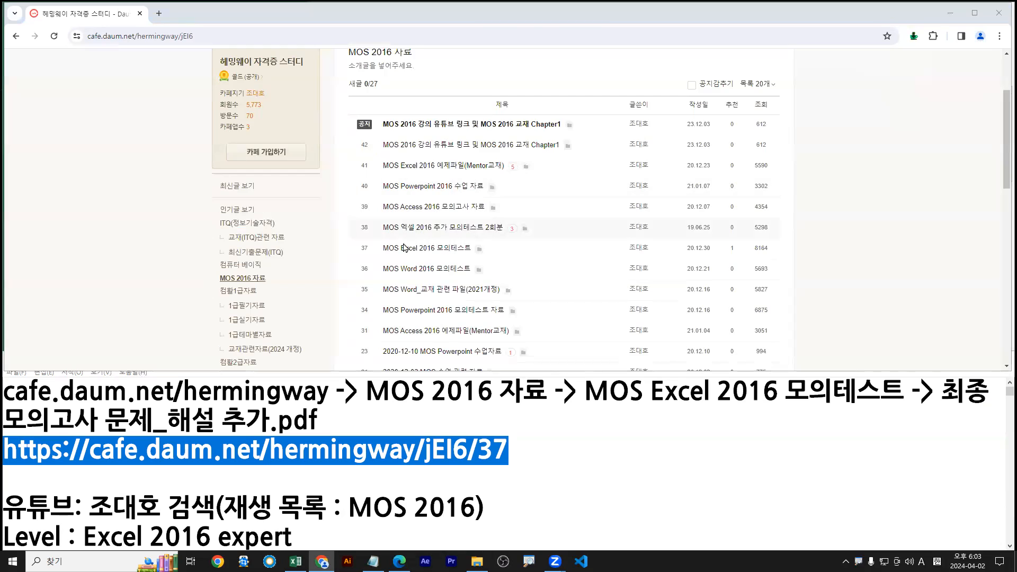
Annotate the post's two attachments, labelling MOS 2016 엑셀 기출문제.pdf as '프린트'
key("ctrl+2")
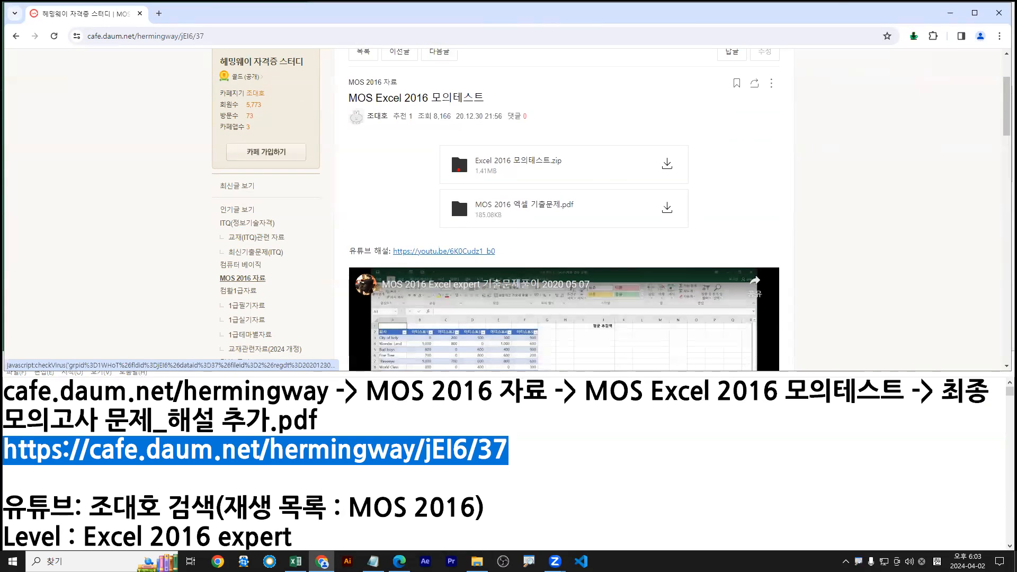
left_click_drag(450, 166, 365, 206)
left_click_drag(434, 142, 702, 181)
key("b")
mouse_move(433, 186)
left_mouse_down()
mouse_move(660, 242)
mouse_move(687, 228)
mouse_move(751, 236)
left_mouse_up()
mouse_move(757, 222)
left_mouse_down()
mouse_move(757, 241)
mouse_move(783, 244)
left_mouse_up()
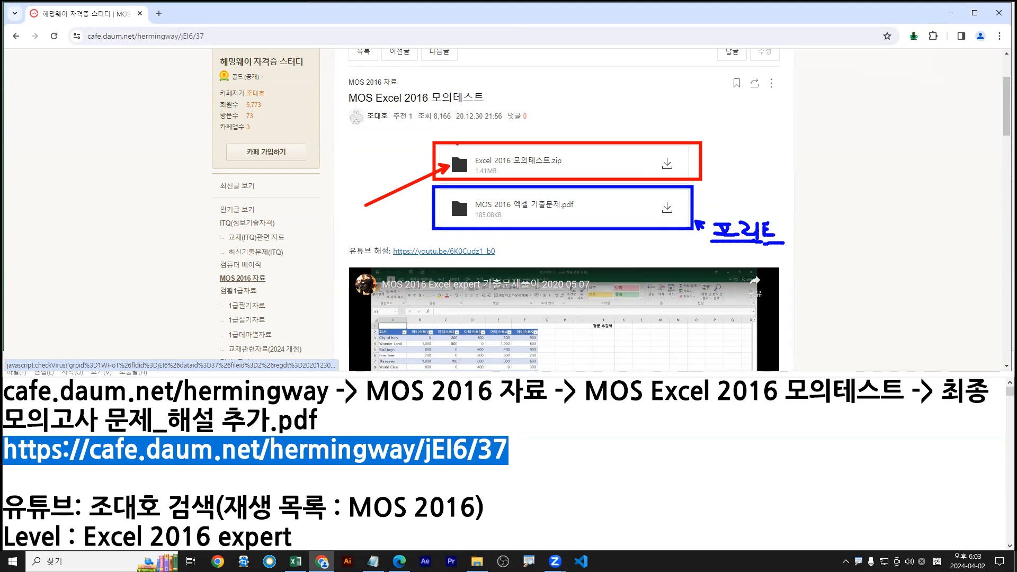
left_click_drag(433, 141, 697, 179)
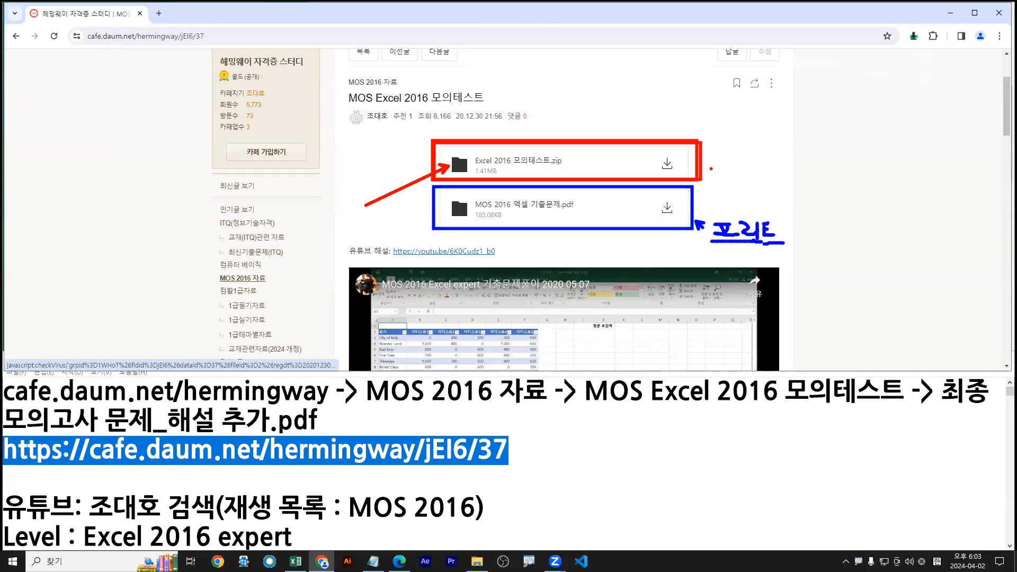
key("Escape")
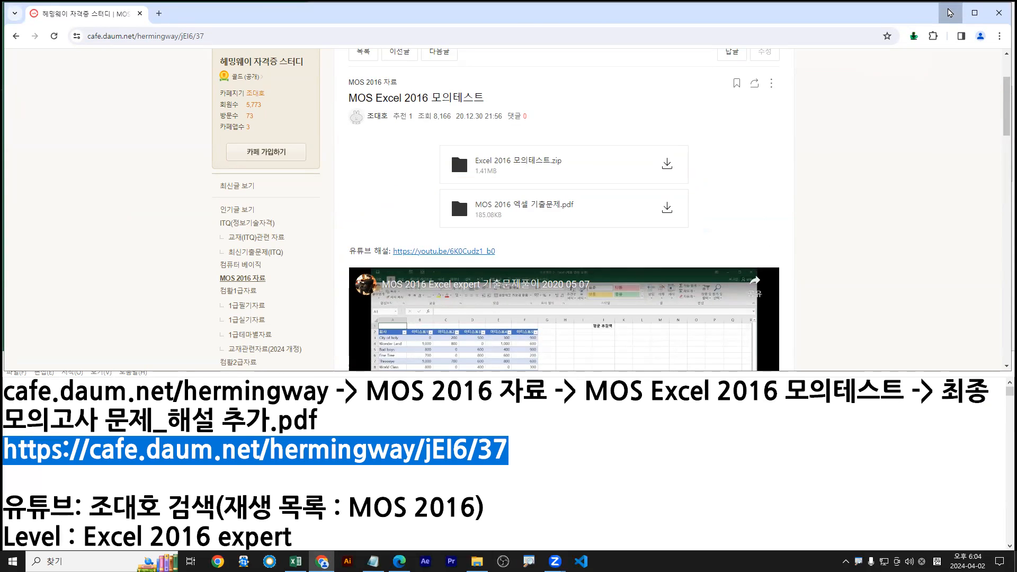
Minimize Chrome and open 프로젝트 1.xlsx from MOS 관련 자료 > Excel 2016 모의테스트 in Excel
left_click(949, 13)
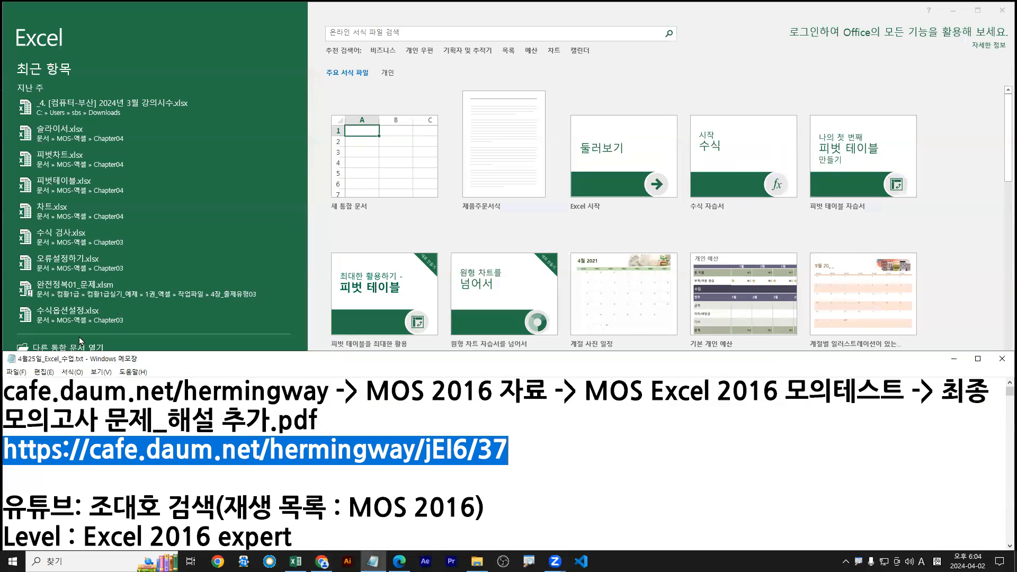
left_click(77, 350)
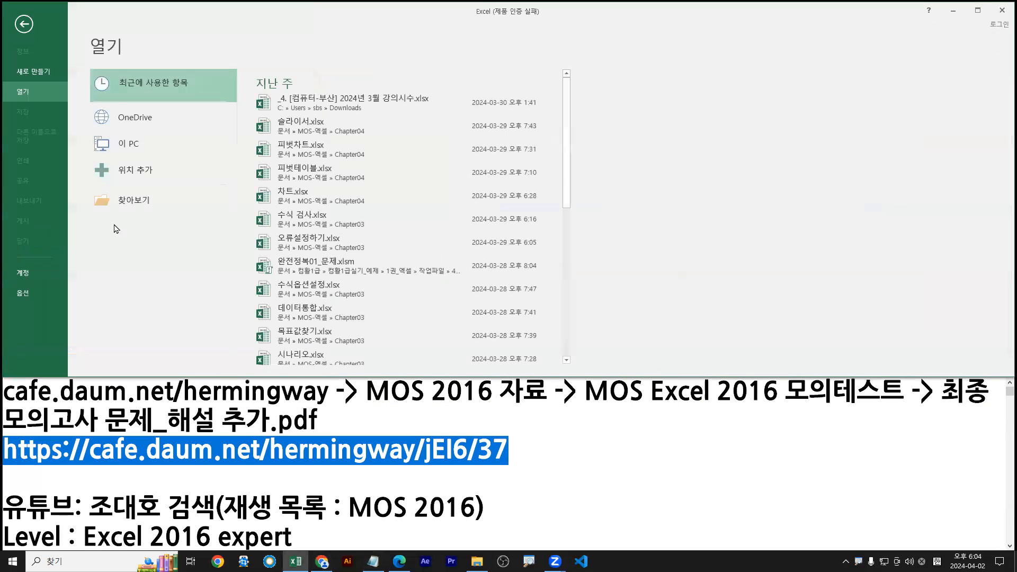
left_click(127, 200)
left_click(156, 123)
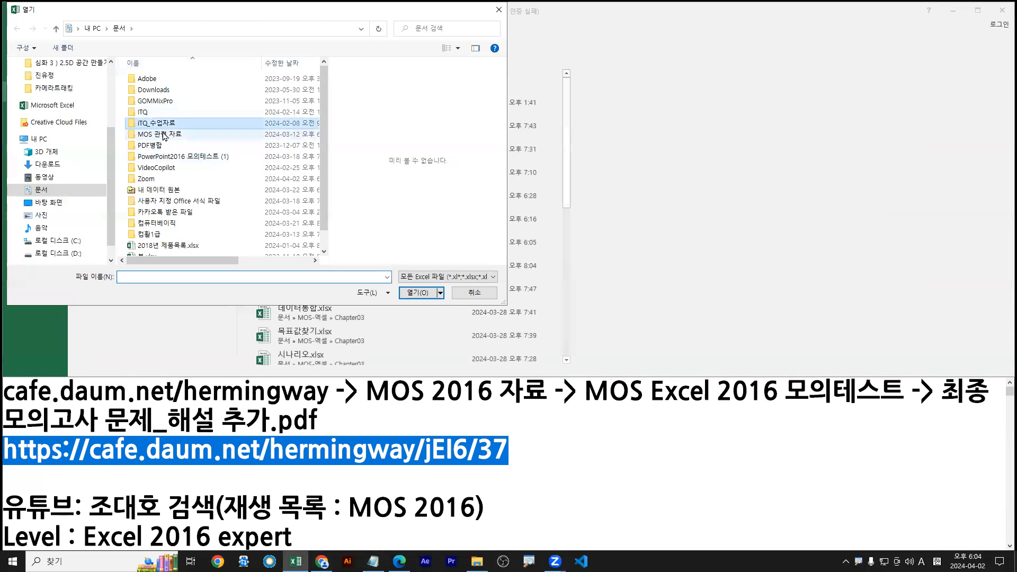
double_click(157, 134)
double_click(151, 101)
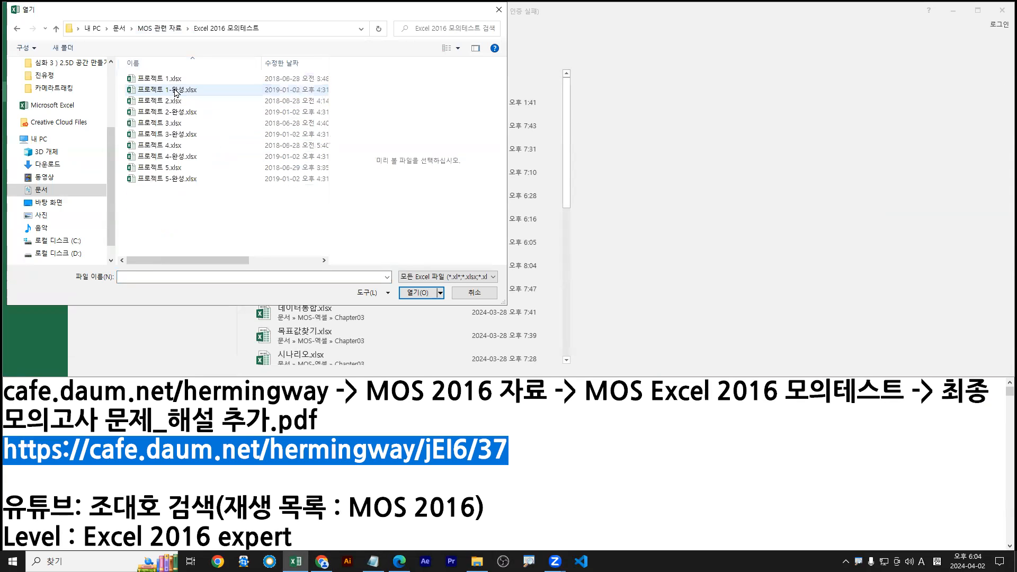
double_click(132, 81)
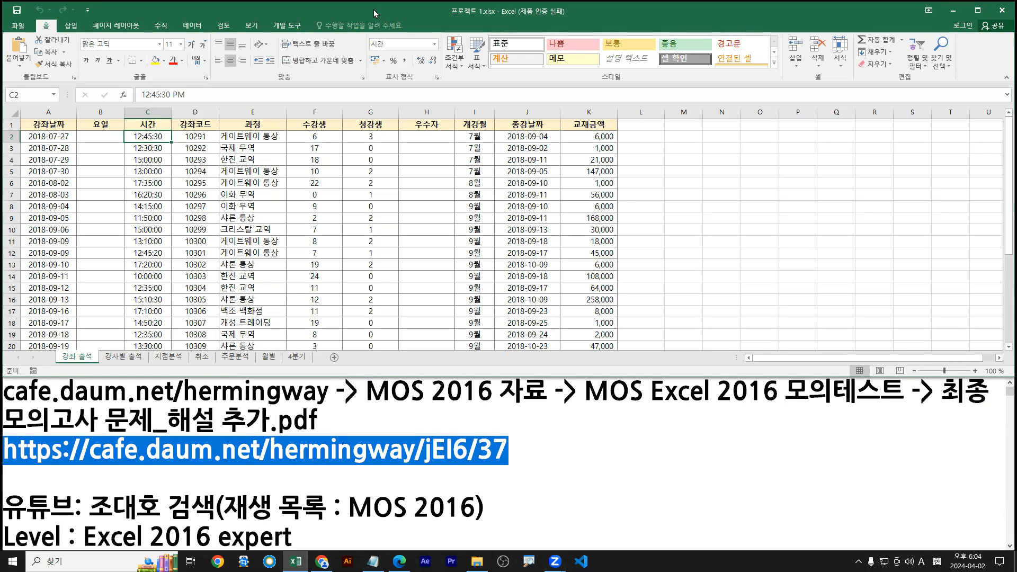
Select cell A1 on 강좌 출석 and bring the exam PDF forward from the taskbar
left_click(55, 127)
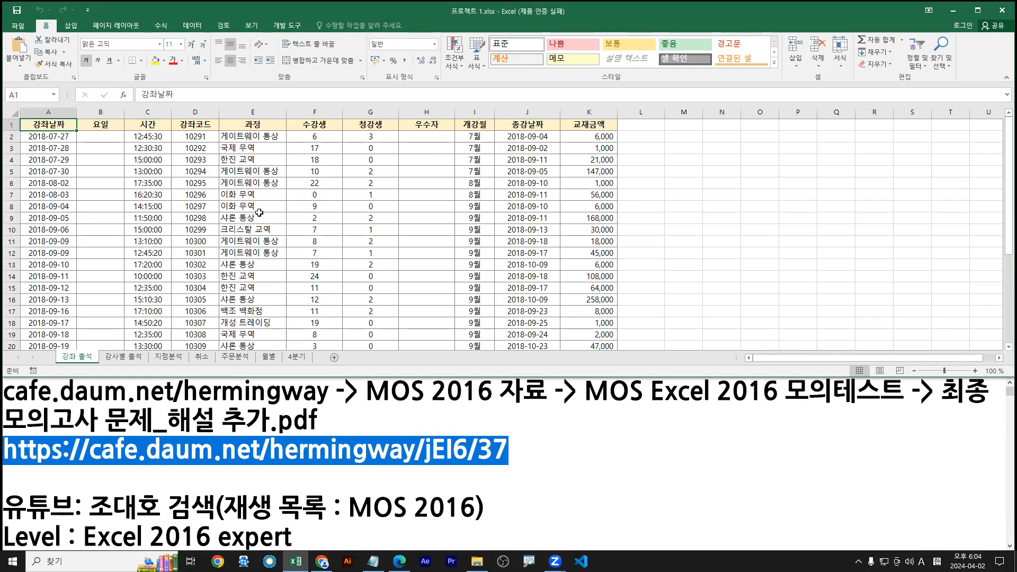
scroll(181, 226, "up", 3)
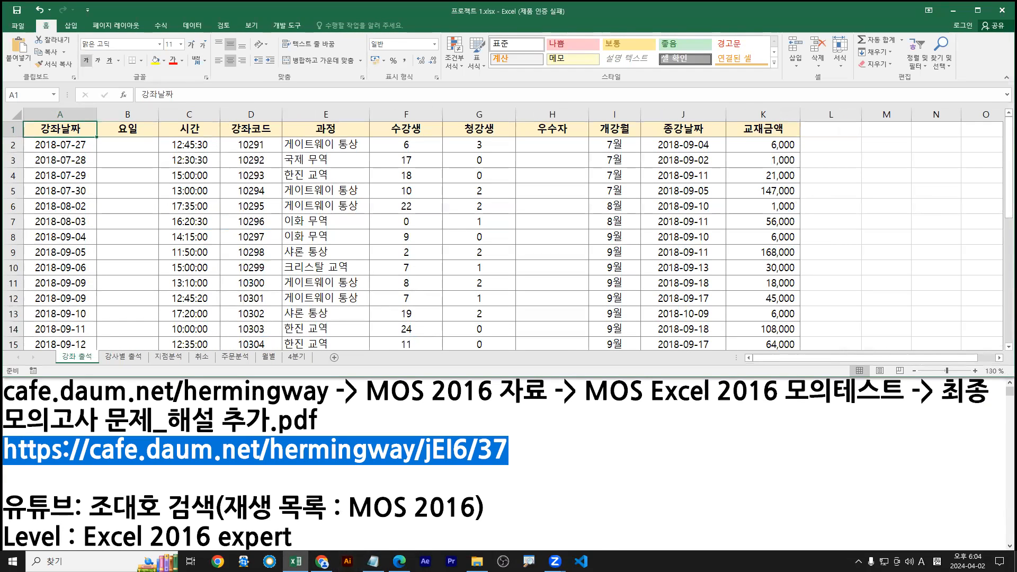
mouse_move(399, 561)
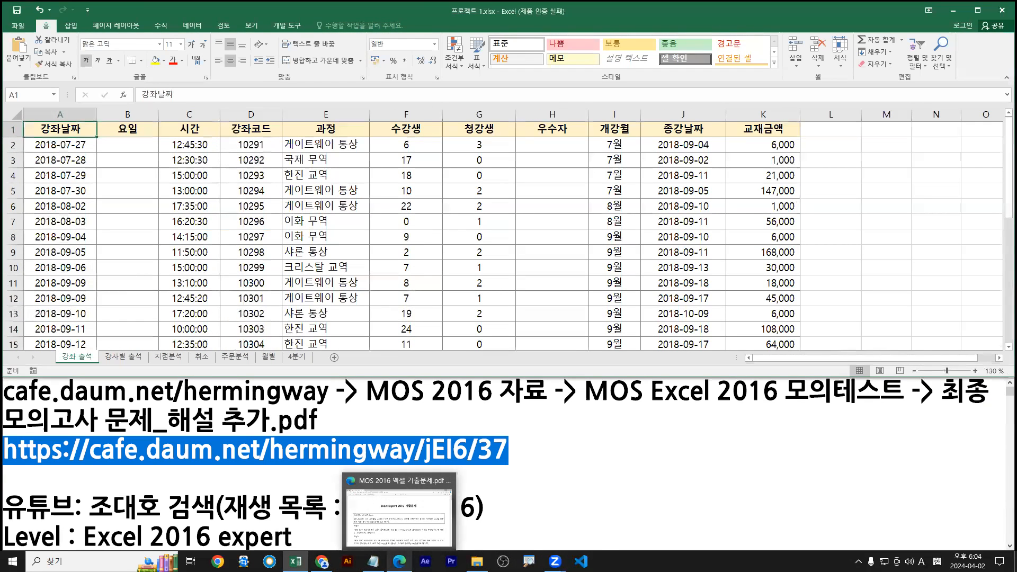
left_click(393, 530)
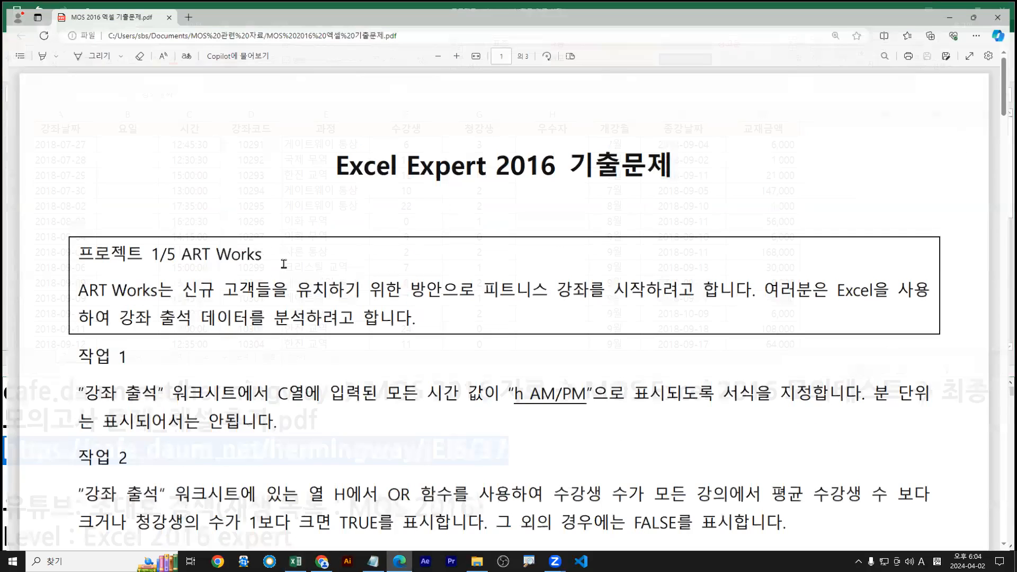
Restore the Edge PDF window below Excel and scroll it to 작업 1
double_click(449, 5)
scroll(384, 435, "down", 3)
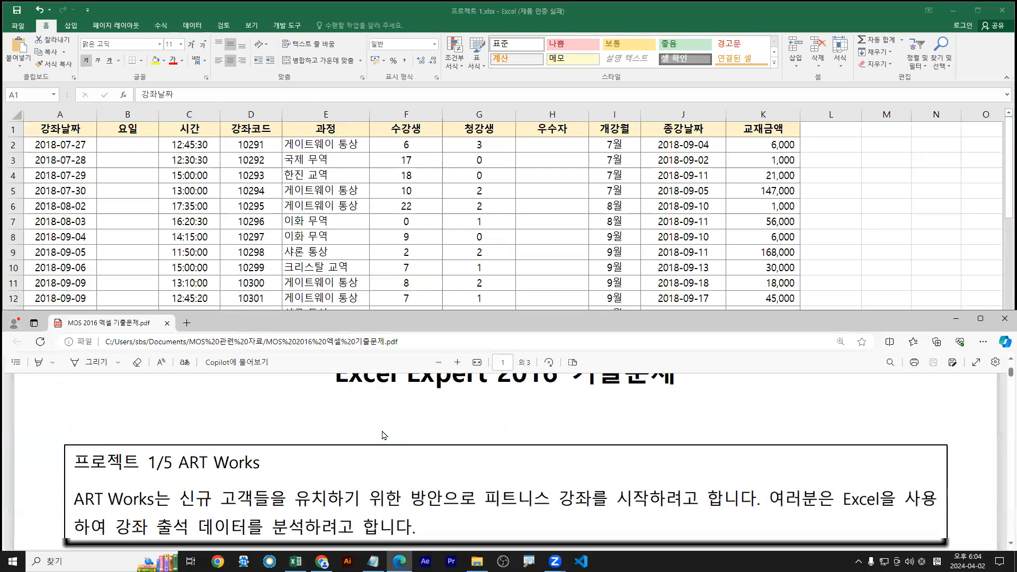
scroll(383, 434, "up", 2)
scroll(381, 433, "down", 1)
left_click(331, 220)
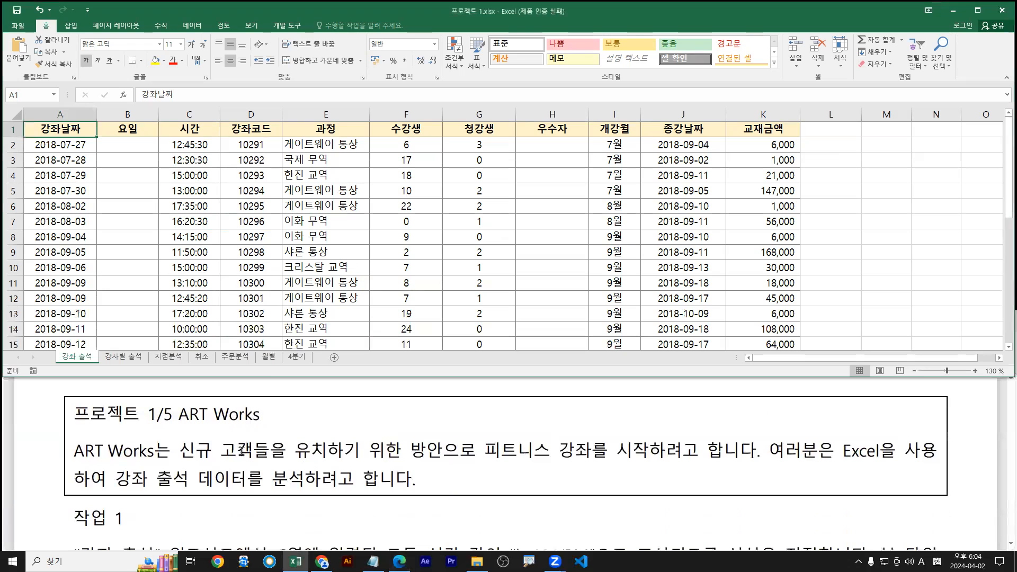
scroll(221, 473, "down", 2)
scroll(222, 473, "up", 2)
left_click(270, 460)
scroll(269, 460, "down", 3)
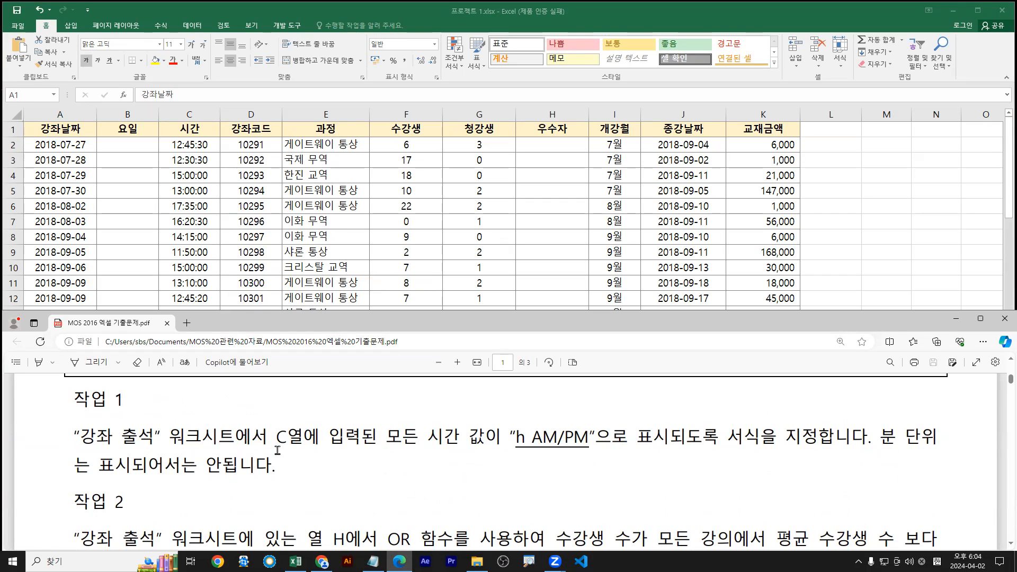
Highlight 작업 1's column C time phrase in light blue and the 'h AM/PM' requirement in yellow
left_click_drag(276, 438, 478, 436)
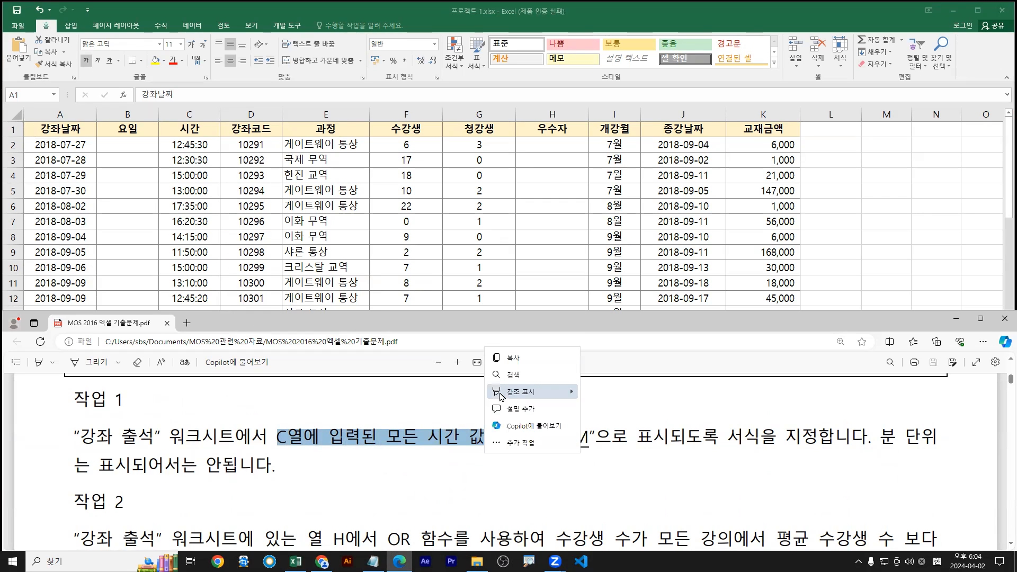
mouse_move(572, 391)
left_click(607, 426)
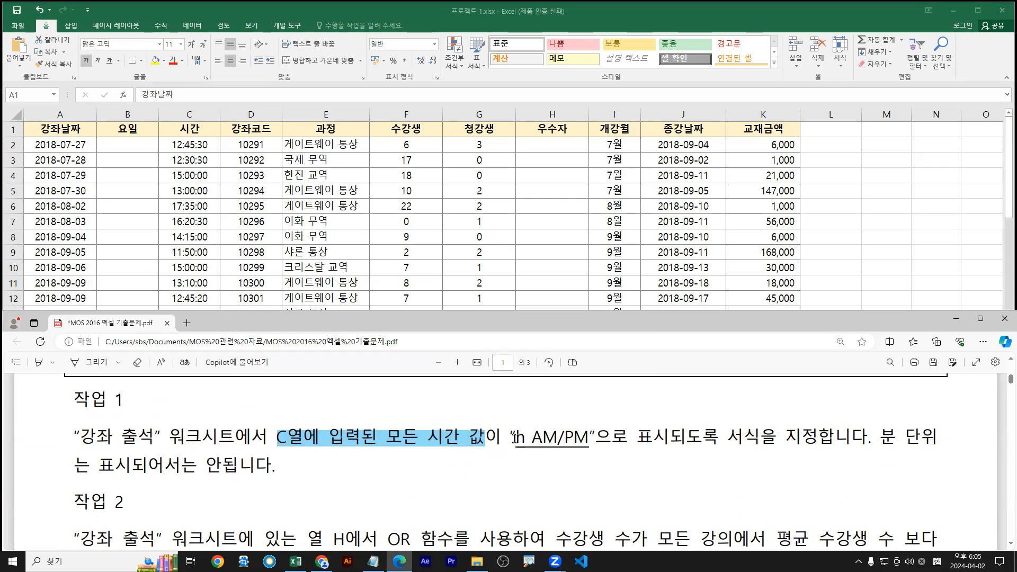
left_click_drag(513, 436, 807, 434)
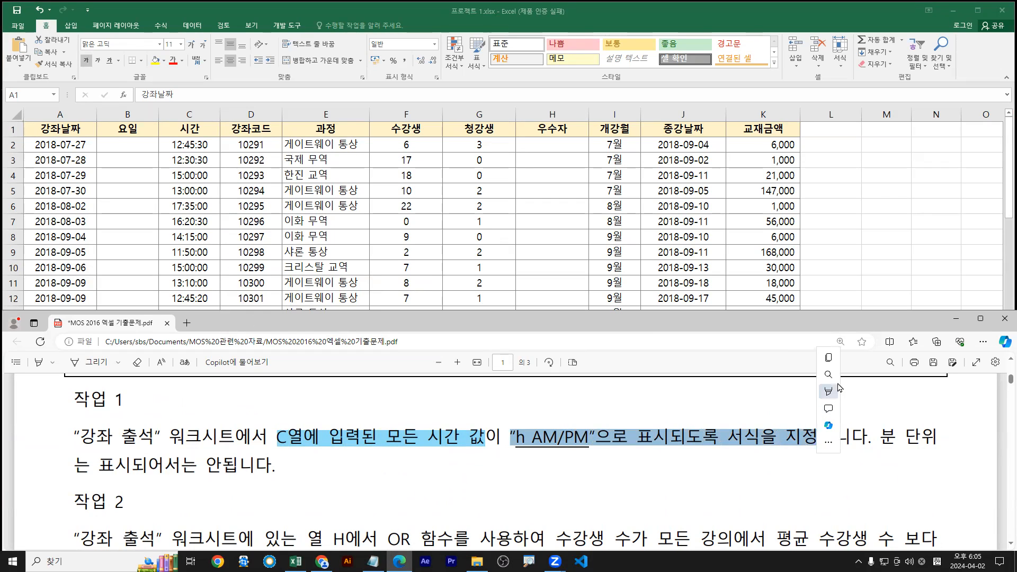
right_click(830, 392)
mouse_move(876, 392)
left_click(932, 393)
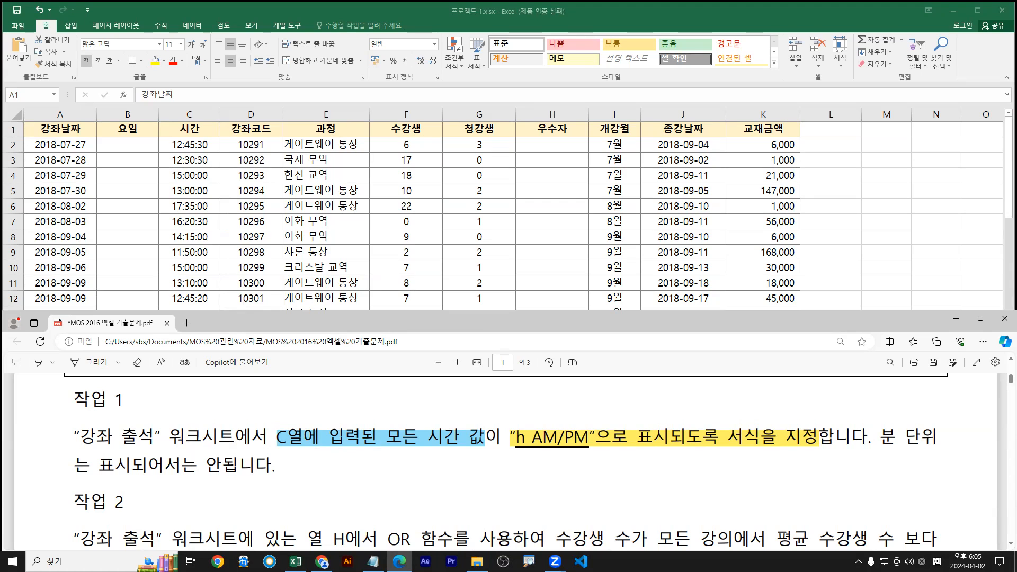
Bring Excel to the front, maximize it, and select the 시간 column C
left_click_drag(294, 425, 317, 375)
key("Escape")
left_click(328, 5)
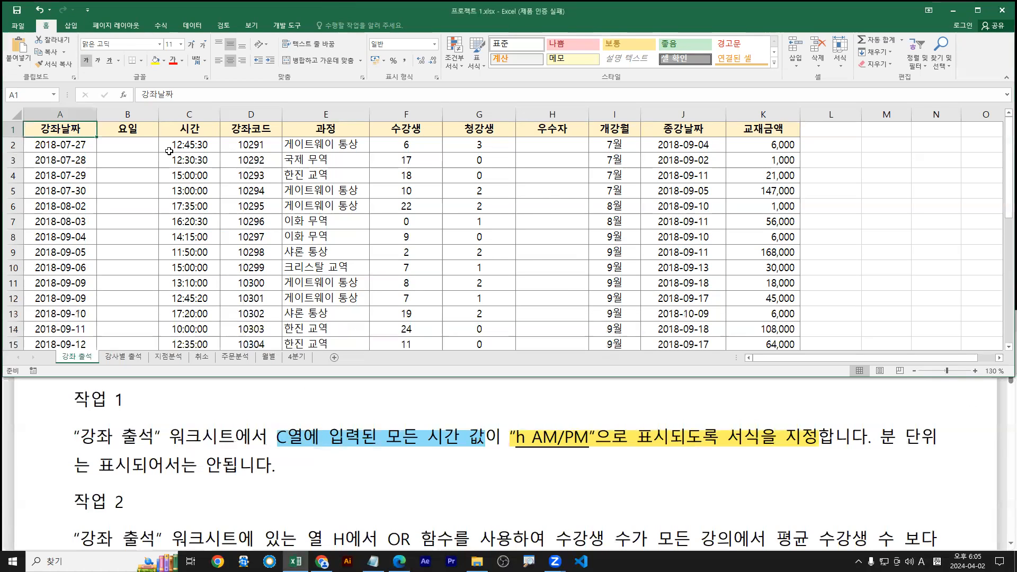
double_click(283, 11)
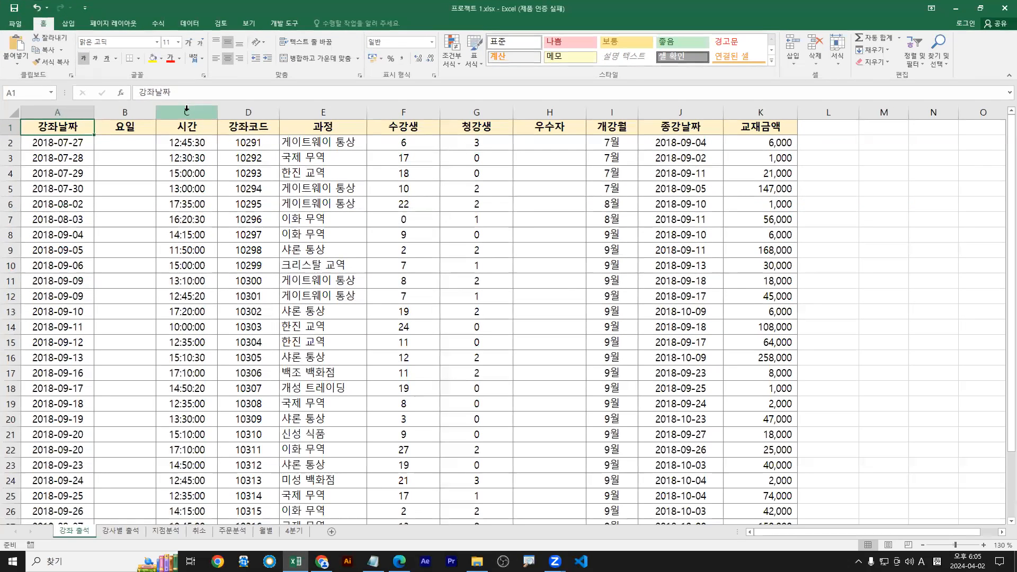
left_click(187, 109)
Mark up column C's 24-hour time values on screen, noting the Ctrl + 1 shortcut
left_click_drag(180, 121, 189, 105)
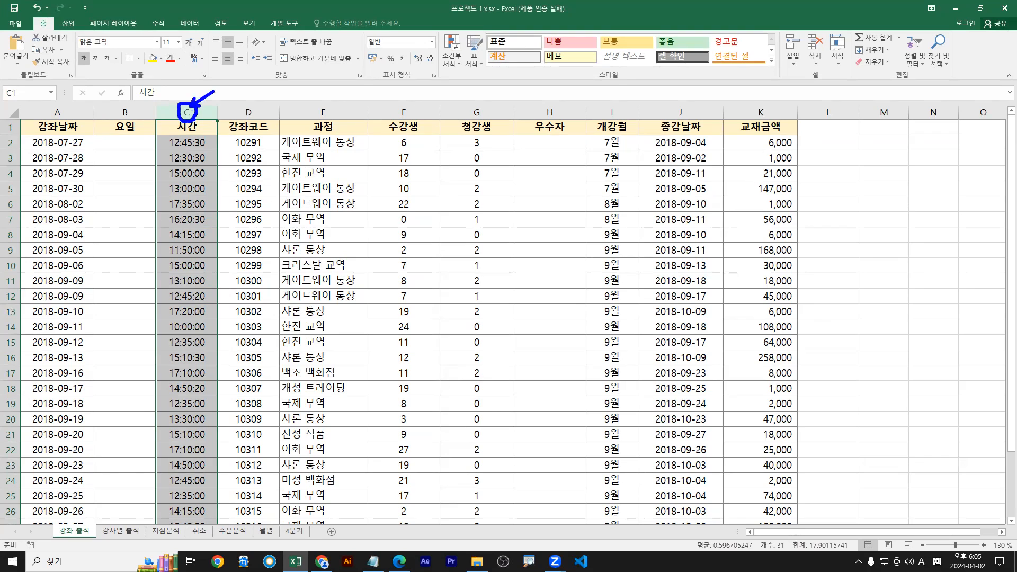
left_click_drag(429, 70, 439, 82)
key("Escape")
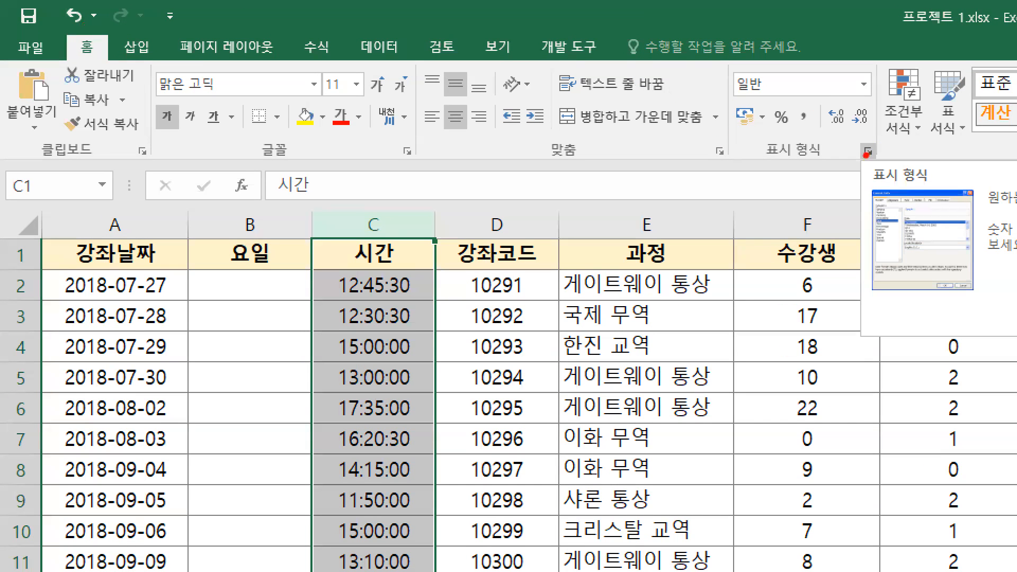
left_click_drag(866, 154, 843, 179)
type("tCtrl")
type(" + 1")
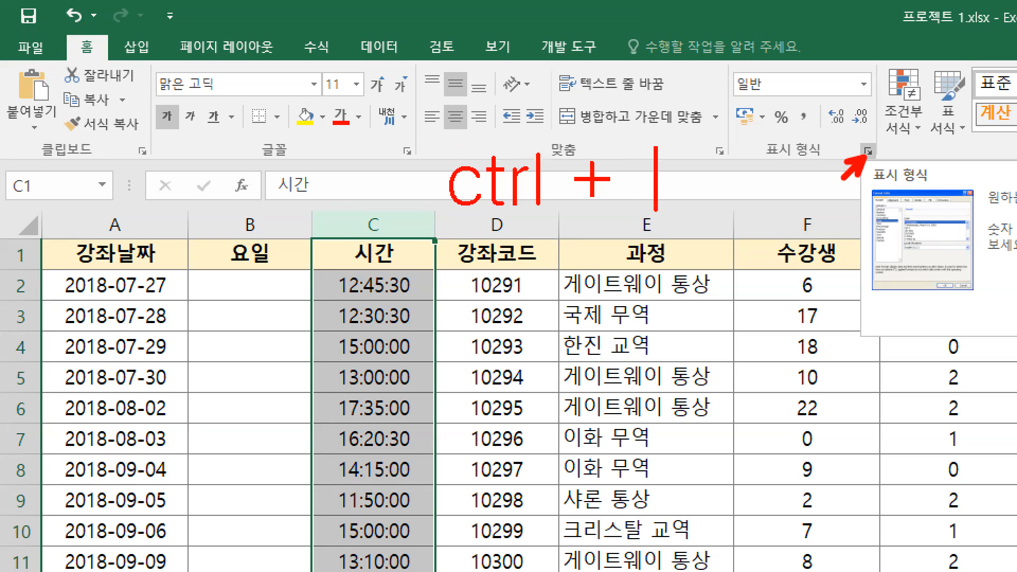
left_click_drag(621, 141, 696, 219)
left_click_drag(855, 137, 882, 165)
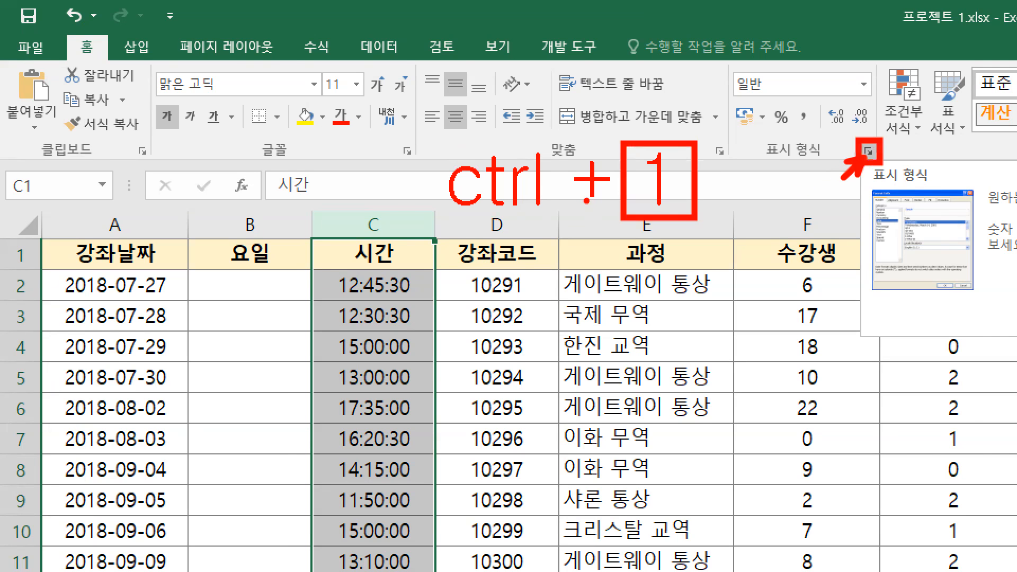
key("Escape")
Open 셀 서식 for column C, move it aside, and choose the 사용자 지정 category
right_click(190, 140)
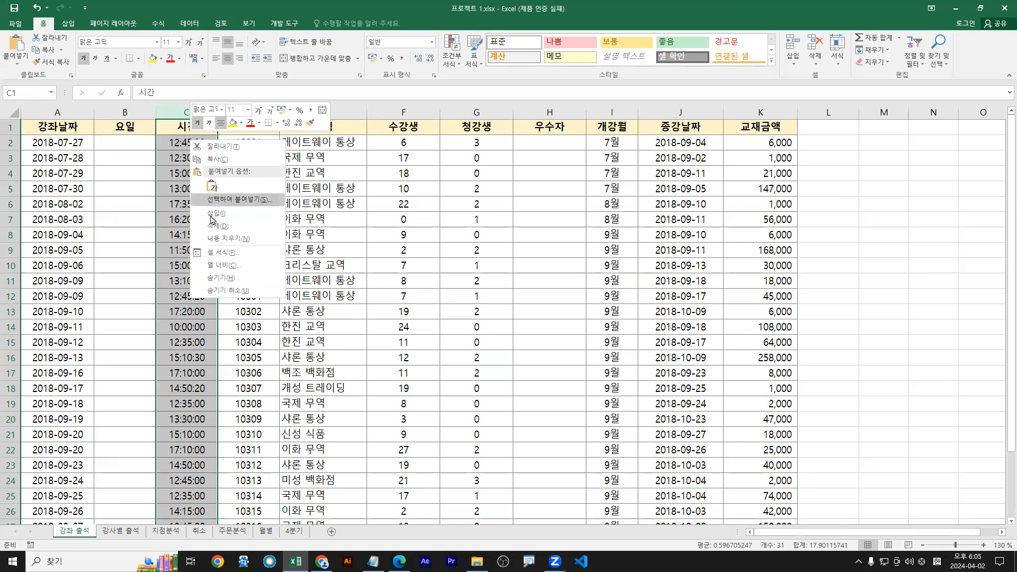
left_click(223, 254)
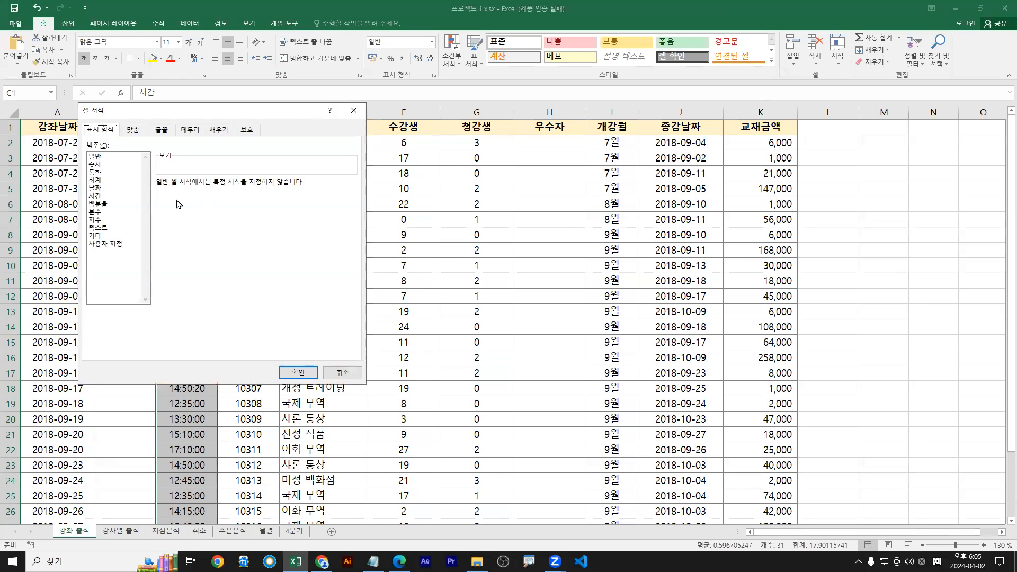
left_click_drag(305, 117, 522, 113)
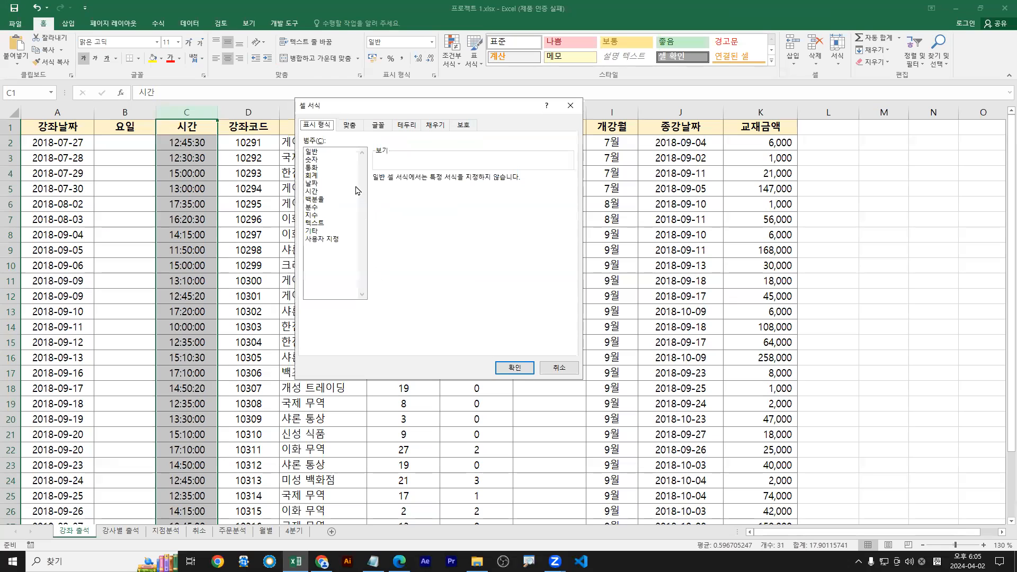
left_click(325, 242)
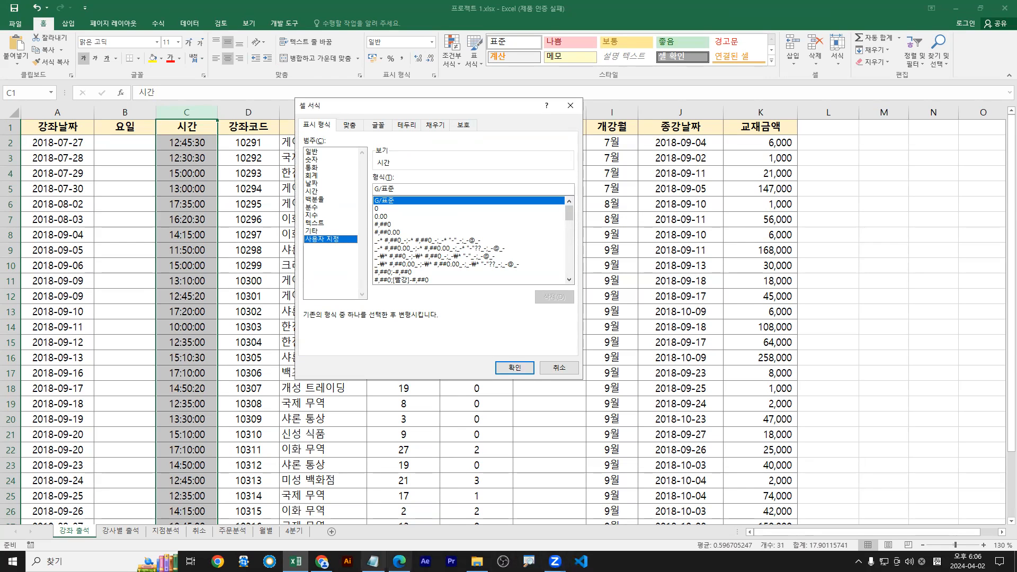
Underline the task's required time format, then scroll the custom list to time codes like h:mm AM/PM
left_click(373, 562)
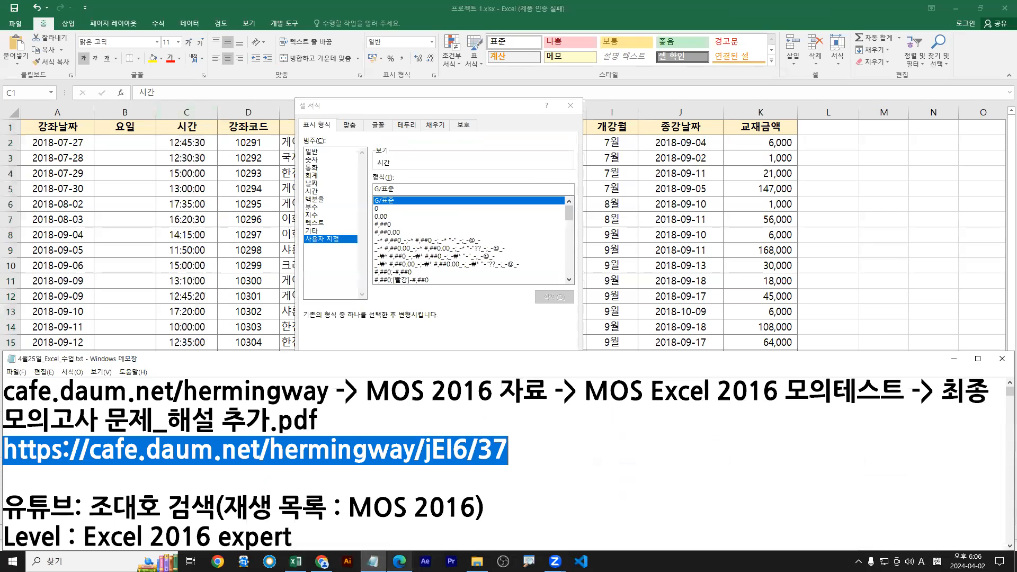
left_click(400, 561)
left_click_drag(513, 448, 824, 450)
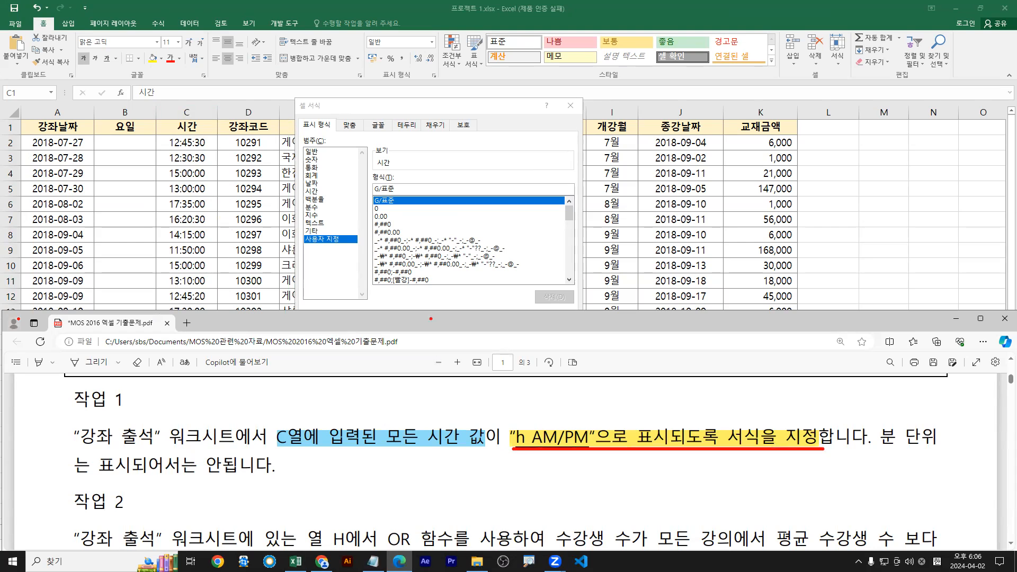
left_click_drag(321, 243, 334, 272)
key("t")
scroll(403, 151, "down", 5)
left_click(398, 153)
key("Escape")
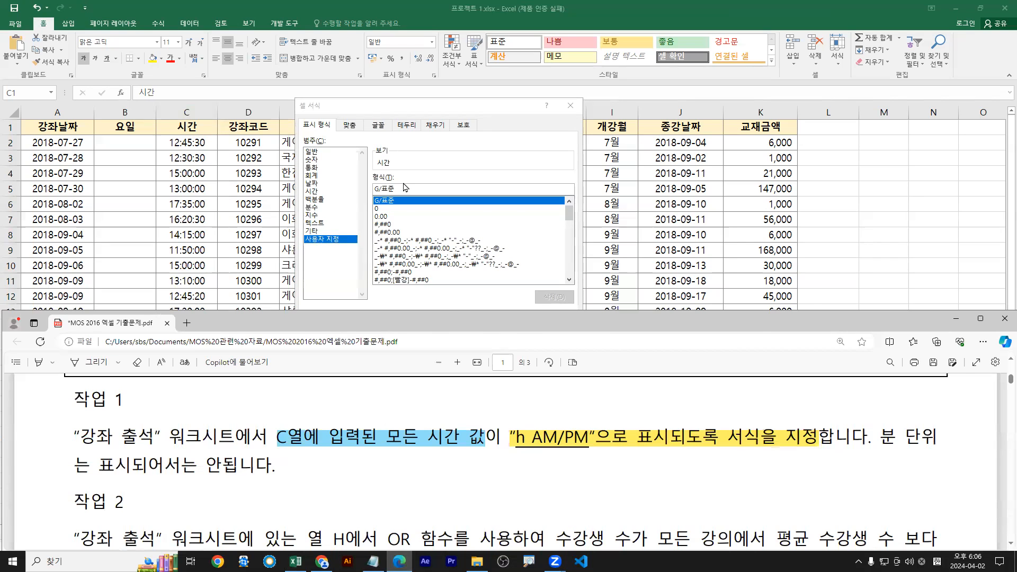
left_click(401, 185)
left_click_drag(415, 188, 337, 191)
left_click_drag(570, 215, 569, 258)
Magnify the time format list and underline the h:mm:ss code
key("ctrl+1")
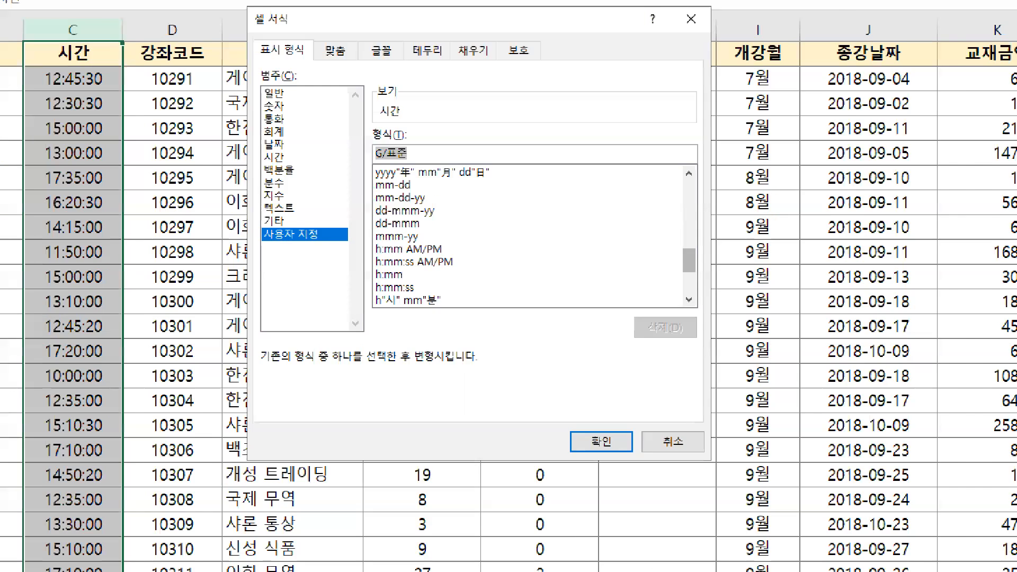
left_click(372, 246)
scroll(372, 247, "up", 1)
left_click_drag(375, 369, 477, 369)
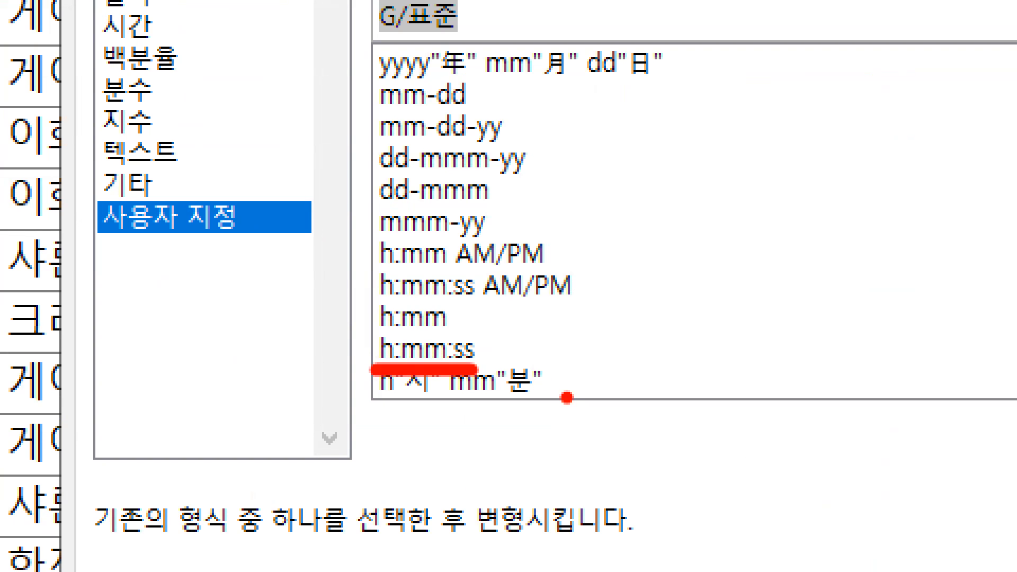
key("Escape")
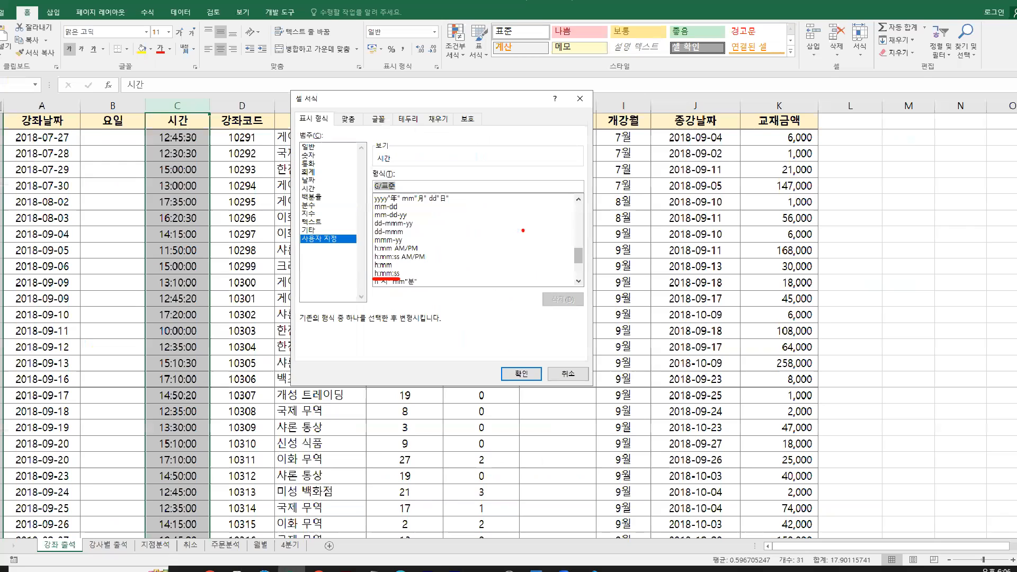
Enter h AM/PM in the 형식 box and mark it against the task text
type("h AM/PM")
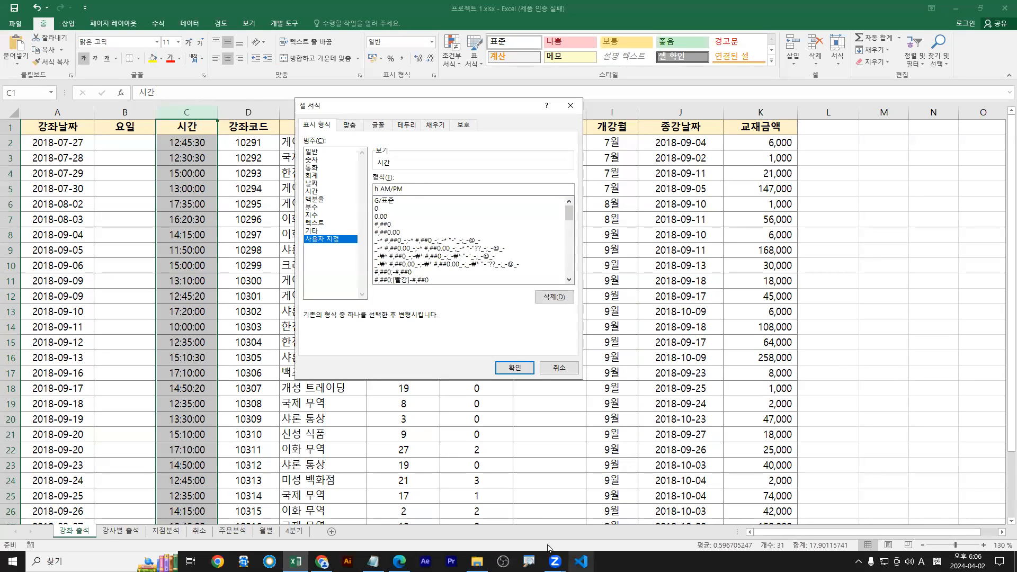
left_click(373, 561)
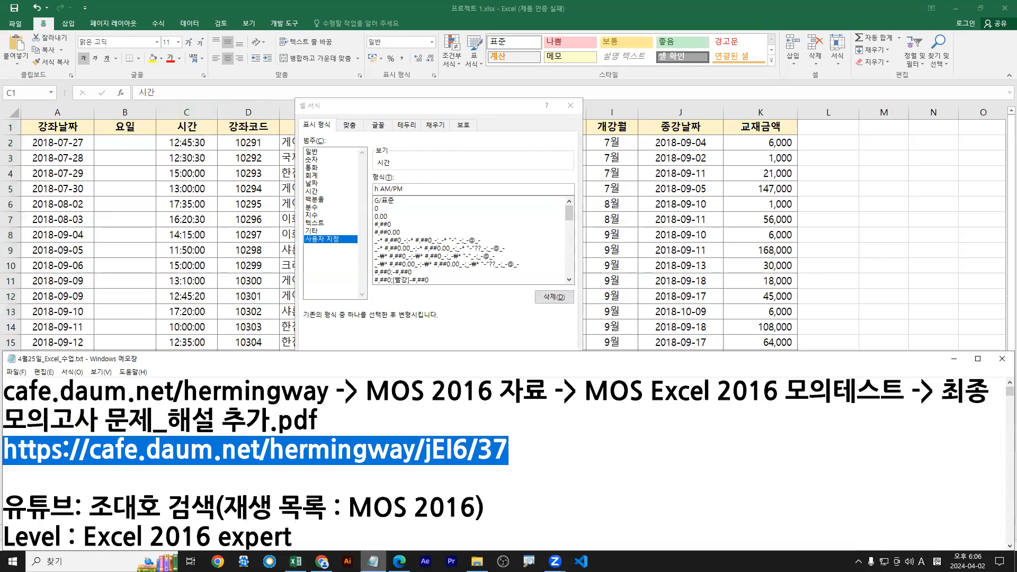
left_click(373, 563)
left_click(399, 563)
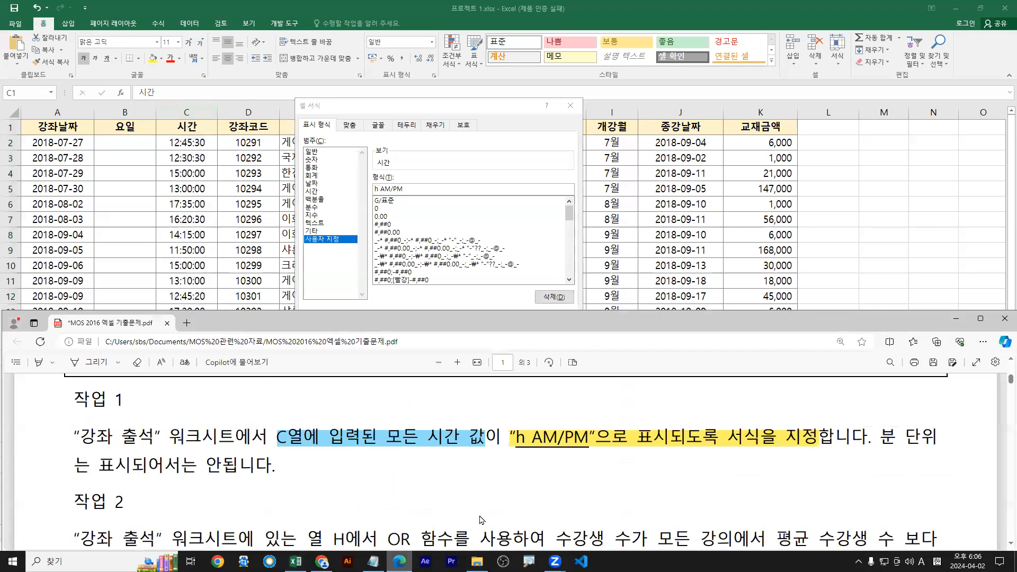
mouse_move(516, 448)
left_mouse_down()
mouse_move(590, 448)
mouse_move(570, 401)
left_mouse_up()
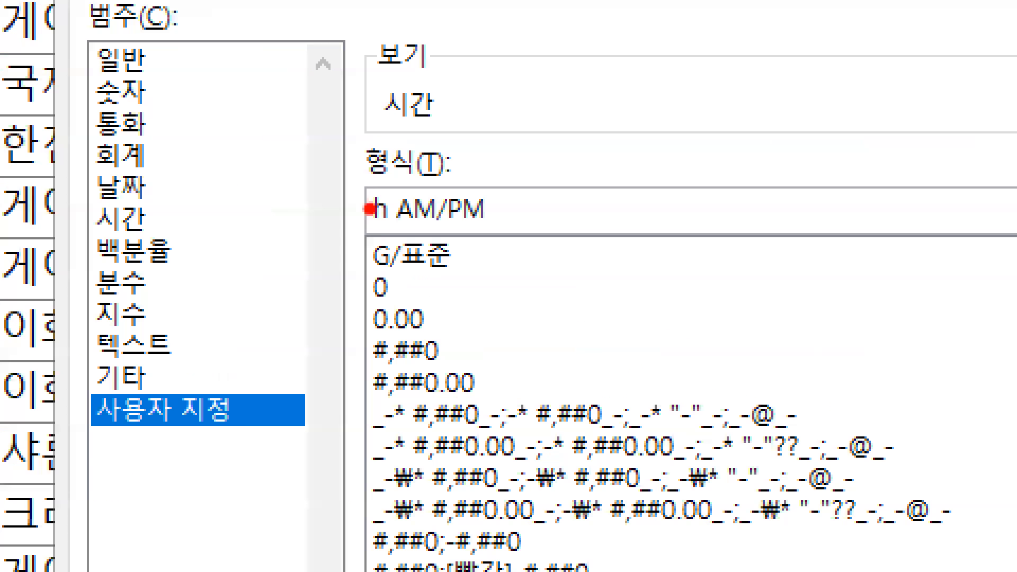
left_click_drag(374, 194, 391, 194)
left_click_drag(436, 237, 482, 232)
left_click_drag(205, 431, 221, 466)
mouse_move(356, 173)
left_mouse_down()
mouse_move(536, 248)
mouse_move(519, 244)
left_mouse_up()
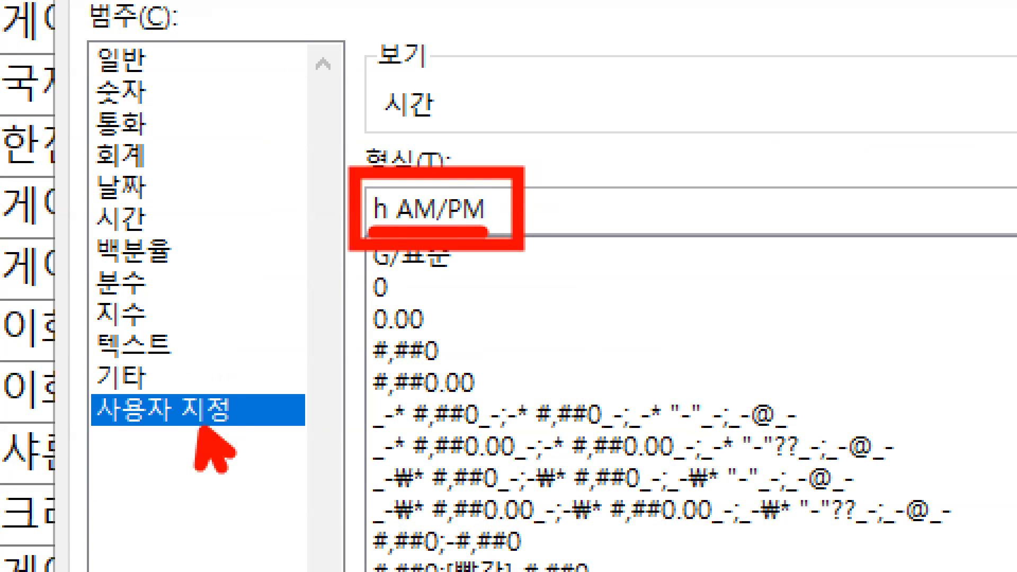
key("Escape")
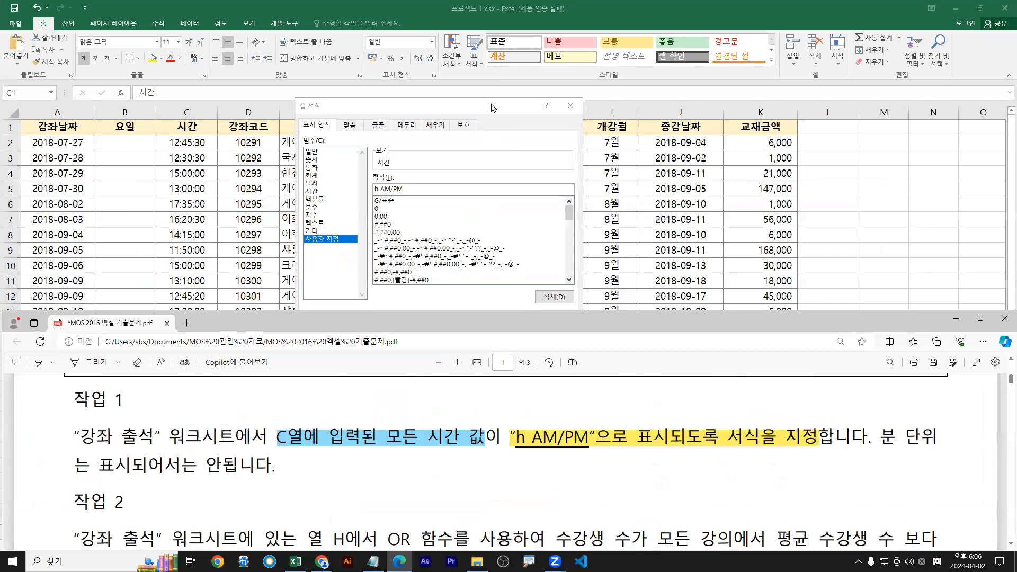
Confirm the format and underline the resulting 12 PM in C2 and 11 AM in C9
left_click(491, 108)
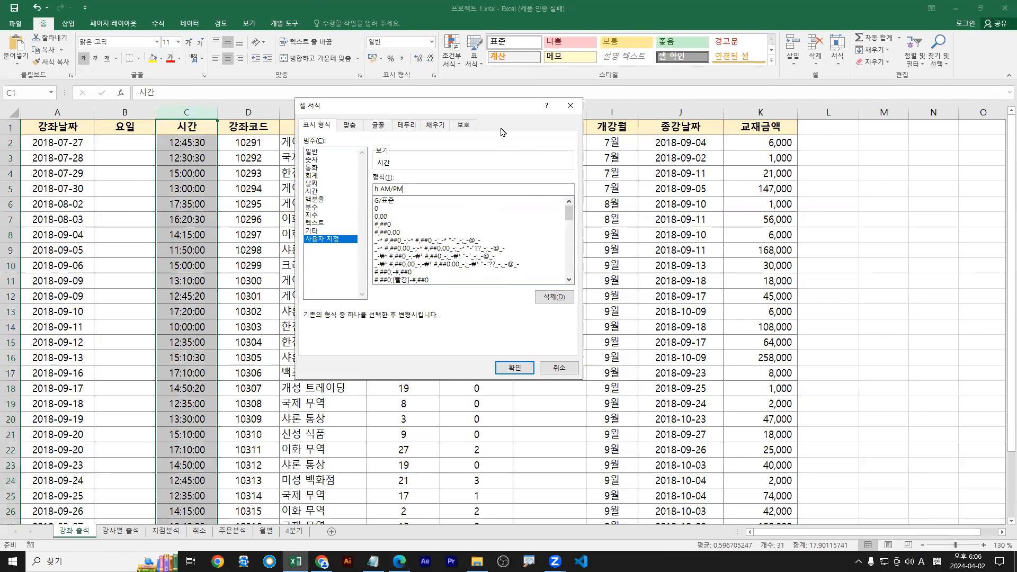
left_click(512, 370)
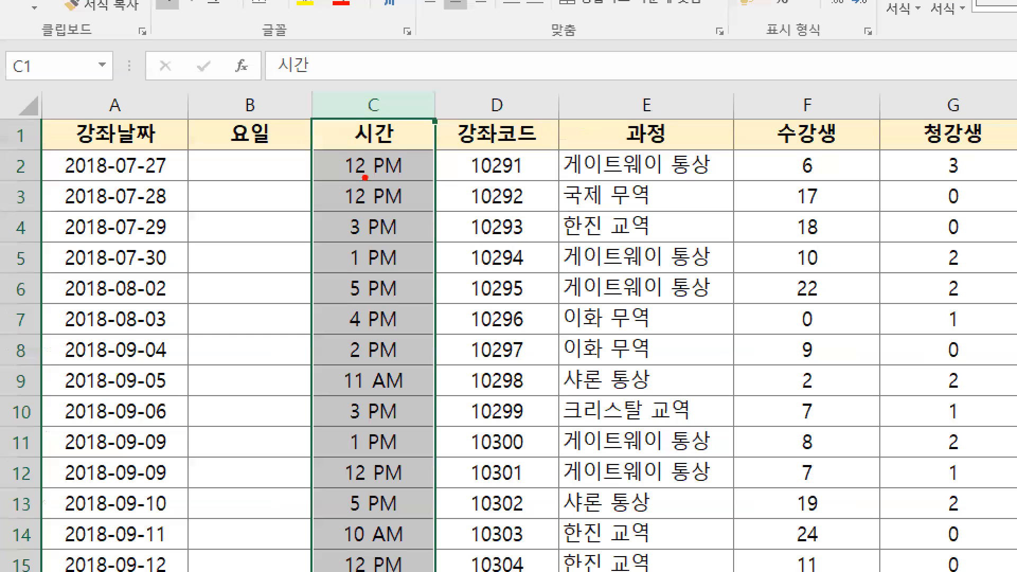
left_click_drag(208, 154, 264, 154)
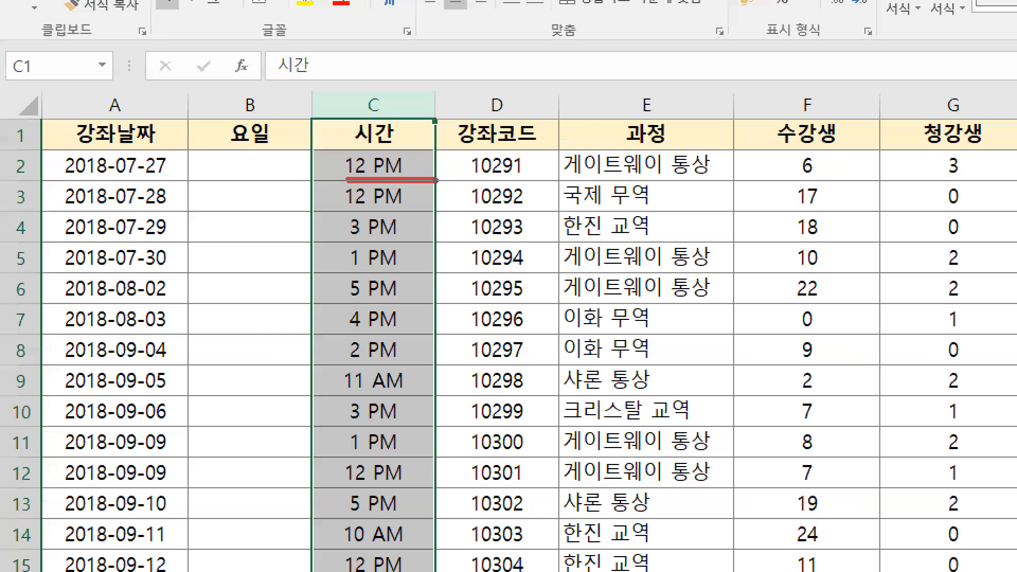
mouse_move(344, 395)
left_mouse_down()
mouse_move(391, 423)
mouse_move(428, 395)
left_mouse_up()
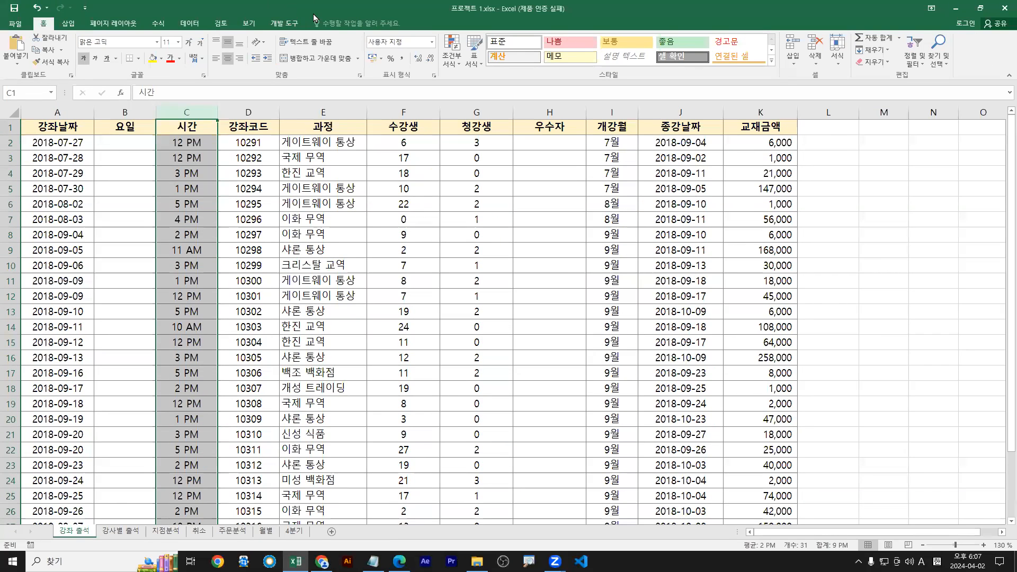
Restore Excel to a smaller window above the PDF and scroll the PDF to 작업 2
double_click(314, 11)
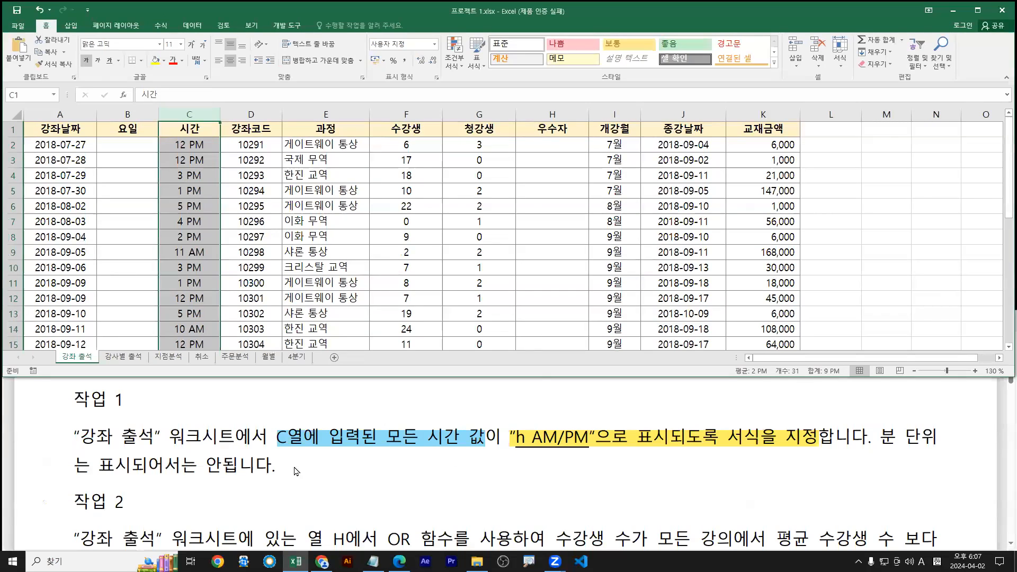
left_click(272, 465)
scroll(281, 466, "down", 1)
scroll(281, 466, "down", 1)
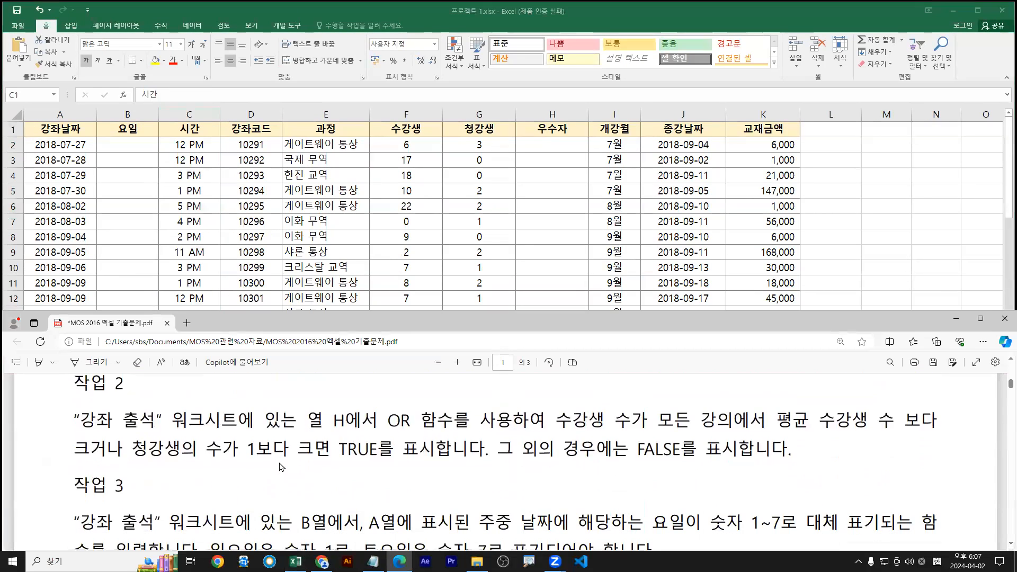
left_click(295, 561)
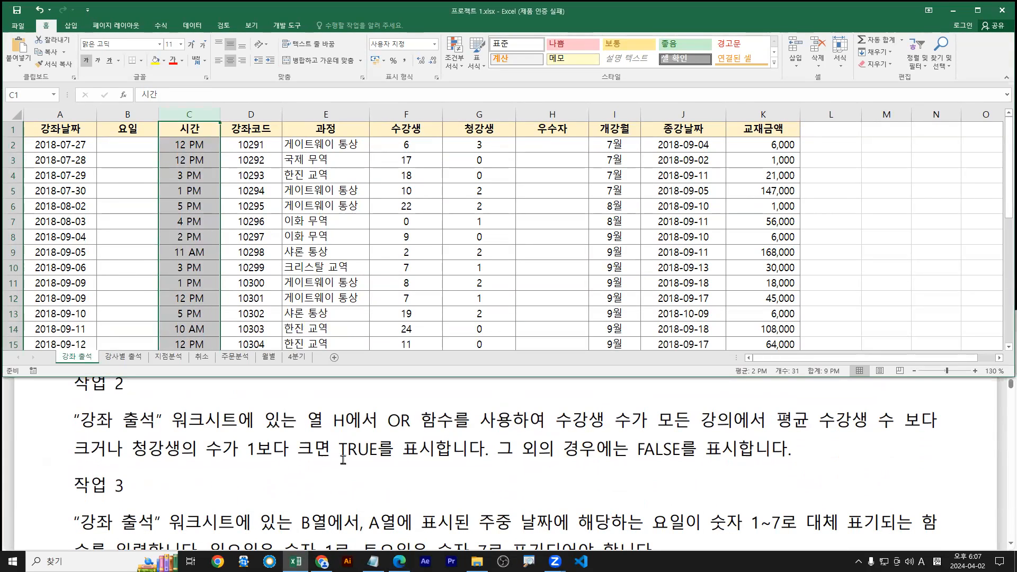
left_click(902, 425)
left_click(1009, 364)
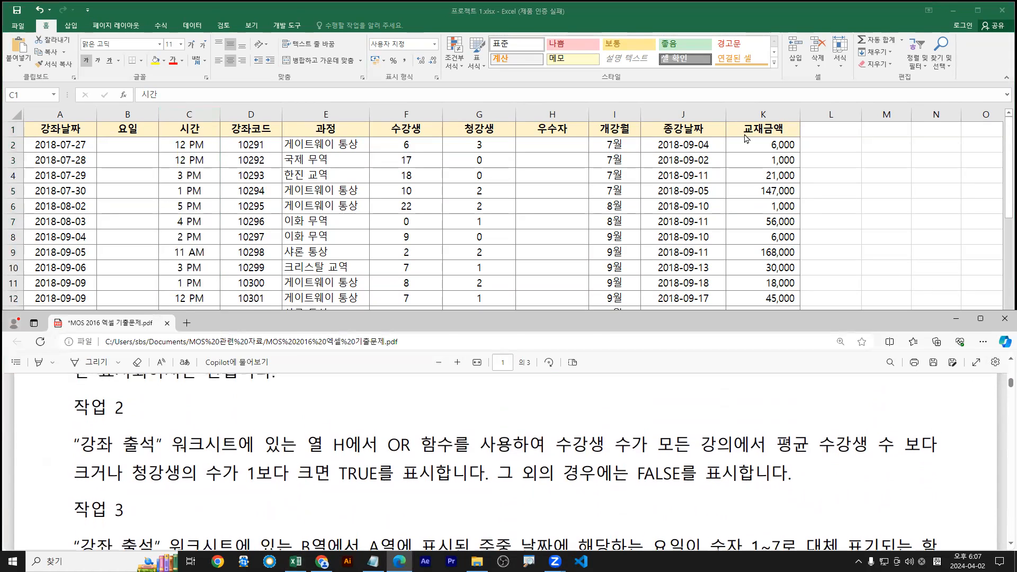
left_click(295, 561)
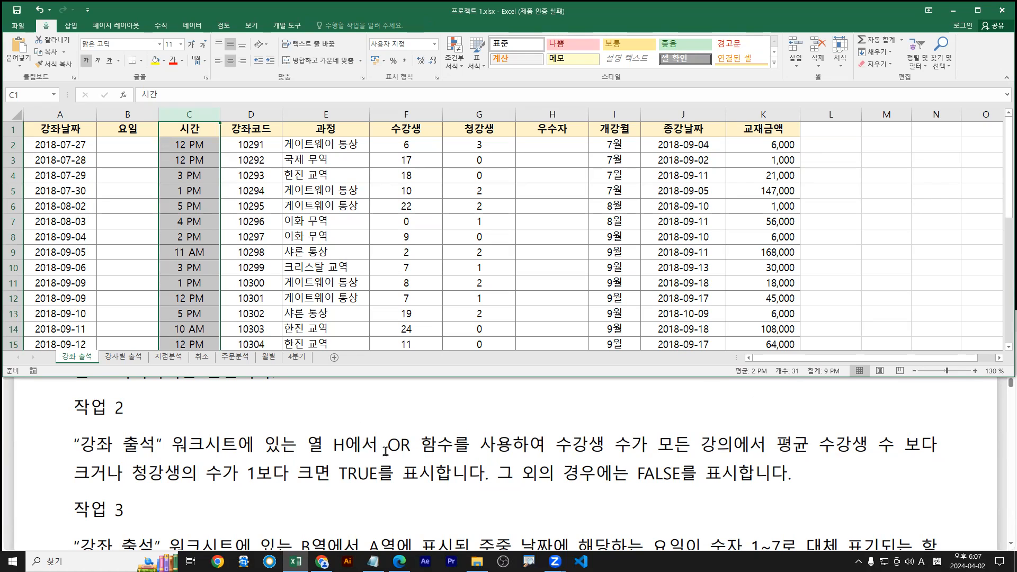
Highlight 작업 2's OR function in yellow, the 수강생 condition in light blue, and the 청강생 condition in pink
left_click_drag(387, 445, 506, 449)
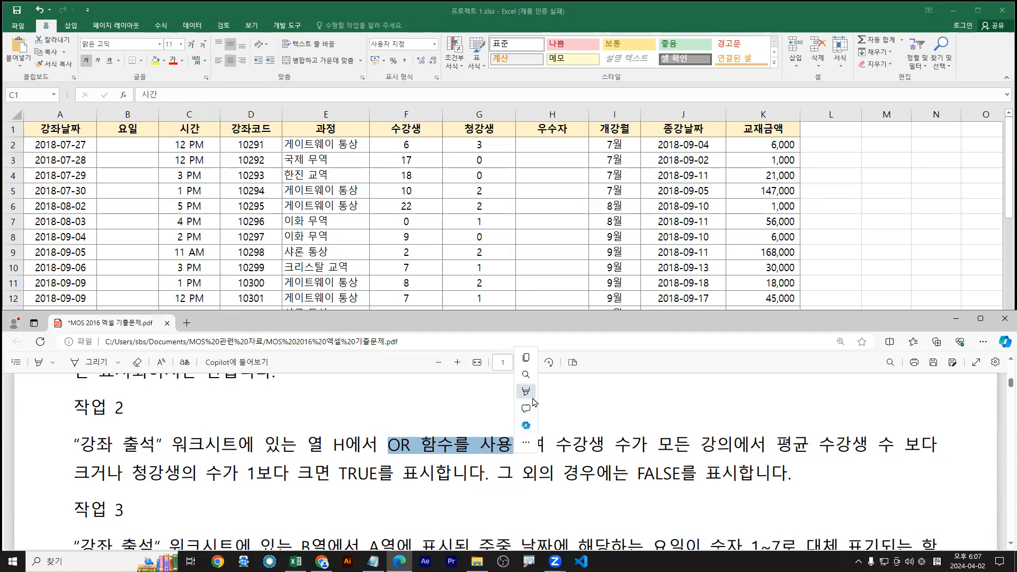
mouse_move(535, 394)
left_click(627, 390)
left_click_drag(556, 445, 115, 474)
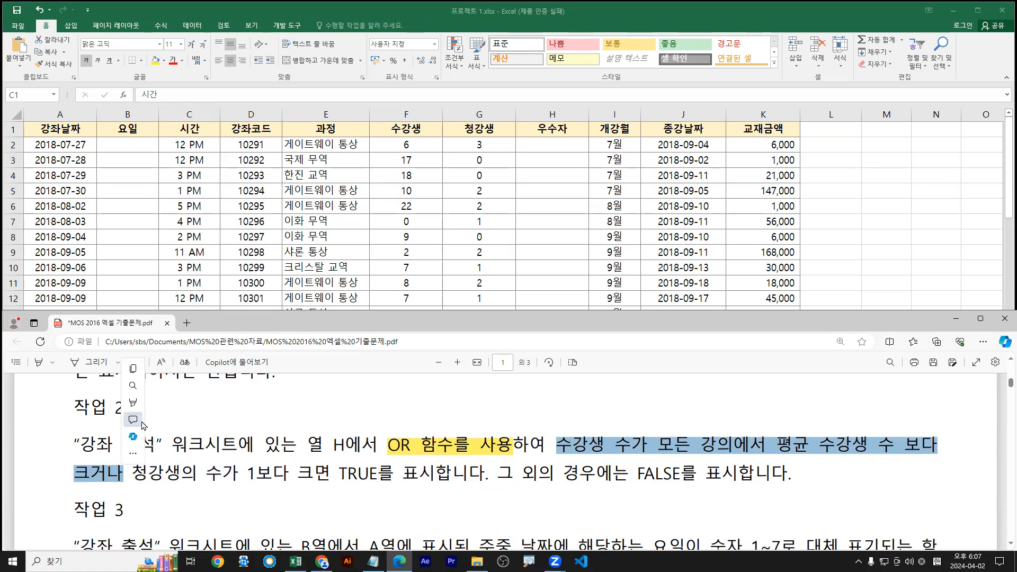
mouse_move(175, 403)
left_click(243, 436)
left_click_drag(133, 473, 321, 476)
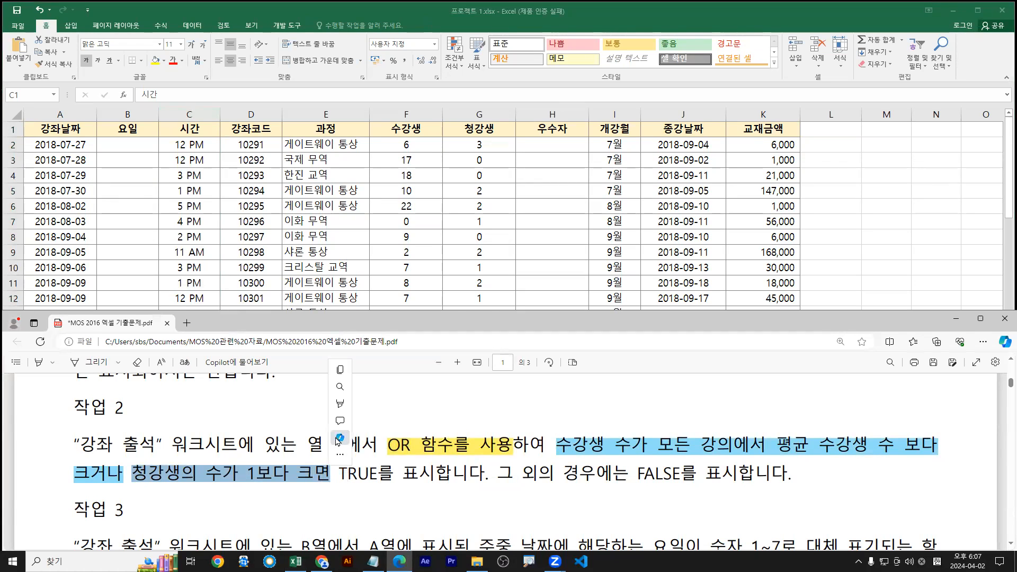
mouse_move(343, 412)
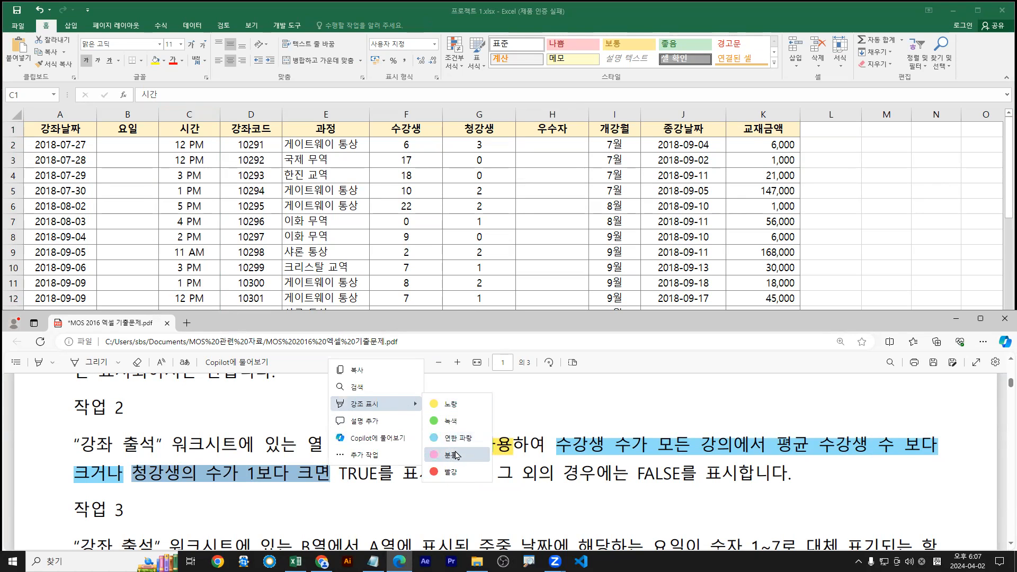
left_click(458, 454)
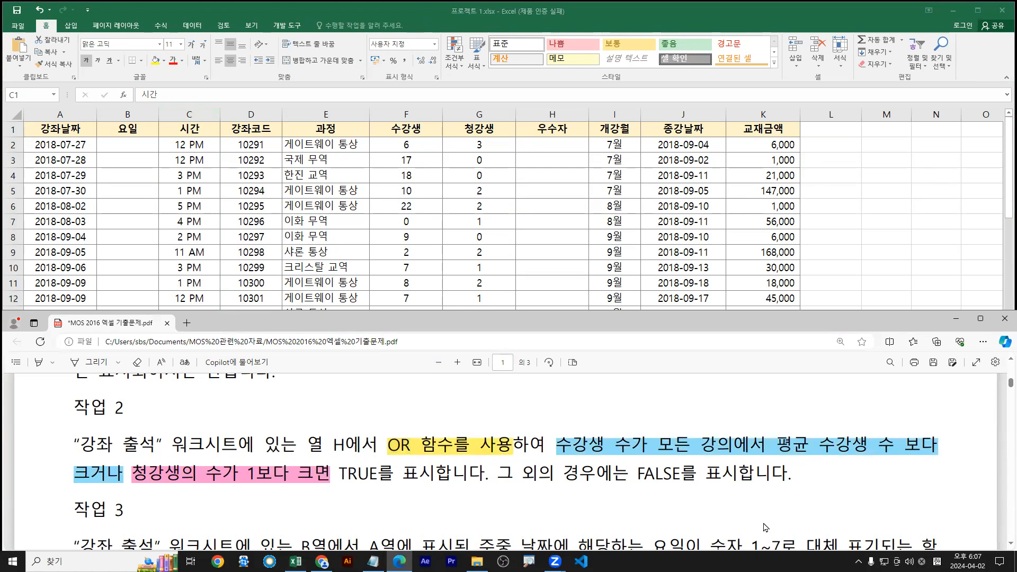
Number the two conditions and underline 크거나, TRUE and FALSE in the task text
mouse_move(763, 435)
left_mouse_down()
mouse_move(771, 415)
mouse_move(751, 426)
mouse_move(785, 409)
mouse_move(773, 446)
left_mouse_up()
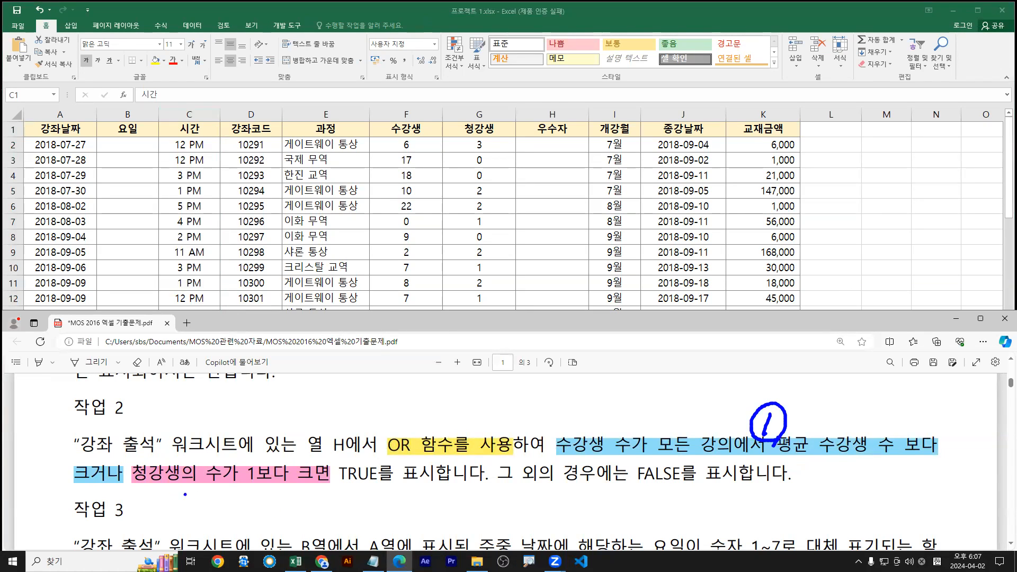
left_click_drag(207, 496, 235, 507)
mouse_move(236, 517)
left_mouse_down()
mouse_move(198, 518)
mouse_move(233, 486)
left_mouse_up()
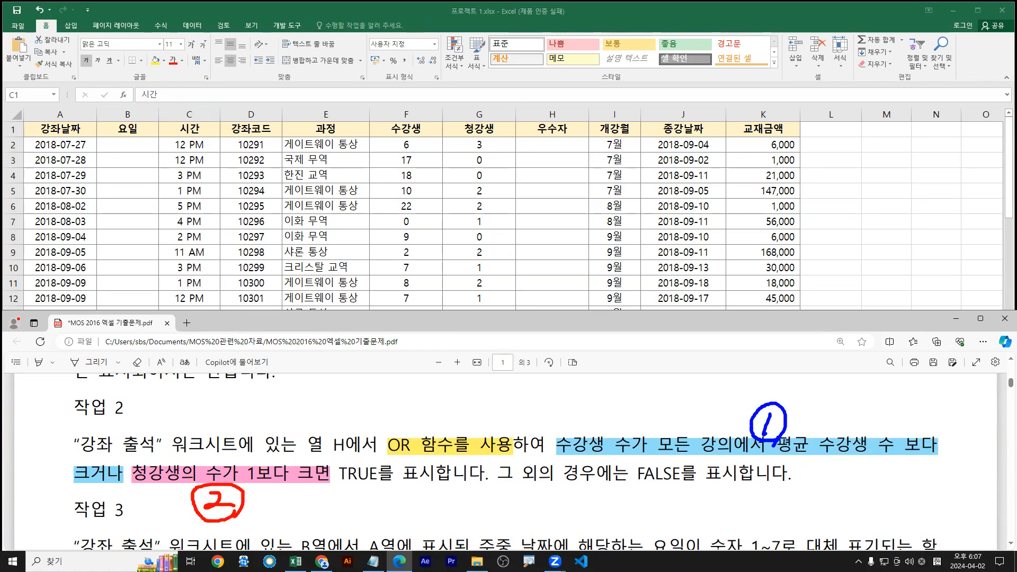
mouse_move(90, 486)
left_mouse_down()
mouse_move(123, 484)
mouse_move(138, 437)
mouse_move(185, 411)
left_mouse_up()
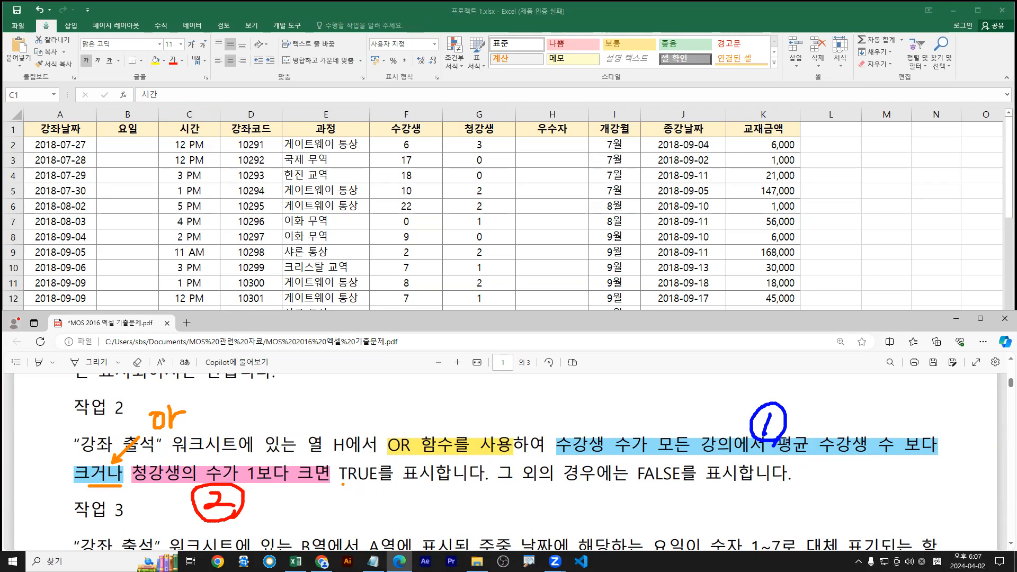
left_click_drag(342, 486, 377, 485)
left_click_drag(632, 487, 729, 487)
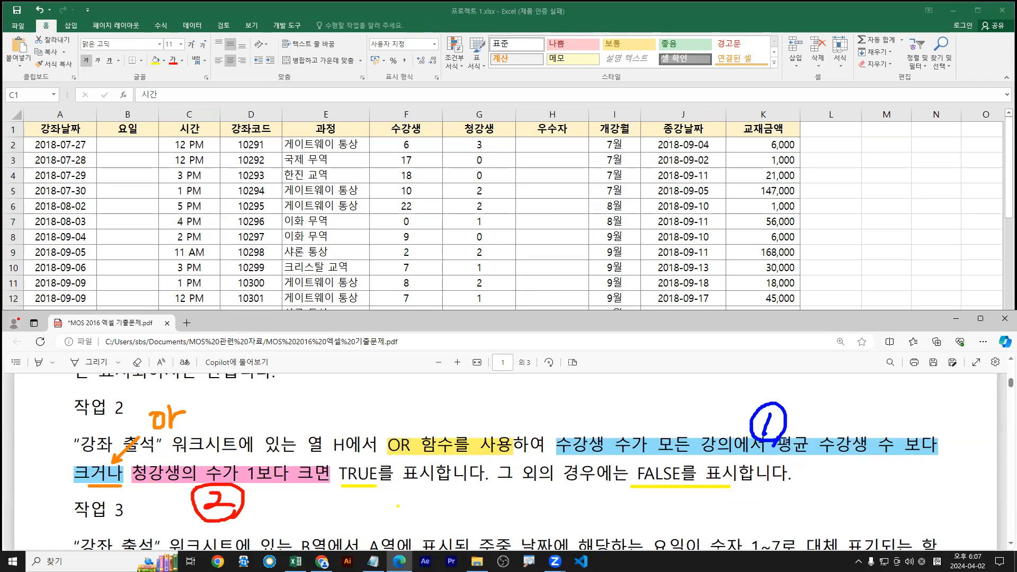
left_click_drag(352, 494, 358, 488)
left_click_drag(772, 490, 775, 497)
key("Escape")
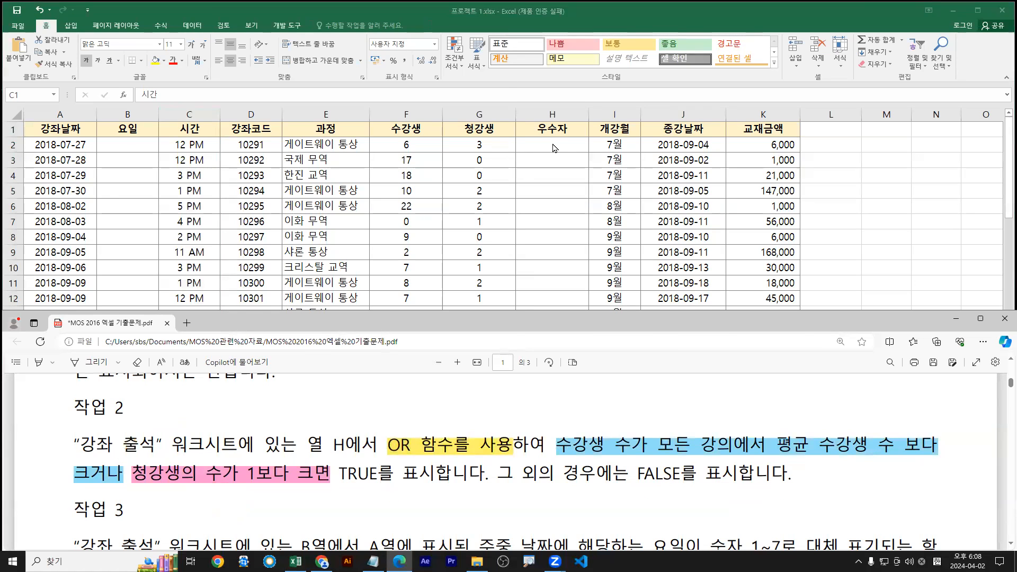
left_click(555, 138)
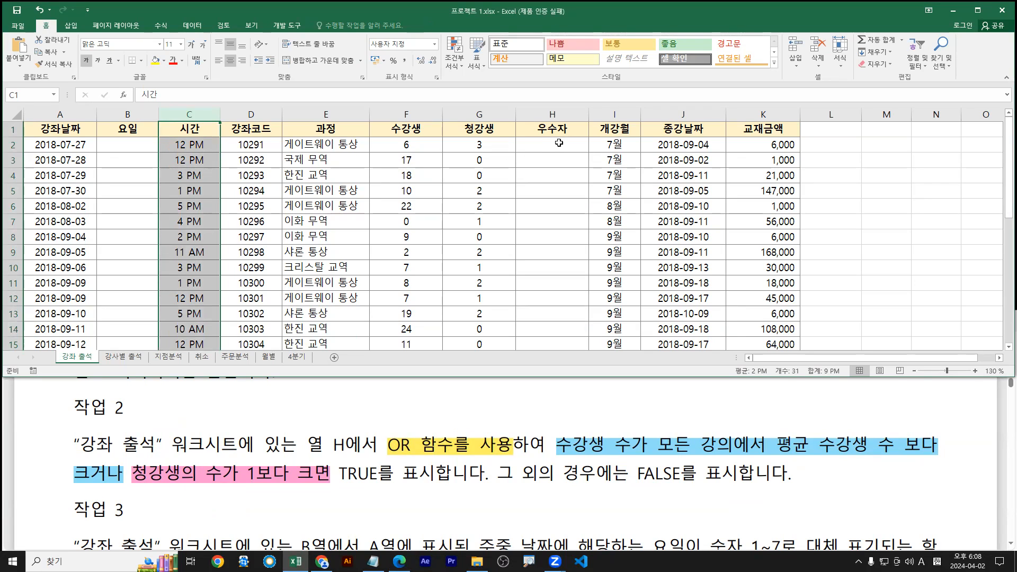
Select H2 in the 우수자 column and mark the column H and 강좌 출석 sheet requirements
left_click(559, 143)
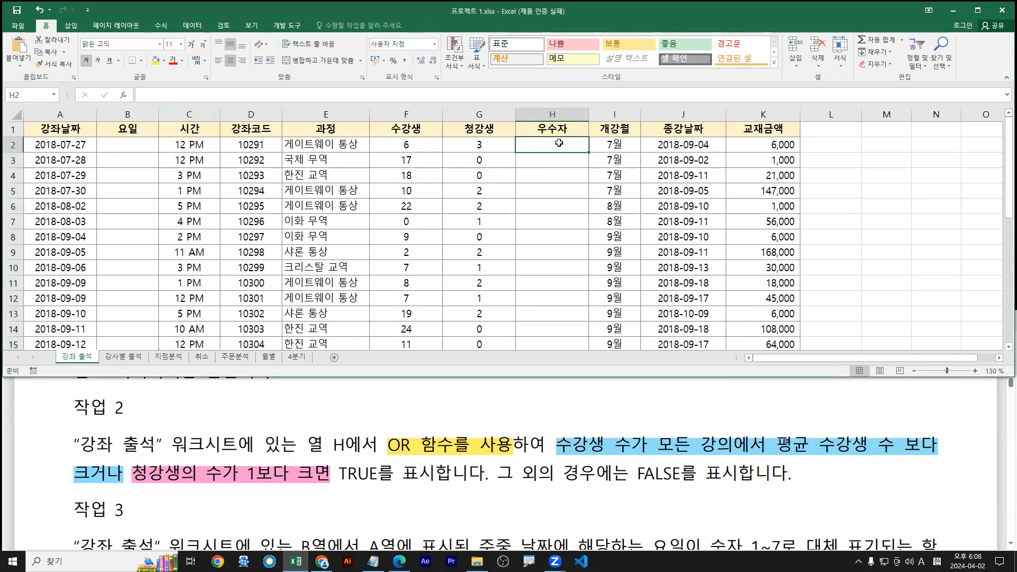
mouse_move(311, 456)
left_mouse_down()
mouse_move(373, 455)
mouse_move(341, 436)
left_mouse_up()
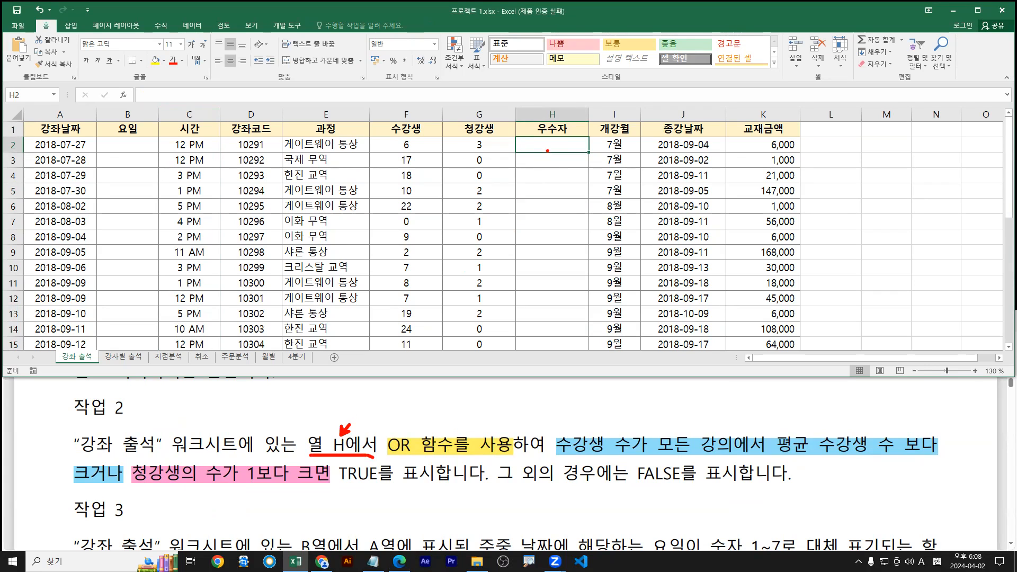
left_click_drag(78, 454, 236, 453)
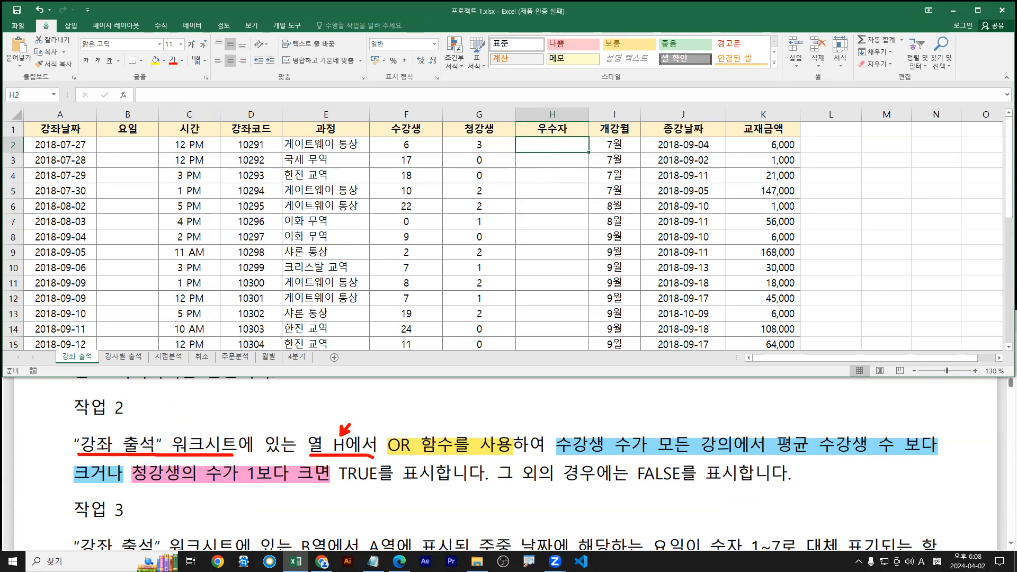
mouse_move(71, 438)
left_mouse_down()
mouse_move(95, 432)
mouse_move(159, 447)
mouse_move(71, 452)
left_mouse_up()
mouse_move(70, 357)
left_mouse_down()
mouse_move(84, 331)
mouse_move(95, 361)
left_mouse_up()
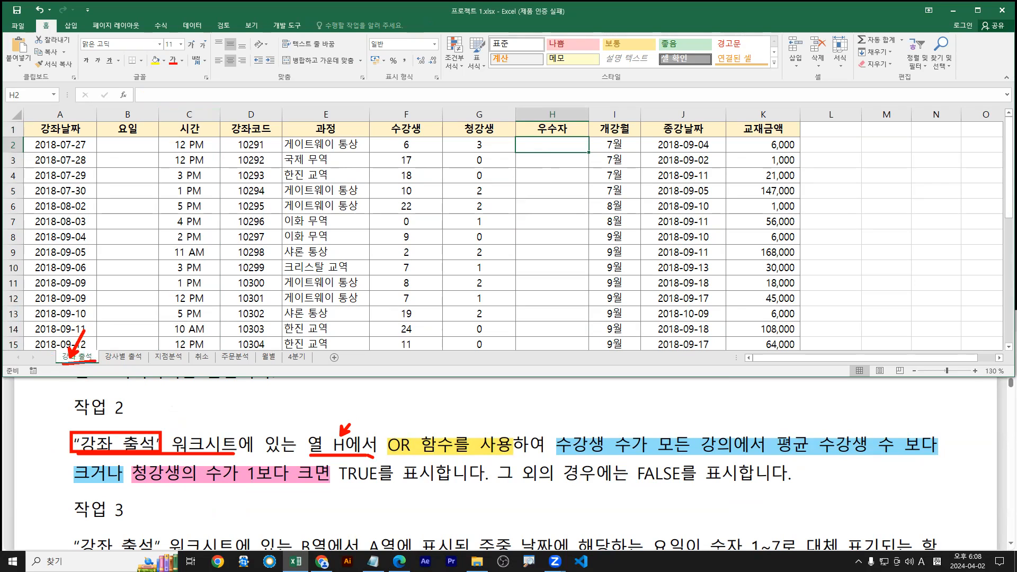
mouse_move(547, 131)
left_mouse_down()
mouse_move(556, 138)
mouse_move(558, 121)
left_mouse_up()
mouse_move(552, 135)
left_mouse_down()
mouse_move(554, 151)
mouse_move(554, 135)
left_mouse_up()
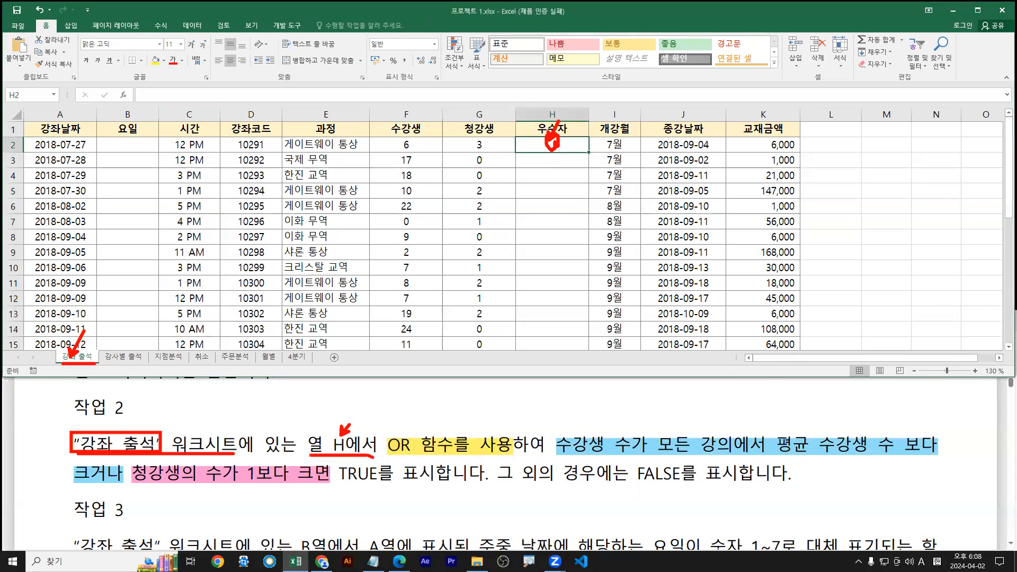
key("Escape")
Start the formula in H2 with =or and accept OR from the AutoComplete list
type("=")
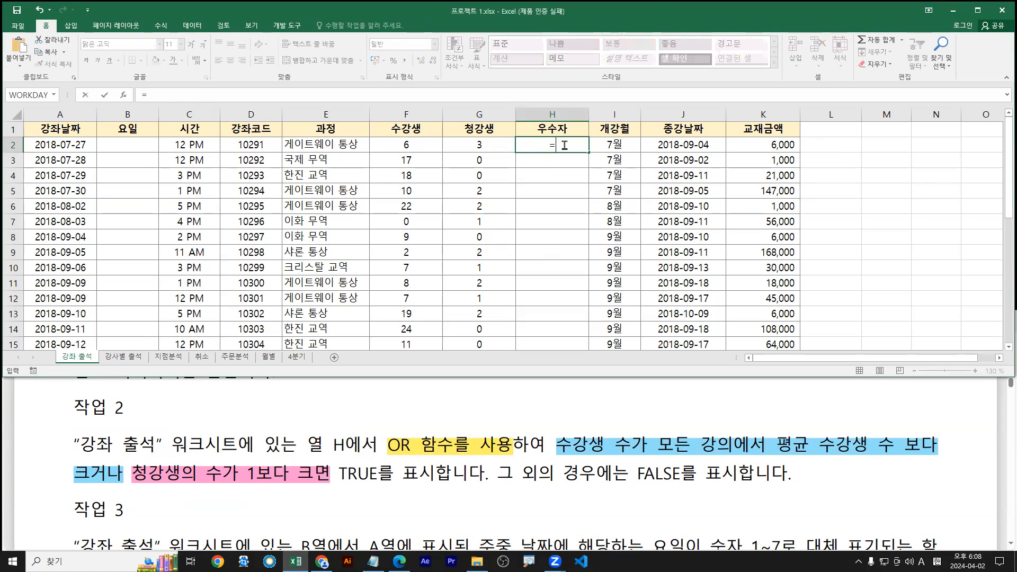
type("or")
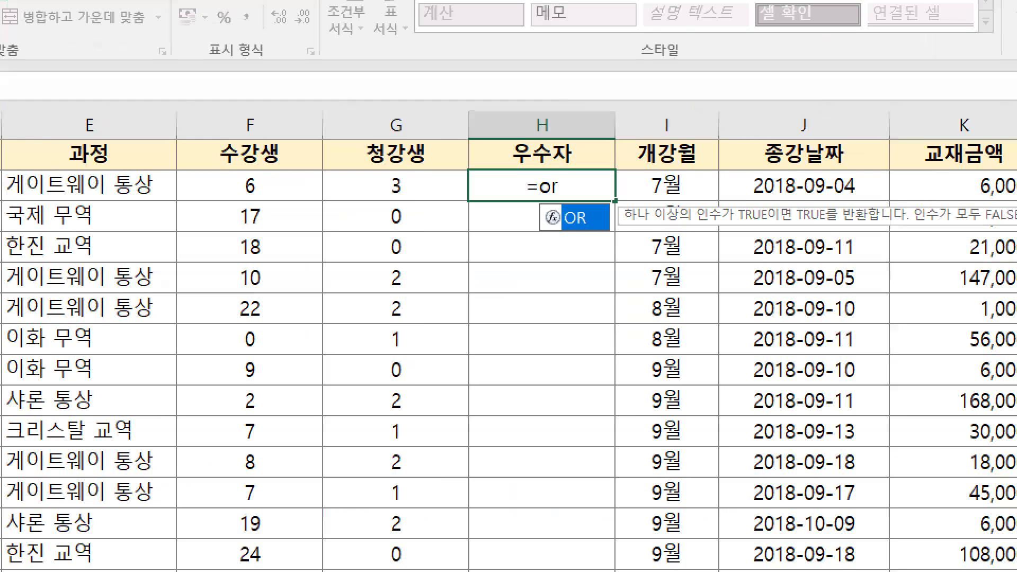
key("Escape")
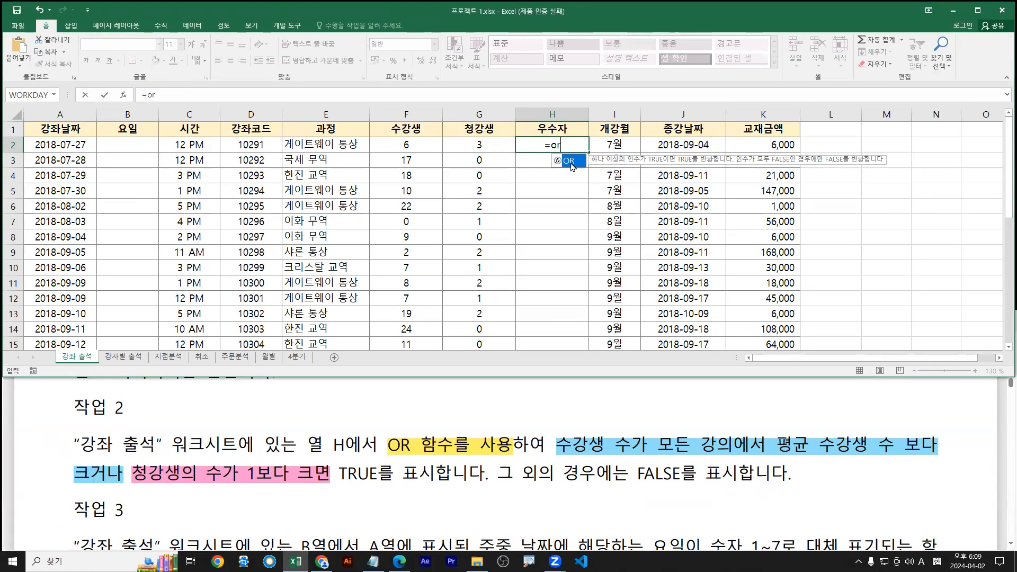
double_click(570, 163)
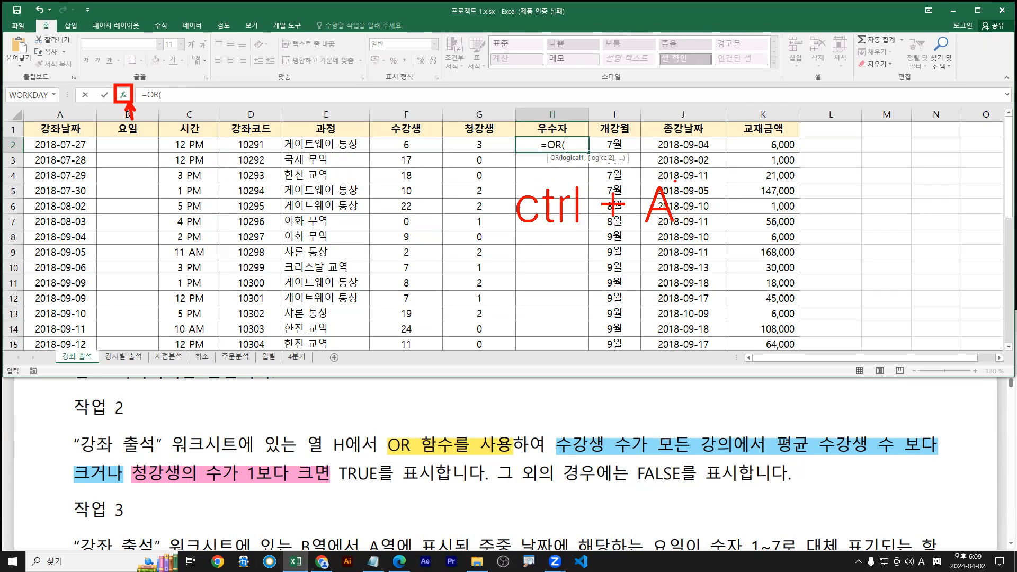
key("ctrl+a")
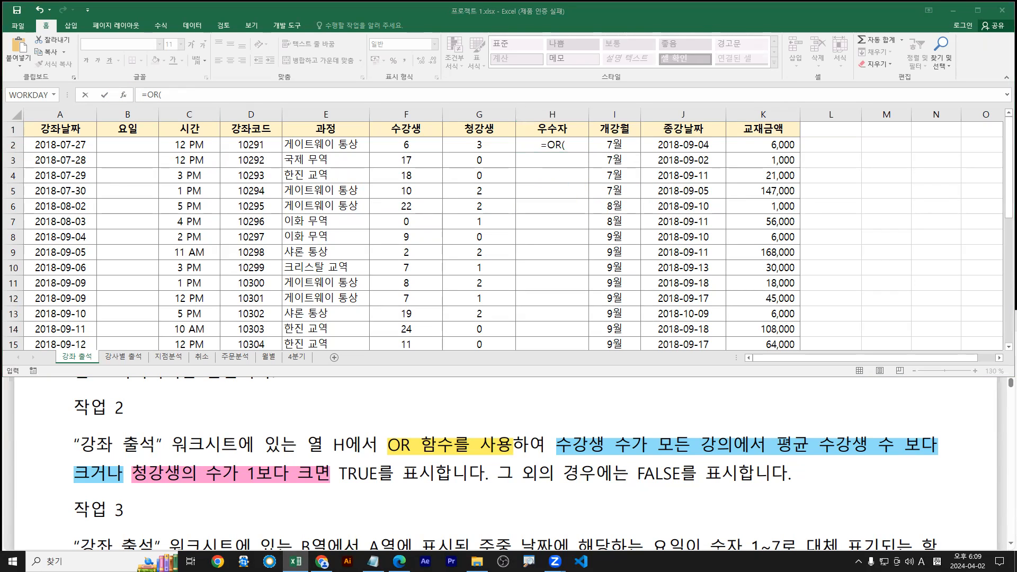
left_click(572, 144)
Open the OR Function Arguments window and underline the above-average enrolment condition
left_click(123, 97)
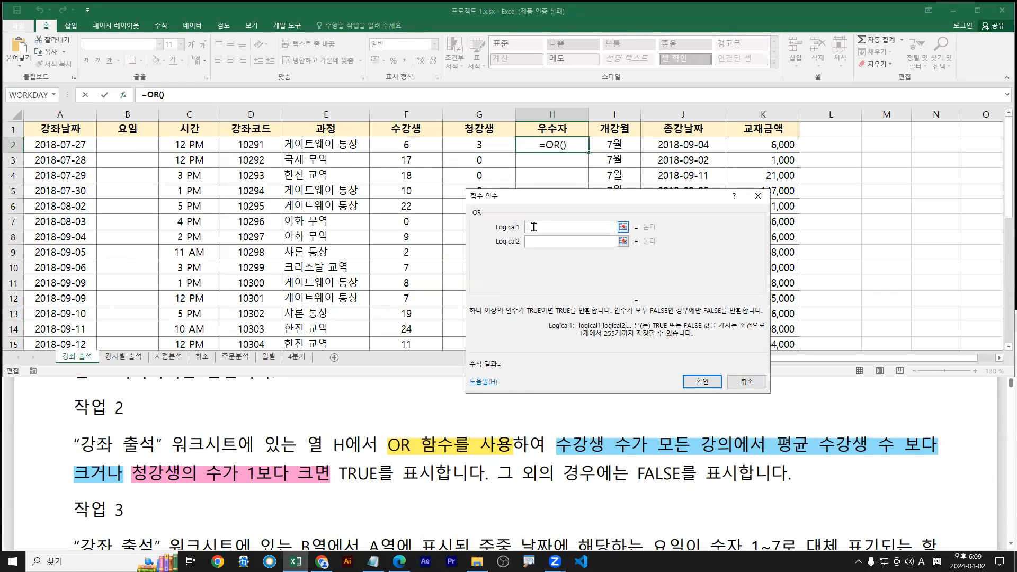
left_click_drag(557, 457, 945, 457)
left_click_drag(73, 486, 126, 485)
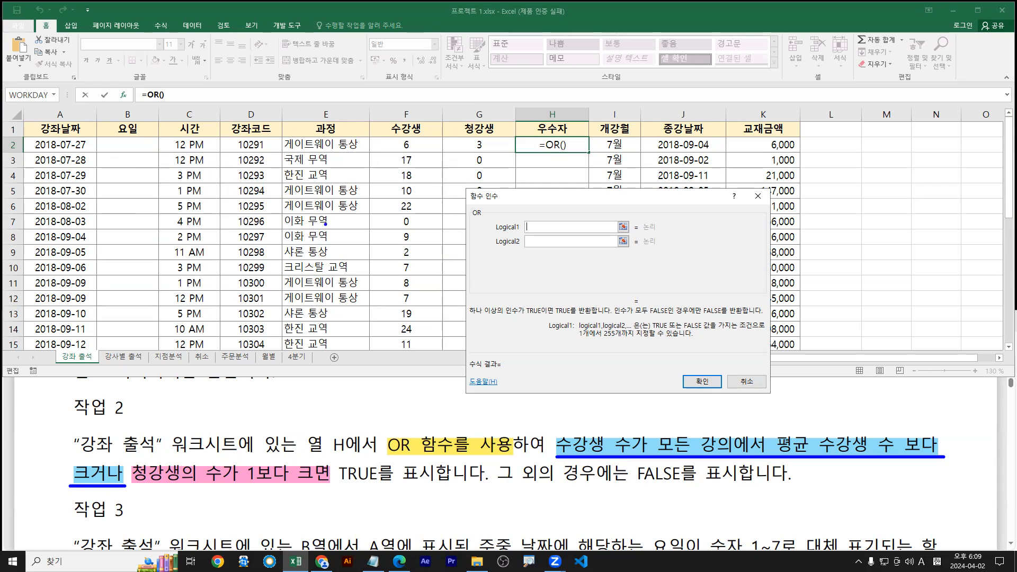
Point out the 수강생 values in column F and set F2 as Logical1, giving =OR(F2)
left_click_drag(25, 154, 809, 151)
left_click_drag(413, 147, 415, 158)
left_click_drag(587, 439, 589, 428)
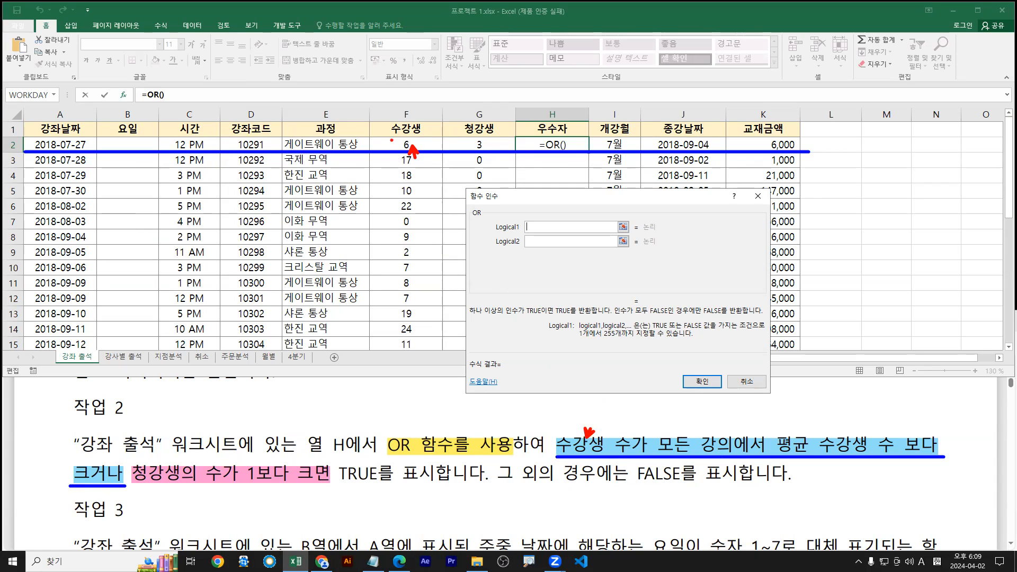
mouse_move(368, 138)
left_mouse_down()
mouse_move(431, 275)
mouse_move(442, 363)
left_mouse_up()
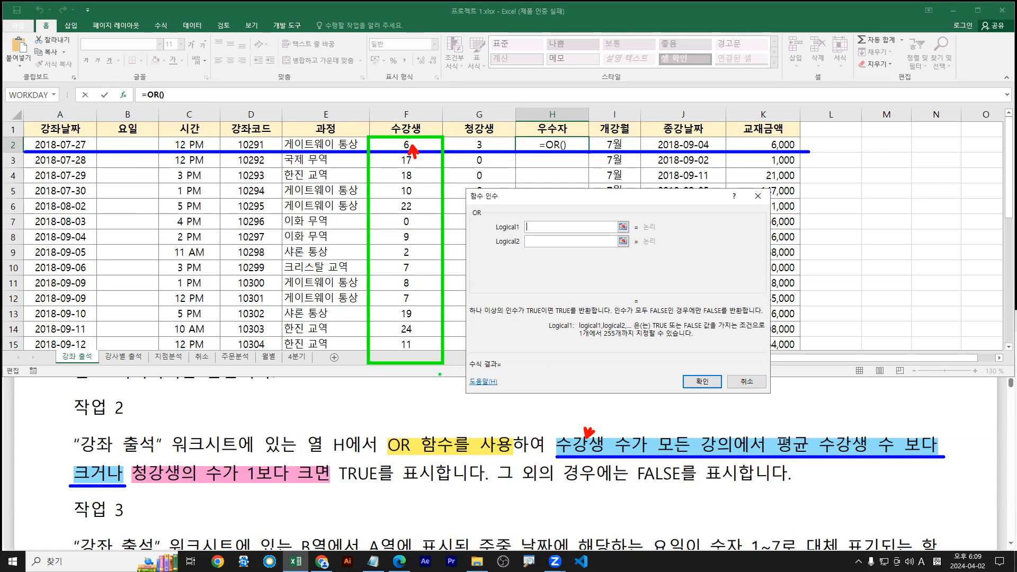
key("Escape")
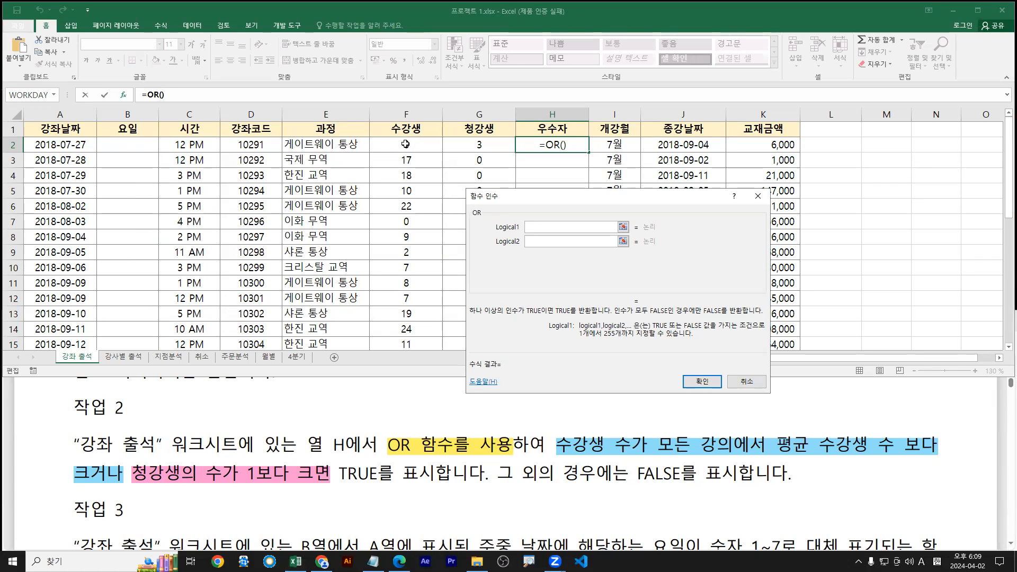
left_click(406, 144)
mouse_move(427, 153)
left_mouse_down()
mouse_move(409, 144)
mouse_move(403, 161)
mouse_move(428, 132)
left_mouse_up()
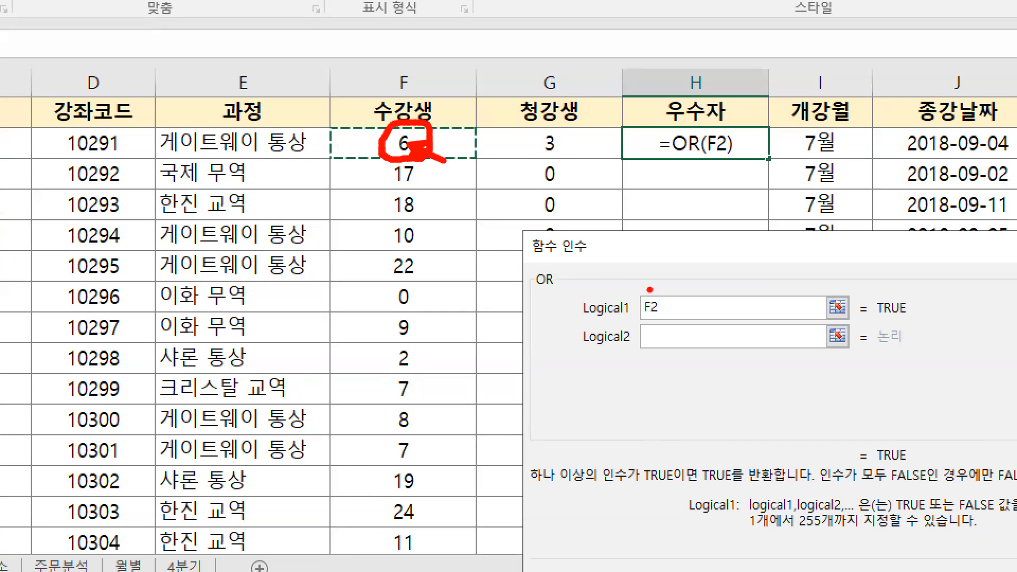
Add a greater-than sign after F2 in the OR function's Logical1 box
key("Escape")
type(">")
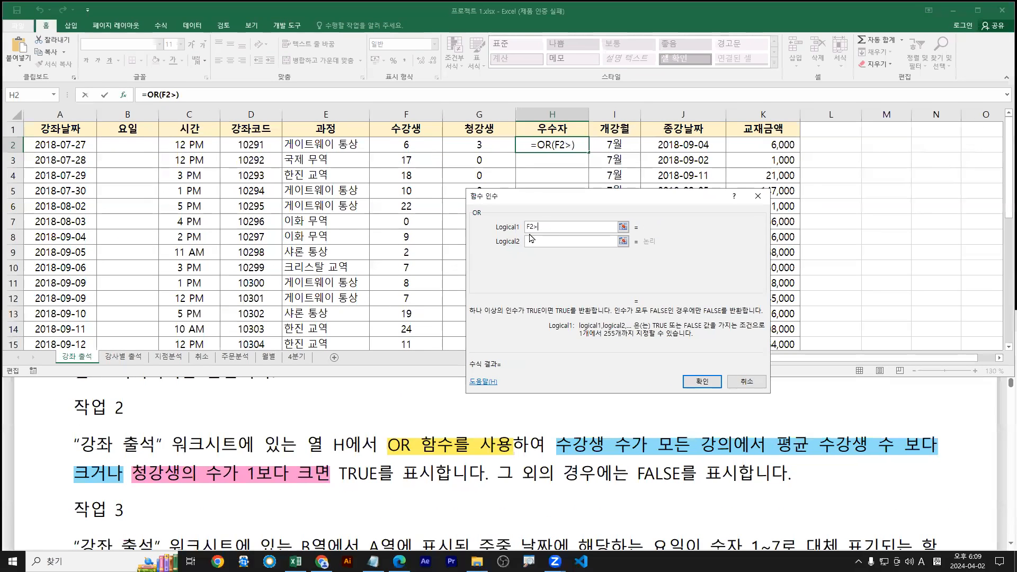
key("ctrl+1")
left_click(535, 222)
mouse_move(535, 215)
left_mouse_down()
mouse_move(551, 225)
mouse_move(534, 232)
left_mouse_up()
key("e")
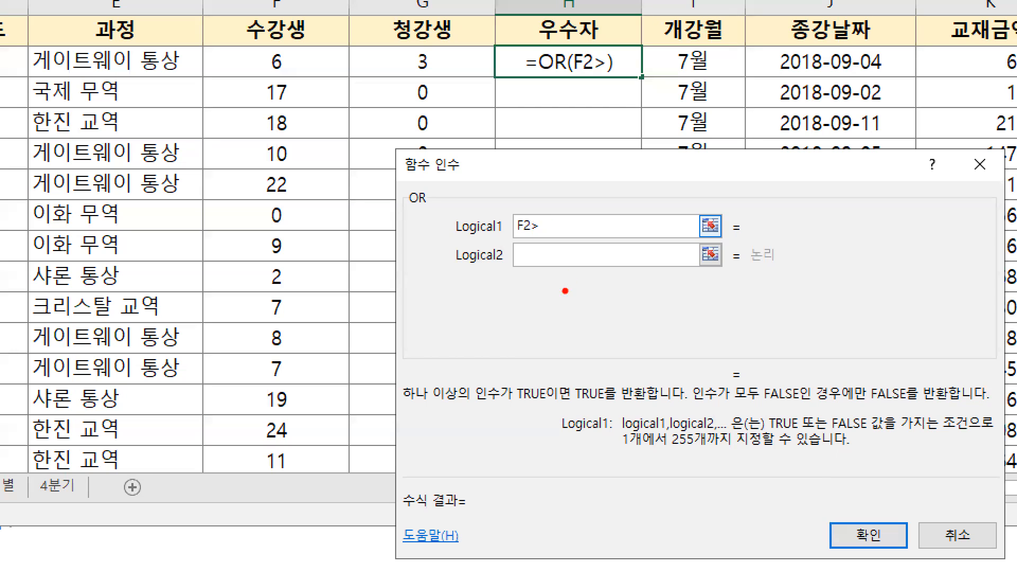
mouse_move(199, 46)
left_mouse_down()
mouse_move(352, 530)
mouse_move(347, 471)
left_mouse_up()
left_click_drag(551, 226, 579, 150)
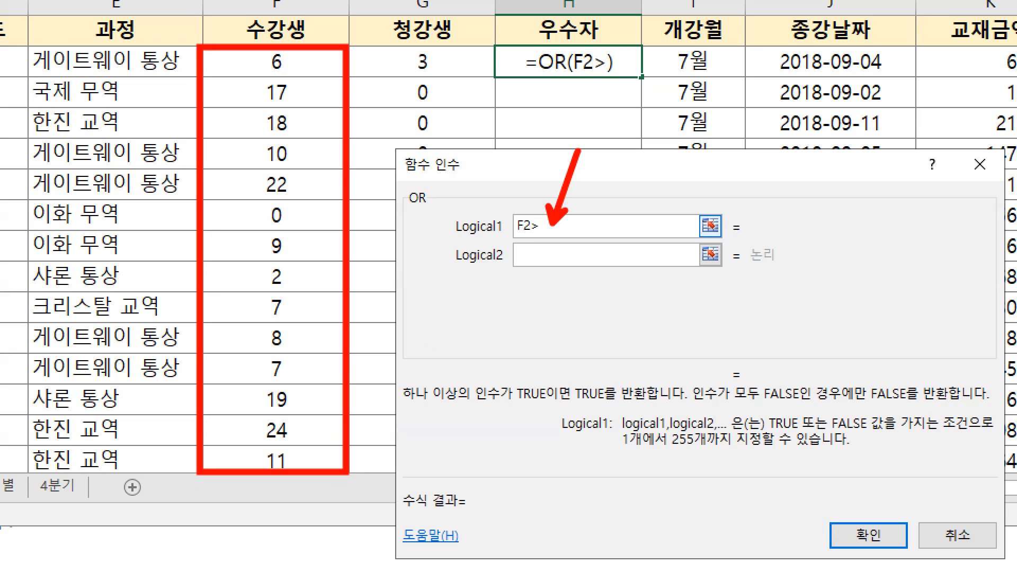
Type average( after F2> to begin comparing against the average
left_click_drag(559, 232, 559, 275)
type("ave")
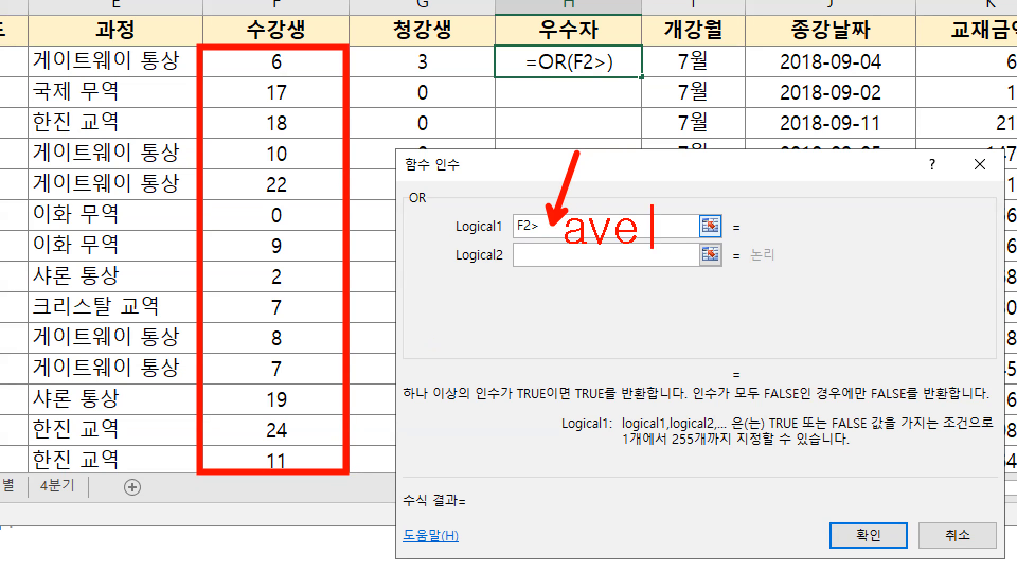
type("rage")
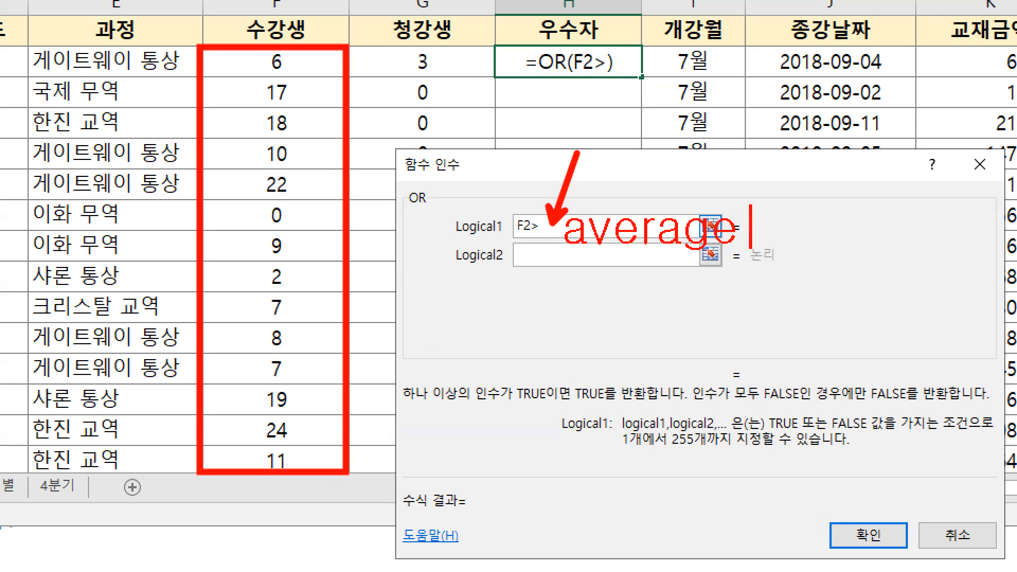
mouse_move(278, 68)
left_mouse_down()
mouse_move(284, 454)
mouse_move(288, 429)
left_mouse_up()
key("g")
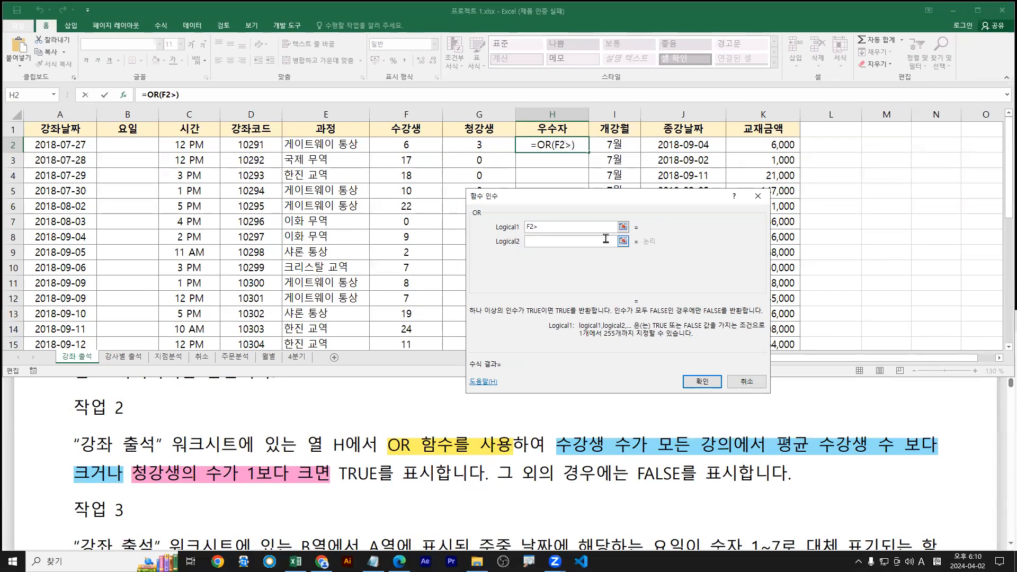
type("average(")
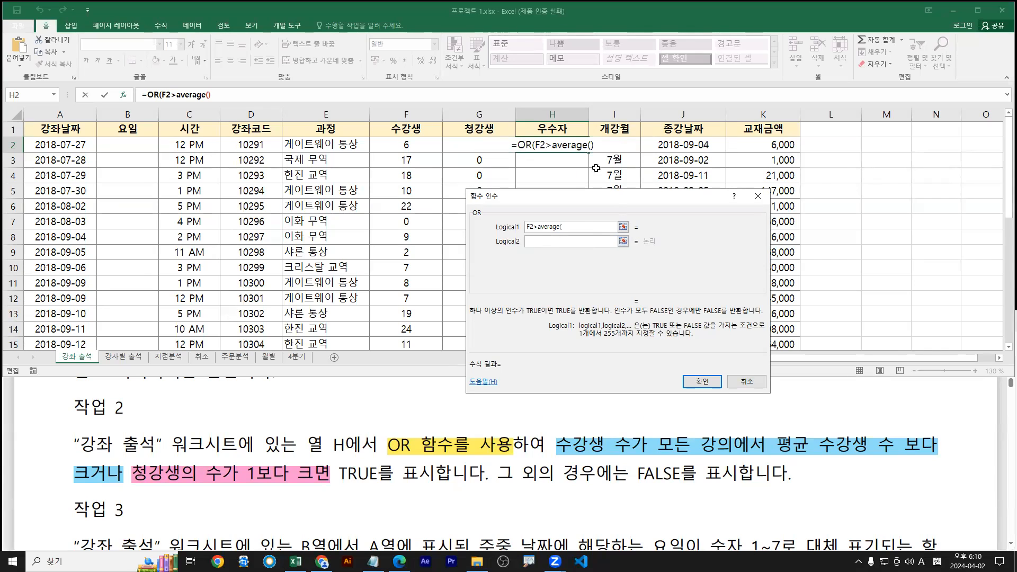
key("ctrl+1")
Insert the range F2:F31 as the AVERAGE argument in Logical1
left_click(569, 225)
left_click_drag(557, 217, 553, 226)
key("Escape")
left_click(404, 145)
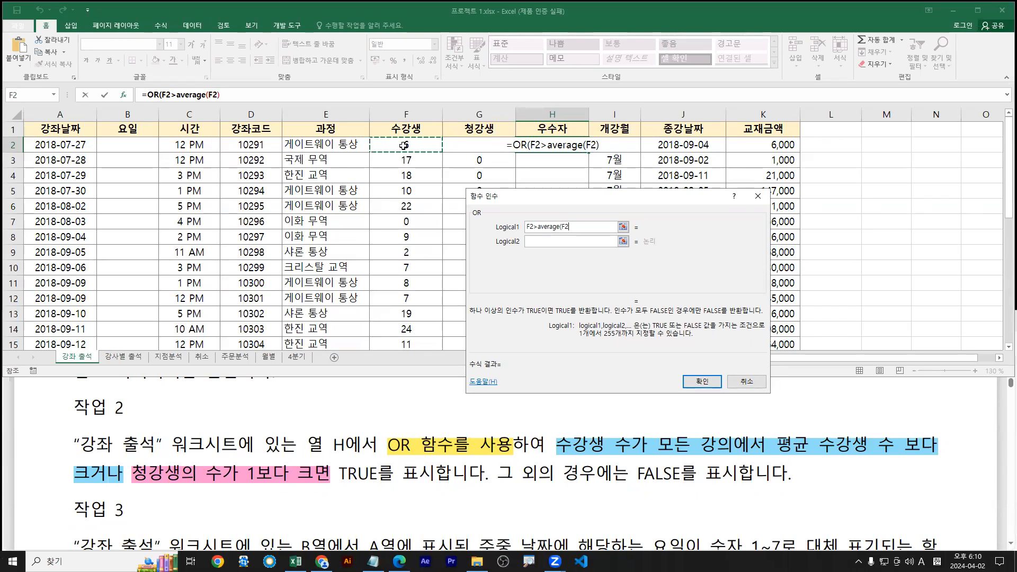
key("ctrl+shift+Down")
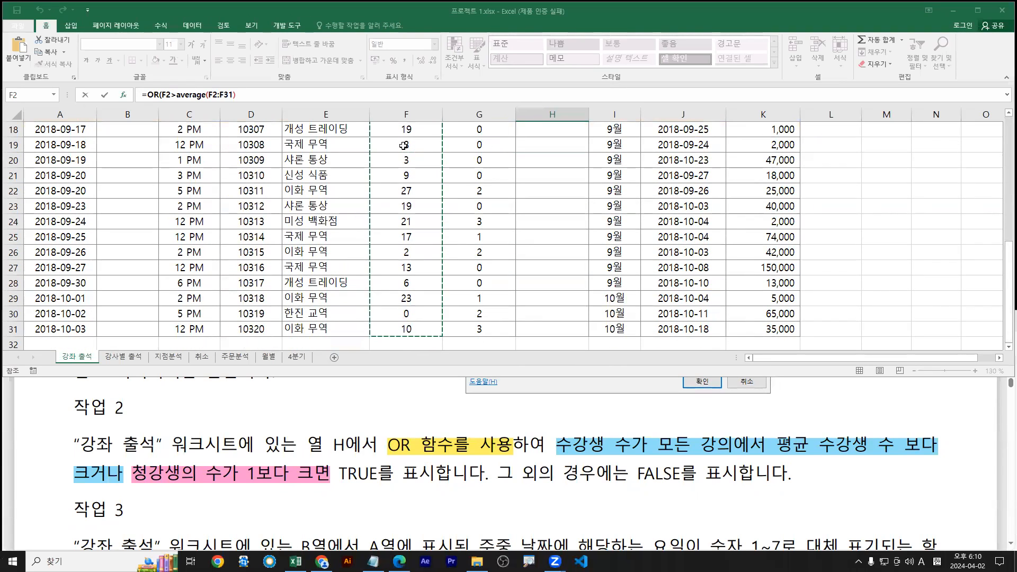
double_click(507, 14)
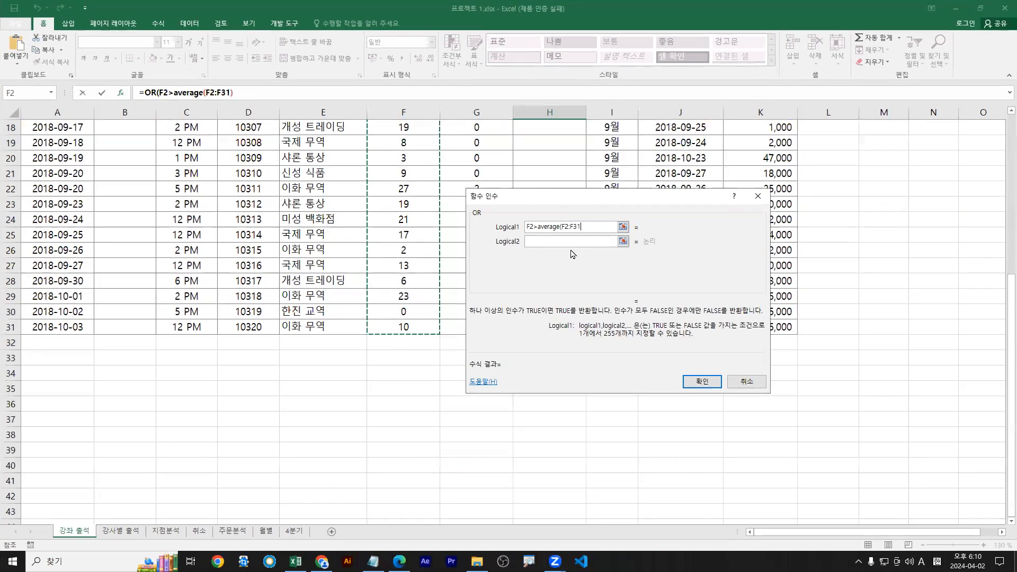
left_click_drag(583, 227, 562, 227)
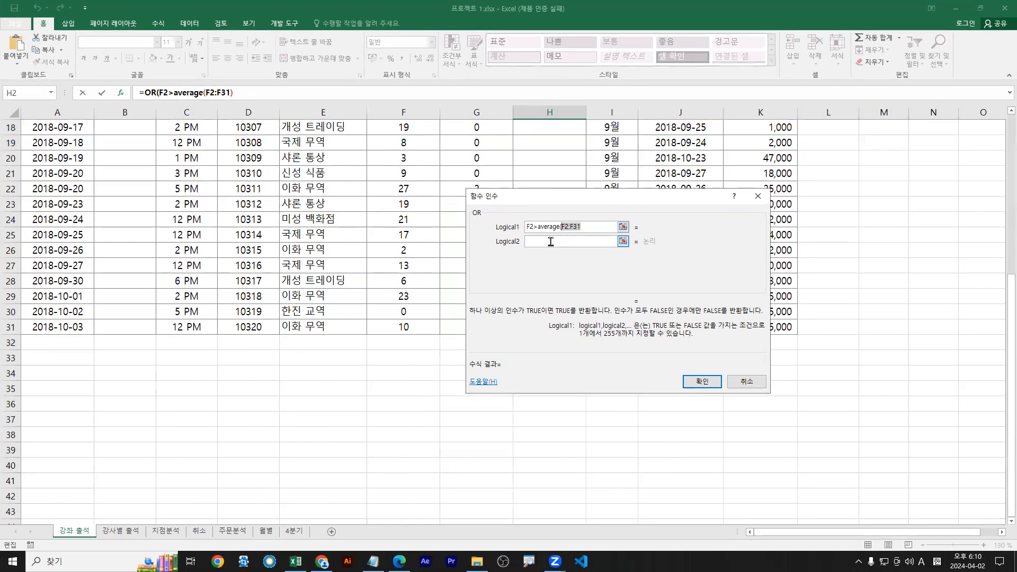
scroll(385, 148, "up", 6)
left_click(385, 148)
key("ctrl+shift+Down")
scroll(385, 148, "up", 2)
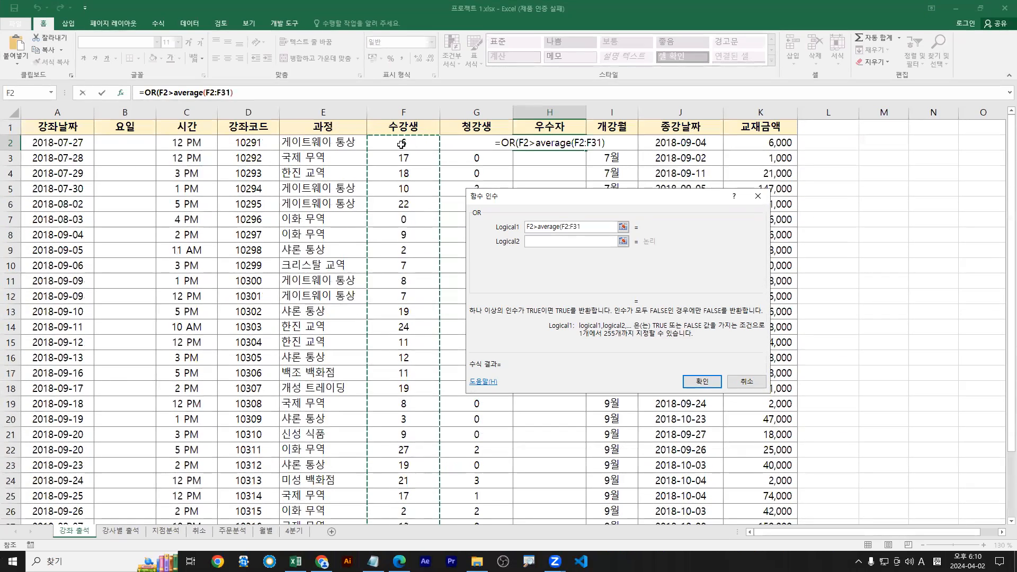
left_click(387, 144)
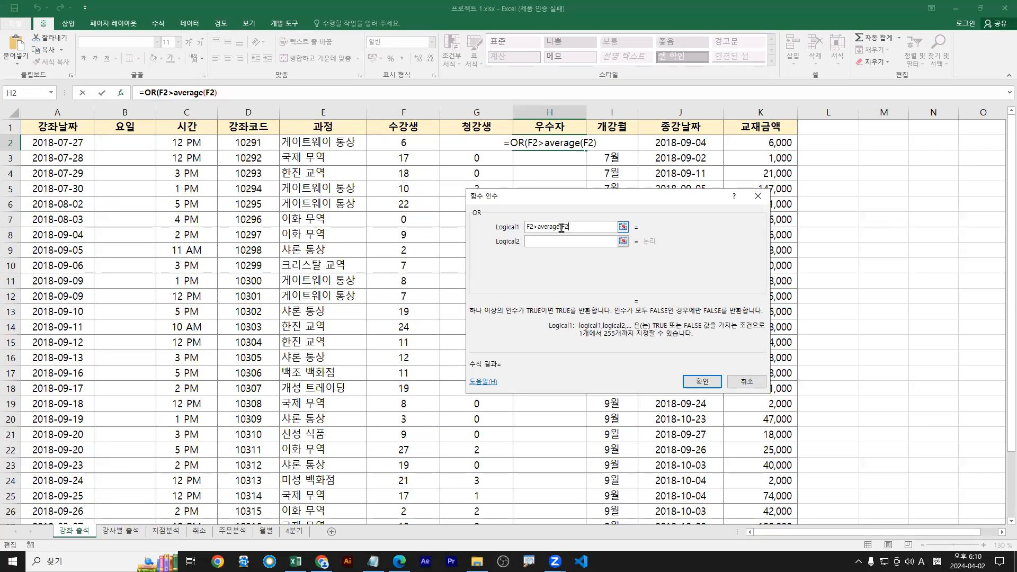
left_click_drag(715, 309, 731, 309)
left_click(408, 143)
key("ctrl+shift+Down")
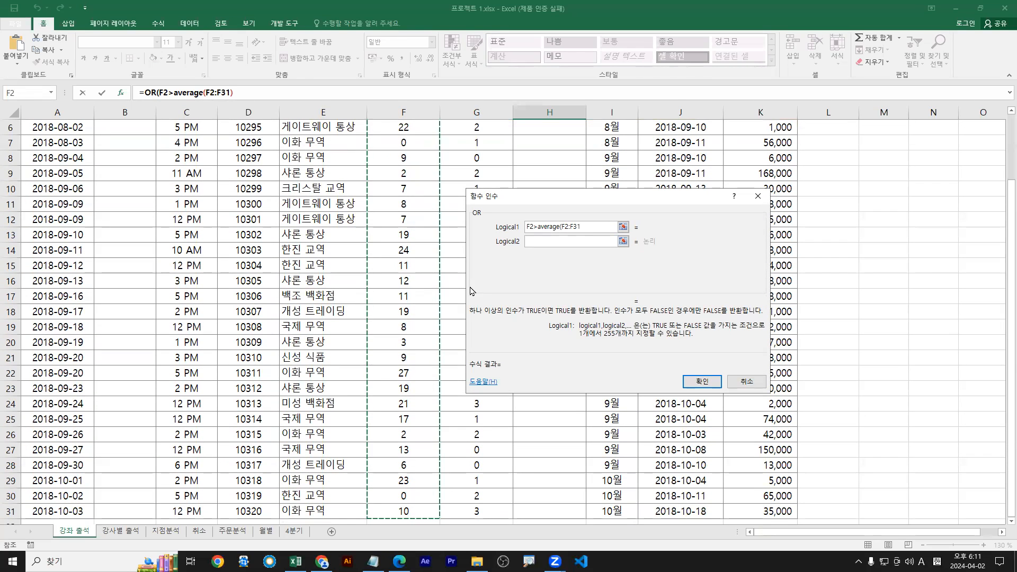
Lock the range as $F$2:$F$31 and close the AVERAGE parenthesis
key("F4")
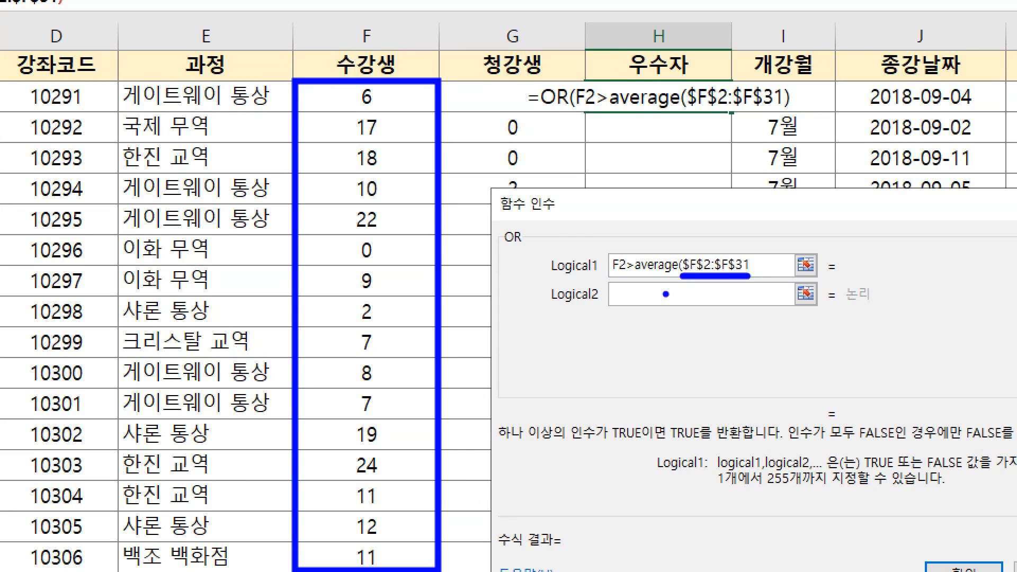
left_click_drag(686, 251, 687, 280)
mouse_move(746, 248)
left_mouse_down()
mouse_move(760, 263)
mouse_move(750, 280)
left_mouse_up()
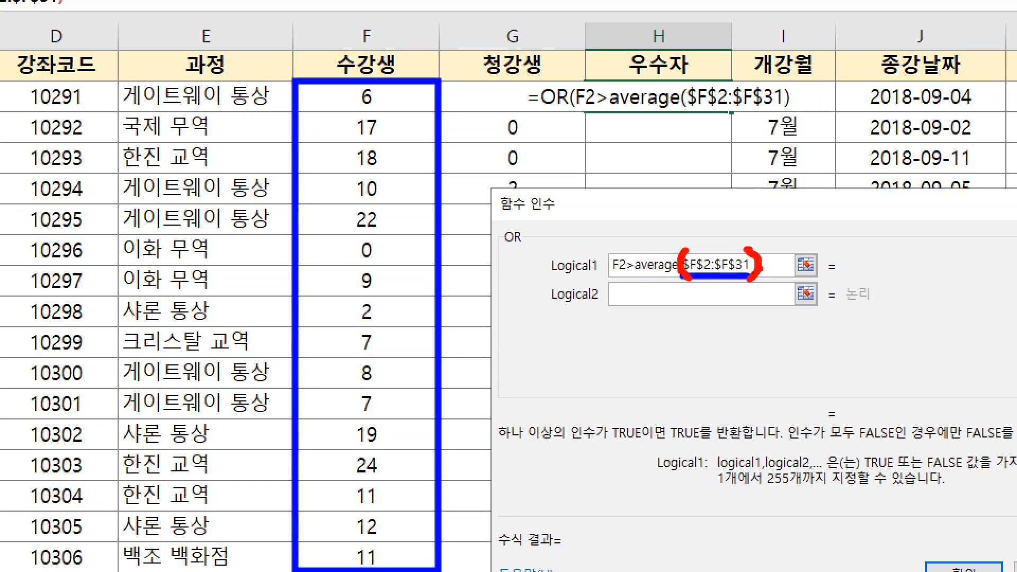
key("e")
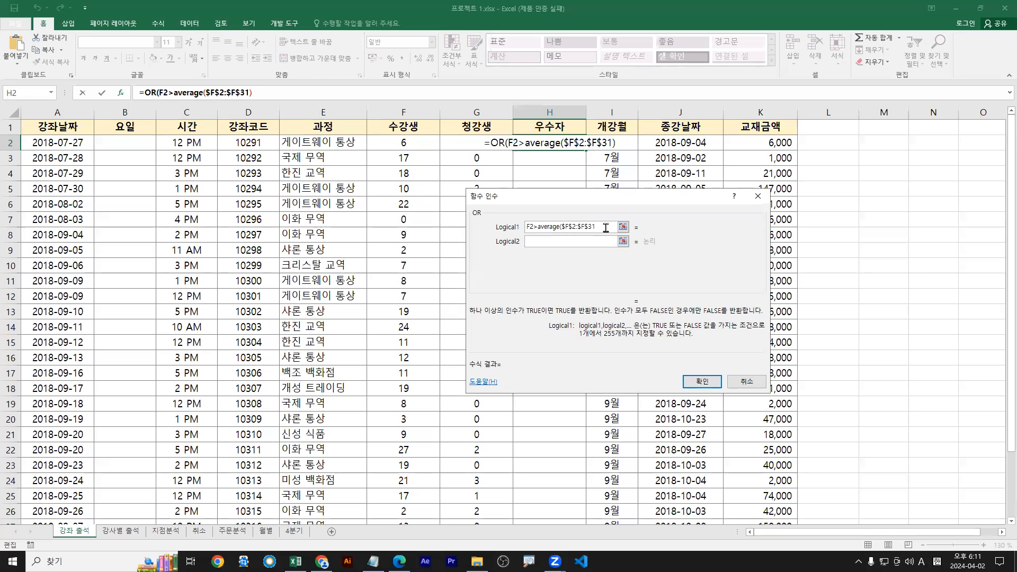
type(")")
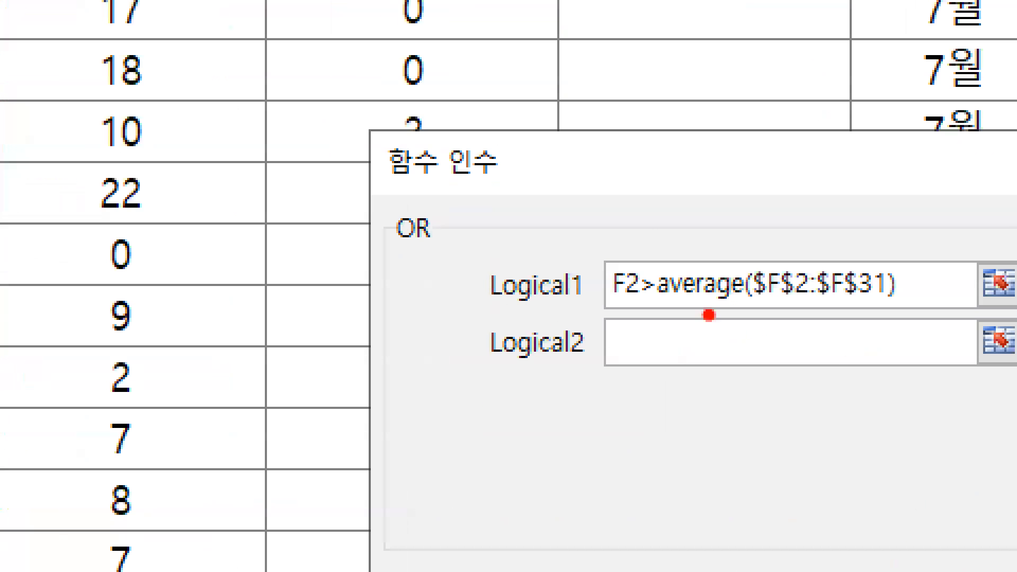
left_click_drag(758, 305, 874, 306)
key("b")
left_click_drag(658, 315, 905, 314)
key("g")
left_click_drag(643, 364, 594, 421)
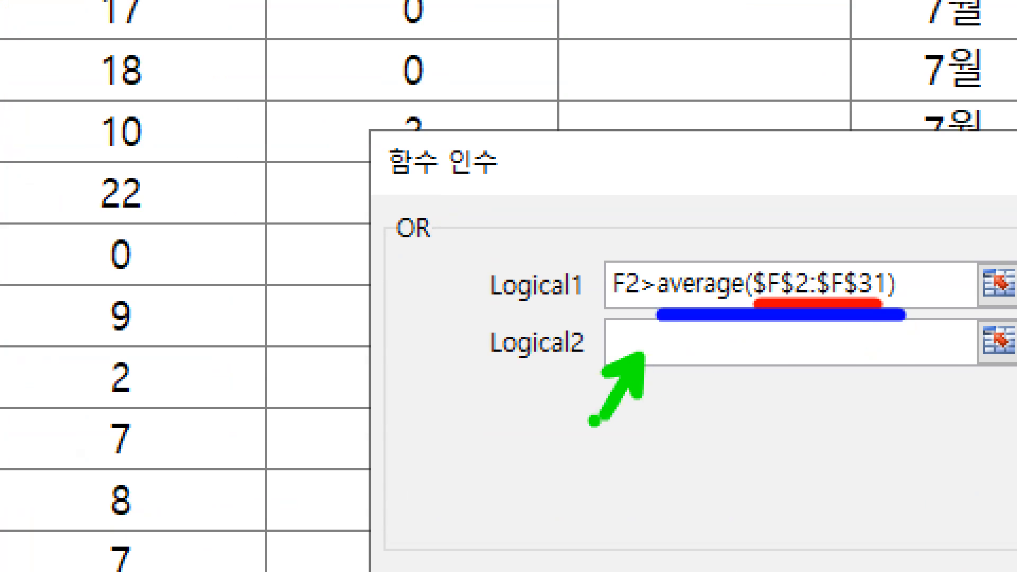
key("Escape")
left_click(536, 241)
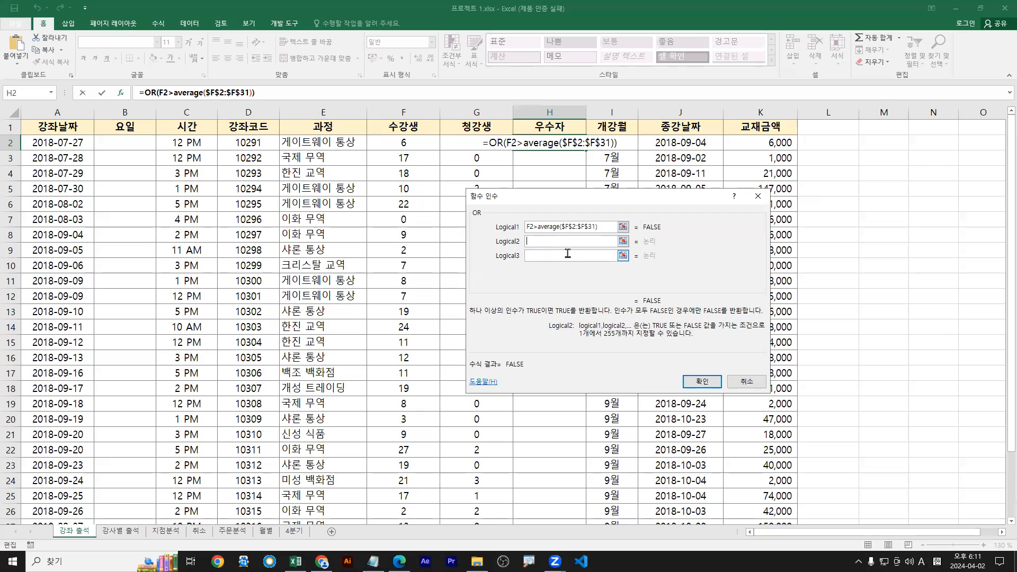
Enter G2>1 as the OR function's second condition
left_click(530, 241)
key("ctrl+1")
left_click_drag(524, 240, 515, 252)
key("Escape")
left_click(466, 146)
key("ctrl+1")
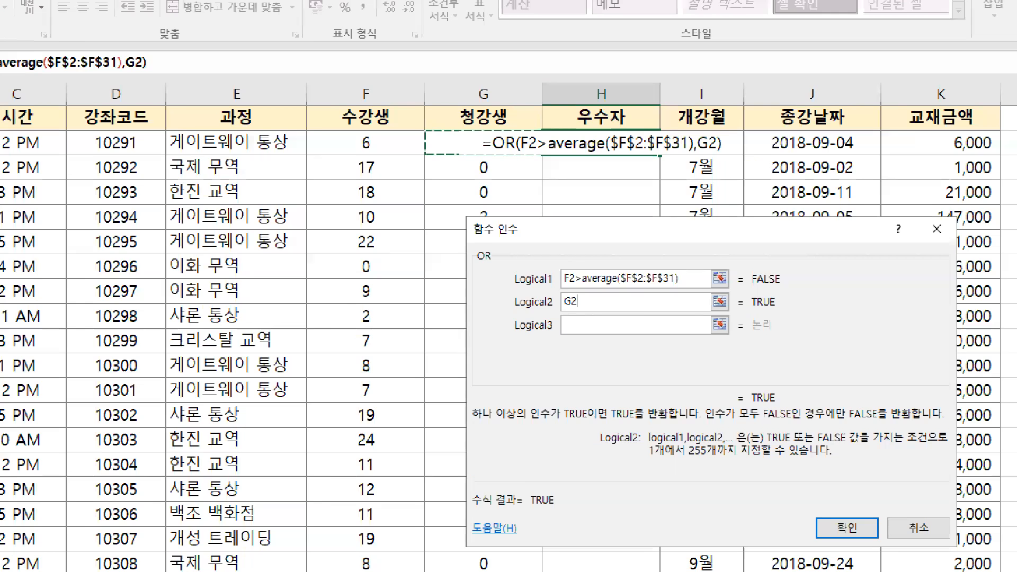
mouse_move(463, 147)
left_mouse_down()
mouse_move(448, 161)
mouse_move(443, 139)
mouse_move(459, 149)
left_mouse_up()
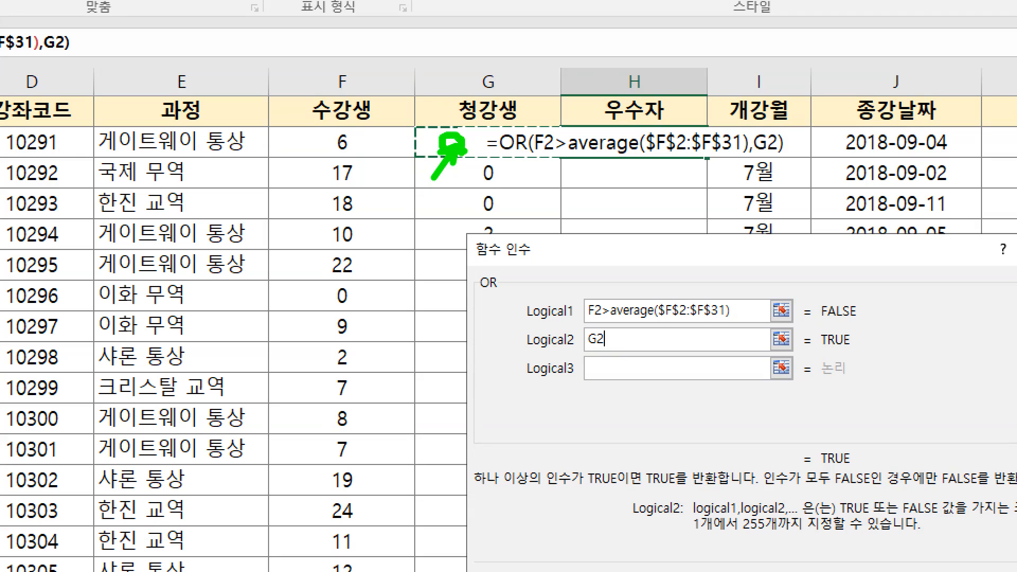
key("Escape")
type(">1")
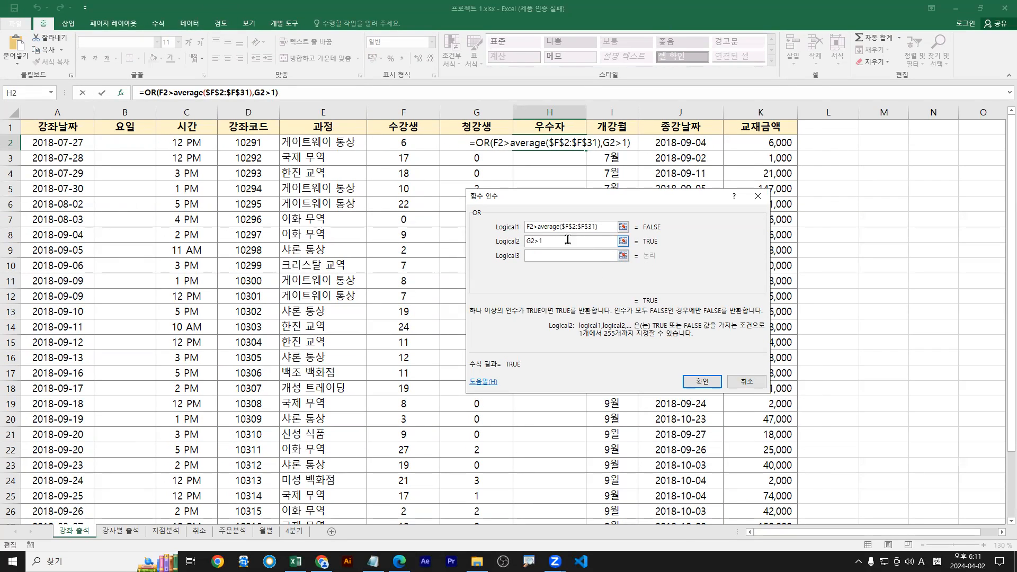
Confirm =OR(F2>average($F$2:$F$31),G2>1) so H2 displays TRUE
key("ctrl+1")
left_click(552, 233)
scroll(539, 286, "up", 2)
key("b")
left_click_drag(445, 236, 783, 236)
key("r")
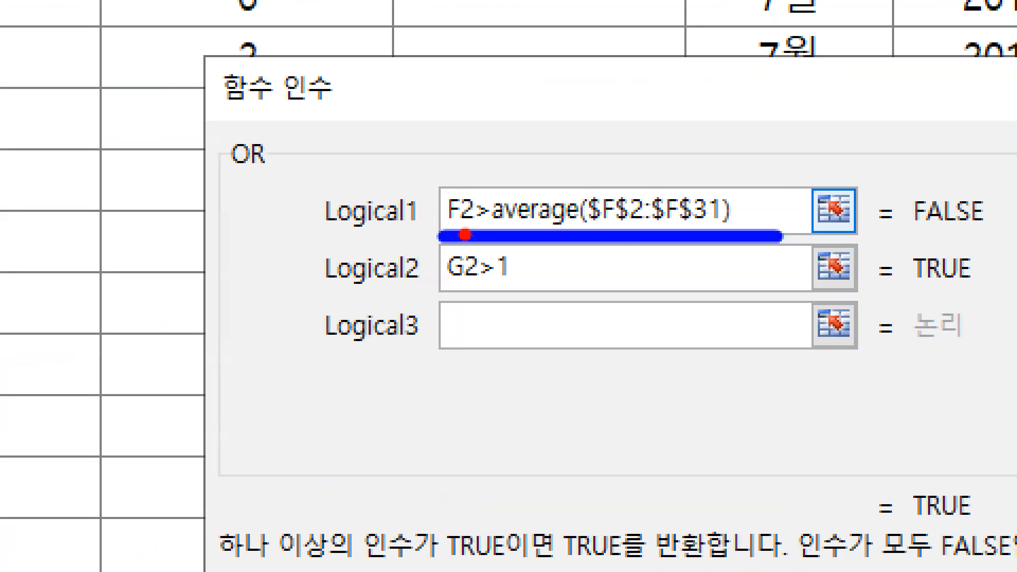
left_click_drag(449, 231, 731, 231)
key("g")
key("g")
key("r")
mouse_move(597, 232)
left_mouse_down()
mouse_move(722, 223)
mouse_move(721, 232)
left_mouse_up()
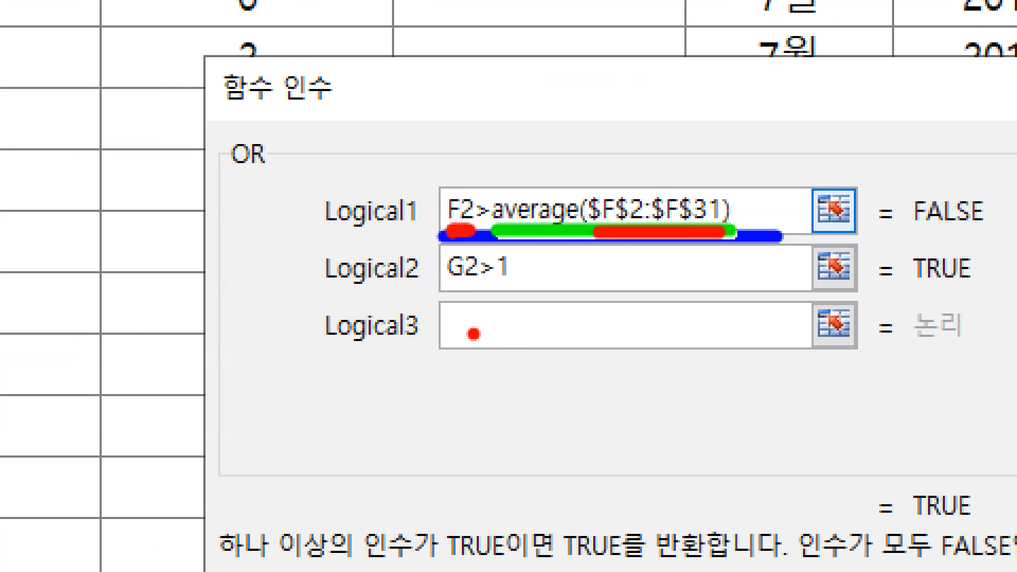
key("g")
left_click_drag(450, 291, 528, 289)
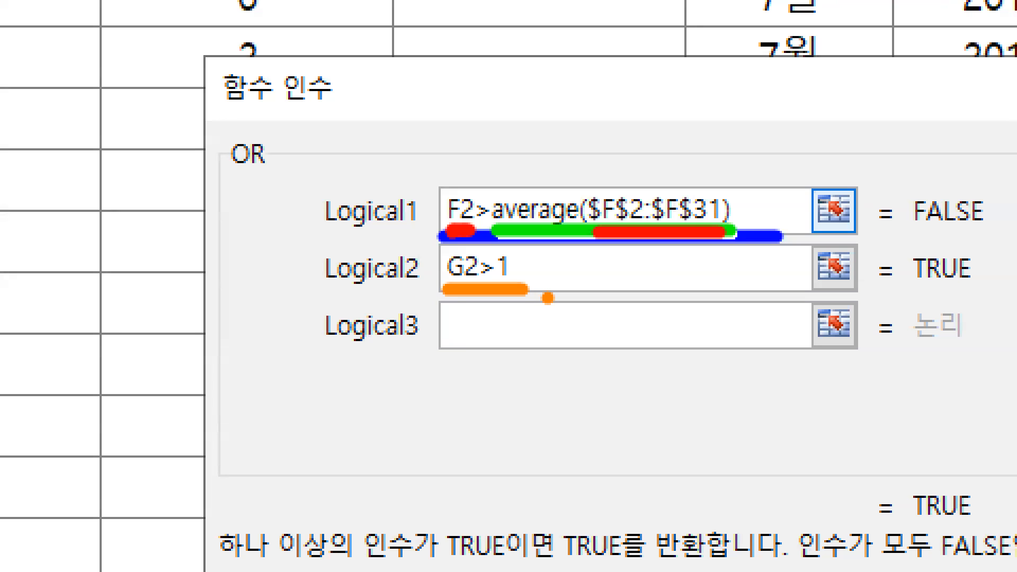
left_click_drag(915, 294, 973, 294)
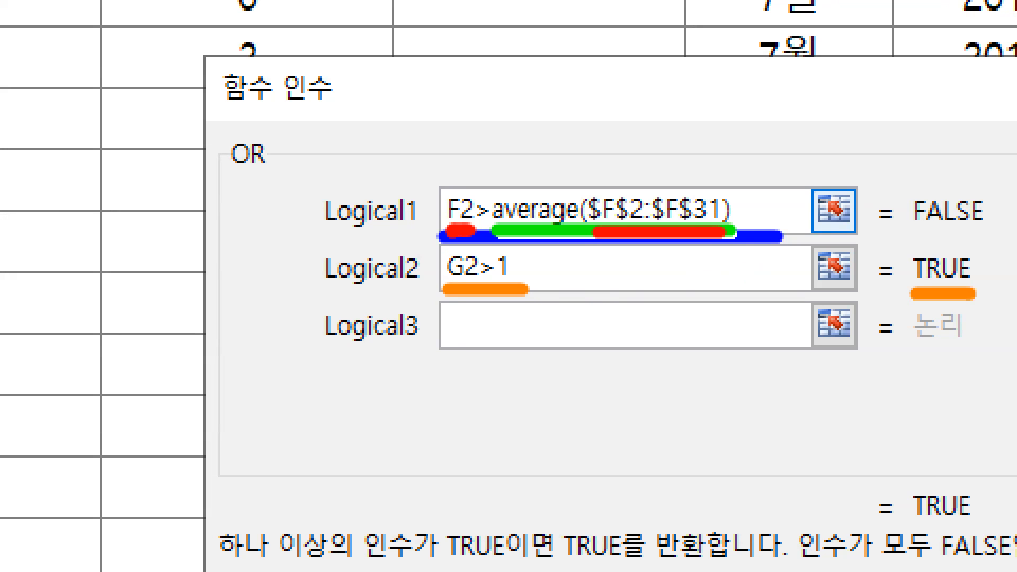
left_click_drag(905, 534, 980, 527)
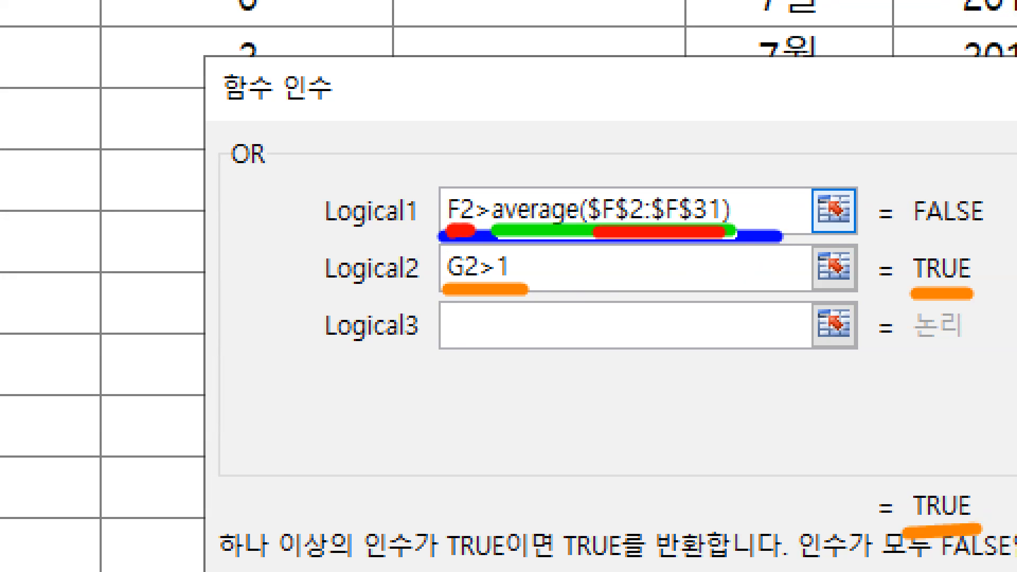
key("Escape")
key("Return")
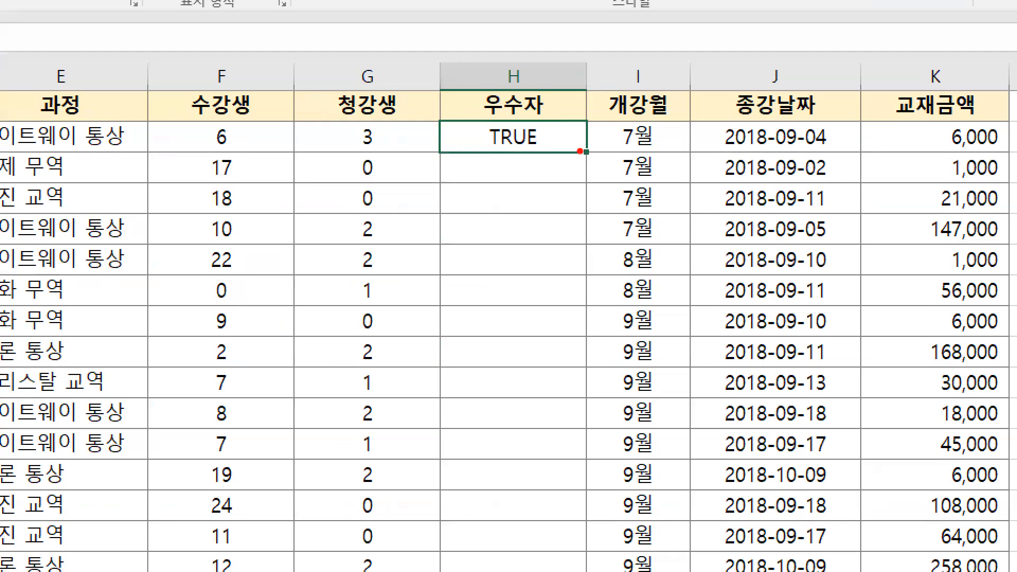
Fill H2's OR formula down column H through row 31
left_click_drag(592, 157, 592, 157)
mouse_move(586, 161)
left_mouse_down()
mouse_move(594, 178)
mouse_move(614, 160)
left_mouse_up()
left_click_drag(373, 146, 375, 149)
left_click(374, 177)
left_click_drag(376, 207, 379, 220)
left_click(373, 253)
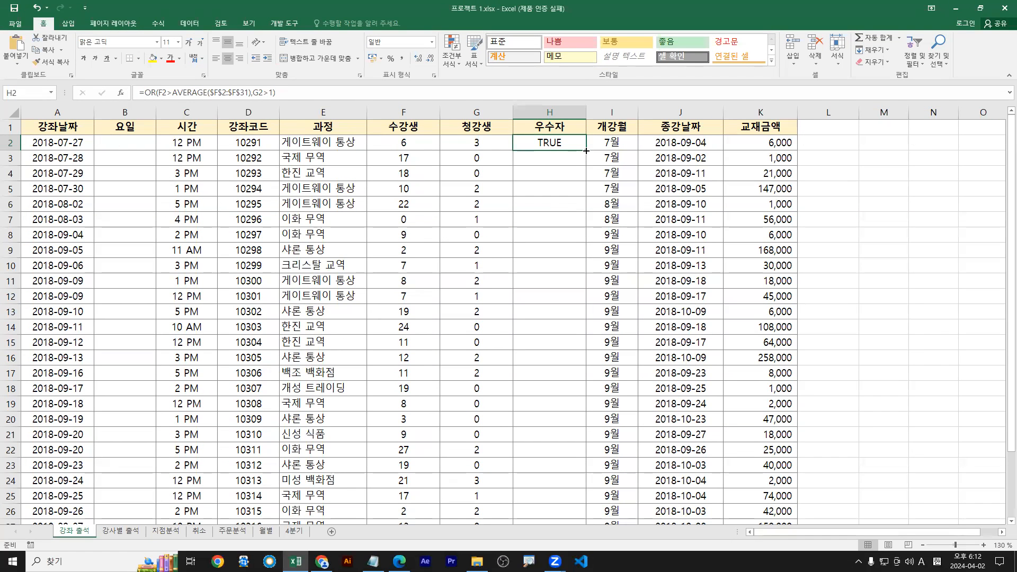
double_click(587, 151)
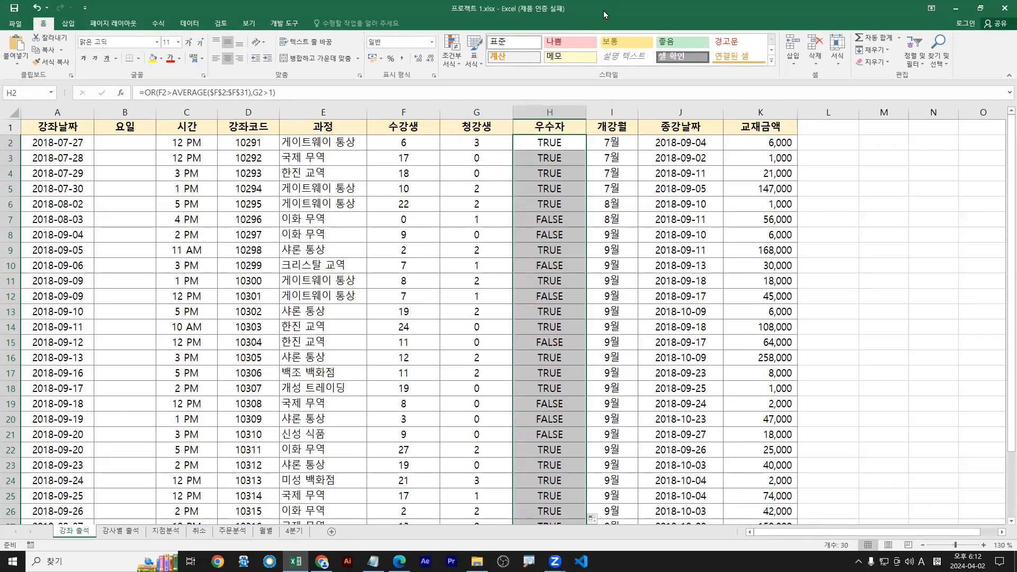
Select H2's entire formula text in the formula bar
double_click(603, 11)
double_click(546, 151)
left_click_drag(285, 96, 89, 45)
key("ctrl+c")
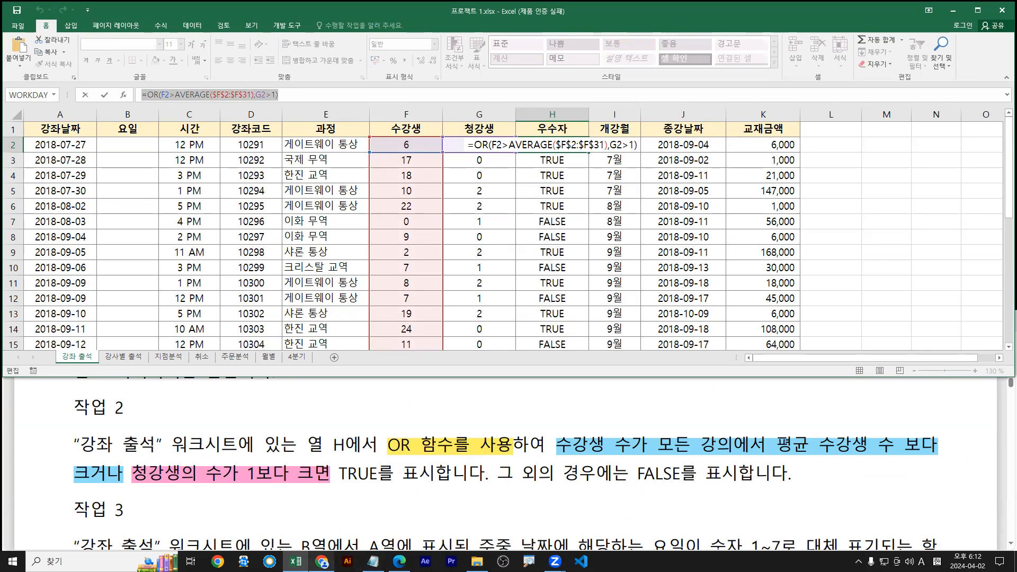
Paste H2's formula into Notepad on a new line above the cafe link
left_click(373, 561)
left_click(128, 392)
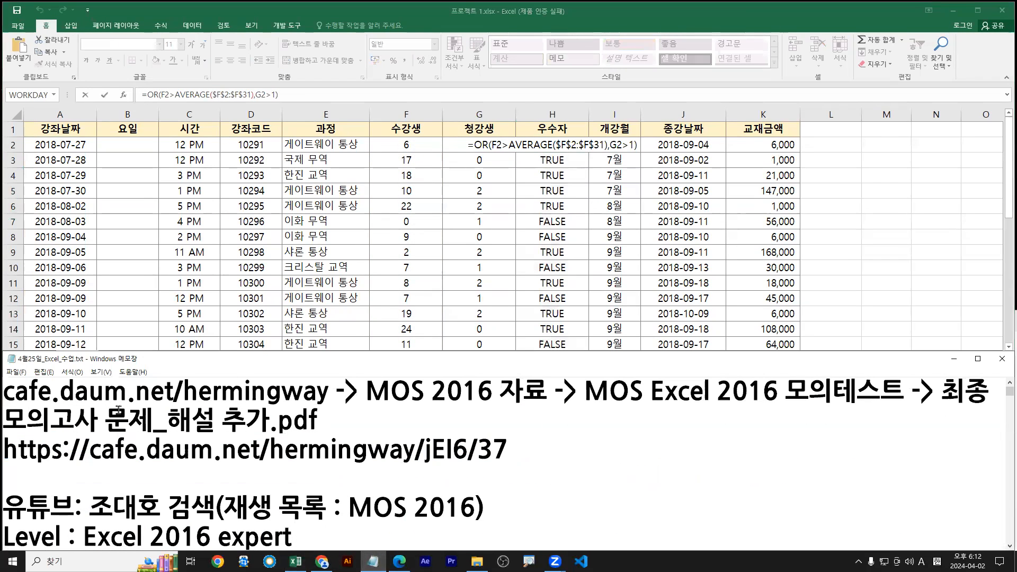
key("Home")
key("Return")
key("Up")
key("ctrl+v")
key("Return")
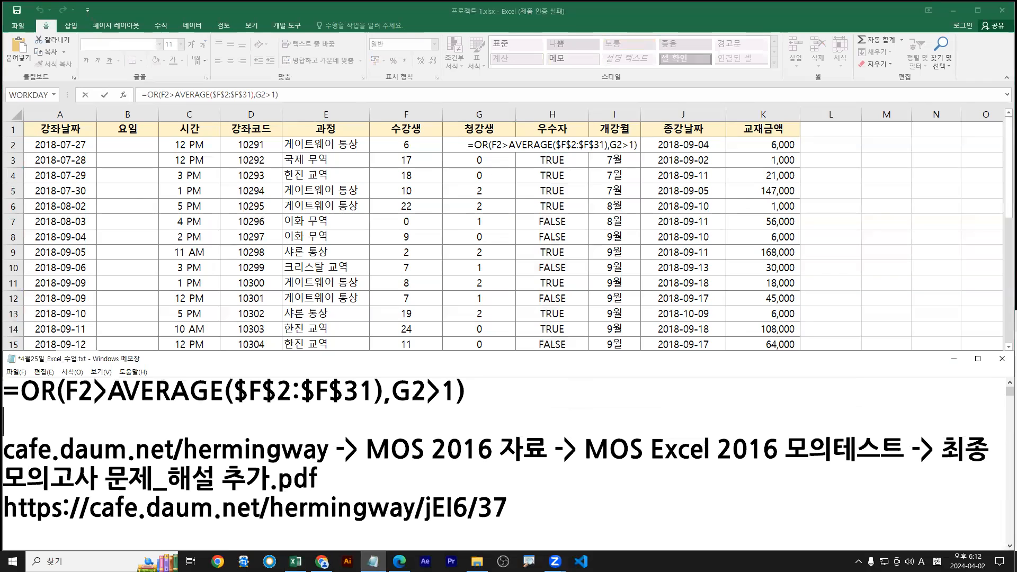
Add a space before G2 in the pasted formula, leaving H2 unchanged in Excel
key("alt+Tab")
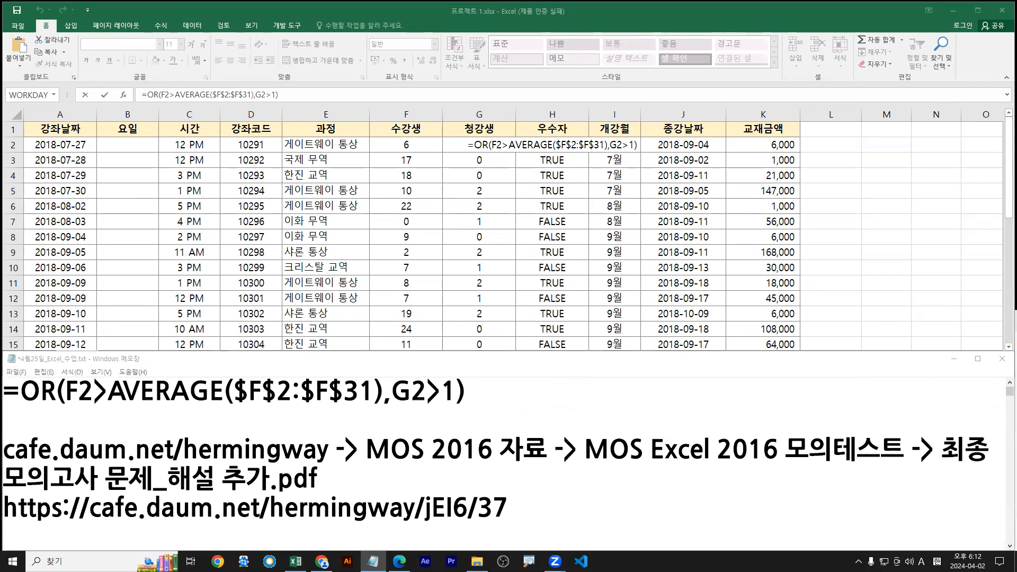
left_click_drag(82, 409, 453, 408)
key("Escape")
left_click(390, 391)
left_click_drag(368, 404, 240, 404)
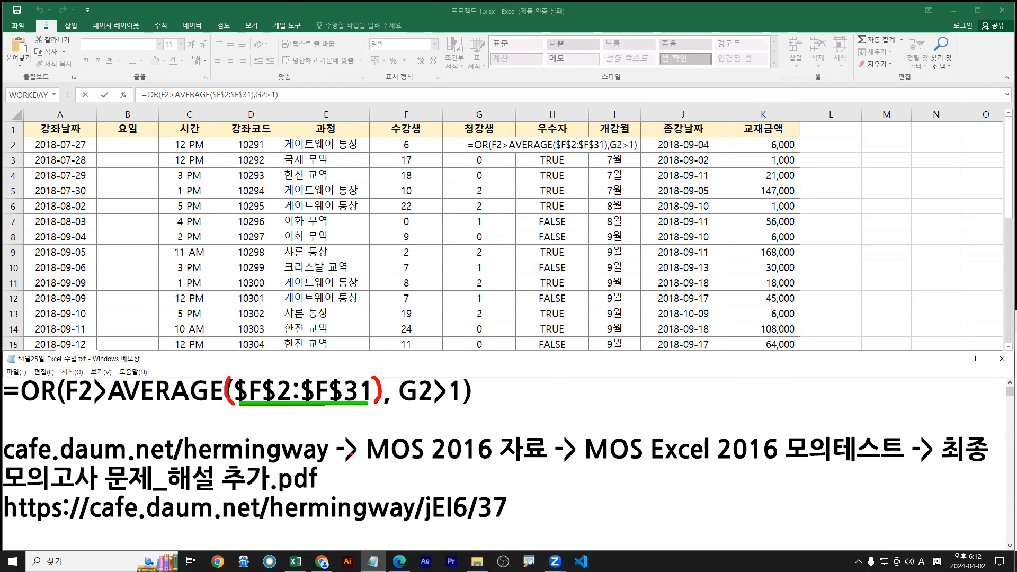
left_click_drag(72, 411, 379, 411)
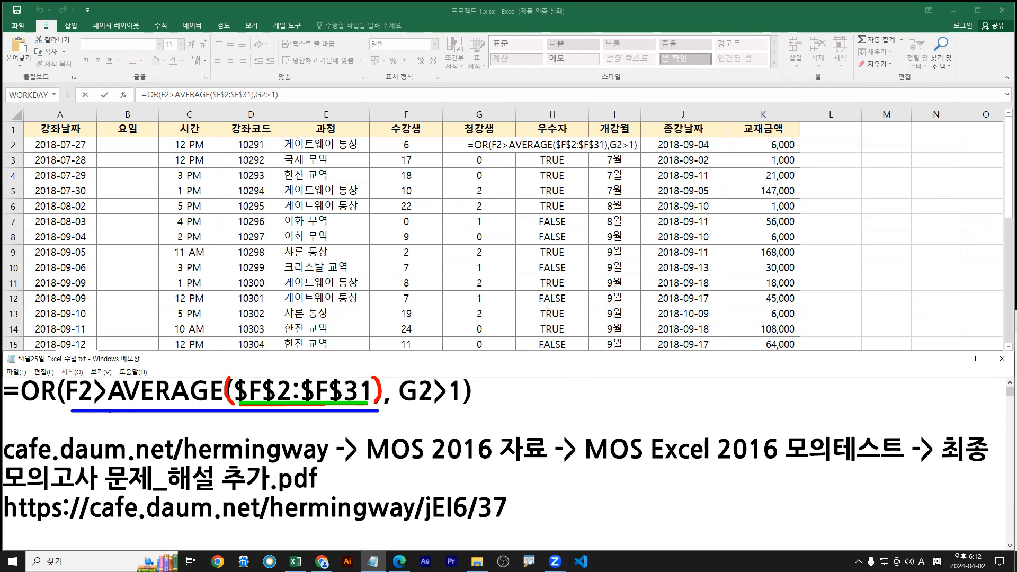
left_click_drag(114, 407, 226, 406)
key("Escape")
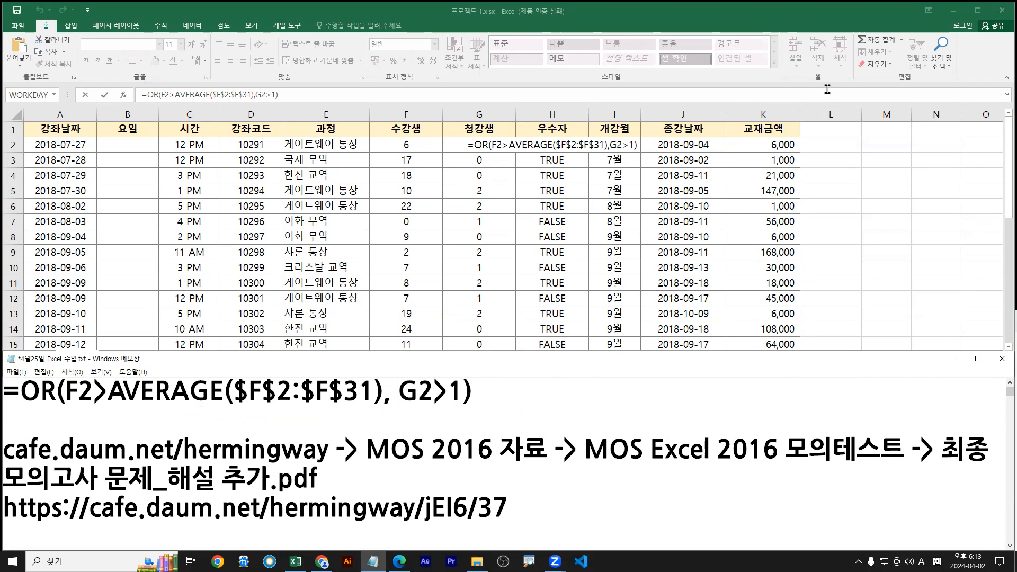
left_click(528, 146)
key("Escape")
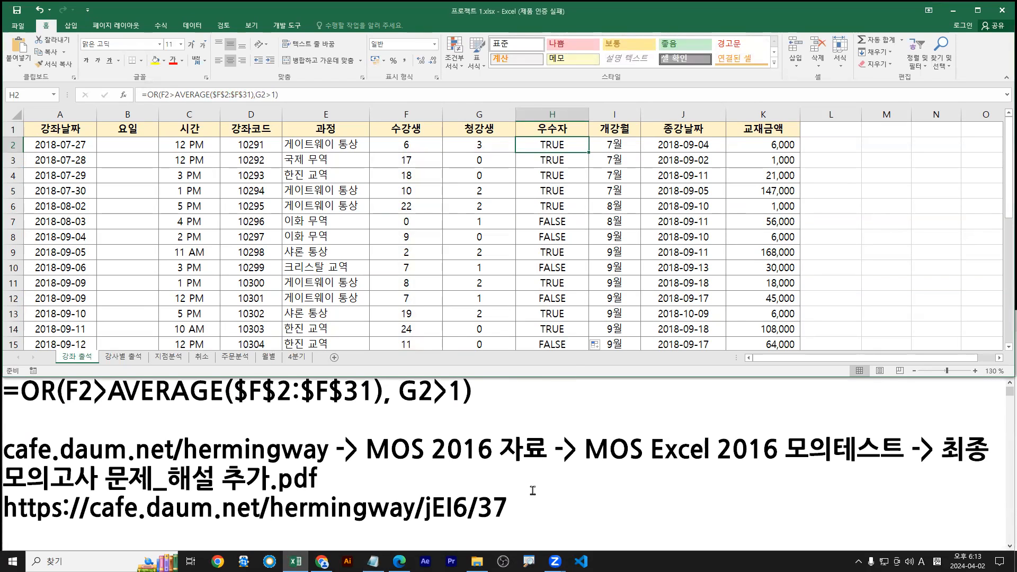
Select the task 3 phrase about weekday numbers 1~7 in the exam PDF
mouse_move(400, 561)
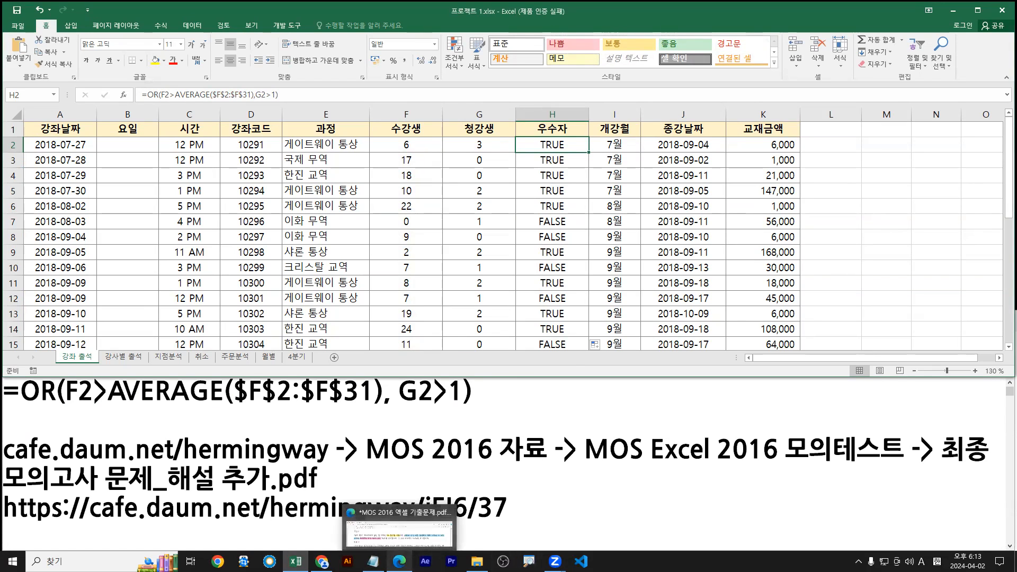
left_click(365, 509)
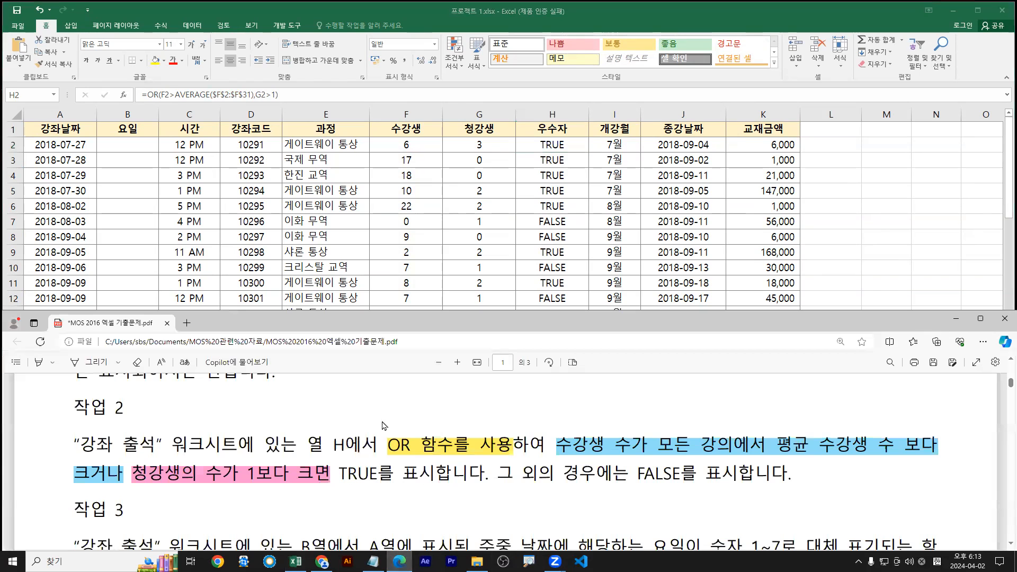
scroll(362, 490, "down", 2)
scroll(361, 488, "down", 2)
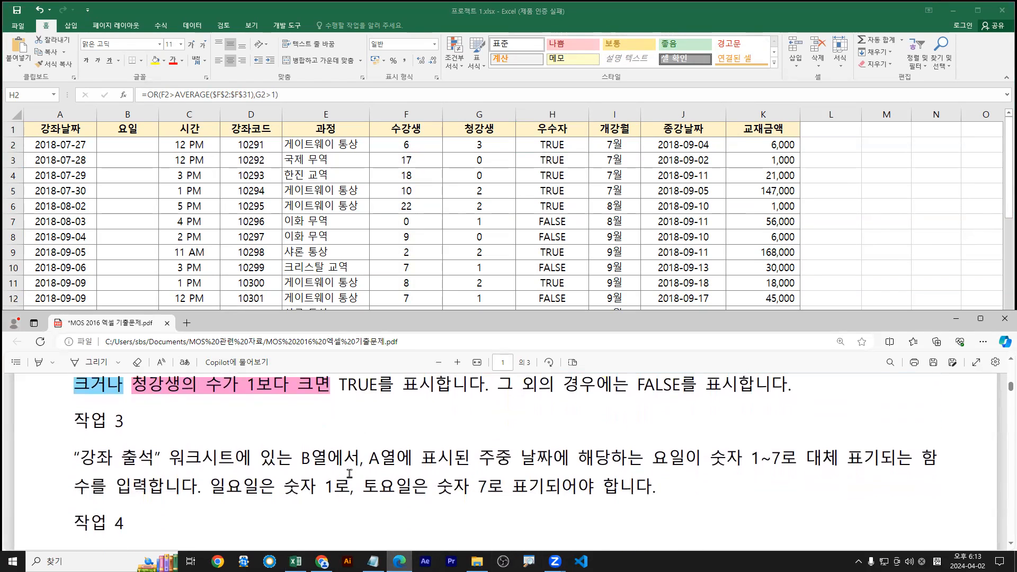
left_click(438, 228)
left_click(305, 457)
scroll(304, 457, "down", 1)
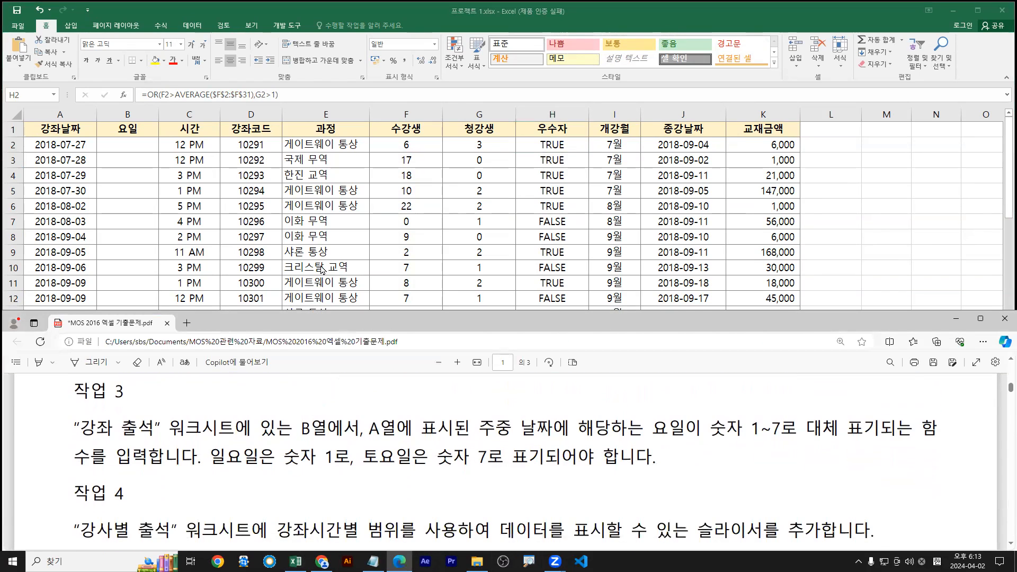
left_click(323, 269)
left_click_drag(80, 429, 322, 432)
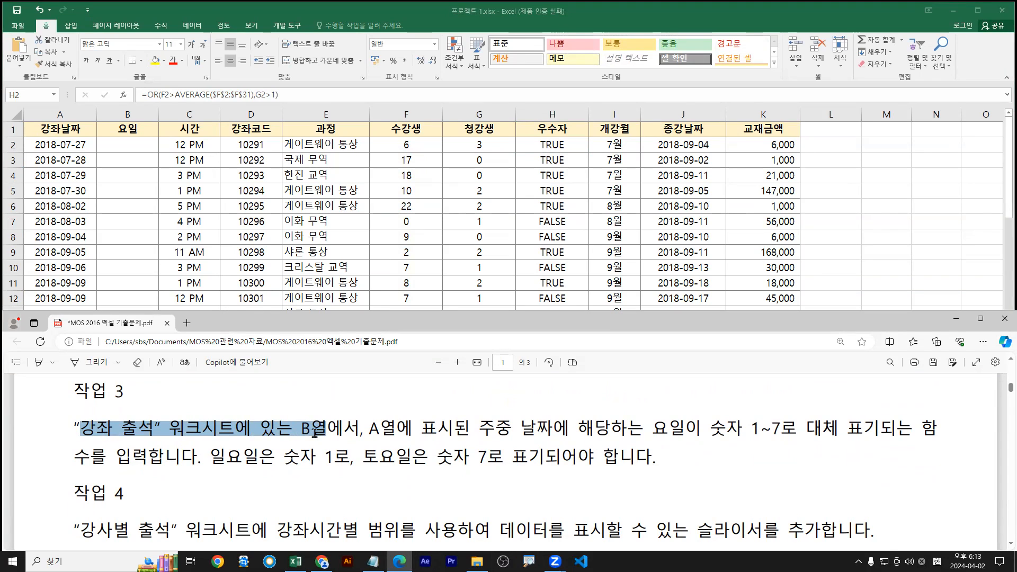
left_click(669, 434)
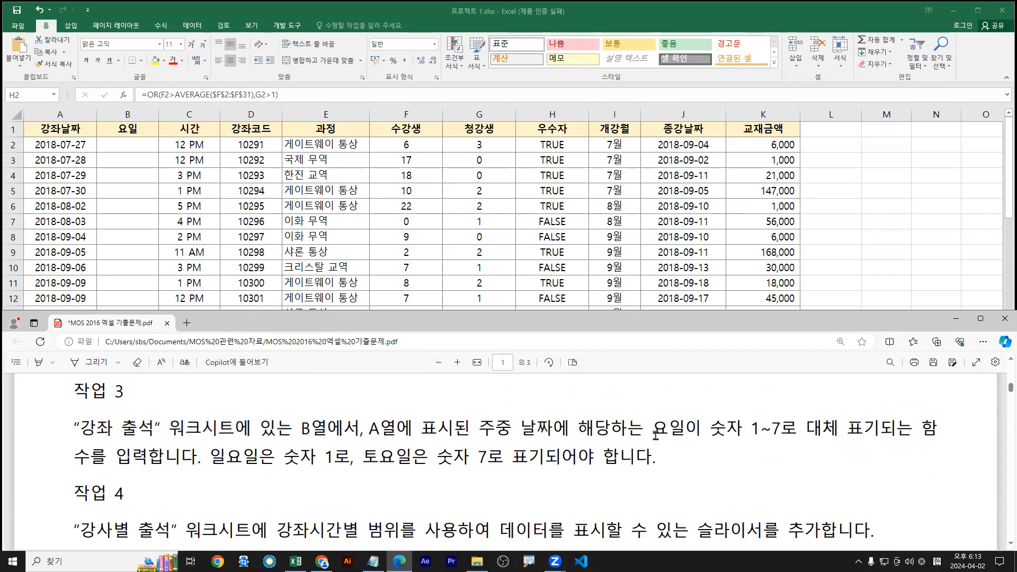
left_click_drag(655, 430, 143, 461)
left_click(487, 433)
left_click_drag(479, 430, 86, 458)
Highlight the selected weekday phrase in yellow with 강조 표시
right_click(88, 463)
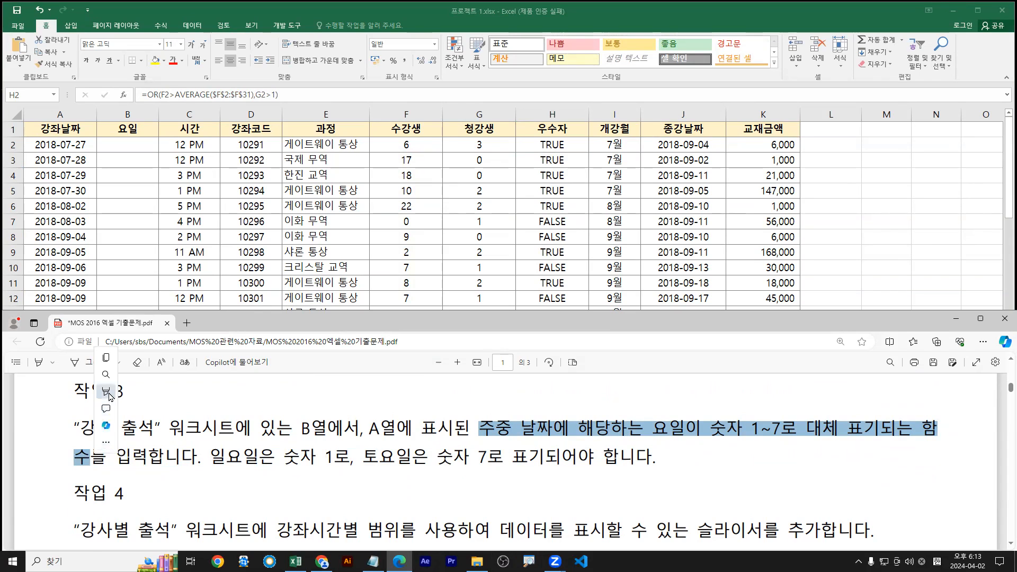
mouse_move(133, 391)
left_click(212, 393)
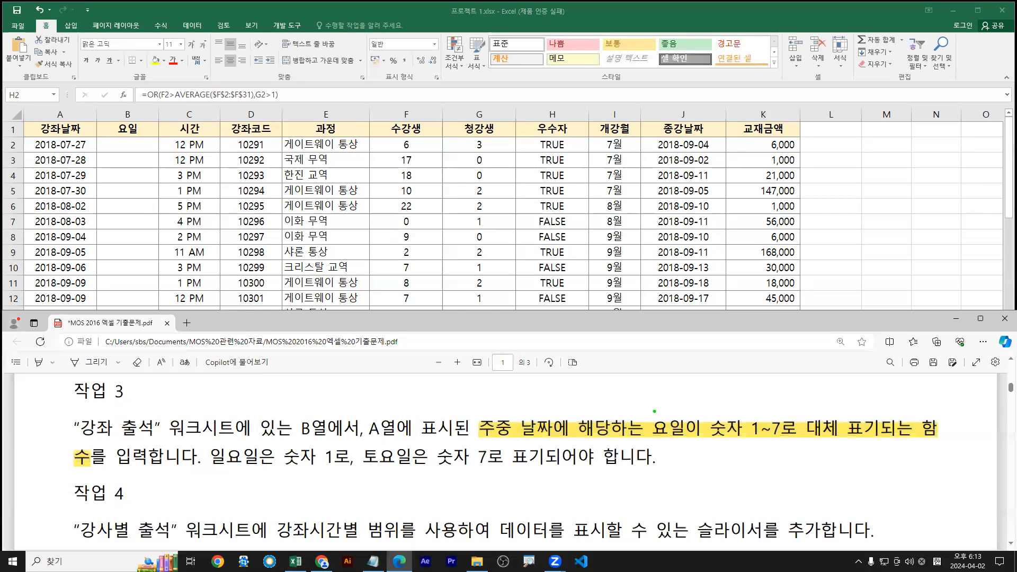
left_click_drag(651, 442, 950, 441)
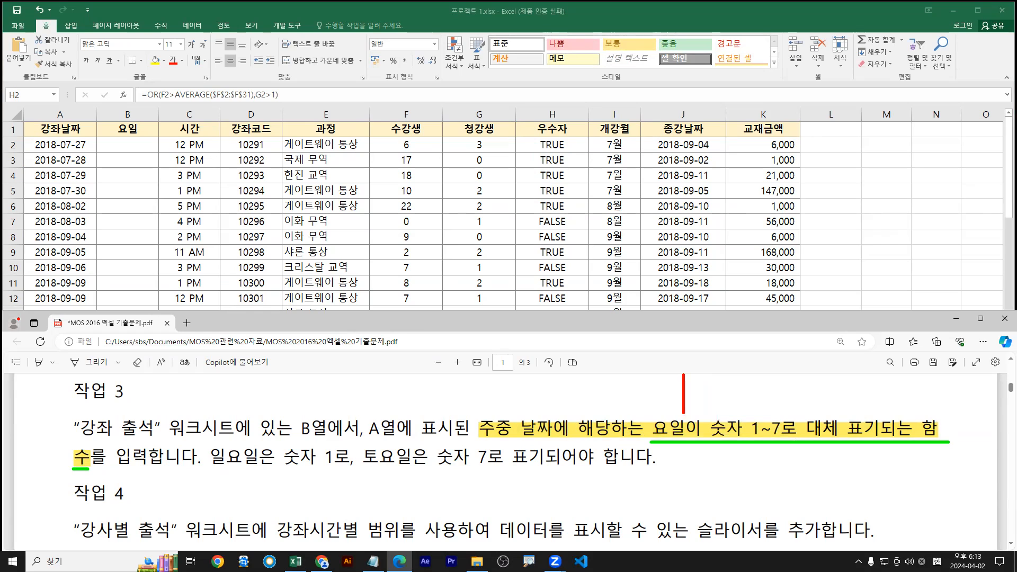
type("=wee")
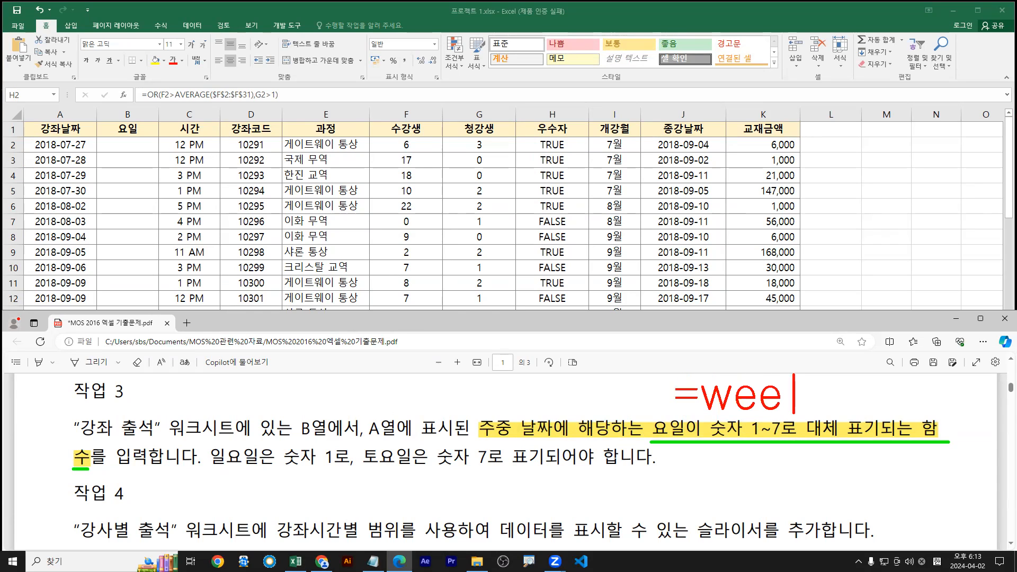
type("kday(날짜)")
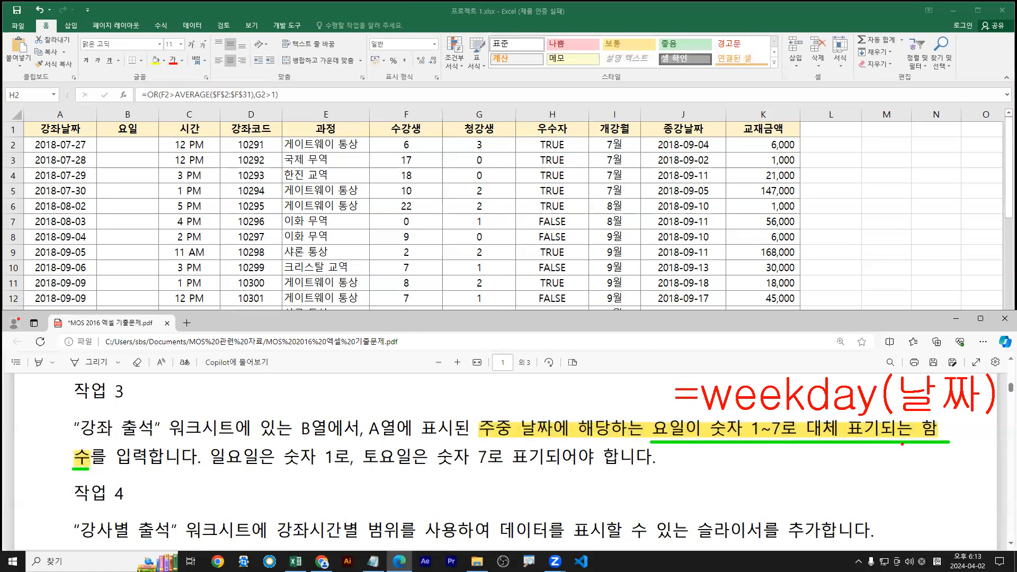
left_click_drag(212, 469, 543, 468)
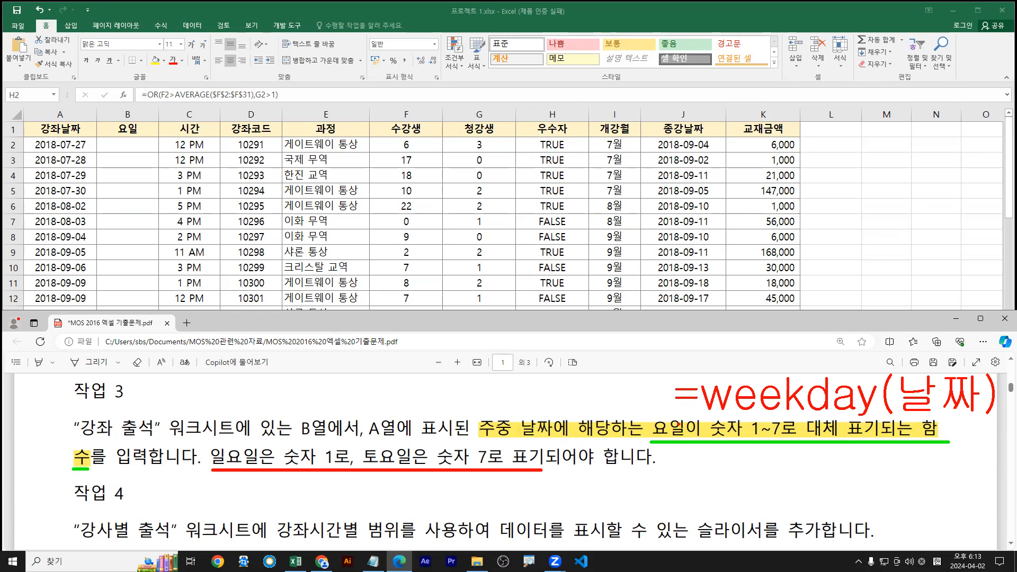
key("Escape")
Enter =WEEKDAY(A2) in cell B2
left_click(149, 158)
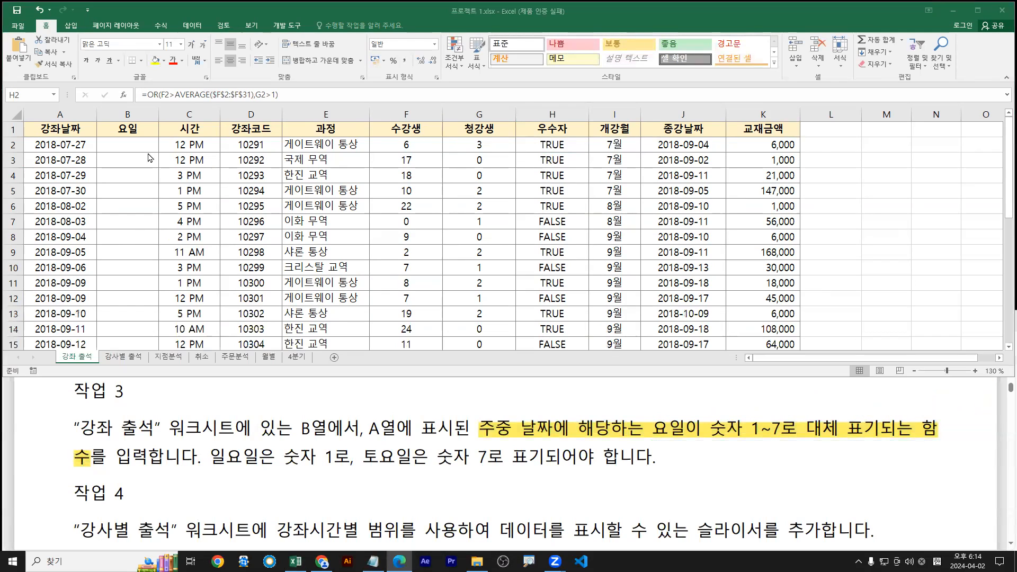
left_click(125, 144)
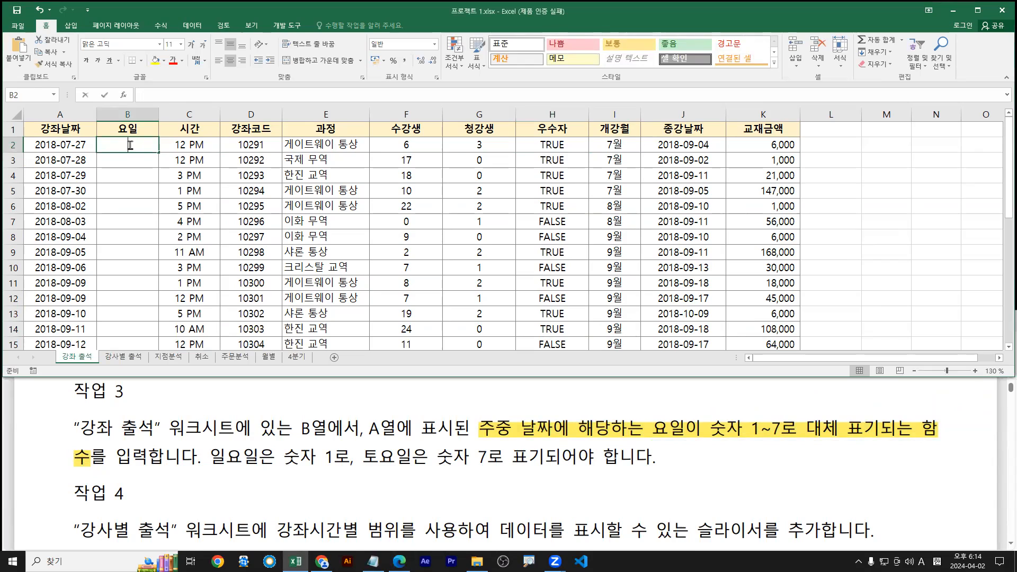
type("=w")
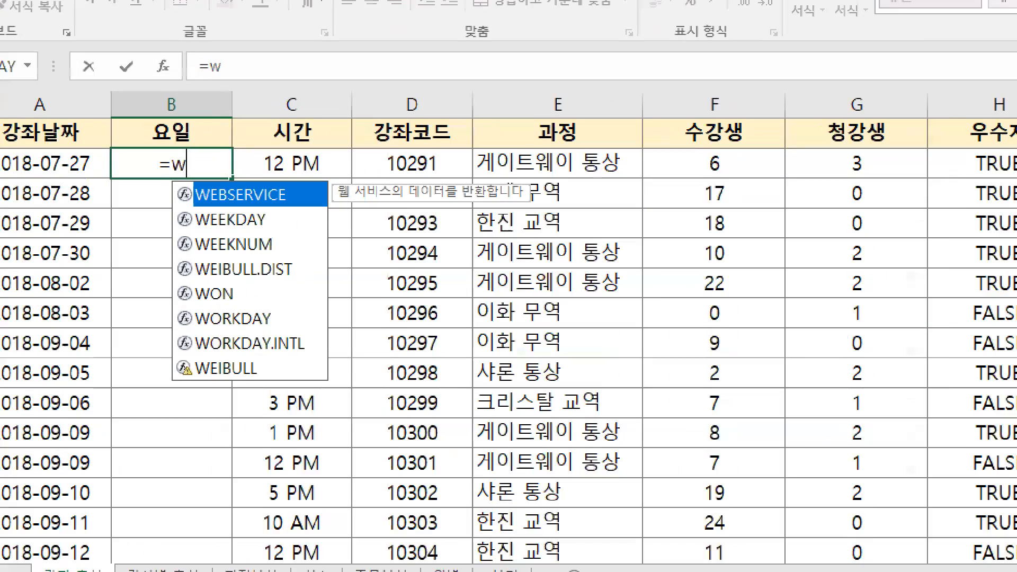
type("ee")
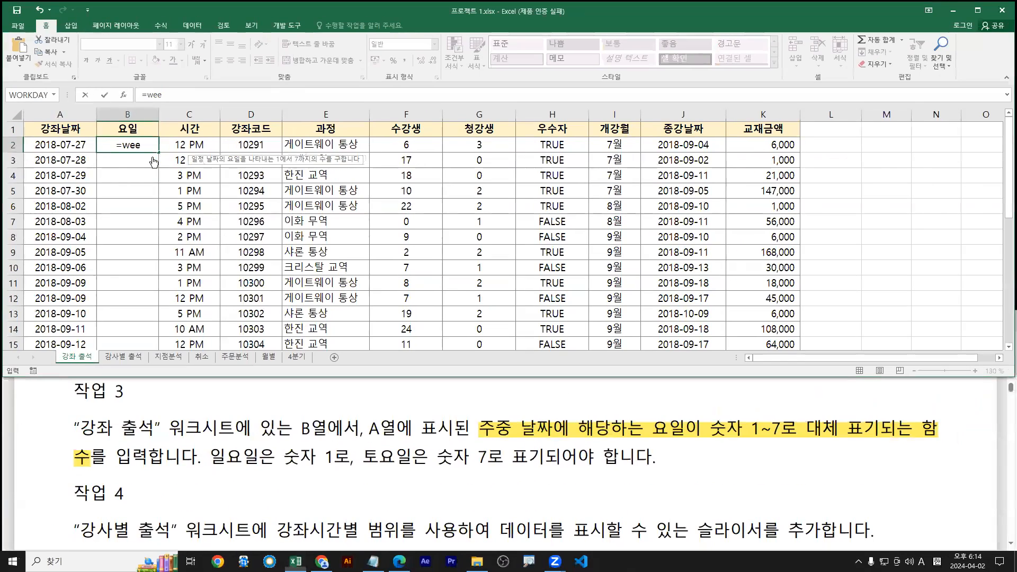
double_click(142, 163)
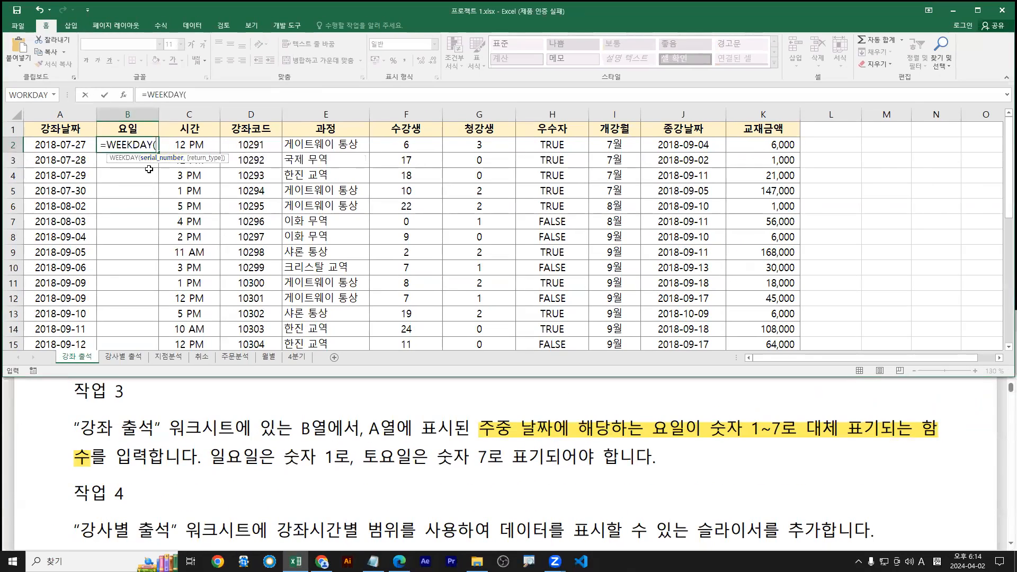
left_click(57, 145)
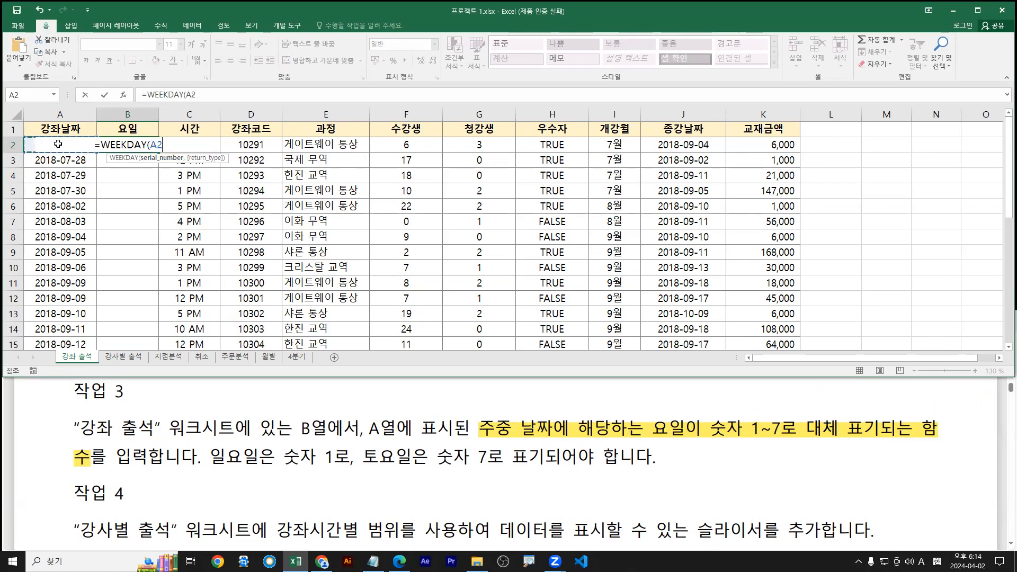
left_click_drag(143, 108, 128, 148)
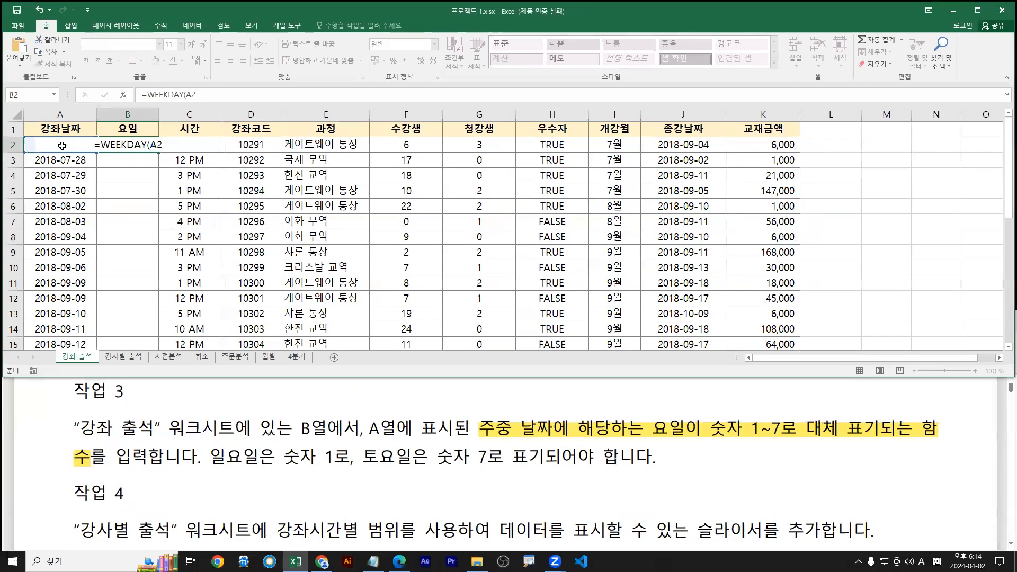
key("Return")
Fill the WEEKDAY formula down column B and check the copied formulas
left_click(242, 152)
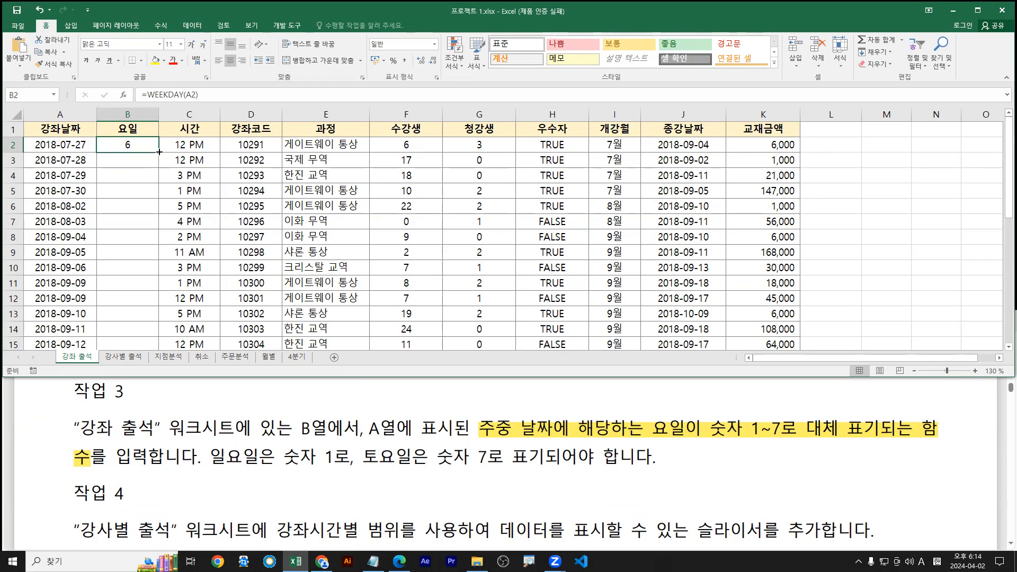
key("ctrl+2")
left_click_drag(367, 470, 491, 473)
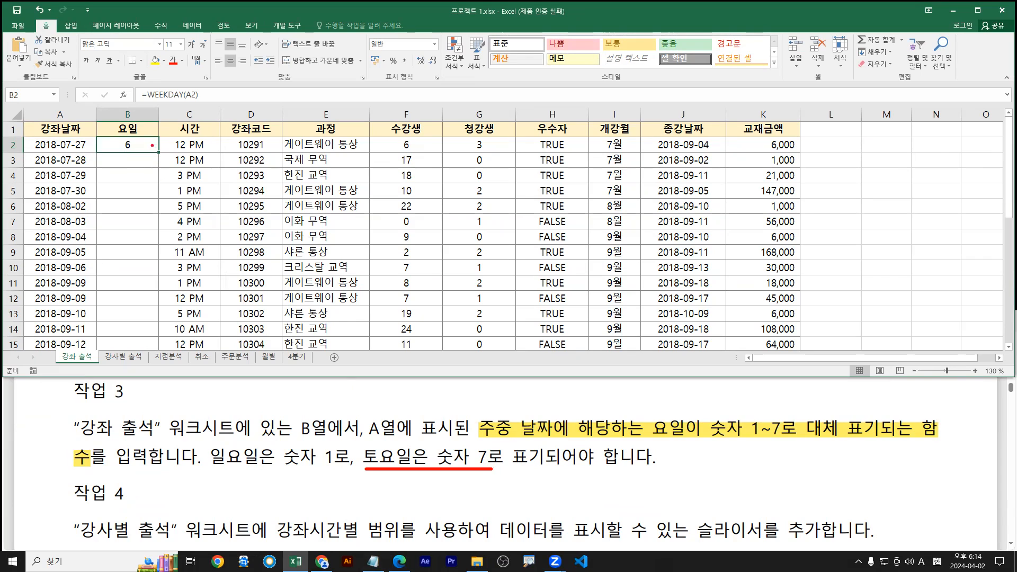
mouse_move(156, 150)
left_mouse_down()
mouse_move(160, 231)
mouse_move(176, 214)
left_mouse_up()
key("Escape")
double_click(159, 152)
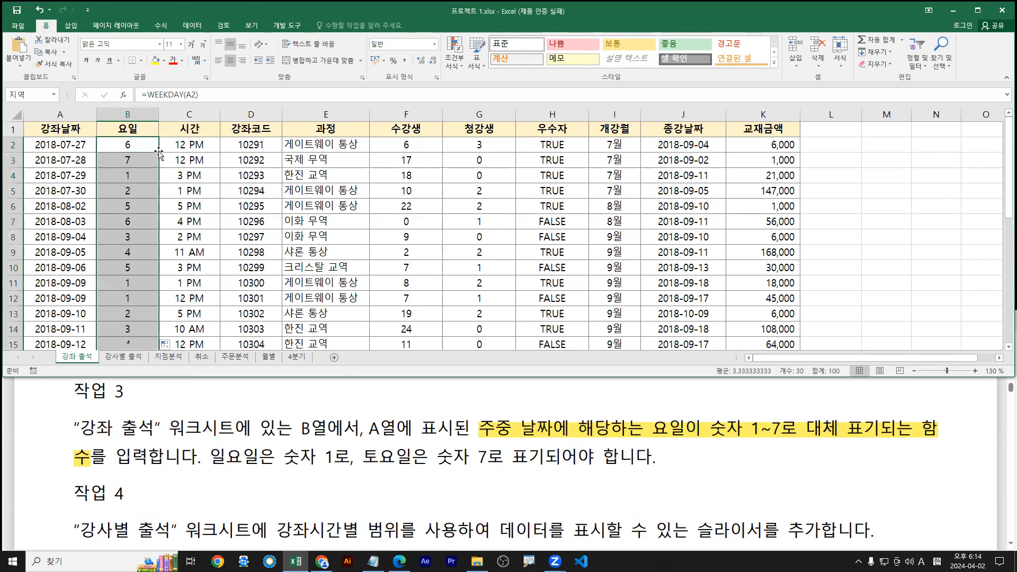
left_click(133, 163)
left_click(135, 177)
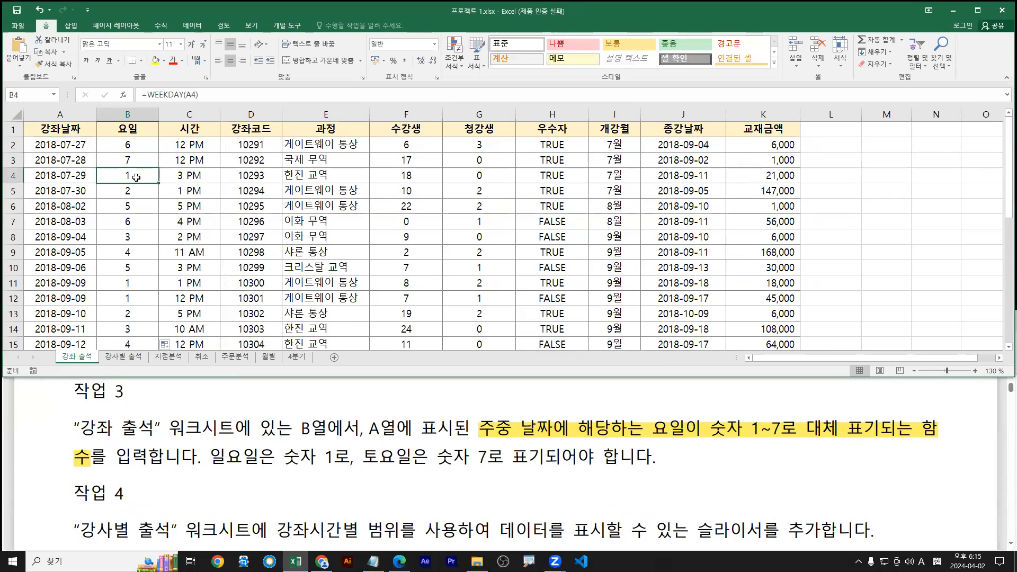
left_click(137, 143)
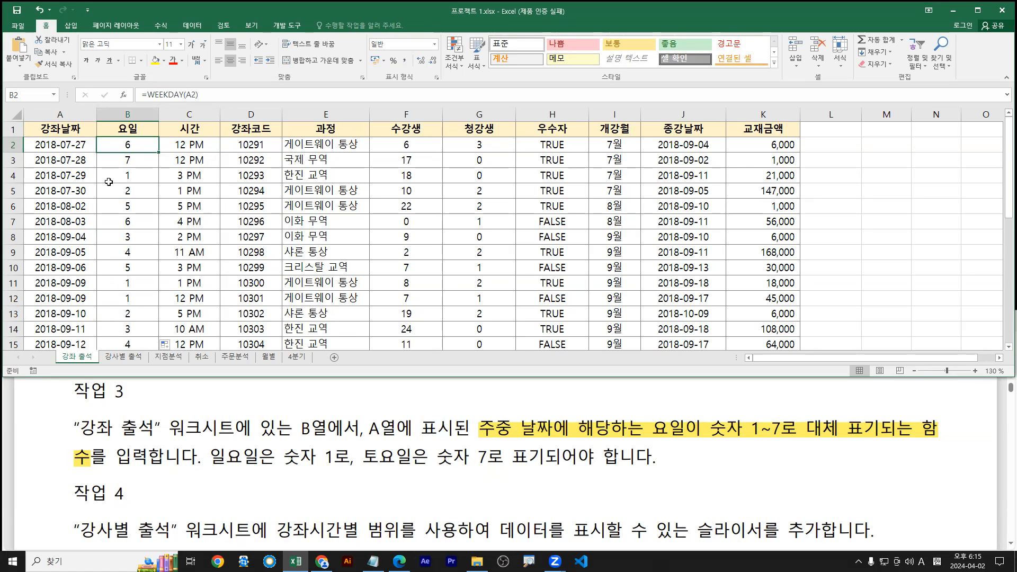
Compare B2's WEEKDAY return_type options against the task's Sunday rule, removing the trial comma
double_click(135, 145)
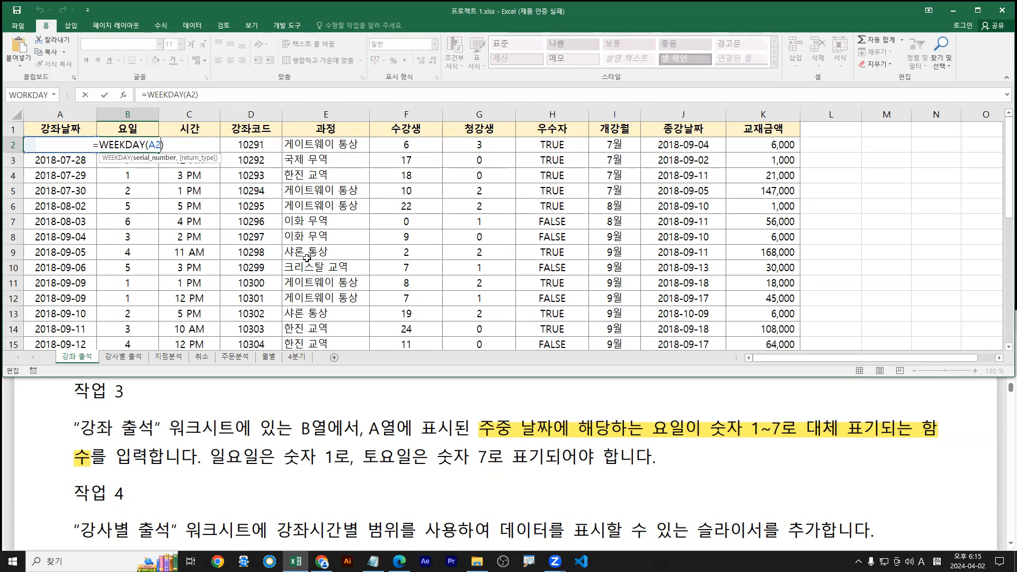
type(",")
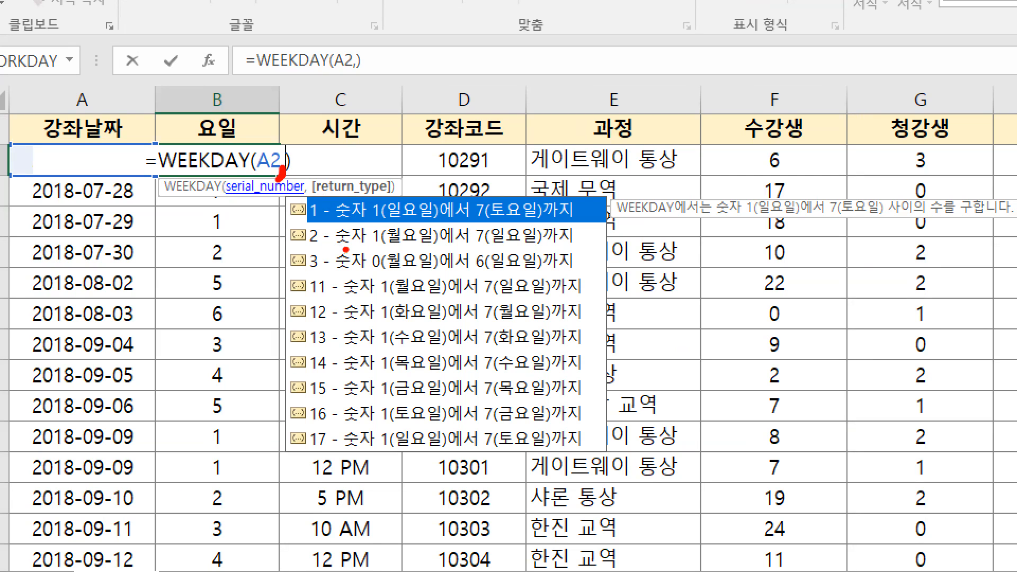
left_click_drag(335, 248, 570, 248)
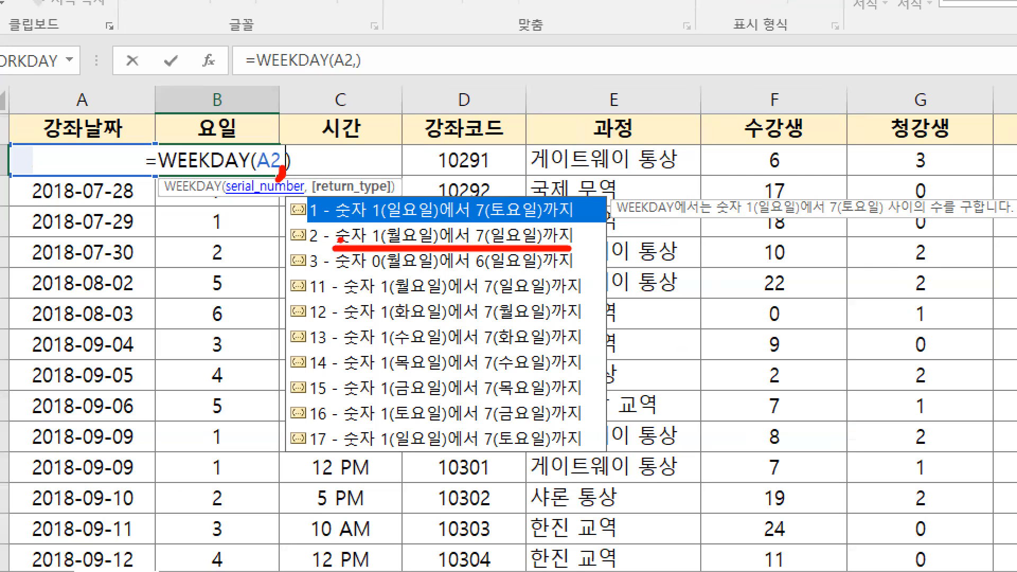
left_click_drag(374, 225, 556, 225)
left_click_drag(437, 170, 410, 198)
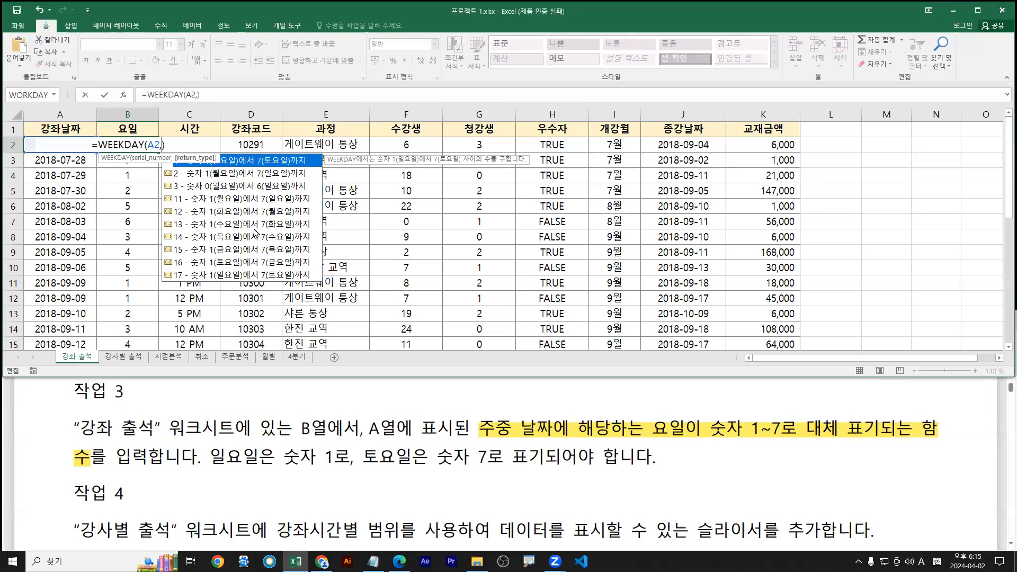
key("BackSpace")
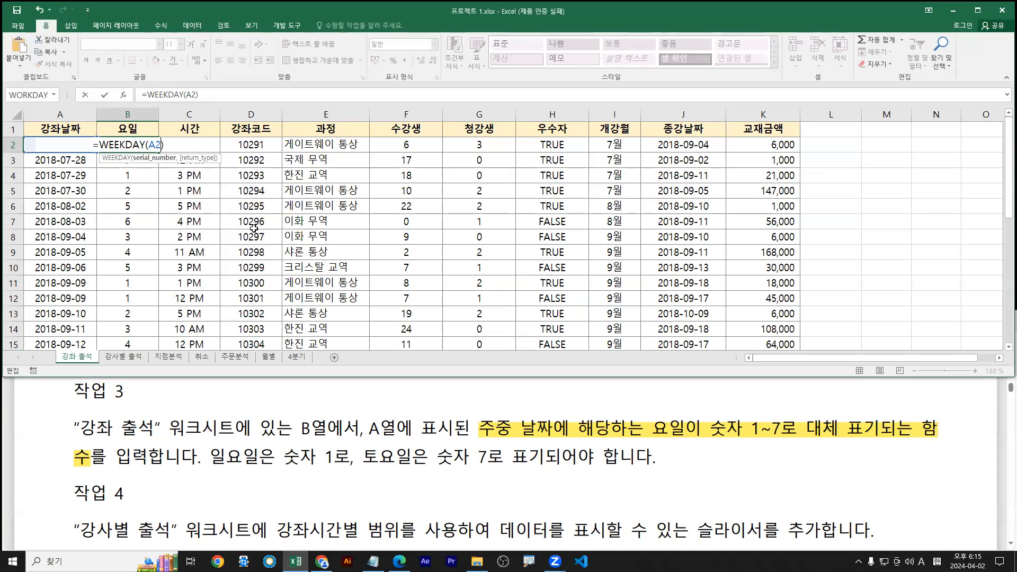
mouse_move(221, 466)
left_mouse_down()
mouse_move(233, 451)
mouse_move(233, 484)
mouse_move(250, 494)
mouse_move(254, 458)
mouse_move(267, 476)
left_mouse_up()
mouse_move(269, 462)
left_mouse_down()
mouse_move(270, 481)
mouse_move(278, 469)
left_mouse_up()
key("Escape")
Complete B2's formula as =WEEKDAY(A2,2) so Monday counts as 1
type(",")
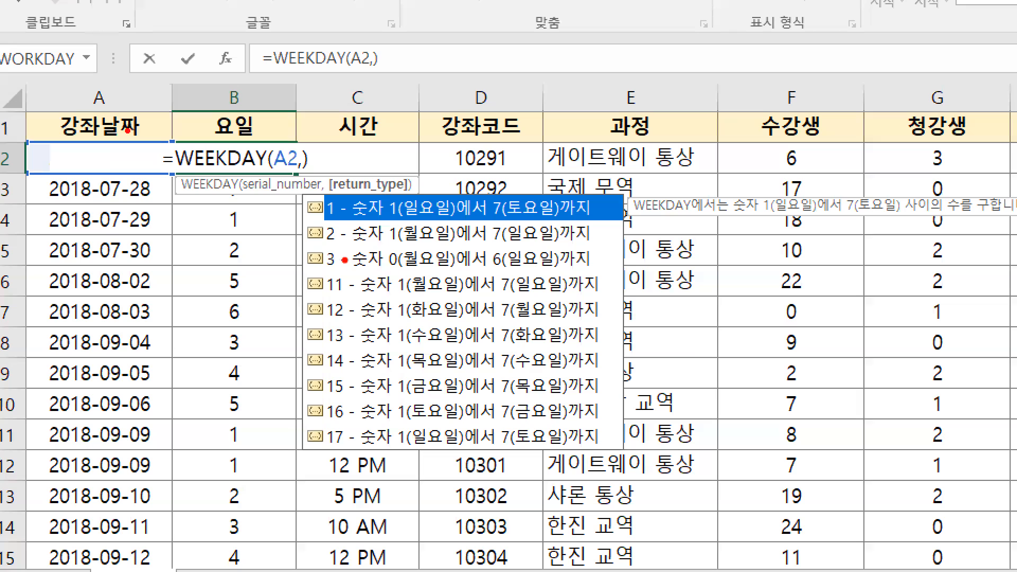
left_click_drag(325, 242, 297, 270)
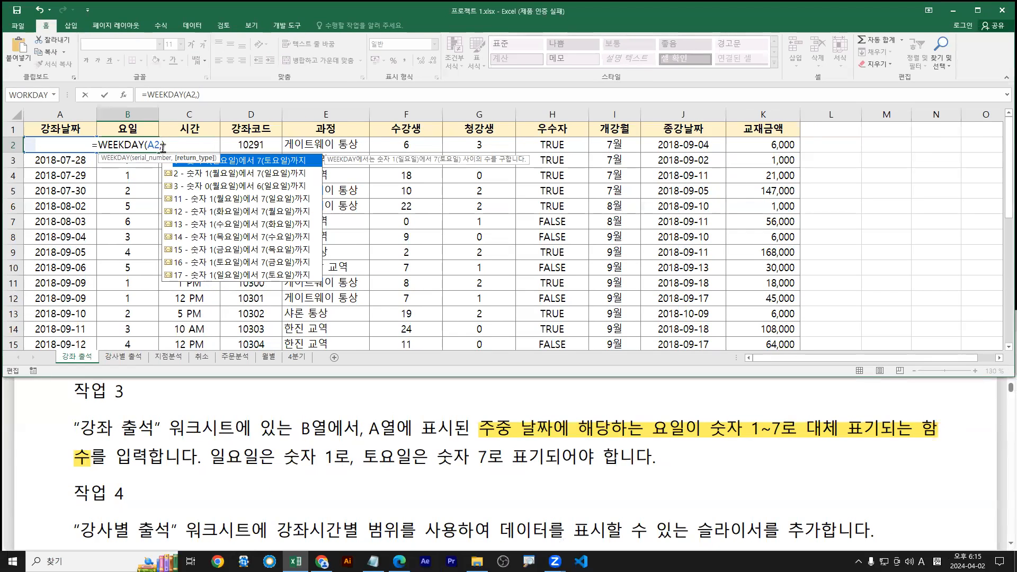
double_click(178, 178)
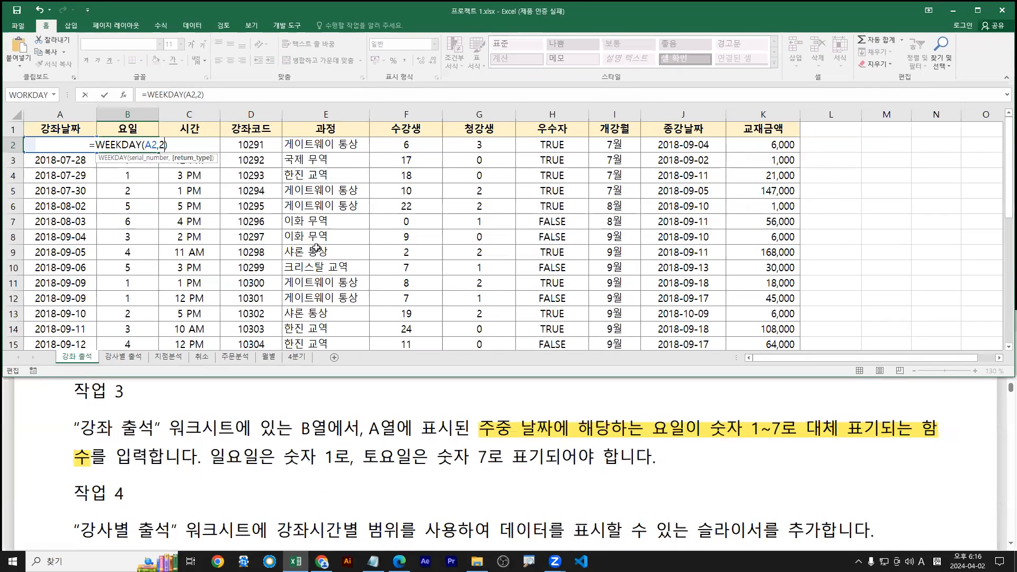
key("Return")
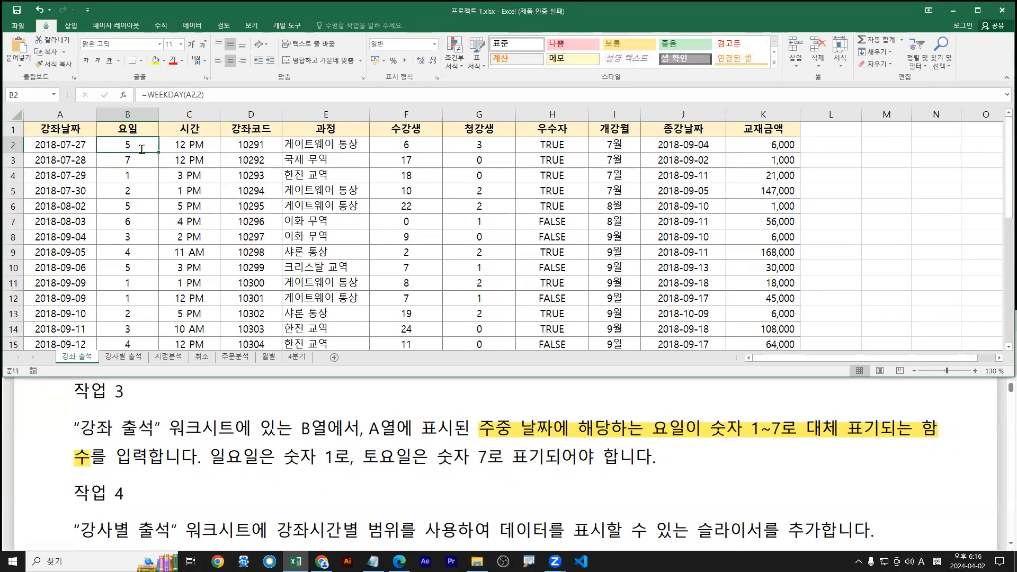
Strip the return_type argument so B2 reads =WEEKDAY(A2) again
double_click(150, 147)
left_click(155, 144)
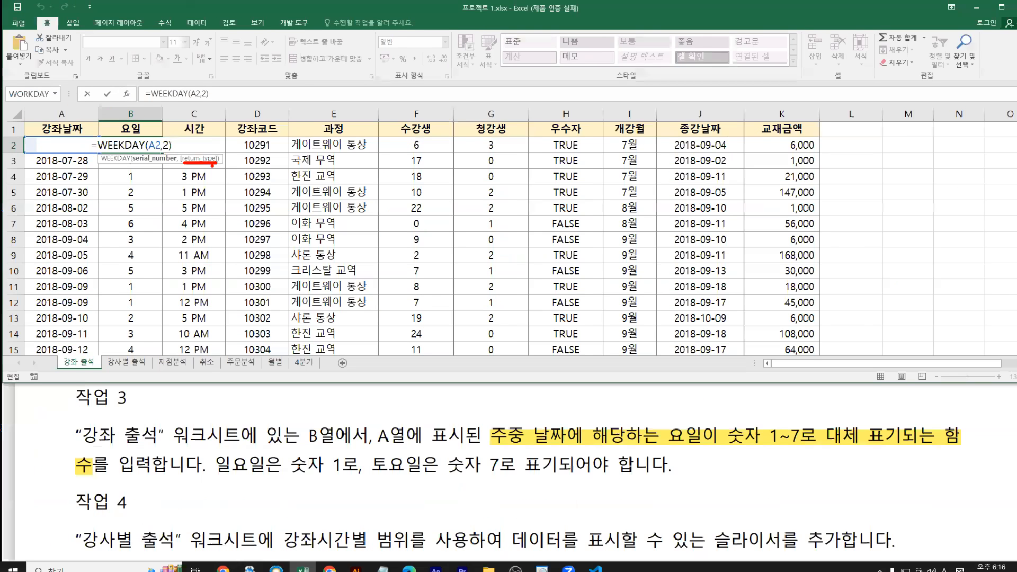
key("Delete")
key("Delete")
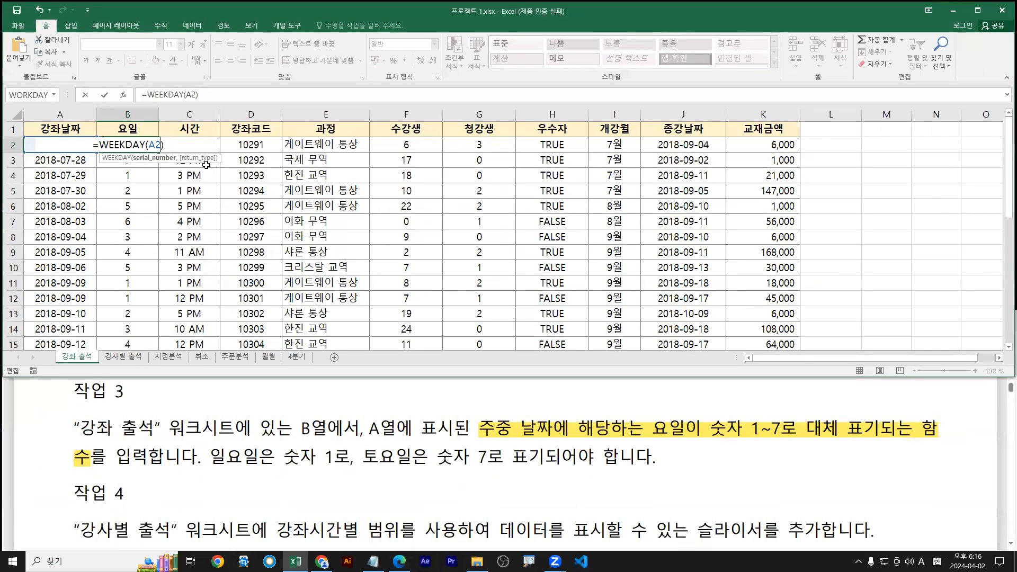
type(",")
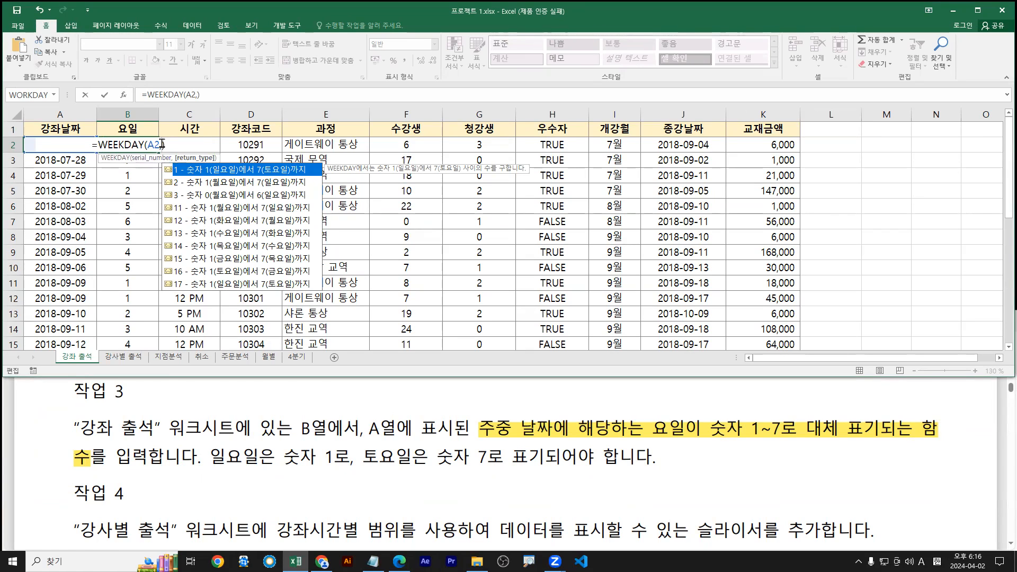
left_click(197, 186)
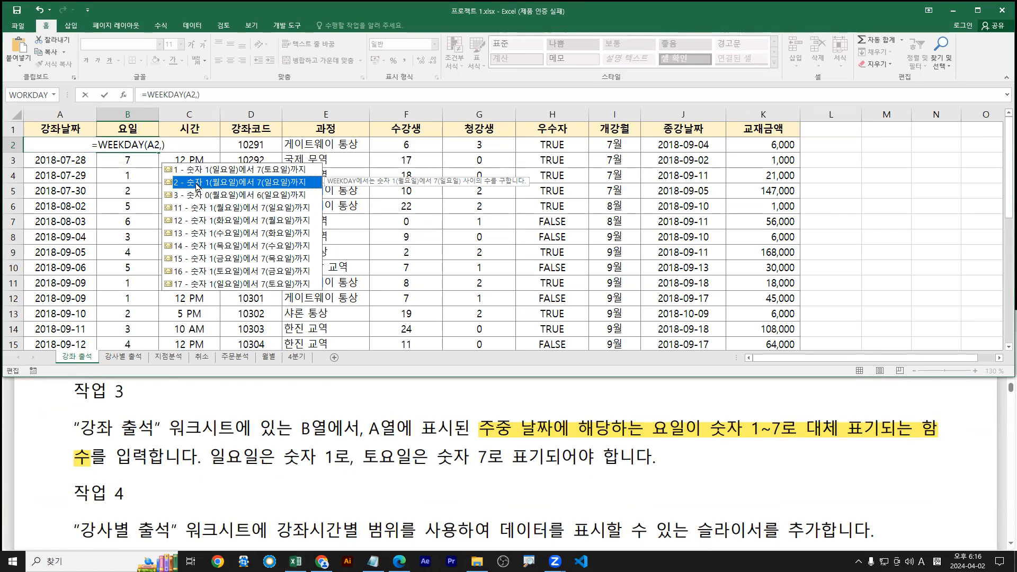
key("BackSpace")
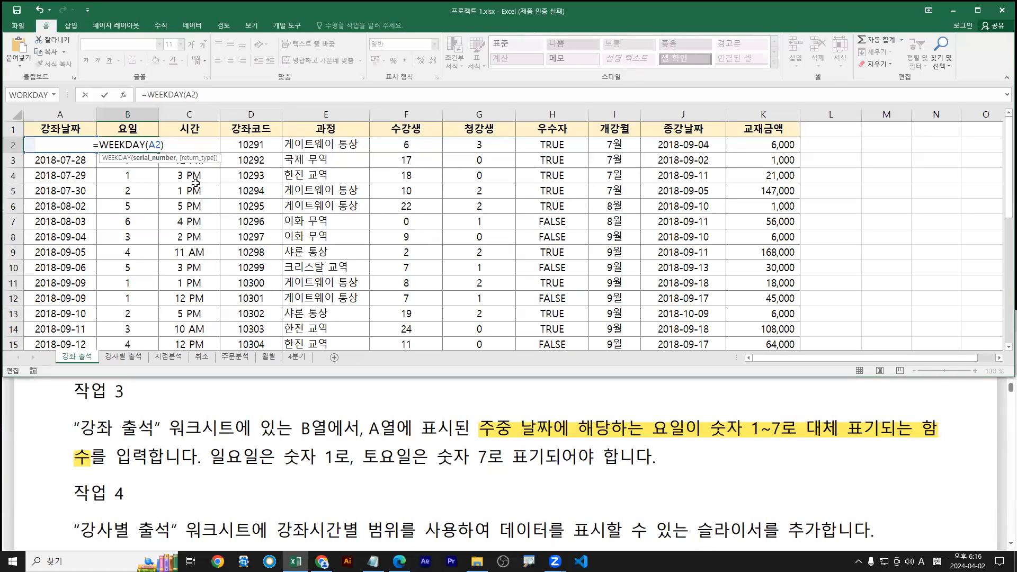
Commit =WEEKDAY(A2) in B2 and fill it down column B
key("Return")
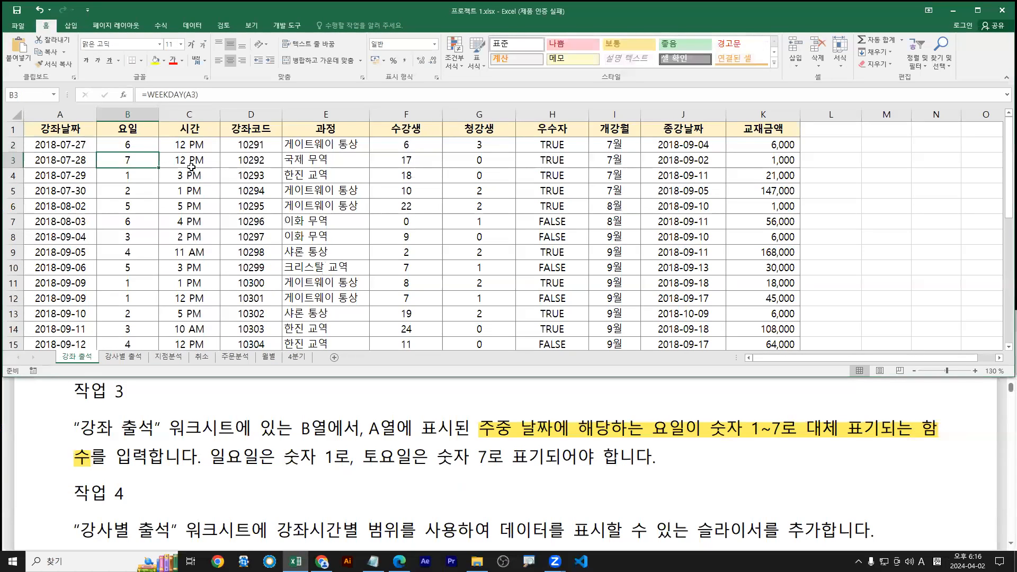
left_click(129, 151)
double_click(158, 153)
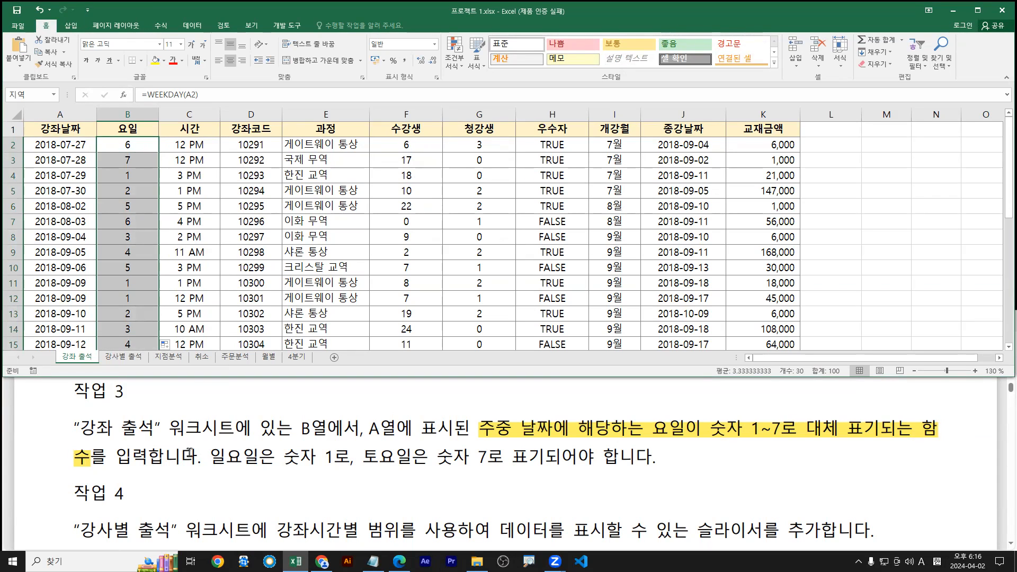
Scroll the PDF to 작업 4 and mark its “강사별 출석” worksheet name
left_click(214, 456)
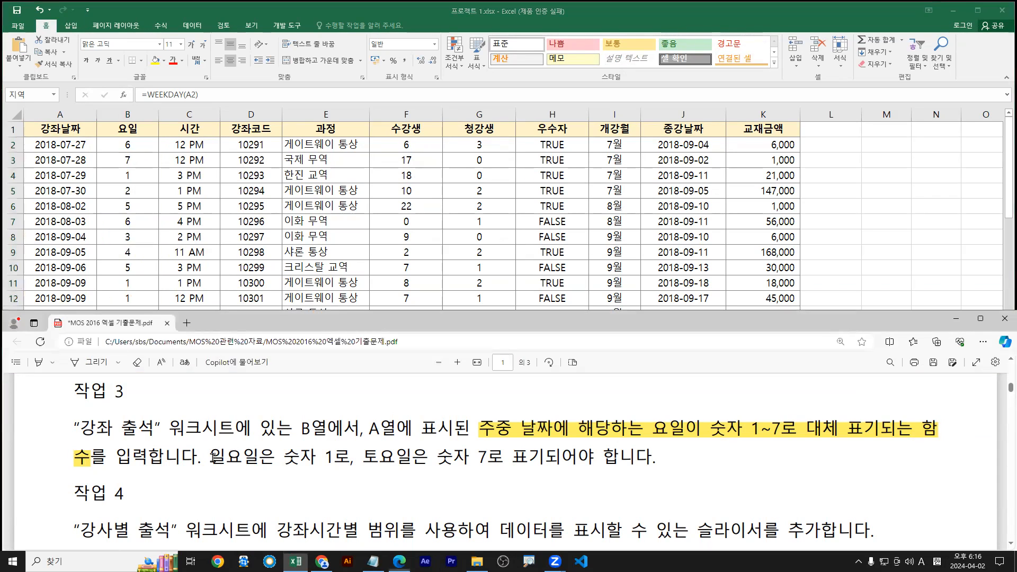
scroll(236, 462, "down", 2)
left_click(322, 220)
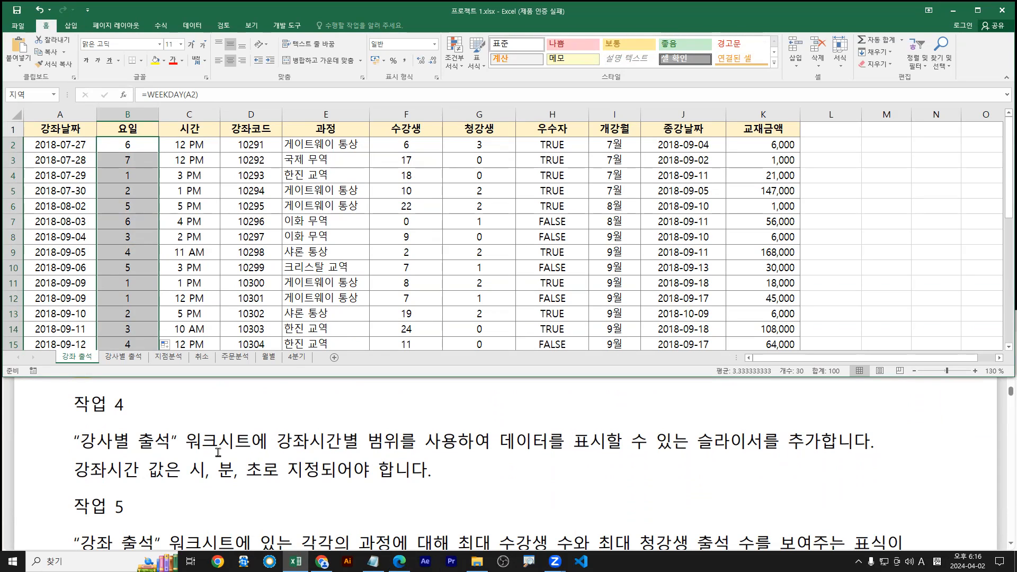
left_click_drag(75, 441, 232, 442)
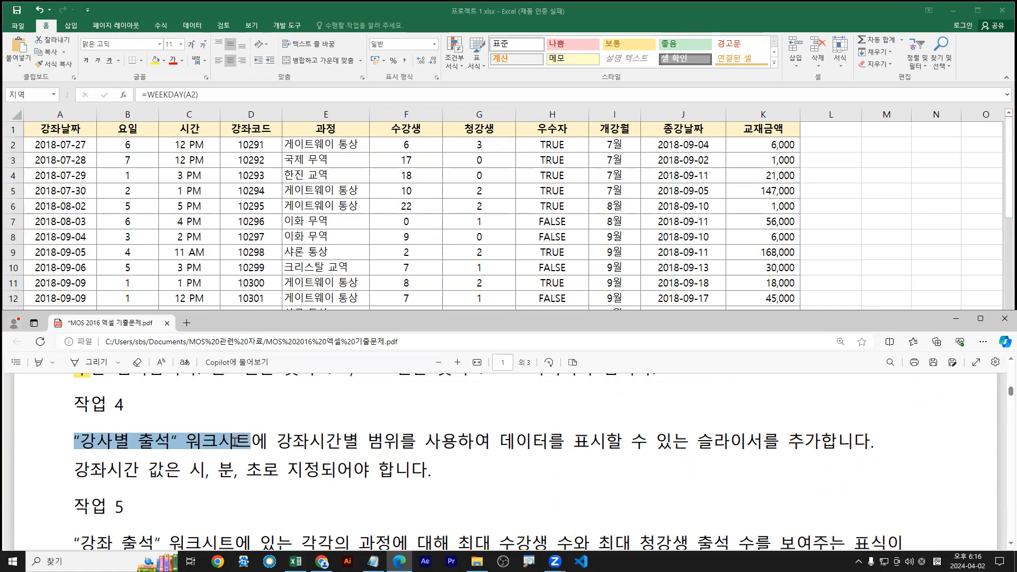
Show the 강사별 출석 pivot sheet in Excel, glancing at the 강좌 출석 data
key("alt+Tab")
left_click(125, 358)
left_click(74, 357)
left_click(125, 357)
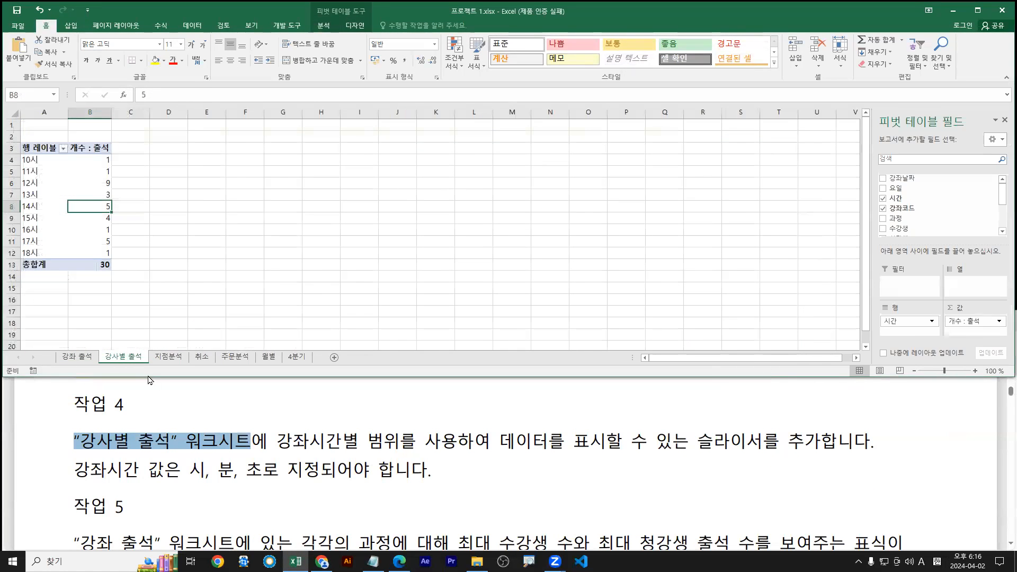
left_click(80, 185)
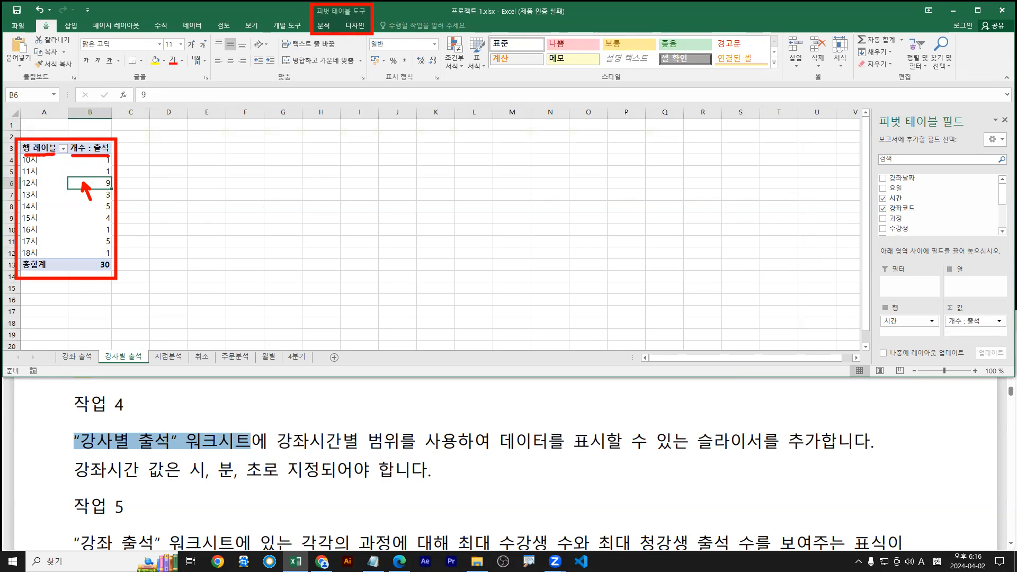
key("Up")
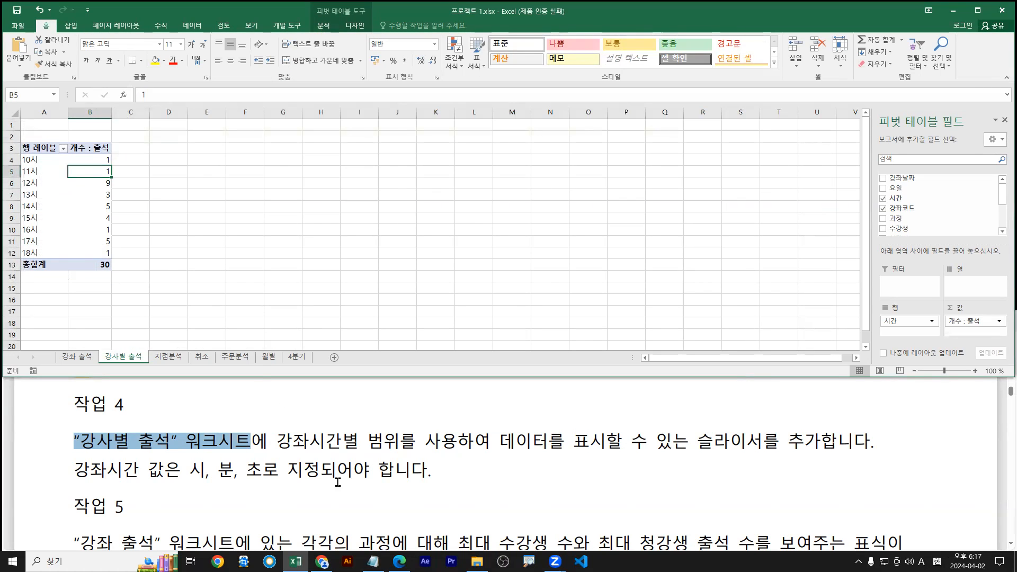
left_click_drag(281, 442, 478, 442)
left_click_drag(557, 440, 816, 440)
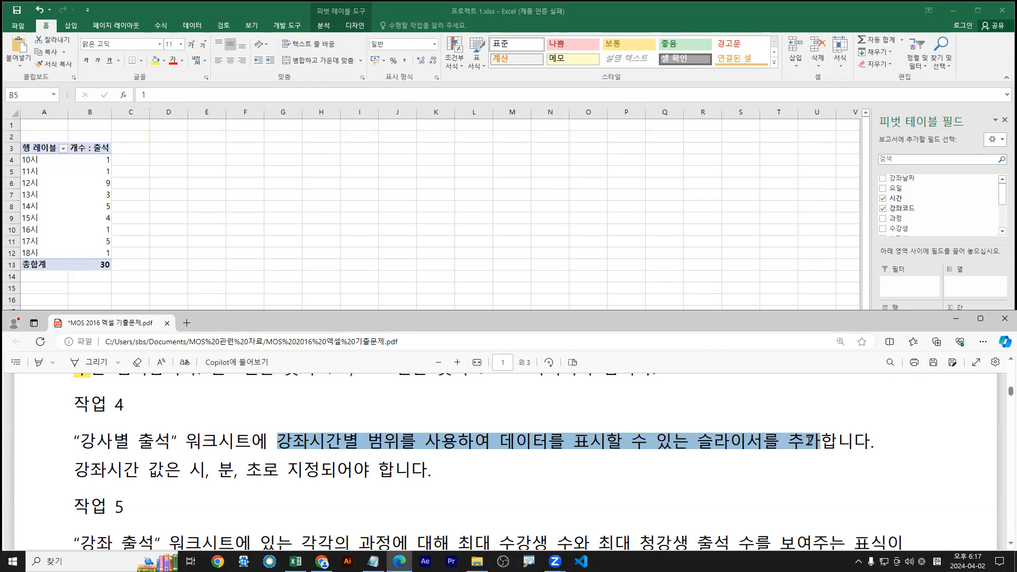
Highlight 작업 4's slicer sentence in yellow and the word 슬라이서 in pink
left_click(935, 391)
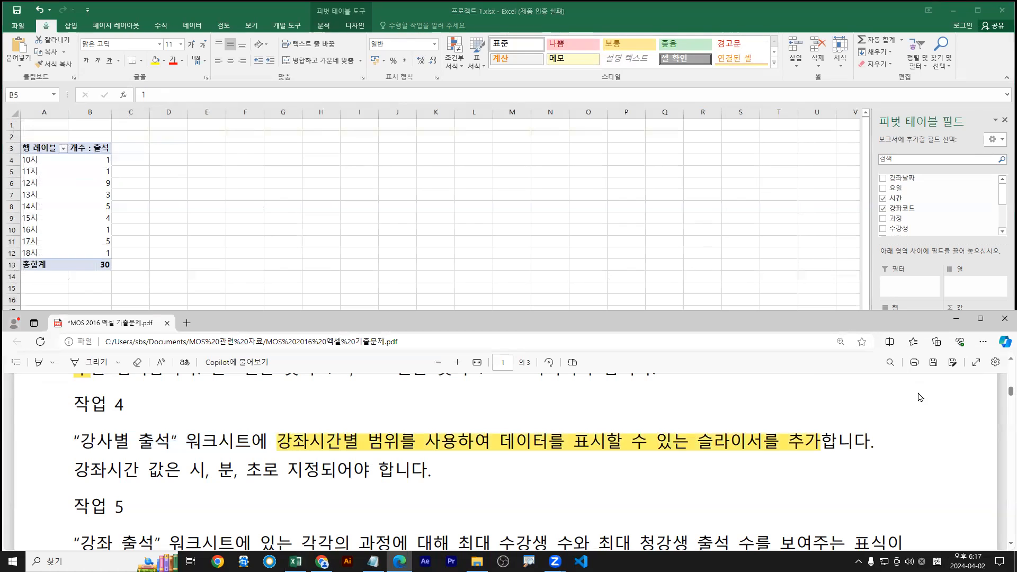
left_click_drag(695, 439, 761, 439)
mouse_move(777, 399)
left_click(881, 443)
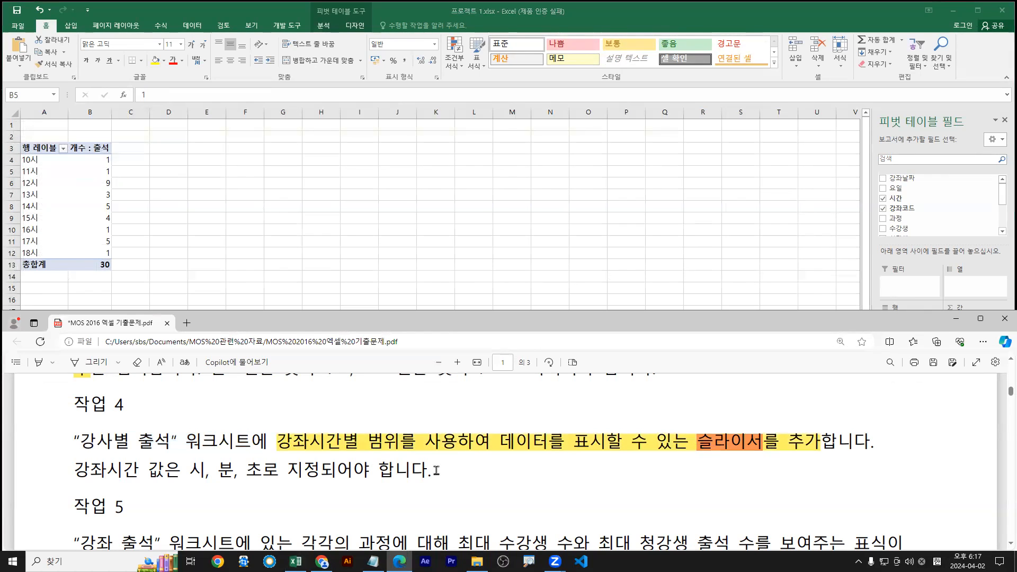
Highlight the hour-minute-second requirement in light blue, then return to the pivot table
left_click_drag(74, 470, 321, 470)
mouse_move(343, 416)
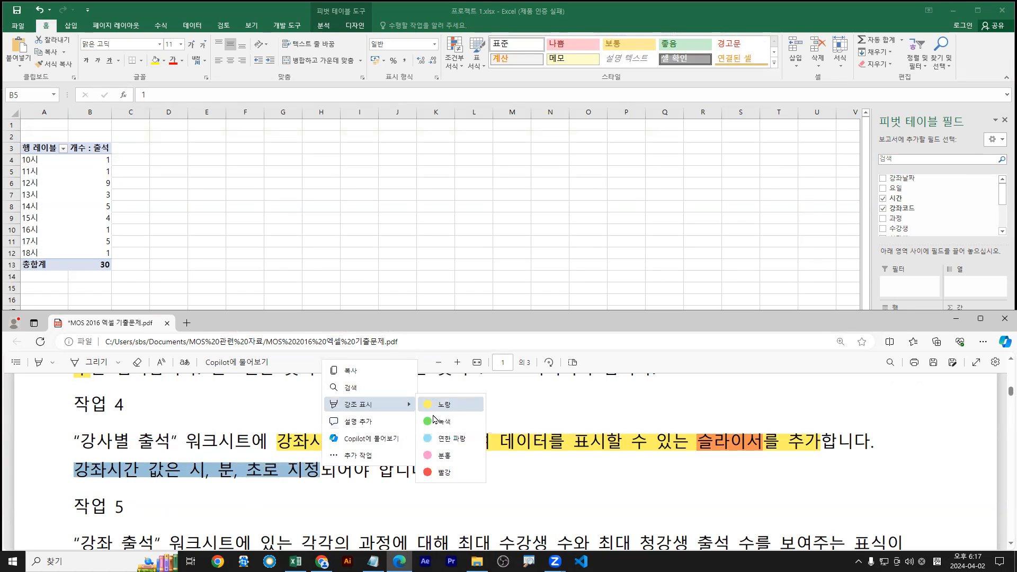
left_click(444, 443)
left_click(75, 193)
left_click(89, 182)
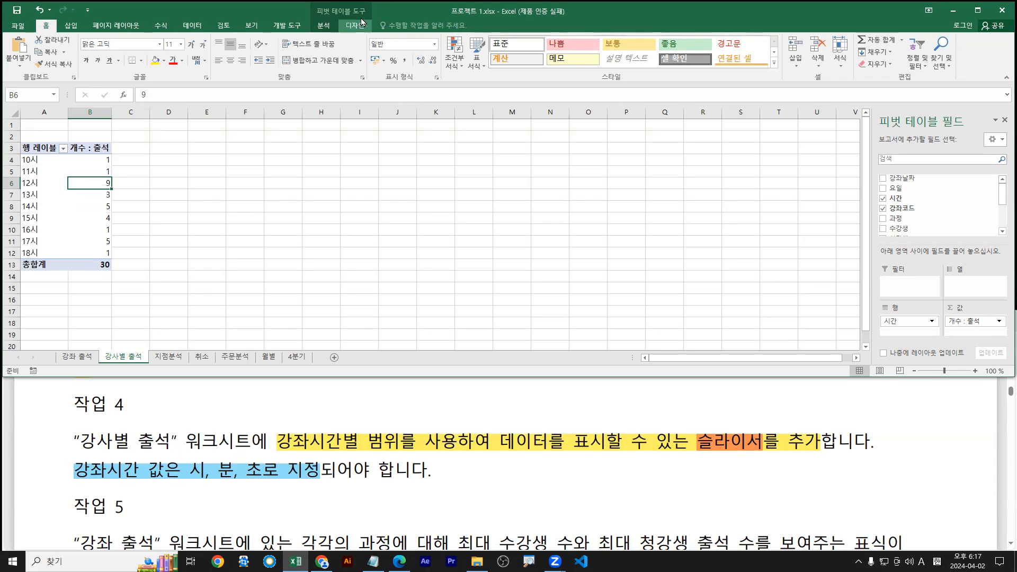
Insert a slicer on the 시간 field for the 강사별 출석 pivot table
left_click(322, 27)
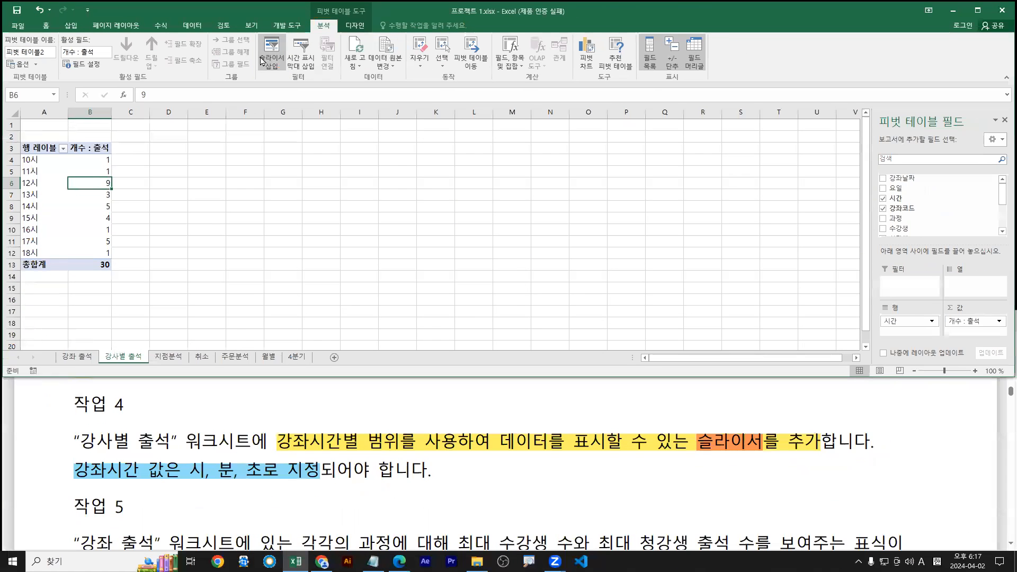
left_click(538, 119)
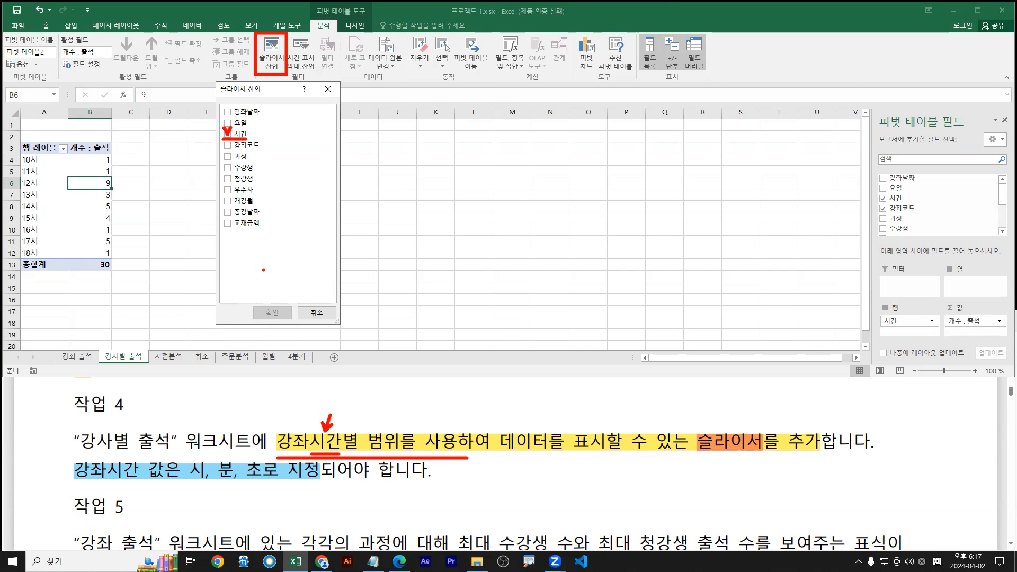
left_click(228, 134)
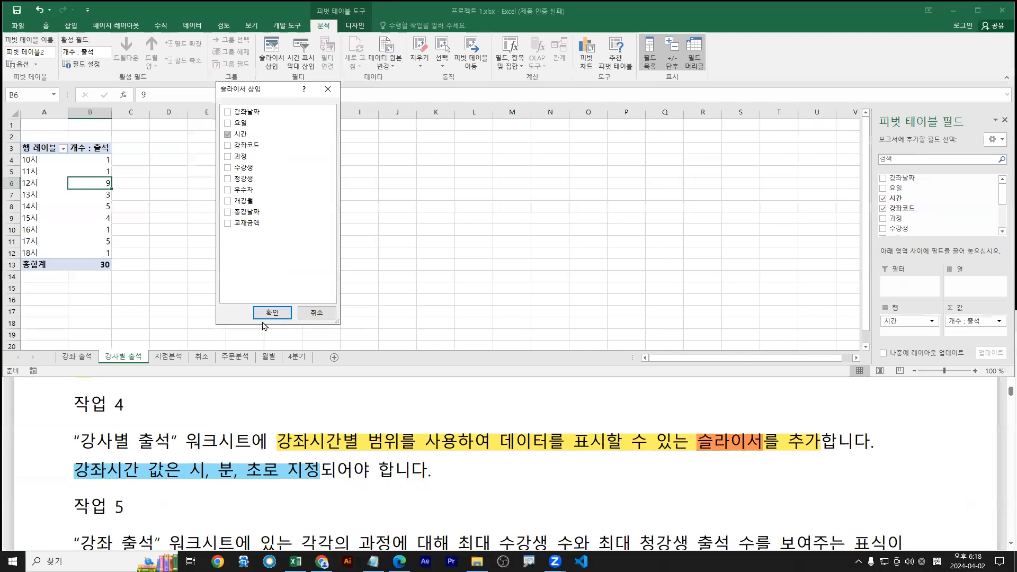
left_click(313, 488)
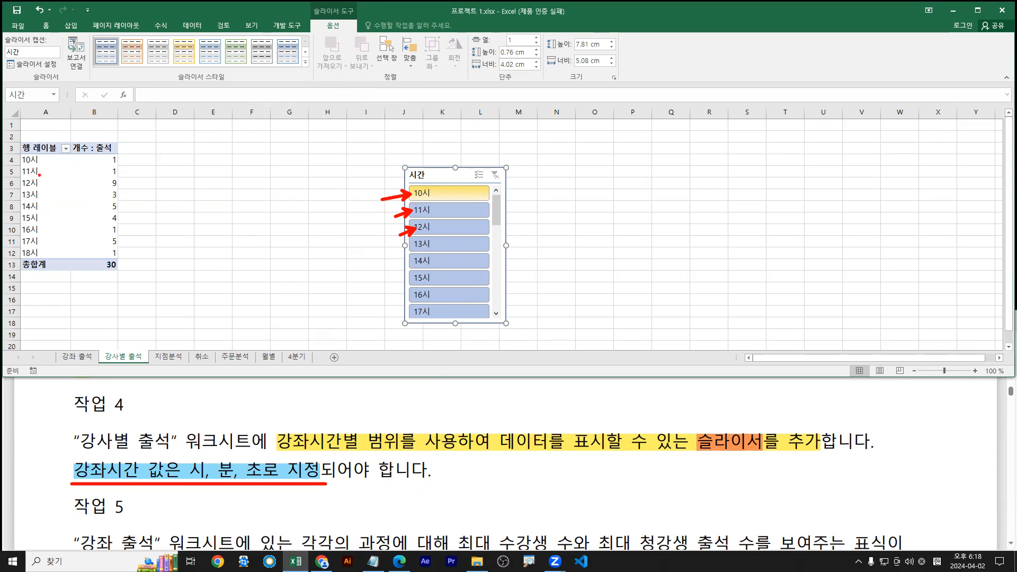
mouse_move(18, 153)
left_mouse_down()
mouse_move(67, 260)
mouse_move(38, 342)
left_mouse_up()
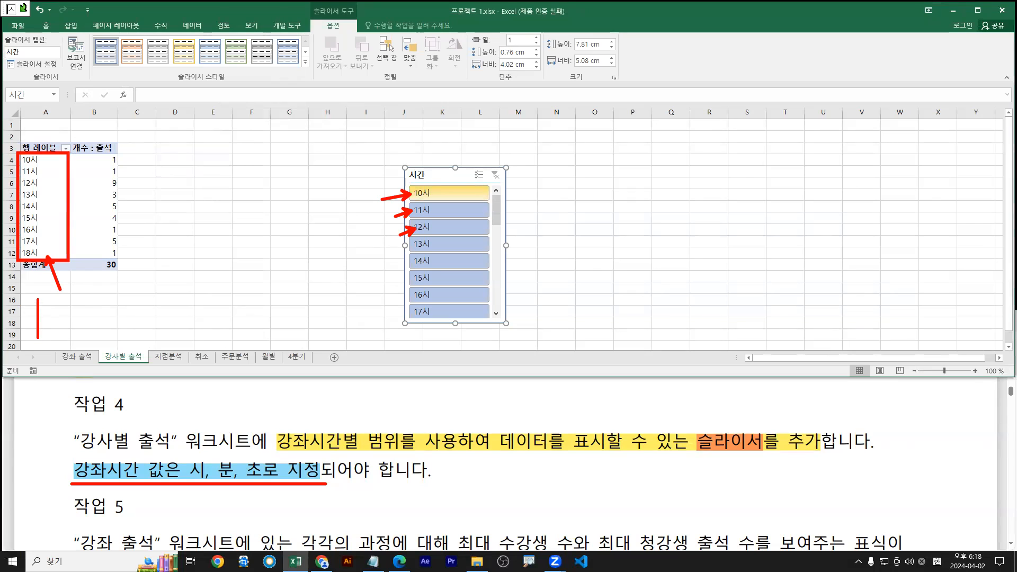
key("Hangul")
type("h")
key("BackSpace")
key("BackSpace")
type("h:m")
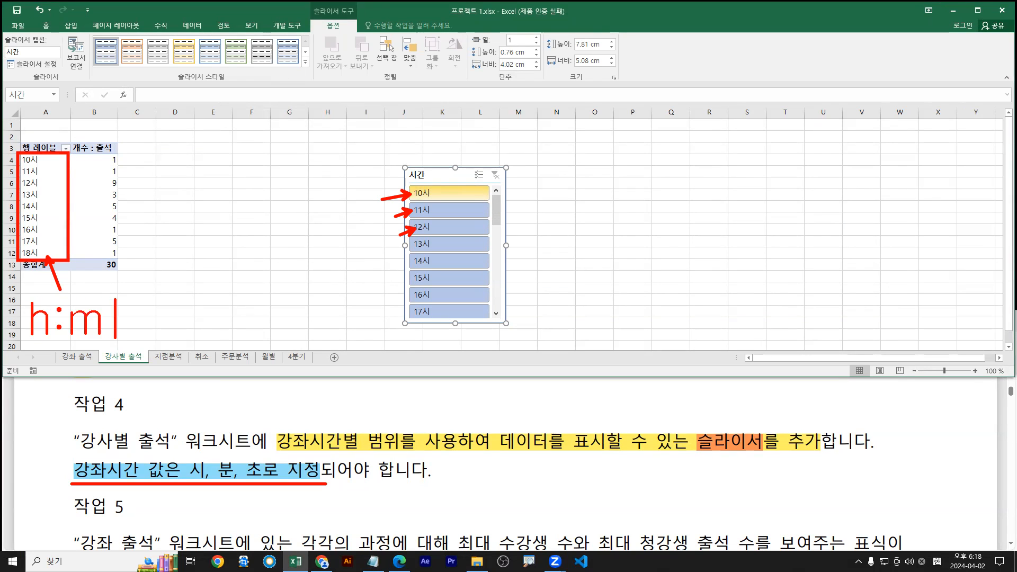
type("m:ss")
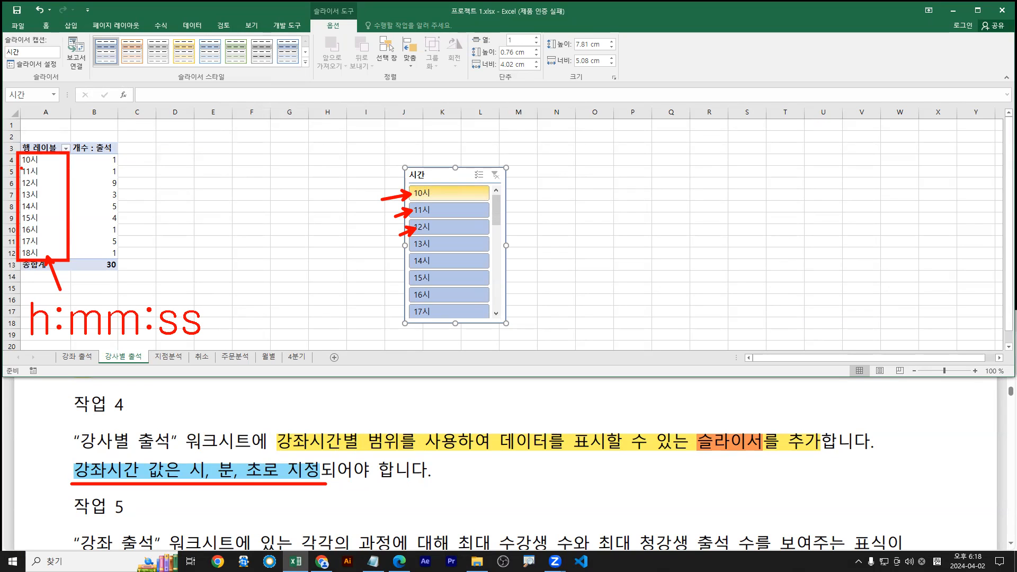
left_click_drag(34, 176, 36, 188)
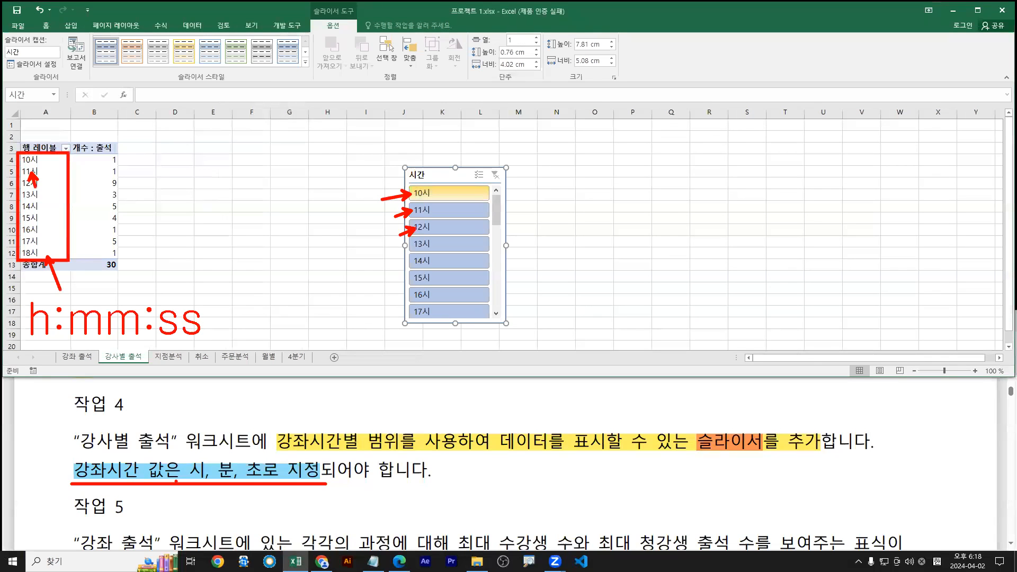
left_click_drag(186, 481, 257, 480)
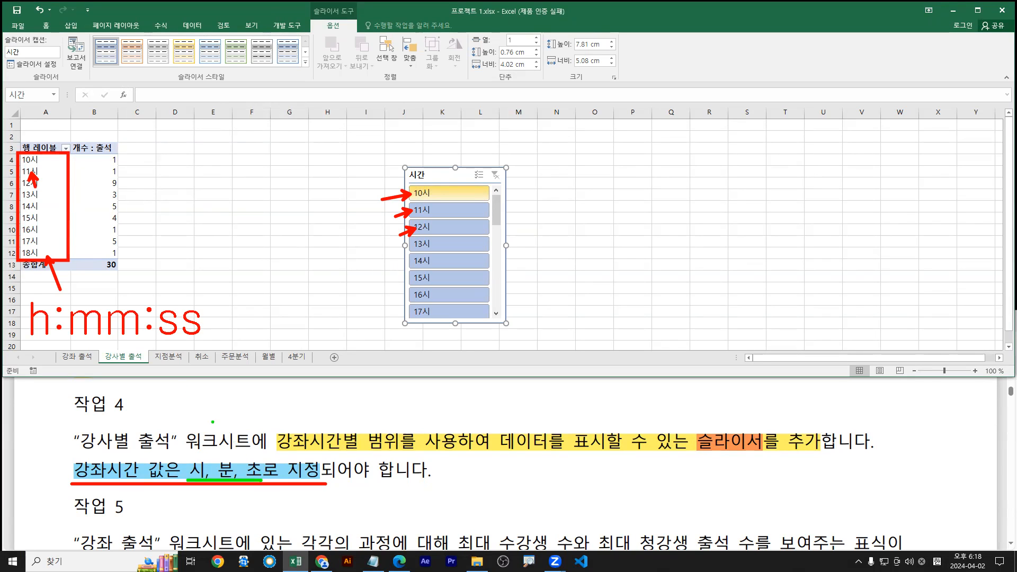
left_click_drag(31, 185, 25, 177)
key("Escape")
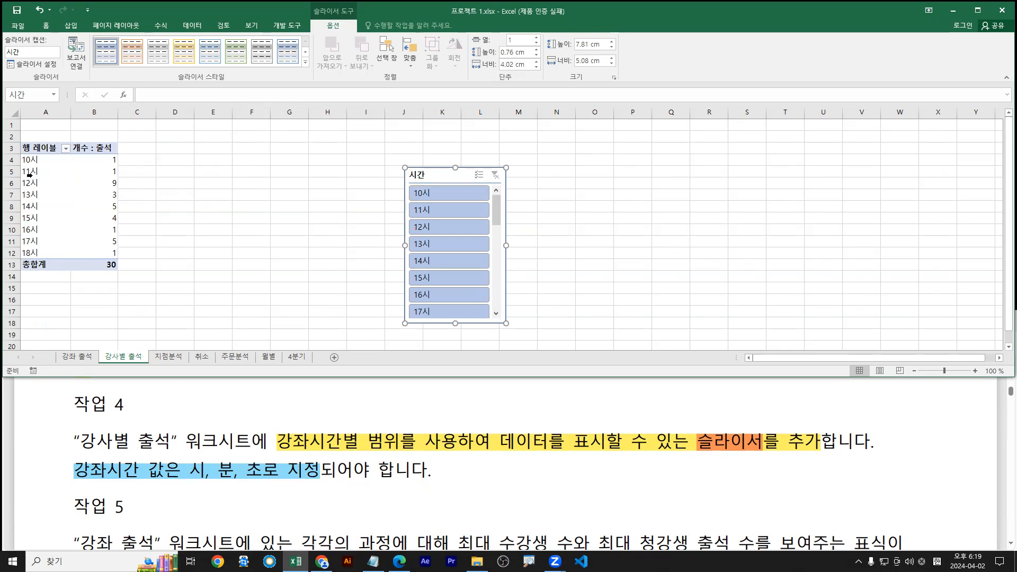
Ungroup the 시간 field so rows show exact times like 10:00:00 and 11:50:00
right_click(29, 174)
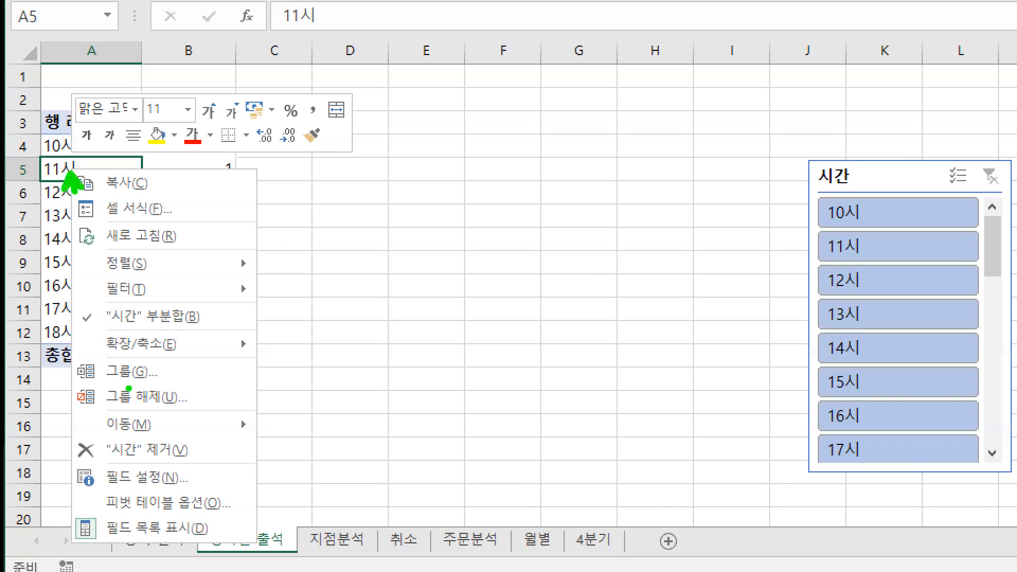
left_click_drag(73, 383, 228, 413)
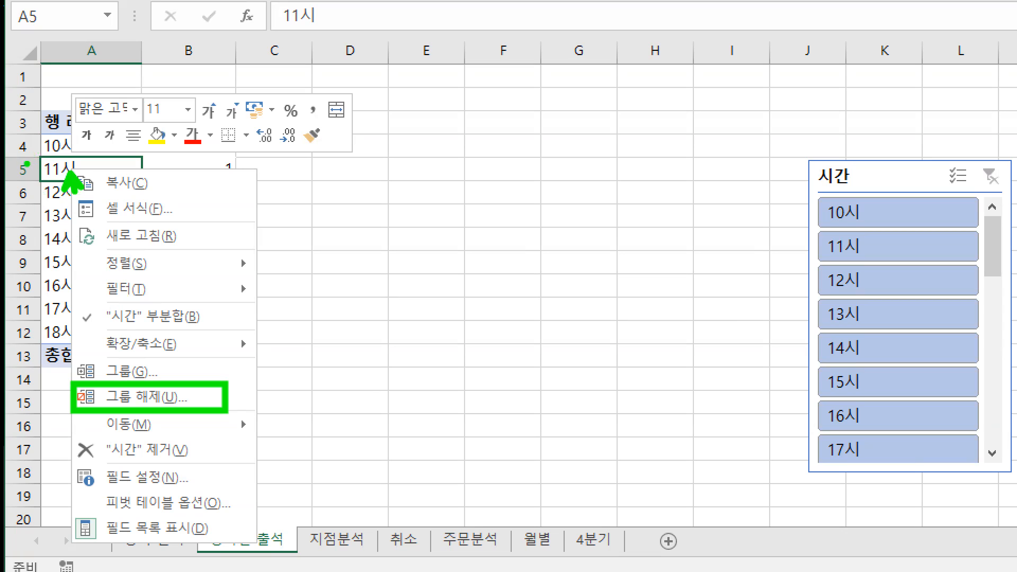
key("Escape")
right_click(35, 172)
left_click(72, 285)
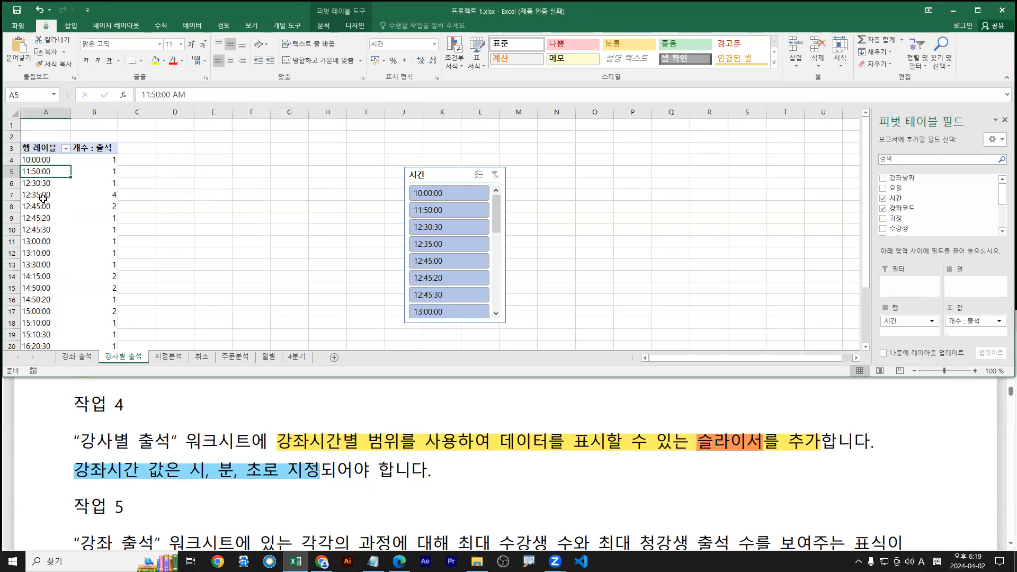
key("ctrl+1")
left_click(28, 193)
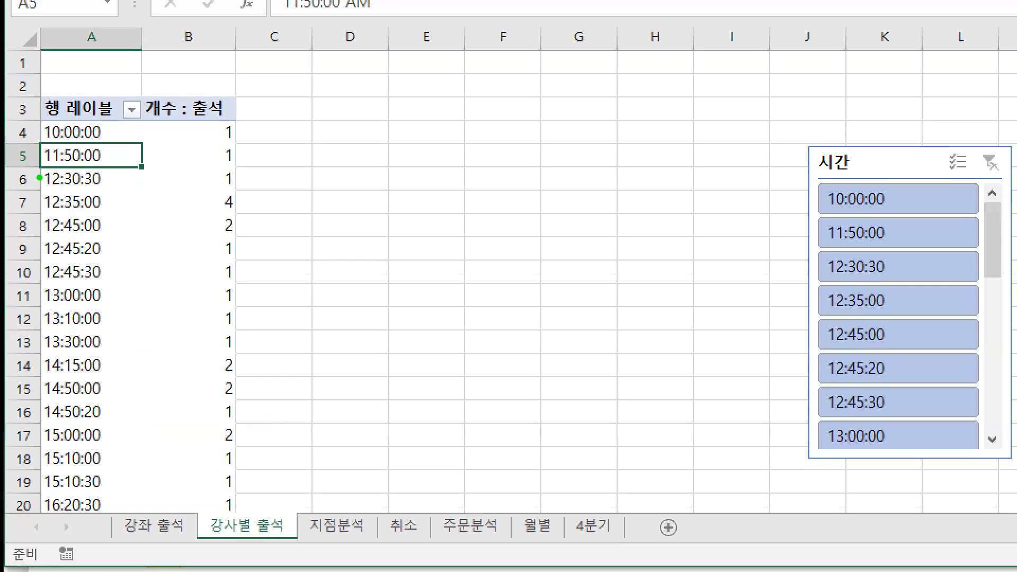
left_click_drag(40, 178, 43, 228)
Group the times by hours only (시, not 월), giving rows 10시–18시
key("Escape")
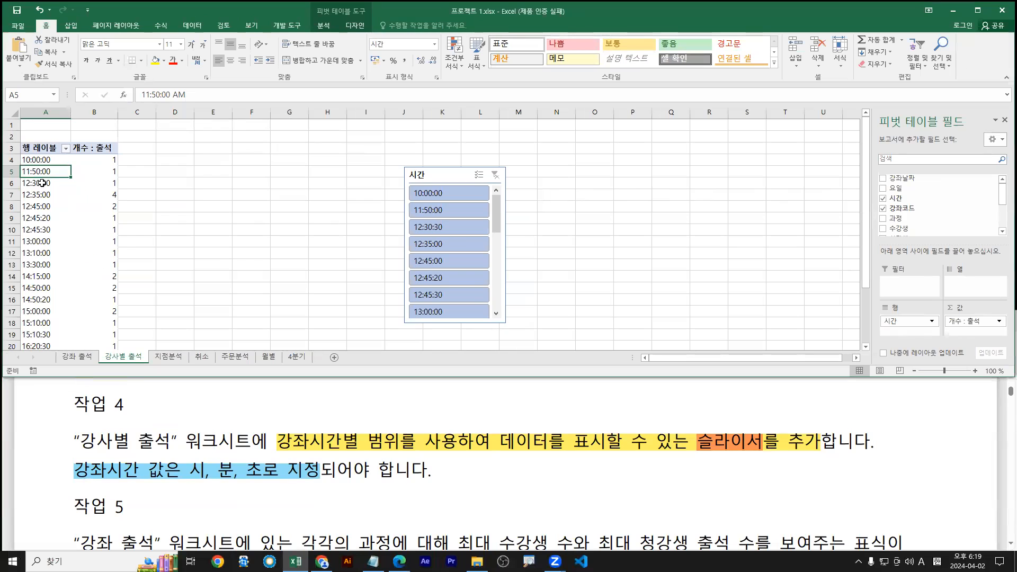
right_click(41, 187)
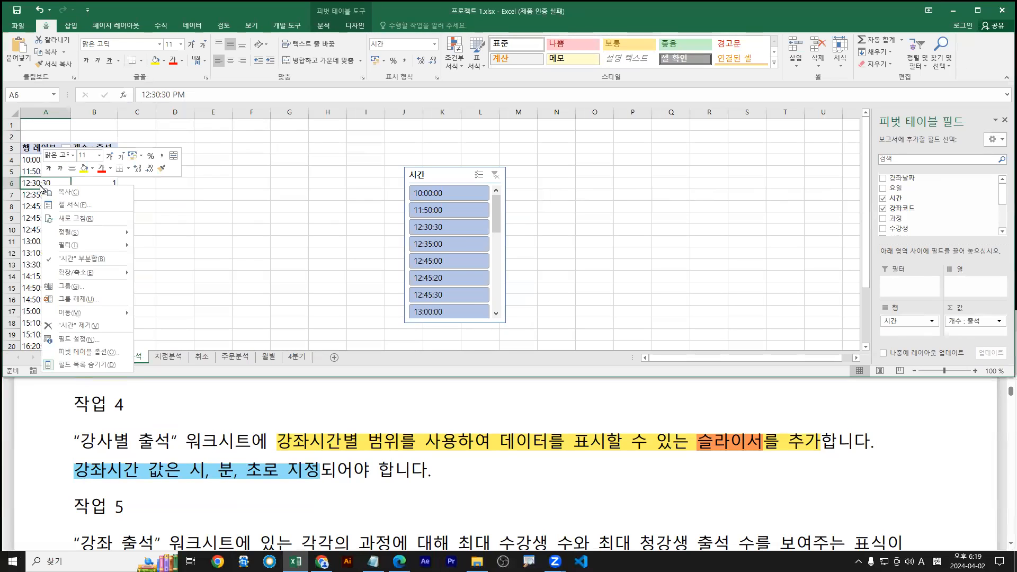
left_click(69, 286)
left_click(22, 297)
left_click(24, 282)
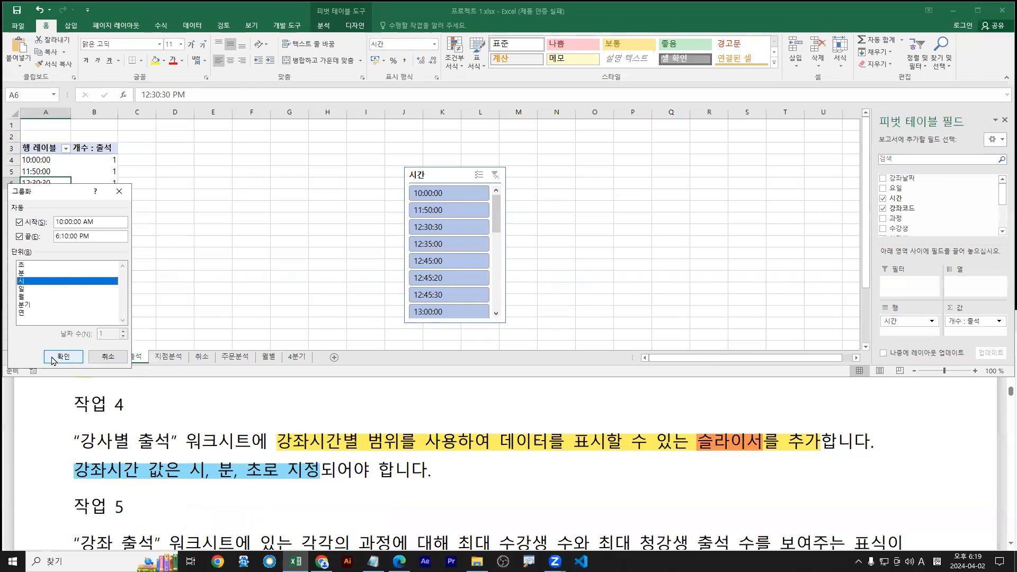
left_click(53, 359)
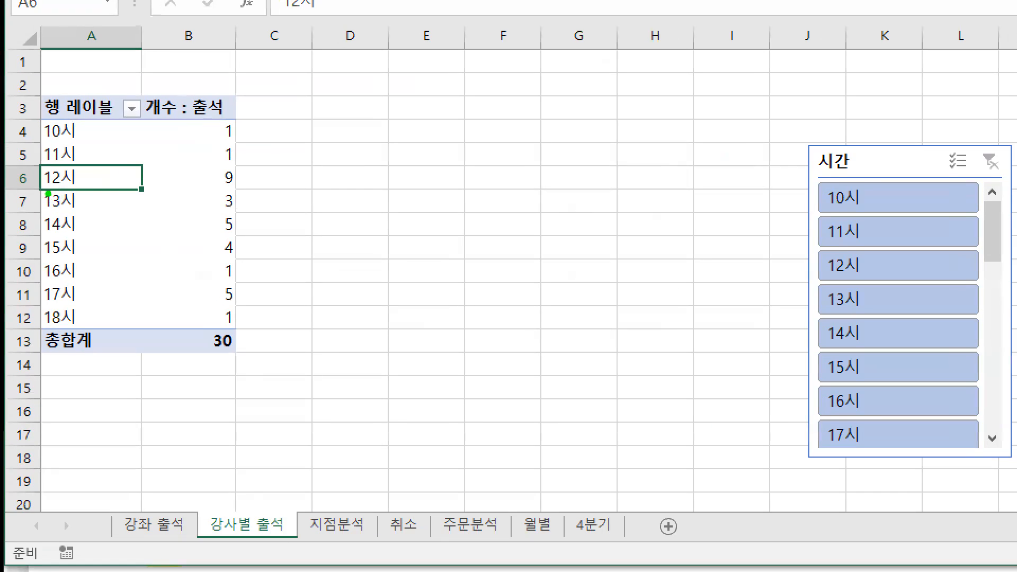
left_click_drag(23, 189, 122, 187)
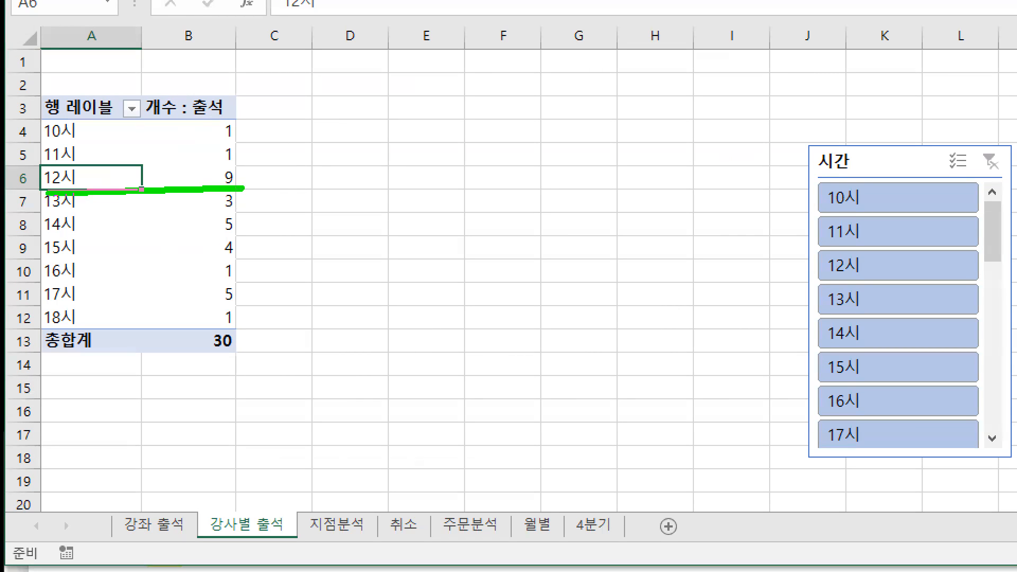
left_click_drag(242, 189, 241, 192)
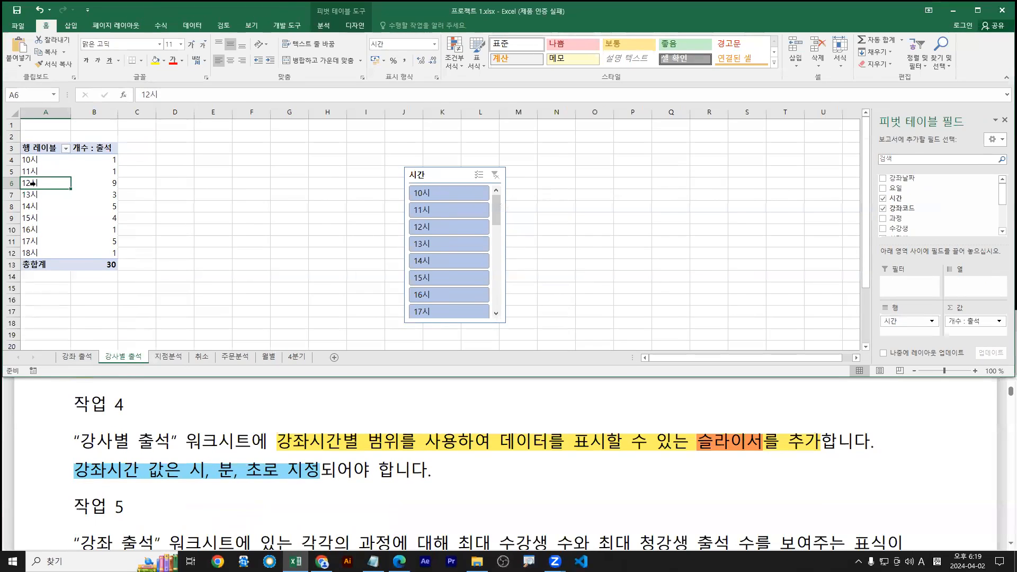
Remove the hour grouping again so rows list exact times like 12:30:30
right_click(74, 177)
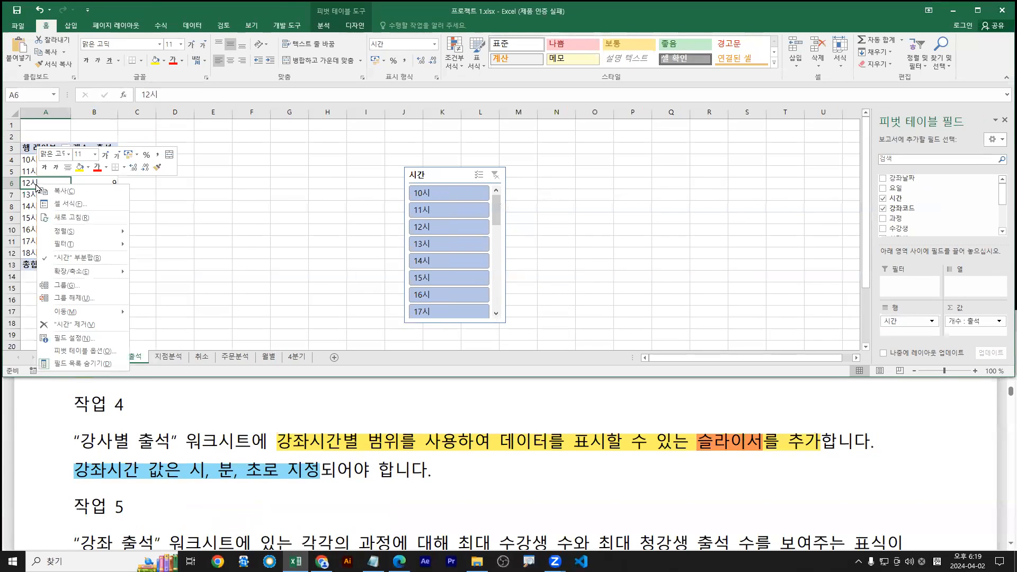
left_click(75, 298)
mouse_move(23, 184)
left_mouse_down()
mouse_move(50, 272)
mouse_move(40, 342)
left_mouse_up()
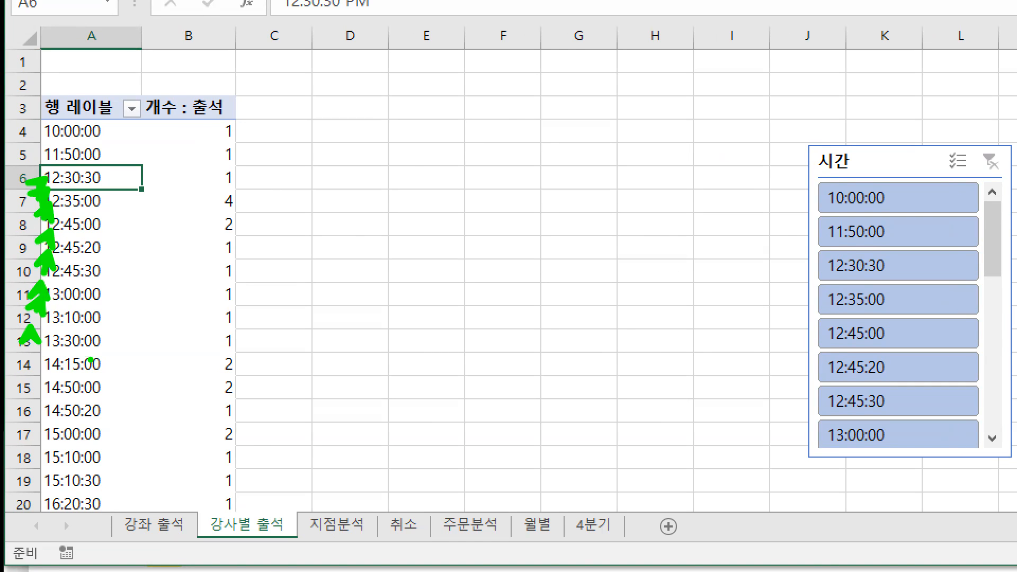
key("Escape")
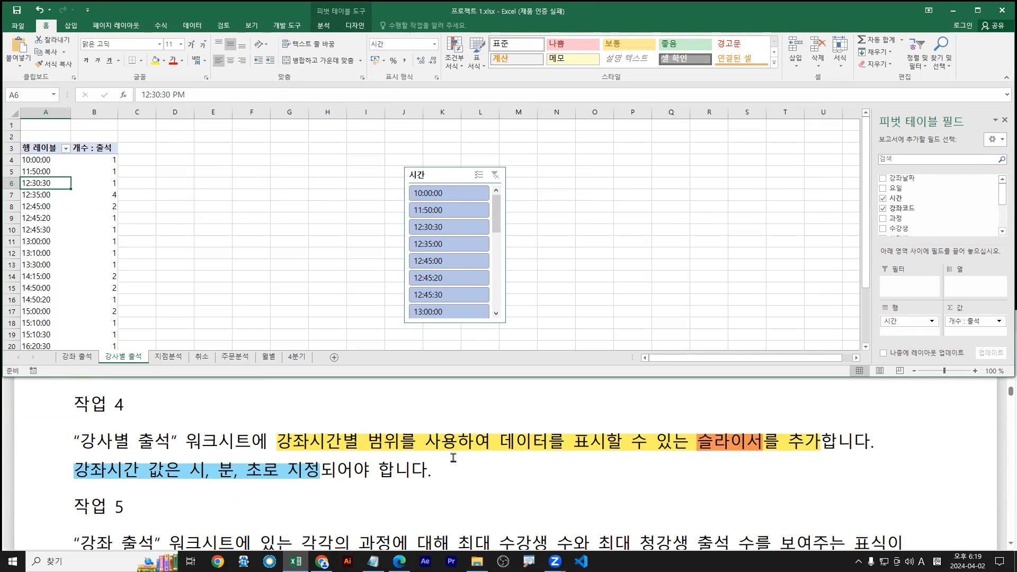
right_click(47, 187)
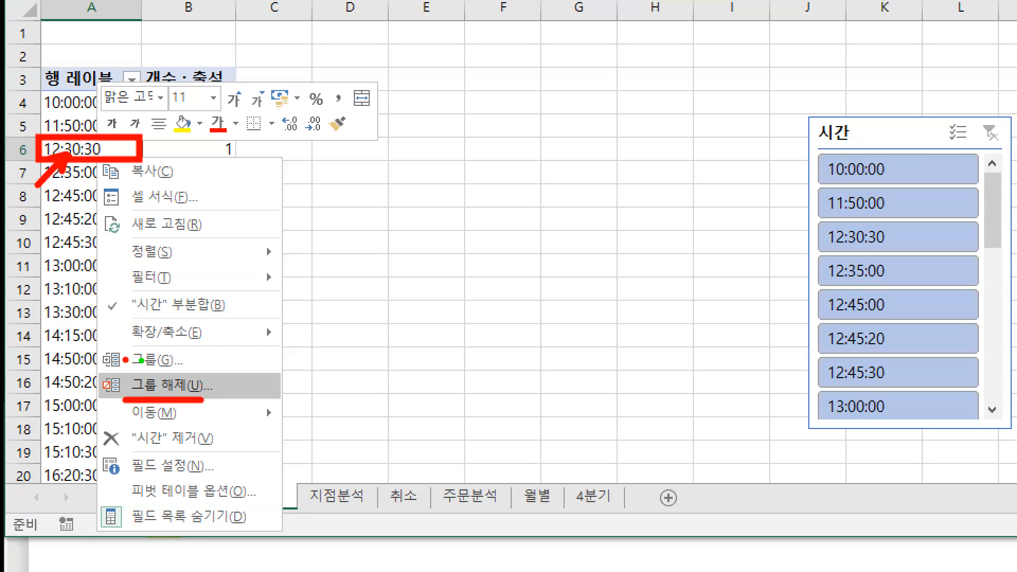
left_click_drag(131, 363, 173, 365)
key("Escape")
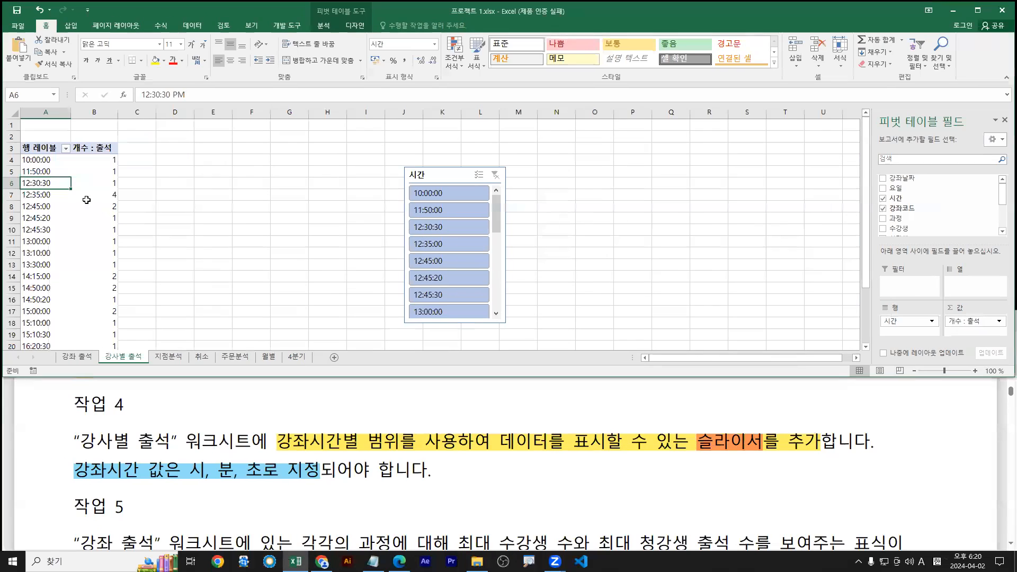
Scroll the PDF down to 작업 5 and switch Excel to the 강좌 출석 sheet
left_click(320, 477)
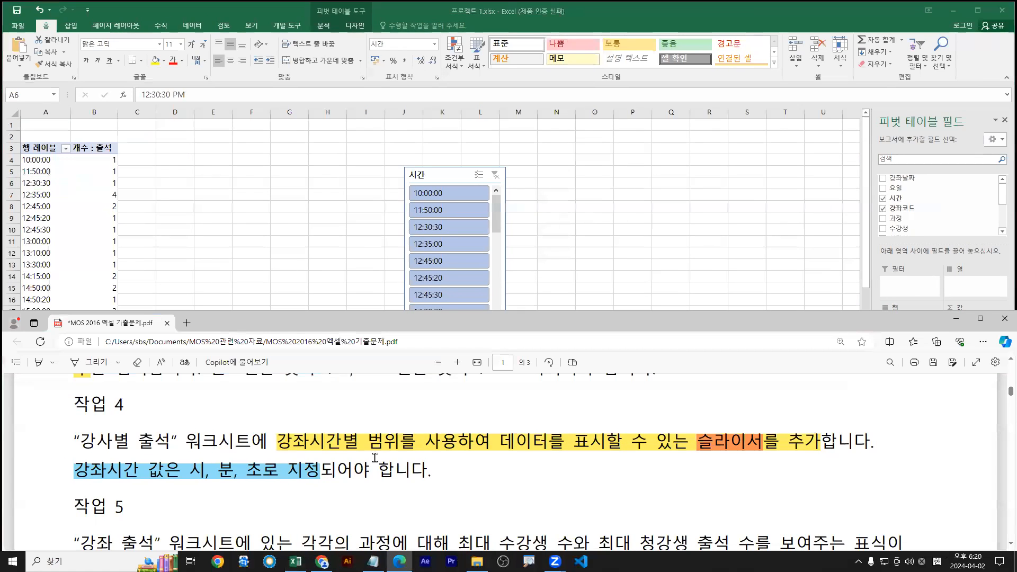
scroll(407, 446, "down", 1)
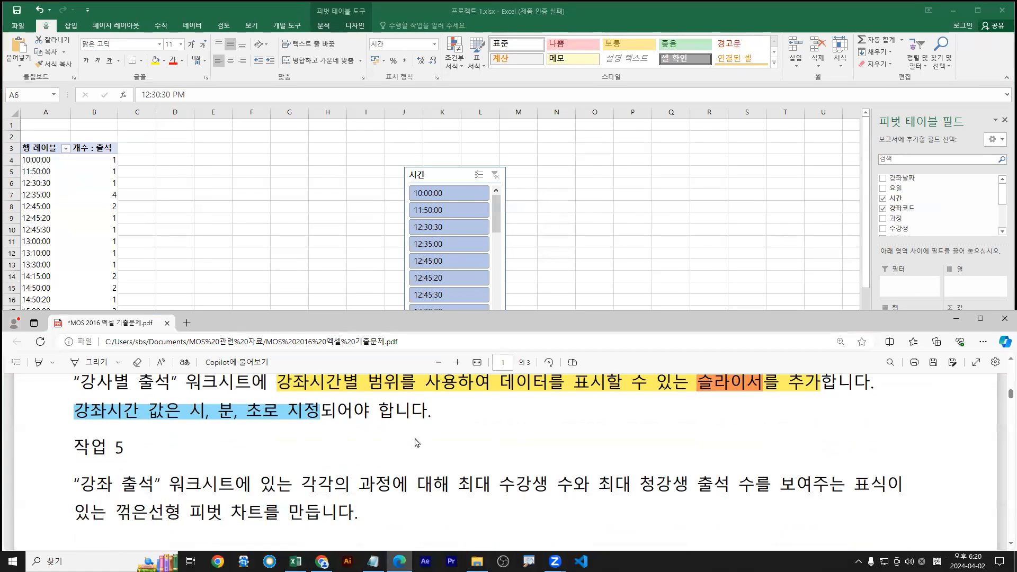
scroll(414, 435, "down", 1)
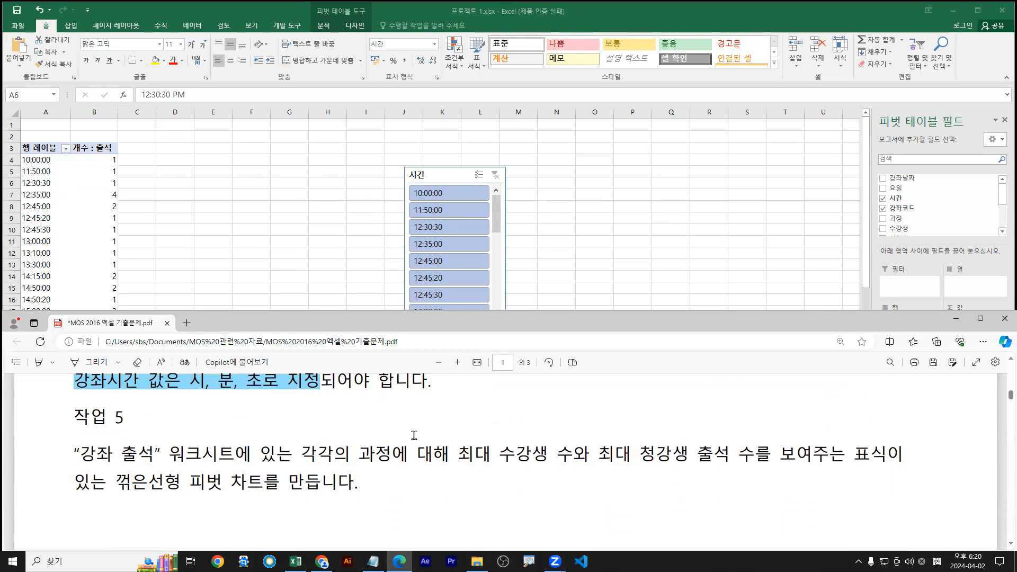
scroll(402, 443, "down", 1)
left_click(223, 297)
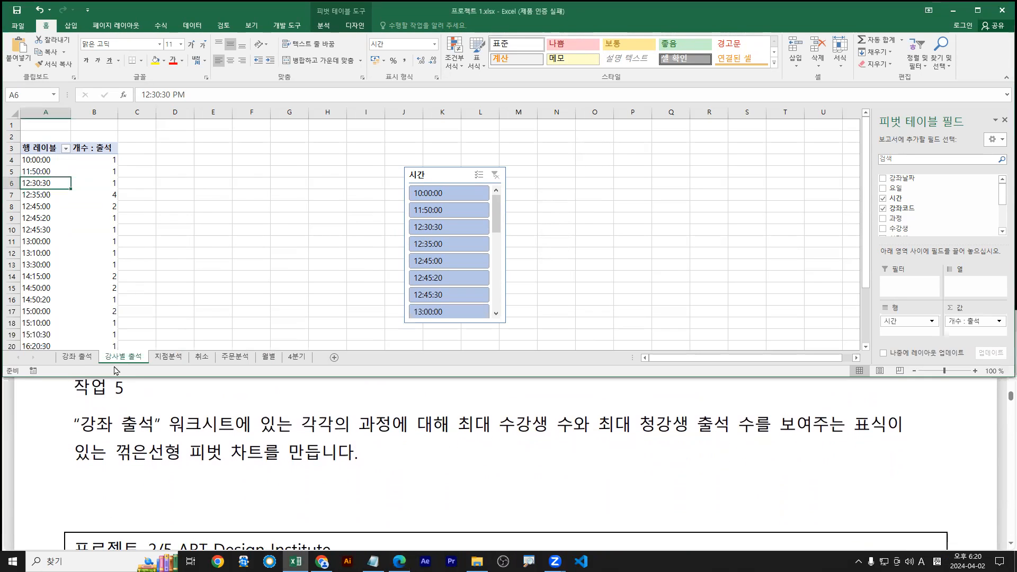
left_click(79, 360)
left_click(116, 360)
left_click(74, 359)
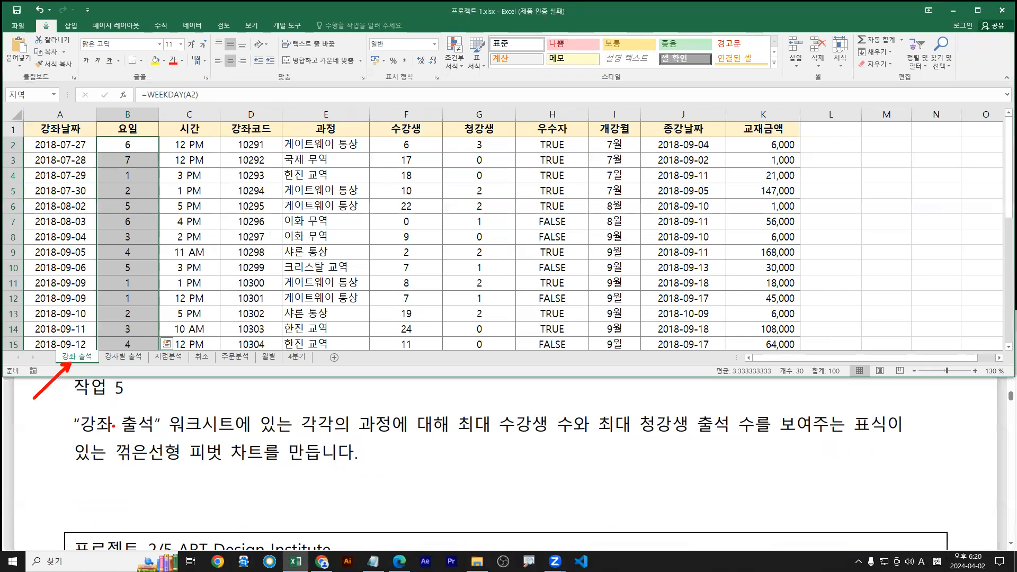
Highlight 각각의 과정에 대해 yellow, 최대 수강생 수 blue, 최대 청강생 출석 수 pink
left_click_drag(300, 423, 445, 427)
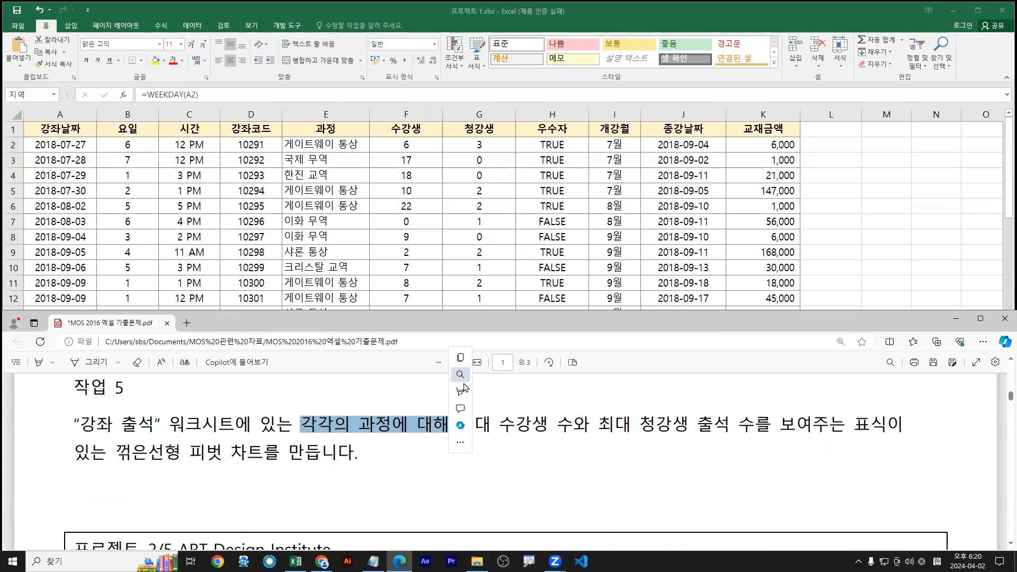
mouse_move(495, 392)
left_click(563, 395)
left_click_drag(459, 424, 573, 425)
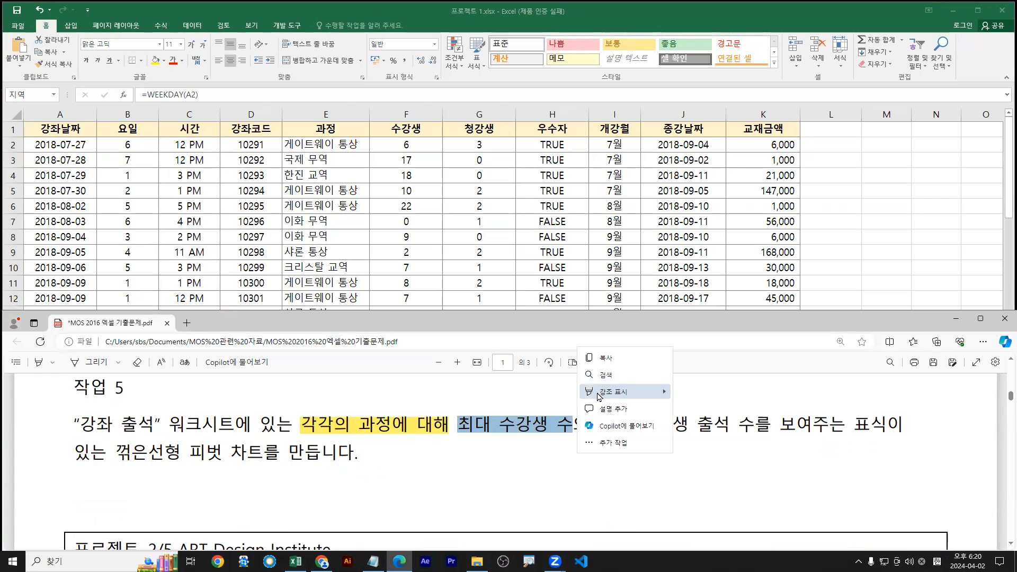
mouse_move(625, 392)
left_click_drag(603, 425, 752, 426)
mouse_move(764, 394)
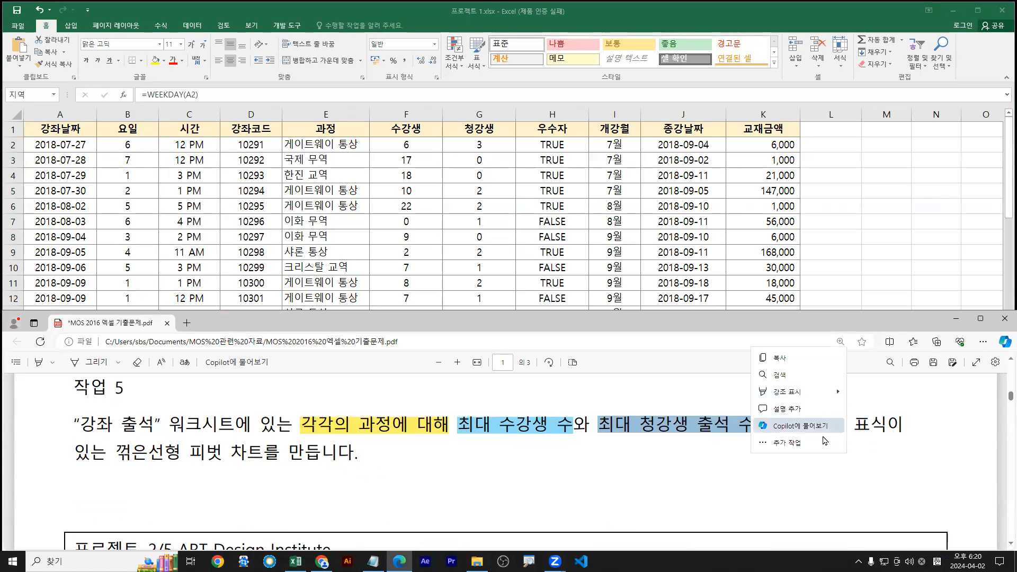
mouse_move(830, 392)
left_click(869, 442)
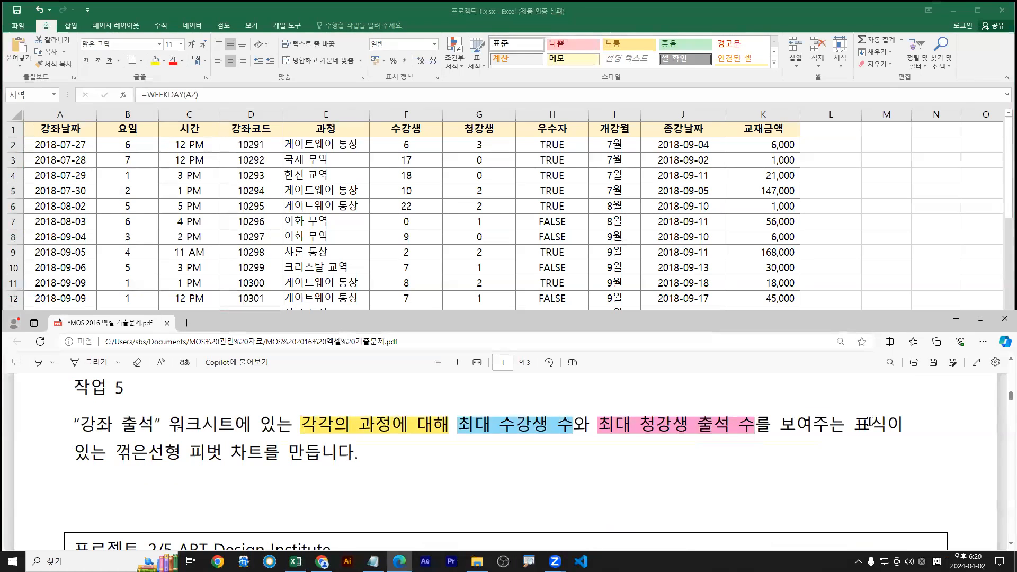
Highlight 표식이 있는 꺾은선형 피벗 차트 in green and mark 피벗 차트 in red
left_click_drag(862, 424, 737, 427)
left_click_drag(559, 452, 263, 453)
right_click(268, 451)
mouse_move(278, 399)
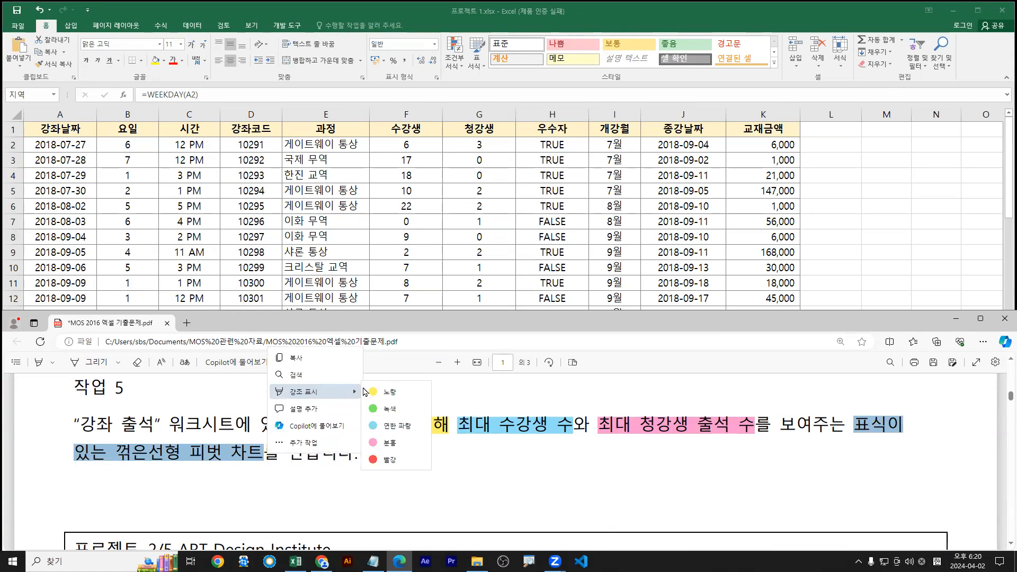
left_click(385, 410)
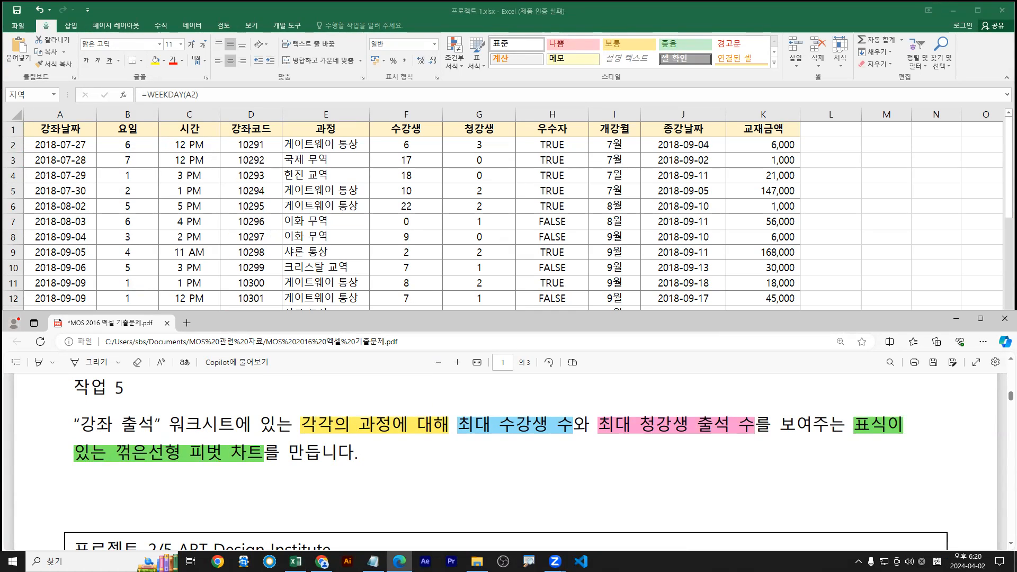
left_click_drag(190, 466, 343, 466)
left_click_drag(219, 475, 232, 476)
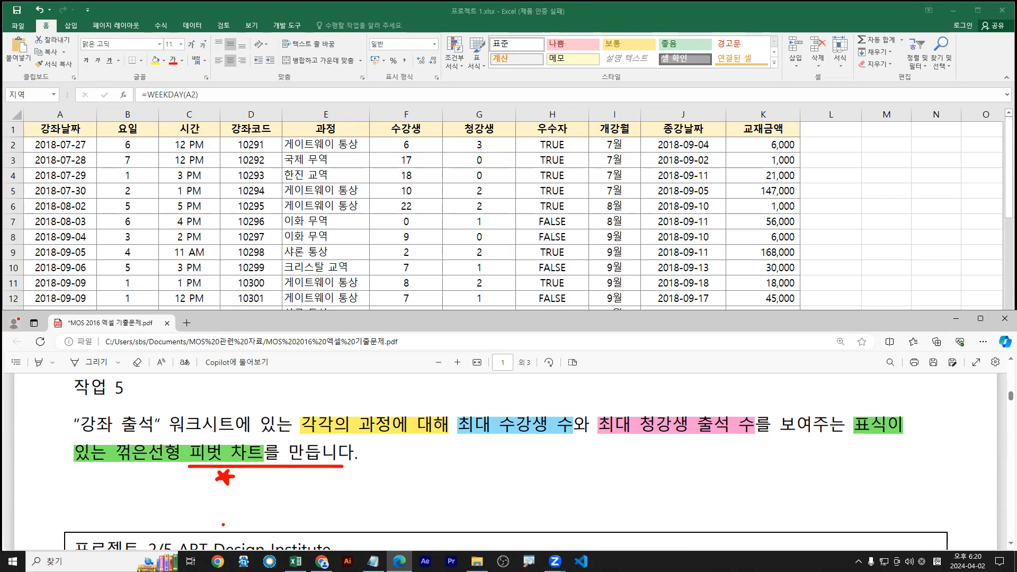
left_click_drag(181, 439, 269, 465)
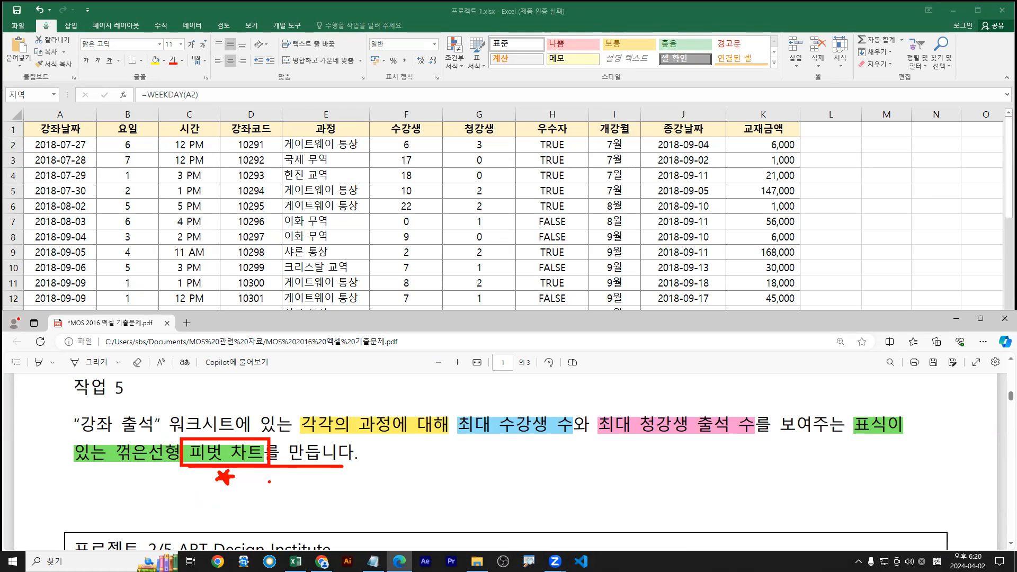
key("Escape")
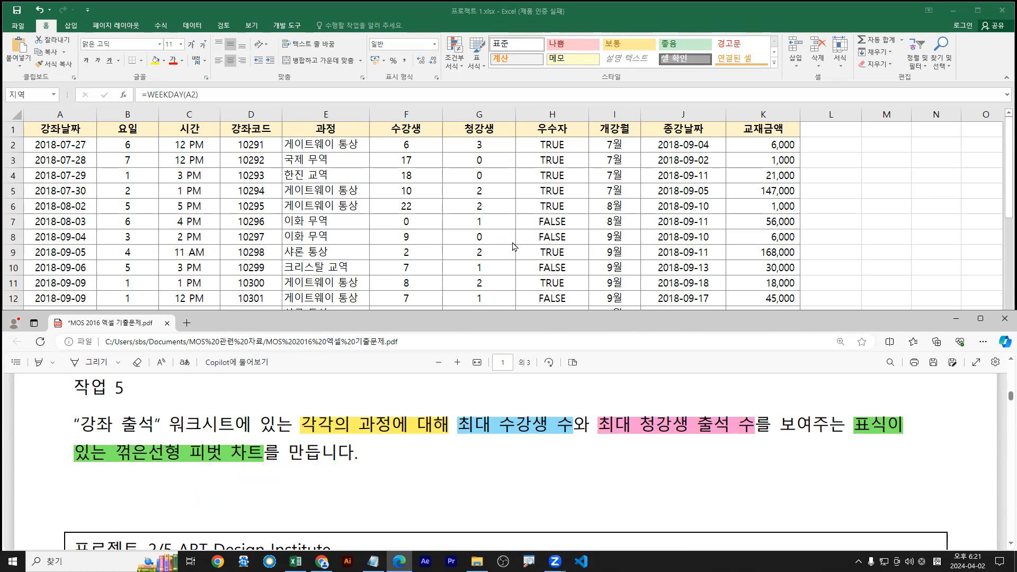
left_click(260, 206)
left_click(290, 204)
Create a PivotChart from the 강좌 출석 data on a new worksheet
left_click(71, 25)
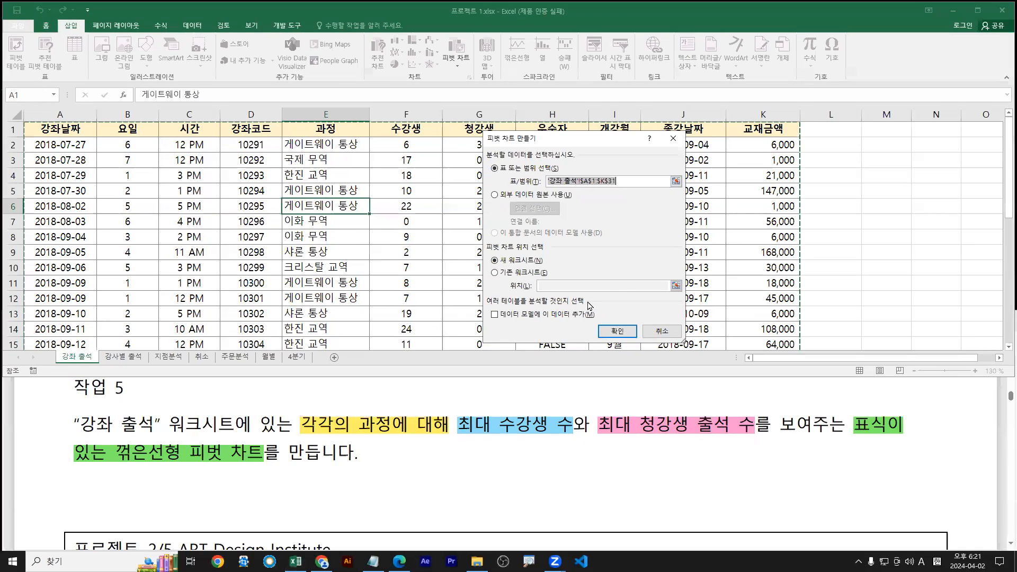
left_click(616, 332)
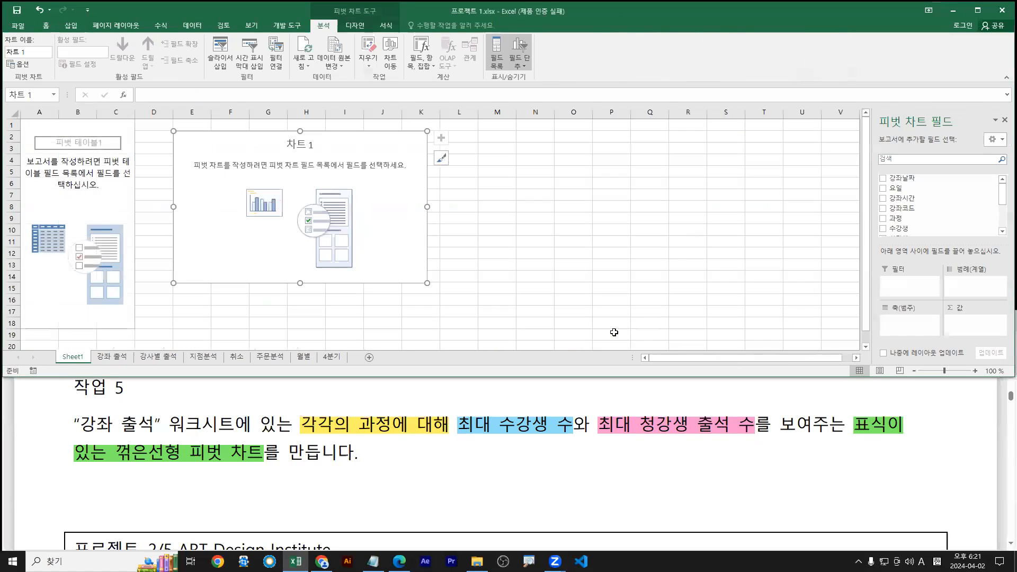
Maximize the Excel window, mark the field list wording, and reselect the empty pivot chart
double_click(694, 9)
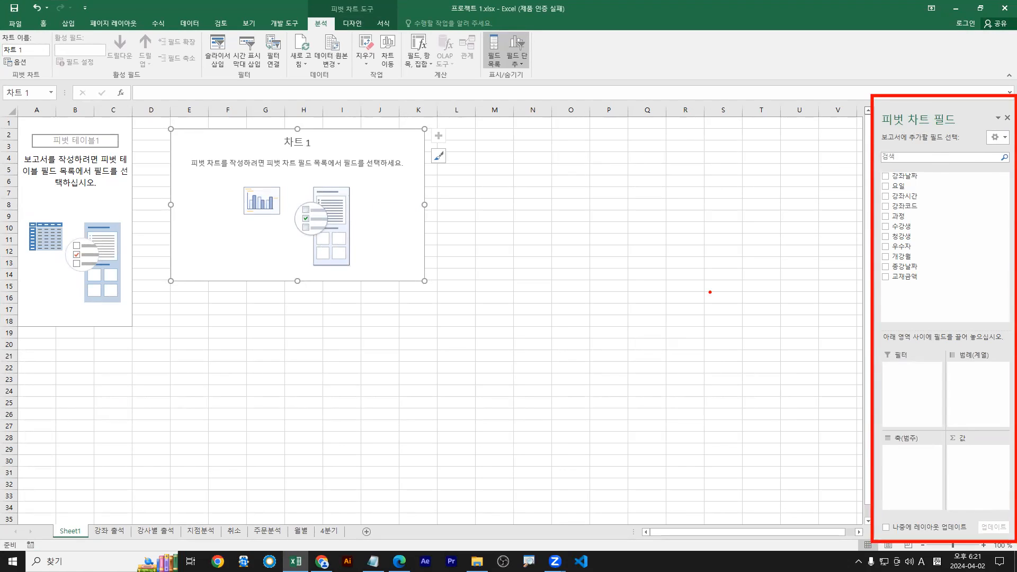
left_click_drag(79, 180, 80, 182)
left_click_drag(329, 163, 333, 169)
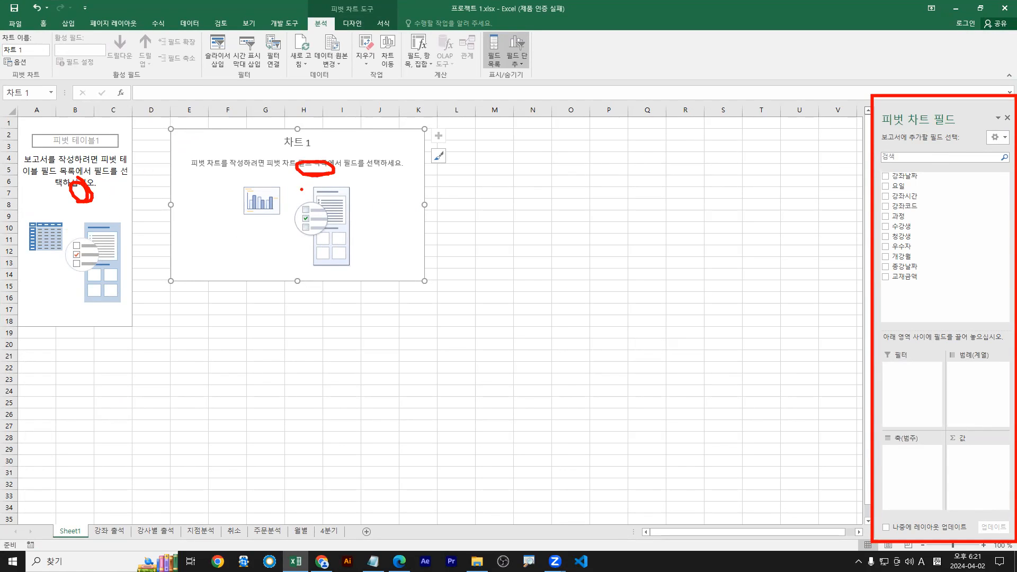
left_click(75, 192)
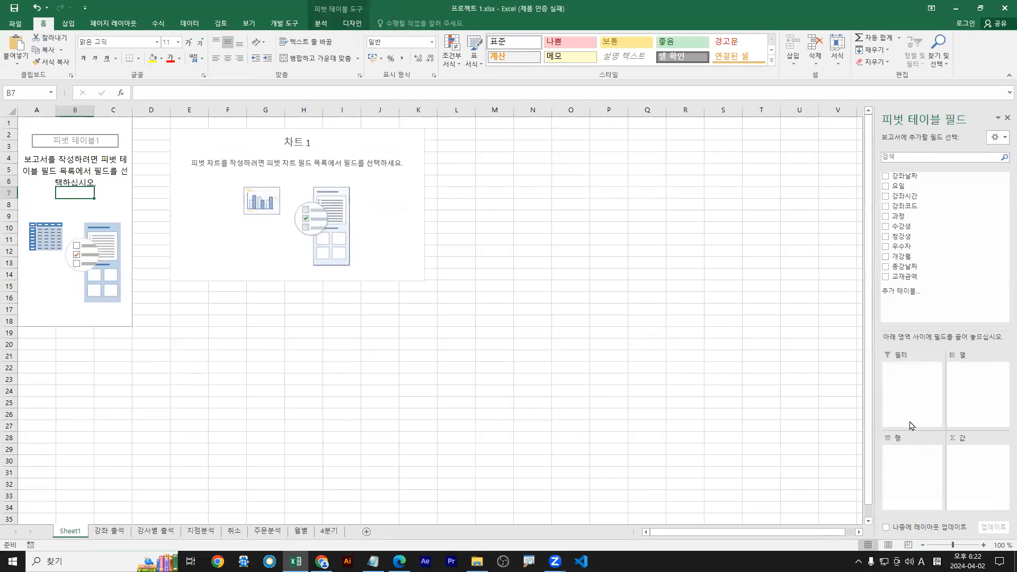
left_click_drag(892, 437, 908, 443)
left_click(376, 200)
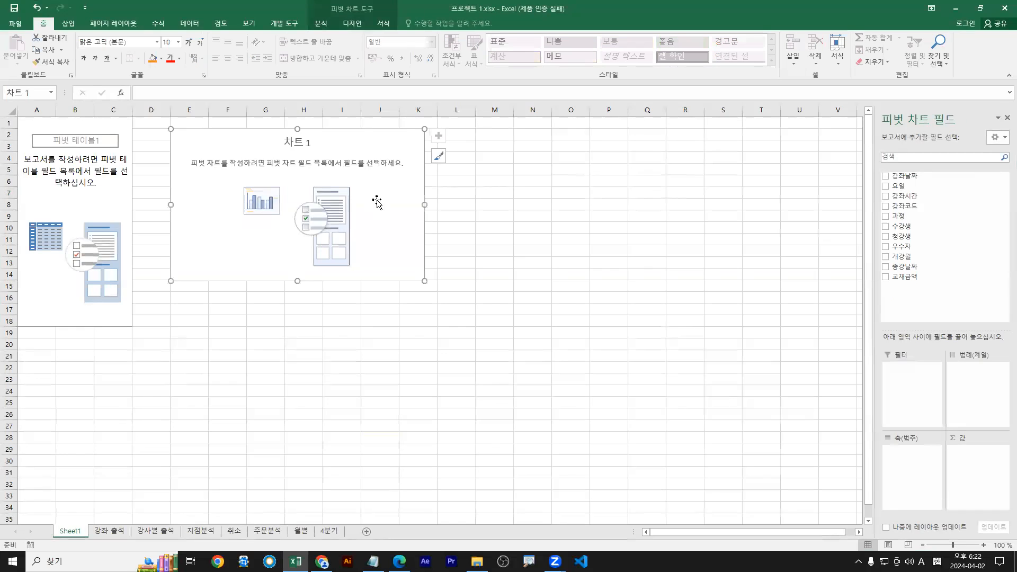
Annotate where the axis category and legend series fields go, then clear the pen marks
left_click_drag(896, 443, 931, 443)
left_click_drag(961, 362, 999, 360)
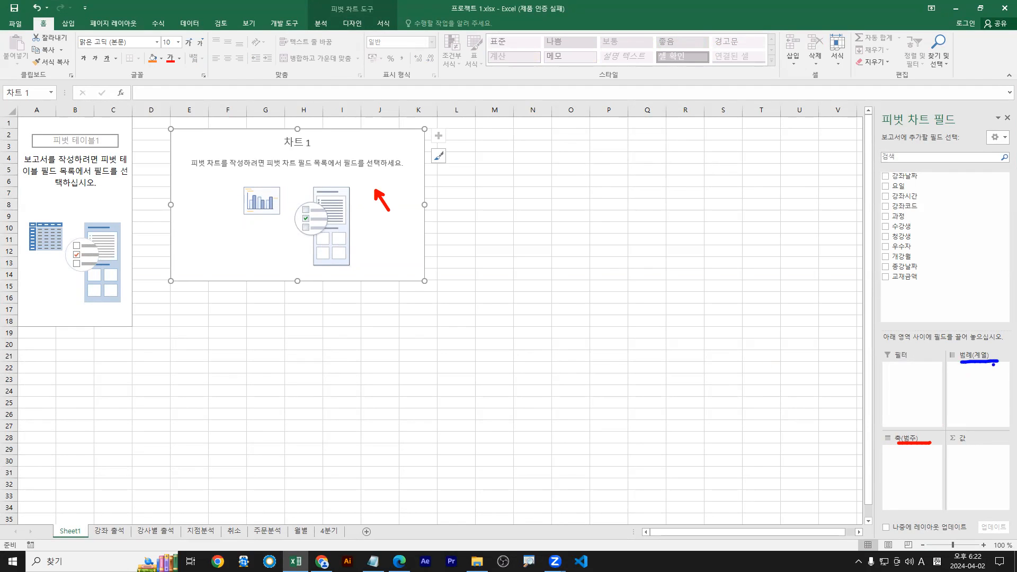
left_click_drag(879, 345, 1014, 343)
left_click_drag(903, 216, 907, 480)
key("Escape")
Mark '각각의 과정에 대해' in the task text and the 과정 field as the one needed
double_click(648, 6)
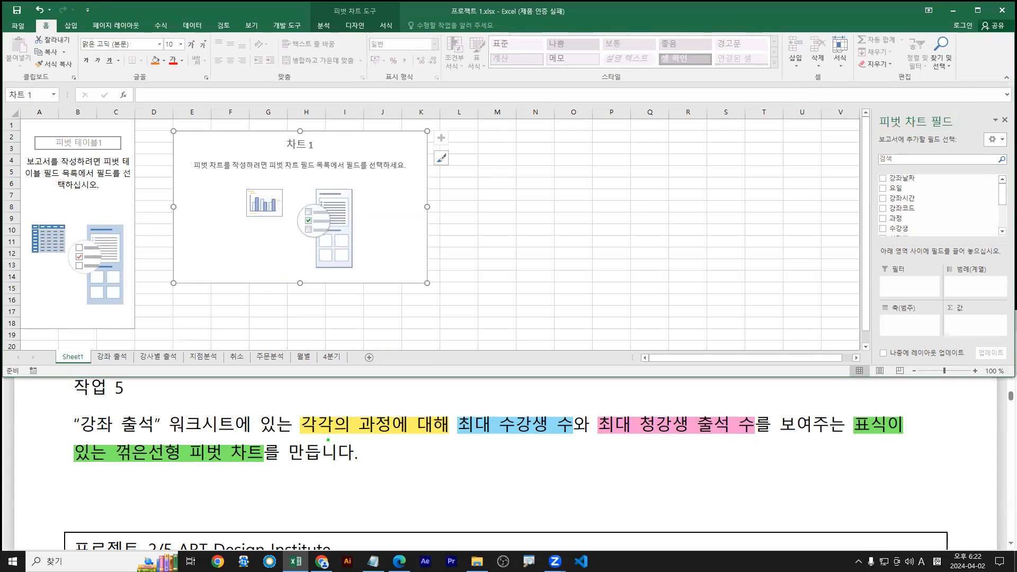
left_click_drag(298, 438, 464, 437)
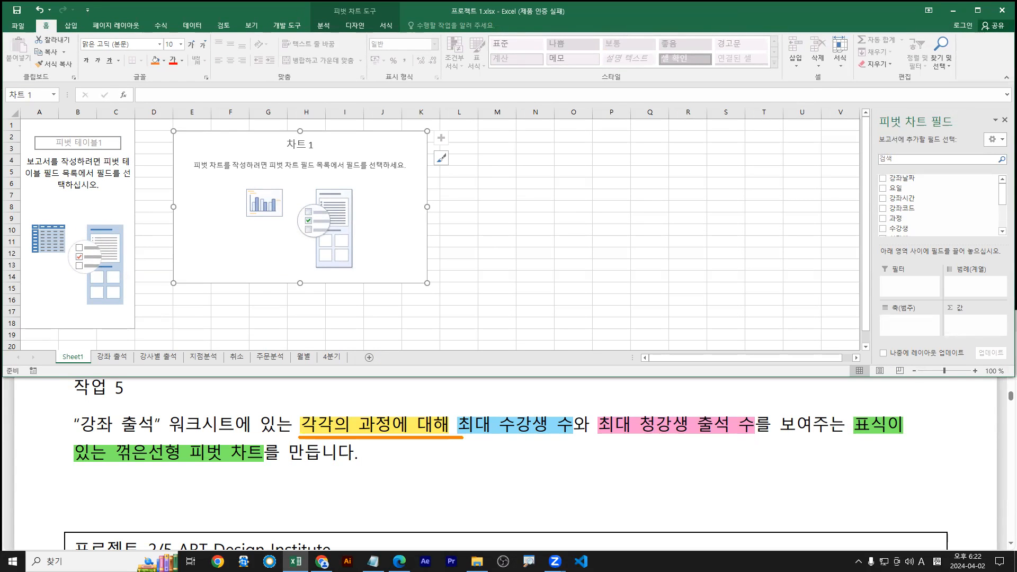
left_click_drag(350, 410, 397, 440)
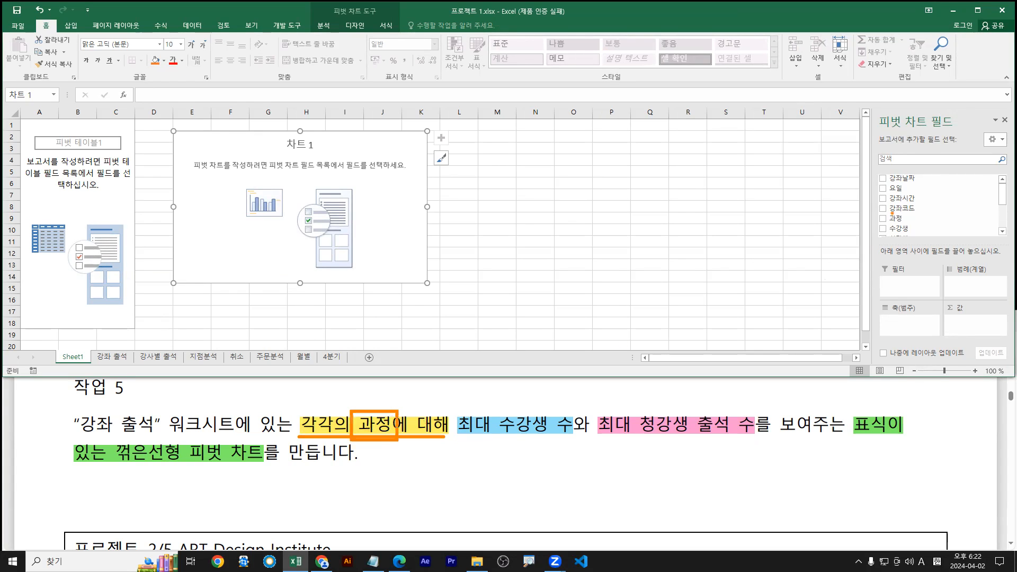
mouse_move(883, 211)
left_mouse_down()
mouse_move(913, 226)
mouse_move(896, 321)
mouse_move(907, 313)
left_mouse_up()
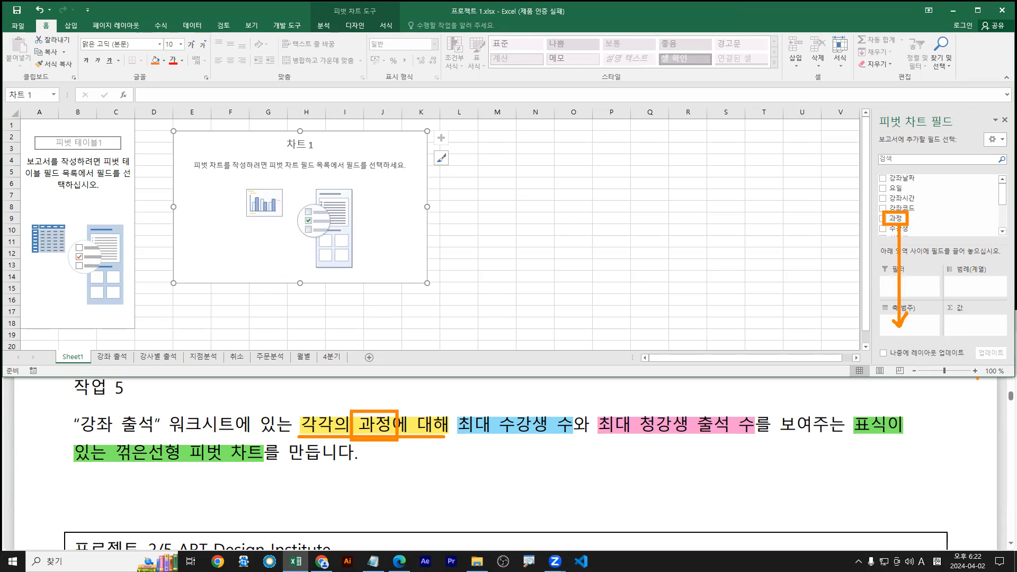
left_click_drag(402, 255, 194, 259)
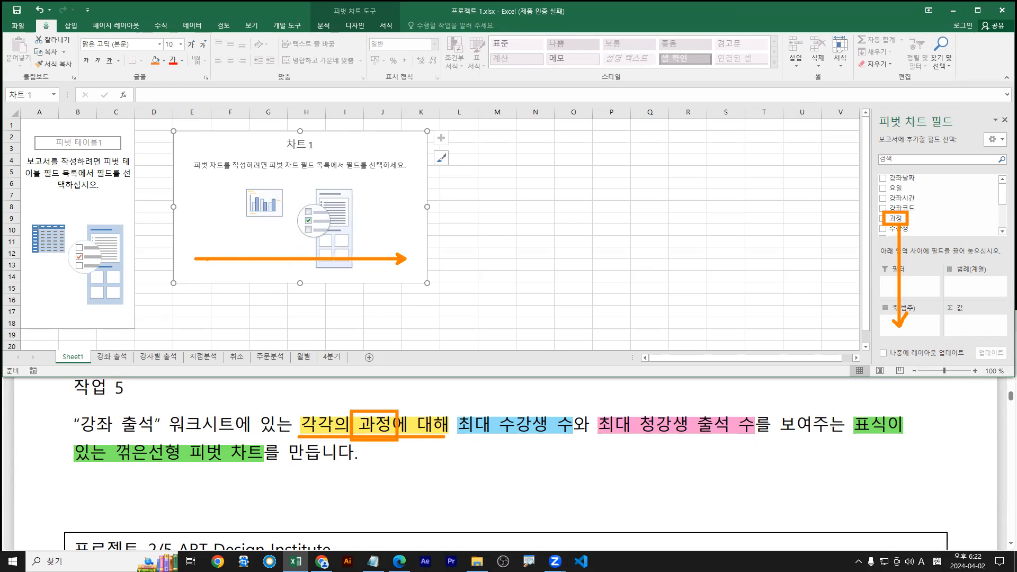
left_click_drag(280, 260, 316, 266)
left_click_drag(345, 259, 346, 263)
key("Escape")
Place 과정 in the 축(범주) area so each course appears on the chart's axis
double_click(893, 16)
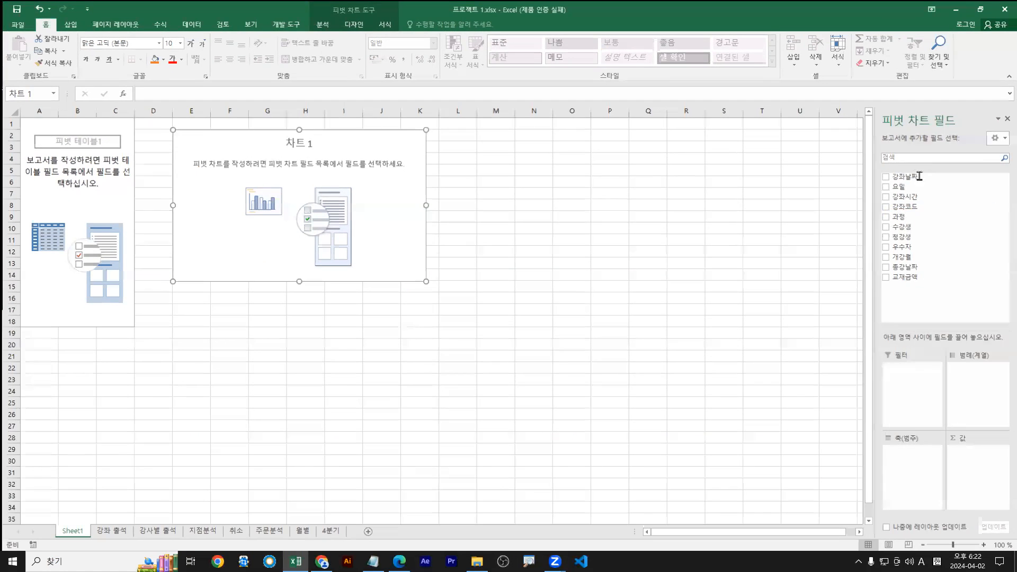
left_click_drag(900, 216, 916, 471)
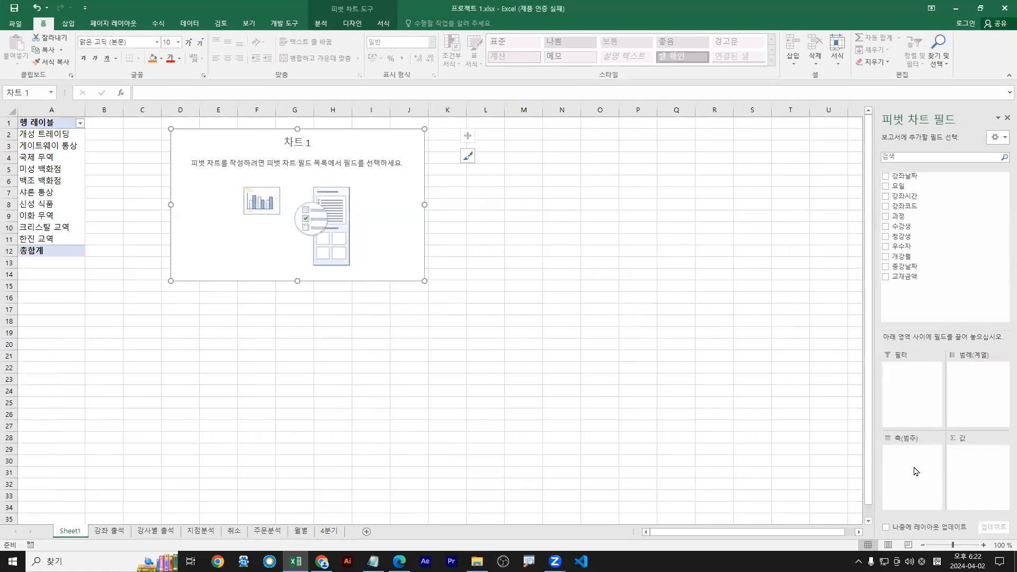
key("ctrl+2")
mouse_move(416, 260)
left_mouse_down()
mouse_move(213, 262)
mouse_move(242, 266)
left_mouse_up()
key("r")
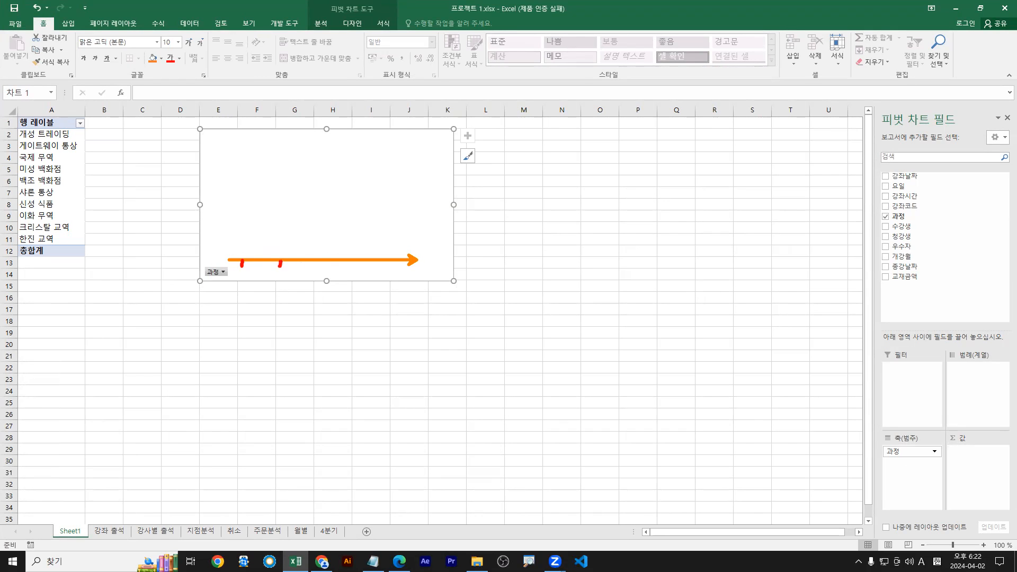
left_click_drag(322, 259, 322, 265)
key("Escape")
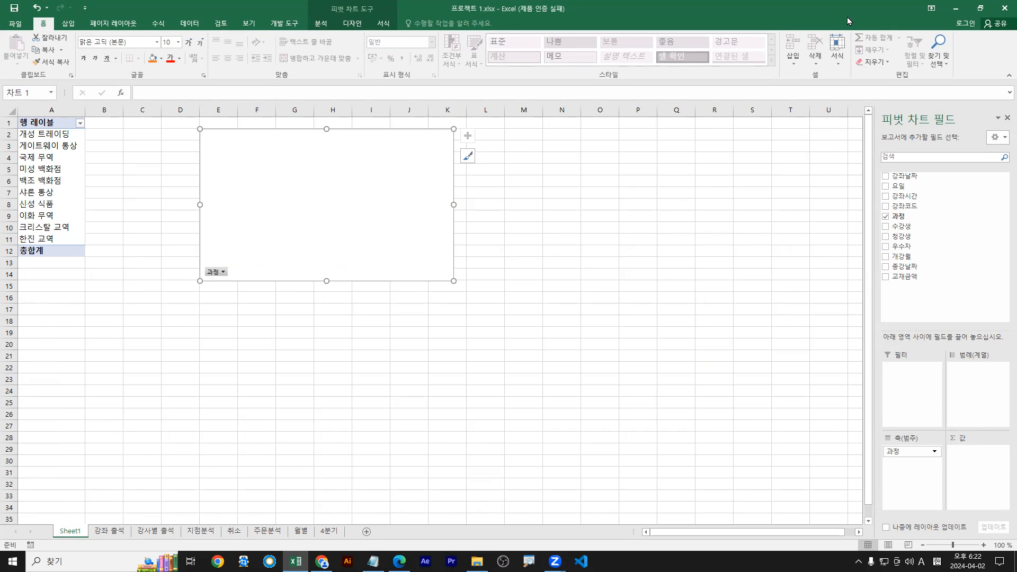
double_click(847, 17)
Mark '최대 수강생 수' and the 수강생 field, sketching its path into the 값 area
left_click_drag(462, 437, 579, 435)
left_click_drag(883, 221, 913, 236)
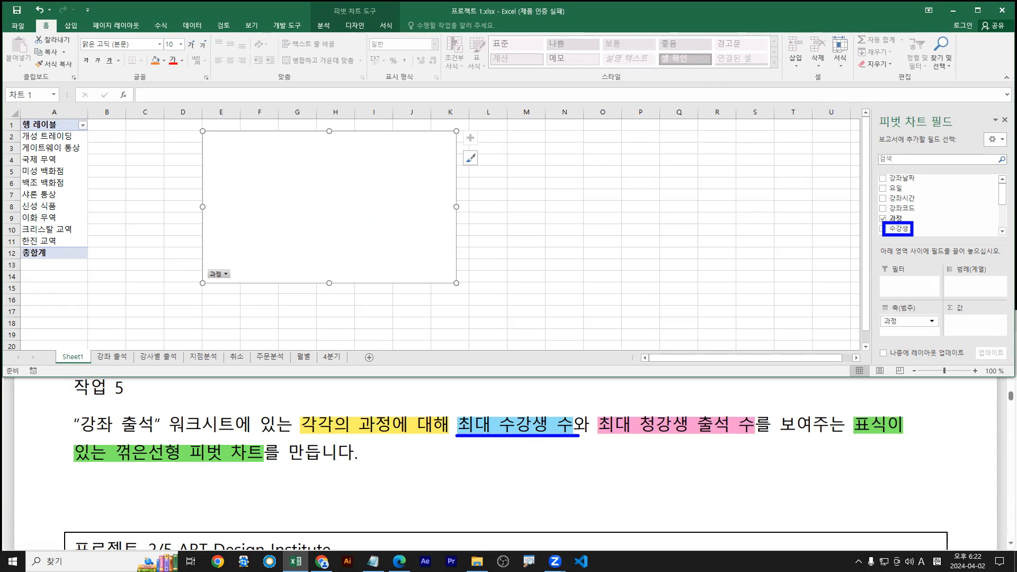
key("Escape")
double_click(817, 12)
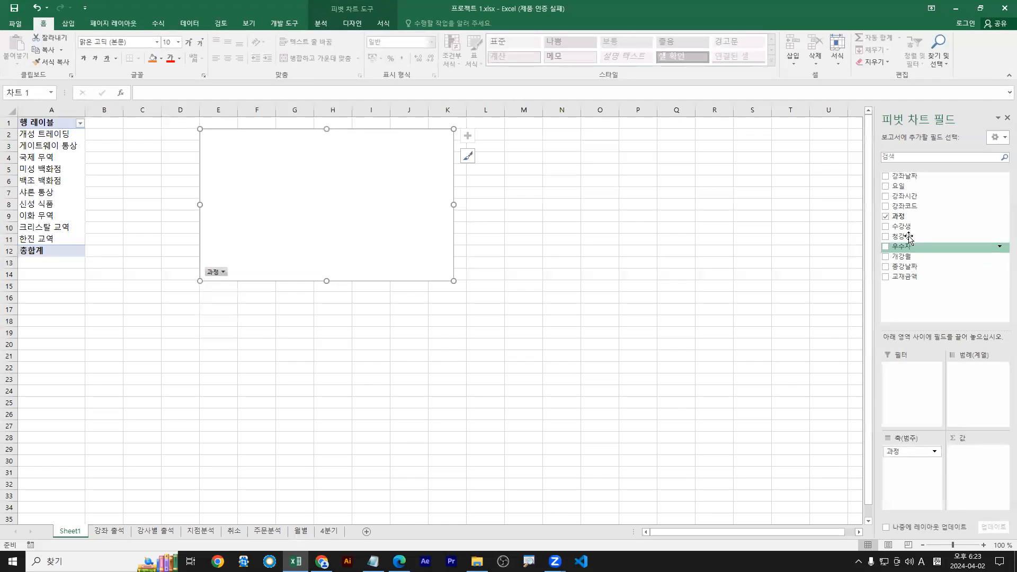
mouse_move(905, 226)
left_mouse_down()
mouse_move(948, 421)
mouse_move(976, 460)
mouse_move(981, 443)
left_mouse_up()
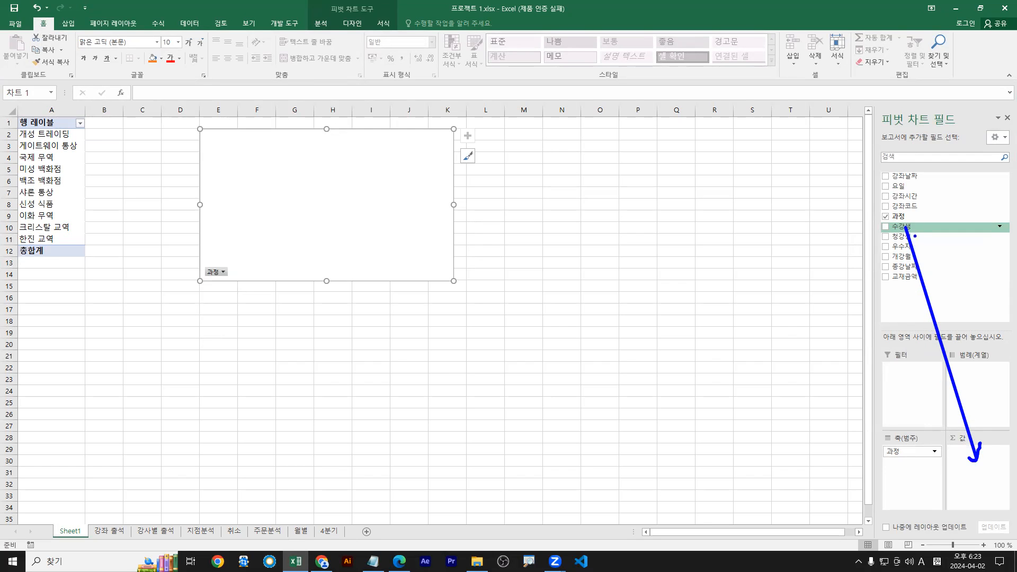
key("Escape")
Add 수강생 to the 값 area as 합계 : 수강생 and open its value options
left_click_drag(900, 226, 981, 463)
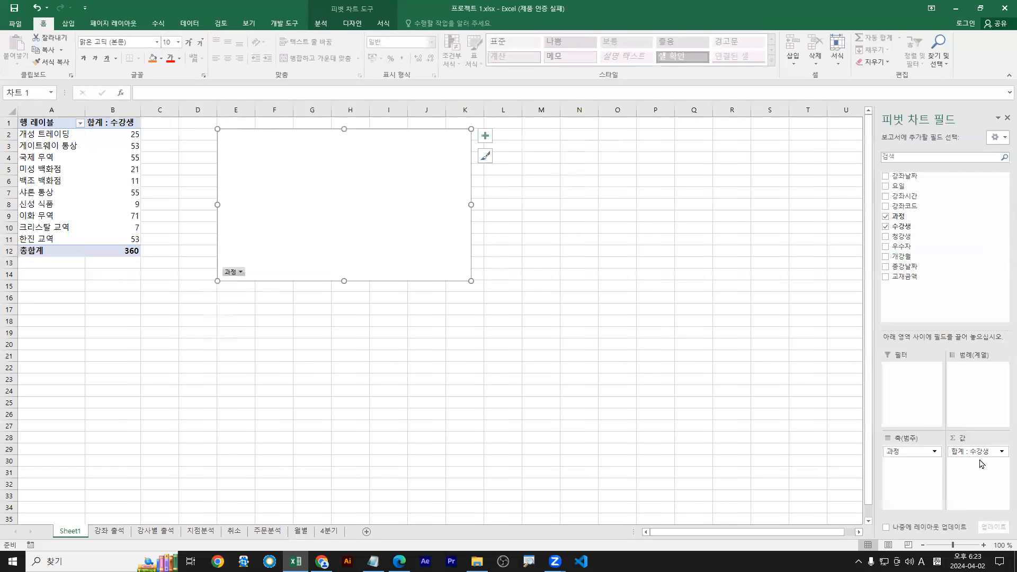
left_click(1002, 451)
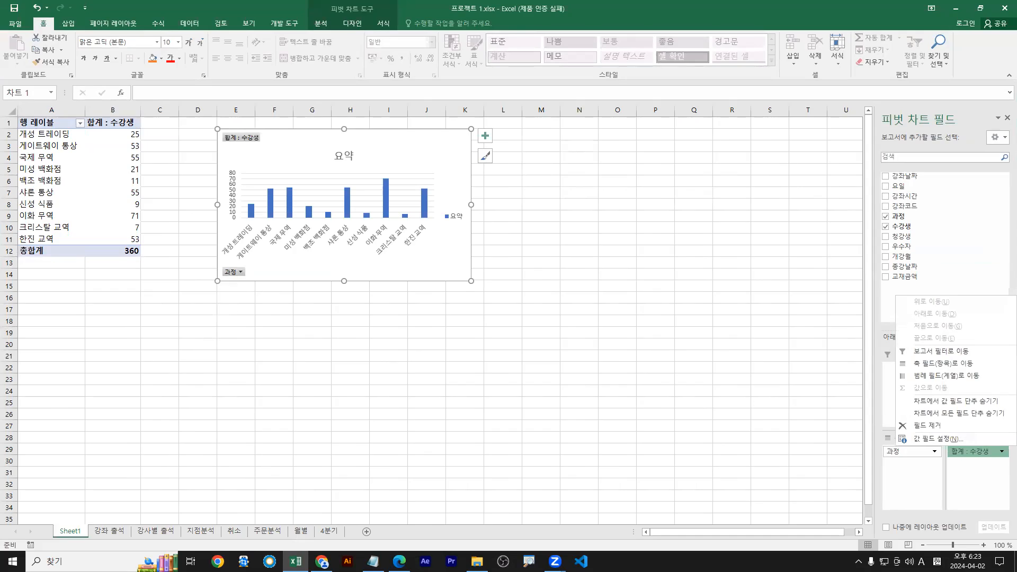
key("ctrl+1")
left_click(986, 452)
left_click_drag(987, 457, 995, 441)
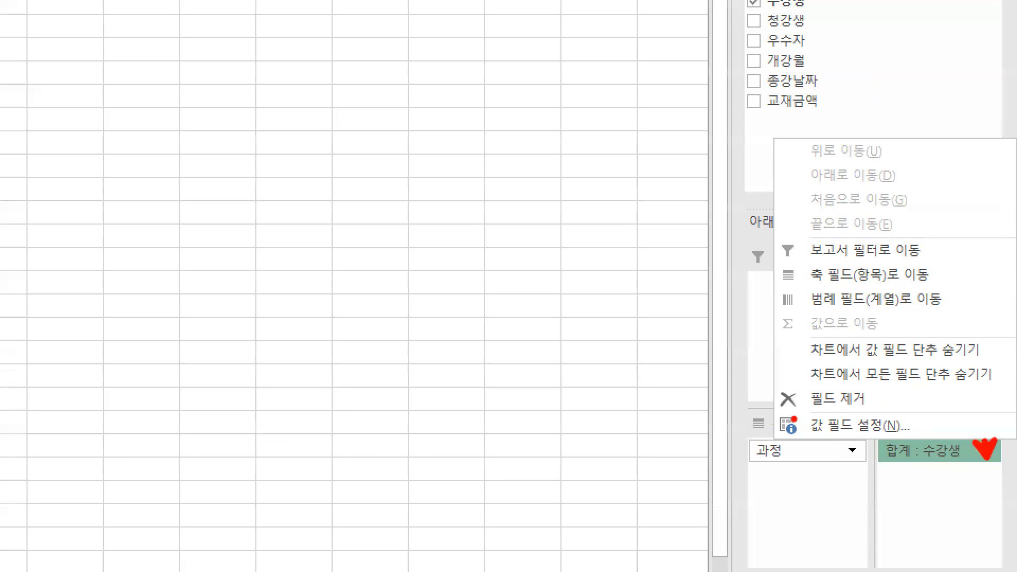
Summarize 수강생 by 최대값 through 값 필드 설정
left_click_drag(776, 408, 913, 439)
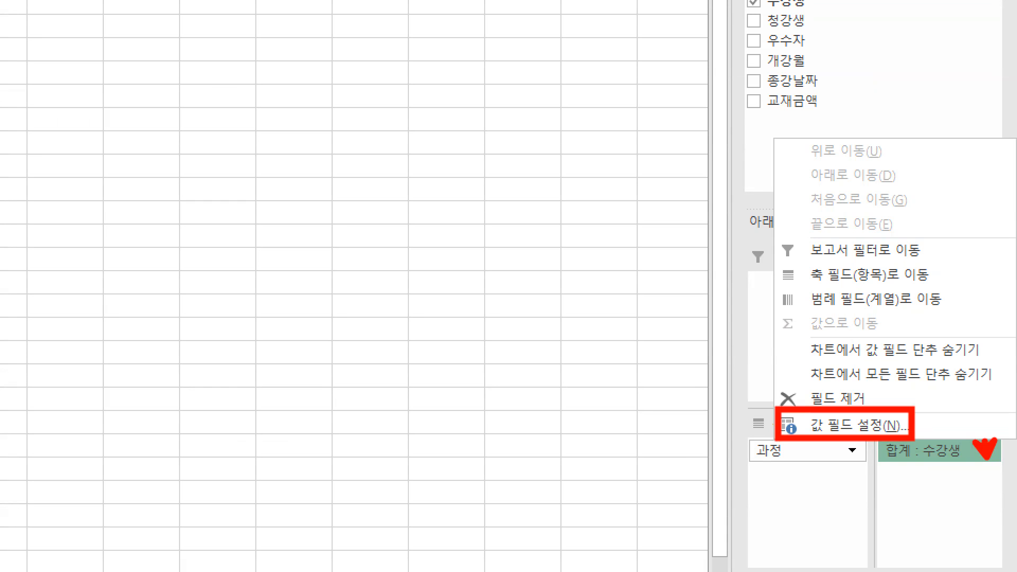
key("Escape")
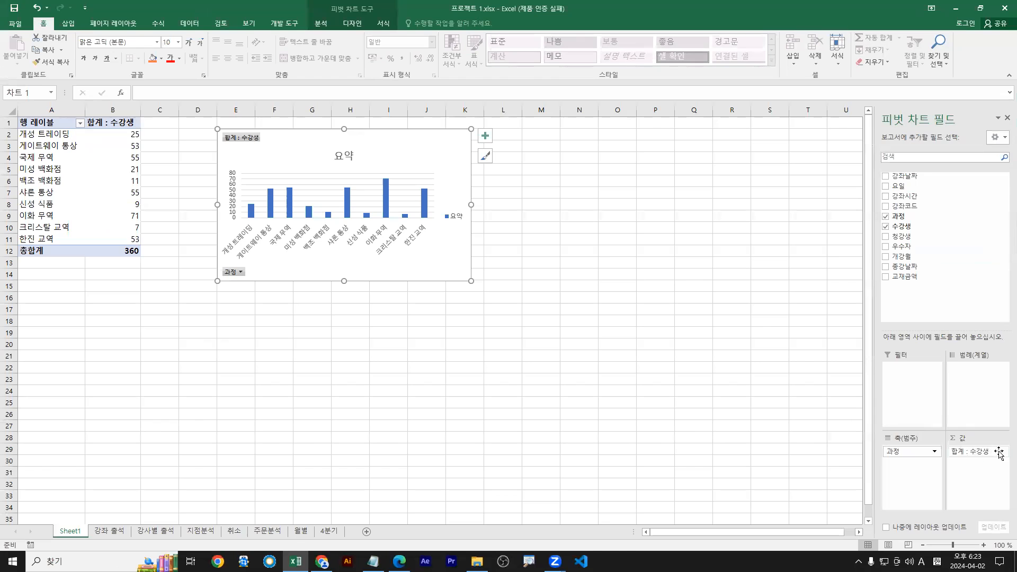
left_click(952, 440)
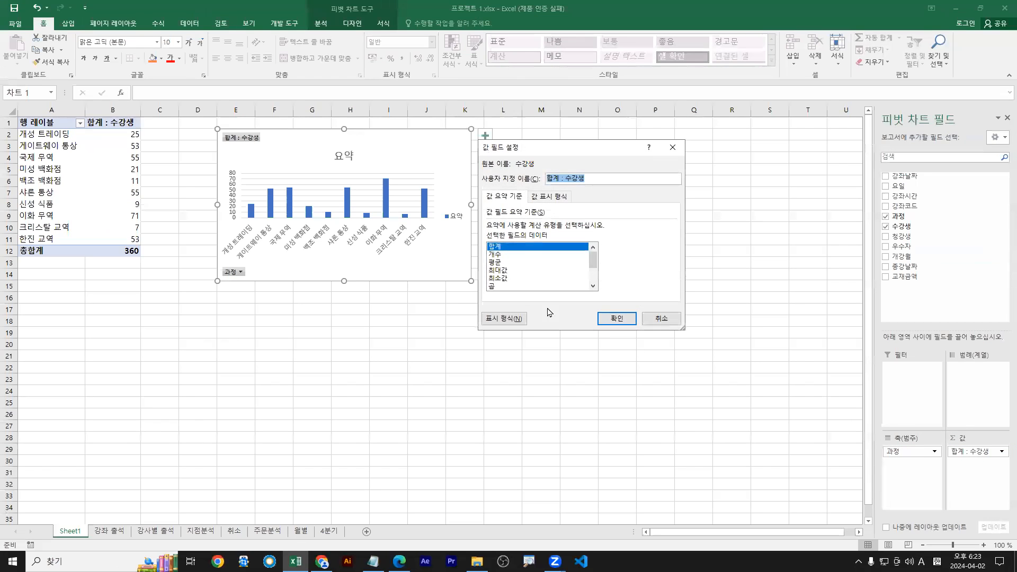
left_click(495, 271)
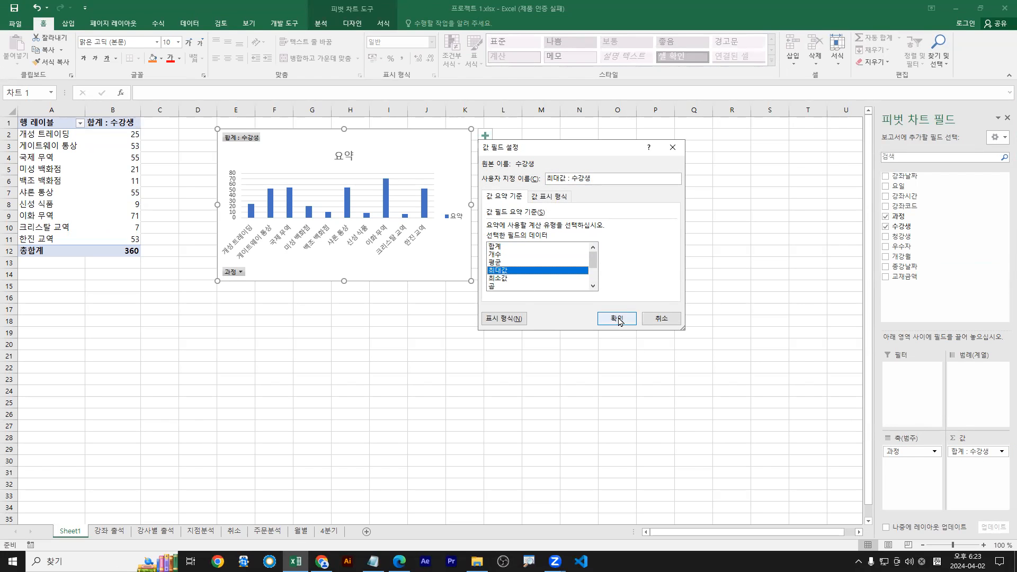
left_click(616, 318)
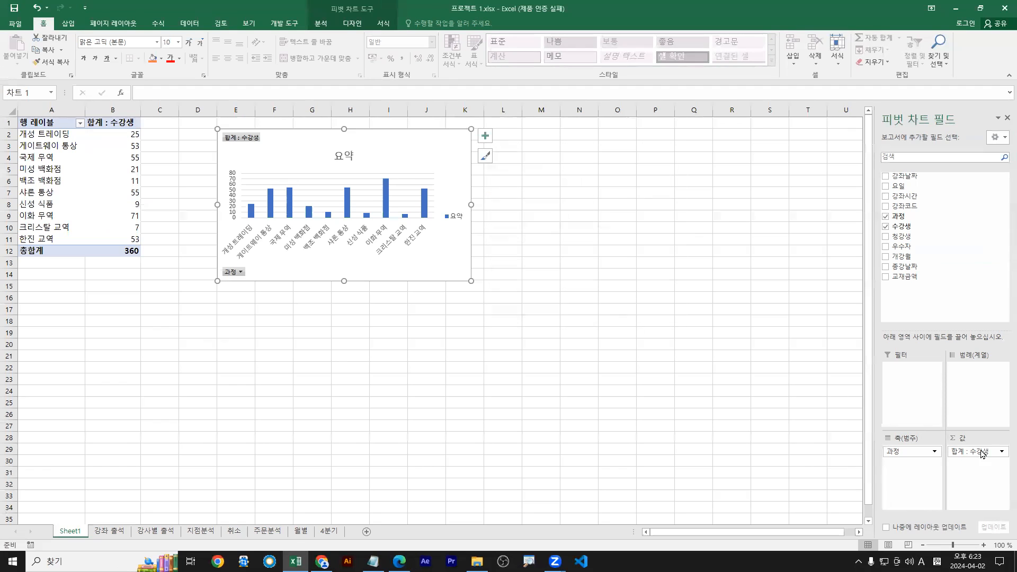
Reapply 최대값 to 수강생 so it reads 최대값 : 수강생 with an overall 27
left_click(1001, 451)
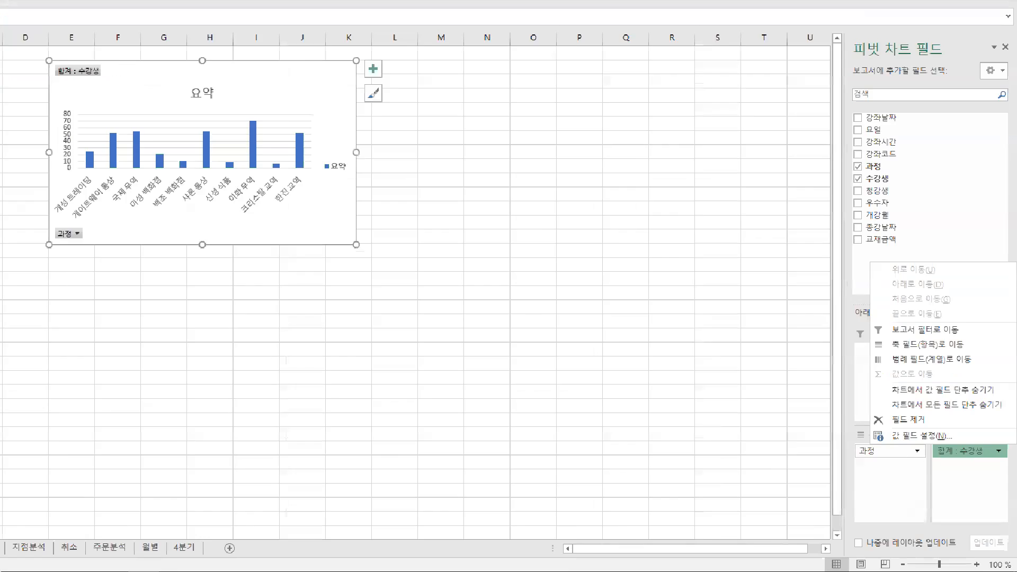
left_click(1001, 454)
left_click_drag(994, 447, 1006, 448)
left_click_drag(773, 411, 903, 440)
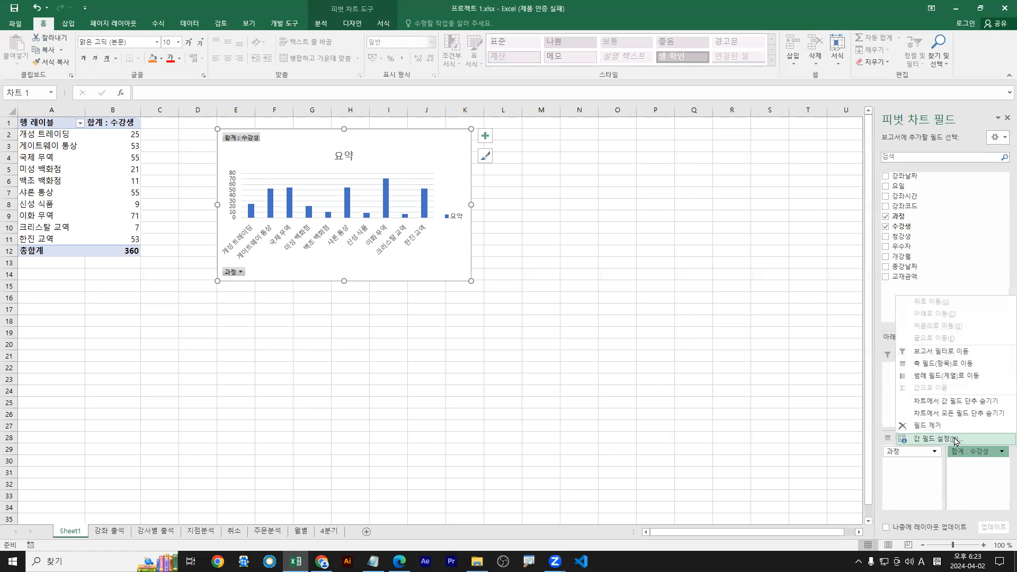
left_click(955, 440)
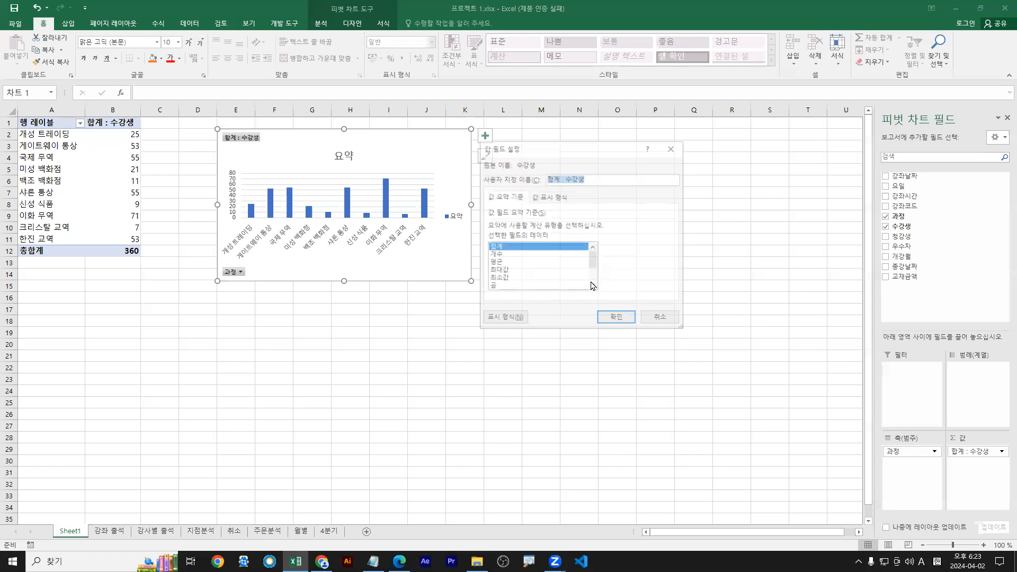
left_click(499, 271)
left_click(625, 323)
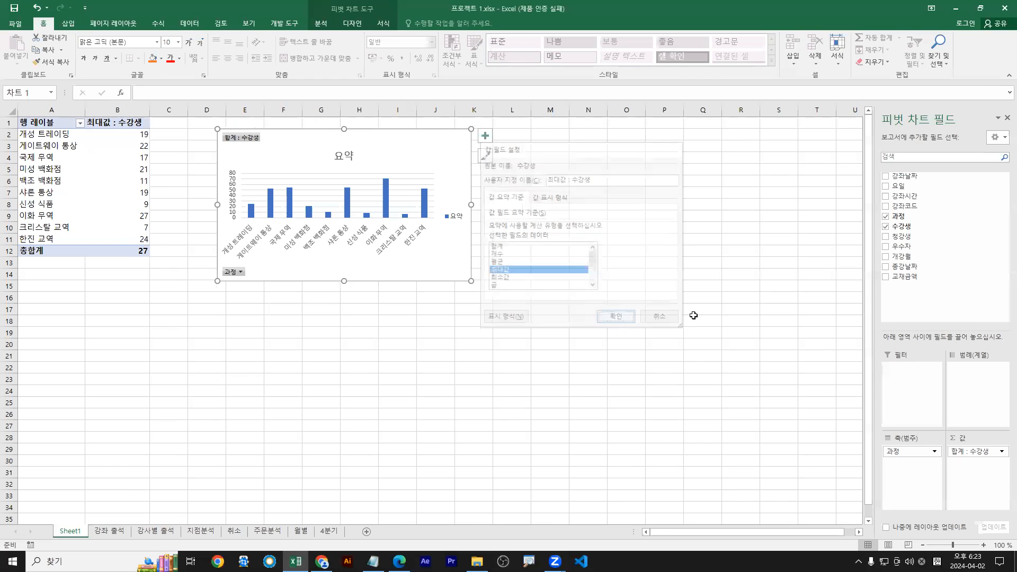
Add 청강생 to the 값 area and mark '최대 청강생 출석 수' in the task text
left_click_drag(907, 240, 979, 474)
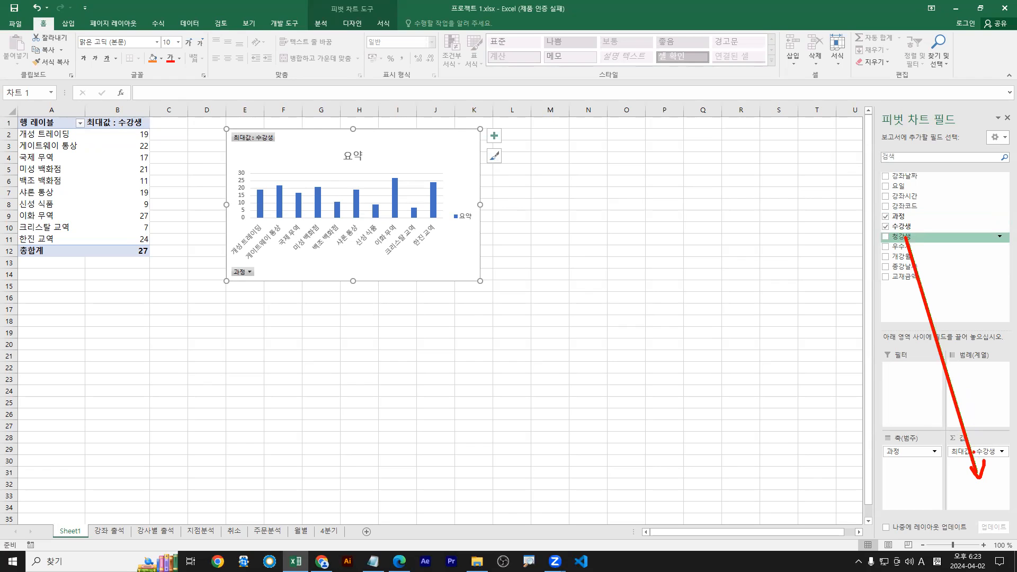
left_click_drag(906, 236, 975, 463)
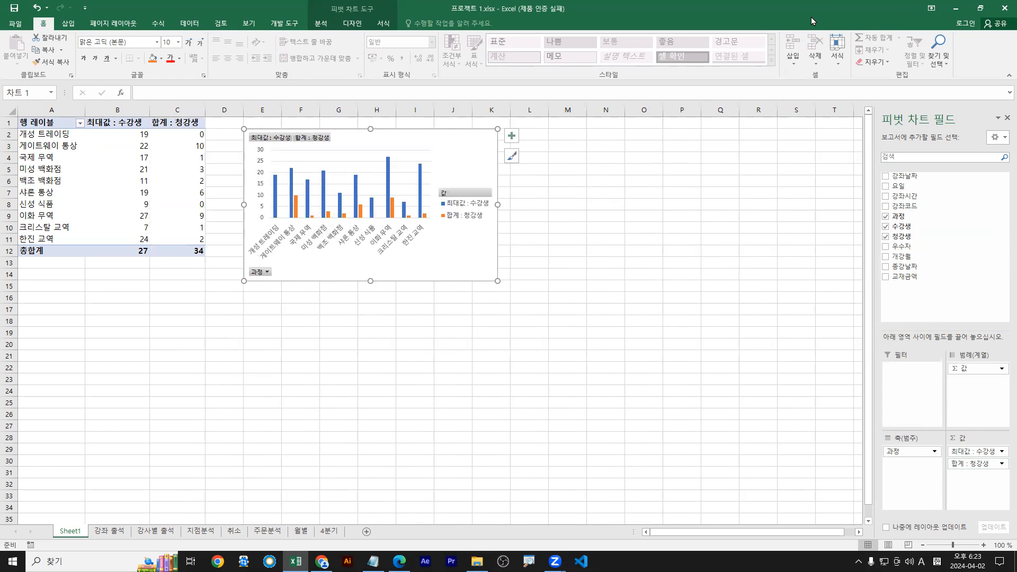
double_click(811, 17)
left_click_drag(611, 436, 766, 436)
double_click(780, 14)
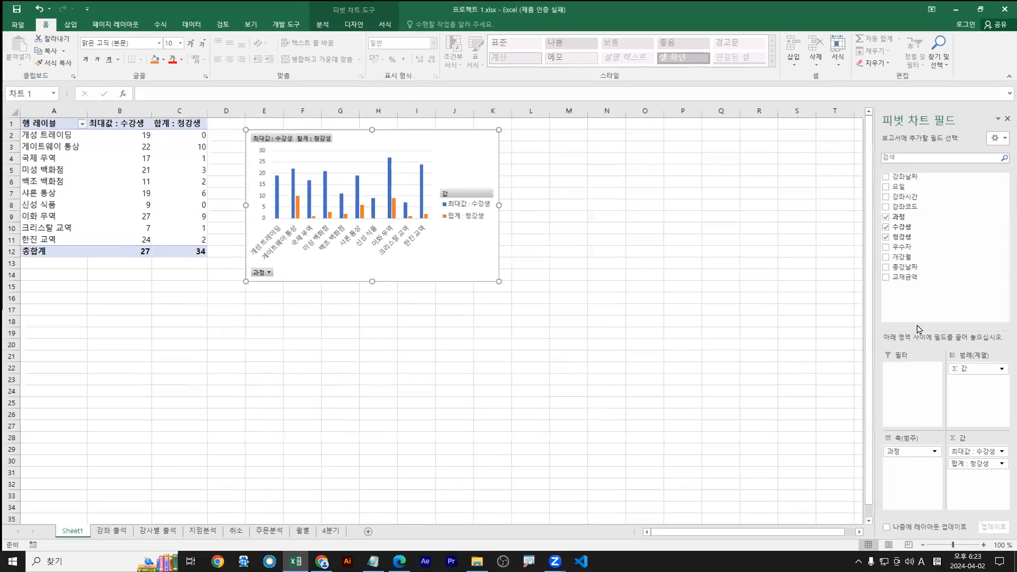
Change 청강생's summary to 최대값 so it reads 최대값 : 청강생
left_click(1001, 465)
left_click_drag(1000, 454, 1000, 468)
left_click_drag(776, 425, 909, 448)
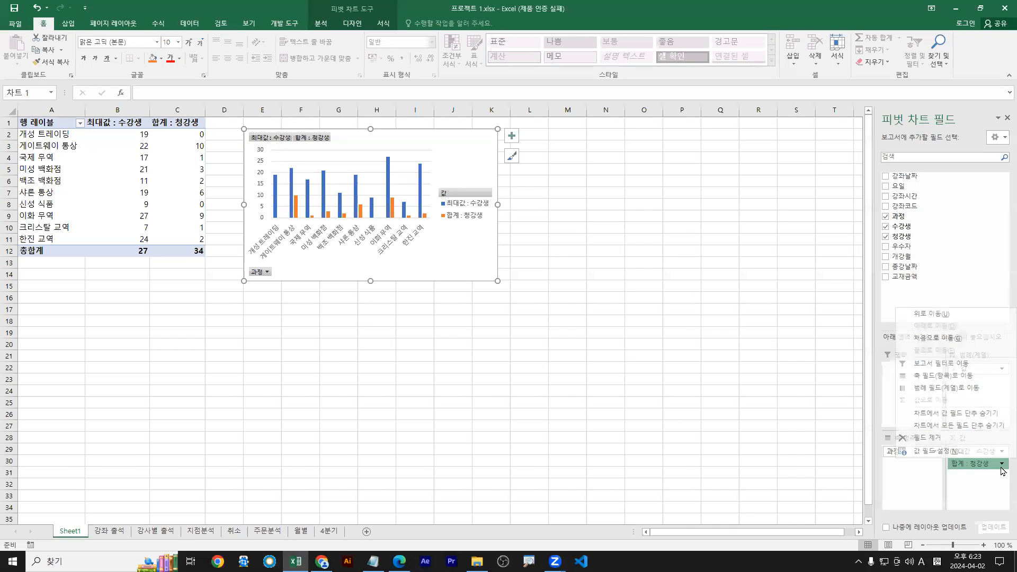
left_click(932, 451)
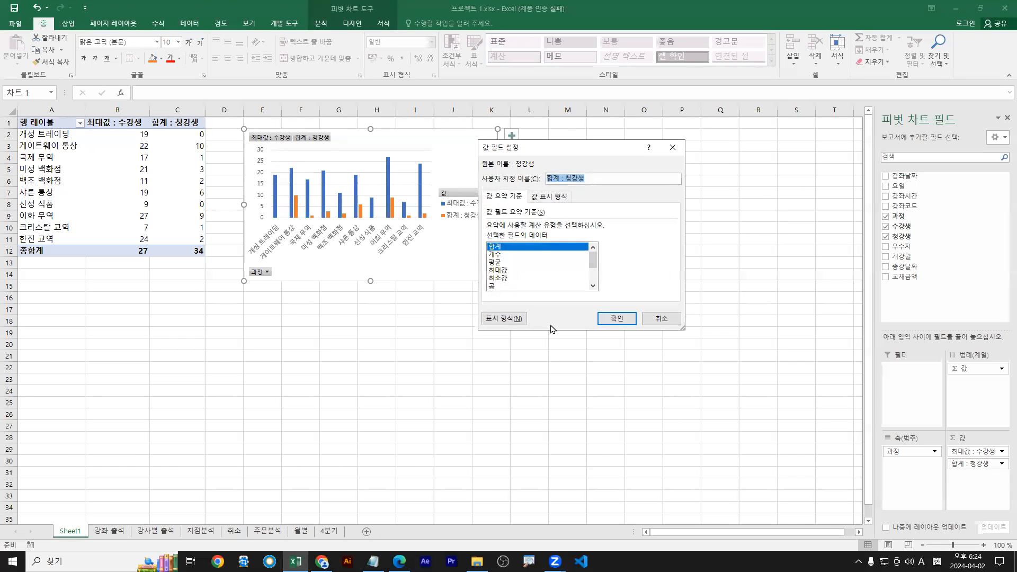
left_click(496, 270)
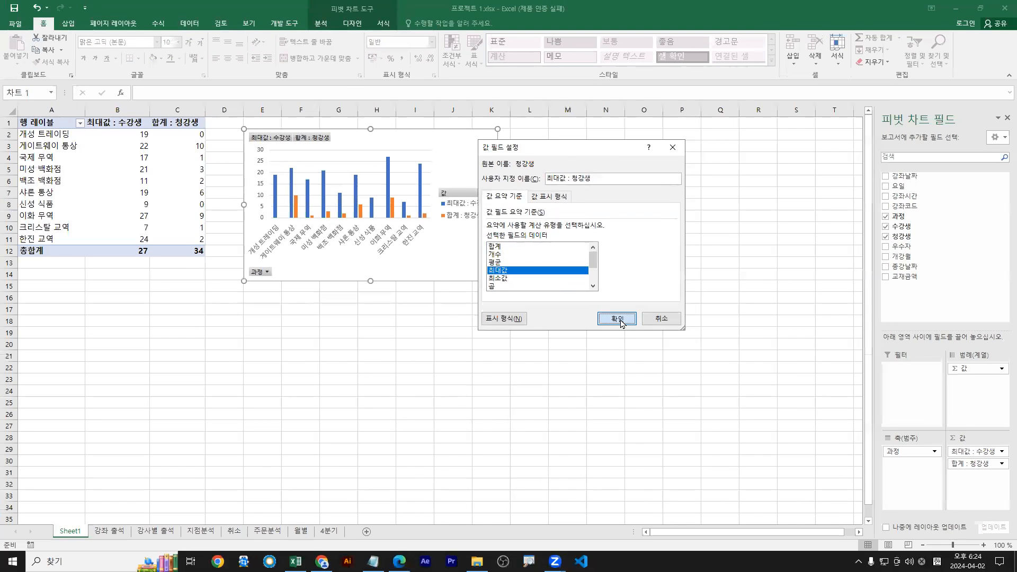
left_click(756, 484)
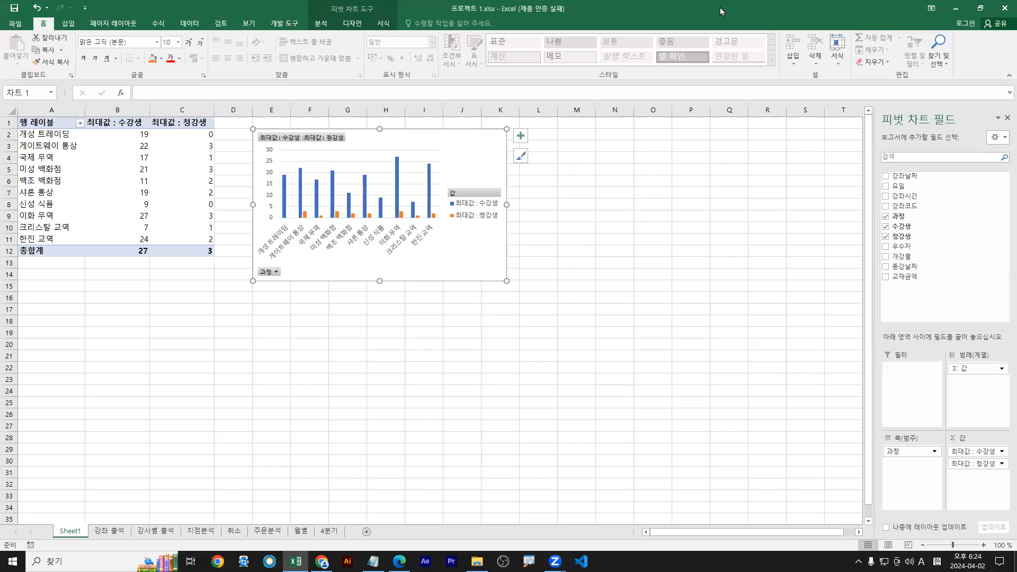
double_click(720, 8)
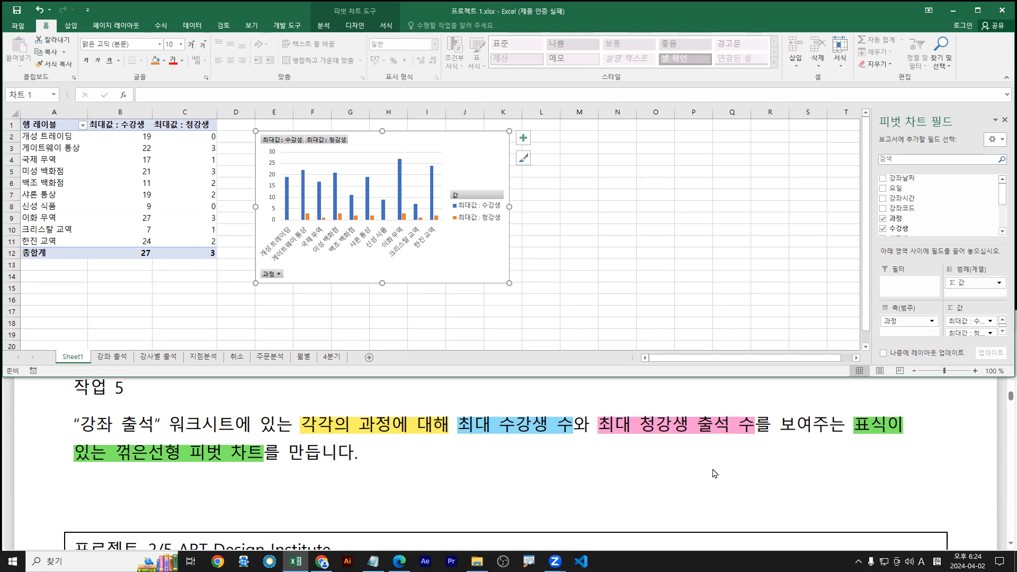
Mark the '표식이 있는 꺾은선형 피벗 차트' requirement and show the PivotChart Design tools
mouse_move(892, 433)
left_mouse_down()
mouse_move(899, 448)
mouse_move(915, 433)
left_mouse_up()
left_click_drag(64, 466, 274, 465)
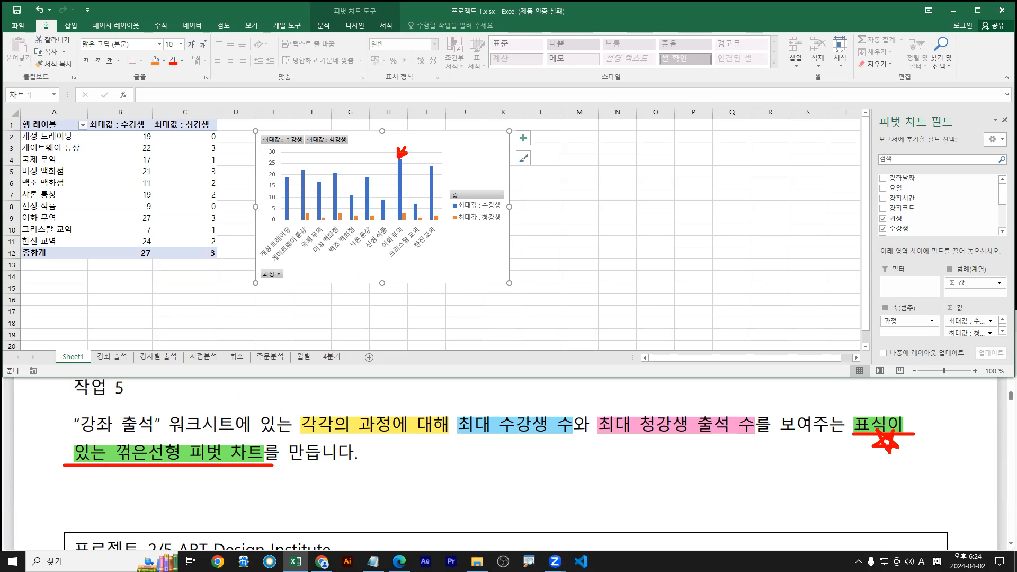
key("Escape")
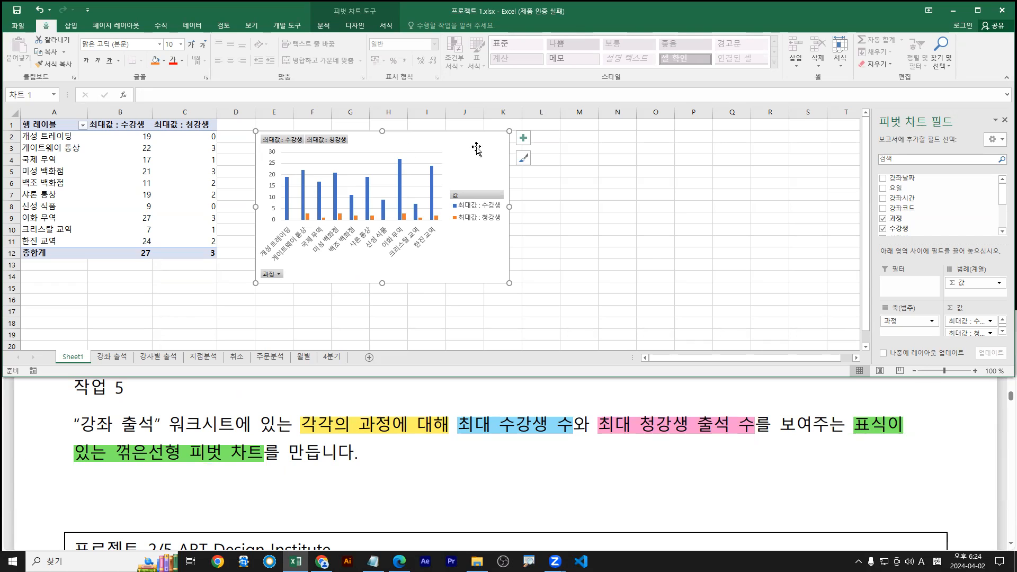
left_click(356, 26)
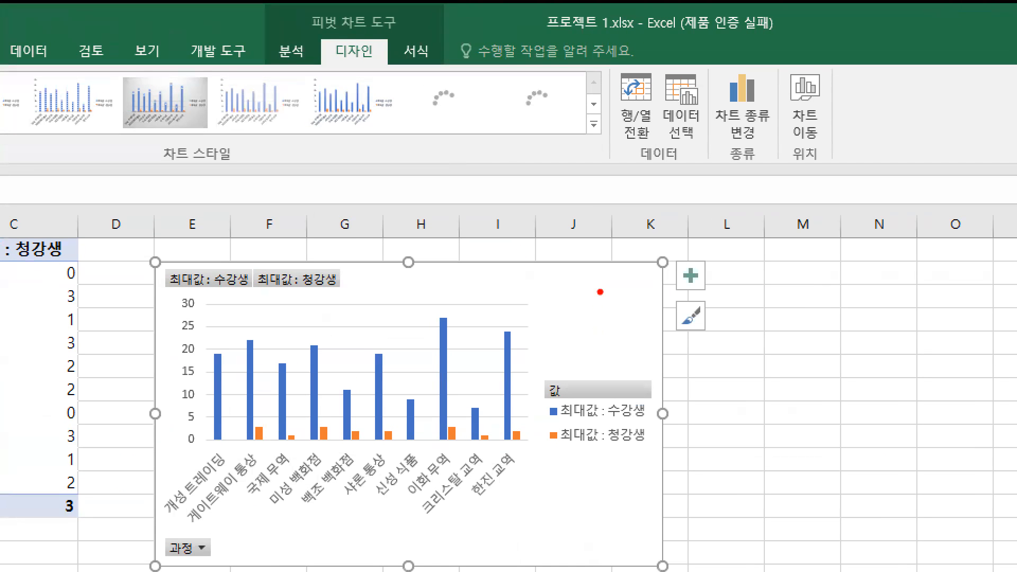
left_click_drag(477, 145, 488, 130)
left_click_drag(320, 35, 390, 68)
mouse_move(707, 60)
left_mouse_down()
mouse_move(775, 152)
mouse_move(775, 172)
left_mouse_up()
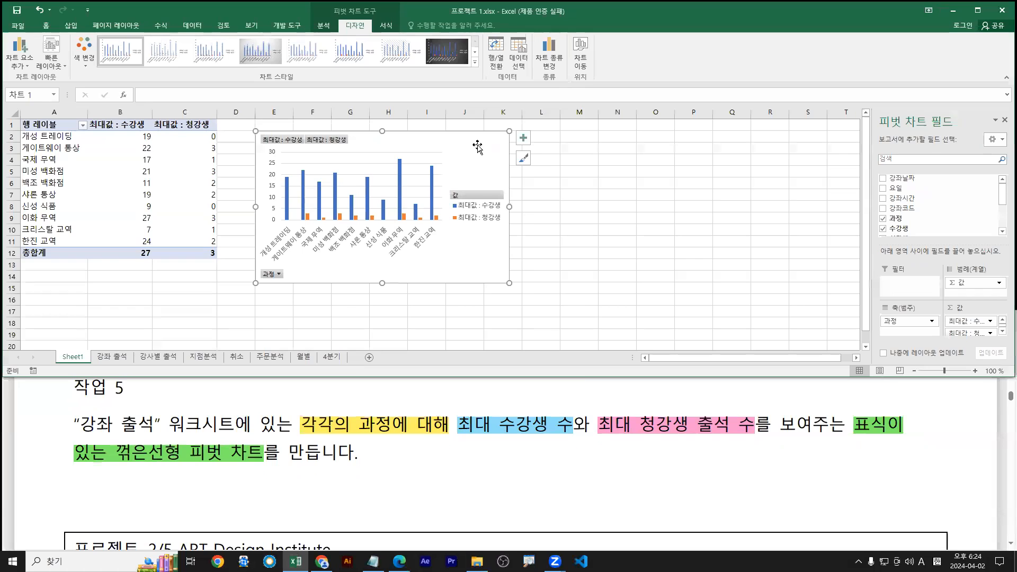
Change the pivot chart type to 표식이 있는 꺾은선형 (Line with Markers)
right_click(603, 296)
left_click_drag(452, 128, 477, 143)
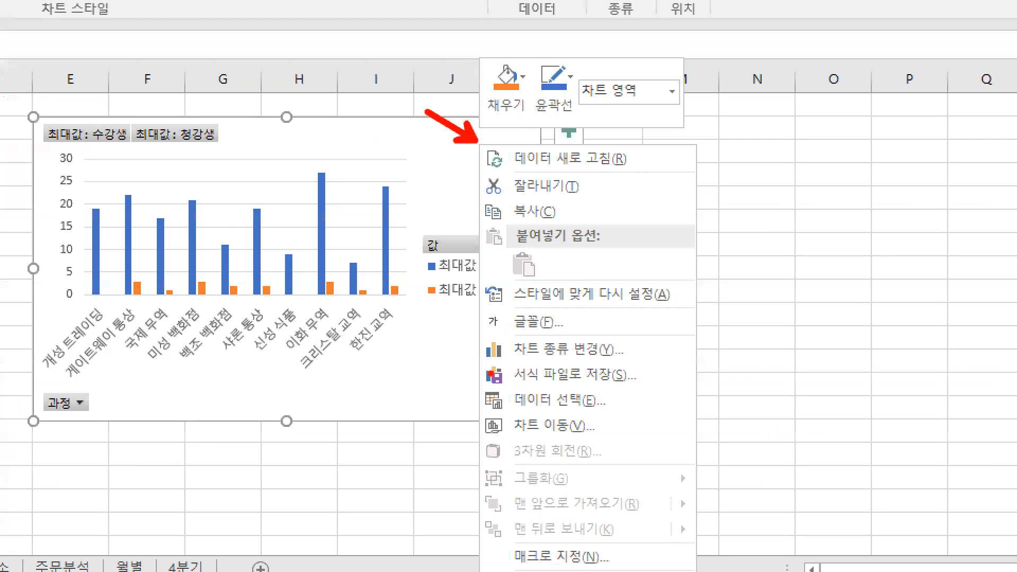
left_click_drag(476, 239, 524, 247)
mouse_move(570, 350)
left_mouse_down()
mouse_move(640, 364)
mouse_move(623, 360)
left_mouse_up()
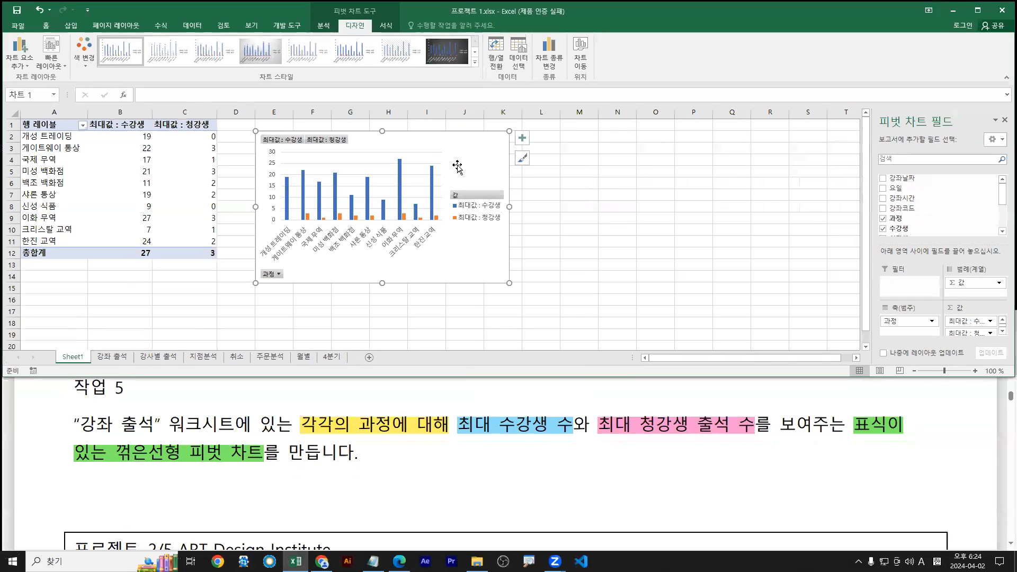
right_click(468, 156)
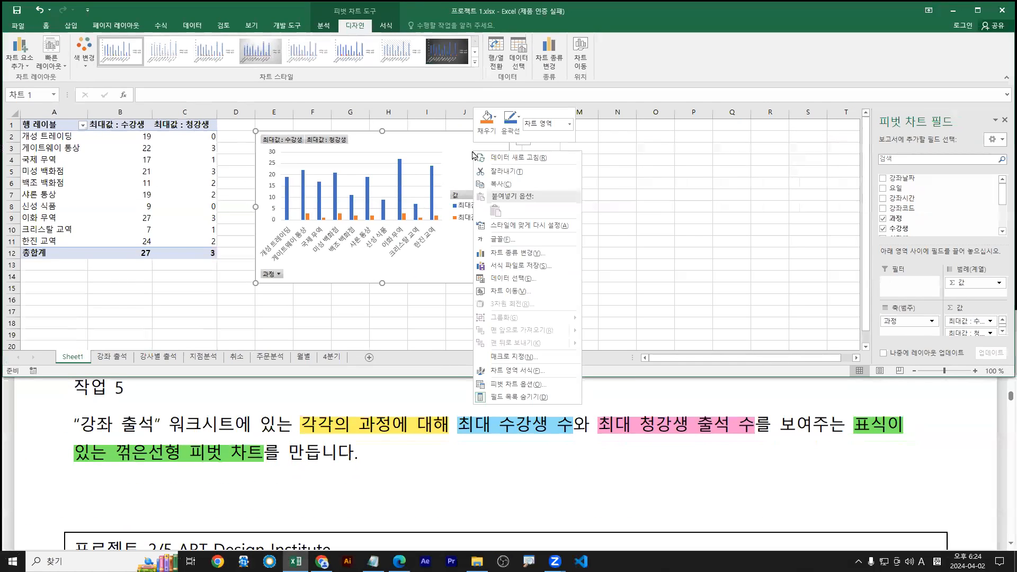
left_click(522, 255)
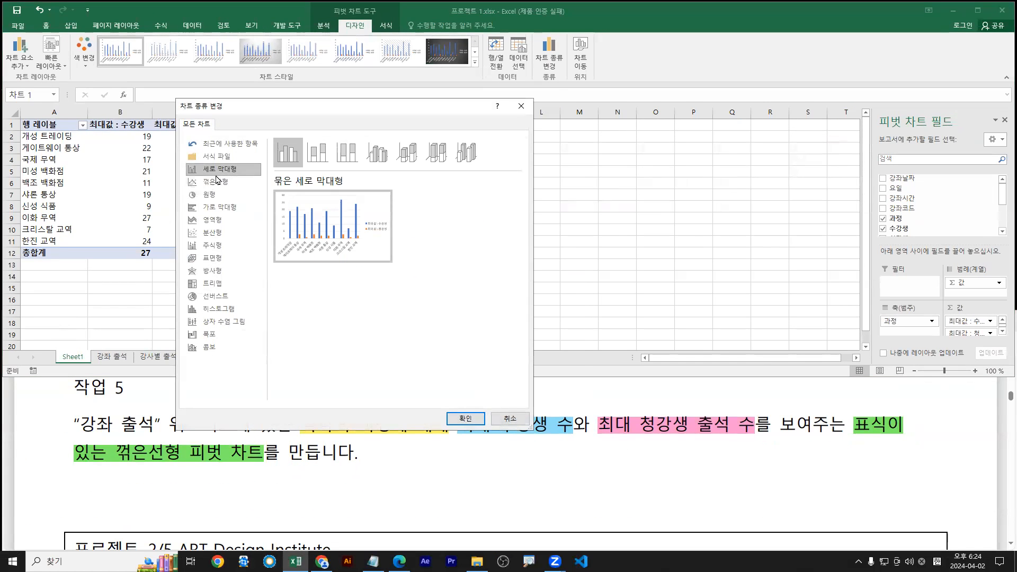
left_click(218, 180)
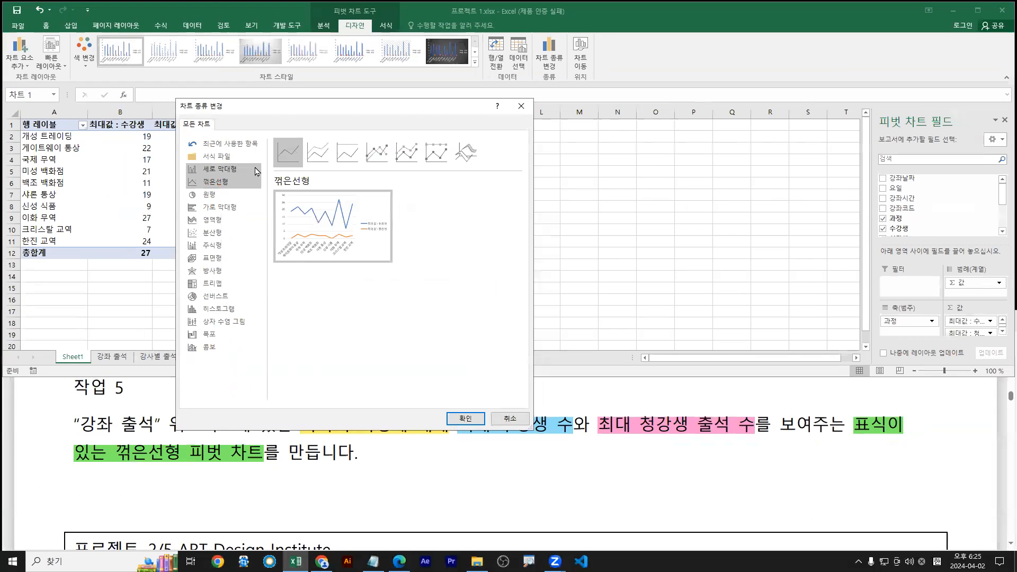
left_click(376, 152)
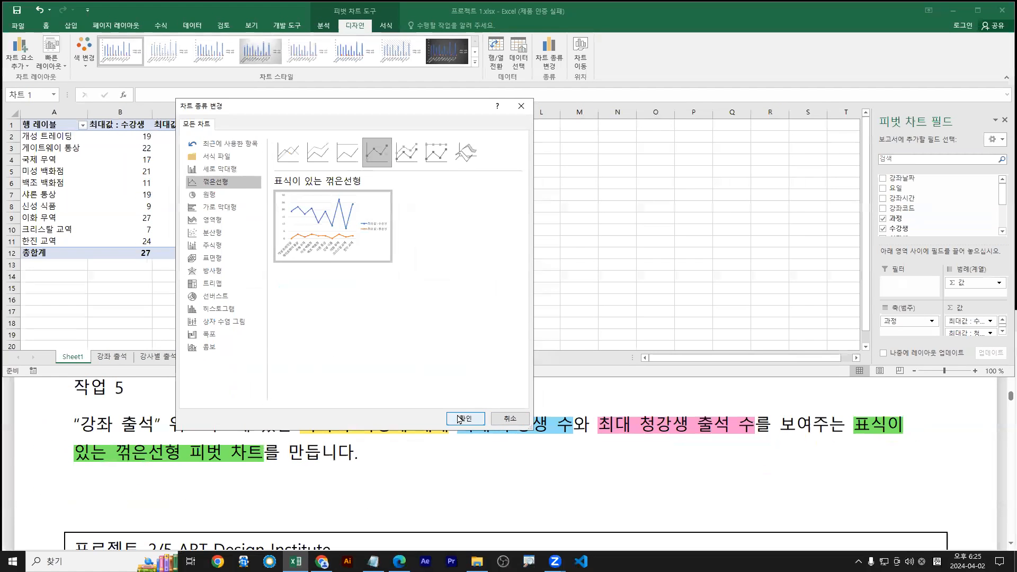
left_click(466, 419)
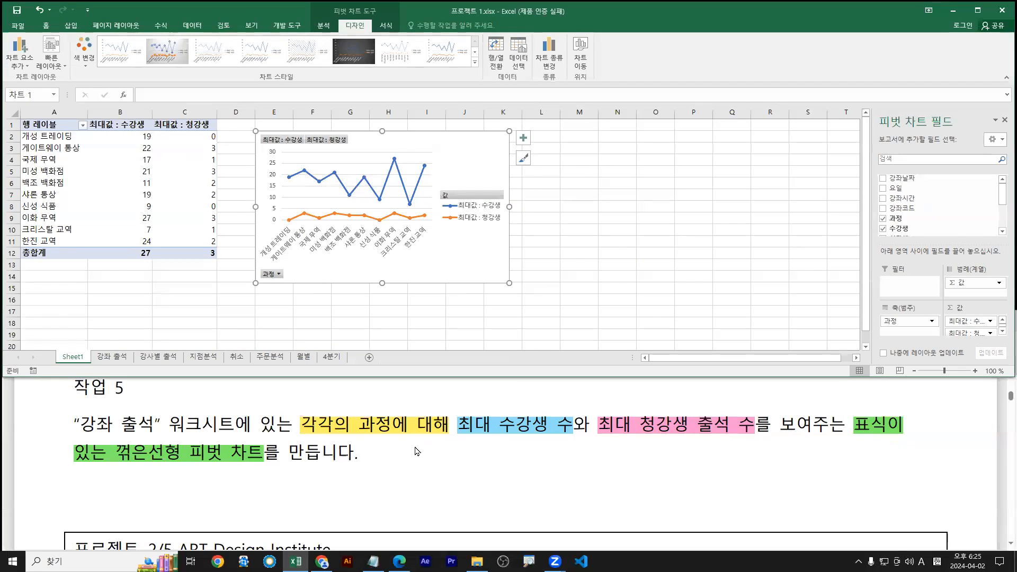
Review the task instructions in the PDF, then return to the Excel workbook
left_click(417, 451)
scroll(563, 461, "down", 2)
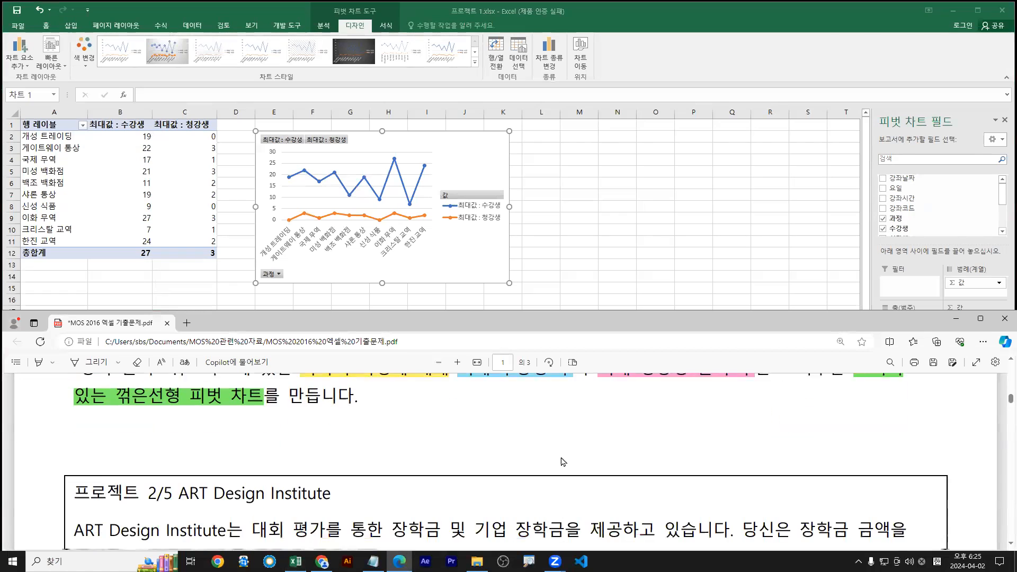
scroll(563, 461, "up", 3)
scroll(563, 461, "down", 2)
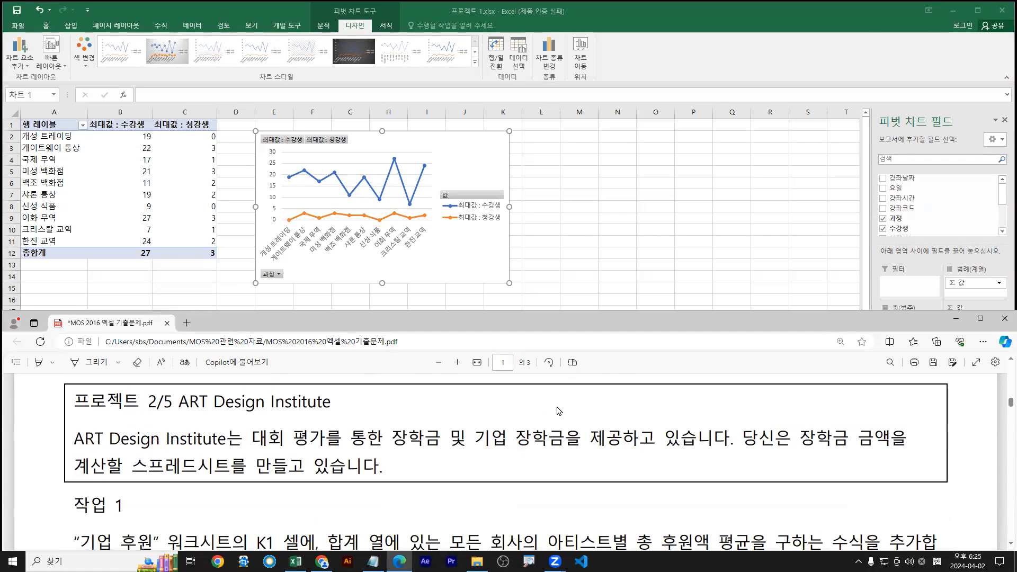
left_click(578, 204)
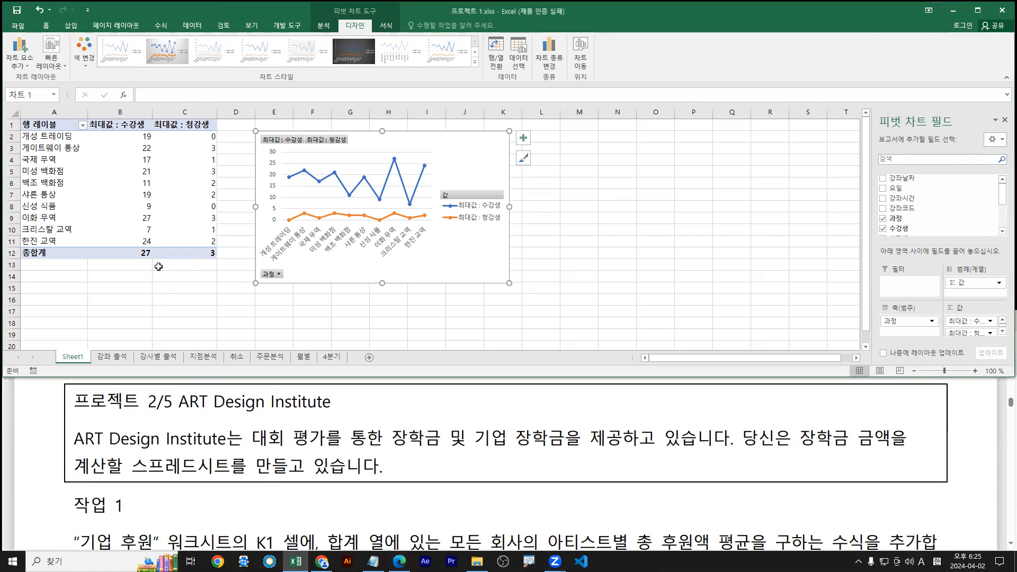
Close 프로젝트 1.xlsx without saving and browse for the next workbook to open
left_click(134, 171)
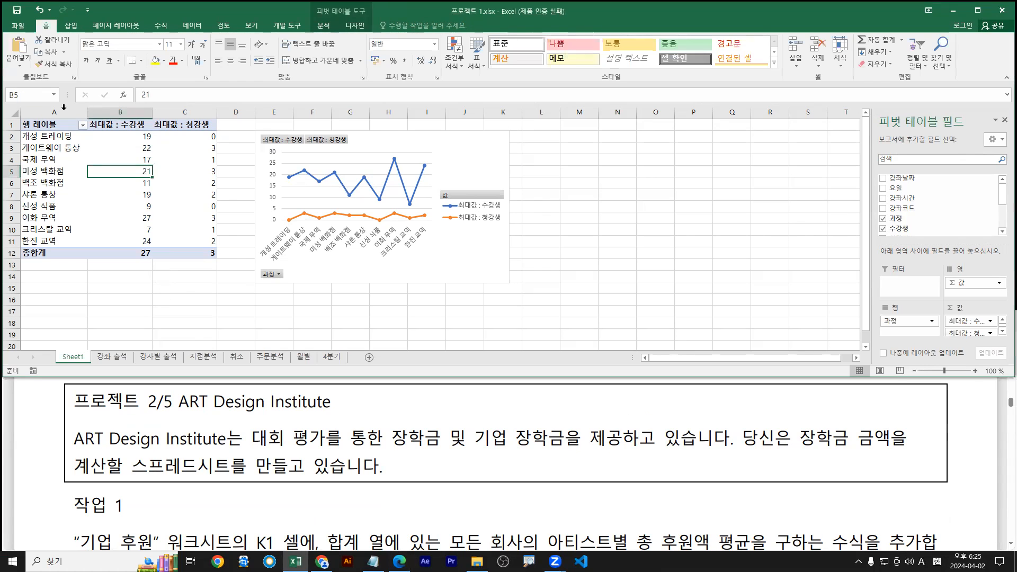
left_click(20, 27)
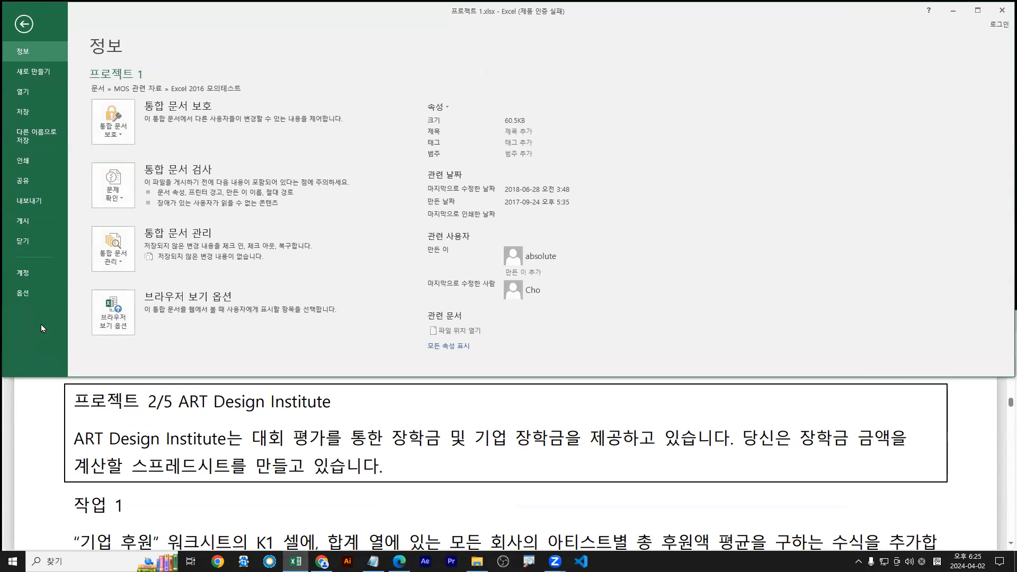
left_click(25, 242)
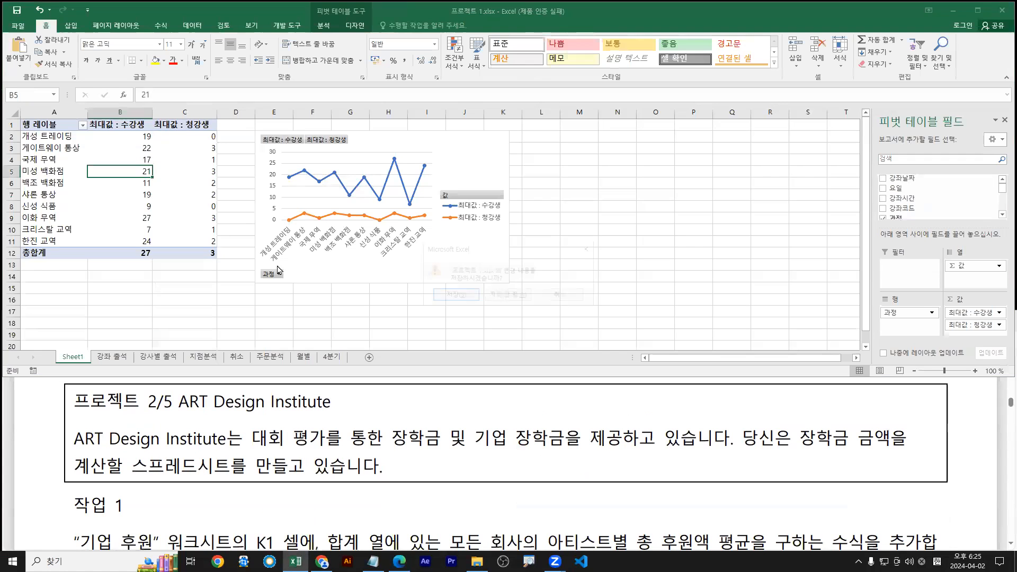
left_click(505, 295)
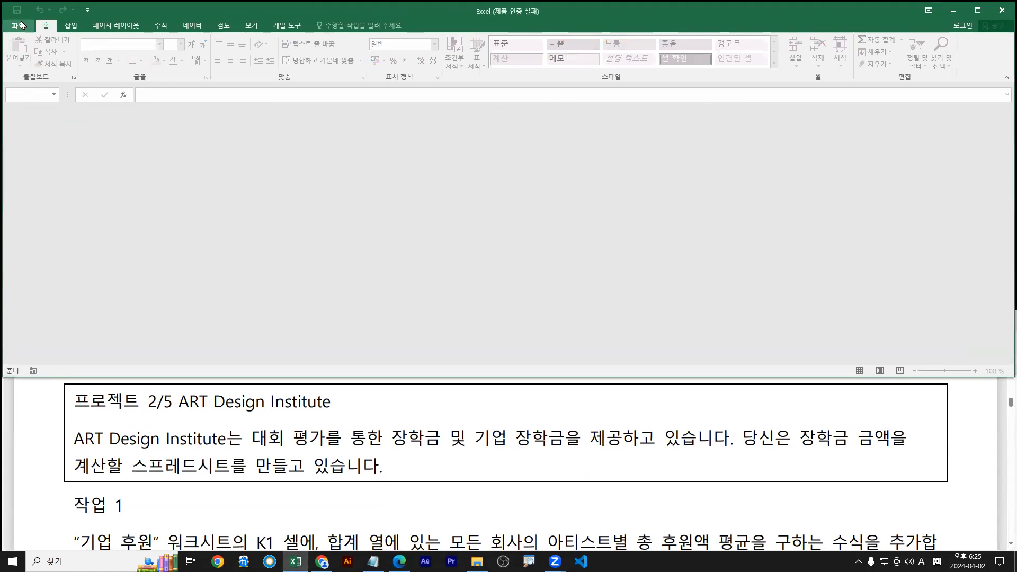
left_click(19, 25)
left_click(136, 212)
Open 프로젝트 2.xlsx and check the task instructions PDF
left_click(139, 102)
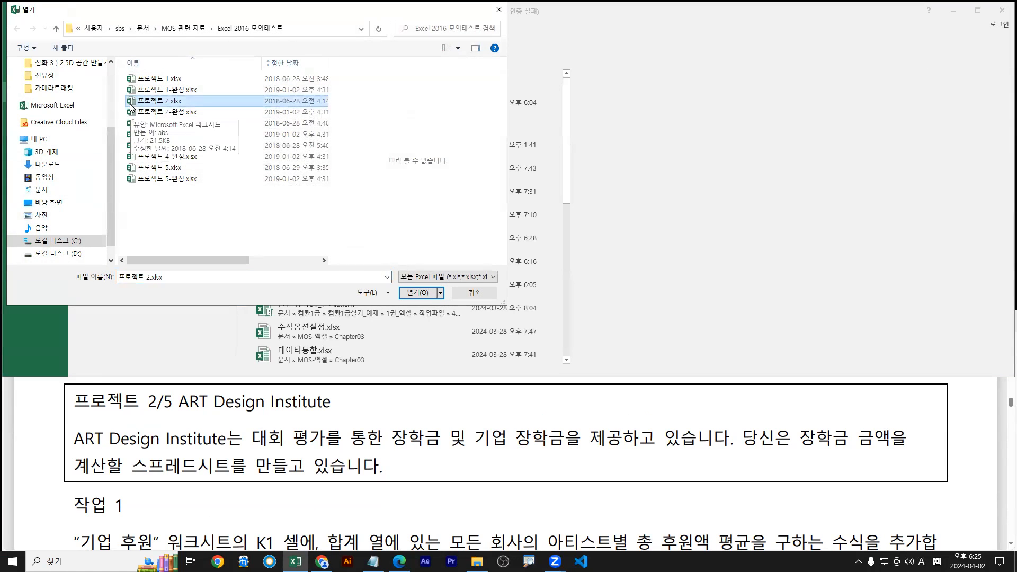
double_click(132, 102)
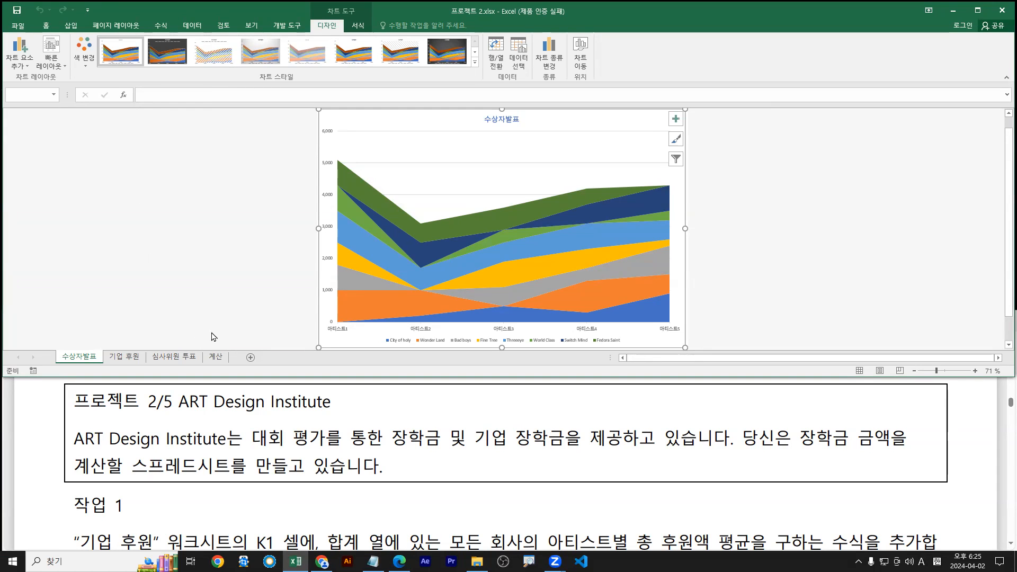
left_click(190, 503)
scroll(191, 455, "down", 3)
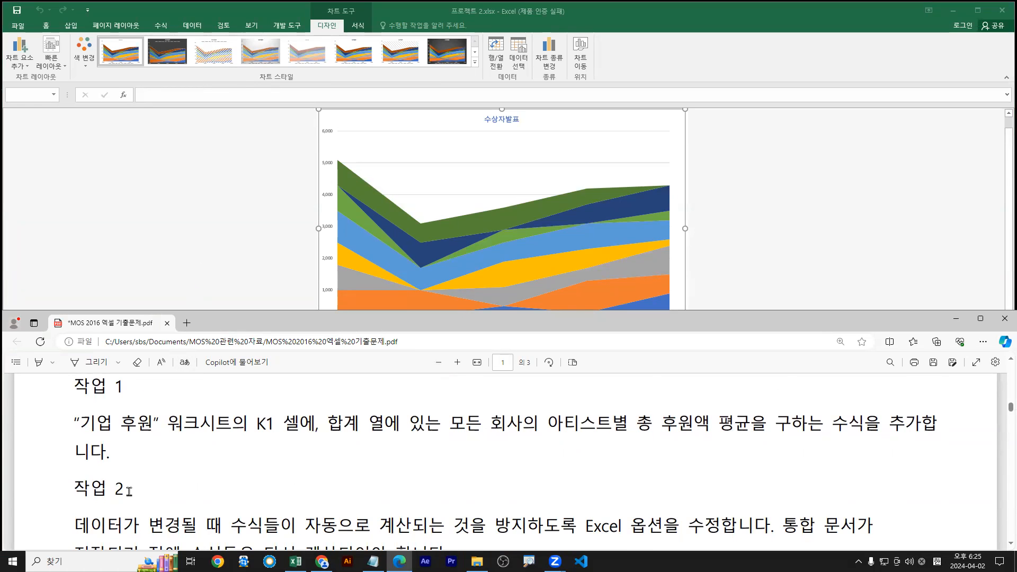
scroll(129, 488, "up", 1)
Select cell K1 on the 기업 후원 sheet for the average formula
key("alt+Tab")
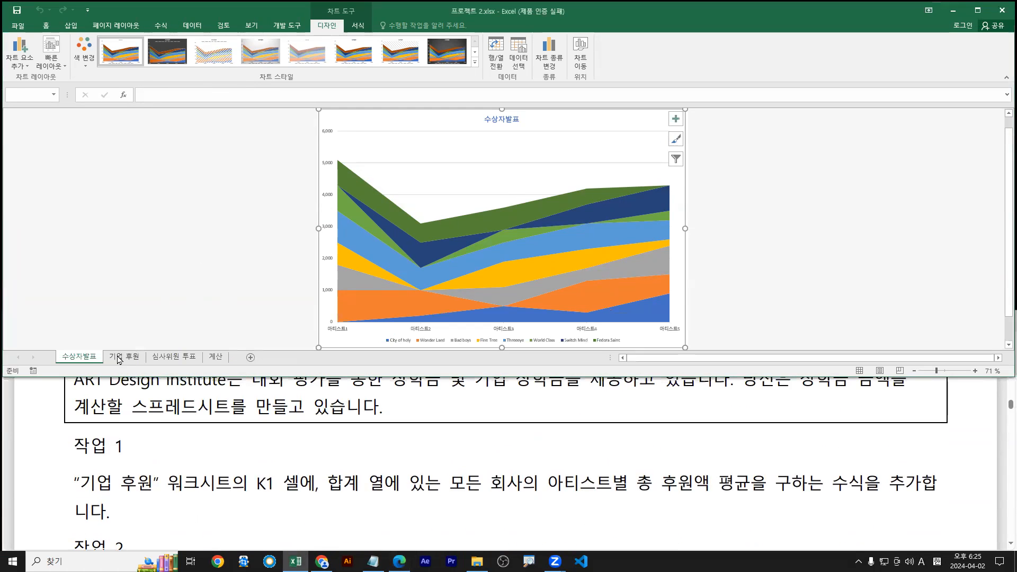
left_click(124, 356)
scroll(128, 402, "down", 1)
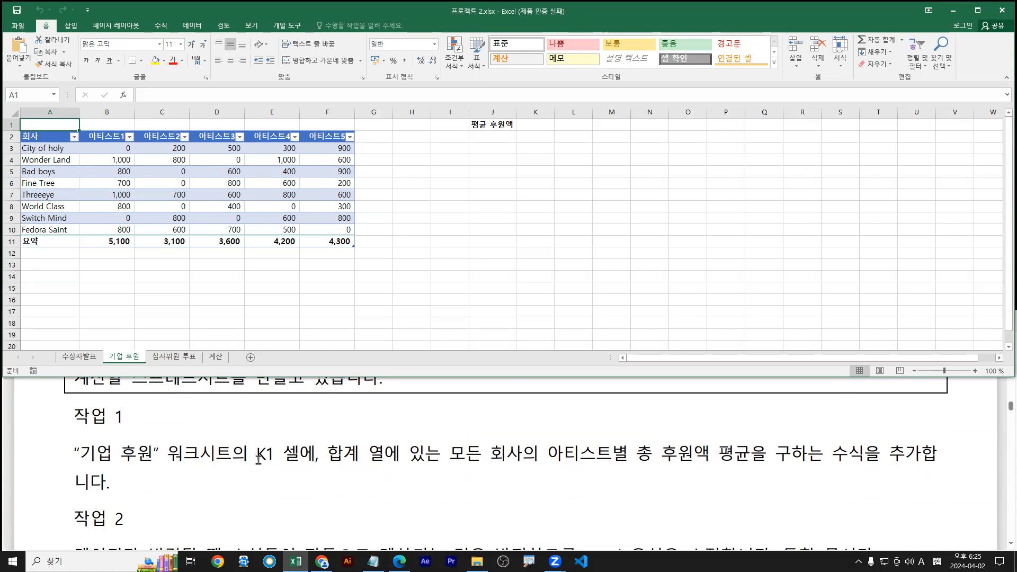
left_click(541, 128)
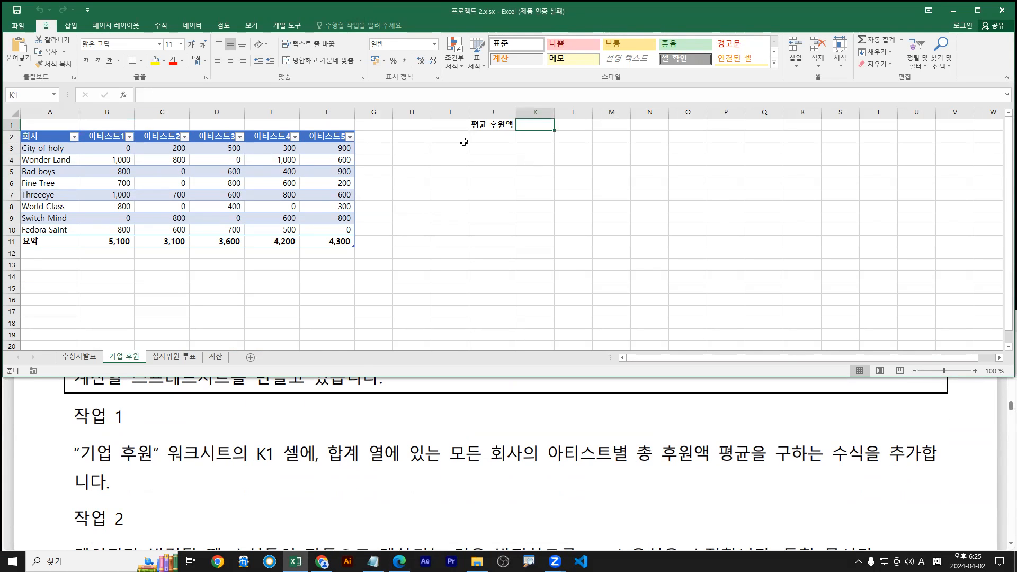
scroll(464, 142, "up", 2)
Highlight task 1's requirement text in the PDF in light blue
left_click_drag(325, 454, 746, 454)
mouse_move(788, 391)
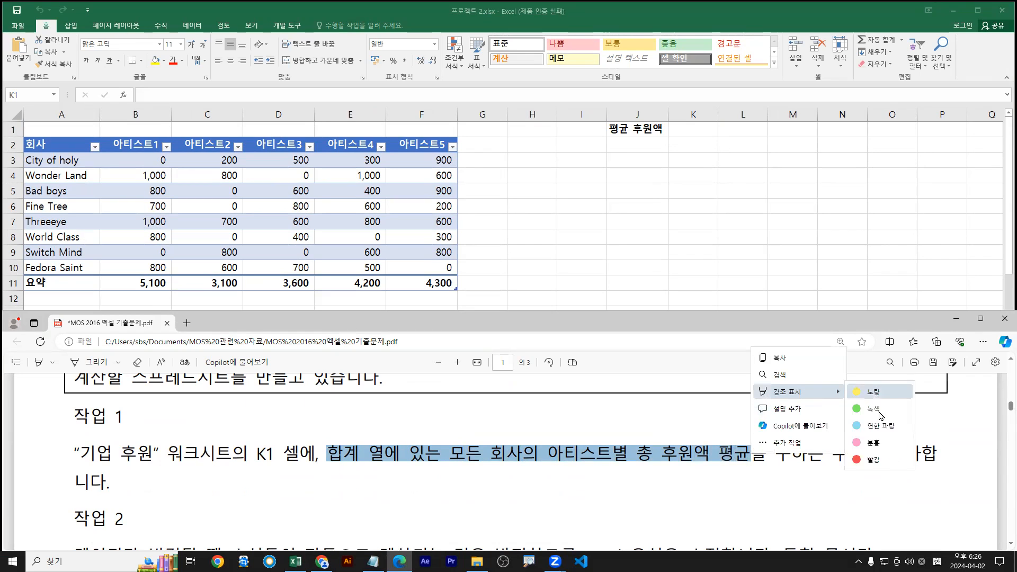
left_click(879, 426)
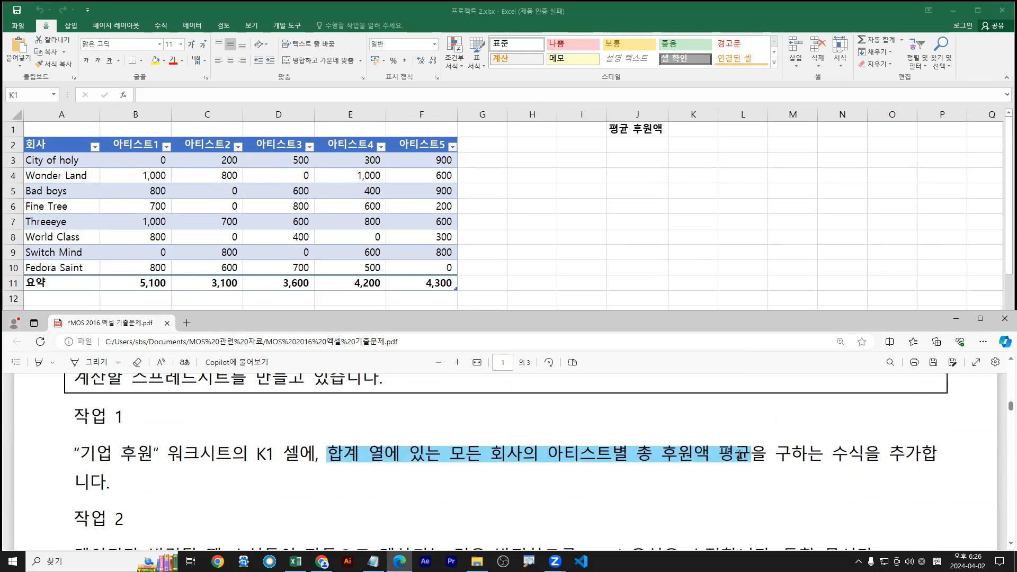
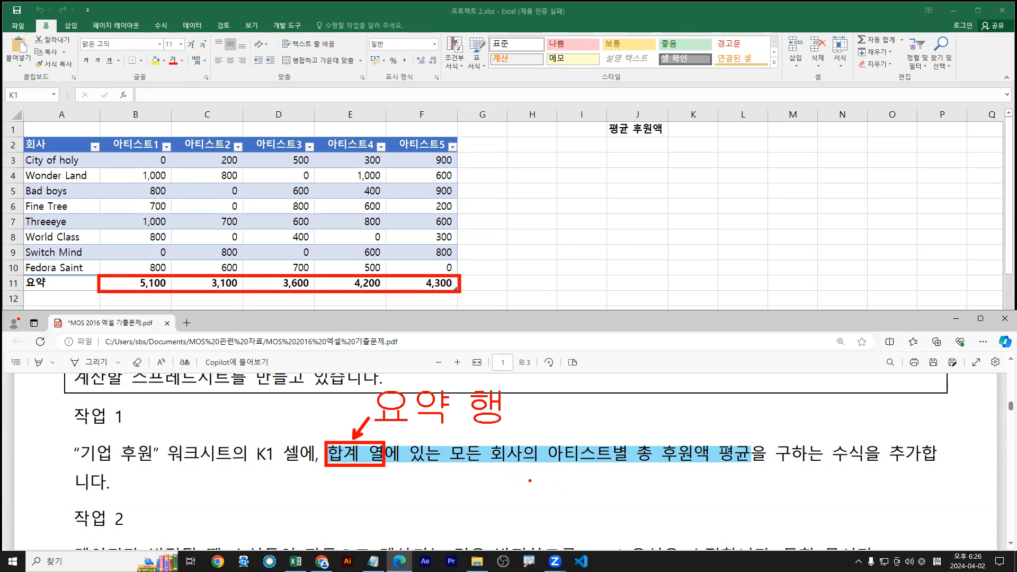
Toggle the 기업 후원 table's Total Row off and on, leaving the 5,100–4,300 totals showing
left_click(217, 192)
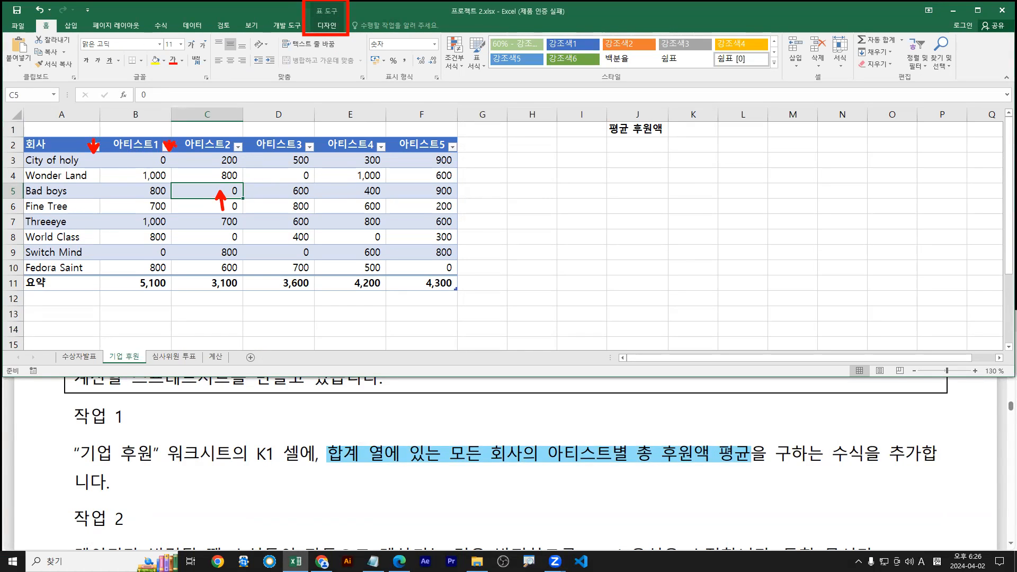
left_click(326, 27)
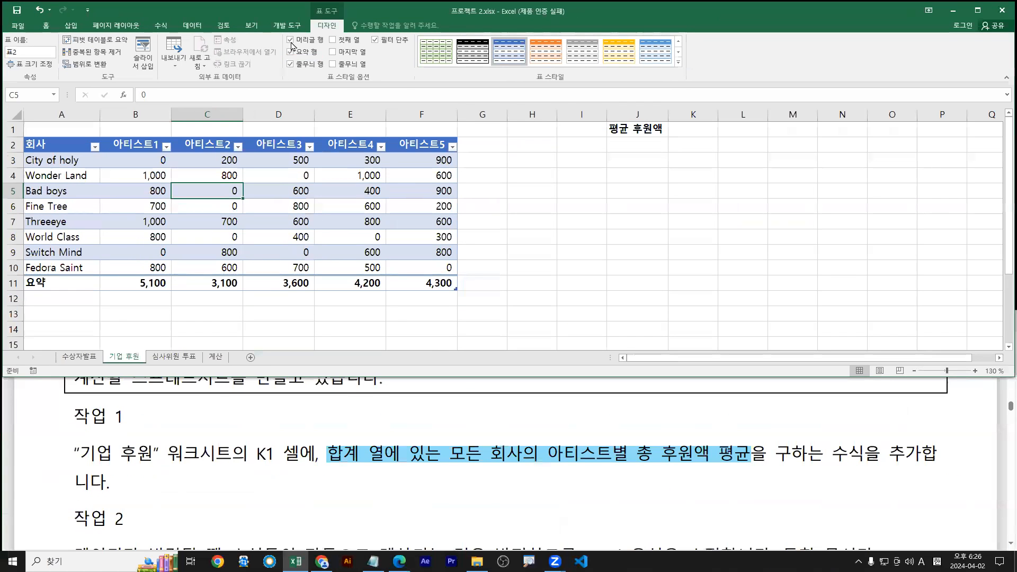
left_click(290, 51)
left_click(290, 51)
left_click(290, 52)
left_click(290, 52)
left_click(290, 52)
left_click(291, 52)
left_click(291, 52)
left_click(290, 52)
left_click(290, 52)
left_click(291, 53)
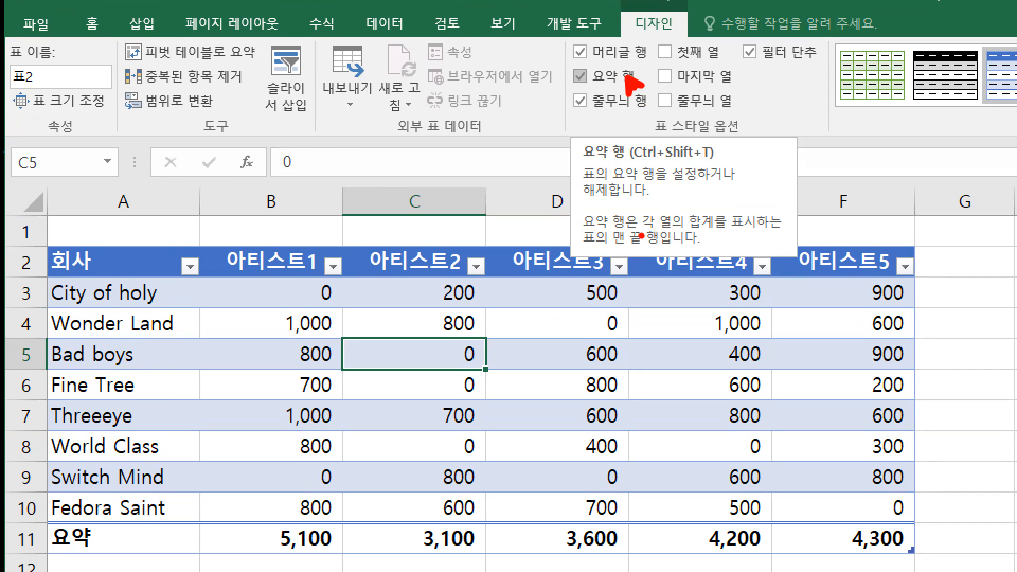
Mark up the total row figures with on-screen annotations
left_click_drag(641, 236, 710, 236)
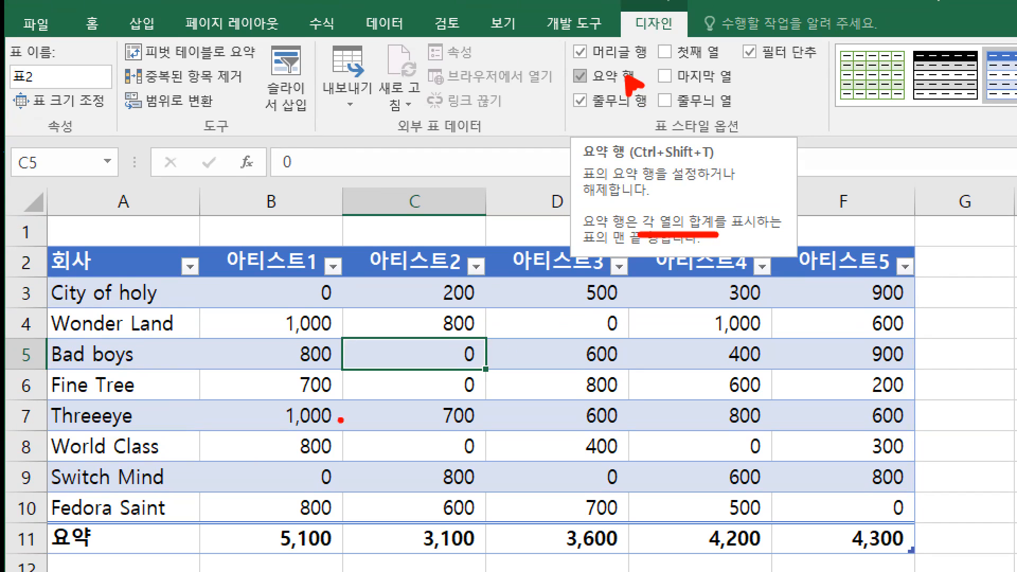
mouse_move(569, 66)
left_mouse_down()
mouse_move(584, 73)
mouse_move(592, 61)
left_mouse_up()
left_click_drag(53, 521, 914, 553)
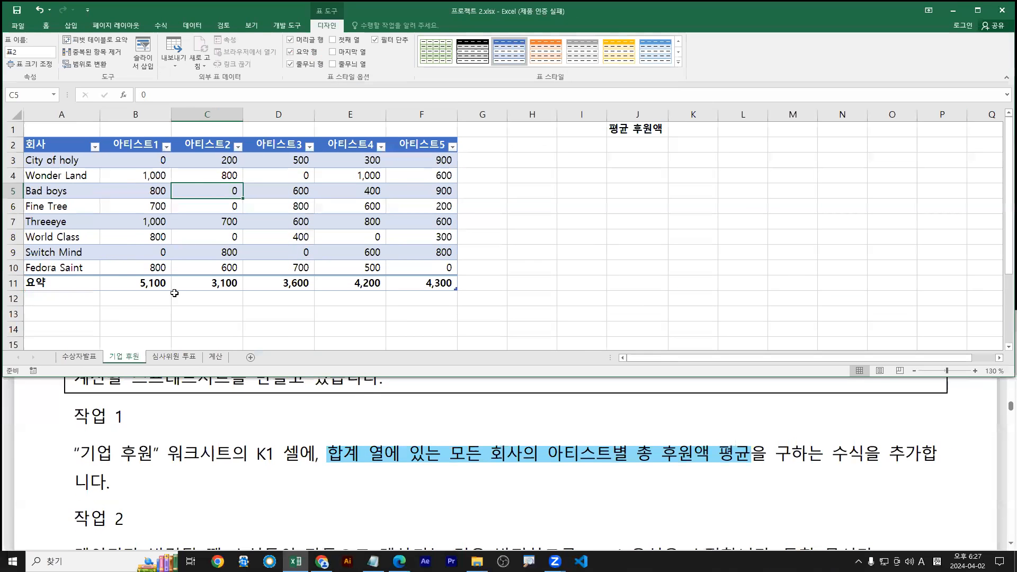
mouse_move(102, 275)
left_mouse_down()
mouse_move(421, 305)
mouse_move(709, 224)
mouse_move(704, 137)
left_mouse_up()
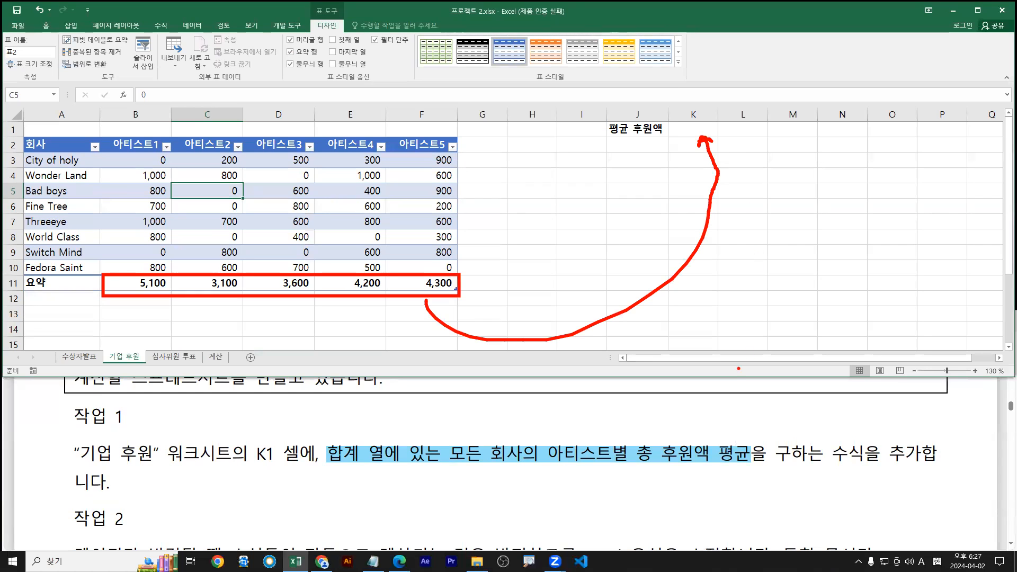
left_click_drag(333, 466, 751, 467)
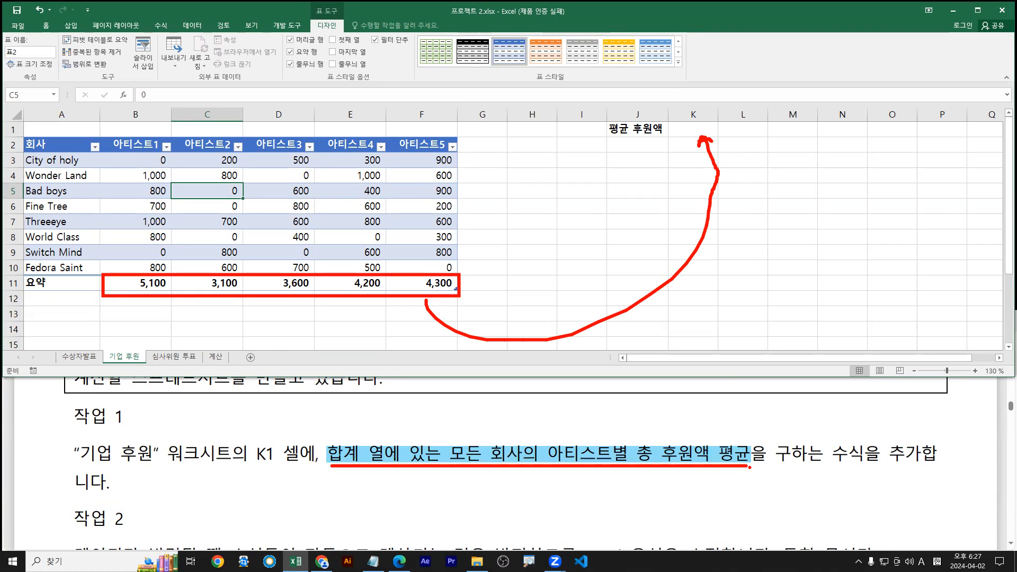
key("Escape")
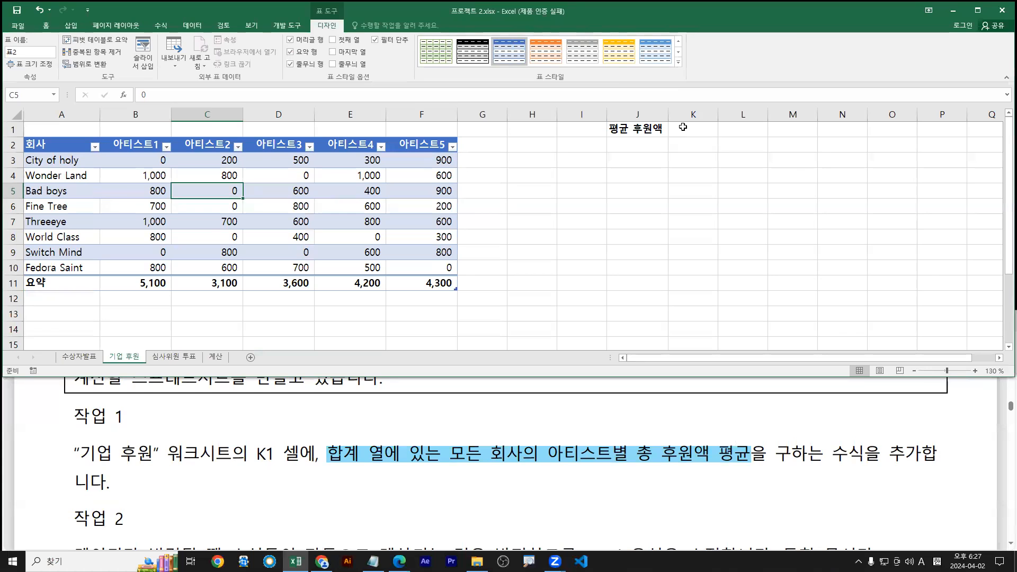
Select cell K1 beside the 평균 후원액 label
left_click(692, 135)
key("ctrl+2")
left_click_drag(691, 134, 640, 189)
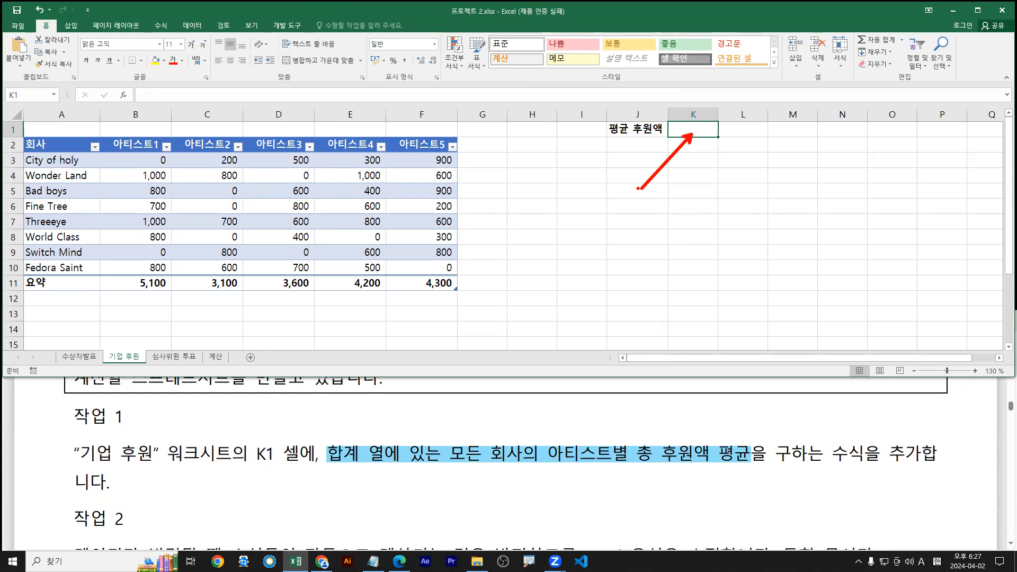
key("Escape")
Enter =AVERAGE over the total row B11:F11 in K1, giving 4060
type("=")
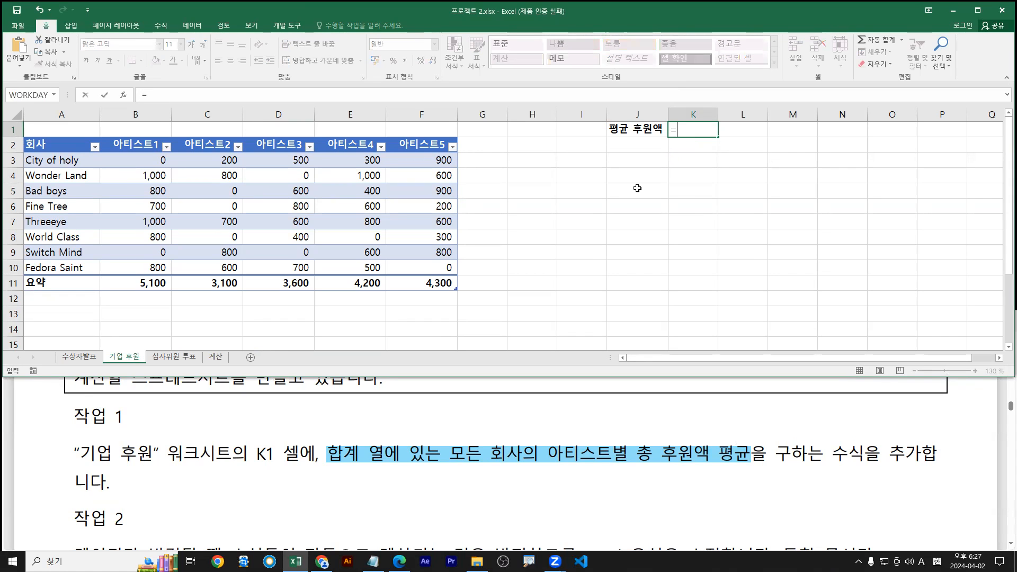
type("aver")
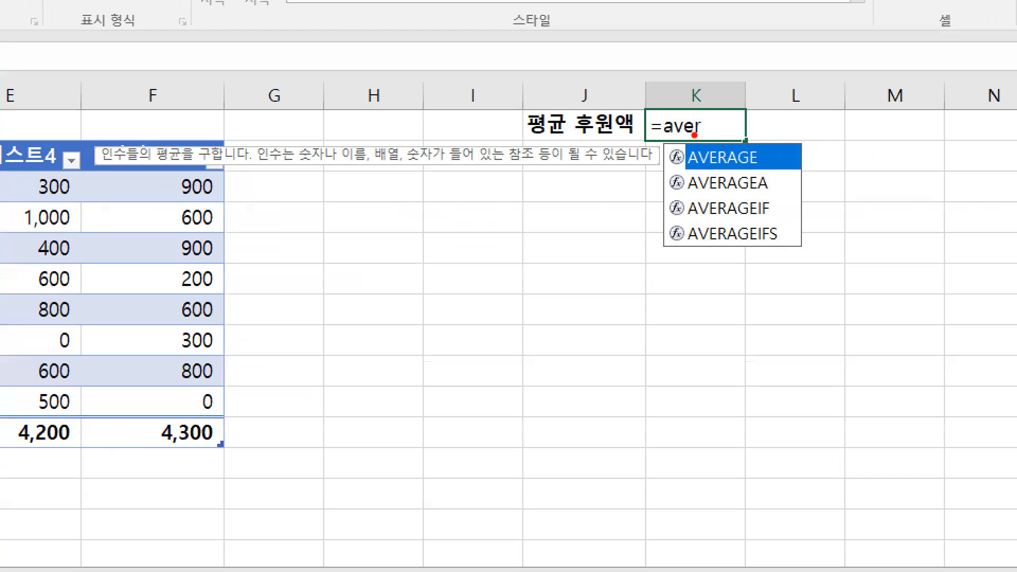
left_click_drag(720, 201, 723, 163)
left_click_drag(740, 201, 739, 160)
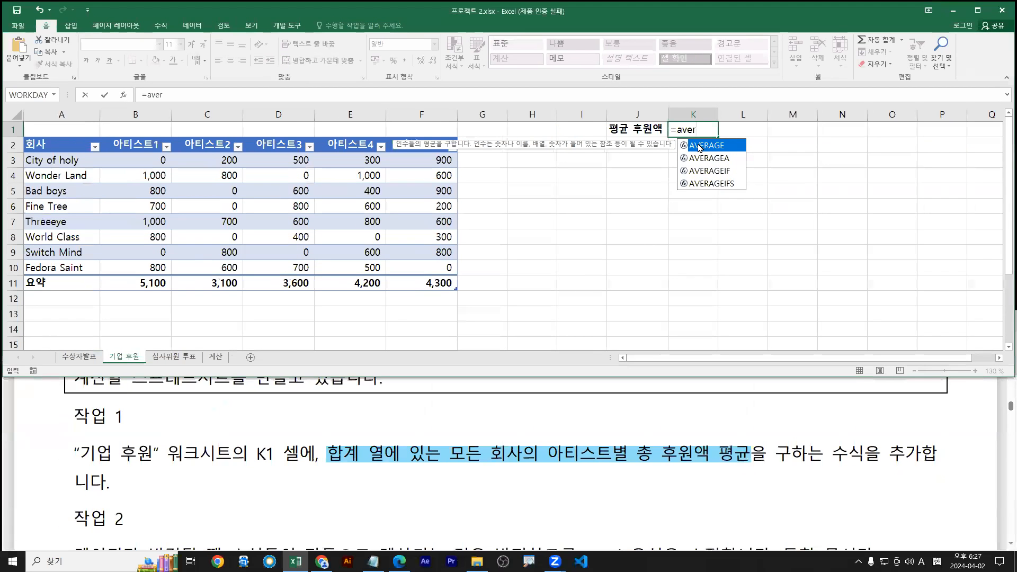
double_click(707, 159)
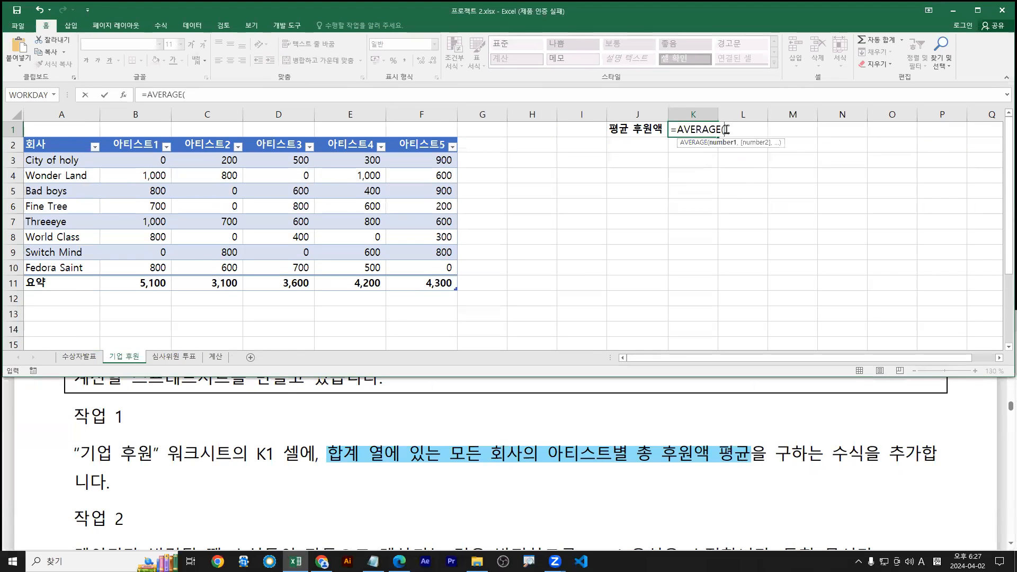
left_click_drag(136, 284, 440, 284)
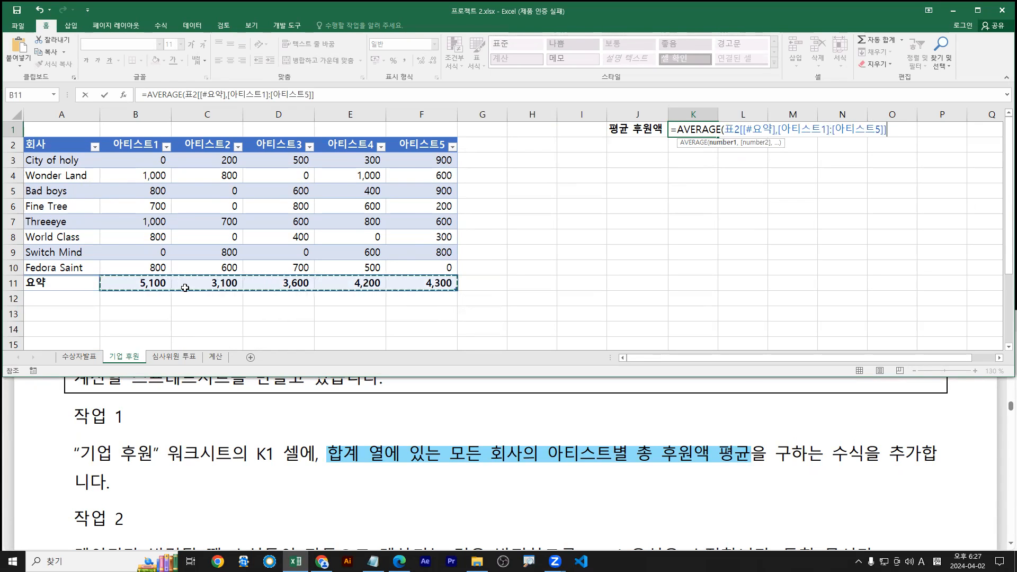
mouse_move(132, 286)
left_mouse_down()
mouse_move(435, 282)
mouse_move(426, 299)
left_mouse_up()
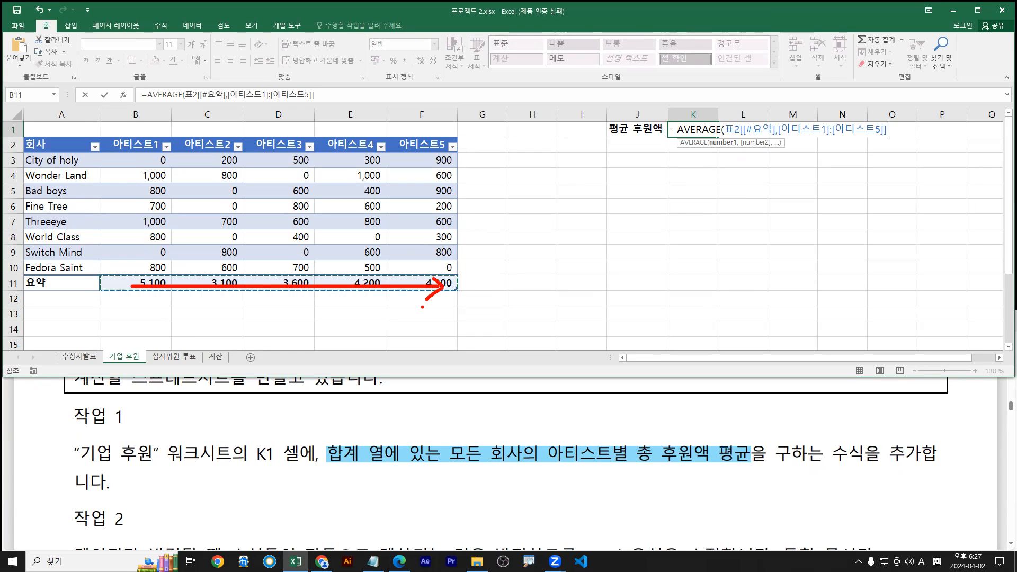
key("Return")
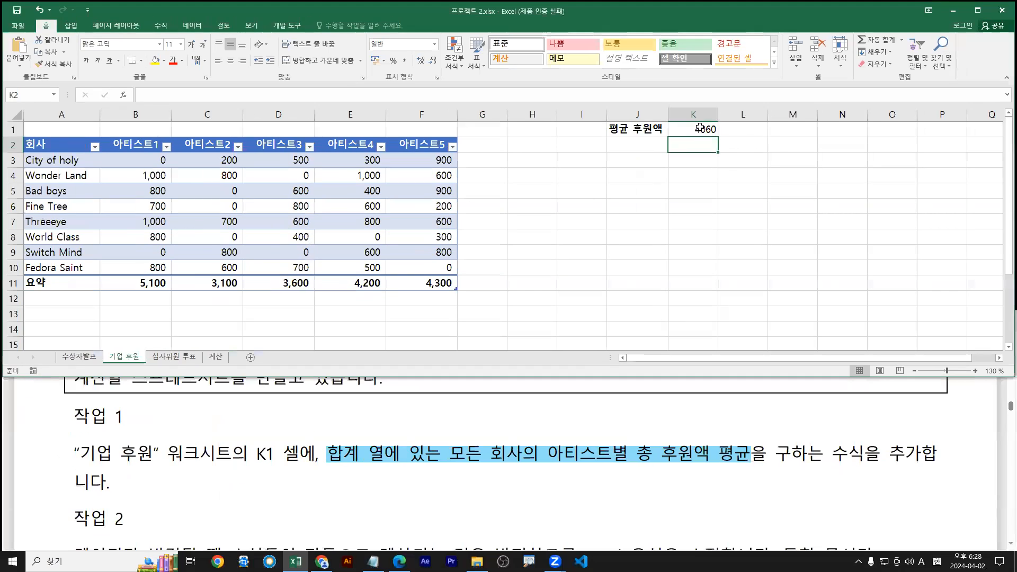
Review the K1 average formula against the PDF instructions and confirm it unchanged
double_click(699, 123)
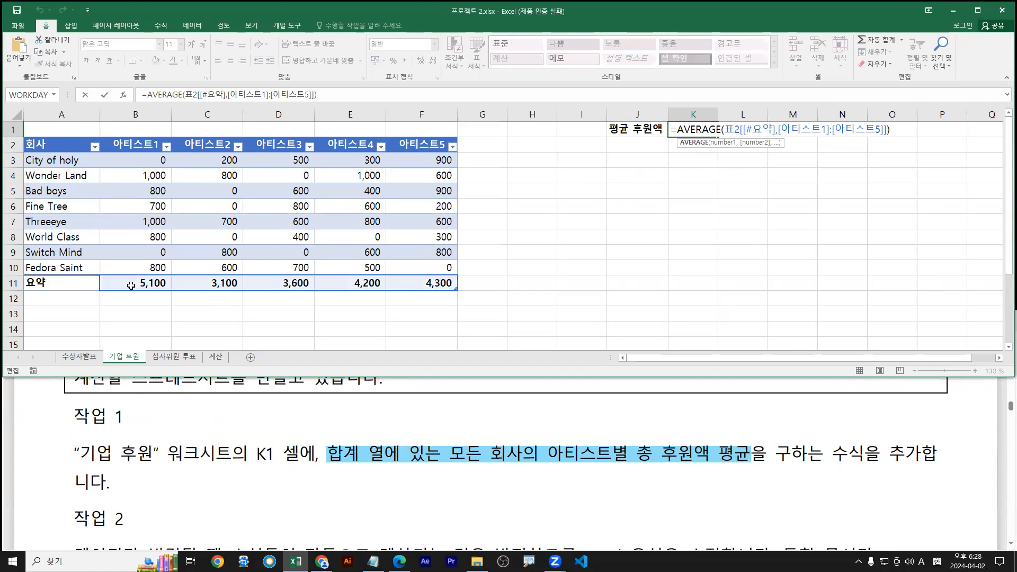
mouse_move(95, 274)
left_mouse_down()
mouse_move(460, 293)
mouse_move(733, 162)
mouse_move(747, 140)
left_mouse_up()
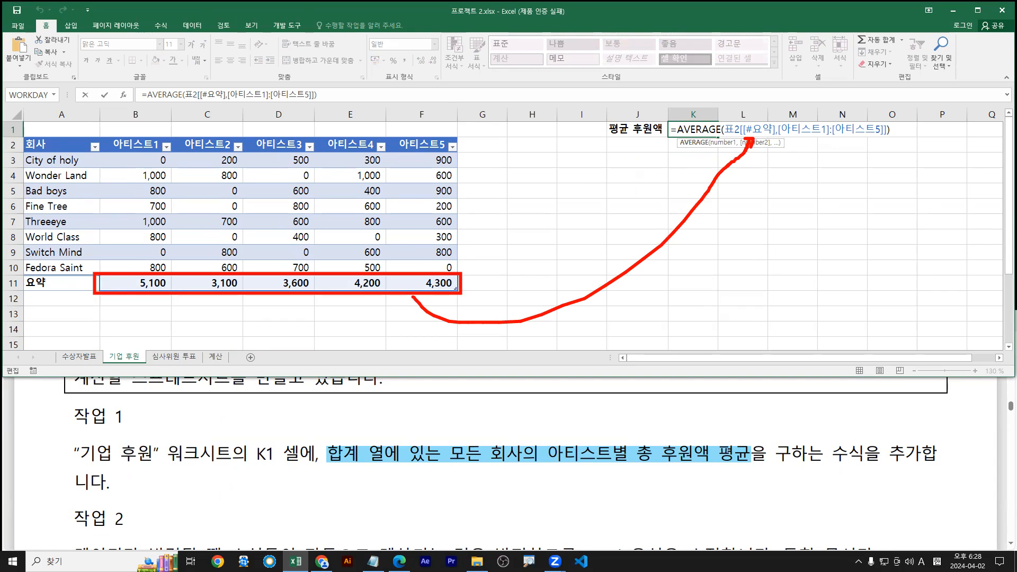
left_click_drag(330, 463, 398, 462)
mouse_move(367, 413)
left_mouse_down()
mouse_move(355, 418)
mouse_move(373, 432)
mouse_move(373, 416)
mouse_move(382, 445)
left_mouse_up()
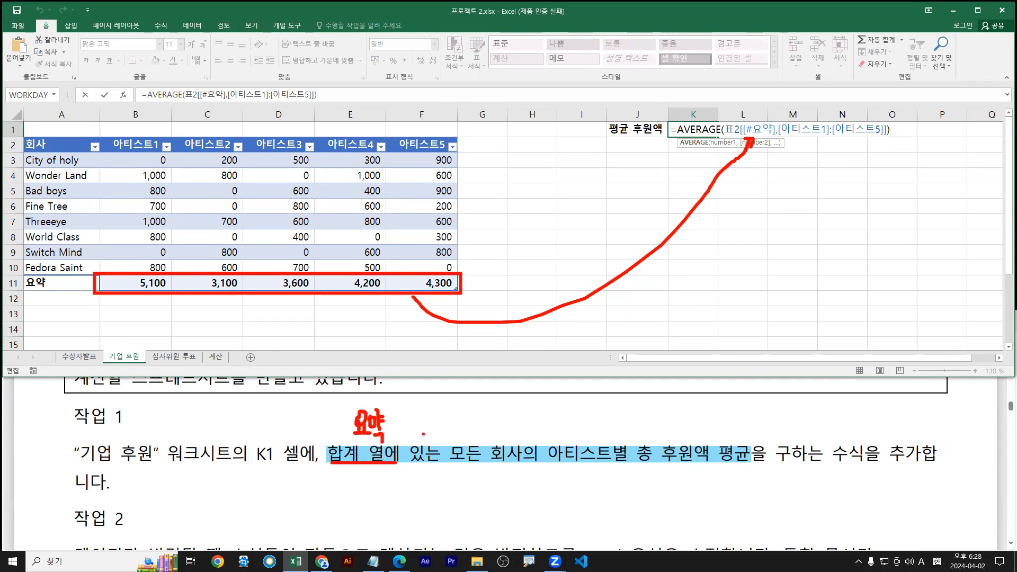
key("Escape")
left_click(243, 461)
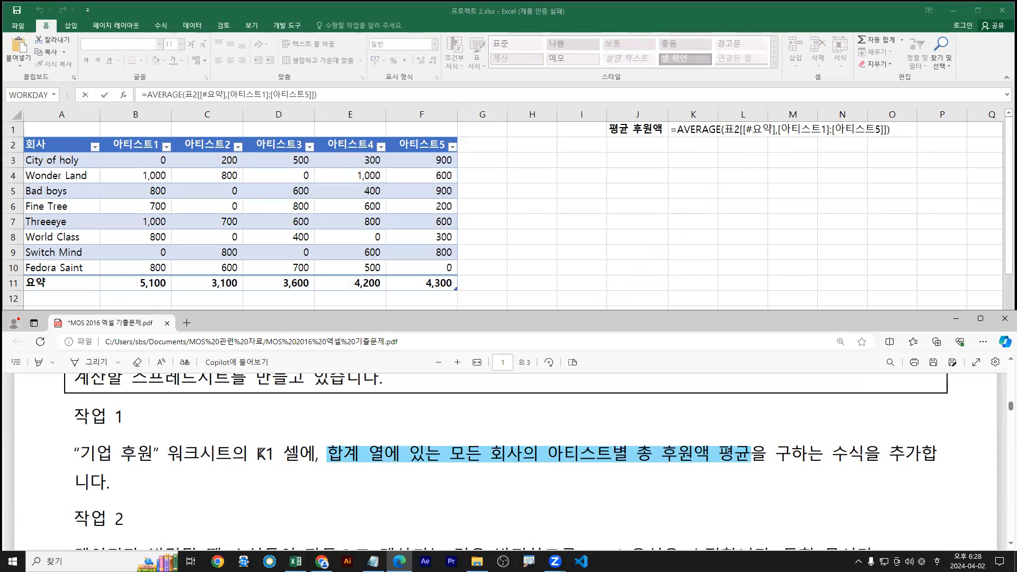
scroll(262, 453, "down", 3)
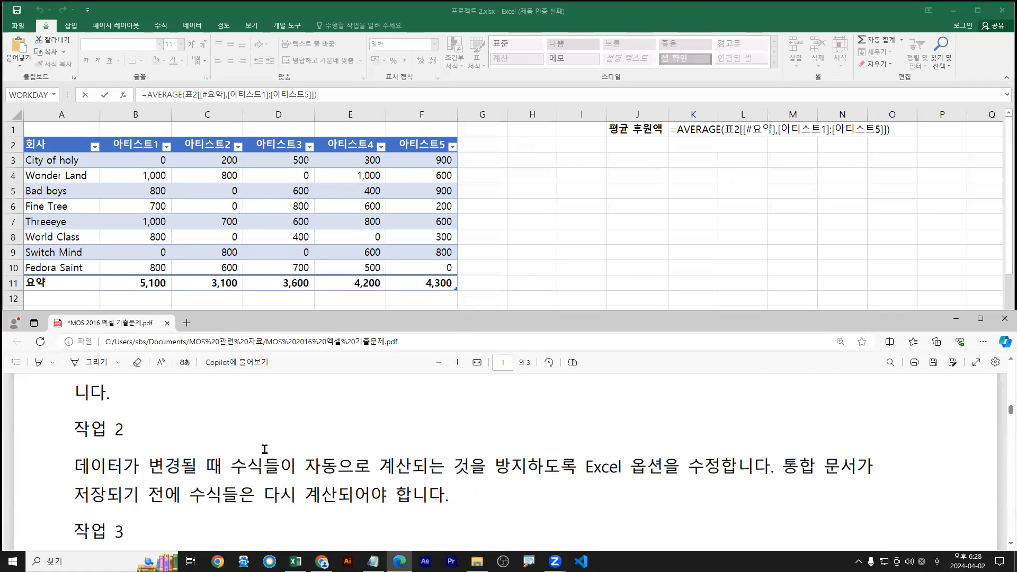
scroll(265, 449, "down", 1)
left_click(397, 261)
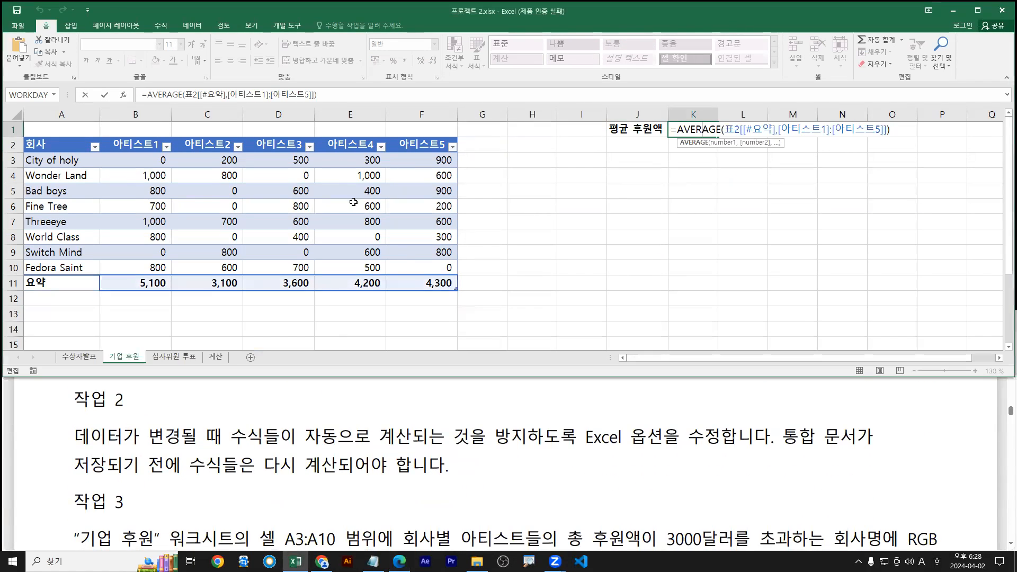
key("ctrl+Return")
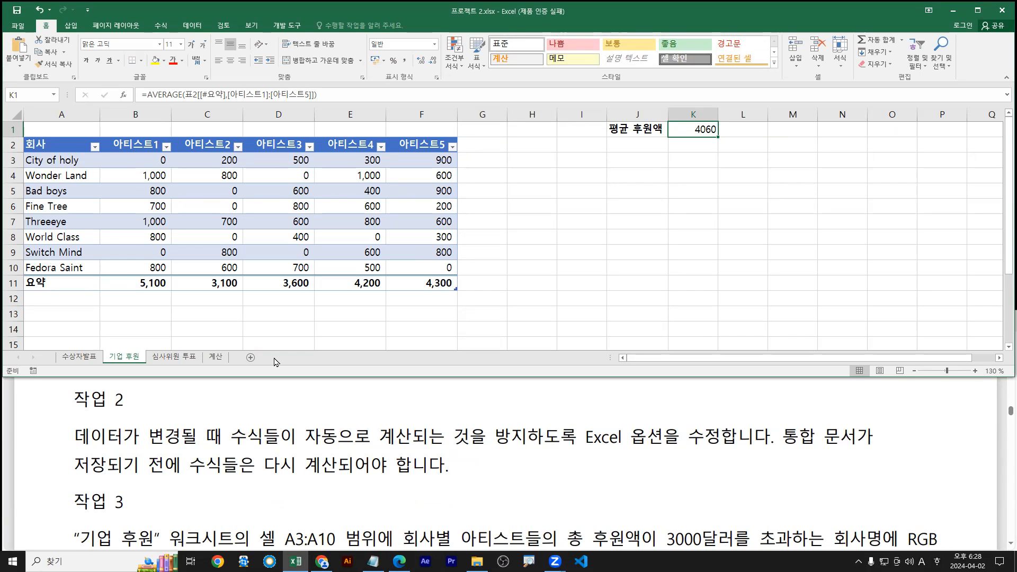
Show the Formulas tab's calculation options
mouse_move(223, 177)
left_mouse_down()
mouse_move(222, 268)
mouse_move(239, 279)
left_mouse_up()
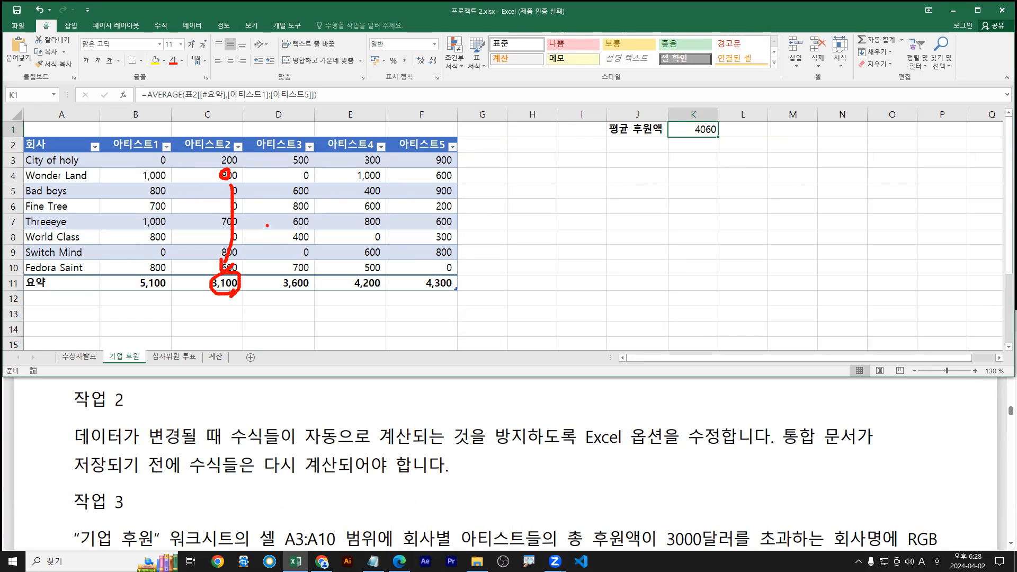
mouse_move(463, 101)
left_mouse_down()
mouse_move(452, 131)
mouse_move(479, 111)
mouse_move(474, 134)
left_mouse_up()
left_click(160, 25)
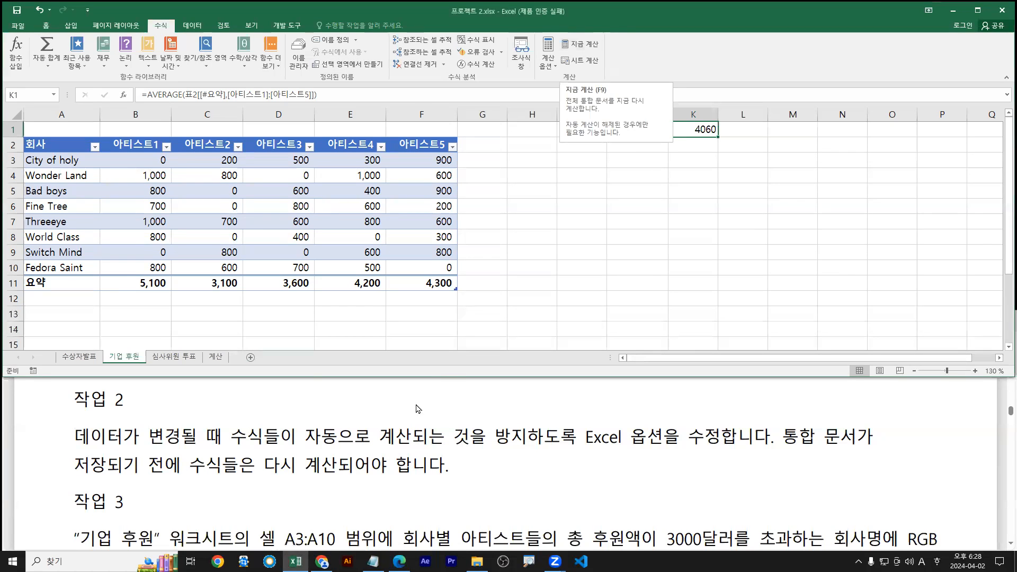
Highlight the PDF's Task 2 phrase about stopping automatic recalculation in yellow, then open File Info
left_click_drag(85, 440, 470, 440)
left_click(235, 447)
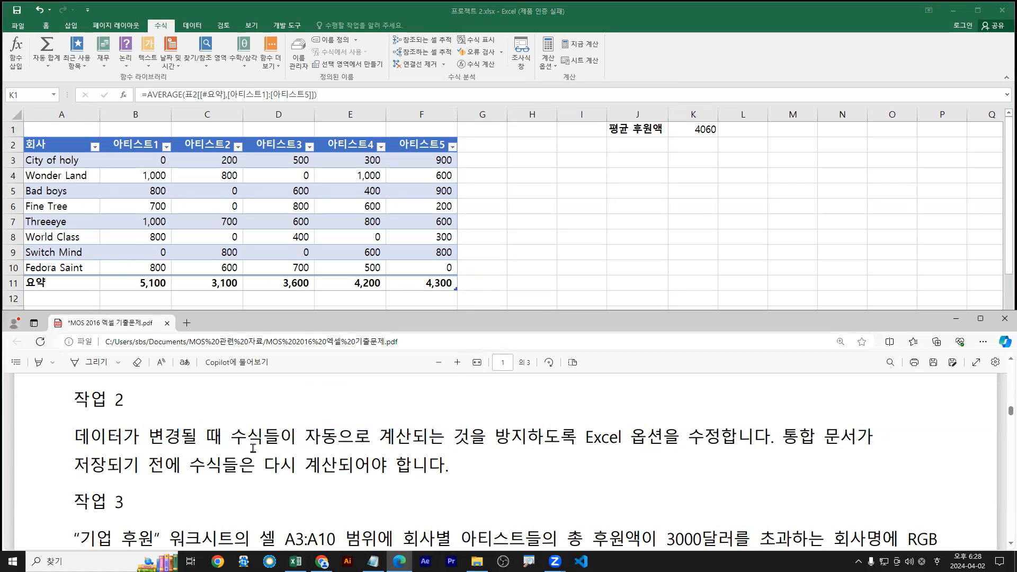
left_click_drag(231, 438, 663, 441)
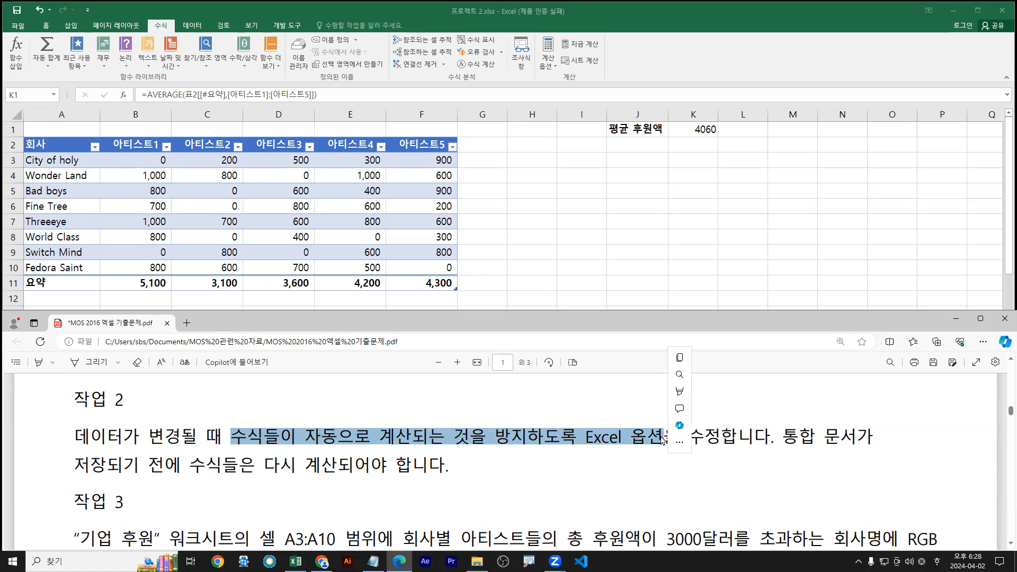
left_click(776, 392)
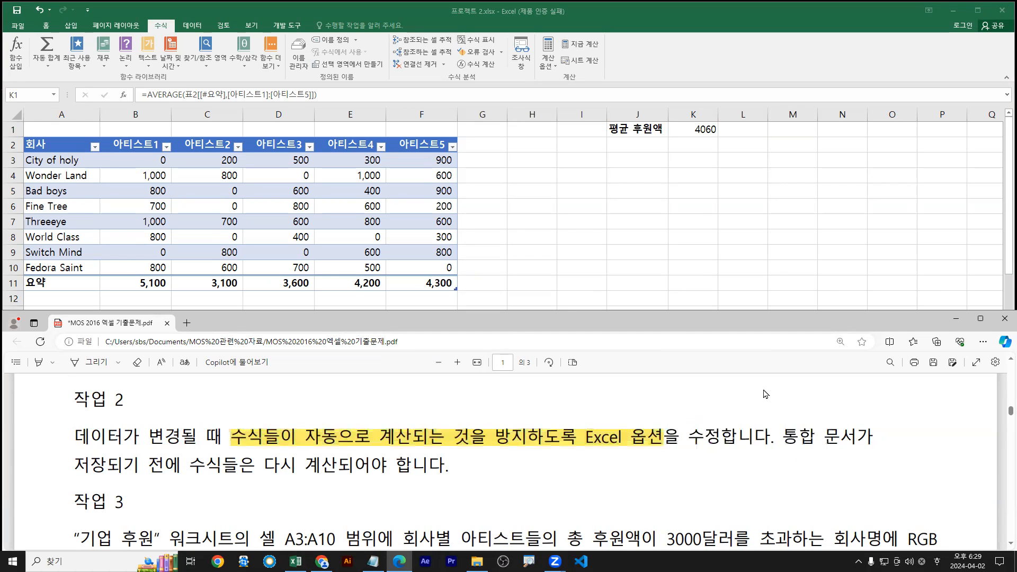
left_click(18, 25)
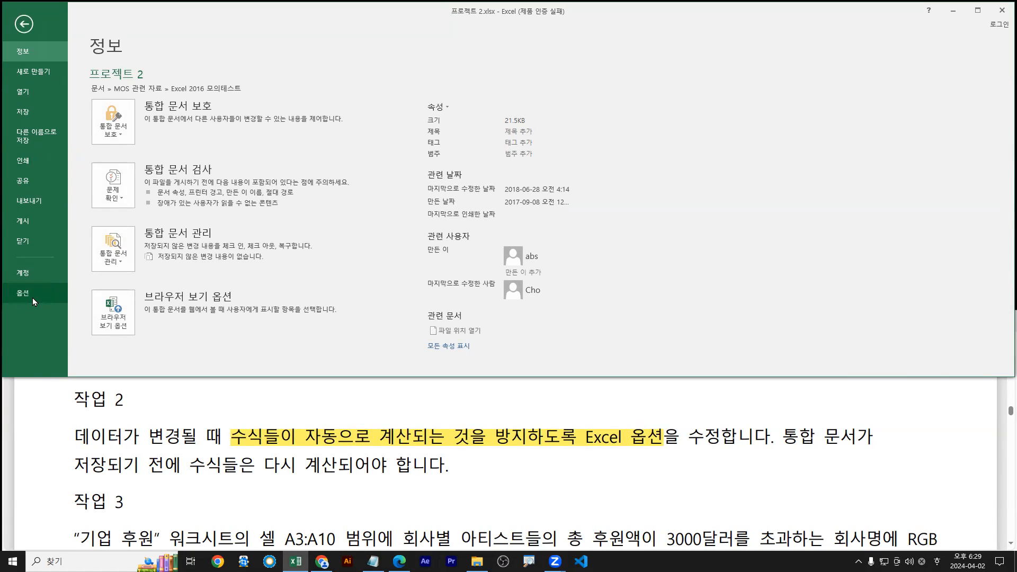
In Excel Options' Formulas page, choose Manual workbook calculation
left_click(32, 298)
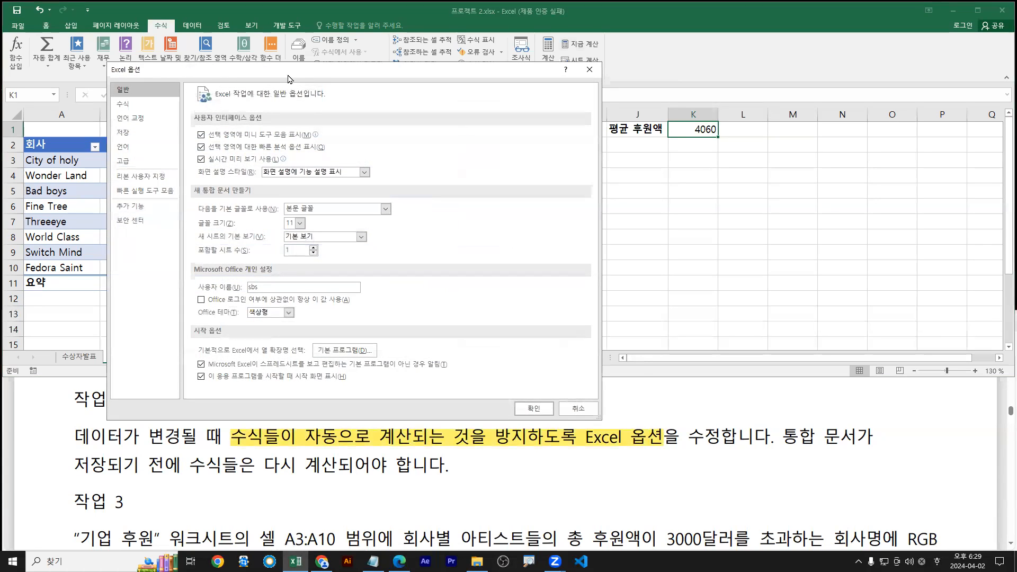
left_click_drag(291, 75, 353, 47)
left_click(184, 80)
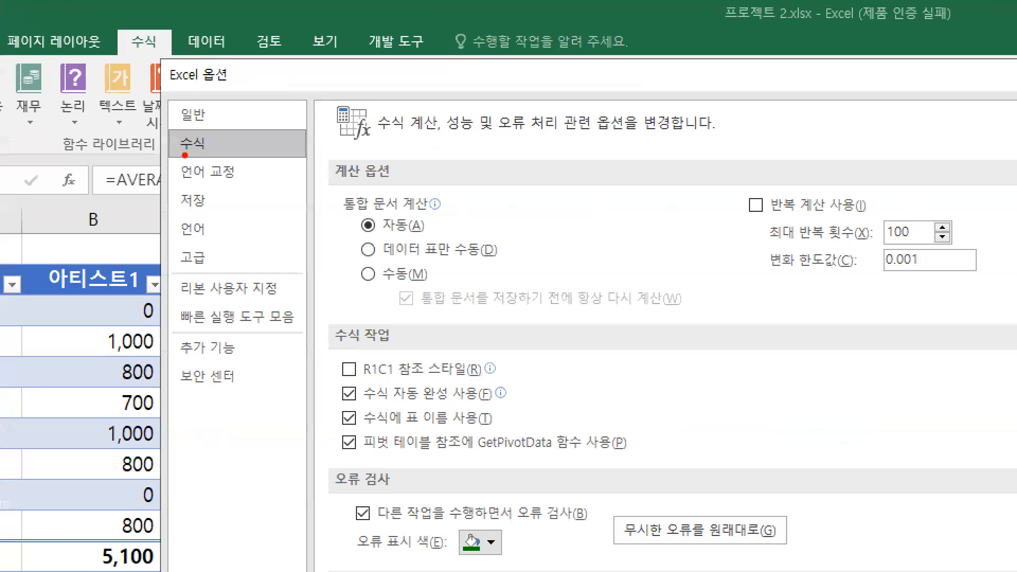
left_click_drag(365, 233, 424, 233)
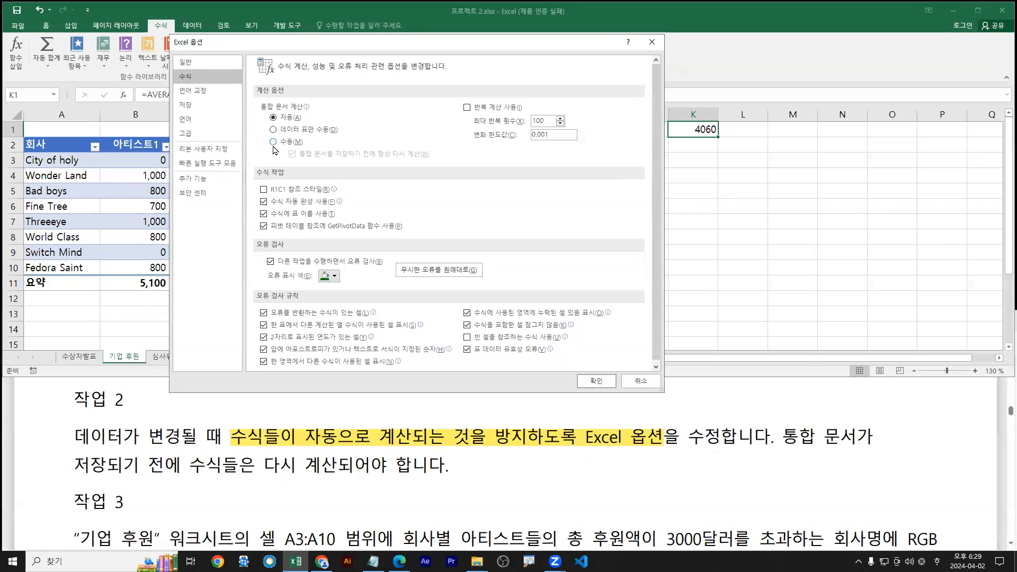
left_click(368, 274)
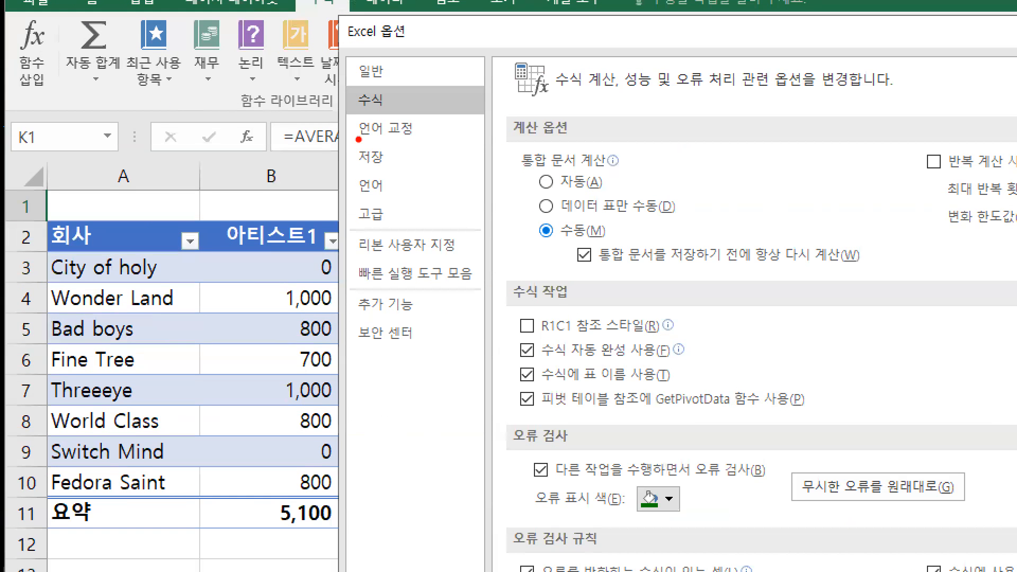
Annotate the Manual and recalculate-before-saving settings on screen, then apply them with OK
left_click_drag(351, 117, 403, 117)
key("r")
key("b")
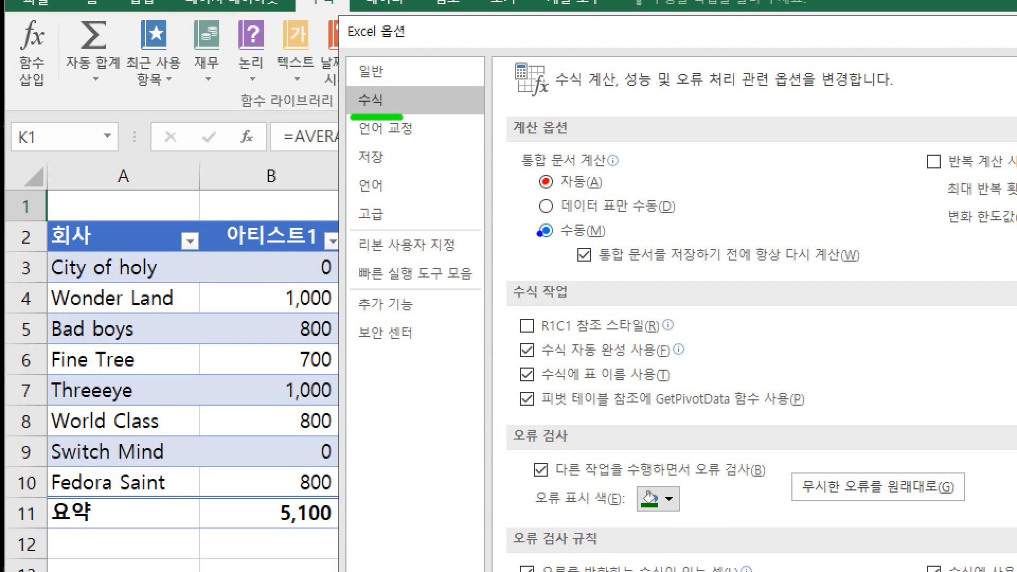
left_click_drag(542, 234, 503, 270)
mouse_move(521, 214)
left_mouse_down()
mouse_move(599, 243)
mouse_move(862, 269)
left_mouse_up()
key("r")
left_click_drag(579, 245, 596, 233)
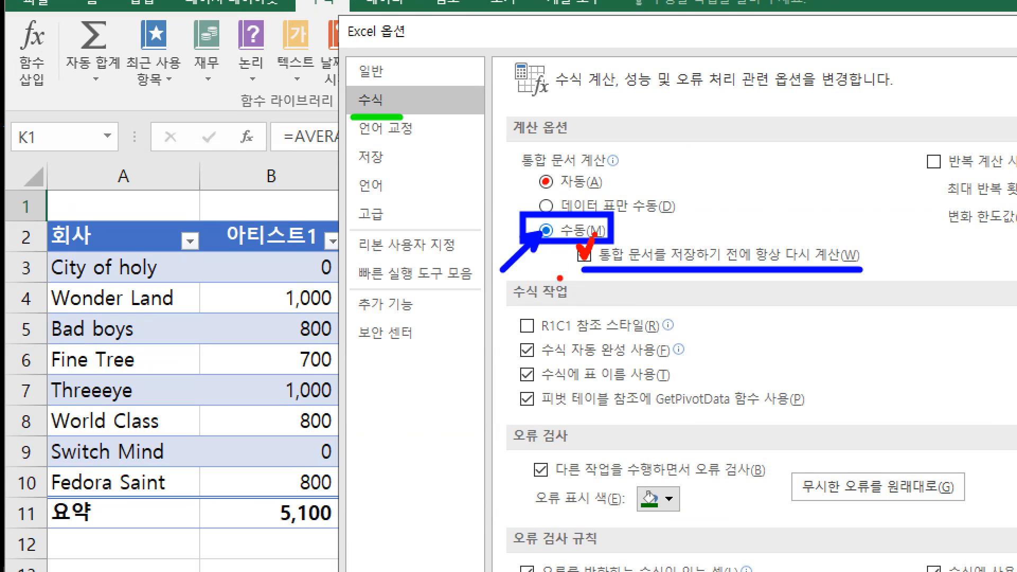
key("e")
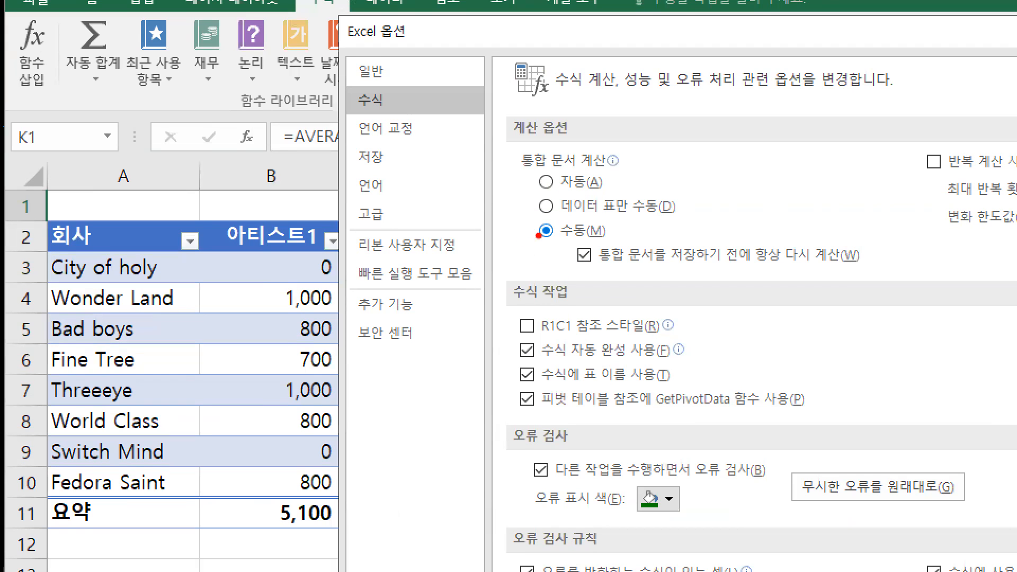
left_click_drag(543, 233, 483, 282)
left_click_drag(574, 269, 817, 272)
key("Escape")
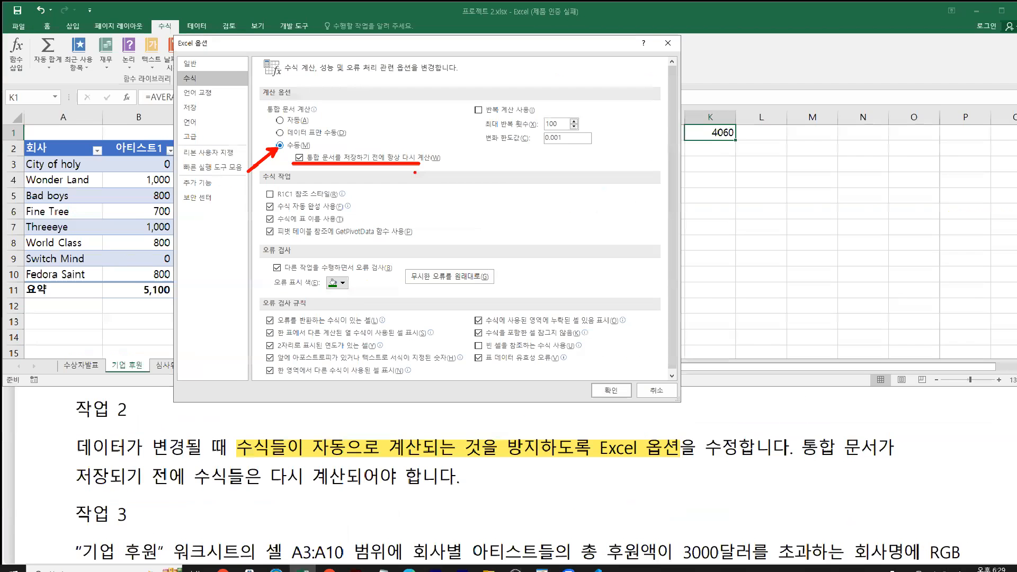
left_click(591, 381)
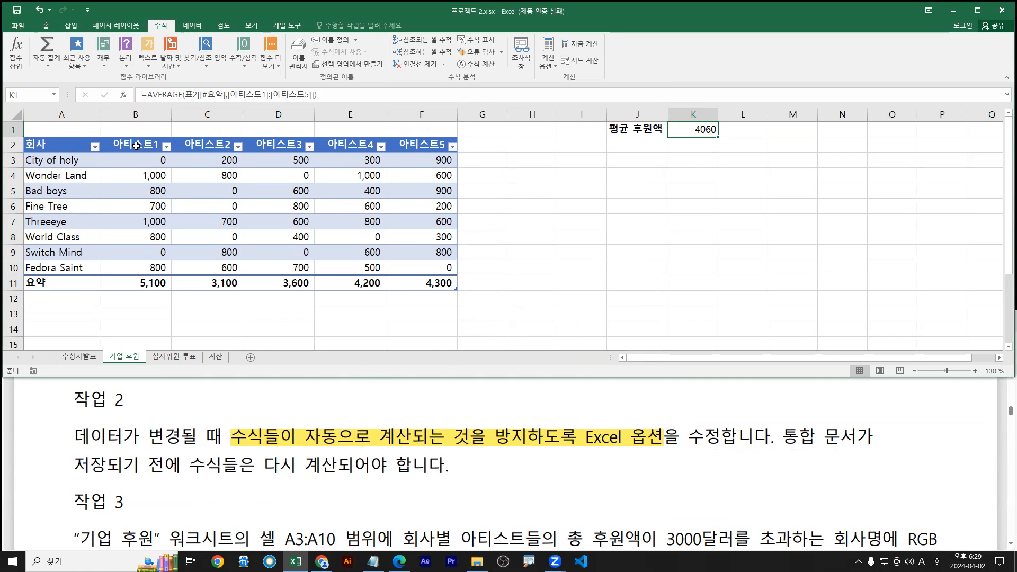
Reopen Options to verify the formula settings and calculated-column error rule, then close
left_click(18, 26)
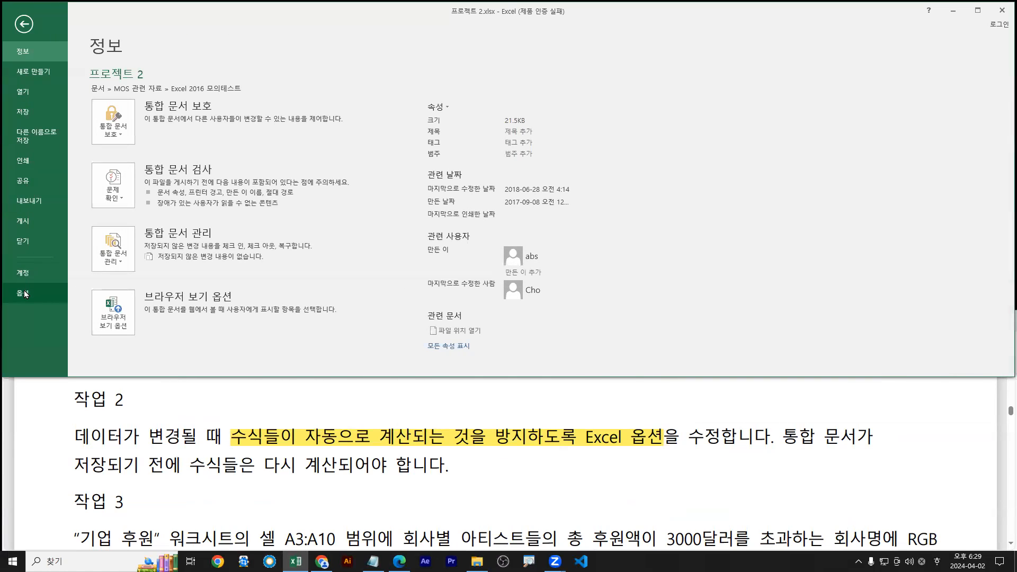
left_click(25, 294)
left_click(205, 81)
left_click(272, 142)
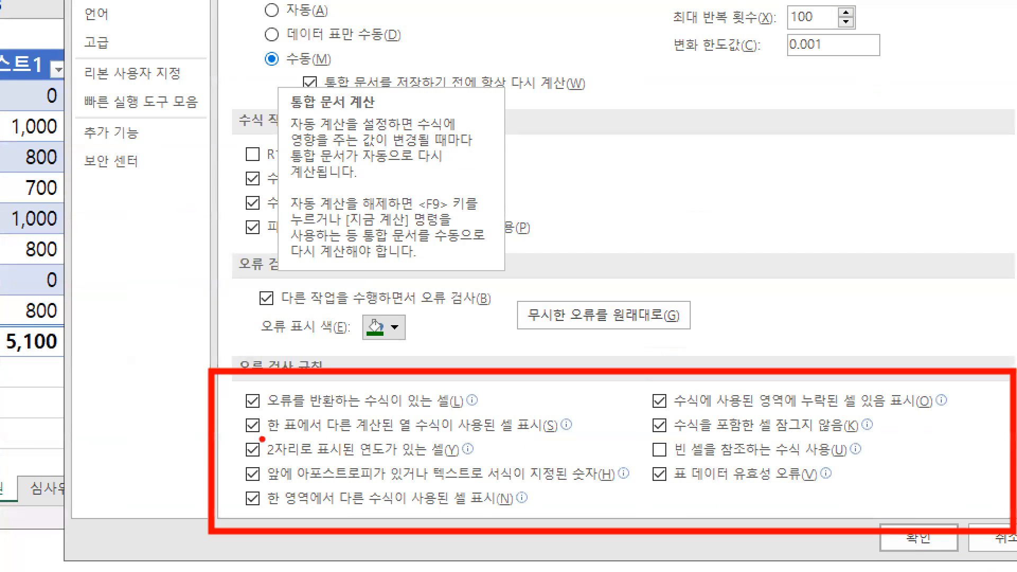
mouse_move(268, 439)
left_mouse_down()
mouse_move(609, 439)
mouse_move(579, 438)
left_mouse_up()
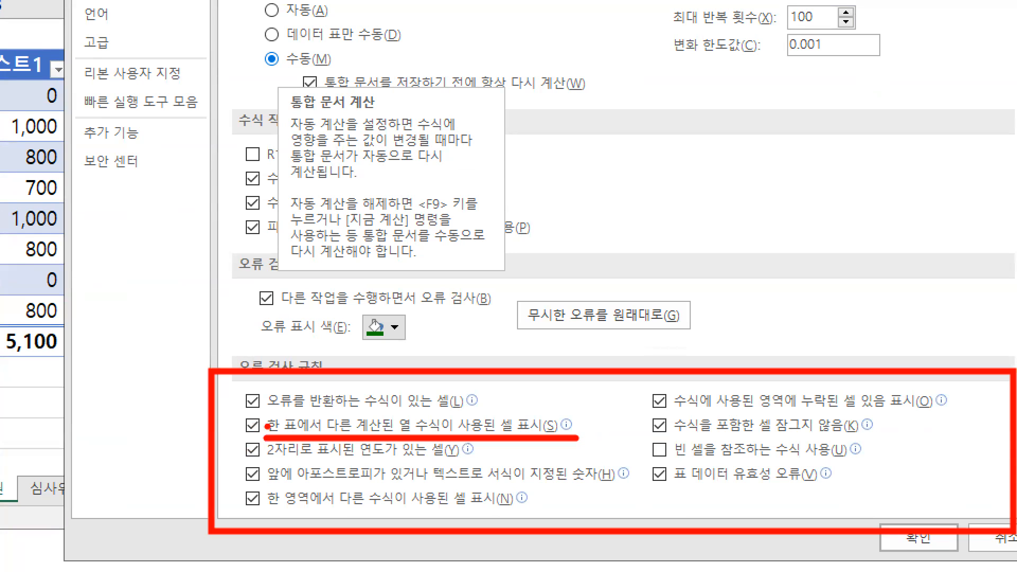
left_click_drag(247, 422, 260, 411)
left_click_drag(229, 306, 412, 344)
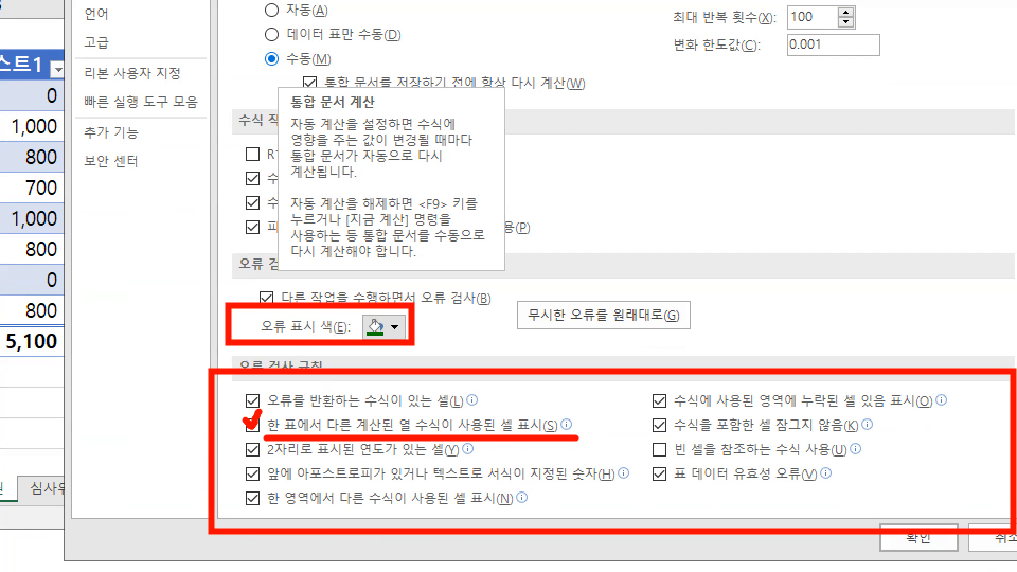
key("Escape")
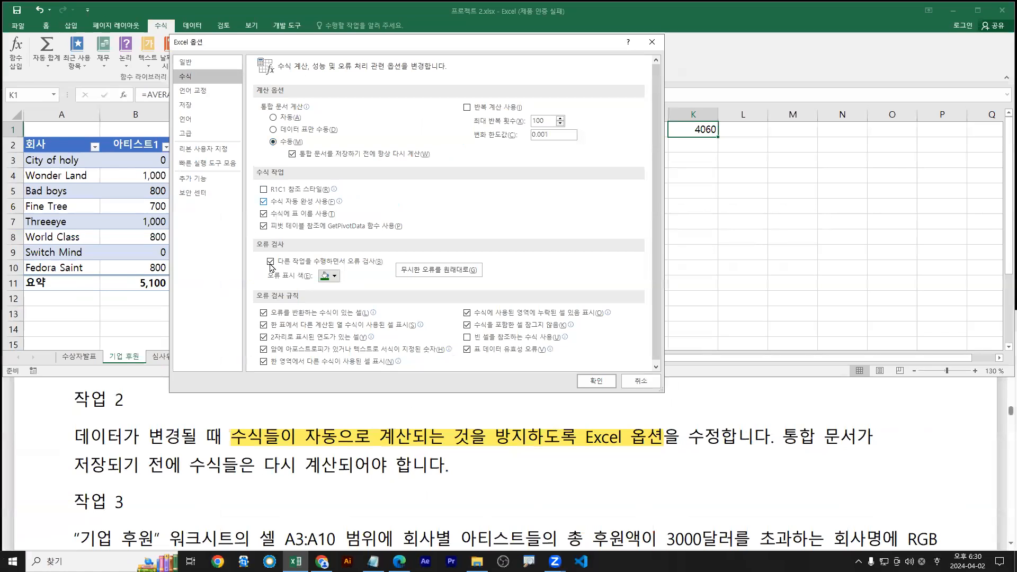
left_click(596, 381)
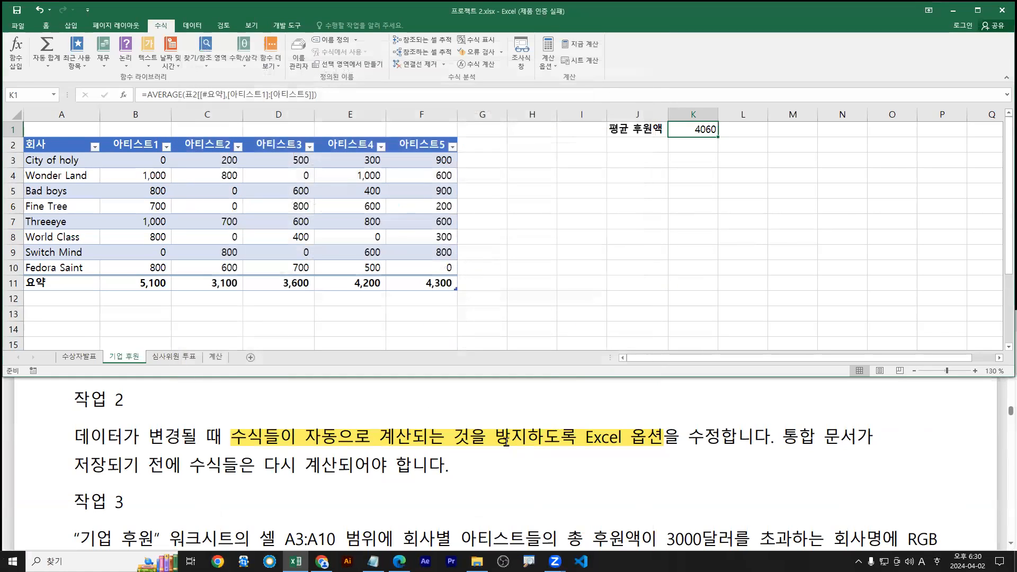
Scroll the PDF to Task 3 and glance back at the workbook
left_click(506, 442)
scroll(503, 455, "down", 3)
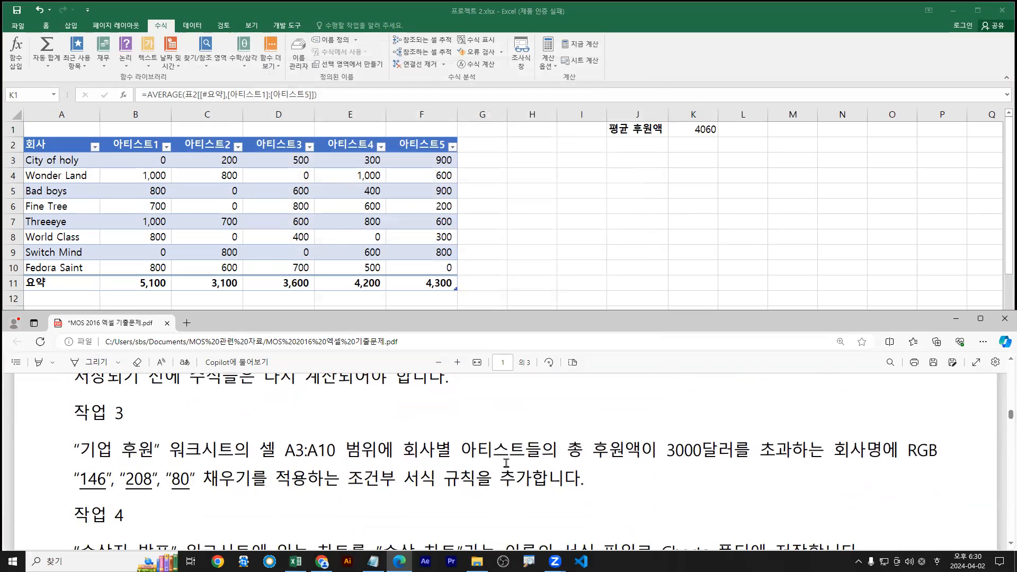
scroll(505, 455, "down", 2)
scroll(506, 455, "up", 2)
key("alt+Tab")
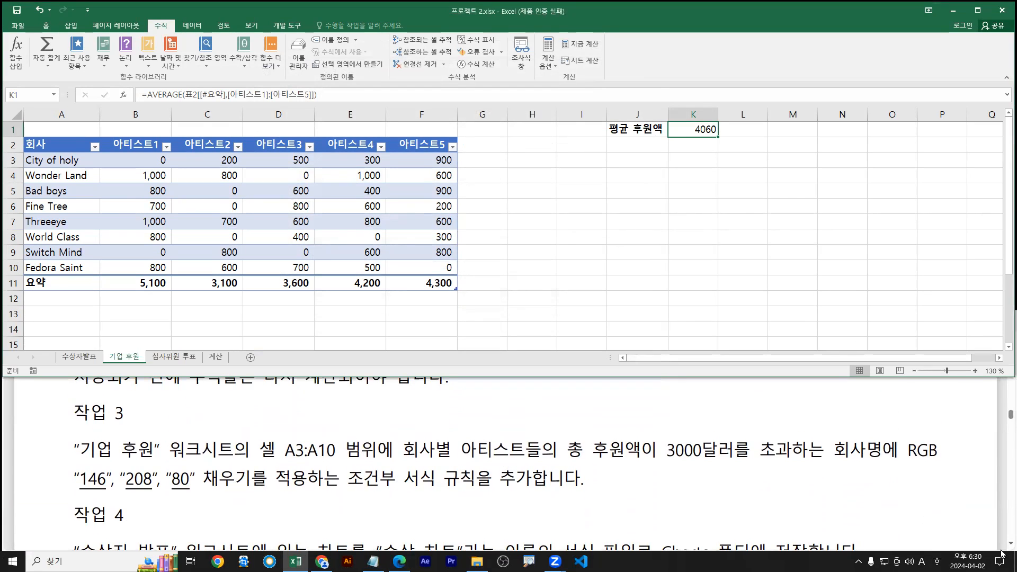
scroll(1002, 550, "down", 1)
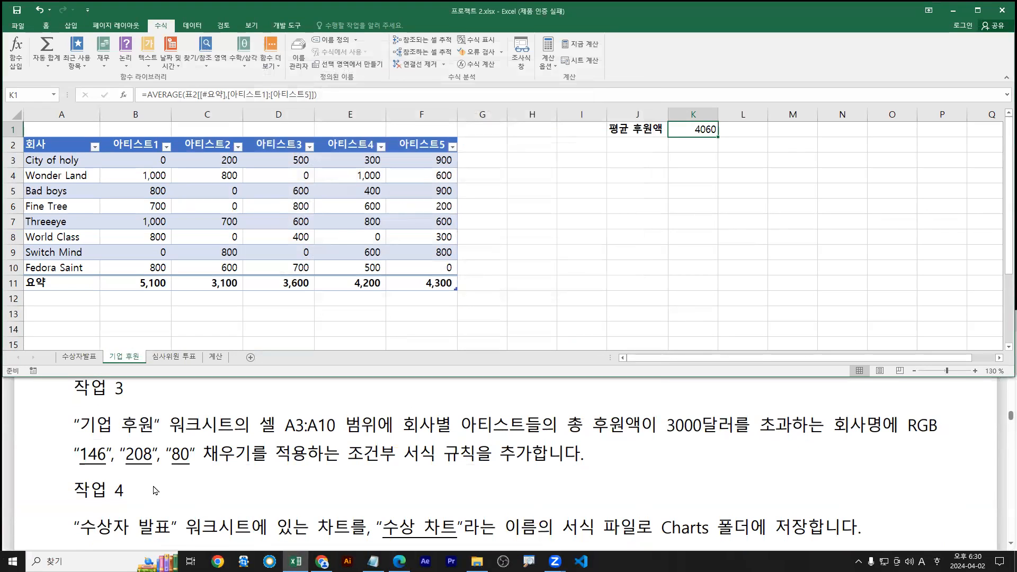
Highlight Task 3's wording through the RGB fill phrase in yellow
left_click(77, 424)
left_click_drag(78, 427, 224, 433)
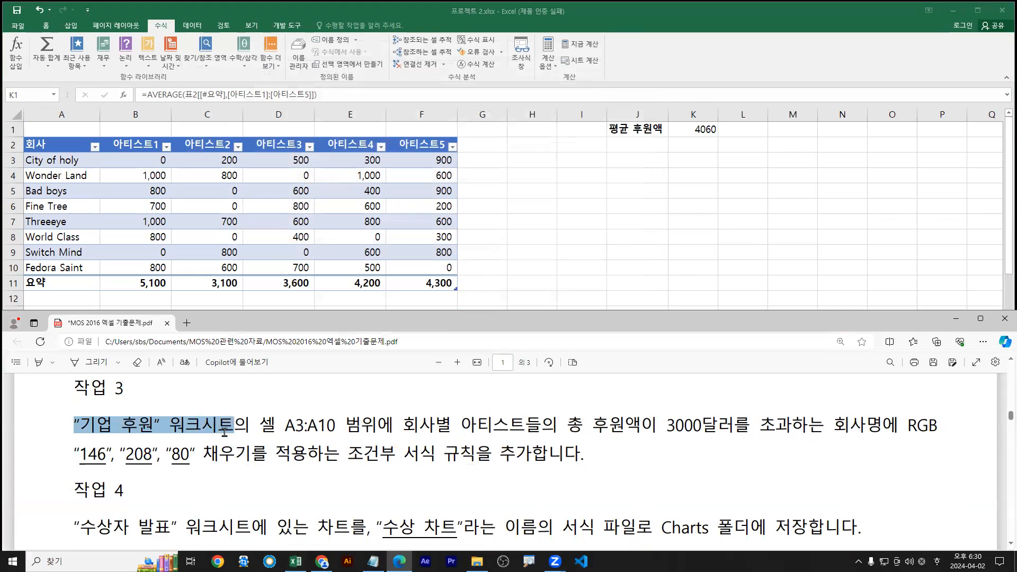
left_click(263, 478)
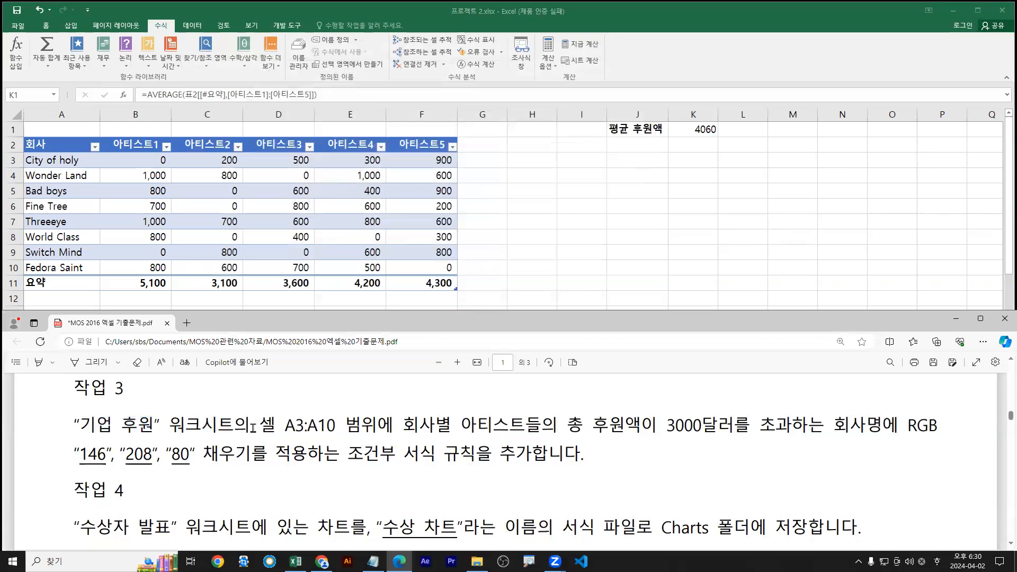
left_click_drag(269, 426, 367, 426)
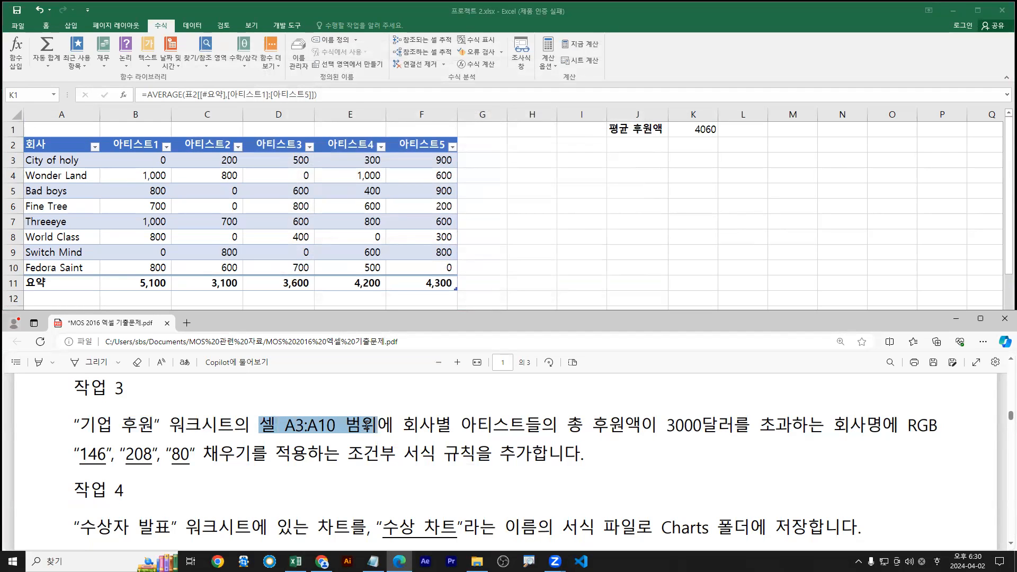
left_click(513, 447)
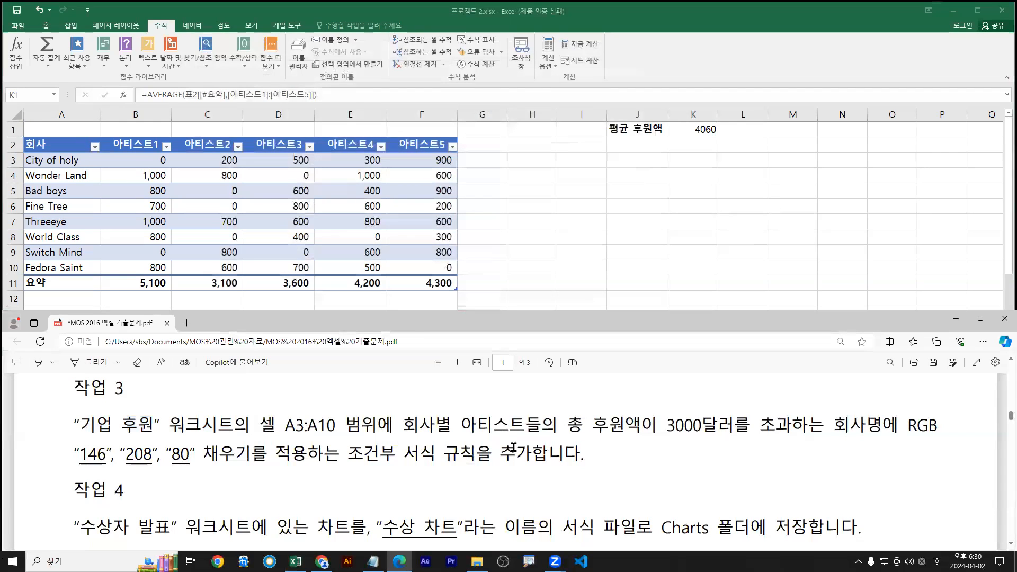
left_click_drag(405, 423, 814, 425)
left_click_drag(859, 425, 871, 424)
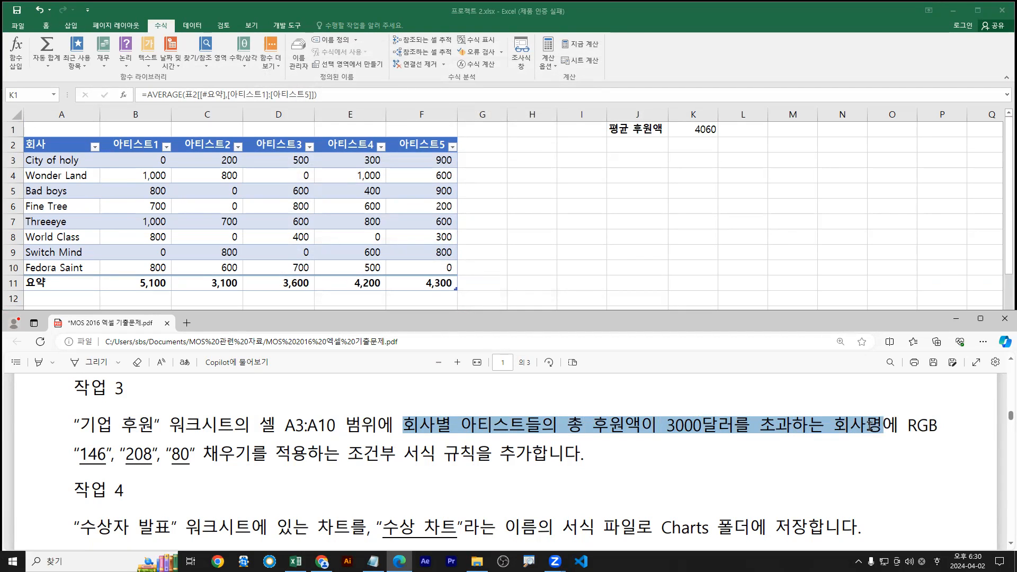
left_click_drag(872, 424, 497, 446)
mouse_move(480, 392)
mouse_move(531, 391)
left_click(591, 392)
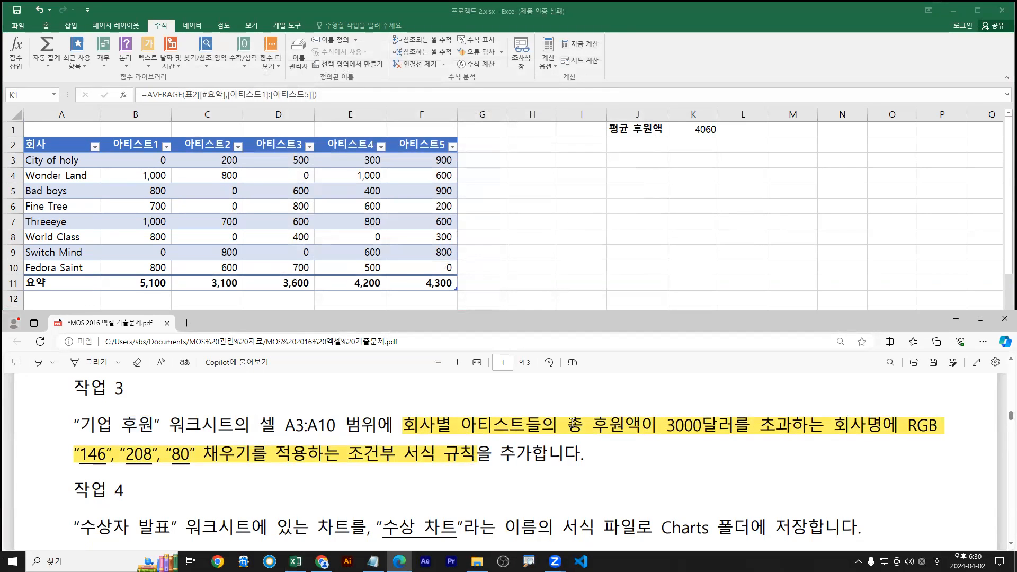
Highlight Task 3's condition wording starting at 회사별 in orange
left_click_drag(404, 426, 788, 426)
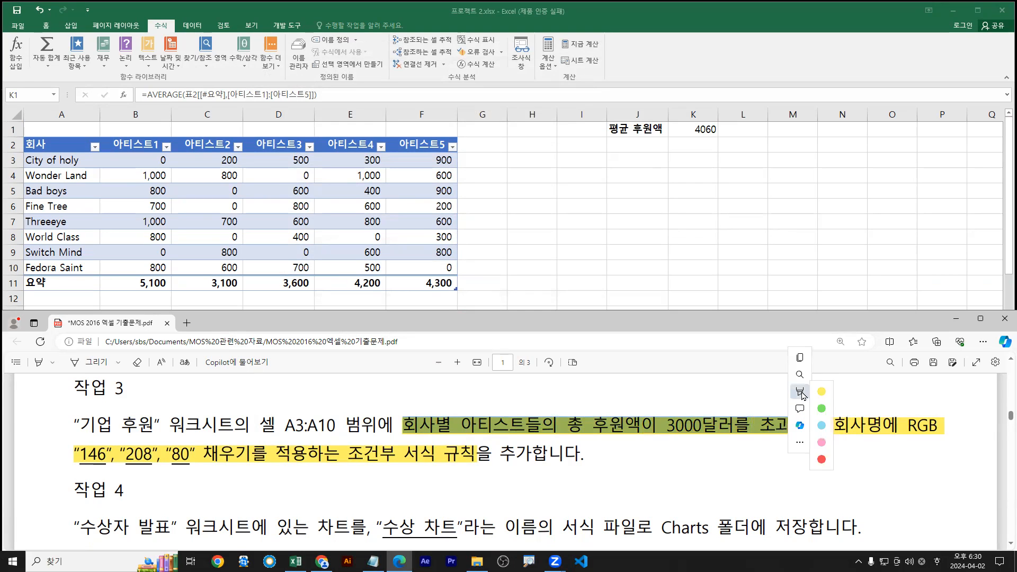
mouse_move(801, 392)
mouse_move(875, 395)
left_click(909, 459)
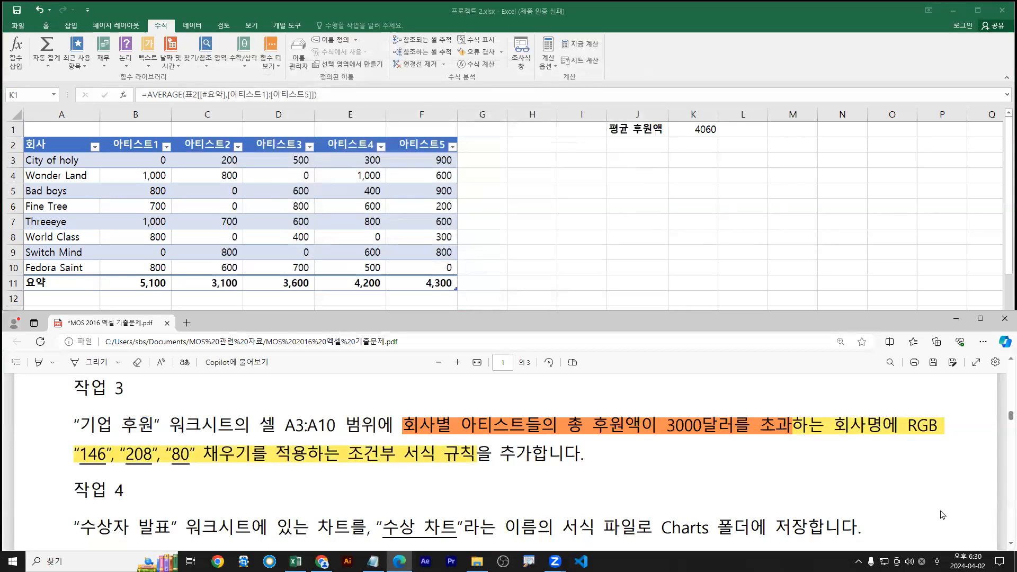
Highlight the RGB fill wording green and 셀 A3:A10 범위 light blue
left_click_drag(835, 427, 241, 454)
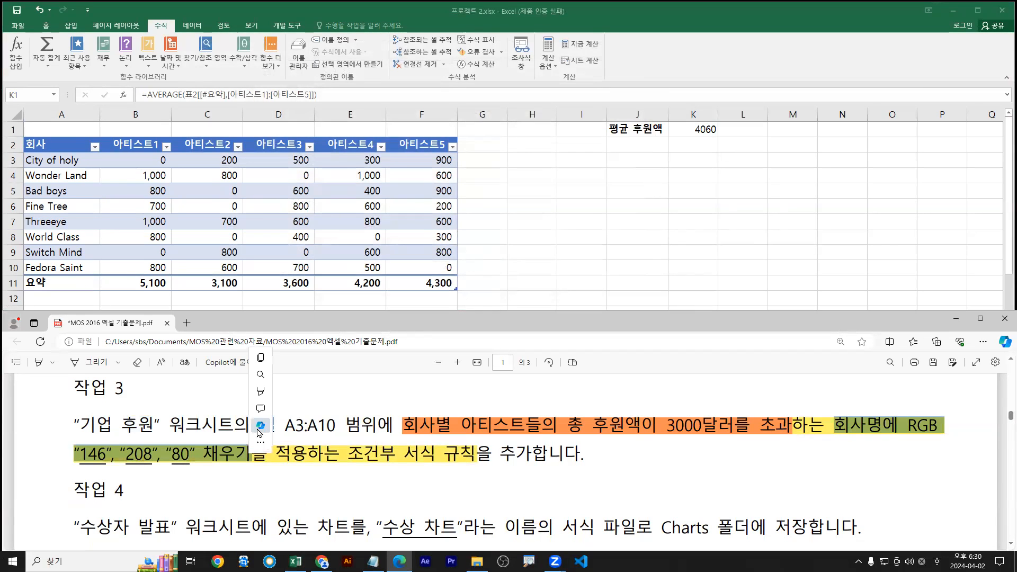
mouse_move(313, 394)
left_click(350, 407)
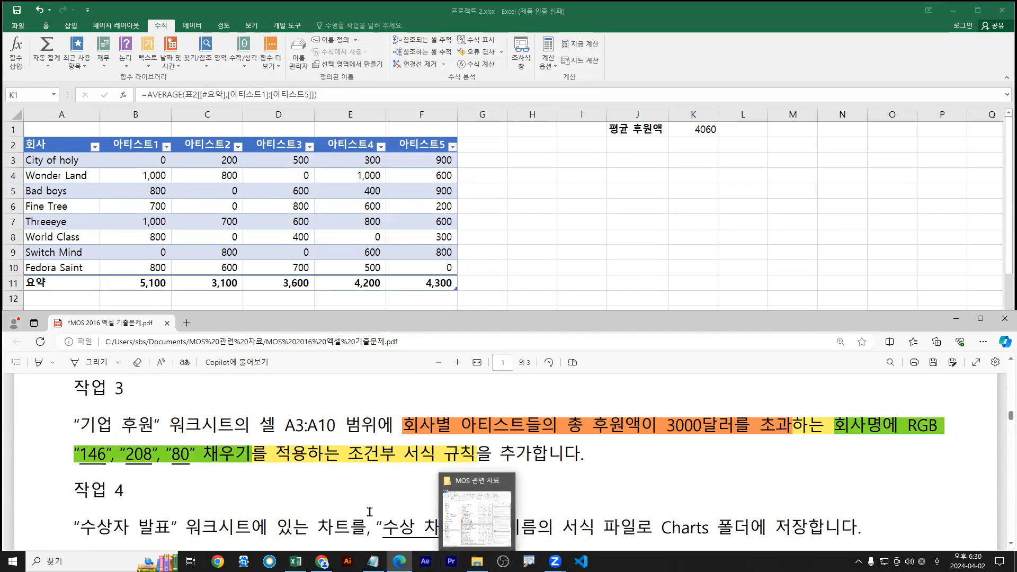
left_click_drag(264, 415, 377, 426)
mouse_move(388, 391)
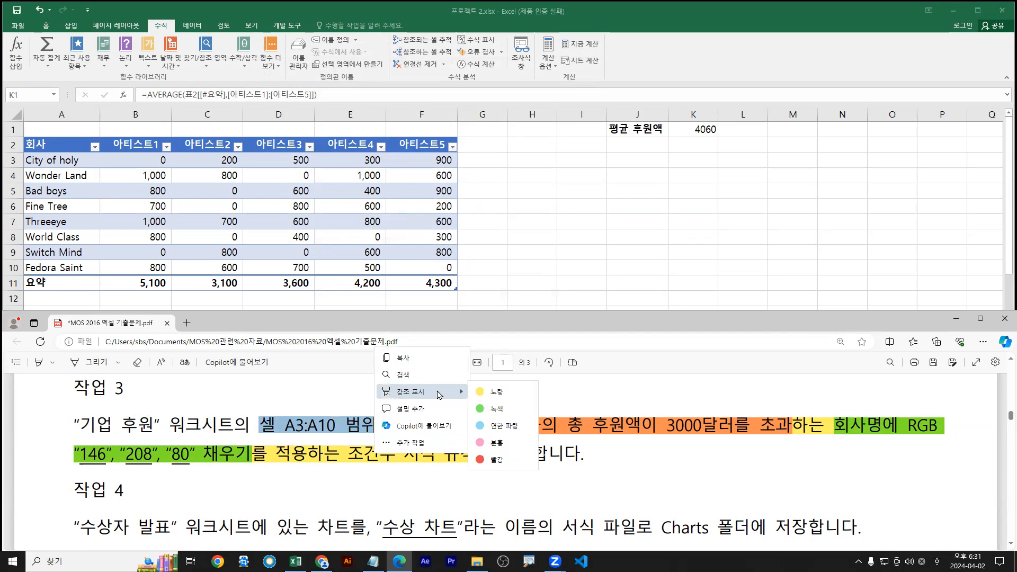
left_click(496, 427)
Select the company names in A3:A10 on 기업 후원 and open Conditional Formatting's New Rule
left_click(36, 129)
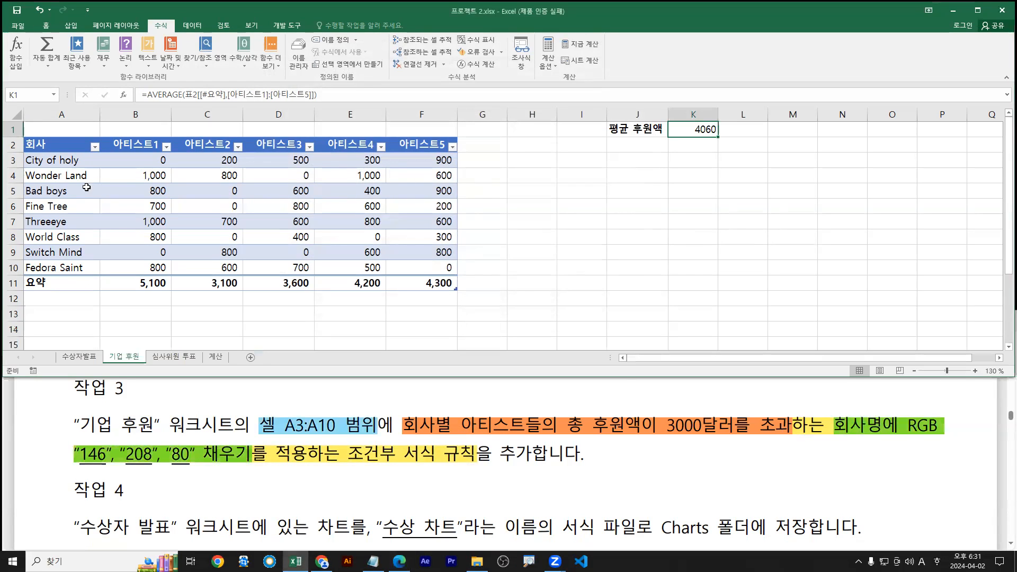
left_click_drag(52, 160, 45, 267)
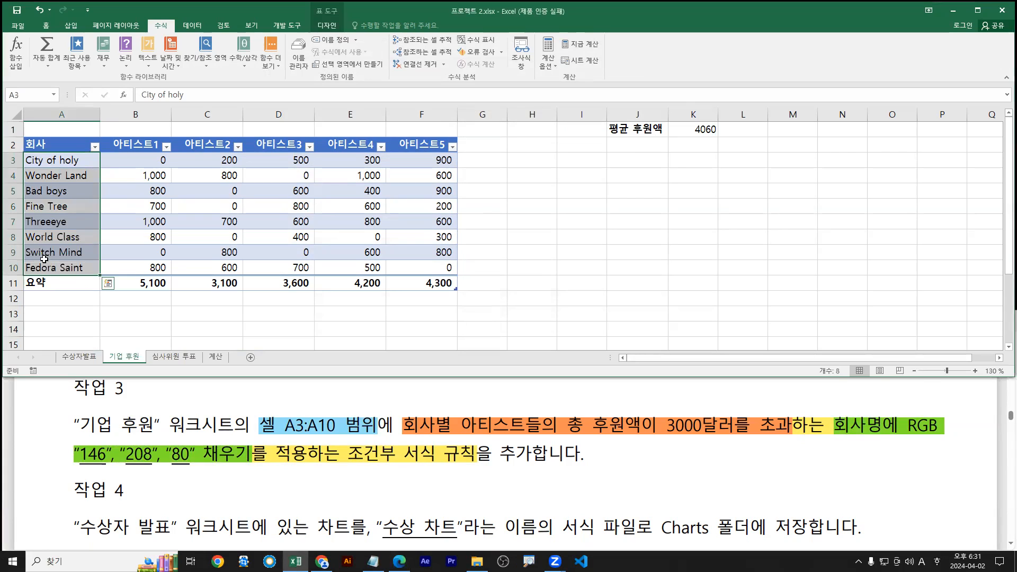
mouse_move(22, 153)
left_mouse_down()
mouse_move(73, 267)
mouse_move(100, 274)
left_mouse_up()
left_click_drag(72, 165, 71, 269)
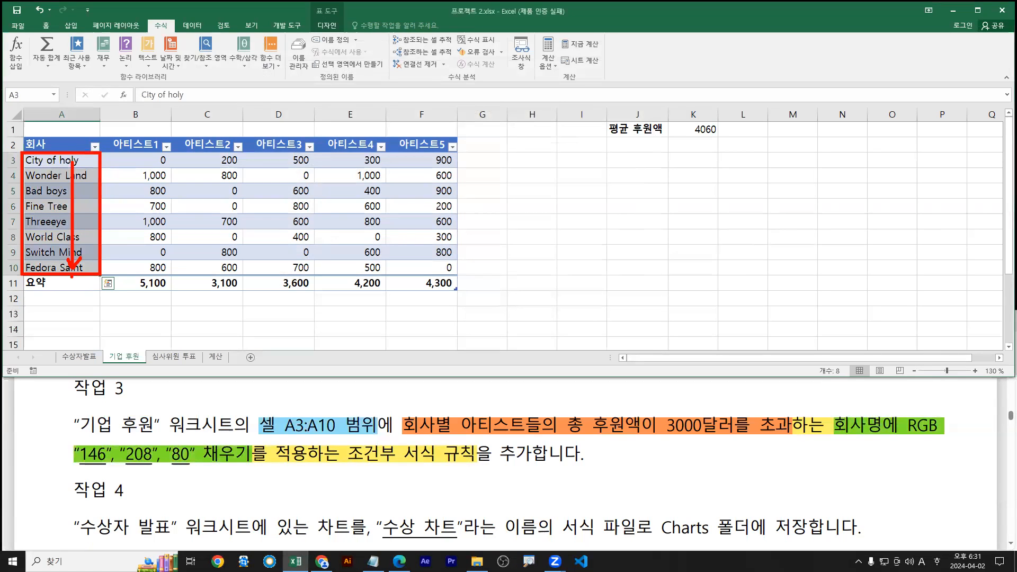
left_click(46, 25)
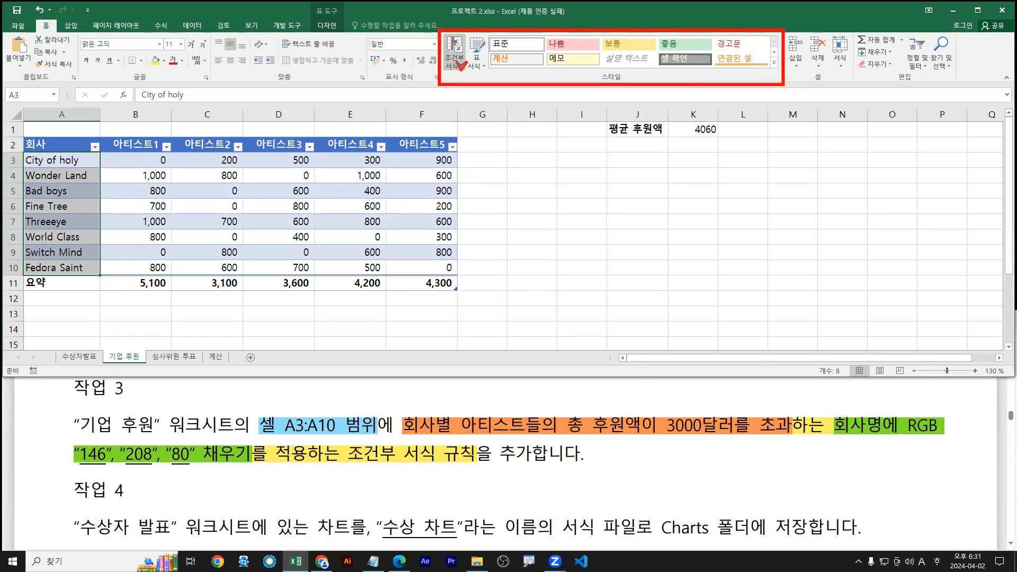
left_click(460, 66)
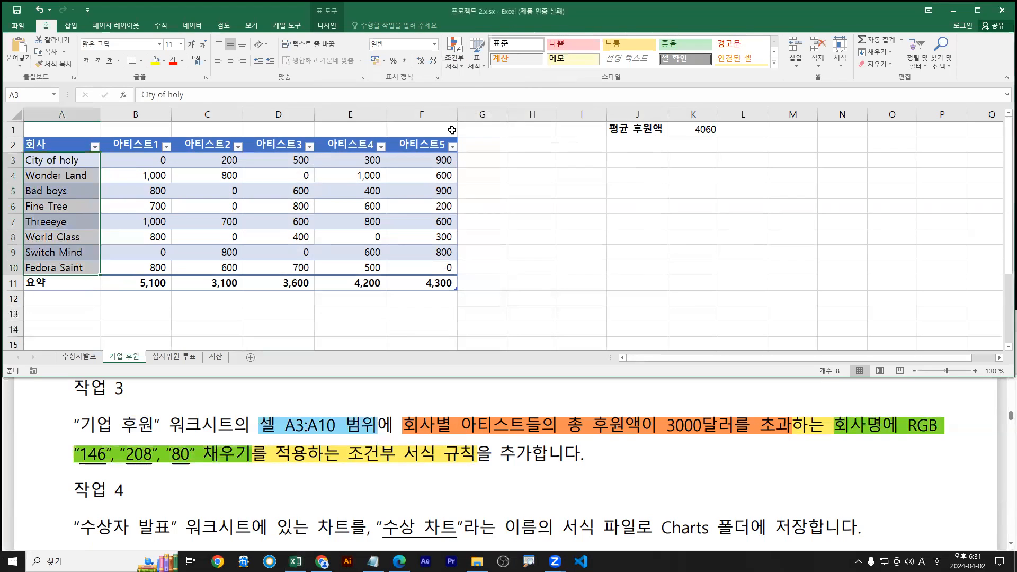
left_click(453, 53)
Choose 'Use a formula to determine which cells to format' and move the dialog aside
left_click(472, 197)
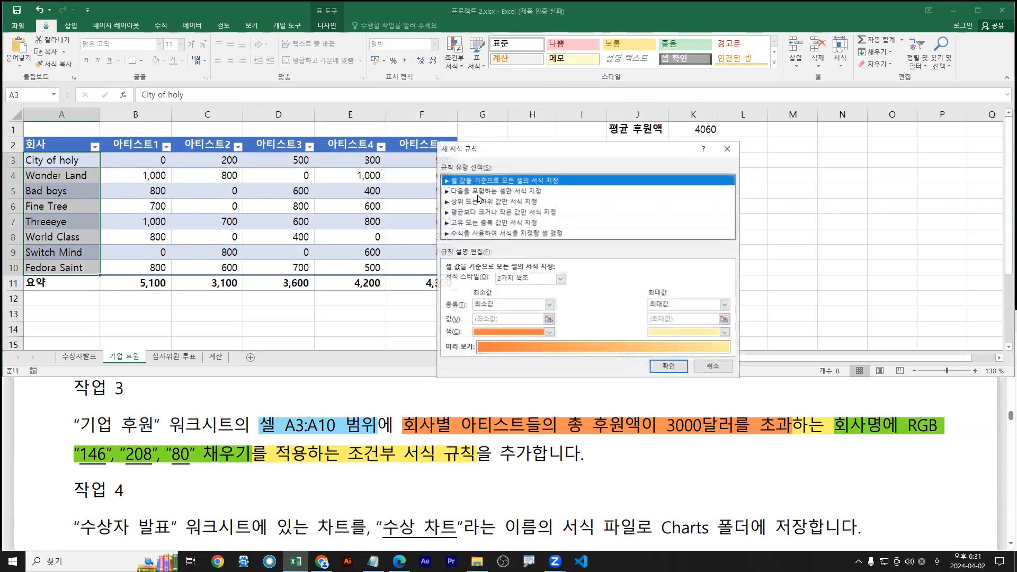
left_click(456, 233)
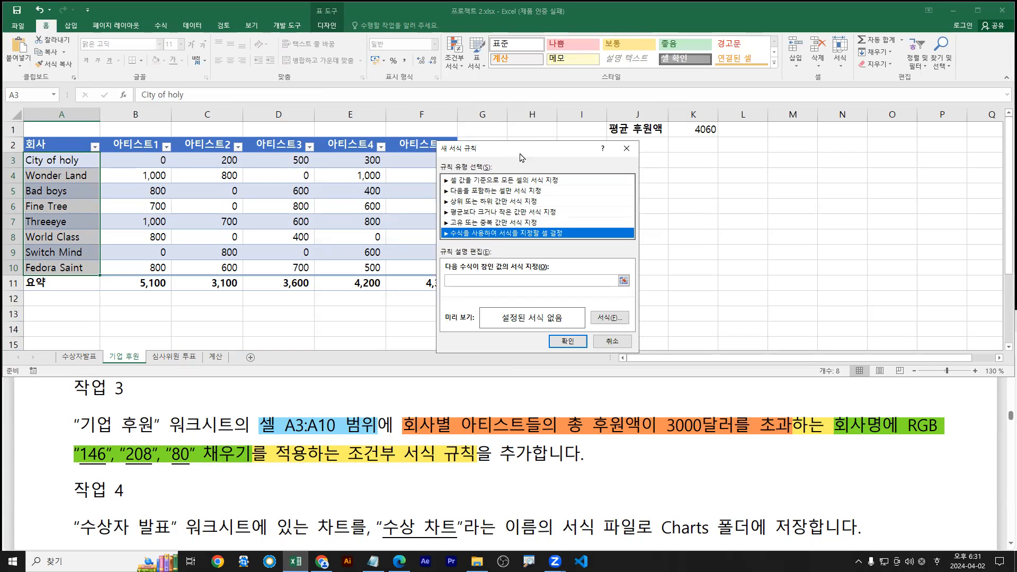
left_click_drag(520, 152, 583, 162)
mouse_move(433, 436)
left_mouse_down()
mouse_move(402, 435)
mouse_move(784, 438)
left_mouse_up()
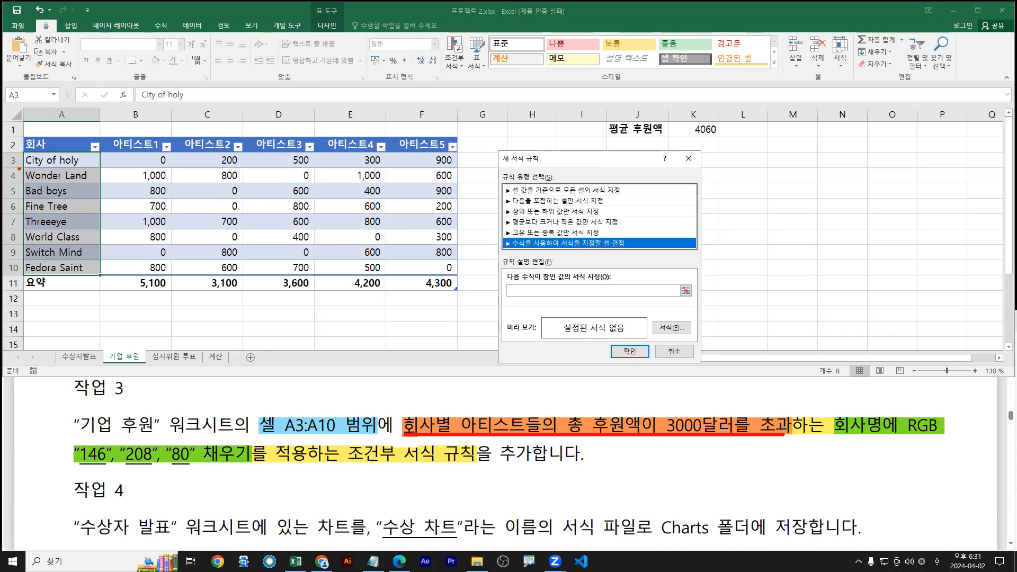
Annotate row 3's amounts and the greater-than-3000 total condition, then click into the formula box
left_click_drag(25, 169, 460, 170)
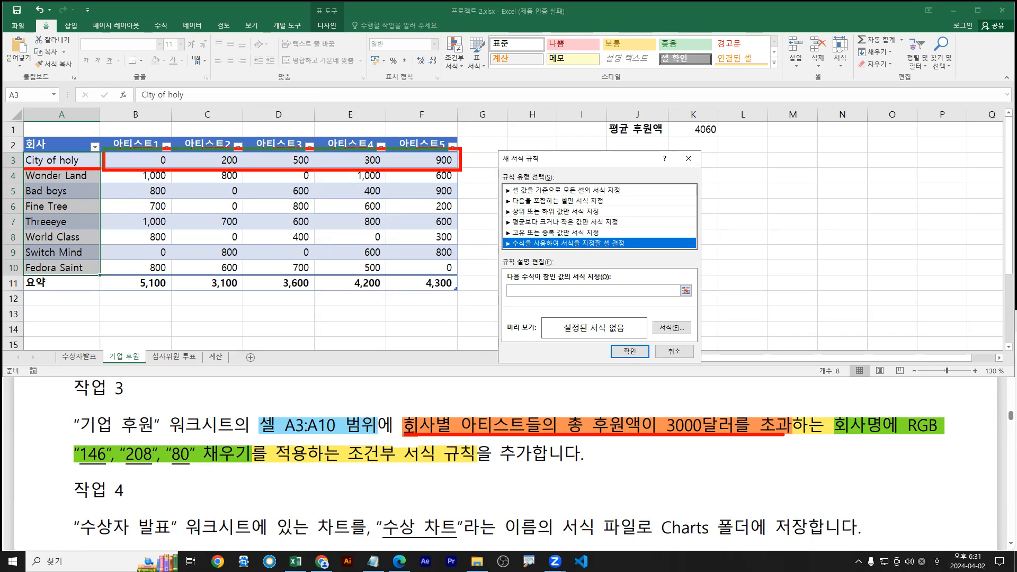
left_click_drag(448, 171, 586, 418)
mouse_move(577, 418)
left_mouse_down()
mouse_move(587, 425)
mouse_move(592, 406)
left_mouse_up()
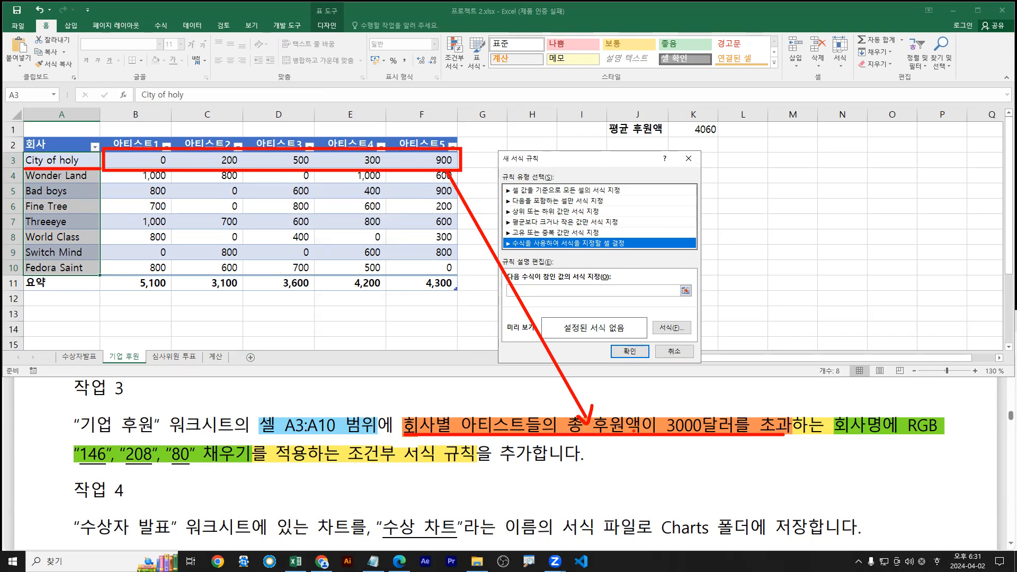
mouse_move(643, 390)
left_mouse_down()
mouse_move(660, 411)
mouse_move(695, 408)
left_mouse_up()
mouse_move(695, 408)
left_mouse_down()
mouse_move(702, 397)
mouse_move(706, 406)
left_mouse_up()
left_click_drag(705, 407, 716, 392)
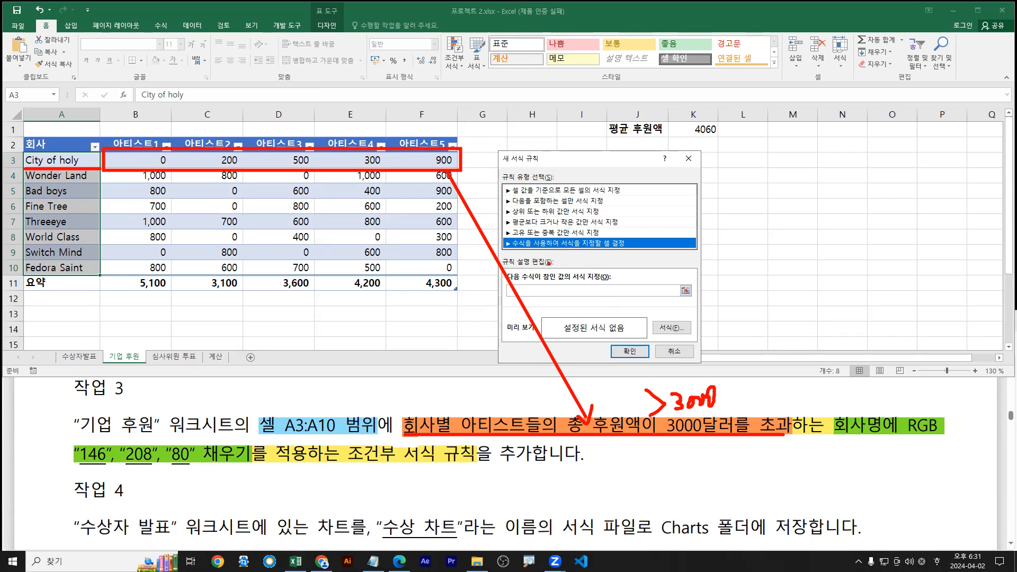
key("e")
mouse_move(102, 153)
left_mouse_down()
mouse_move(457, 169)
mouse_move(597, 439)
left_mouse_up()
left_click_drag(413, 440, 774, 436)
key("Escape")
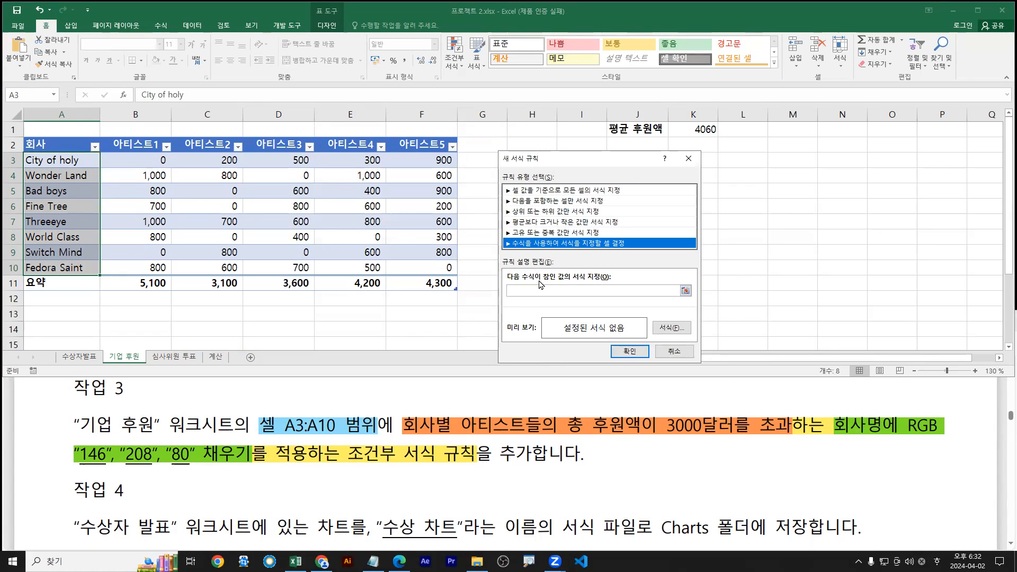
left_click(520, 292)
left_click(508, 245)
left_click(518, 292)
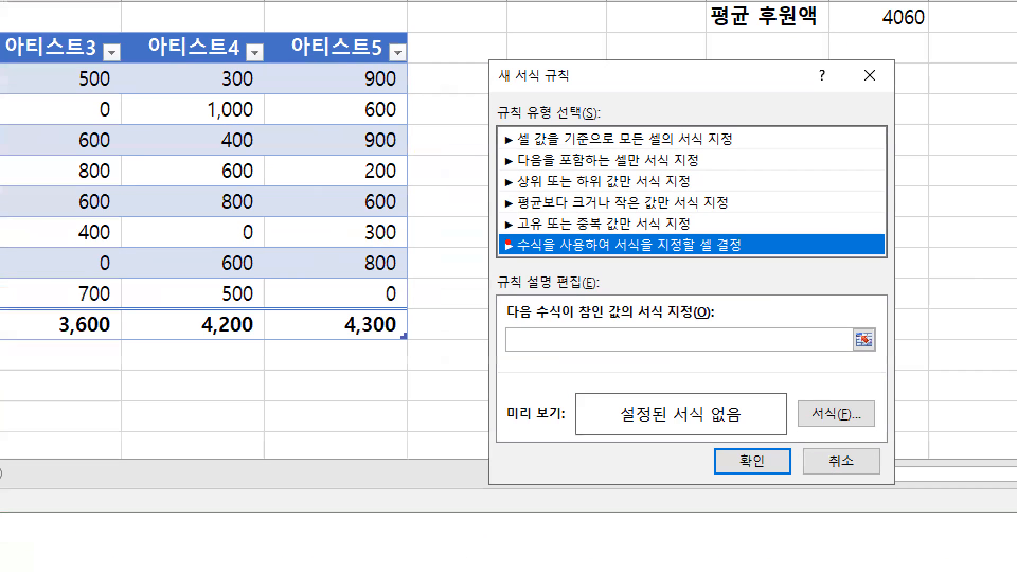
Type =sum( referencing B3:F3, and use F4 to make it $B3:$F3
left_click(519, 290)
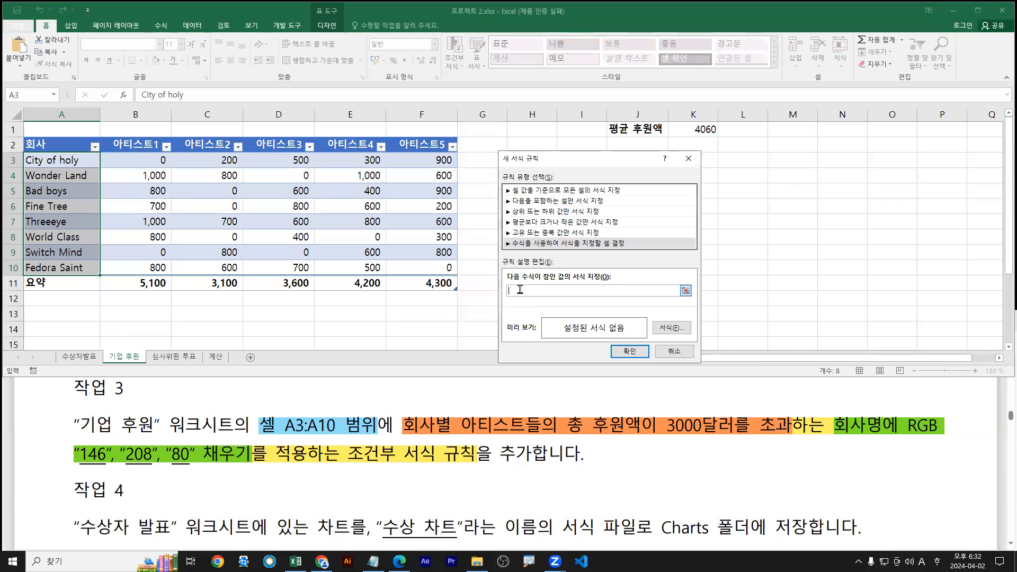
type("=sum(")
left_click_drag(123, 160, 417, 161)
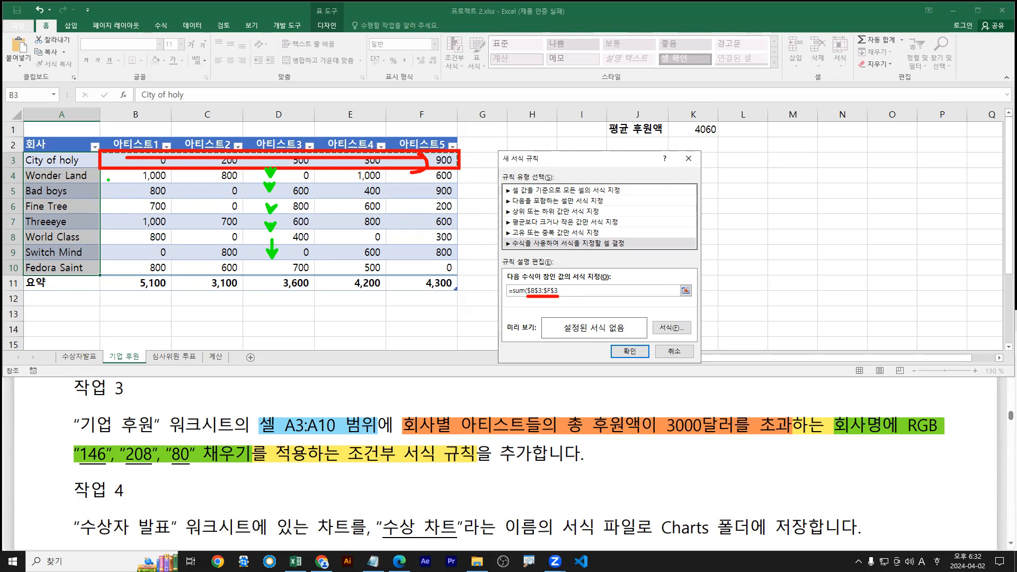
left_click_drag(128, 202, 458, 201)
key("Escape")
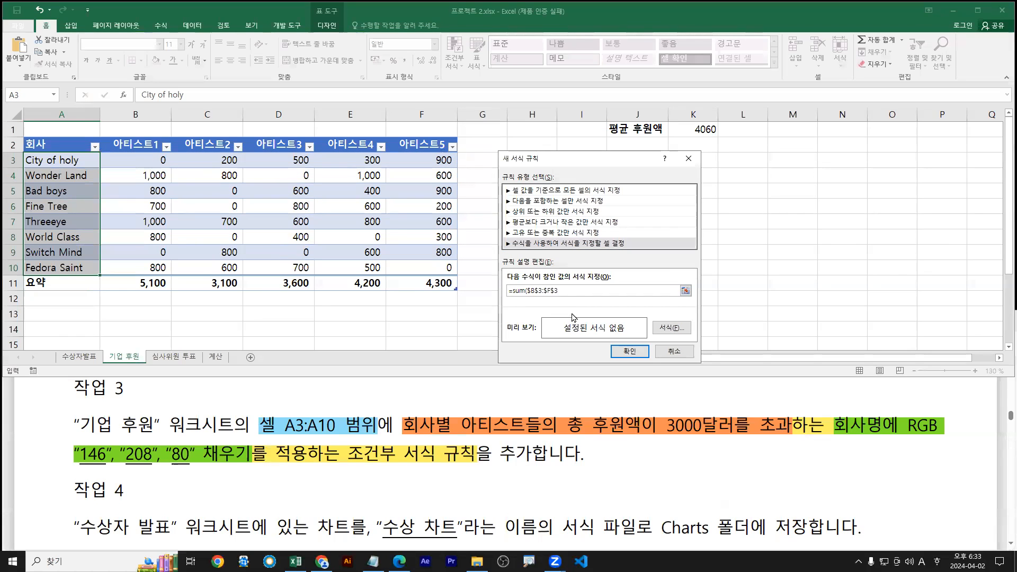
left_click_drag(529, 291, 555, 292)
key("F4")
key("F4")
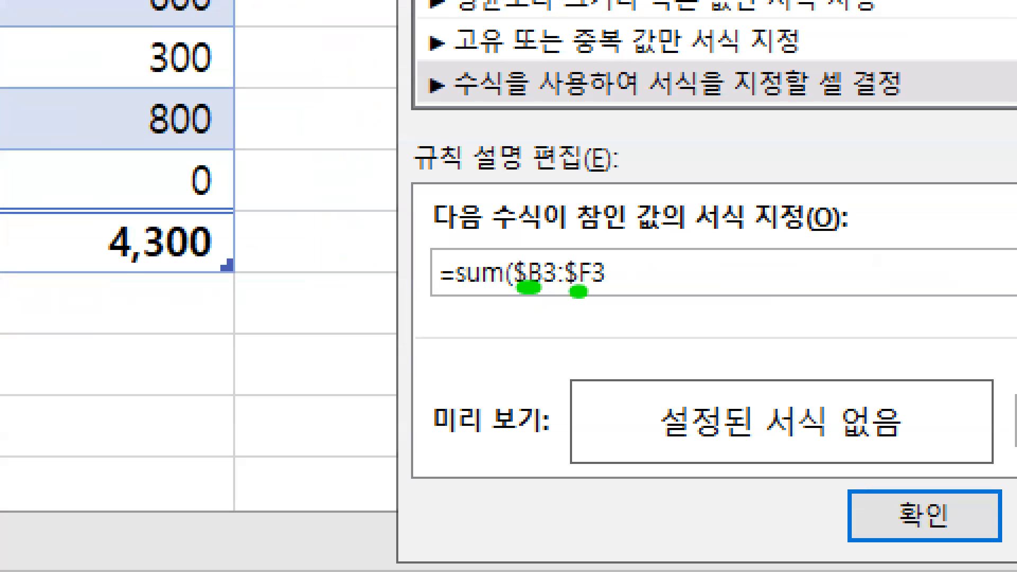
Annotate on screen why the column letters are locked in $B3:$F3
key("b")
left_click_drag(727, 281, 725, 363)
left_click_drag(729, 318, 778, 318)
left_click_drag(803, 276, 864, 320)
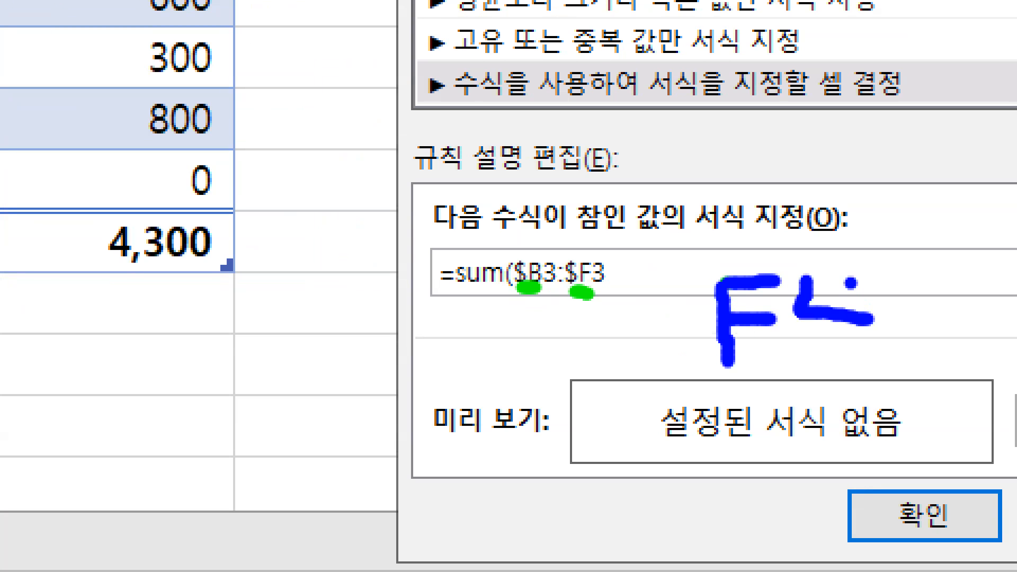
left_click_drag(849, 281, 824, 367)
left_click_drag(690, 241, 894, 402)
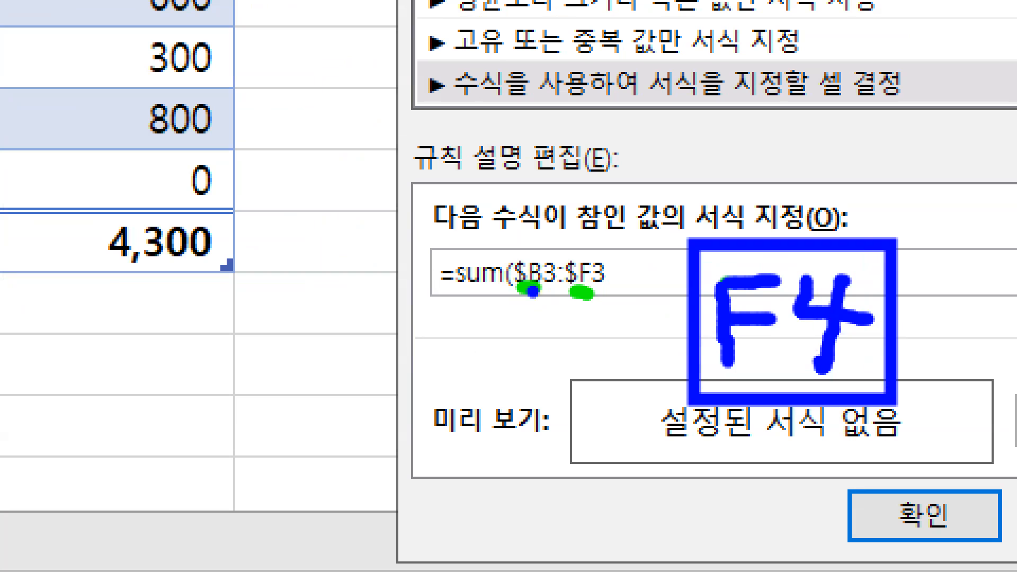
key("r")
left_click_drag(544, 293, 605, 291)
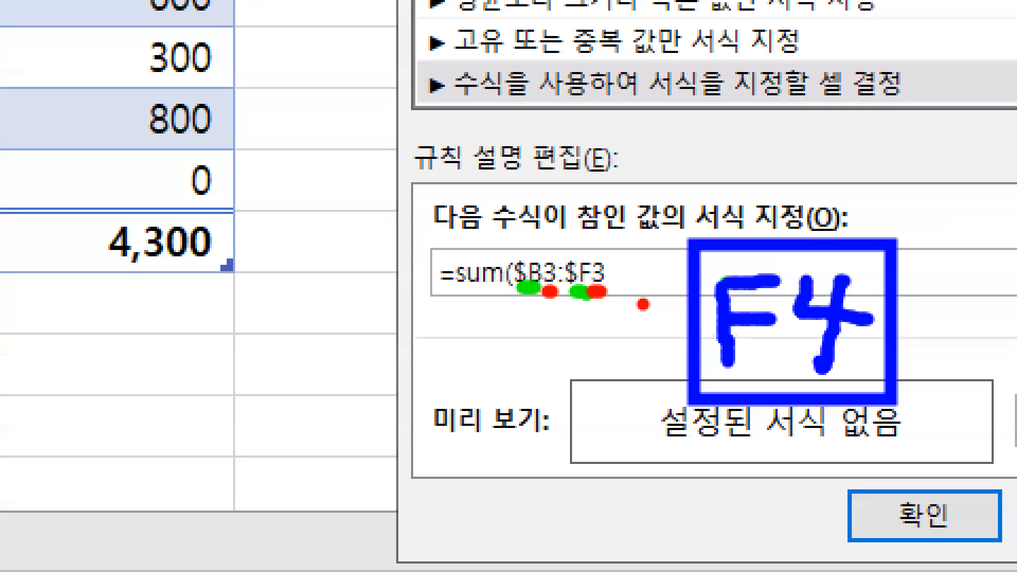
key("Escape")
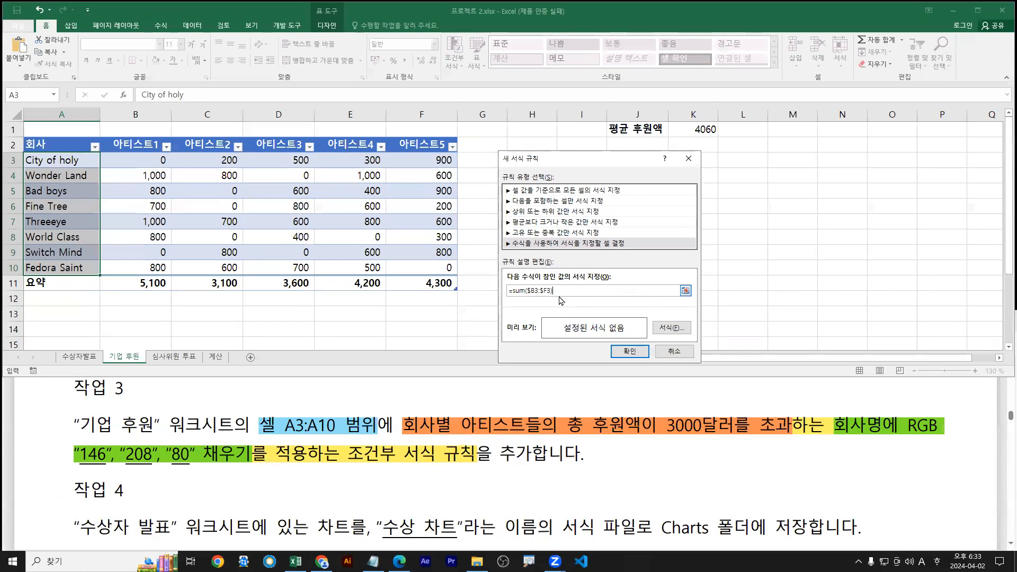
Use F4 to change the range reference to $B3:$F3, locking only the columns
key("ctrl+1")
left_click(542, 293)
left_click_drag(528, 293, 549, 295)
key("Escape")
key("F4")
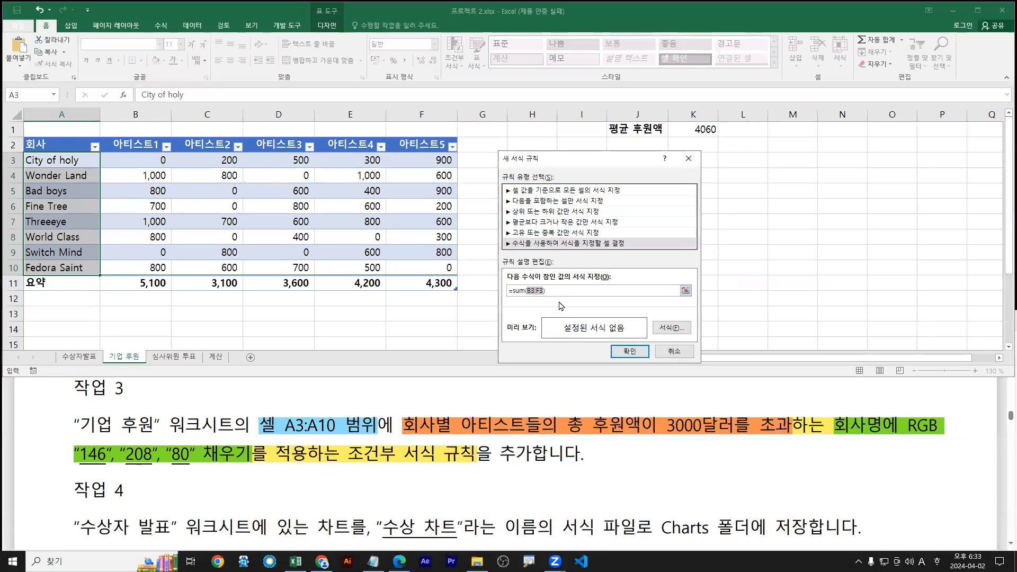
key("F4")
key("F4")
key("F4")
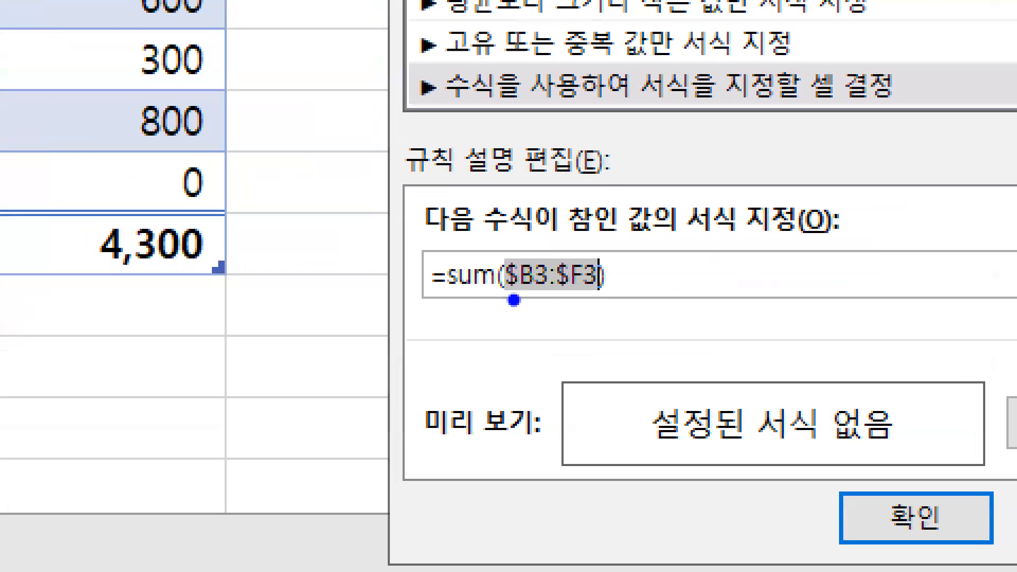
Append >3000 after the closing parenthesis to complete =sum($B3:$F3)>3000
left_click_drag(523, 295, 589, 297)
key("r")
key("e")
mouse_move(592, 253)
left_mouse_down()
mouse_move(612, 268)
mouse_move(600, 299)
left_mouse_up()
key("Escape")
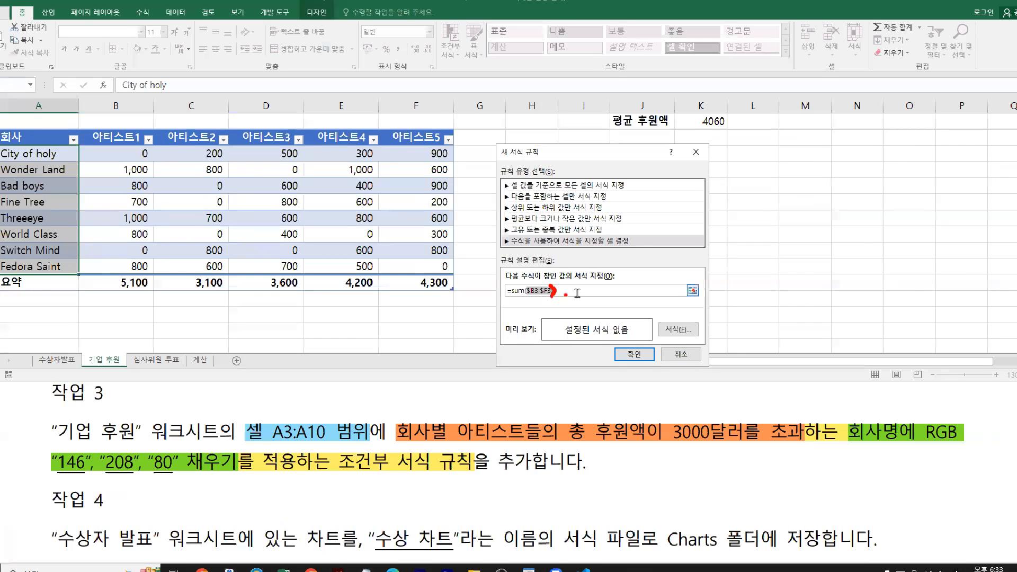
left_click(577, 291)
type(">3")
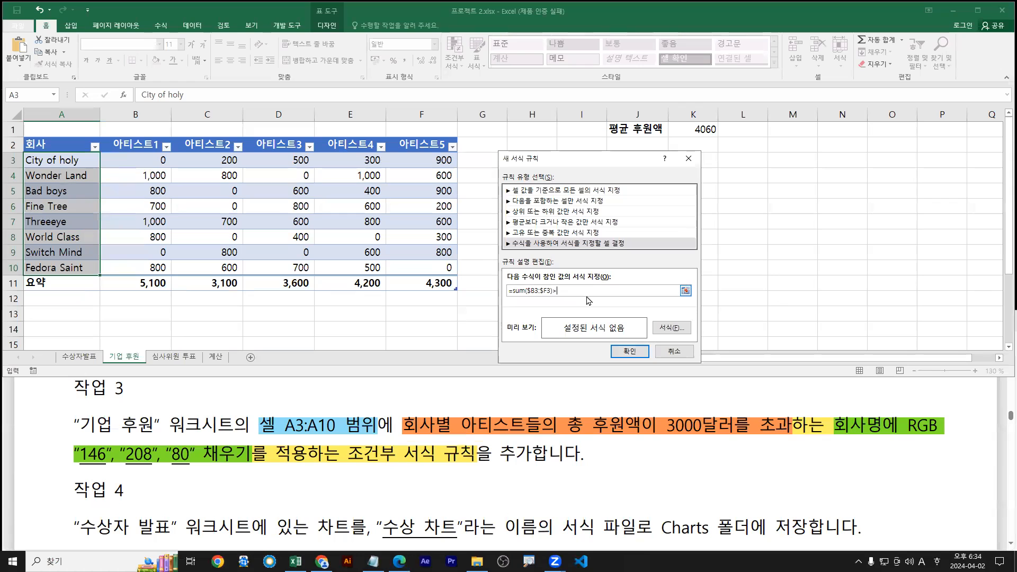
type("000")
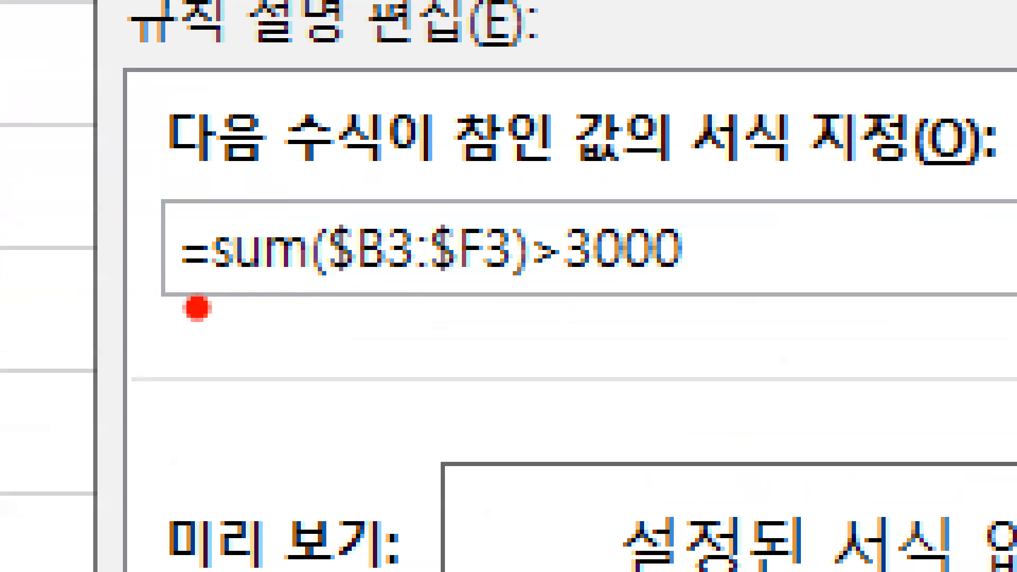
Annotate the finished formula's locked columns, row 3 range, parentheses and >3000 comparison
left_click_drag(457, 299, 711, 304)
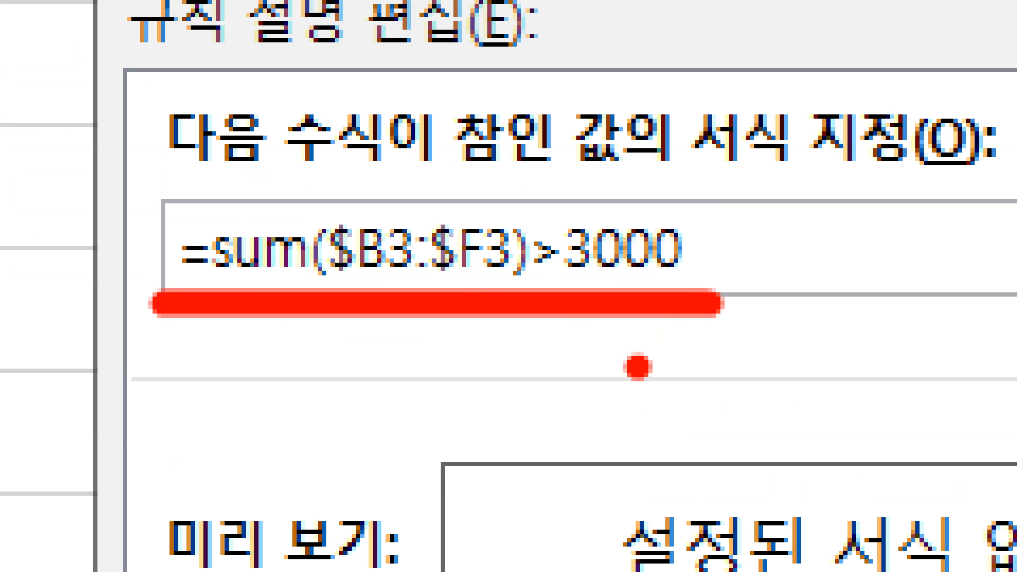
left_click_drag(347, 289, 470, 284)
key("g")
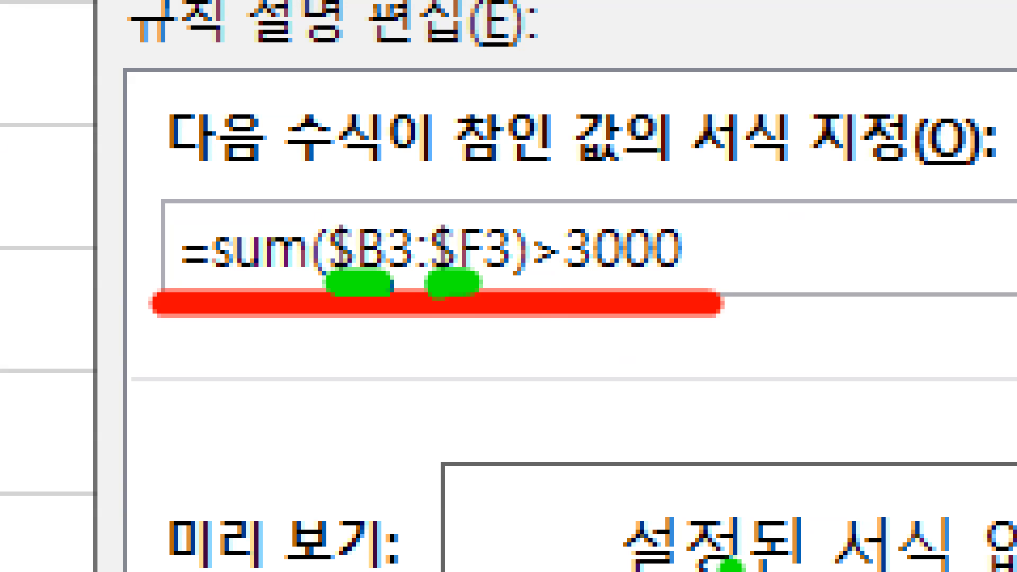
key("e")
key("r")
left_click_drag(329, 298, 488, 307)
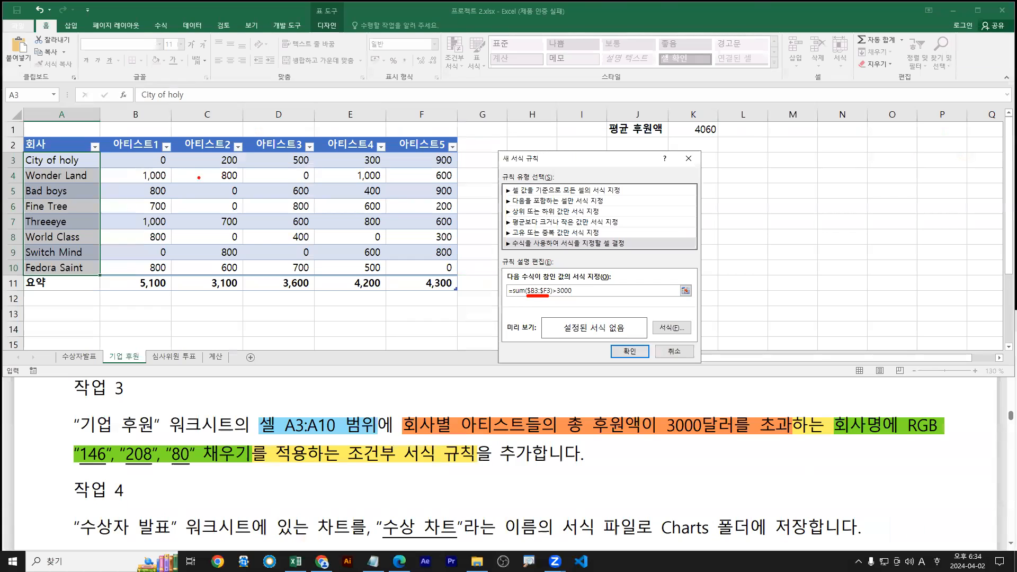
mouse_move(109, 152)
left_mouse_down()
mouse_move(200, 168)
mouse_move(454, 170)
left_mouse_up()
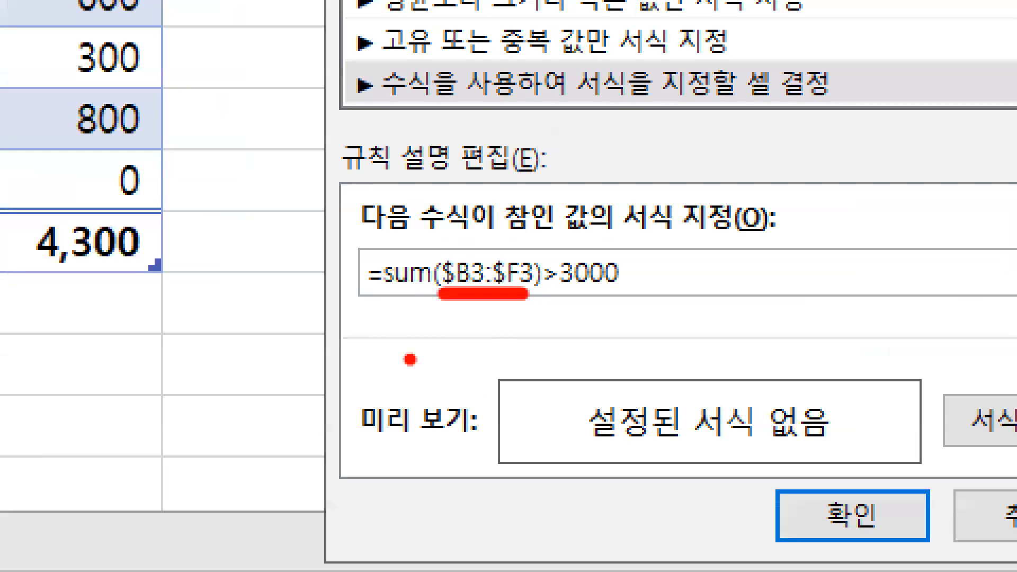
key("b")
left_click_drag(447, 252, 450, 294)
mouse_move(525, 249)
left_mouse_down()
mouse_move(537, 270)
mouse_move(530, 296)
left_mouse_up()
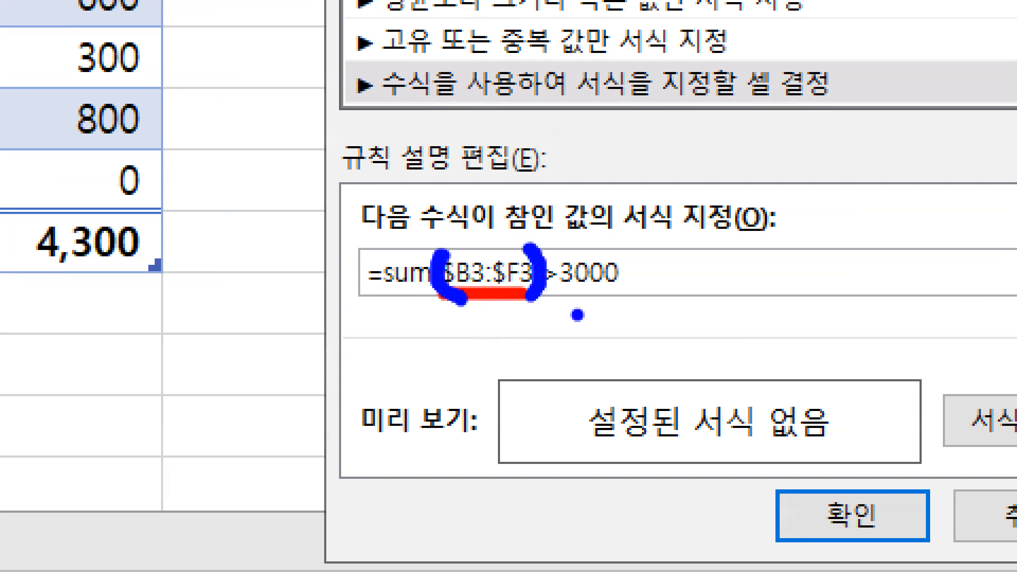
key("e")
mouse_move(642, 295)
left_mouse_down()
mouse_move(404, 320)
mouse_move(312, 304)
left_mouse_up()
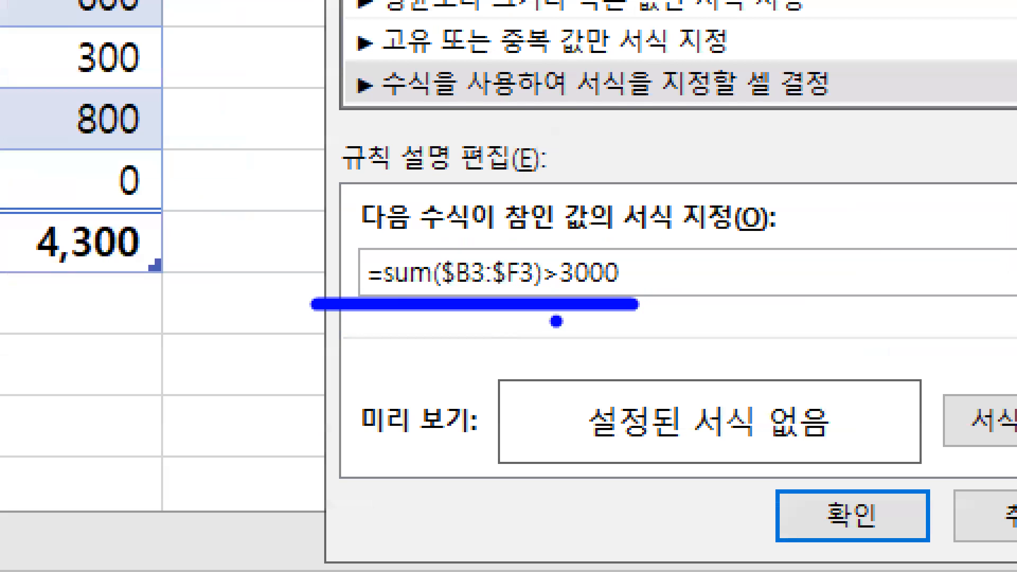
left_click_drag(547, 296, 557, 295)
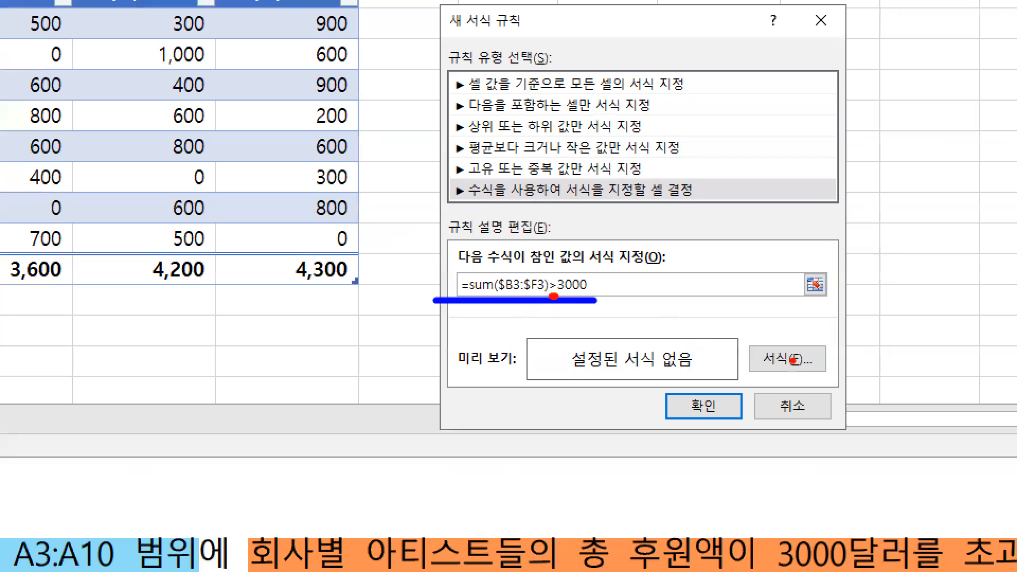
left_click_drag(1000, 428, 917, 509)
left_click_drag(748, 342, 831, 376)
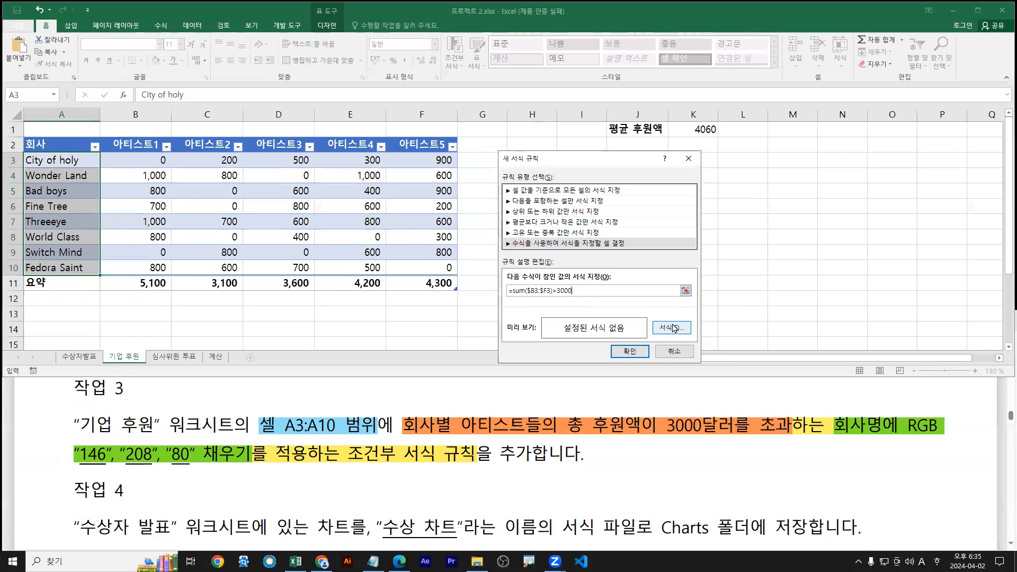
Set the rule's fill to the custom colour RGB 146, 208, 80
left_click(787, 359)
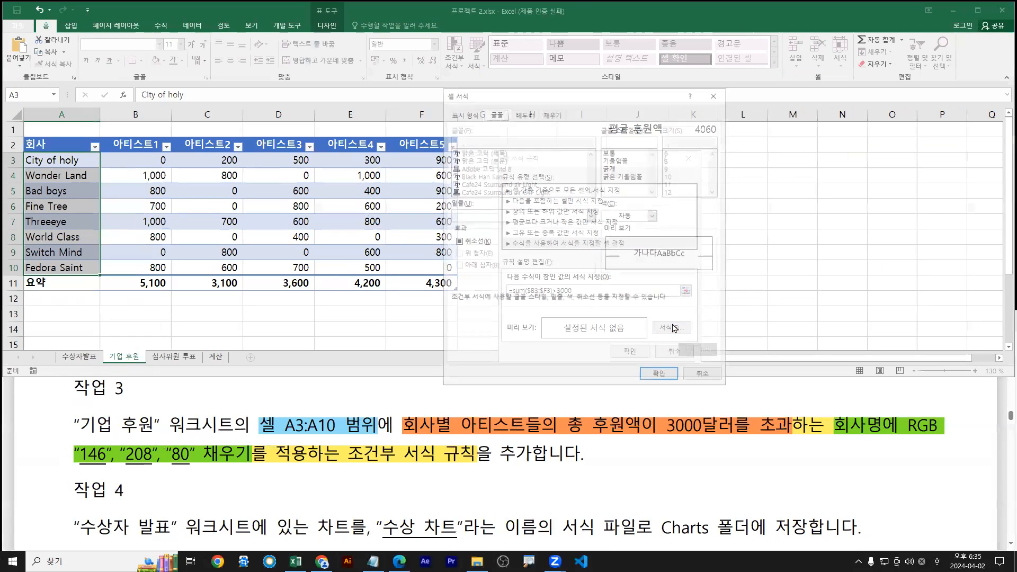
left_click_drag(656, 100, 919, 179)
left_click(811, 193)
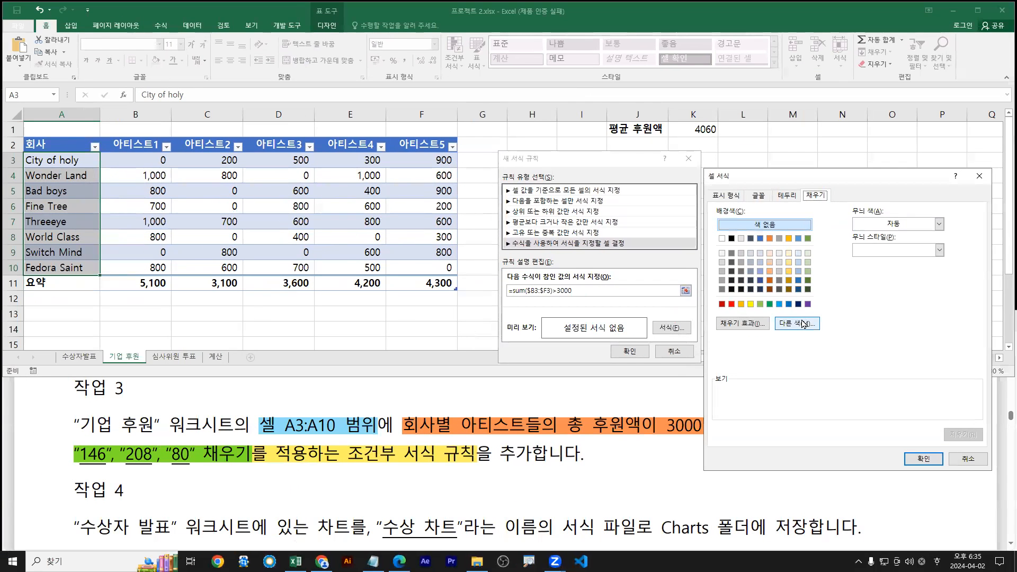
left_click(804, 323)
left_click(806, 275)
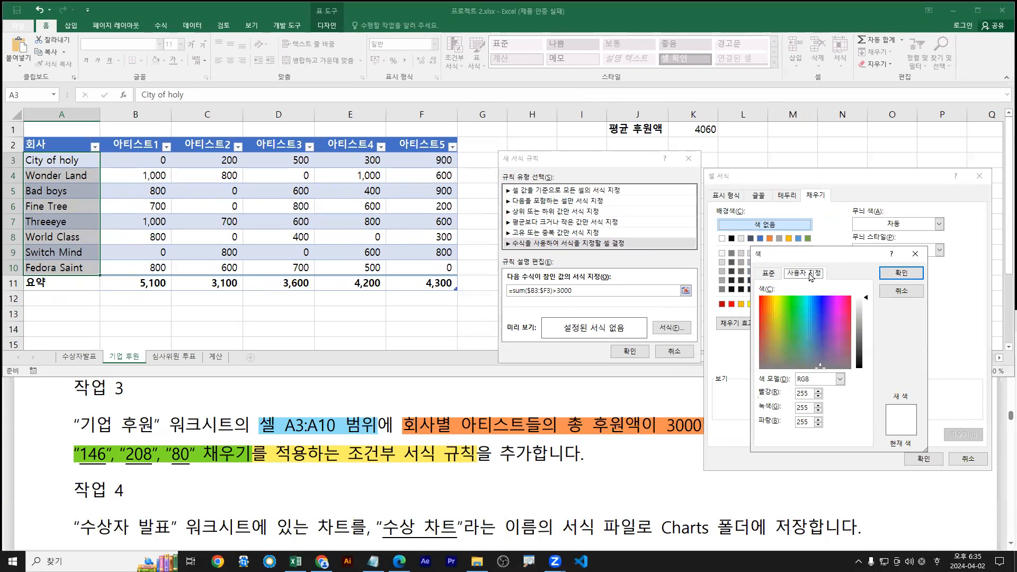
double_click(804, 393)
type("146")
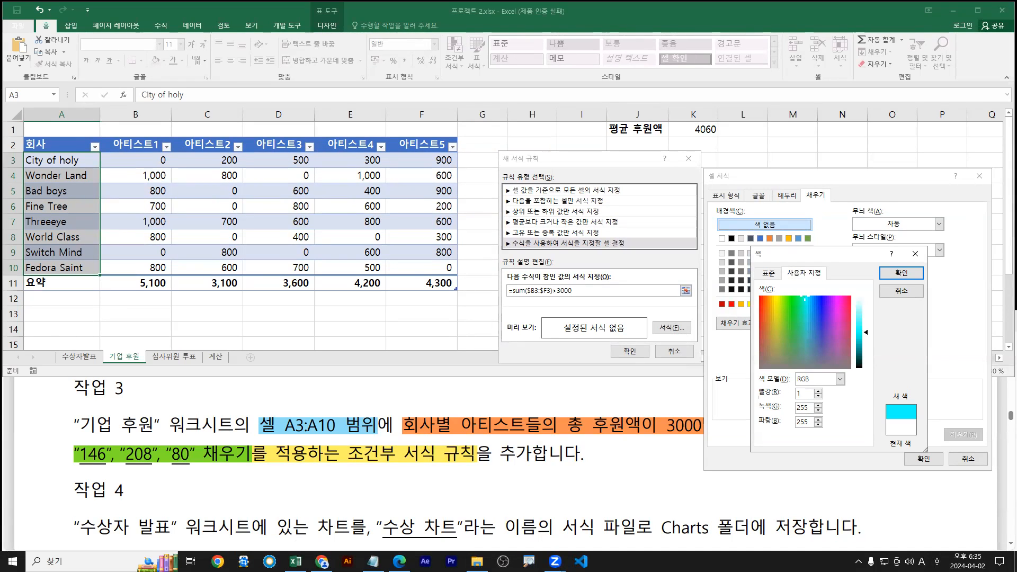
key("Tab")
type("208")
key("Tab")
type("80")
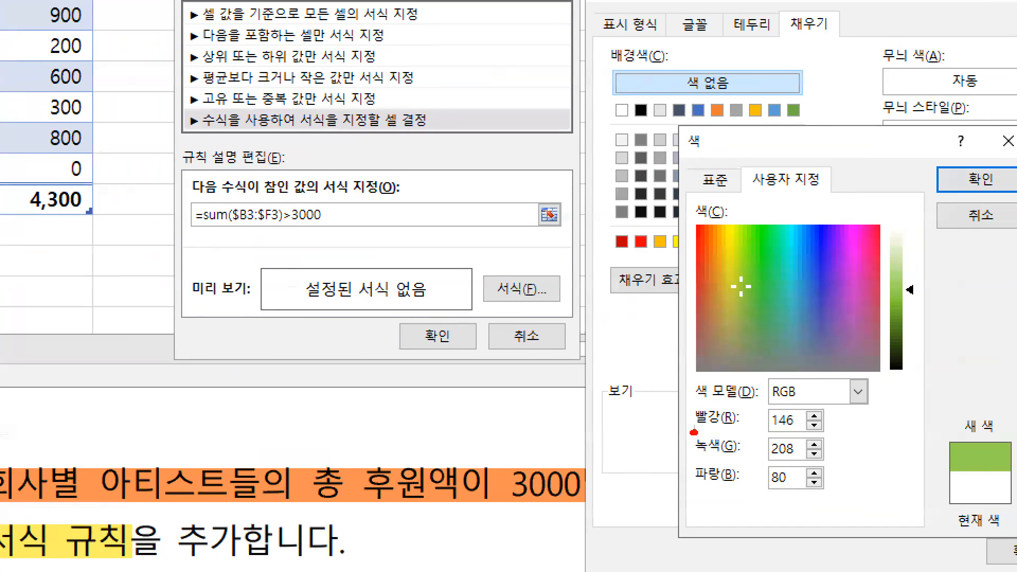
Confirm the green fill and save the new formatting rule
left_click_drag(691, 431, 815, 432)
key("g")
left_click_drag(696, 459, 805, 458)
key("b")
left_click_drag(695, 487, 790, 486)
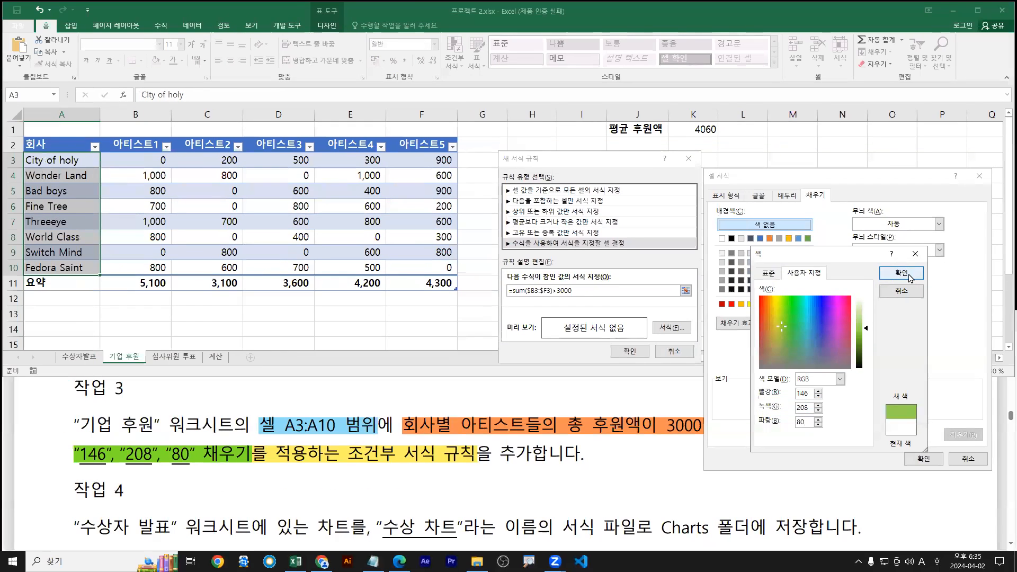
left_click(977, 179)
left_click(923, 459)
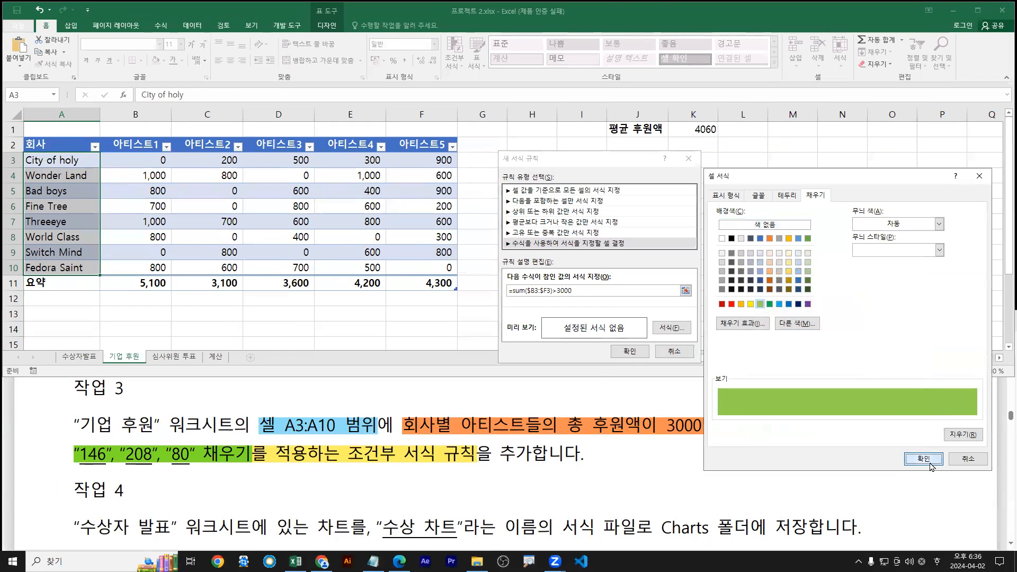
left_click(631, 352)
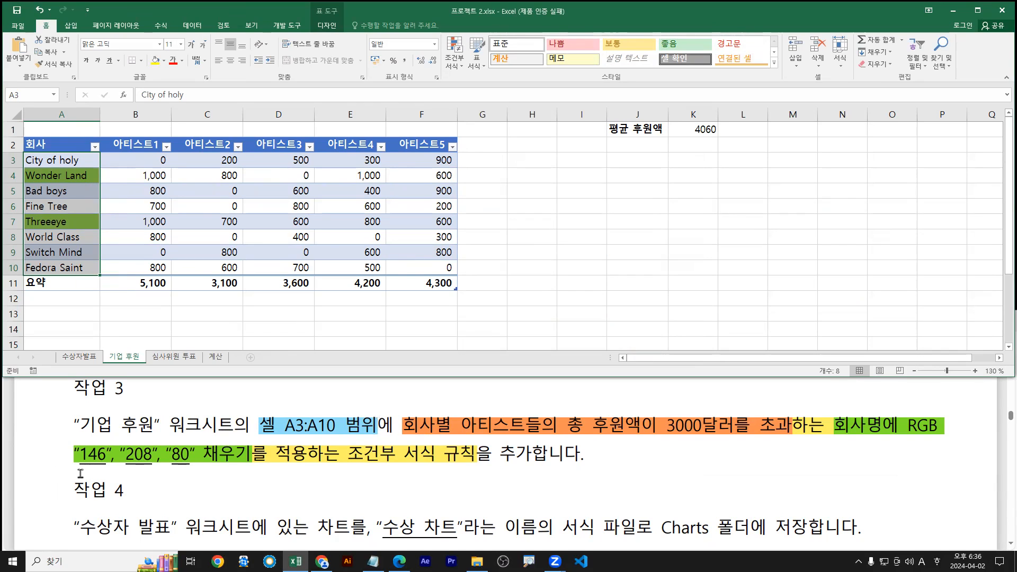
left_click_drag(69, 467, 193, 465)
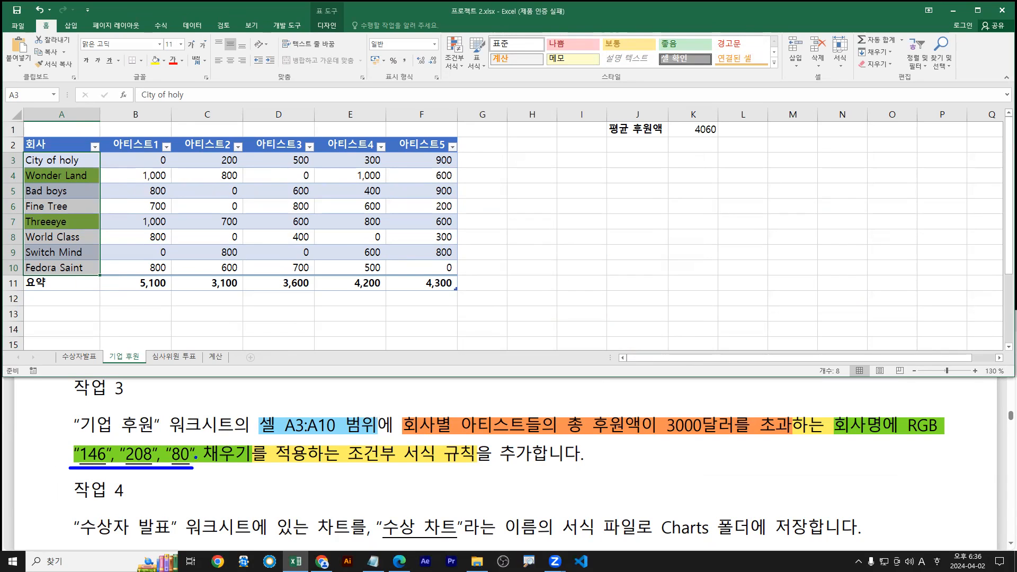
left_click_drag(21, 151, 100, 274)
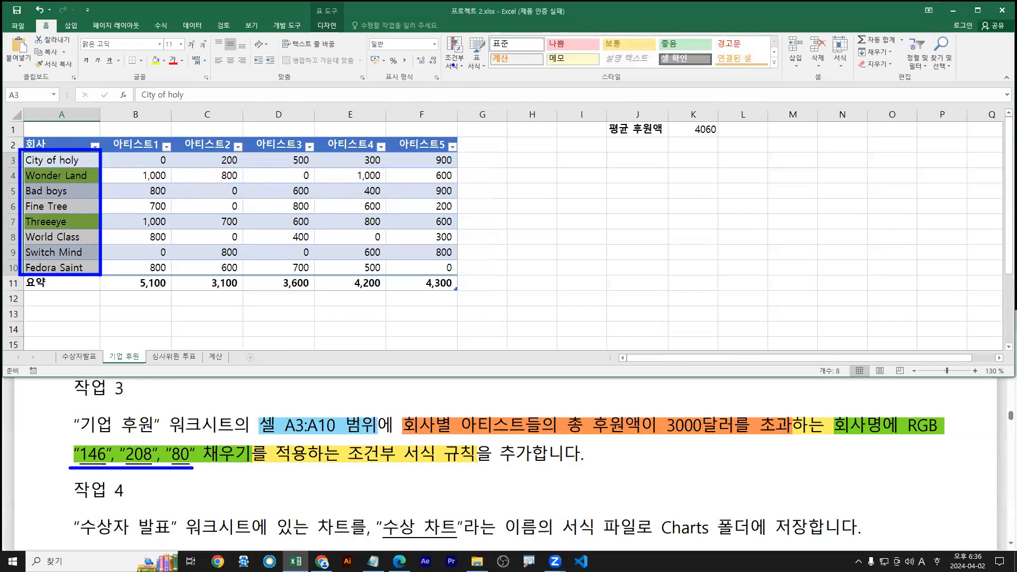
key("Escape")
left_click(458, 64)
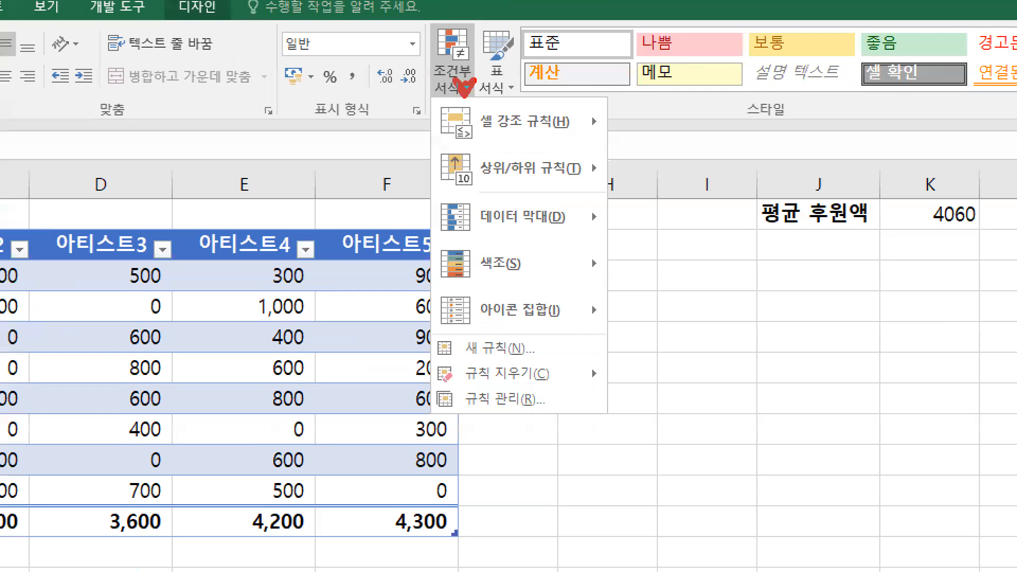
mouse_move(429, 384)
left_mouse_down()
mouse_move(542, 419)
mouse_move(534, 441)
left_mouse_up()
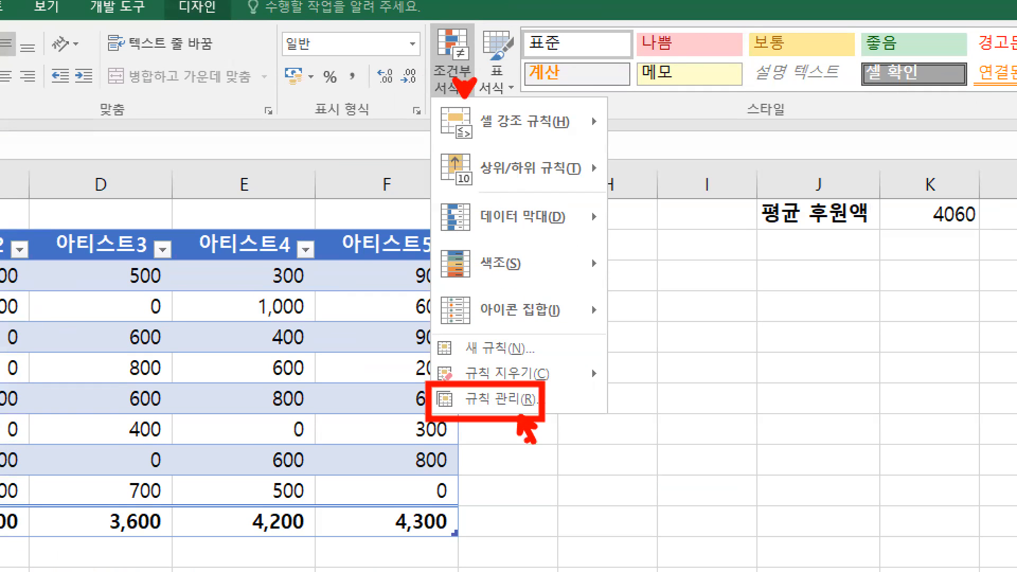
key("Escape")
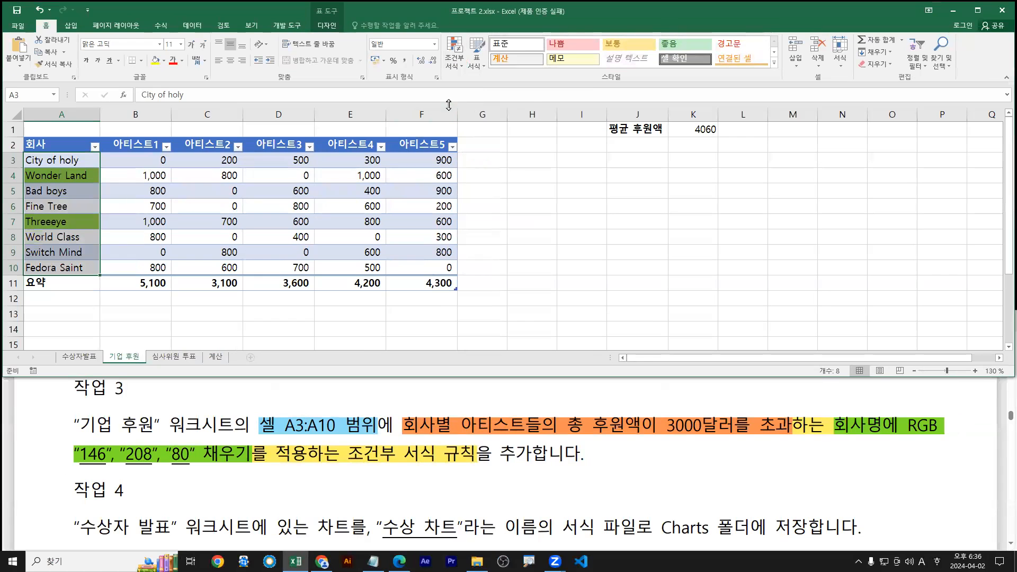
left_click(454, 58)
left_click(468, 221)
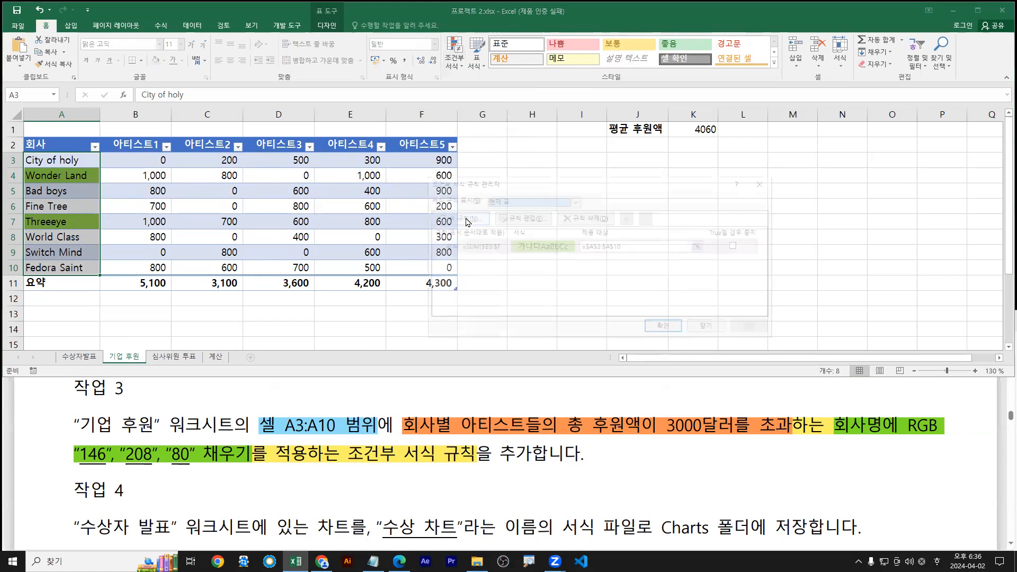
left_click(477, 246)
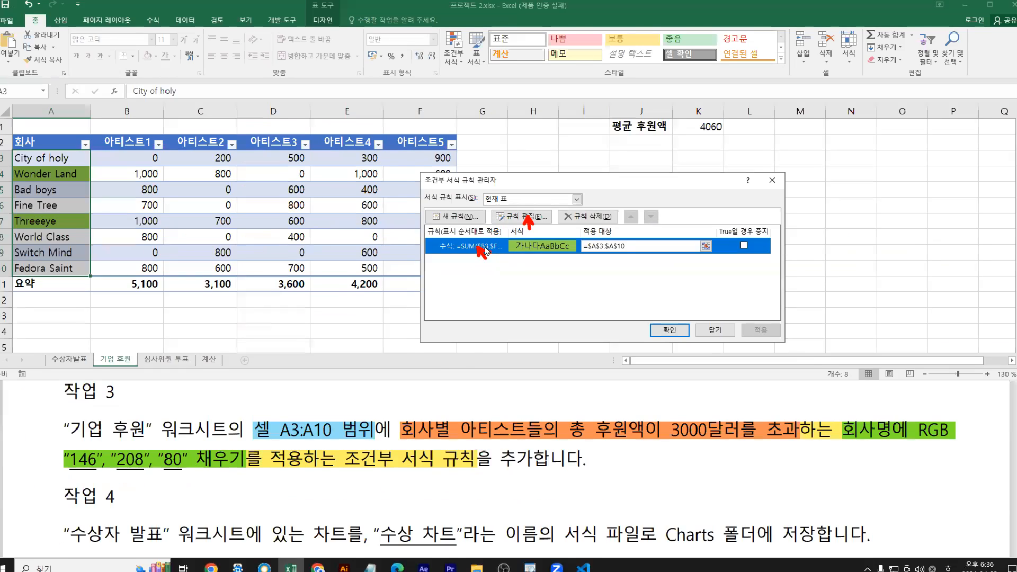
left_click(552, 199)
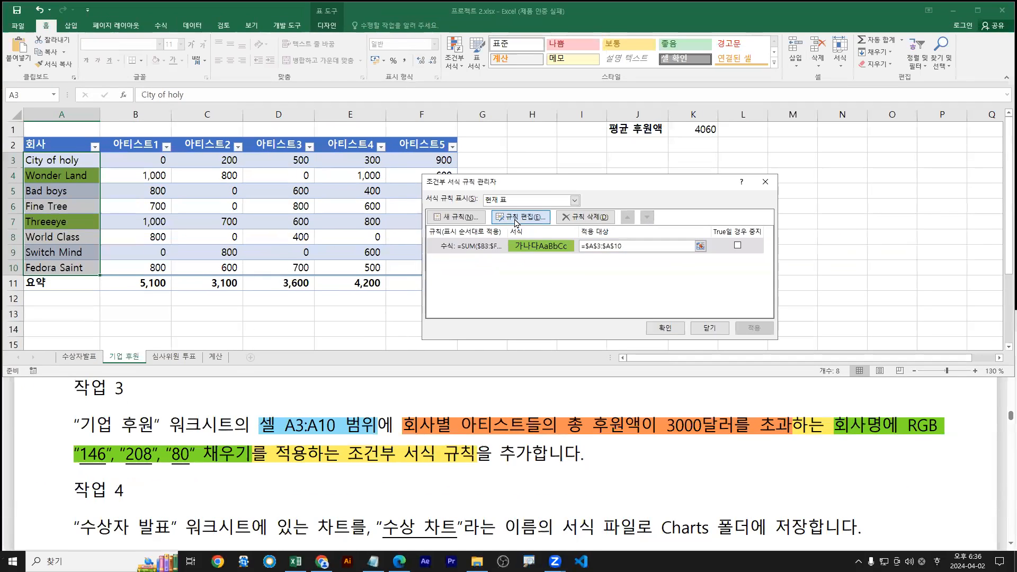
left_click_drag(552, 163, 230, 195)
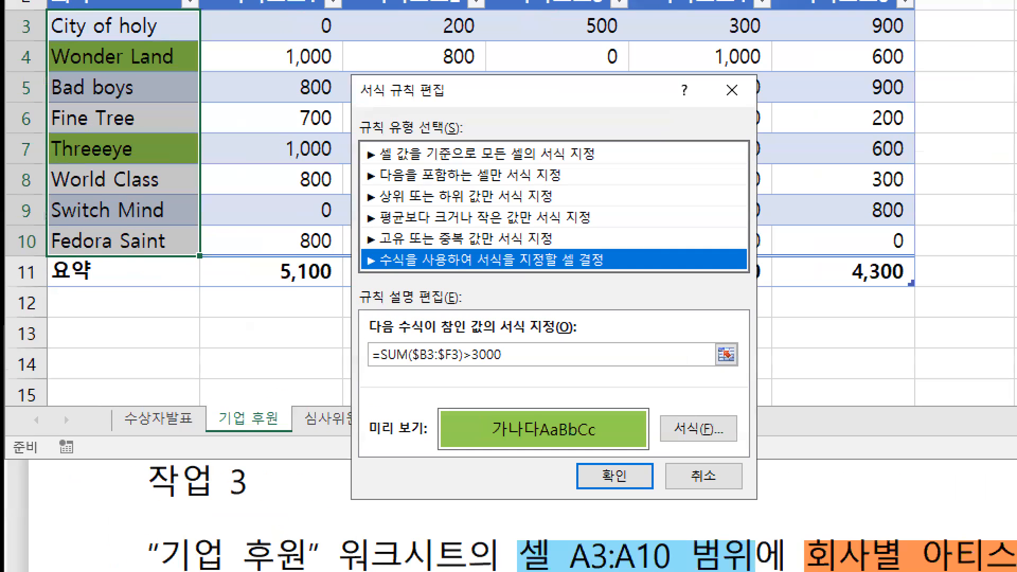
left_click_drag(360, 370, 597, 370)
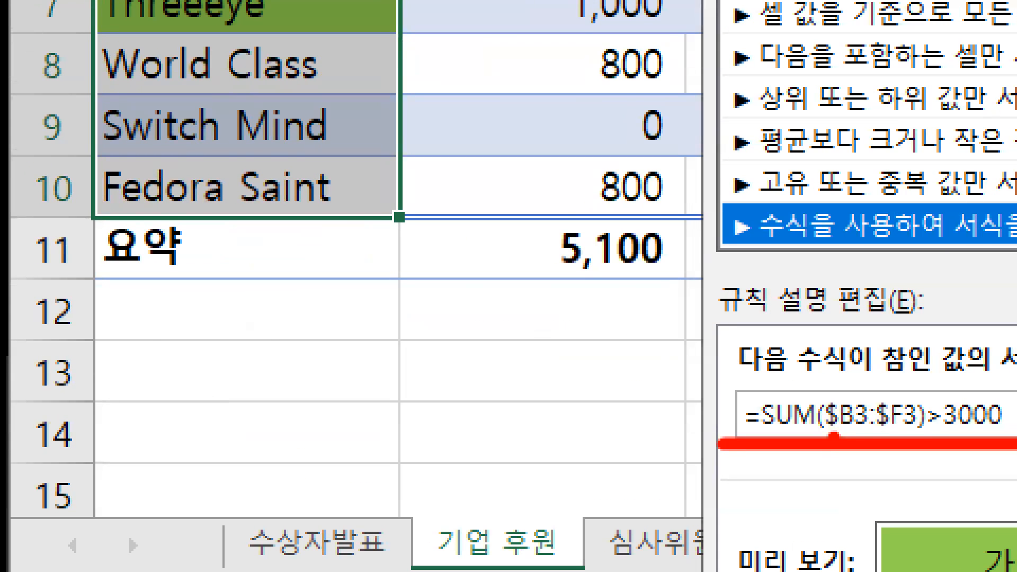
left_click_drag(834, 435, 920, 433)
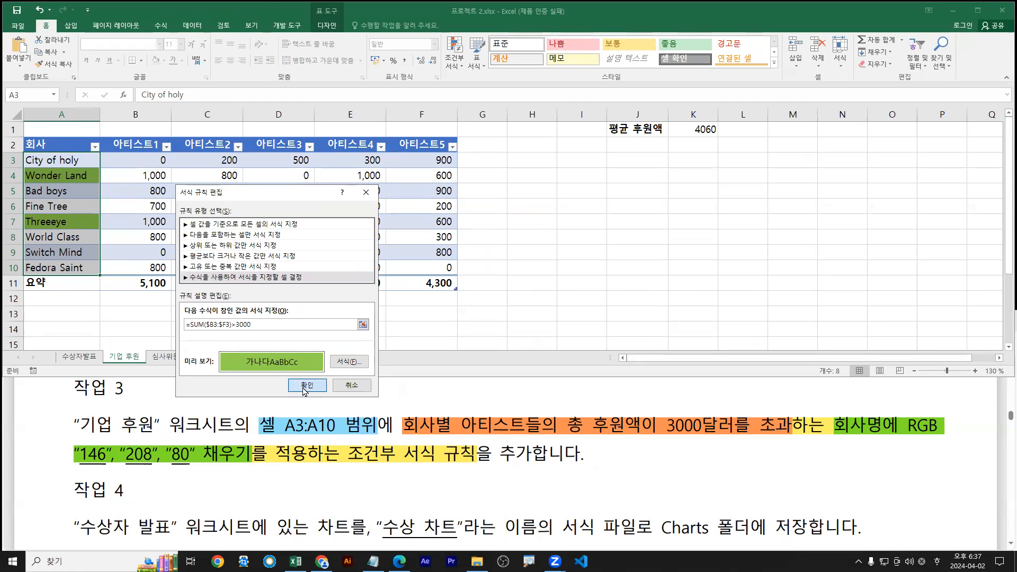
left_click_drag(272, 324, 96, 316)
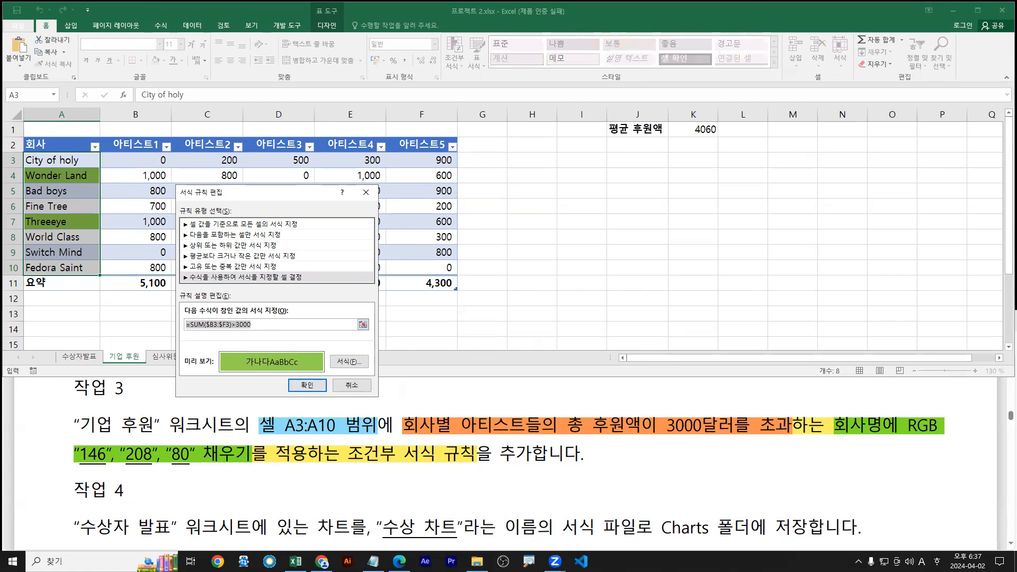
key("Return")
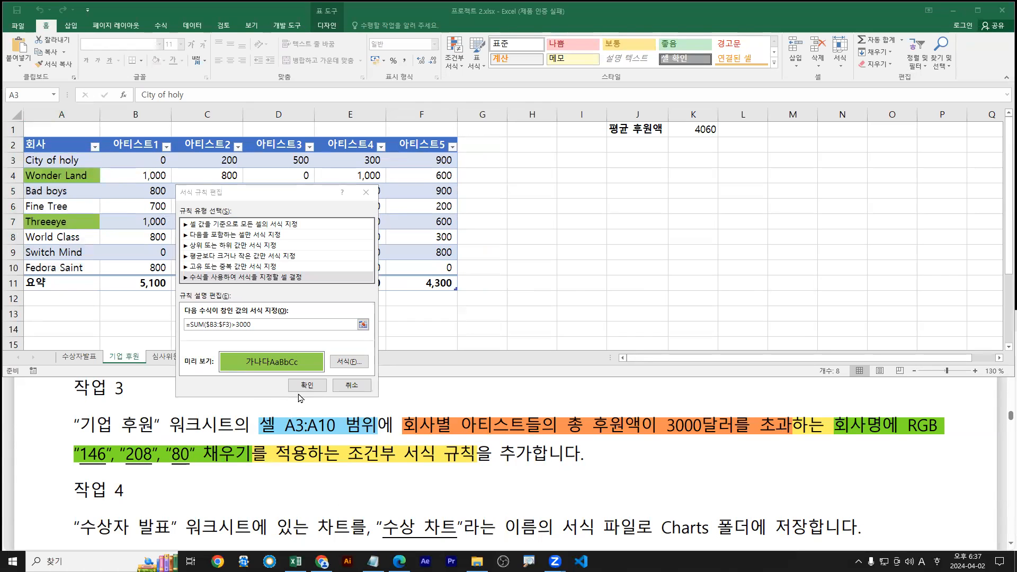
left_click(304, 385)
Close the rule manager and highlight the Task 4 sentence in the instructions PDF
left_click(665, 332)
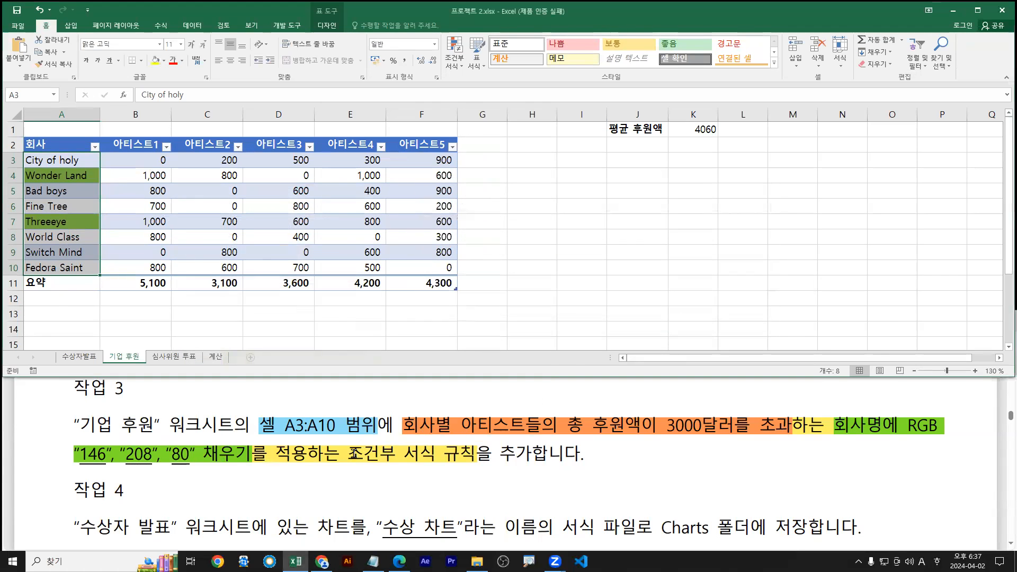
left_click(354, 453)
scroll(354, 453, "down", 1)
left_click_drag(75, 468, 343, 474)
mouse_move(378, 407)
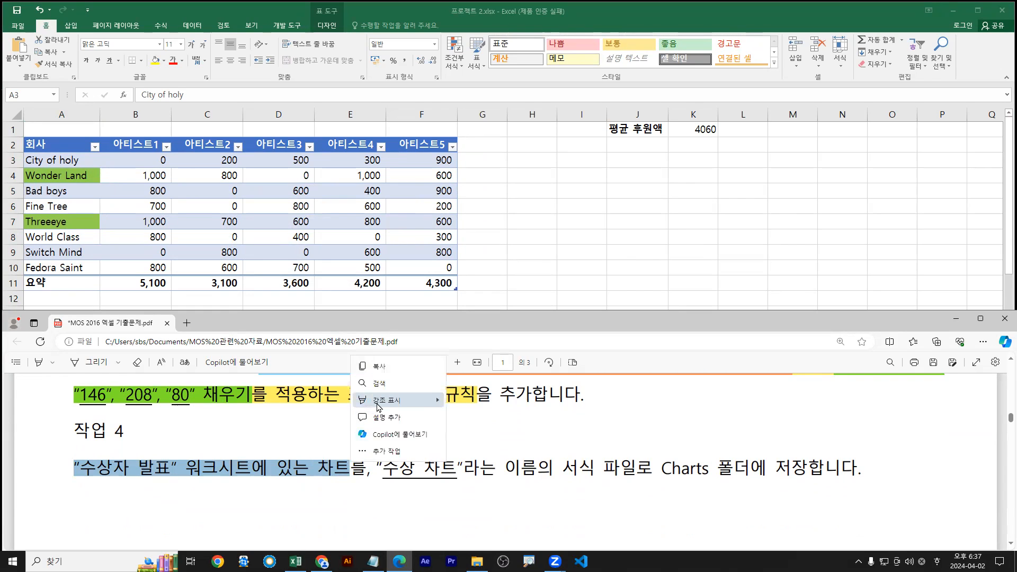
left_click(469, 442)
key("alt+Tab")
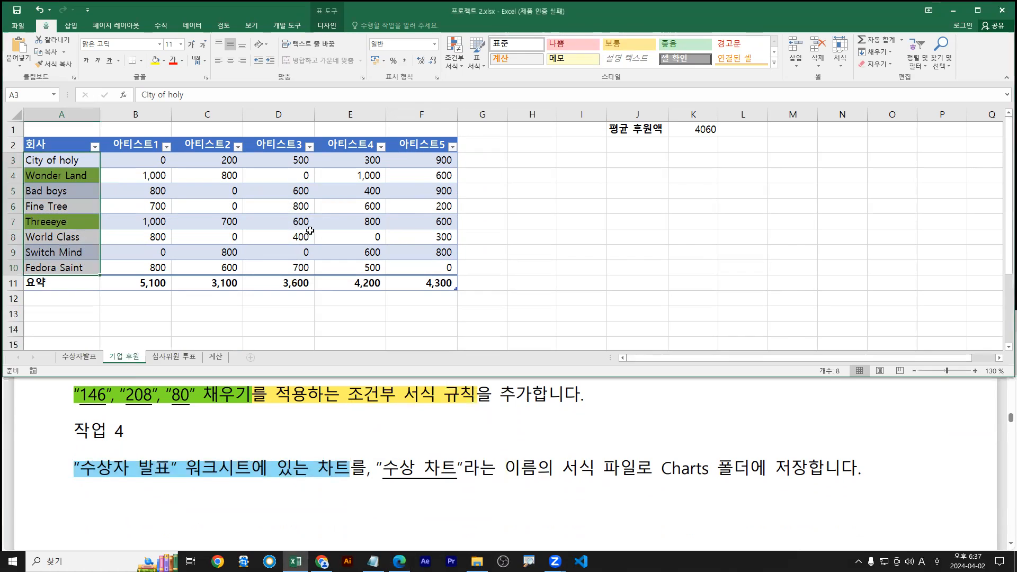
Switch to the 수상자발표 sheet, maximize Excel and bring up the chart's shortcut menu
left_click(91, 360)
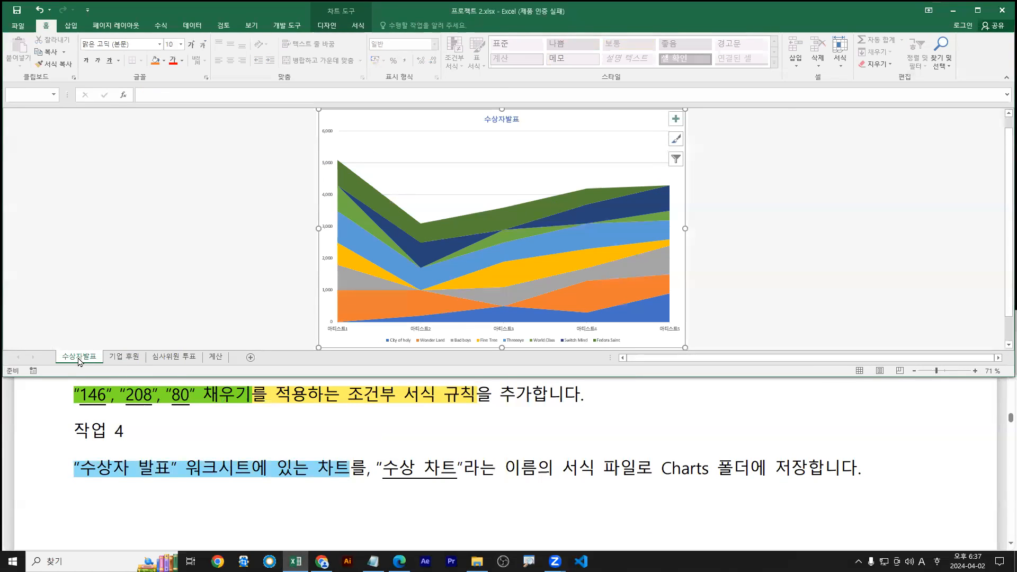
double_click(629, 11)
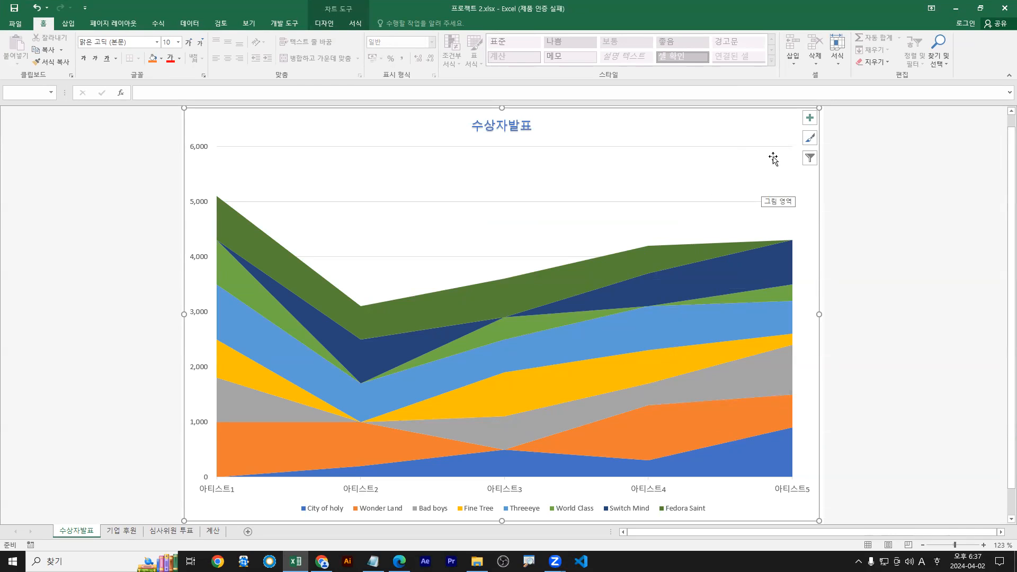
right_click(745, 175)
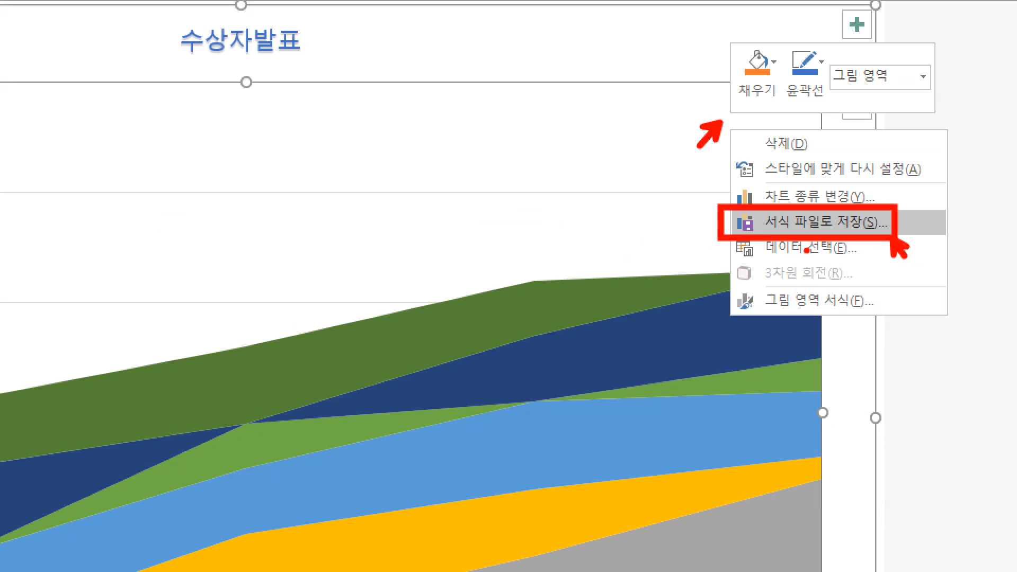
key("Escape")
Start saving the chart as a template in the Charts folder, checking the required name
right_click(736, 172)
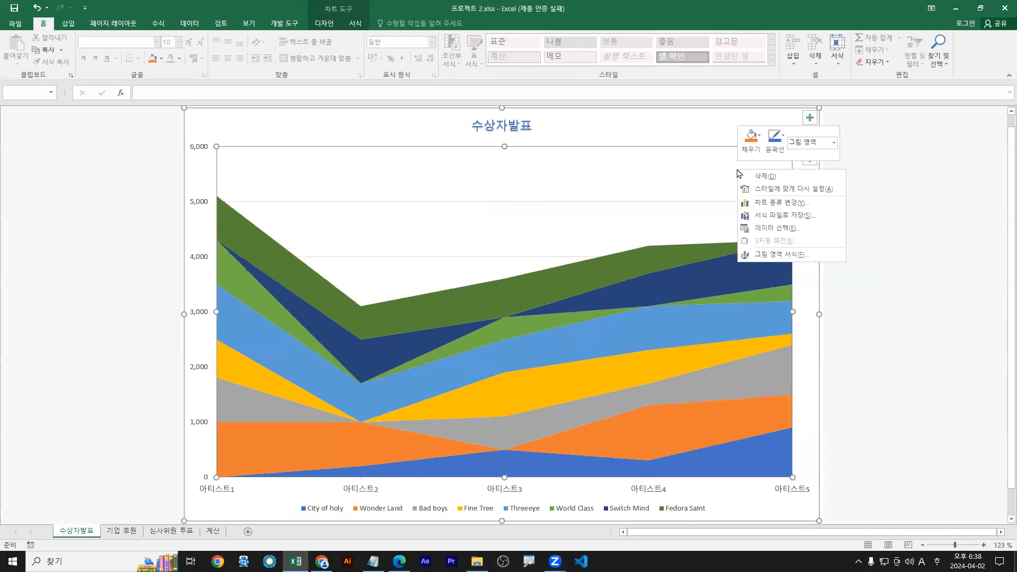
left_click(768, 217)
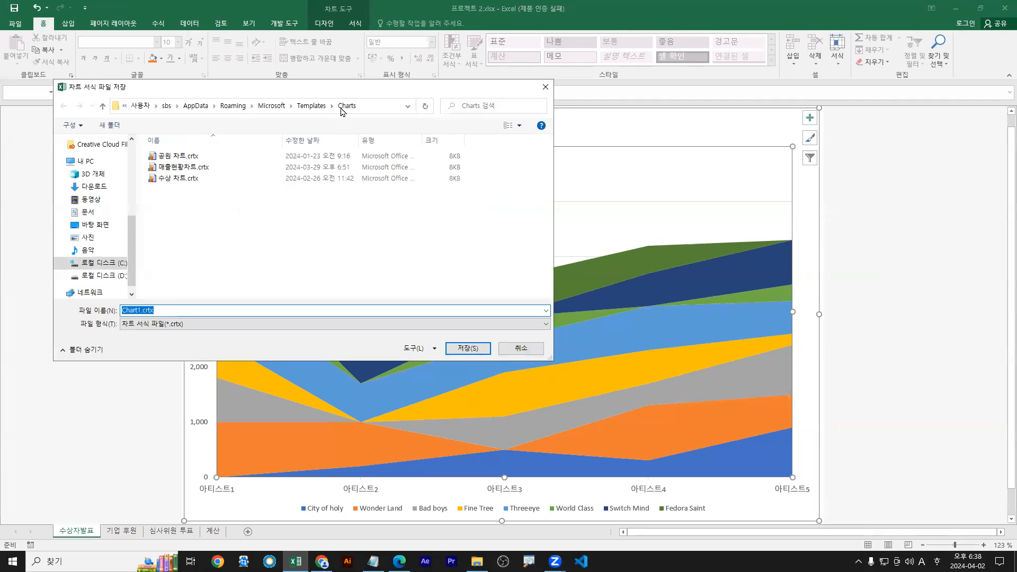
key("ctrl+2")
left_click_drag(339, 112, 363, 112)
key("Escape")
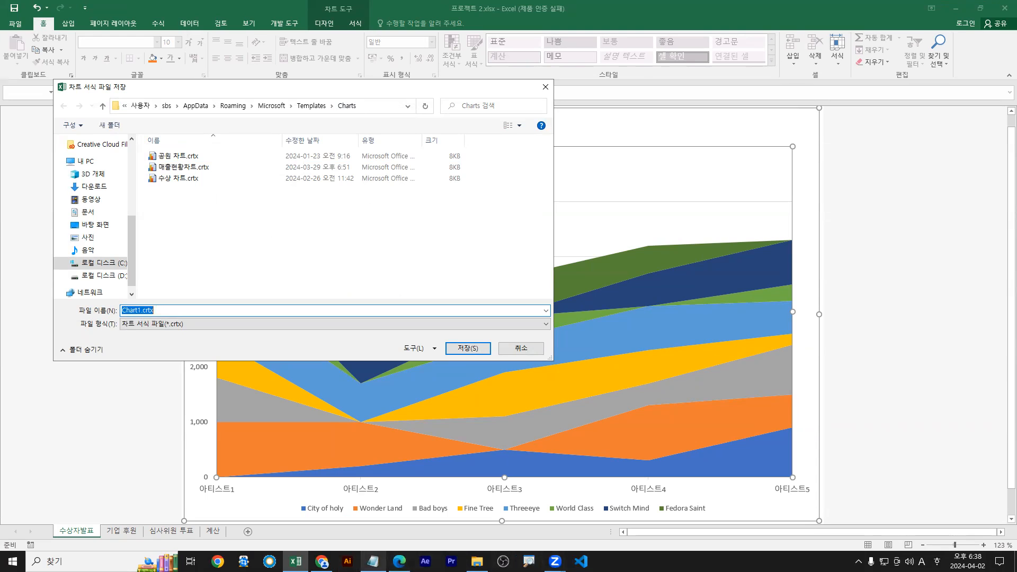
left_click(399, 561)
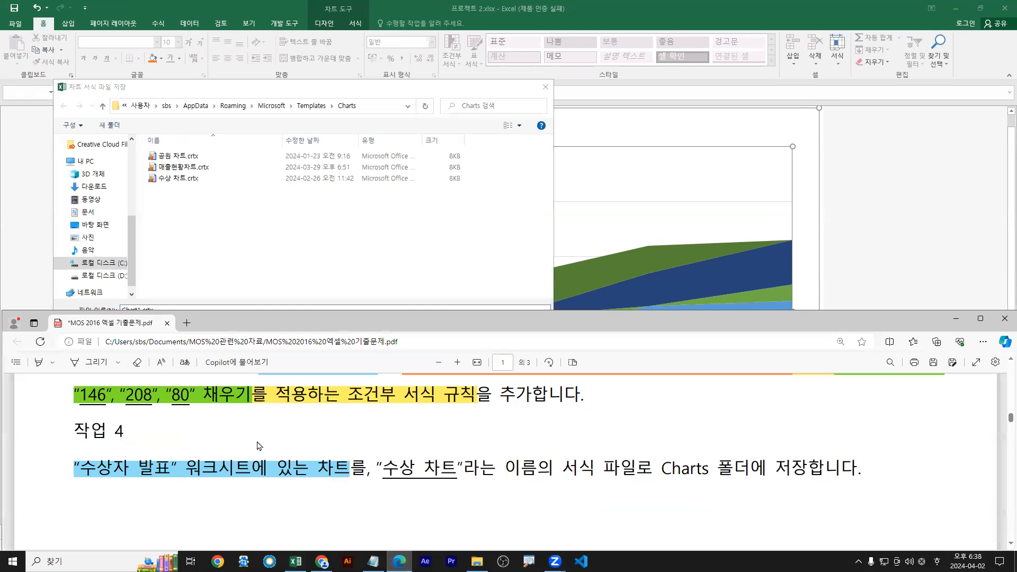
key("ctrl+2")
left_click_drag(380, 484, 470, 483)
key("Escape")
left_click(300, 242)
Name the template 수상 차트 and save it over the existing file, then close the chart menu
double_click(168, 310)
type("t")
type("수상 차트")
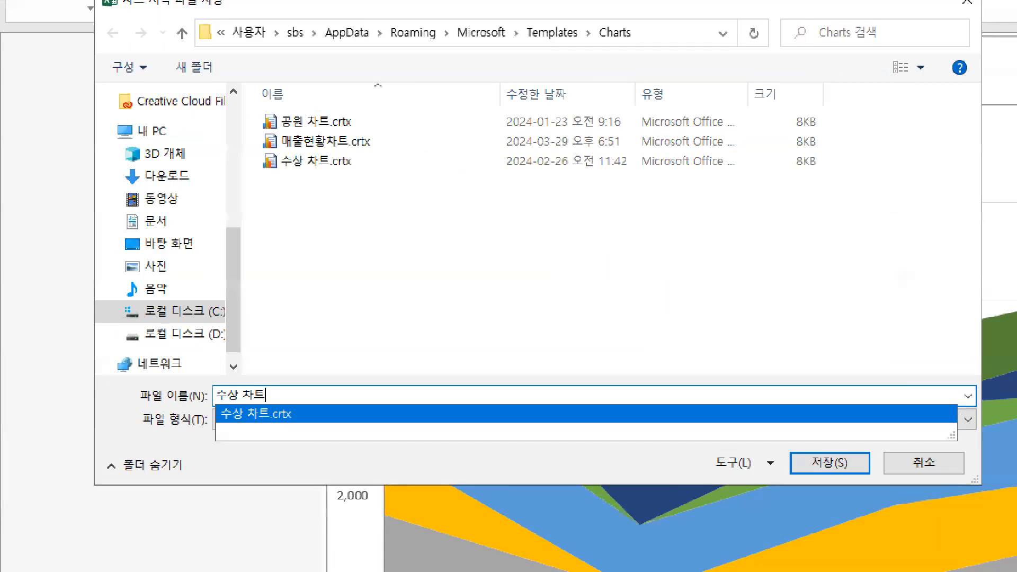
mouse_move(210, 407)
left_mouse_down()
mouse_move(280, 406)
mouse_move(292, 388)
left_mouse_up()
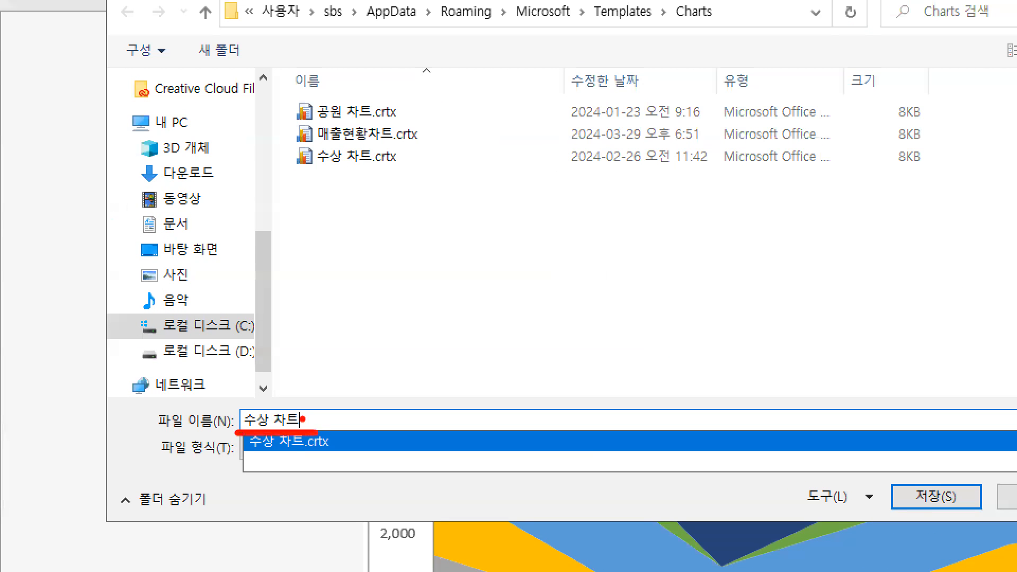
key("Escape")
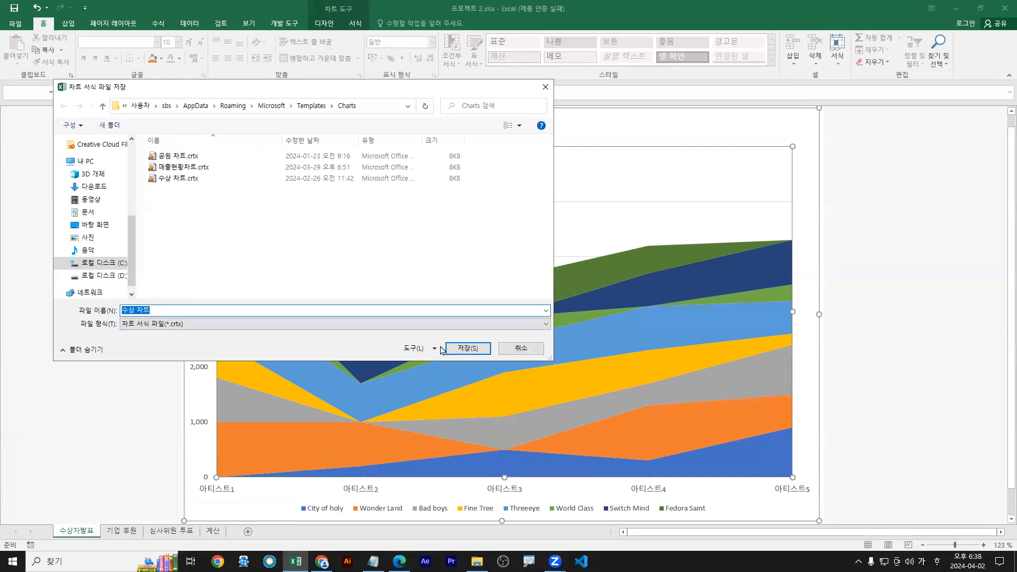
left_click(479, 352)
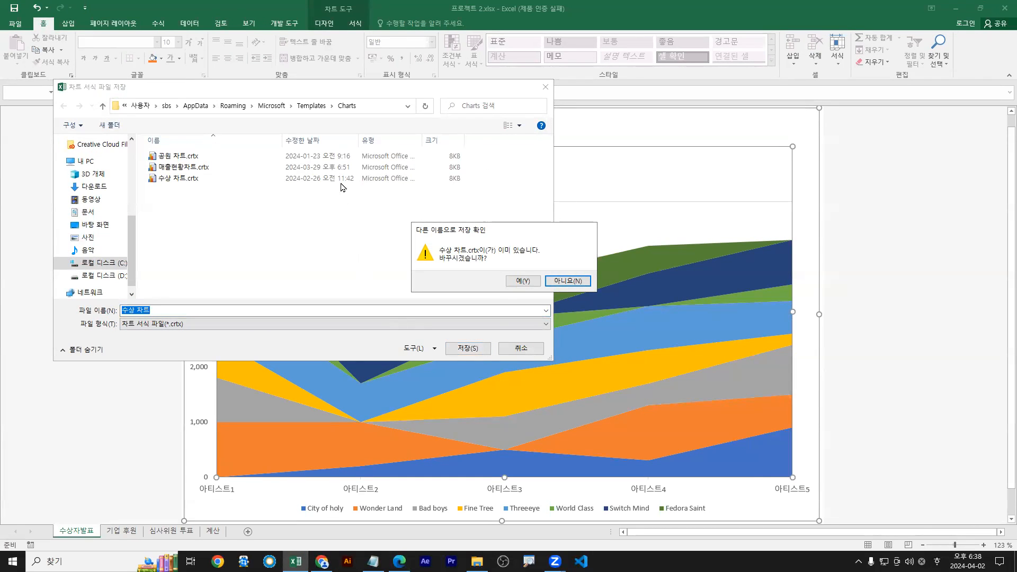
left_click(522, 283)
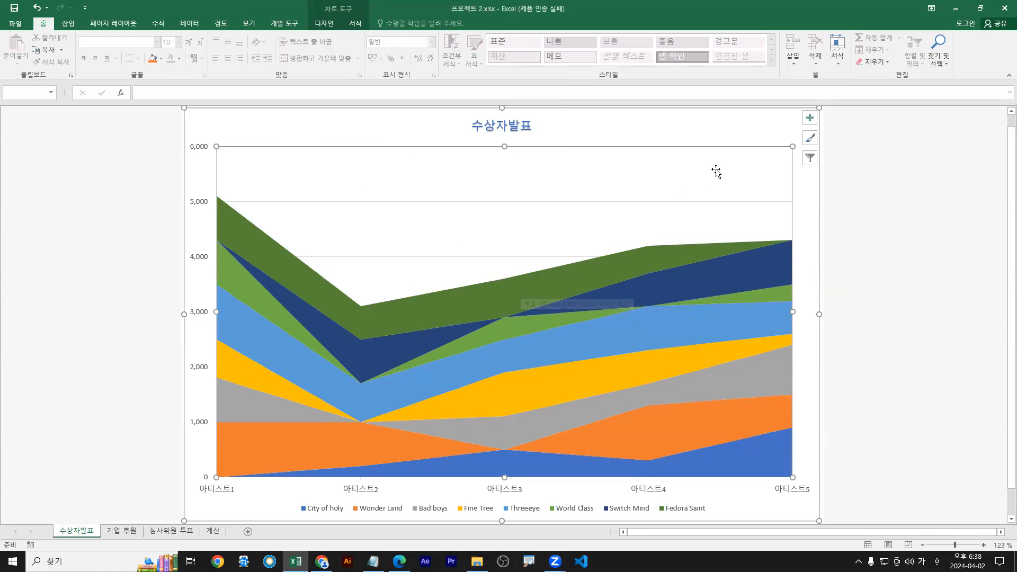
right_click(733, 170)
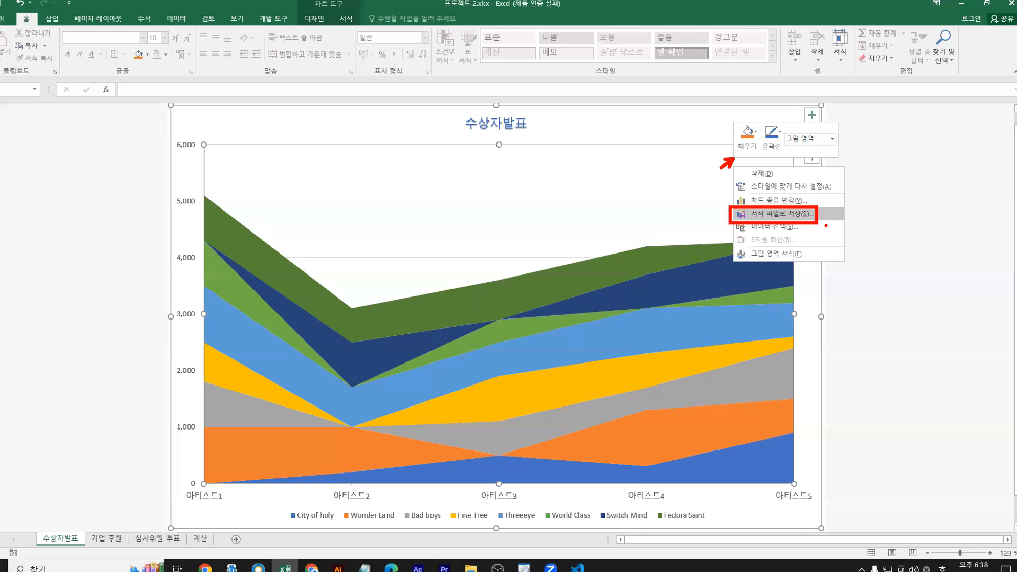
left_click(794, 223)
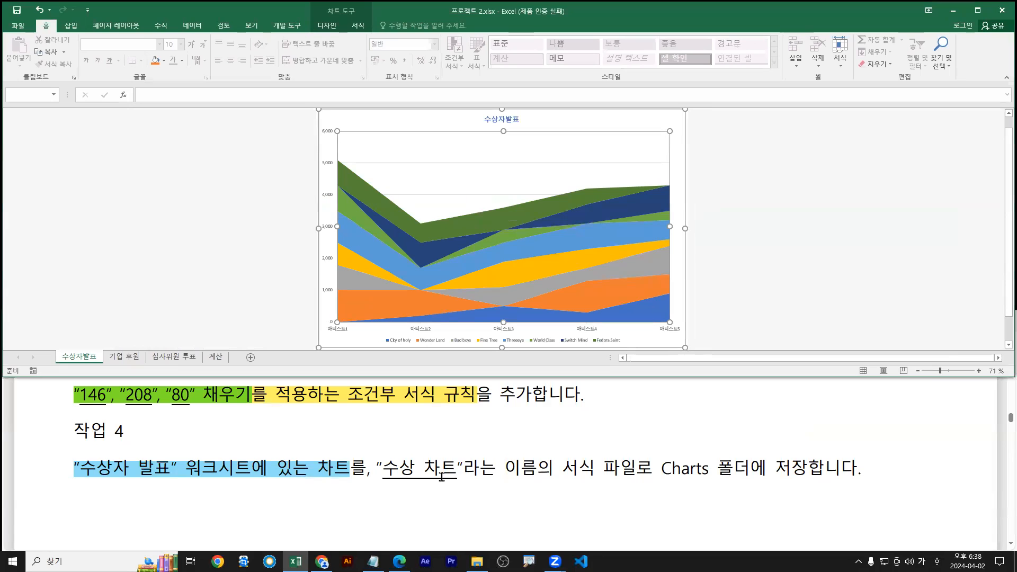
Scroll the instructions to task 5 and switch Excel to the 심사위원 투표 sheet
left_click(448, 480)
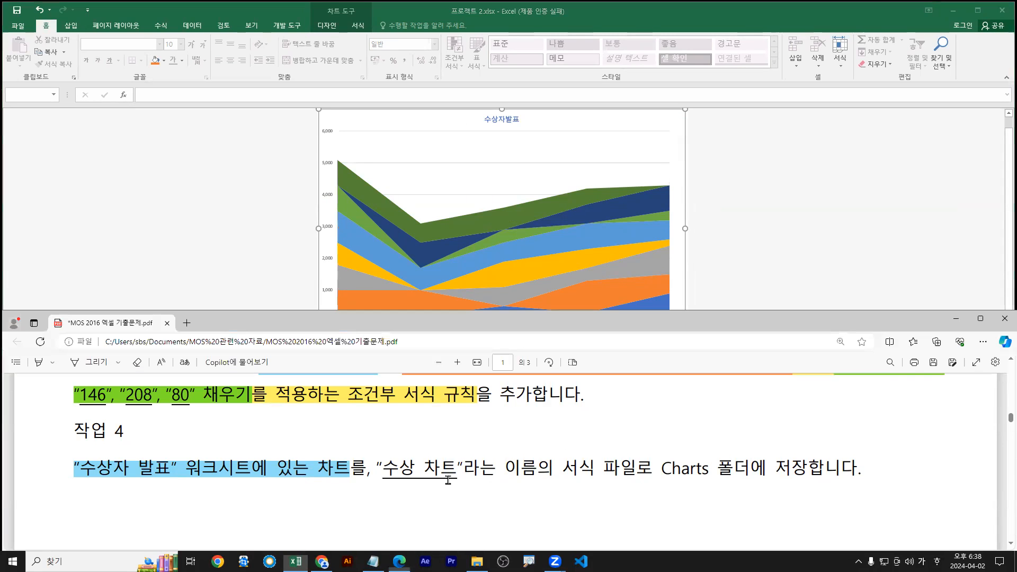
scroll(449, 480, "down", 5)
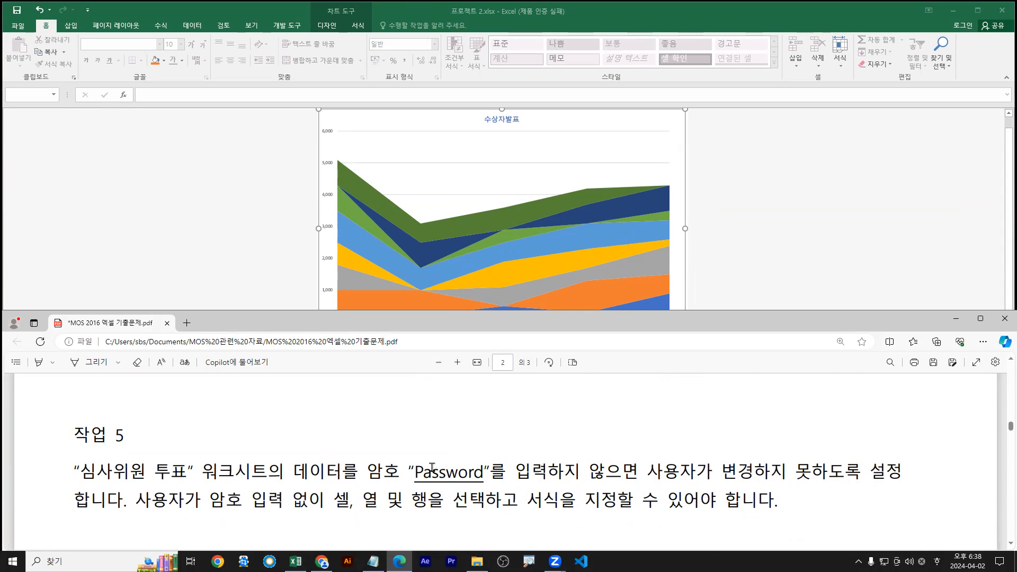
scroll(384, 452, "down", 1)
left_click(168, 189)
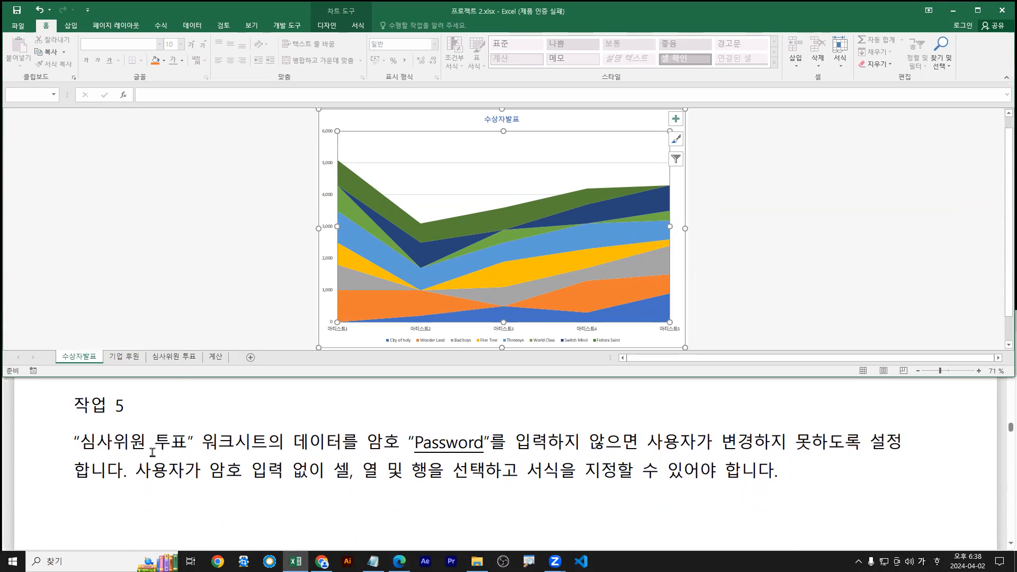
left_click_drag(81, 443, 260, 445)
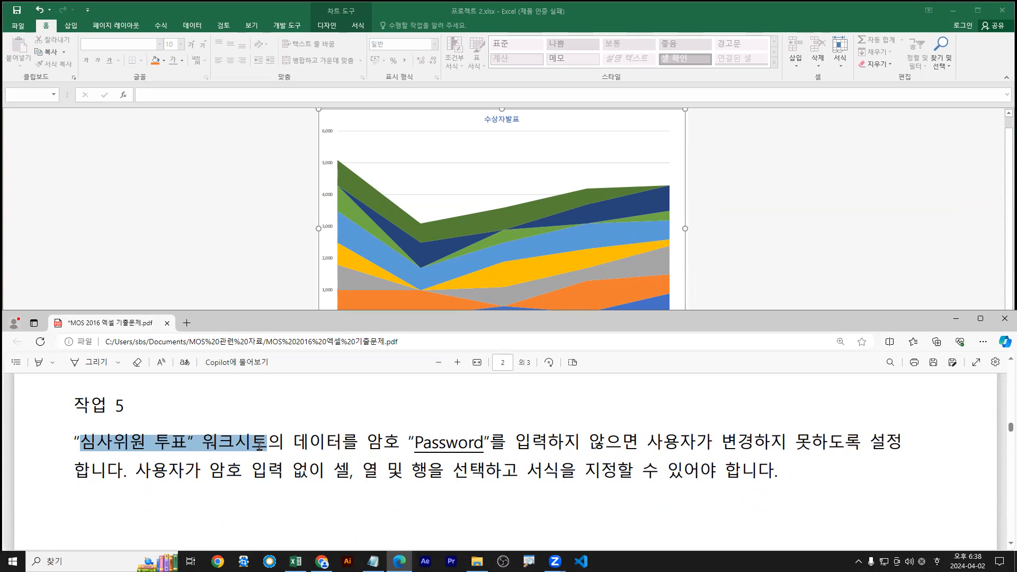
left_click(248, 209)
left_click(174, 357)
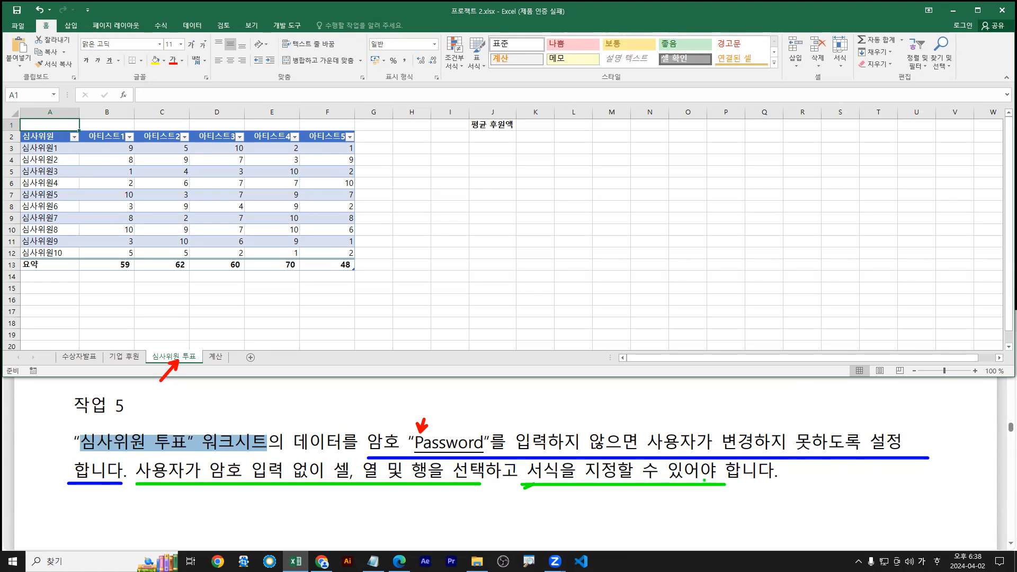
key("Escape")
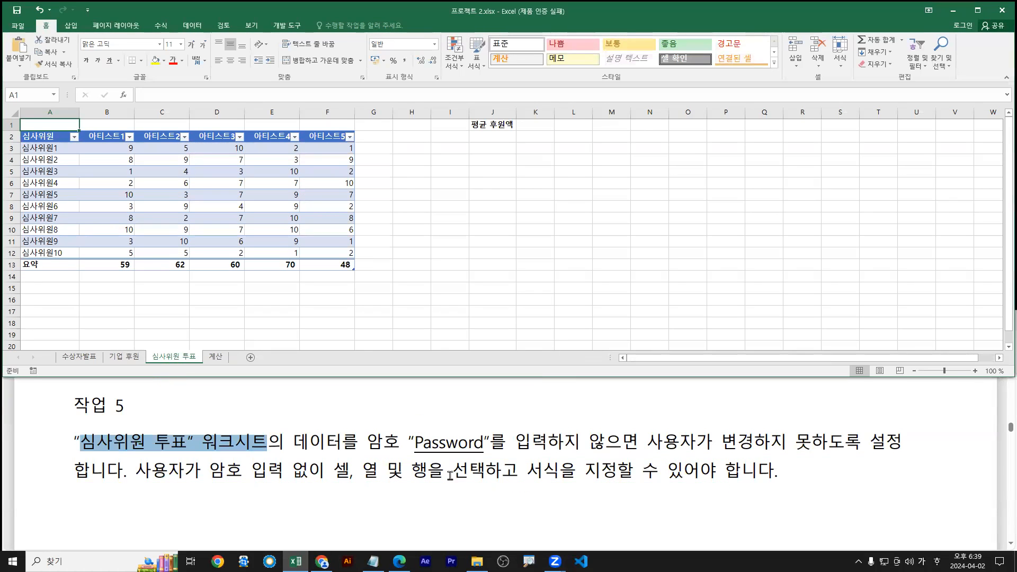
Highlight the sentence about actions allowed without a password in light blue
left_click(135, 470)
left_click_drag(135, 469, 774, 471)
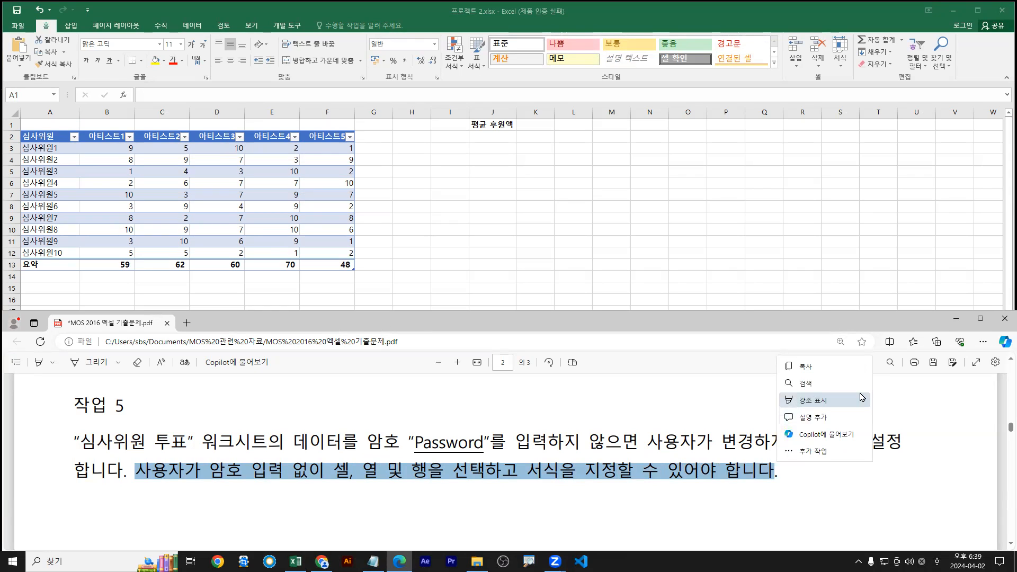
mouse_move(862, 398)
left_click(900, 434)
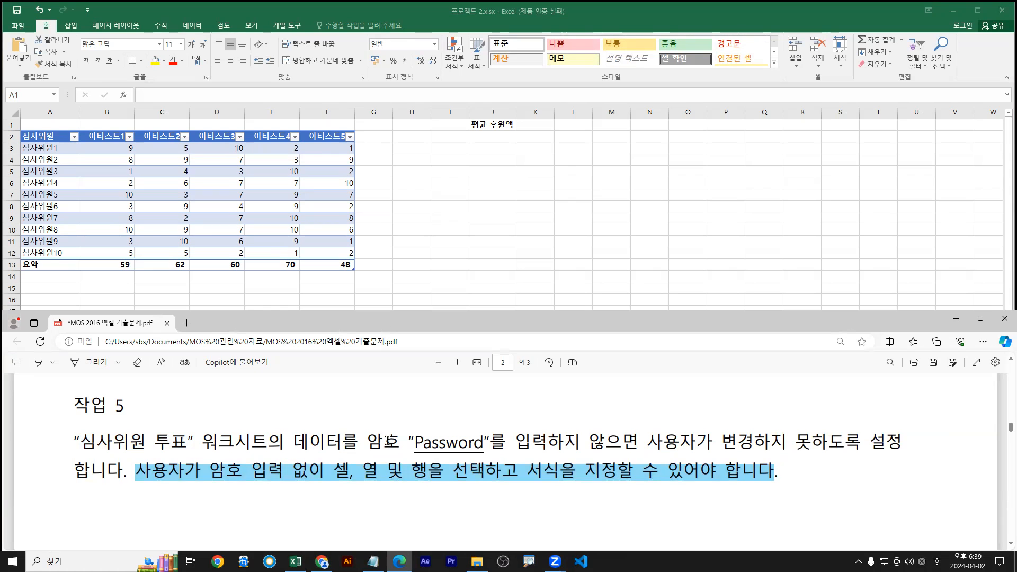
Highlight the task 5 password requirement in green and show Excel's review commands
left_click_drag(291, 439, 640, 440)
left_click_drag(275, 440, 301, 440)
left_click_drag(366, 442, 898, 442)
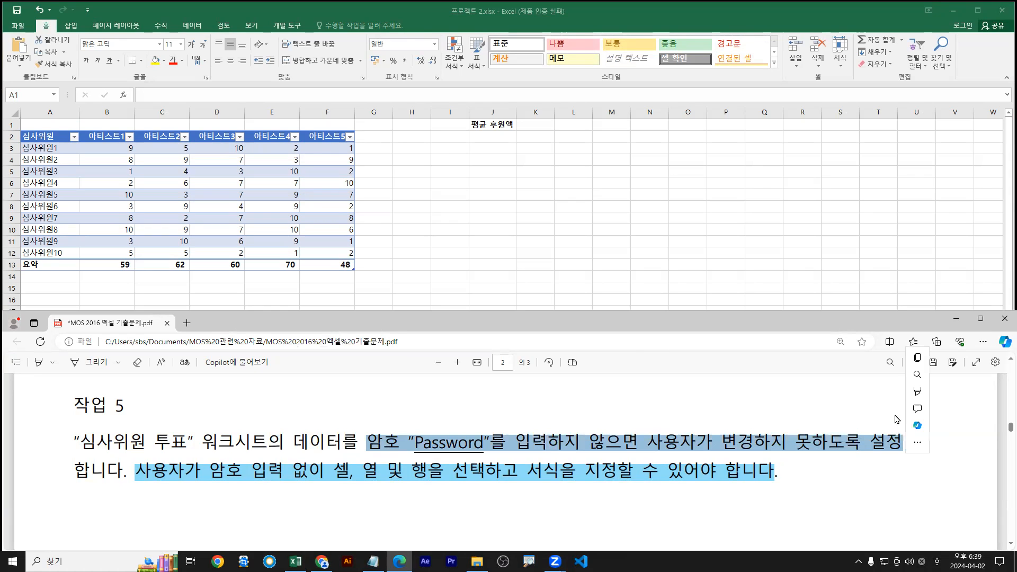
left_click(917, 391)
mouse_move(978, 397)
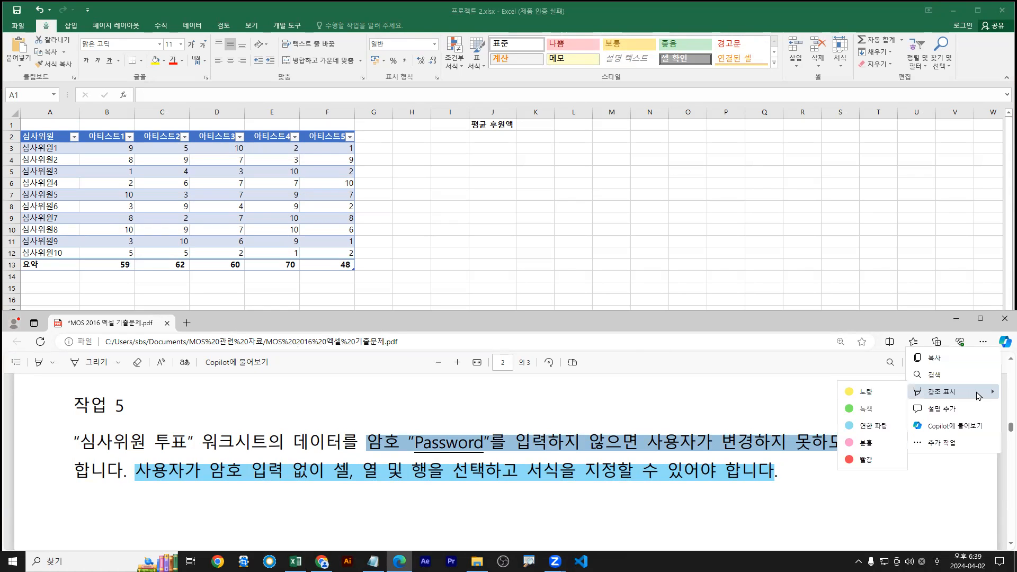
left_click(882, 410)
left_click(295, 561)
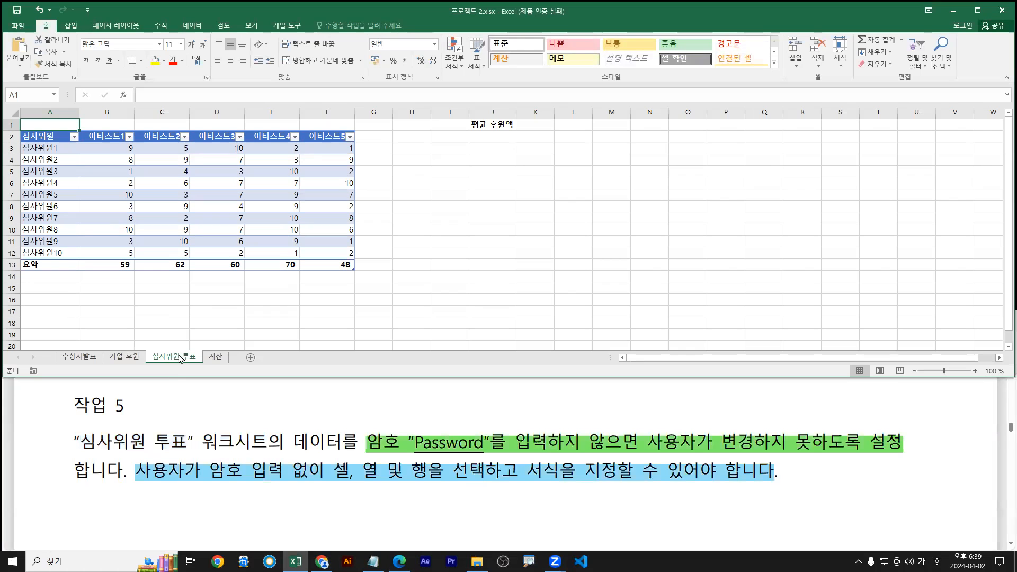
left_click(231, 30)
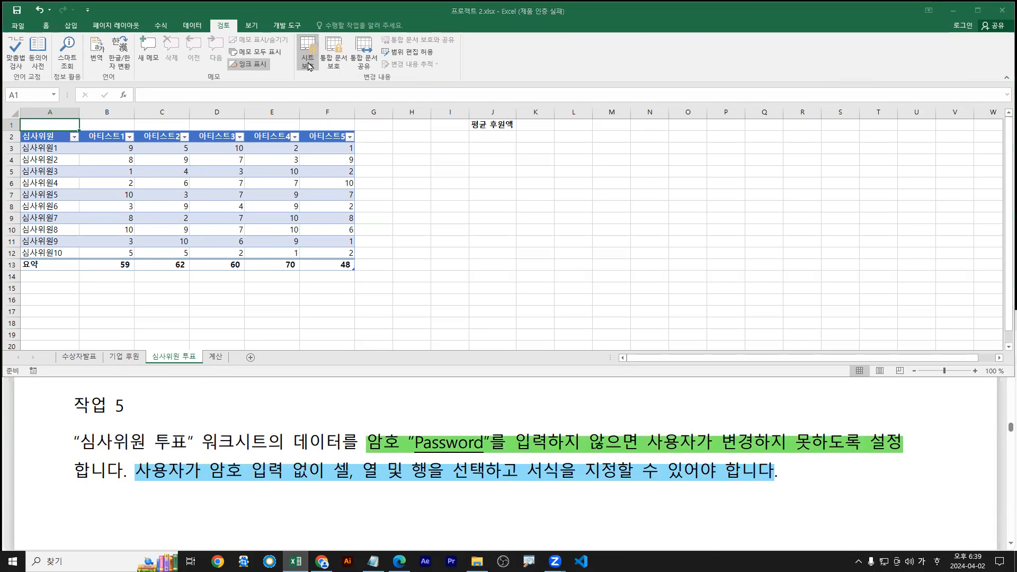
Open 시트 보호 and additionally allow 셀 서식, 열 서식 and 행 서식
left_click(385, 126)
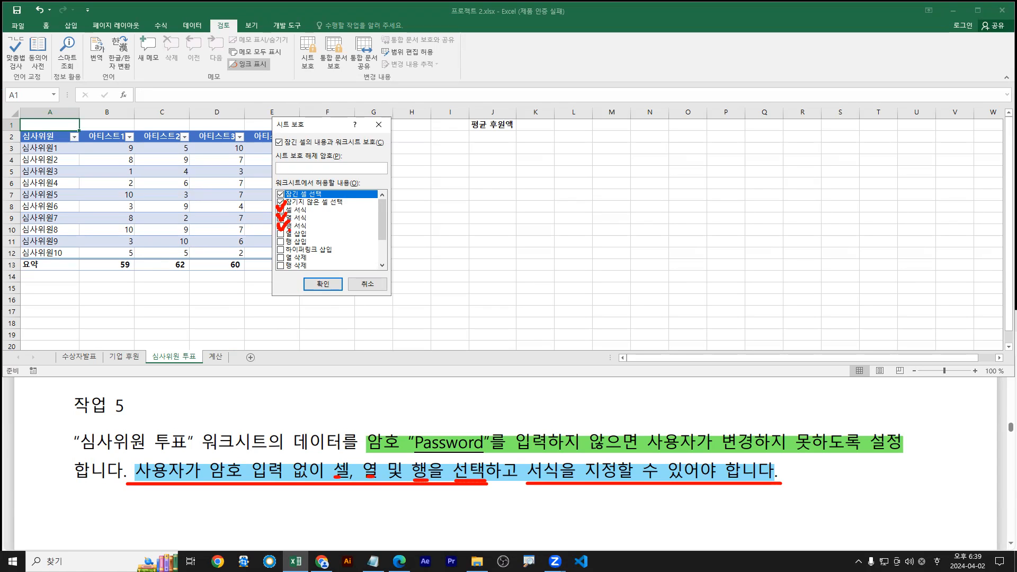
key("Escape")
left_click(281, 210)
left_click(281, 218)
left_click(280, 226)
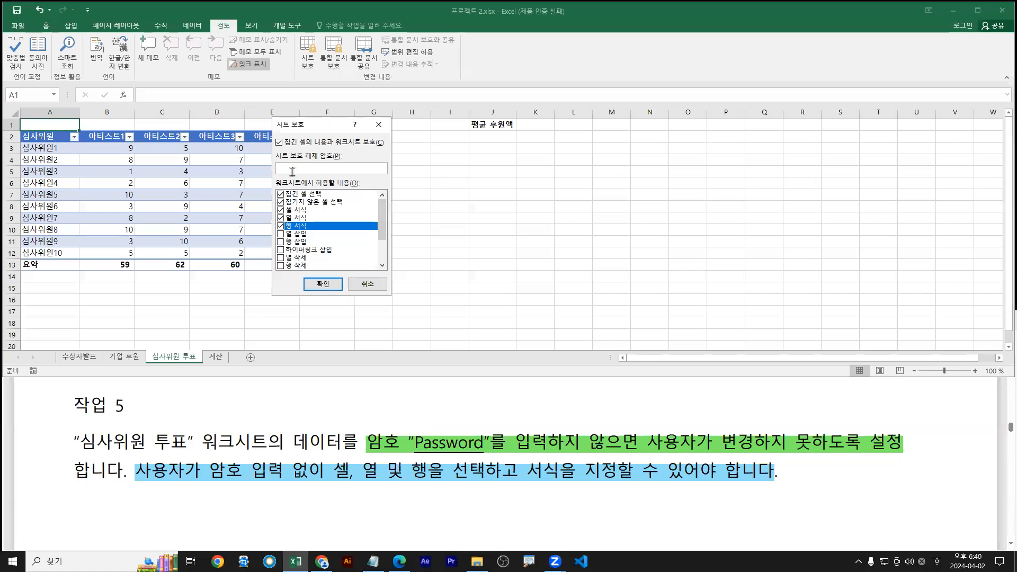
Protect 심사위원 투표 with a password, re-entering it in the 암호 확인 box
type("ssw")
double_click(318, 168)
key("BackSpace")
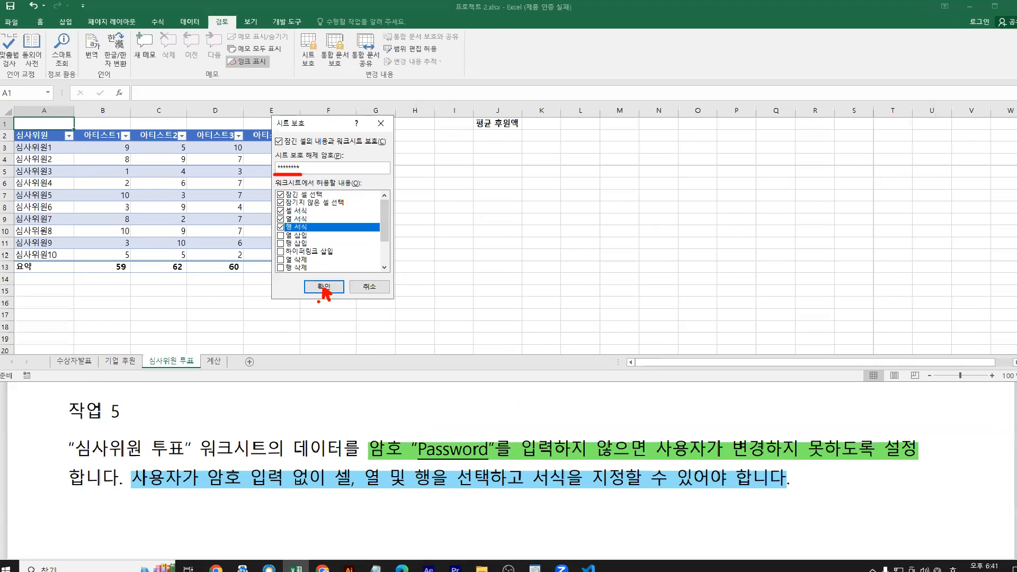
left_click(322, 287)
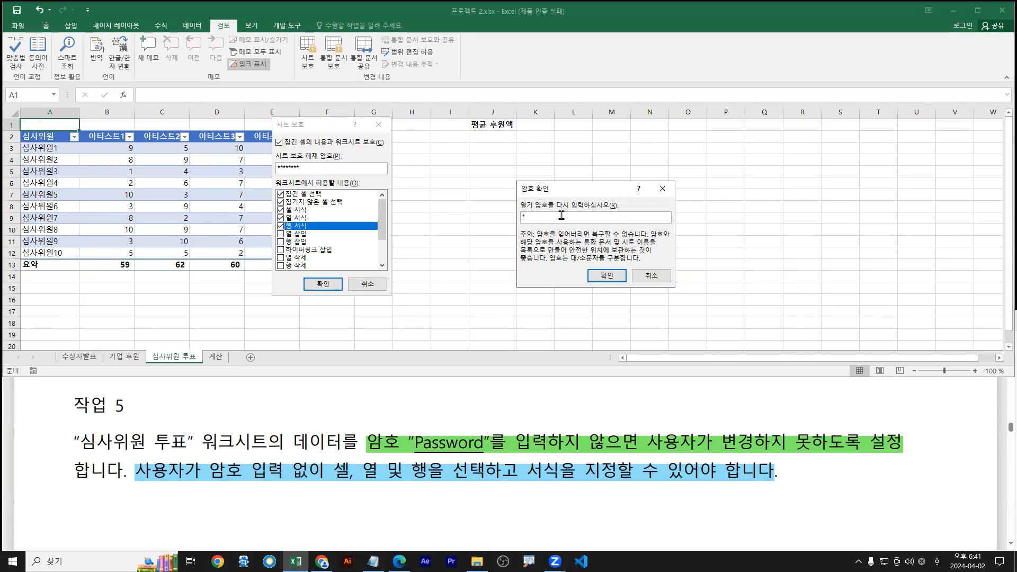
type("rd")
left_click(606, 276)
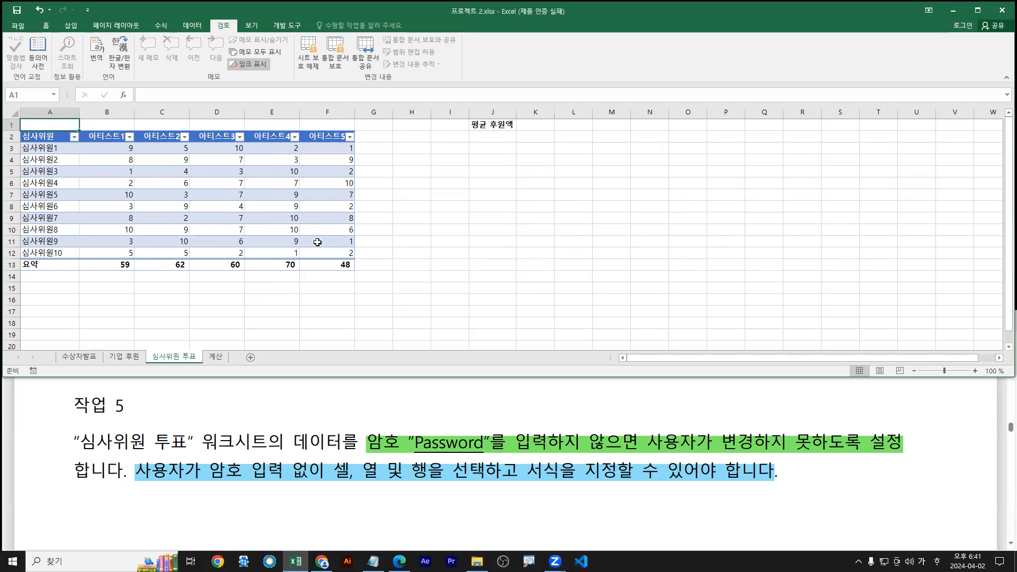
Try editing three cells, including D7 and I7, to confirm the protection warning appears
double_click(271, 195)
key("Return")
double_click(453, 198)
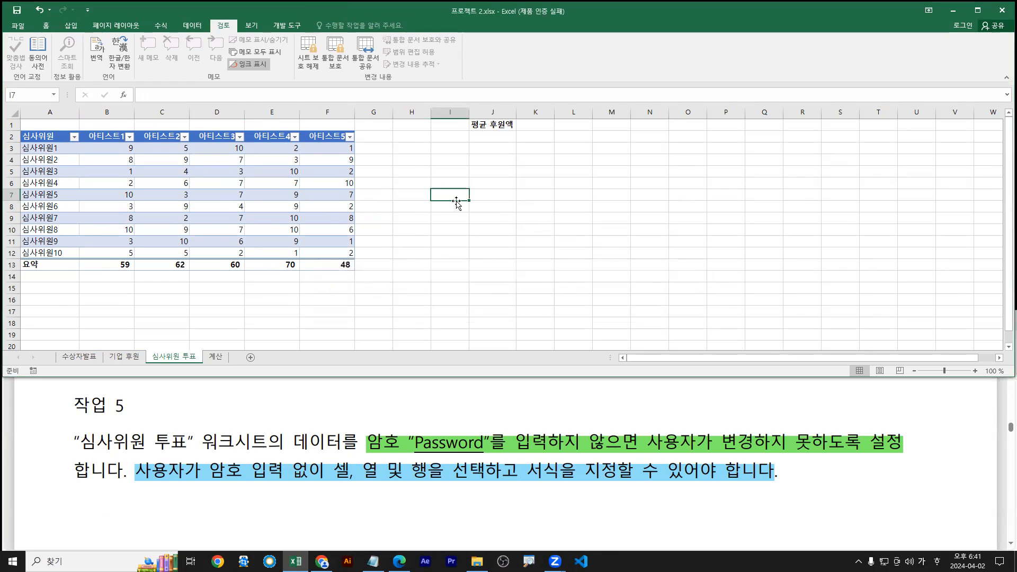
key("Return")
double_click(241, 195)
key("Return")
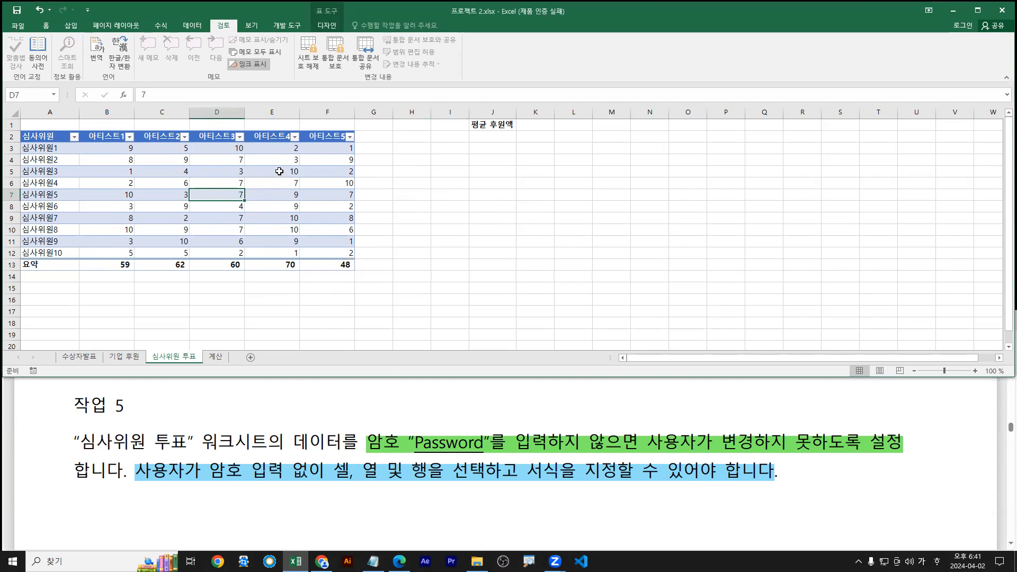
Verify Format Cells and column E options still work, and cancel the Unprotect Sheet prompt
right_click(279, 160)
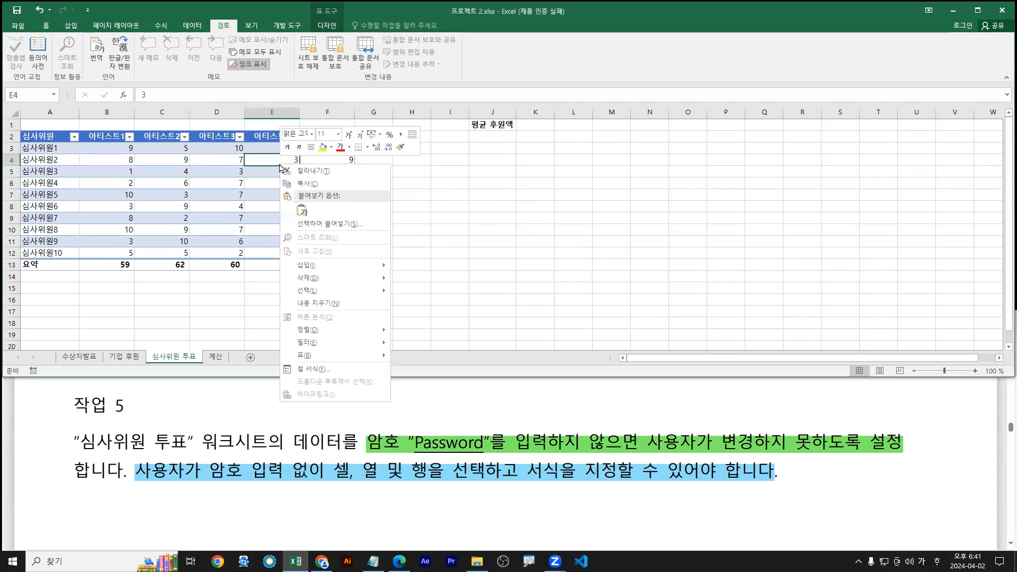
left_click(313, 369)
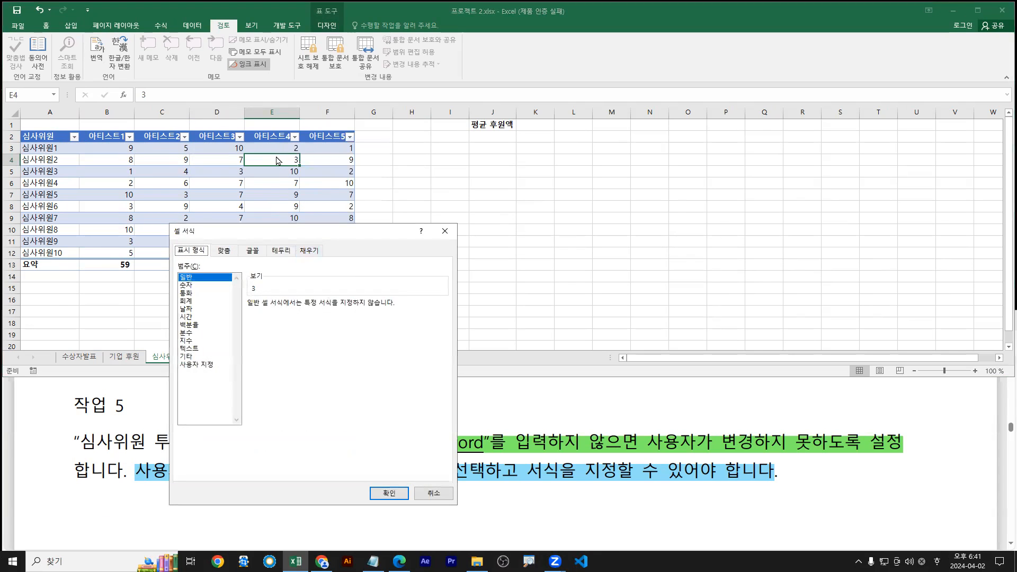
key("Escape")
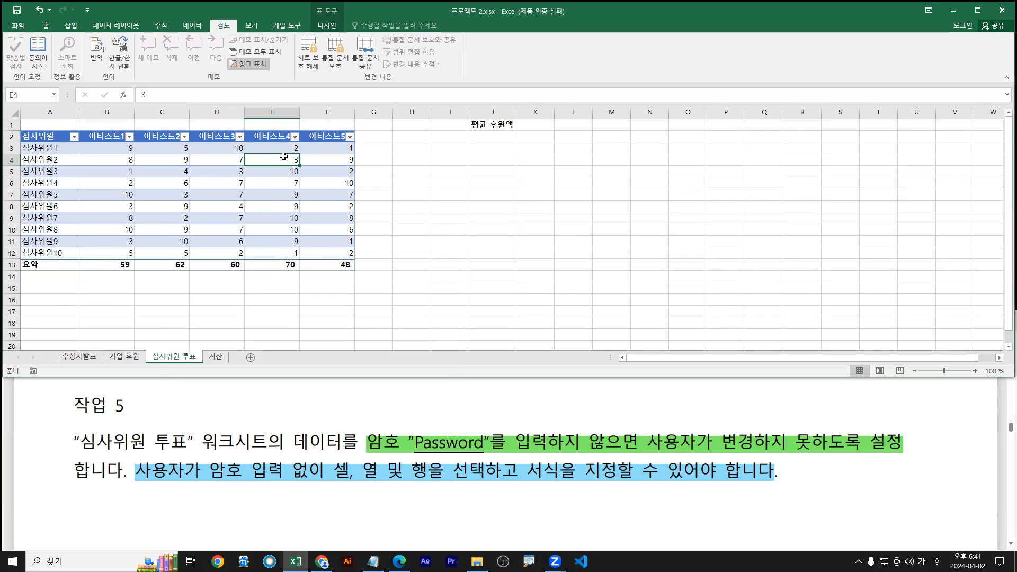
right_click(272, 114)
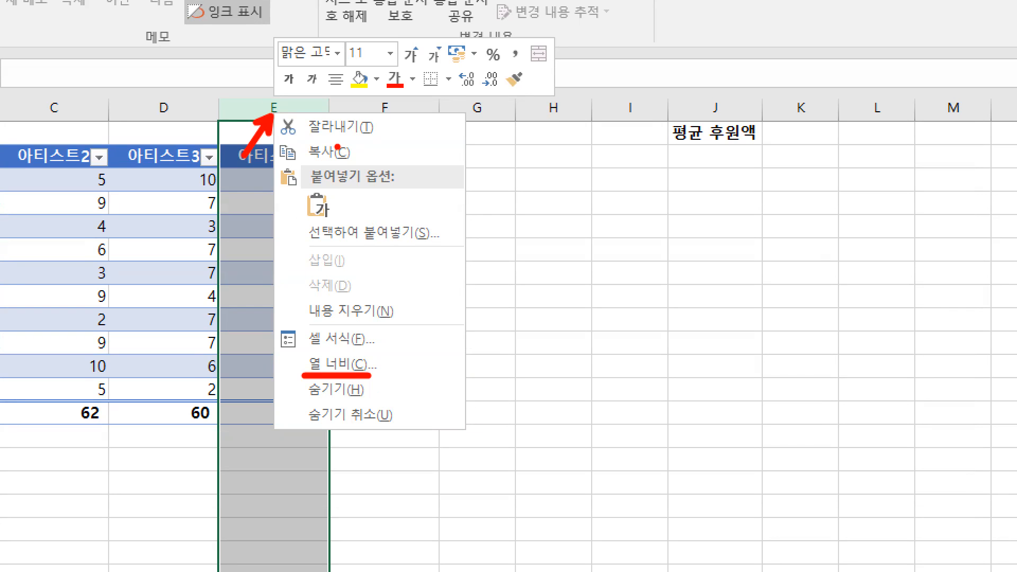
key("Escape")
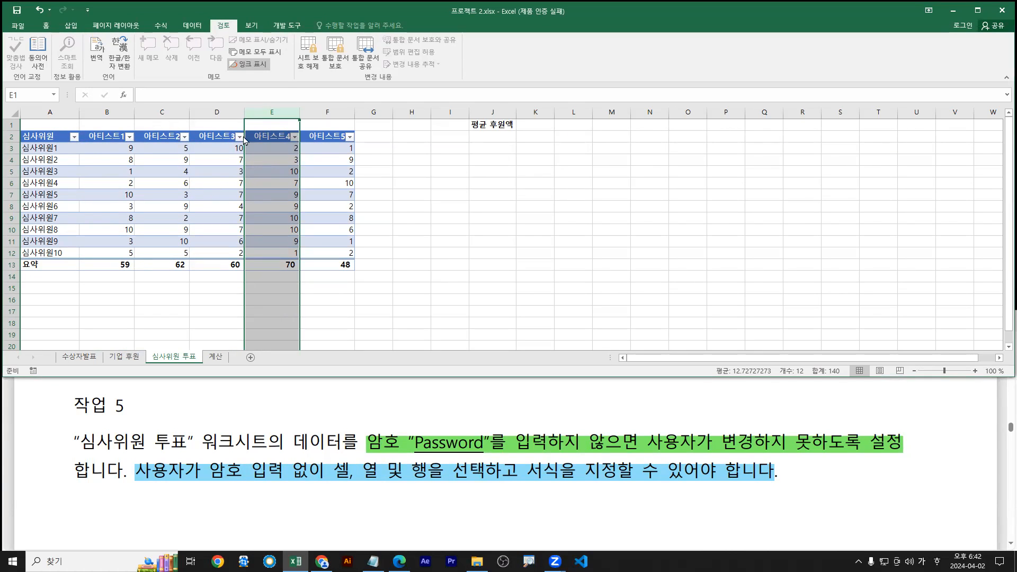
left_click(307, 61)
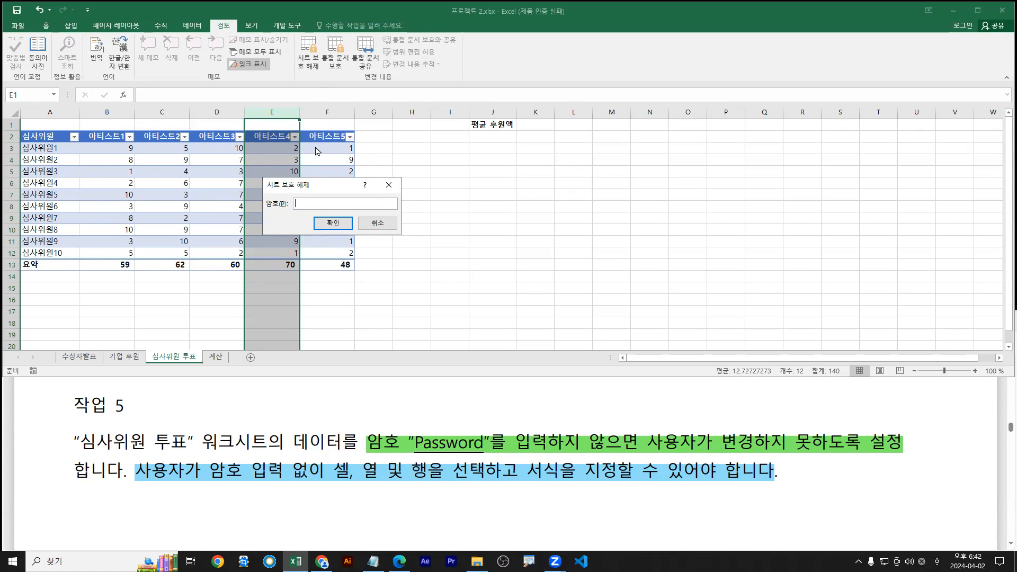
key("Escape")
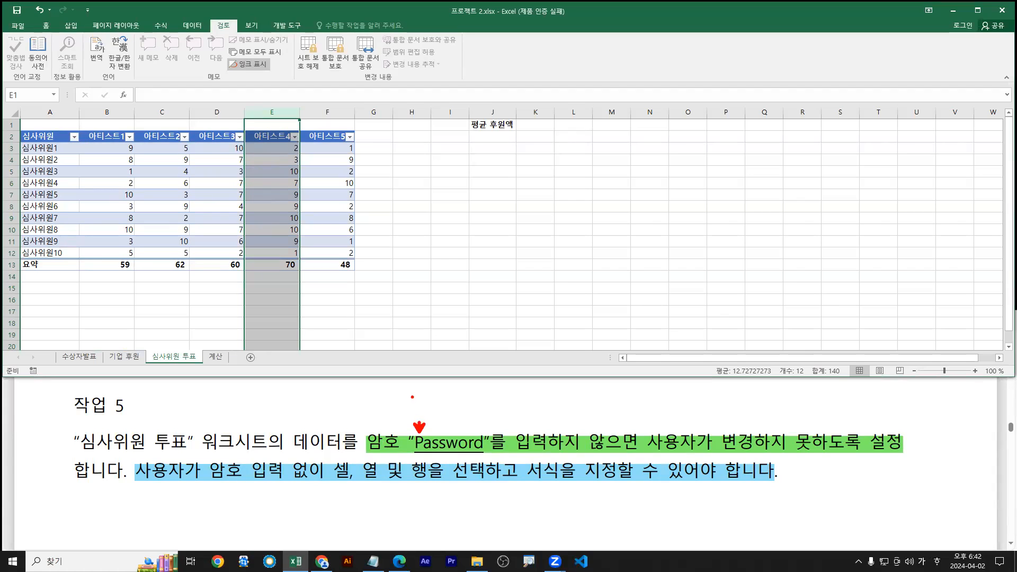
left_click_drag(420, 397, 439, 401)
left_click_drag(439, 390, 438, 416)
key("Escape")
Close 프로젝트 2.xlsx without saving its changes
left_click(391, 431)
scroll(399, 443, "down", 3)
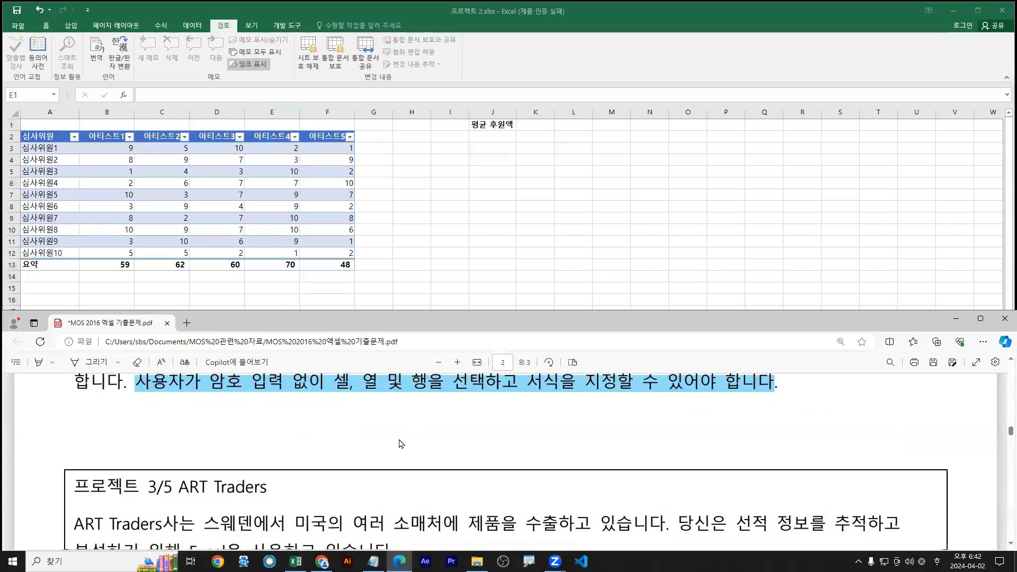
left_click(478, 284)
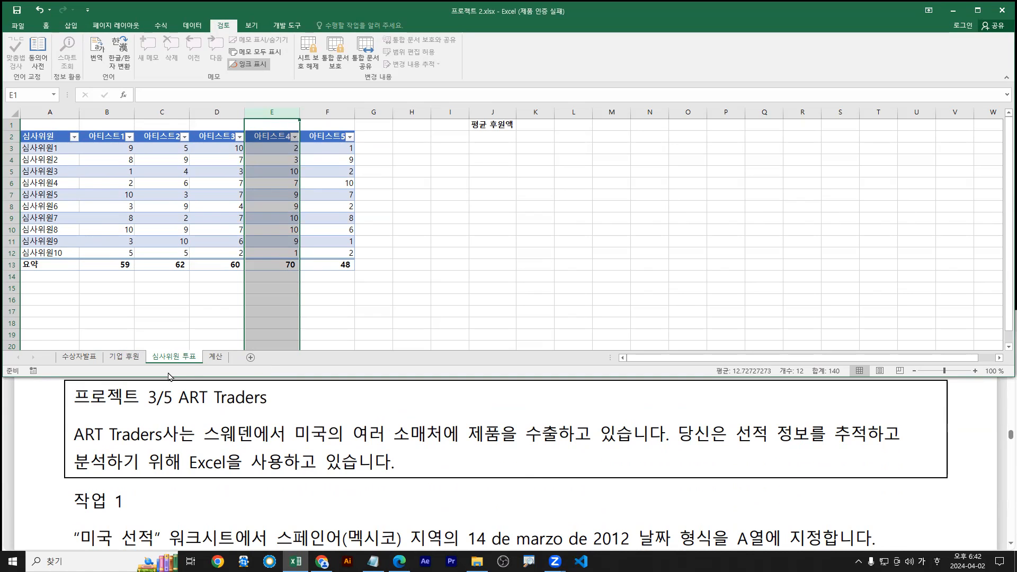
left_click(173, 424)
left_click(222, 276)
left_click(20, 27)
left_click(32, 244)
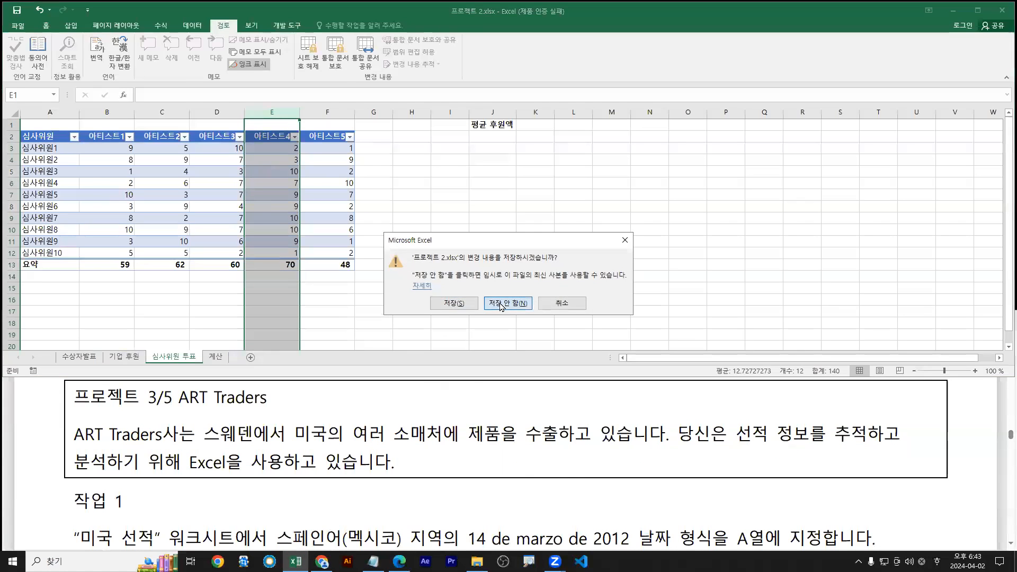
left_click(501, 304)
Browse for a workbook and choose 프로젝트 3.xlsx
left_click(18, 26)
left_click(117, 202)
left_click(159, 123)
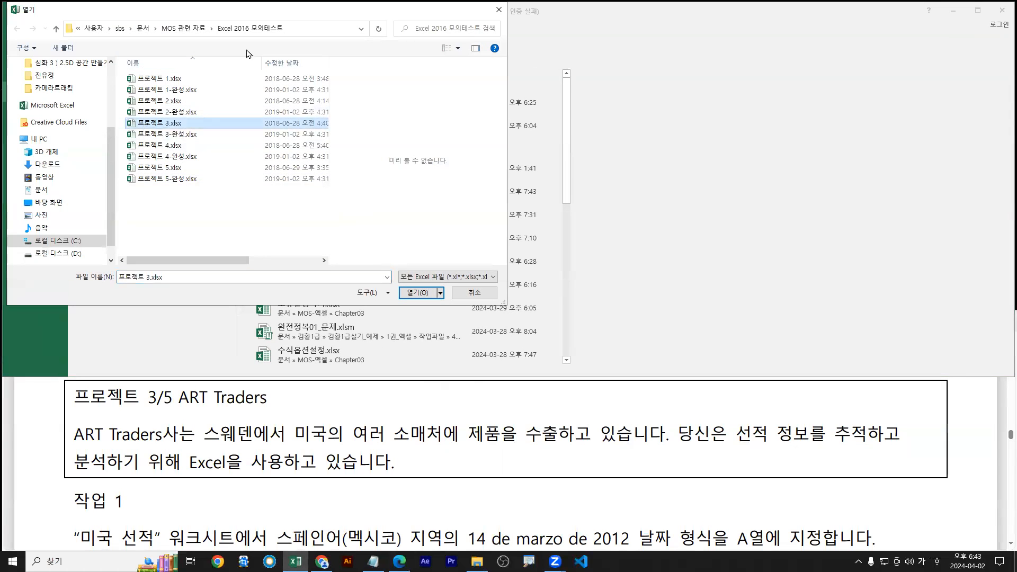
Open 프로젝트 3.xlsx and bring the task instructions PDF into view
double_click(129, 126)
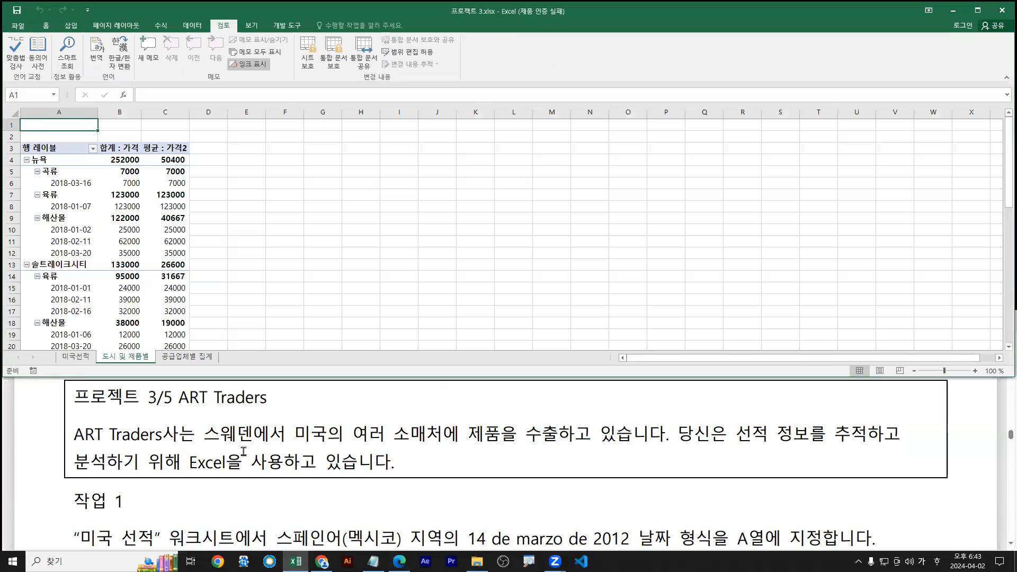
left_click(243, 451)
scroll(254, 452, "down", 2)
left_click(356, 214)
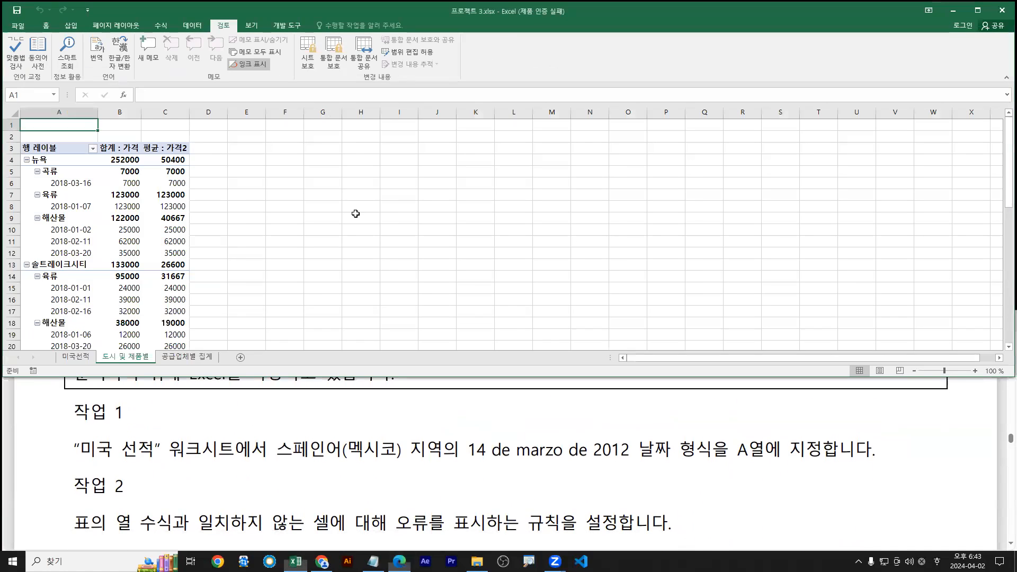
scroll(273, 422, "down", 1)
scroll(53, 217, "up", 1)
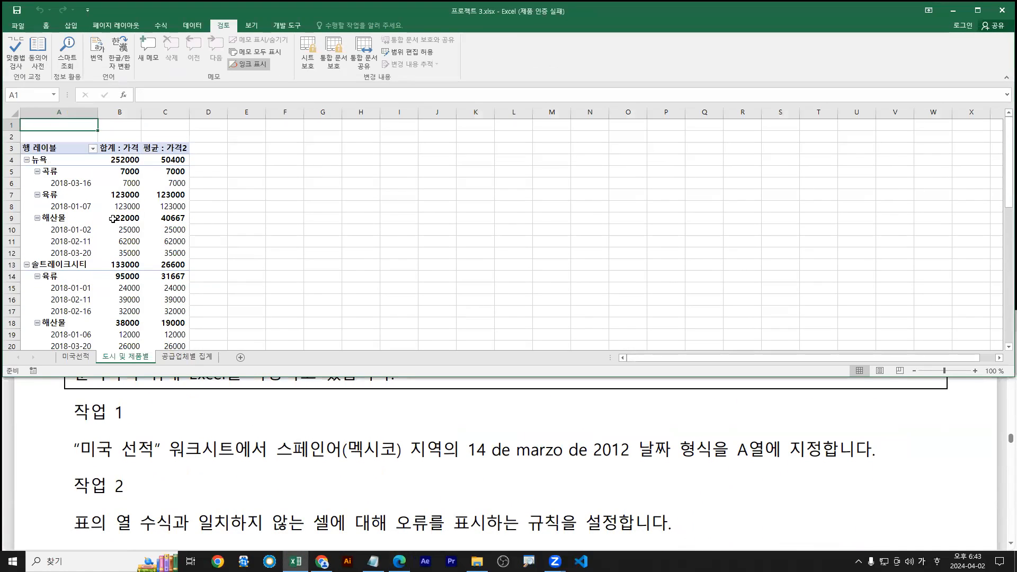
left_click(113, 219)
Highlight the Task 1 text on the 스페인어(멕시코) 14 de marzo date format in green
left_click_drag(77, 451, 387, 453)
left_click(473, 451)
left_click_drag(473, 451, 814, 453)
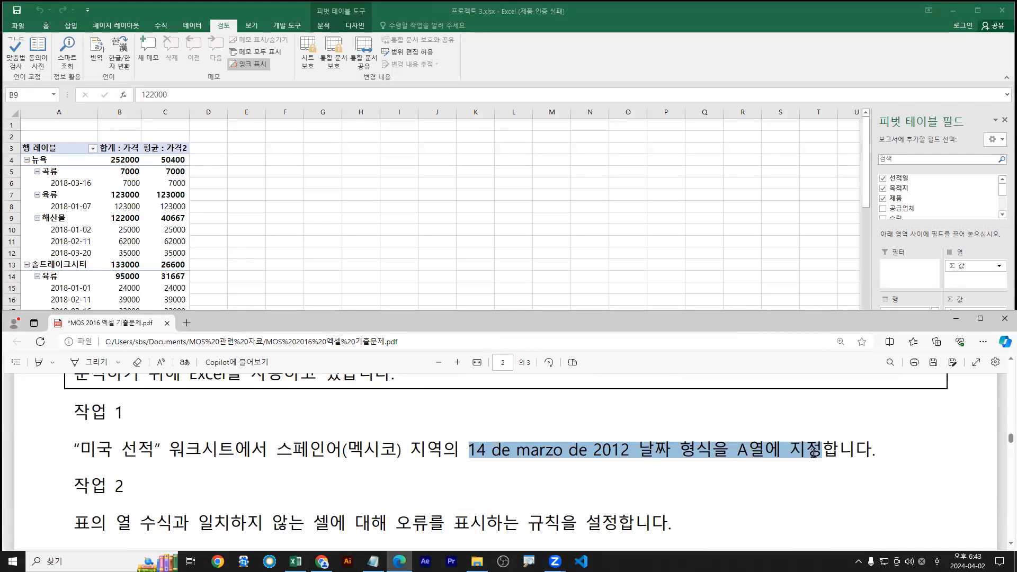
left_click_drag(471, 451, 399, 451)
left_click_drag(277, 454, 821, 451)
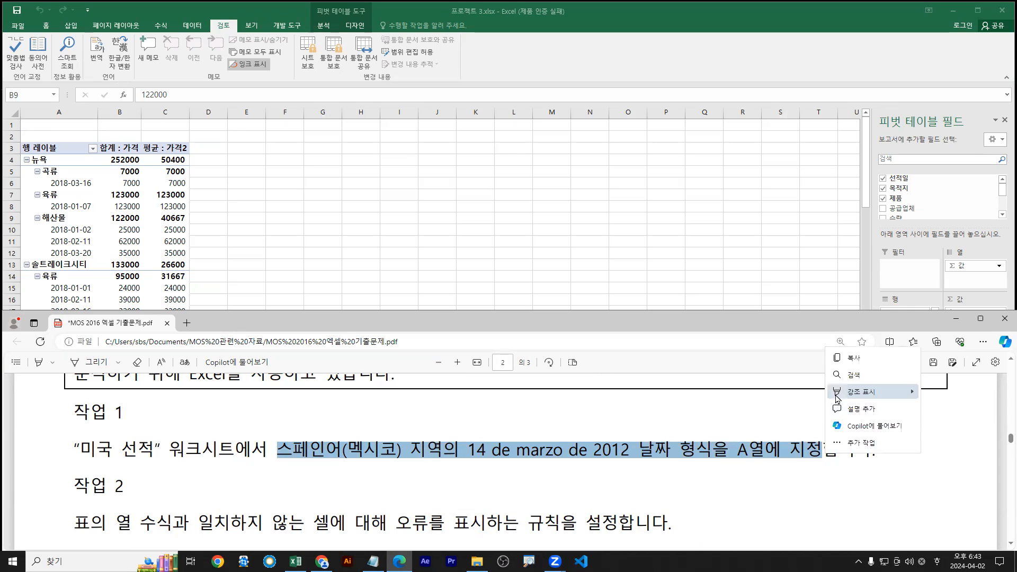
mouse_move(909, 395)
left_click(935, 411)
Switch to the 미국선적 sheet and select column A
left_click(34, 253)
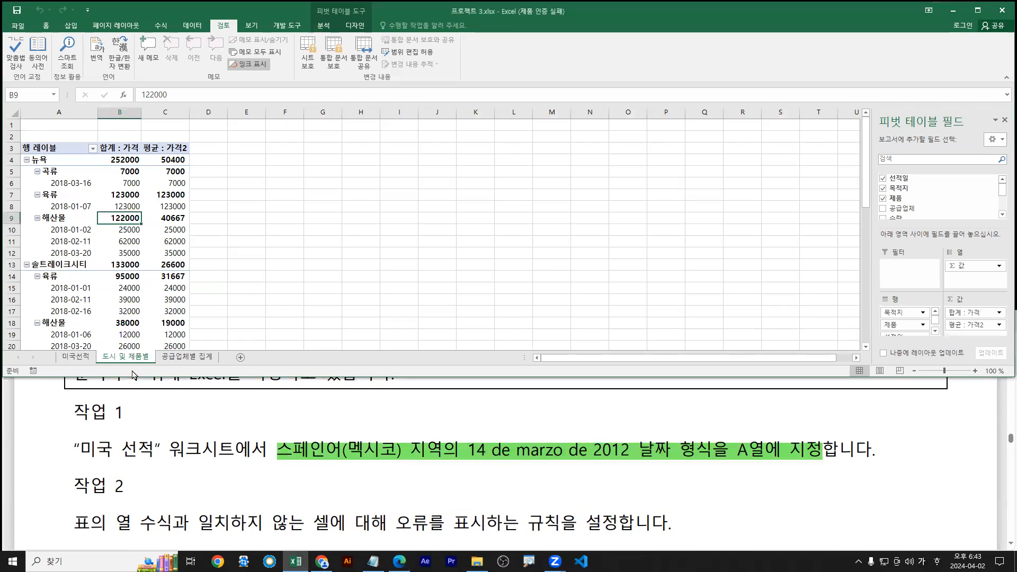
left_click(84, 357)
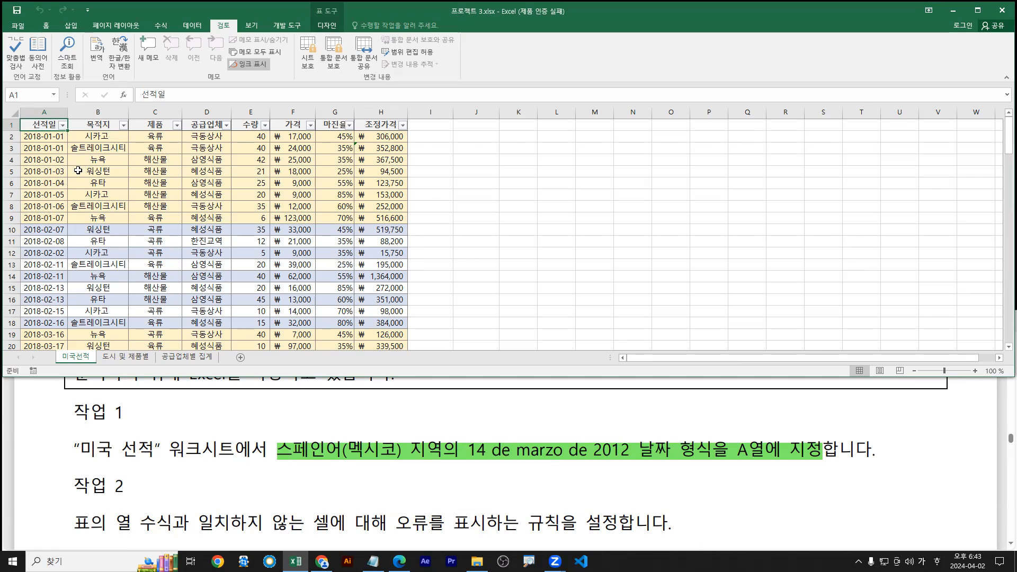
left_click(47, 110)
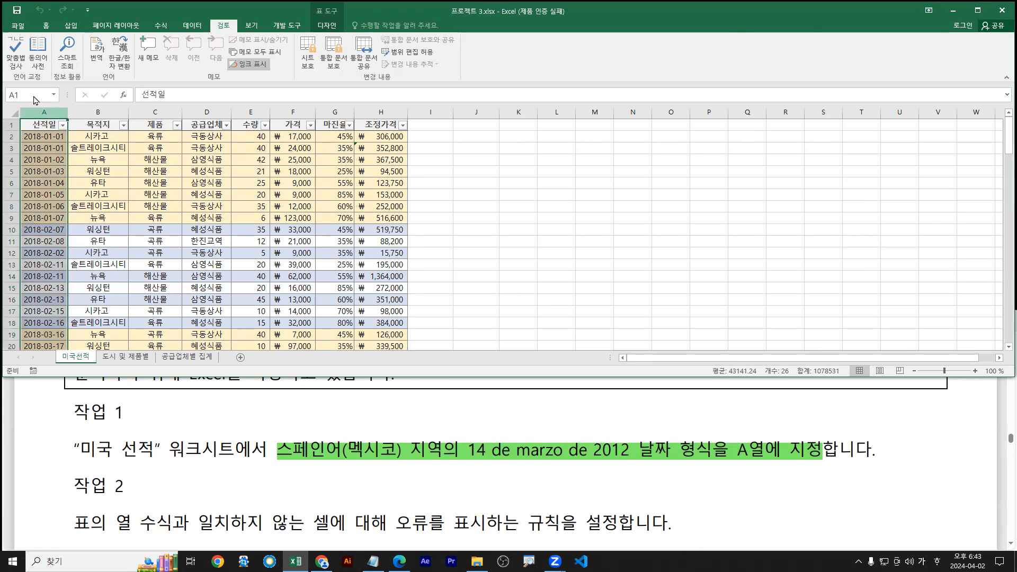
mouse_move(71, 157)
left_mouse_down()
mouse_move(98, 143)
mouse_move(100, 162)
mouse_move(112, 118)
left_mouse_up()
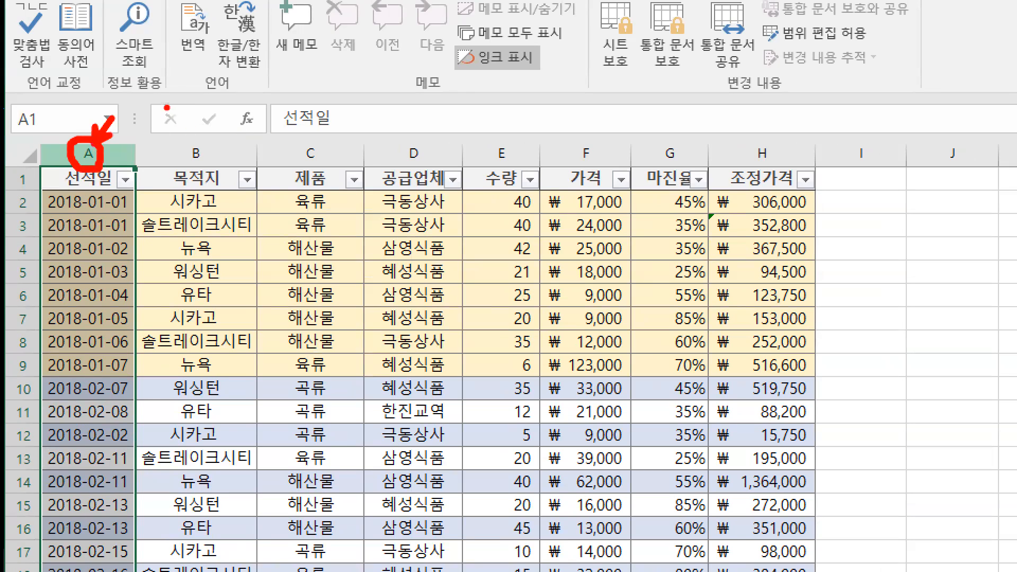
Open the 셀 서식 dialog for column A with the 날짜 category
type("ctrl")
type(" + 1")
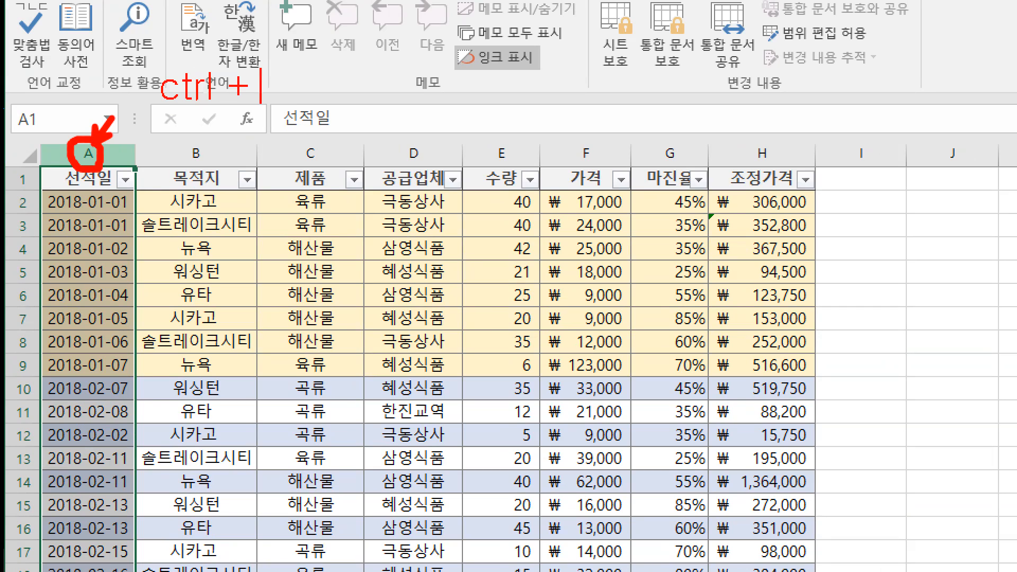
left_click_drag(252, 58, 302, 118)
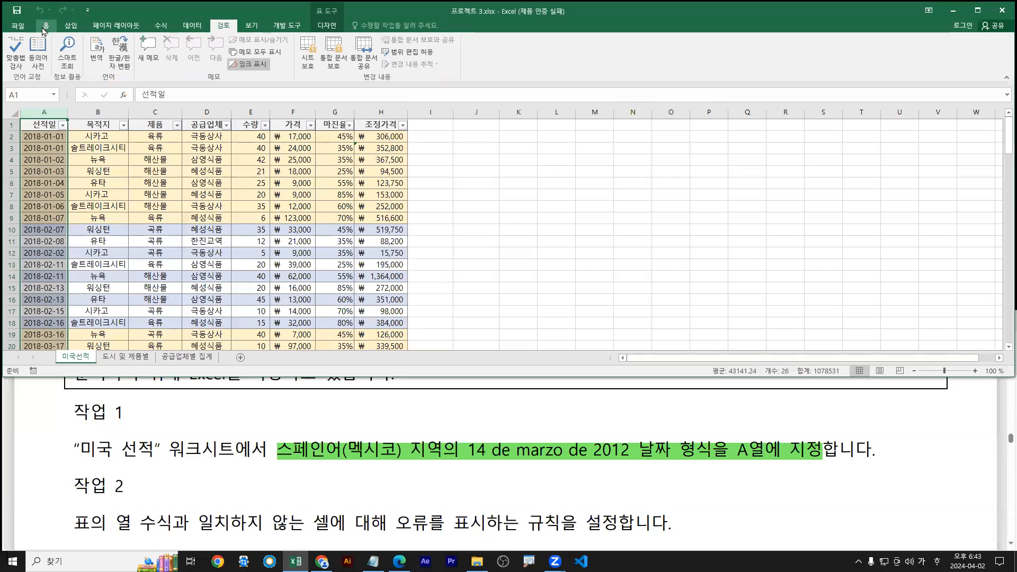
left_click(46, 27)
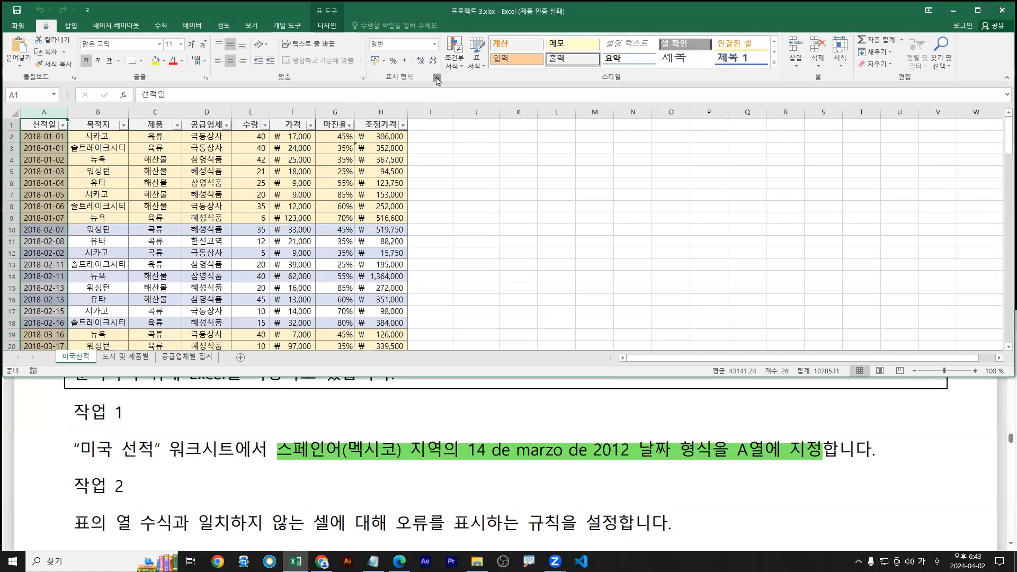
left_click(570, 155)
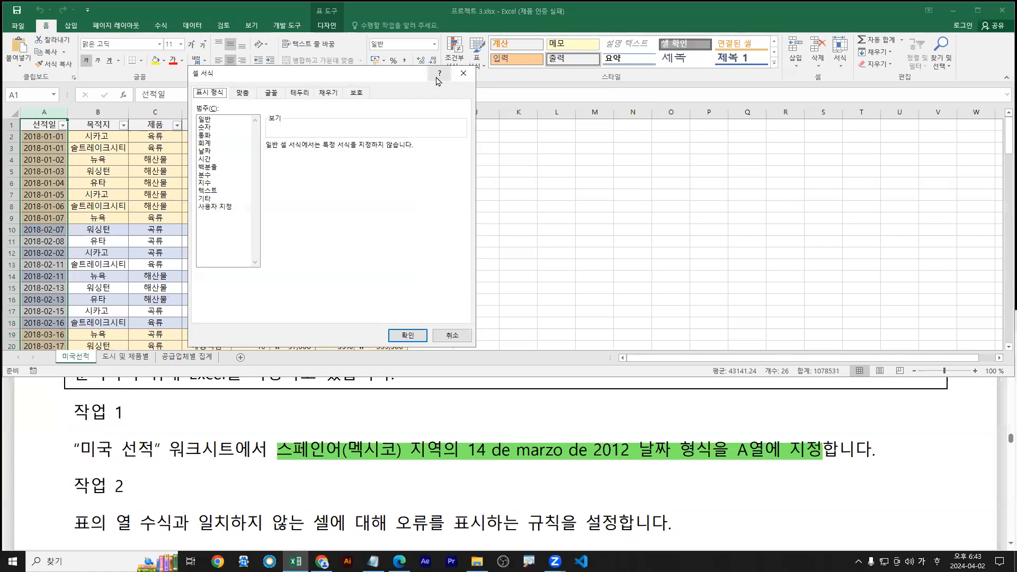
left_click_drag(365, 80, 263, 104)
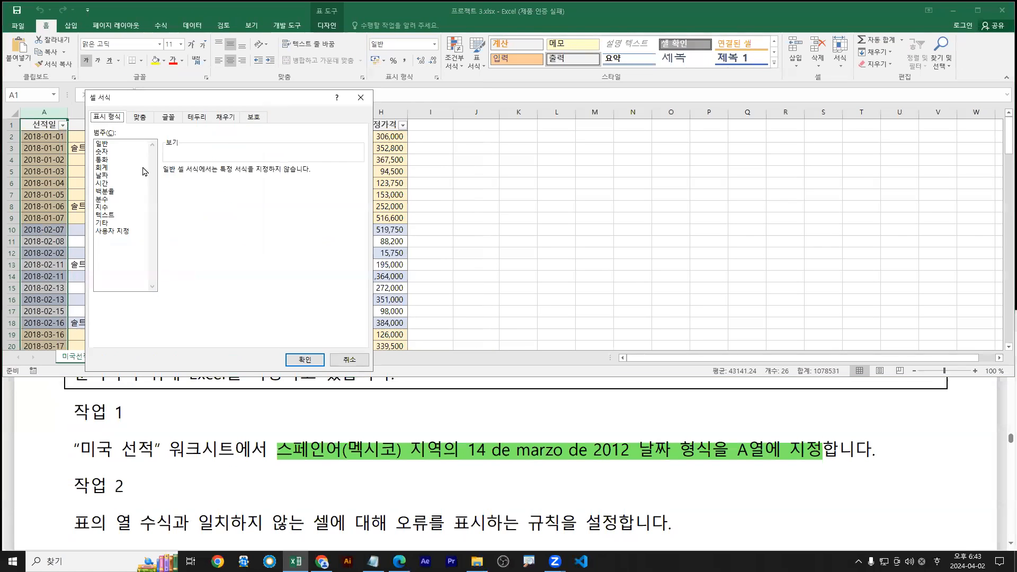
left_click(104, 177)
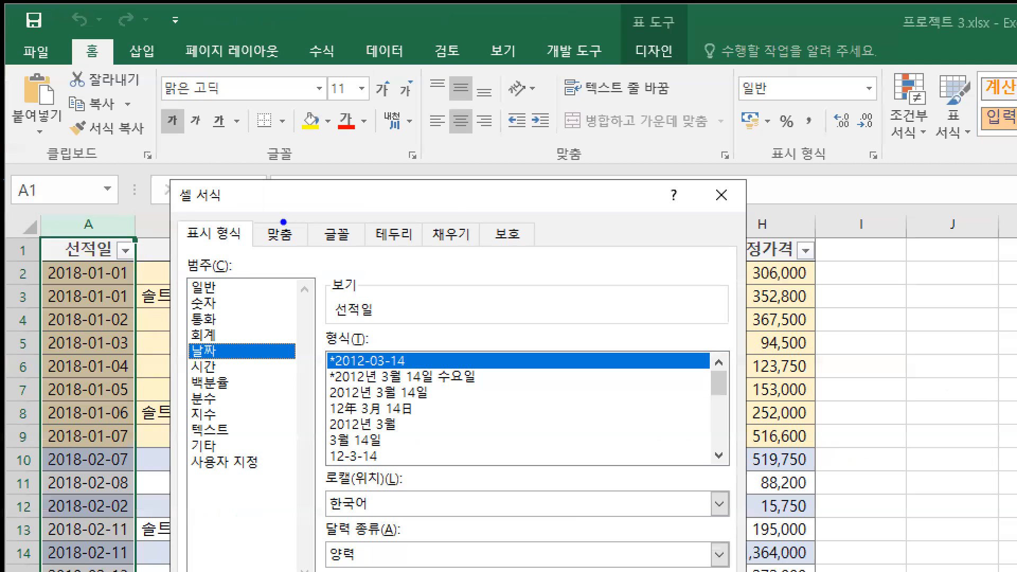
Open the 로캘(위치) list and scroll to find 스페인어(멕시코)
left_click_drag(203, 239, 191, 256)
left_click_drag(192, 365, 179, 390)
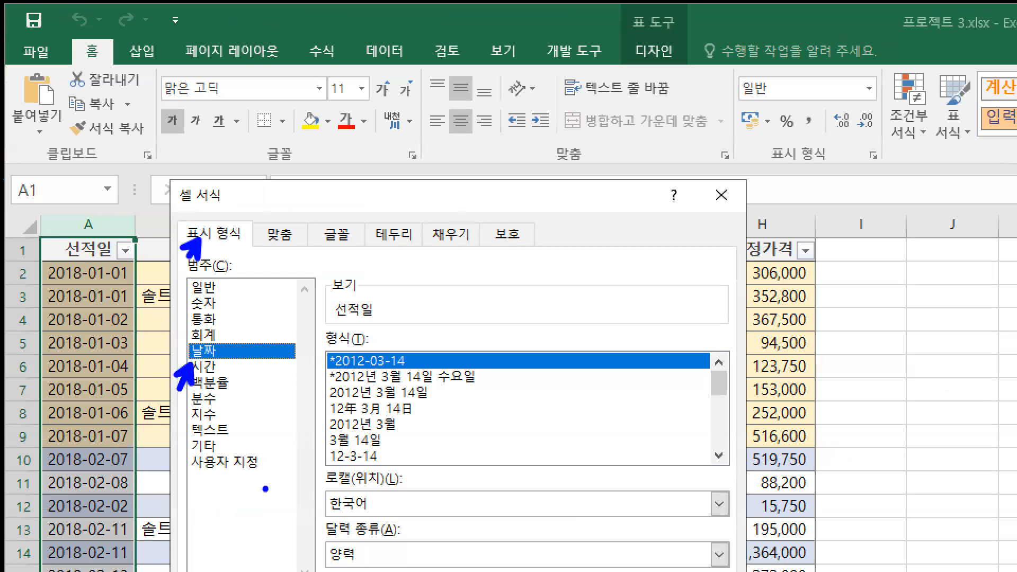
left_click_drag(326, 520, 395, 521)
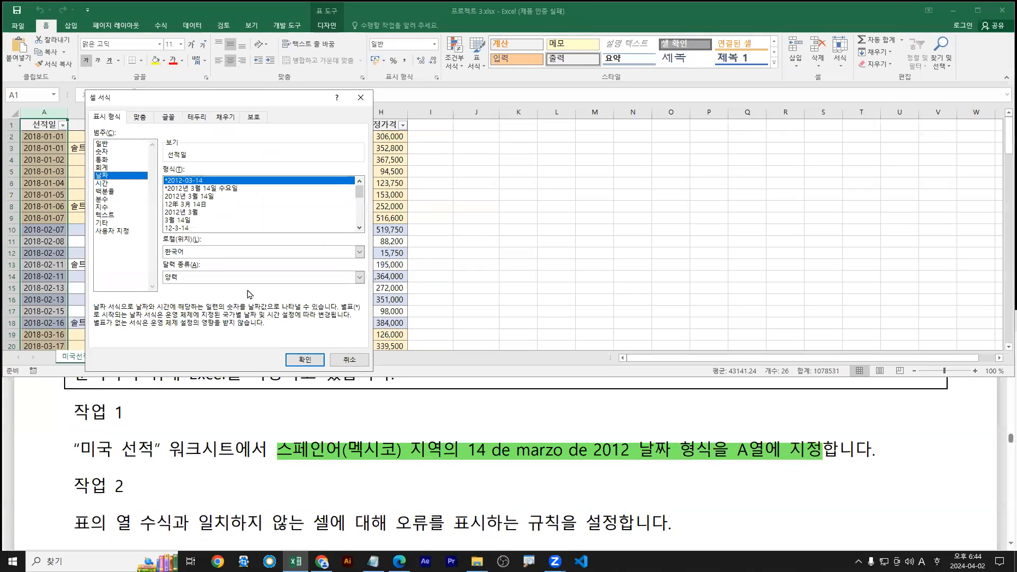
left_click(719, 505)
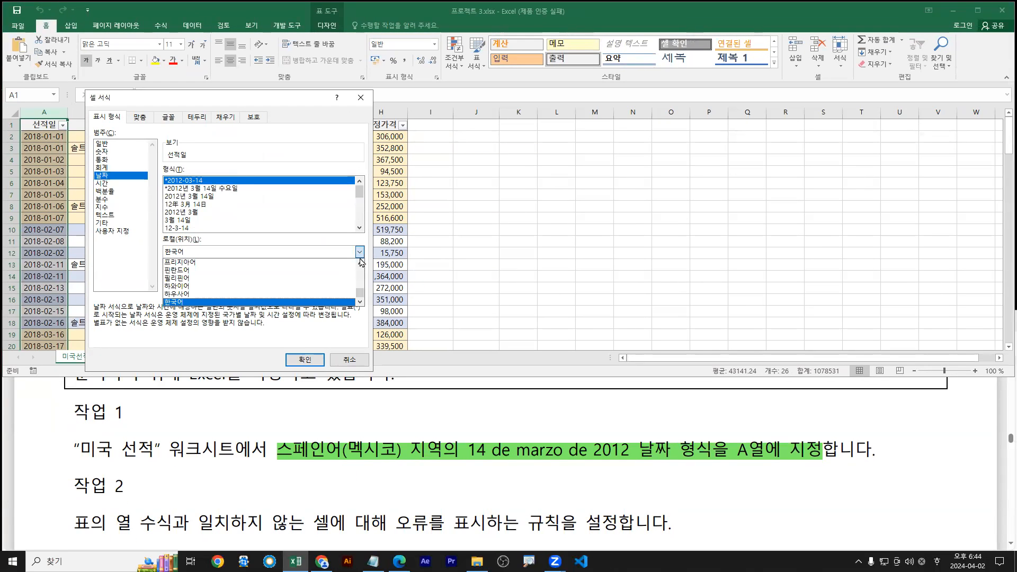
scroll(360, 295, "up", 3)
left_click_drag(360, 295, 361, 281)
left_click(361, 266)
scroll(360, 269, "up", 3)
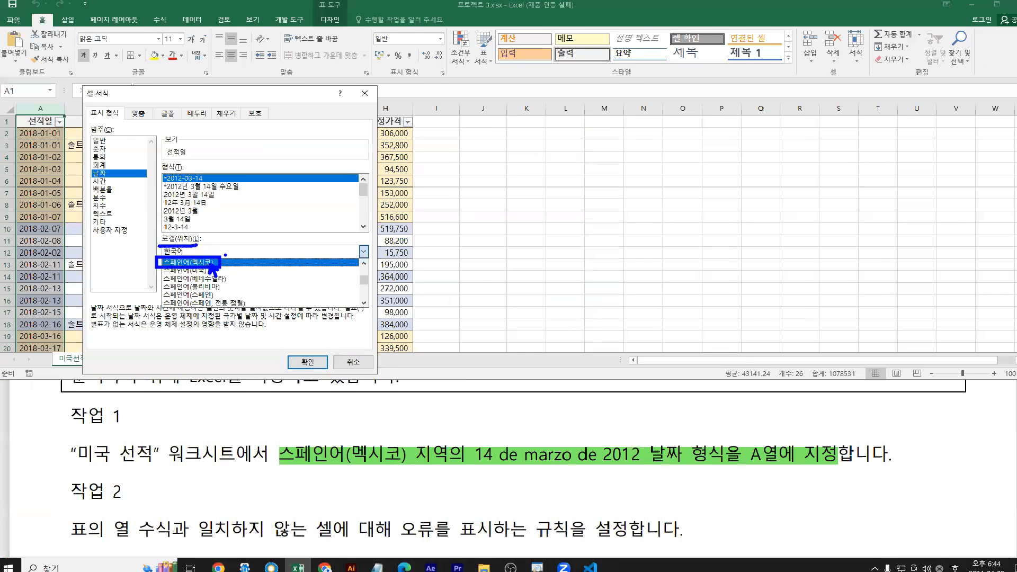
Set the locale to 스페인어(멕시코) and choose the 14 de marzo de 2012 format
left_click(211, 263)
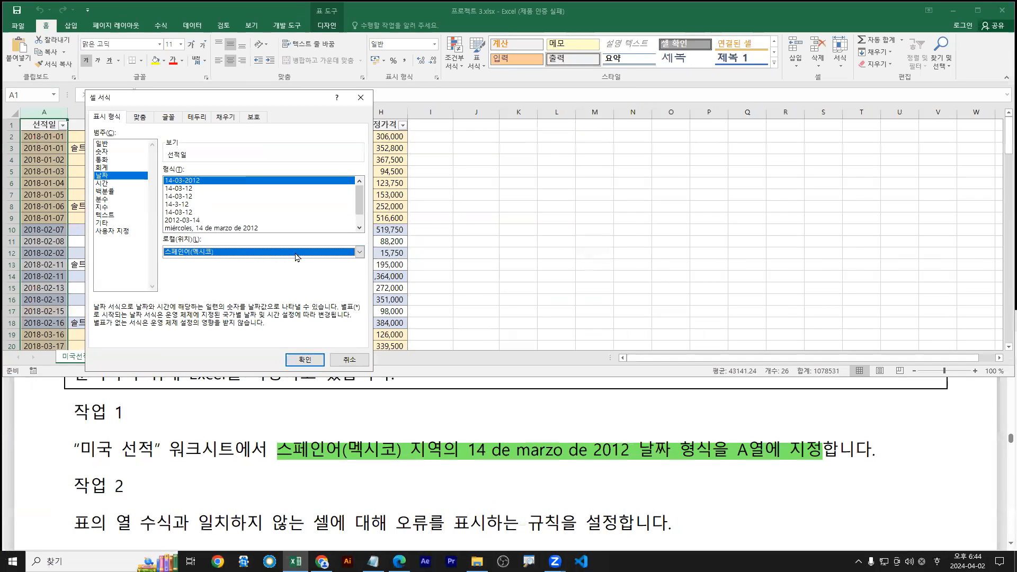
left_click_drag(364, 206, 362, 213)
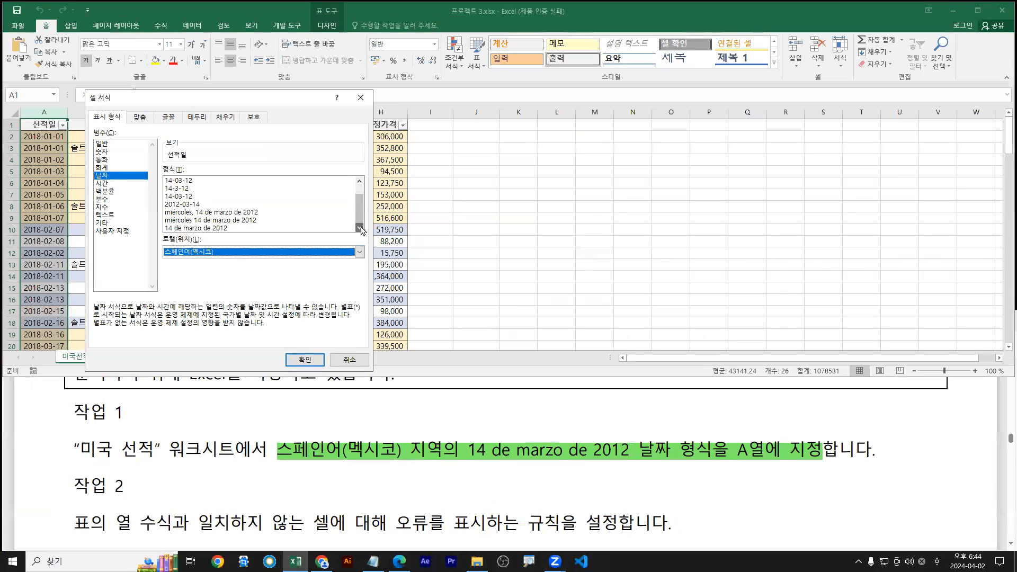
left_click(201, 228)
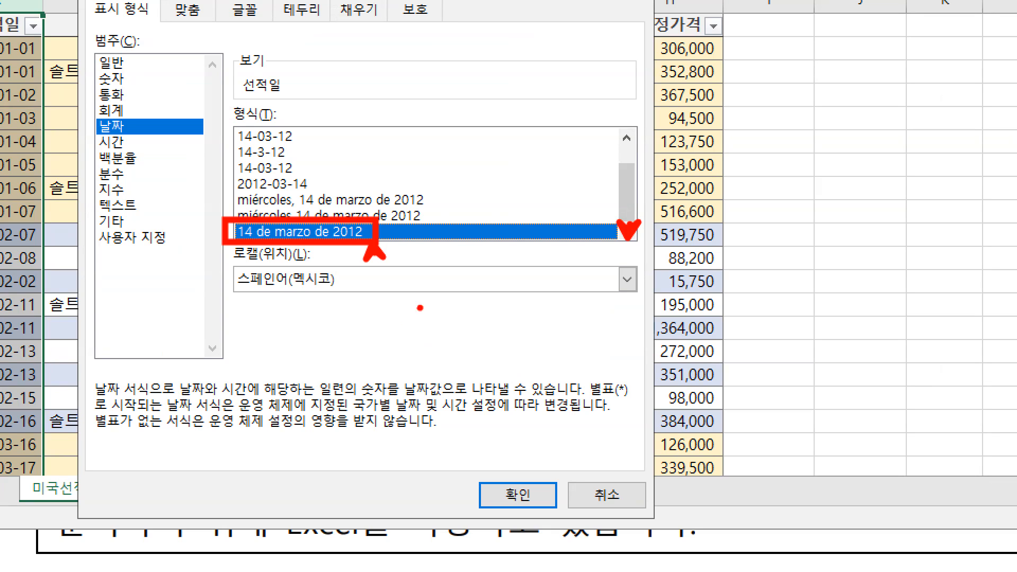
mouse_move(272, 361)
left_mouse_down()
mouse_move(272, 317)
mouse_move(278, 390)
mouse_move(303, 388)
left_mouse_up()
mouse_move(272, 405)
left_mouse_down()
mouse_move(261, 422)
mouse_move(279, 401)
left_mouse_up()
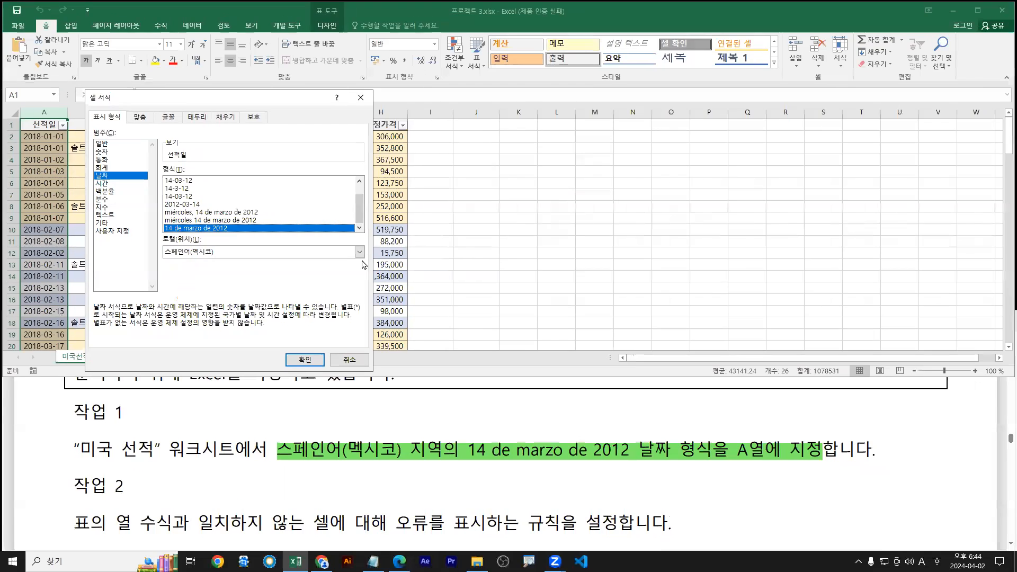
Reconfirm 스페인어(멕시코) in the locale list and reselect 14 de marzo de 2012
left_click(627, 279)
left_click_drag(363, 286, 362, 301)
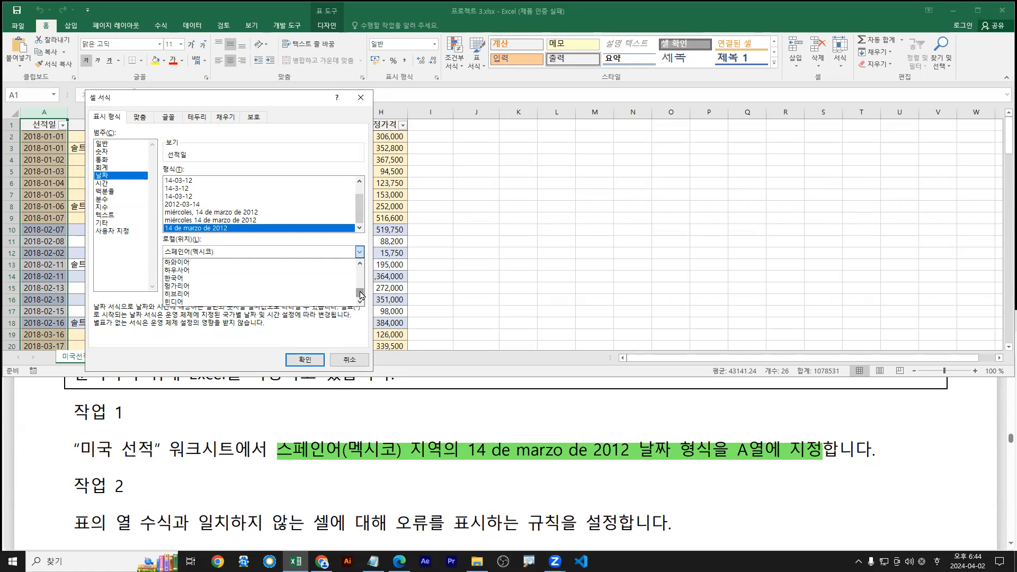
left_click_drag(360, 292, 361, 283)
scroll(204, 283, "up", 3)
scroll(201, 281, "up", 1)
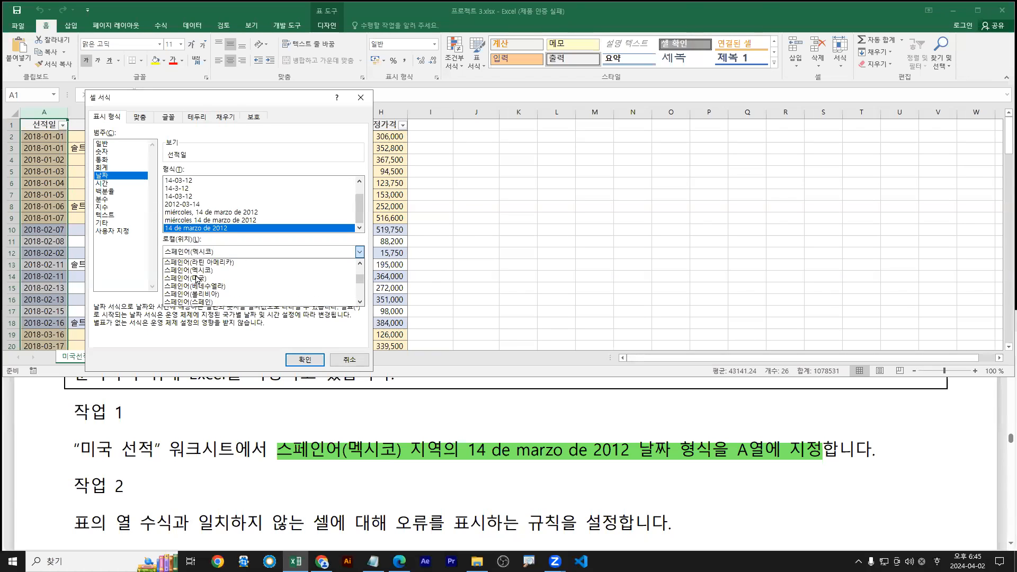
left_click(199, 271)
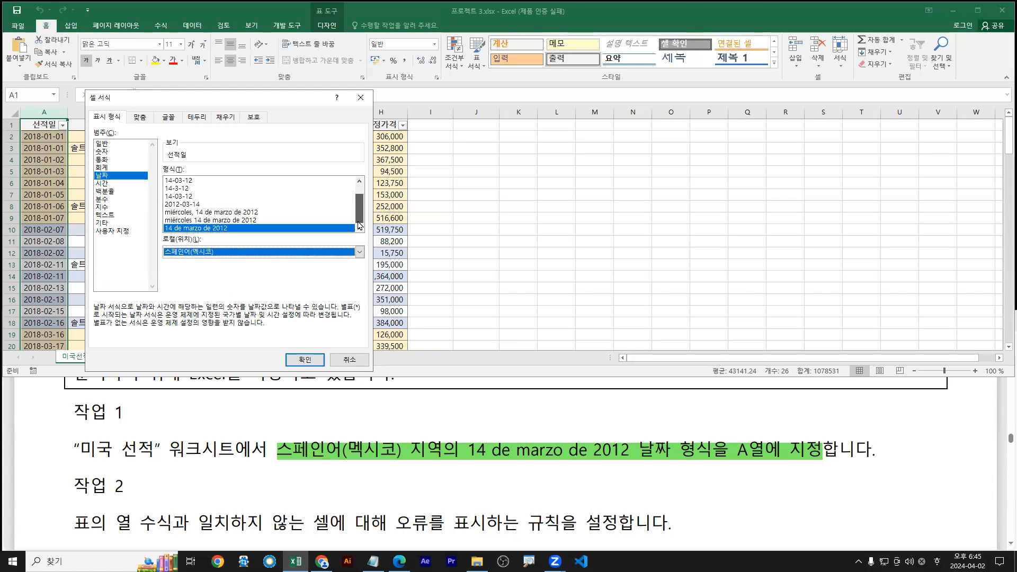
left_click(218, 228)
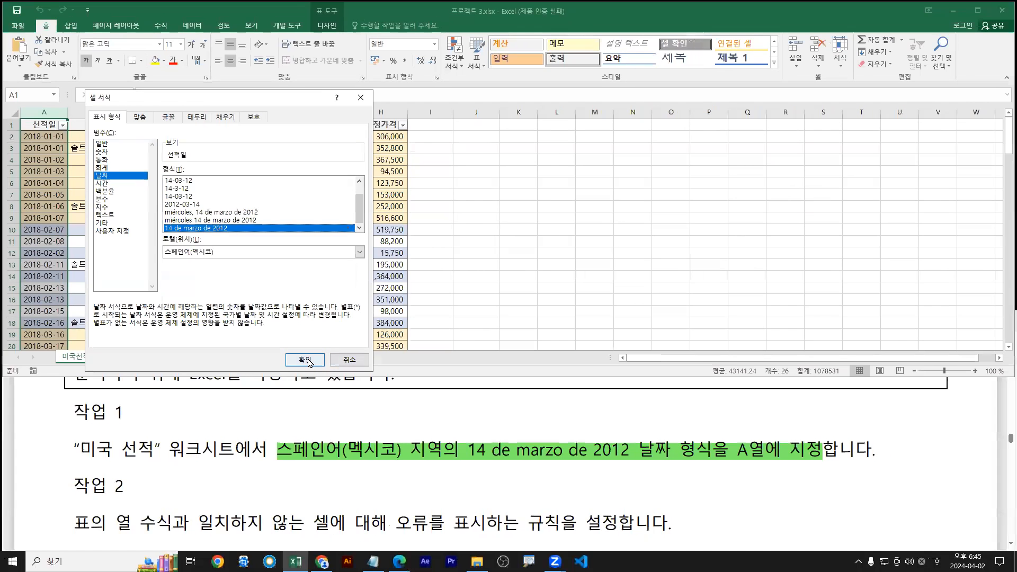
Apply the Spanish date format and AutoFit column A so dates like 1 de enero de 2018 fit
left_click(392, 489)
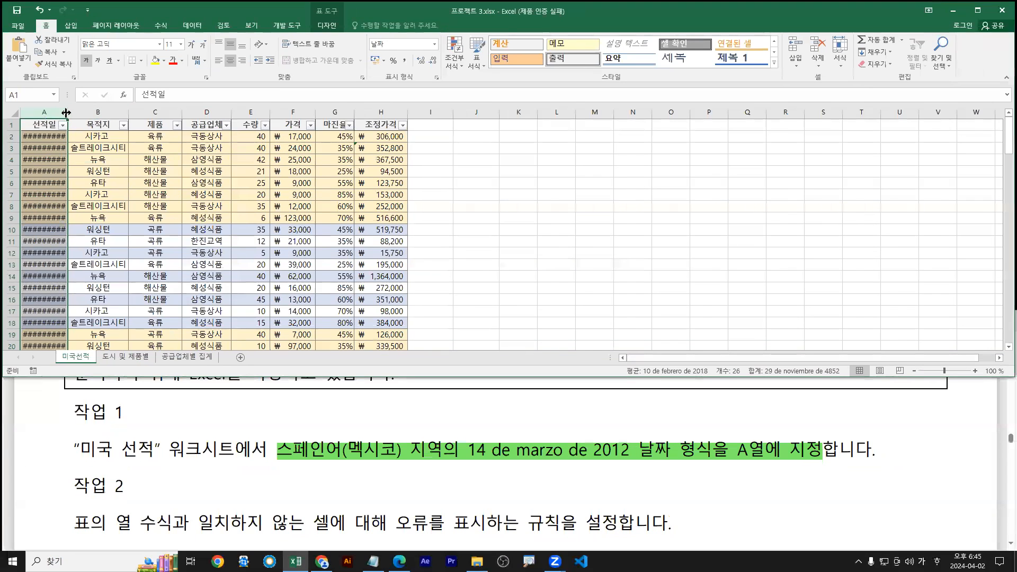
double_click(134, 124)
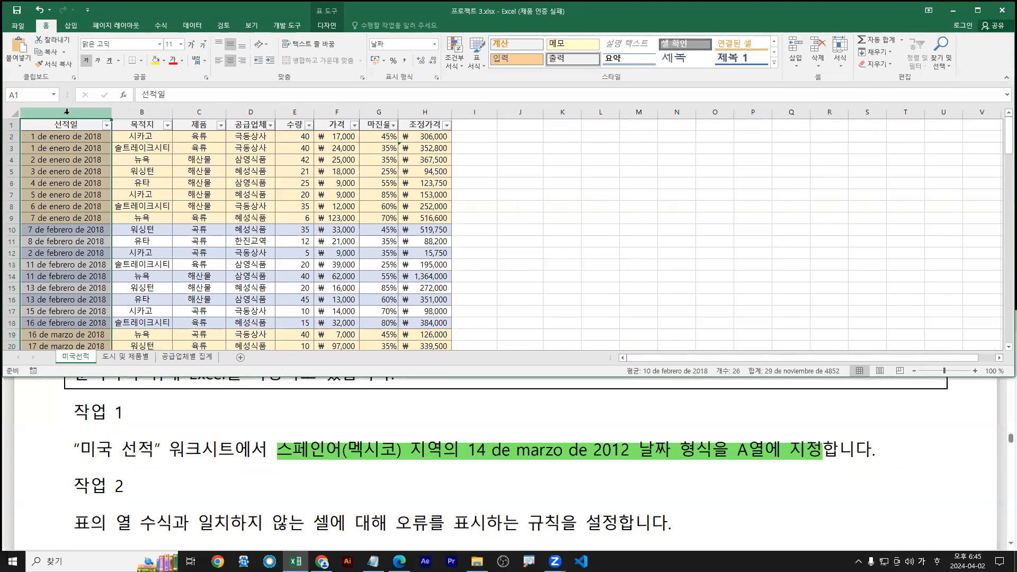
left_click_drag(112, 112, 74, 112)
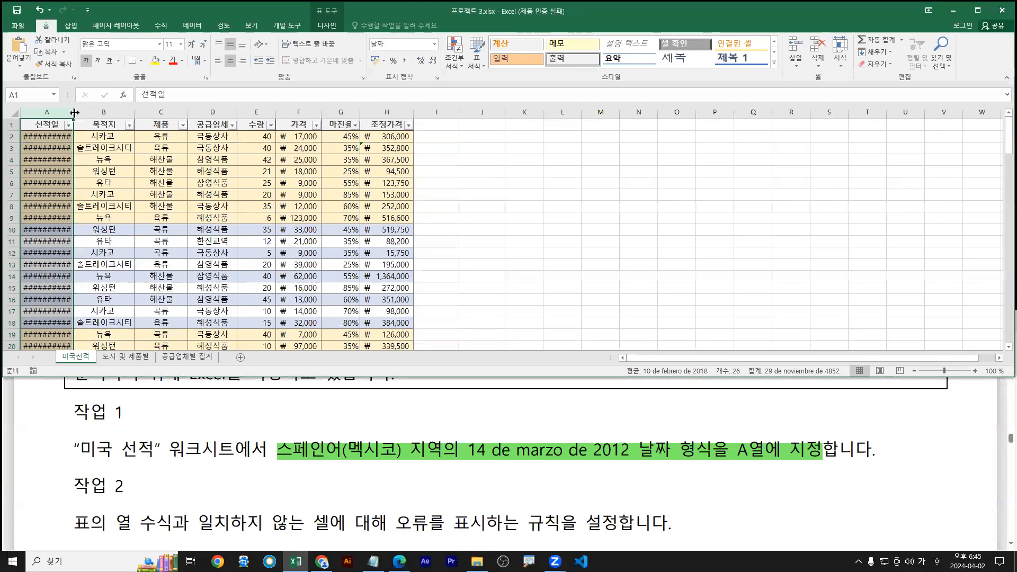
double_click(74, 112)
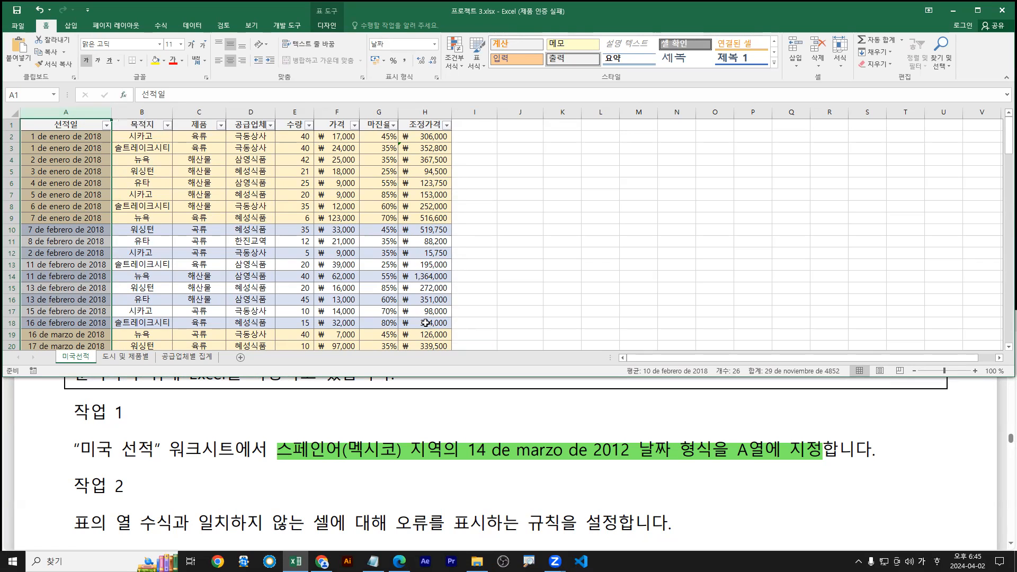
left_click(313, 480)
scroll(321, 481, "down", 2)
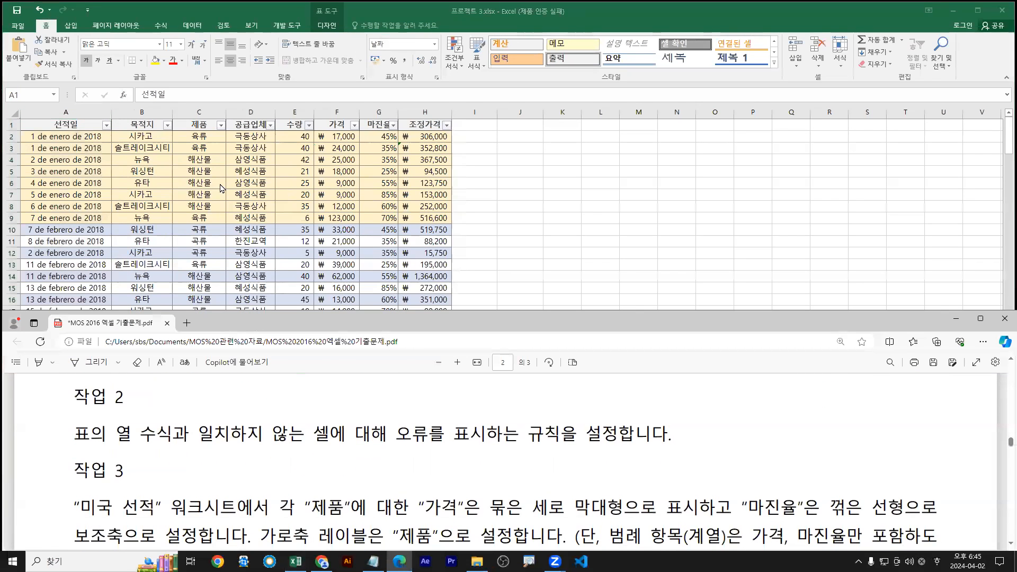
Highlight and underline the Task 2 calculated-column error sentence, then maximize Excel
key("alt+Tab")
left_click_drag(75, 434, 483, 434)
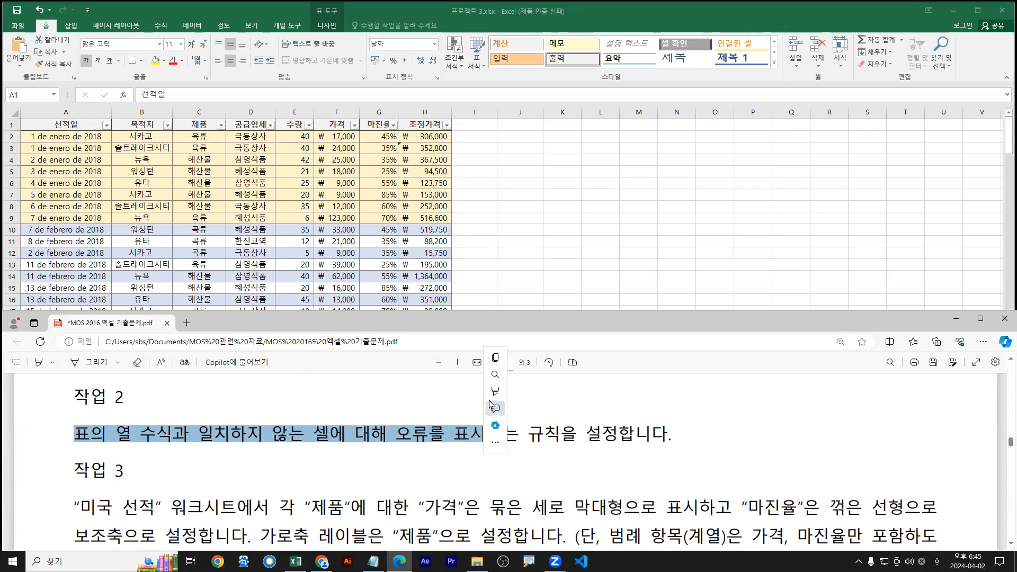
mouse_move(502, 393)
left_click(604, 409)
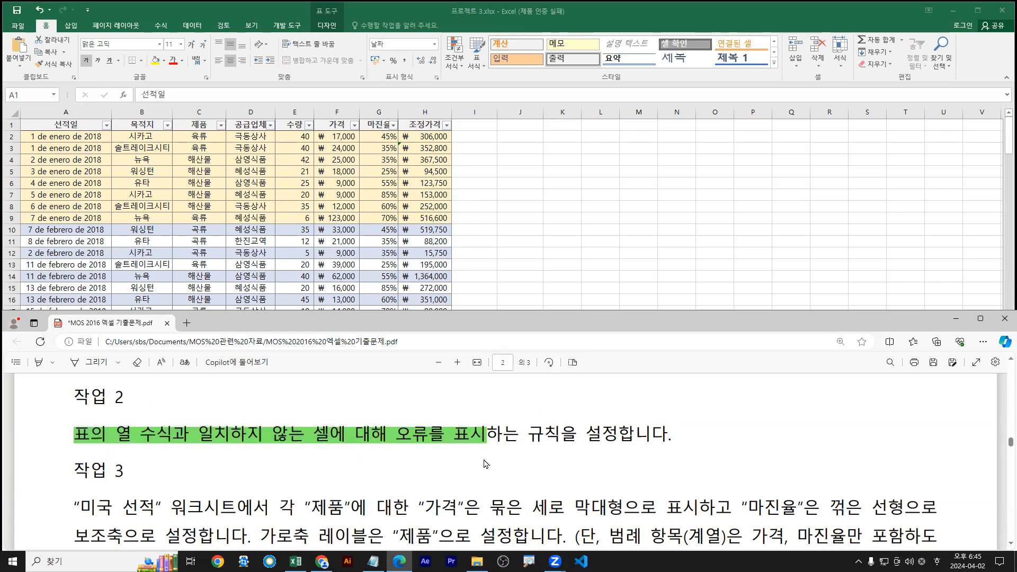
left_click_drag(74, 447, 619, 447)
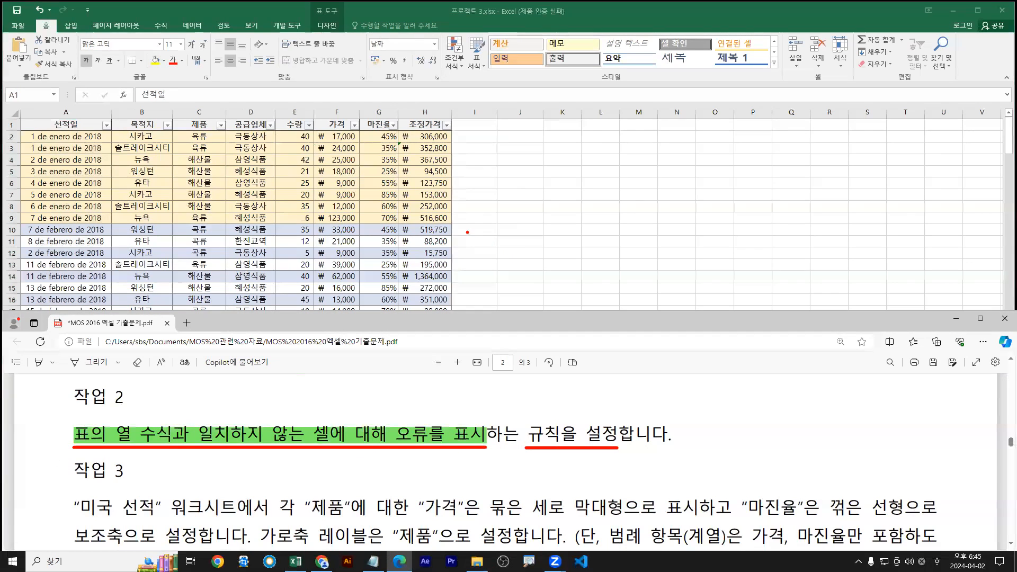
key("Escape")
double_click(422, 11)
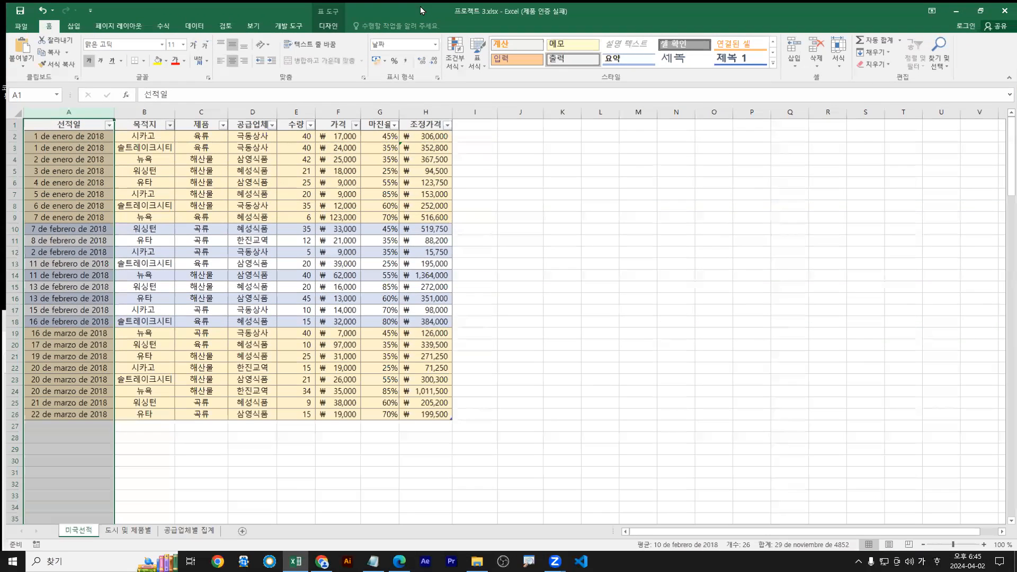
left_click(422, 147)
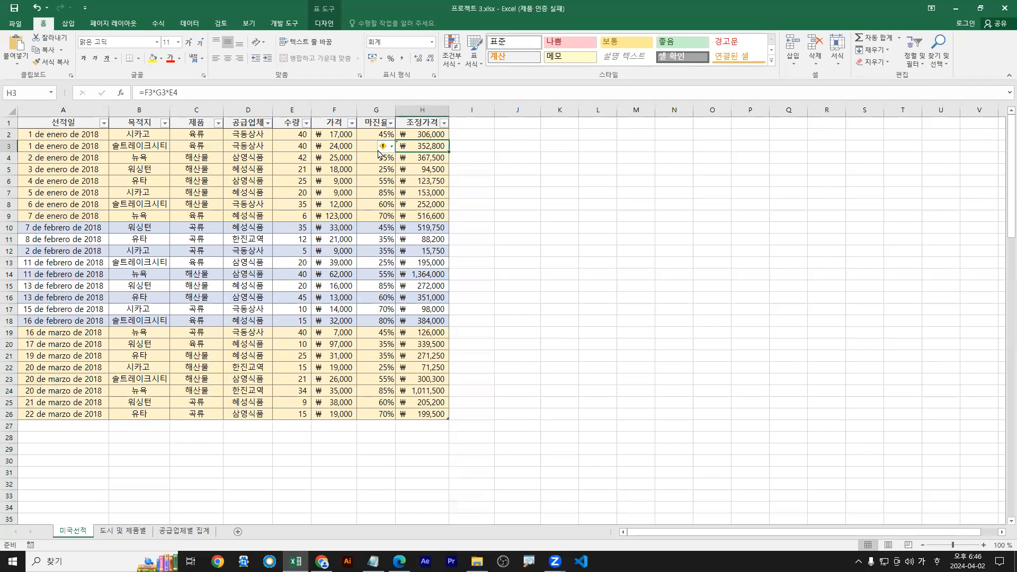
left_click(362, 147)
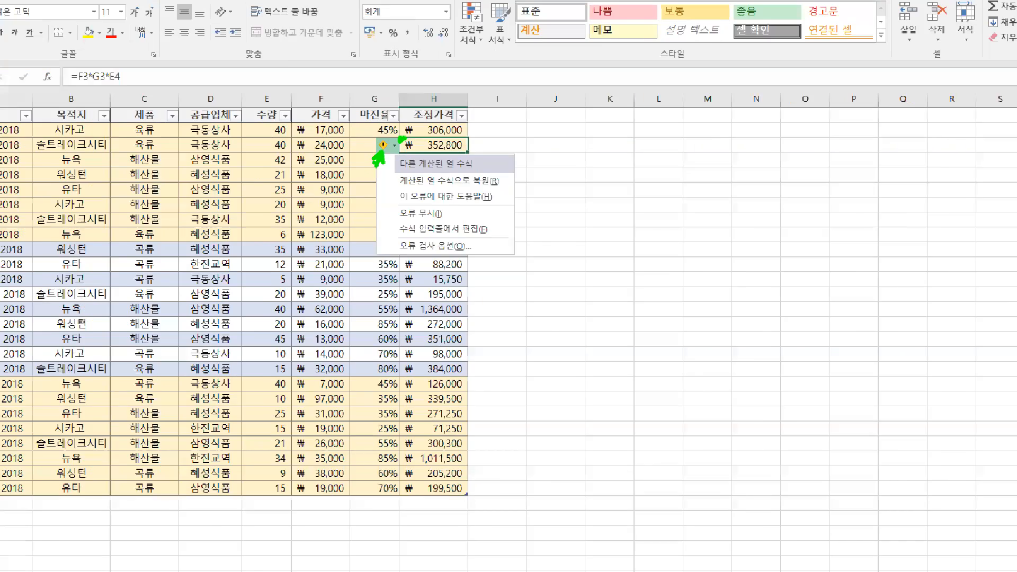
key("Escape")
key("Up")
key("F2")
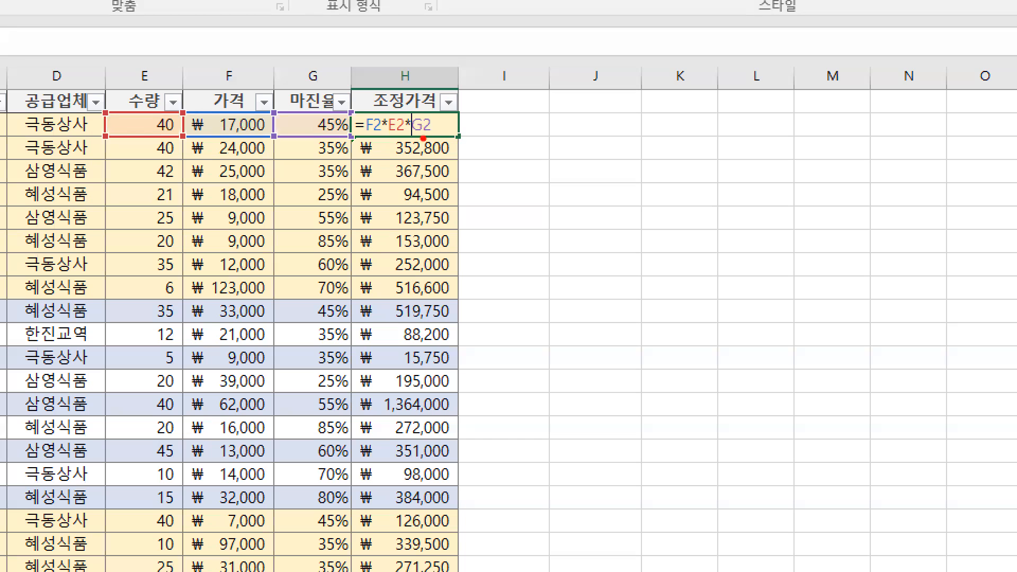
mouse_move(459, 141)
left_mouse_down()
mouse_move(464, 356)
mouse_move(470, 349)
left_mouse_up()
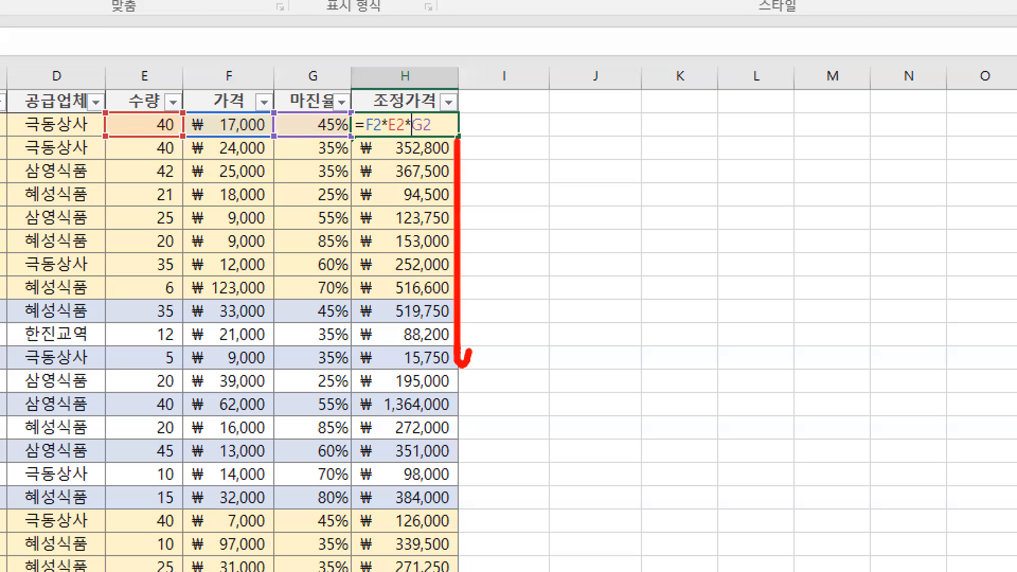
left_click_drag(218, 135, 237, 135)
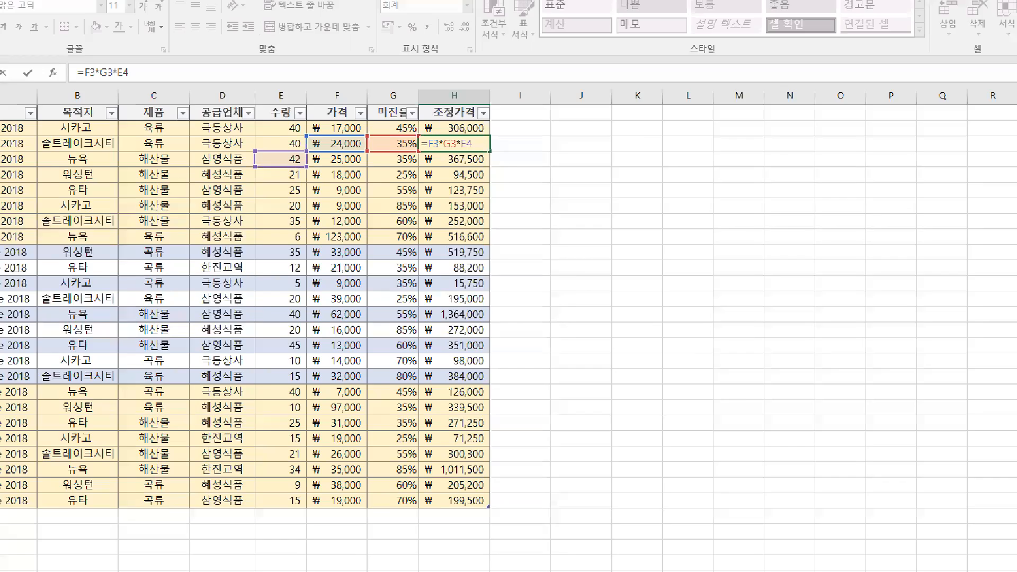
left_click_drag(295, 164, 308, 164)
left_click_drag(328, 149, 334, 149)
left_click_drag(368, 150, 372, 150)
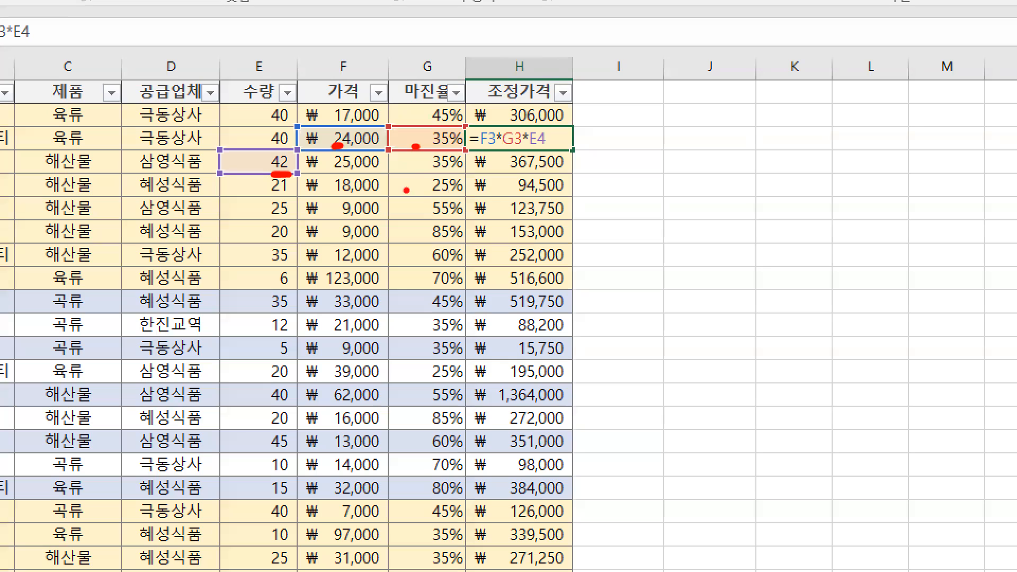
mouse_move(490, 150)
left_mouse_down()
mouse_move(518, 136)
mouse_move(519, 158)
left_mouse_up()
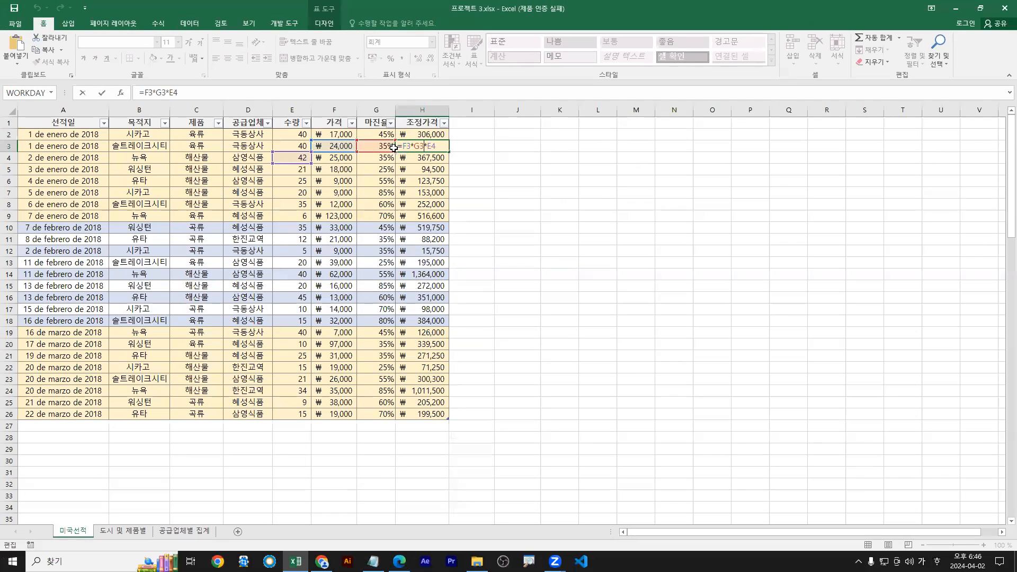
key("Escape")
left_click(384, 150)
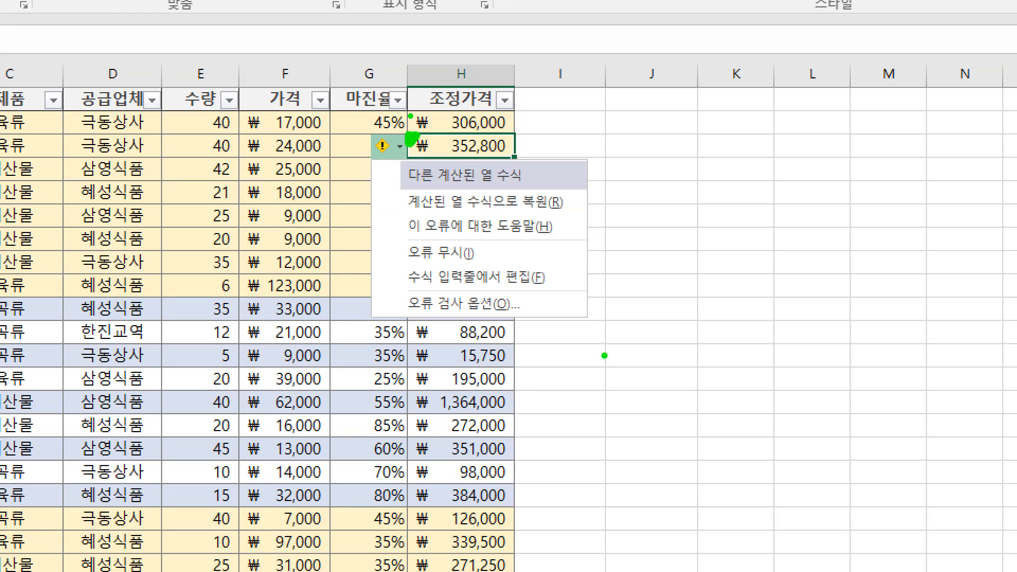
key("Escape")
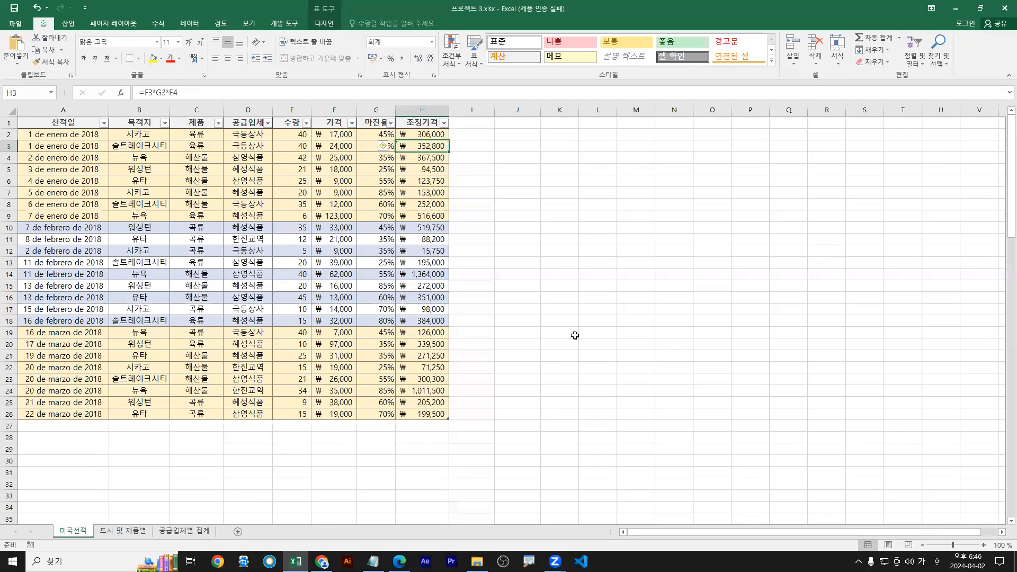
double_click(421, 7)
In Excel Options > Formulas, untick 'Cells containing formulas inconsistent with calculated column formula in tables'
left_click(205, 525)
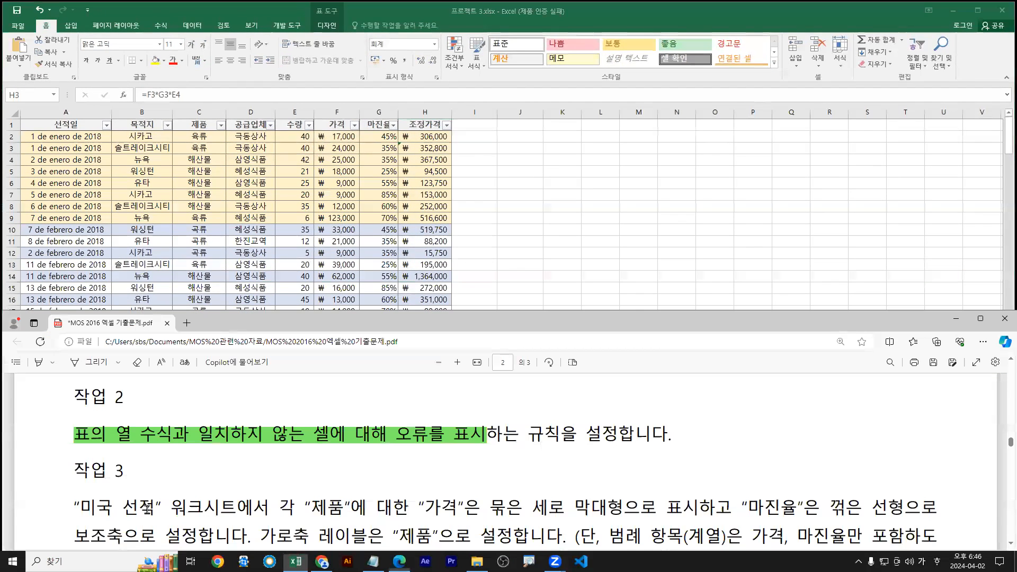
left_click(19, 27)
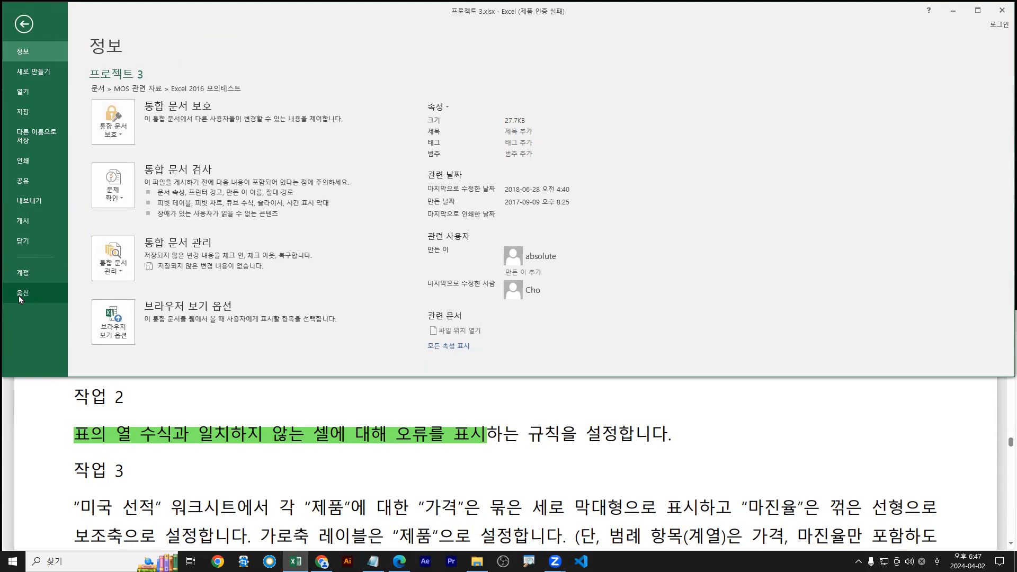
left_click(21, 299)
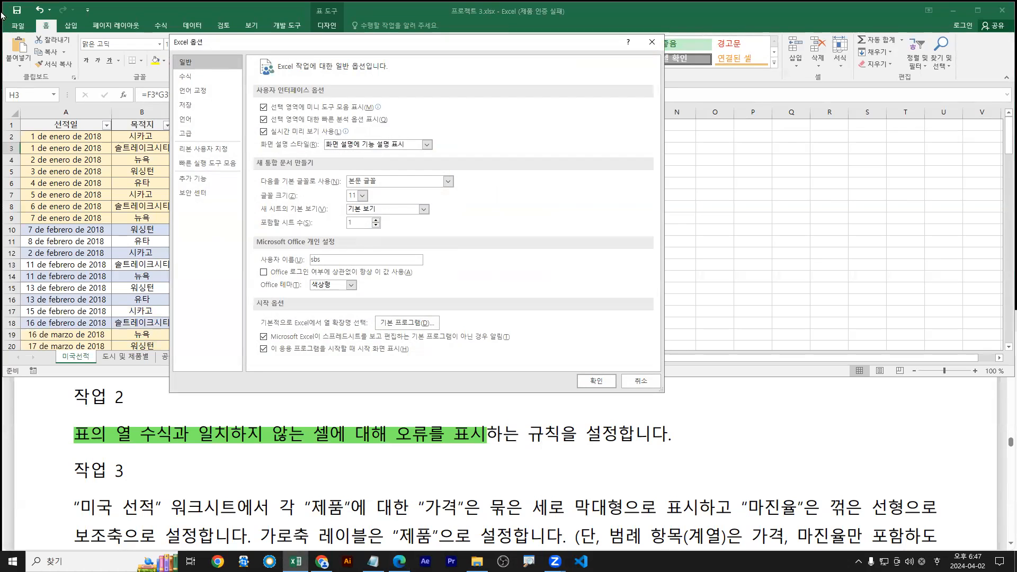
left_click(186, 76)
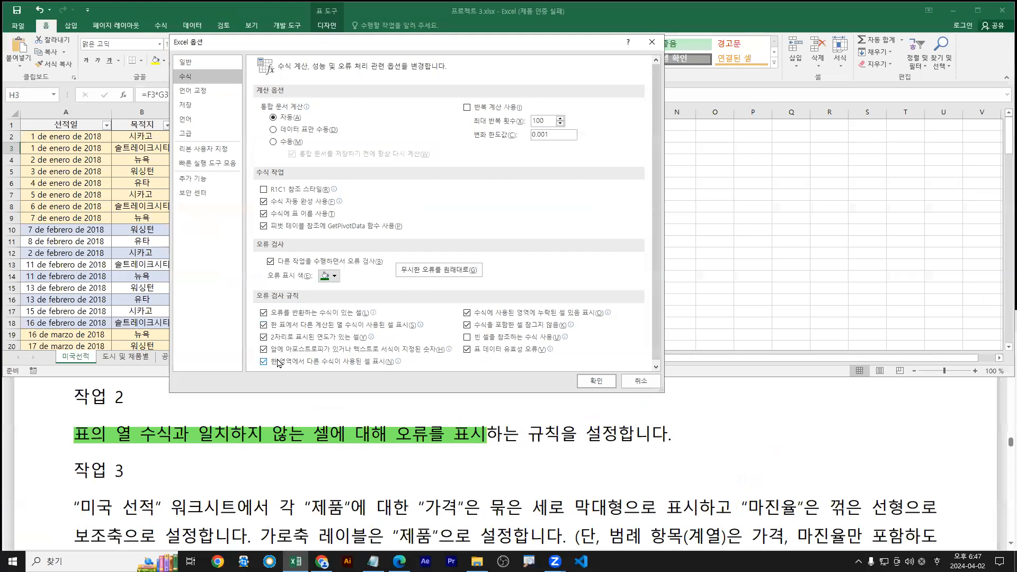
mouse_move(291, 330)
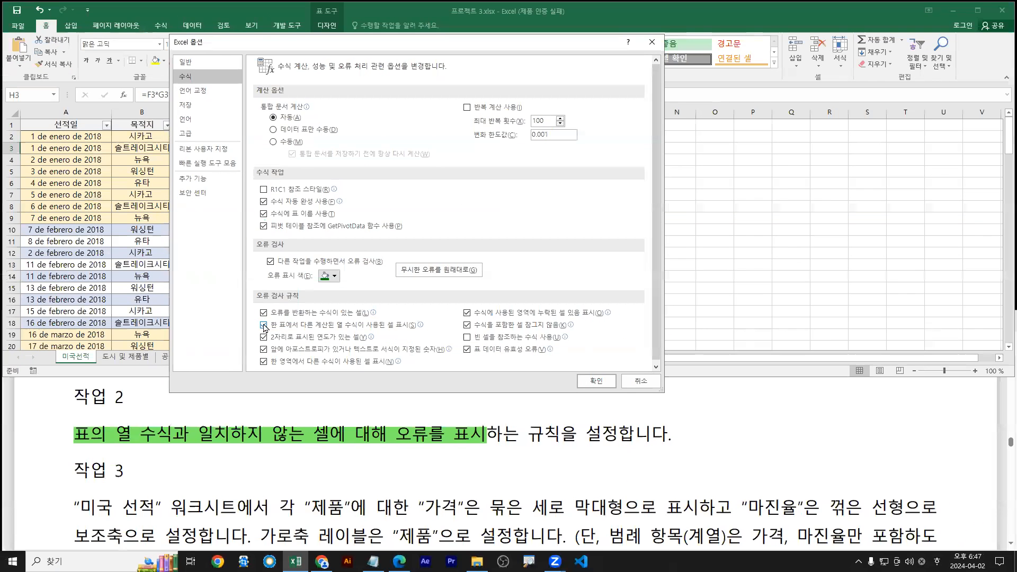
left_click(239, 324)
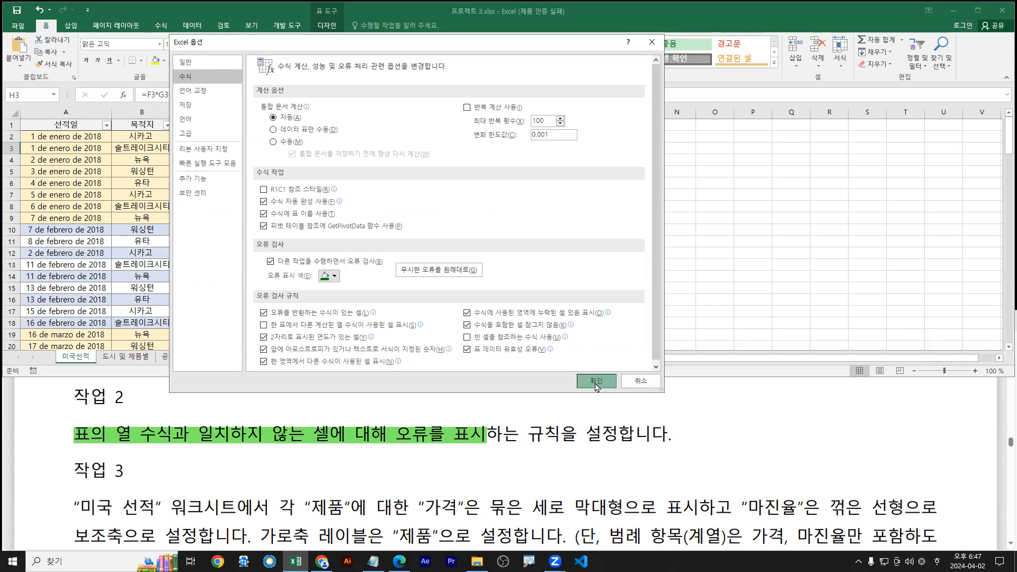
left_click(596, 381)
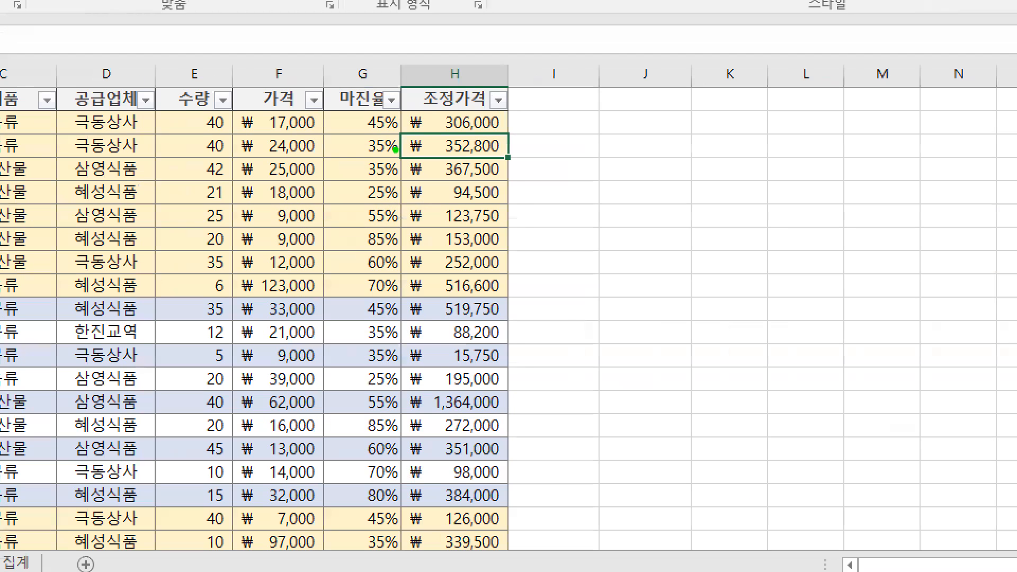
Check that H3's flag is gone, inspect H7's formula, and go to the File Info page
left_click_drag(398, 134, 416, 129)
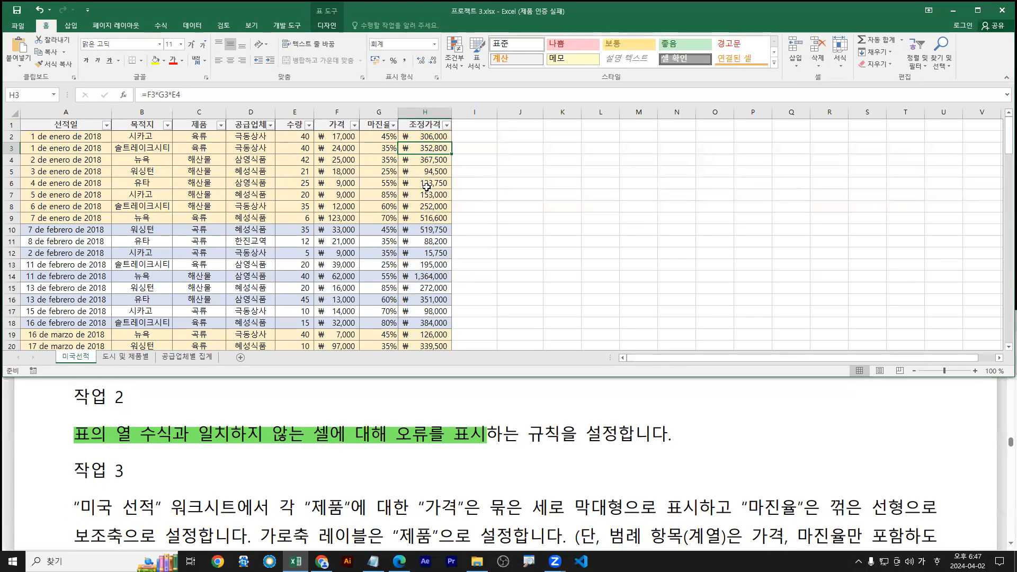
left_click(427, 194)
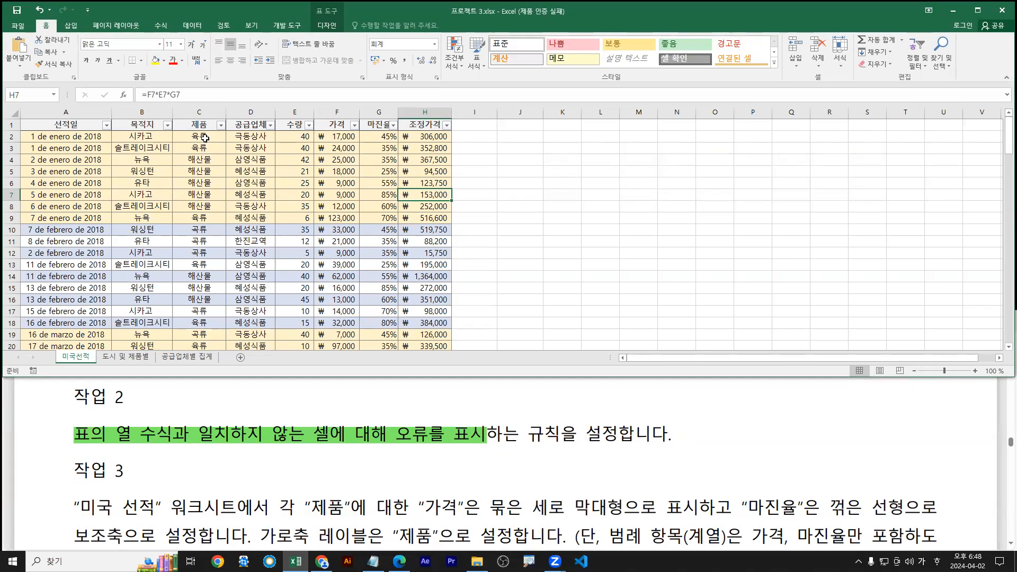
left_click(18, 26)
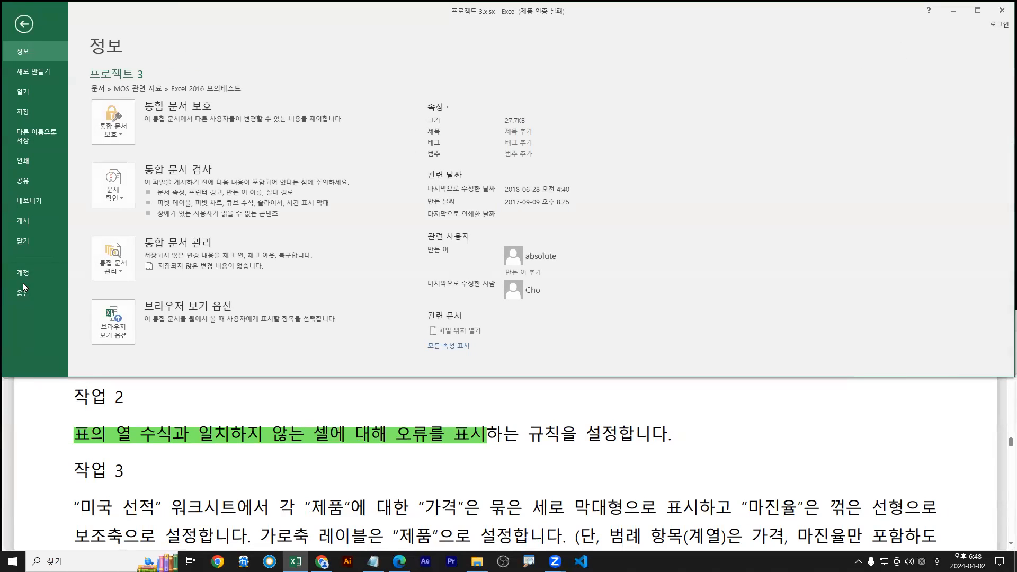
Re-tick the inconsistent calculated column formula rule in Options > Formulas
left_click(19, 297)
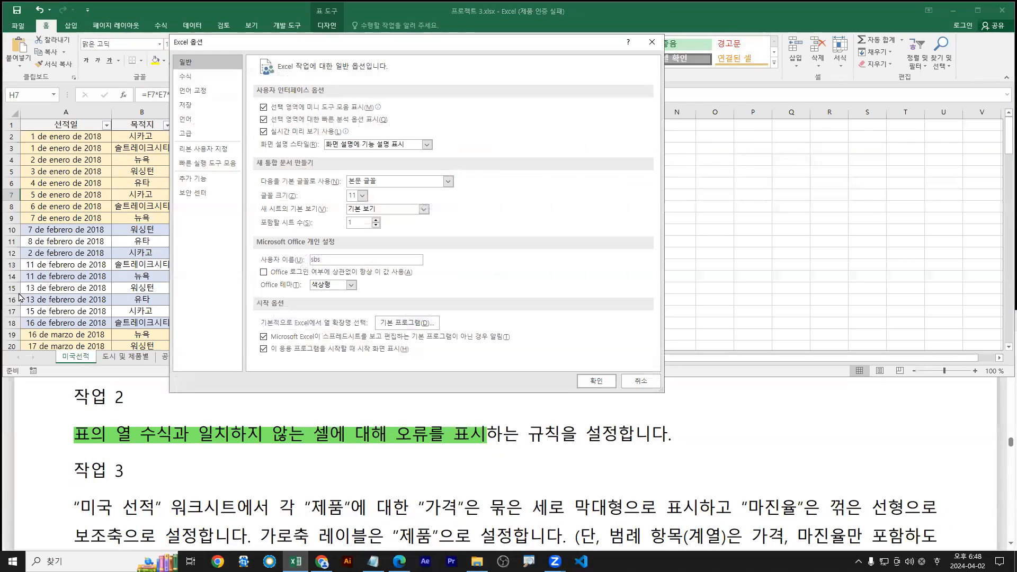
left_click(194, 79)
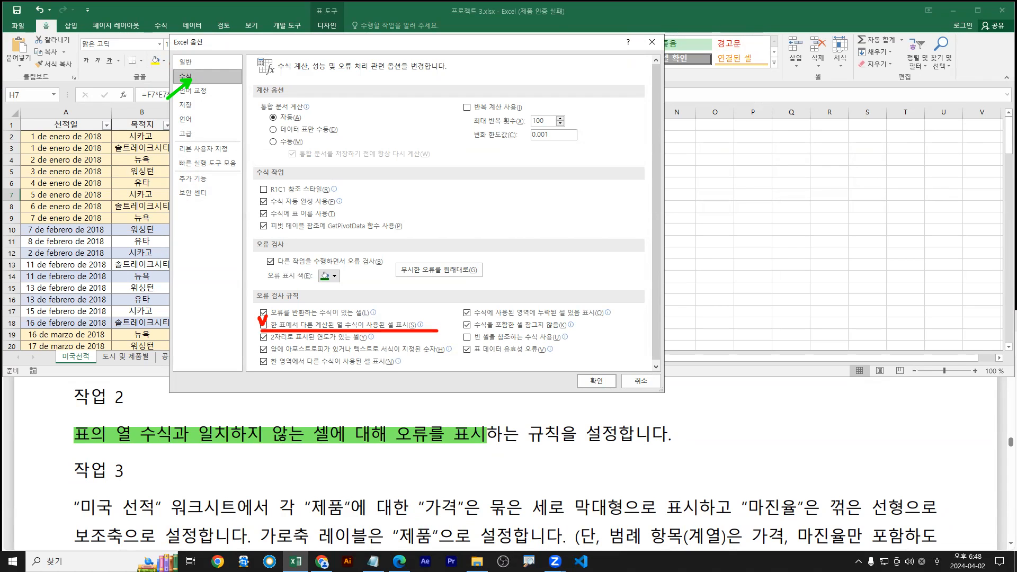
left_click(262, 324)
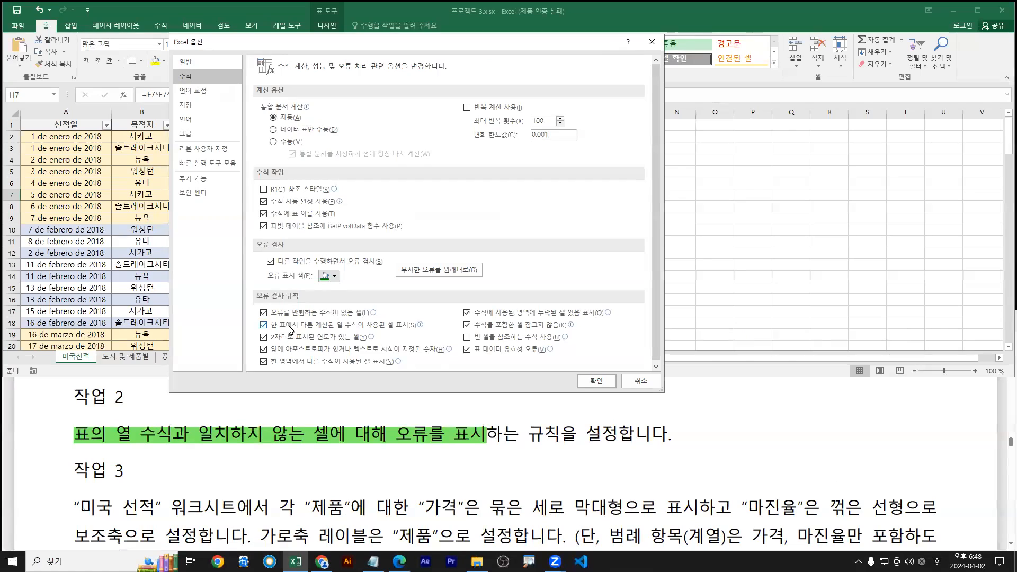
mouse_move(289, 330)
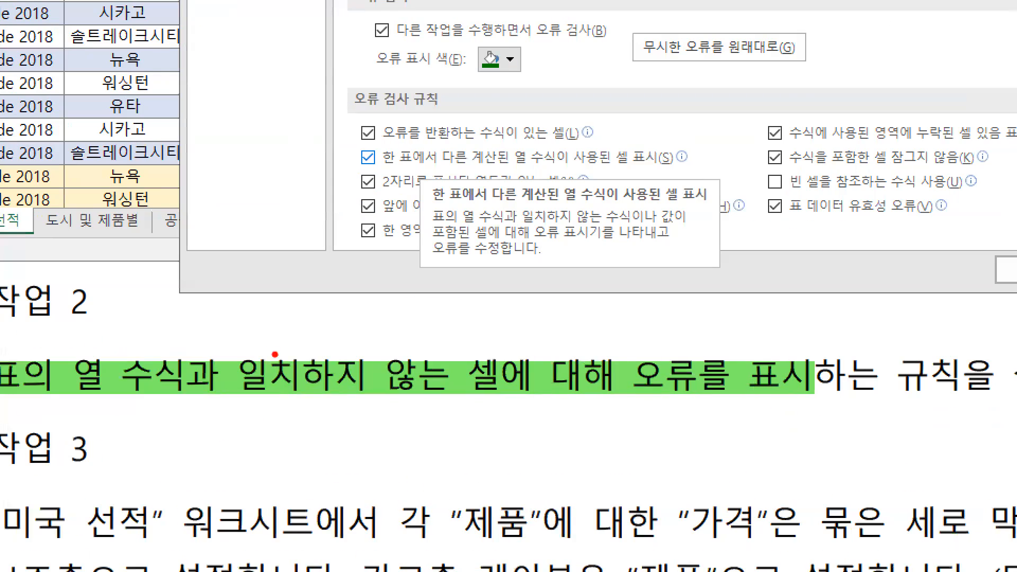
Annotate the rule description and link it to the Task 2 sentence in the PDF
left_click_drag(438, 226, 674, 225)
left_click_drag(475, 241, 670, 242)
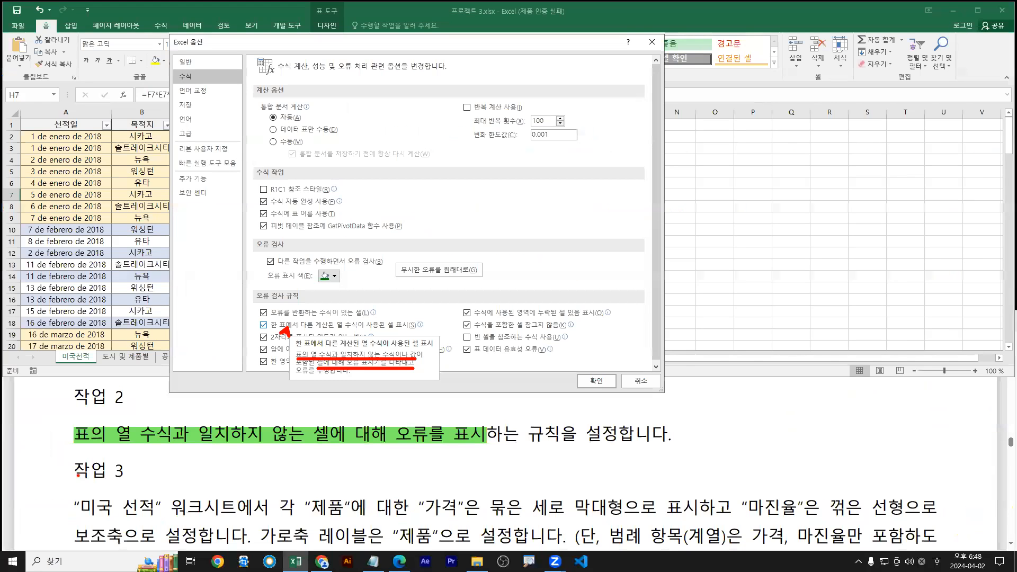
left_click_drag(75, 441, 487, 442)
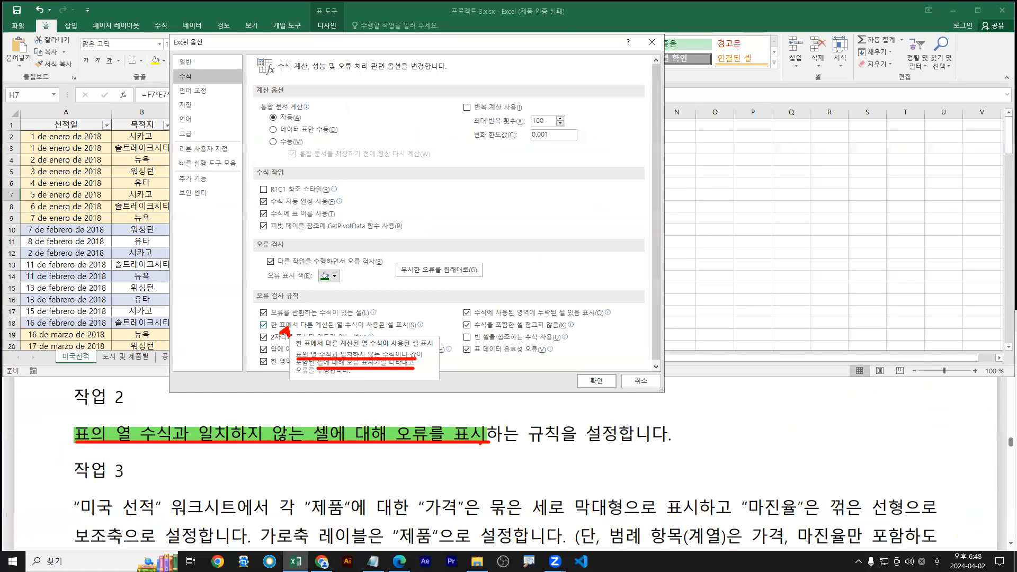
left_click_drag(344, 373, 321, 429)
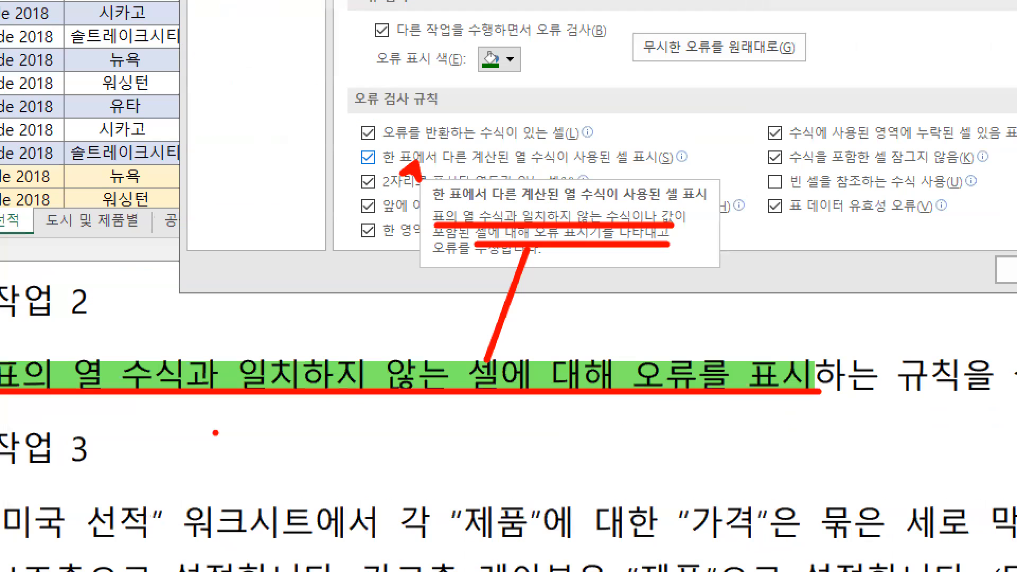
left_click_drag(257, 318, 261, 327)
left_click_drag(366, 166, 383, 172)
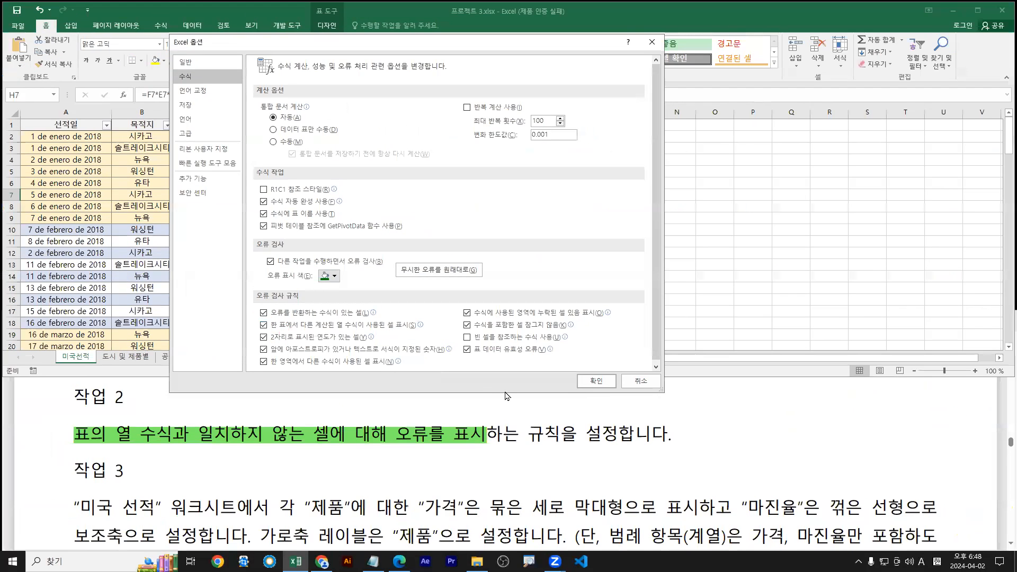
Confirm the options and compare H2 with H3 to show H3's returned error flag
left_click(596, 383)
left_click(419, 139)
left_click(420, 151)
left_click(419, 139)
left_click(420, 149)
left_click_drag(399, 144, 404, 142)
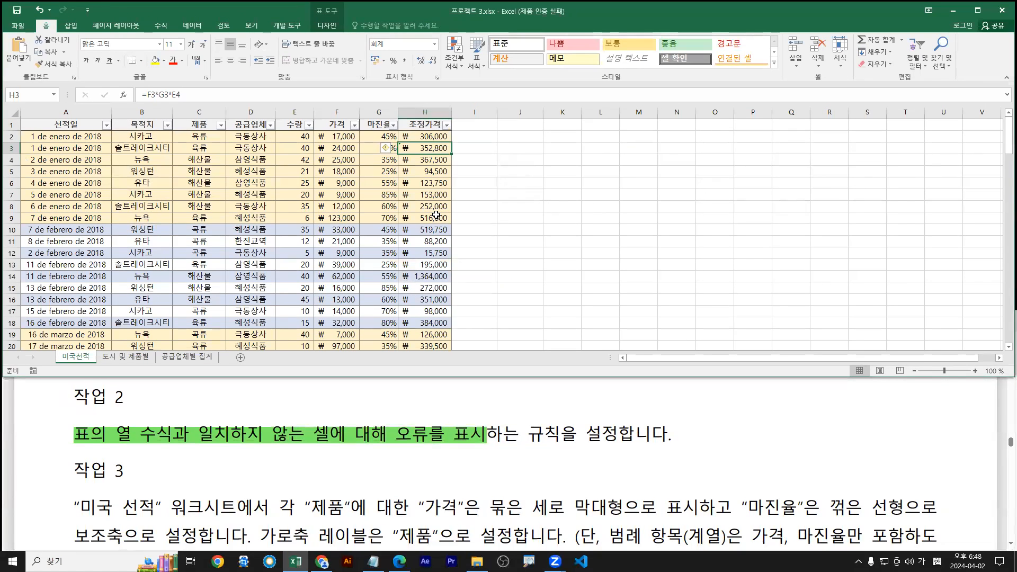
Highlight the Task 3 phrase 각 “제품”에 대한 in light blue
left_click(367, 441)
scroll(347, 443, "down", 1)
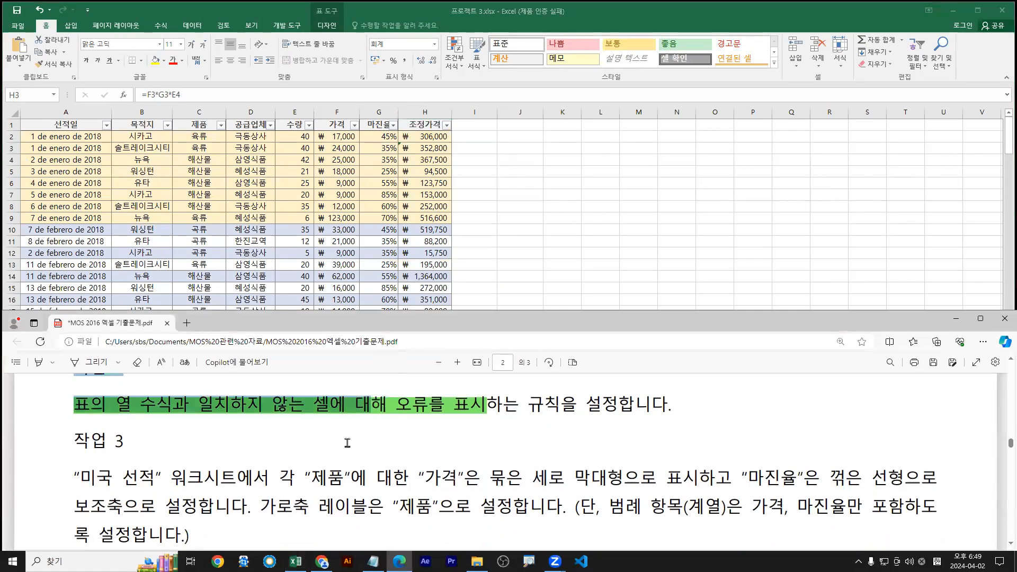
scroll(178, 497, "down", 1)
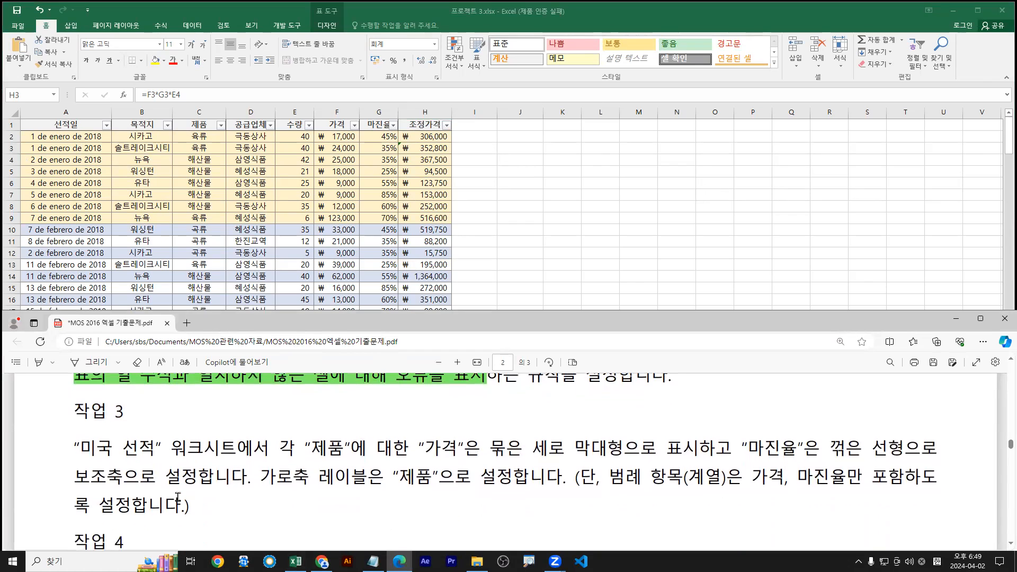
scroll(196, 465, "up", 1)
scroll(232, 445, "down", 1)
scroll(236, 433, "up", 1)
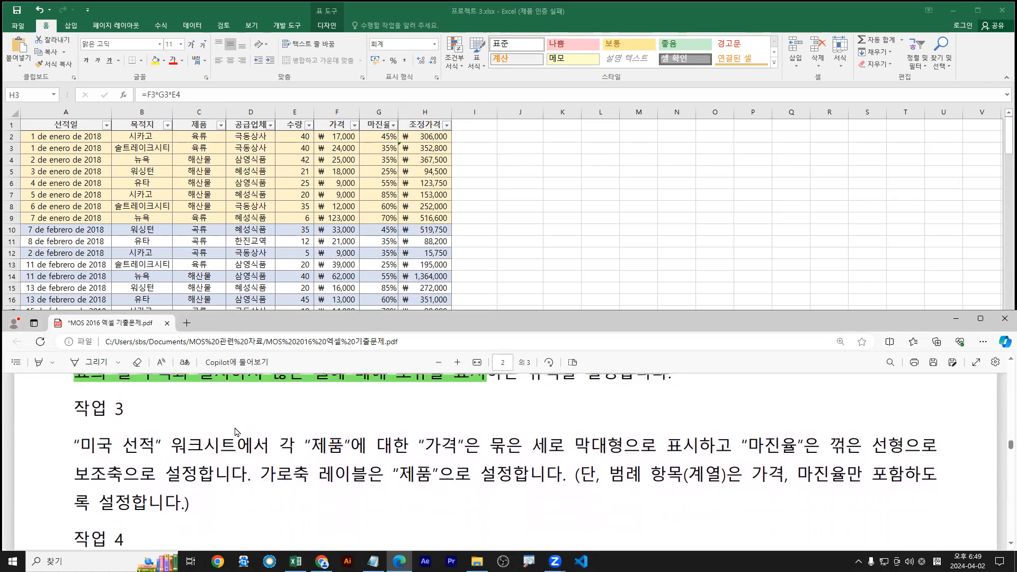
key("alt+Tab")
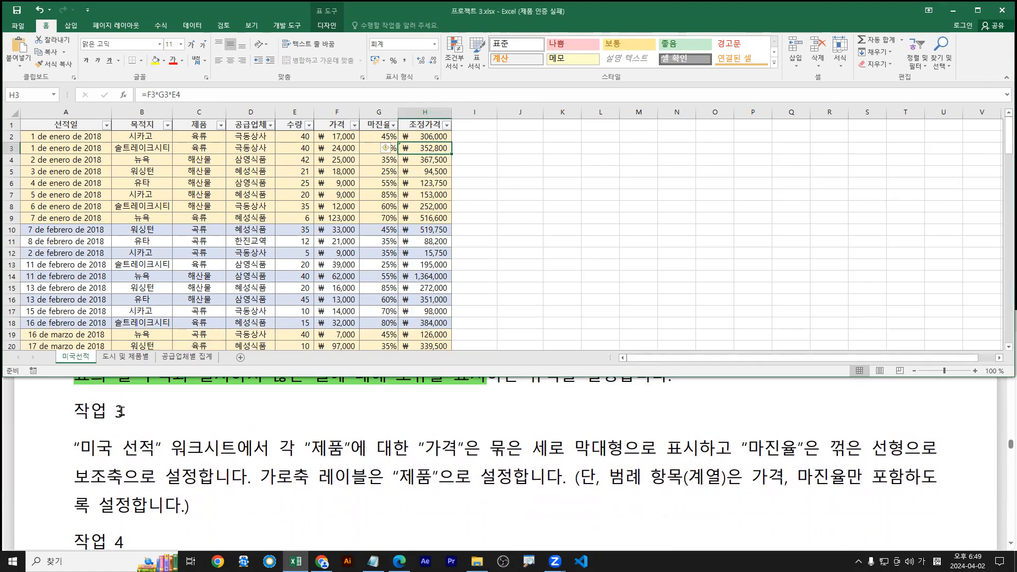
left_click(73, 448)
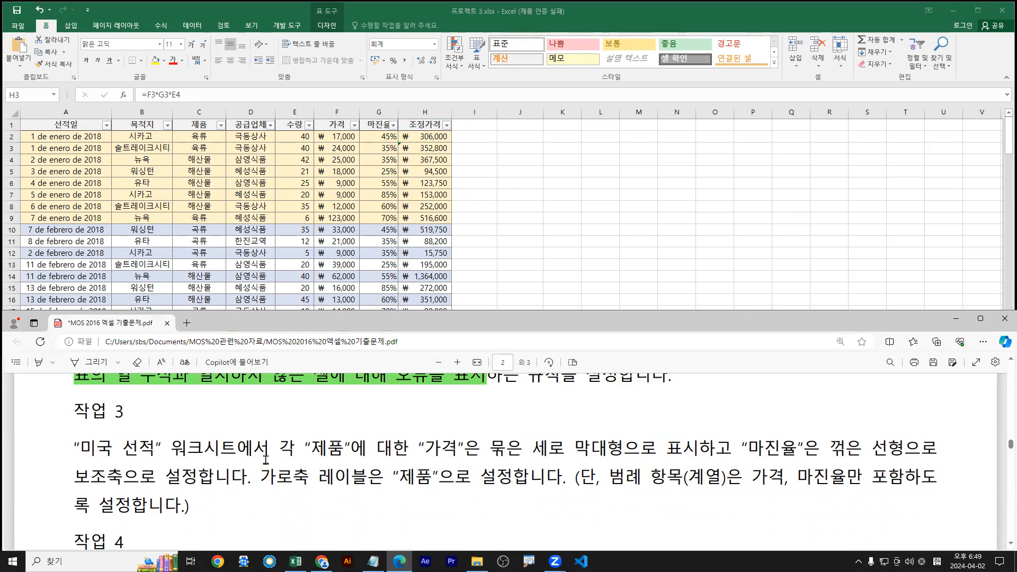
left_click_drag(277, 449, 408, 453)
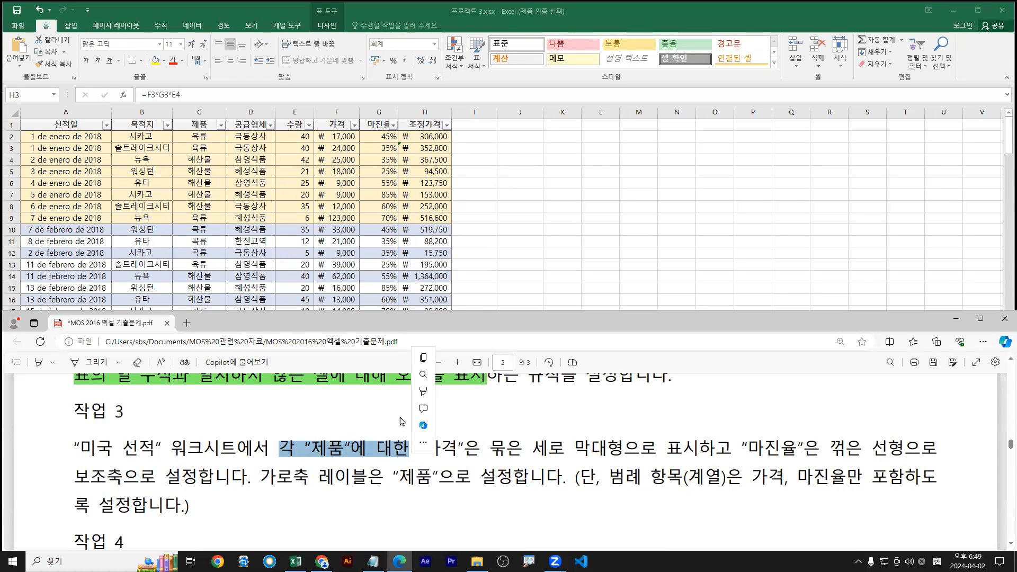
right_click(413, 452)
mouse_move(466, 391)
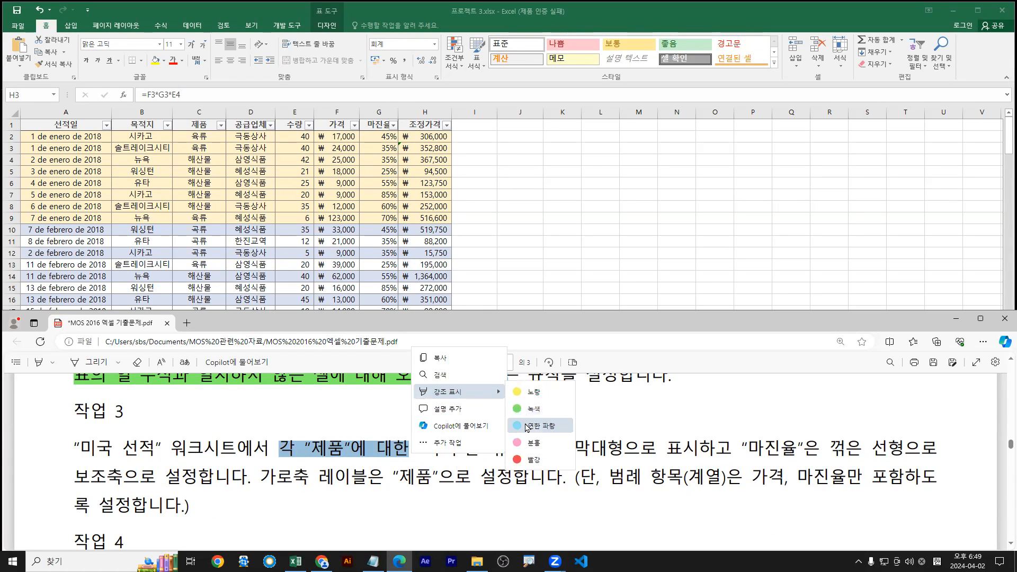
left_click(528, 423)
Highlight the price clustered-column phrase yellow and the margin line phrase green
left_click_drag(424, 448, 623, 450)
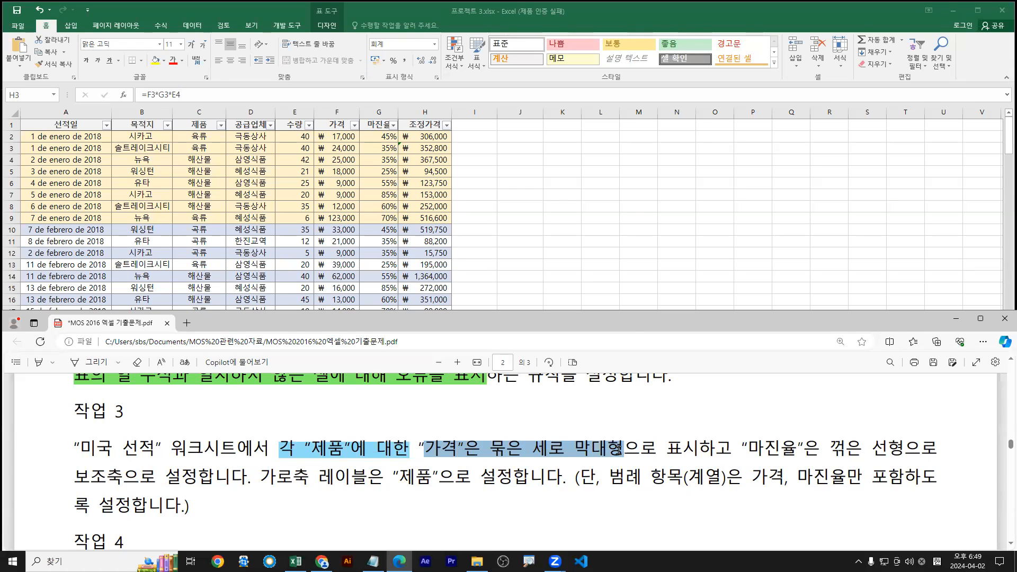
mouse_move(690, 391)
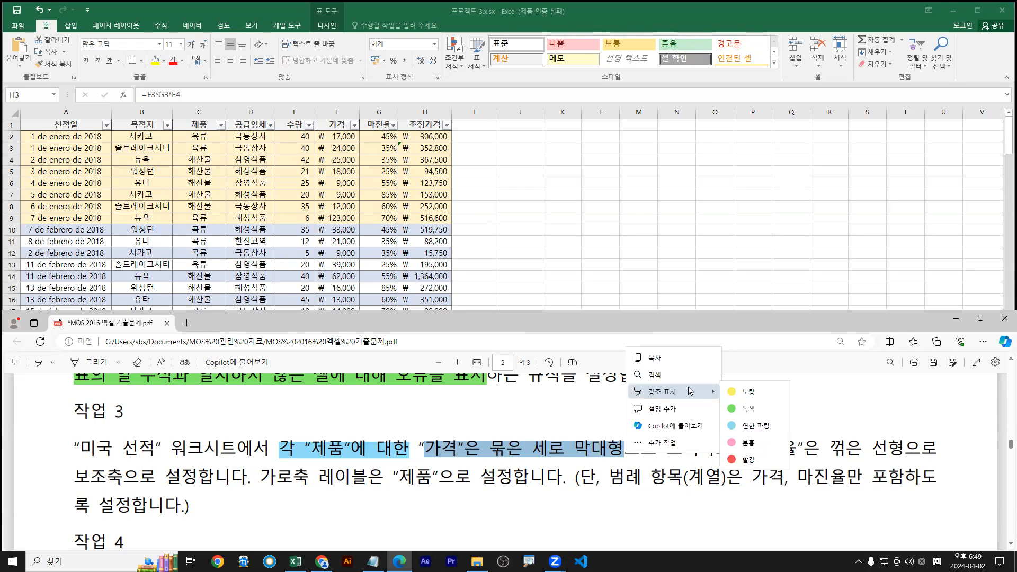
left_click(744, 391)
left_click_drag(743, 448, 903, 448)
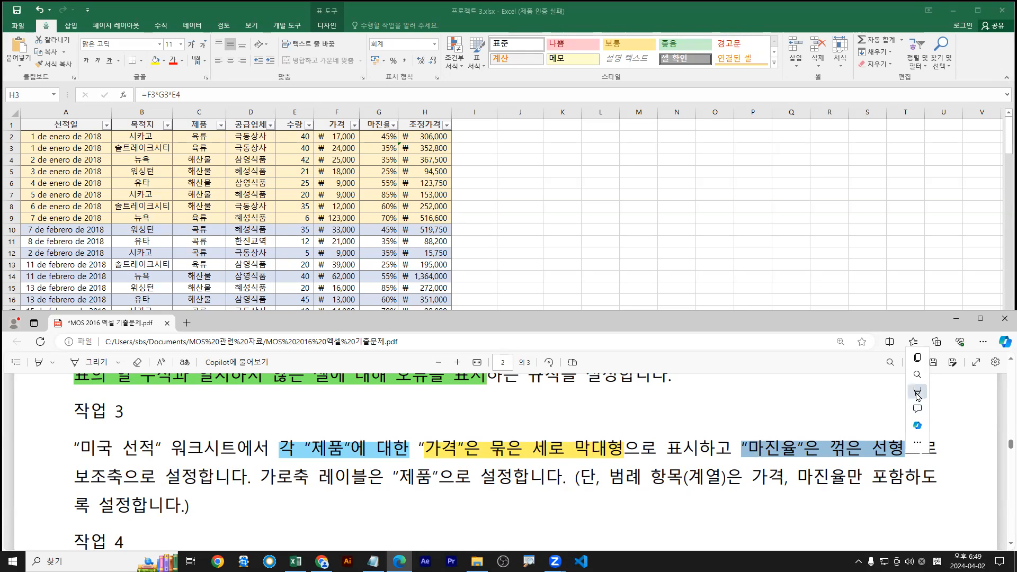
mouse_move(932, 392)
left_click(864, 409)
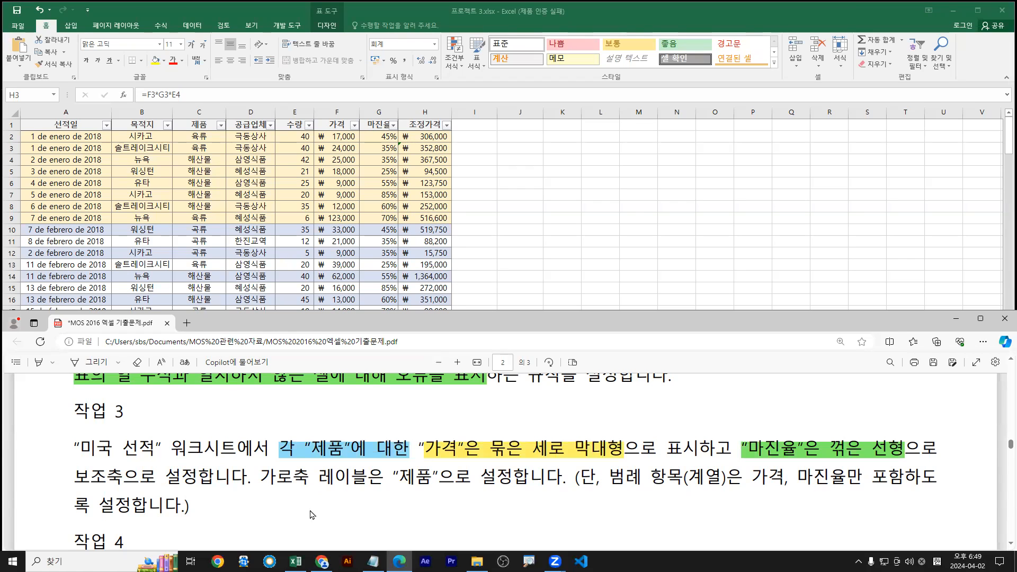
Highlight 보조축 green and the horizontal axis label clause pink
left_click_drag(75, 476, 120, 478)
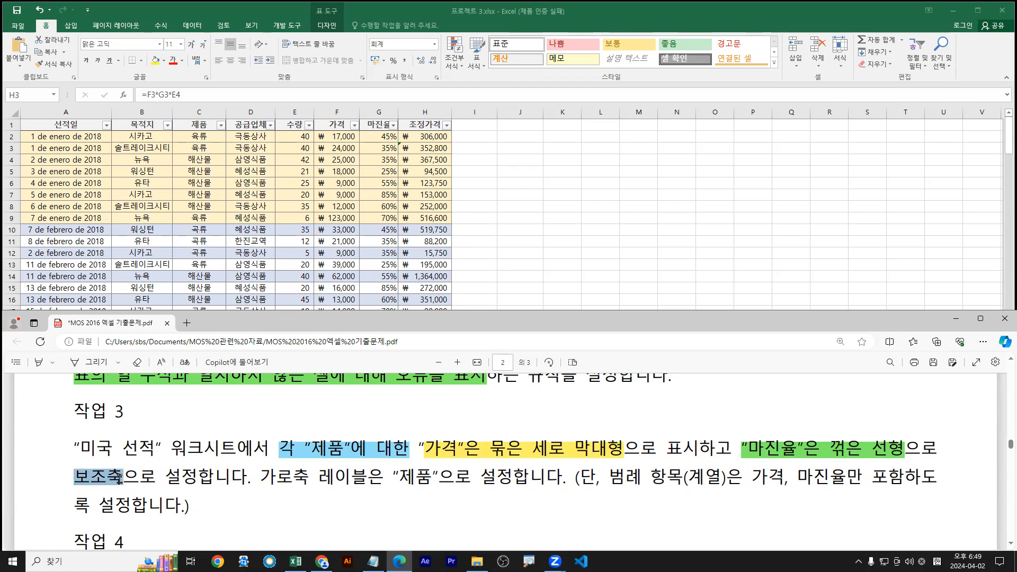
mouse_move(175, 405)
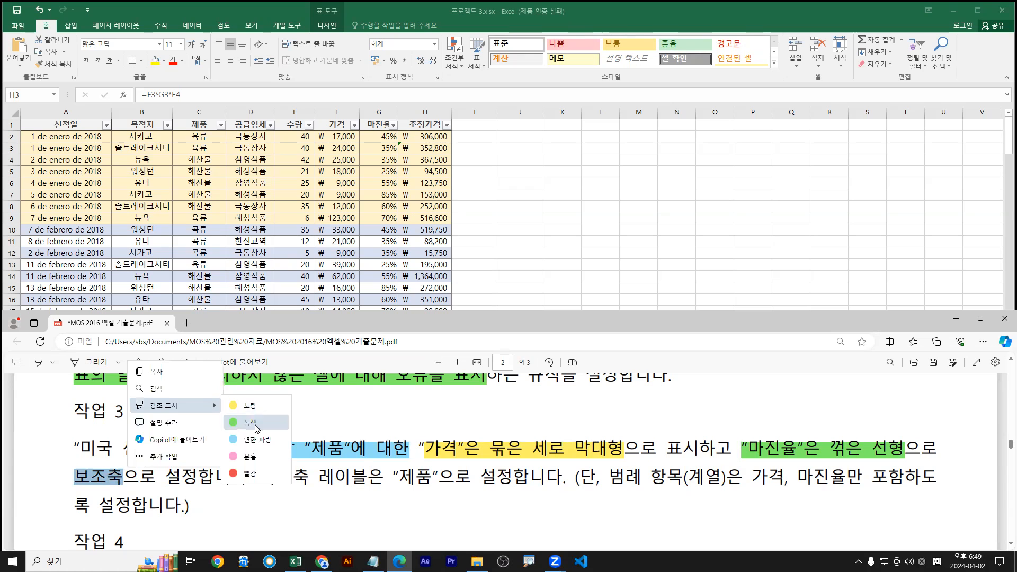
left_click(256, 428)
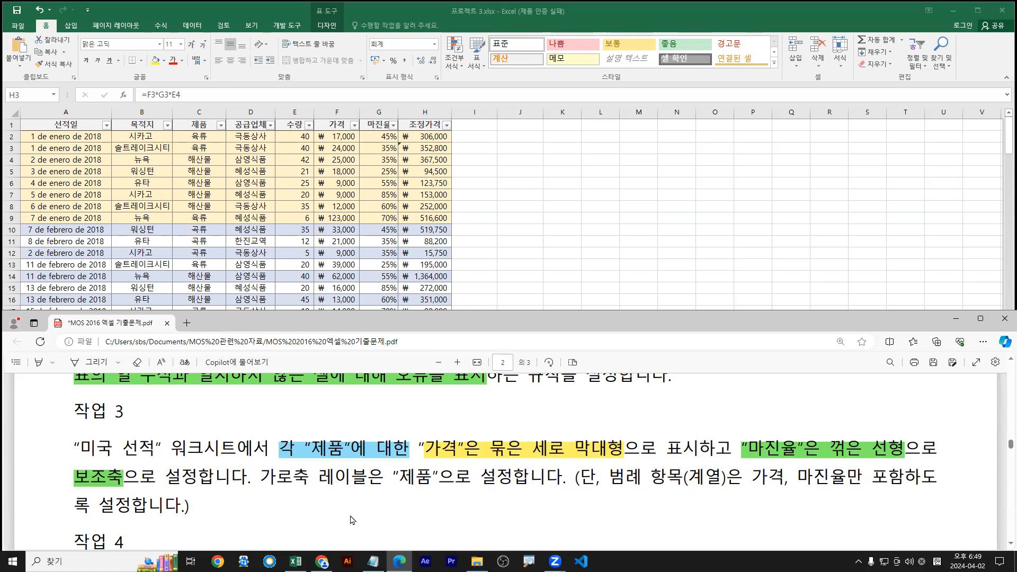
left_click_drag(259, 476, 502, 481)
mouse_move(549, 409)
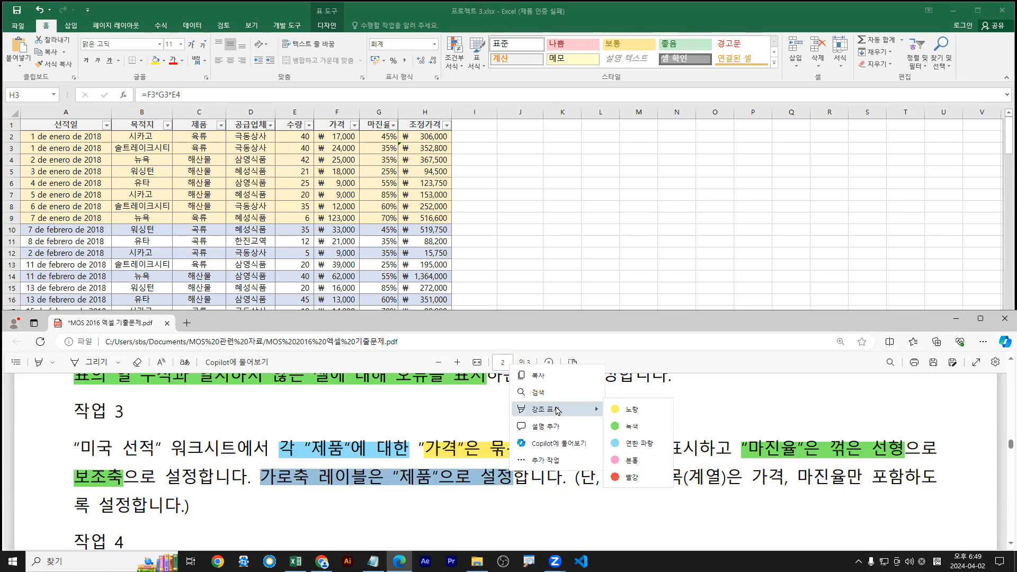
left_click(626, 460)
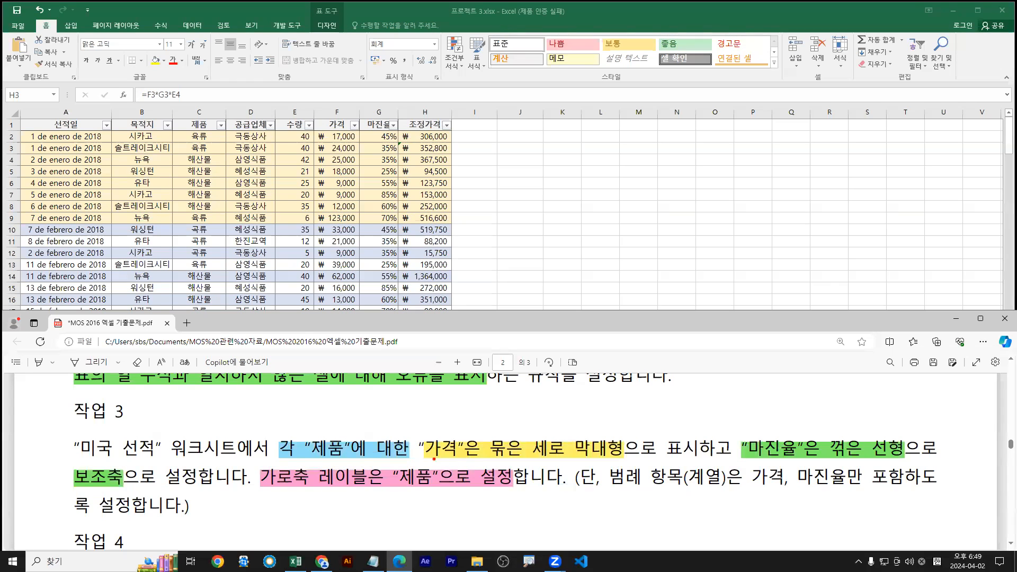
Underline the price bar phrase in blue and the margin line phrase in red
left_click_drag(425, 458, 605, 454)
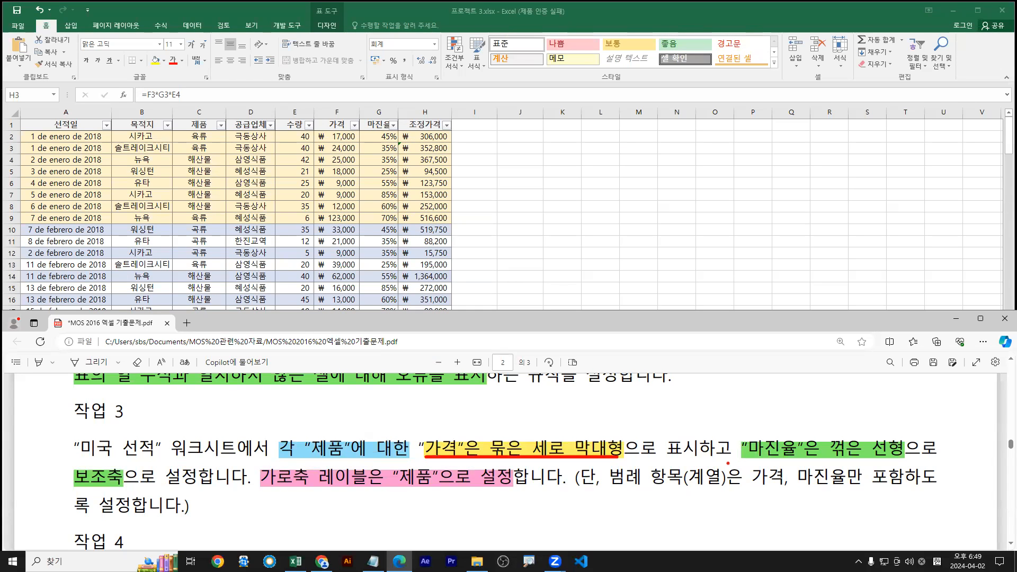
left_click_drag(746, 460, 899, 459)
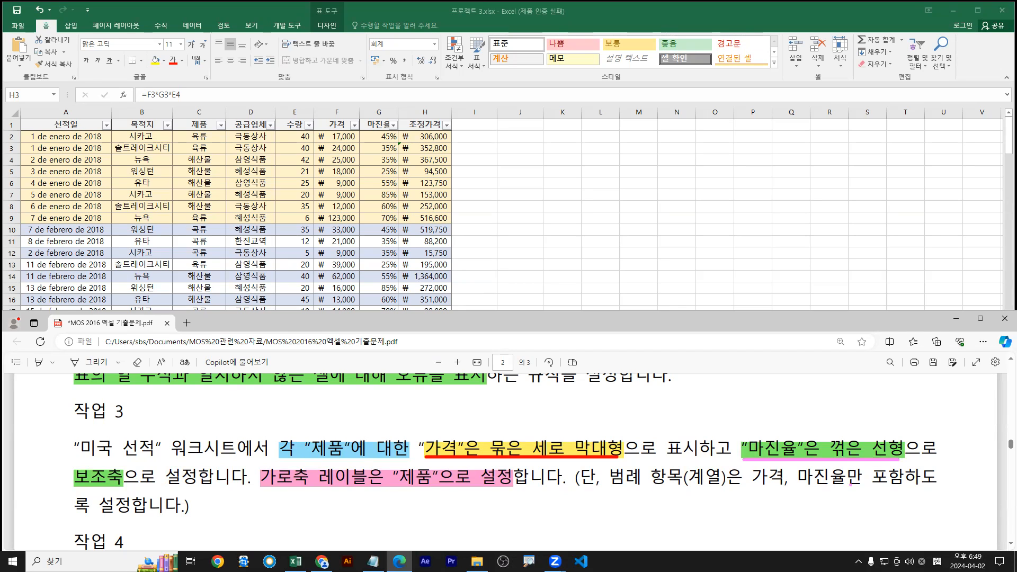
key("Escape")
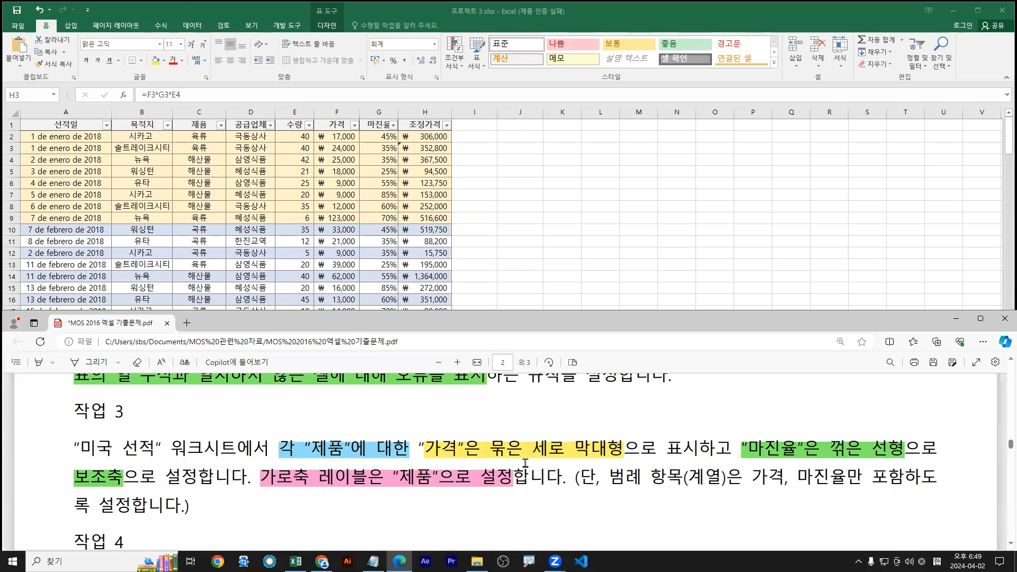
key("ctrl+2")
key("b")
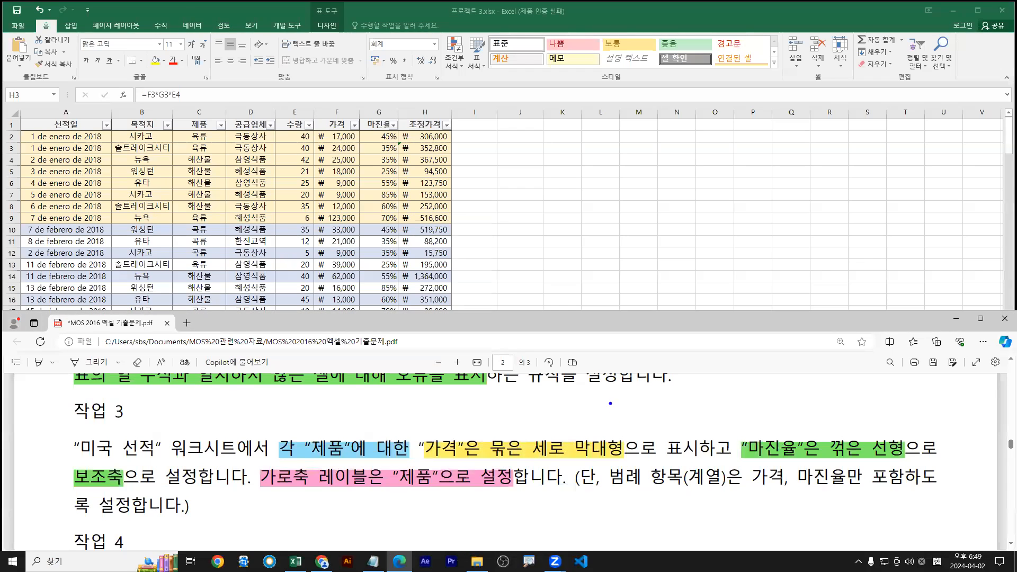
left_click_drag(432, 463, 625, 463)
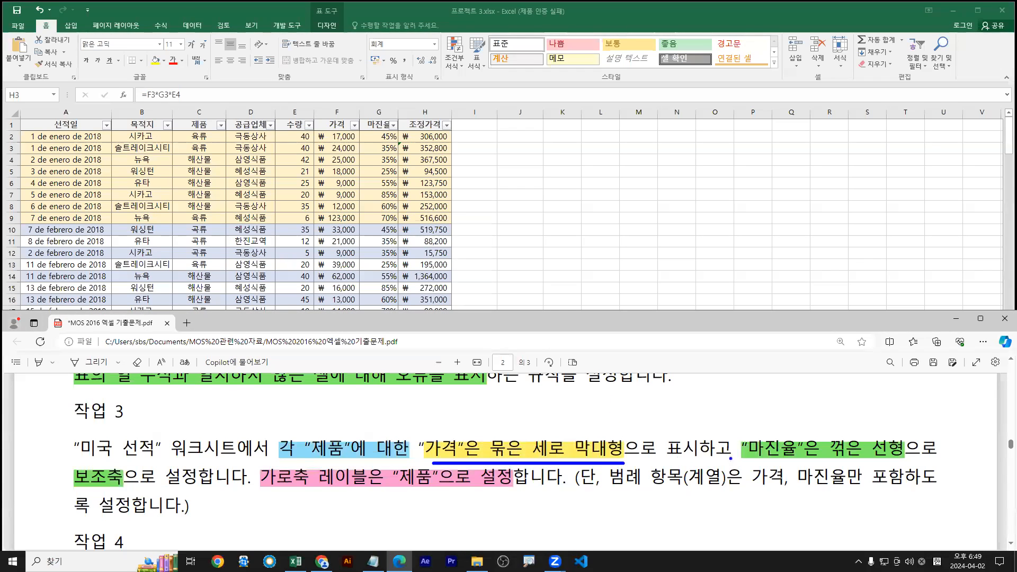
key("r")
left_click_drag(744, 460, 909, 460)
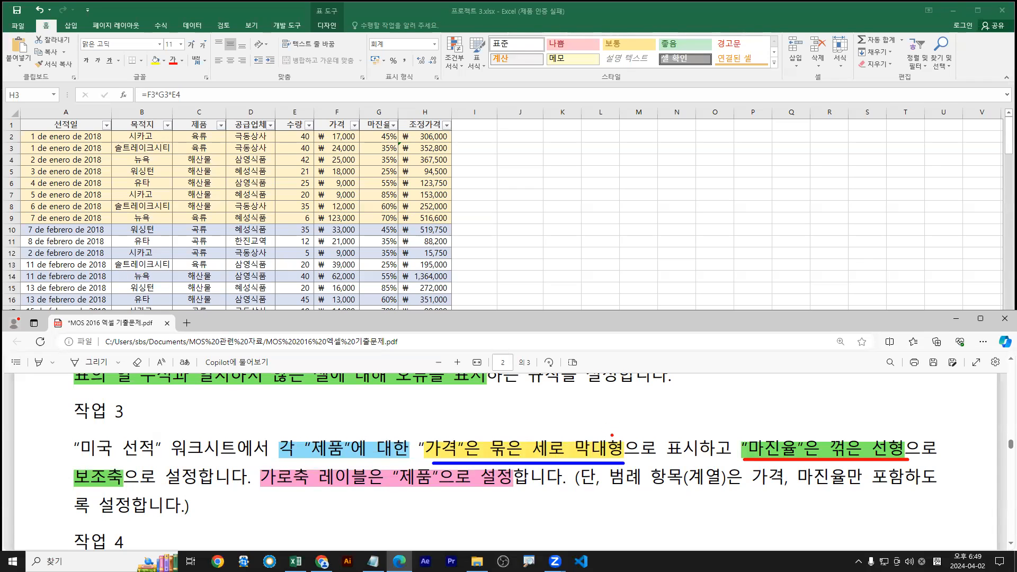
Draw arrows to the words 콤보 차트, underline the product phrase, and box the 제품 column
left_click_drag(620, 438, 648, 421)
left_click_drag(719, 422, 758, 434)
left_click_drag(625, 412, 625, 377)
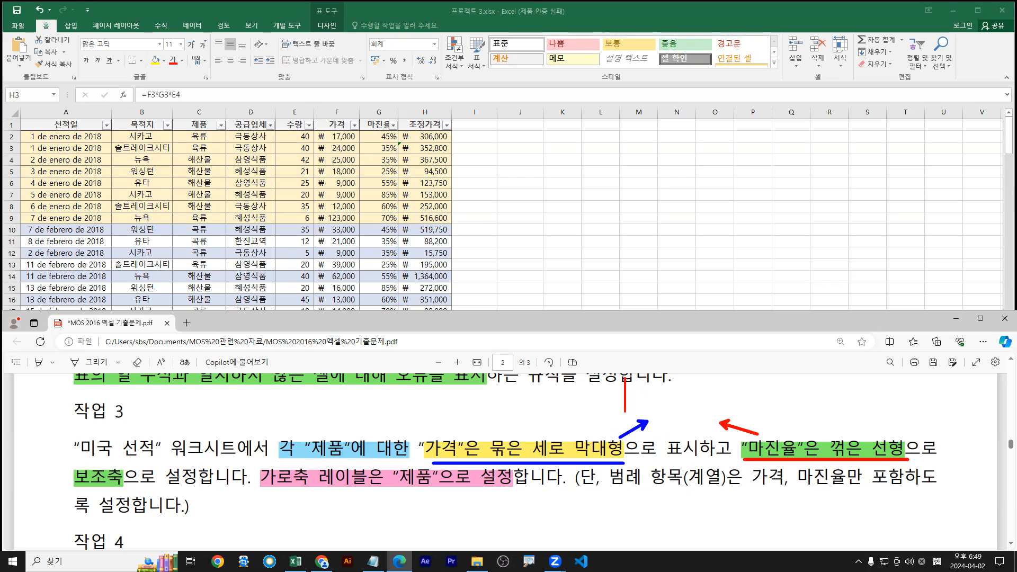
type("e")
type("콤보 차트")
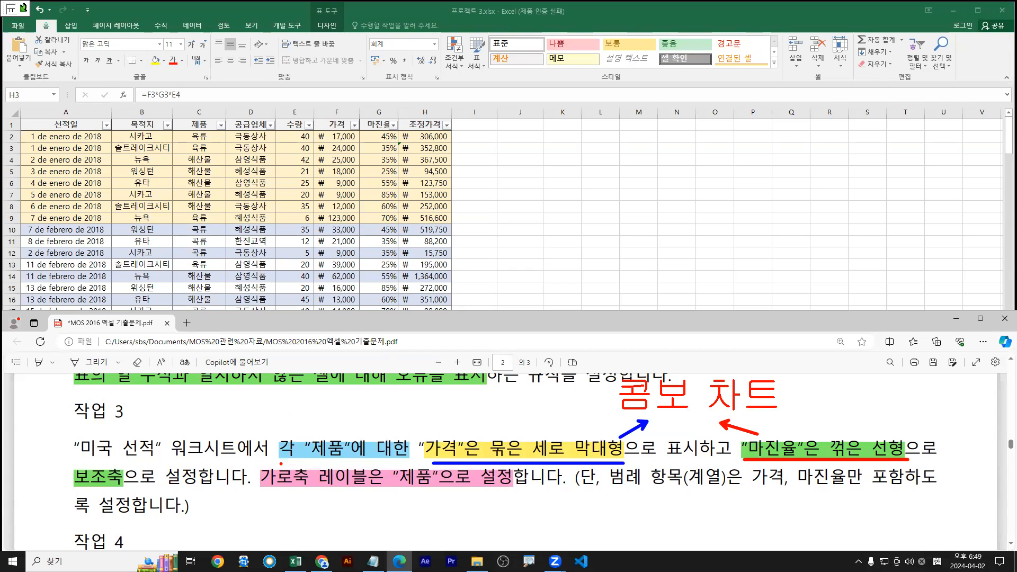
left_click_drag(278, 460, 411, 457)
left_click_drag(171, 116, 228, 319)
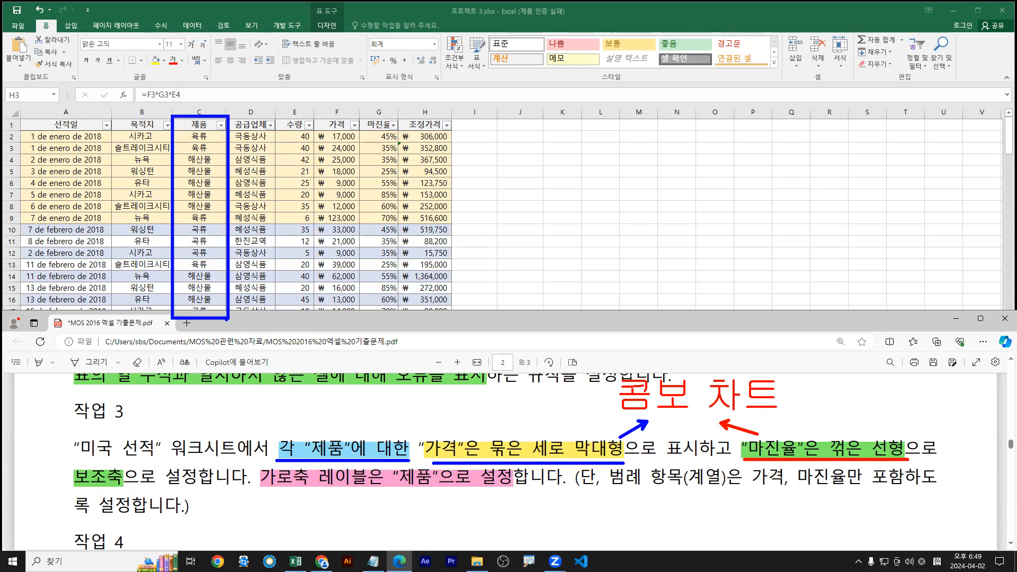
Maximize the Excel window and select C1:C26, the 제품 column, as the chart's first range
double_click(312, 7)
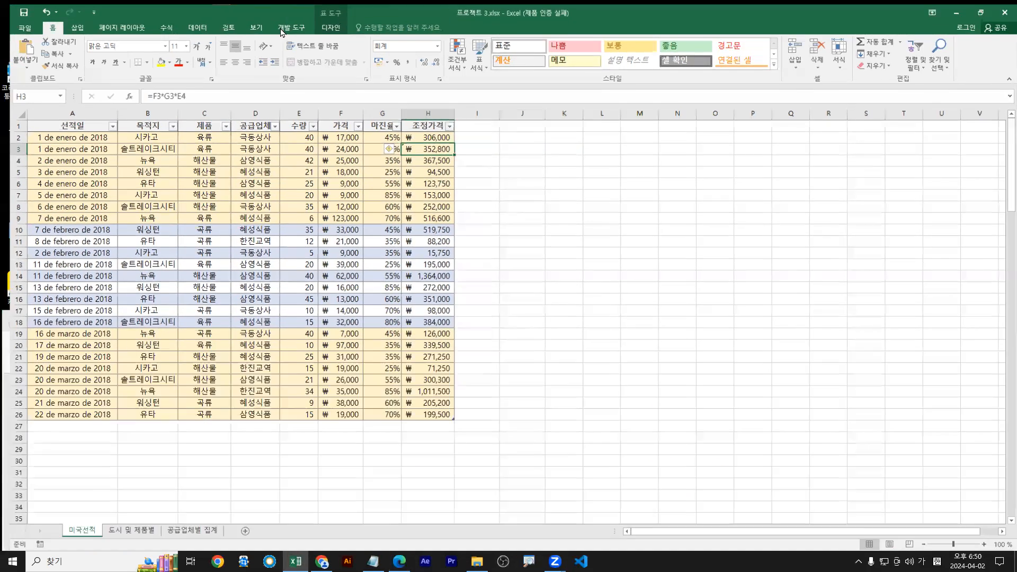
left_click_drag(196, 122, 197, 416)
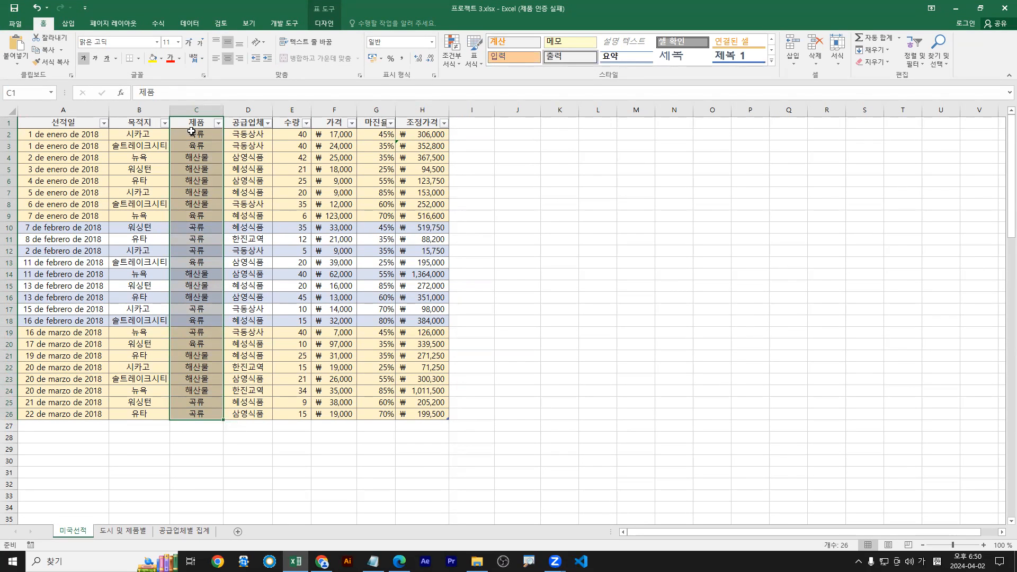
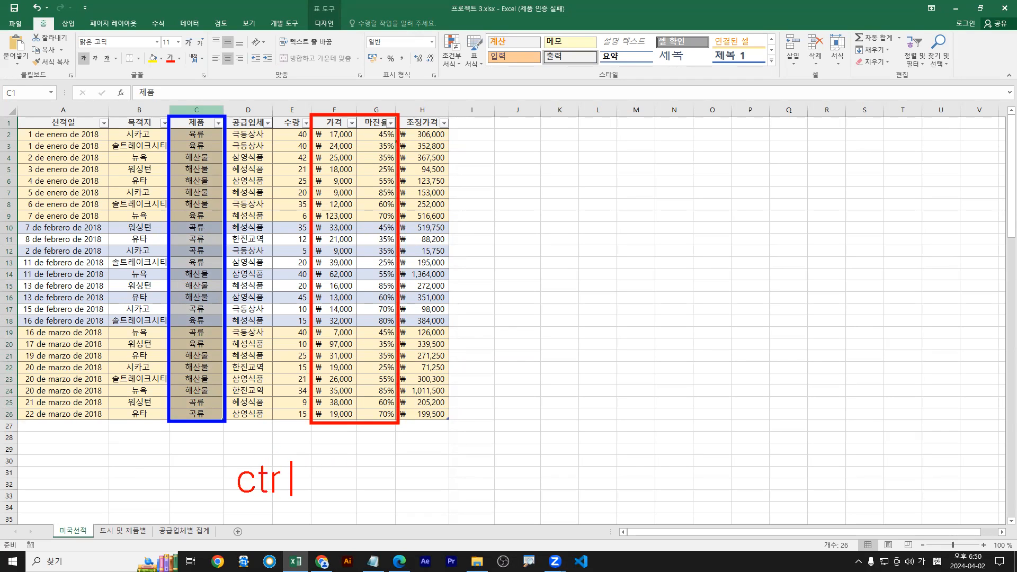
Select C1:C26 plus F1:G26 (제품, 가격, 마진율), restore the window, and show the Insert tab
left_click_drag(224, 459, 298, 506)
left_click_drag(322, 123, 388, 419)
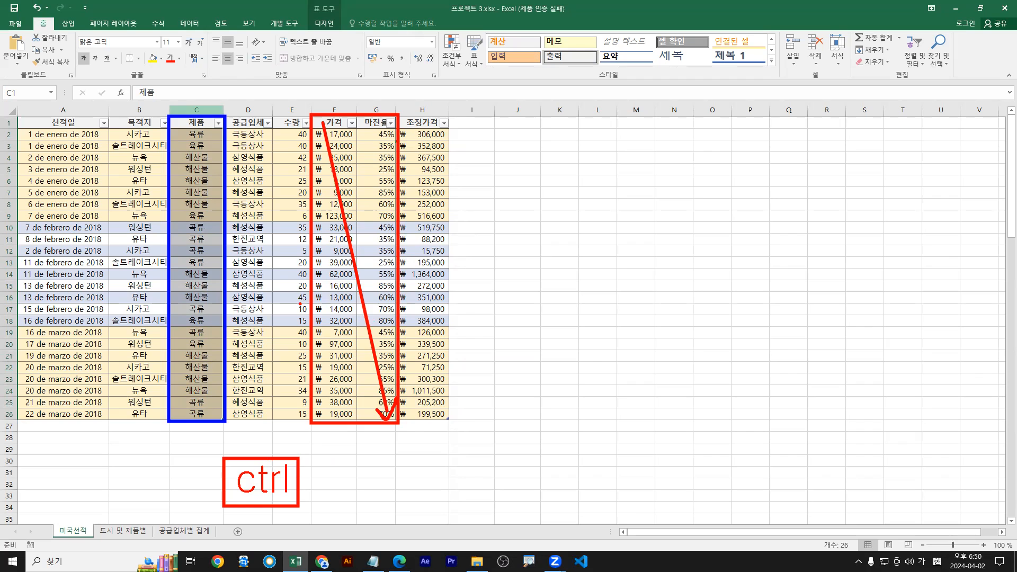
mouse_move(339, 123)
left_mouse_down()
mouse_move(377, 254)
mouse_move(379, 410)
left_mouse_up()
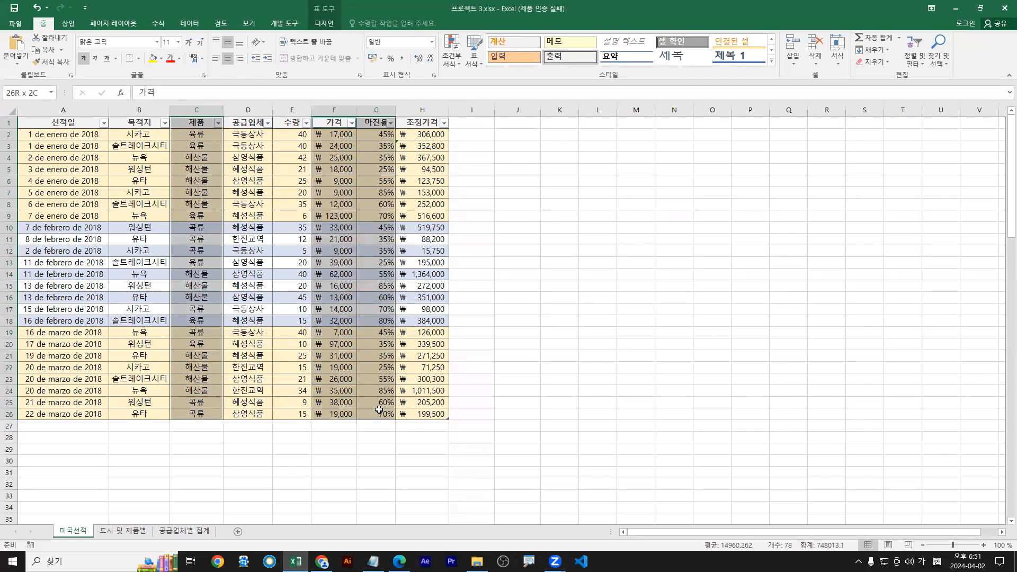
left_click_drag(338, 126, 336, 413)
left_click_drag(334, 204, 334, 215)
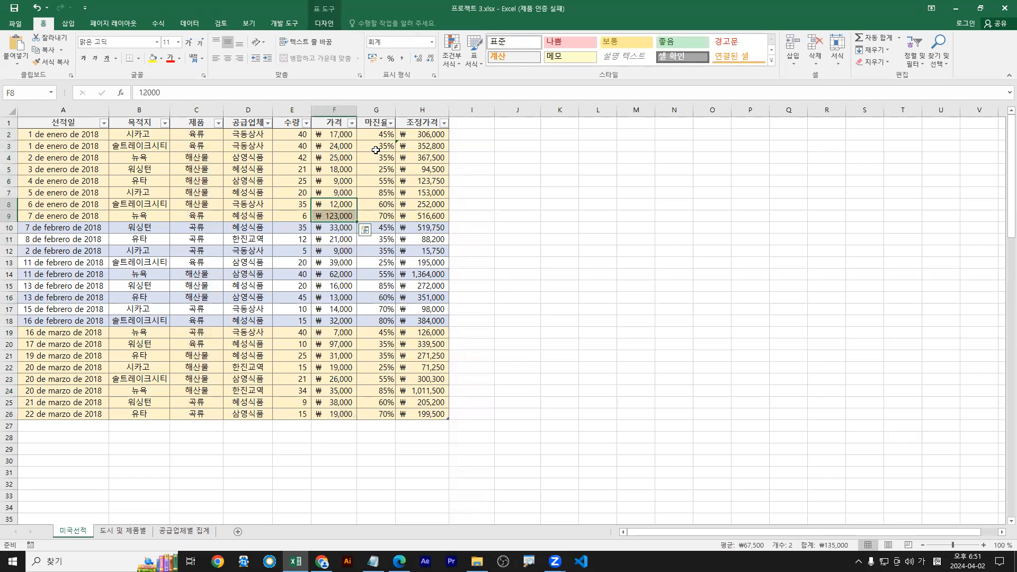
left_click_drag(194, 121, 196, 416)
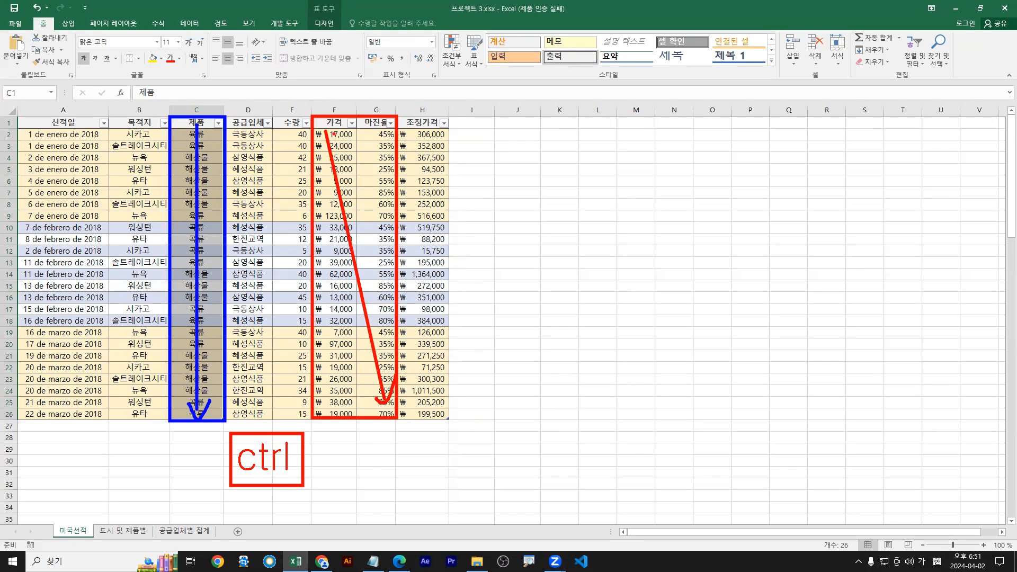
left_click_drag(334, 123, 372, 412)
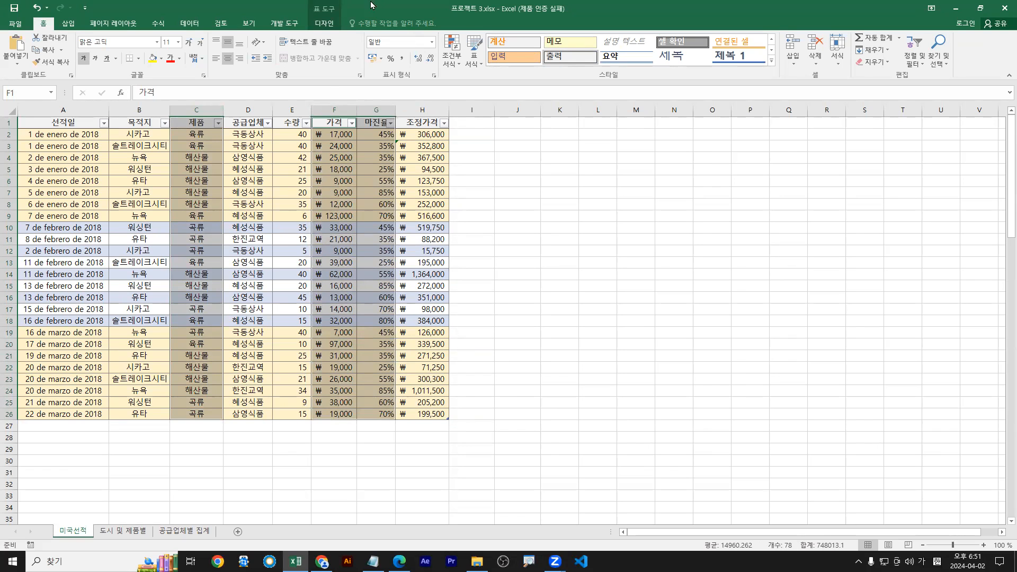
double_click(605, 7)
left_click(72, 30)
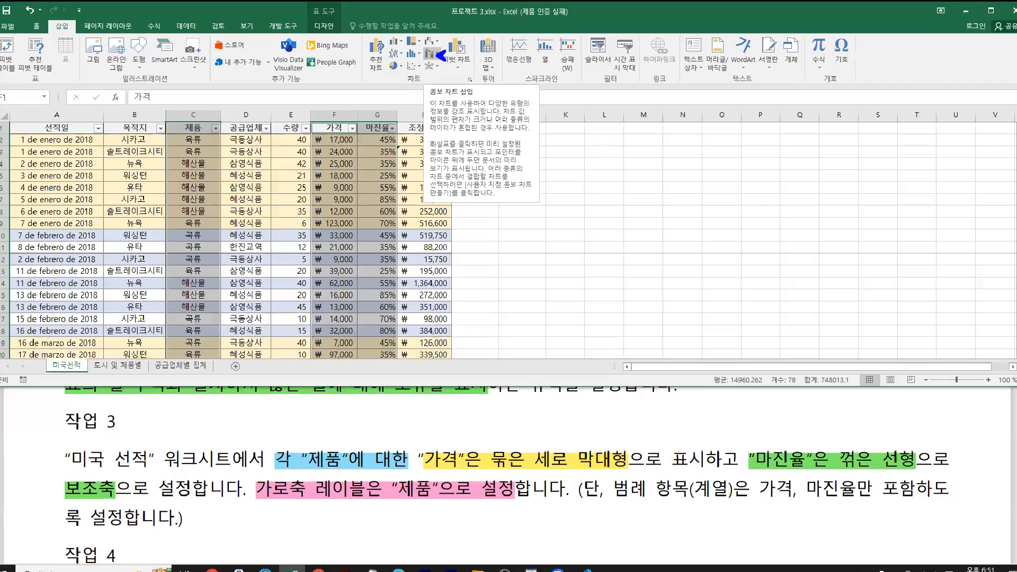
Start a custom combo chart for the selected product, price and margin data
left_click(433, 54)
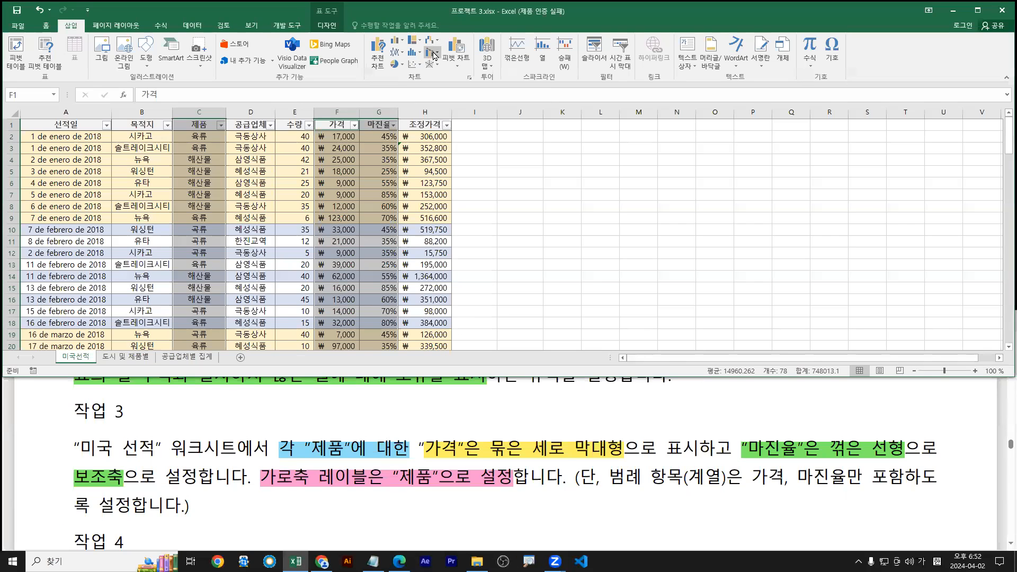
left_click(564, 80)
left_click(613, 165)
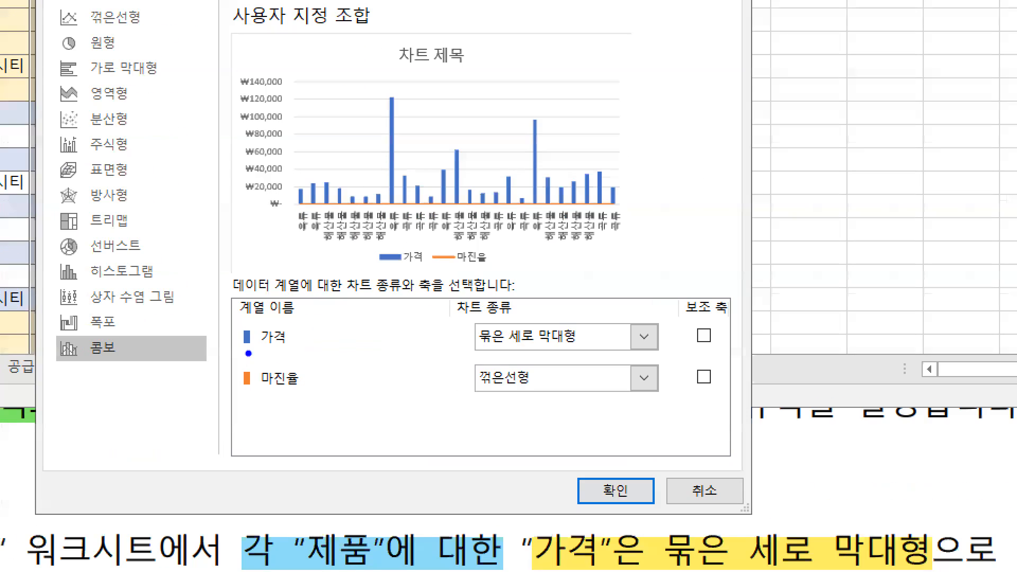
left_click_drag(248, 353, 613, 351)
left_click_drag(253, 397, 577, 397)
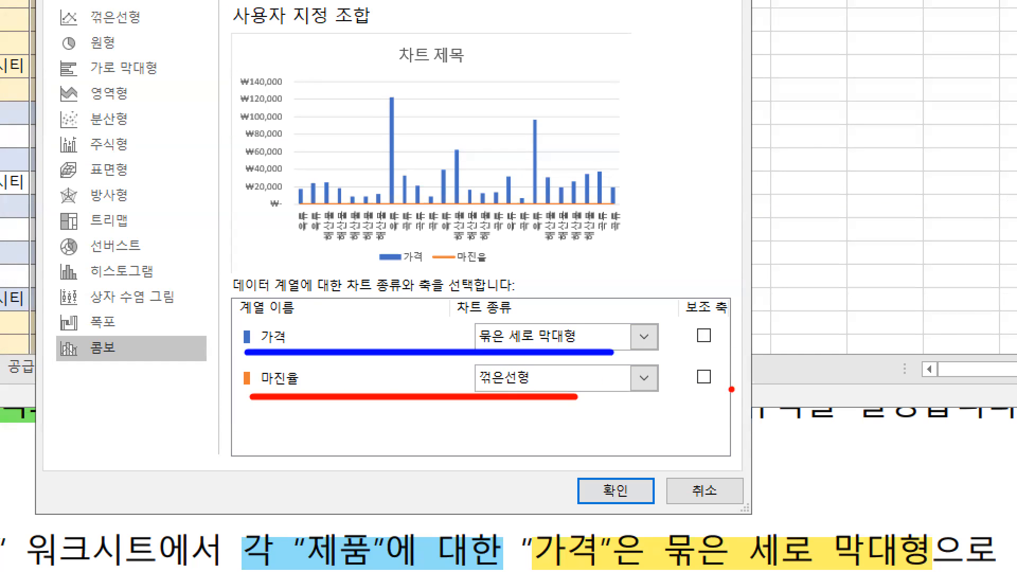
left_click_drag(695, 362, 712, 361)
mouse_move(308, 208)
left_mouse_down()
mouse_move(507, 186)
mouse_move(614, 207)
left_mouse_up()
key("Escape")
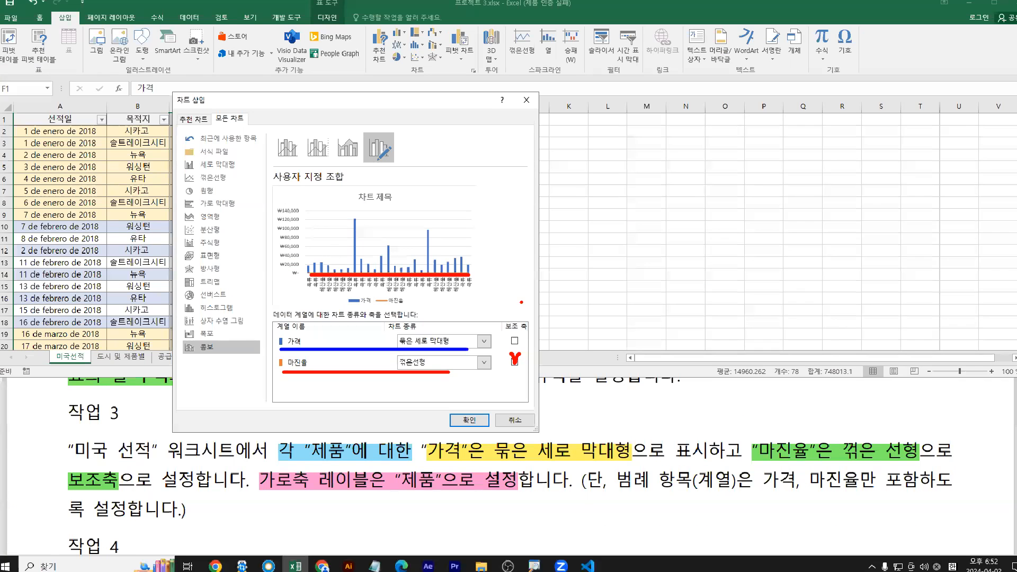
Set 가격 as clustered columns and 마진율 as a secondary-axis line, then insert the chart
left_click(510, 363)
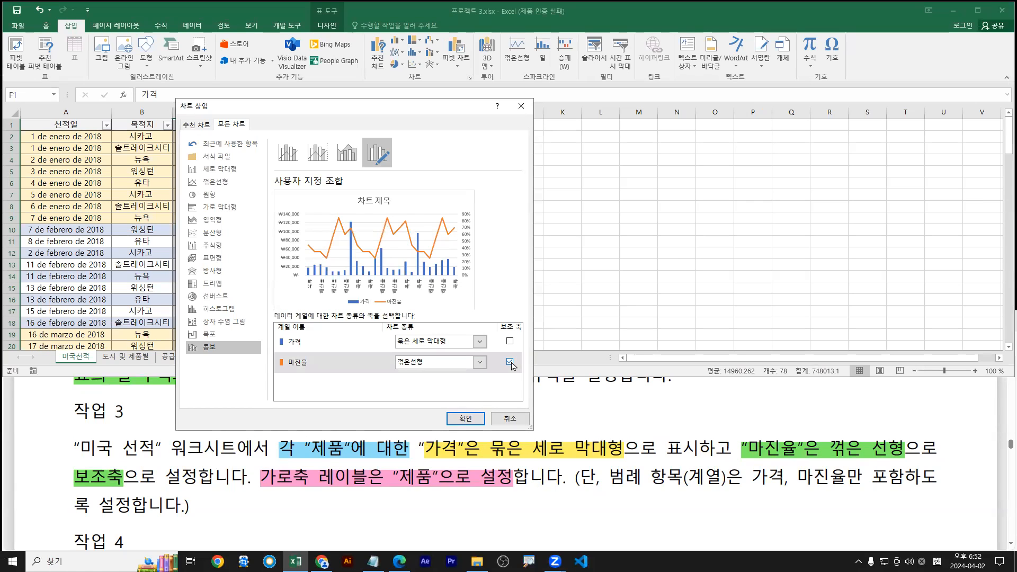
key("ctrl+1")
left_click(510, 363)
left_click_drag(500, 354, 521, 340)
key("Escape")
left_click_drag(745, 454, 977, 457)
left_click_drag(69, 488, 203, 486)
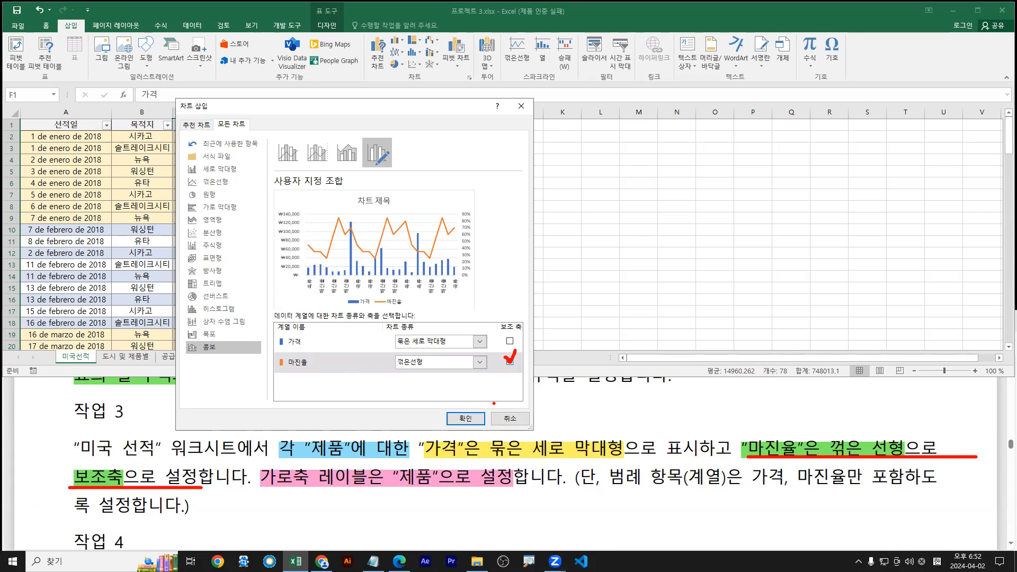
left_click_drag(467, 422, 469, 439)
left_click_drag(262, 492, 515, 492)
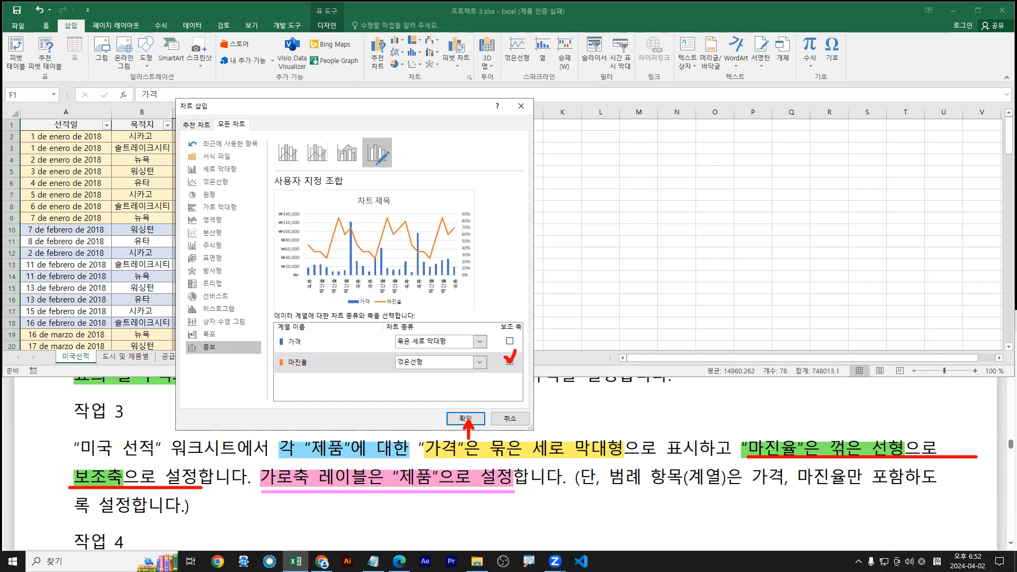
left_click(465, 419)
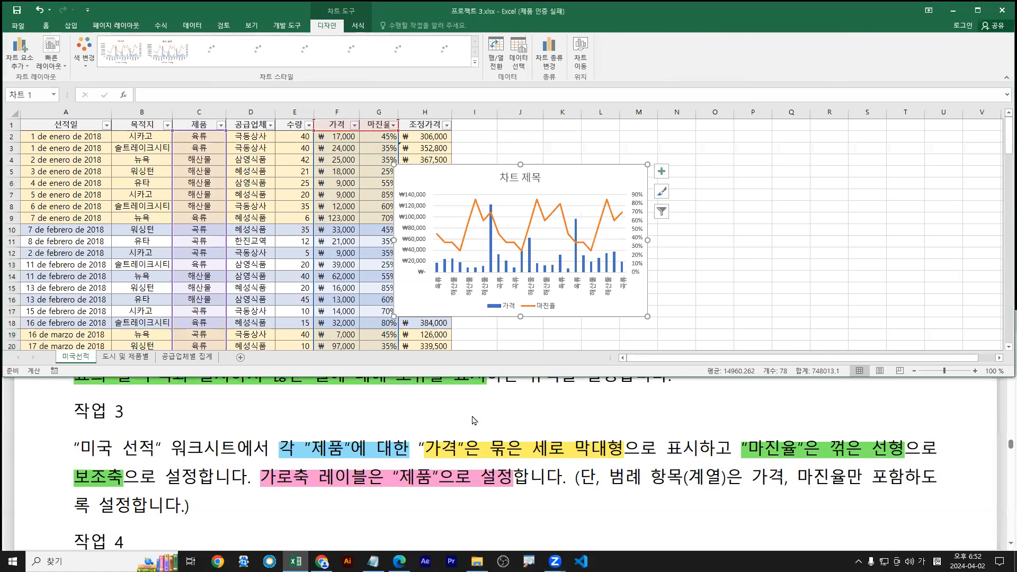
Mark up the task instructions with underlines and the note 제목
left_click_drag(261, 491, 517, 491)
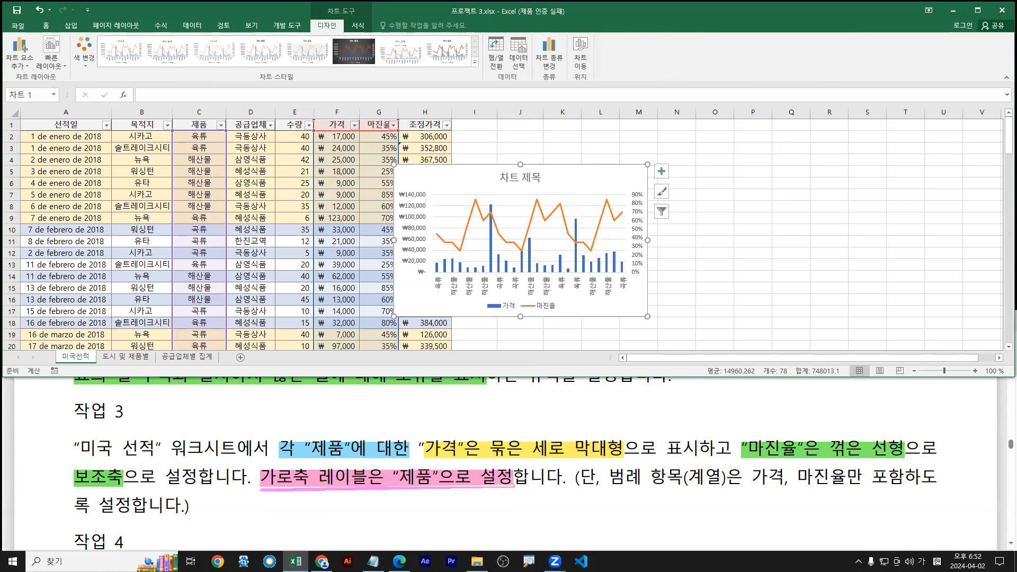
key("b")
left_click_drag(283, 492, 283, 534)
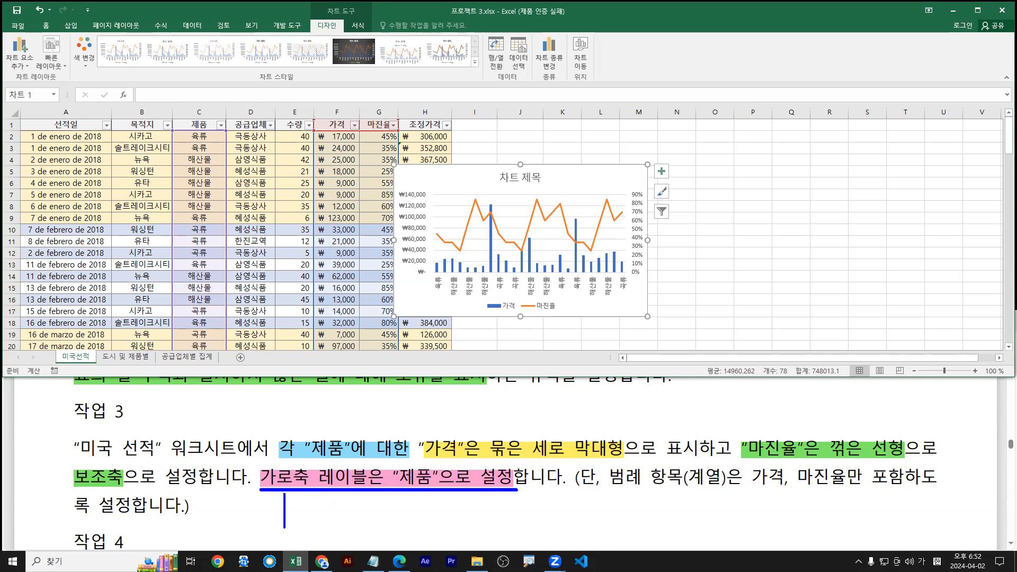
type("C")
key("BackSpace")
key("Hangul")
type("추ㄱㄱ")
key("BackSpace")
type("제")
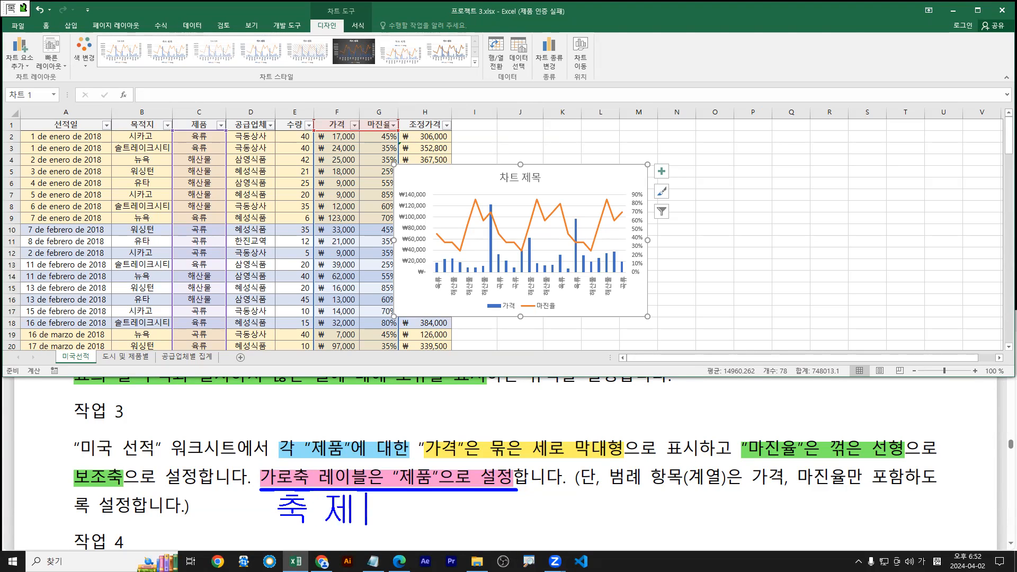
type("목")
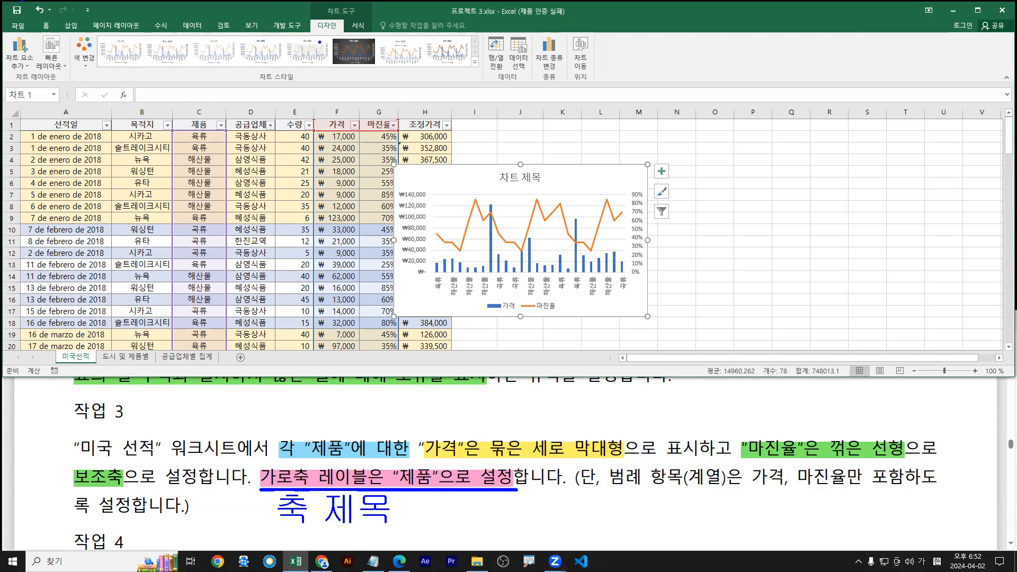
left_click_drag(311, 17, 342, 33)
key("r")
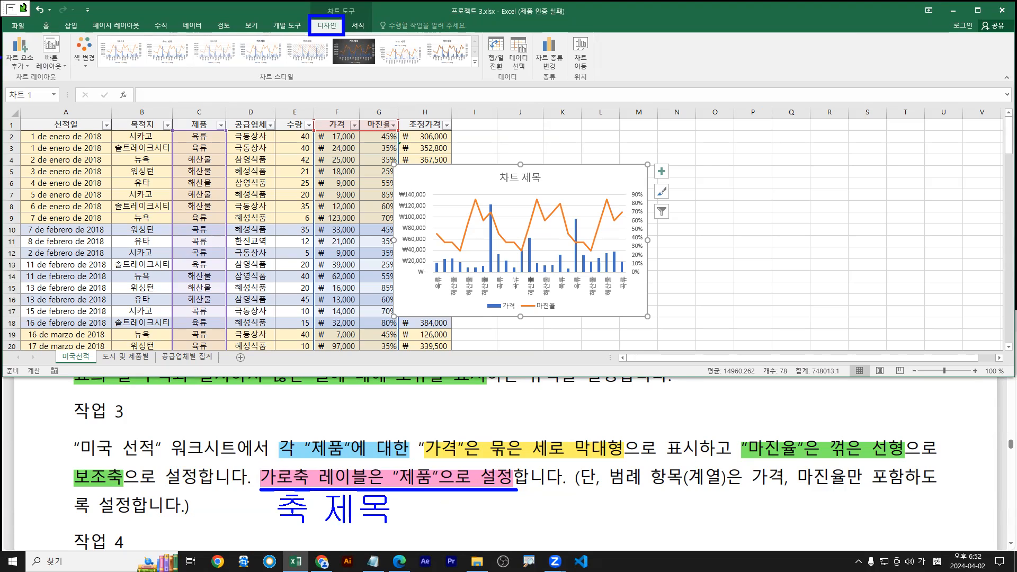
left_click_drag(2, 37, 38, 72)
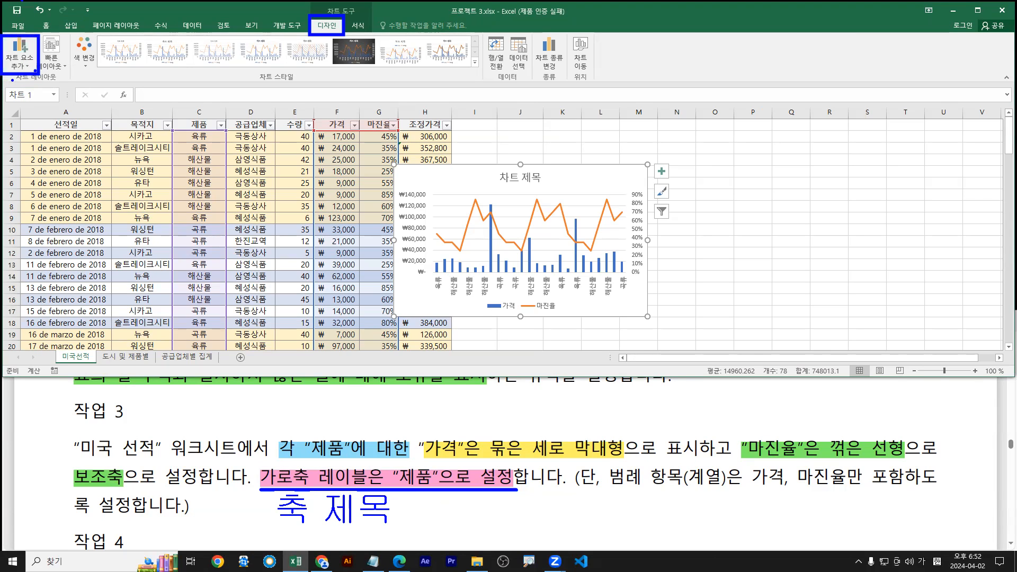
key("Escape")
Add a primary horizontal axis title to the chart through Add Chart Element
left_click(25, 62)
left_click(26, 63)
left_click(26, 62)
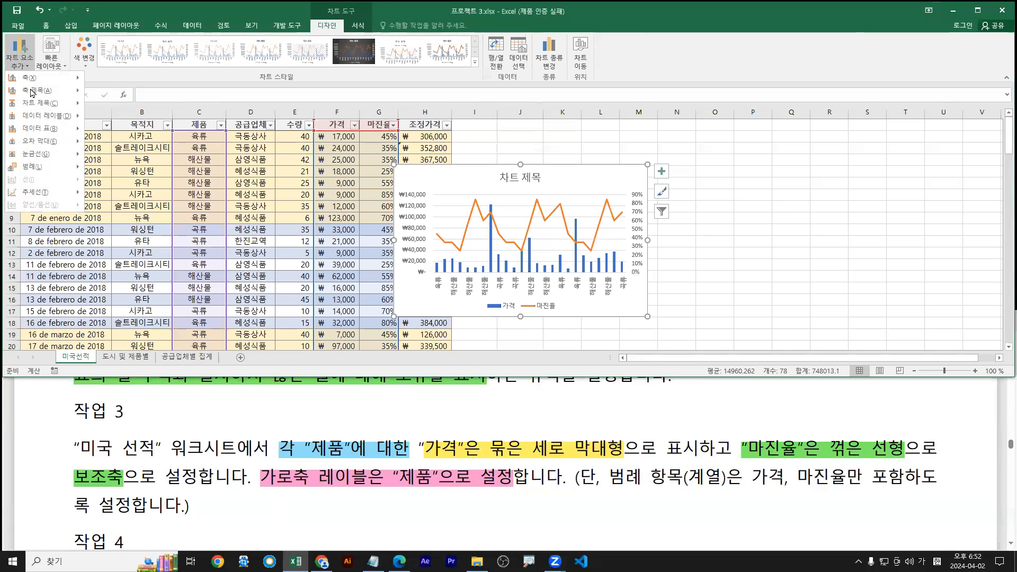
mouse_move(31, 93)
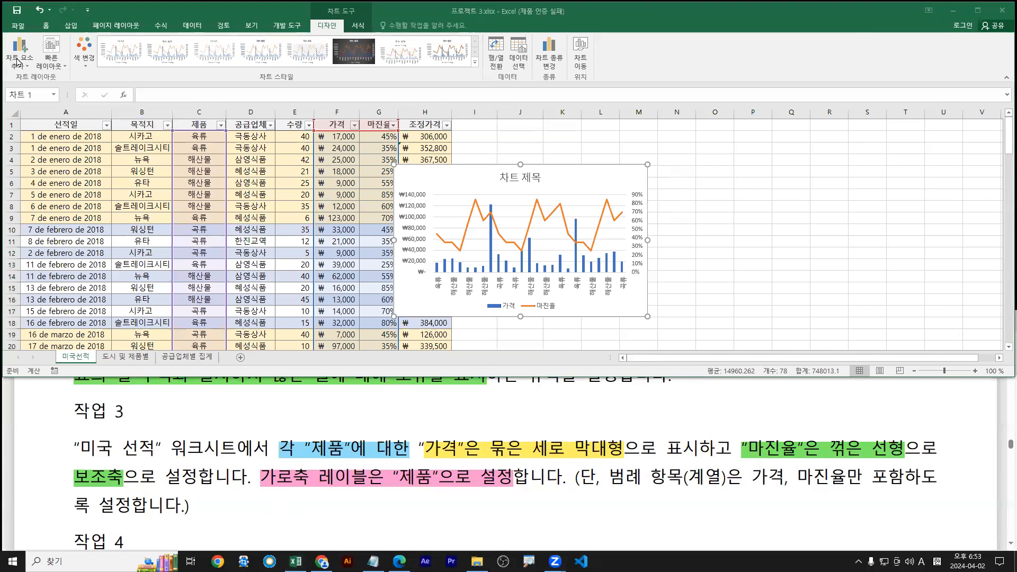
left_click(20, 52)
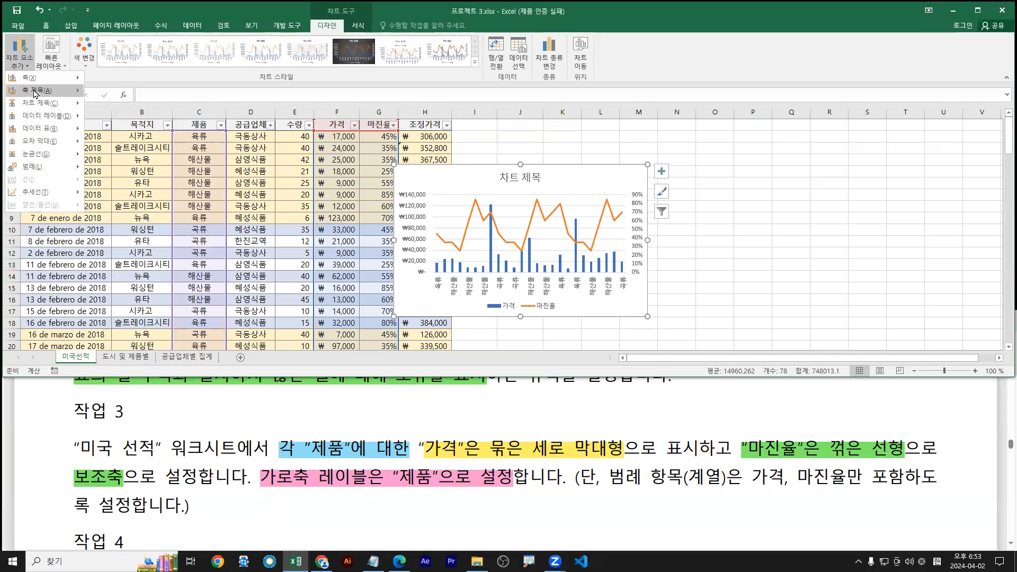
mouse_move(35, 94)
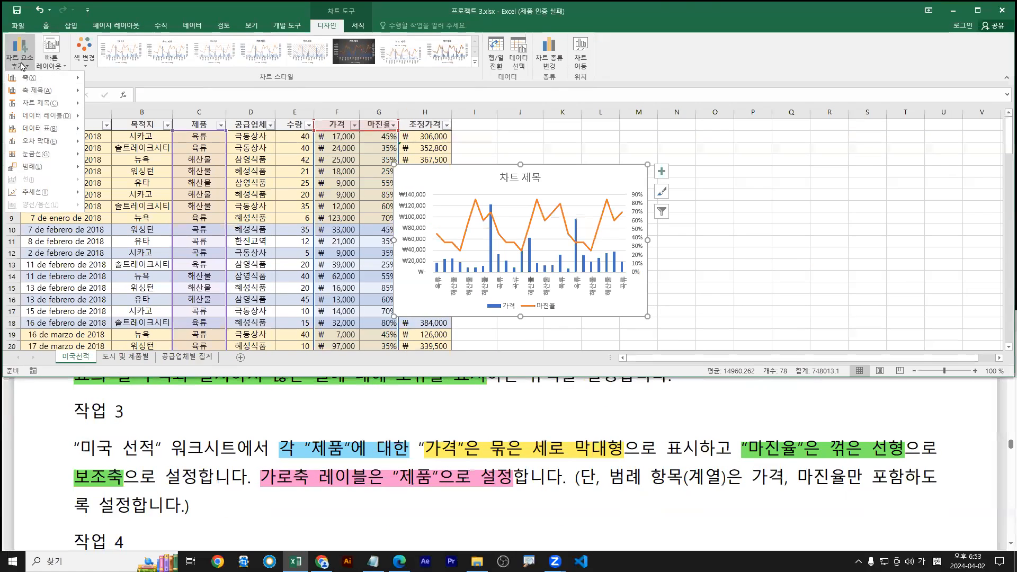
left_click(116, 96)
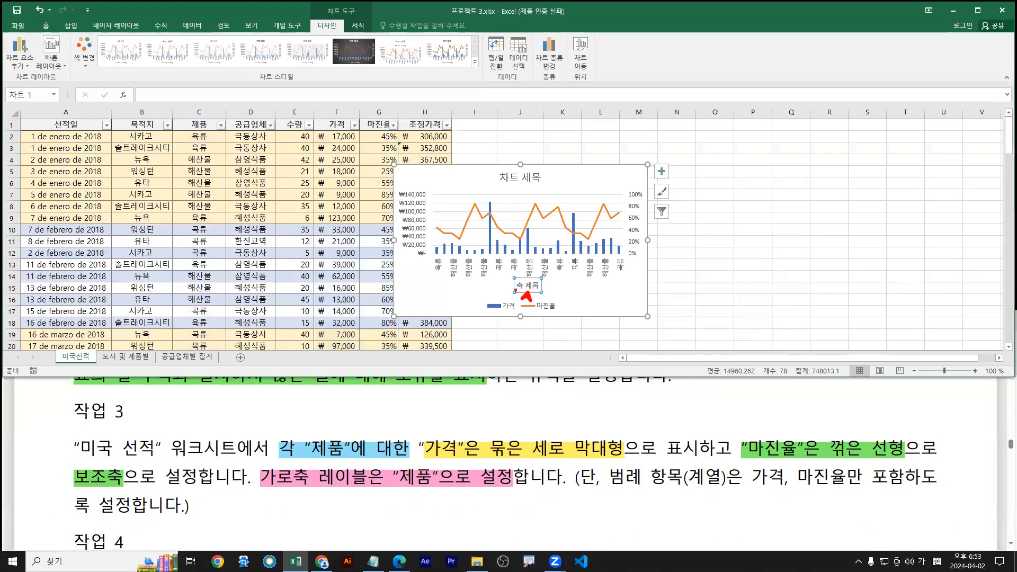
Replace the 축 제목 placeholder with 제품 as the horizontal axis title
left_click(163, 99)
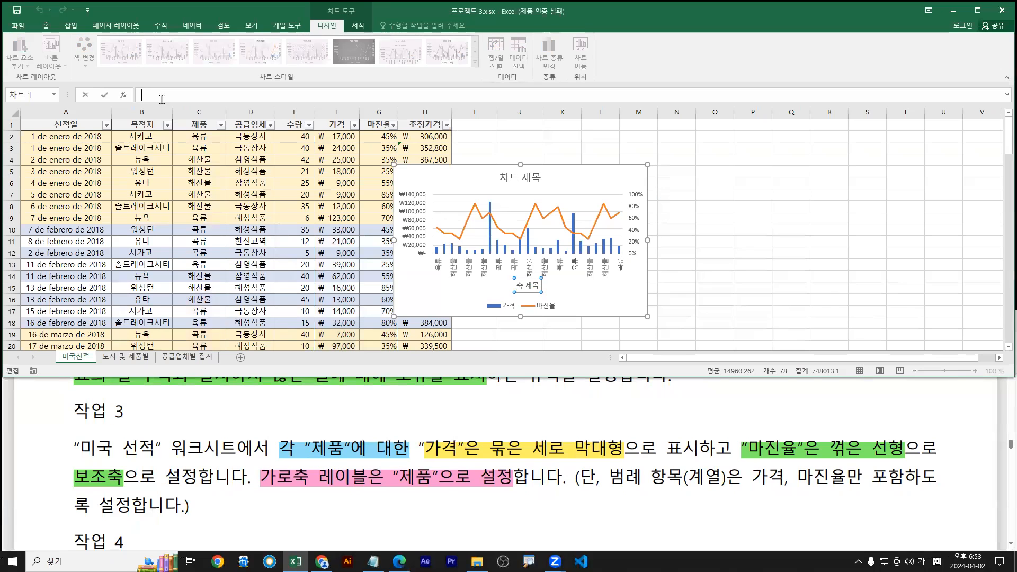
type("제품")
key("Return")
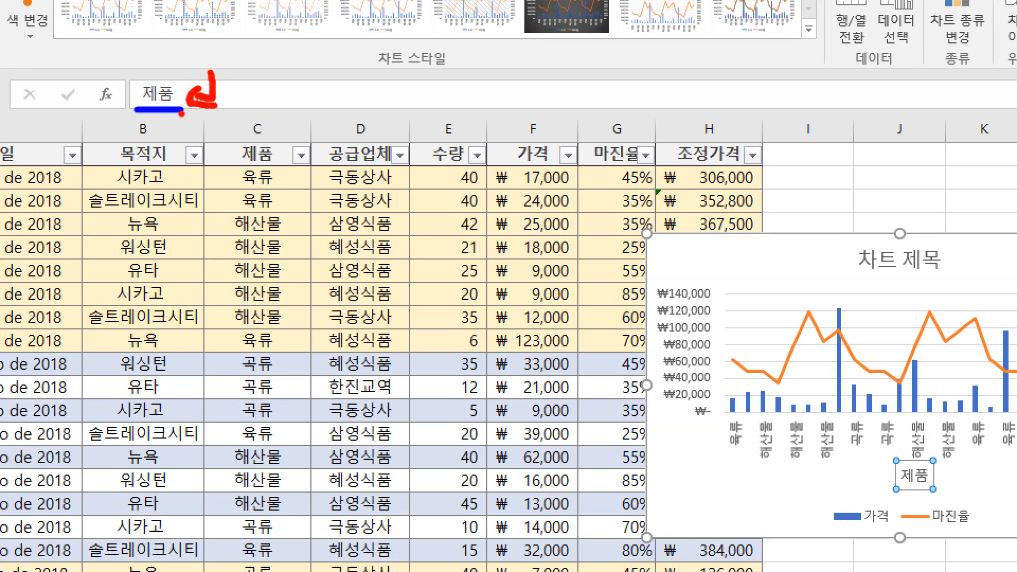
left_click_drag(888, 466, 870, 485)
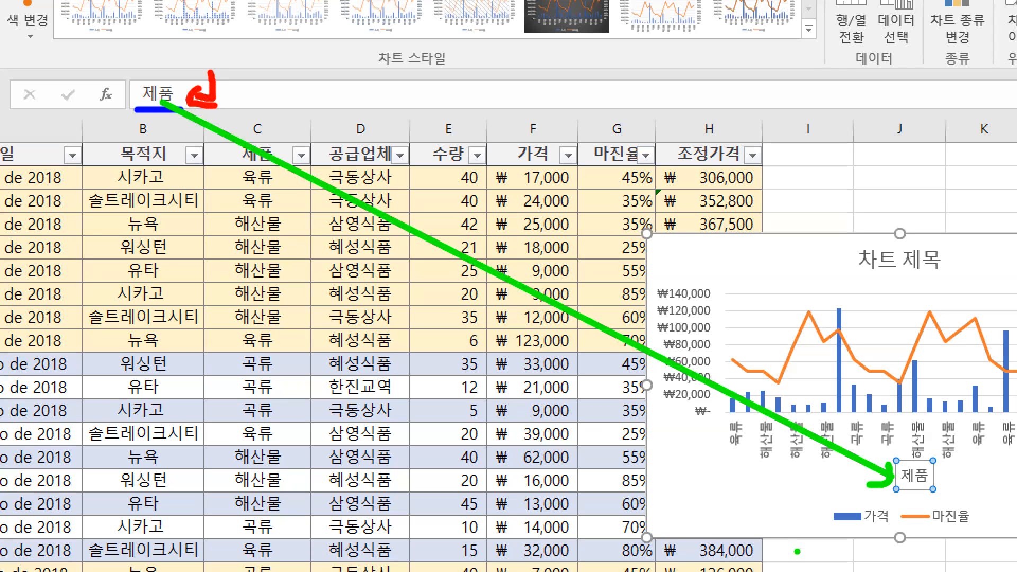
key("Escape")
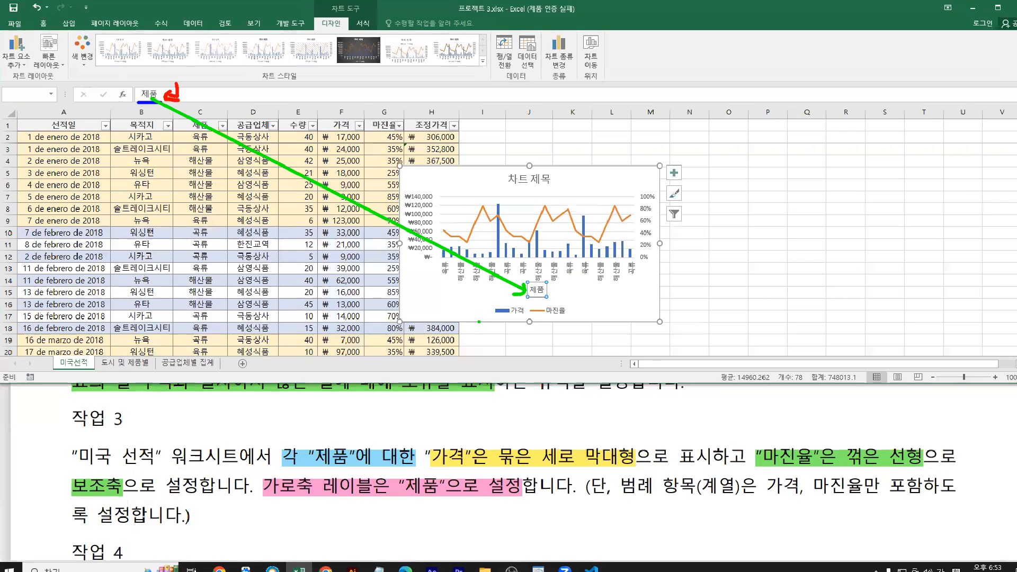
key("ctrl+1")
left_click_drag(514, 293, 539, 295)
key("Escape")
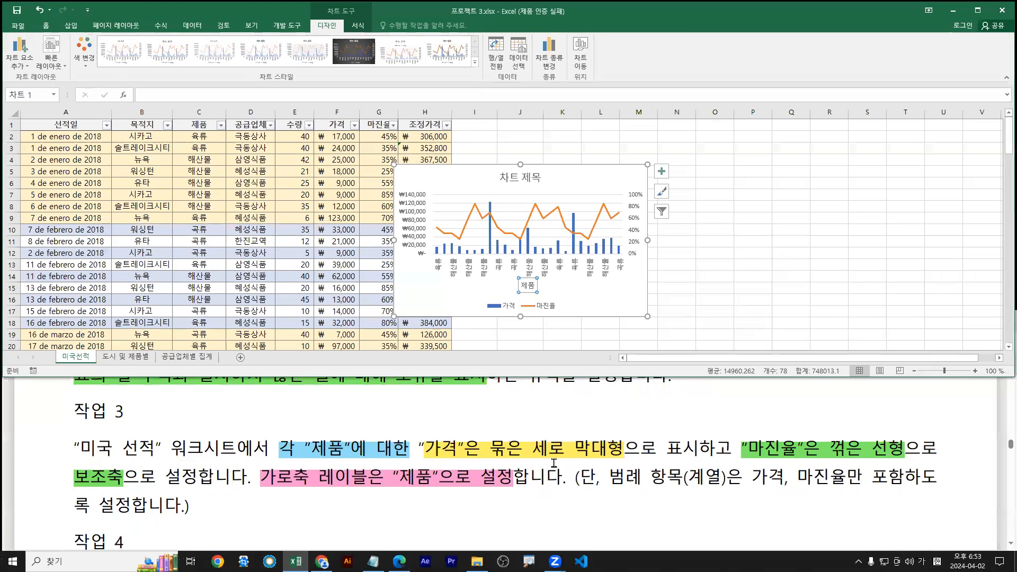
Switch the Excel workbook to the 도시 및 제품별 sheet
scroll(418, 480, "down", 2)
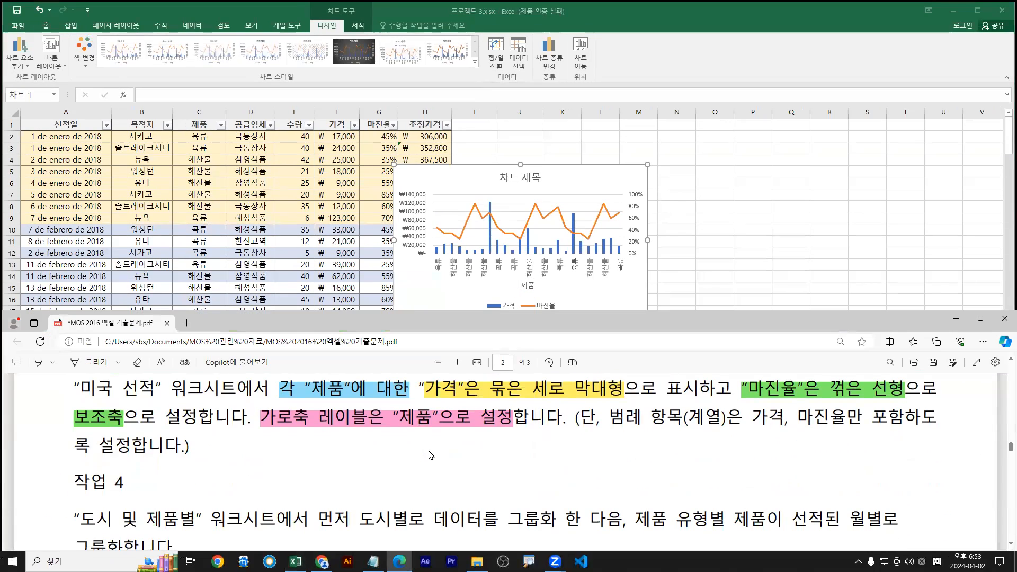
scroll(431, 456, "down", 1)
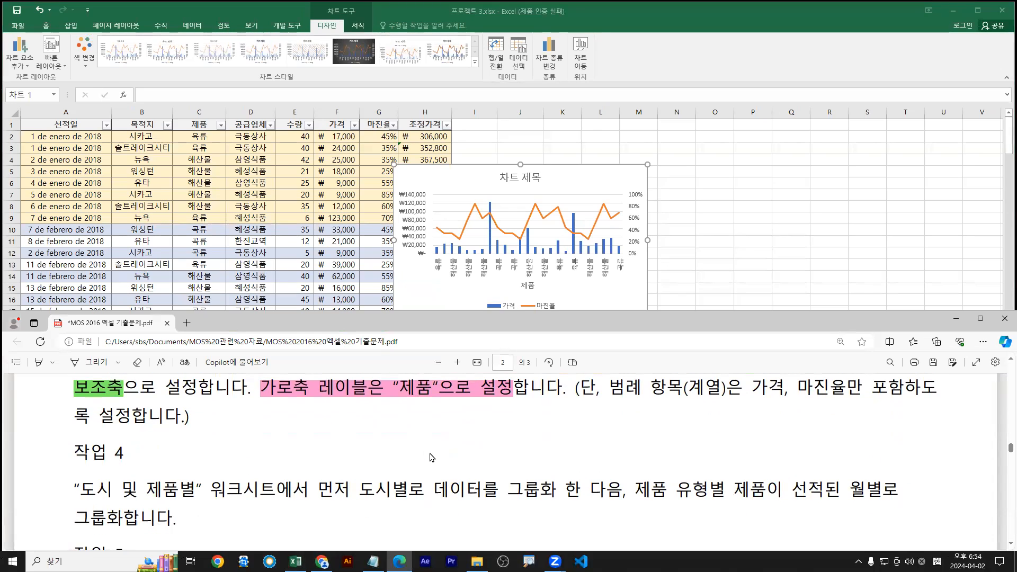
scroll(432, 454, "down", 1)
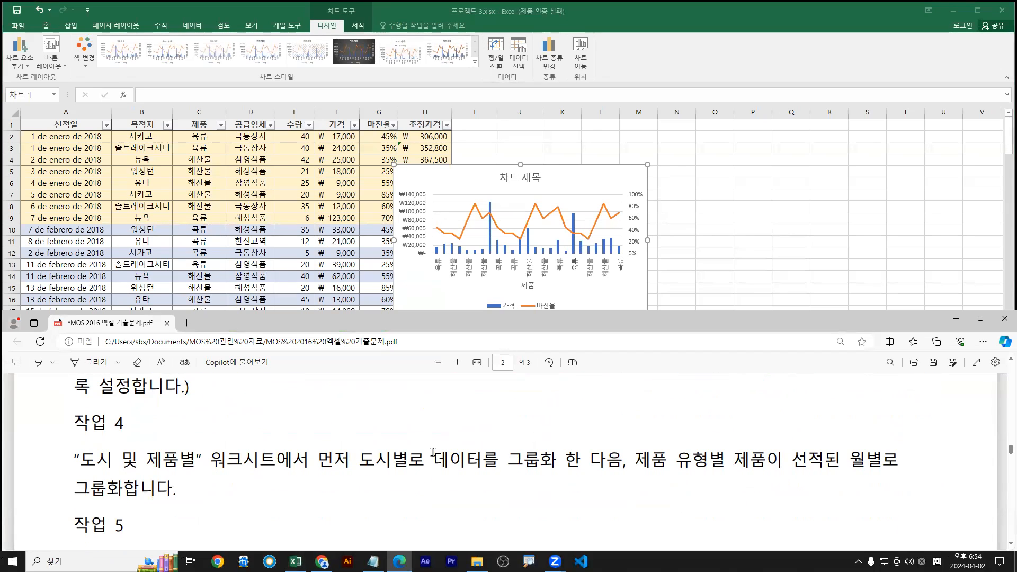
left_click(143, 220)
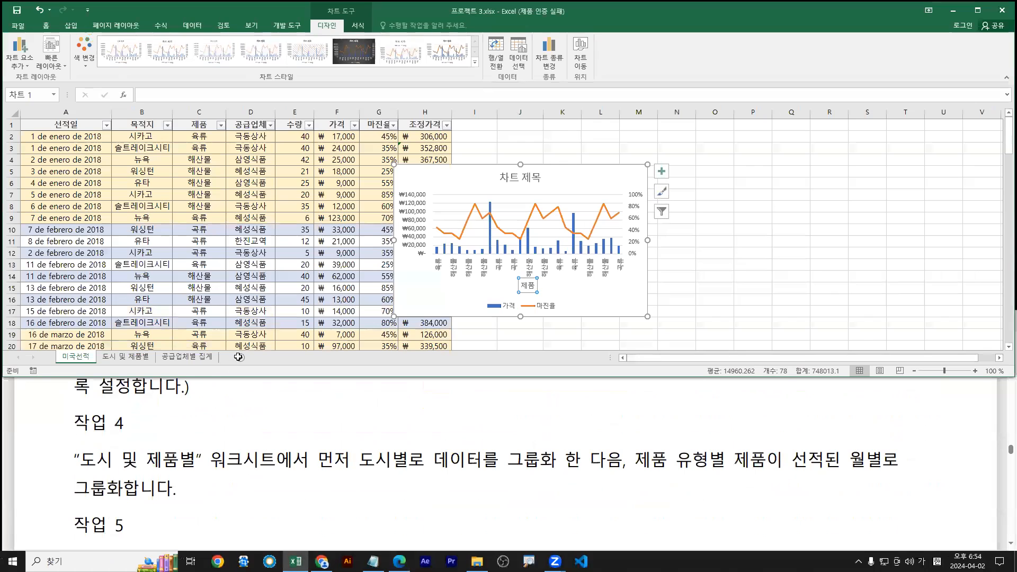
left_click(128, 359)
left_click(85, 358)
left_click(128, 360)
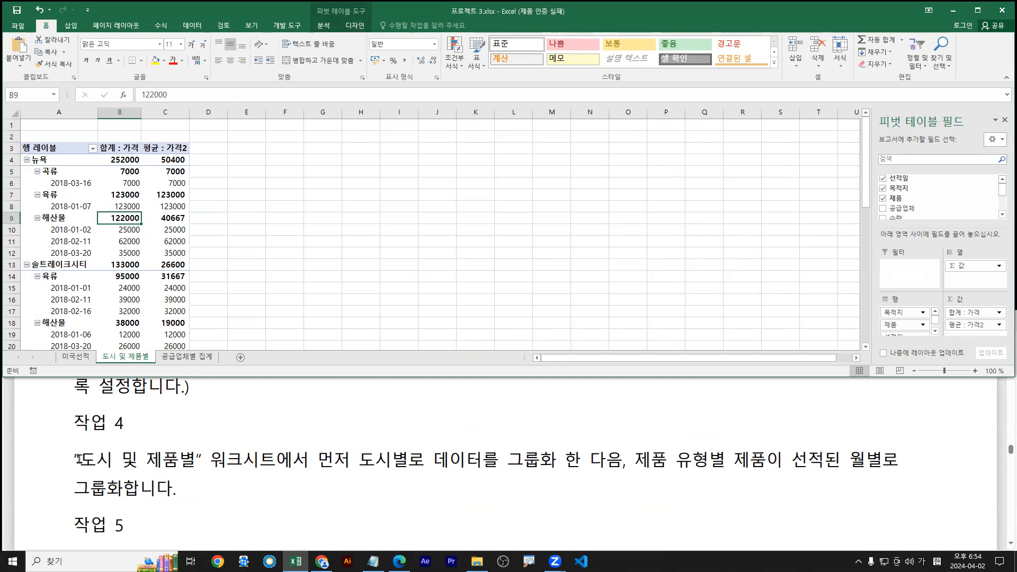
Highlight 먼저 도시별로 데이터를 그룹화 in Task 4 in green
left_click_drag(77, 459, 267, 458)
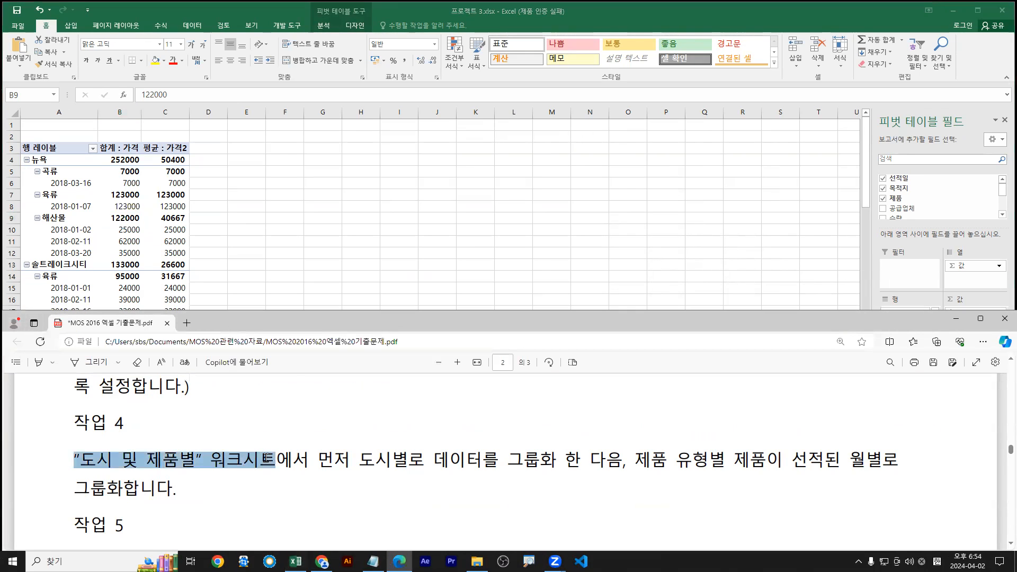
left_click(325, 458)
left_click_drag(329, 461, 562, 458)
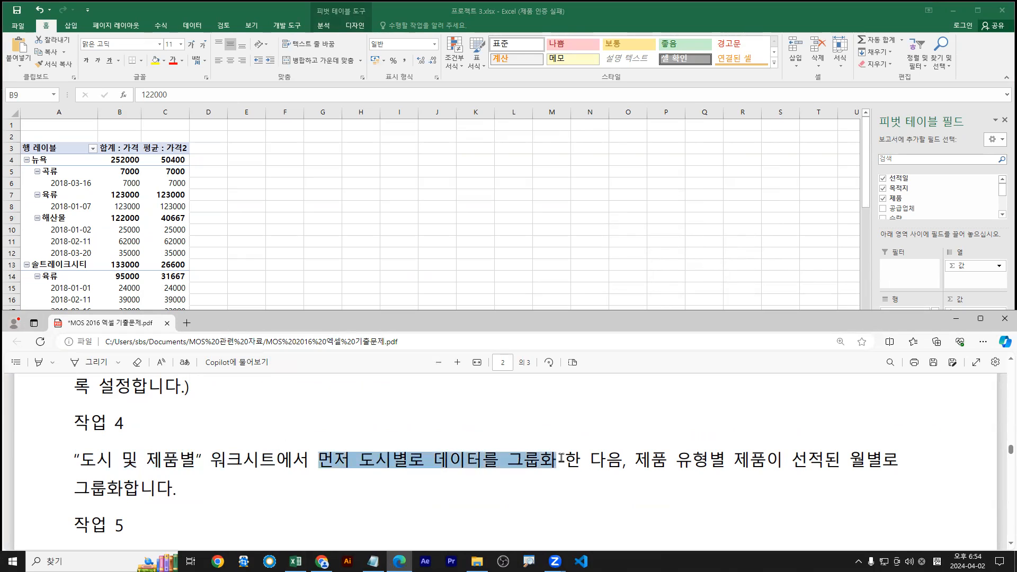
mouse_move(584, 394)
mouse_move(634, 394)
left_click(681, 407)
Highlight 제품 유형별 in light blue and select the phrase 선적된 월별
left_click_drag(632, 466, 754, 461)
left_click(752, 462)
left_click_drag(636, 465, 729, 466)
mouse_move(747, 392)
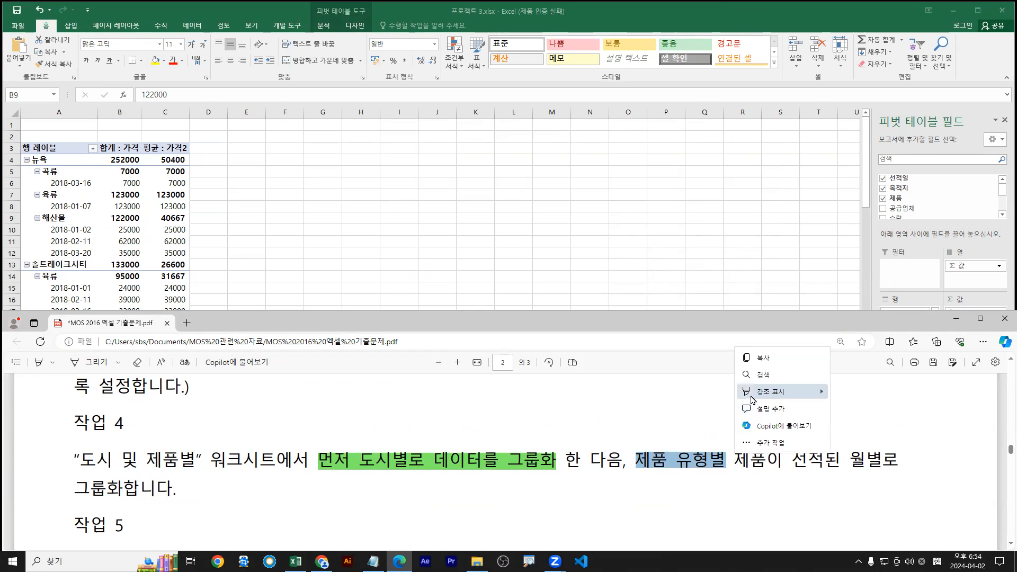
mouse_move(797, 393)
left_click(843, 428)
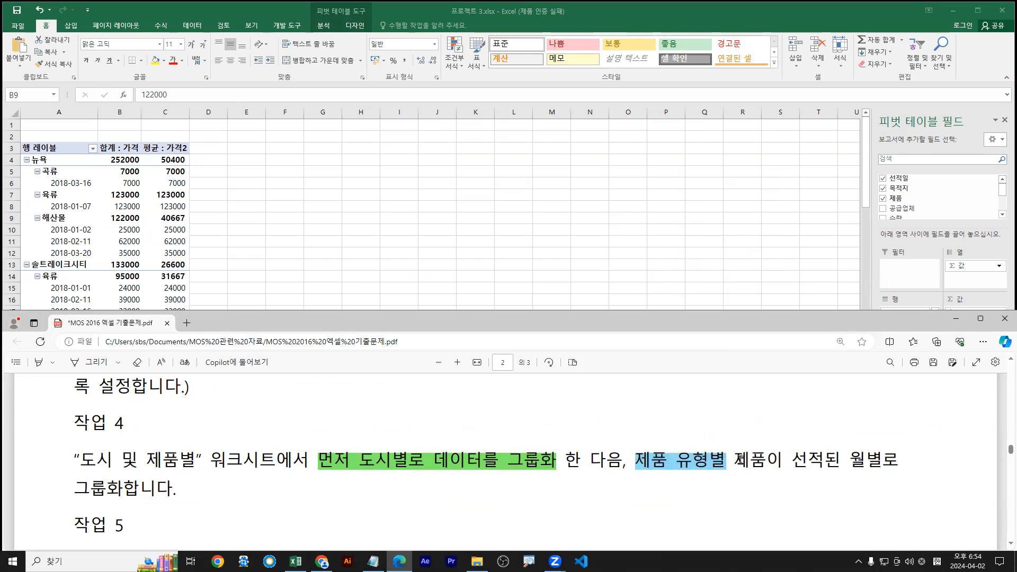
left_click_drag(791, 462, 878, 460)
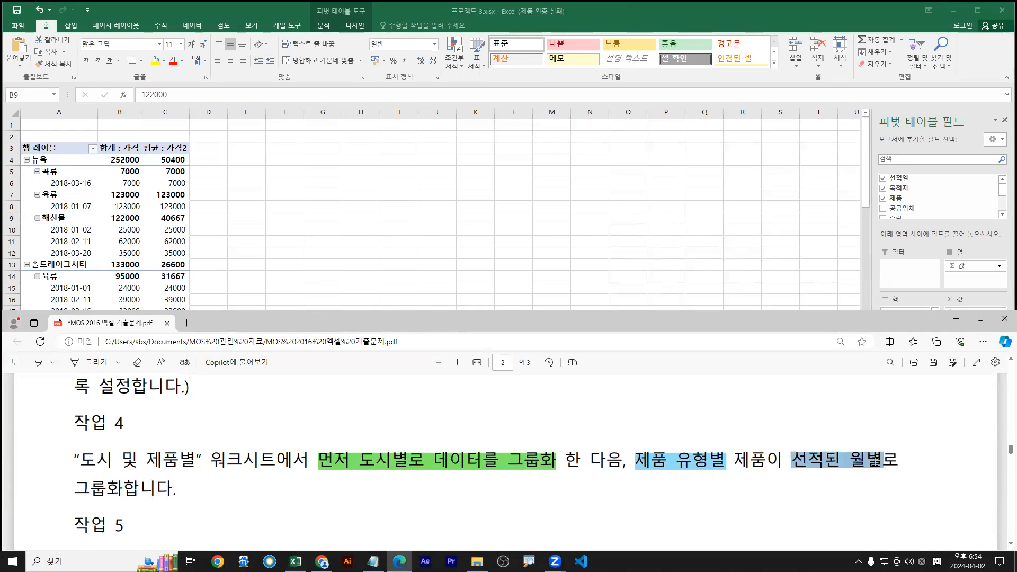
Highlight 선적된 월별 in yellow and dismiss Excel's pivot table cannot-change warning
mouse_move(899, 401)
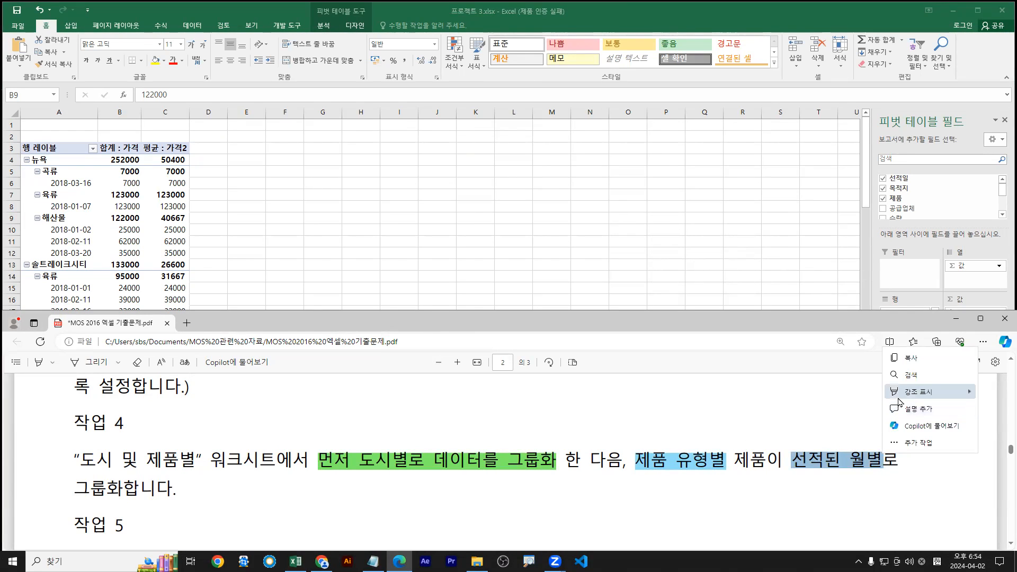
left_click(842, 392)
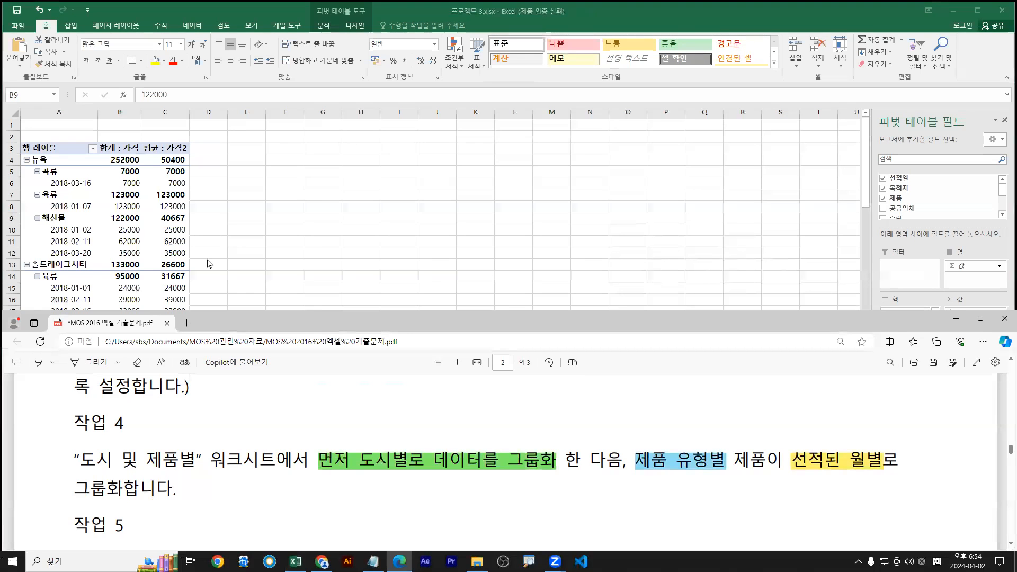
left_click(91, 233)
left_click_drag(99, 223, 118, 231)
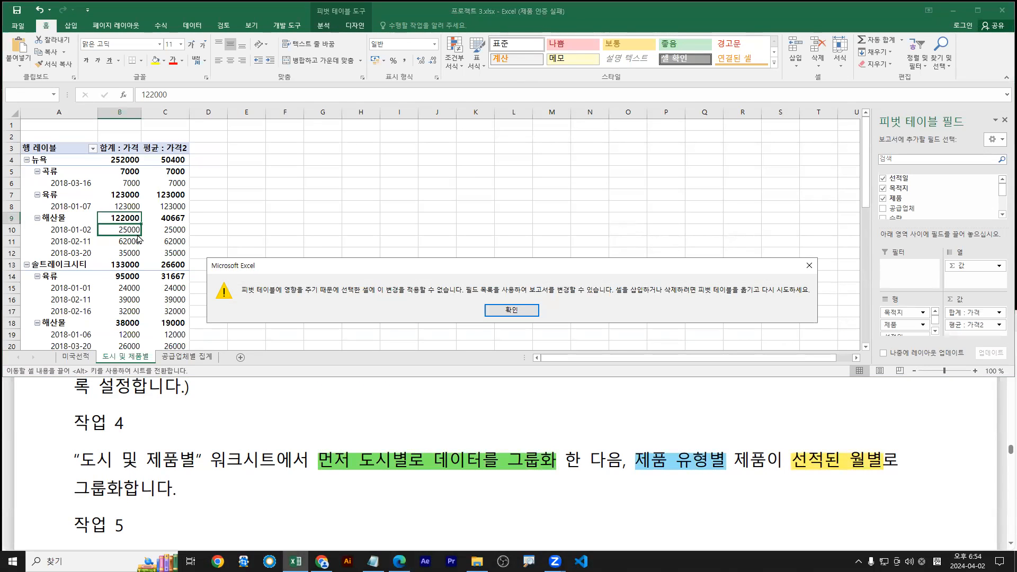
key("Return")
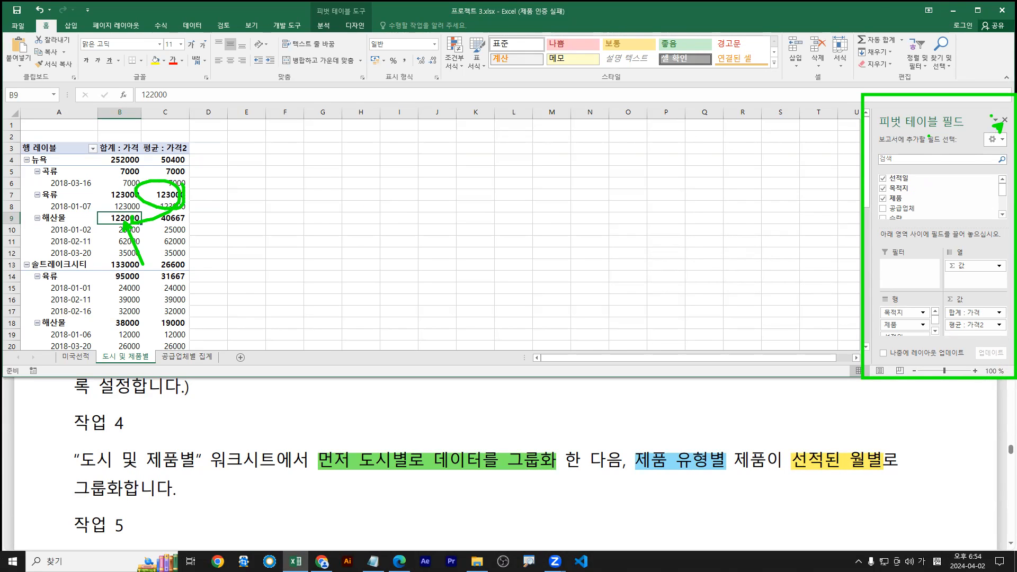
Maximize Excel, show PivotTable Analyze, and toggle the Field List off and back on
double_click(873, 7)
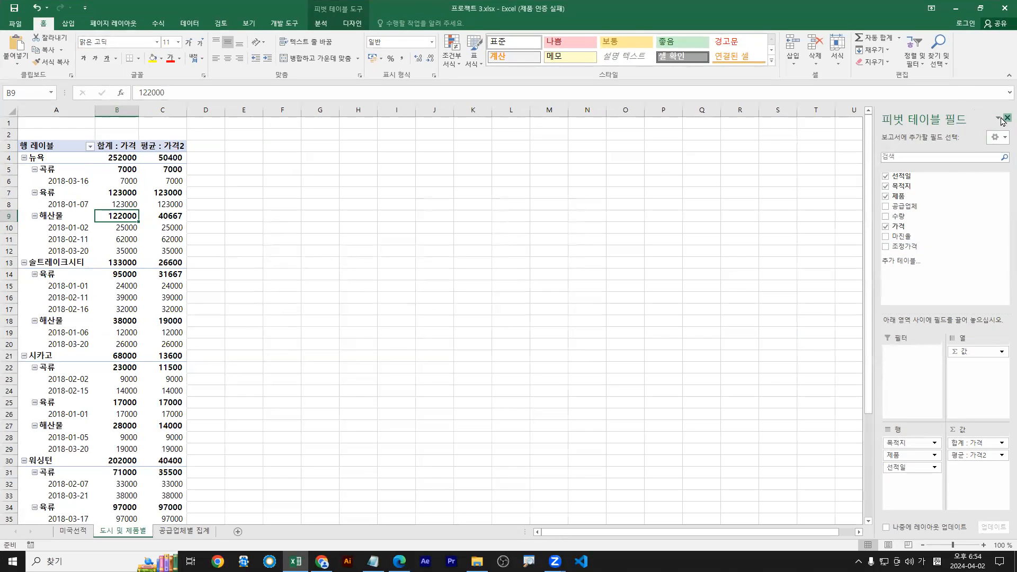
left_click(1007, 117)
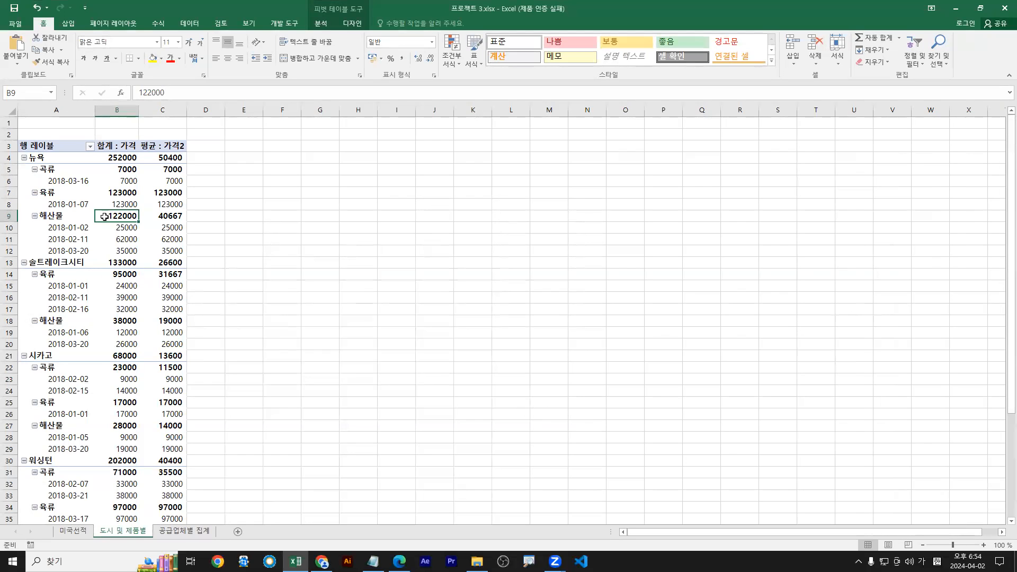
left_click(322, 25)
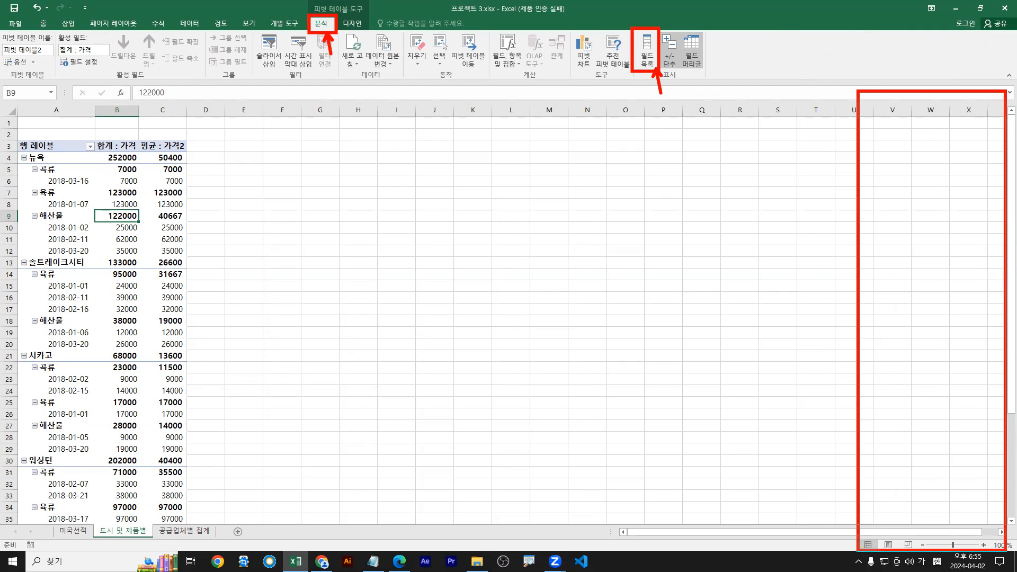
left_click_drag(124, 228, 123, 253)
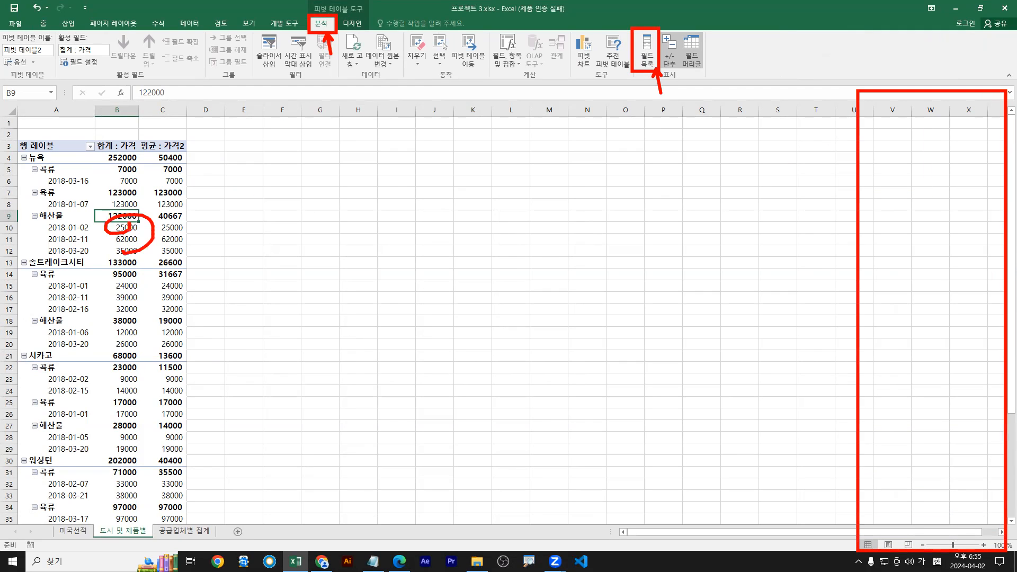
left_click(116, 192)
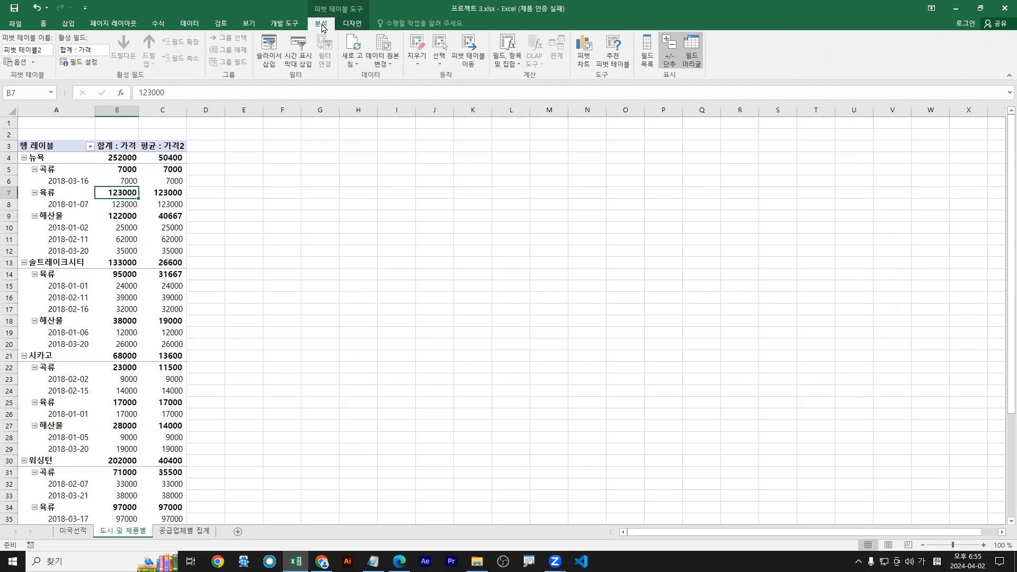
left_click(647, 53)
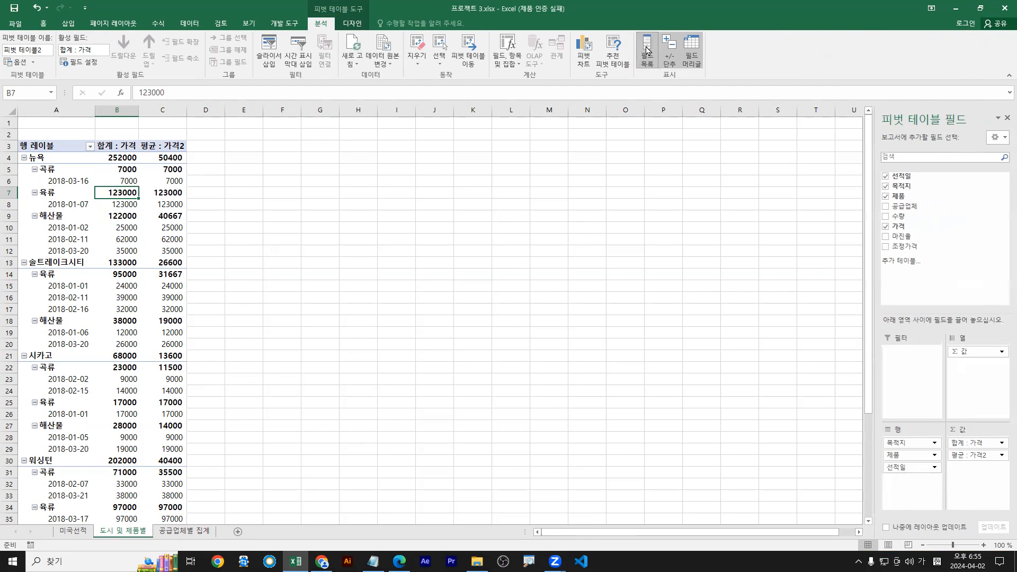
Hide and re-show the PivotTable field list from cell B7's shortcut menu
right_click(124, 200)
left_click_drag(120, 194, 109, 212)
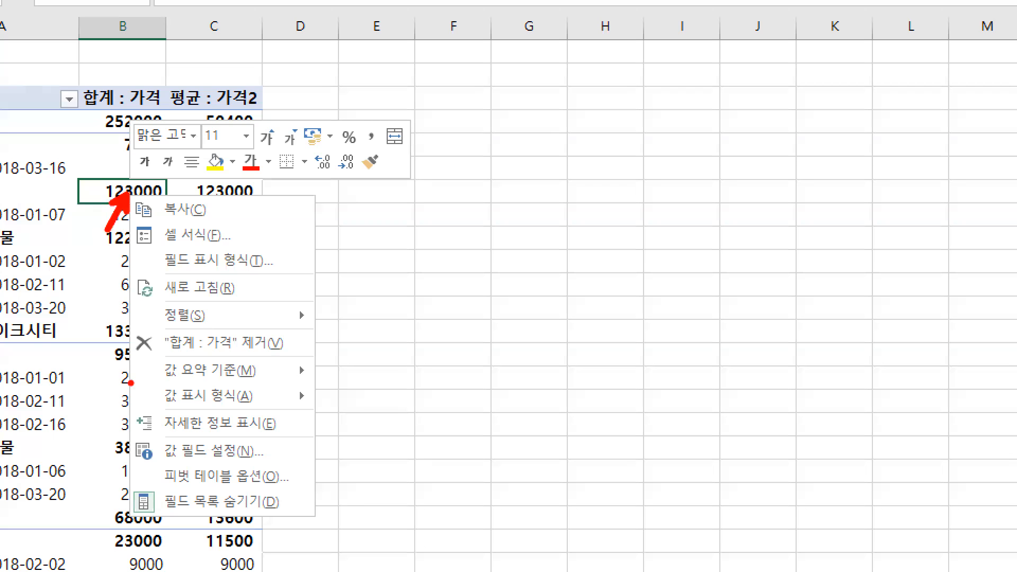
left_click_drag(165, 521, 335, 524)
key("Escape")
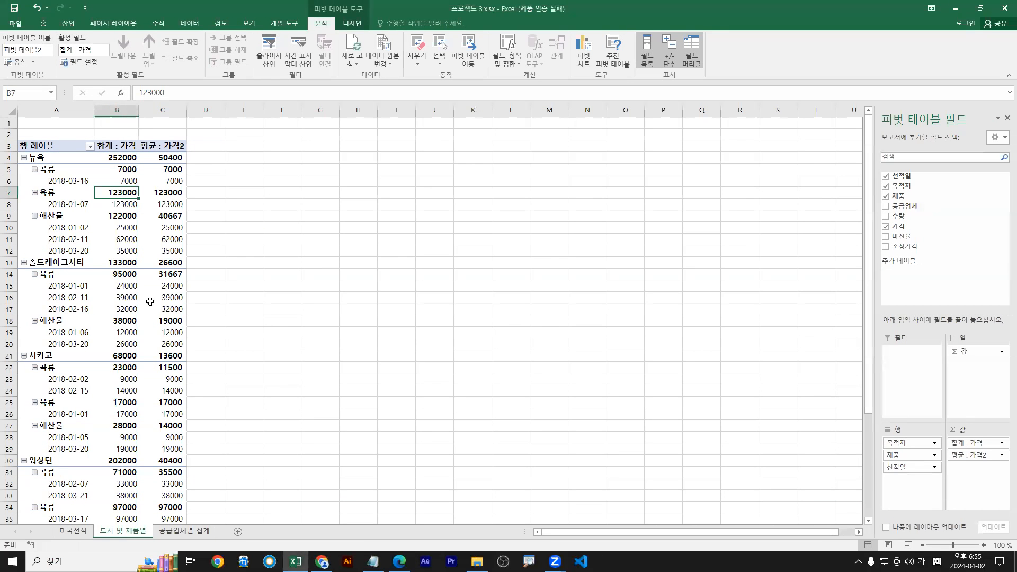
right_click(123, 193)
left_click(161, 347)
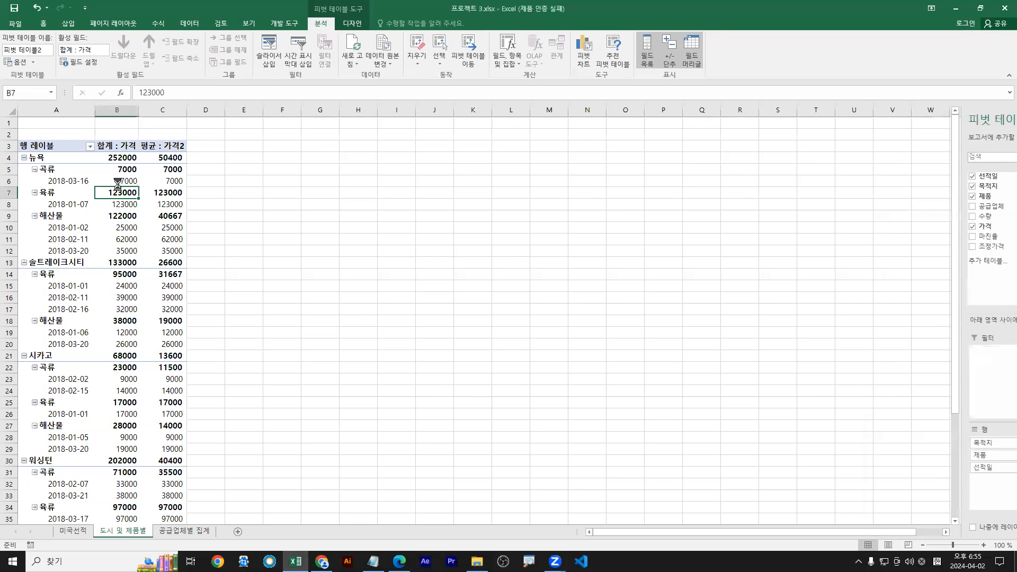
right_click(127, 197)
left_click(157, 347)
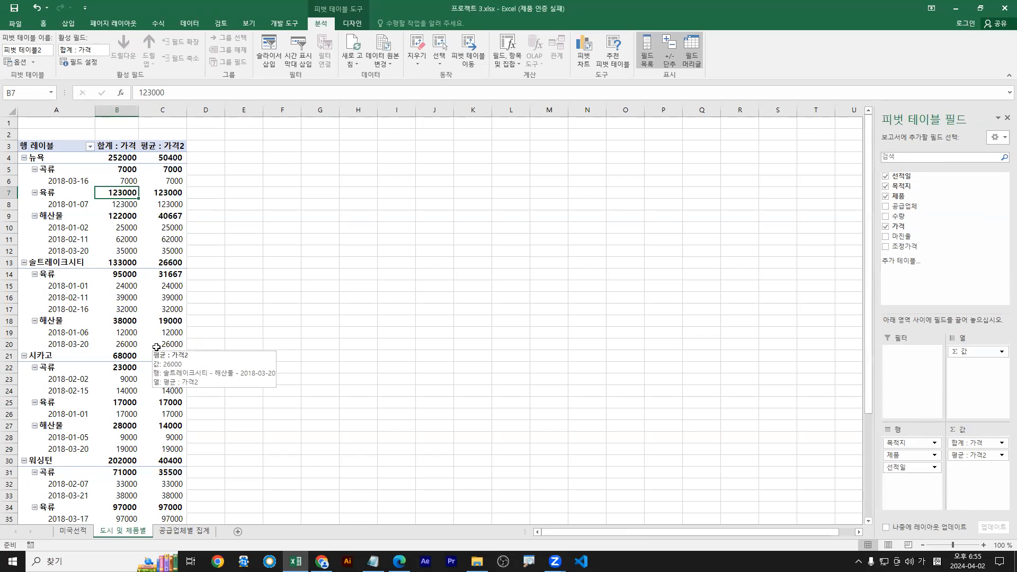
double_click(726, 10)
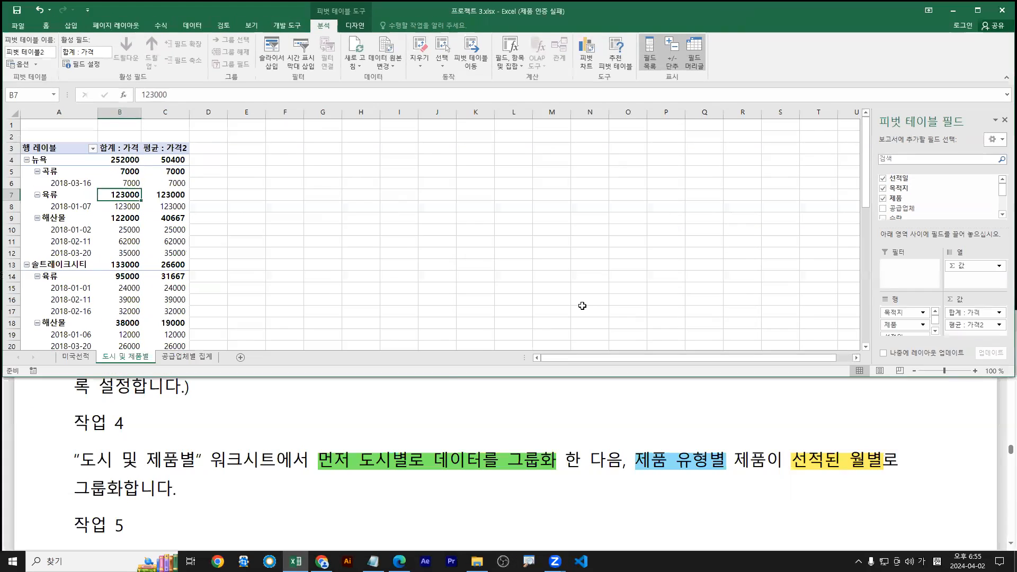
left_click_drag(317, 474, 554, 475)
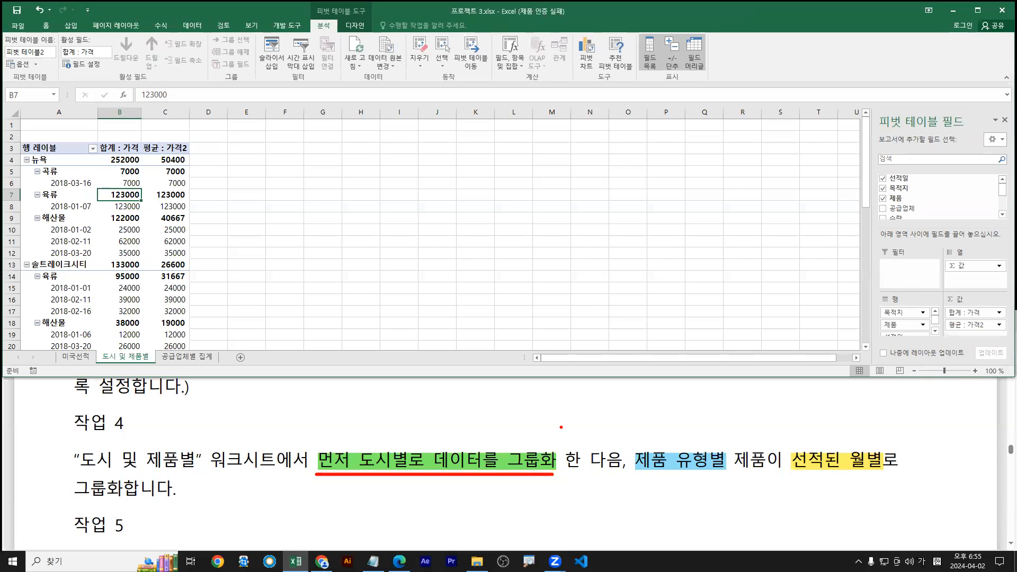
left_click_drag(33, 160, 1, 192)
mouse_move(38, 265)
left_mouse_down()
mouse_move(23, 277)
mouse_move(30, 291)
left_mouse_up()
scroll(62, 301, "down", 2)
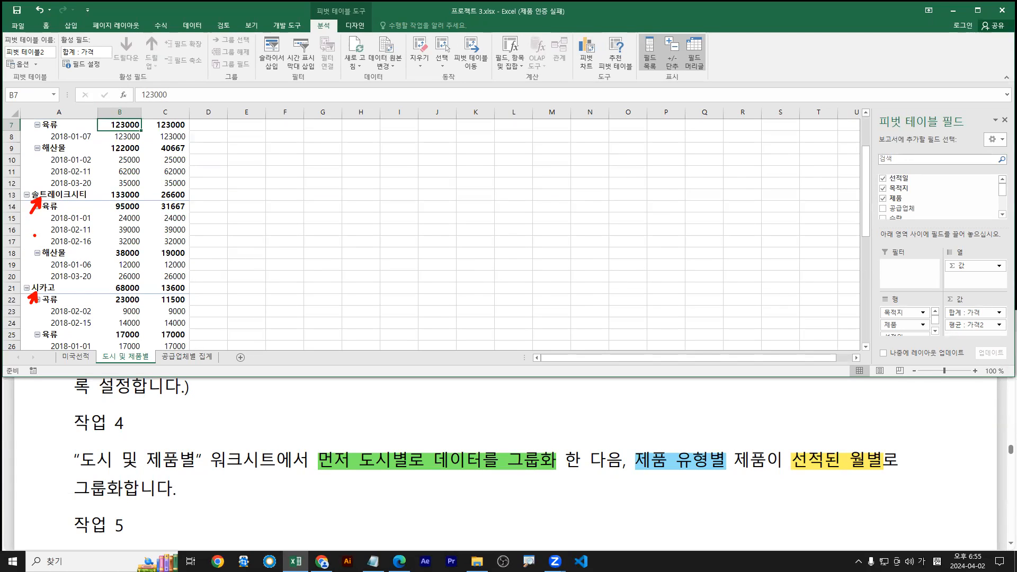
scroll(38, 196, "up", 2)
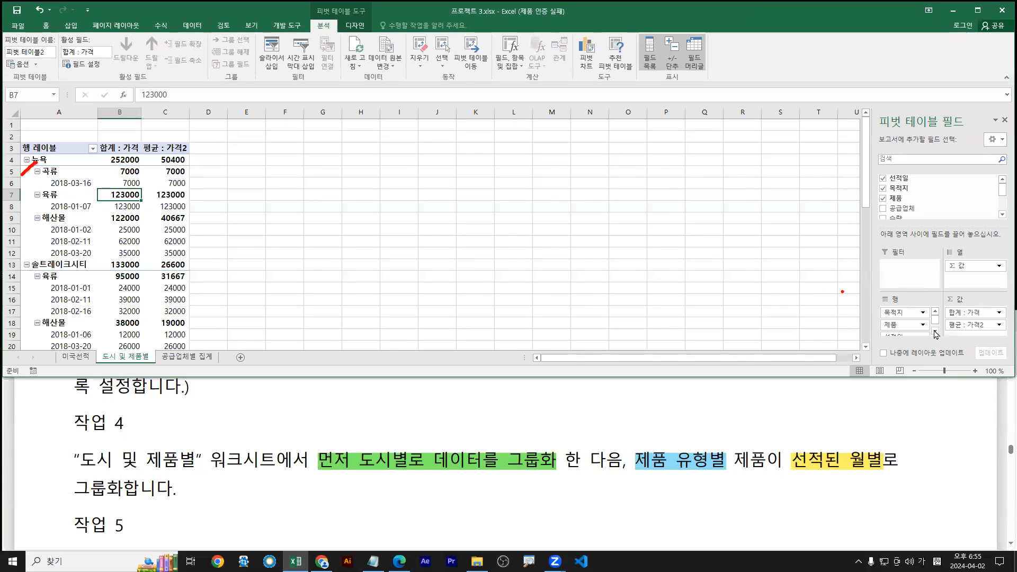
left_click_drag(638, 472, 718, 471)
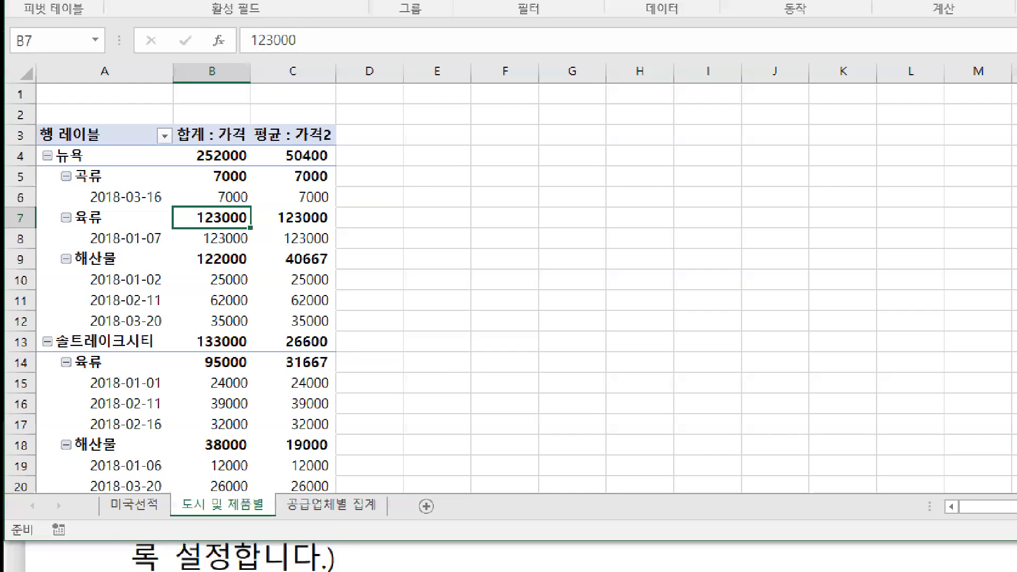
mouse_move(61, 156)
left_mouse_down()
mouse_move(38, 179)
mouse_move(75, 203)
mouse_move(80, 315)
left_mouse_up()
mouse_move(72, 173)
left_mouse_down()
mouse_move(60, 268)
mouse_move(77, 274)
left_mouse_up()
key("Escape")
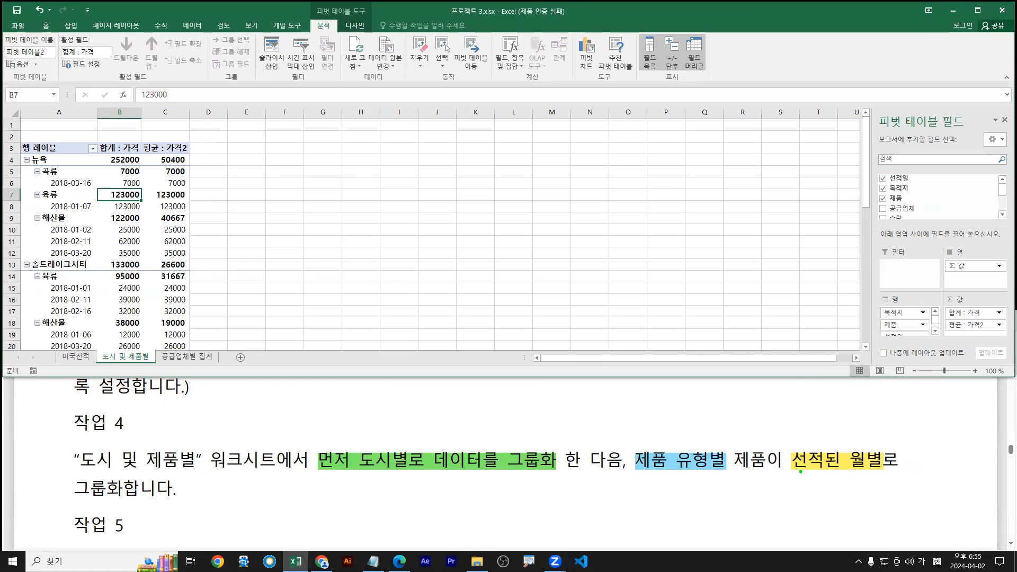
left_click_drag(791, 472, 885, 473)
mouse_move(438, 471)
left_mouse_down()
mouse_move(413, 490)
mouse_move(448, 479)
mouse_move(433, 503)
left_mouse_up()
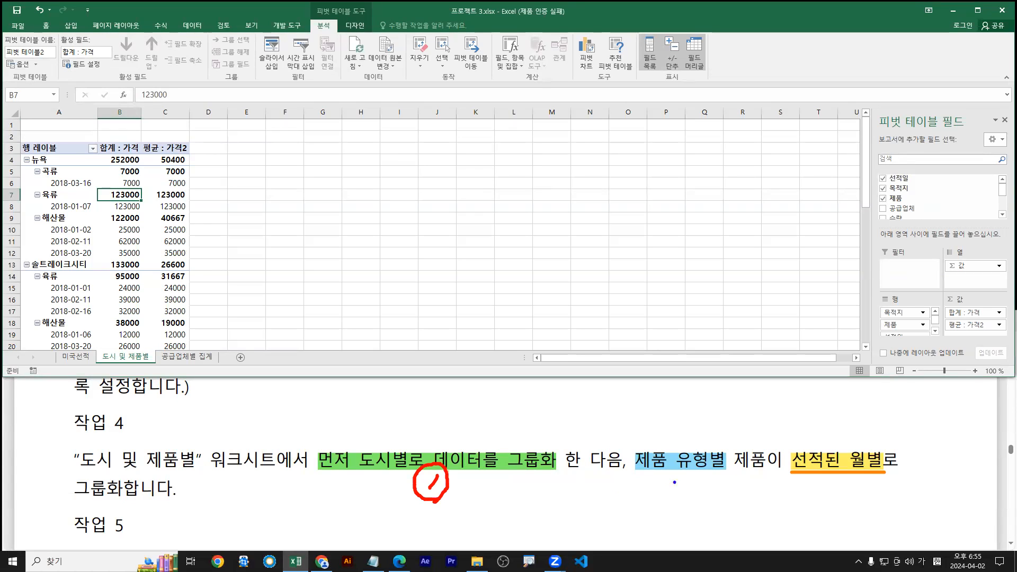
left_click_drag(670, 478, 701, 491)
mouse_move(701, 497)
left_mouse_down()
mouse_move(680, 499)
mouse_move(701, 493)
left_mouse_up()
mouse_move(841, 482)
left_mouse_down()
mouse_move(850, 492)
mouse_move(838, 504)
mouse_move(858, 485)
mouse_move(847, 514)
left_mouse_up()
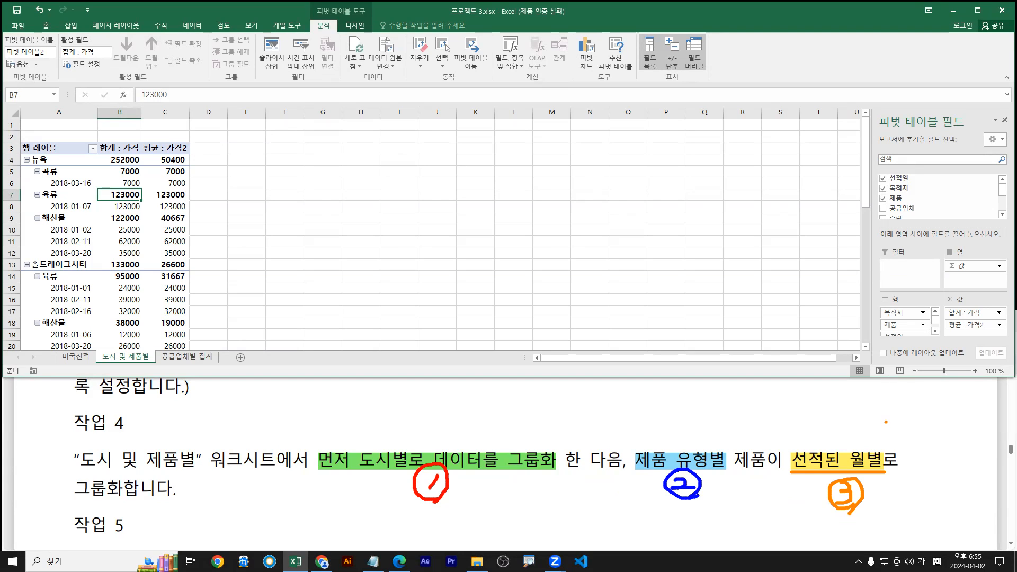
left_click_drag(845, 458, 856, 417)
left_click_drag(51, 225, 48, 255)
key("Escape")
key("ctrl+1")
left_click(49, 240)
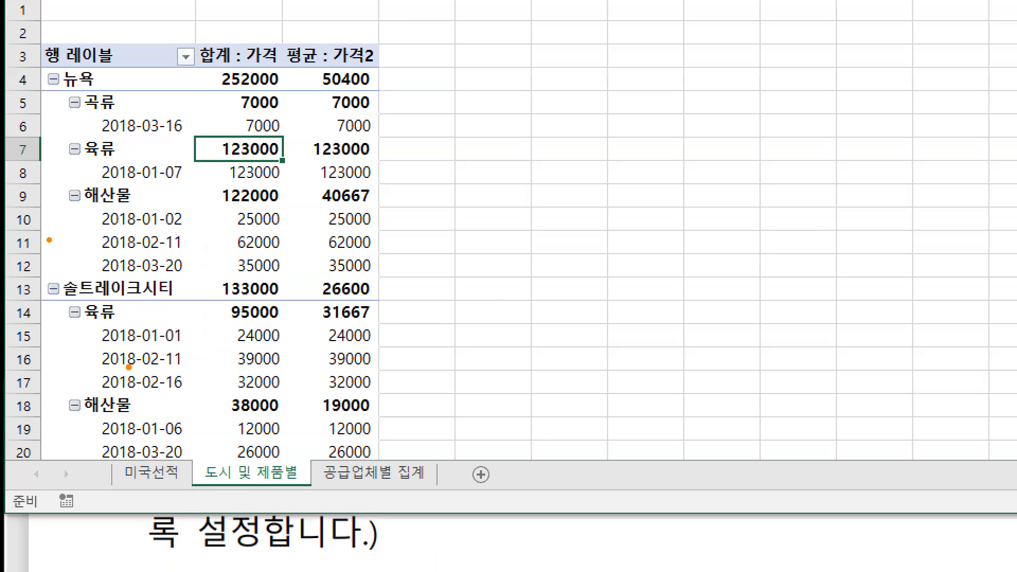
mouse_move(94, 354)
left_mouse_down()
mouse_move(93, 385)
mouse_move(104, 388)
left_mouse_up()
mouse_move(81, 348)
left_mouse_down()
mouse_move(254, 384)
mouse_move(202, 396)
left_mouse_up()
left_click_drag(236, 354, 227, 395)
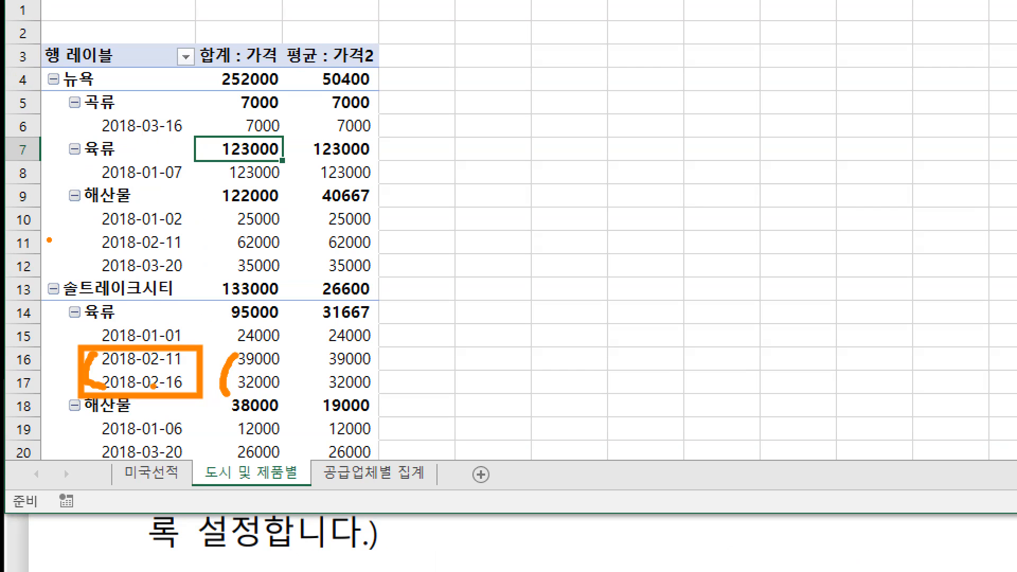
left_click_drag(143, 365, 169, 377)
key("Escape")
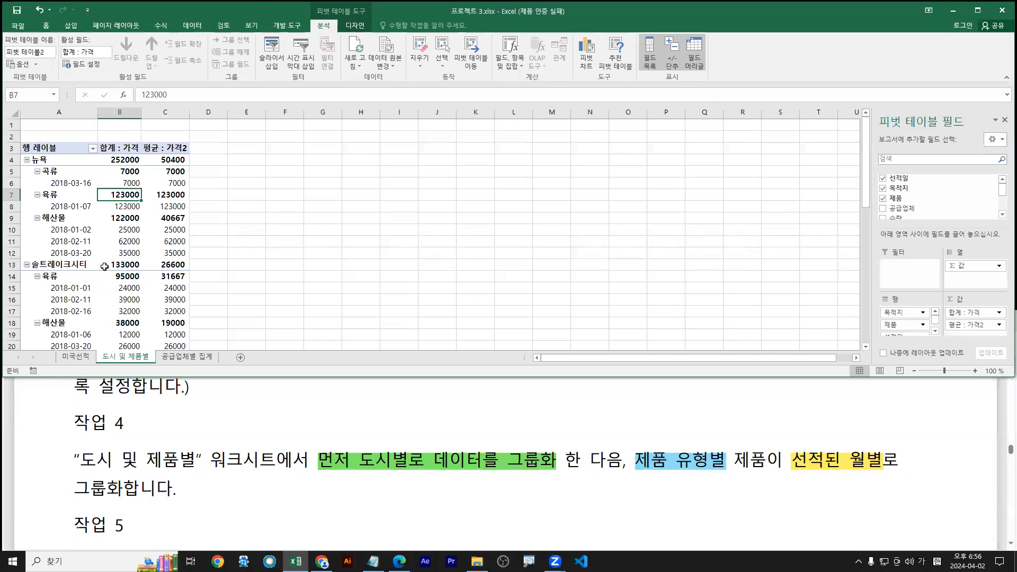
Select the 2018-02-11 shipping date in the pivot and bring up its shortcut menu
left_click(72, 242)
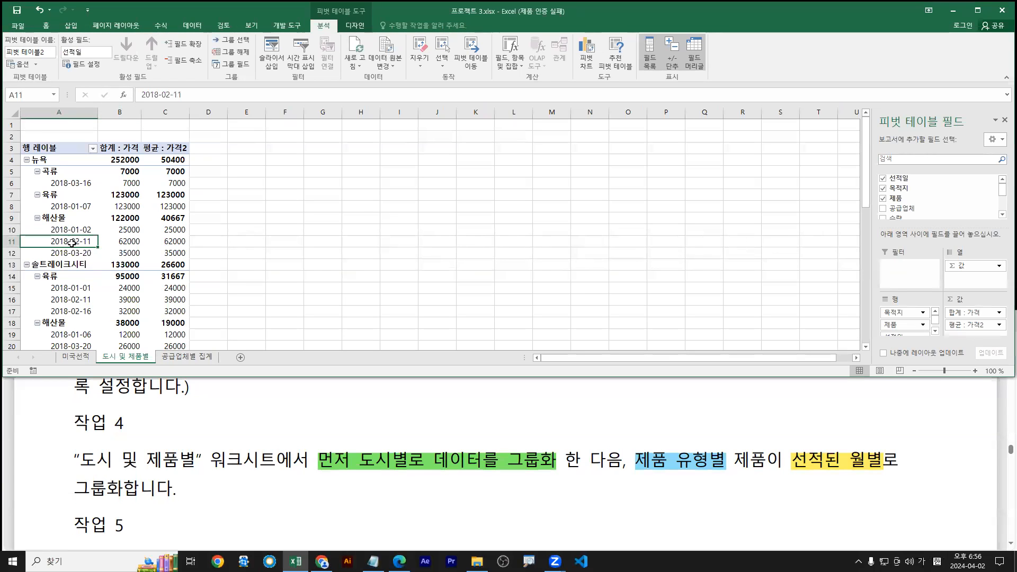
right_click(75, 247)
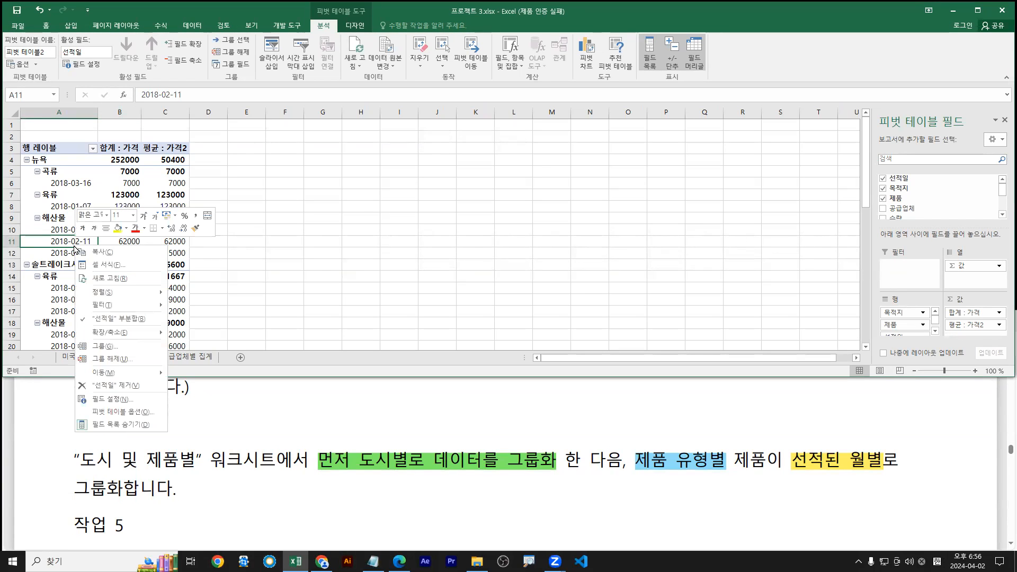
key("ctrl+1")
left_click(149, 233)
left_click_drag(149, 234, 106, 290)
left_click_drag(142, 426, 250, 456)
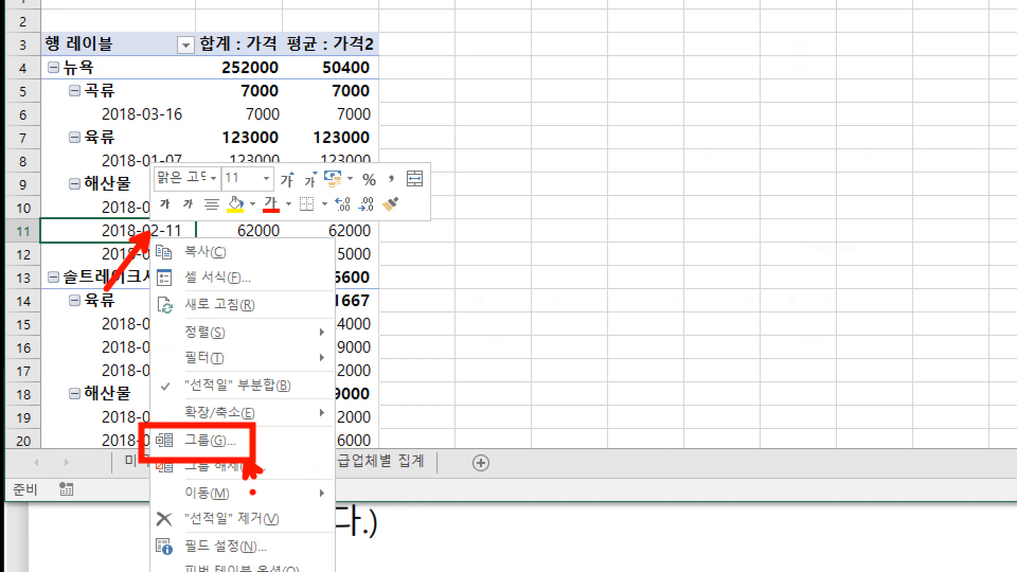
key("Escape")
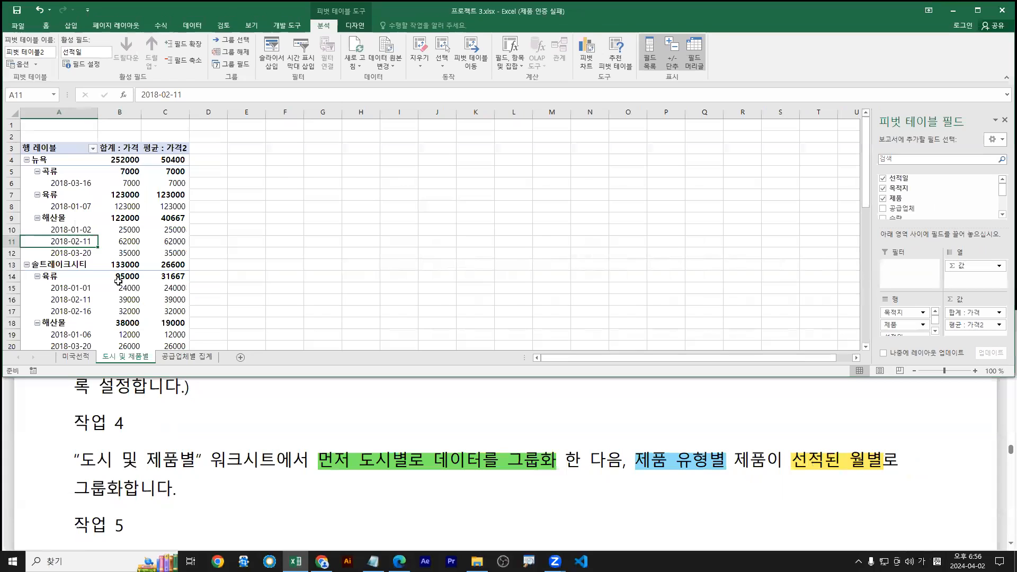
Group the pivot's shipping dates by Months
left_click(69, 230)
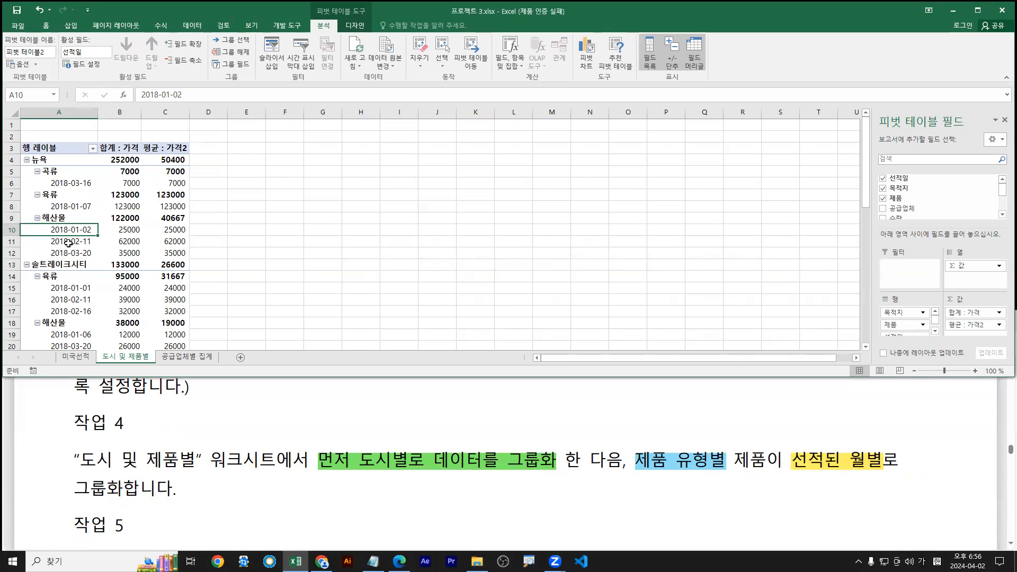
left_click(65, 242)
right_click(68, 242)
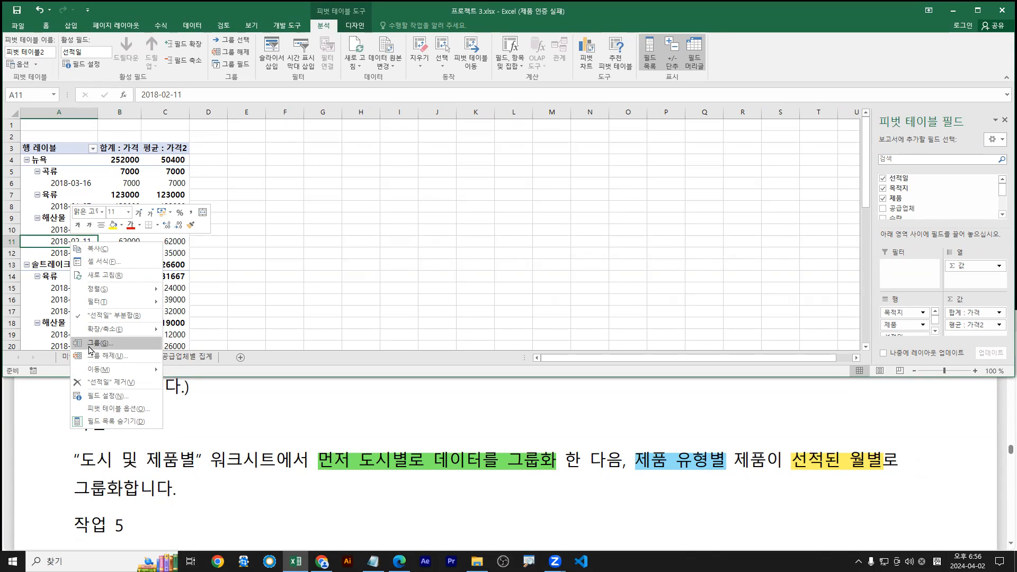
left_click(90, 343)
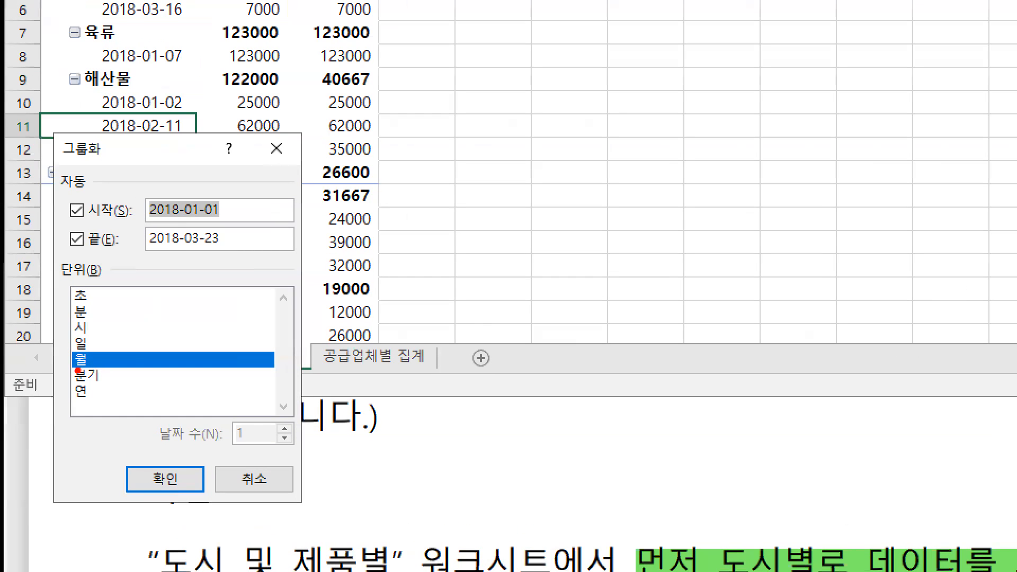
mouse_move(74, 372)
left_mouse_down()
mouse_move(84, 371)
mouse_move(51, 381)
left_mouse_up()
left_click_drag(161, 493, 150, 509)
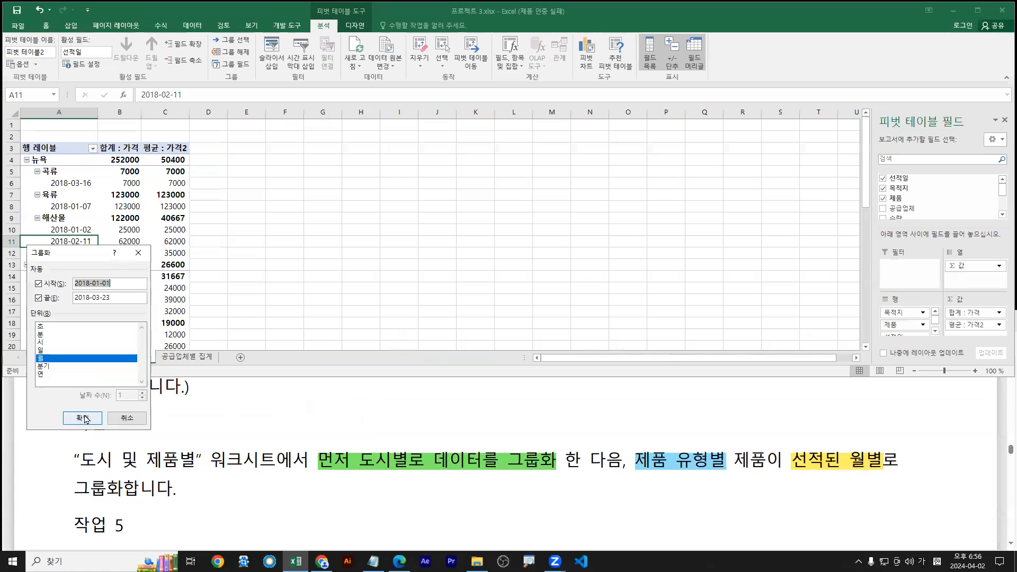
left_click(84, 417)
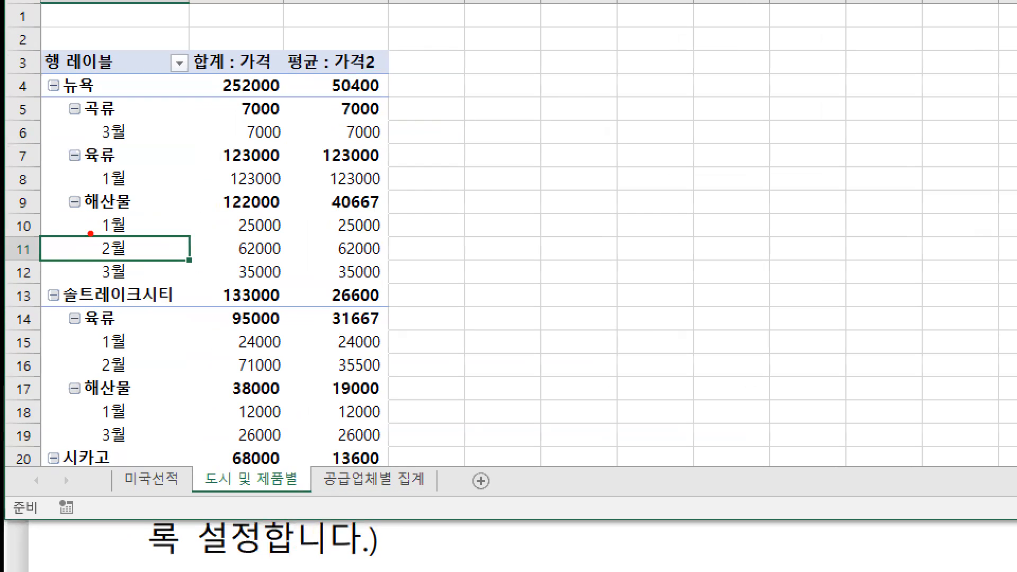
Ungroup the months back to dates, then group them by Months again
left_click_drag(45, 234, 41, 233)
left_click_drag(92, 257, 85, 293)
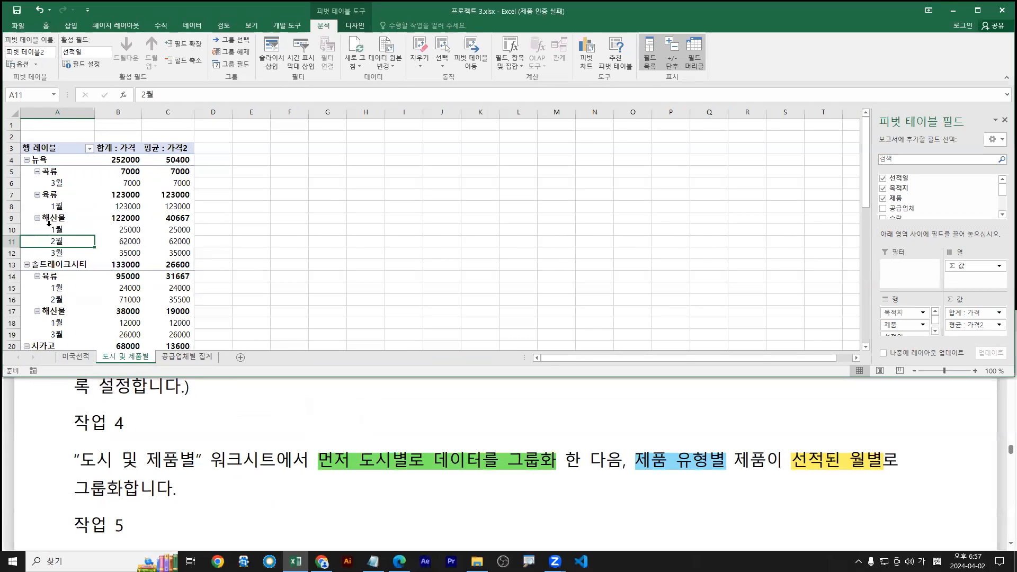
right_click(108, 248)
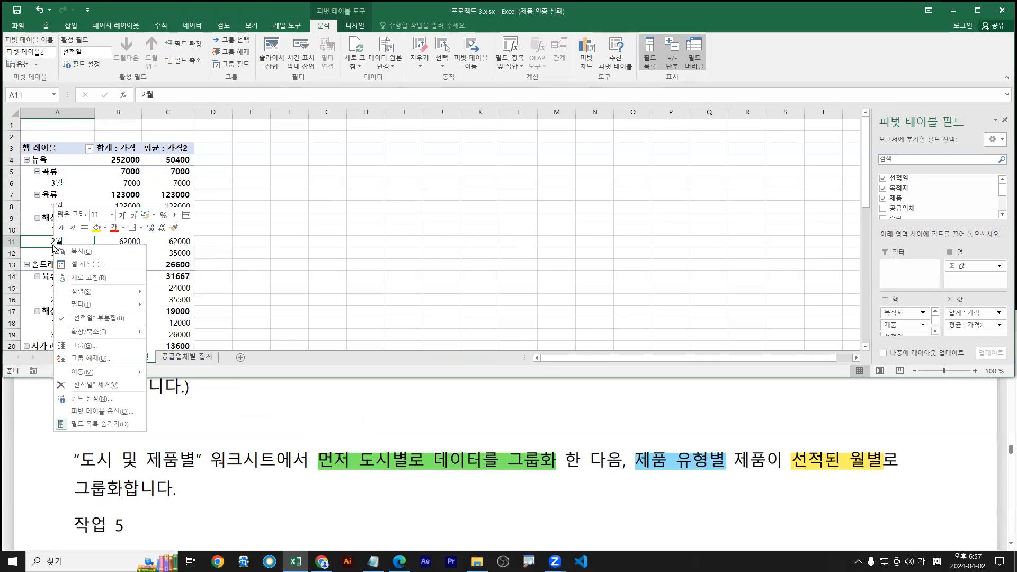
left_click(79, 363)
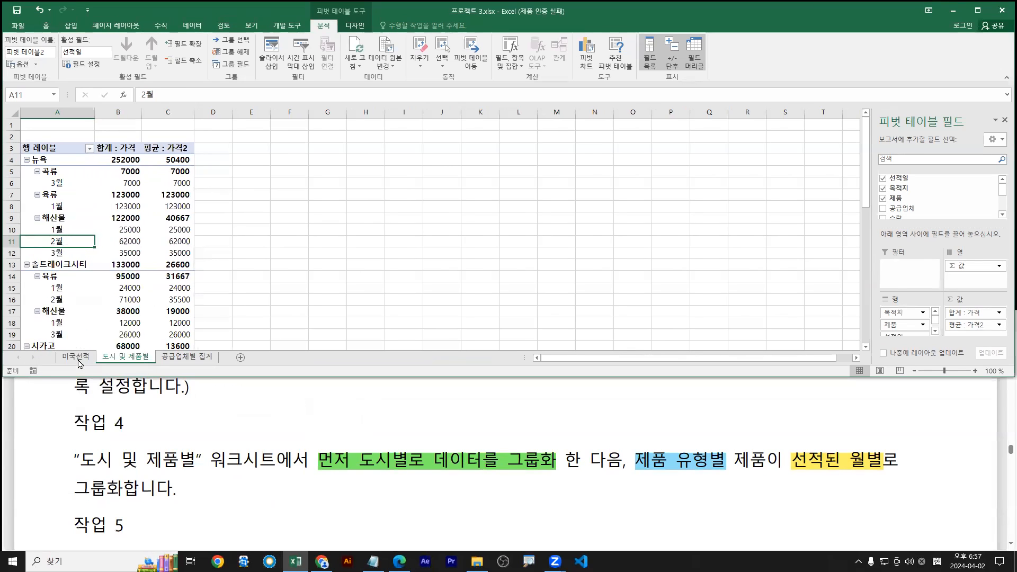
right_click(65, 245)
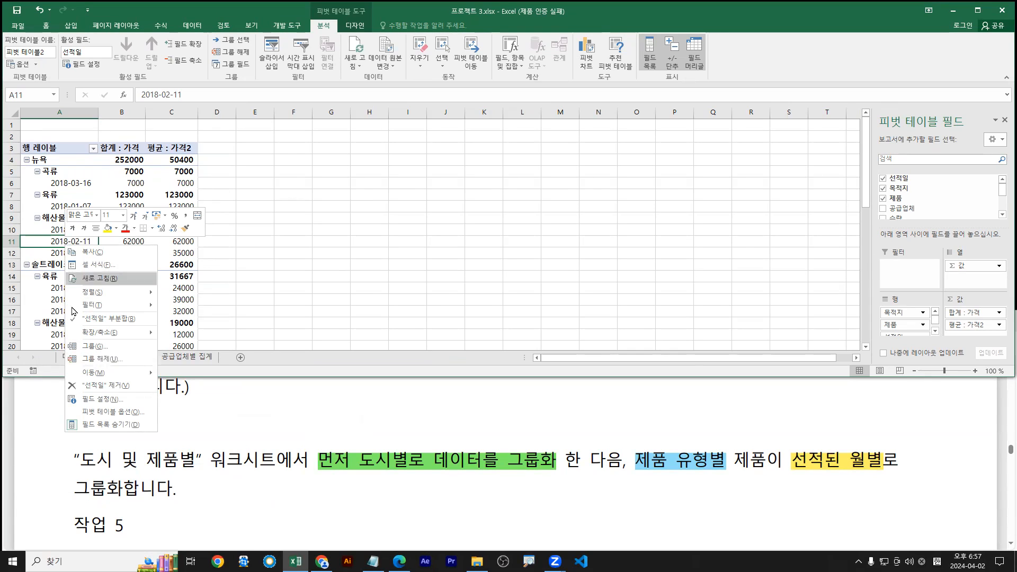
left_click(90, 347)
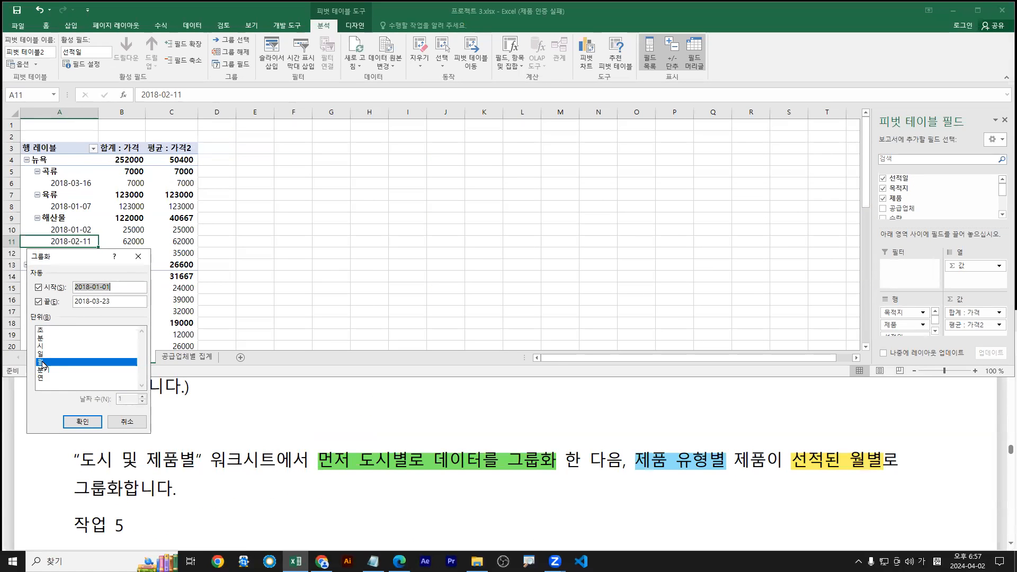
left_click(83, 422)
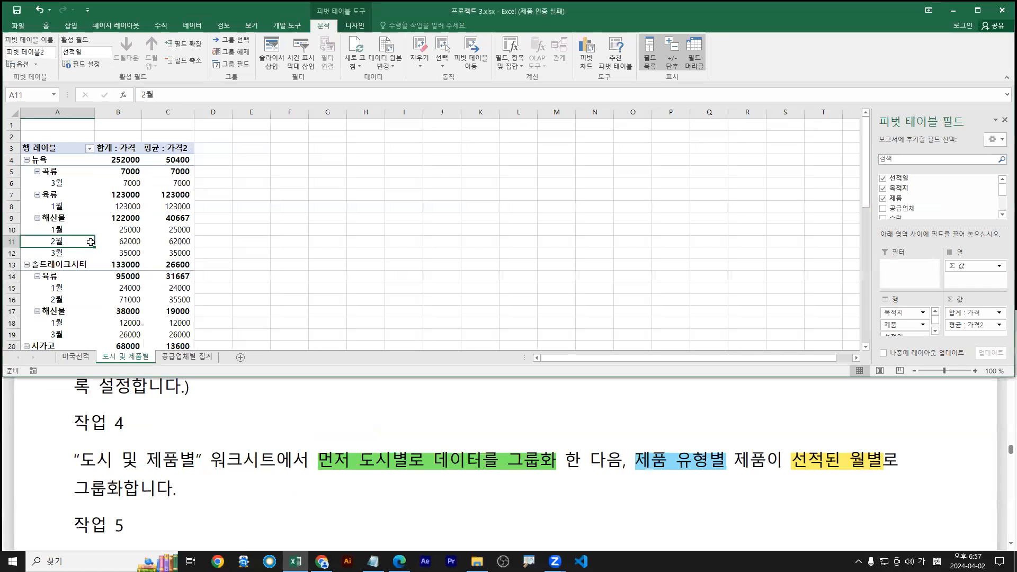
Maximize the window and rearrange 제품 and 목적지 within the pivot's Rows area
double_click(812, 14)
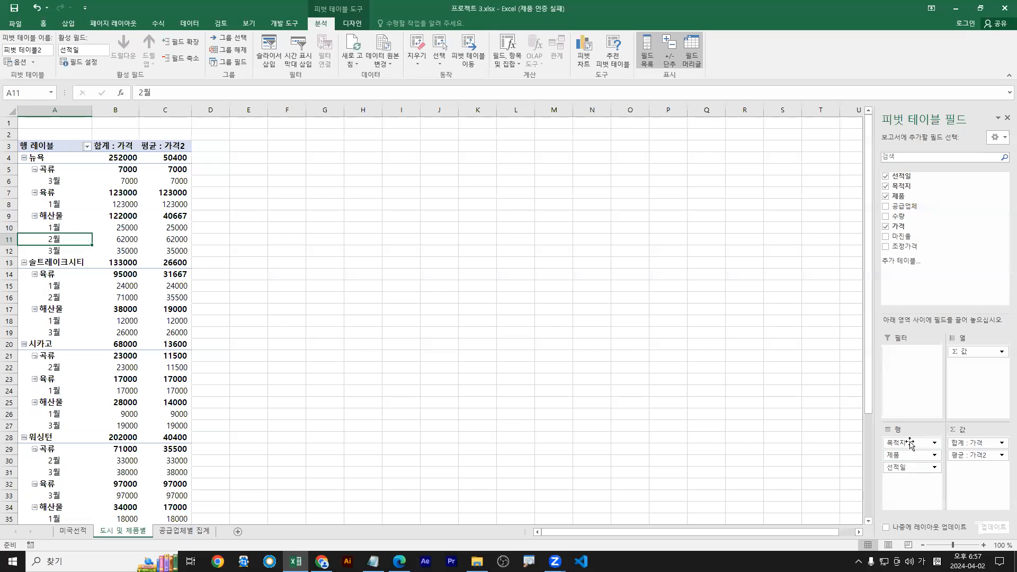
left_click_drag(905, 459, 905, 439)
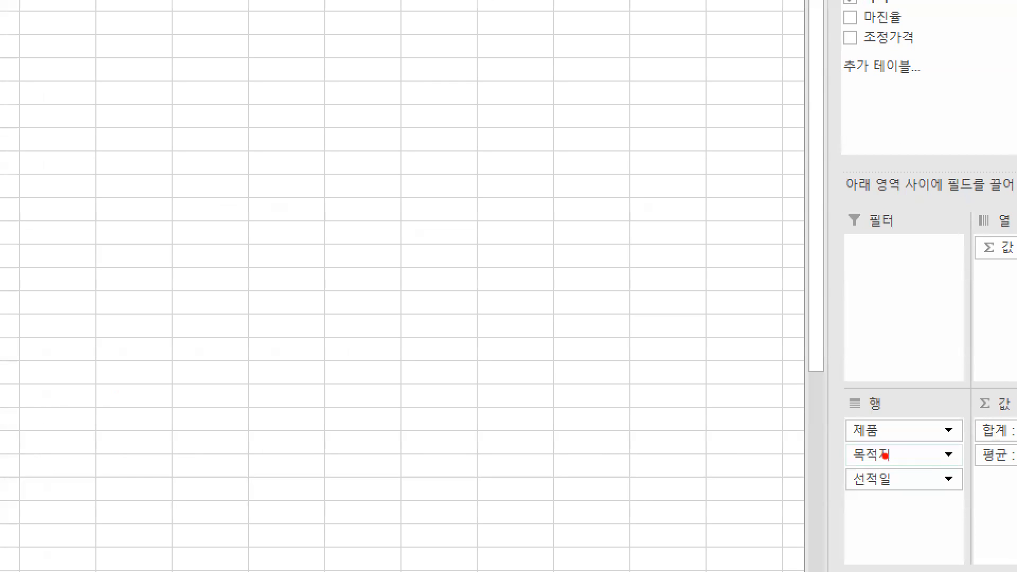
mouse_move(885, 455)
left_mouse_down()
mouse_move(891, 417)
mouse_move(881, 429)
left_mouse_up()
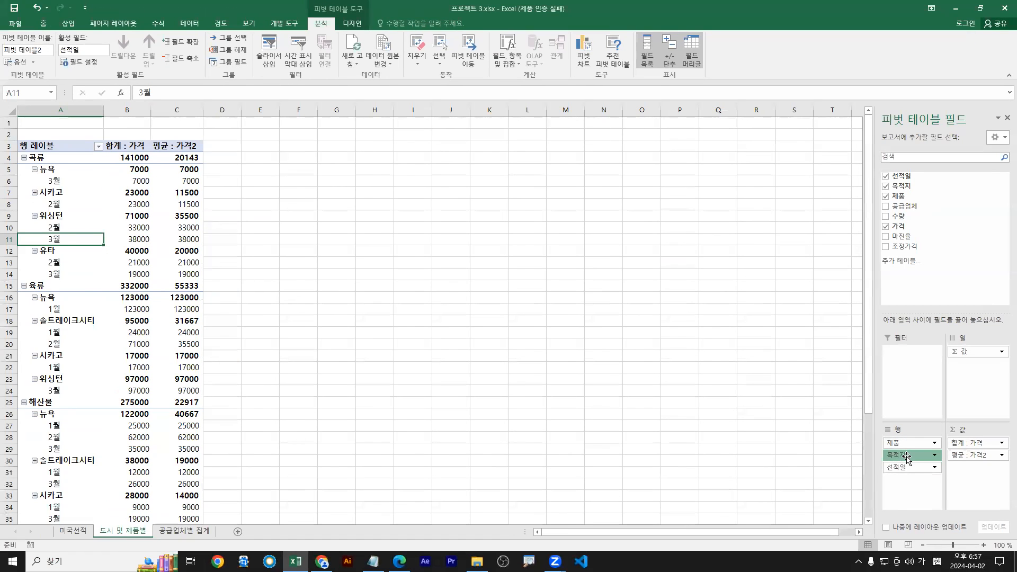
mouse_move(907, 459)
left_mouse_down()
mouse_move(913, 468)
mouse_move(915, 437)
mouse_move(914, 474)
left_mouse_up()
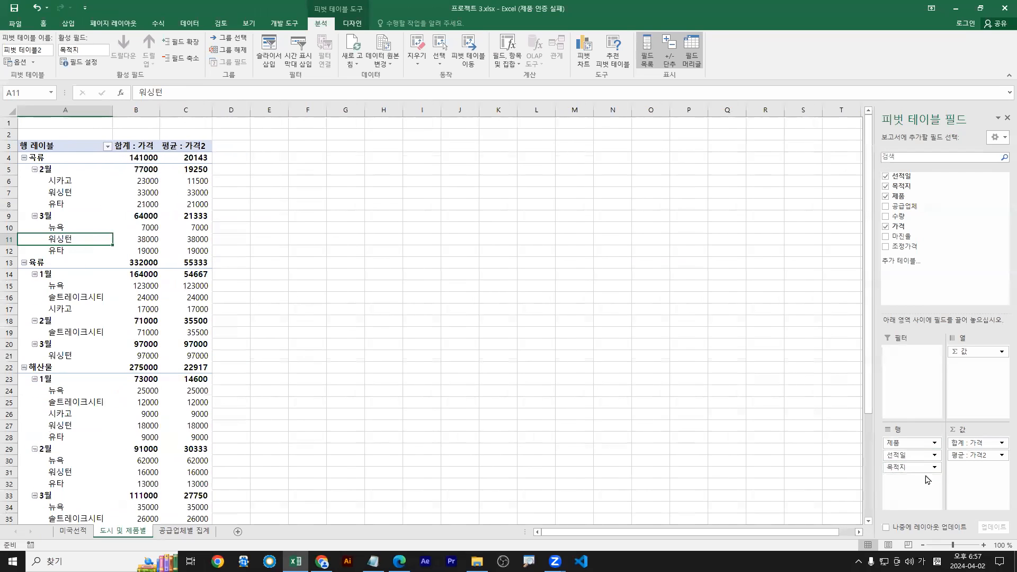
Move 목적지 back to the top of the Rows area, above product and month
left_click(933, 469)
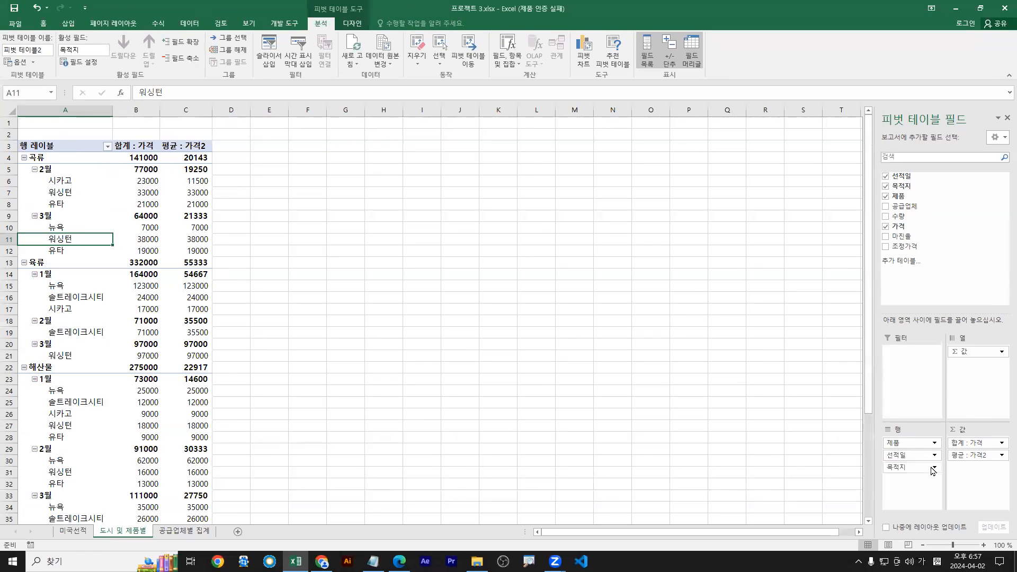
left_click(932, 467)
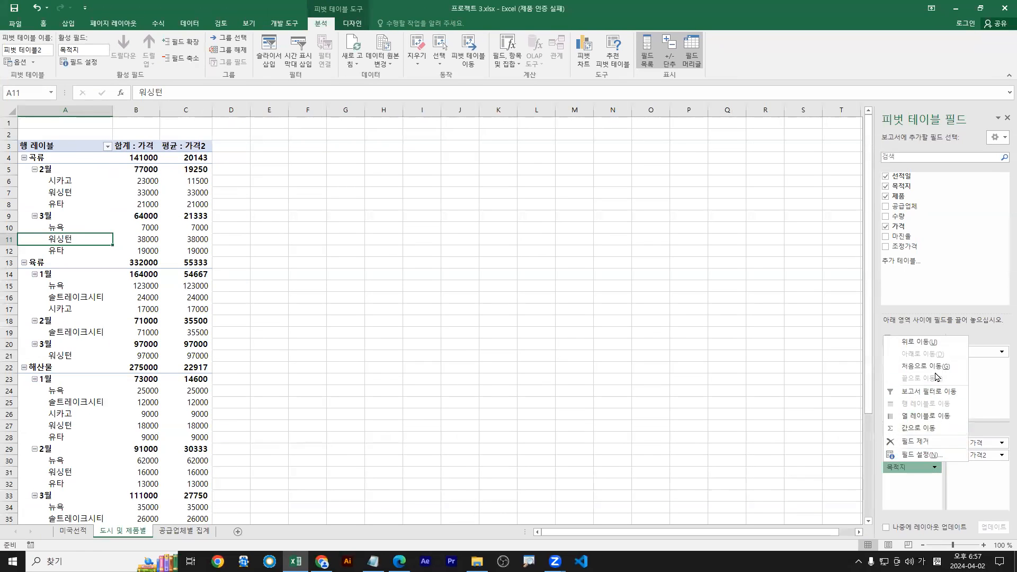
left_click(938, 339)
left_click(934, 456)
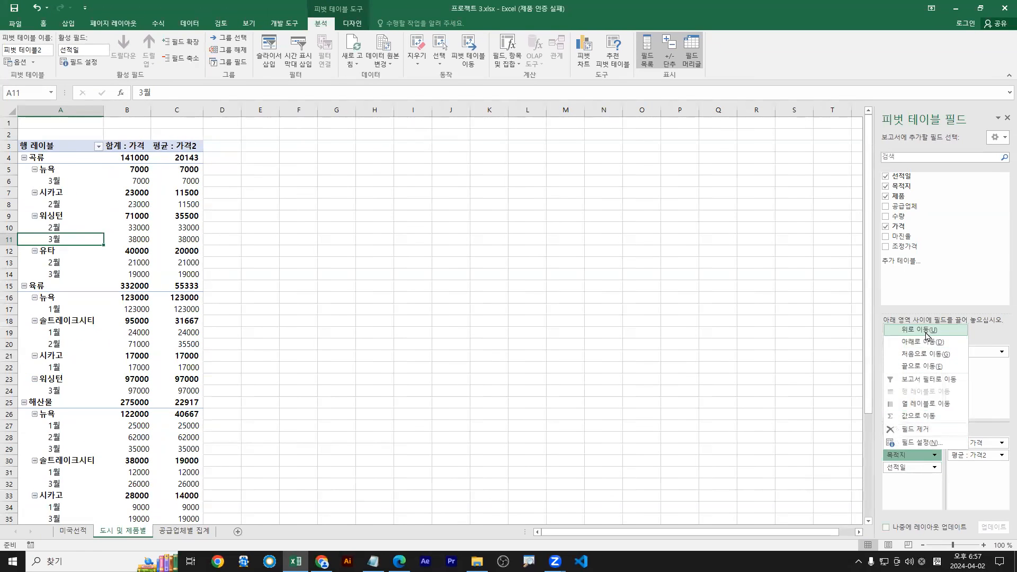
left_click(926, 333)
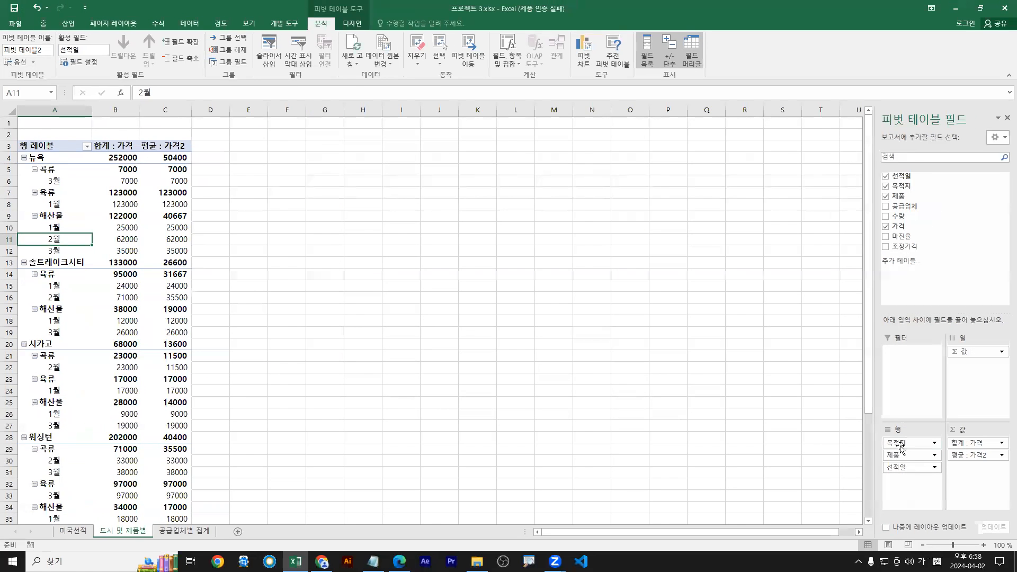
Switch between Excel and the task PDF, scrolling the PDF down to task 5
mouse_move(899, 444)
left_mouse_down()
mouse_move(899, 460)
mouse_move(903, 443)
left_mouse_up()
right_click(52, 237)
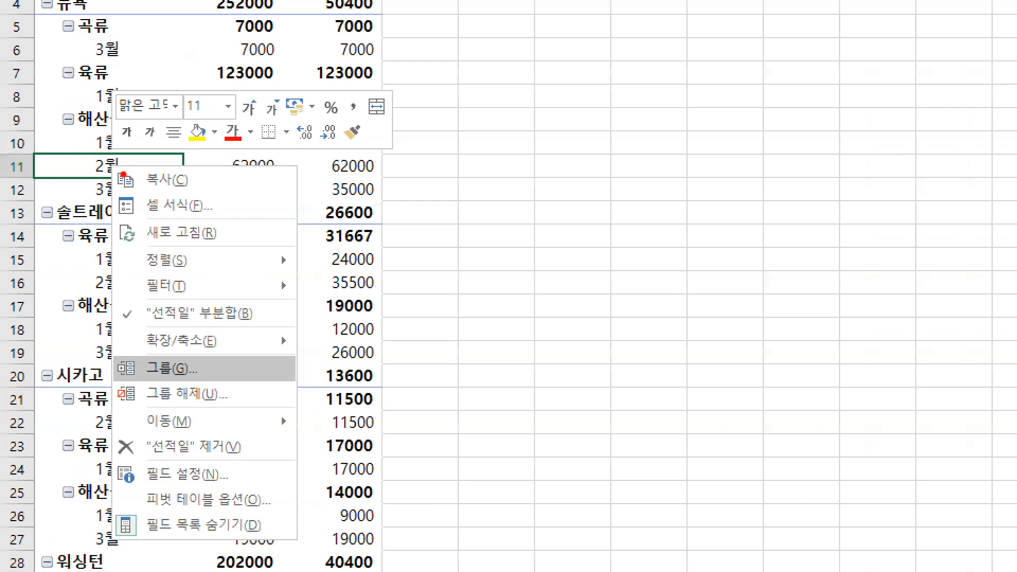
key("Escape")
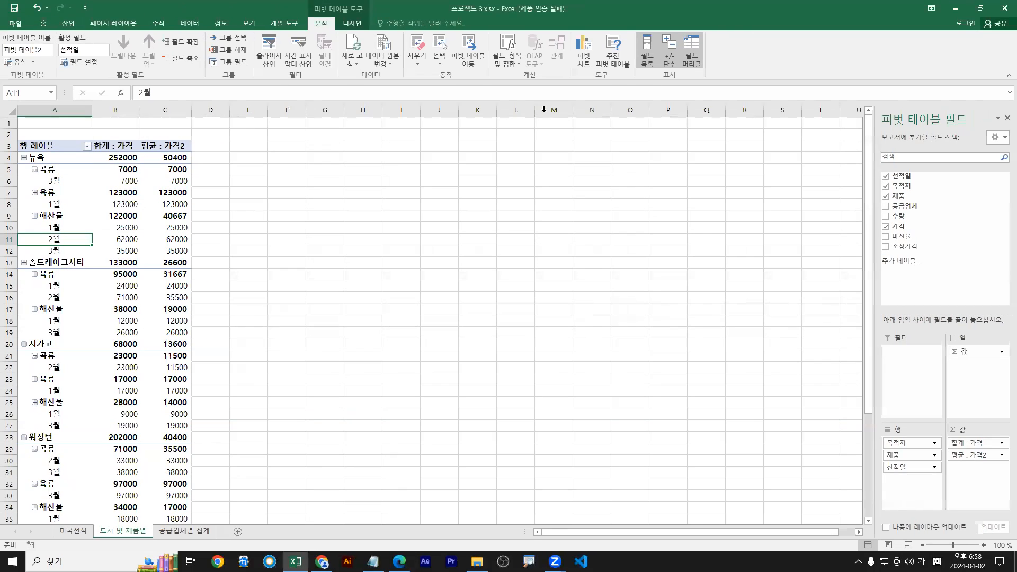
double_click(737, 11)
left_click(291, 495)
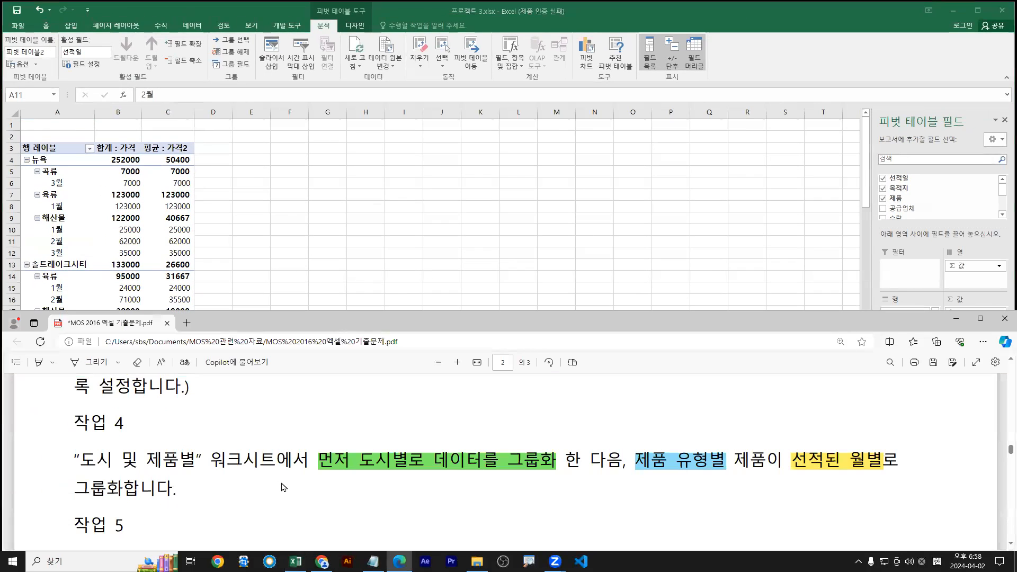
scroll(285, 484, "down", 3)
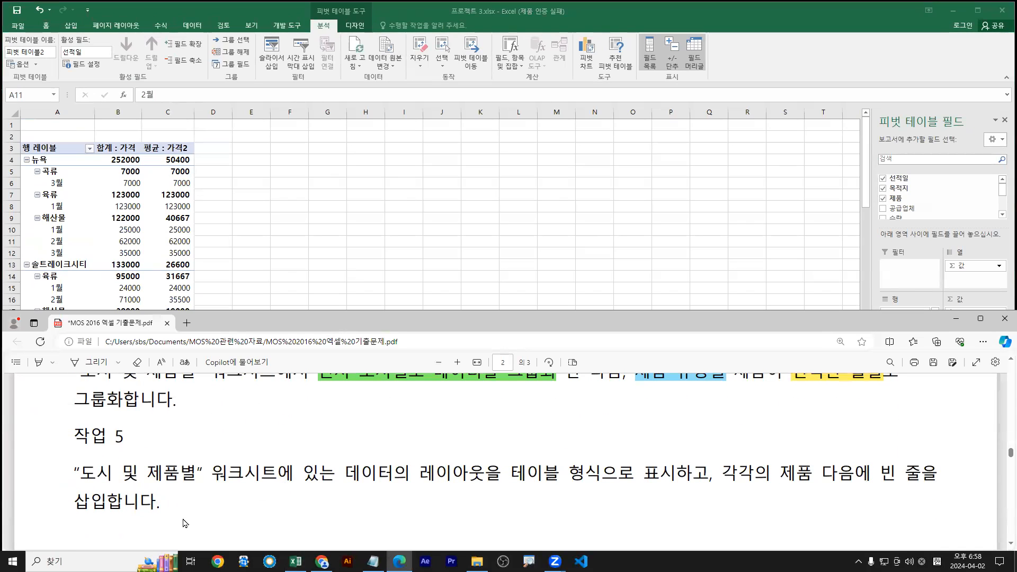
scroll(155, 466, "down", 1)
left_click(274, 308)
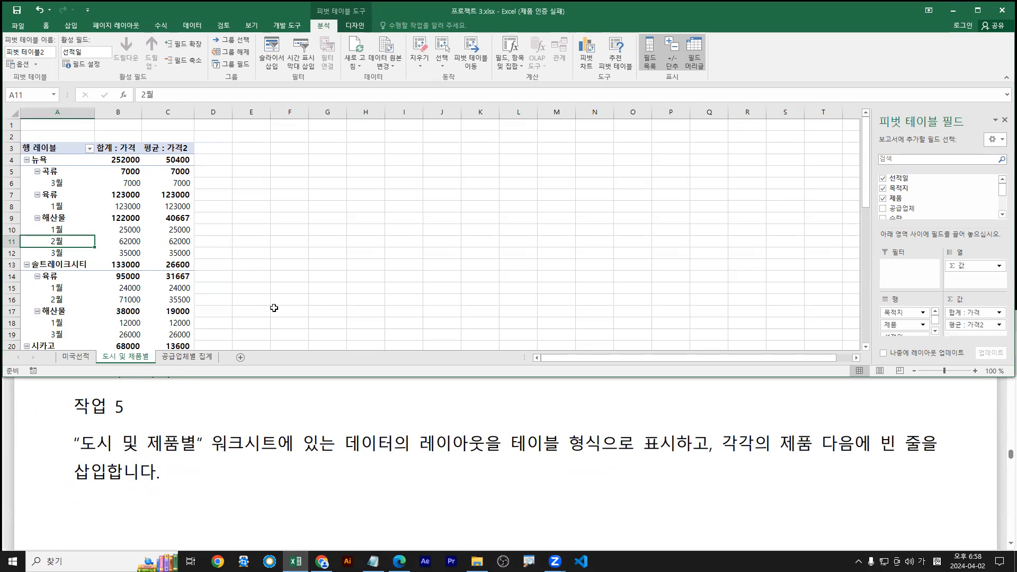
left_click(127, 217)
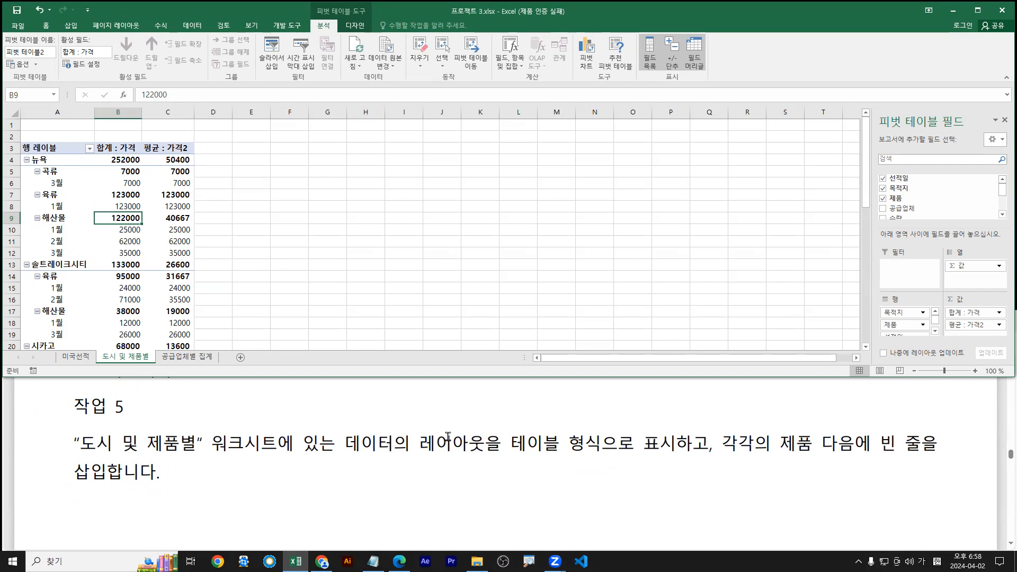
Highlight the tabular-layout phrase green and the blank-line-after-each-item phrase light blue
left_click_drag(419, 444, 676, 453)
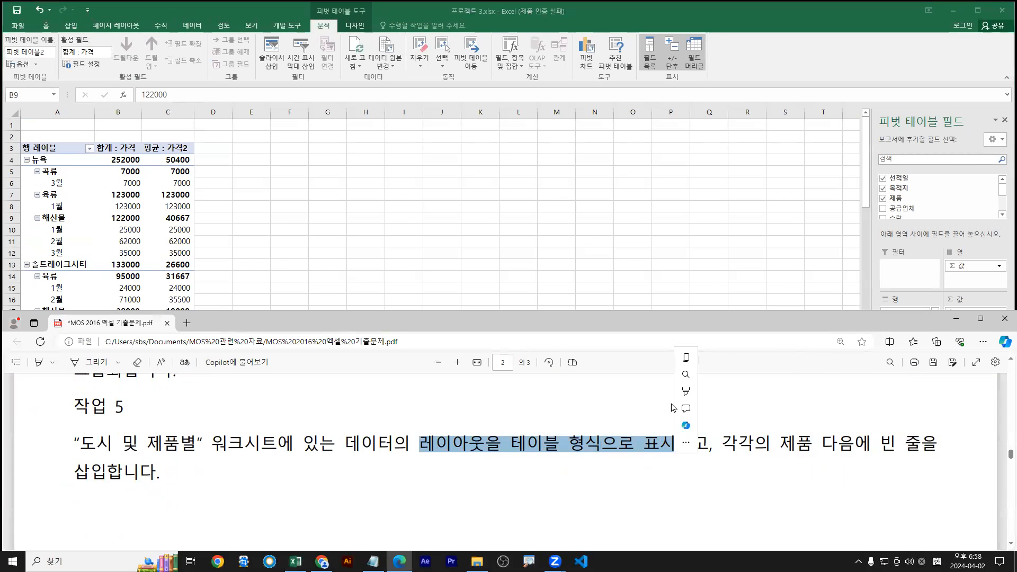
mouse_move(752, 392)
left_click(785, 410)
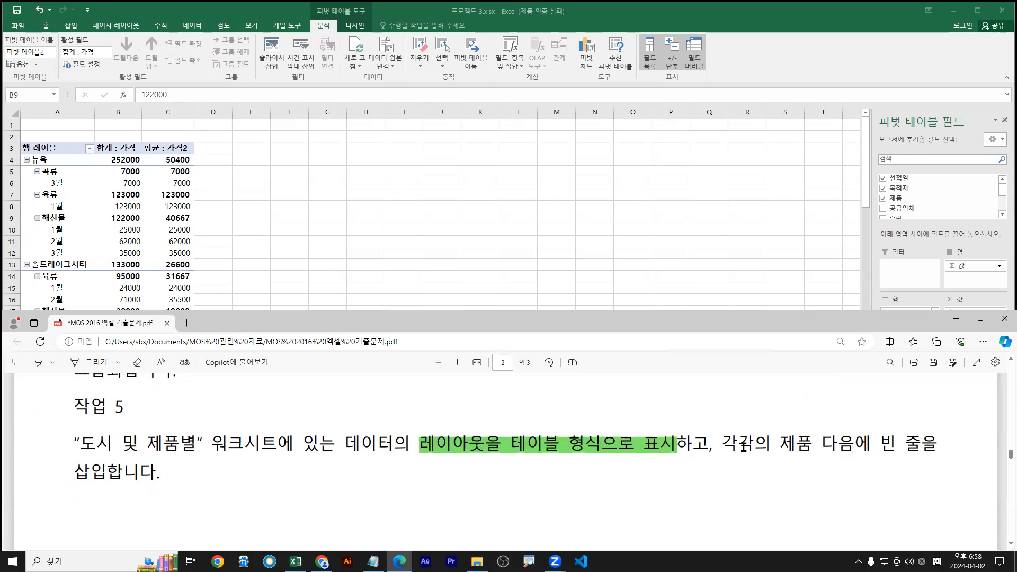
left_click_drag(725, 442, 109, 471)
mouse_move(186, 406)
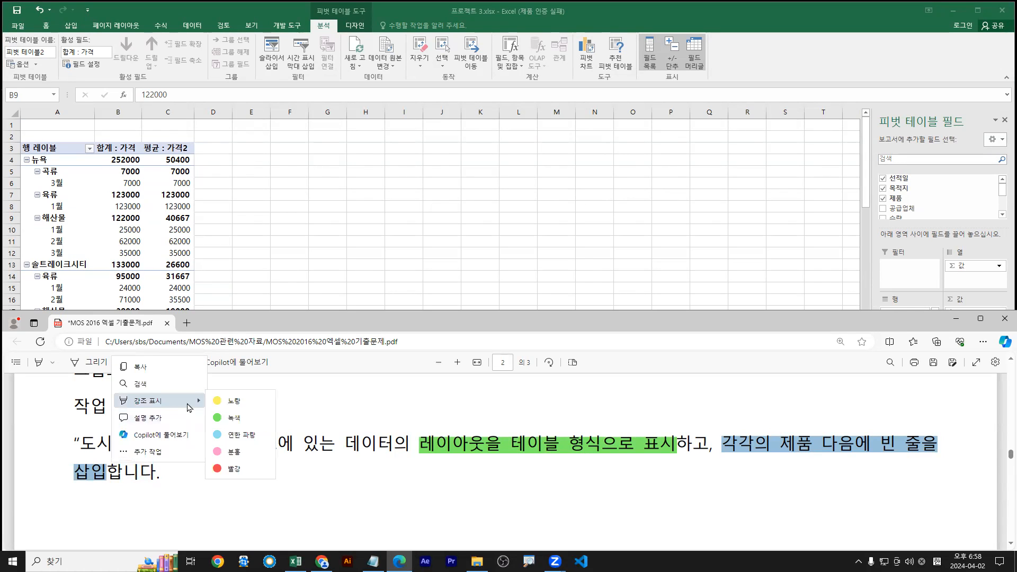
left_click(242, 436)
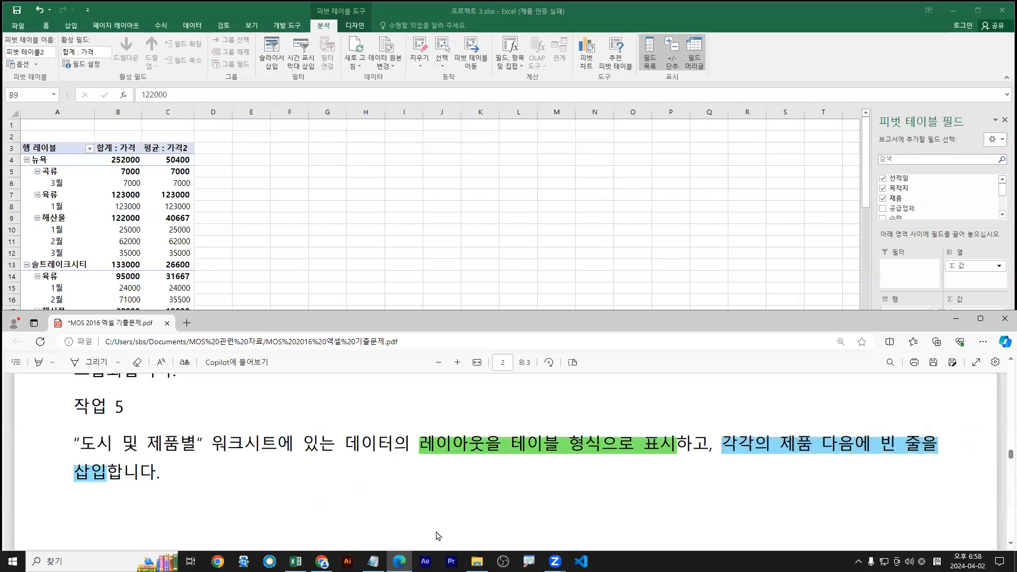
Recolour the highlight on 테이블 형식으로 표시 and return to Excel
left_click(117, 240)
left_click_drag(517, 444, 666, 447)
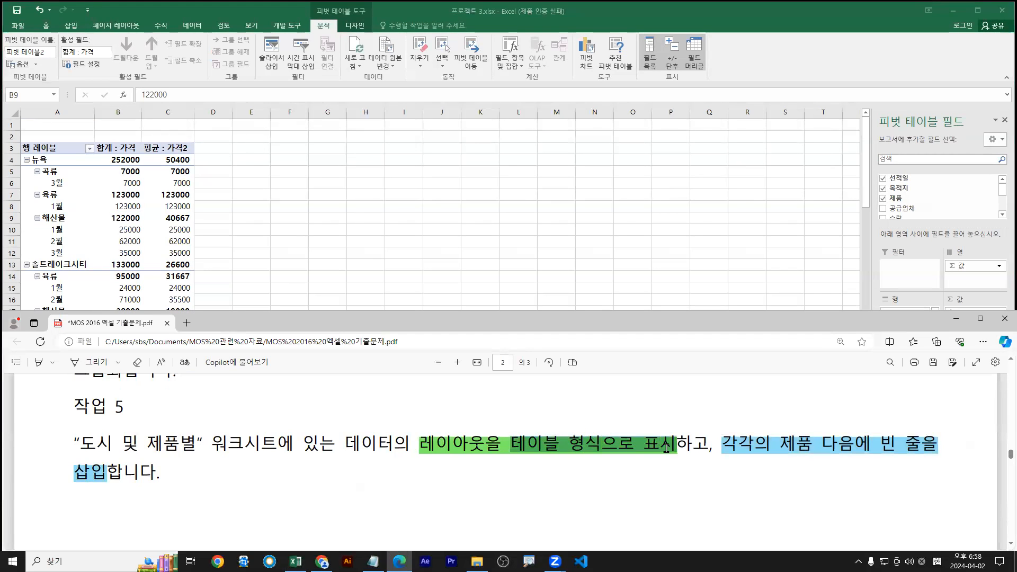
mouse_move(712, 392)
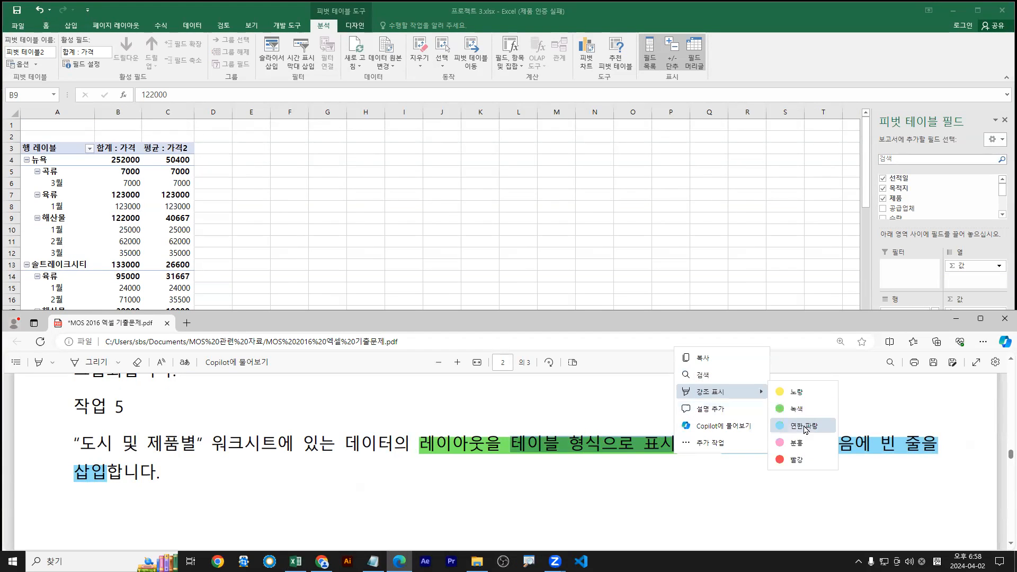
left_click(803, 429)
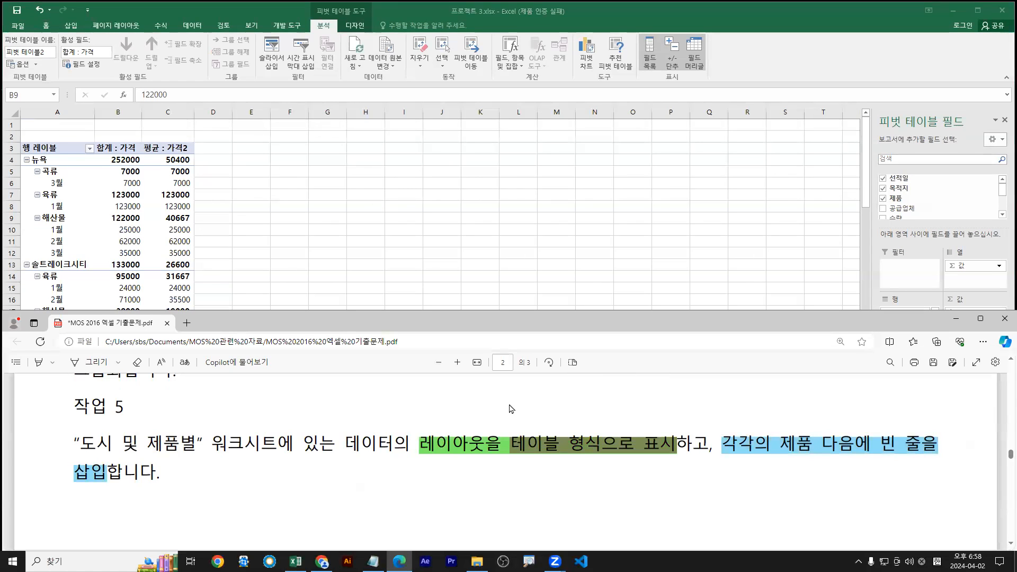
left_click(102, 232)
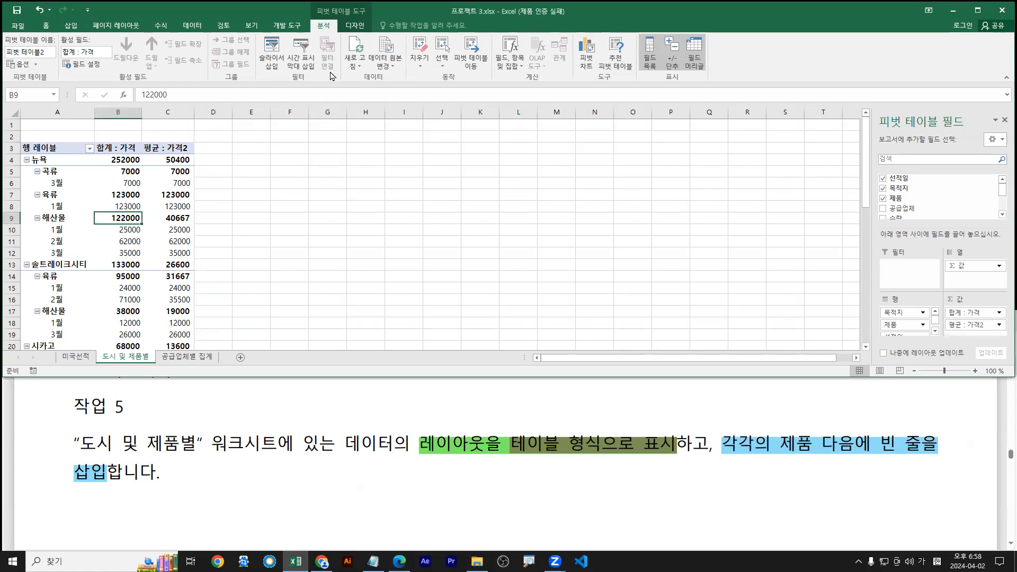
Show the 도시 및 제품별 pivot table in tabular form, with a blank line after each item
left_click(357, 26)
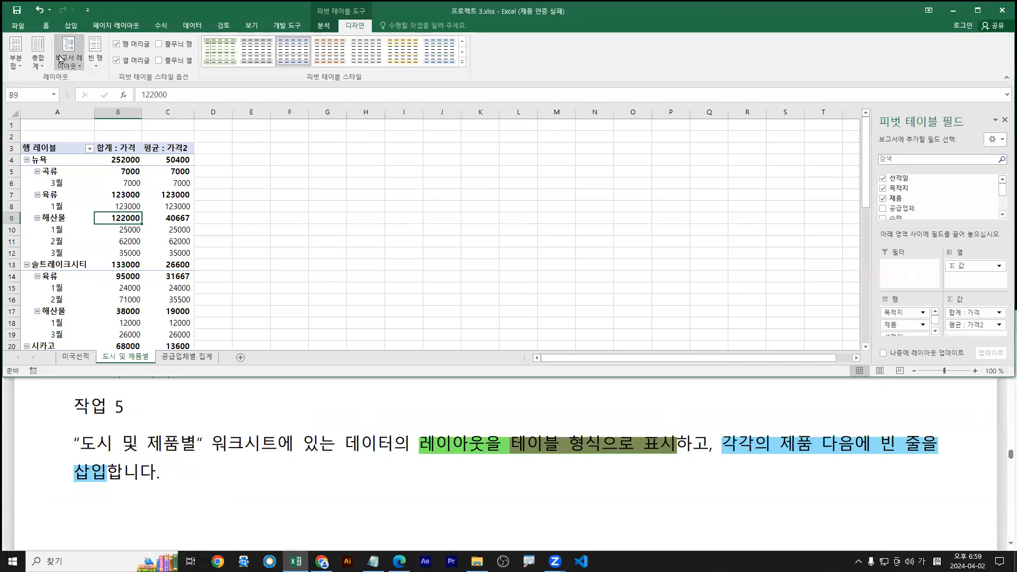
left_click(138, 104)
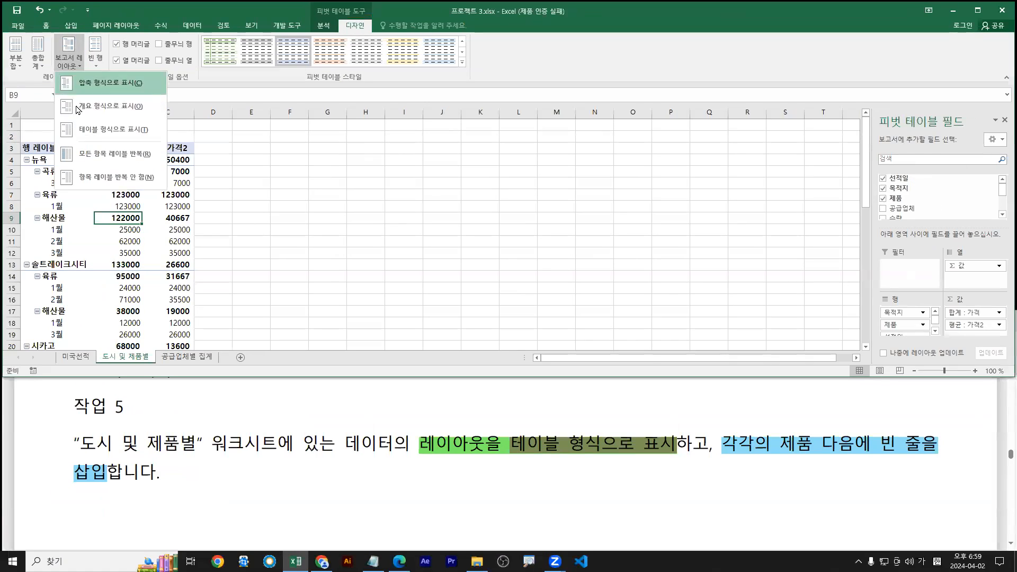
left_click(80, 134)
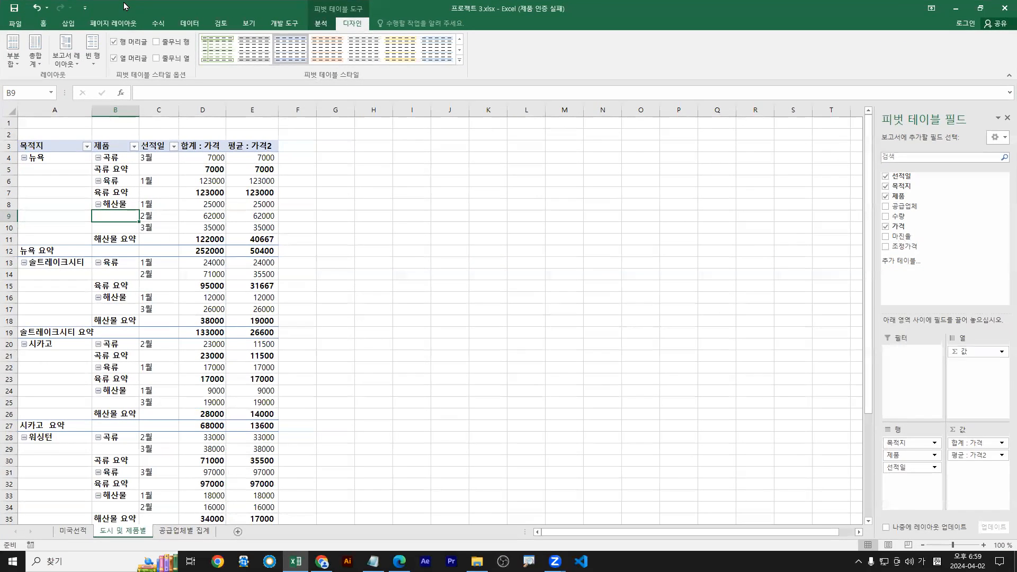
left_click(66, 53)
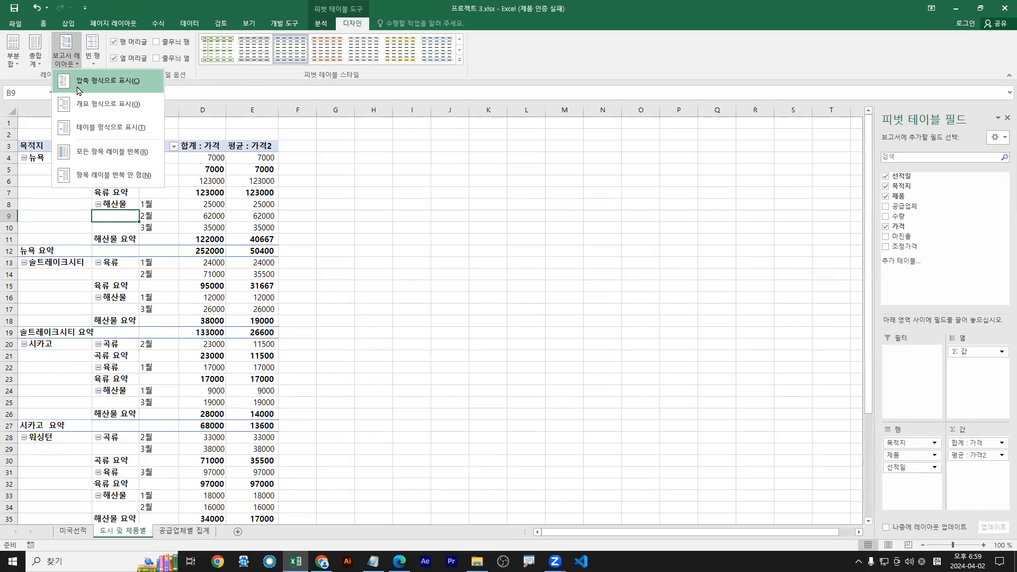
left_click(79, 84)
left_click(66, 53)
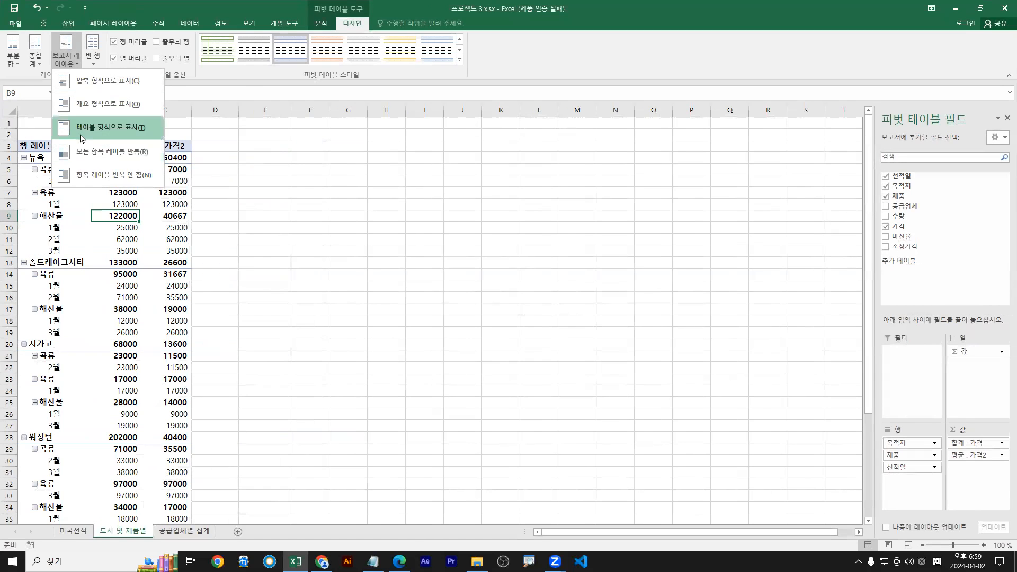
left_click(82, 136)
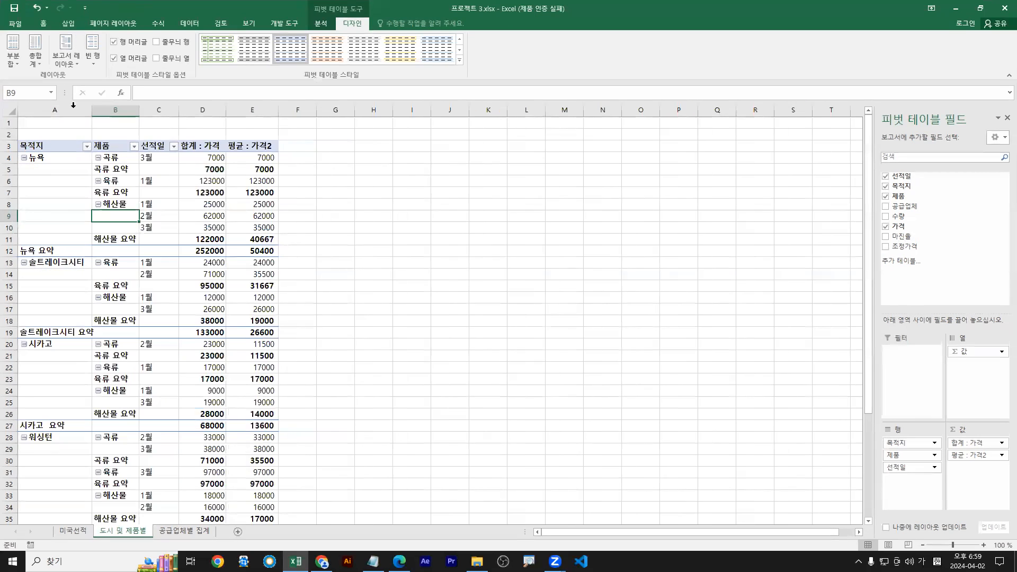
left_click(95, 63)
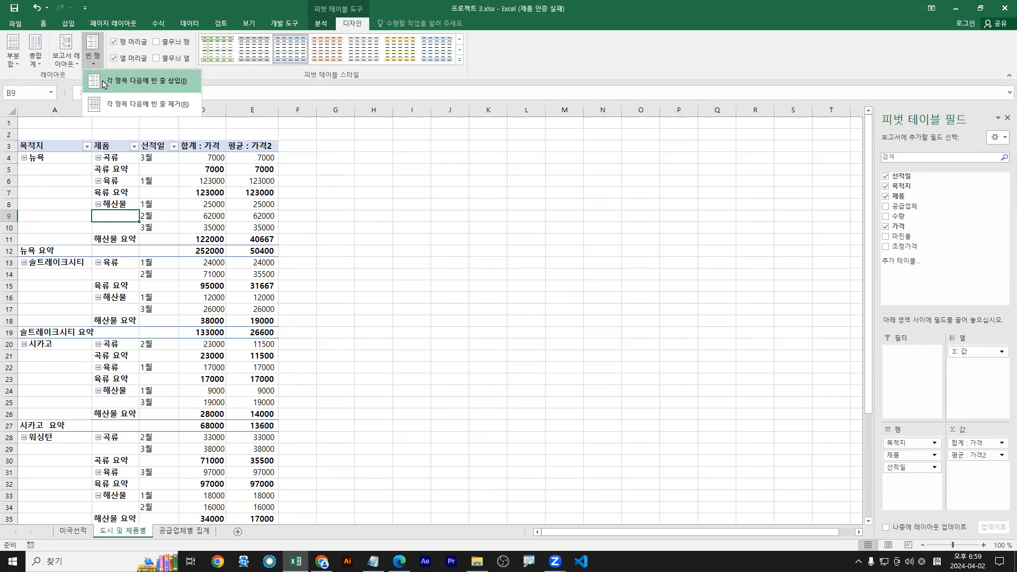
left_click(104, 83)
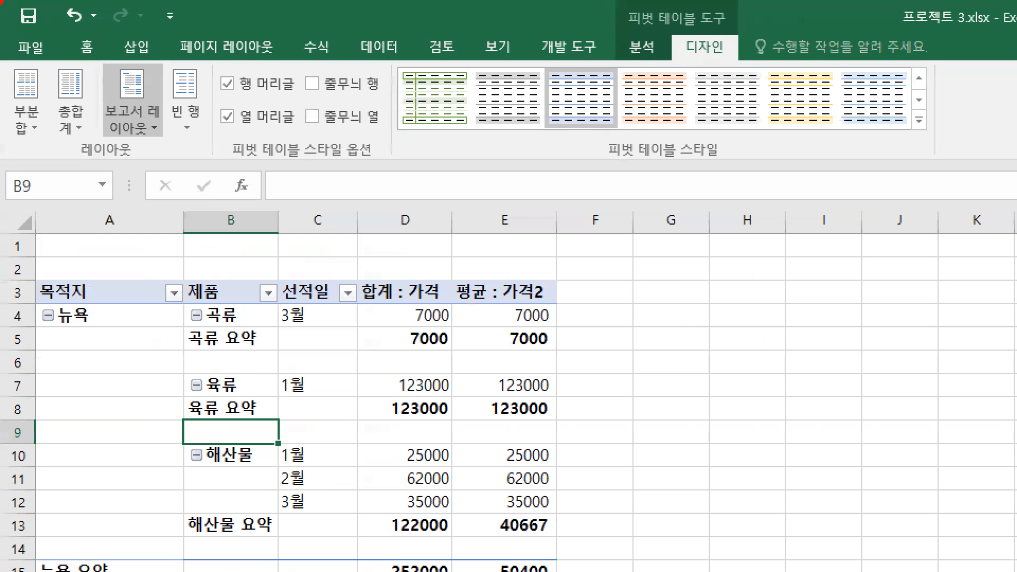
Scroll down and mark up the pivot table rows down to the grand total row
left_click_drag(7, 169, 235, 168)
mouse_move(142, 124)
left_mouse_down()
mouse_move(154, 135)
mouse_move(150, 120)
mouse_move(197, 120)
left_mouse_up()
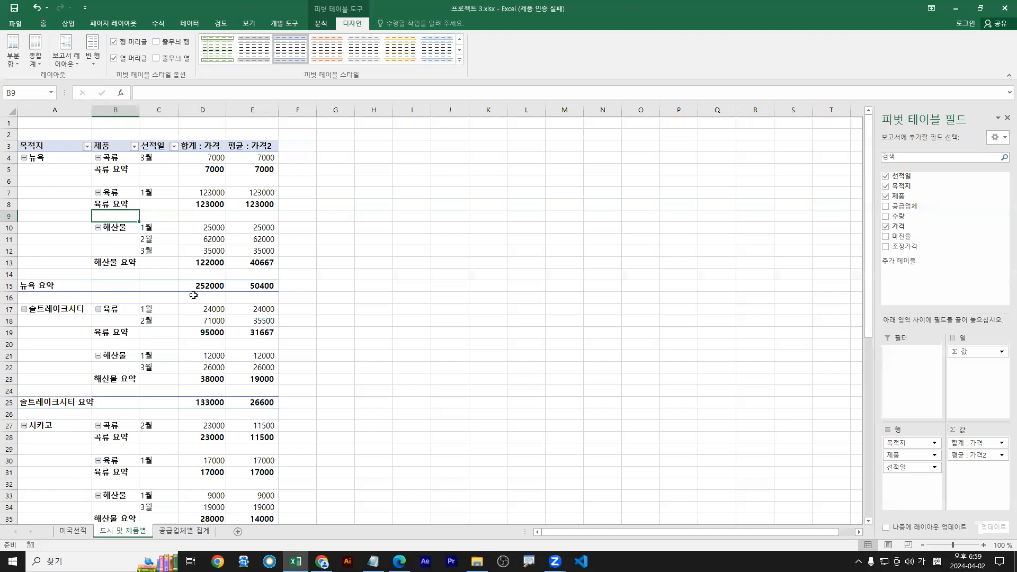
scroll(217, 314, "down", 11)
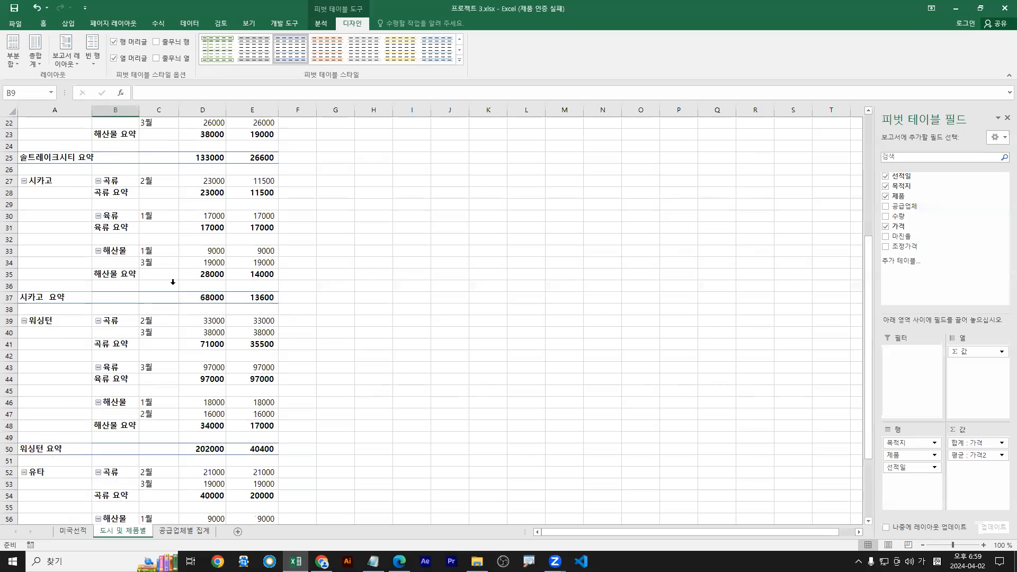
left_click_drag(17, 419, 280, 435)
left_click_drag(187, 444, 276, 417)
left_click_drag(210, 421, 258, 446)
left_click_drag(32, 60, 43, 58)
key("Escape")
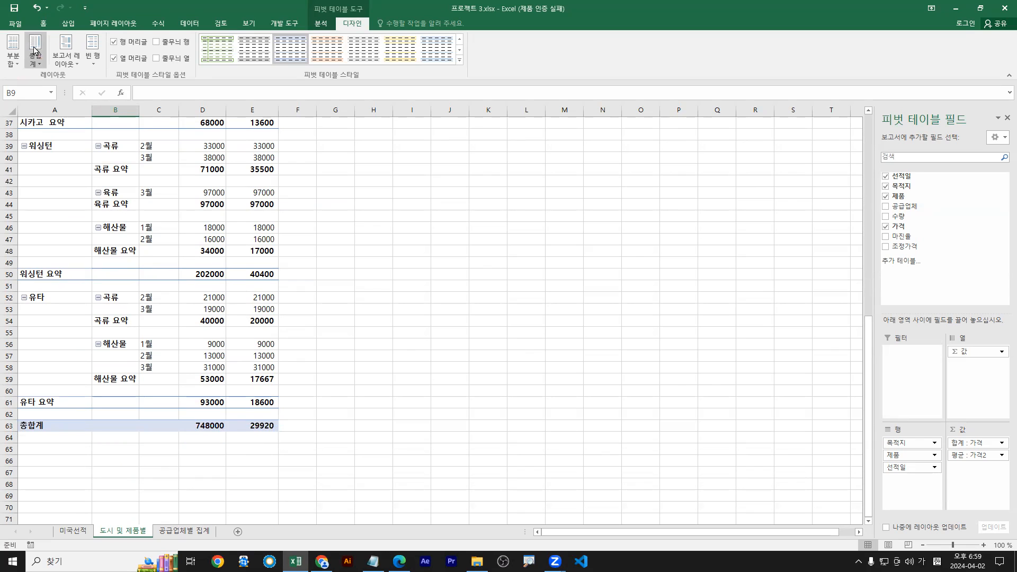
left_click_drag(20, 416, 274, 438)
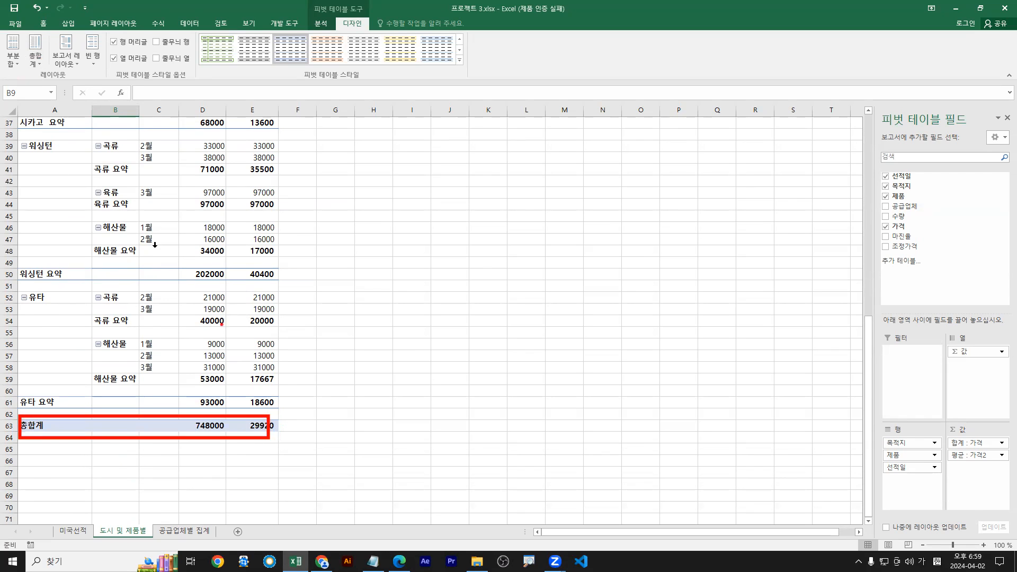
key("Escape")
scroll(170, 254, "down", 7)
scroll(150, 260, "up", 3)
left_click_drag(16, 278, 277, 297)
key("Escape")
Turn grand totals off for rows and columns, back on, then preview PivotTable styles
left_click(35, 53)
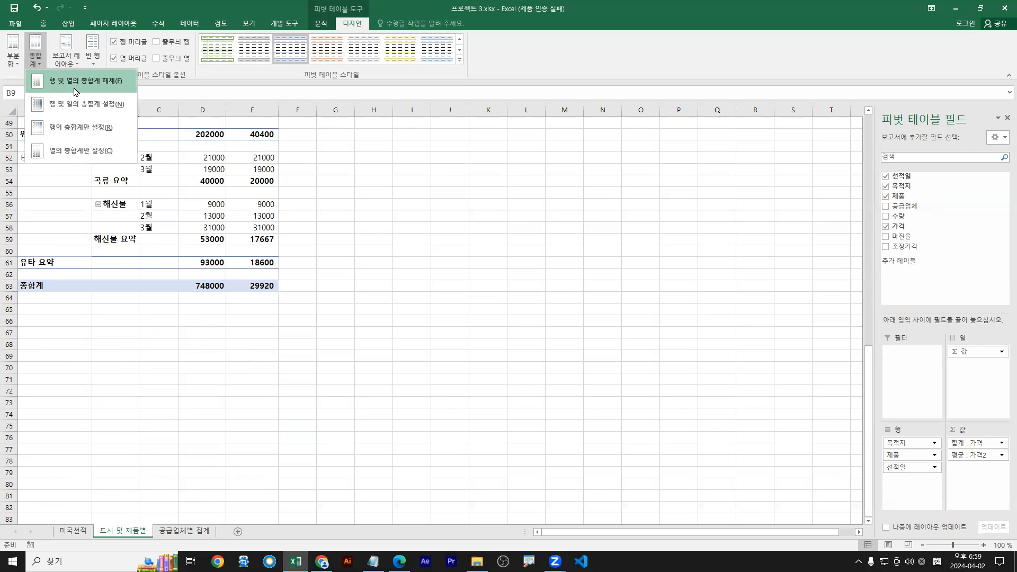
left_click(53, 83)
left_click(36, 54)
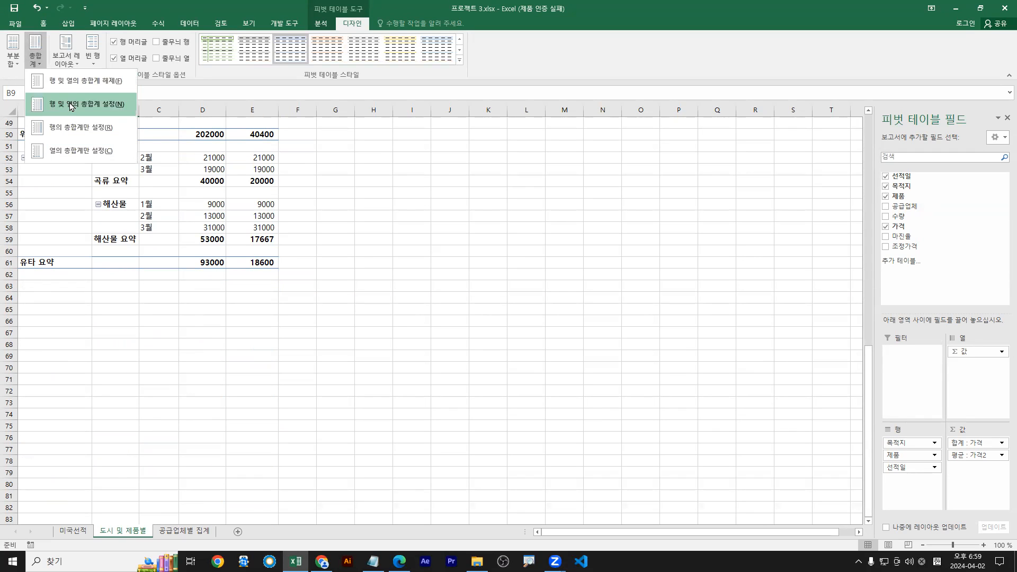
left_click(71, 106)
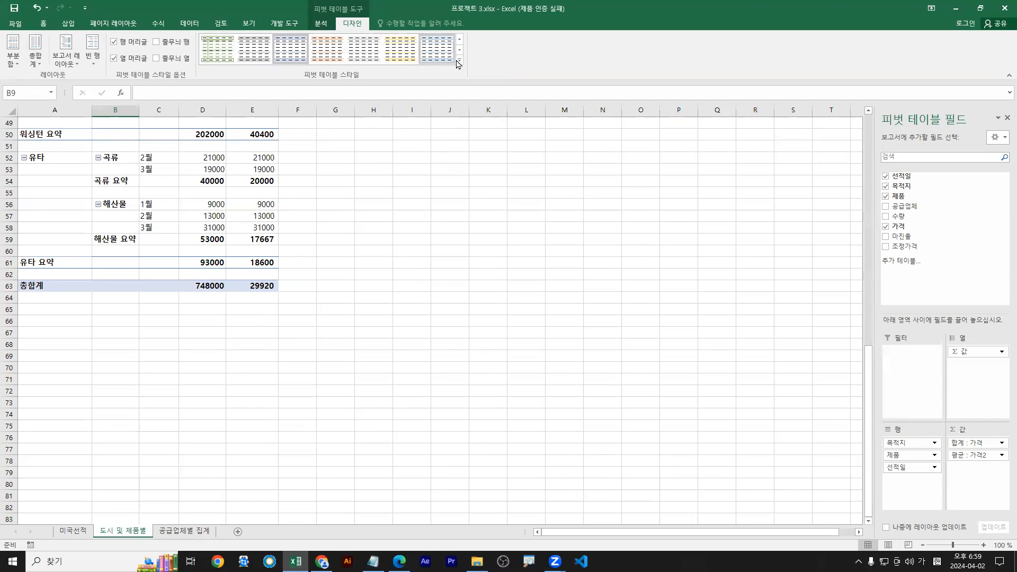
left_click(458, 62)
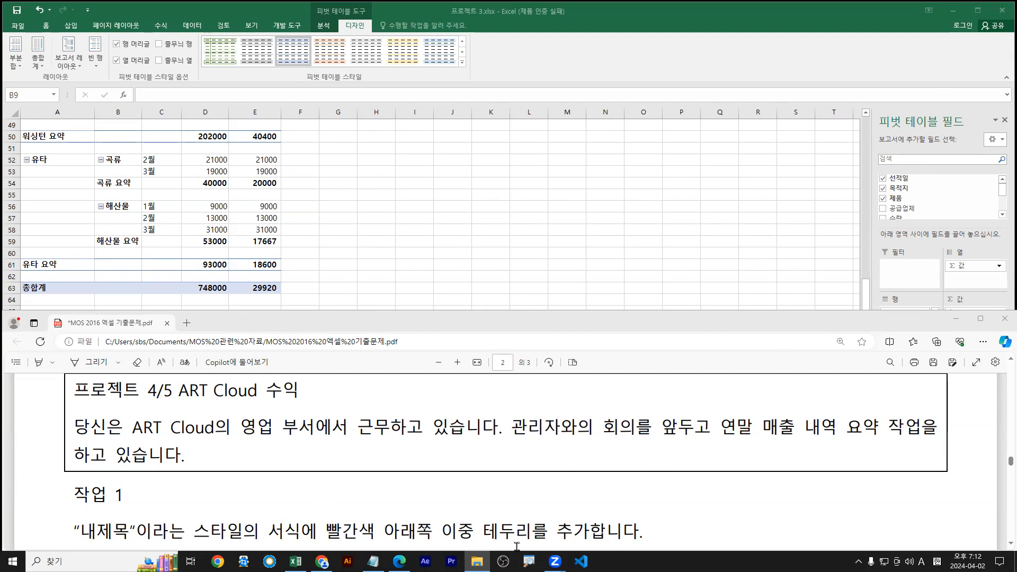
left_click(323, 519)
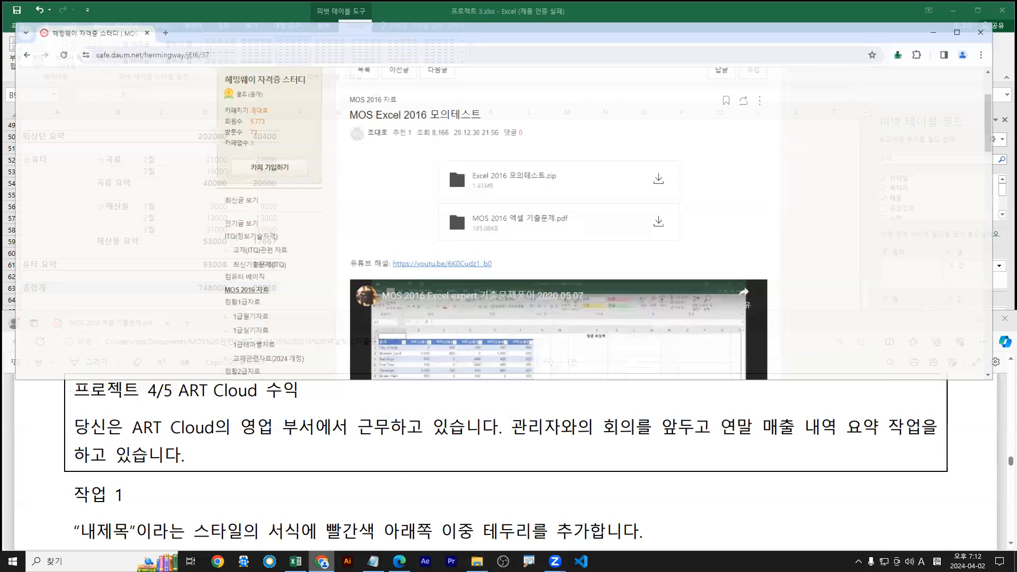
double_click(587, 19)
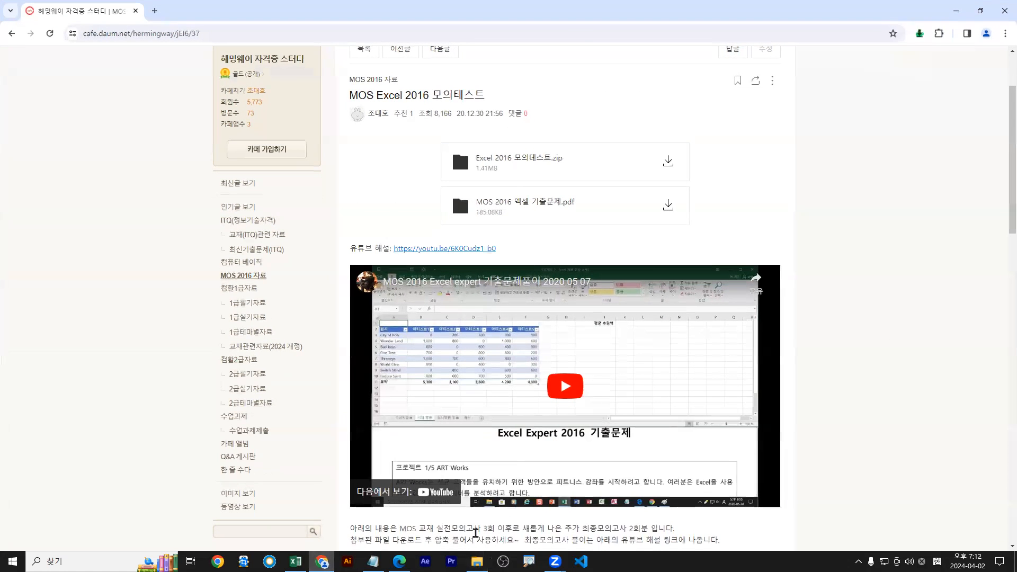
key("alt+Tab")
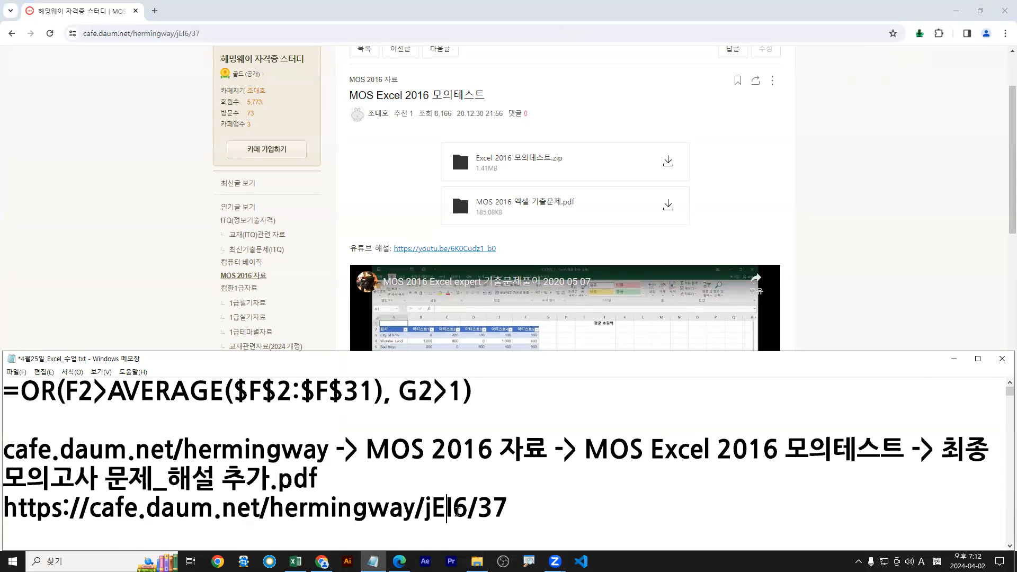
key("Down")
key("Down")
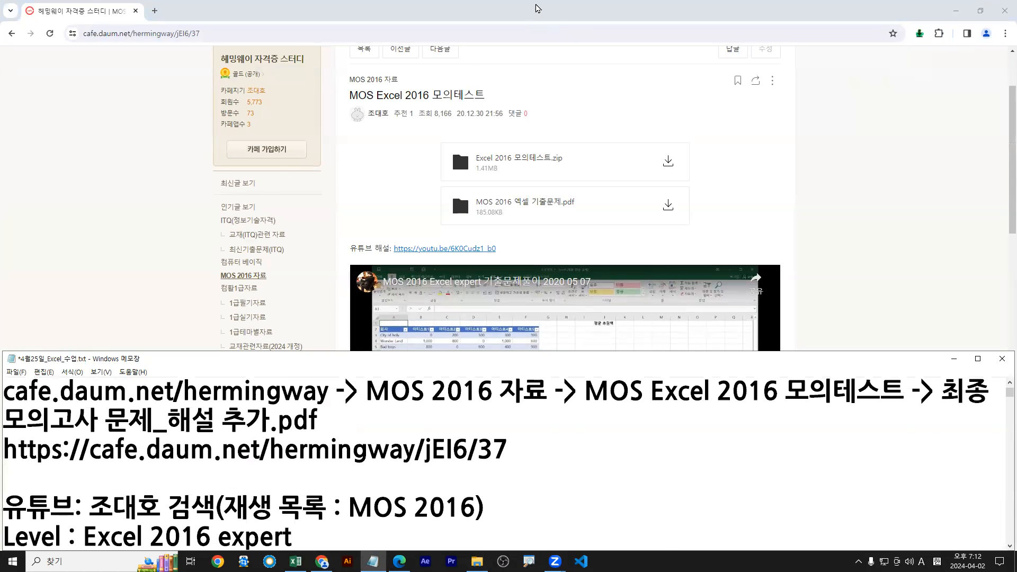
double_click(538, 8)
scroll(503, 181, "up", 2)
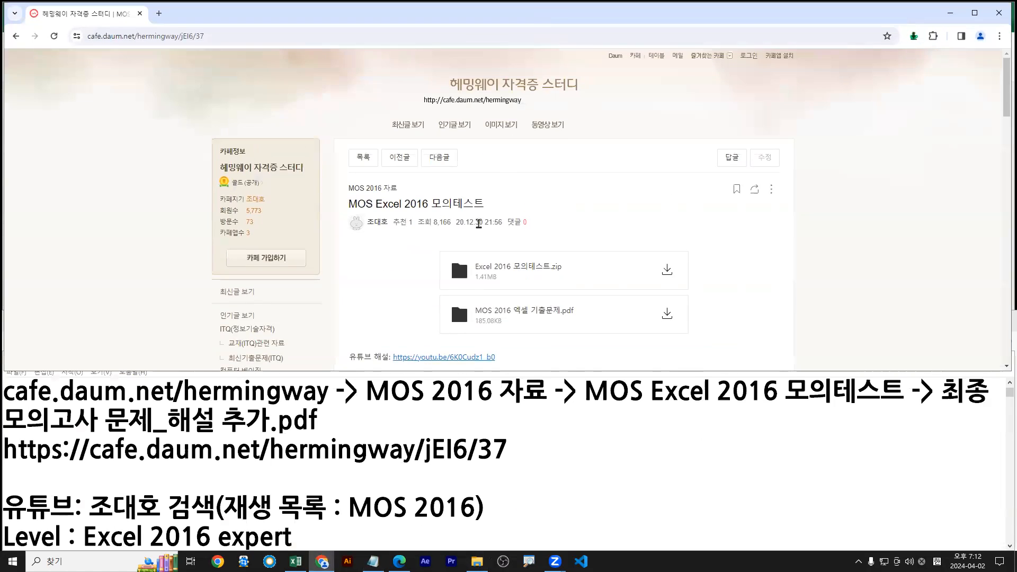
scroll(478, 223, "down", 2)
left_click(252, 281)
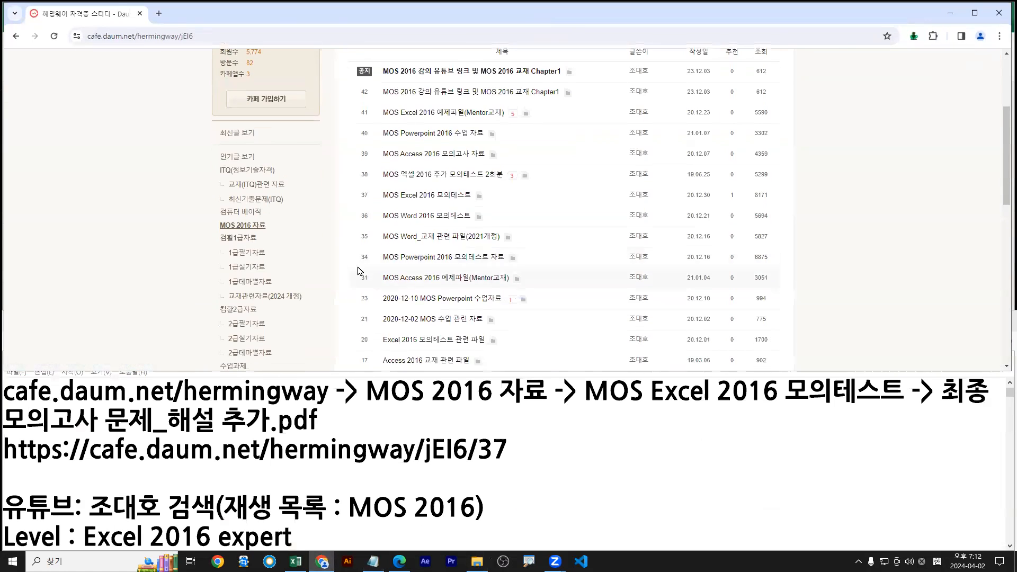
left_click(431, 196)
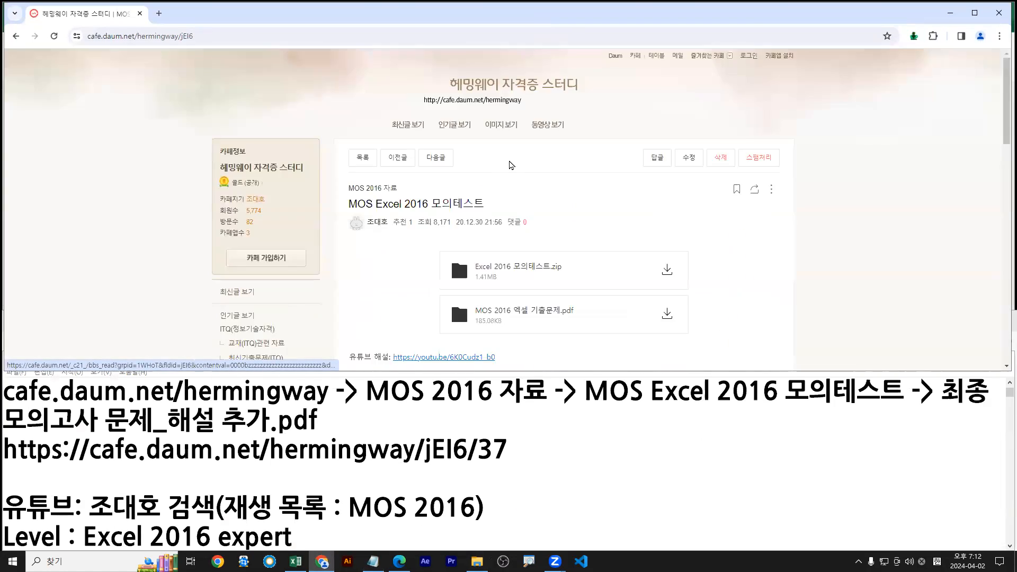
scroll(511, 165, "down", 2)
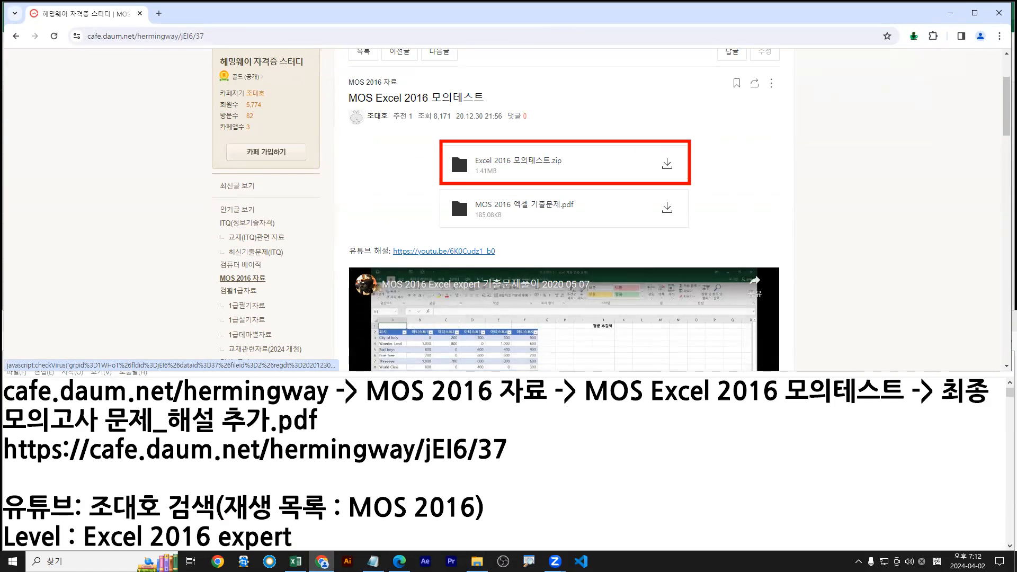
scroll(686, 170, "down", 4)
double_click(719, 12)
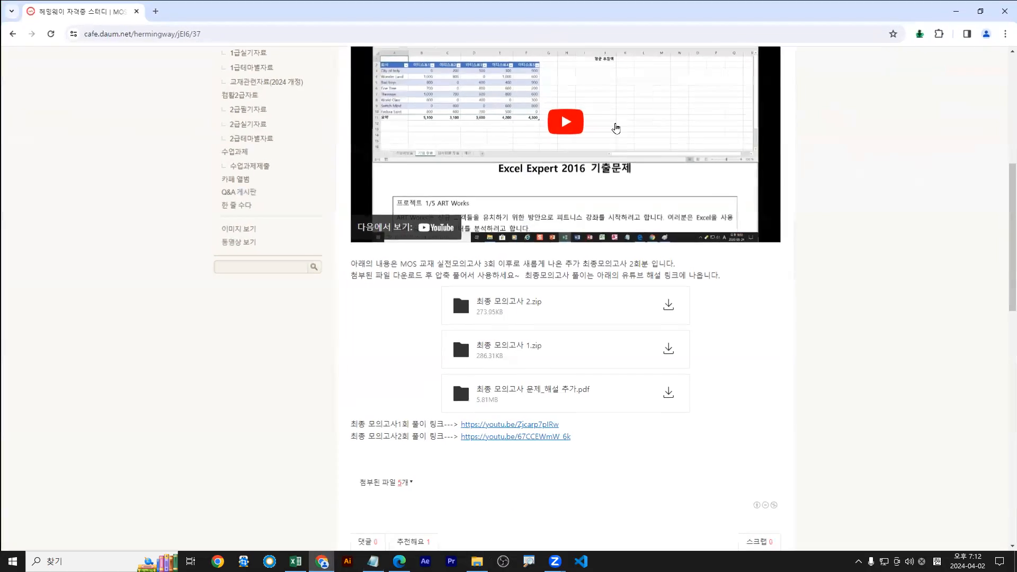
scroll(578, 182, "up", 4)
scroll(558, 164, "down", 2)
scroll(556, 155, "up", 2)
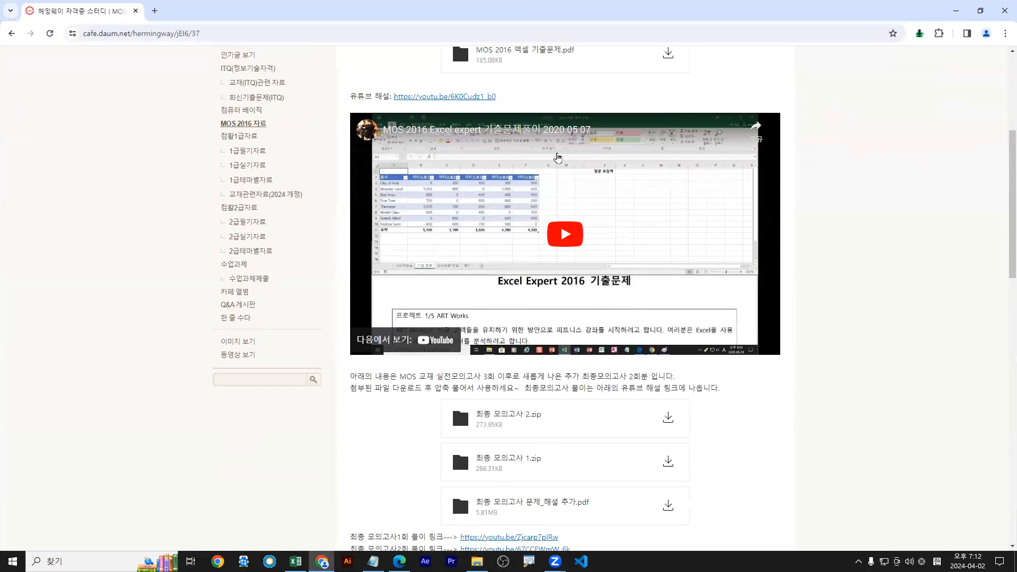
key("ctrl+2")
left_click_drag(442, 86, 640, 121)
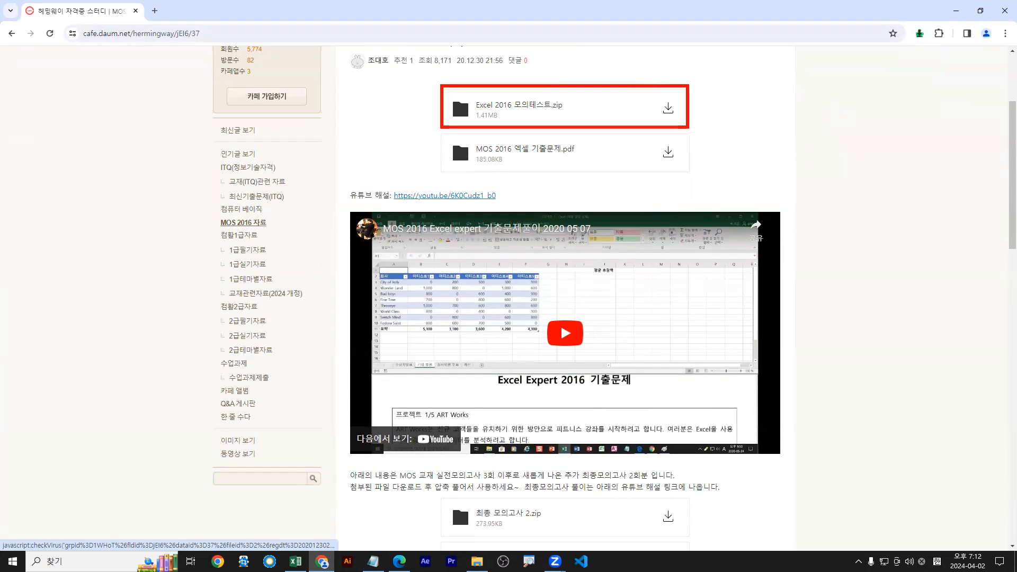
key("Escape")
scroll(681, 141, "down", 4)
key("ctrl+2")
mouse_move(439, 331)
left_mouse_down()
mouse_move(699, 350)
mouse_move(684, 368)
left_mouse_up()
mouse_move(440, 289)
left_mouse_down()
mouse_move(686, 324)
mouse_move(707, 316)
mouse_move(717, 350)
left_mouse_up()
left_click_drag(559, 426, 596, 432)
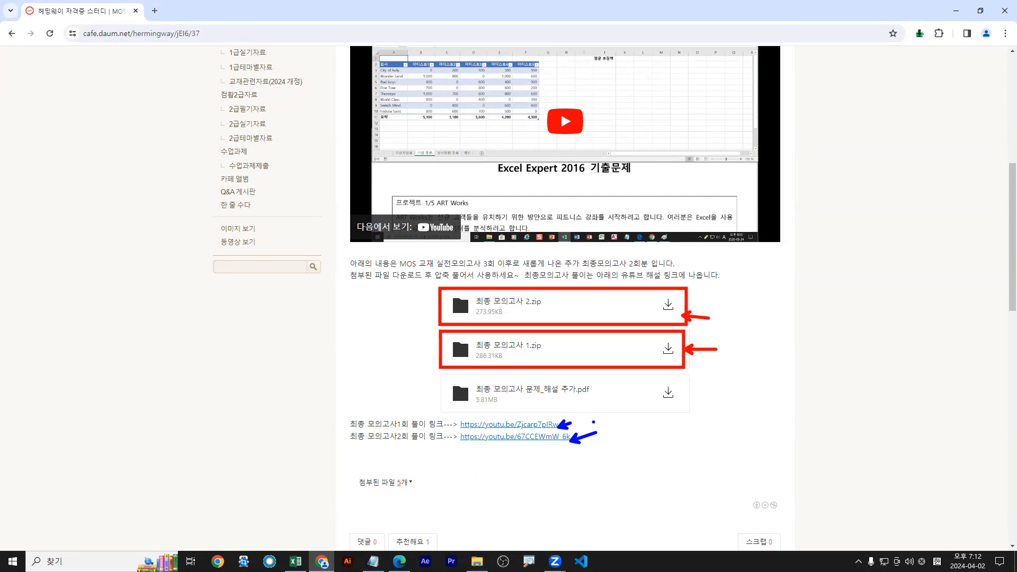
scroll(863, 201, "up", 7)
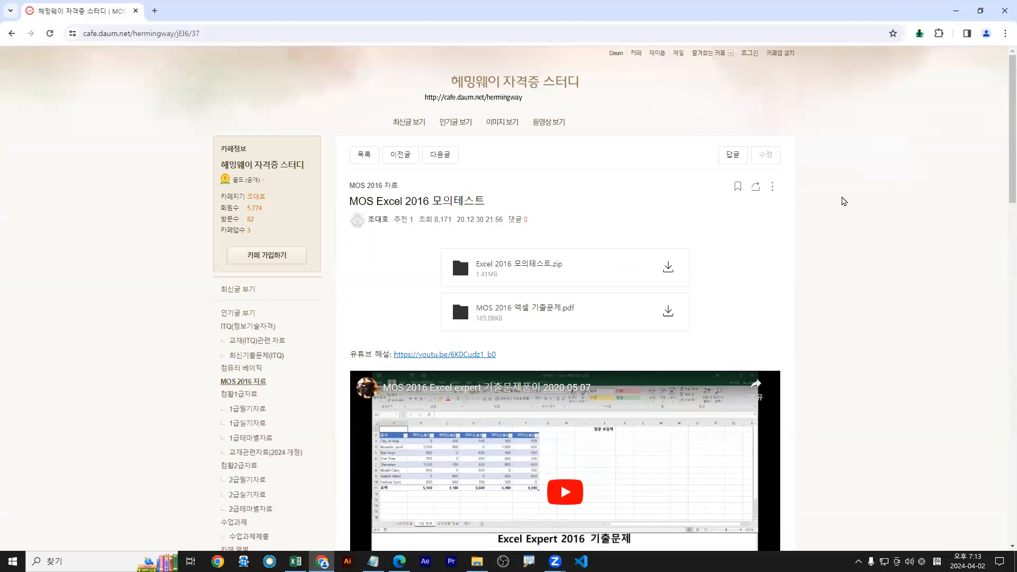
Close 프로젝트 3.xlsx without saving changes
left_click(956, 11)
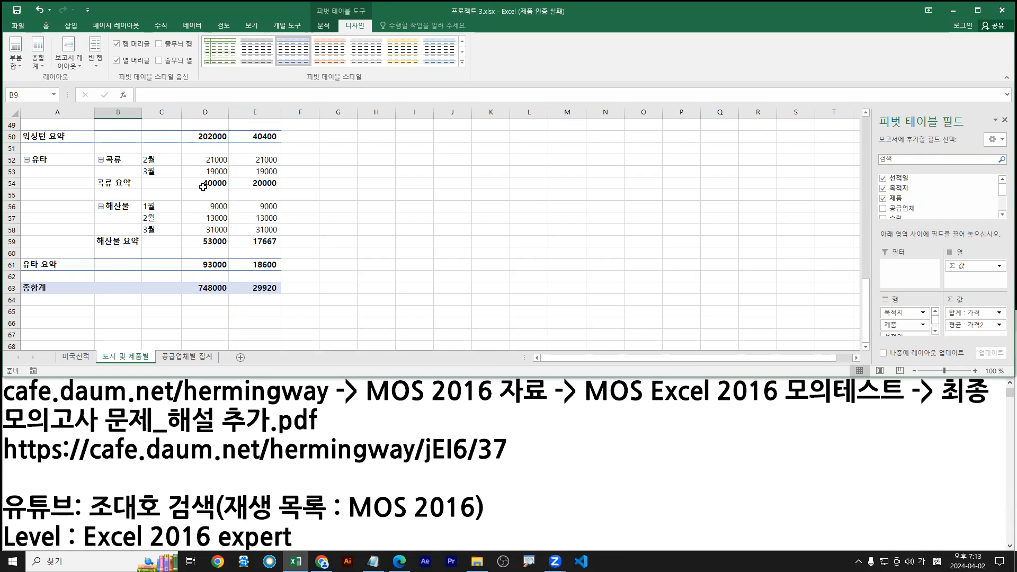
left_click(12, 28)
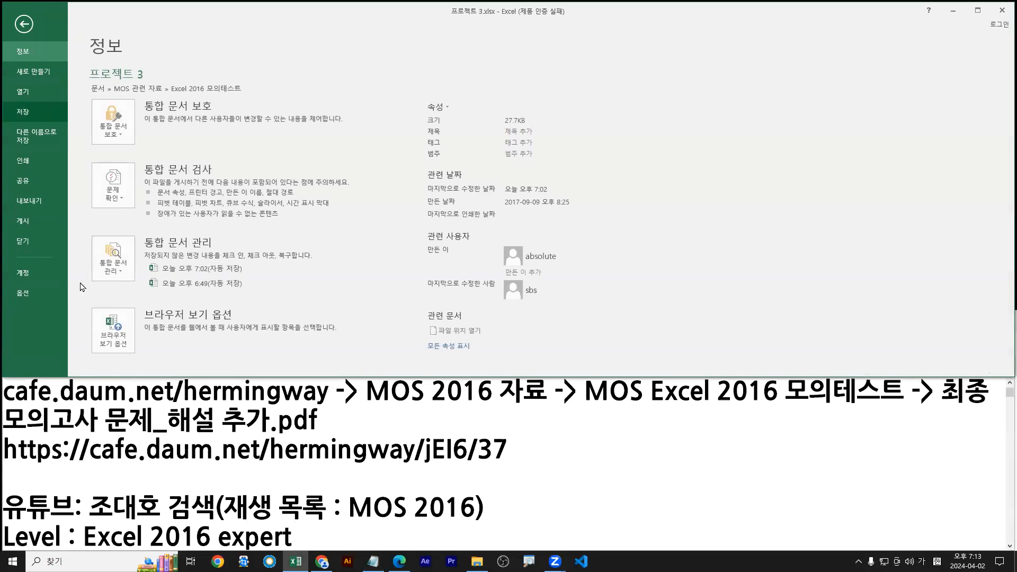
left_click(20, 246)
left_click(504, 304)
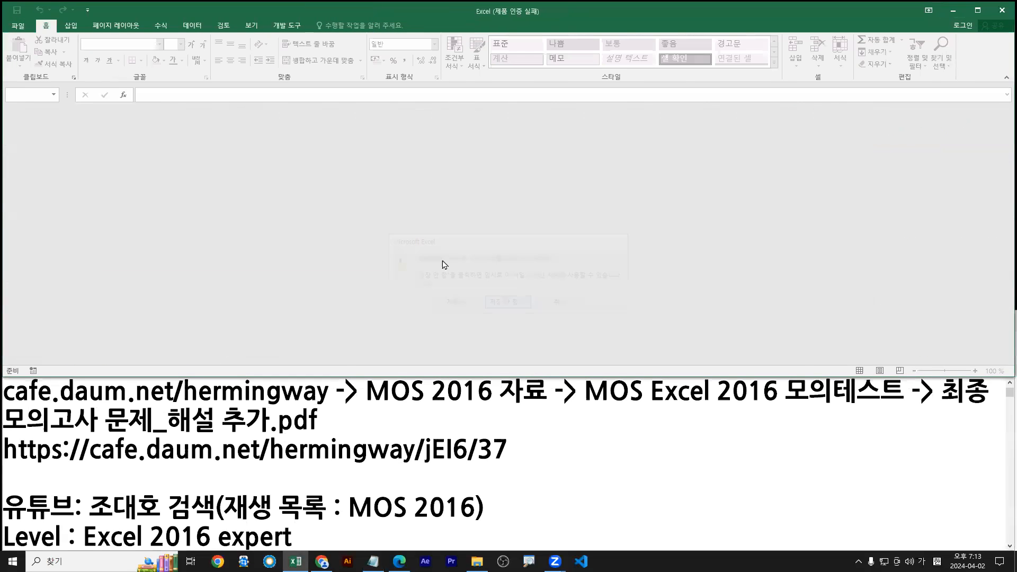
Open the 프로젝트 4.xlsx workbook and minimize the notes window
left_click(22, 29)
left_click(141, 205)
double_click(132, 145)
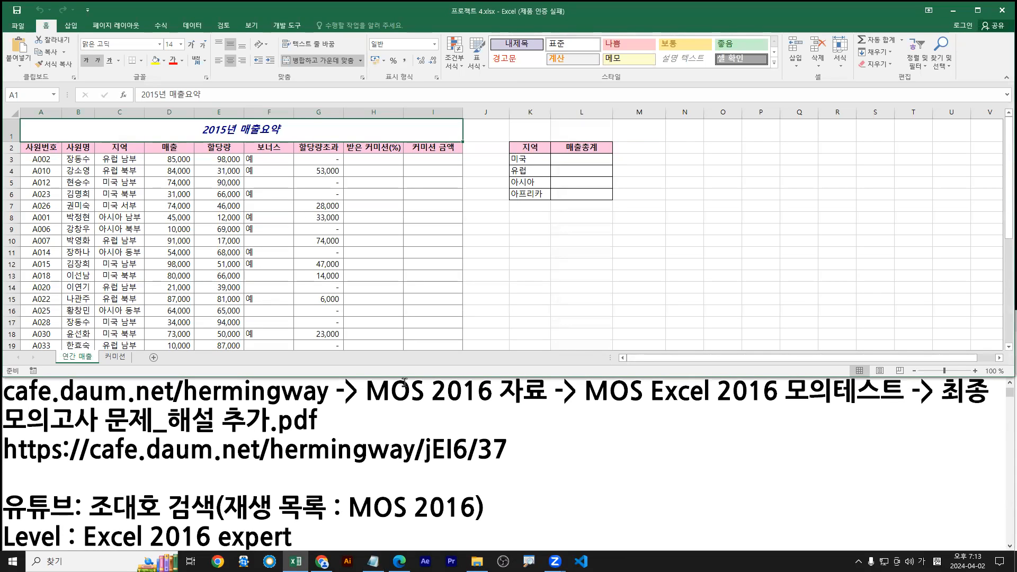
left_click(604, 456)
left_click(954, 359)
Scroll the task PDF to 작업 1 and highlight “내제목”이라는 스타일 in light blue
left_click(411, 500)
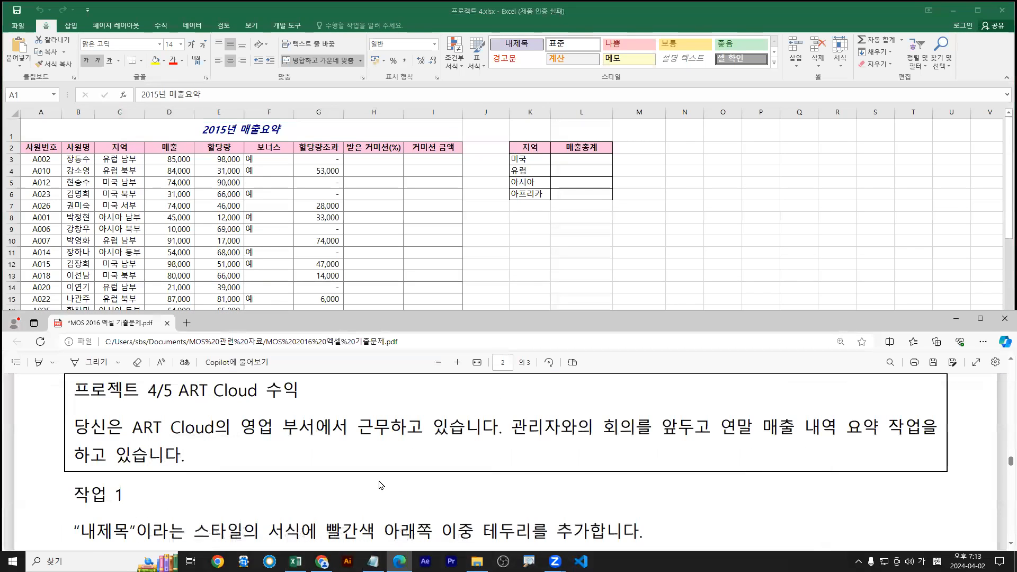
scroll(411, 499, "down", 2)
left_click_drag(74, 444, 297, 444)
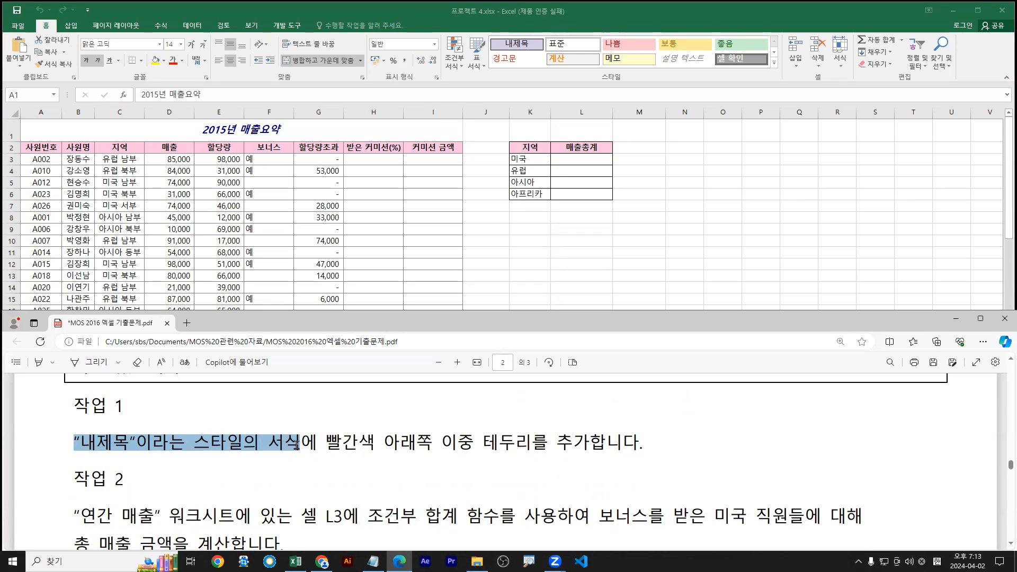
left_click_drag(279, 445, 245, 449)
right_click(249, 451)
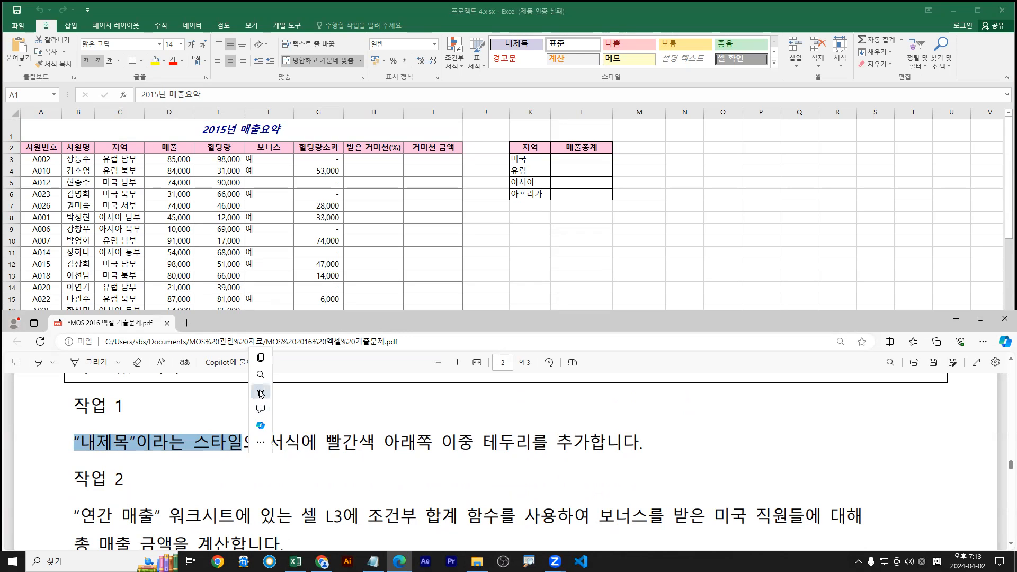
mouse_move(274, 393)
left_click(364, 427)
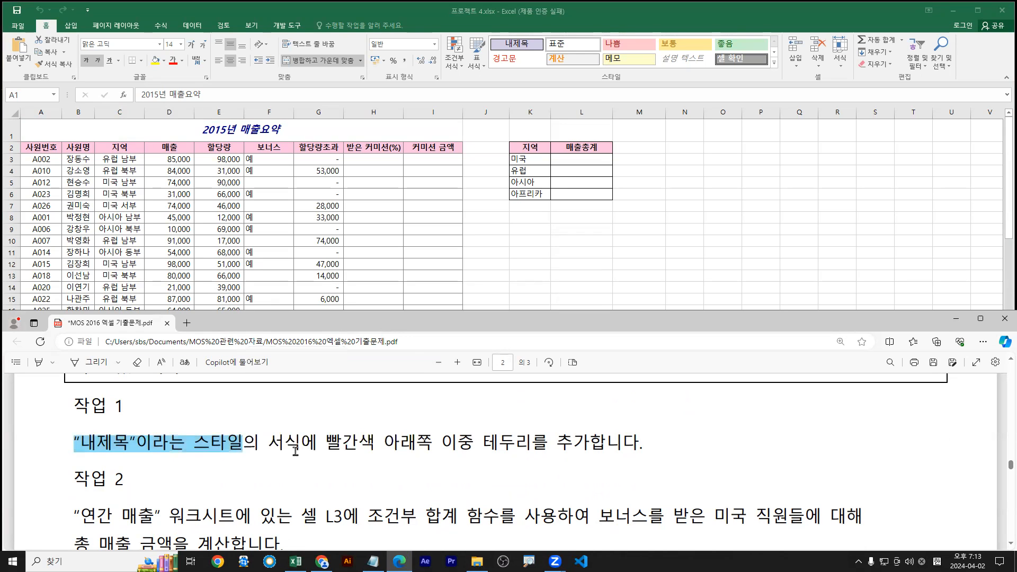
Highlight the phrase 빨간색 아래쪽 이중 테두리를 추가 in light blue as well
left_click_drag(325, 441, 588, 444)
mouse_move(662, 392)
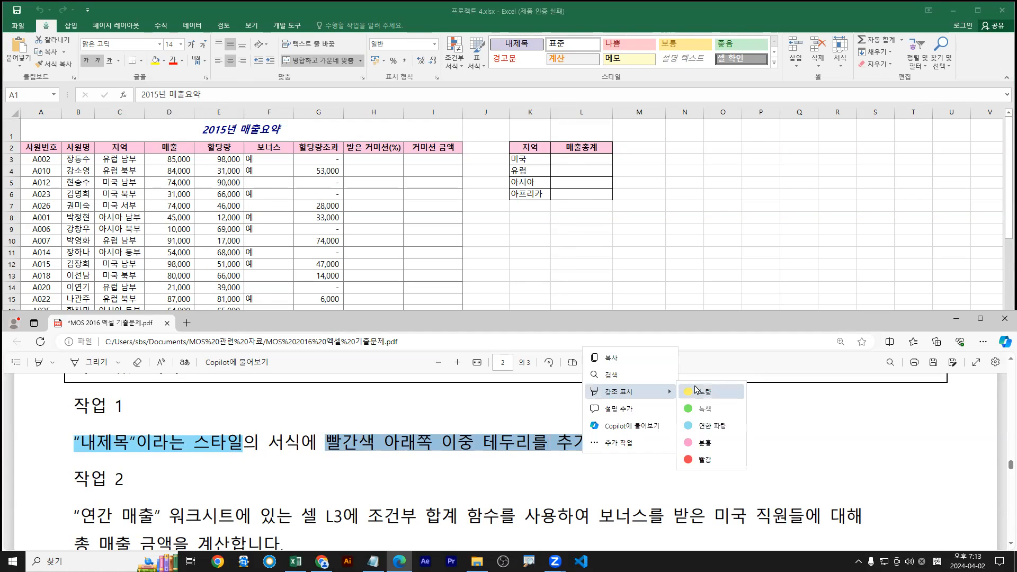
left_click(700, 427)
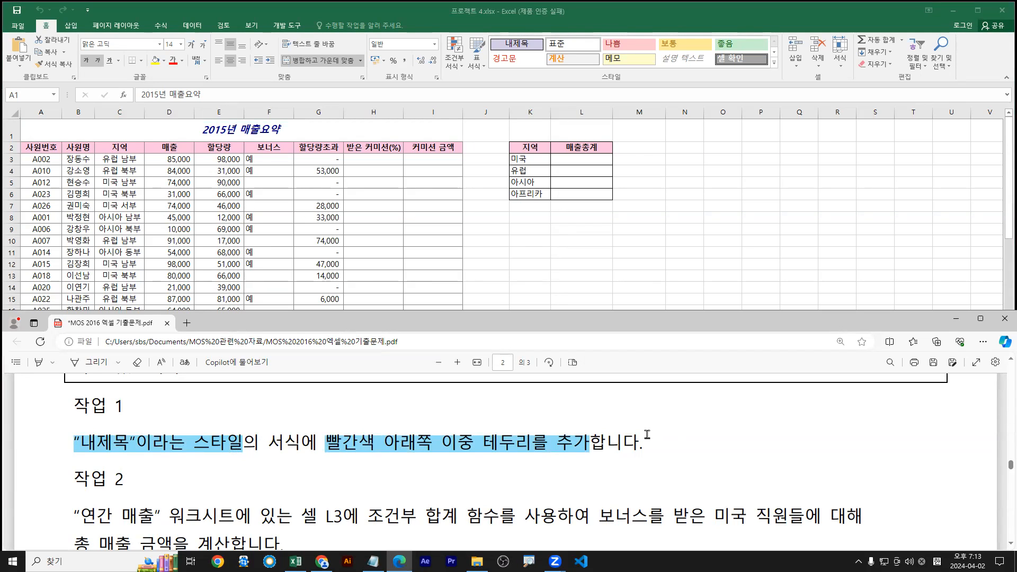
Choose 수정 on the 내제목 cell style in the Cell Styles gallery to open its Style dialog
left_click(527, 51)
right_click(527, 52)
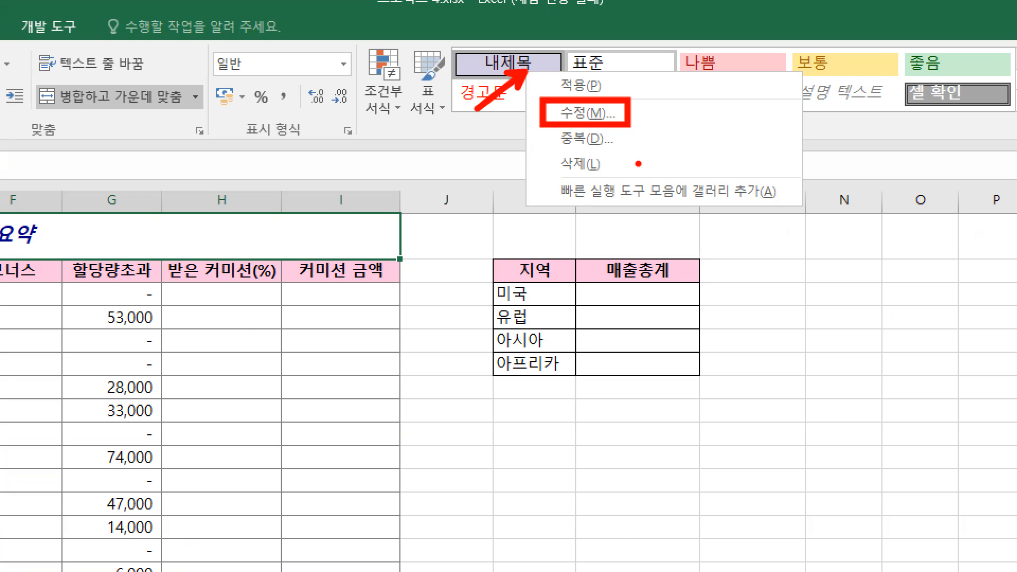
key("Escape")
key("ctrl+2")
left_click_drag(34, 17, 58, 35)
mouse_move(442, 31)
left_mouse_down()
mouse_move(783, 94)
mouse_move(781, 83)
left_mouse_up()
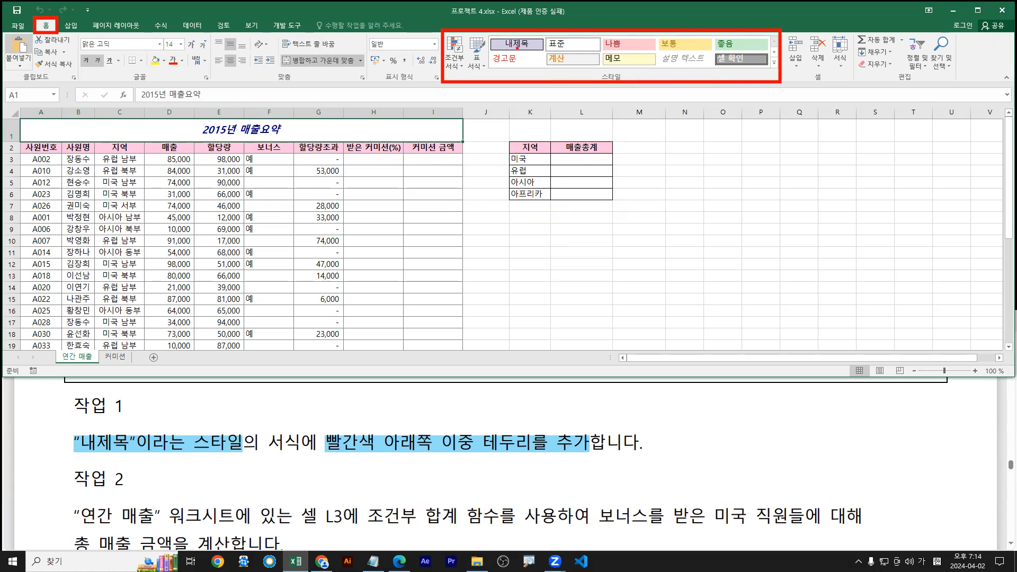
key("Escape")
right_click(522, 45)
right_click(521, 45)
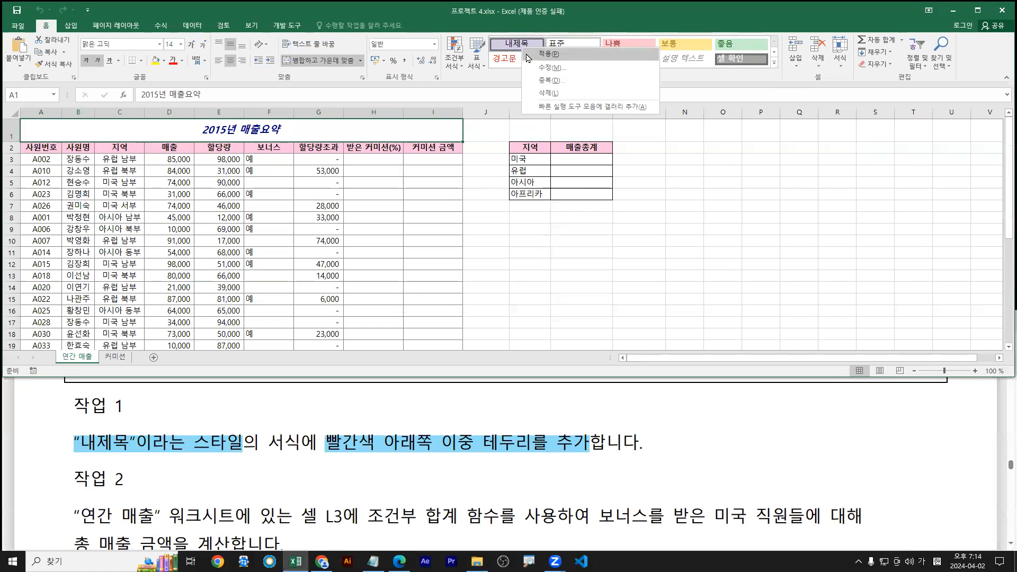
left_click(546, 74)
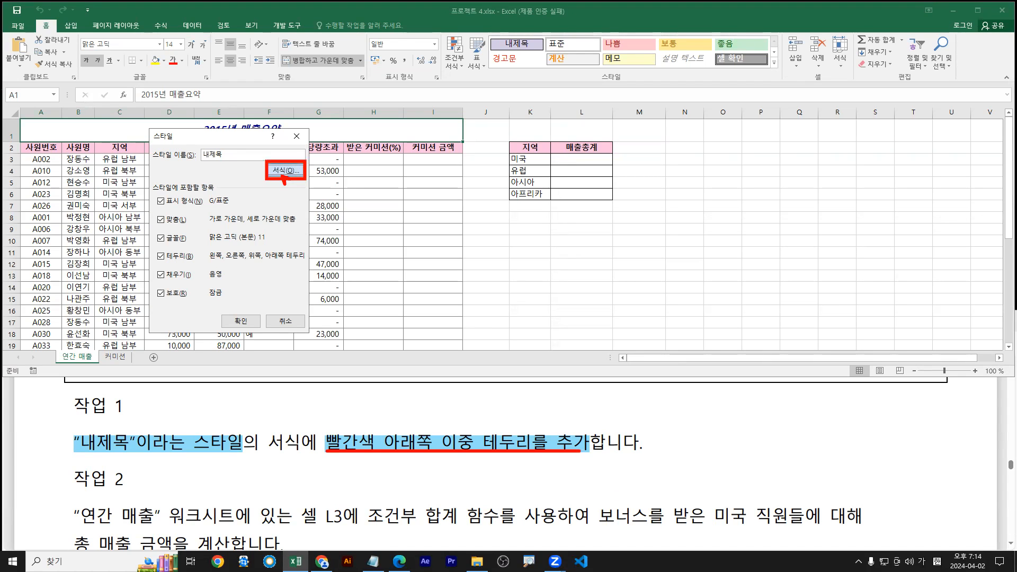
Give the 내제목 style a red double bottom border and save the style
left_click(285, 170)
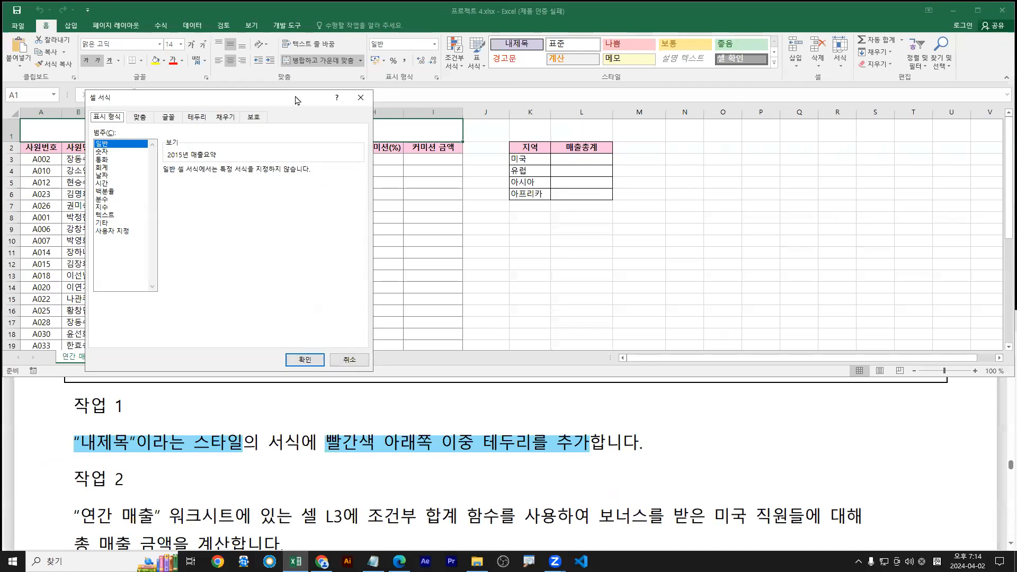
left_click_drag(294, 100, 531, 125)
left_click(442, 142)
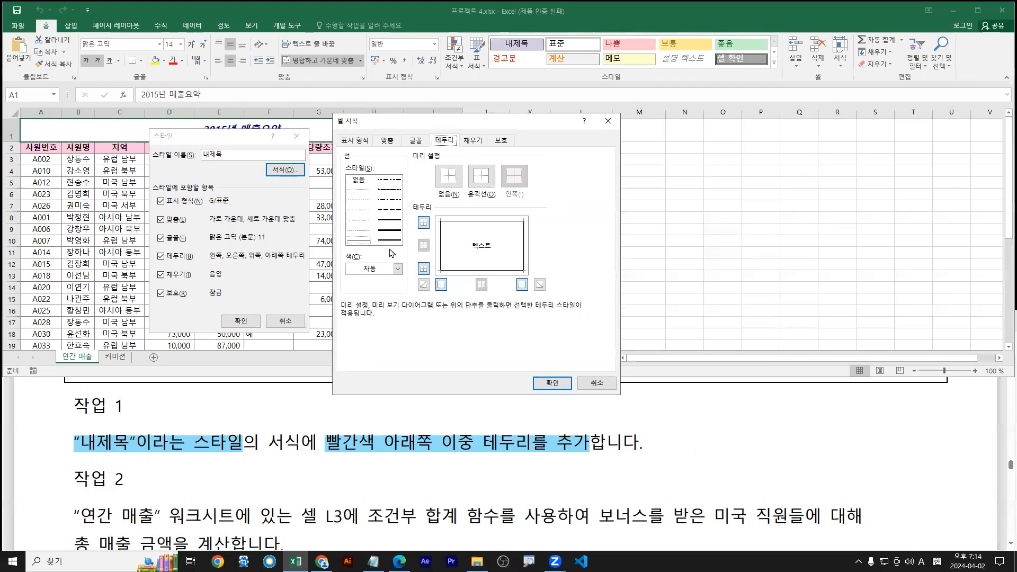
left_click(397, 269)
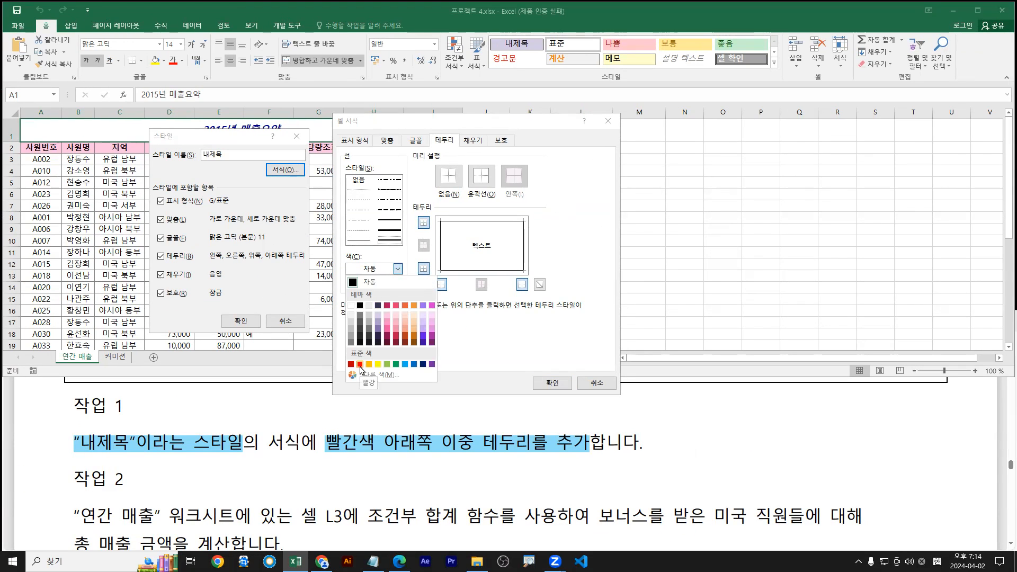
left_click(360, 364)
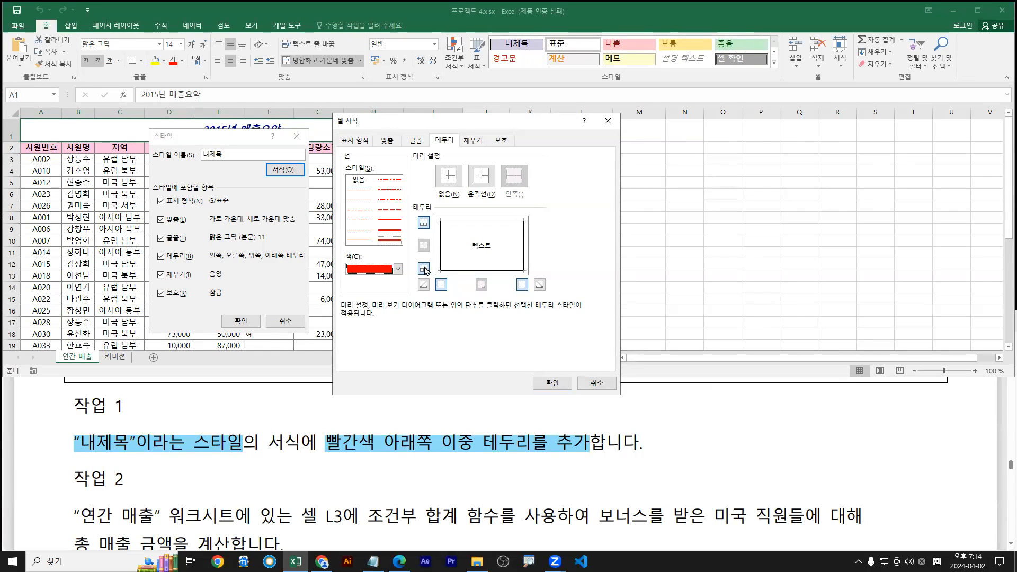
left_click(424, 269)
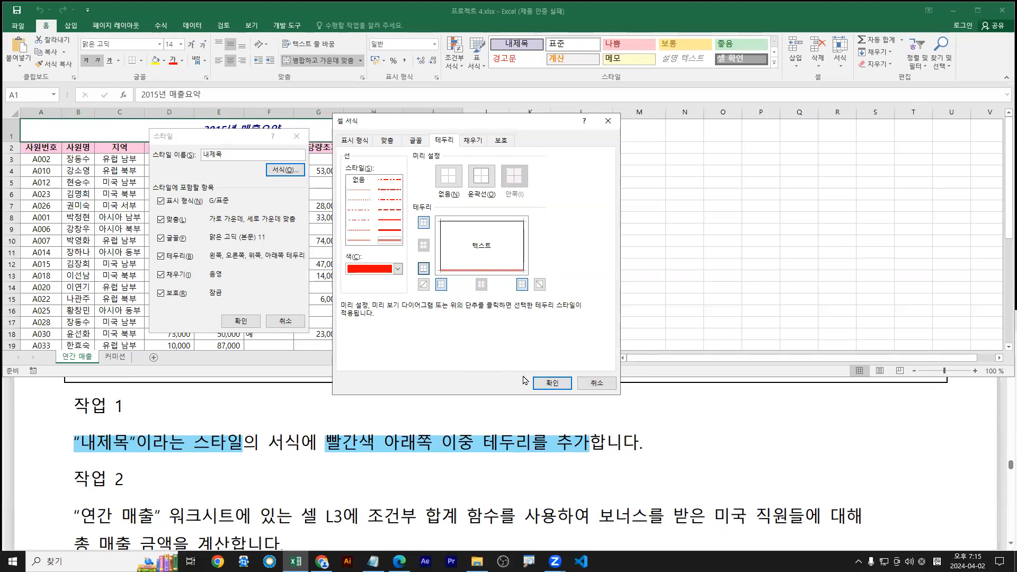
left_click(551, 383)
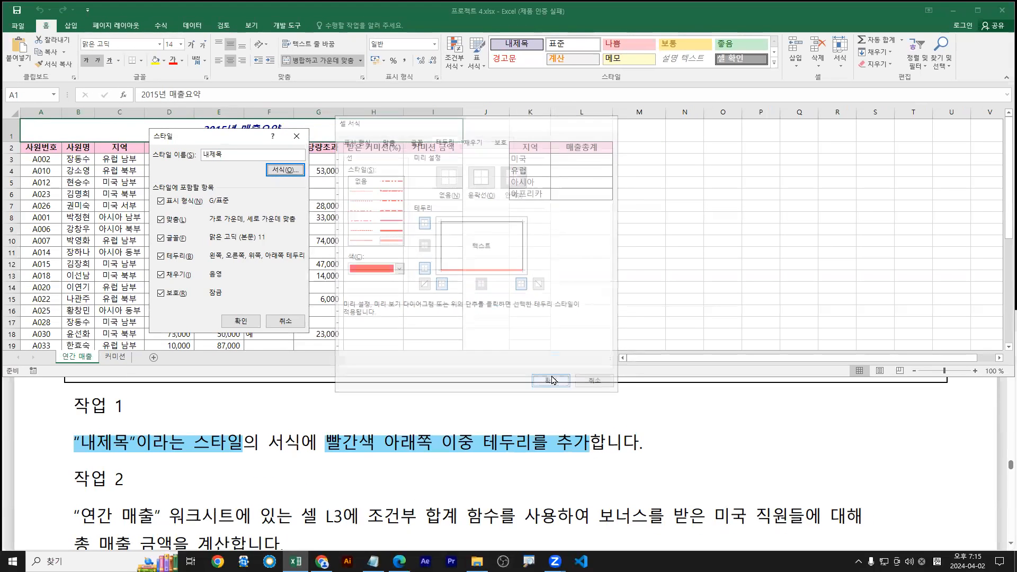
left_click(236, 322)
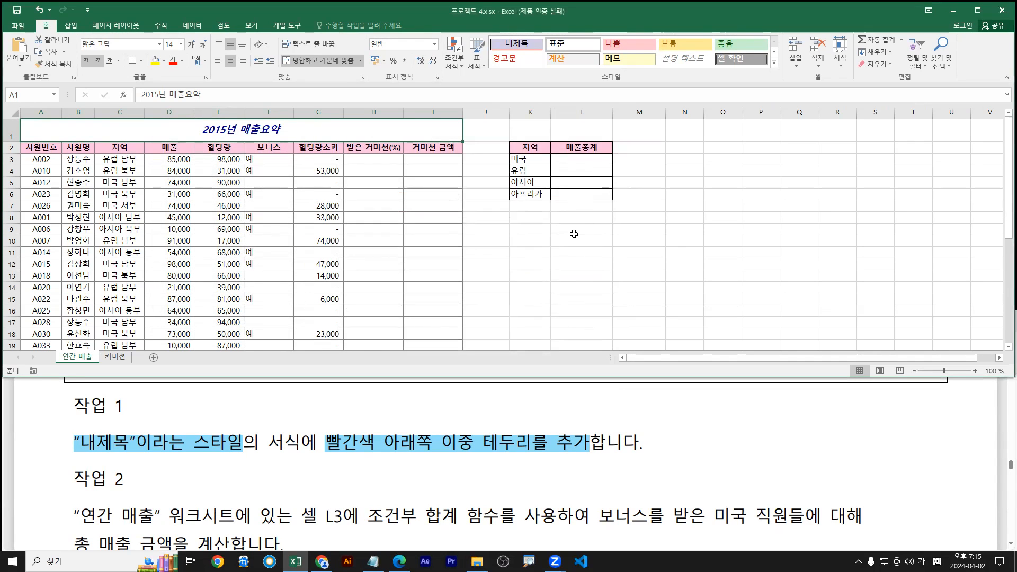
Check the 내제목 style options, then bring up the task PDF at 작업 2
right_click(534, 46)
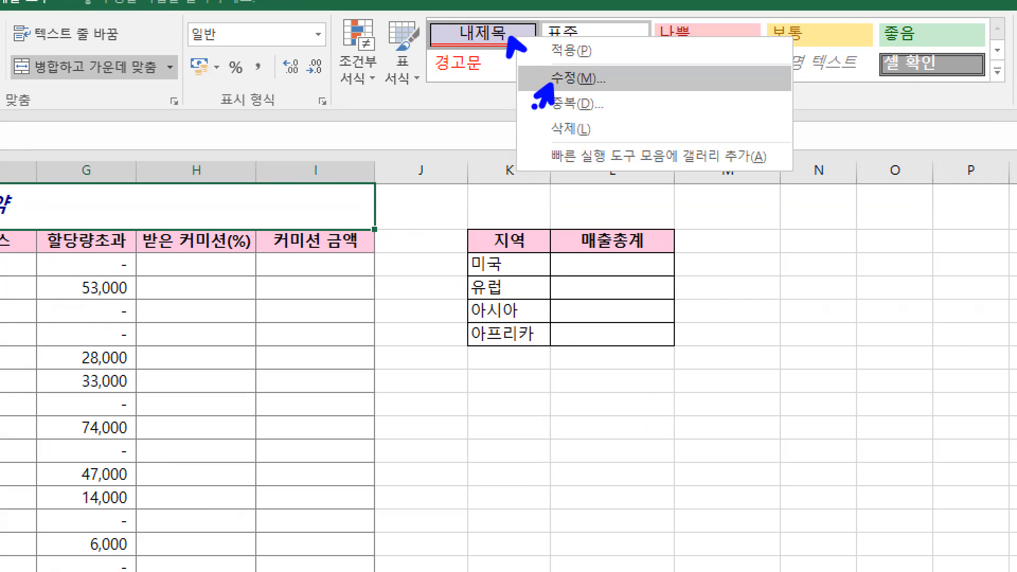
key("Escape")
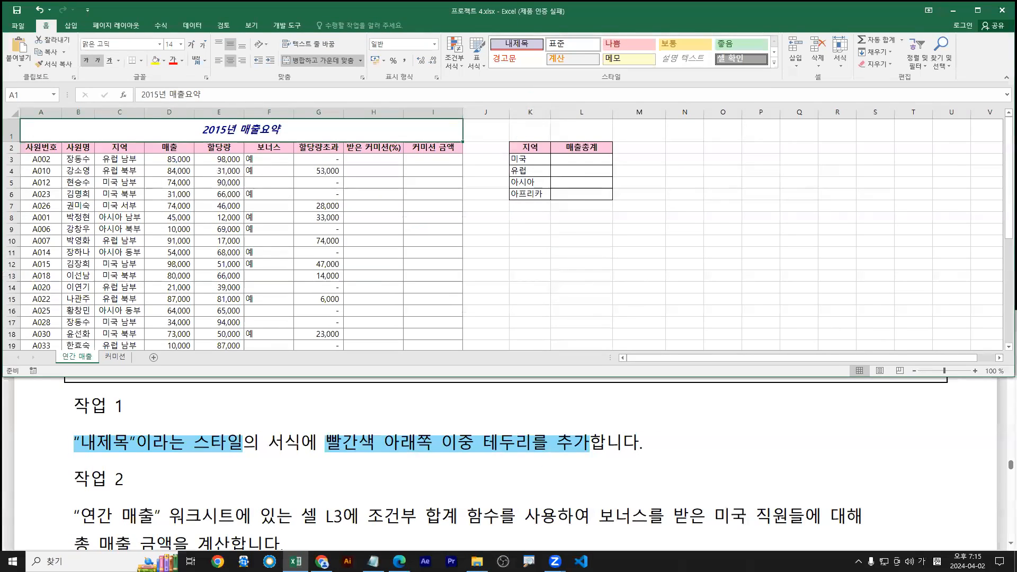
left_click(474, 485)
scroll(474, 485, "down", 3)
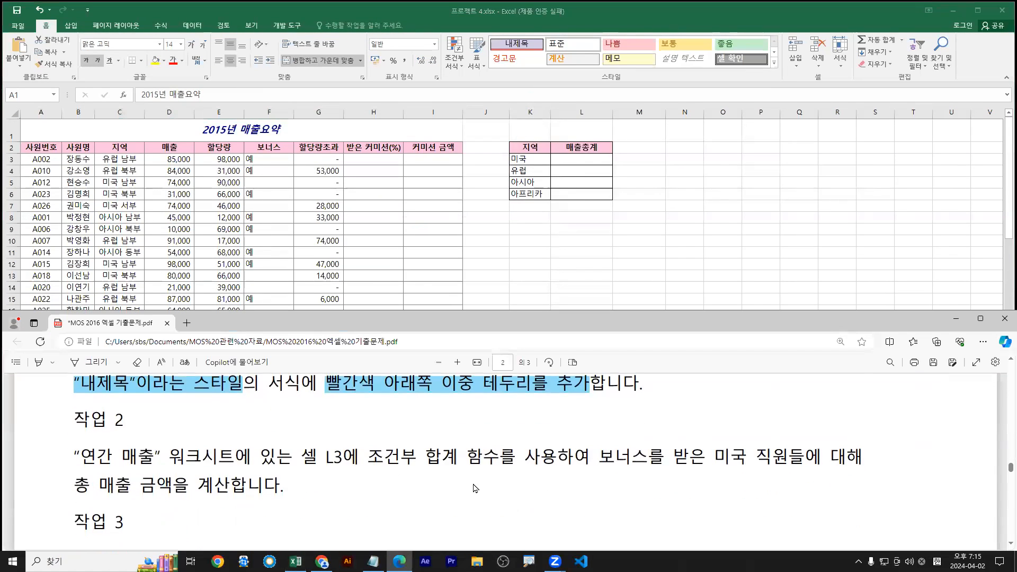
Select cell L3 in Excel, then highlight 조건부 합계 함수를 사용 in light blue
key("alt+Tab")
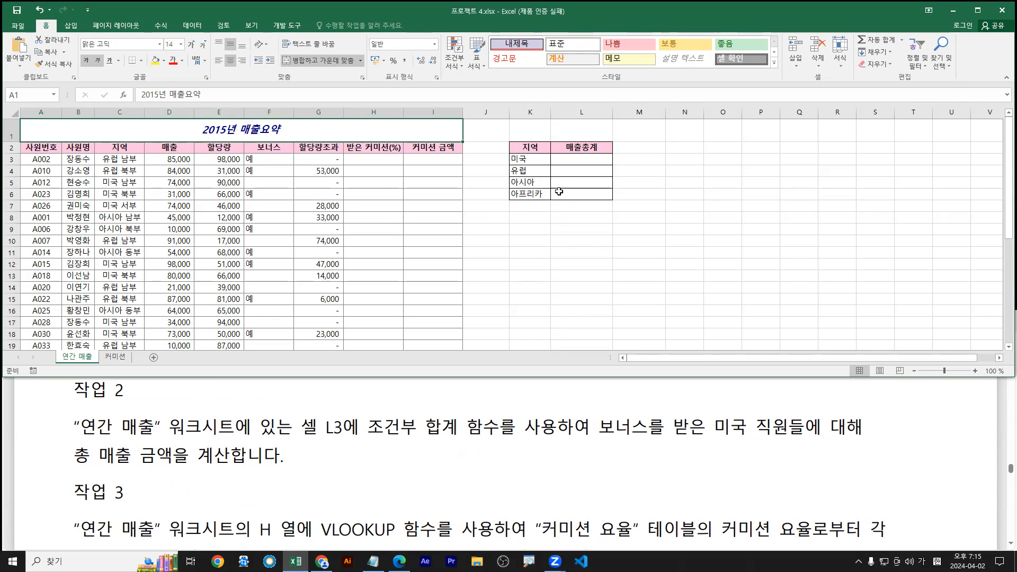
left_click(581, 160)
left_click_drag(370, 428, 551, 428)
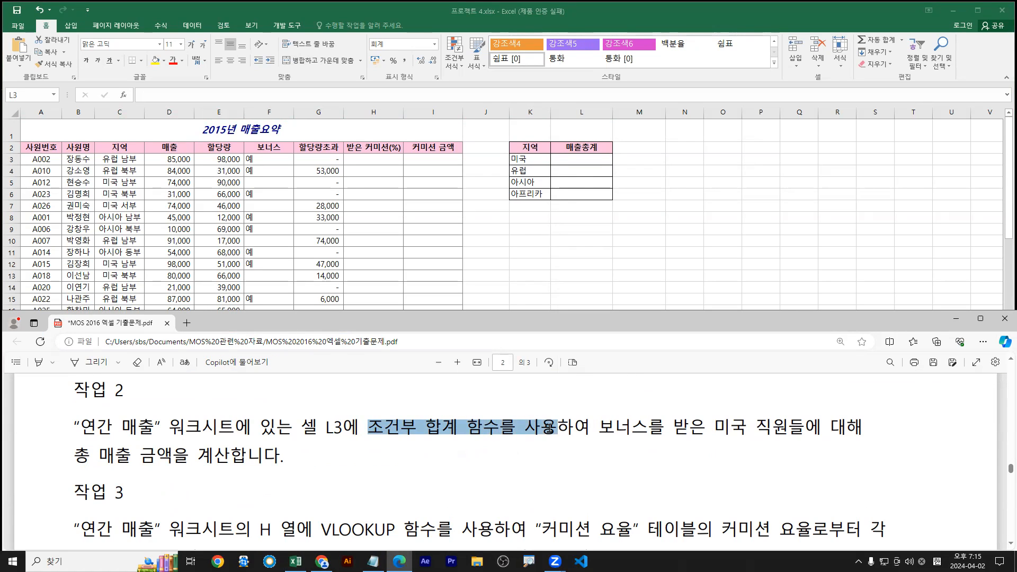
mouse_move(624, 392)
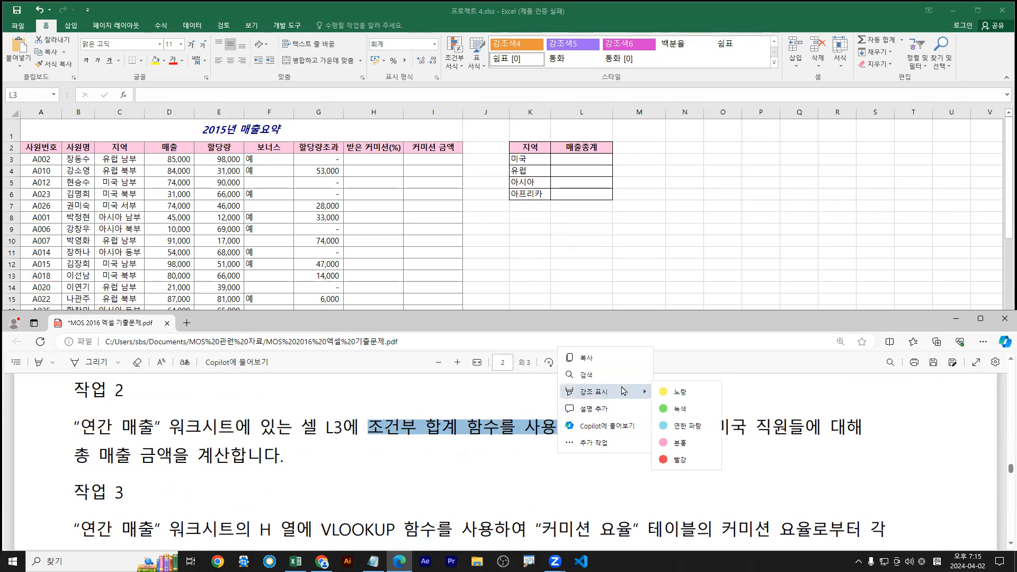
left_click(684, 426)
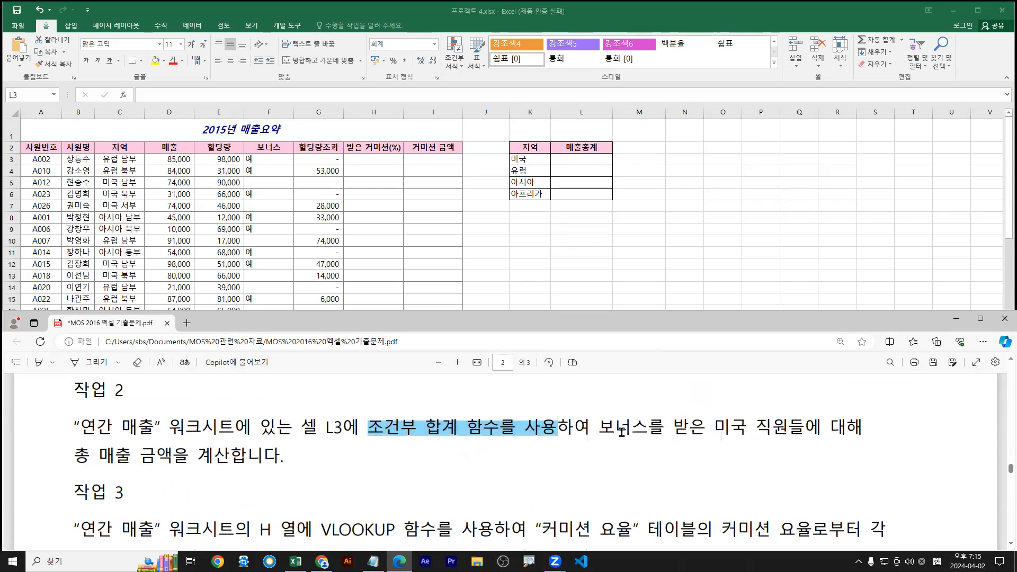
Highlight 보너스를 받은 in yellow and 미국 직원들 in green
left_click_drag(605, 428, 704, 427)
mouse_move(716, 392)
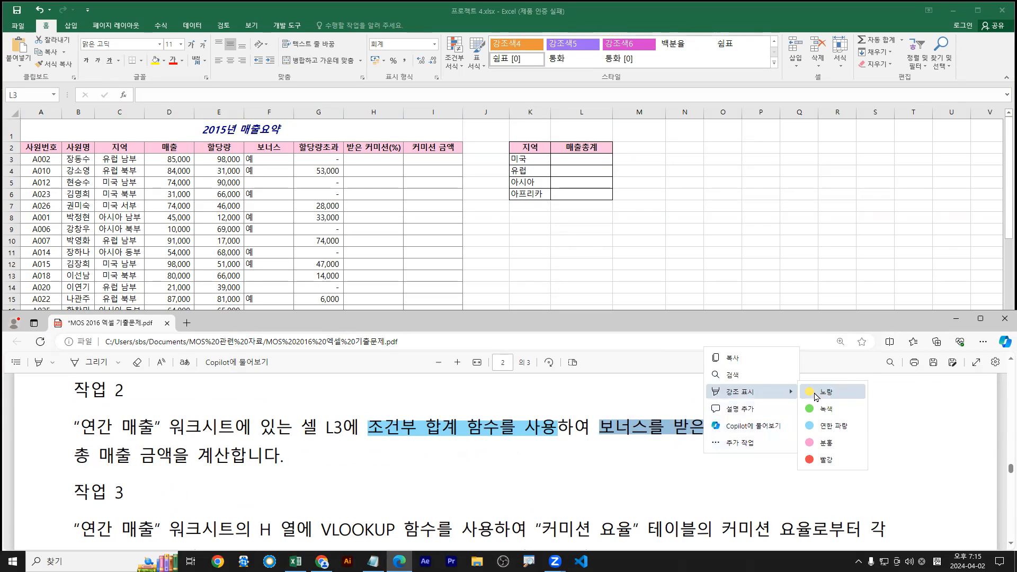
left_click(742, 391)
left_click_drag(718, 427, 804, 427)
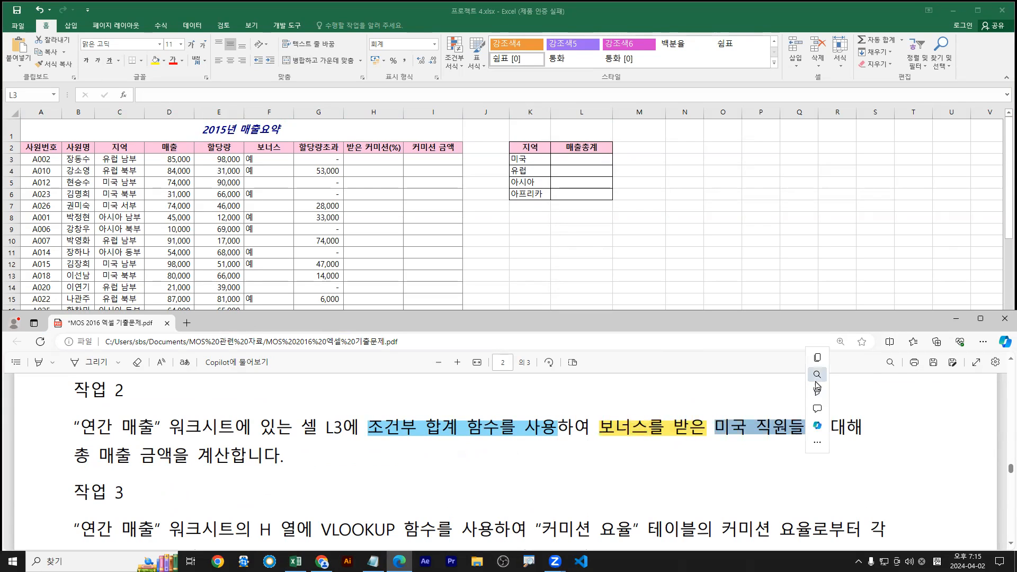
mouse_move(819, 392)
left_click(927, 408)
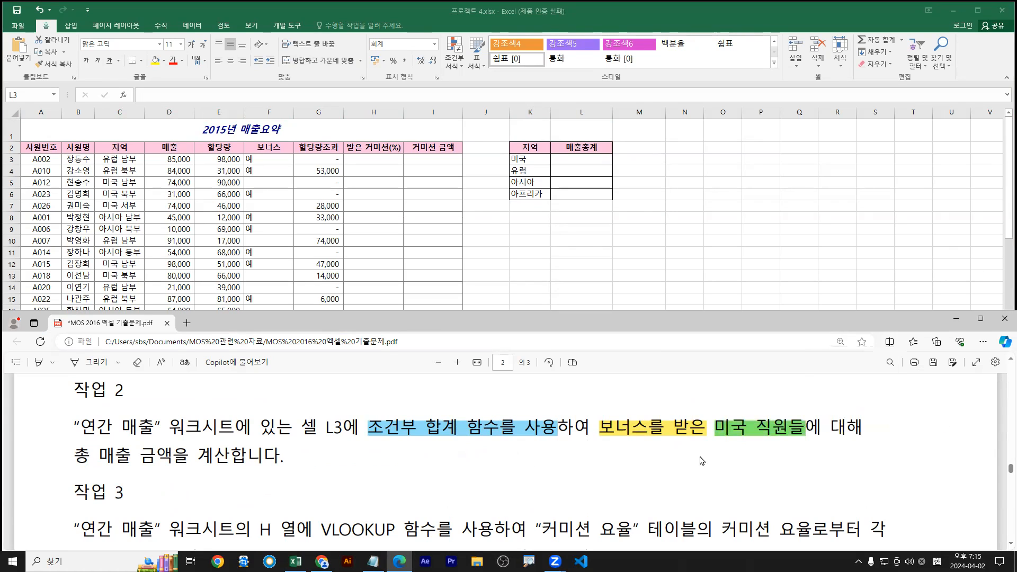
Highlight the rest of the Task 2 sentence, the total-sales goal, in pink
left_click_drag(598, 427, 231, 462)
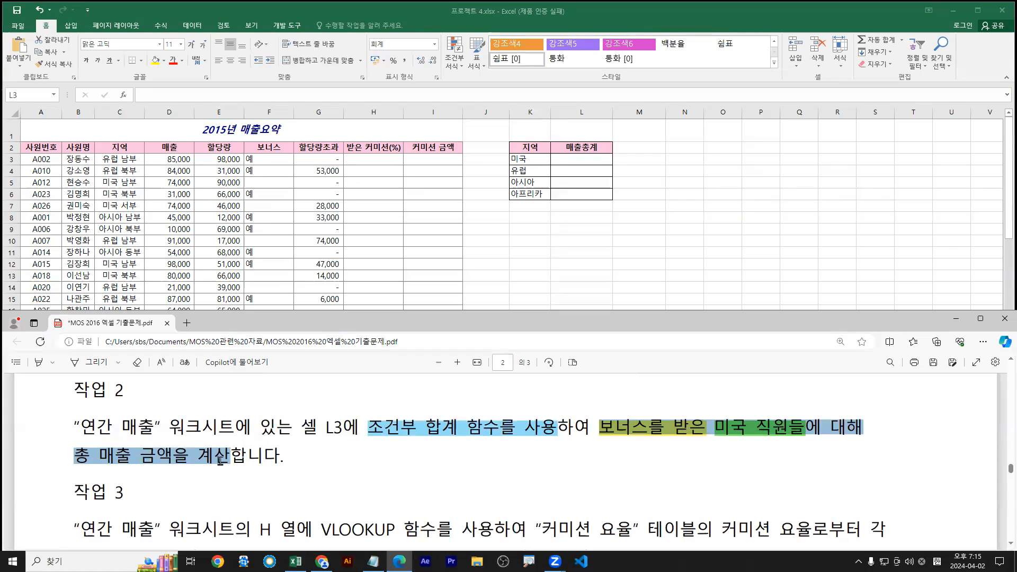
mouse_move(275, 392)
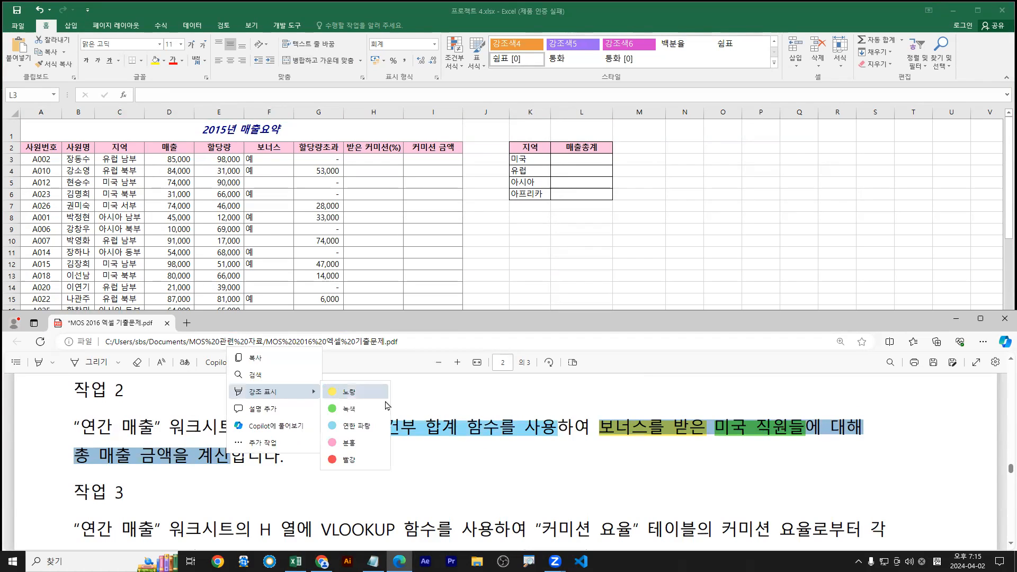
left_click(366, 441)
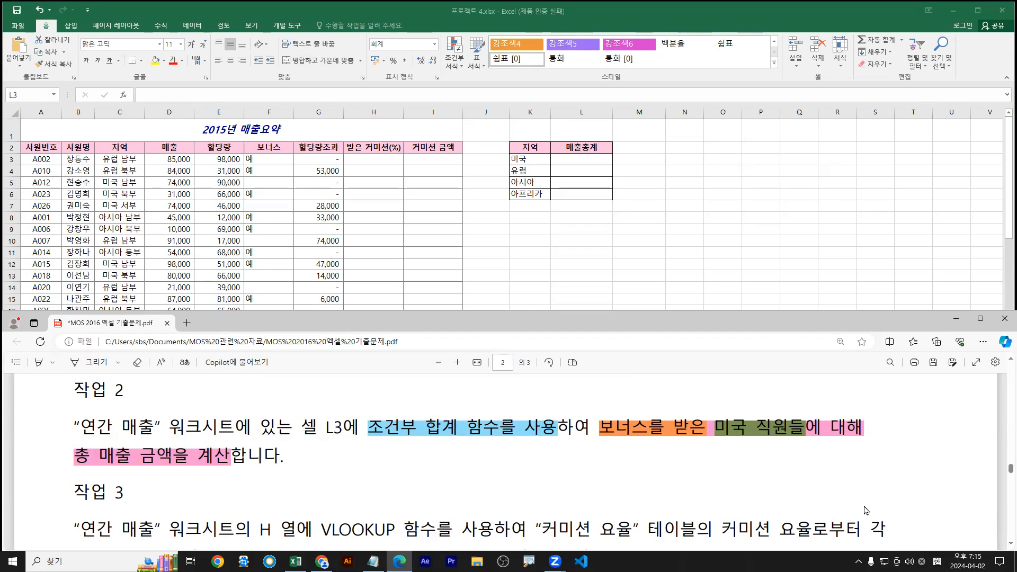
Pen-mark the bonus as criterion 1 and US employees as criterion 2, underlining the conditions
mouse_move(660, 395)
left_mouse_down()
mouse_move(644, 418)
mouse_move(666, 422)
mouse_move(671, 404)
mouse_move(665, 418)
left_mouse_up()
key("b")
mouse_move(749, 395)
left_mouse_down()
mouse_move(773, 409)
mouse_move(736, 418)
mouse_move(782, 398)
mouse_move(774, 414)
left_mouse_up()
left_click_drag(64, 472, 234, 473)
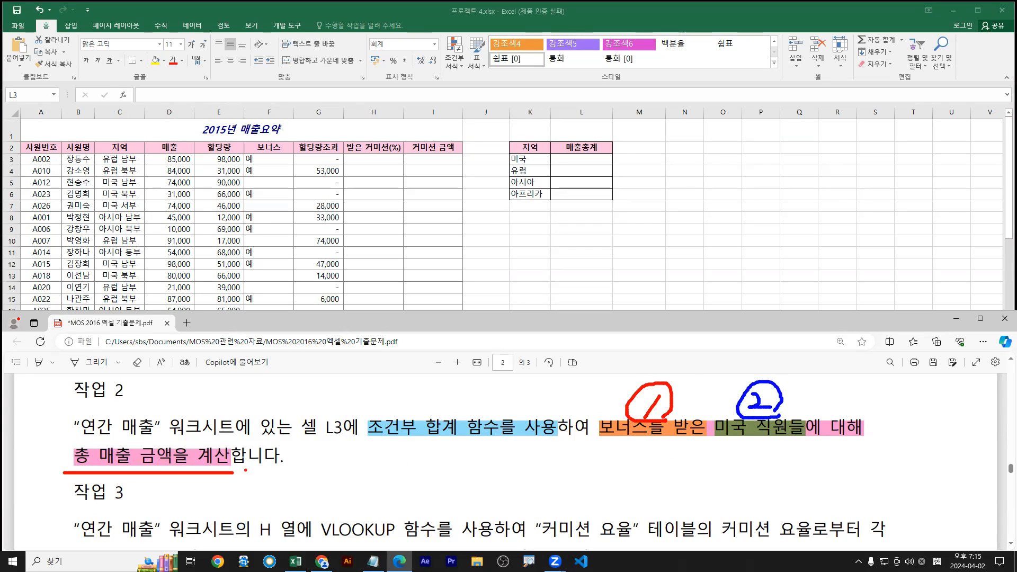
left_click_drag(597, 443, 890, 442)
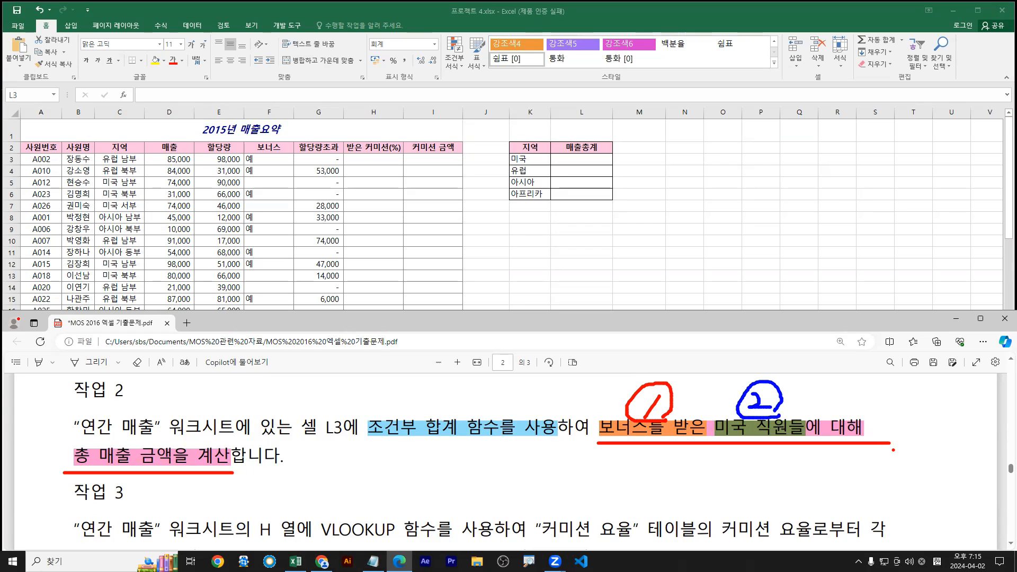
In the maximized Notepad notes, delete the four example formula lines SUMIF through COUNTIFS
key("Escape")
left_click(373, 561)
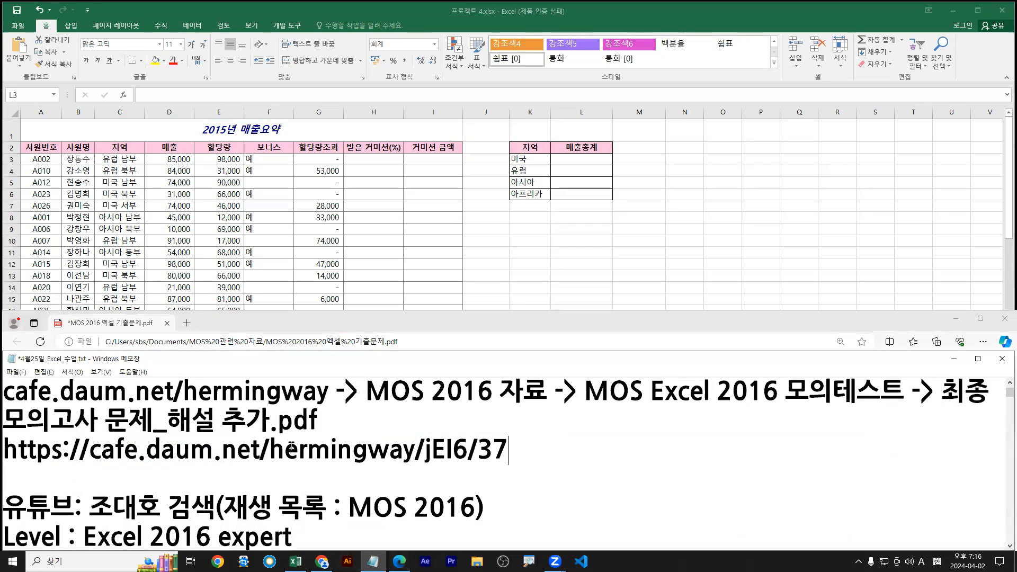
double_click(440, 358)
scroll(412, 392, "down", 3)
scroll(408, 381, "down", 15)
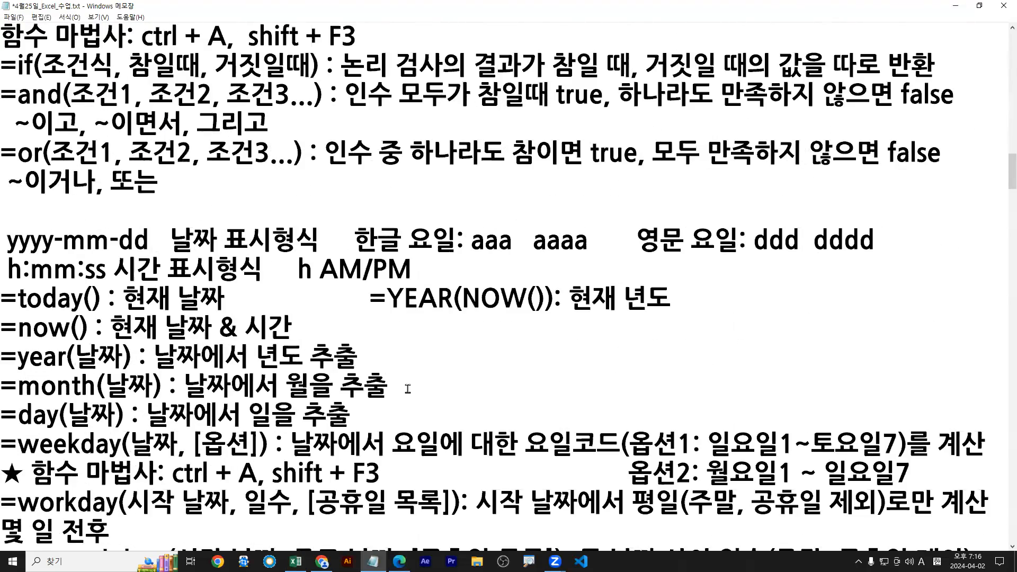
scroll(407, 389, "down", 12)
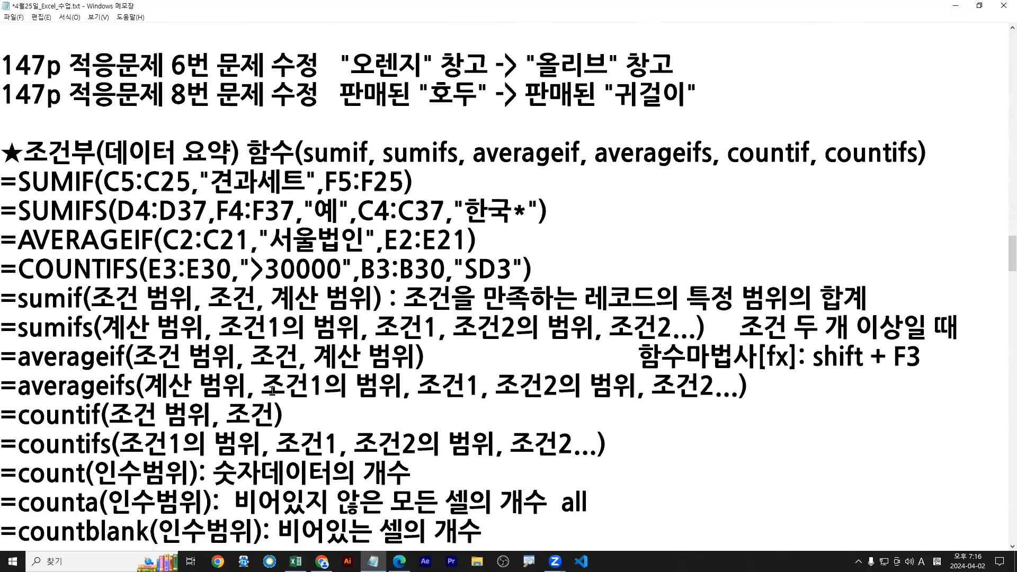
left_click_drag(8, 178, 568, 263)
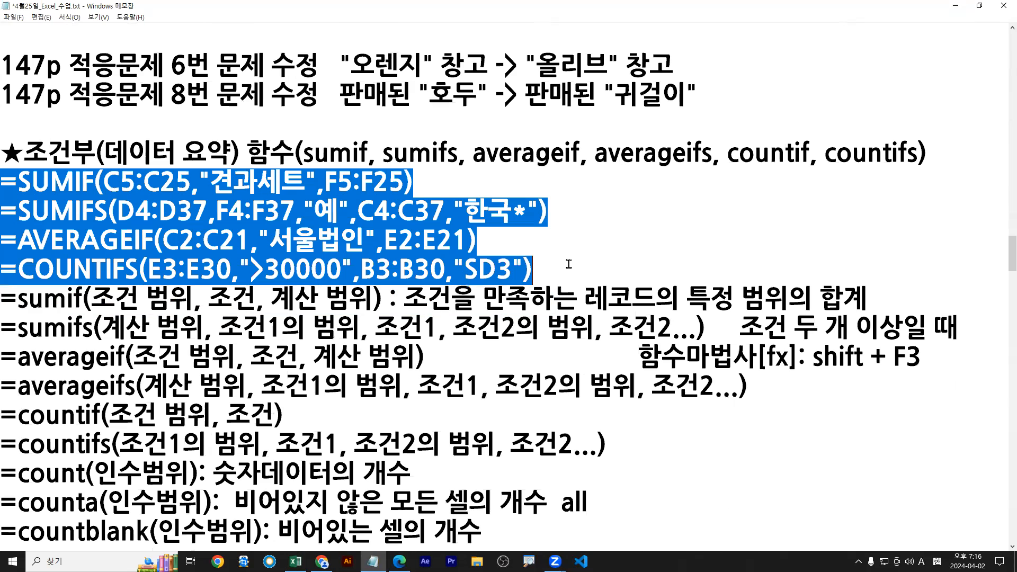
key("Delete")
key("Delete")
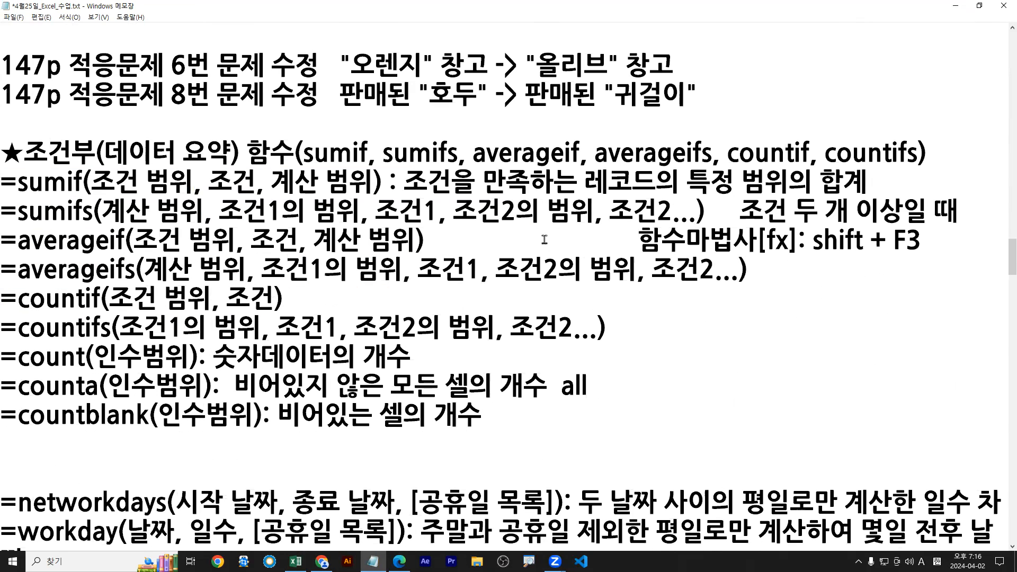
Underline the sumifs syntax and its sum range and criteria arguments, then restore Notepad
left_click_drag(2, 229, 709, 229)
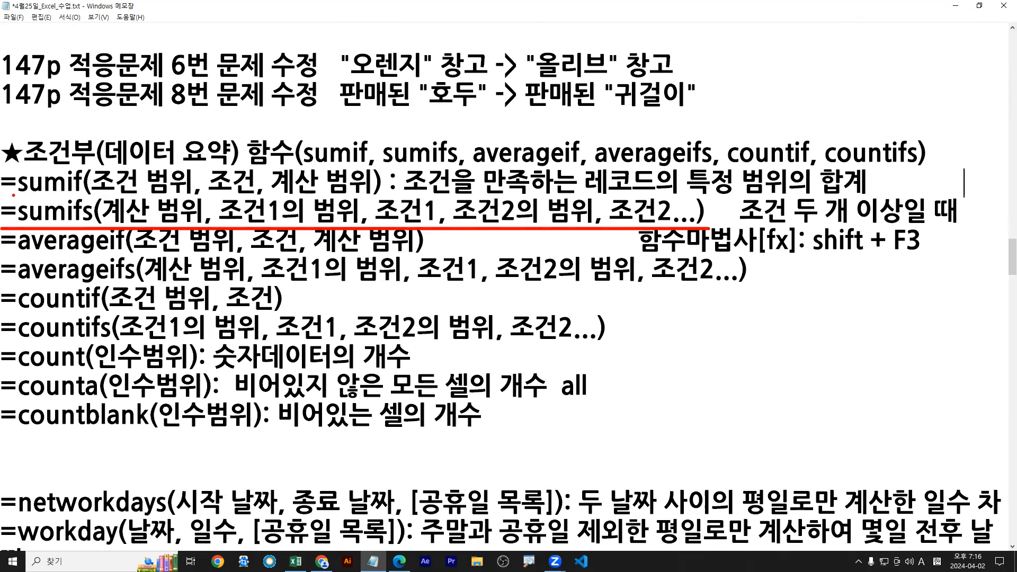
left_click_drag(98, 193, 371, 195)
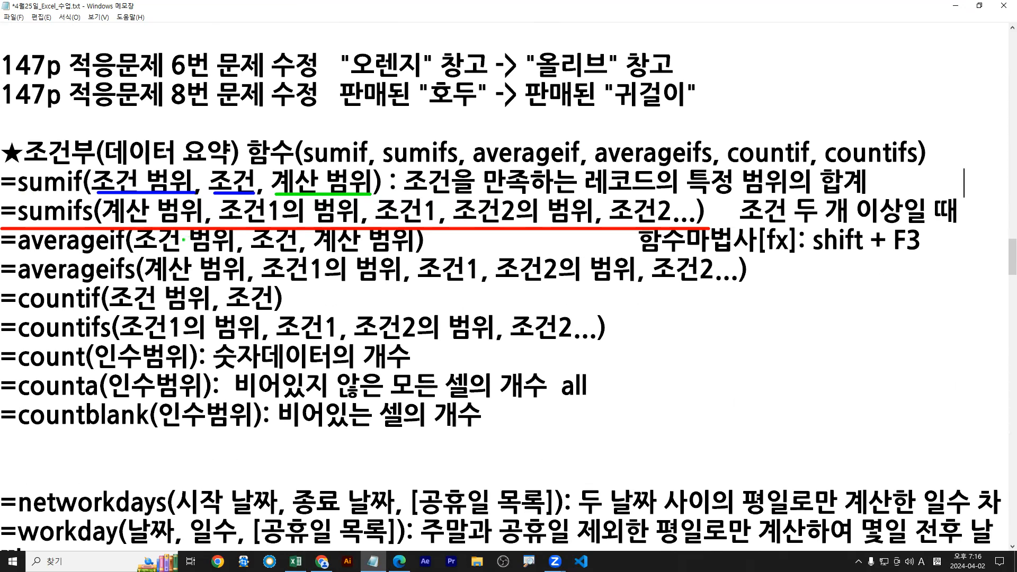
left_click_drag(115, 225, 677, 224)
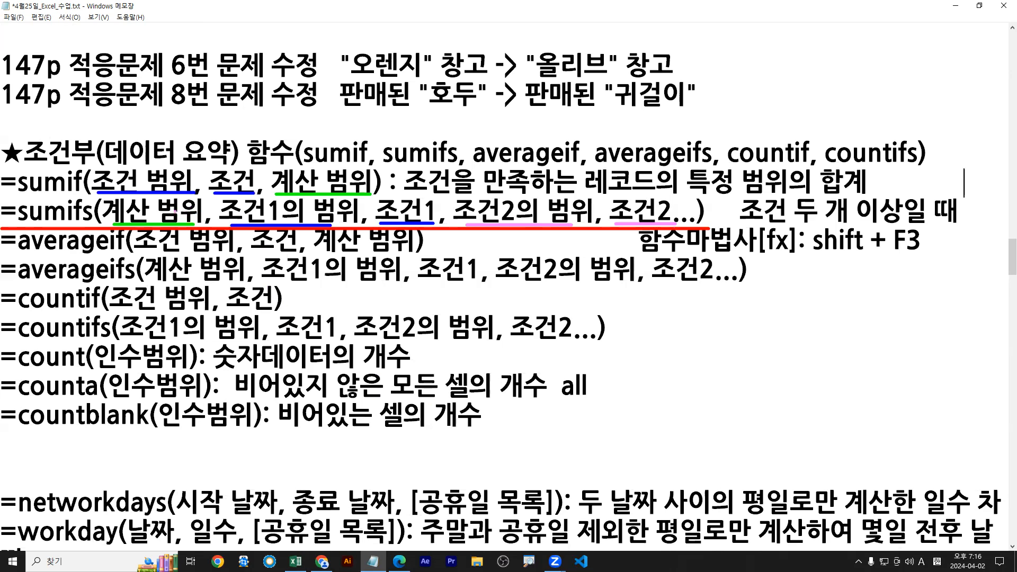
left_click_drag(208, 205, 271, 190)
key("Escape")
double_click(521, 6)
scroll(337, 457, "down", 1)
scroll(337, 457, "down", 1)
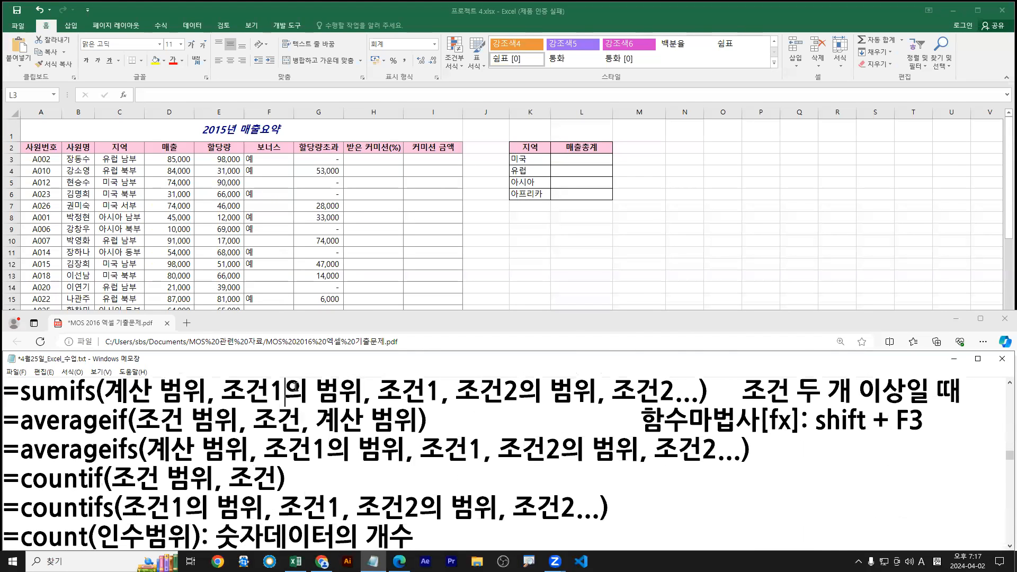
In cell L3, start a SUMIFS formula by picking SUMIFS from the =sum suggestions
scroll(278, 381, "up", 1)
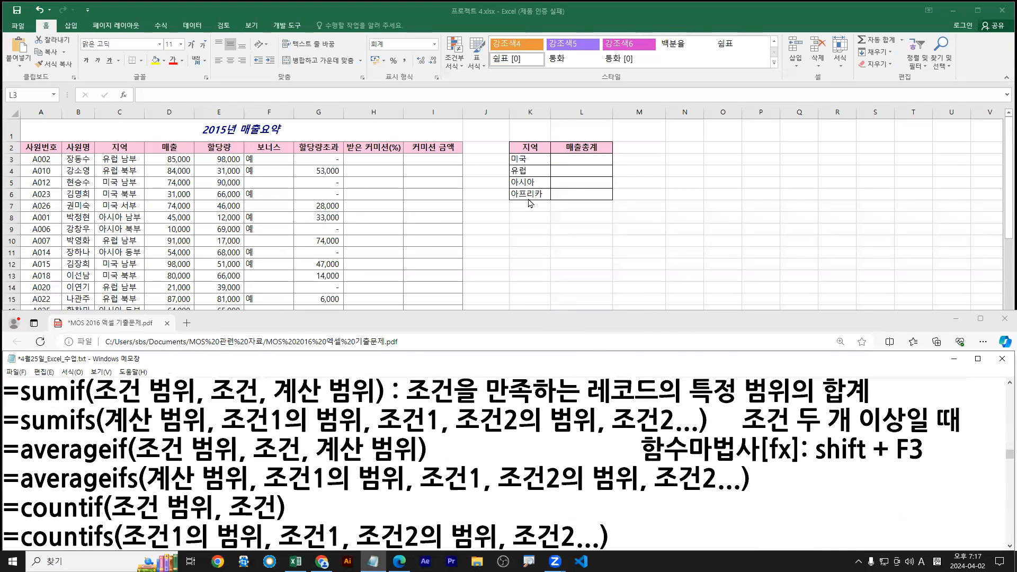
left_click(579, 157)
type("=ㄴ")
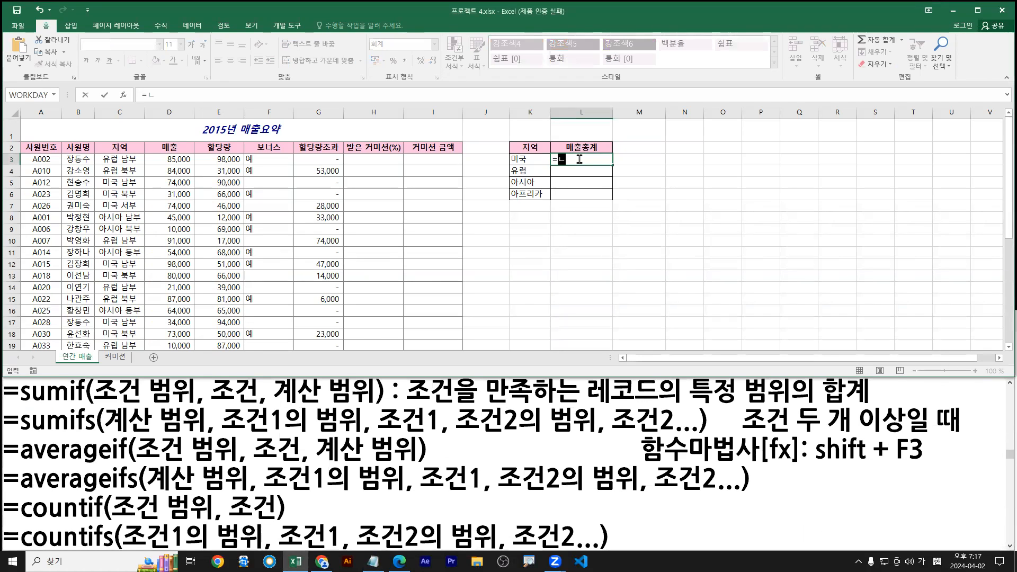
key("BackSpace")
key("Hangul")
type("sum")
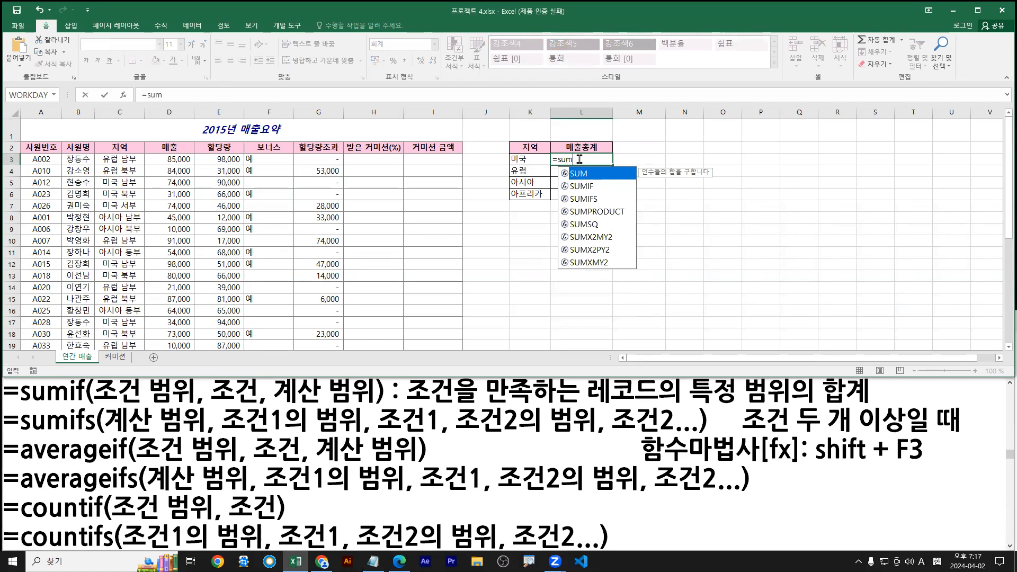
left_click(590, 200)
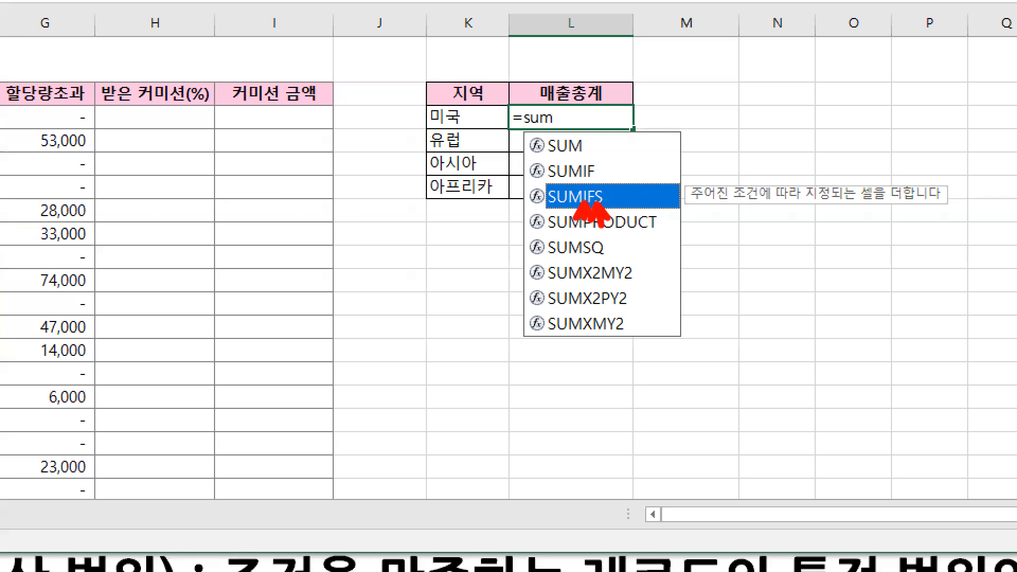
left_click_drag(548, 206, 609, 206)
key("Escape")
key("Tab")
Open the SUMIFS Function Arguments dialog with Ctrl+A and show the exam task PDF alongside
key("ctrl+2")
type("tctr")
type("l + A")
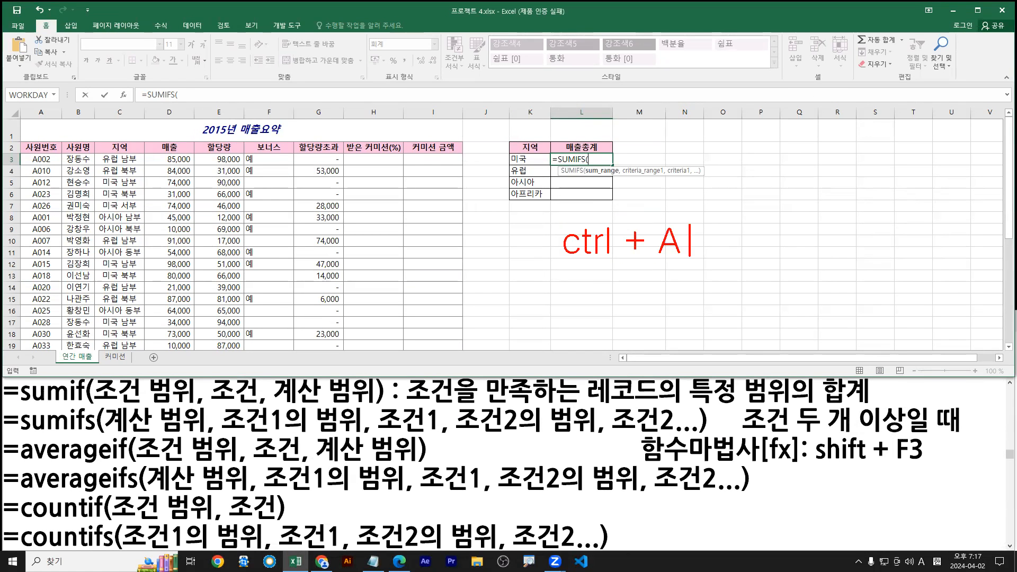
left_click_drag(114, 85, 131, 108)
key("Escape")
key("ctrl+a")
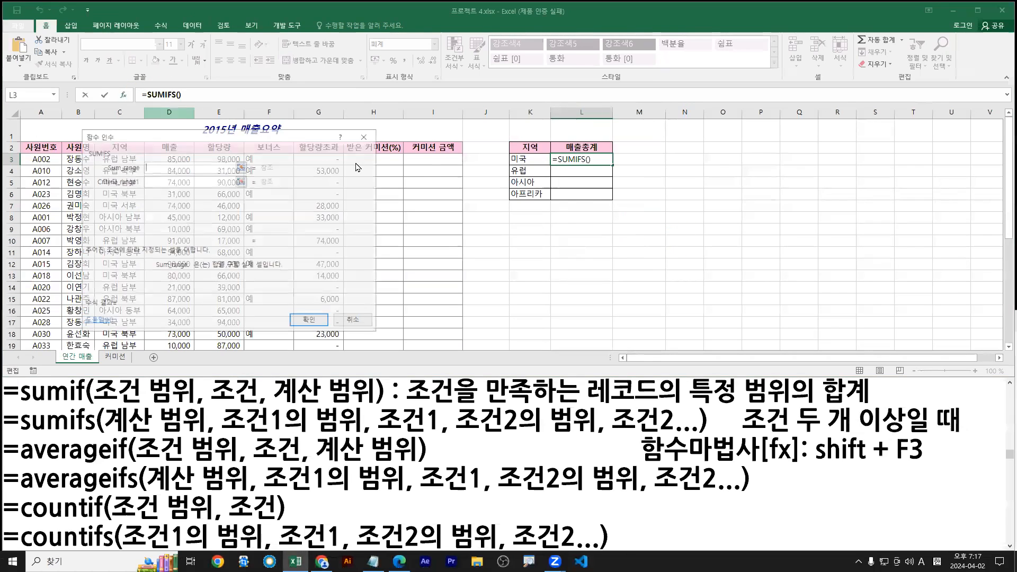
left_click_drag(294, 140, 688, 190)
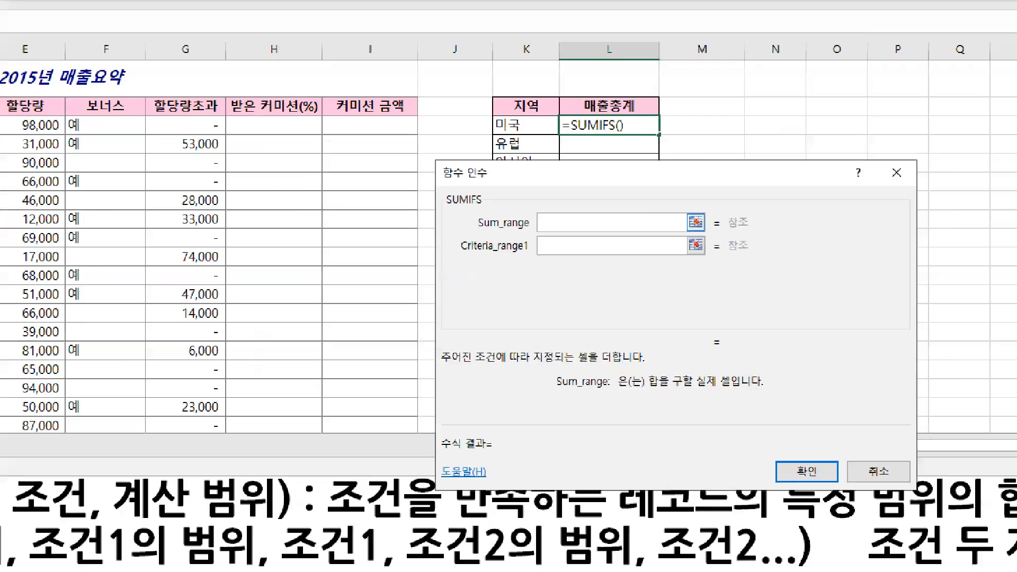
left_click_drag(469, 236, 655, 236)
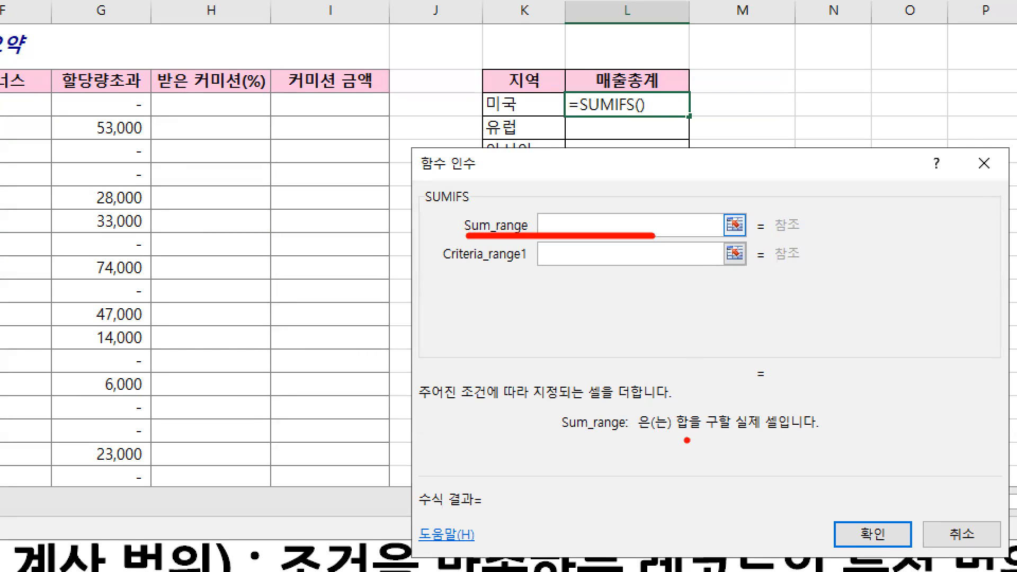
left_click_drag(676, 434, 781, 433)
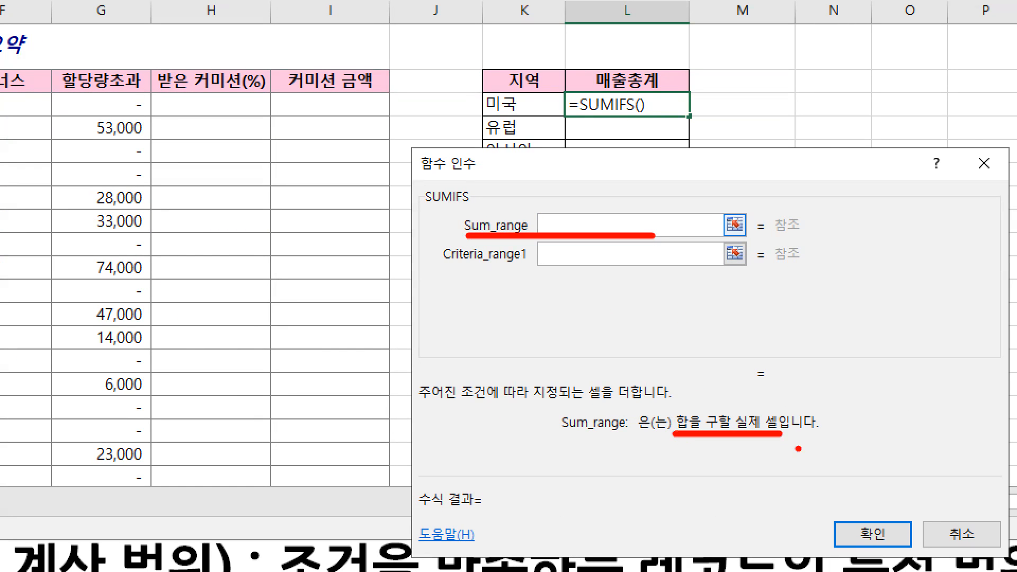
left_click_drag(556, 197, 564, 214)
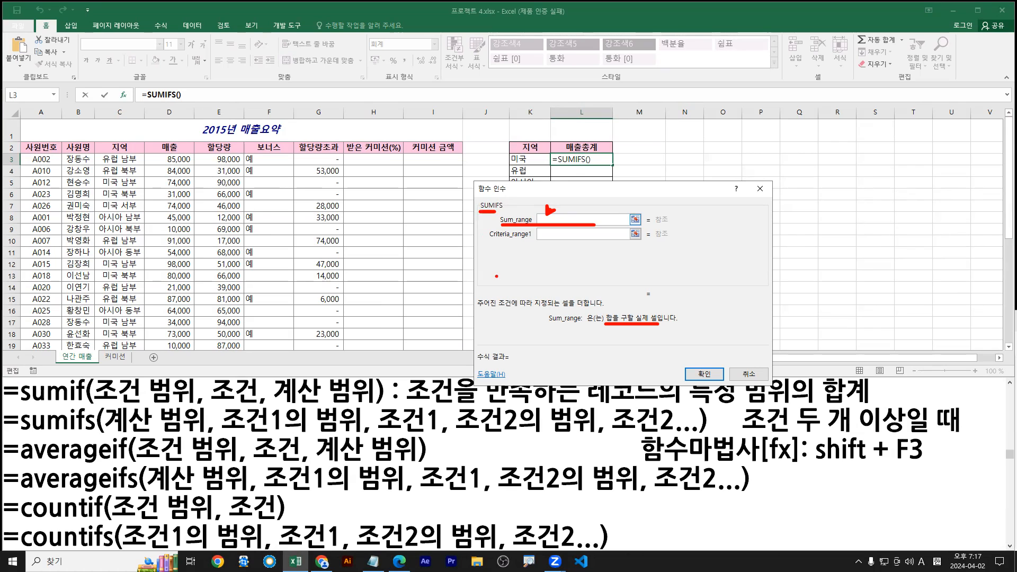
left_click(399, 561)
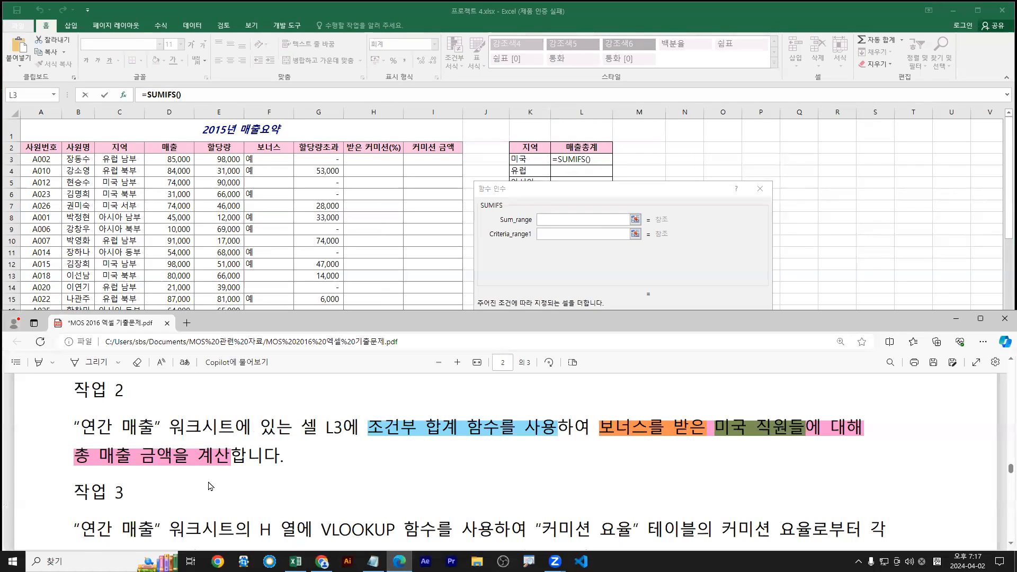
left_click_drag(73, 466, 236, 466)
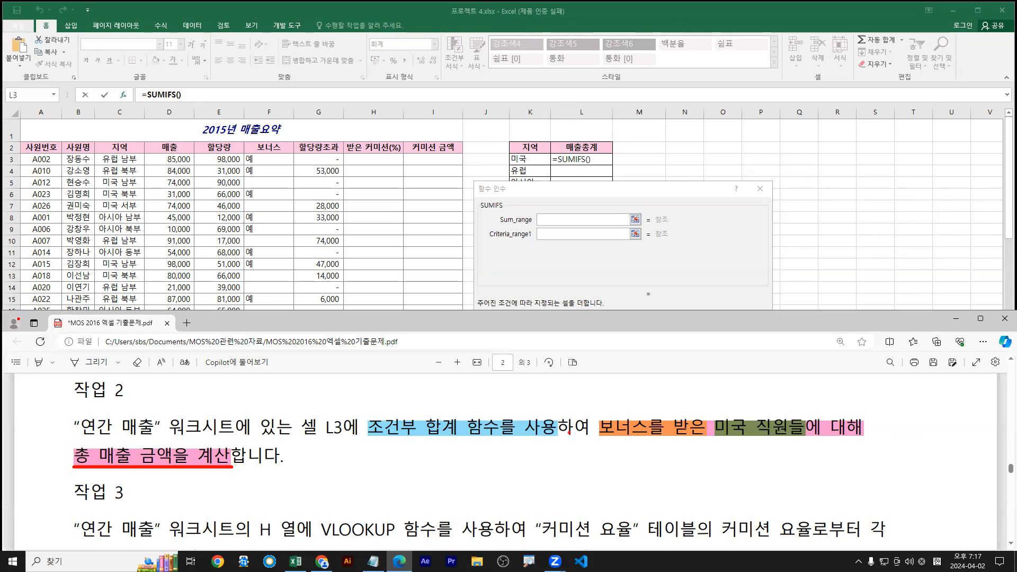
Mark the bonus, US-employee and total-sales conditions in the task and the 매출 column
mouse_move(645, 413)
left_mouse_down()
mouse_move(653, 403)
mouse_move(660, 412)
left_mouse_up()
key("g")
mouse_move(758, 400)
left_mouse_down()
mouse_move(772, 411)
mouse_move(766, 394)
left_mouse_up()
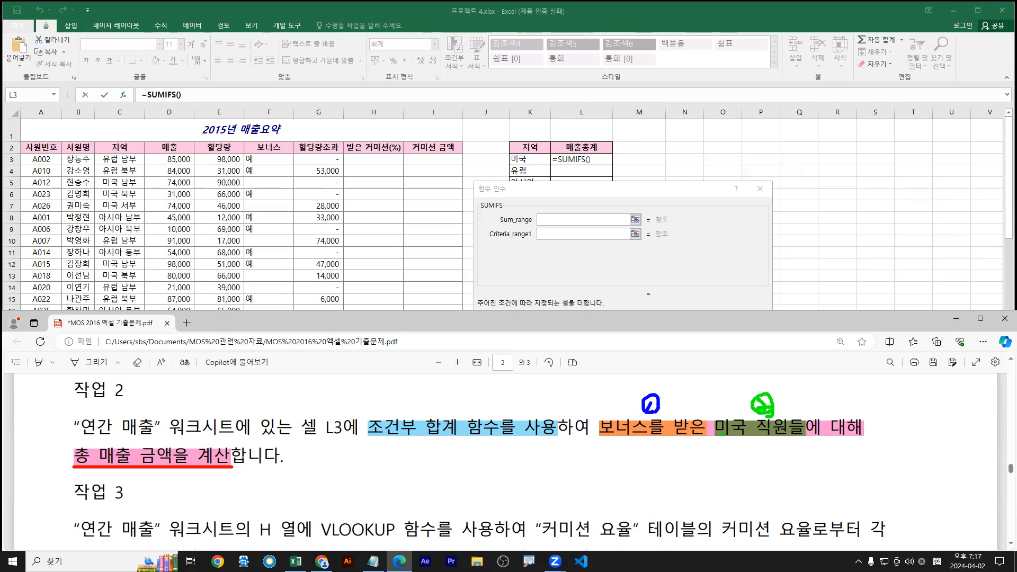
key("r")
left_click_drag(66, 470, 238, 469)
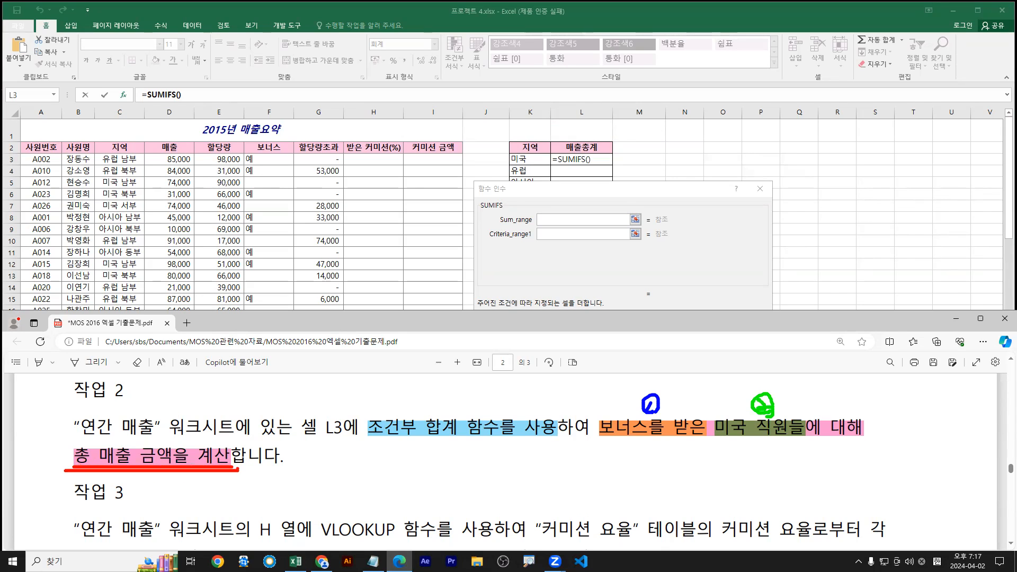
left_click_drag(497, 225, 607, 225)
left_click_drag(146, 154, 195, 320)
key("Escape")
Set Sum_range to the 매출 column D3:D35, which appears as the named range 상기목표
left_click(338, 13)
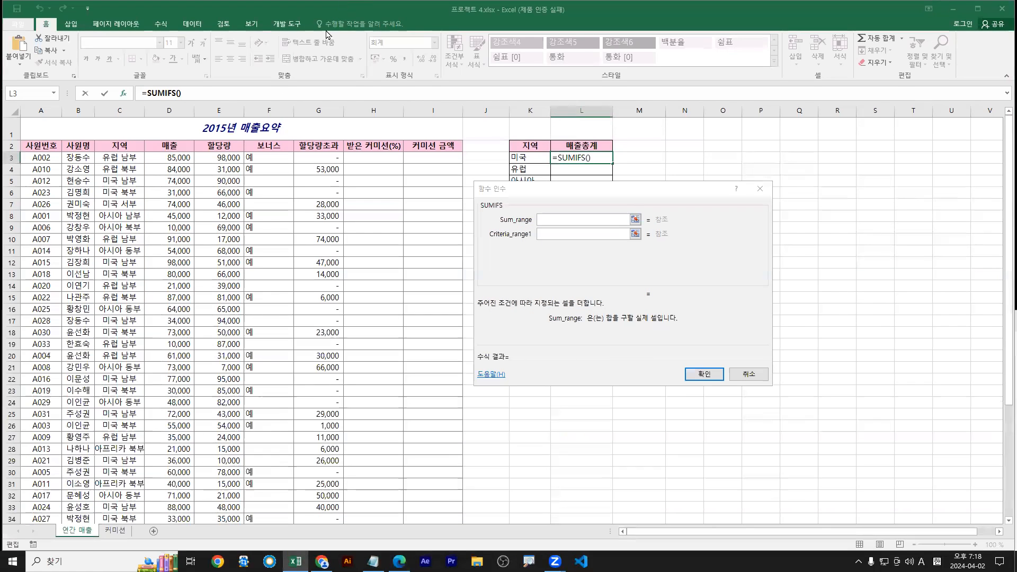
left_click(172, 158)
scroll(193, 329, "down", 3)
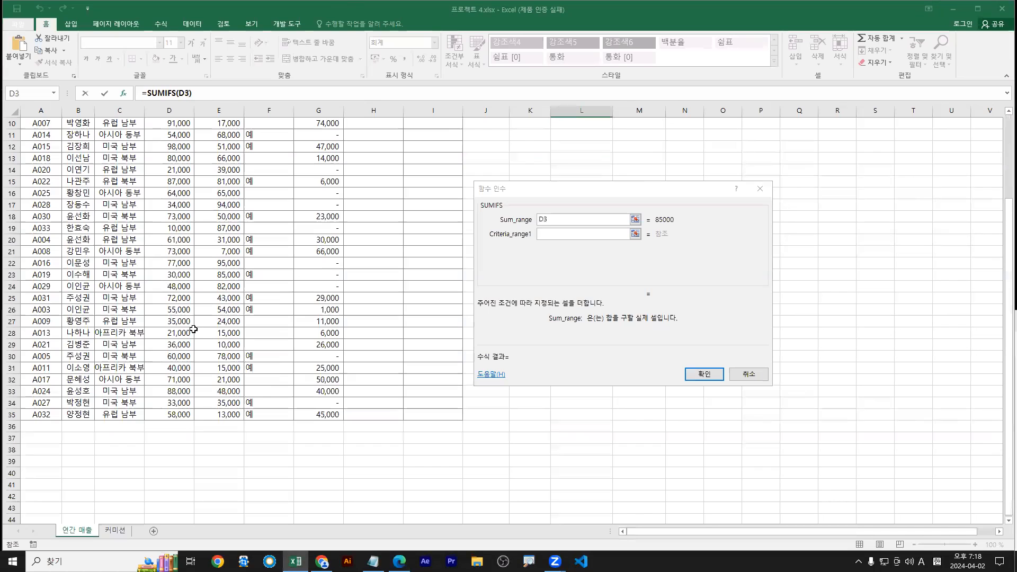
left_click(166, 416, "shift")
scroll(193, 380, "up", 1)
scroll(194, 381, "up", 2)
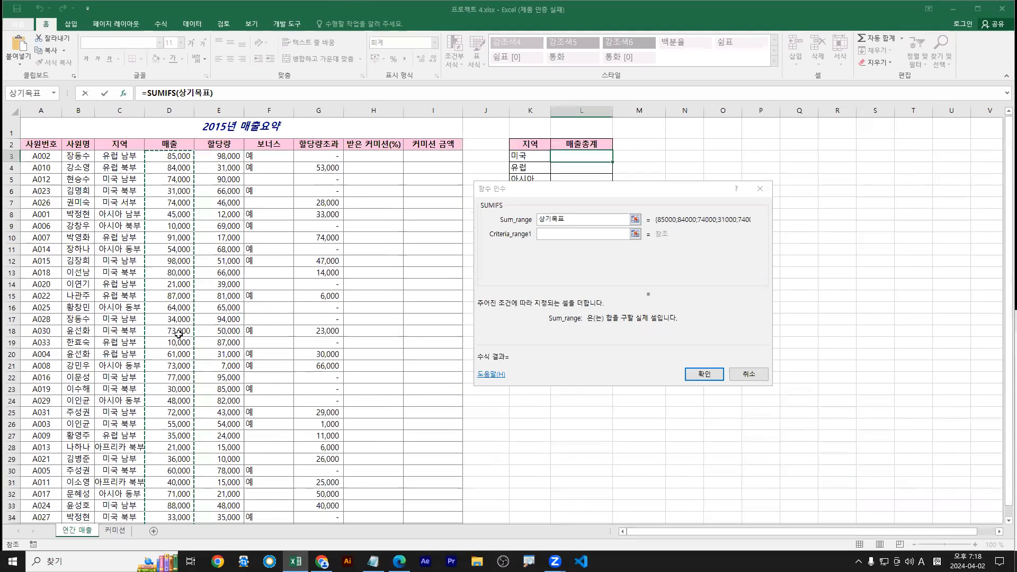
mouse_move(173, 157)
left_mouse_down()
mouse_move(176, 517)
mouse_move(185, 485)
left_mouse_up()
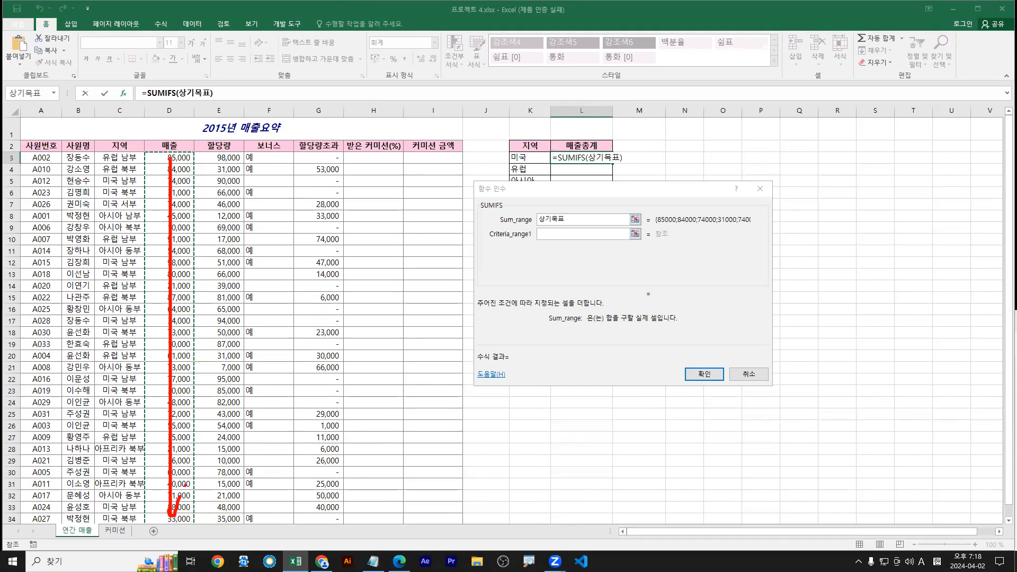
mouse_move(152, 153)
left_mouse_down()
mouse_move(147, 185)
mouse_move(194, 371)
mouse_move(194, 152)
mouse_move(174, 520)
mouse_move(185, 492)
left_mouse_up()
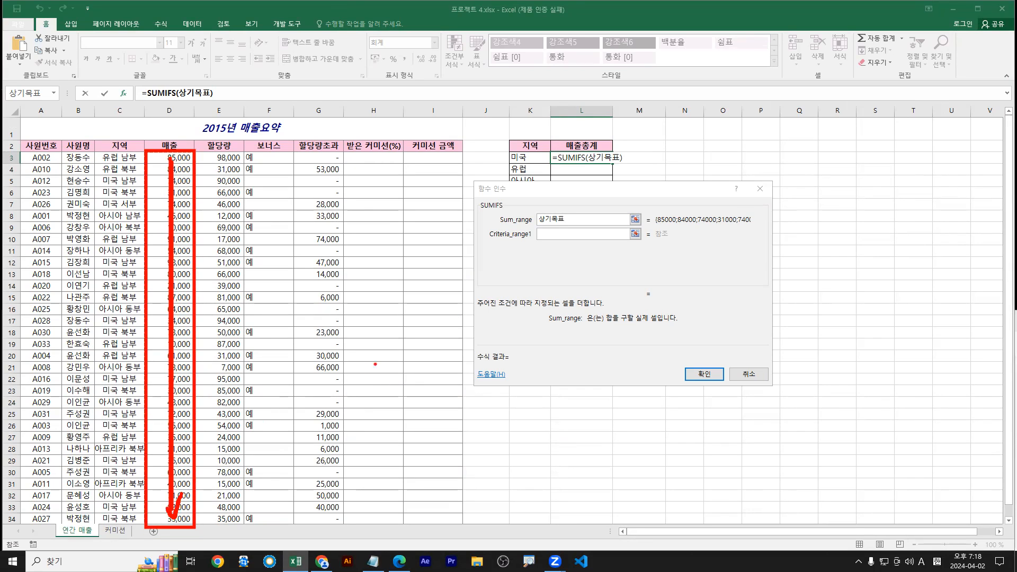
left_click_drag(500, 224, 560, 217)
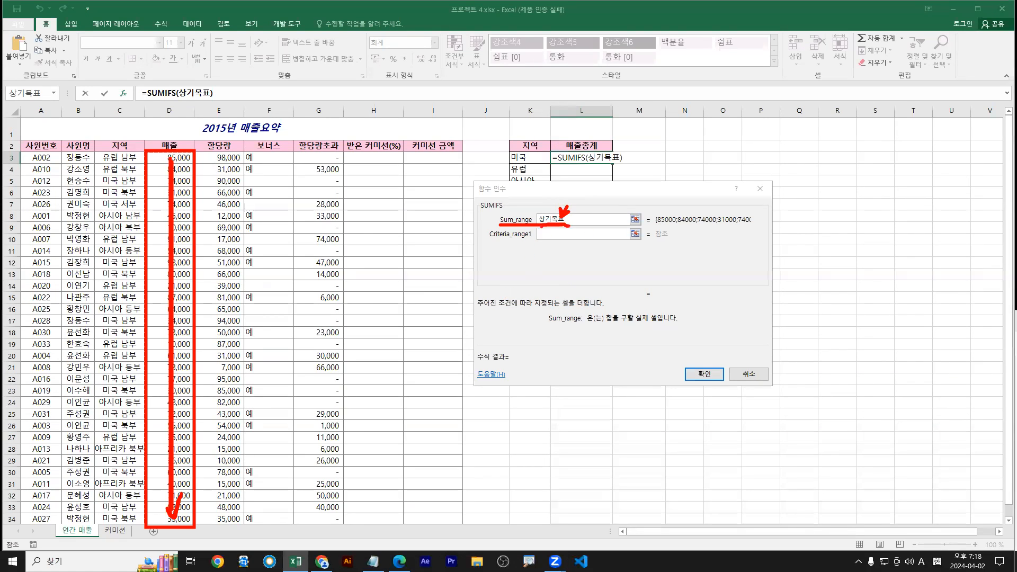
key("Escape")
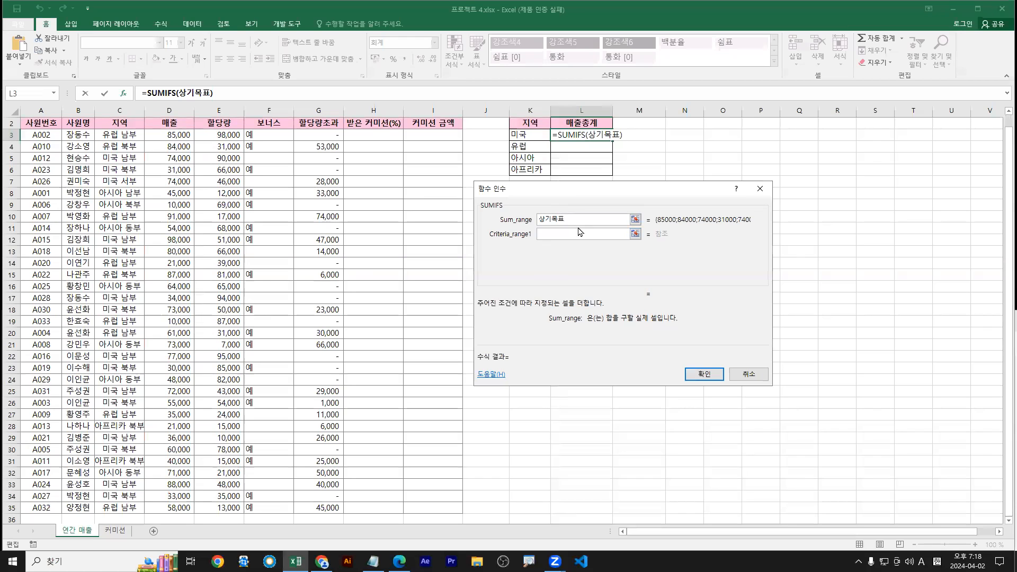
Select the bonus column from F3 down as Criteria_range1
left_click(553, 233)
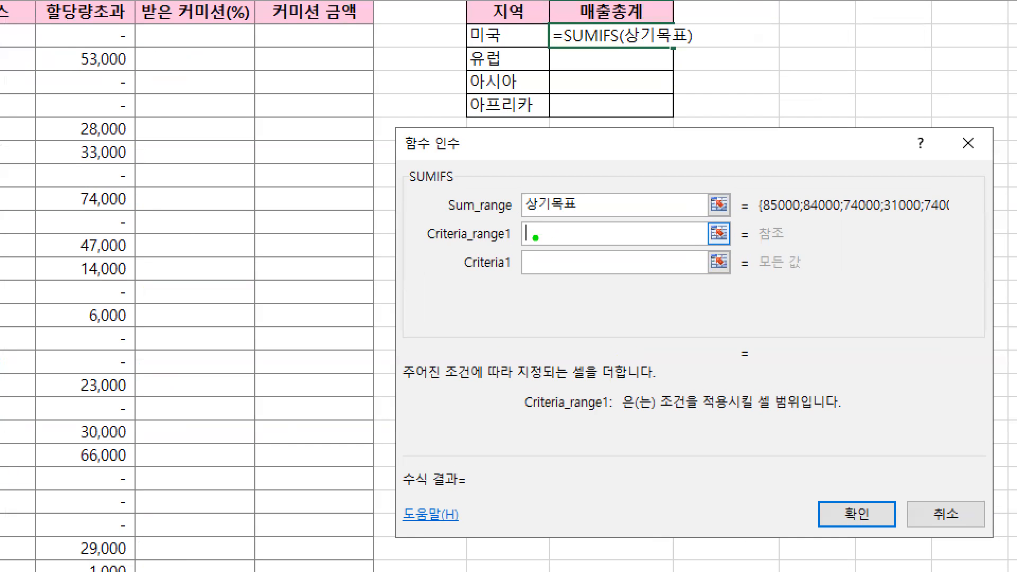
left_click_drag(537, 248, 543, 236)
left_click_drag(425, 247, 579, 249)
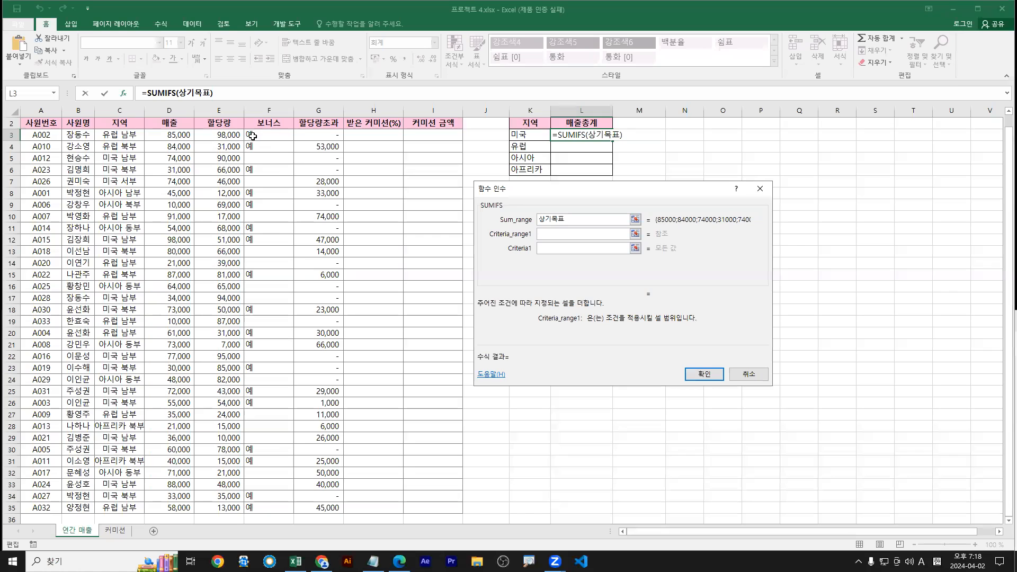
left_click(256, 136)
left_click(265, 508, "shift")
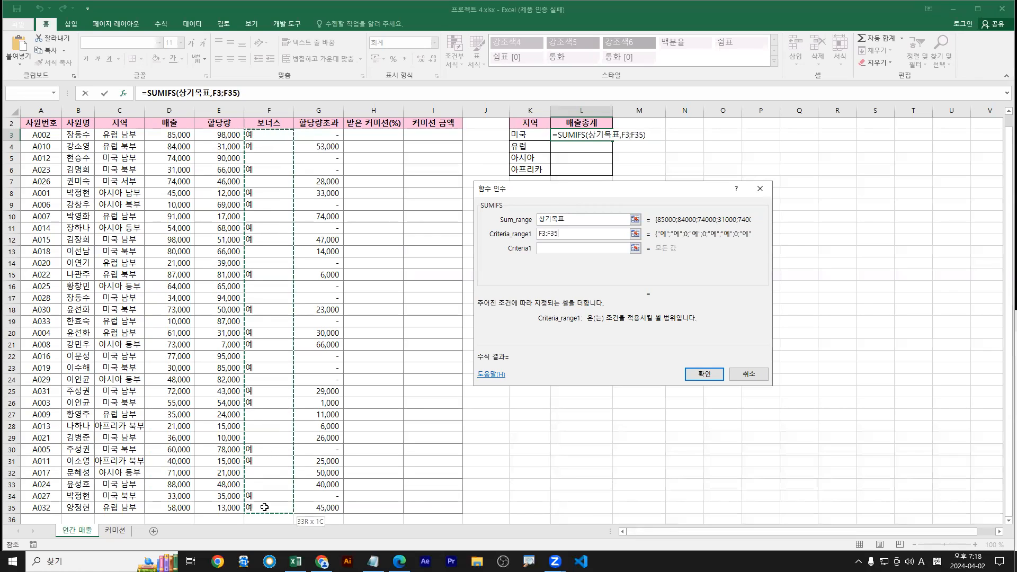
left_click_drag(265, 139, 269, 509)
left_click_drag(269, 139, 275, 509)
Correct the Criteria_range1 entry to F3:F35
left_click(272, 136)
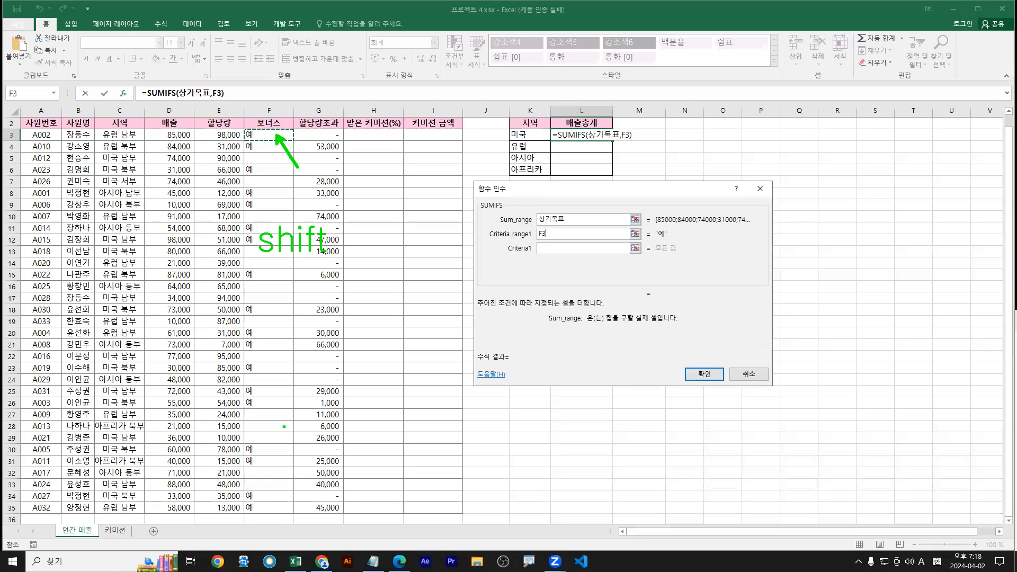
type("+")
left_click(270, 508)
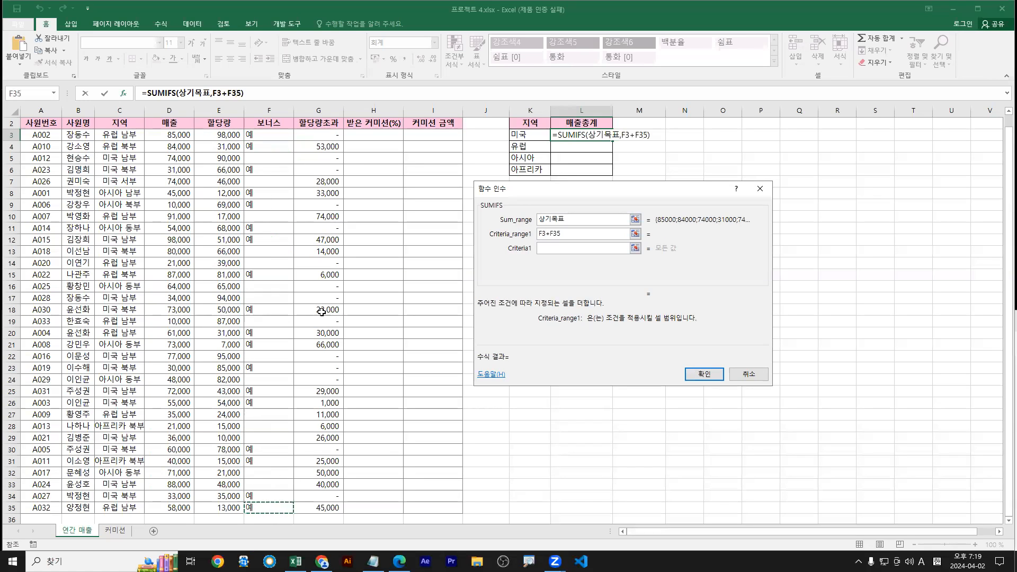
left_click_drag(561, 233, 538, 234)
left_click(270, 135)
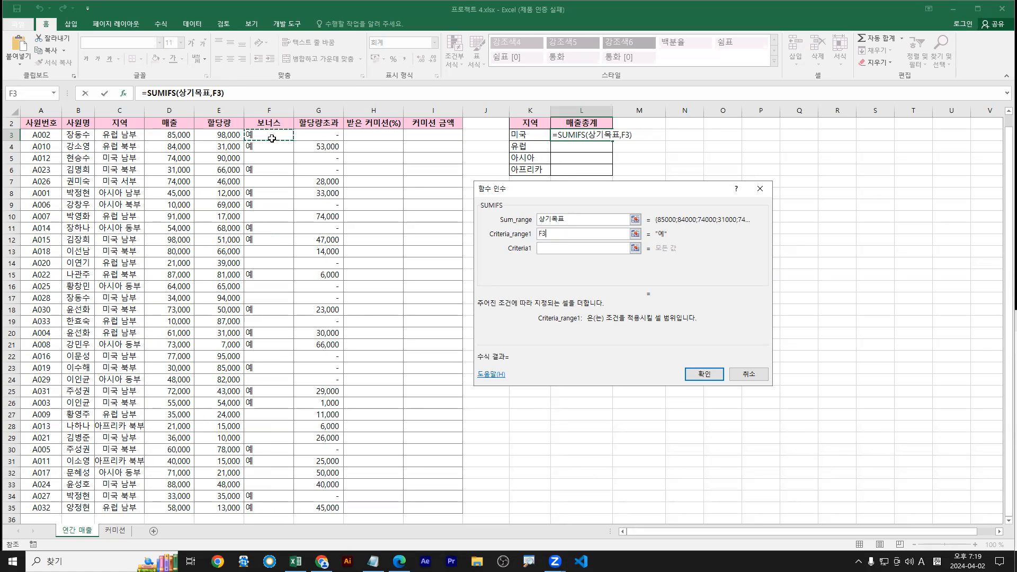
type(":F35")
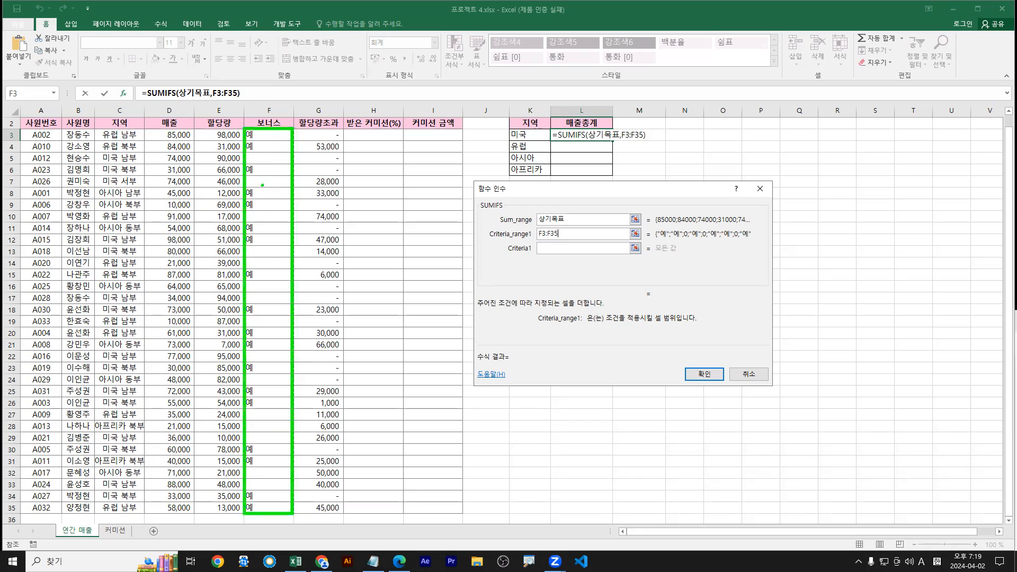
mouse_move(267, 136)
left_mouse_down()
mouse_move(271, 520)
mouse_move(267, 512)
left_mouse_up()
mouse_move(261, 499)
left_mouse_down()
mouse_move(266, 512)
mouse_move(276, 478)
left_mouse_up()
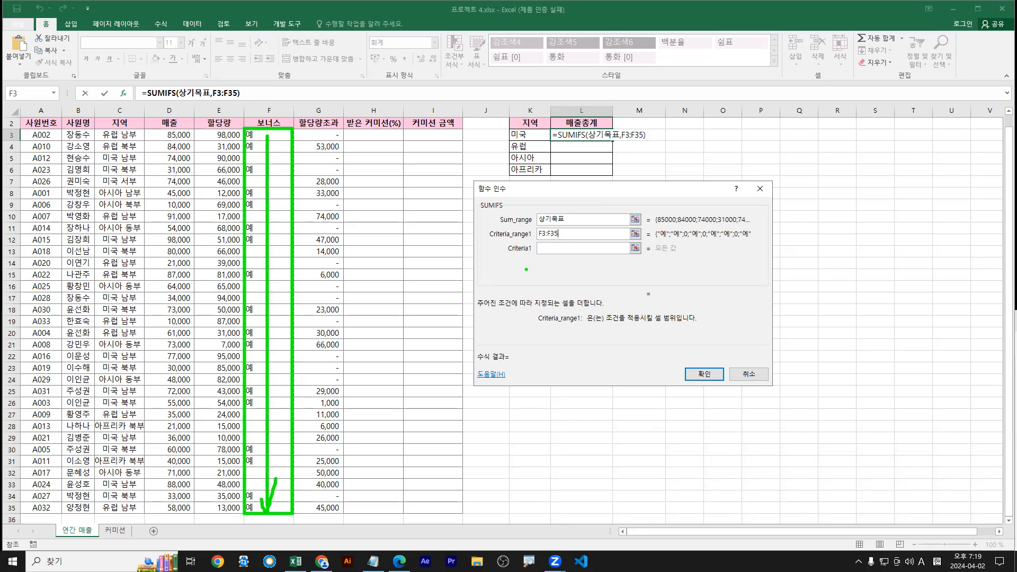
left_click_drag(491, 241, 570, 239)
Enter 예 as Criteria1
left_click(577, 252)
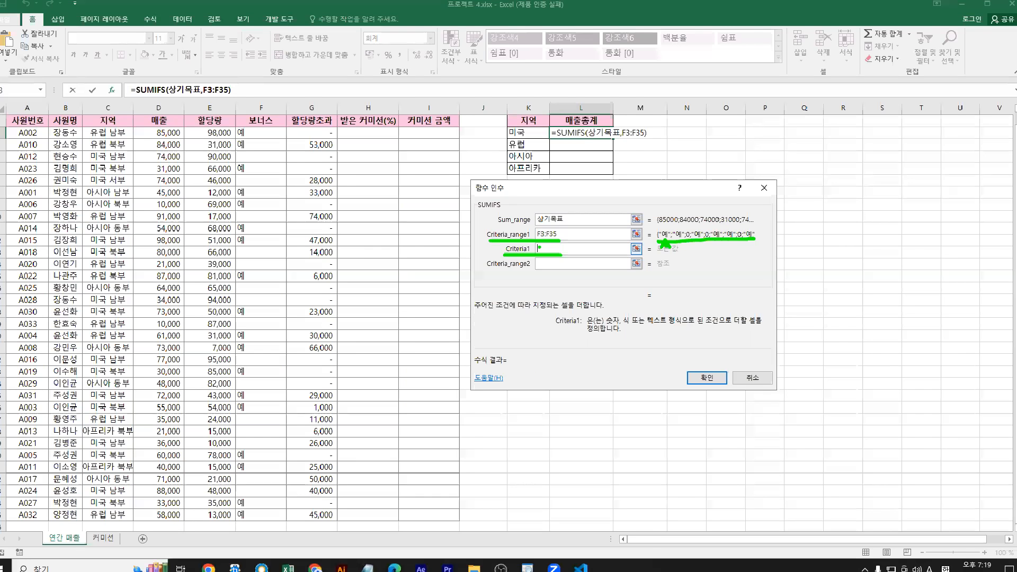
key("Hangul")
type("예")
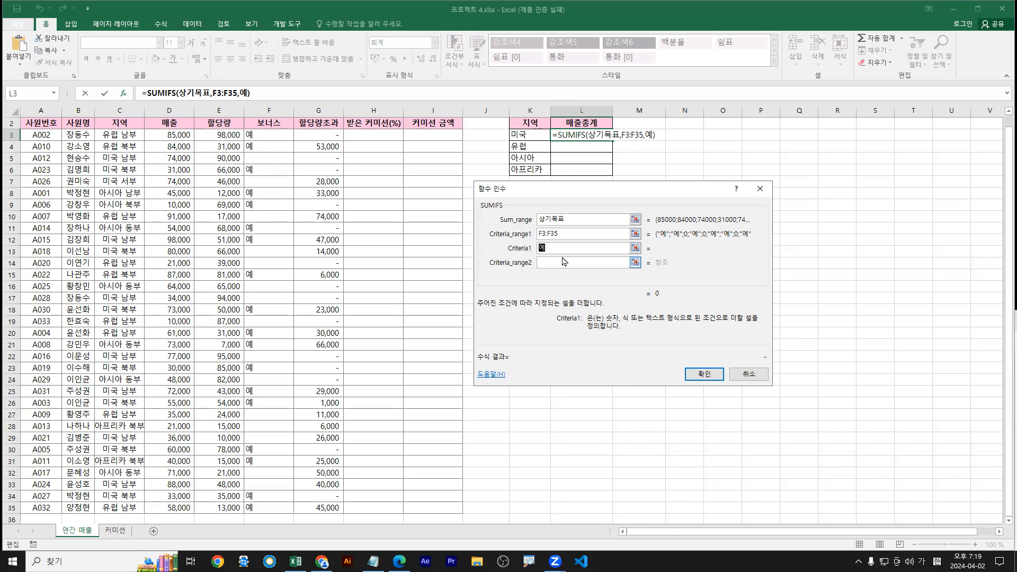
left_click(554, 263)
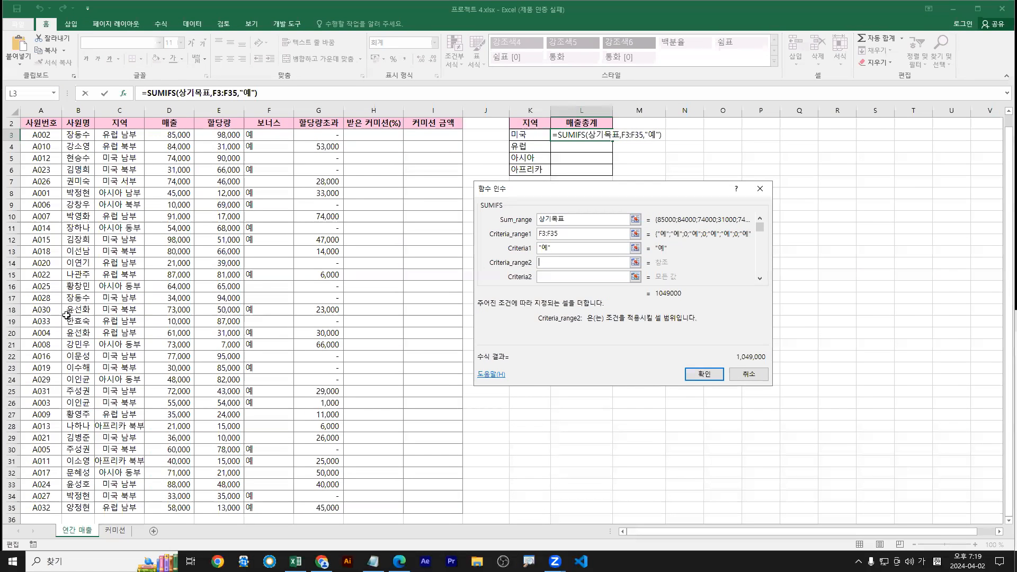
left_click(114, 137)
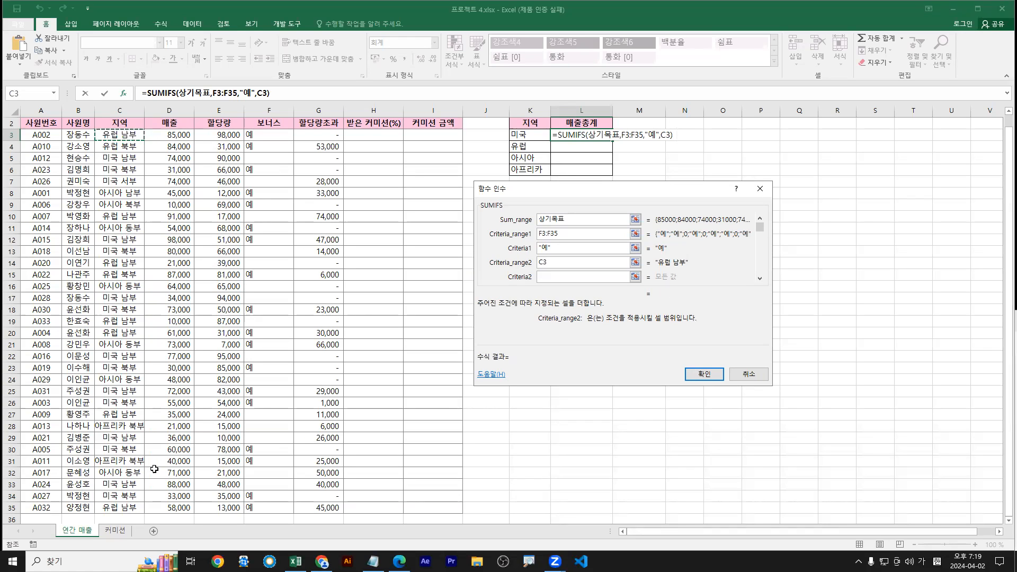
left_click(117, 506, "shift")
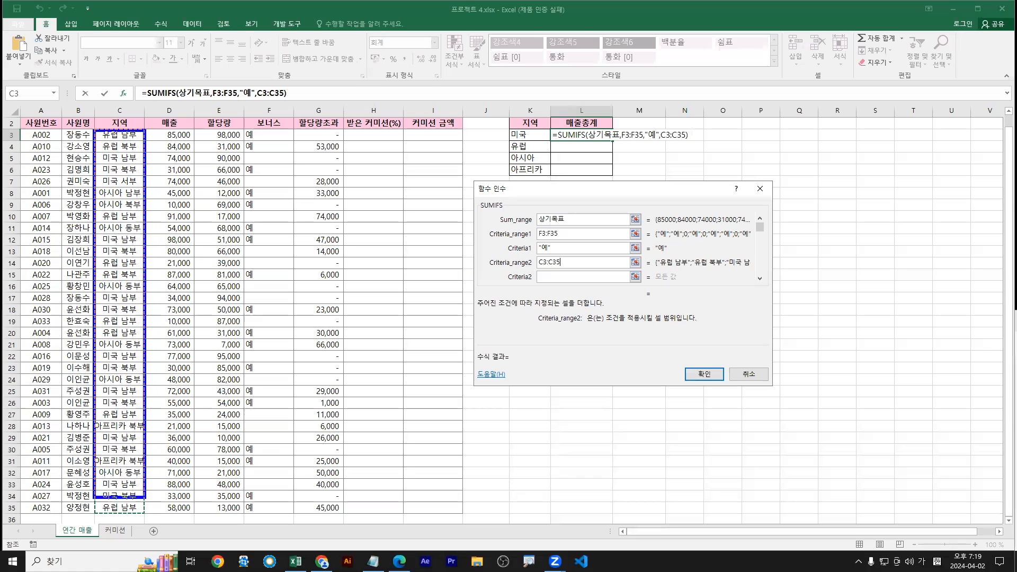
mouse_move(121, 138)
left_mouse_down()
mouse_move(121, 509)
mouse_move(133, 479)
left_mouse_up()
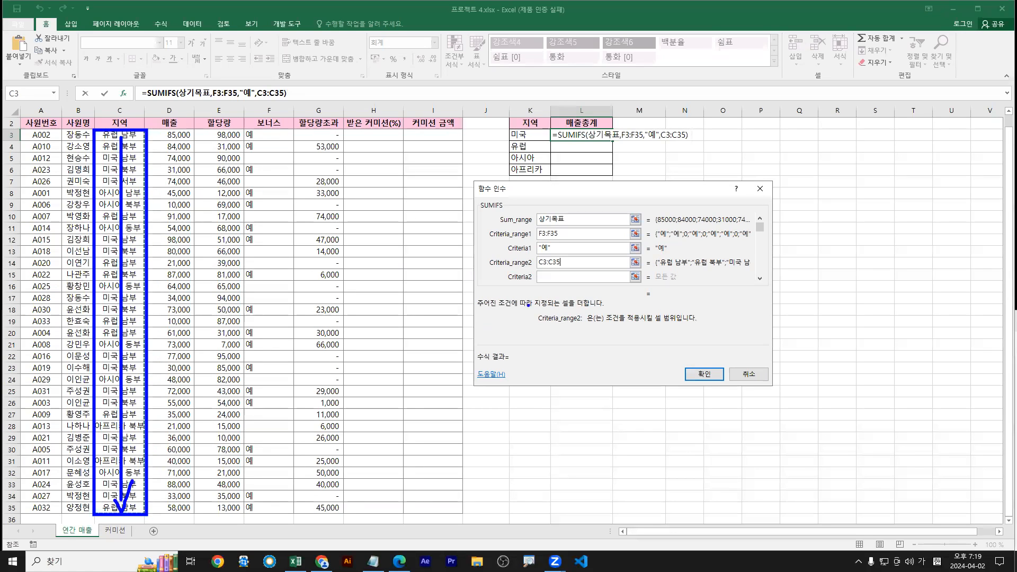
mouse_move(509, 285)
left_mouse_down()
mouse_move(569, 283)
mouse_move(540, 286)
left_mouse_up()
Highlight the 미국 region entries in column C and sketch 미국* beside Criteria2
key("Escape")
left_click(549, 279)
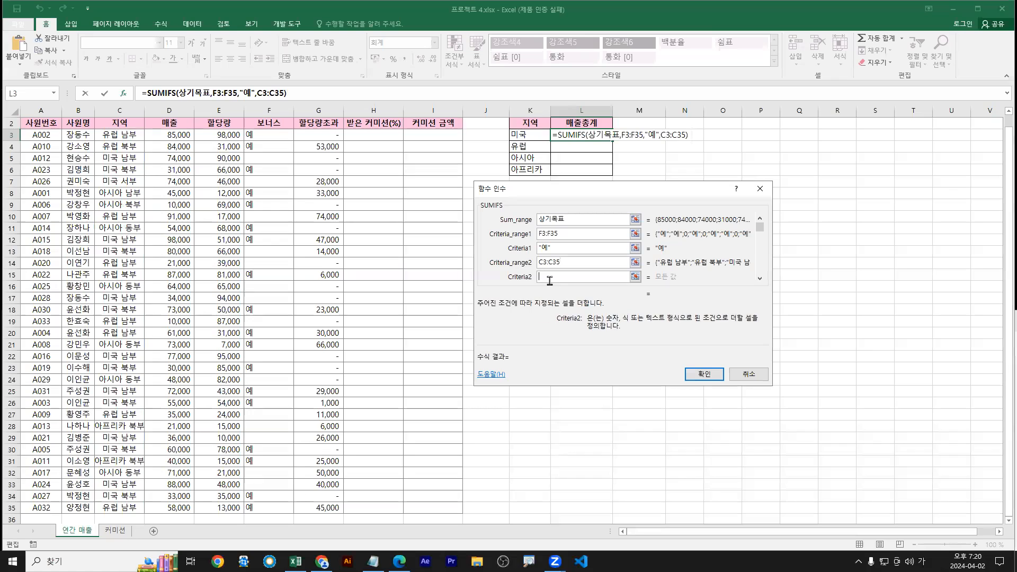
key("ctrl+1")
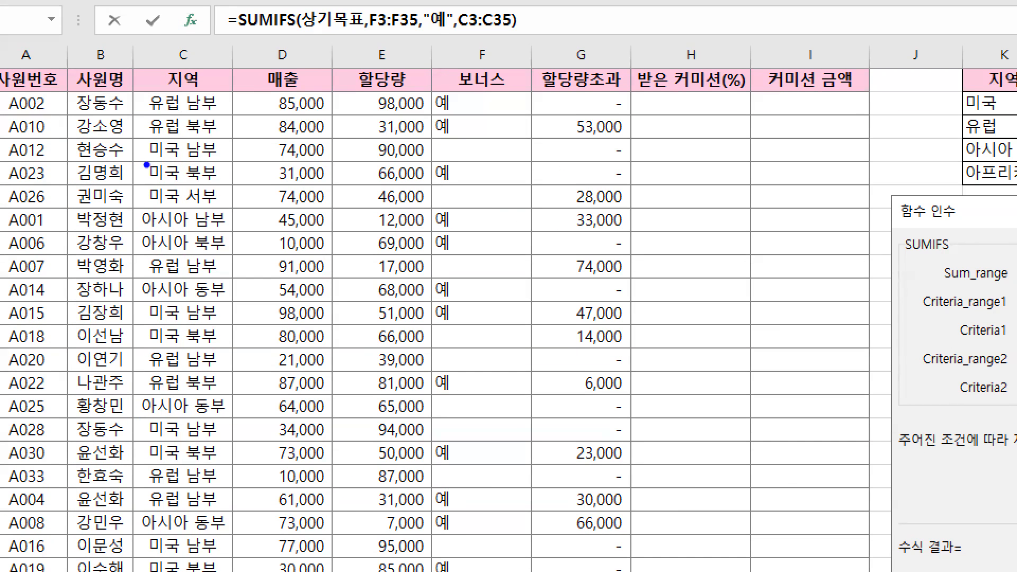
left_click_drag(149, 160, 228, 160)
left_click_drag(149, 185, 236, 185)
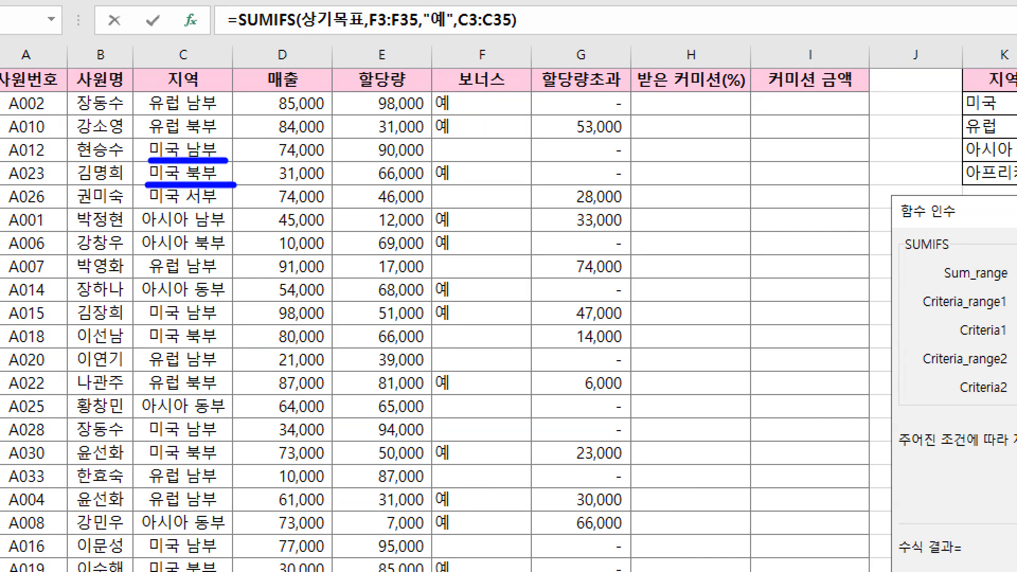
left_click_drag(150, 209, 225, 209)
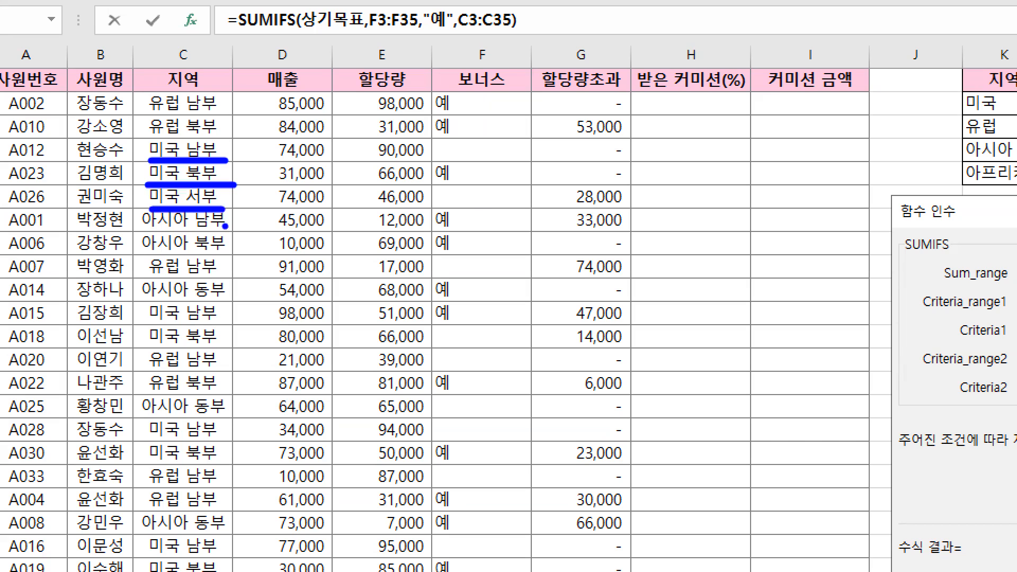
scroll(225, 227, "down", 4)
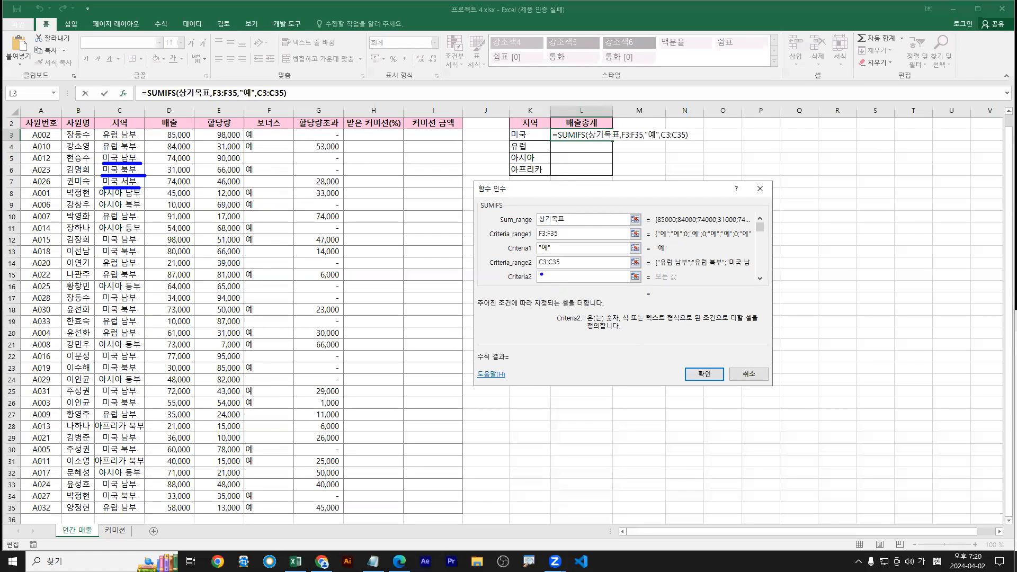
mouse_move(548, 275)
left_mouse_down()
mouse_move(554, 295)
mouse_move(559, 280)
mouse_move(574, 279)
mouse_move(576, 298)
left_mouse_up()
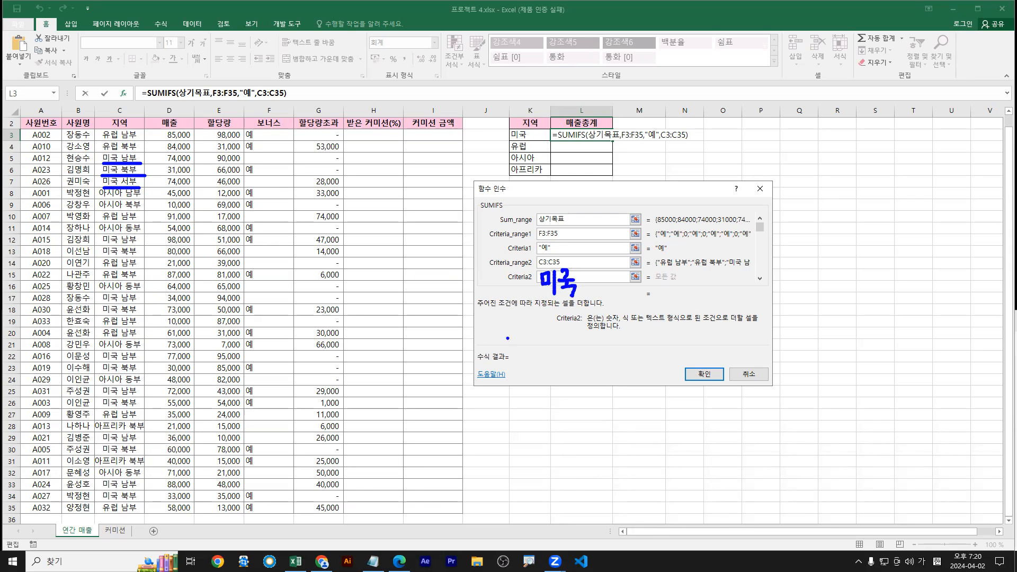
mouse_move(580, 280)
left_mouse_down()
mouse_move(600, 277)
mouse_move(581, 290)
mouse_move(596, 292)
left_mouse_up()
Note that * means any characters, then enter 미국* as Criteria2 and confirm
mouse_move(556, 363)
left_mouse_down()
mouse_move(576, 366)
mouse_move(561, 380)
mouse_move(575, 382)
left_mouse_up()
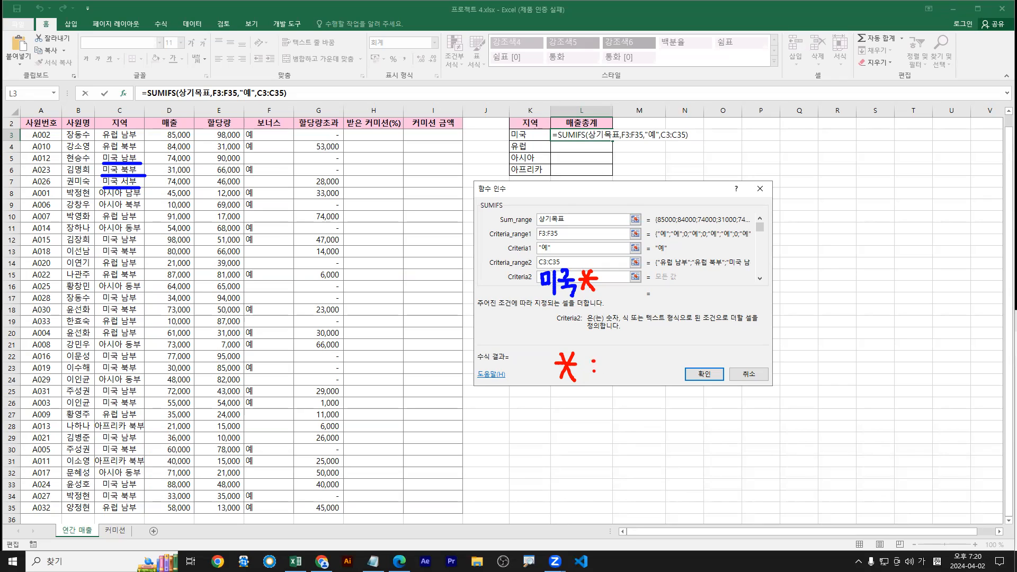
left_click_drag(613, 352, 615, 360)
left_click_drag(615, 350, 626, 359)
mouse_move(615, 361)
left_mouse_down()
mouse_move(627, 359)
mouse_move(619, 375)
left_mouse_up()
mouse_move(617, 376)
left_mouse_down()
mouse_move(632, 374)
mouse_move(638, 348)
left_mouse_up()
mouse_move(635, 350)
left_mouse_down()
mouse_move(645, 377)
mouse_move(669, 357)
mouse_move(679, 366)
left_mouse_up()
left_click_drag(671, 366, 693, 370)
left_click_drag(695, 343, 697, 378)
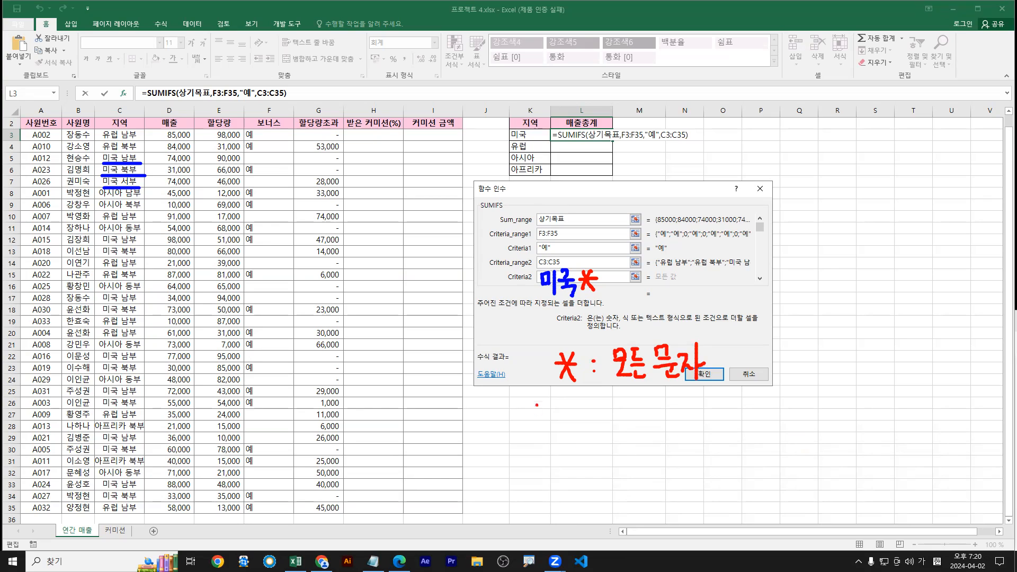
left_click_drag(569, 340, 586, 307)
key("Escape")
type("ㅁ")
type("미국*")
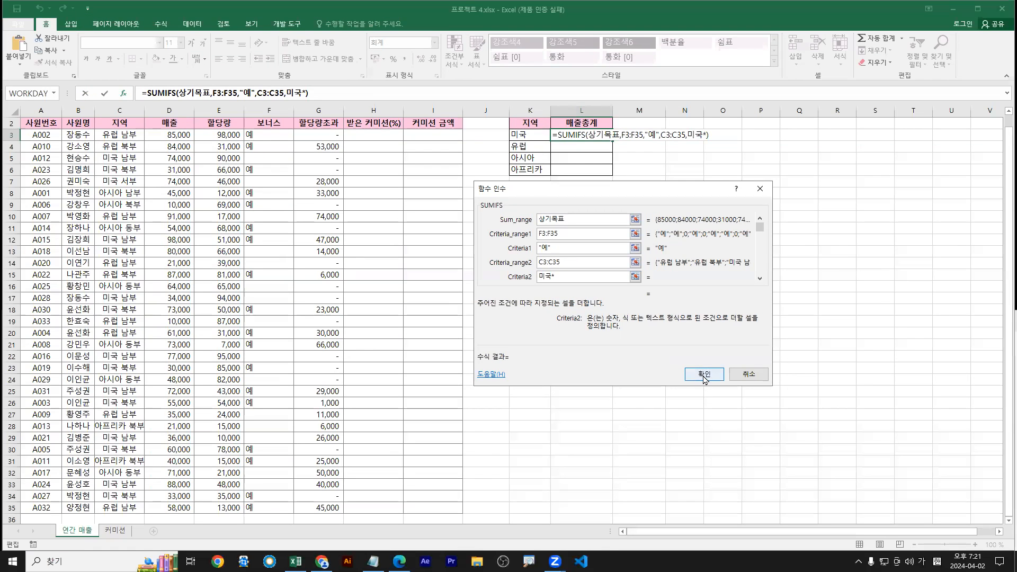
left_click(703, 373)
Reopen L3's SUMIFS arguments and change Sum_range to D3:D35
left_click_drag(577, 142, 609, 142)
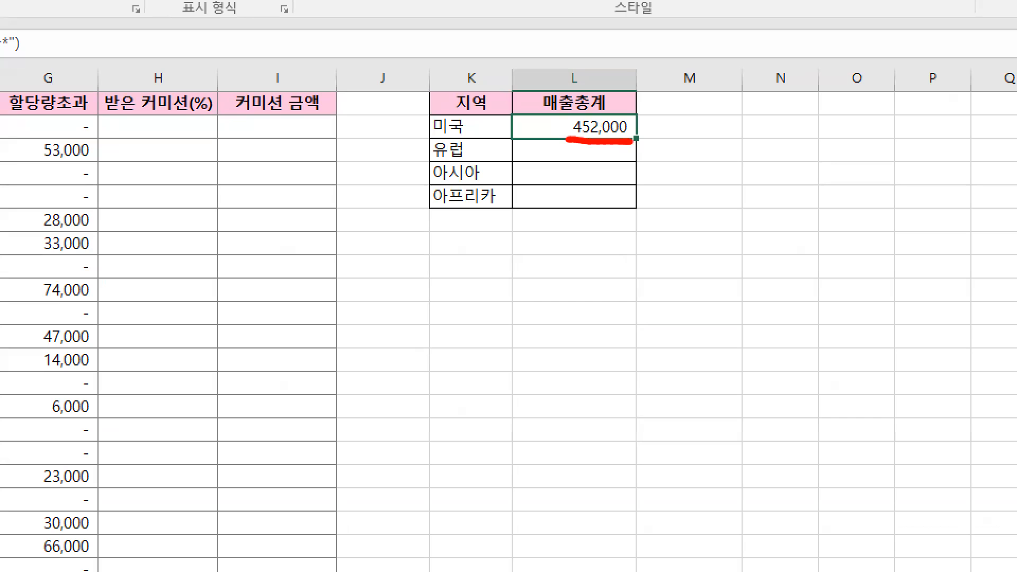
key("Escape")
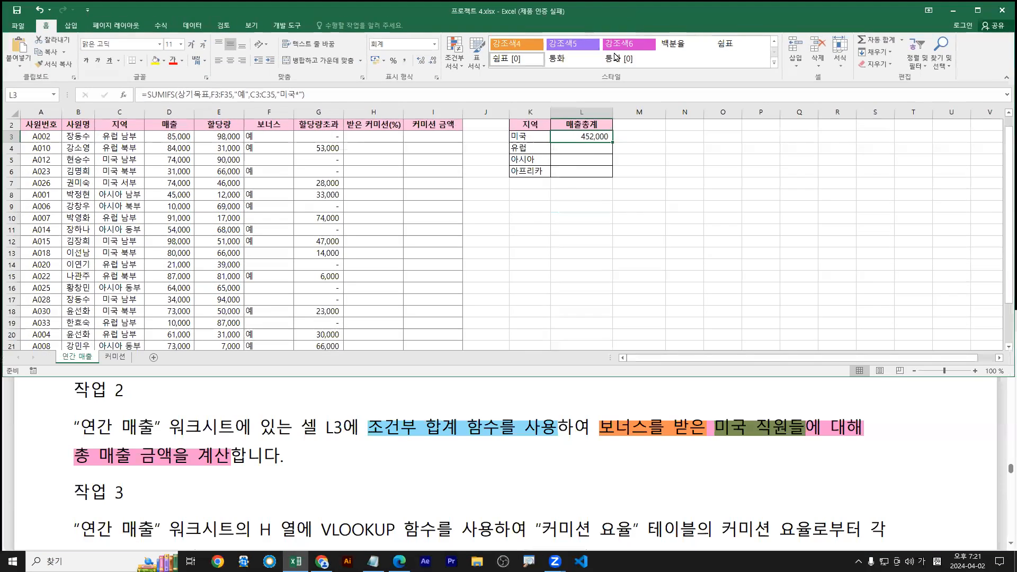
double_click(583, 135)
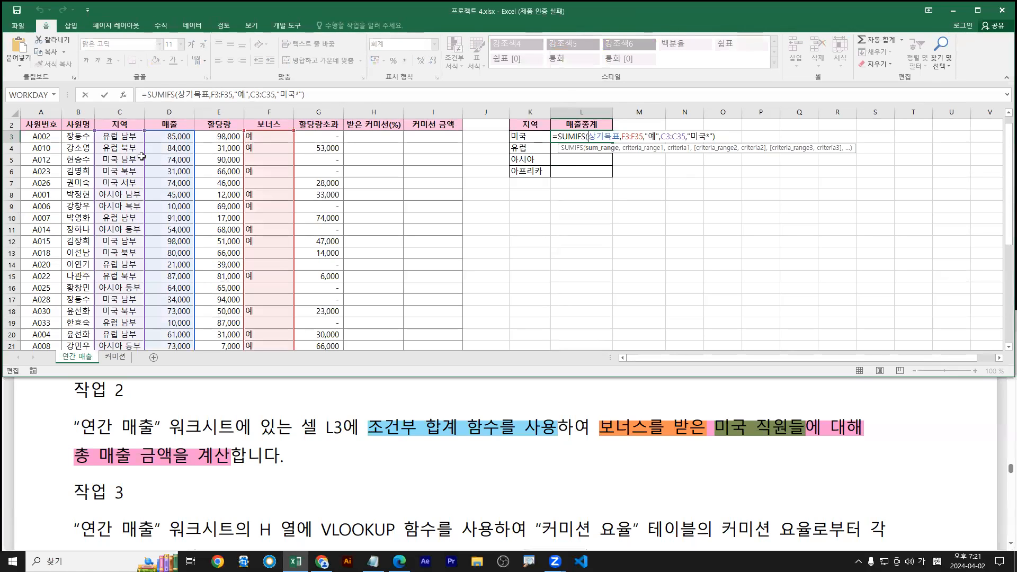
left_click(127, 99)
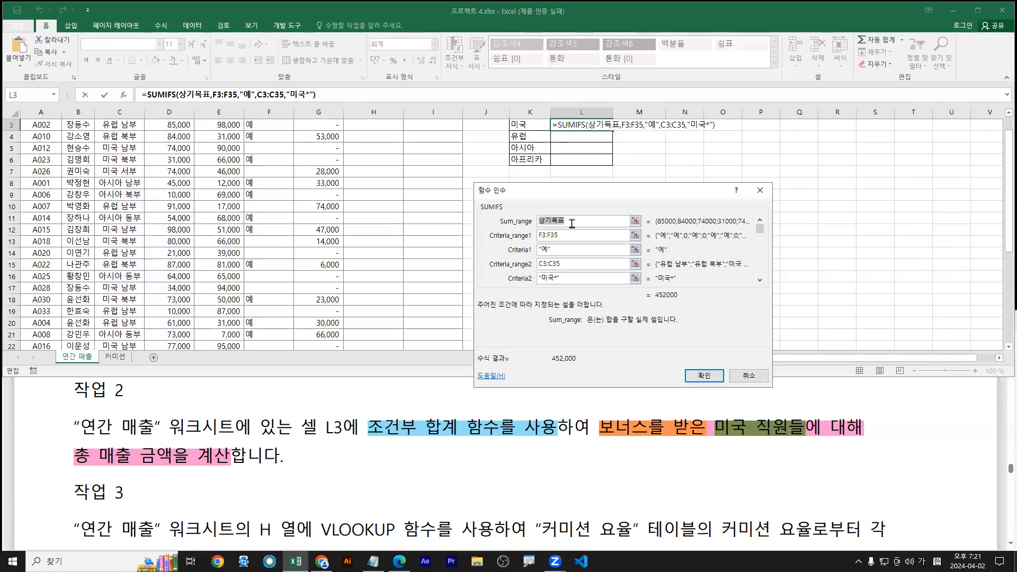
scroll(129, 211, "up", 1)
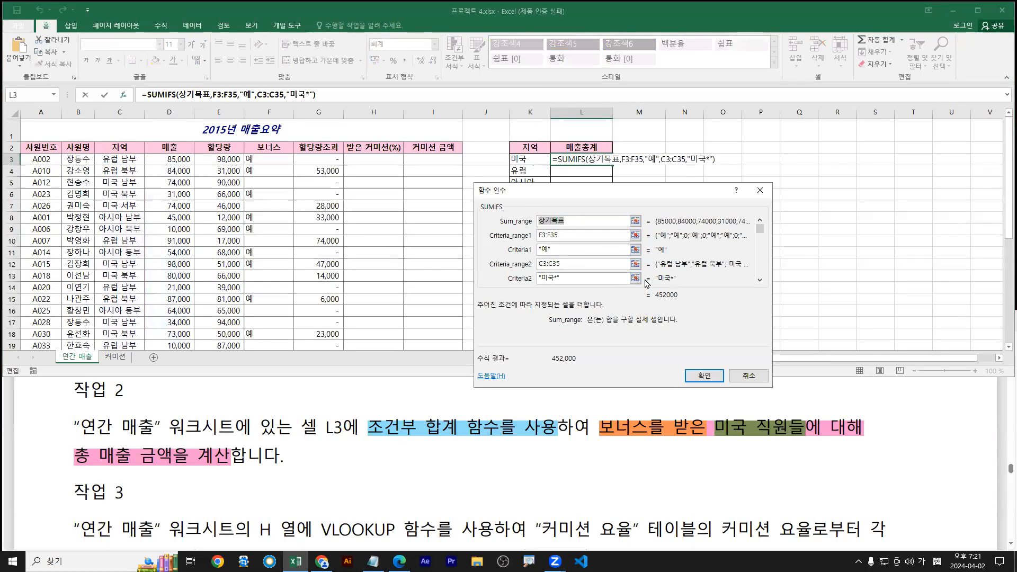
type("ㅇ")
key("BackSpace")
key("Hangul")
type("D3")
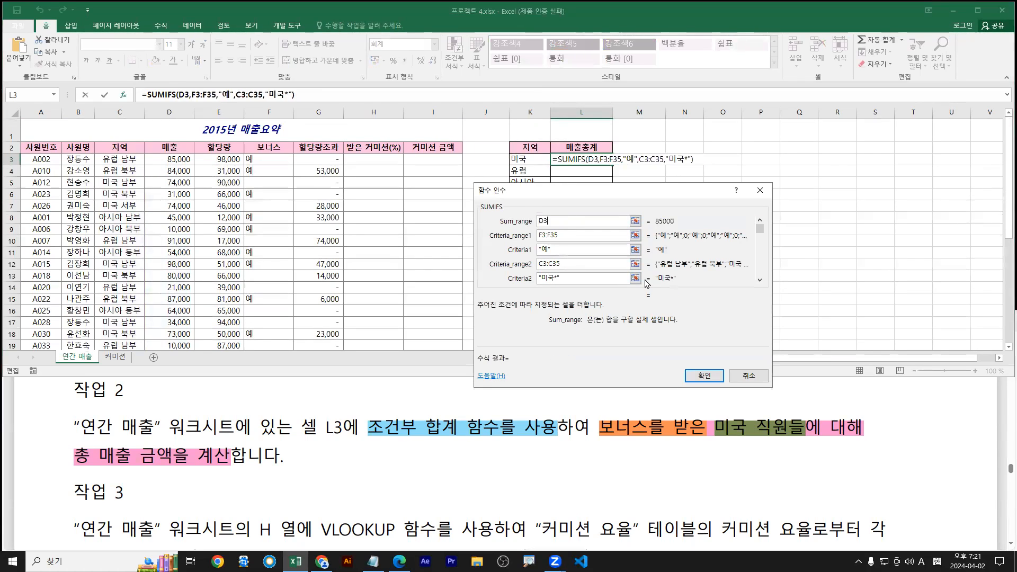
type(":D24")
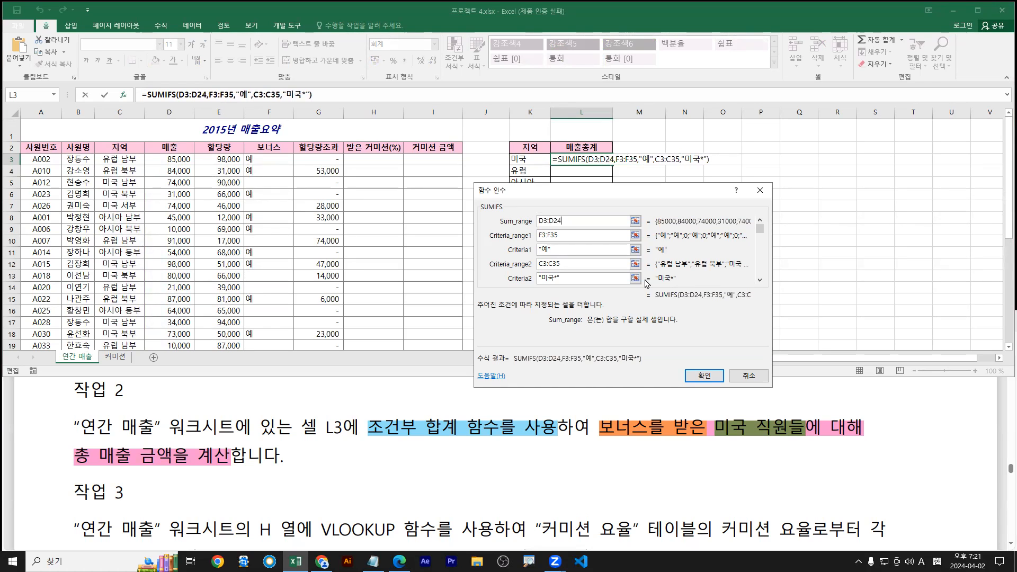
key("BackSpace")
key("BackSpace")
type("35")
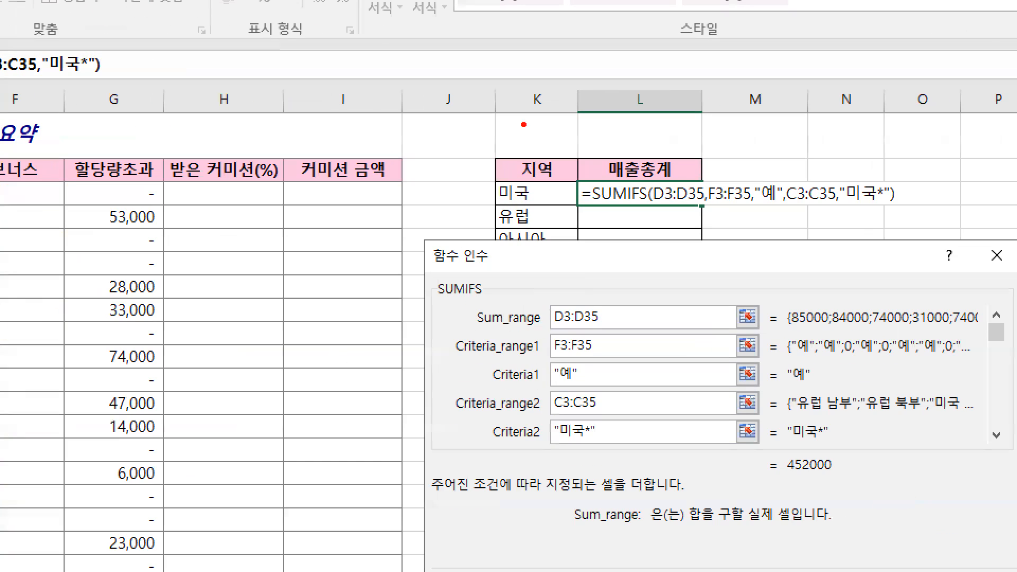
Underline each SUMIFS argument: D3:D35, F3:F35, 예, C3:C35 and 미국*
left_click_drag(471, 331, 630, 331)
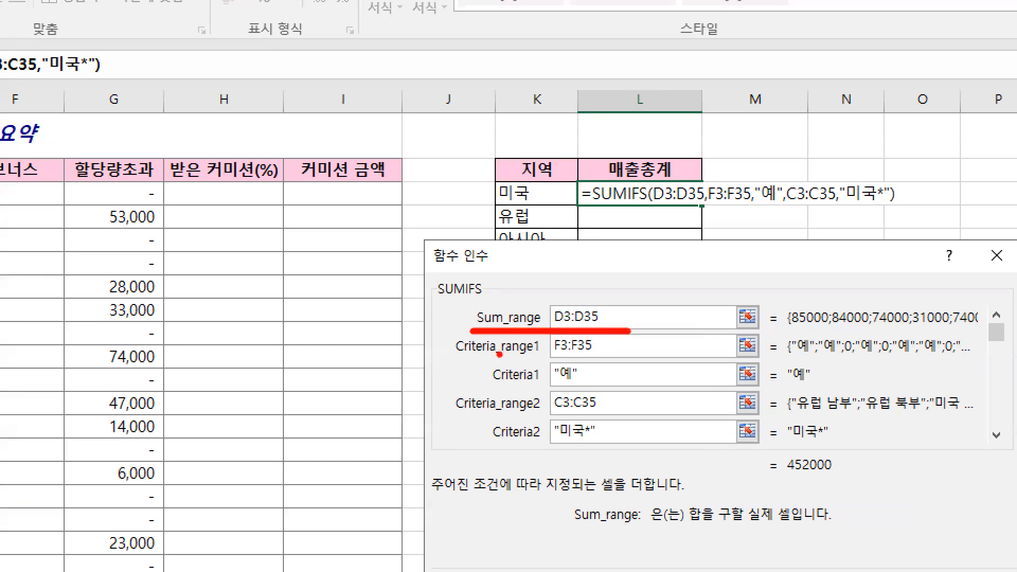
key("b")
left_click_drag(453, 361, 640, 362)
left_click_drag(484, 392, 593, 393)
key("g")
left_click_drag(460, 419, 606, 419)
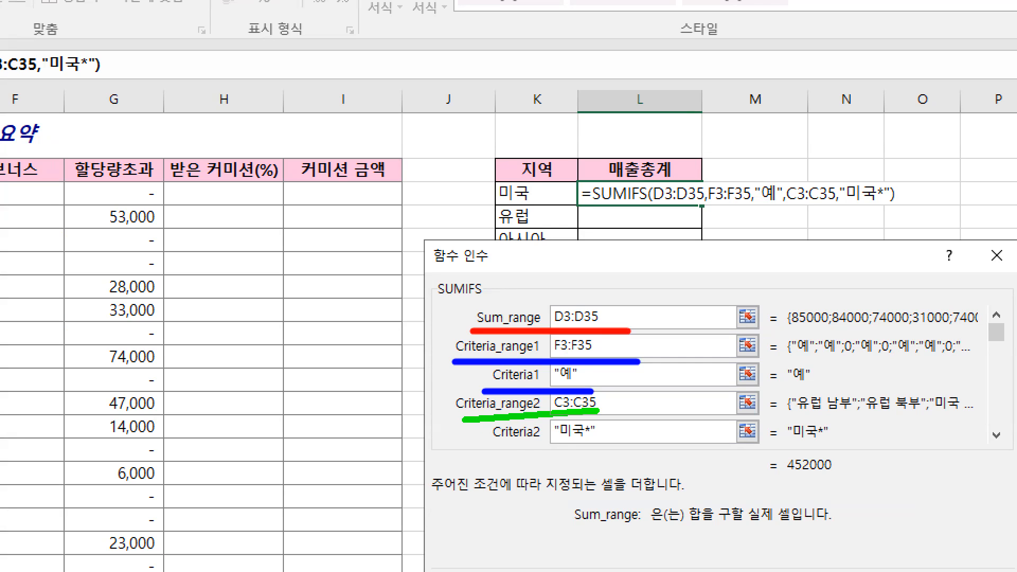
left_click_drag(495, 446, 606, 446)
key("b")
Add a typed 미국* note and underline its asterisk
type("t")
type("a")
key("BackSpace")
key("Hangul")
type("예")
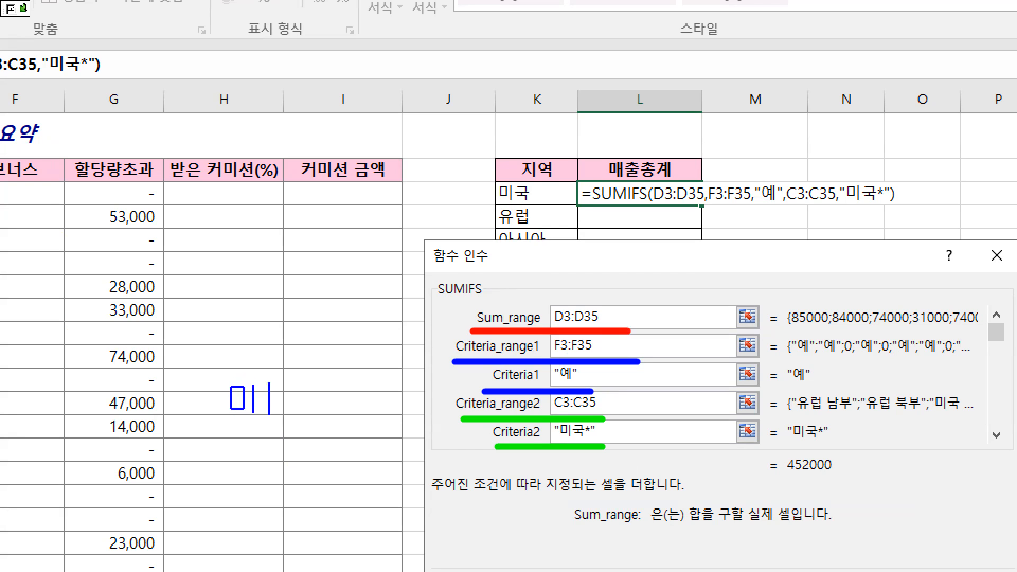
type("국*")
key("Escape")
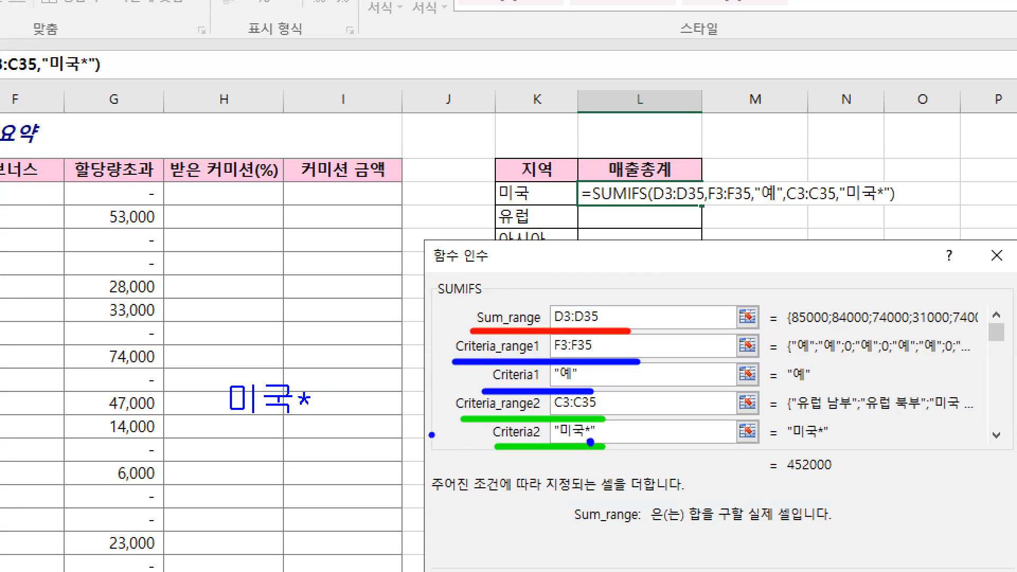
left_click_drag(316, 413, 300, 414)
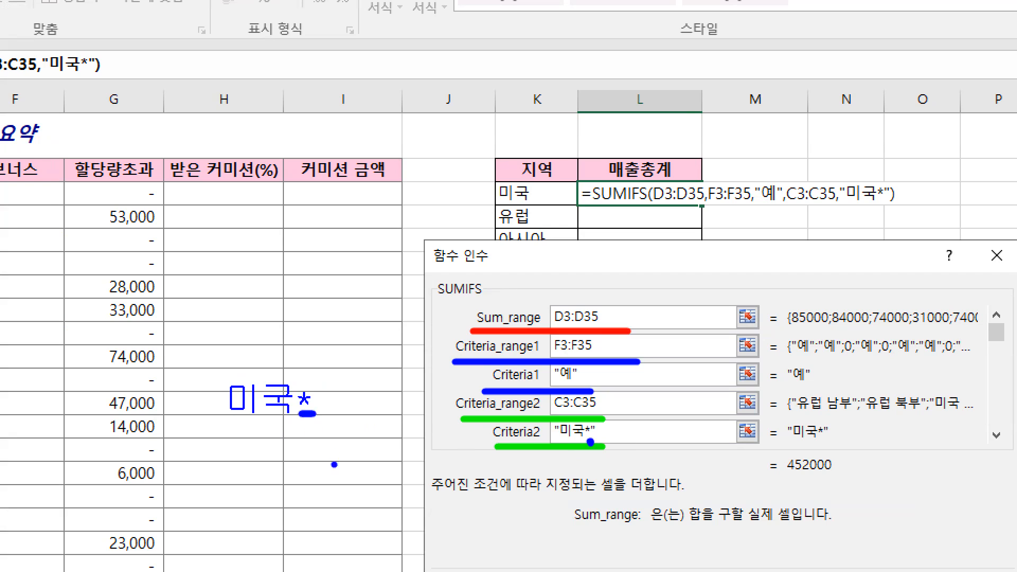
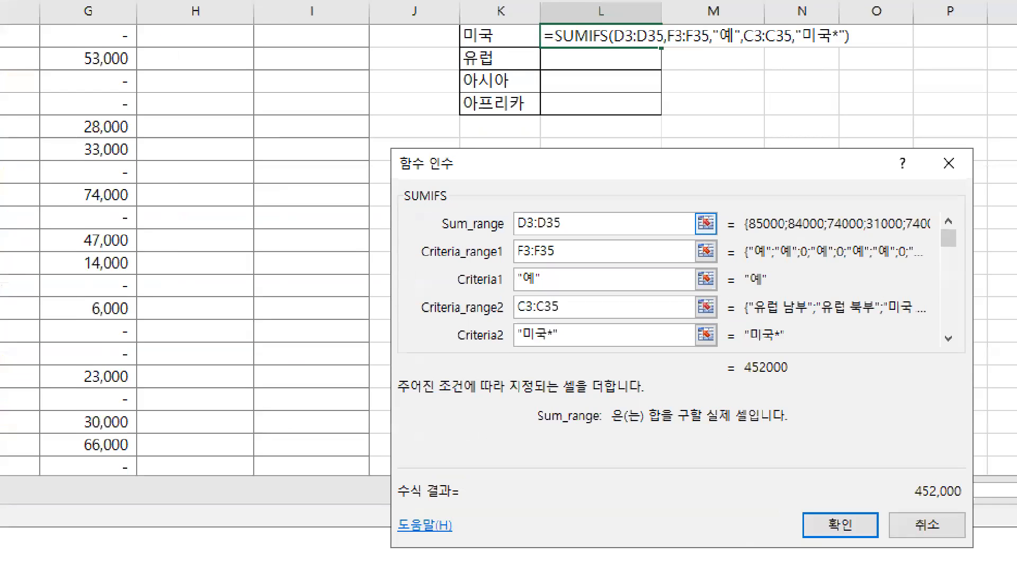
Mark Sum_range D3:D35 with a typed 상기목표 note and confirm the SUMIFS arguments
mouse_move(514, 238)
left_mouse_down()
mouse_move(571, 239)
mouse_move(592, 193)
left_mouse_up()
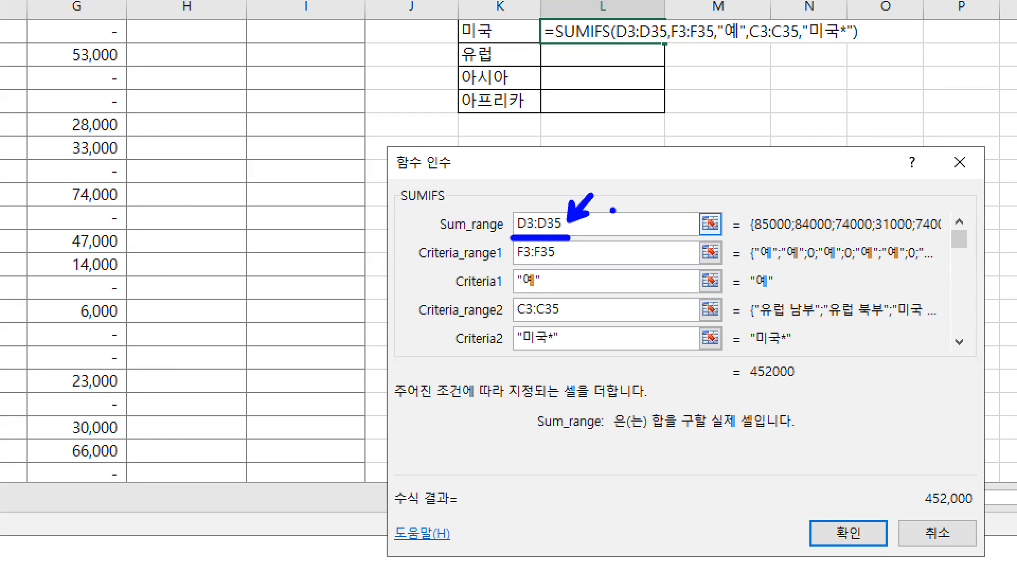
type("t")
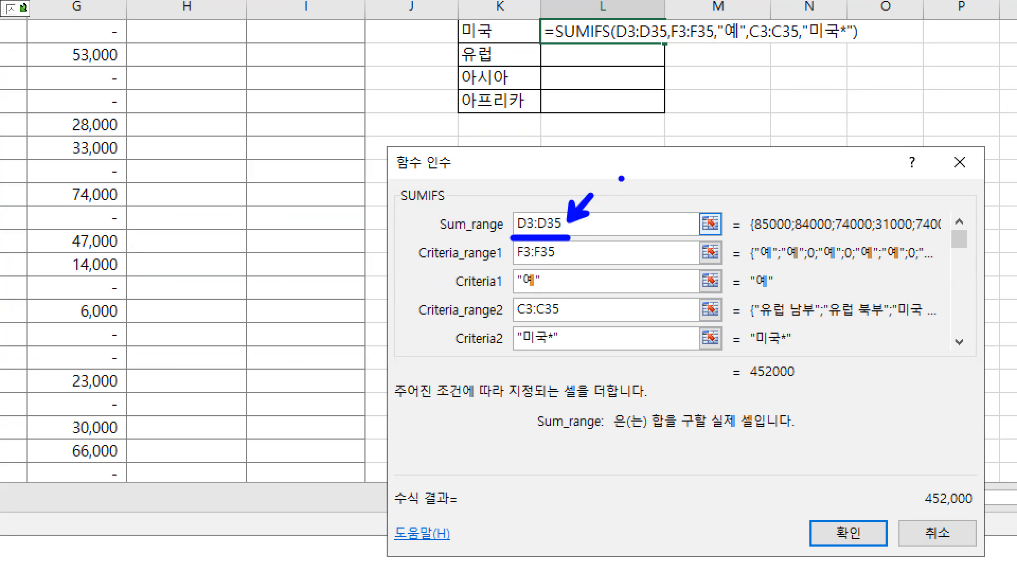
type("ㅅtkd")
key("BackSpace")
key("BackSpace")
key("BackSpace")
key("BackSpace")
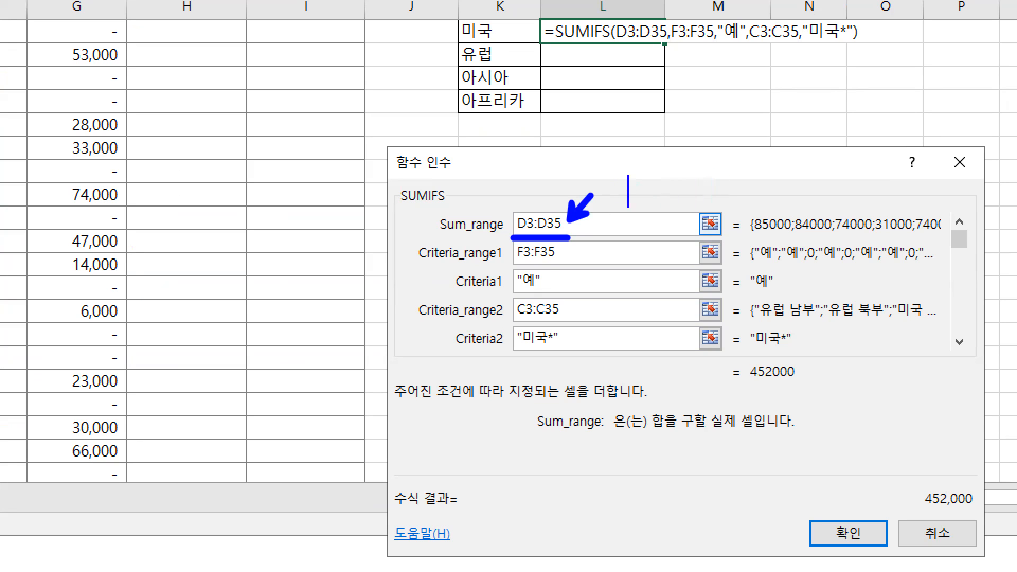
type("상기목")
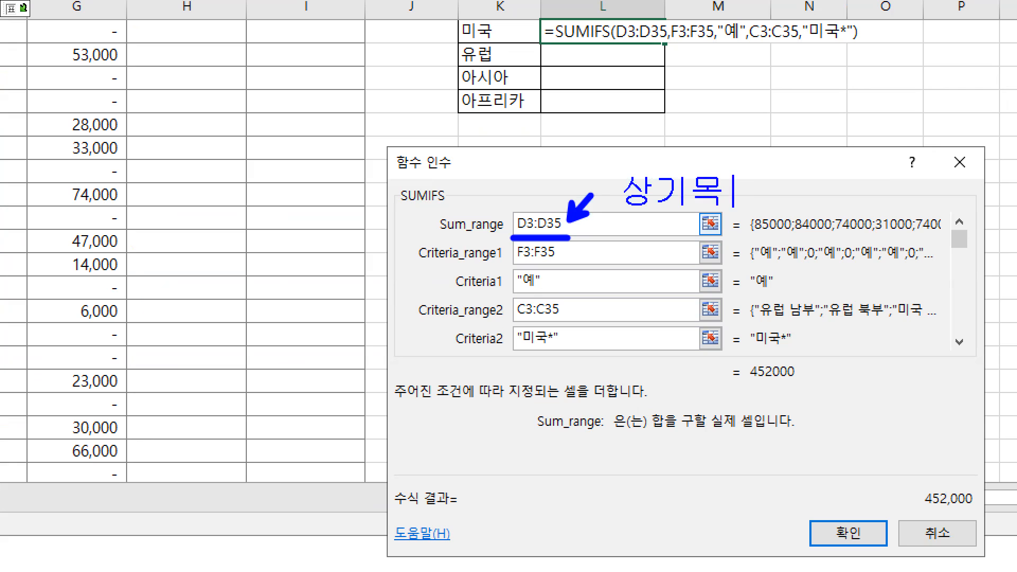
type("표")
key("Escape")
left_click(704, 376)
Paste the SUMIFS formula from L3 as a new line above the sumif notes in Notepad
key("F2")
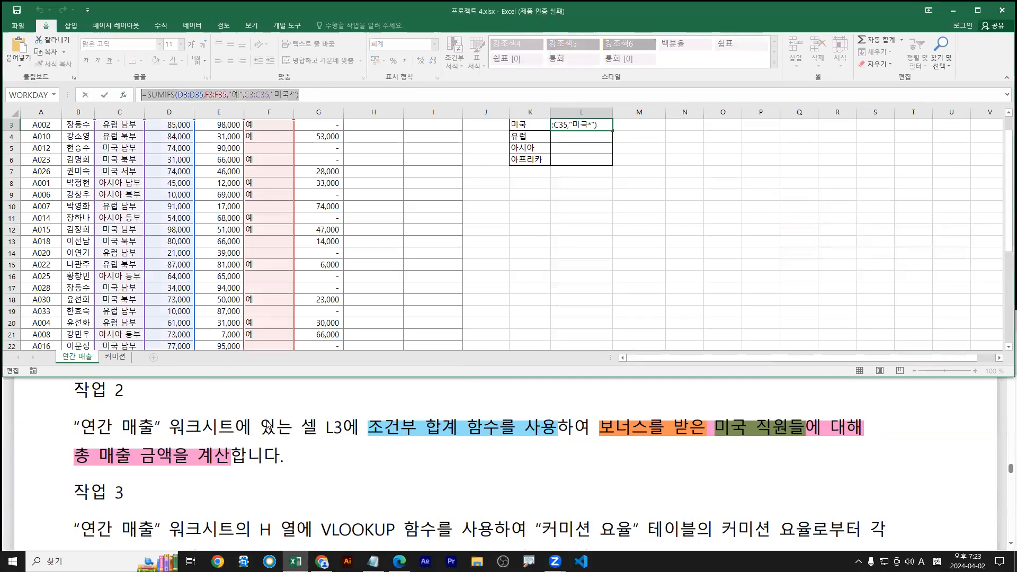
left_click(373, 561)
key("Home")
key("Return")
type("=SUMIFS(D3:D35,F3:F35,\"예\",C3:C35,\"미국*\")")
key("Return")
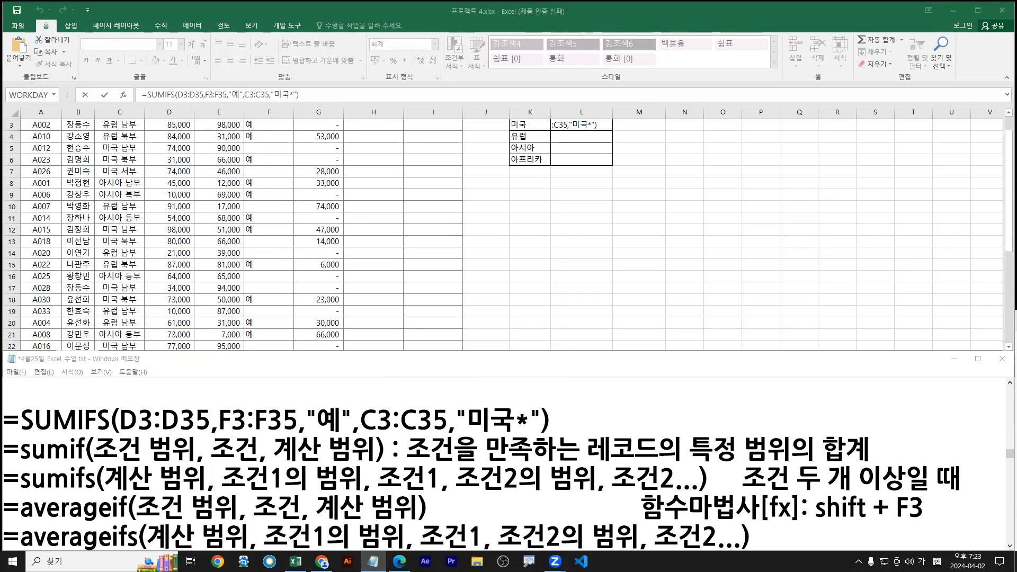
Commit the SUMIFS formula in L3 so it displays 452,000
left_click(339, 250)
key("ctrl+Return")
scroll(344, 271, "up", 1)
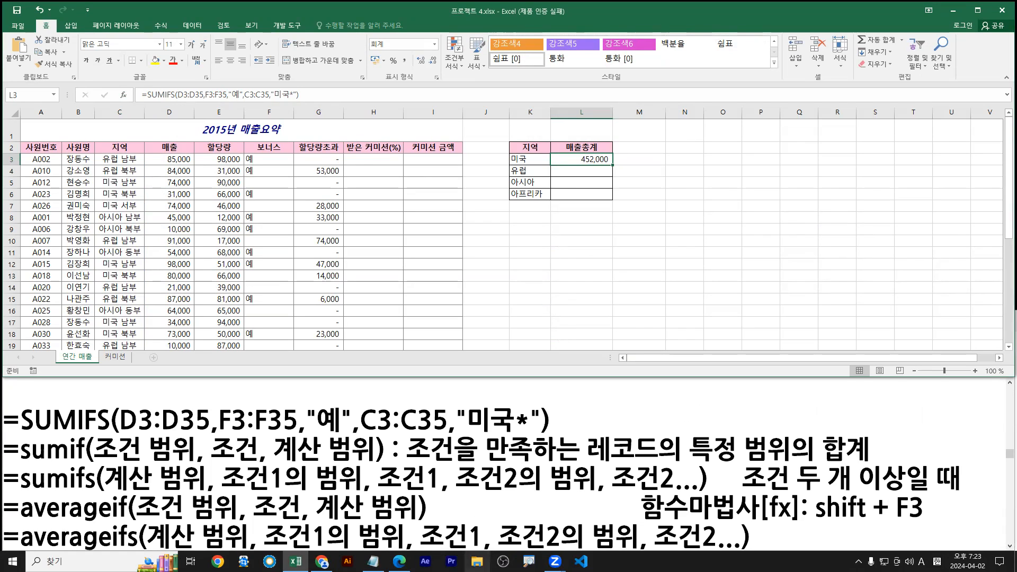
Highlight Task 3's VLOOKUP commission-rate instruction in light blue in the PDF
left_click(400, 561)
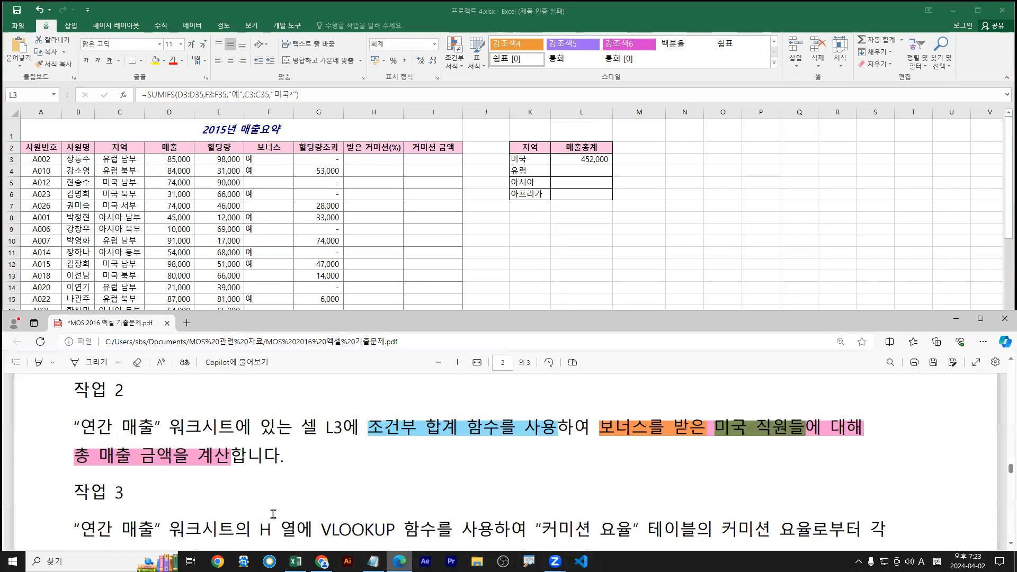
scroll(120, 455, "down", 2)
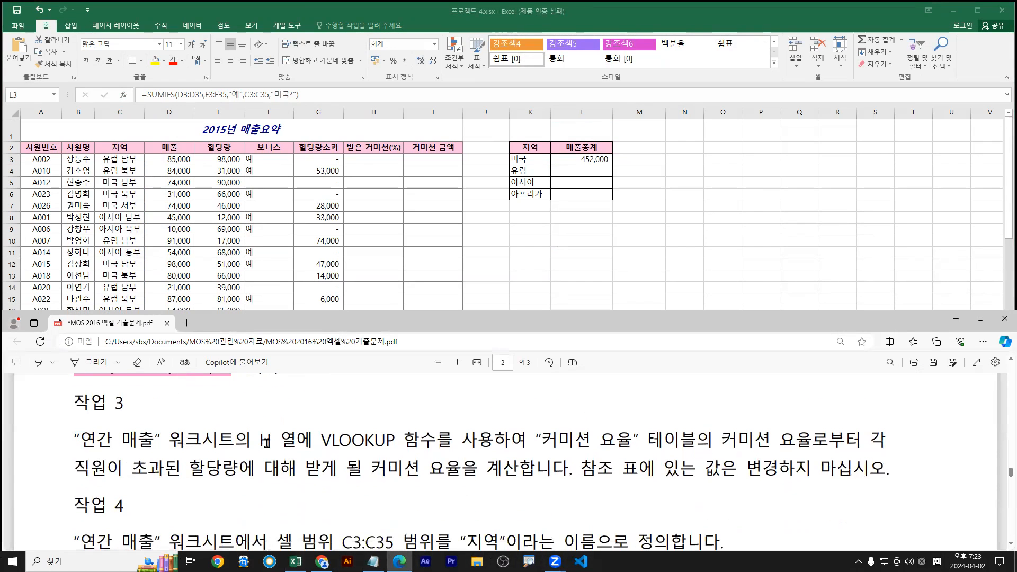
left_click_drag(320, 437, 457, 468)
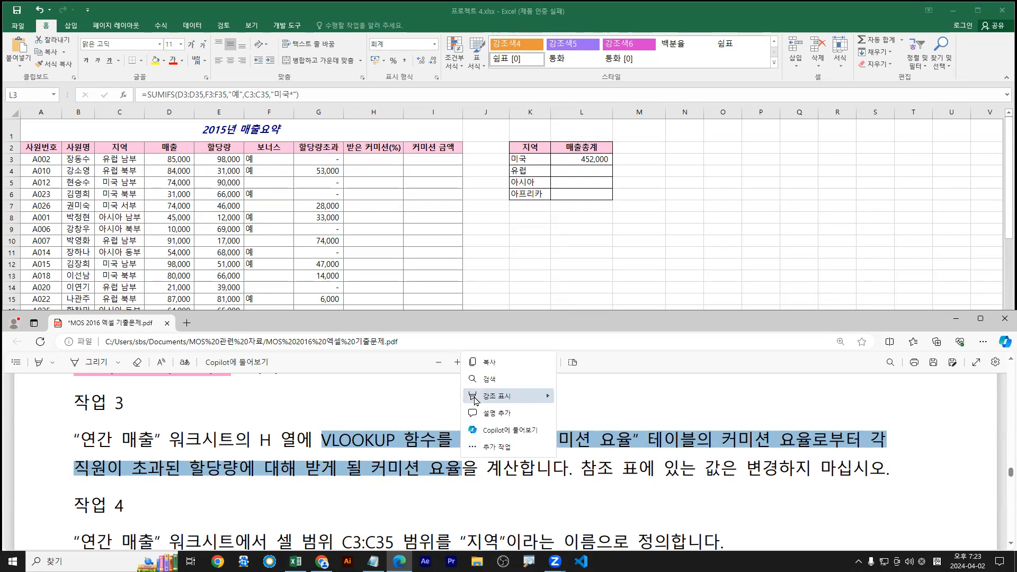
mouse_move(504, 396)
left_click(591, 430)
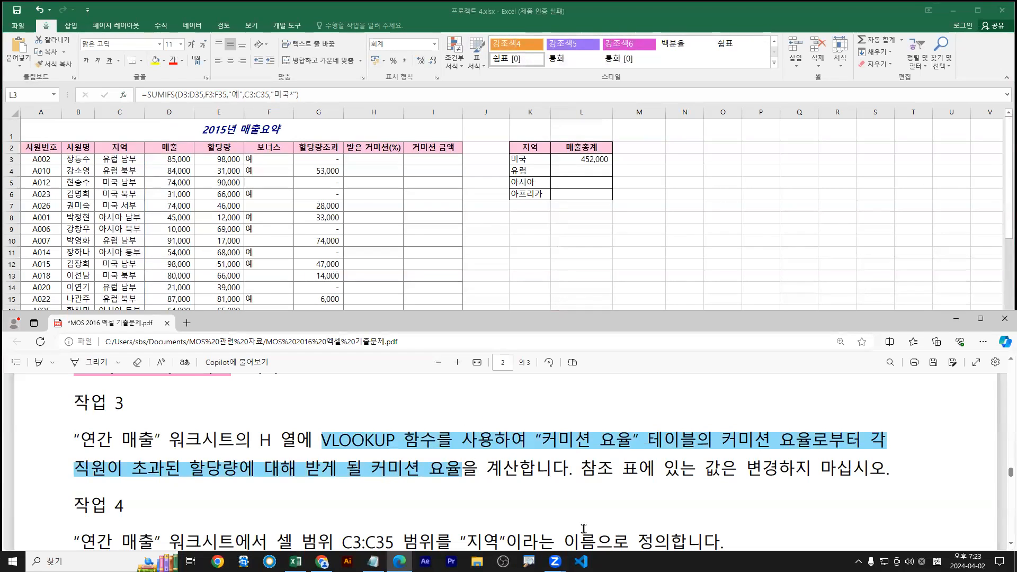
Back in Excel, select cell H3 for the commission rate
left_click(362, 187)
left_click(372, 159)
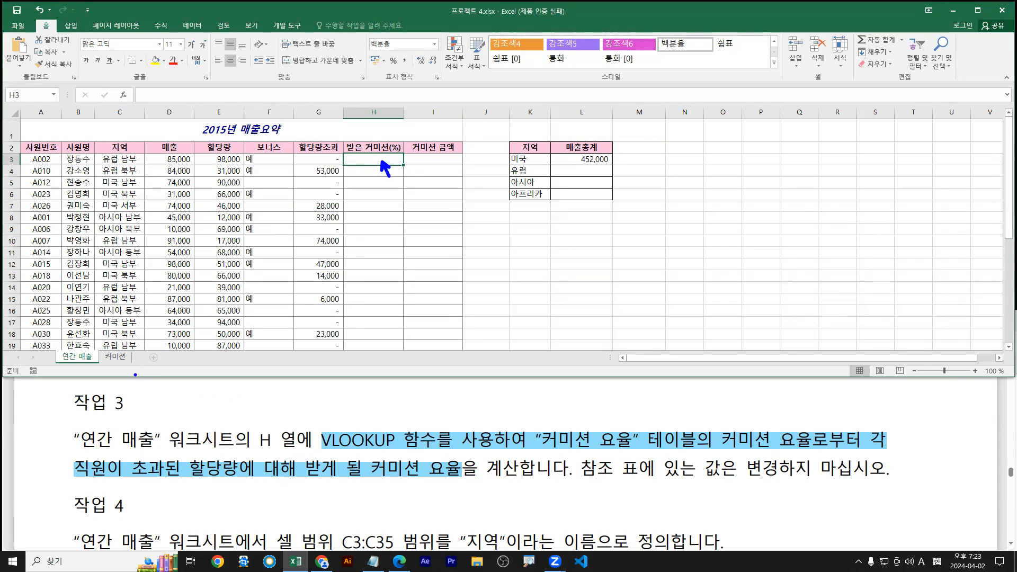
key("r")
left_click(116, 358)
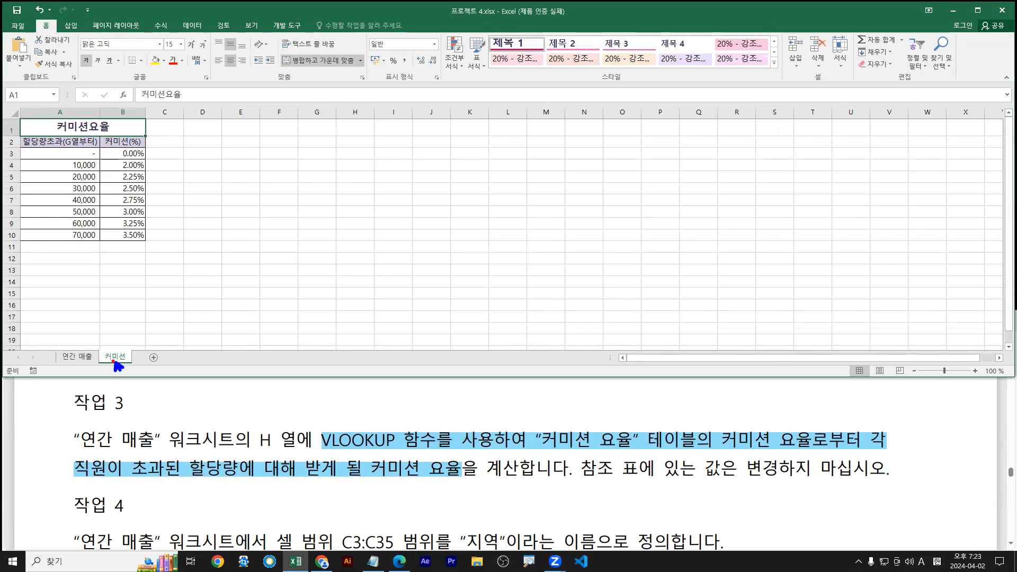
mouse_move(21, 135)
left_mouse_down()
mouse_move(162, 238)
mouse_move(146, 244)
left_mouse_up()
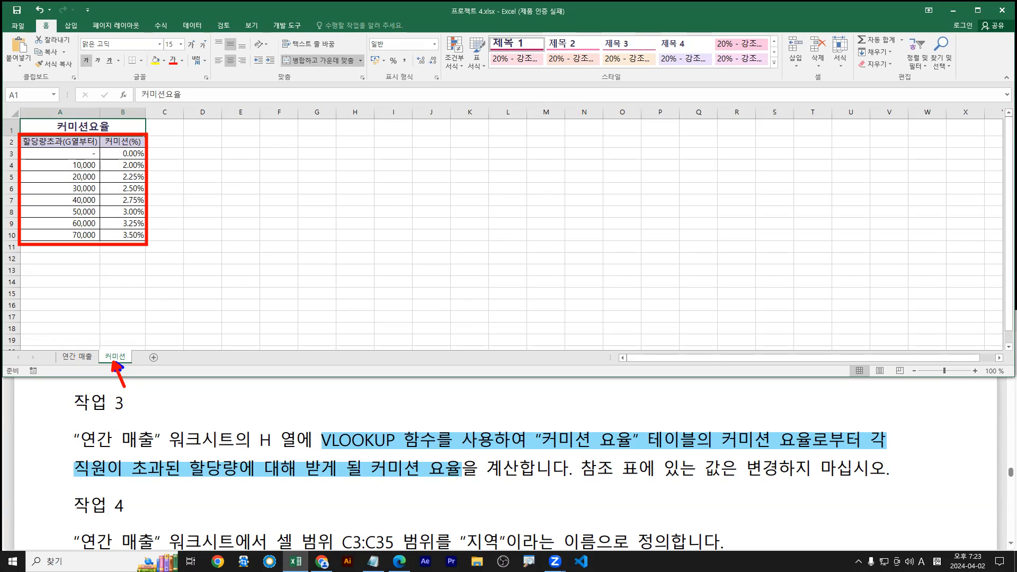
key("Escape")
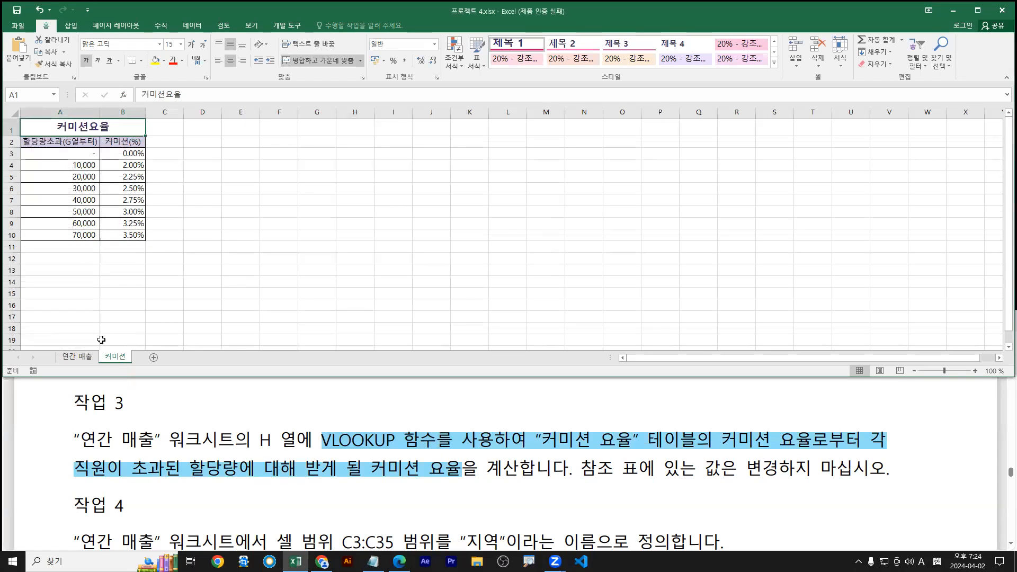
mouse_move(19, 135)
left_mouse_down()
mouse_move(158, 227)
mouse_move(142, 263)
left_mouse_up()
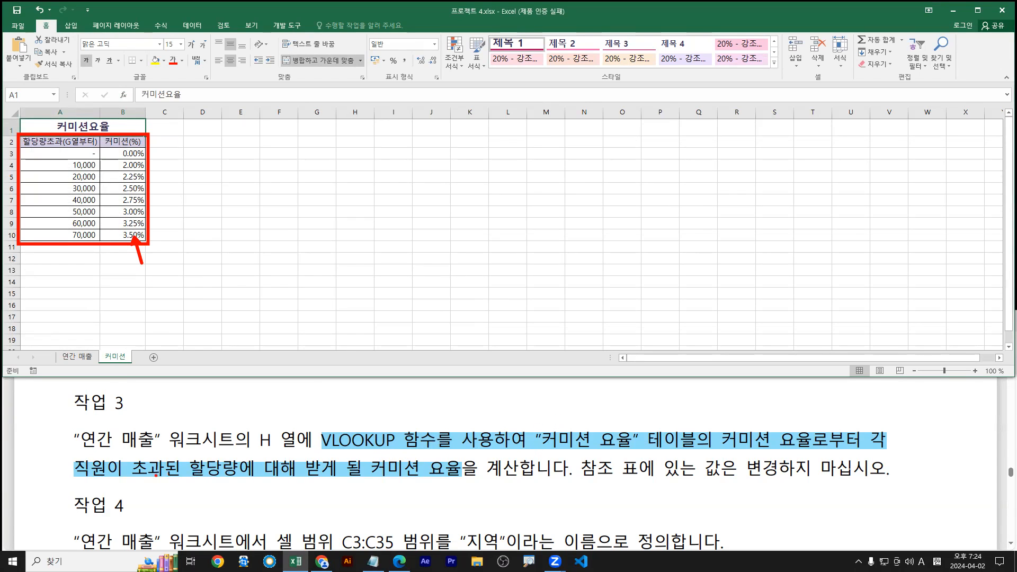
left_click_drag(132, 484, 444, 480)
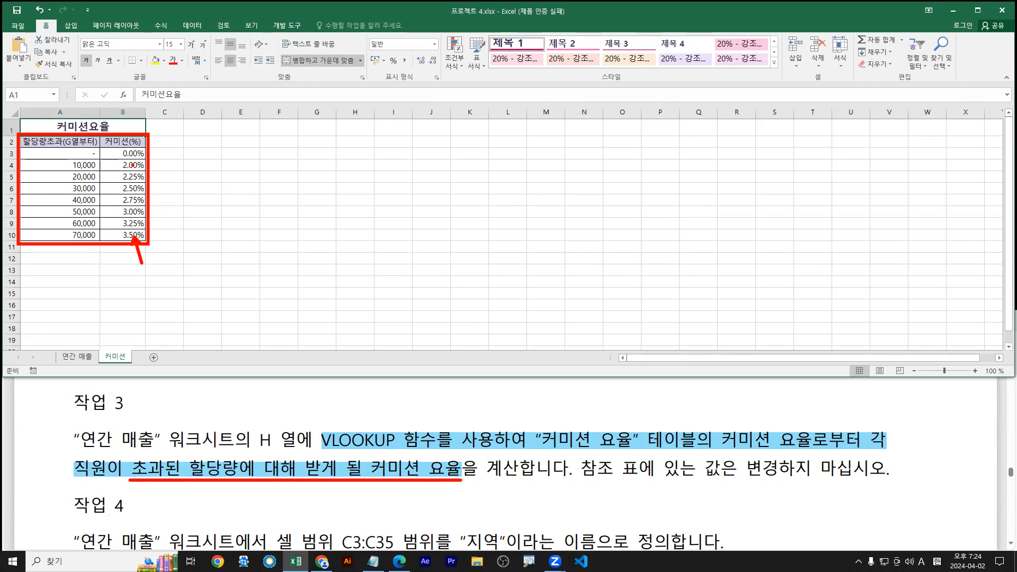
key("Escape")
key("ctrl+2")
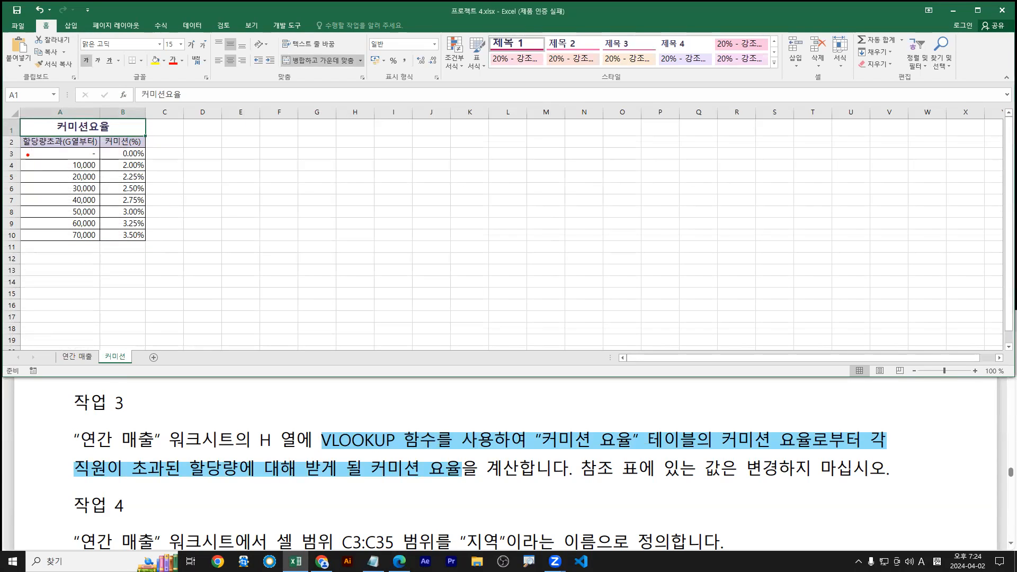
left_click_drag(23, 147, 98, 241)
key("b")
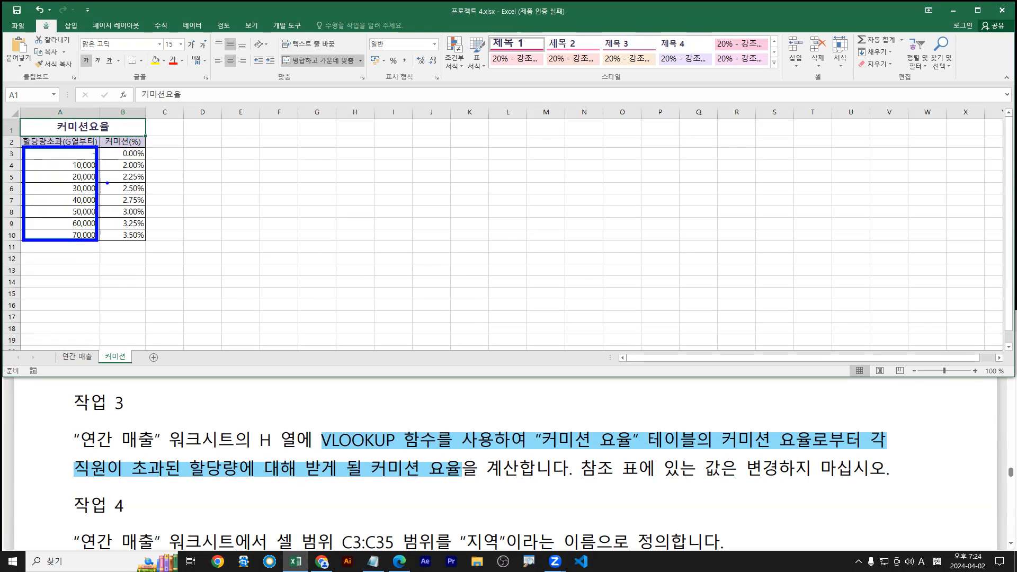
left_click_drag(102, 146, 149, 245)
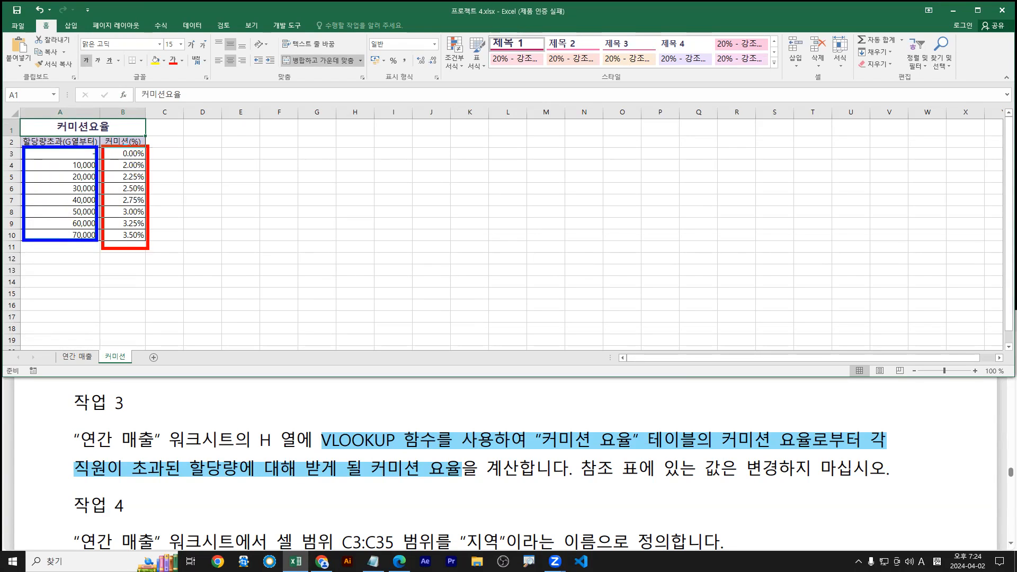
mouse_move(61, 160)
left_mouse_down()
mouse_move(60, 220)
mouse_move(82, 202)
left_mouse_up()
key("r")
left_click_drag(127, 154, 125, 224)
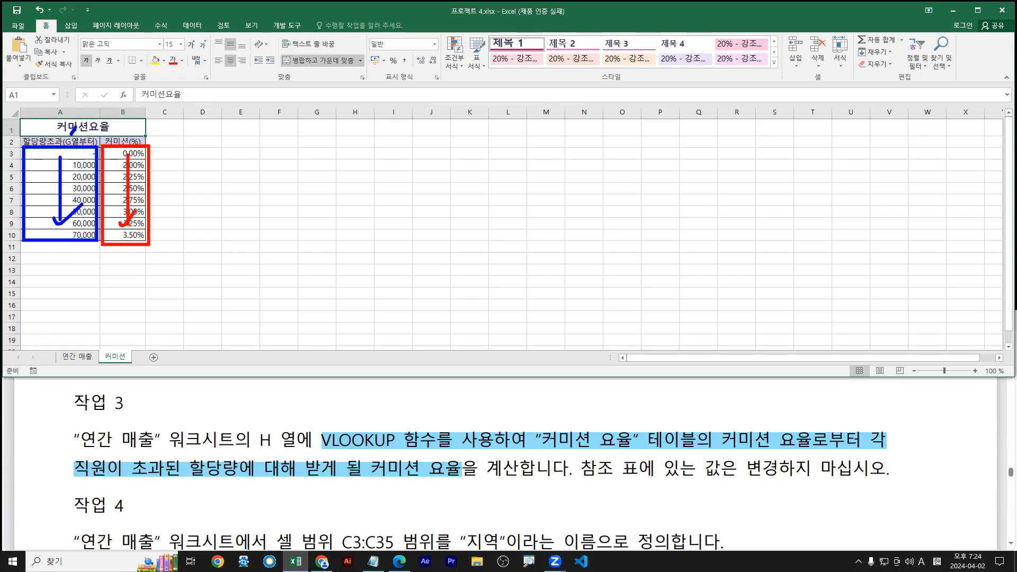
left_click_drag(117, 127, 138, 142)
left_click_drag(320, 450, 402, 451)
key("Escape")
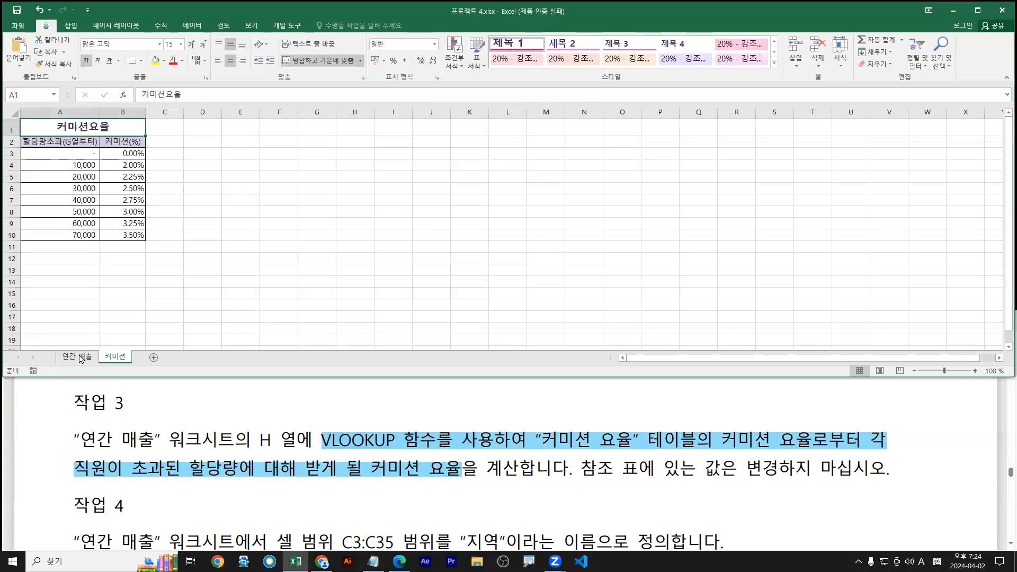
left_click(76, 356)
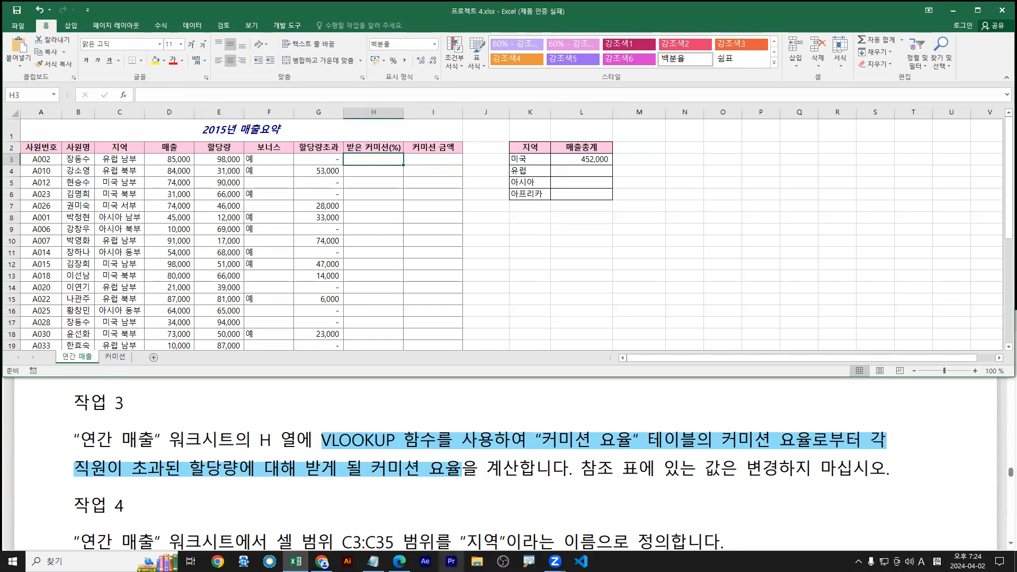
Scroll the Notepad notes to the VLOOKUP/HLOOKUP explanations and point out the word Horizontal
left_click(373, 561)
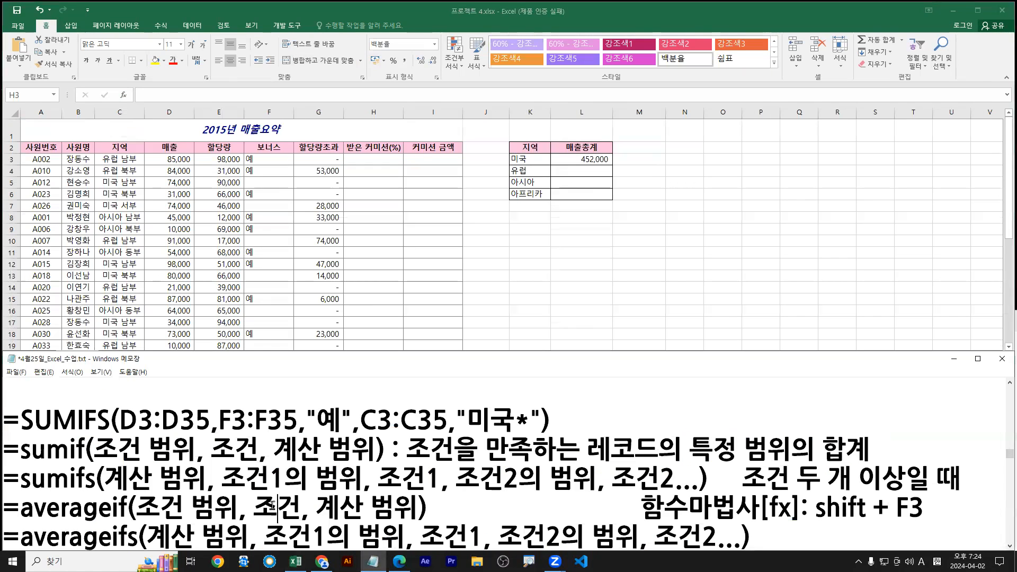
scroll(272, 505, "down", 4)
scroll(273, 505, "up", 8)
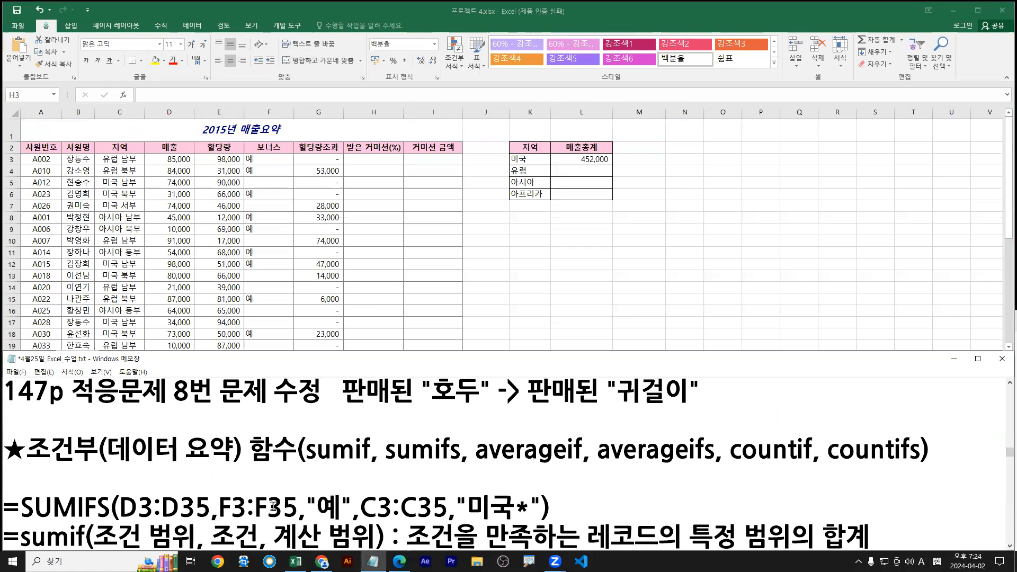
scroll(272, 505, "down", 10)
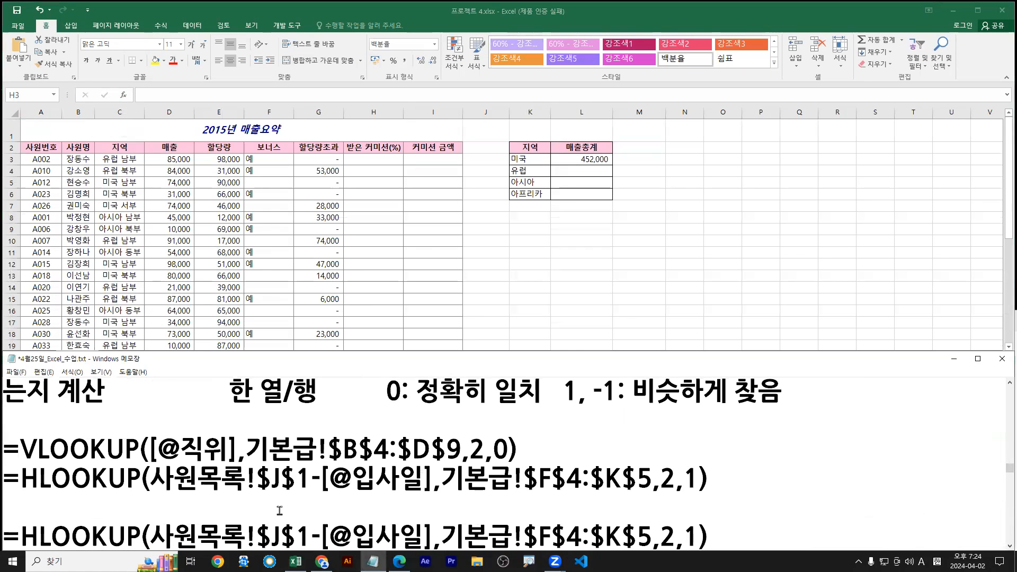
scroll(279, 510, "down", 2)
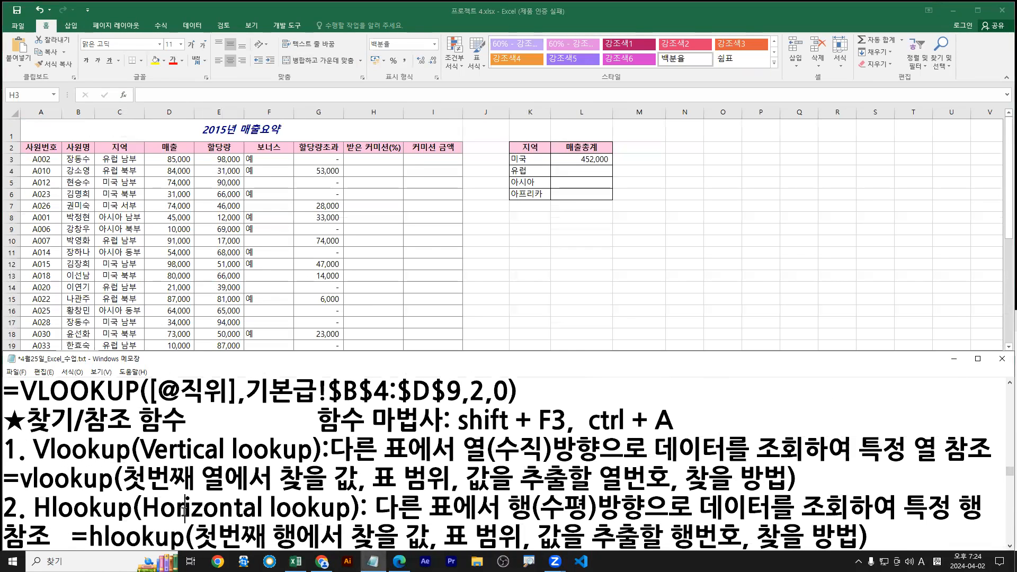
scroll(181, 475, "down", 1)
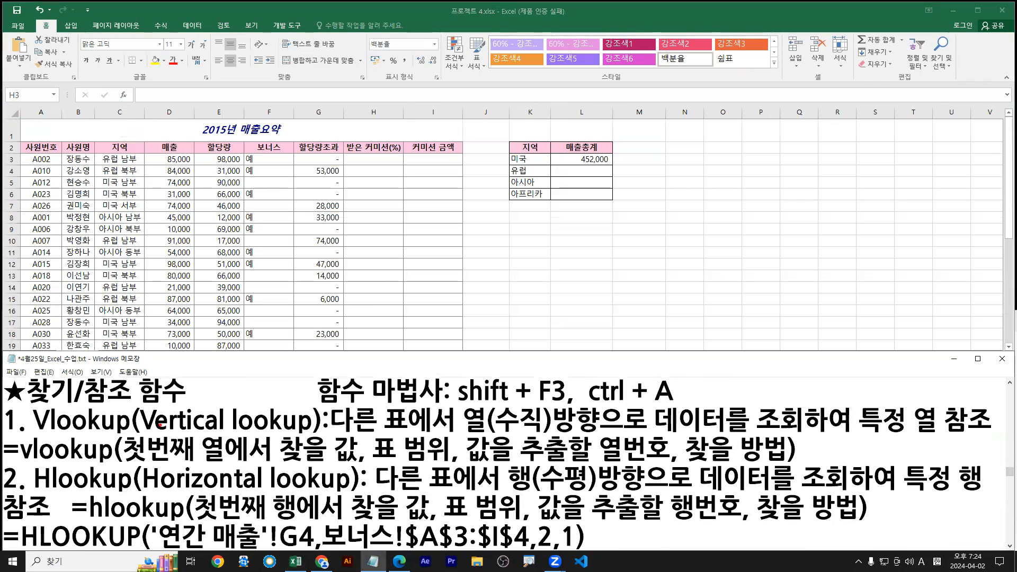
left_click(199, 393)
left_click_drag(194, 411, 209, 408)
mouse_move(149, 493)
left_mouse_down()
mouse_move(217, 494)
mouse_move(212, 506)
left_mouse_up()
key("Escape")
left_click(169, 275)
On the 커미션 sheet, mark the quota thresholds in column A and rates in column B
left_click(112, 357)
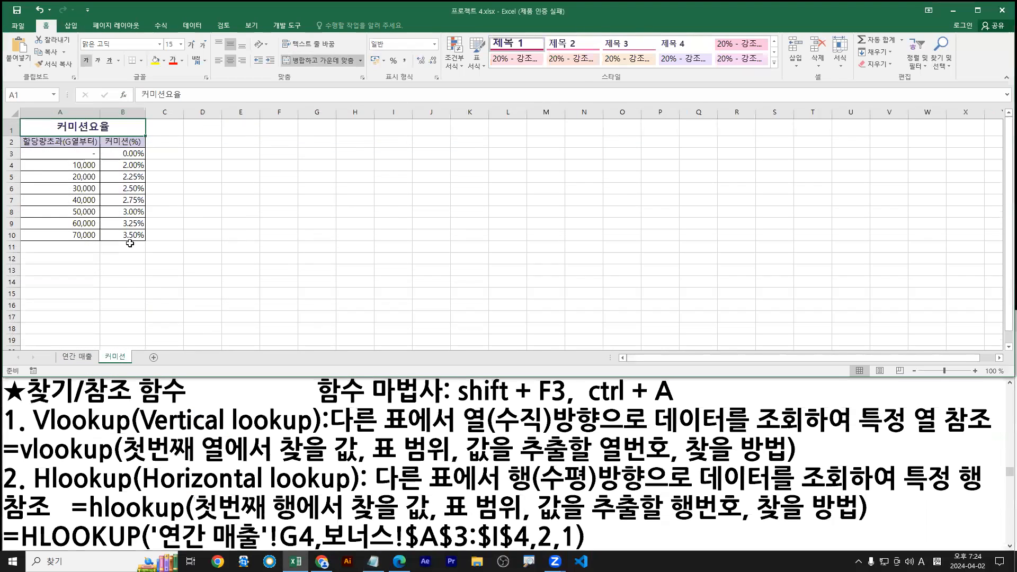
left_click_drag(19, 144, 96, 243)
left_click_drag(101, 145, 139, 239)
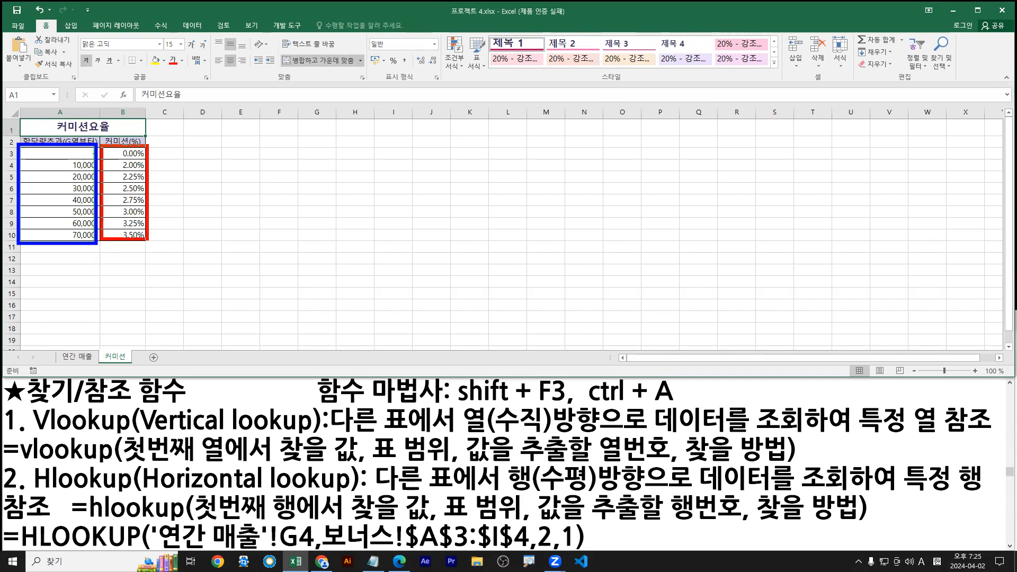
key("Escape")
Copy the commission table A2:B10 and paste it transposed into H2:P3
left_click_drag(48, 142, 127, 236)
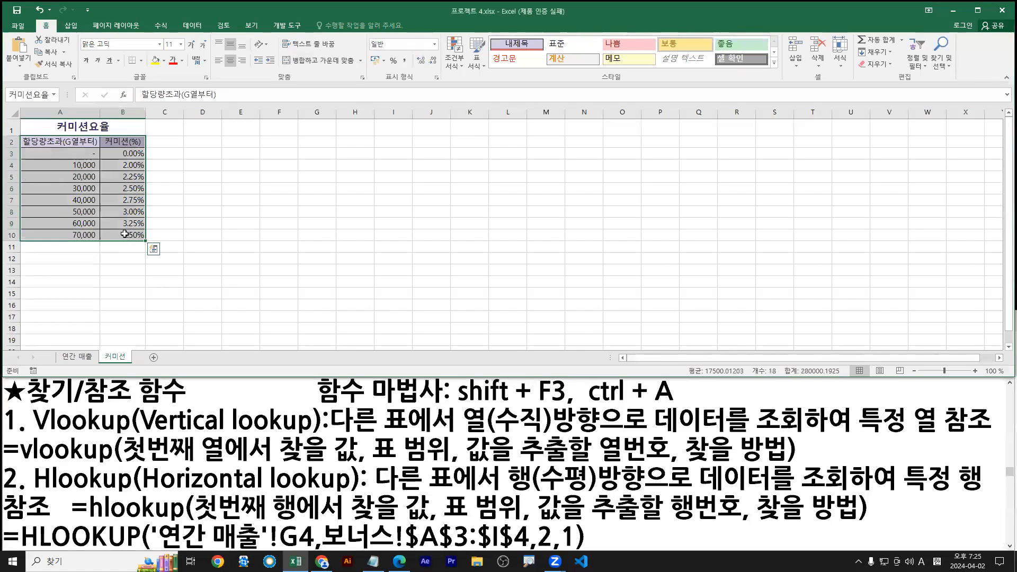
key("ctrl+c")
left_click(356, 143)
key("ctrl+alt+v")
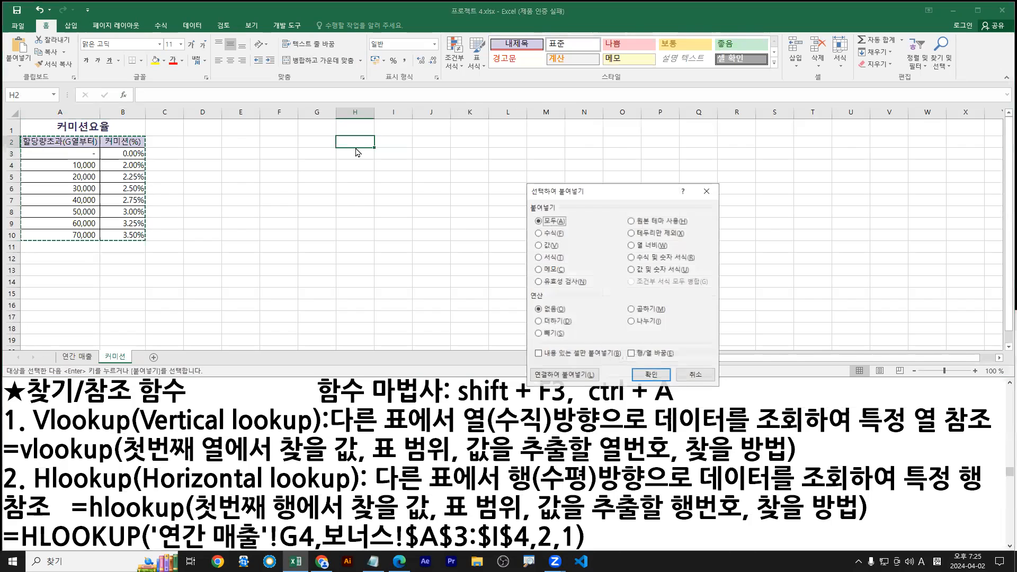
left_click(630, 353)
key("Return")
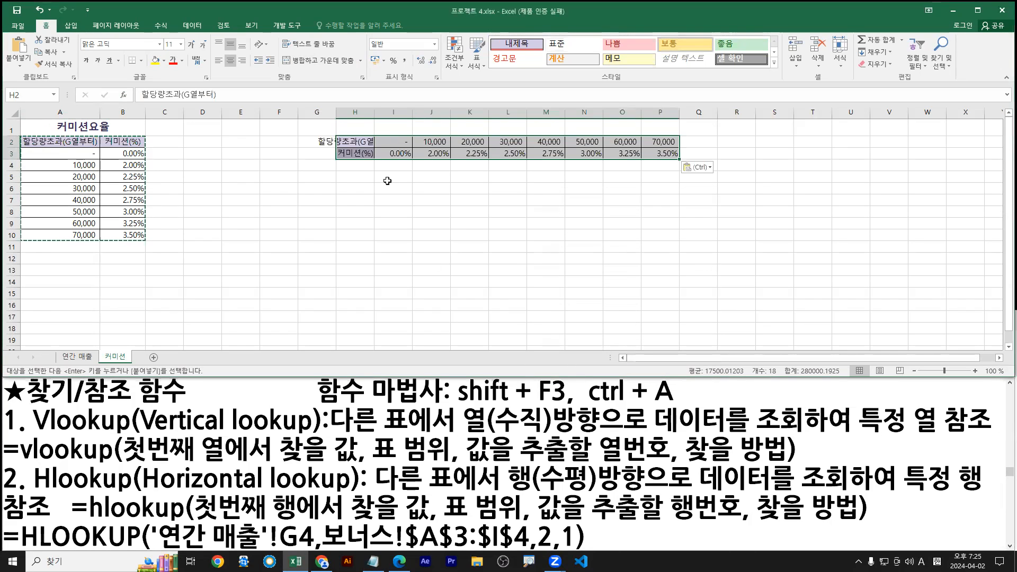
double_click(374, 112)
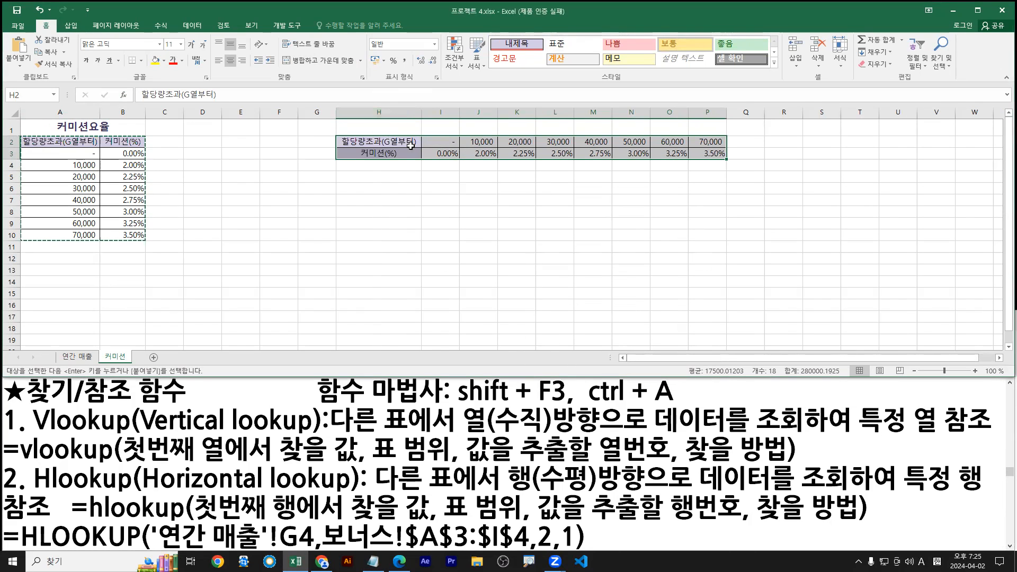
Mark the transposed threshold row I2:P2 and rate row I3:P3 to explain horizontal lookup
left_click_drag(442, 142, 707, 142)
left_click_drag(444, 157, 709, 159)
left_click_drag(137, 499, 342, 492)
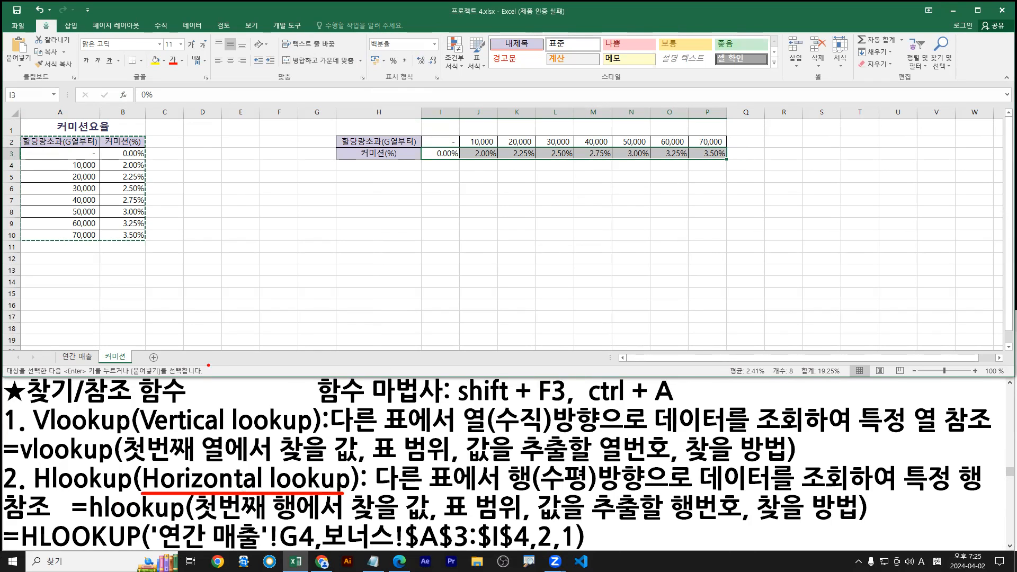
key("Escape")
left_click_drag(425, 135, 733, 147)
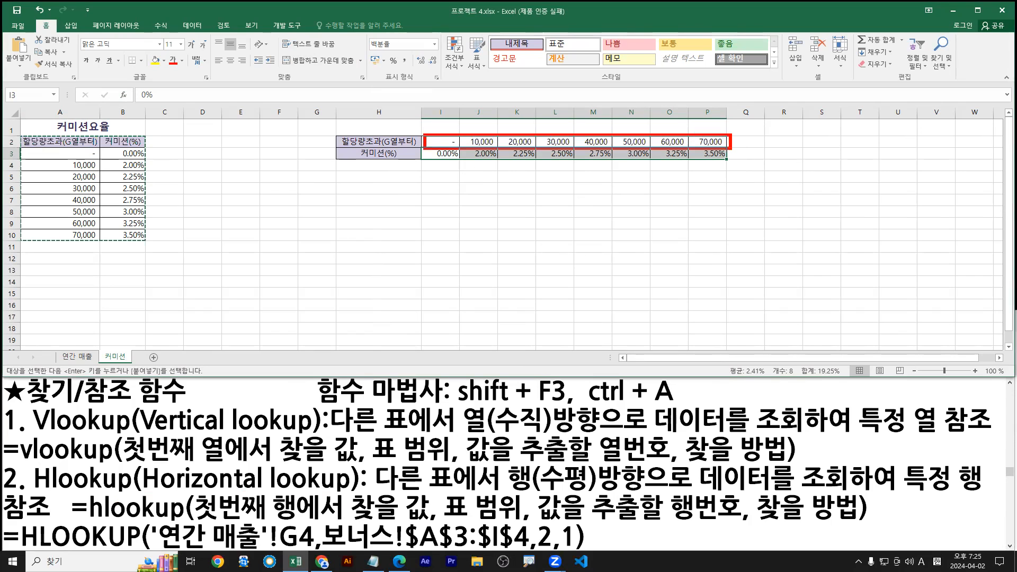
left_click_drag(424, 149, 733, 164)
left_click_drag(405, 149, 420, 157)
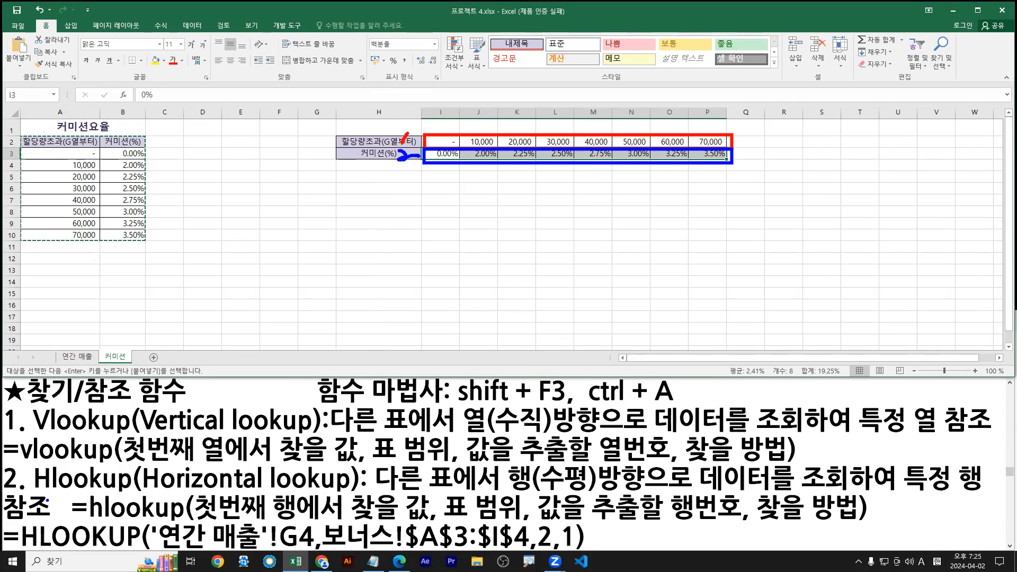
key("Escape")
left_click_drag(24, 146, 99, 240)
key("Escape")
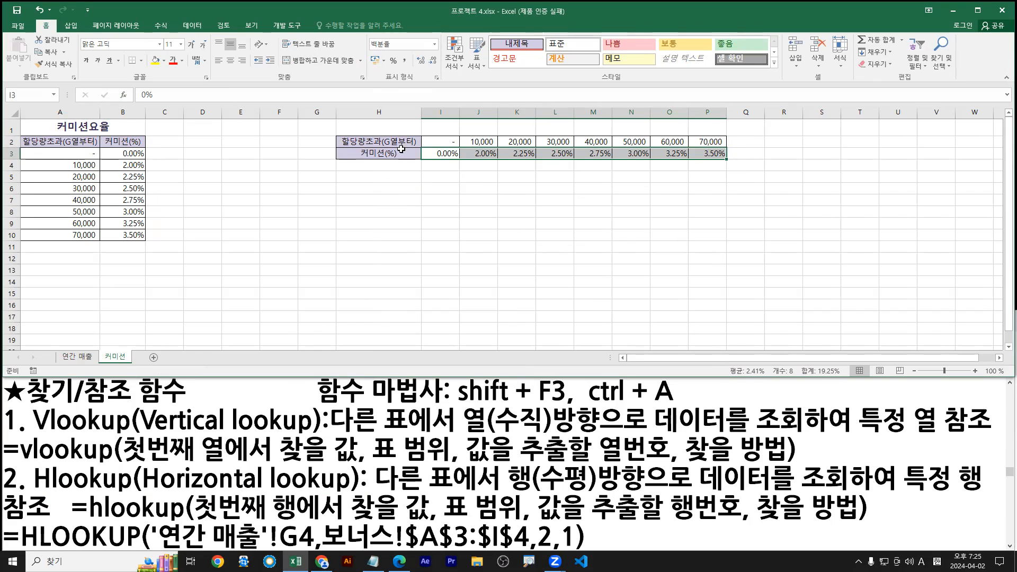
Clear all of the transposed table H2:P3 and return to the 연간 매출 sheet
left_click(375, 142)
key("super+space")
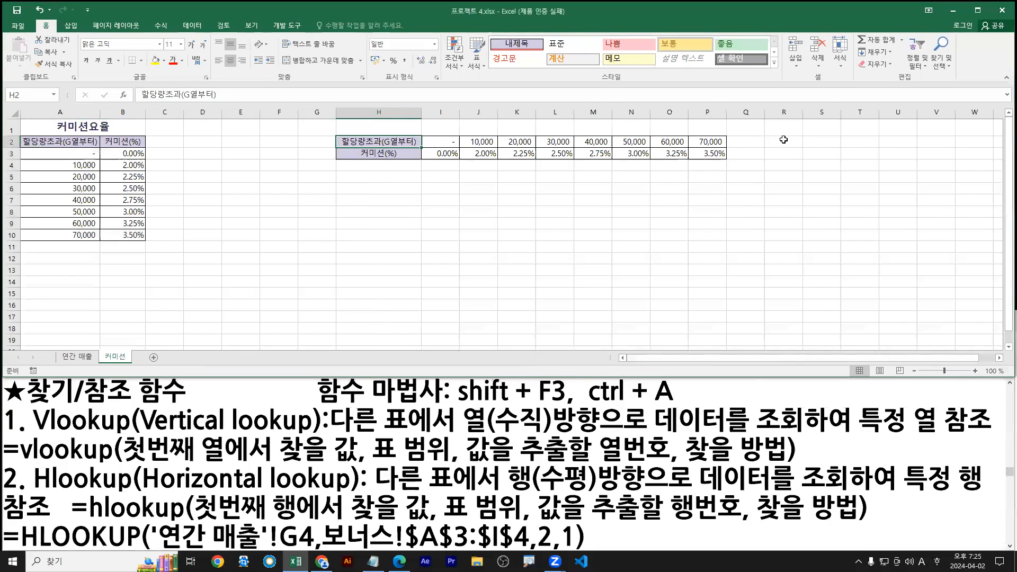
key("ctrl+a")
left_click(875, 64)
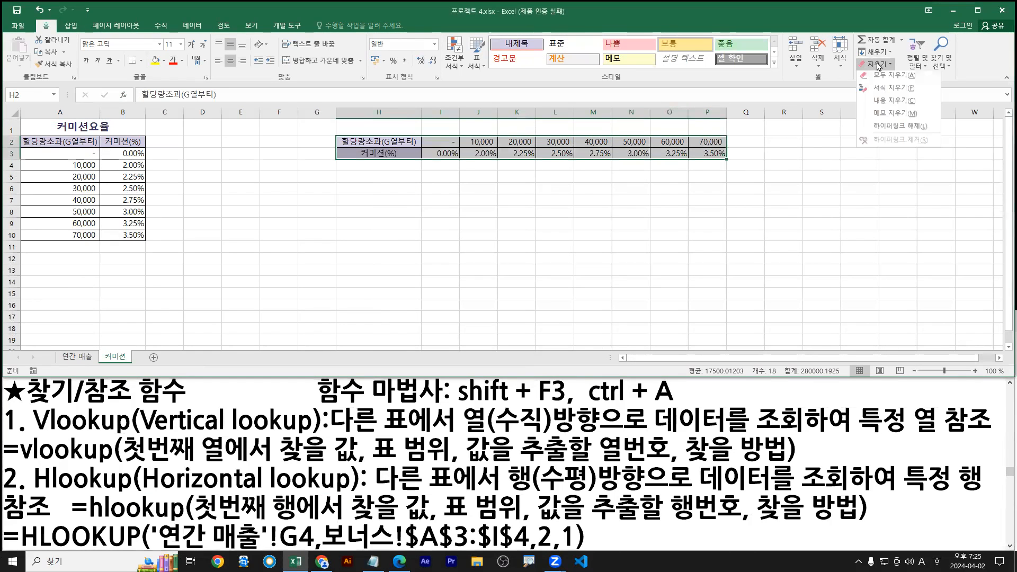
left_click(890, 78)
left_click(76, 356)
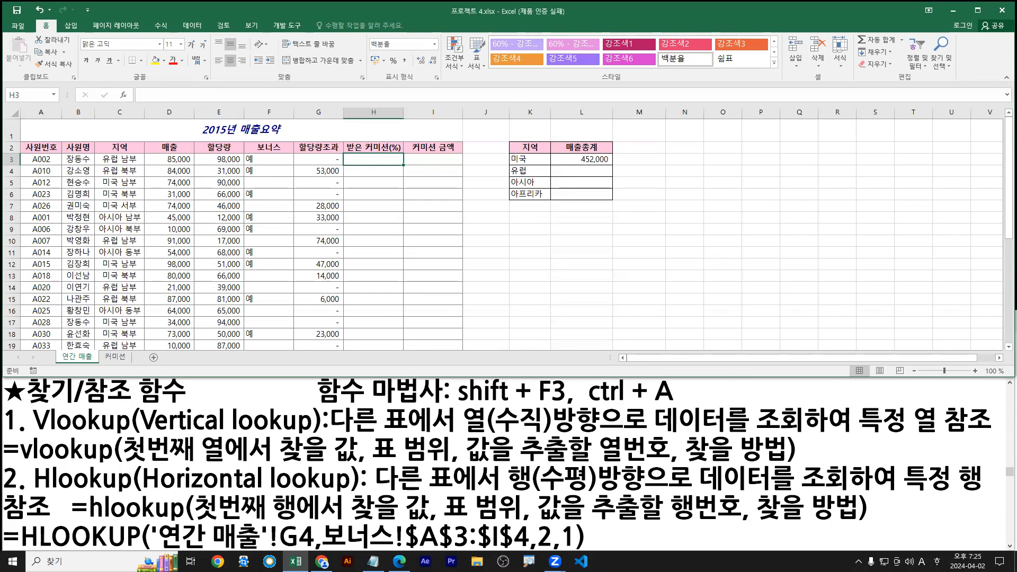
Start =VLOOKUP( in H3 via the =vloo autocomplete and open its Function Arguments dialog
type("=v")
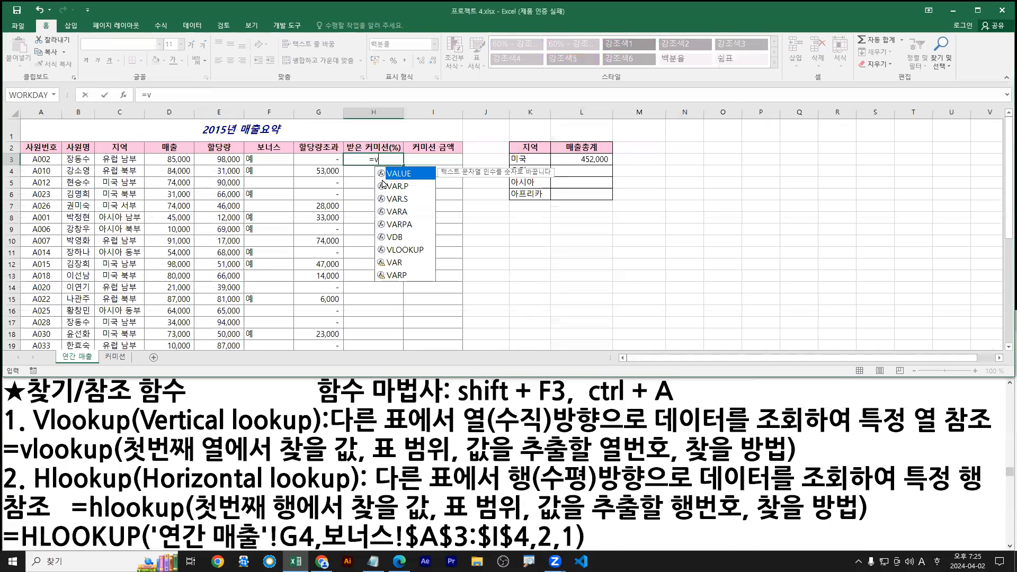
type("loo")
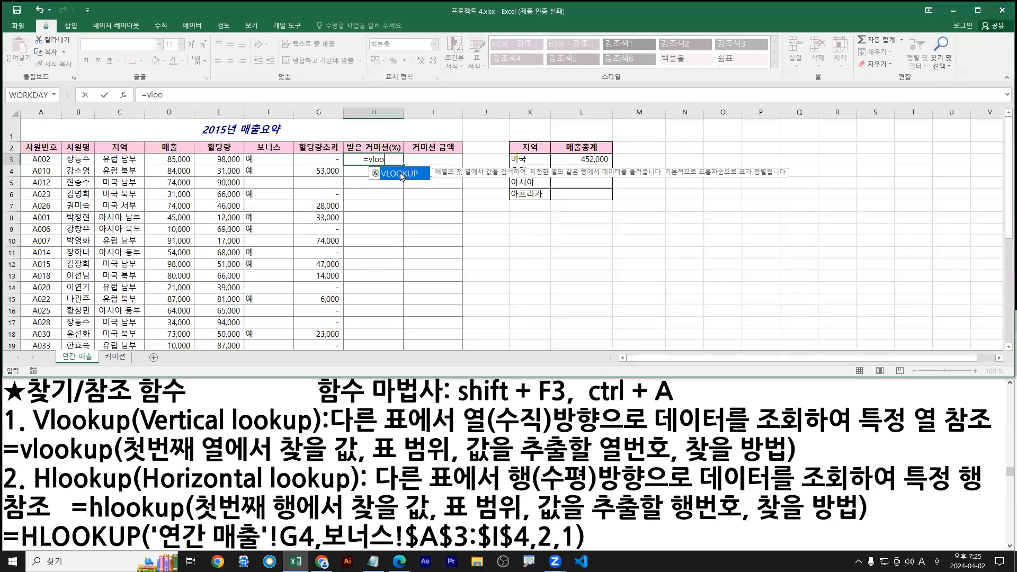
double_click(400, 172)
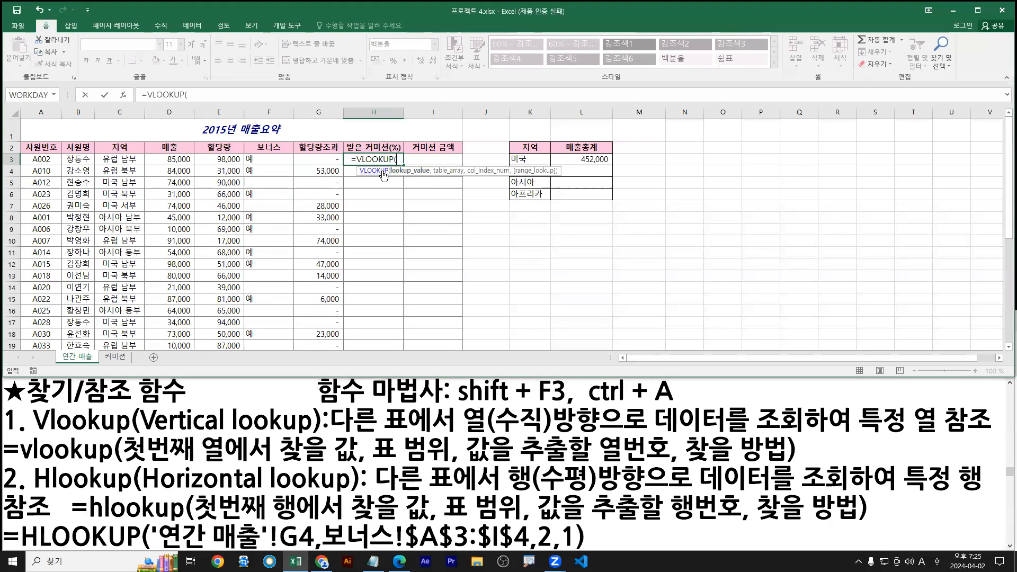
left_click(125, 97)
left_click_drag(502, 200, 424, 191)
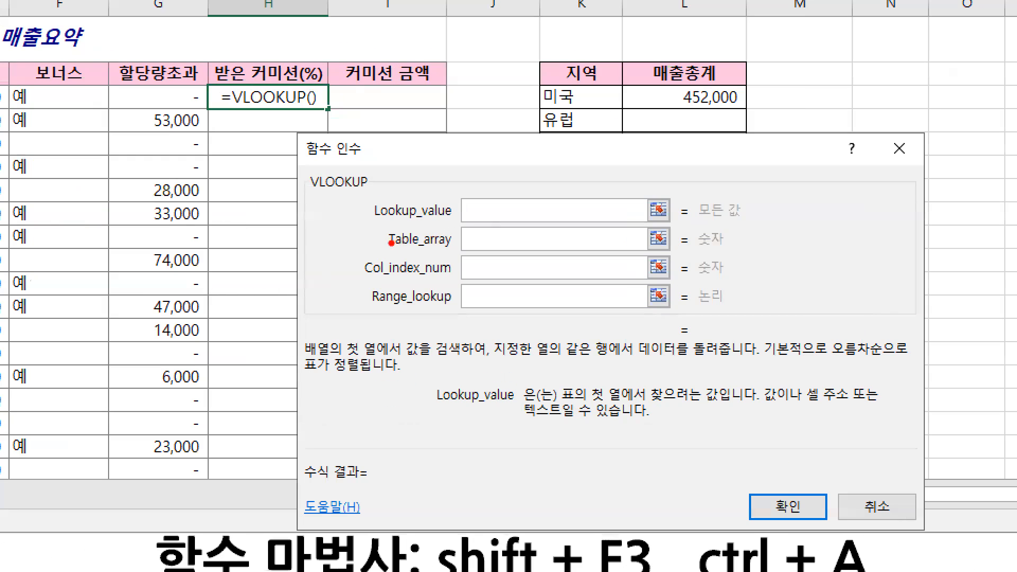
left_click_drag(371, 223, 532, 223)
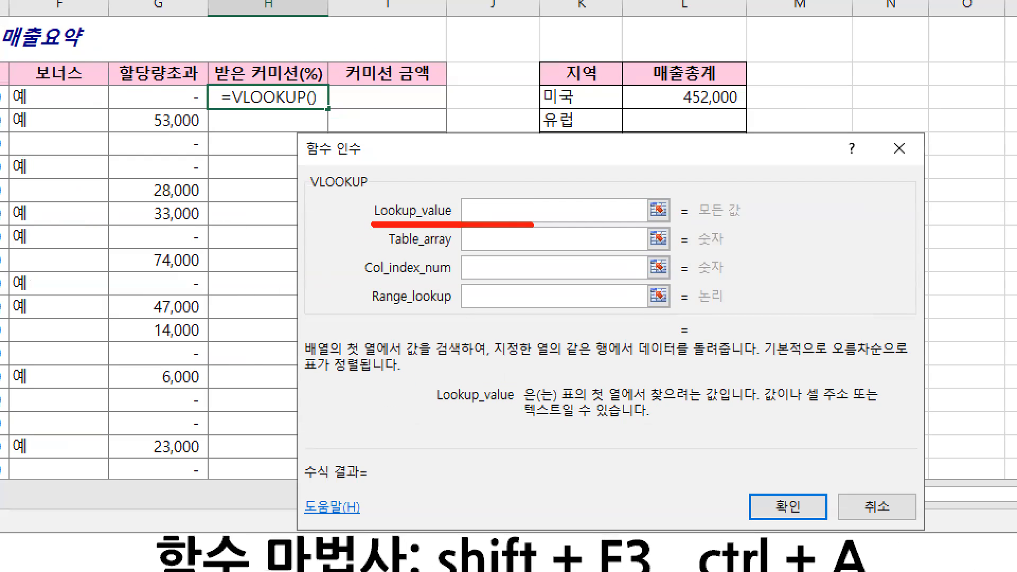
left_click_drag(564, 405, 718, 403)
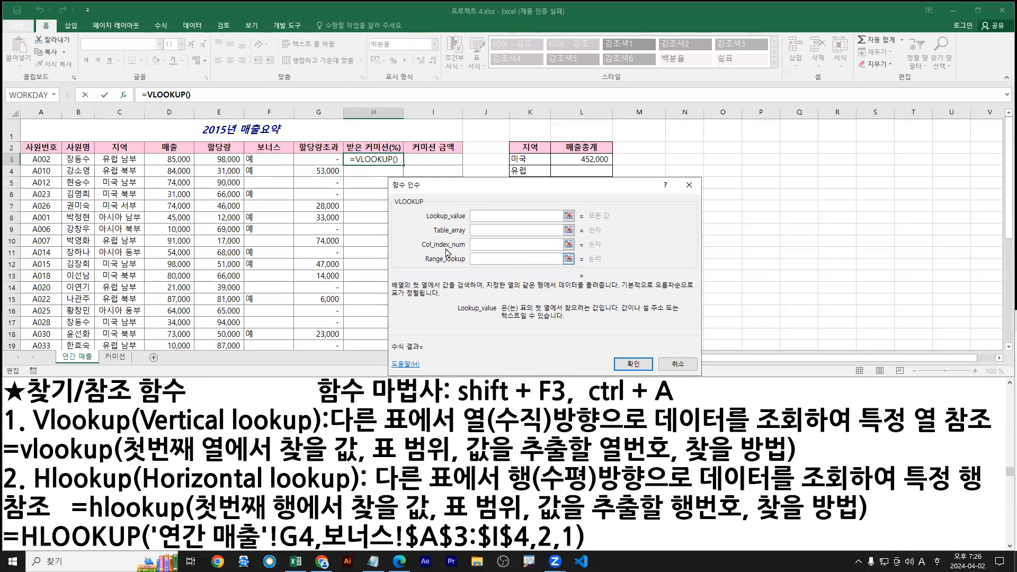
left_click(115, 357)
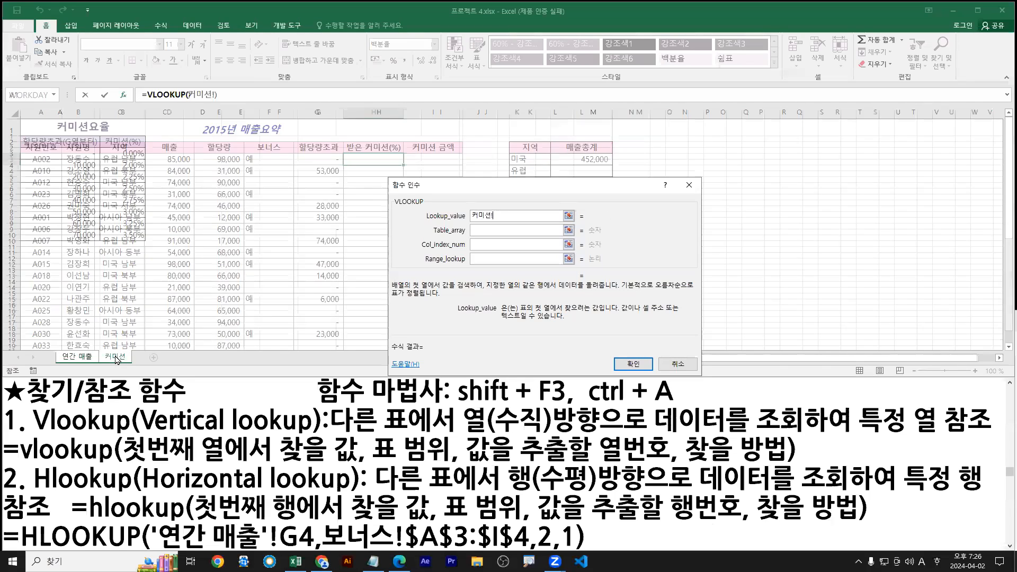
left_click_drag(20, 133, 148, 245)
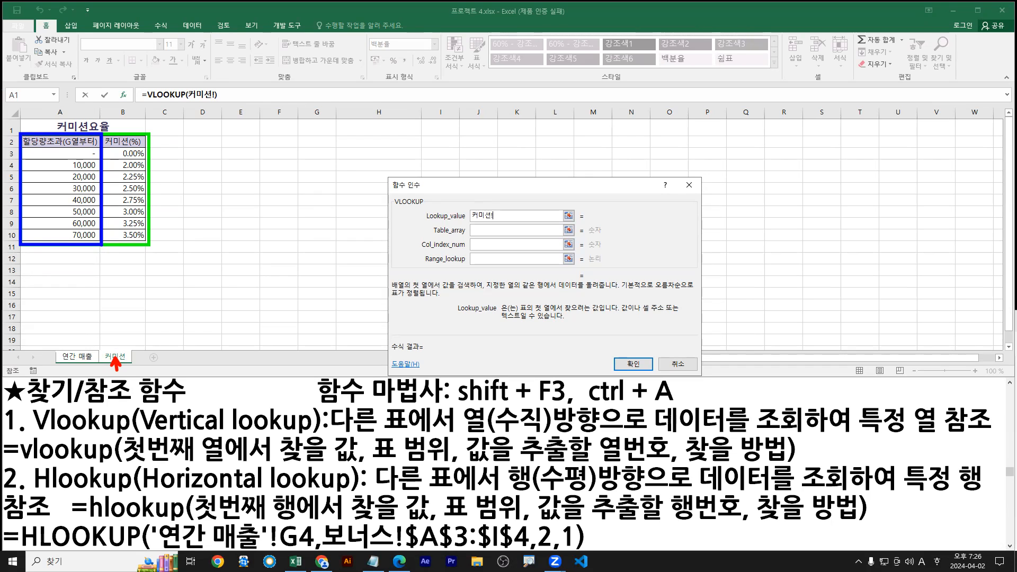
left_click(77, 357)
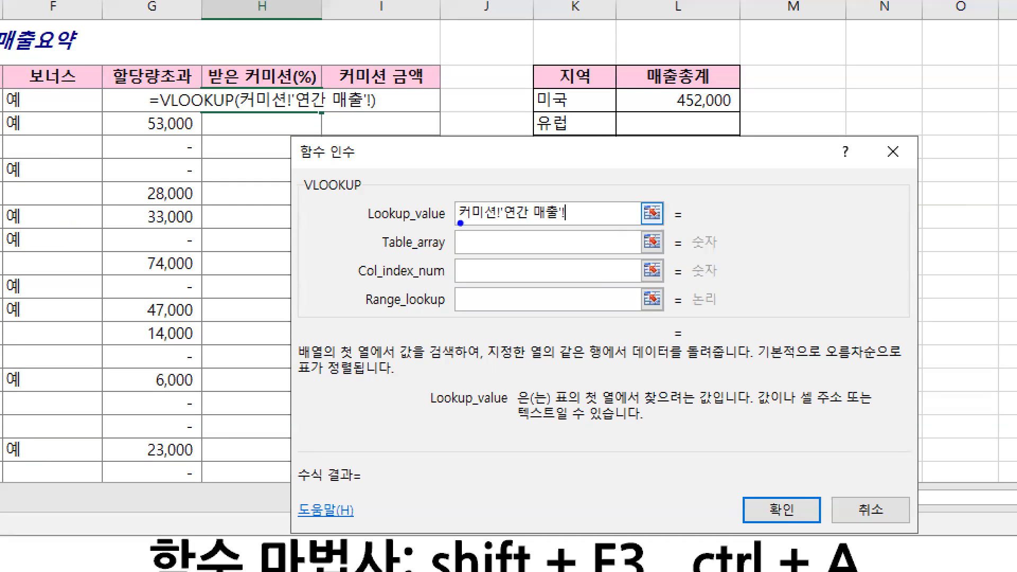
mouse_move(471, 222)
left_mouse_down()
mouse_move(543, 227)
mouse_move(460, 211)
left_mouse_up()
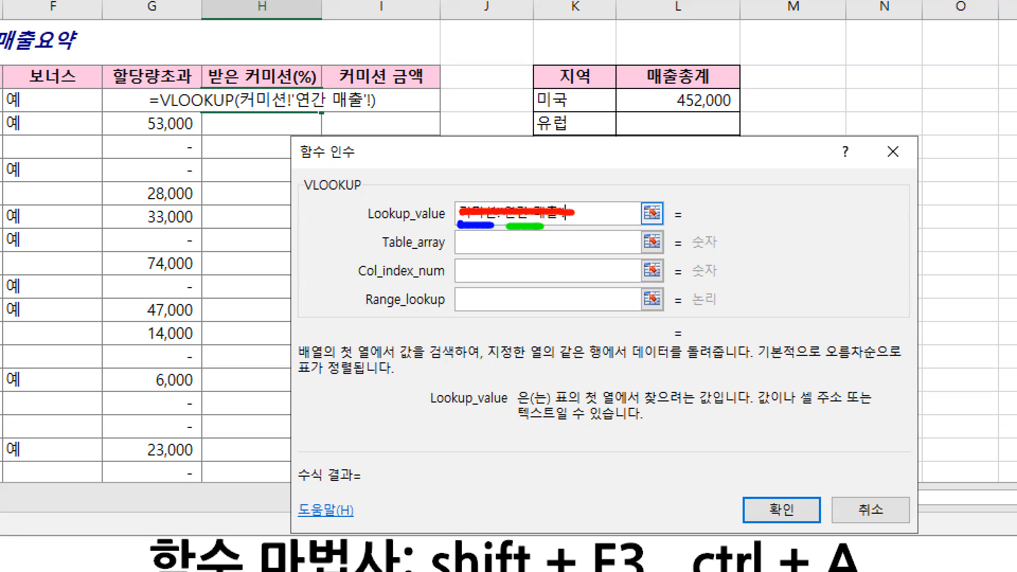
left_click_drag(573, 213, 470, 218)
key("Escape")
left_click_drag(567, 213, 412, 199)
key("BackSpace")
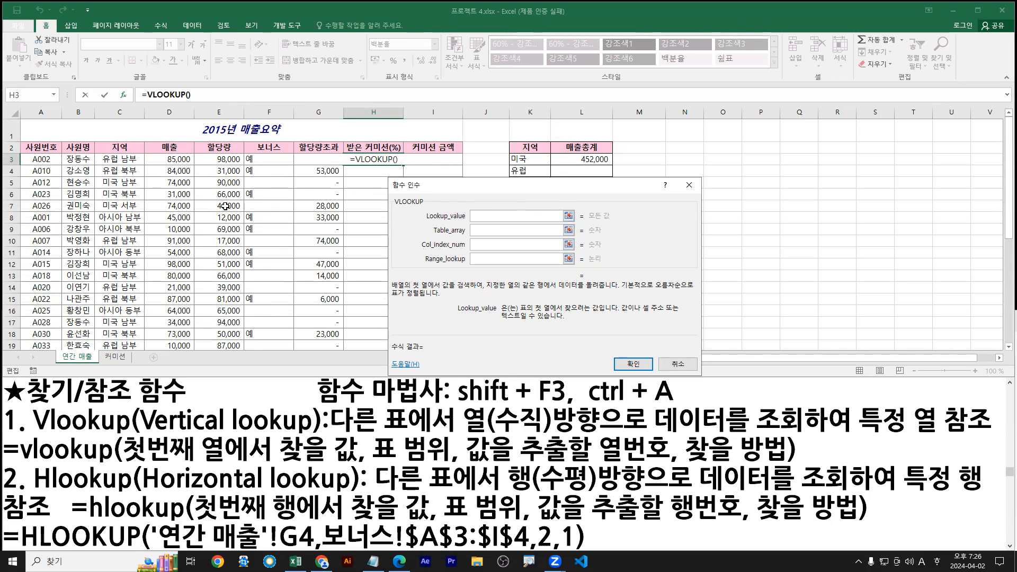
Mark the first data row and pick G3 as the VLOOKUP lookup value
left_click_drag(20, 166, 437, 168)
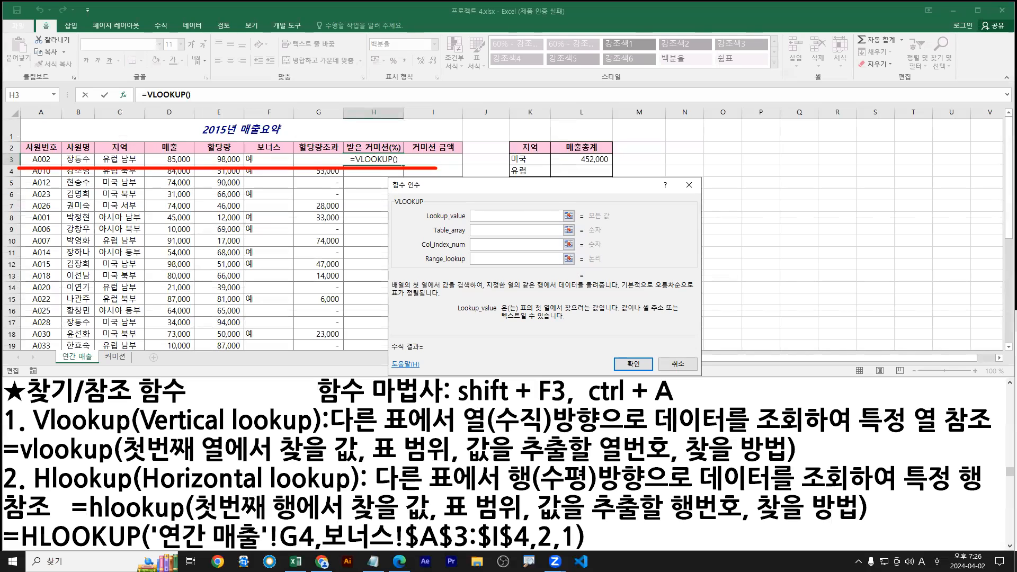
left_click_drag(333, 181, 317, 160)
key("Escape")
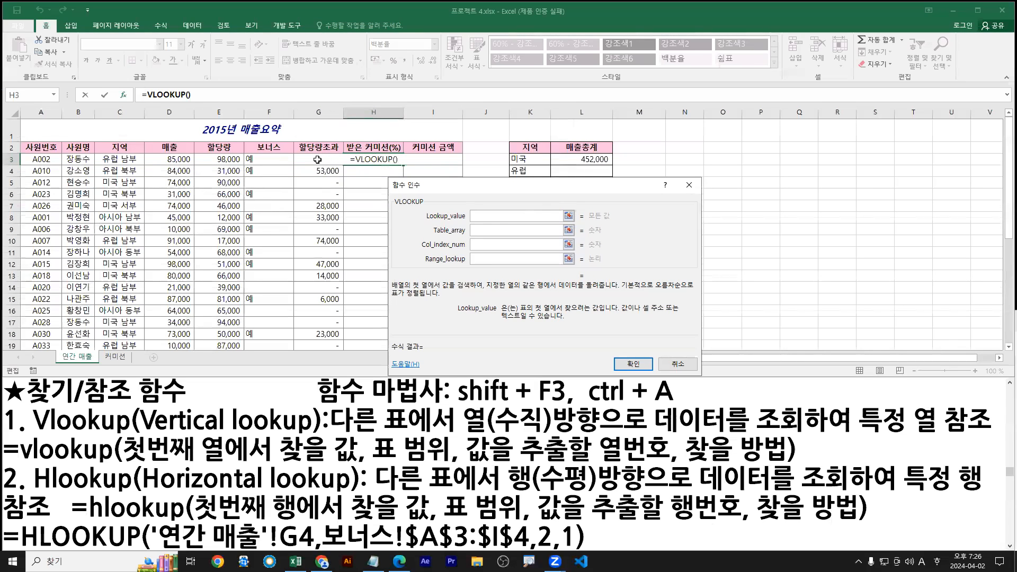
left_click(318, 160)
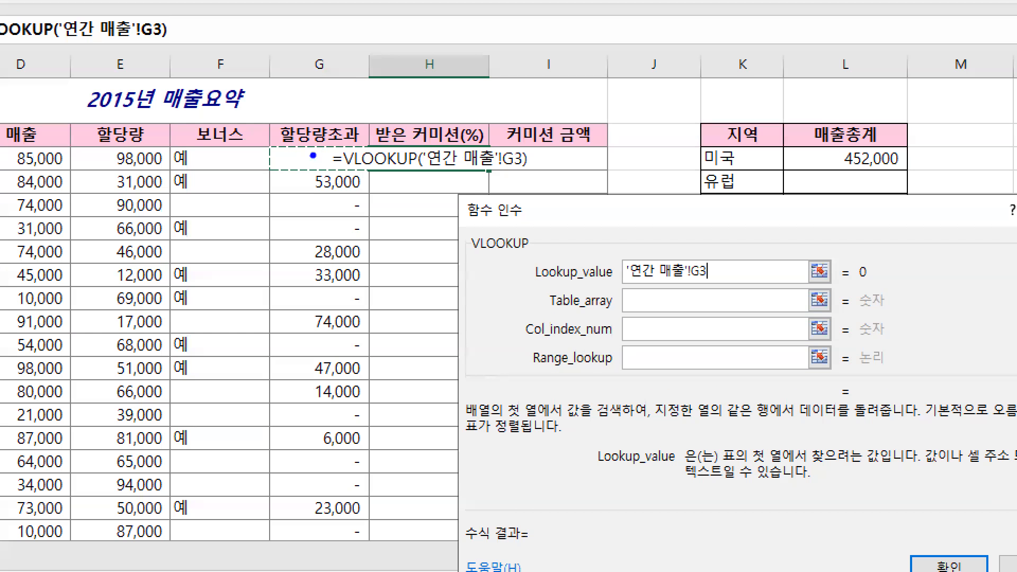
Point out G3 under 할당량초과 and the '연간 매출' sheet prefix in the reference
left_click_drag(321, 140, 311, 168)
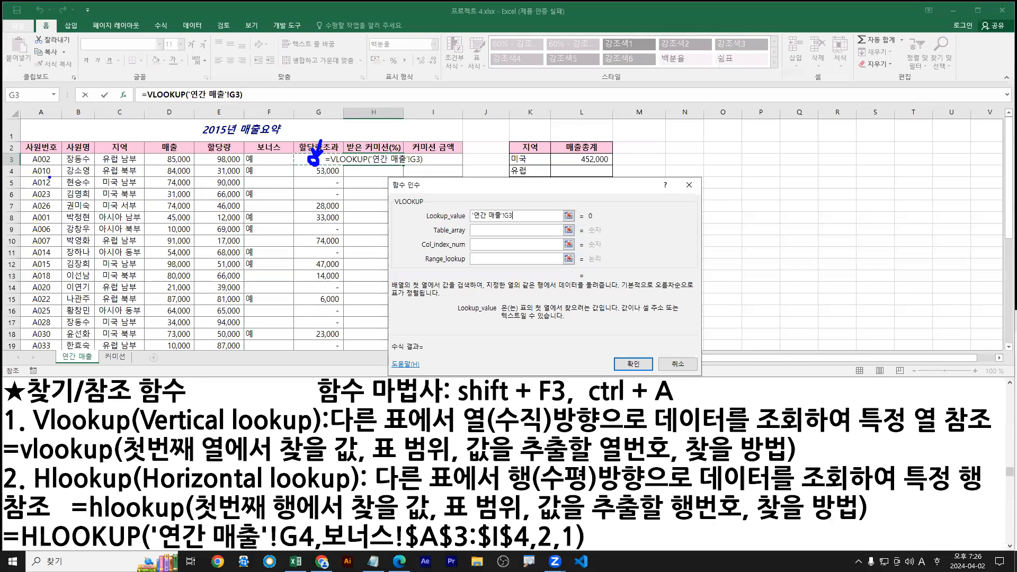
left_click_drag(19, 165, 503, 165)
left_click_drag(332, 132, 316, 159)
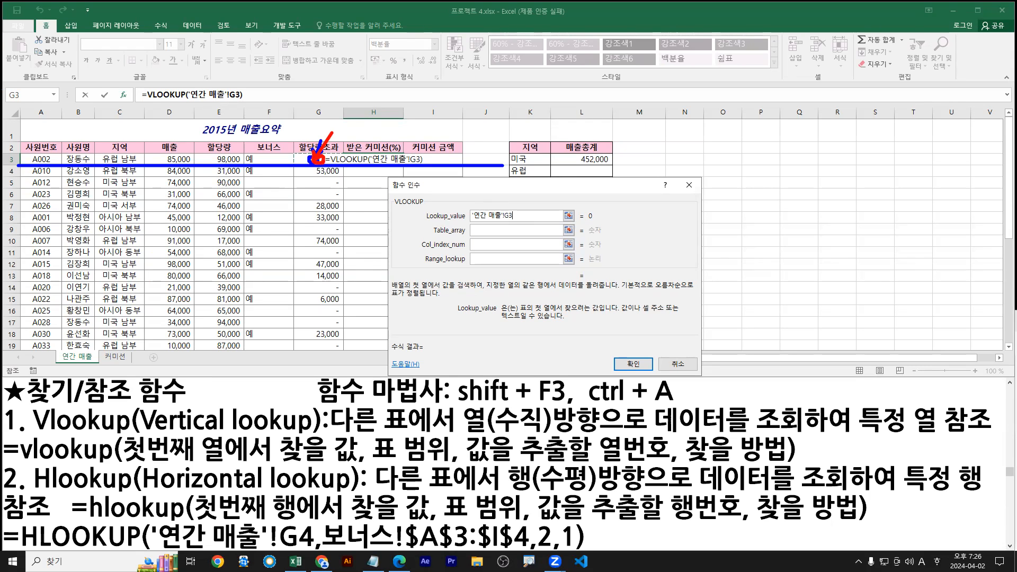
key("e")
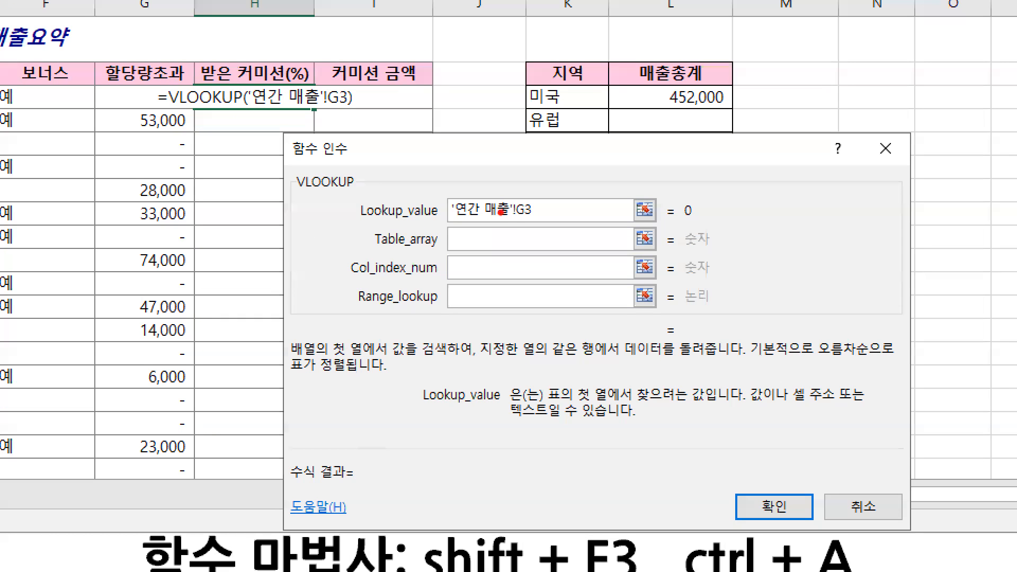
mouse_move(512, 208)
left_mouse_down()
mouse_move(460, 215)
mouse_move(508, 204)
left_mouse_up()
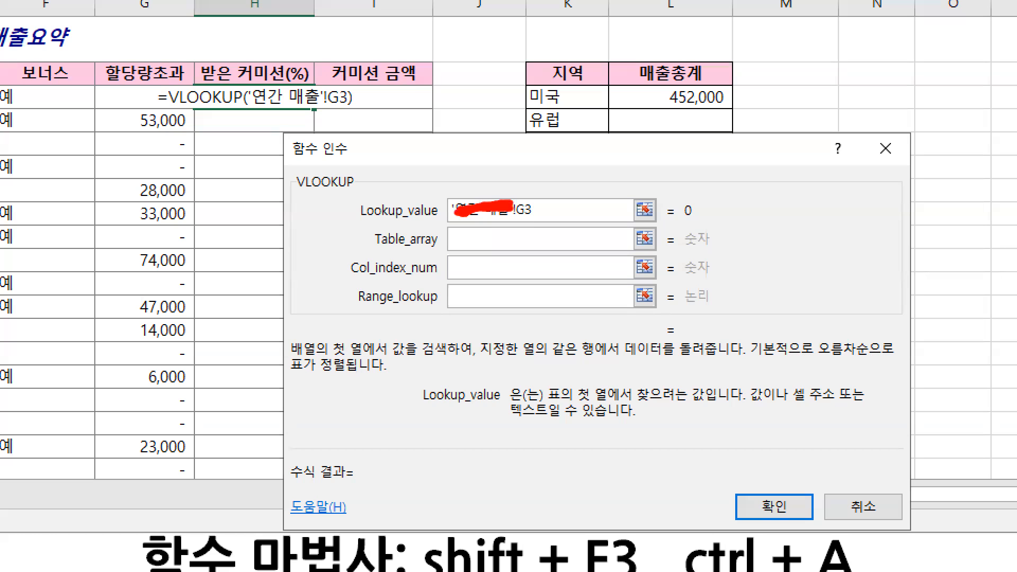
key("e")
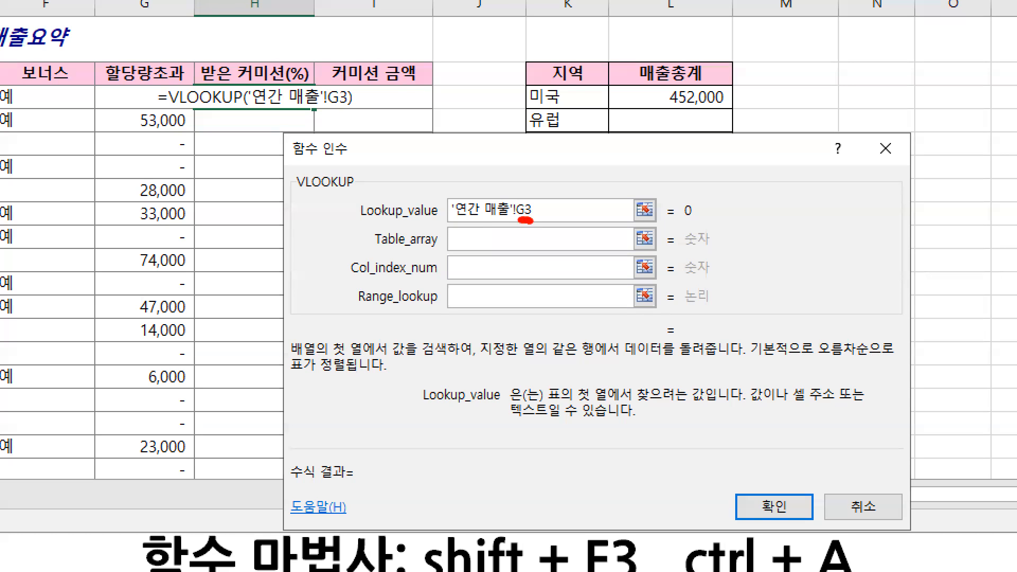
key("g")
mouse_move(451, 214)
left_mouse_down()
mouse_move(508, 209)
mouse_move(499, 225)
mouse_move(532, 218)
left_mouse_up()
key("e")
key("r")
key("e")
right_click(465, 241)
right_click(463, 243)
left_click(479, 234)
Point out the Table_array argument and its description in the VLOOKUP dialog
key("ctrl+1")
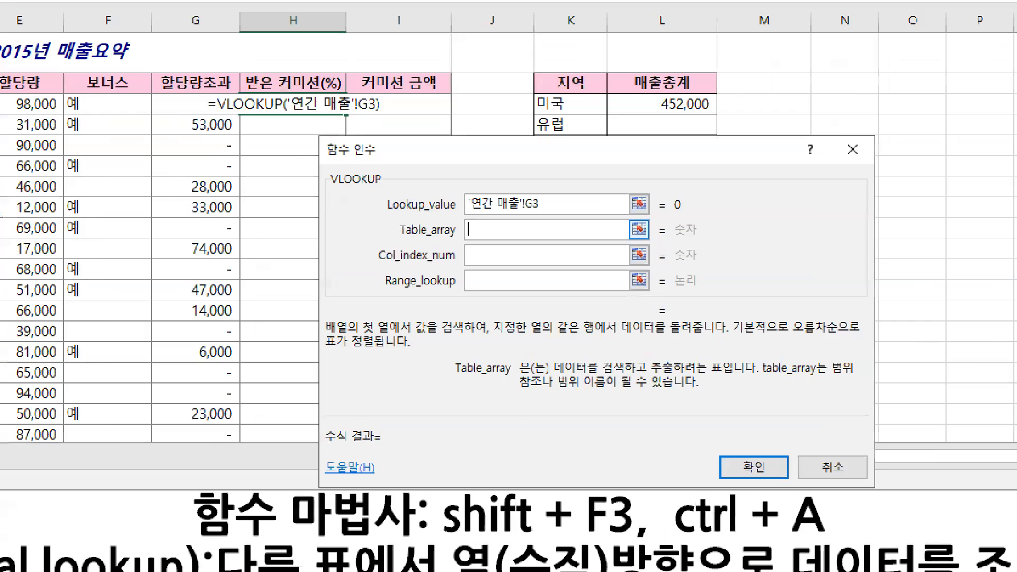
left_click_drag(473, 231, 455, 266)
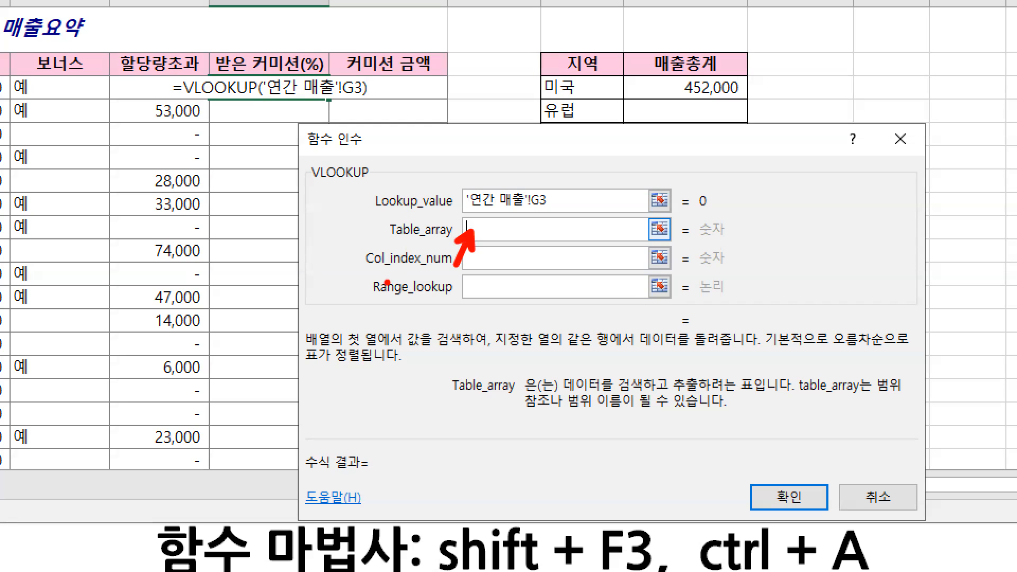
left_click_drag(570, 394, 758, 394)
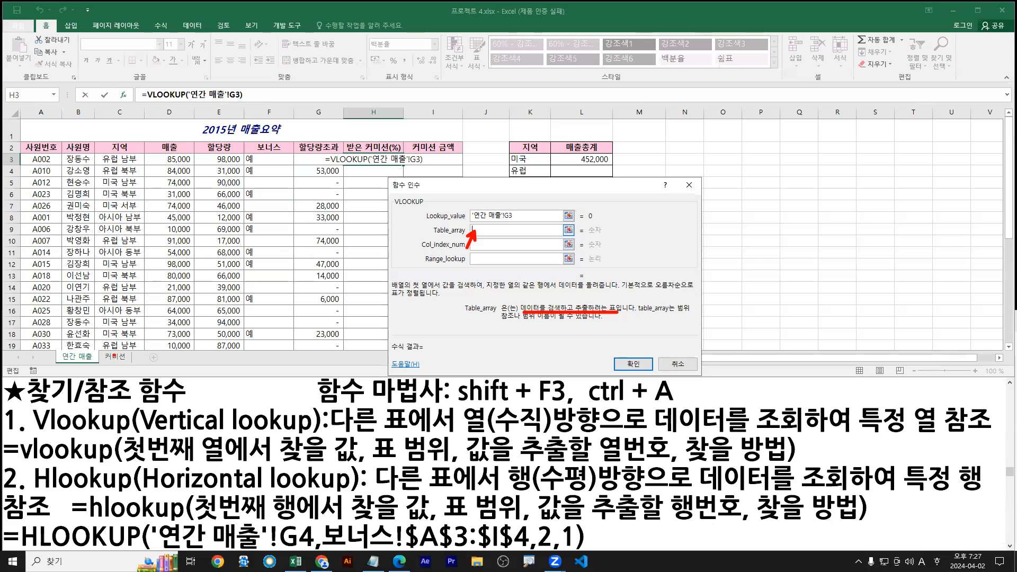
left_click_drag(114, 356, 126, 378)
key("Escape")
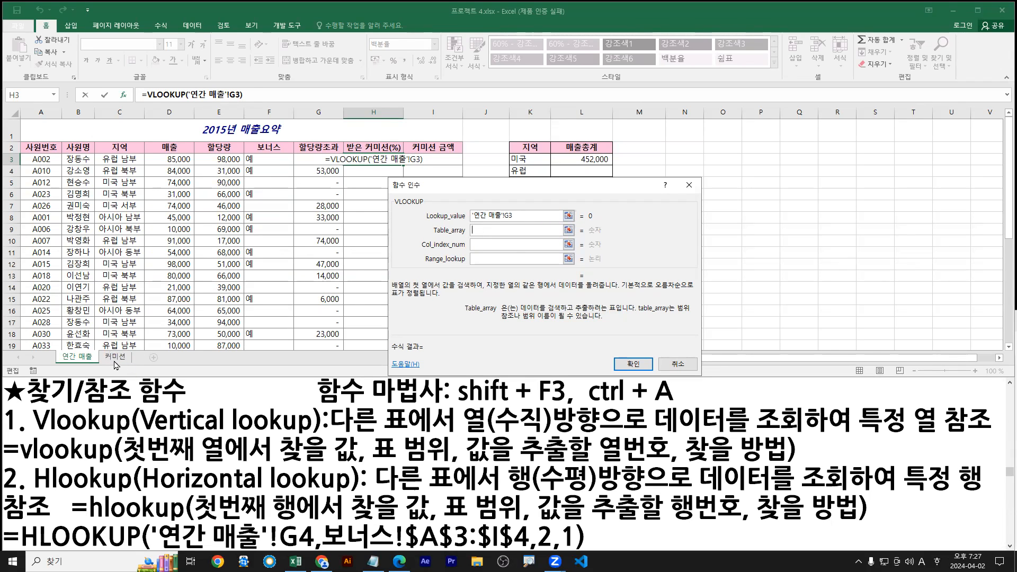
Switch to the 커미션 sheet, begin selecting the rate table and move the dialog aside
left_click(114, 356)
left_click_drag(49, 139, 121, 237)
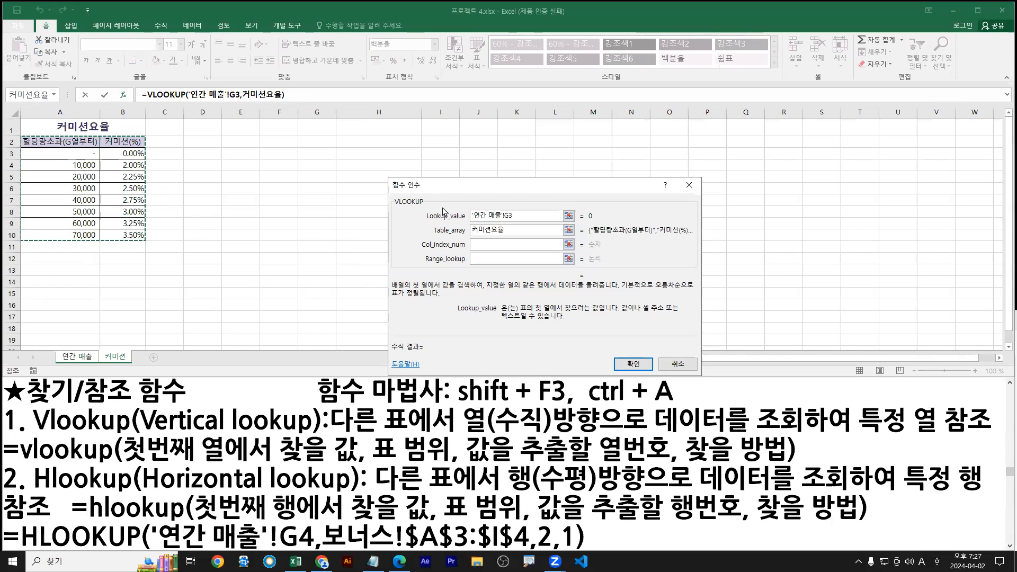
left_click_drag(469, 186, 292, 156)
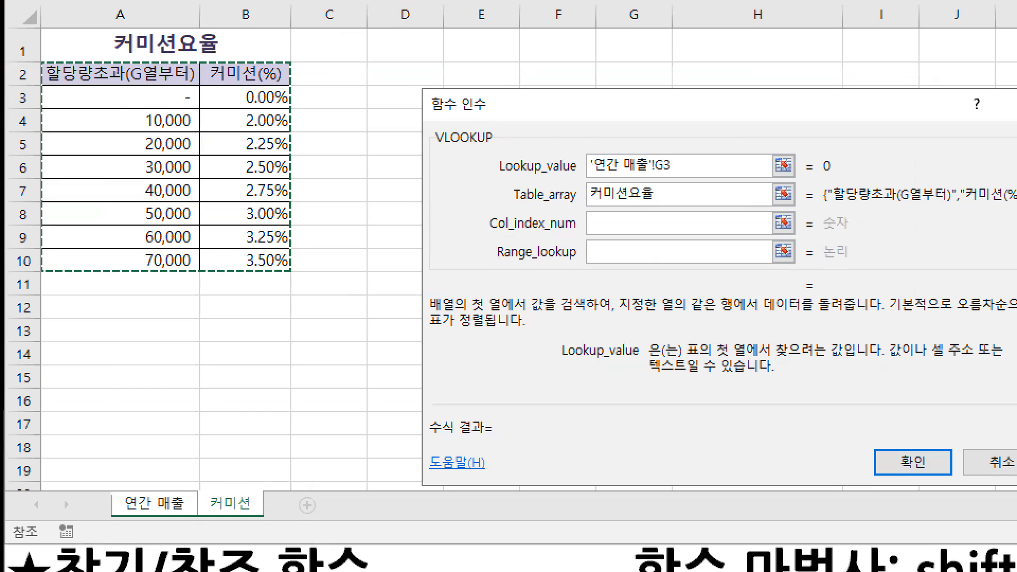
left_click_drag(40, 68, 294, 271)
mouse_move(77, 83)
left_mouse_down()
mouse_move(251, 221)
mouse_move(275, 260)
mouse_move(292, 234)
left_mouse_up()
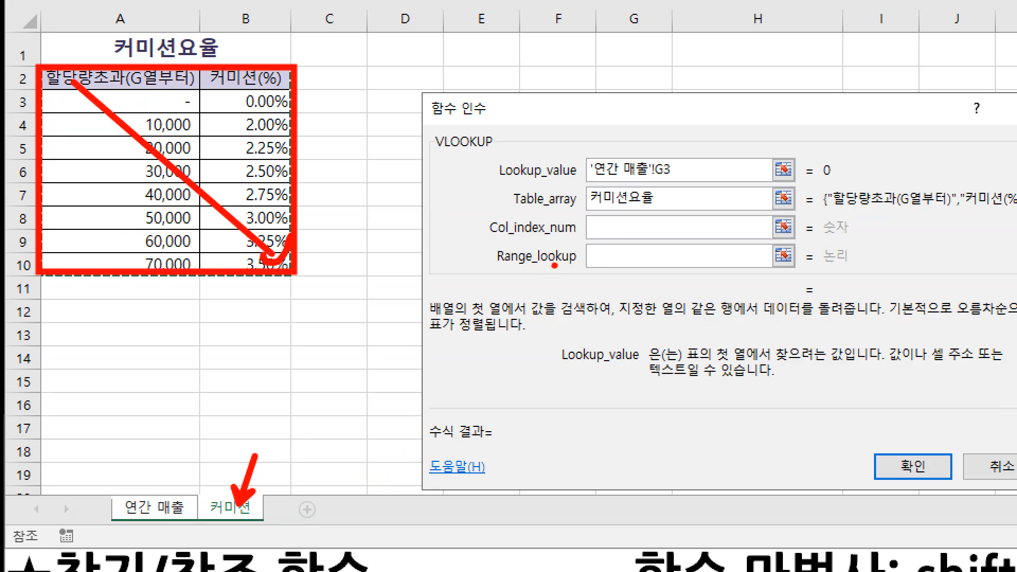
key("b")
left_click_drag(507, 211, 691, 211)
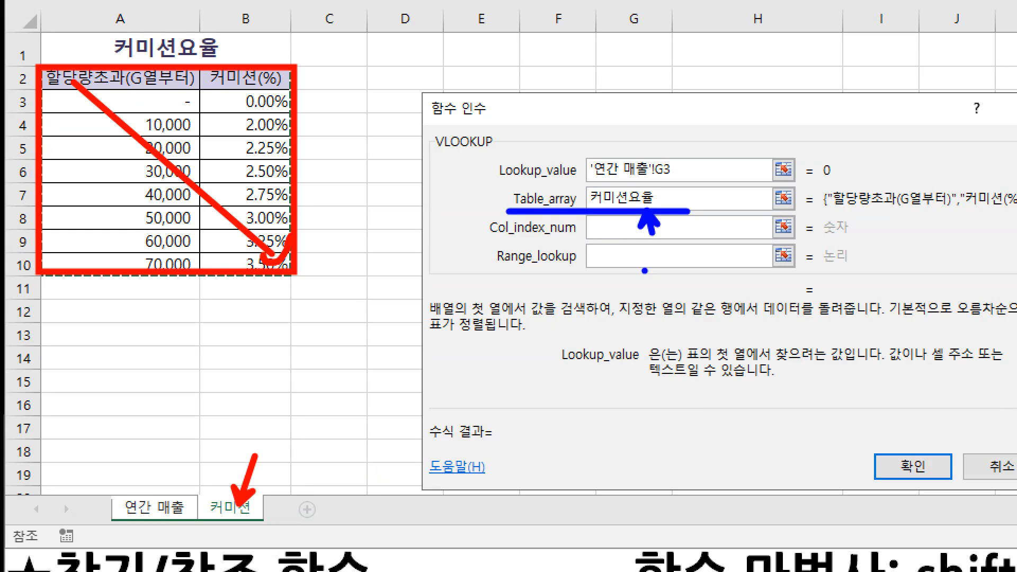
key("Escape")
Set Table_array to 커미션 A3:B10 and make it absolute with F4
left_click_drag(355, 202, 281, 201)
left_click_drag(55, 153, 122, 235)
left_click_drag(506, 226, 560, 226)
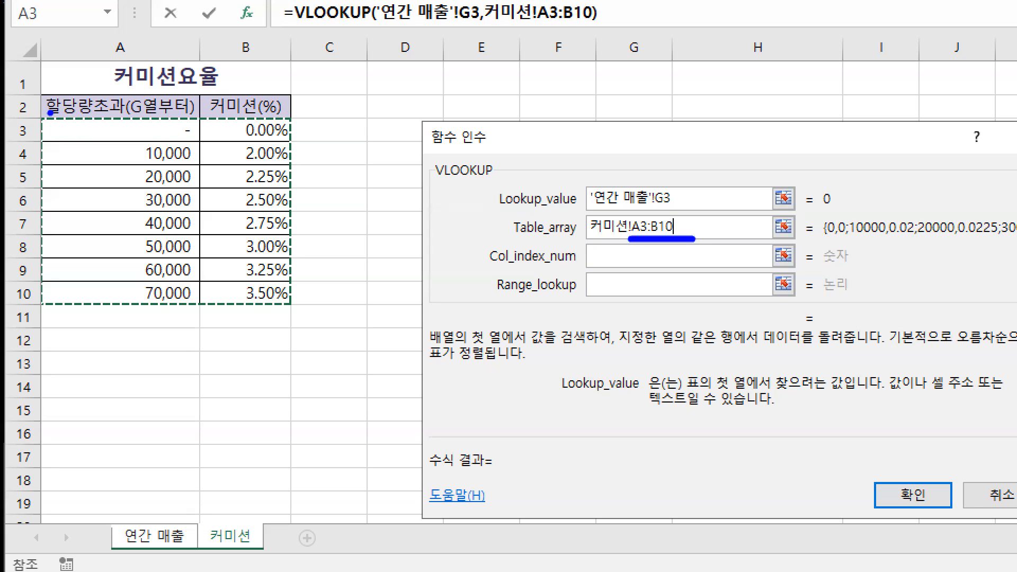
left_click_drag(38, 117, 291, 303)
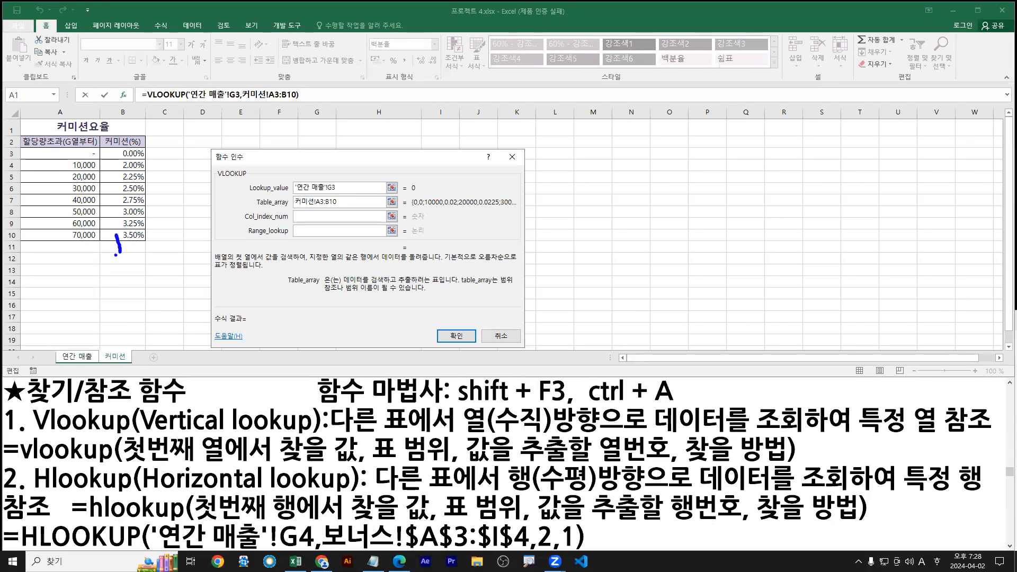
mouse_move(136, 234)
left_mouse_down()
mouse_move(120, 255)
mouse_move(114, 295)
left_mouse_up()
mouse_move(110, 281)
left_mouse_down()
mouse_move(130, 262)
mouse_move(106, 262)
left_mouse_up()
key("r")
left_click_drag(117, 244, 134, 259)
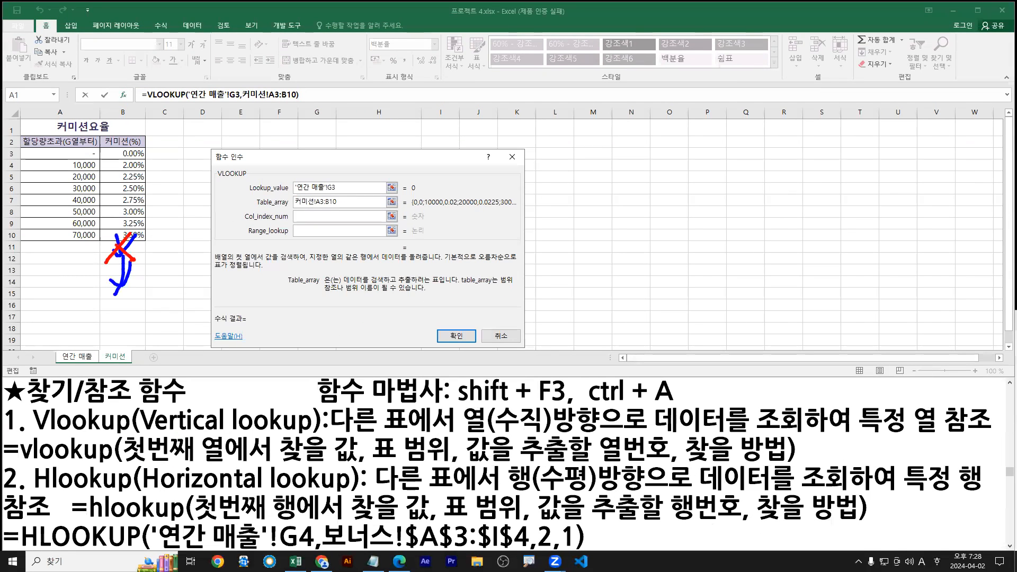
key("Escape")
key("F4")
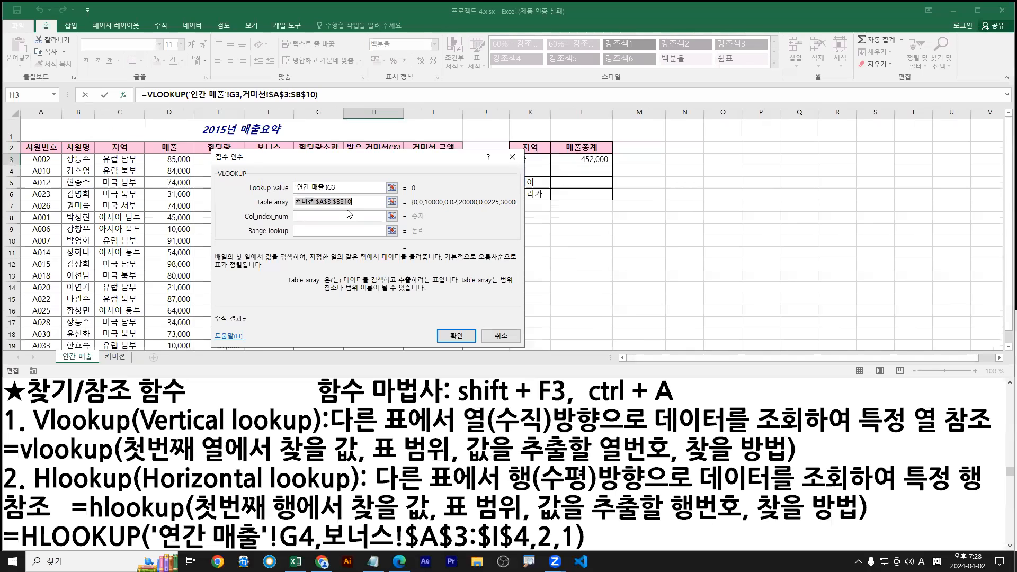
left_click(115, 356)
Reselect the rate table so Table_array shows the named range 커미션요율
left_click_drag(56, 142, 139, 235)
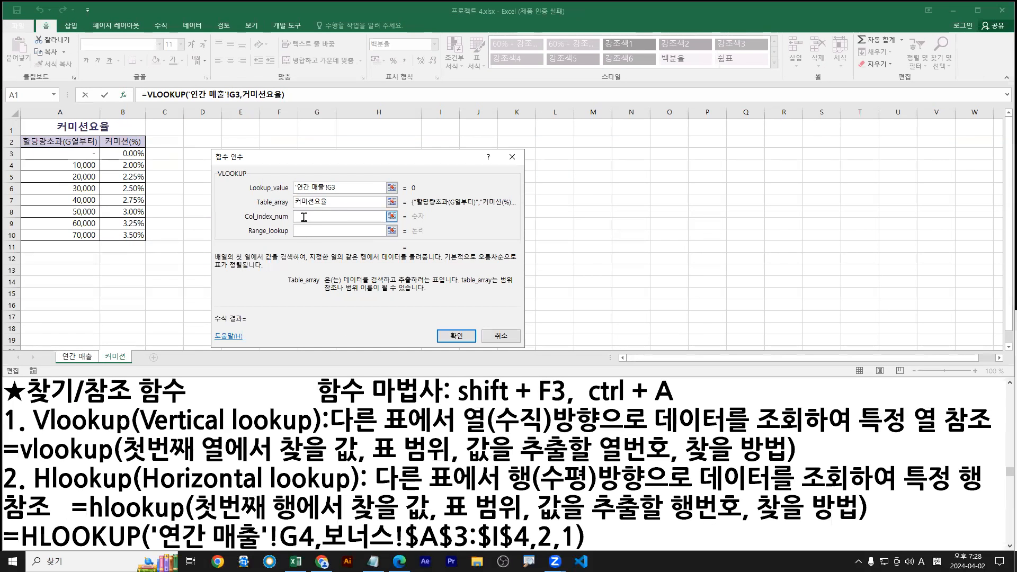
left_click(304, 217)
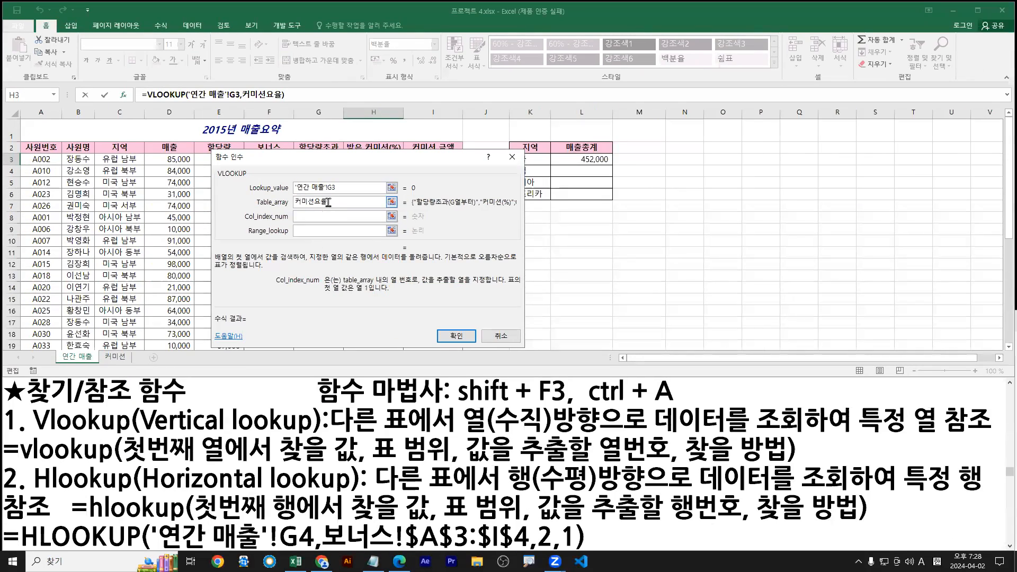
left_click(656, 265)
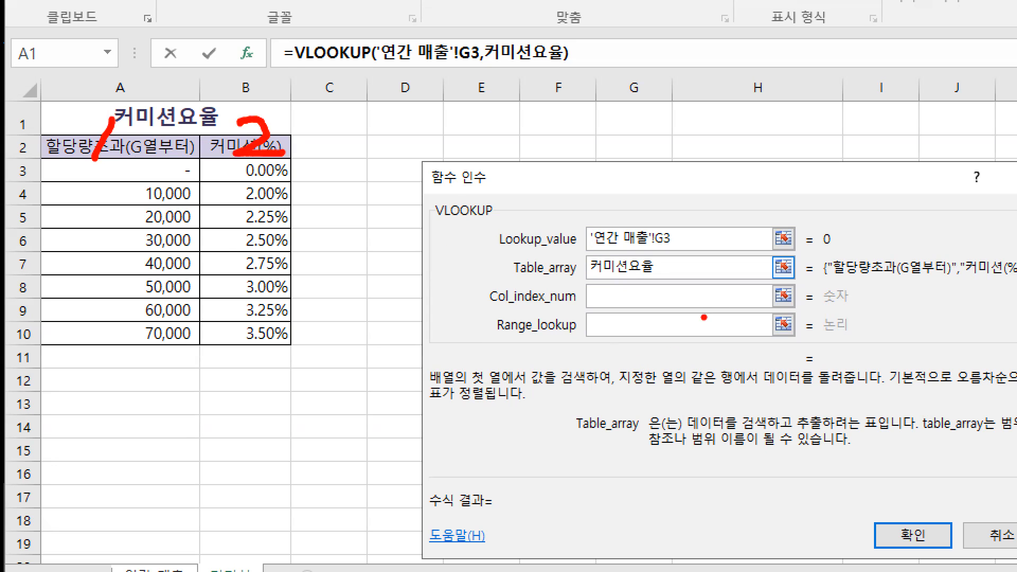
key("g")
mouse_move(838, 249)
left_mouse_down()
mouse_move(62, 502)
mouse_move(29, 228)
mouse_move(72, 172)
mouse_move(96, 166)
mouse_move(96, 177)
left_mouse_up()
mouse_move(35, 155)
left_mouse_down()
mouse_move(219, 186)
mouse_move(347, 194)
mouse_move(301, 184)
mouse_move(215, 191)
mouse_move(249, 155)
mouse_move(286, 181)
left_mouse_up()
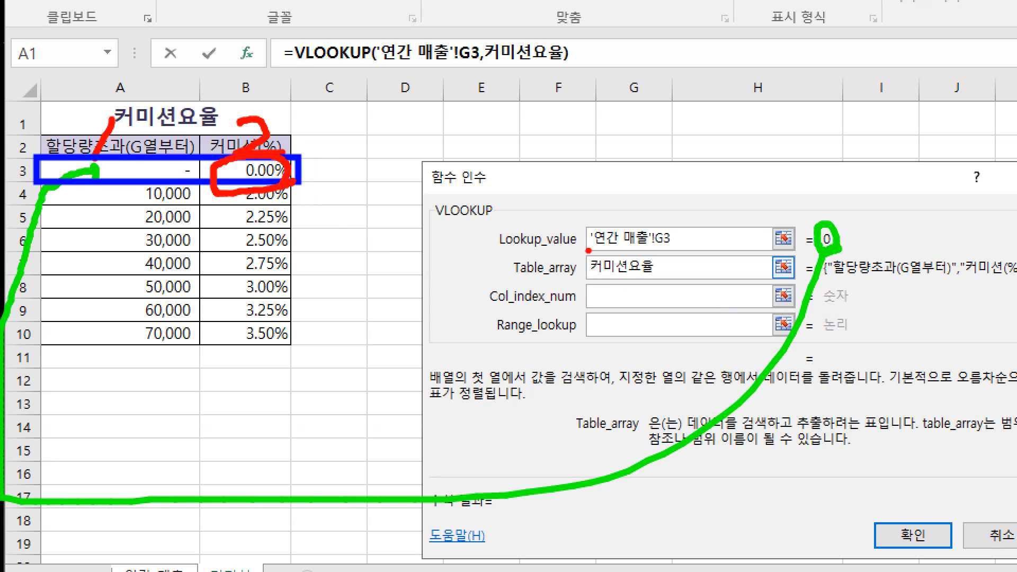
mouse_move(597, 288)
left_mouse_down()
mouse_move(602, 304)
mouse_move(633, 305)
left_mouse_up()
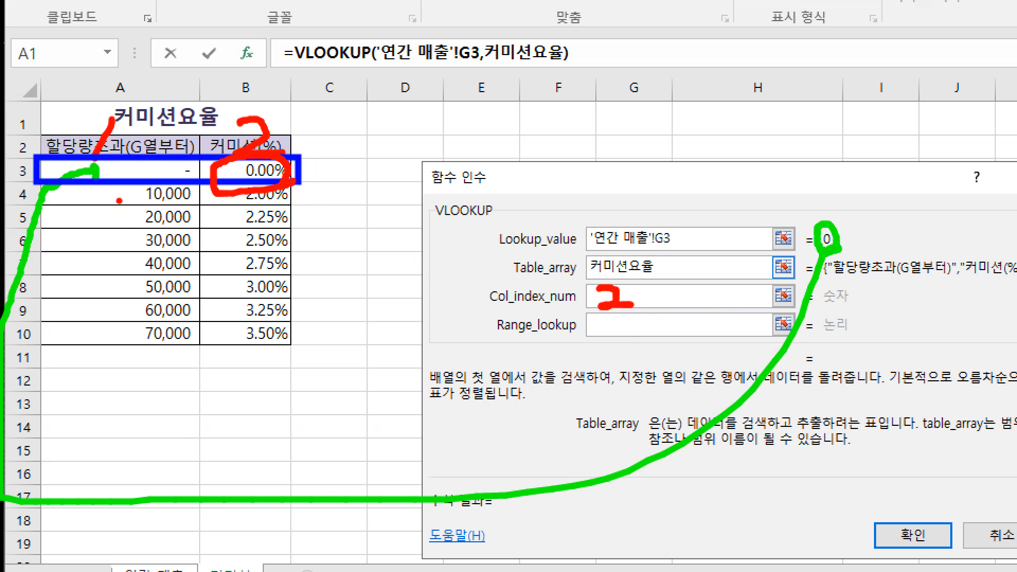
key("e")
mouse_move(276, 178)
left_mouse_down()
mouse_move(266, 260)
mouse_move(281, 261)
left_mouse_up()
key("Escape")
Enter 2 as the VLOOKUP column index number
left_click(326, 218)
type("2")
left_click(306, 232)
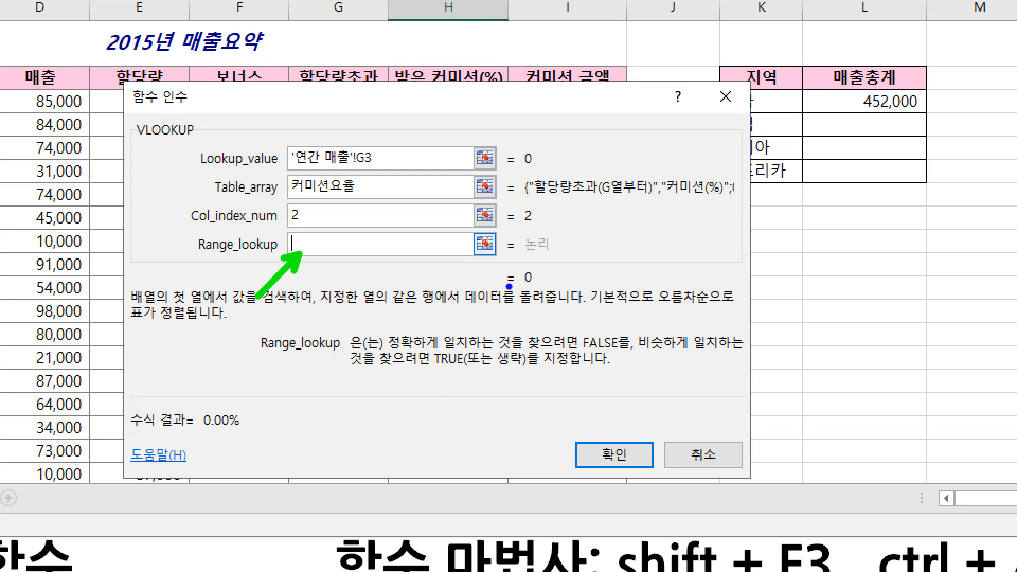
Annotate the Range_lookup description and the filled VLOOKUP argument boxes
left_click_drag(395, 354, 757, 352)
key("g")
left_click_drag(343, 371, 473, 371)
left_click_drag(184, 175, 438, 175)
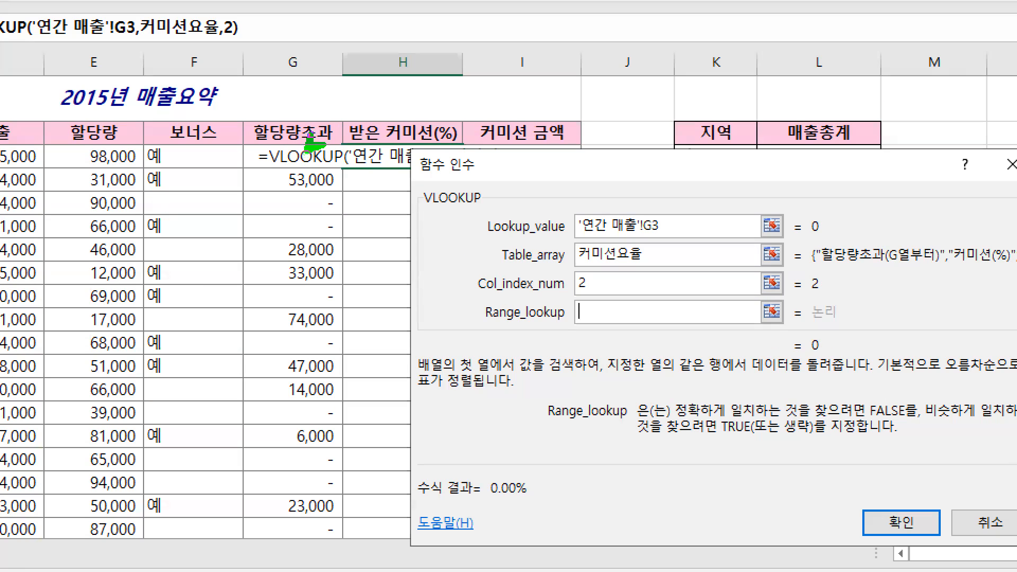
left_click_drag(806, 239, 828, 240)
left_click_drag(287, 192, 328, 193)
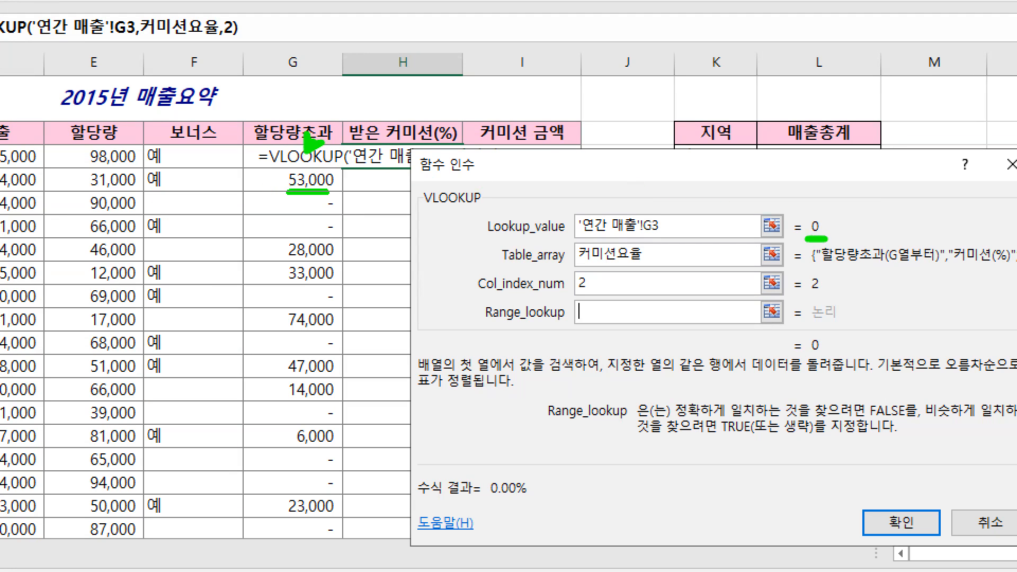
left_click_drag(285, 263, 340, 263)
left_click_drag(281, 289, 334, 286)
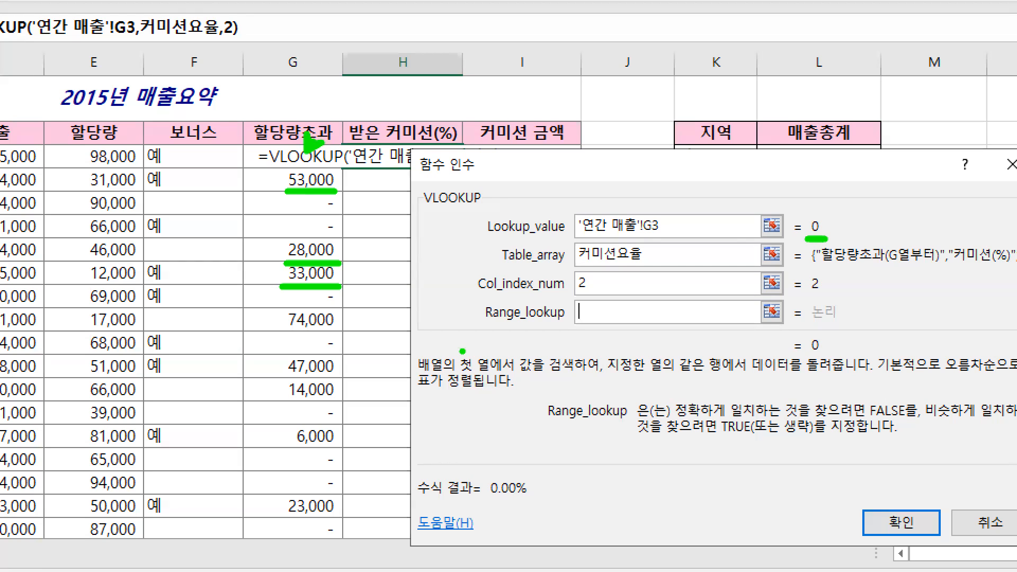
left_click_drag(294, 175, 265, 185)
left_click_drag(270, 267, 286, 254)
left_click_drag(254, 303, 281, 286)
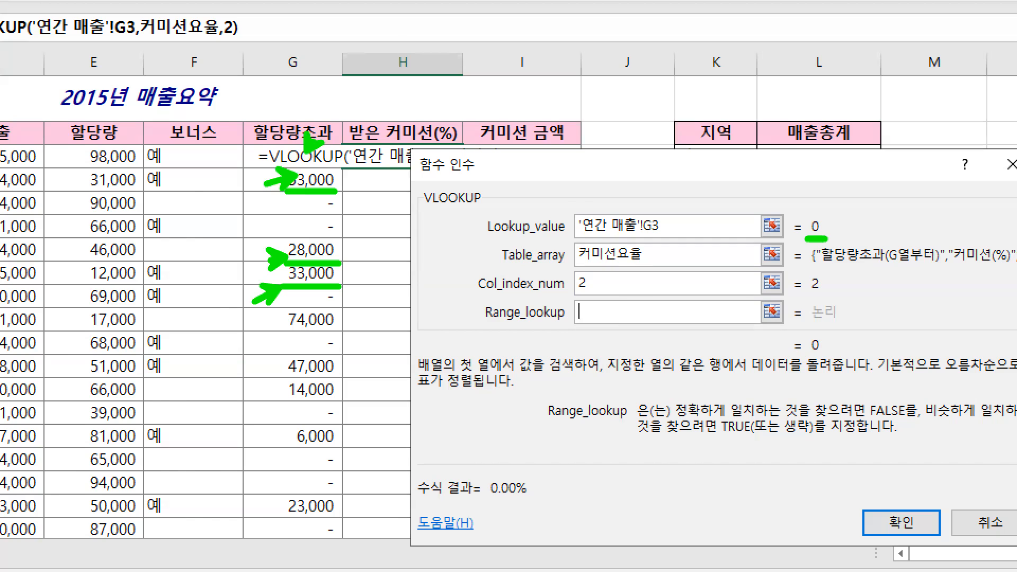
Set Range_lookup to 1 and confirm =VLOOKUP('연간 매출'!G3,커미션요율,2,1) in H3
left_click(498, 208)
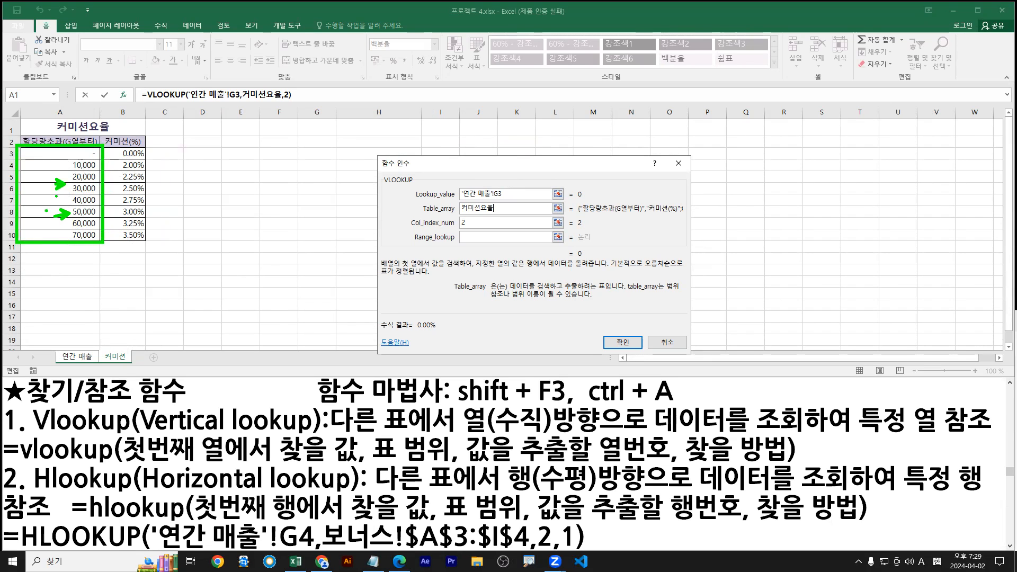
left_click(495, 238)
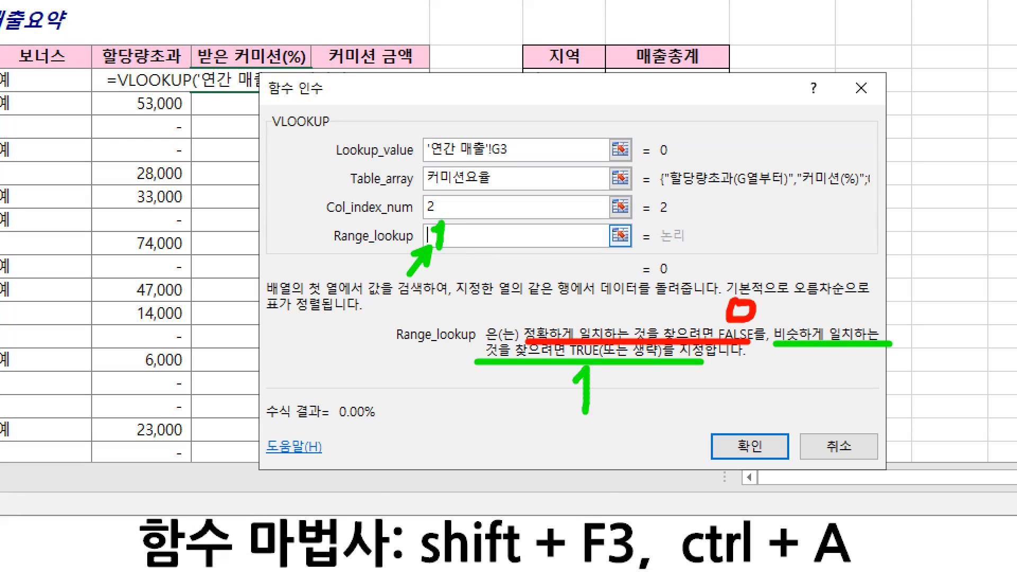
type("1")
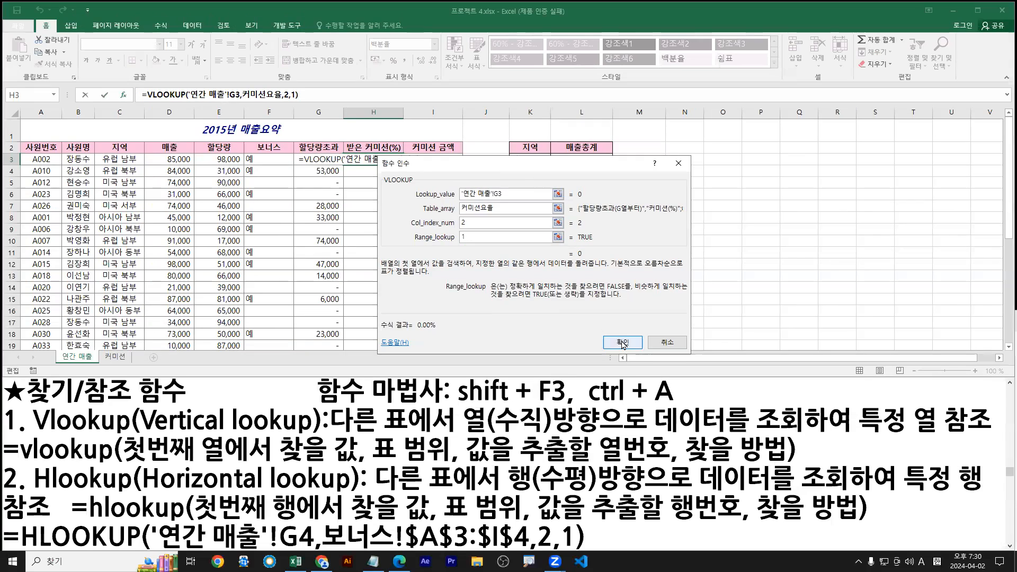
key("Return")
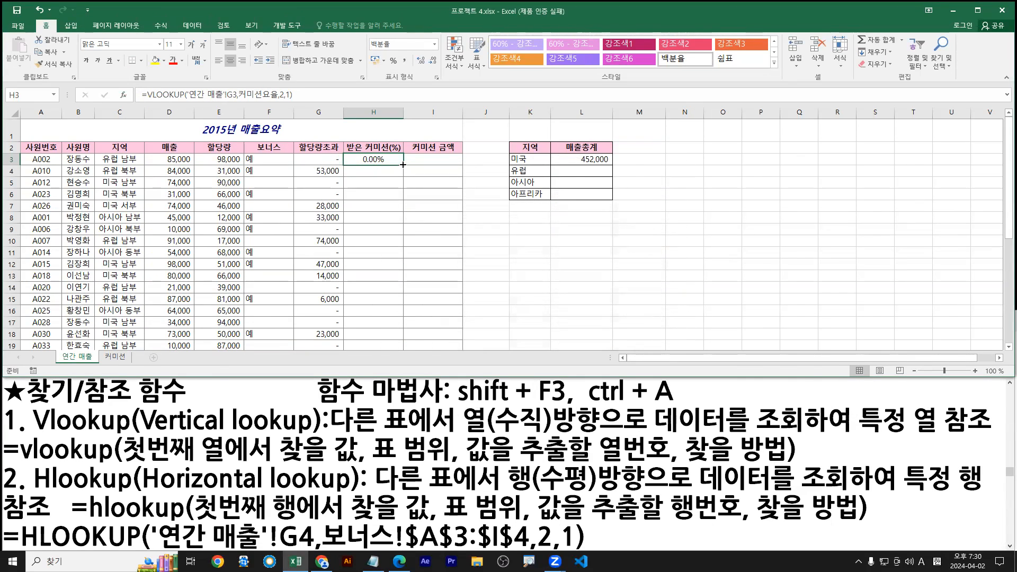
Fill H3's commission formula down to H19, showing rates like 3.00%
double_click(403, 165)
mouse_move(403, 170)
left_mouse_down()
mouse_move(402, 442)
mouse_move(428, 412)
left_mouse_up()
left_click_drag(242, 191, 389, 186)
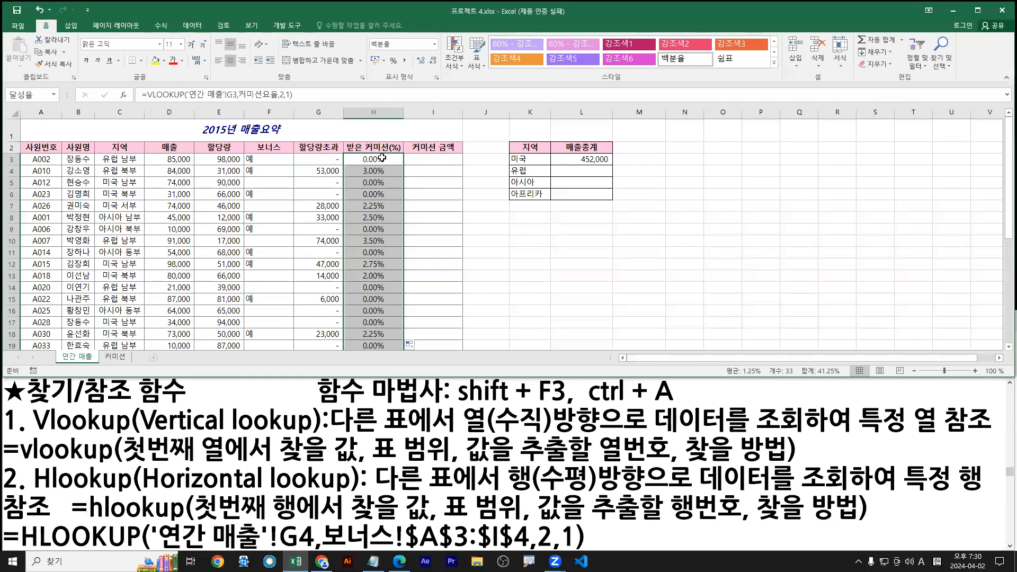
Copy H3's VLOOKUP formula and paste it as a new first line in Notepad
double_click(379, 161)
left_click_drag(454, 161, 375, 168)
double_click(376, 160)
left_click_drag(328, 93, 8, 83)
key("ctrl+c")
left_click(11, 386)
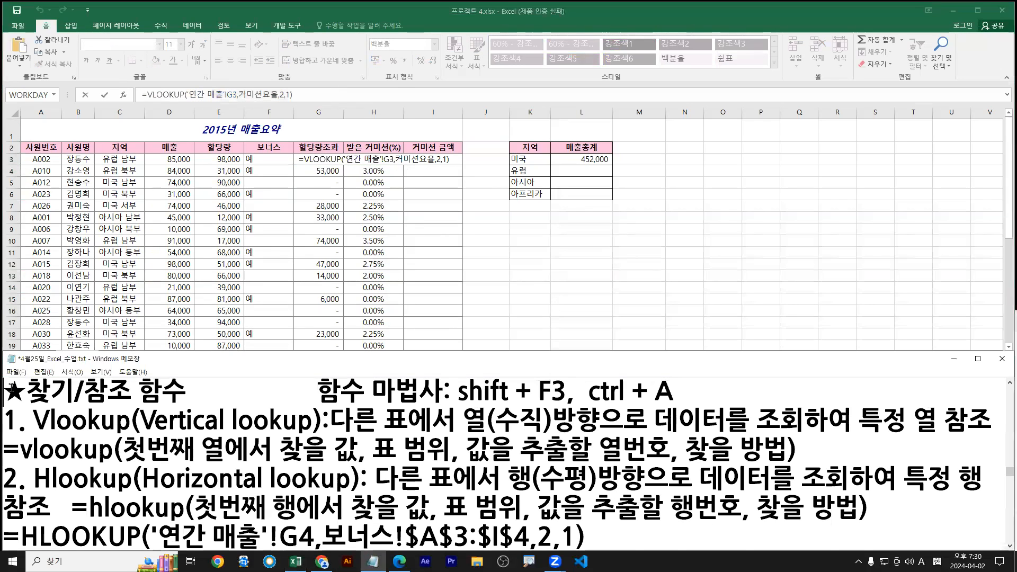
key("Return")
key("Up")
key("ctrl+v")
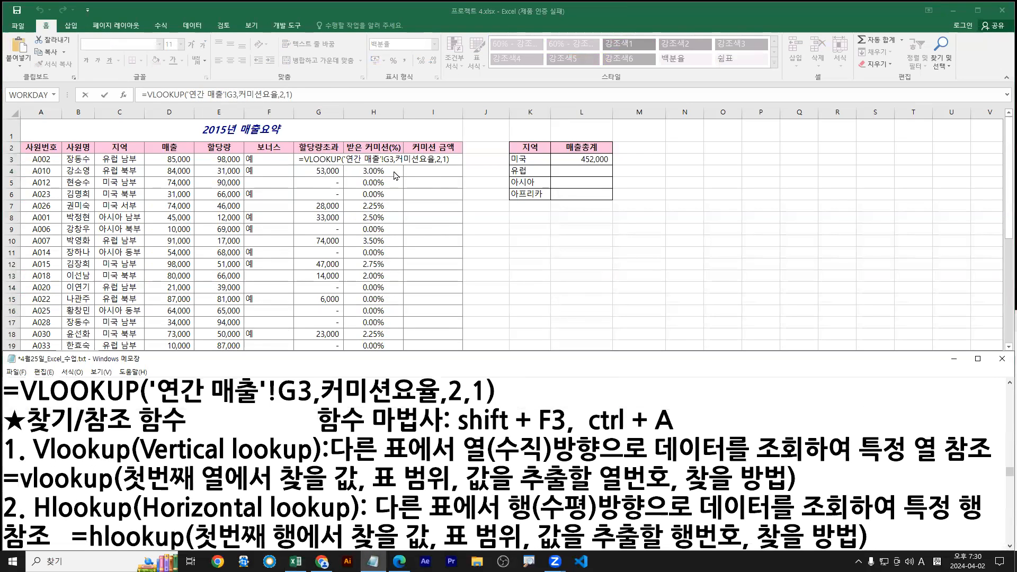
left_click(360, 155)
left_click(18, 26)
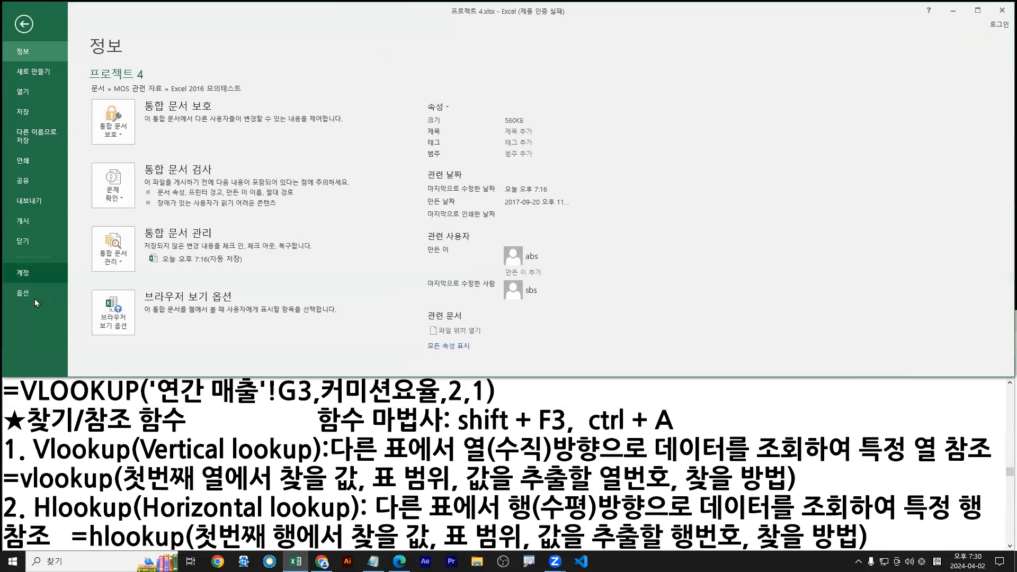
left_click(23, 300)
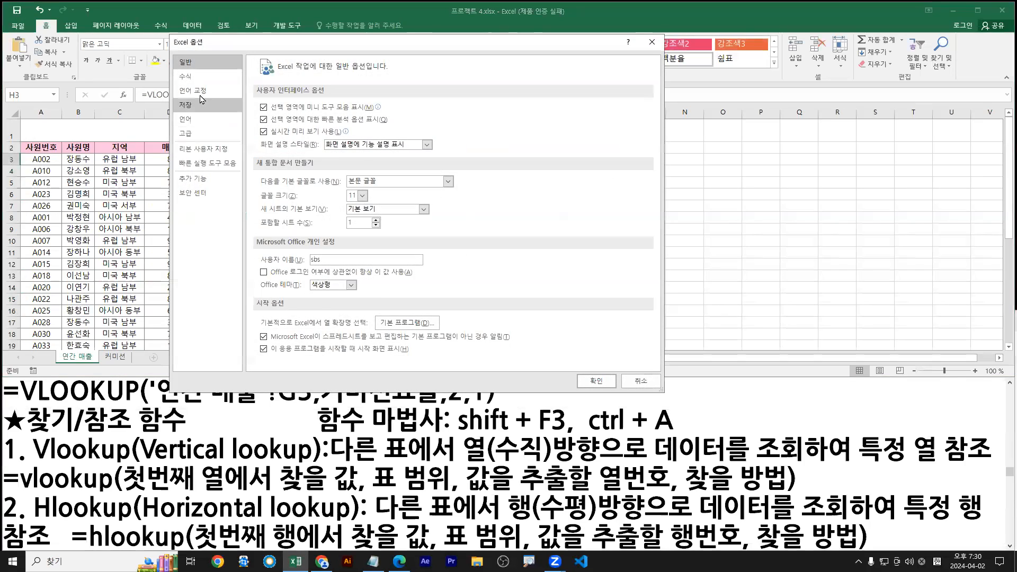
left_click(199, 80)
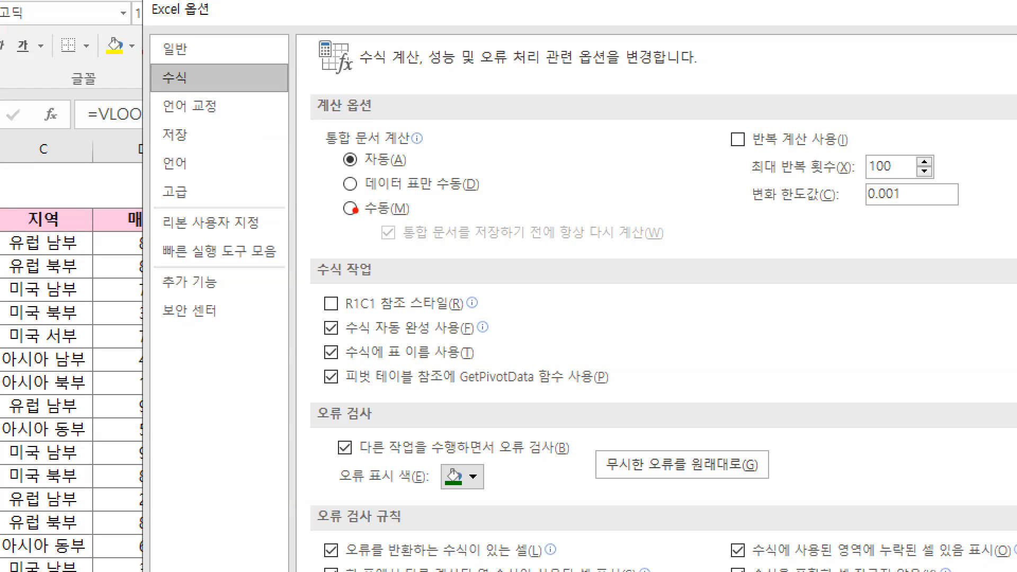
mouse_move(276, 236)
left_mouse_down()
mouse_move(279, 318)
mouse_move(286, 302)
left_mouse_up()
left_click_drag(279, 267, 273, 275)
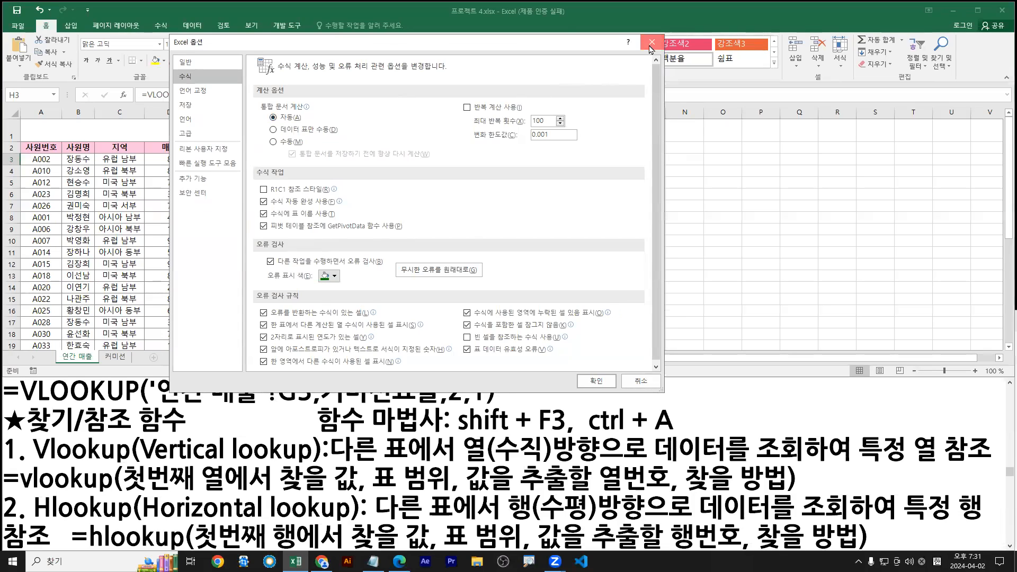
left_click(651, 43)
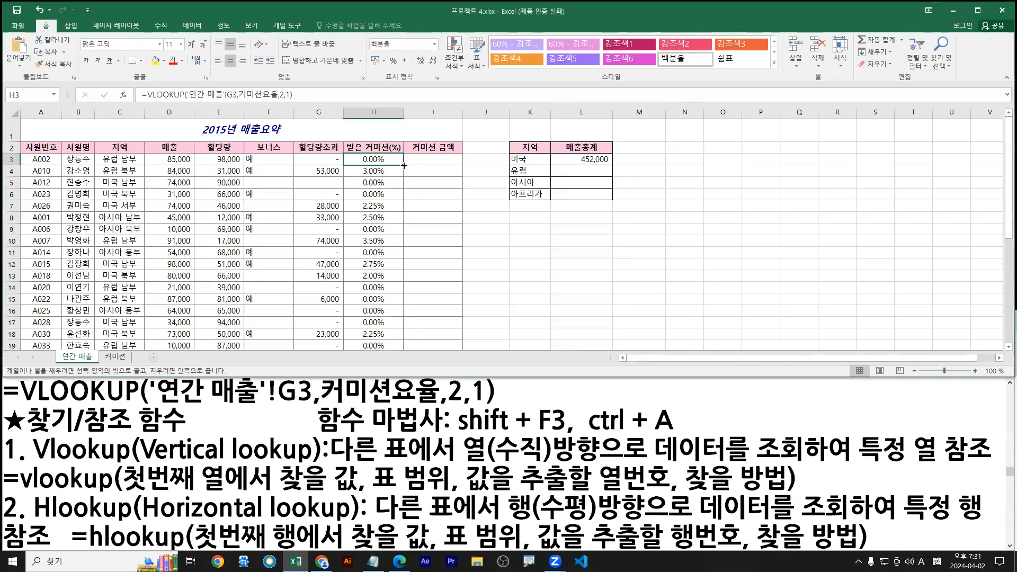
Bring up the Notepad notes and select the 2 and final 1 arguments of the VLOOKUP formula
double_click(403, 166)
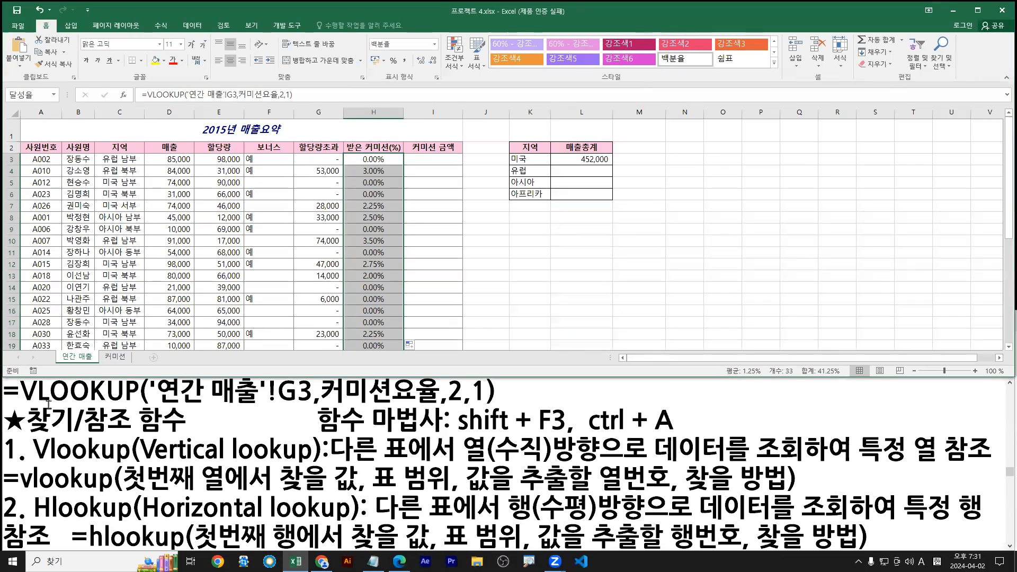
left_click_drag(5, 411, 502, 411)
key("Escape")
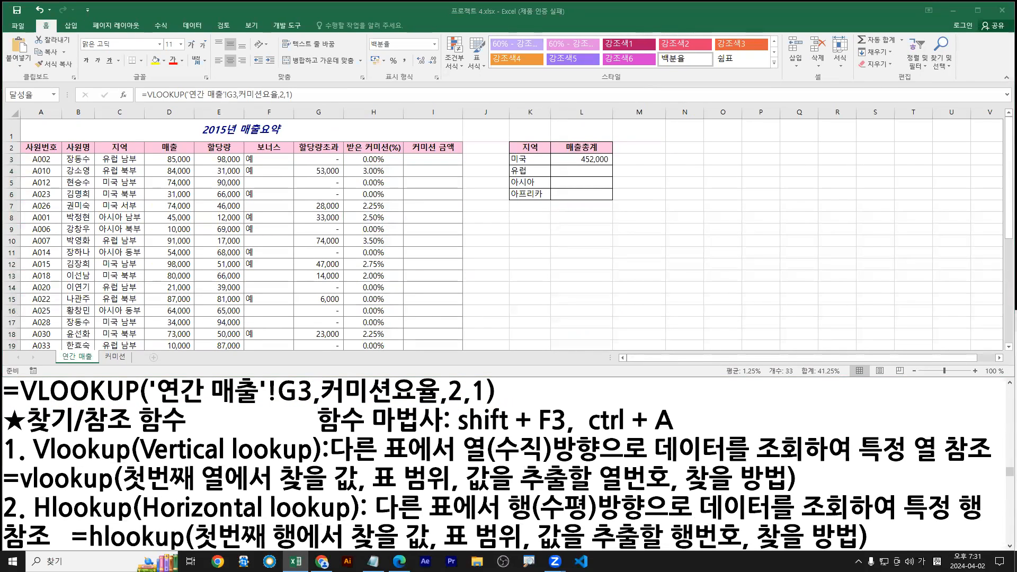
left_click(338, 407)
left_click_drag(448, 392, 463, 392)
double_click(474, 392)
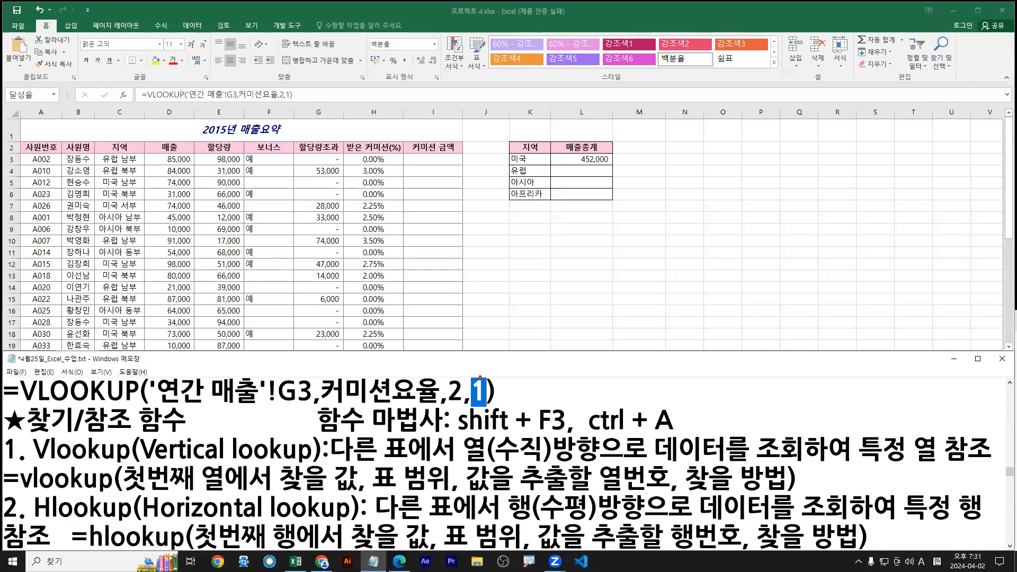
Delete the trailing ,1, undo the deletion, then scroll the exam PDF to Task 4
left_click(500, 398)
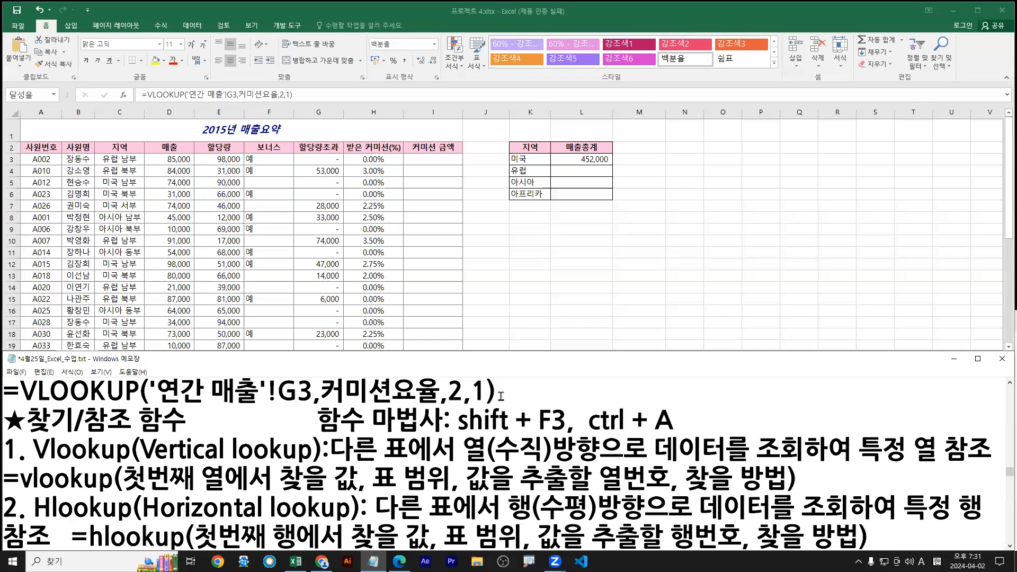
left_click_drag(487, 393, 461, 393)
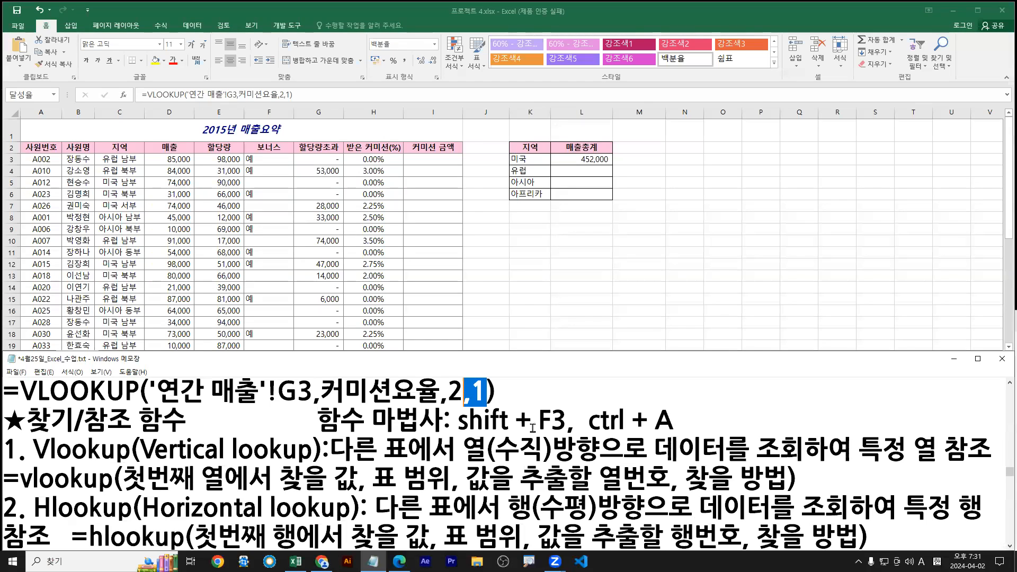
key("BackSpace")
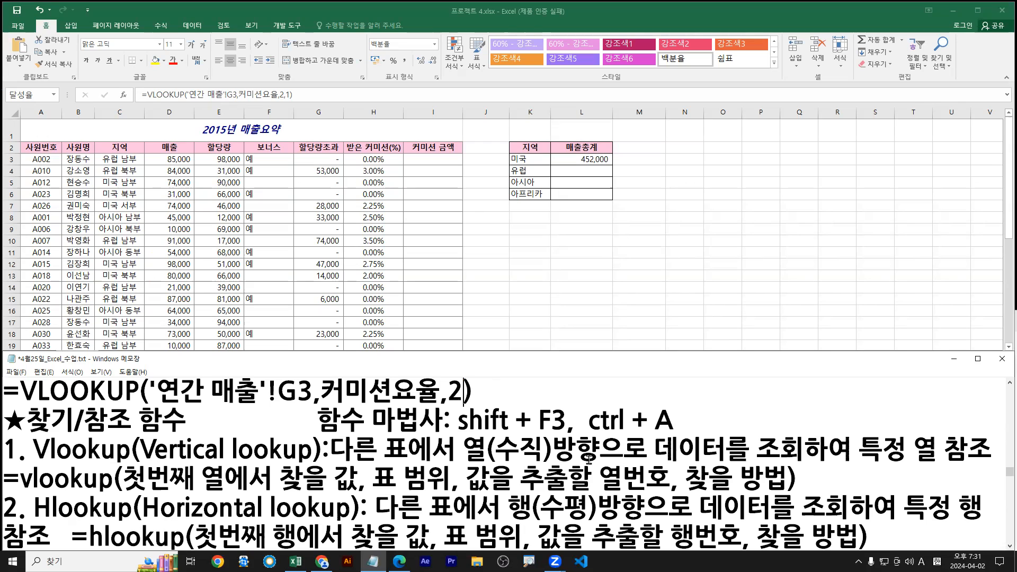
key("ctrl+z")
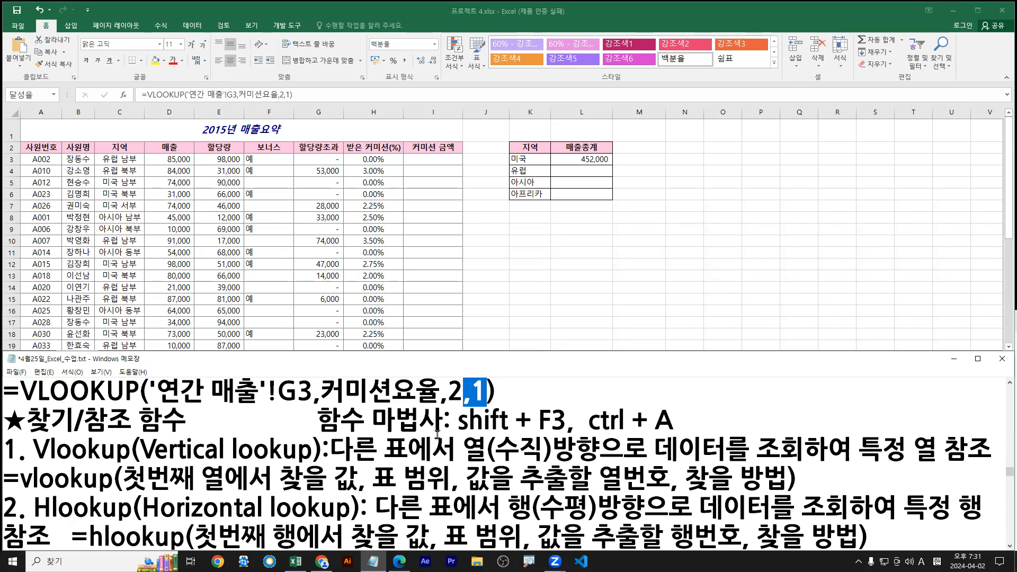
key("alt+Tab")
scroll(255, 483, "down", 5)
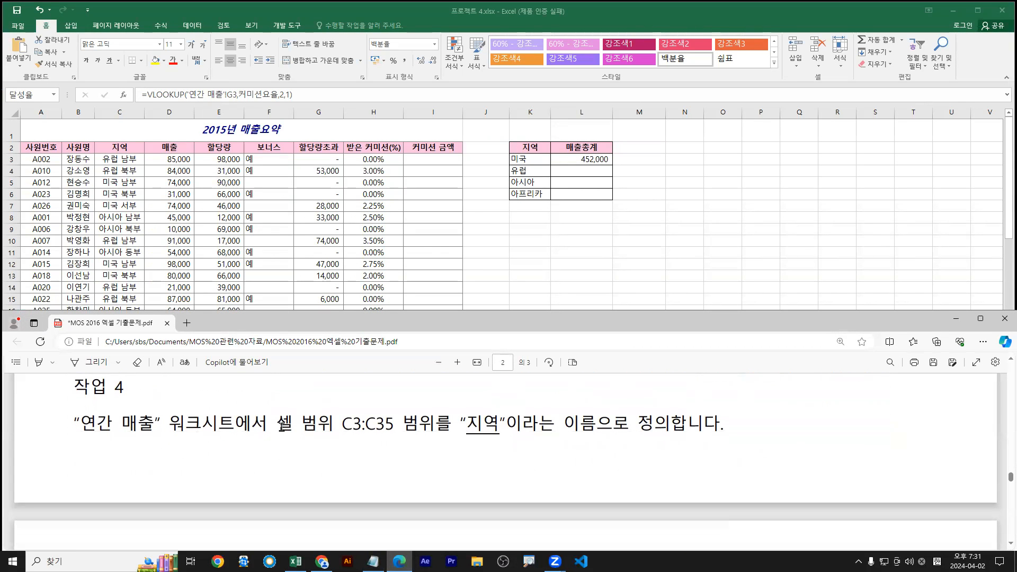
Highlight Task 4's C3:C35 range instruction in yellow
left_click_drag(278, 425, 674, 406)
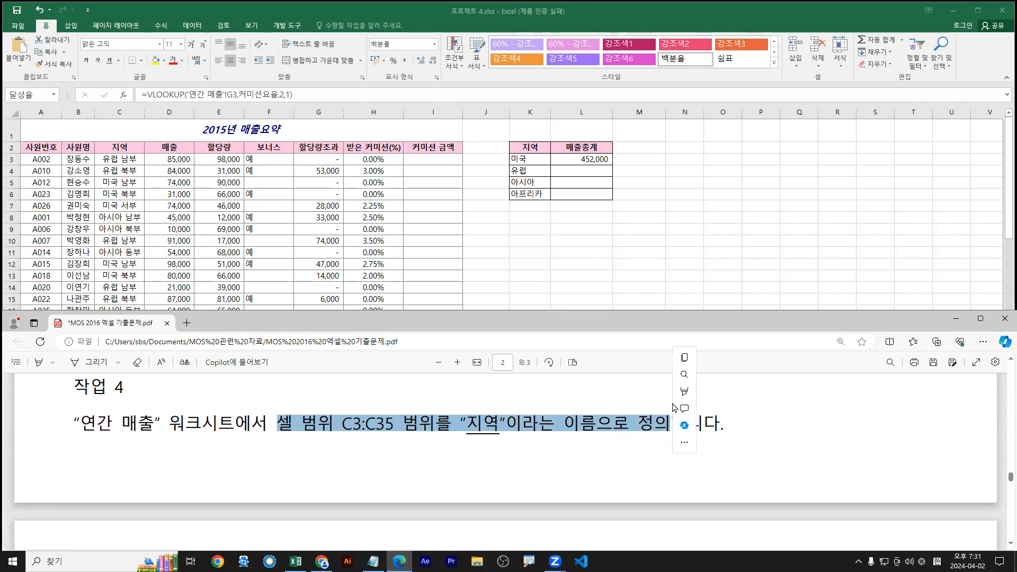
mouse_move(691, 392)
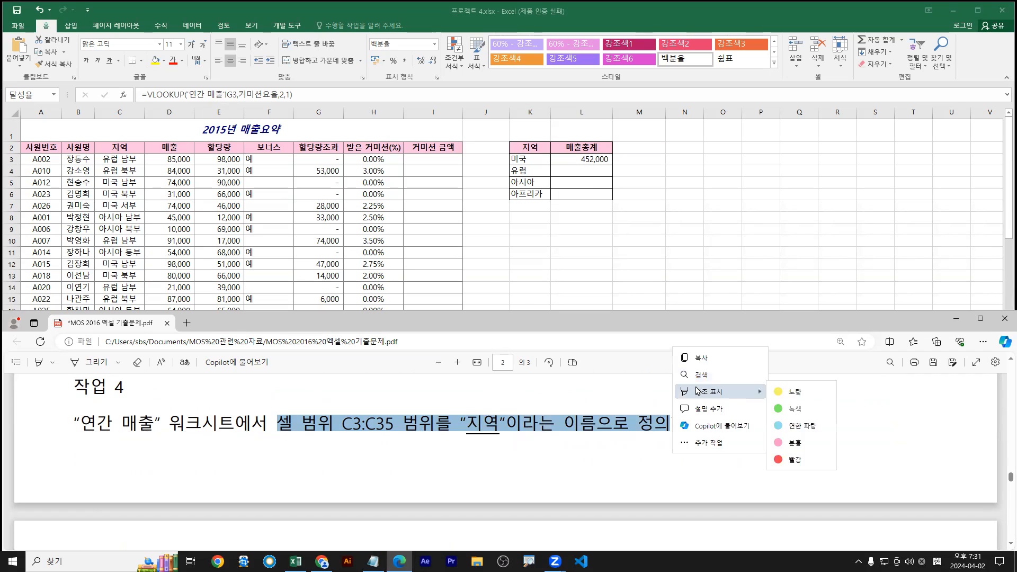
left_click(803, 391)
Highlight 이름으로 정의 in red and return to the workbook at cell C3
left_click_drag(562, 424, 670, 423)
mouse_move(685, 391)
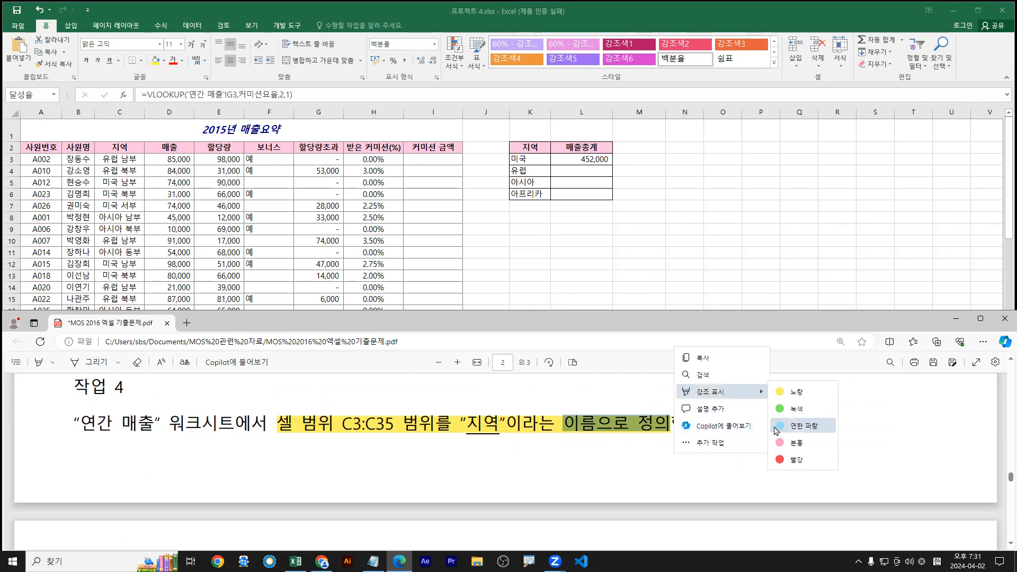
left_click(784, 443)
key("alt+Tab")
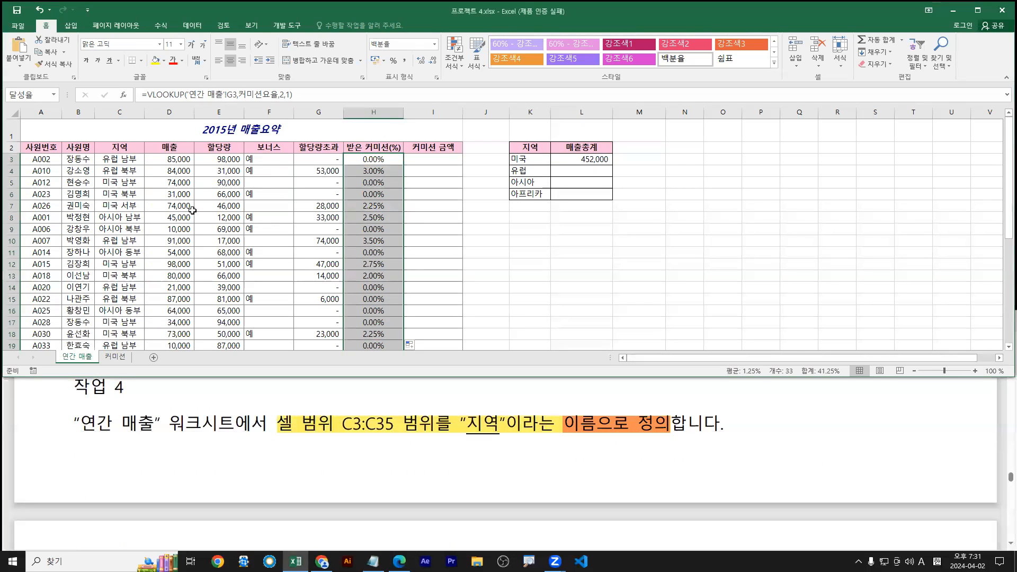
left_click(114, 160)
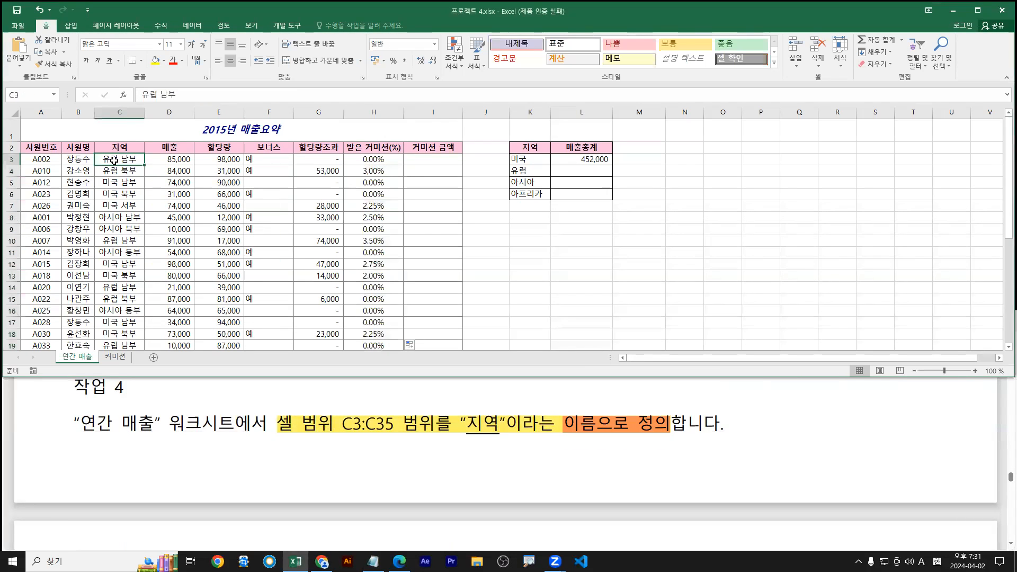
Select C3:C35, maximize the workbook window, and show the 수식 tab
key("ctrl+shift+Down")
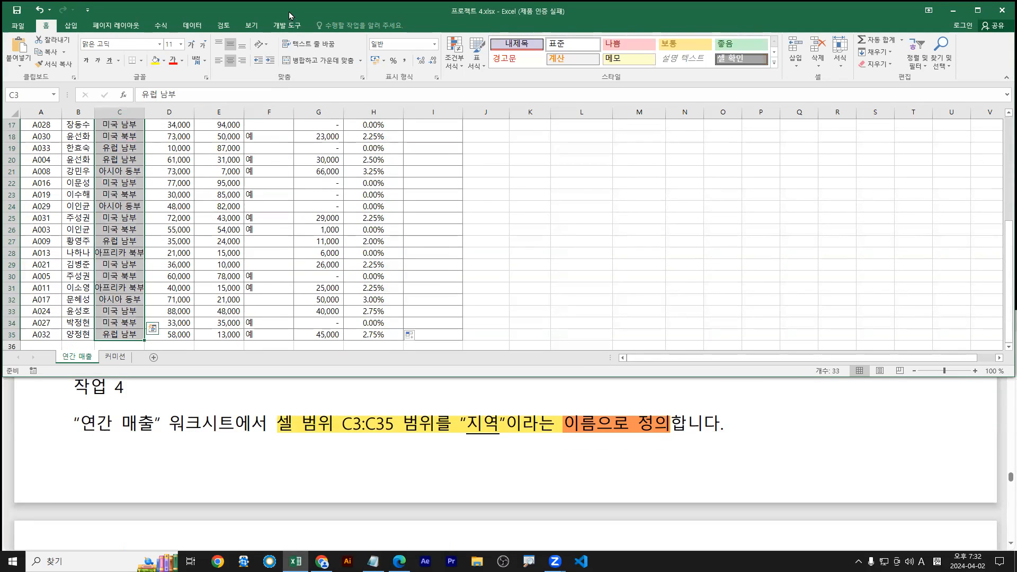
double_click(289, 15)
scroll(509, 317, "up", 5)
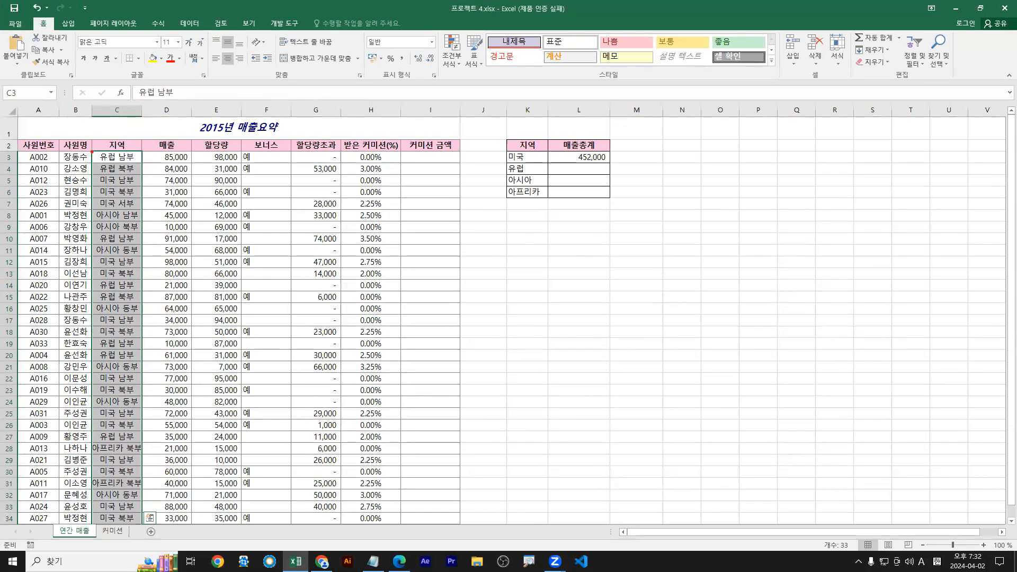
left_click_drag(121, 162, 121, 498)
left_click(157, 23)
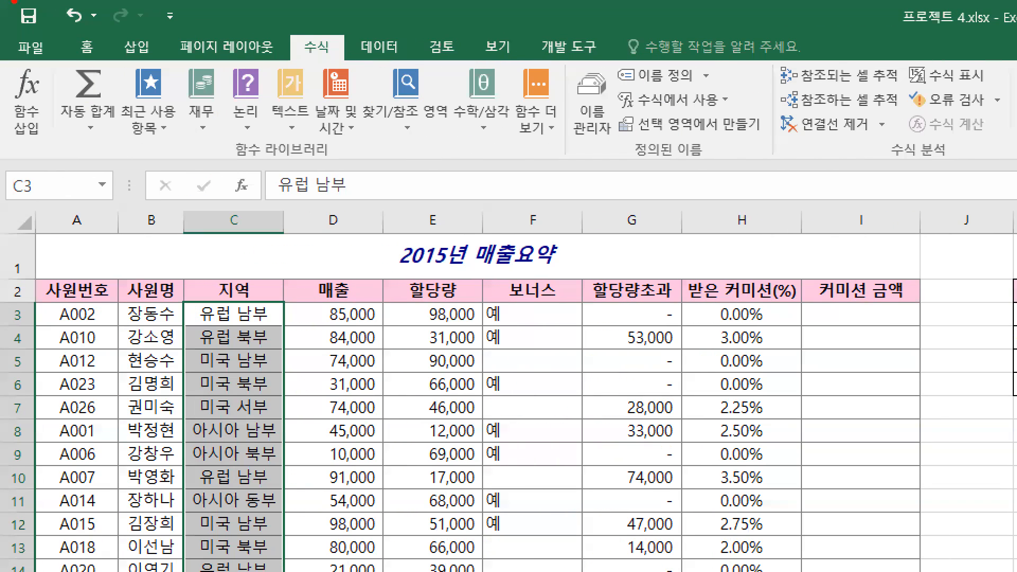
Draw red arrows and boxes around the cell address and name-defining tools
left_click_drag(319, 52, 313, 65)
left_click_drag(554, 165, 770, 165)
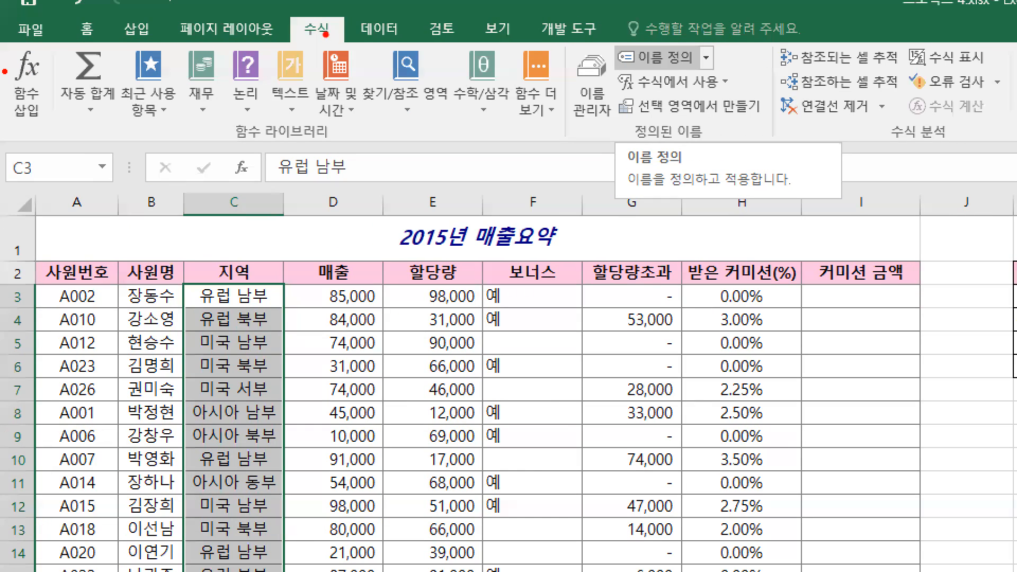
left_click_drag(309, 75, 324, 31)
left_click_drag(682, 80, 671, 61)
left_click_drag(4, 155, 112, 183)
mouse_move(30, 169)
left_mouse_down()
mouse_move(61, 169)
mouse_move(82, 190)
left_mouse_up()
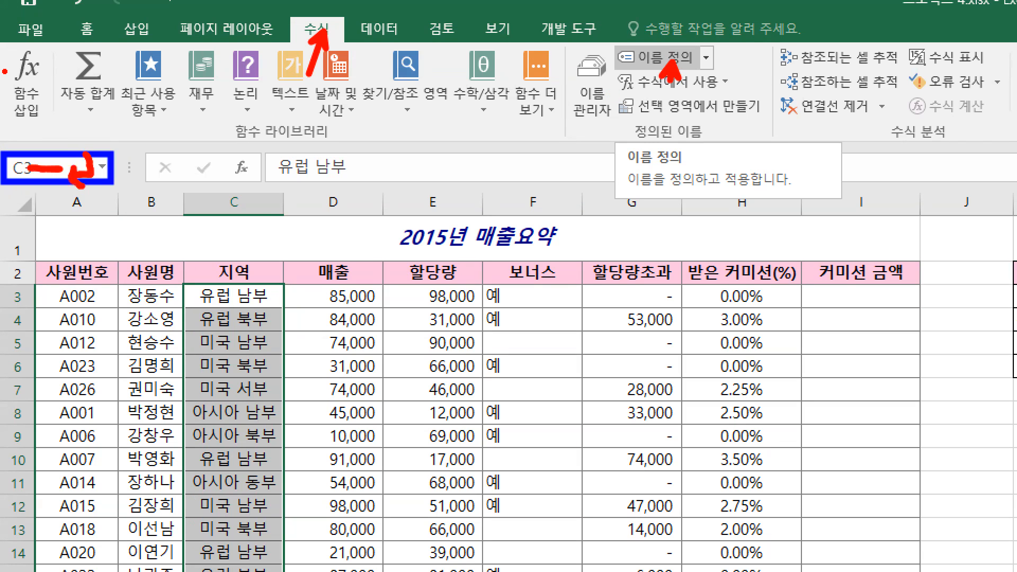
left_click_drag(289, 13, 349, 48)
left_click_drag(609, 41, 705, 74)
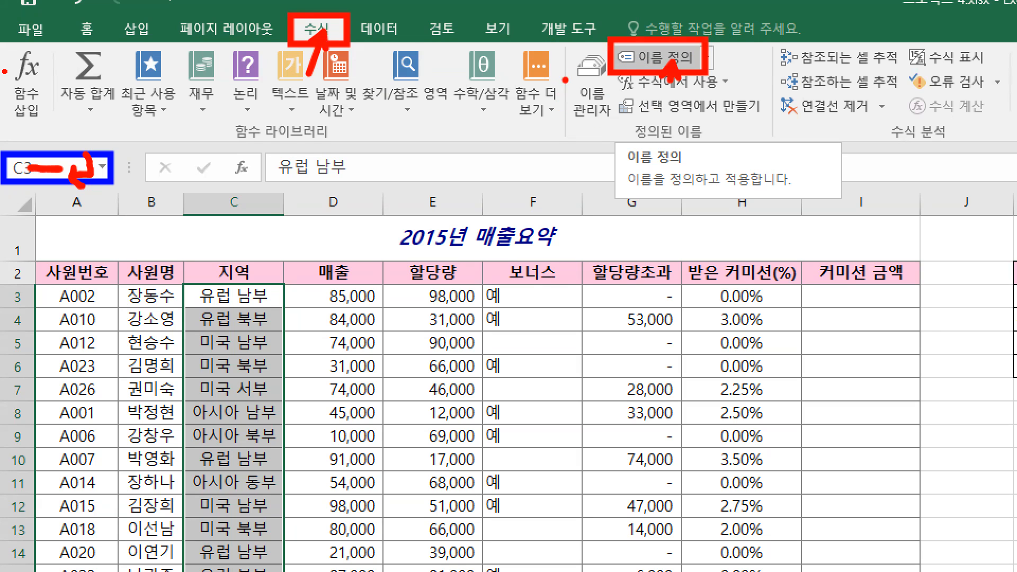
left_click_drag(567, 47, 613, 128)
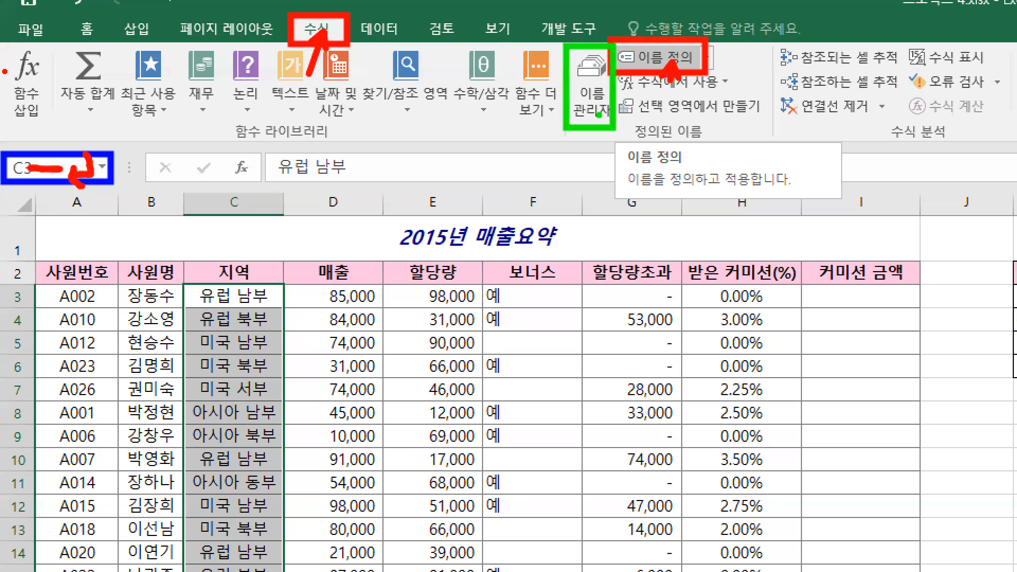
left_click_drag(669, 72, 672, 97)
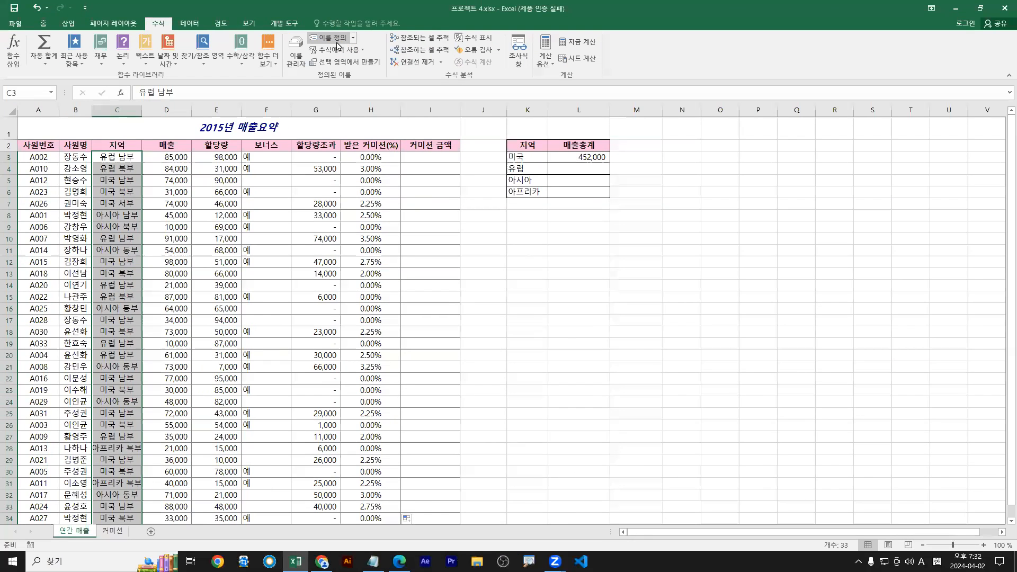
Open 이름 정의 and replace the suggested name 유럽_남부 with 지역
left_click(671, 65)
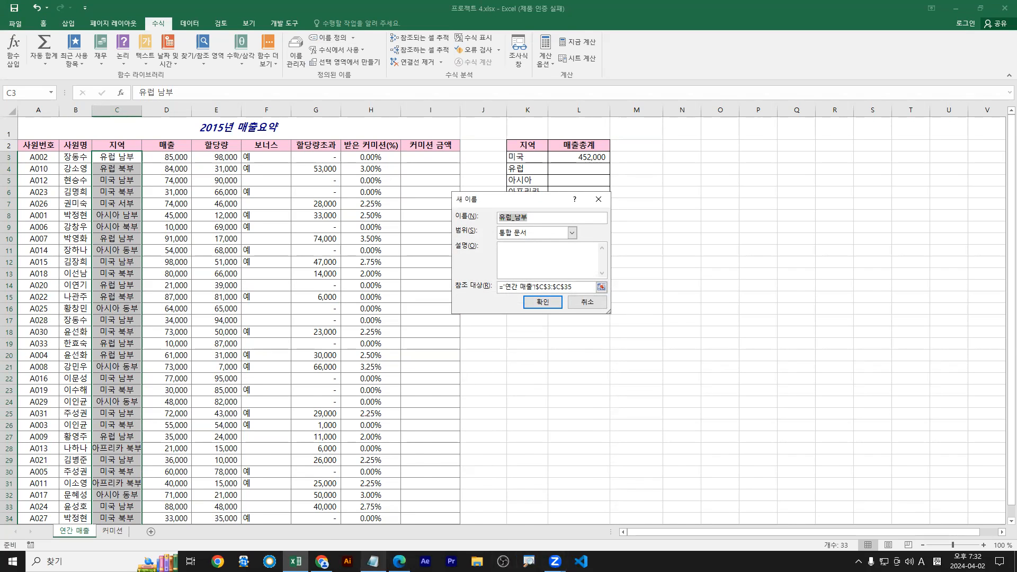
left_click(373, 561)
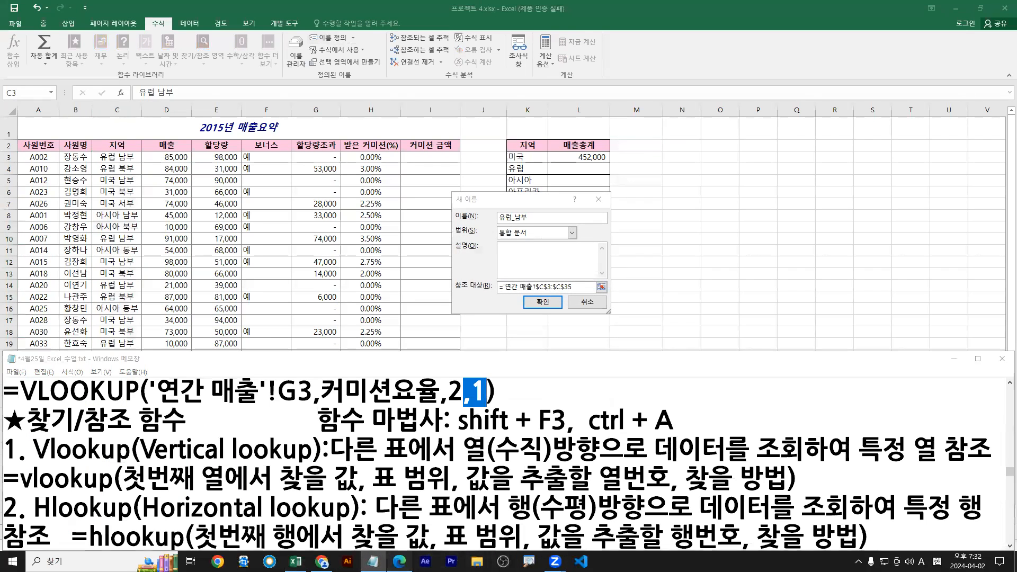
left_click(400, 561)
left_click(550, 216)
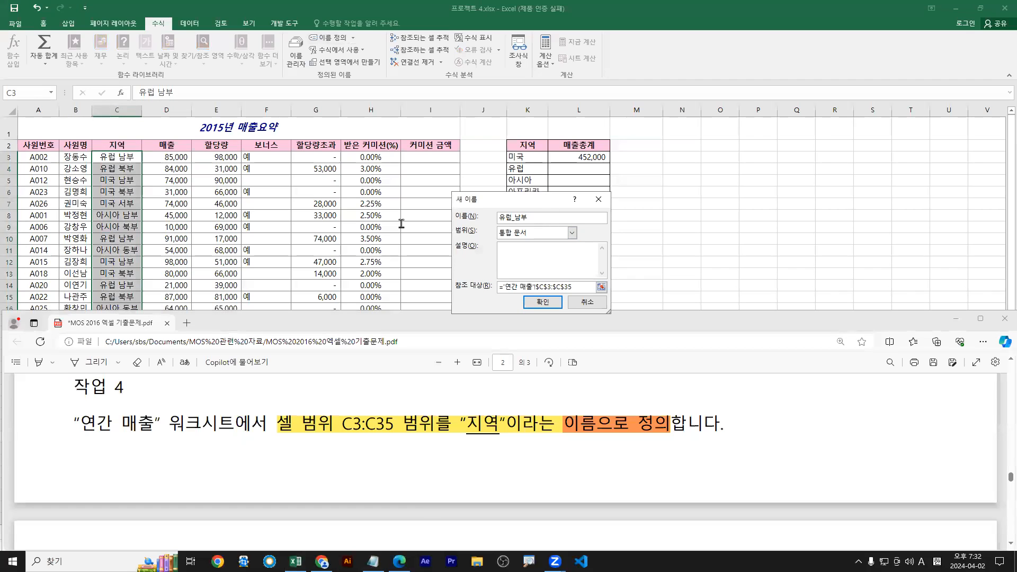
left_click_drag(533, 217, 394, 215)
type("w")
key("Hangul")
type("지역")
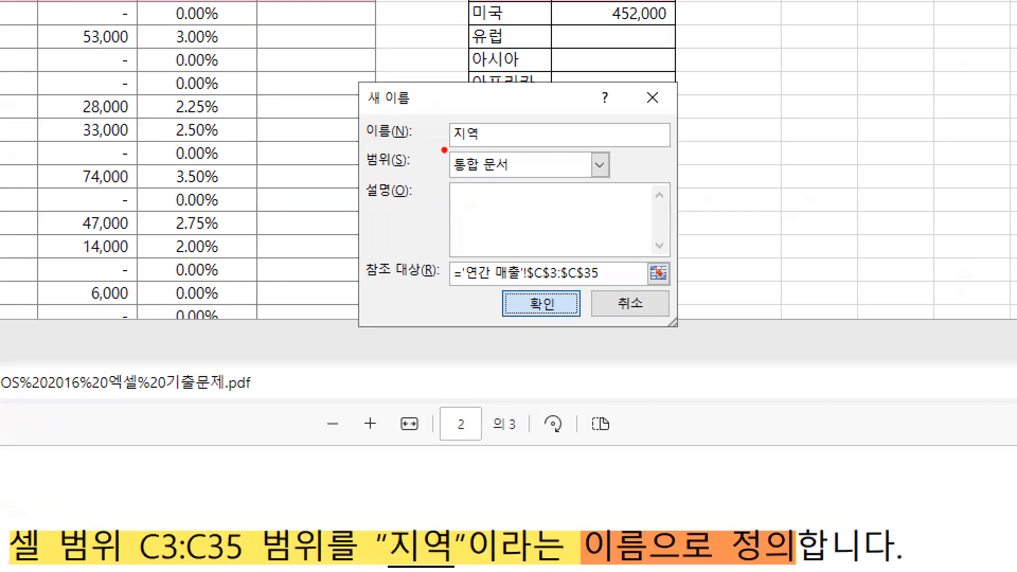
Underline 지역 and the range $C$3:$C$35, then confirm the new name
left_click_drag(494, 225, 514, 225)
left_click_drag(481, 150, 485, 150)
left_click_drag(530, 287, 616, 290)
mouse_move(551, 321)
left_mouse_down()
mouse_move(558, 316)
mouse_move(529, 288)
mouse_move(553, 324)
left_mouse_up()
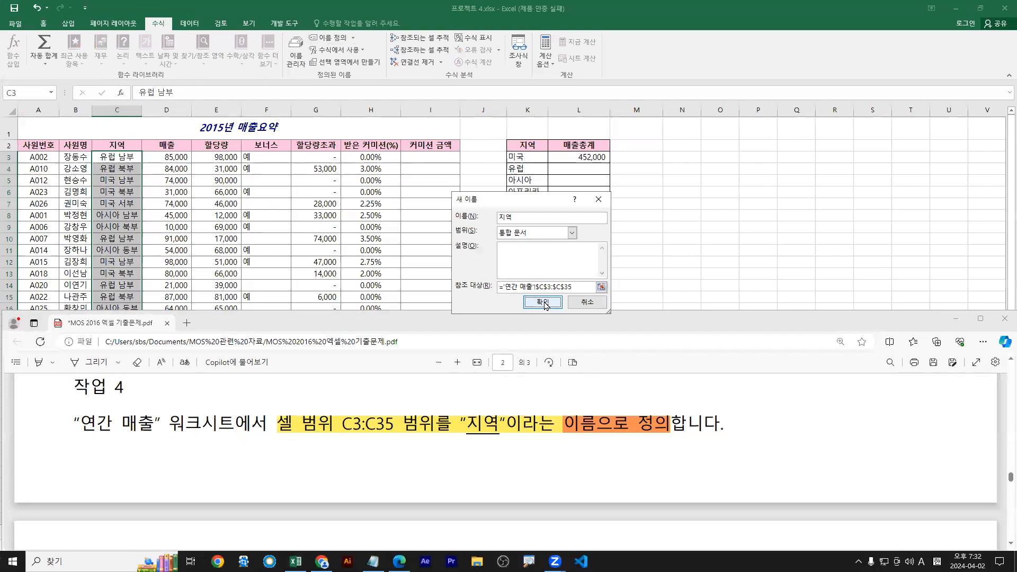
left_click(551, 306)
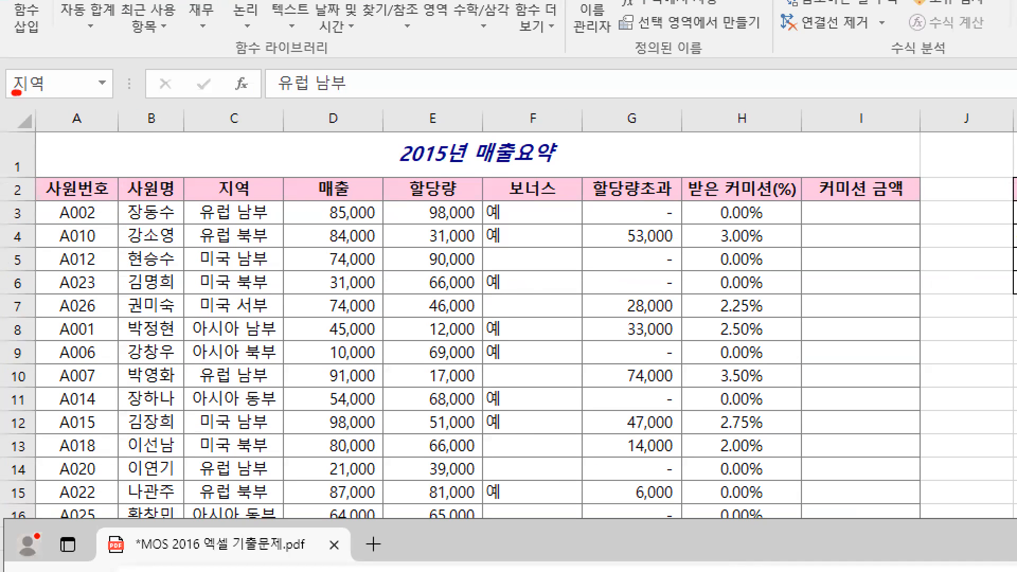
Scroll the exam PDF to Task 5 and highlight its 매출요약 sentence in yellow
mouse_move(20, 93)
left_mouse_down()
mouse_move(53, 86)
mouse_move(49, 73)
mouse_move(10, 63)
mouse_move(22, 98)
left_mouse_up()
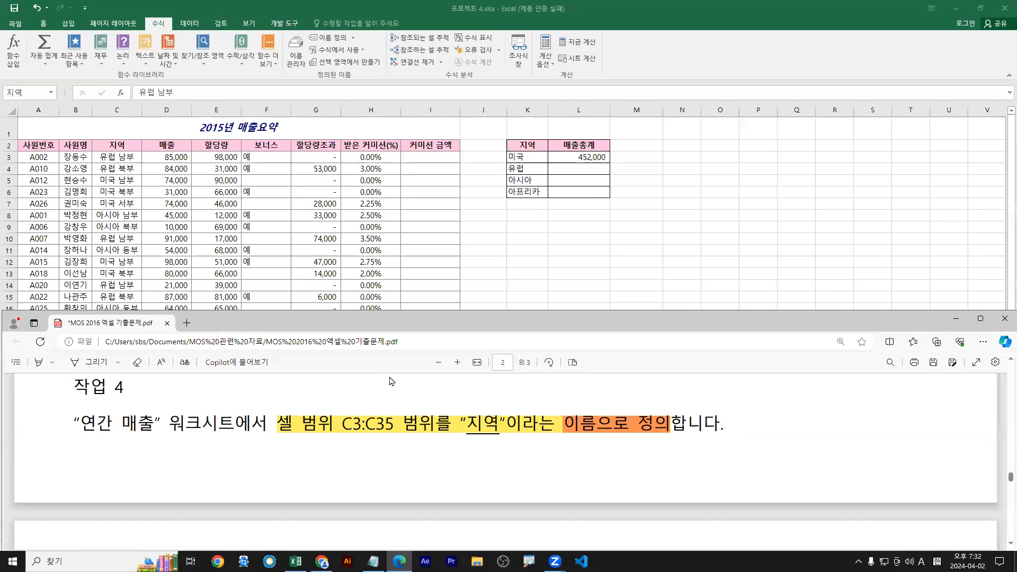
scroll(526, 438, "down", 5)
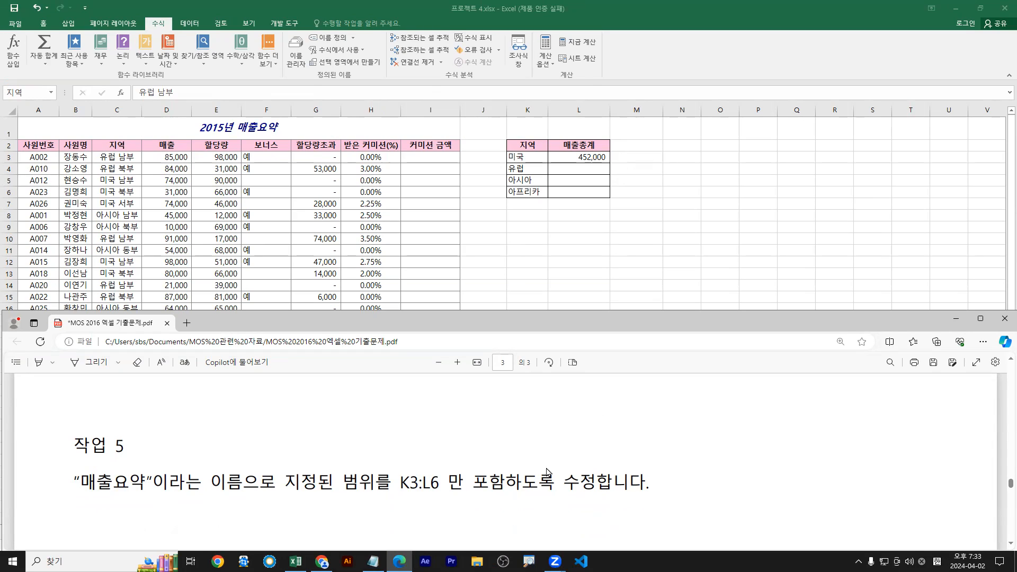
scroll(329, 444, "down", 1)
left_click(391, 271)
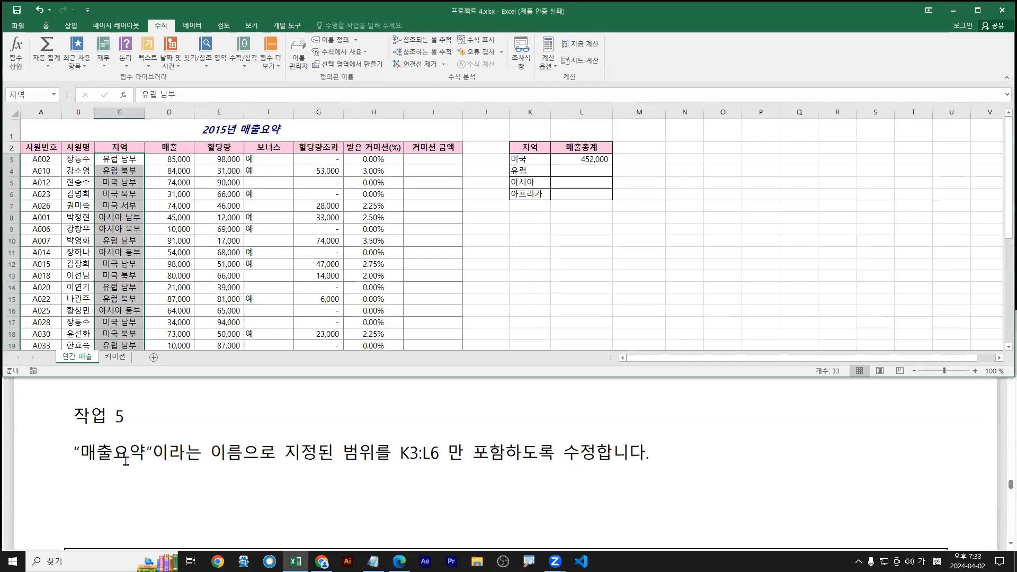
left_click_drag(75, 452, 584, 453)
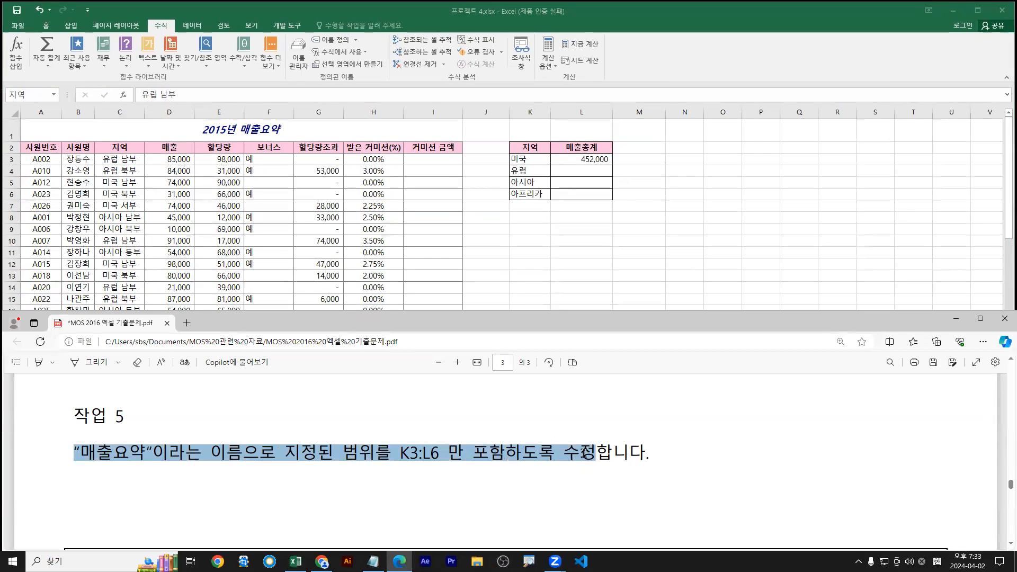
right_click(590, 453)
mouse_move(665, 393)
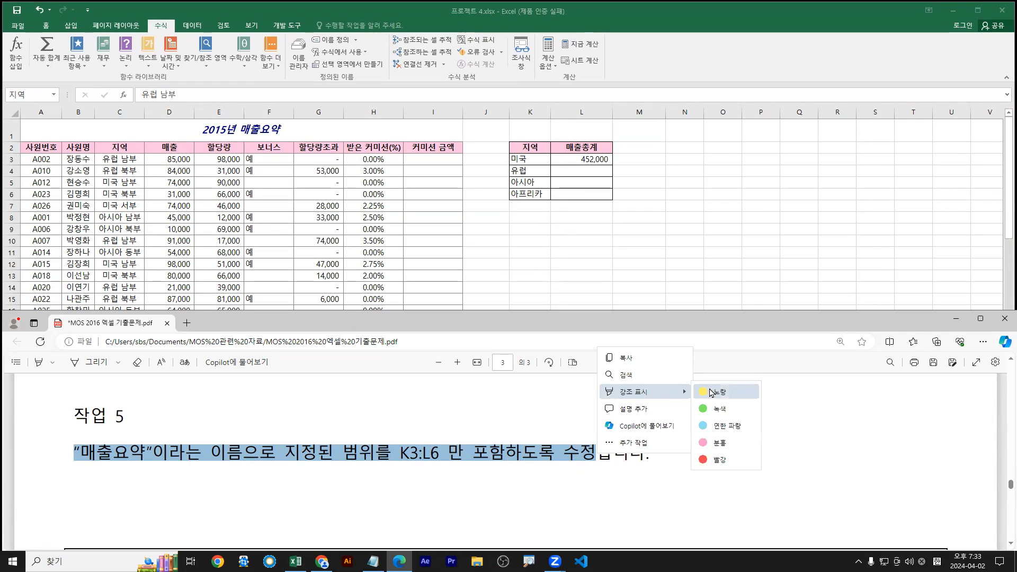
left_click(712, 392)
Highlight the phrase from 이름으로 through K3 in pink and return to the workbook
left_click_drag(212, 454, 596, 454)
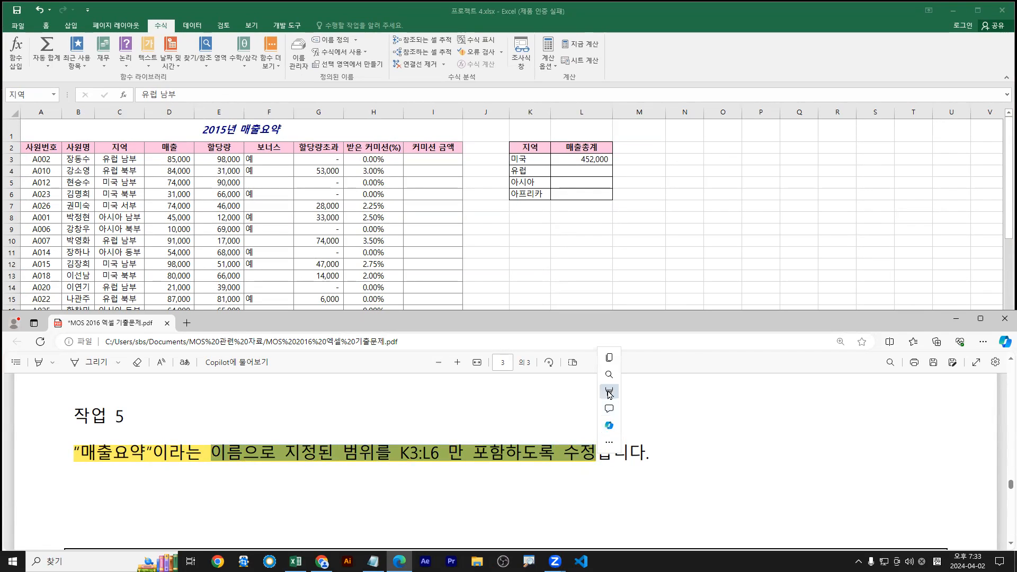
mouse_move(663, 392)
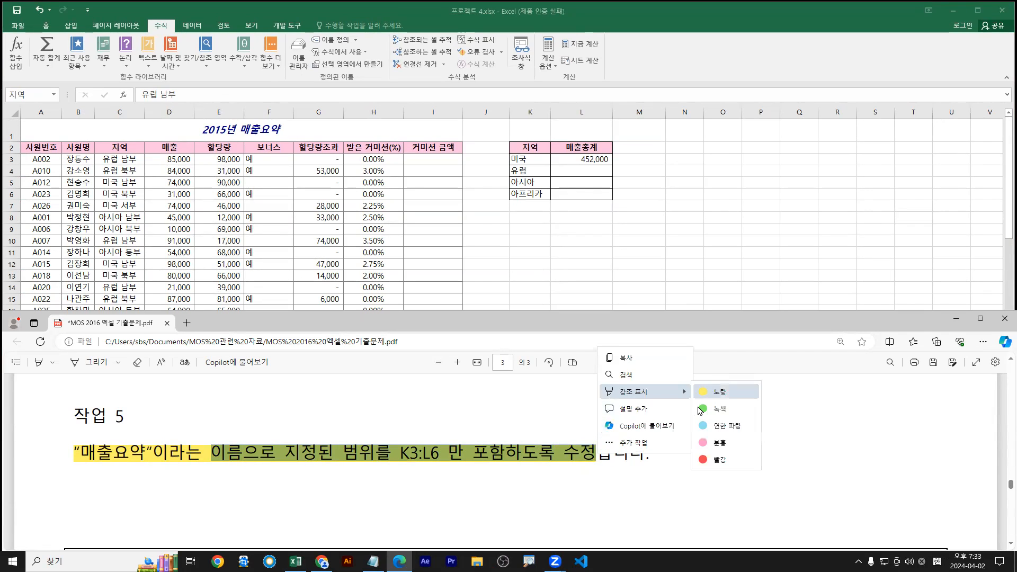
left_click(720, 450)
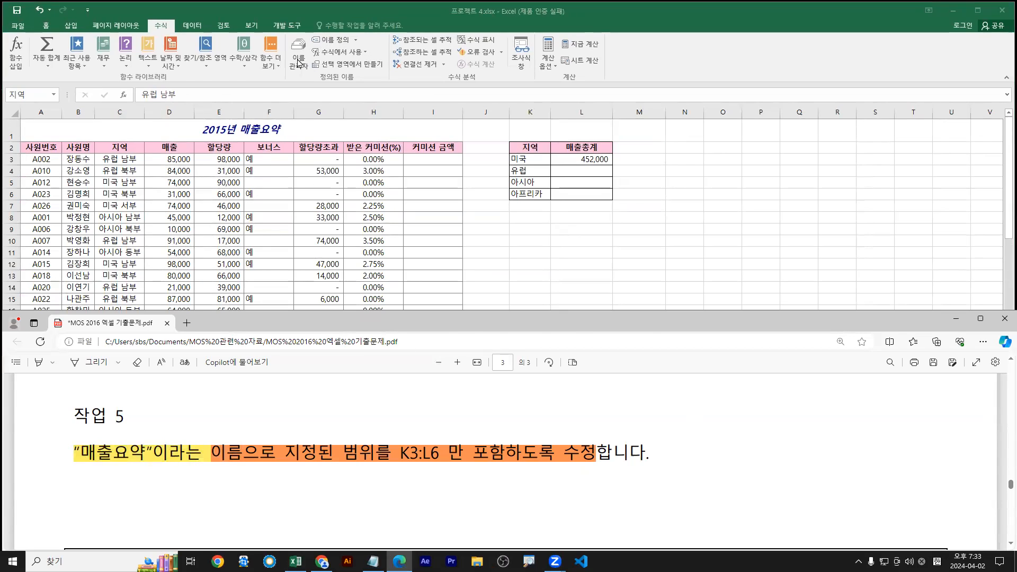
left_click(298, 63)
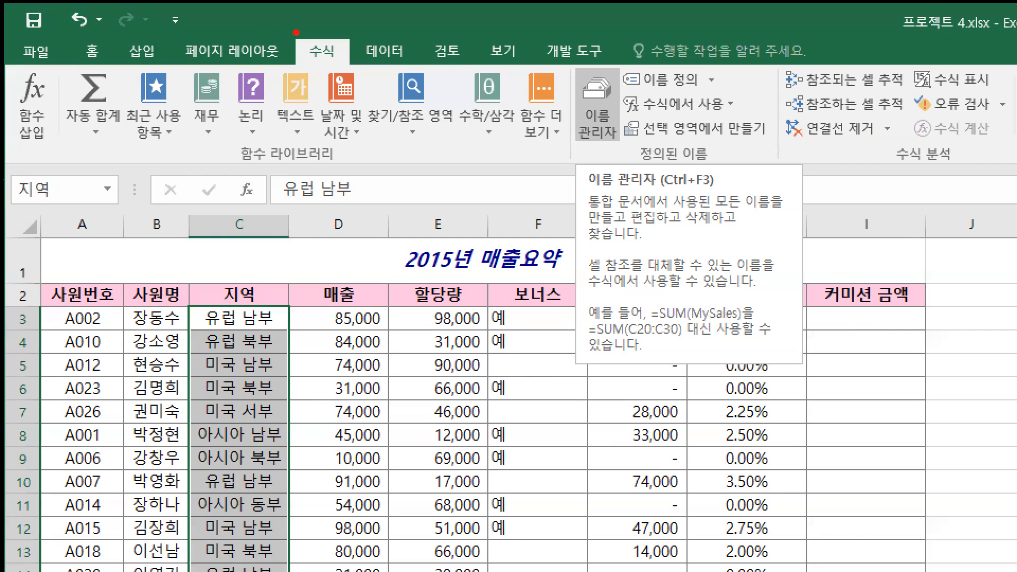
Annotate the Formulas ribbon and open the Name Manager
left_click_drag(296, 33, 350, 73)
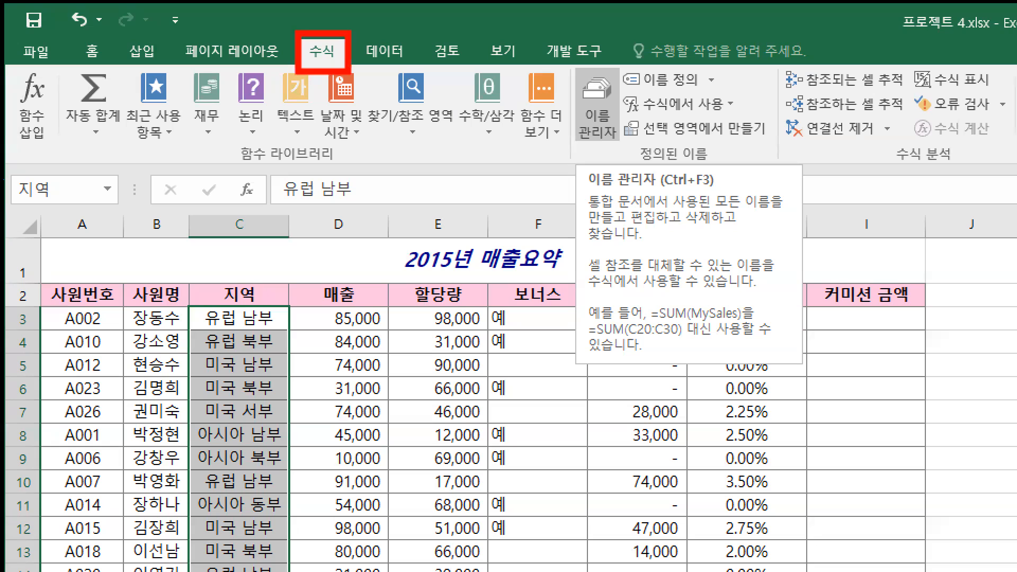
key("g")
left_click_drag(646, 91, 699, 92)
key("r")
left_click_drag(572, 66, 626, 145)
left_click_drag(546, 159, 521, 197)
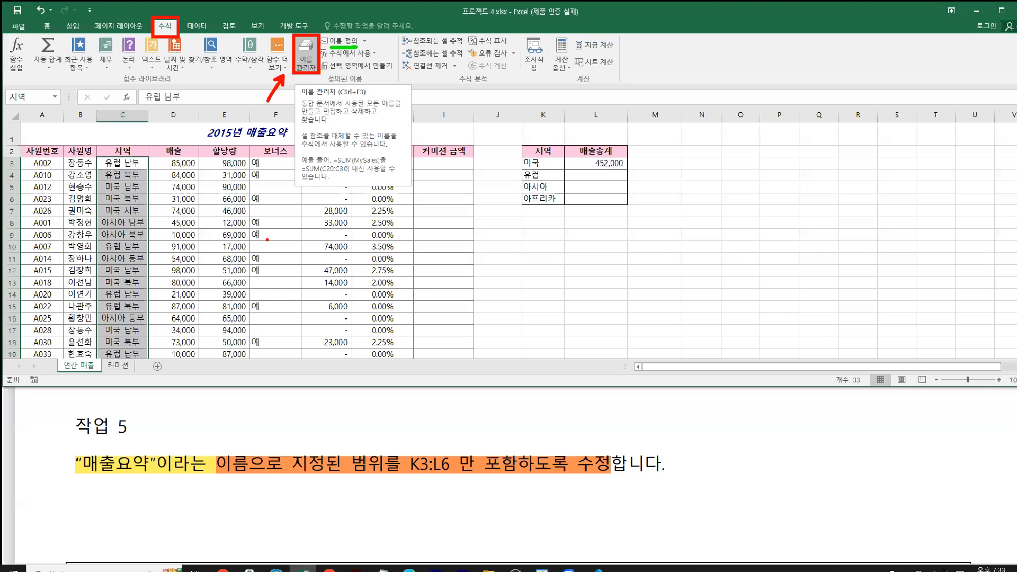
key("Escape")
left_click(598, 106)
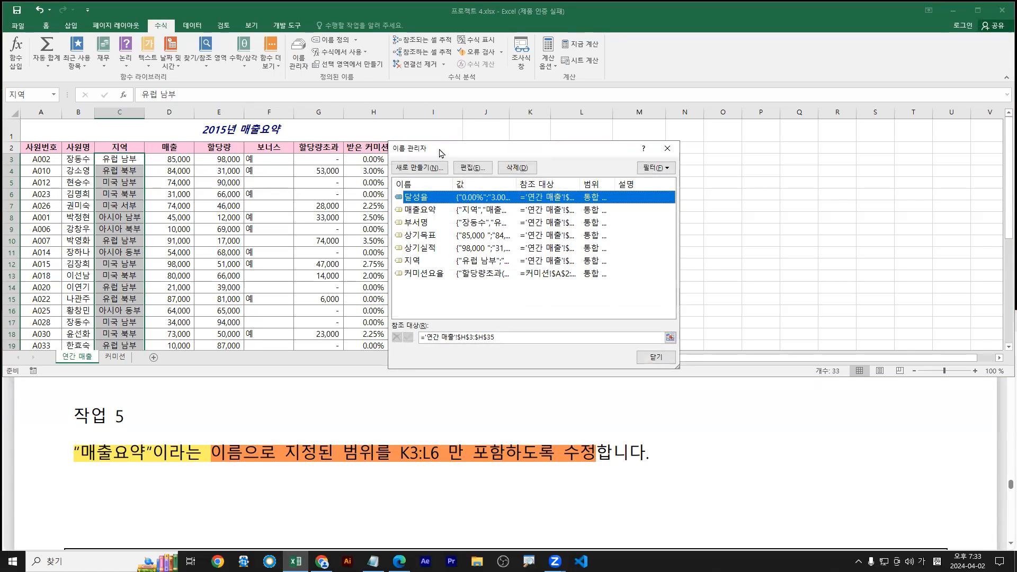
Move the Name Manager aside and select the 매출요약 name, currently K2:L6
left_click_drag(434, 147, 254, 116)
key("ctrl+2")
left_click_drag(283, 34, 311, 74)
left_click_drag(231, 181, 214, 205)
key("Escape")
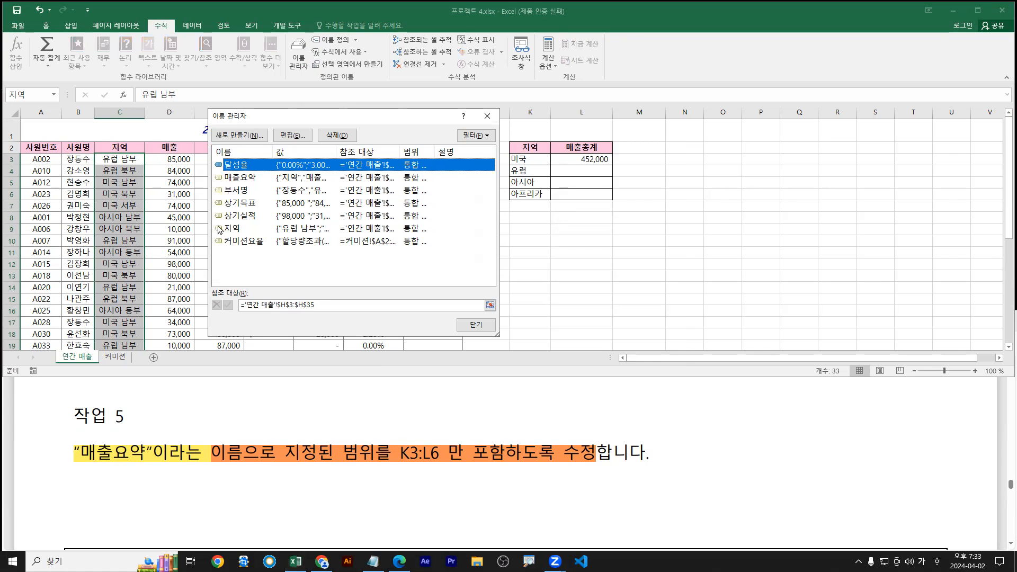
left_click(237, 184)
Open the Edit Name dialog for 매출요약
left_click_drag(459, 286, 443, 316)
left_click_drag(590, 205, 589, 227)
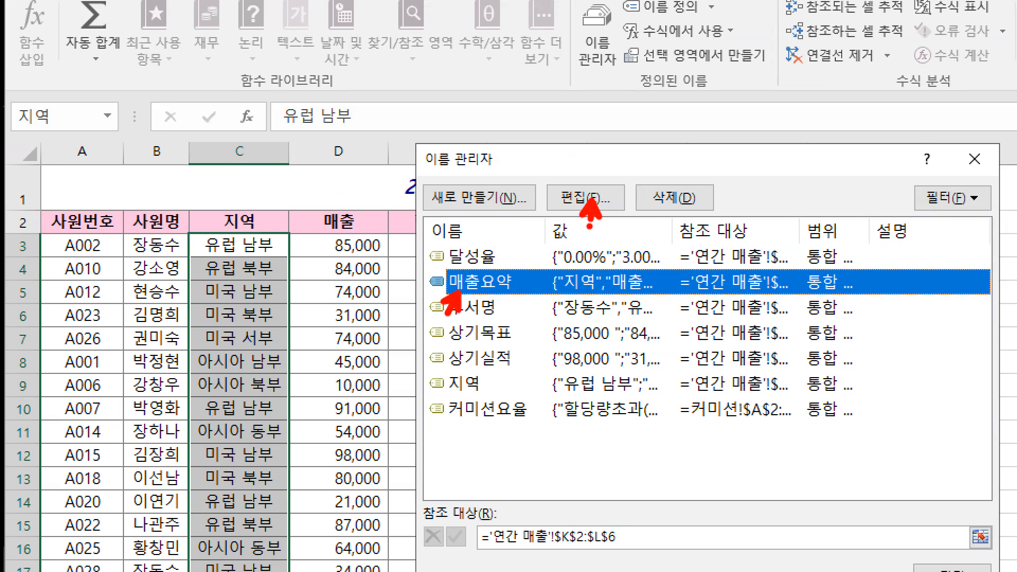
key("Escape")
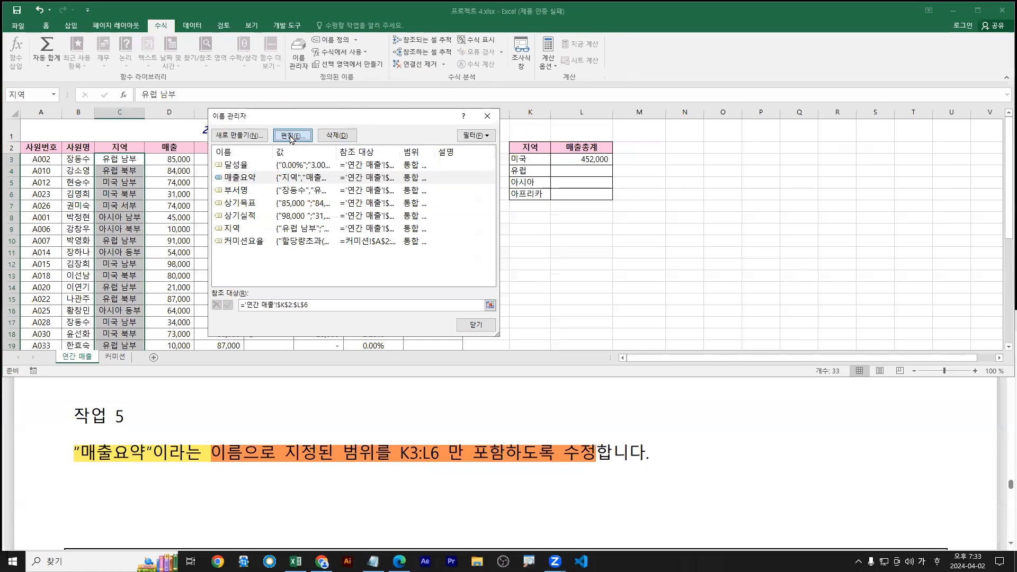
left_click(585, 198)
left_click_drag(399, 464, 443, 464)
Mark up the Edit Name dialog with on-screen annotation drawings
key("g")
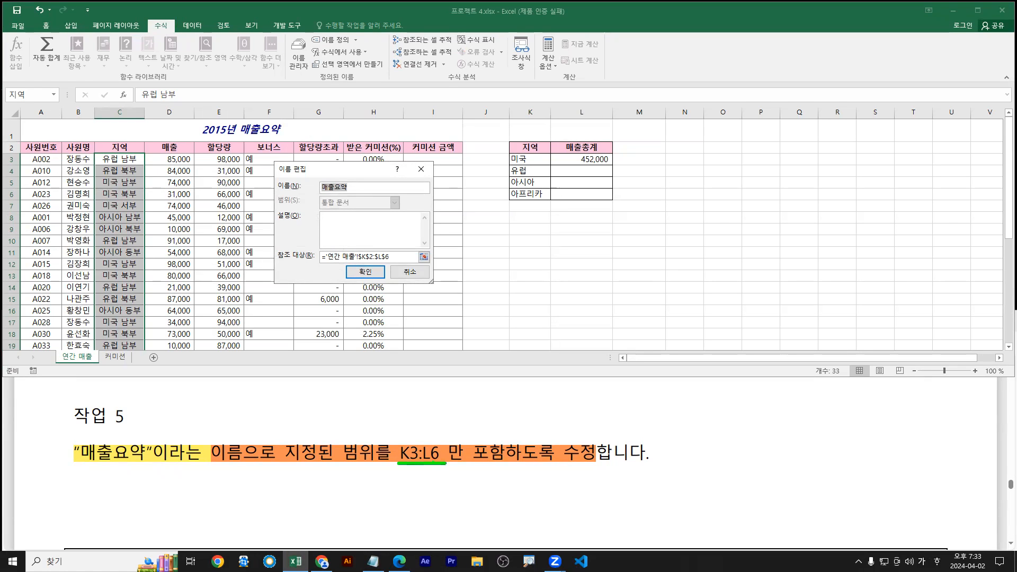
left_click_drag(426, 421, 422, 443)
key("Escape")
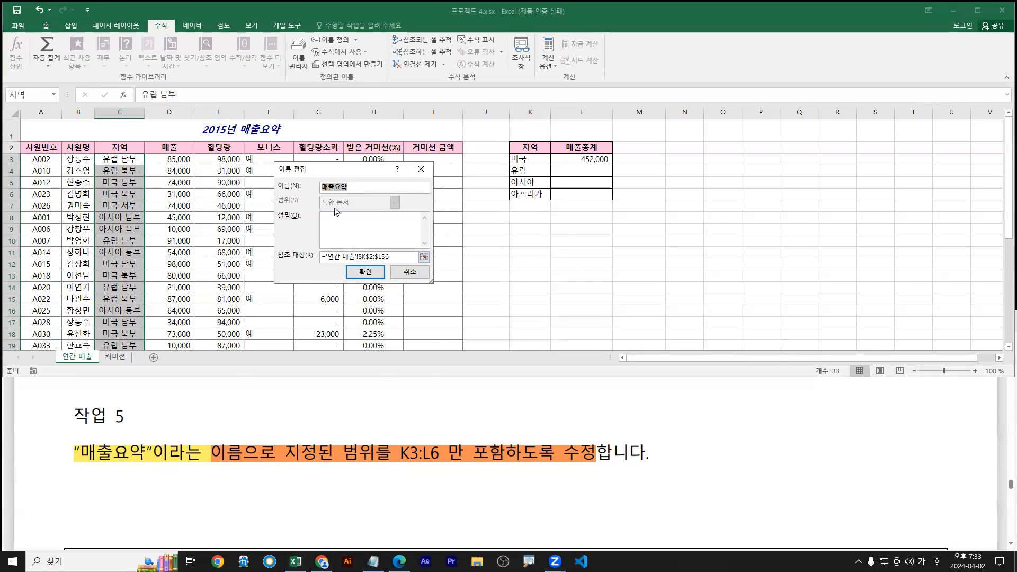
key("ctrl+1")
left_click(335, 207)
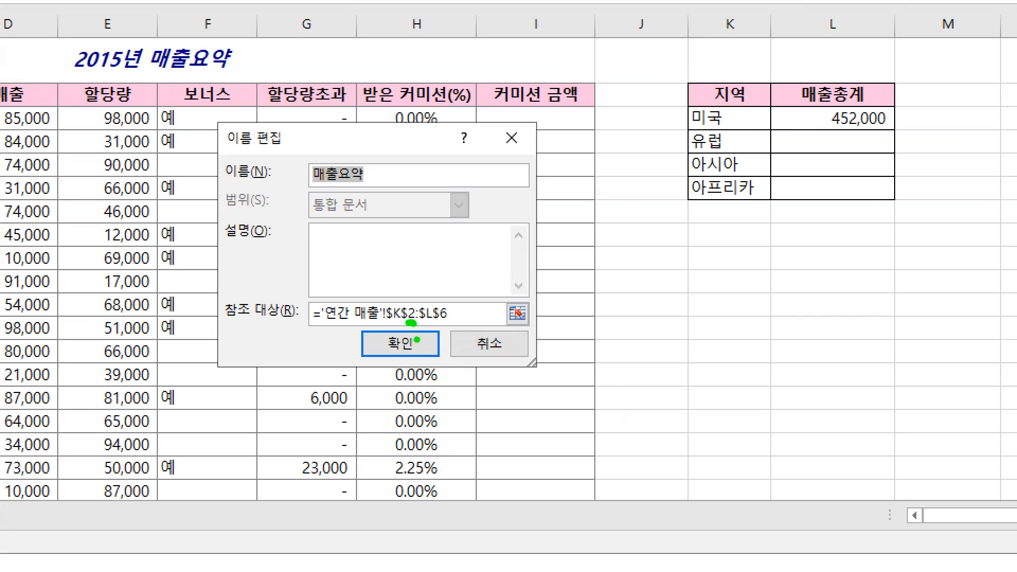
key("r")
left_click_drag(409, 306, 409, 313)
key("Escape")
left_click(410, 312)
Clear the old K2:L6 reference from the Refers to box
left_click(371, 257)
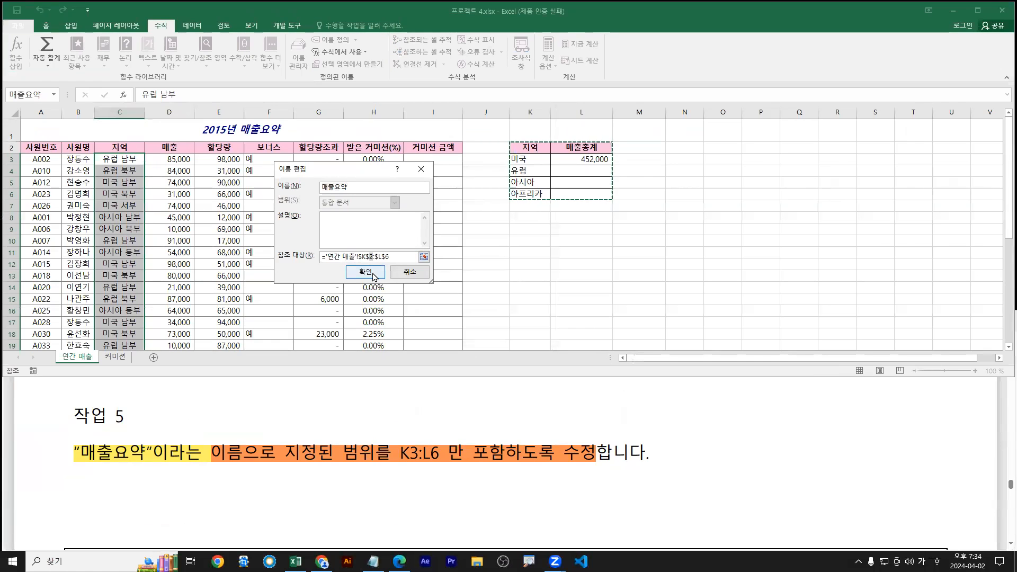
key("ctrl+1")
left_click(370, 260)
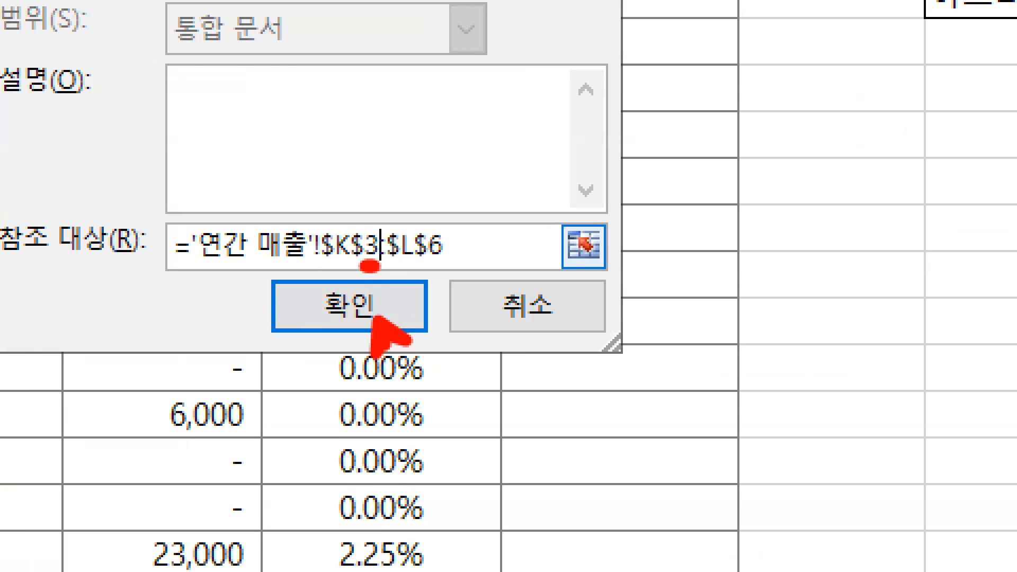
key("Escape")
left_click_drag(393, 258, 243, 249)
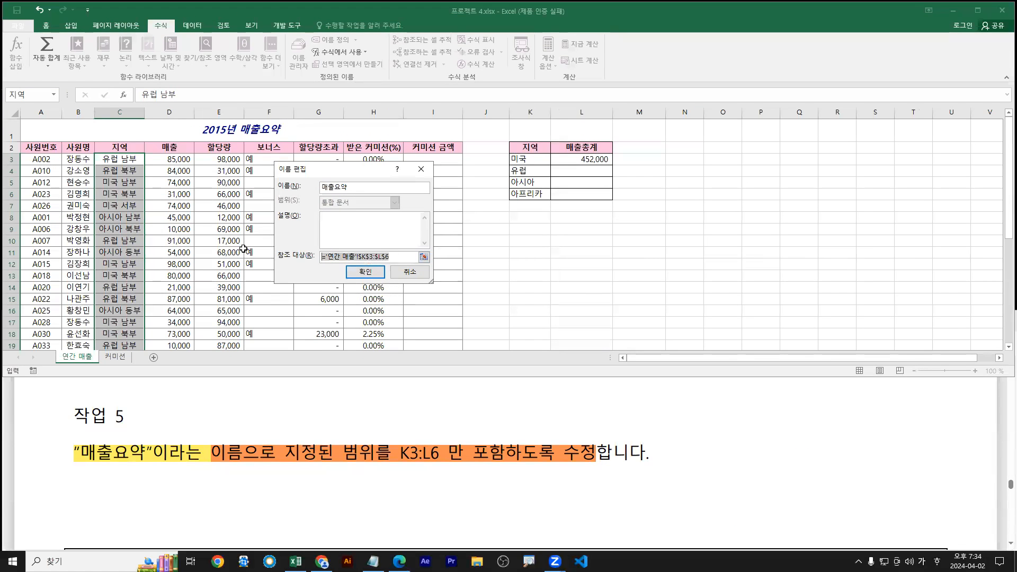
key("BackSpace")
Set 매출요약 to ='연간 매출'!$K$3:$L$6, confirm, and close the Name Manager
left_click_drag(529, 162, 583, 194)
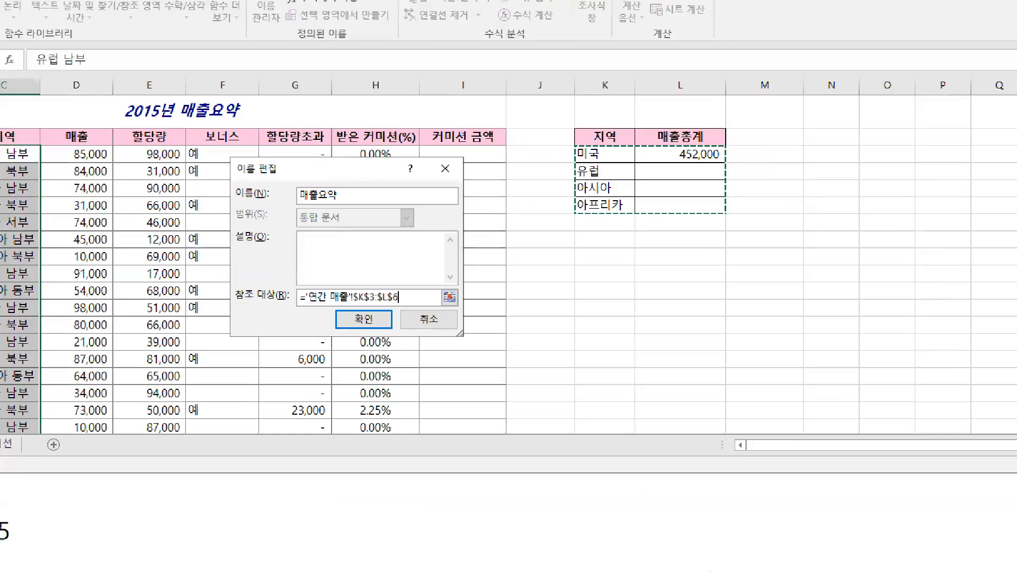
left_click(662, 162)
left_click_drag(569, 147, 731, 210)
left_click_drag(875, 226, 880, 229)
left_click_drag(360, 358, 411, 351)
key("Escape")
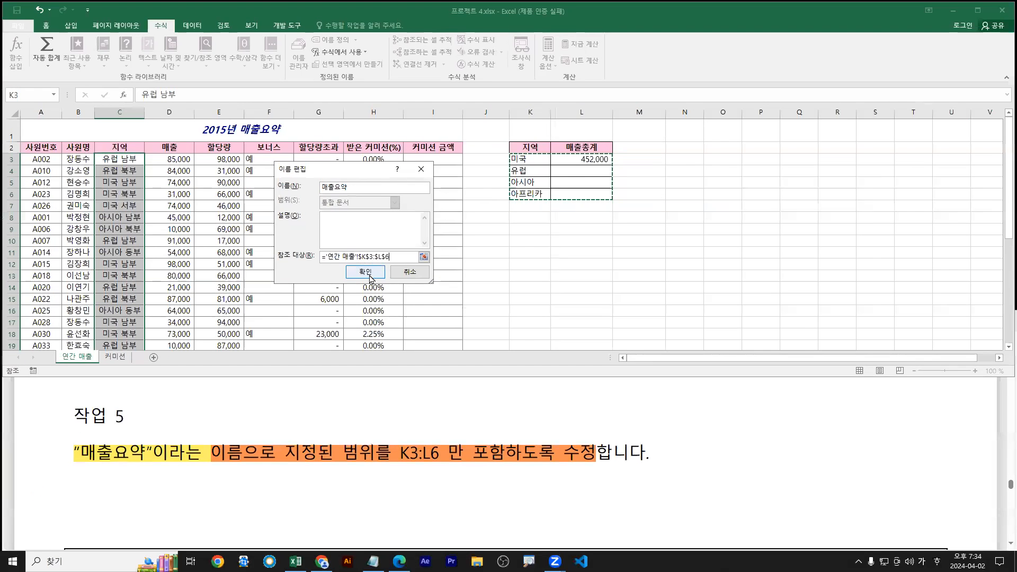
left_click(369, 276)
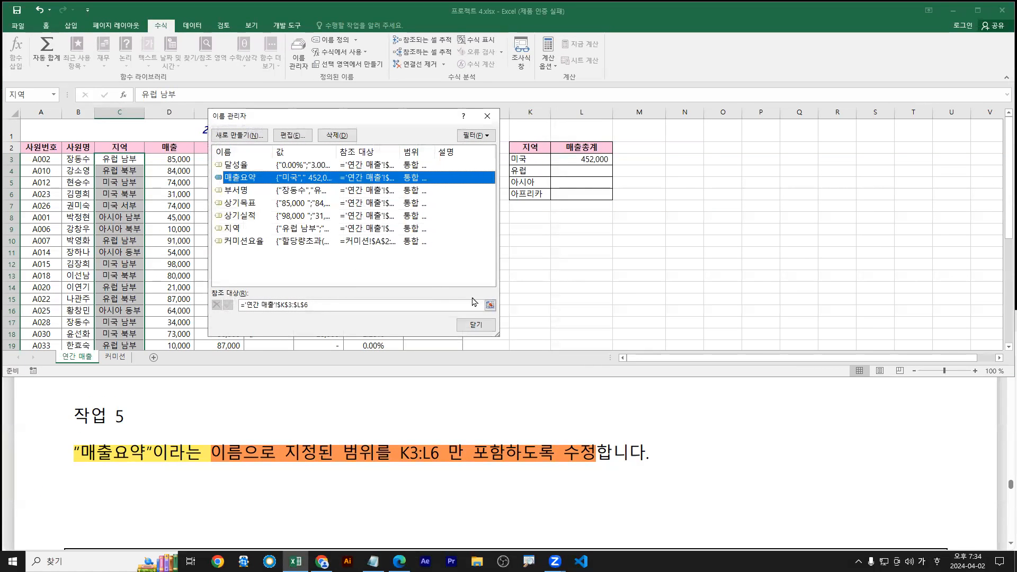
left_click(476, 325)
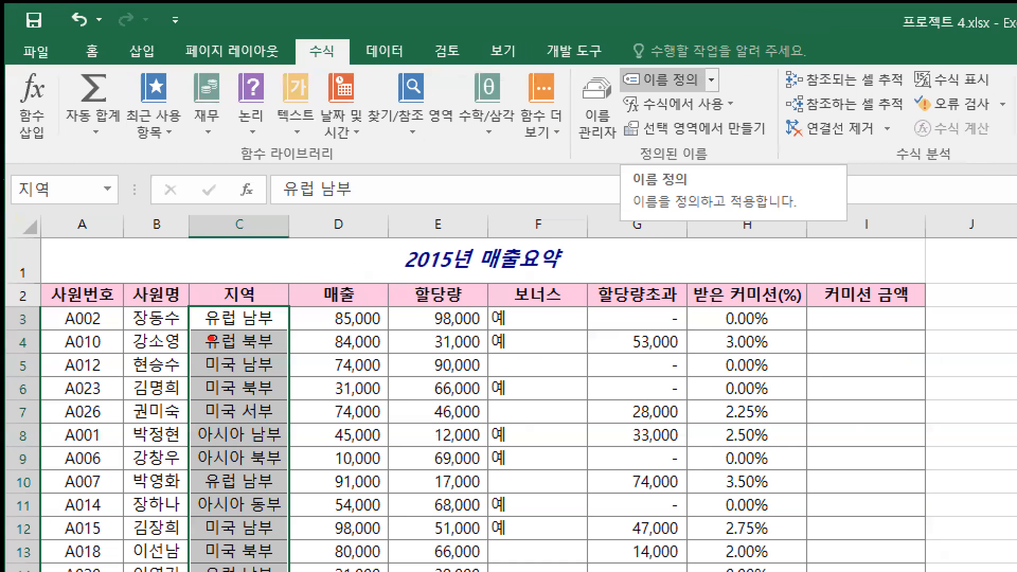
Close the 프로젝트 4 workbook without saving changes
left_click_drag(96, 152, 134, 232)
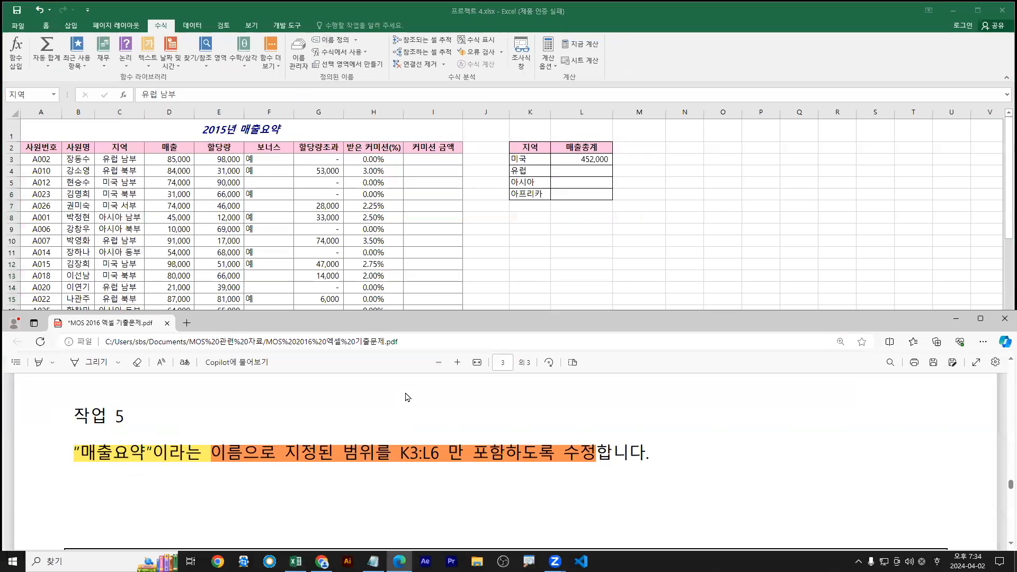
scroll(408, 390, "down", 3)
scroll(407, 390, "up", 1)
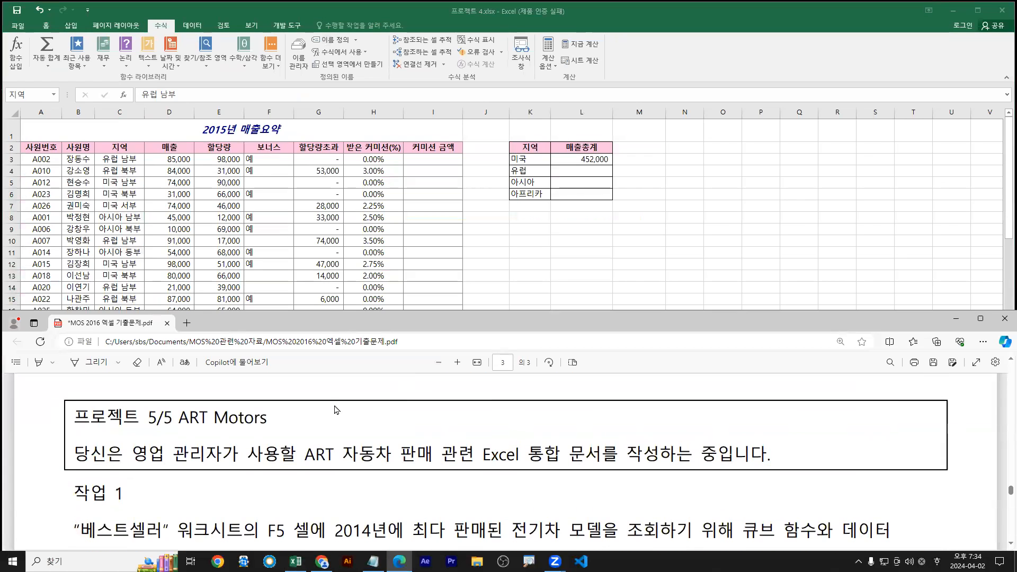
left_click(365, 179)
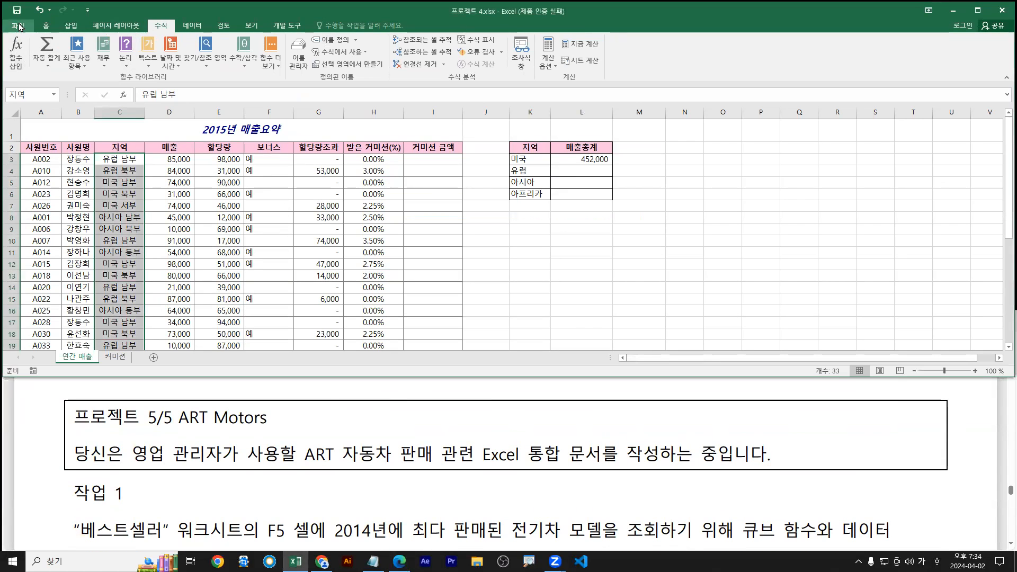
left_click(18, 25)
left_click(30, 239)
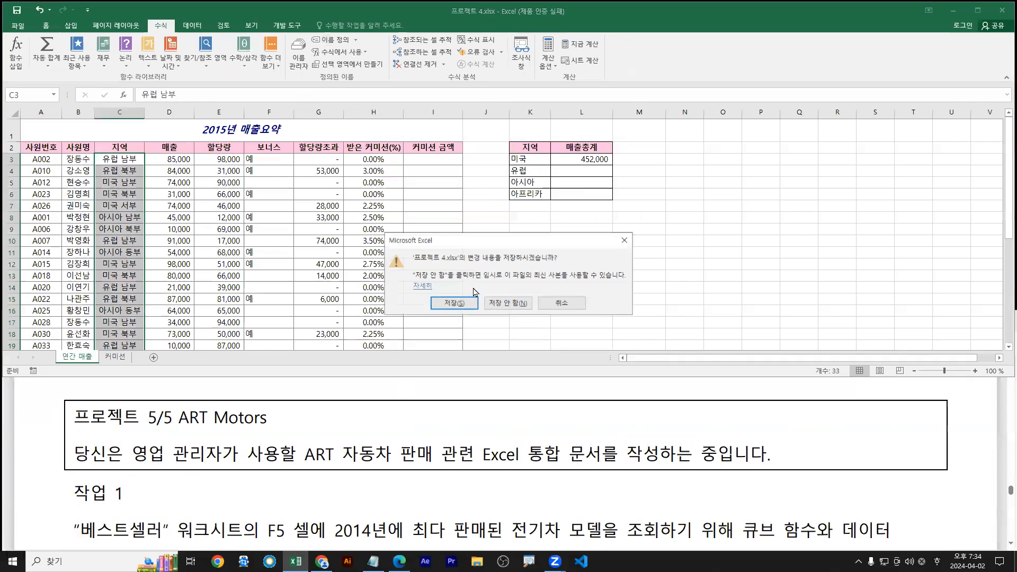
left_click(517, 306)
Open 프로젝트 5.xlsx from the file browser
left_click(19, 26)
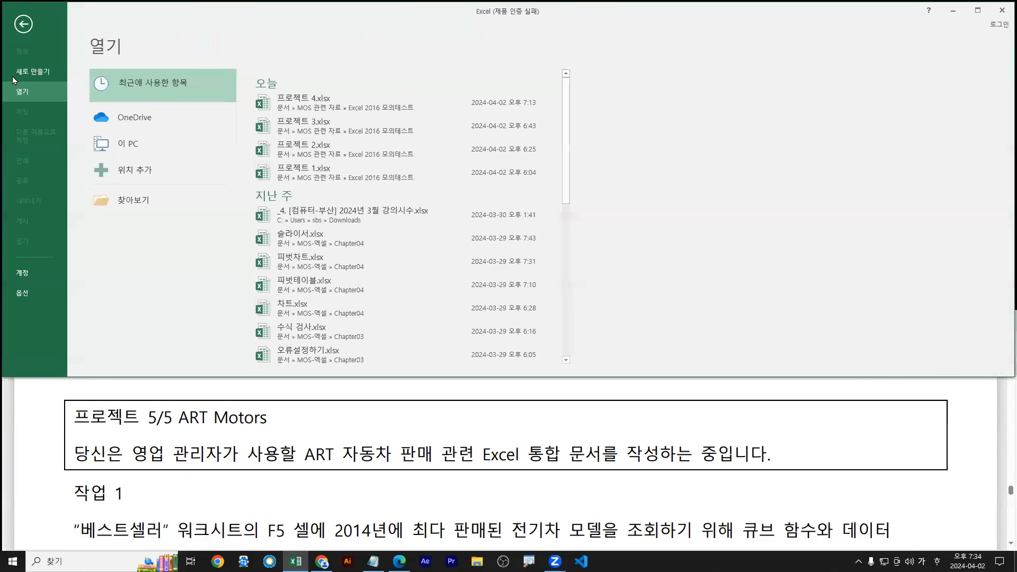
left_click(121, 201)
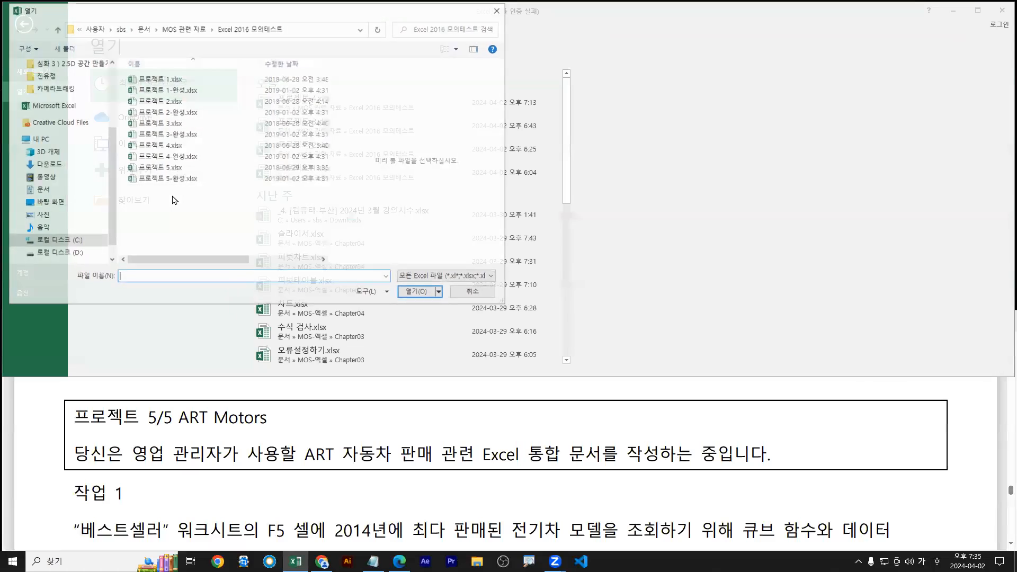
double_click(132, 167)
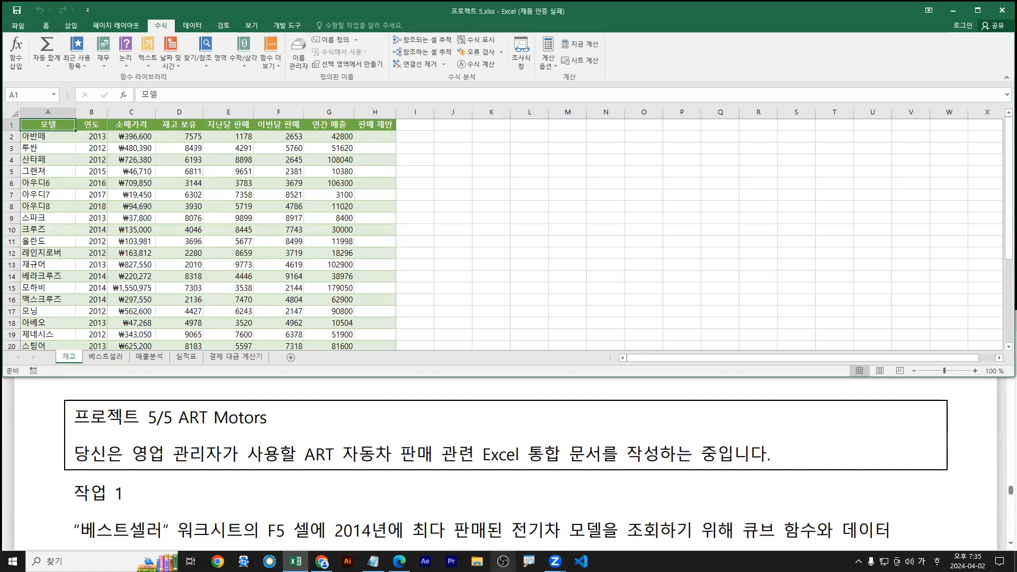
left_click(224, 464)
Highlight Task 1's 베스트셀러 cube-function instruction in light blue, then return to Excel
scroll(201, 455, "down", 3)
left_click_drag(73, 441, 810, 449)
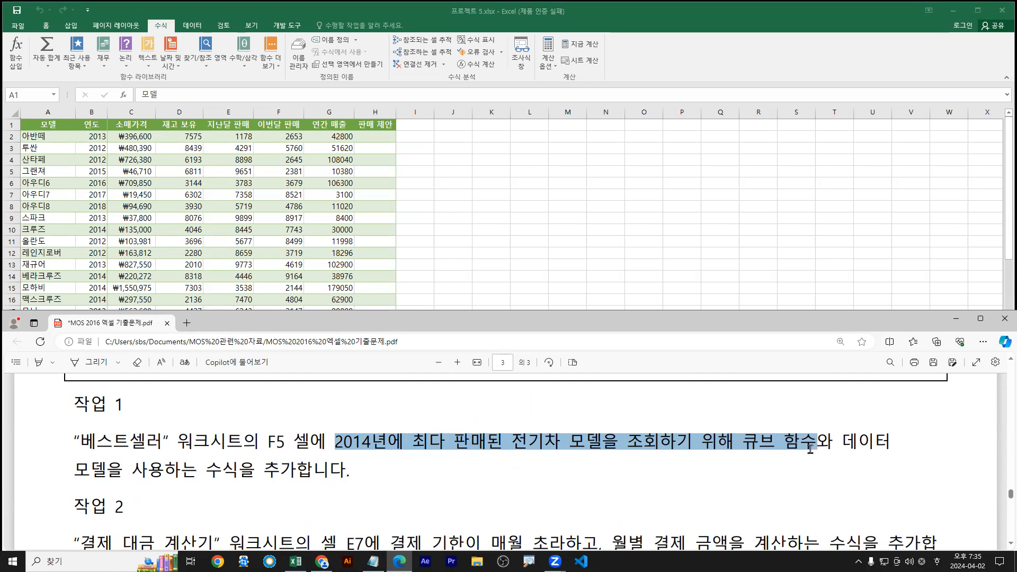
left_click_drag(811, 449, 810, 449)
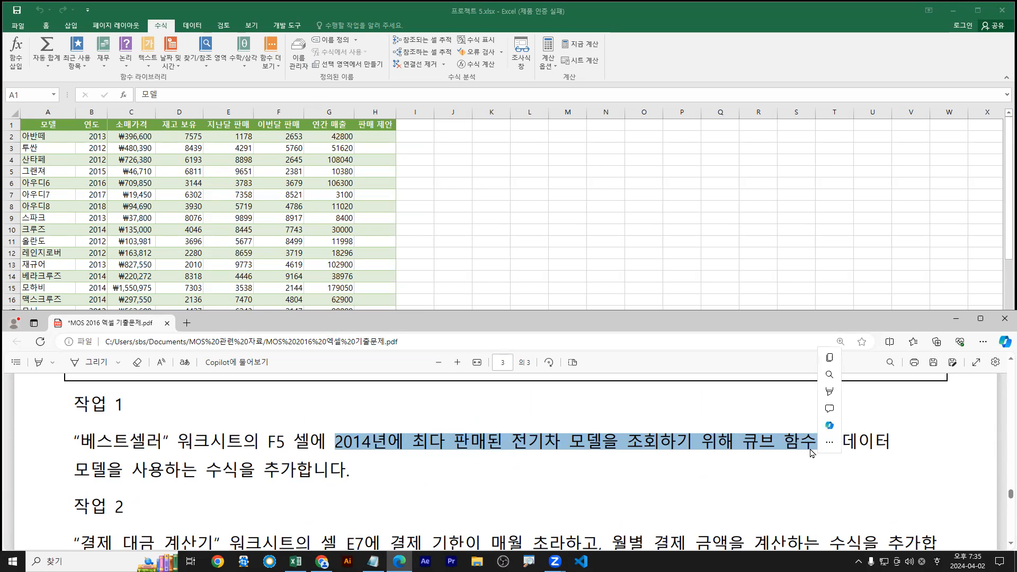
left_click_drag(742, 455, 812, 458)
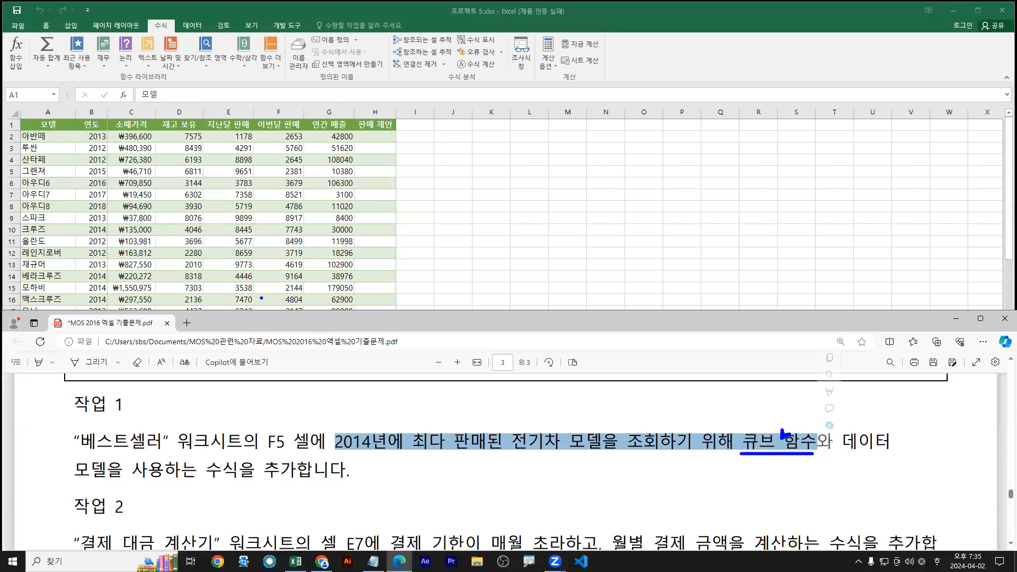
key("Escape")
left_click(142, 214)
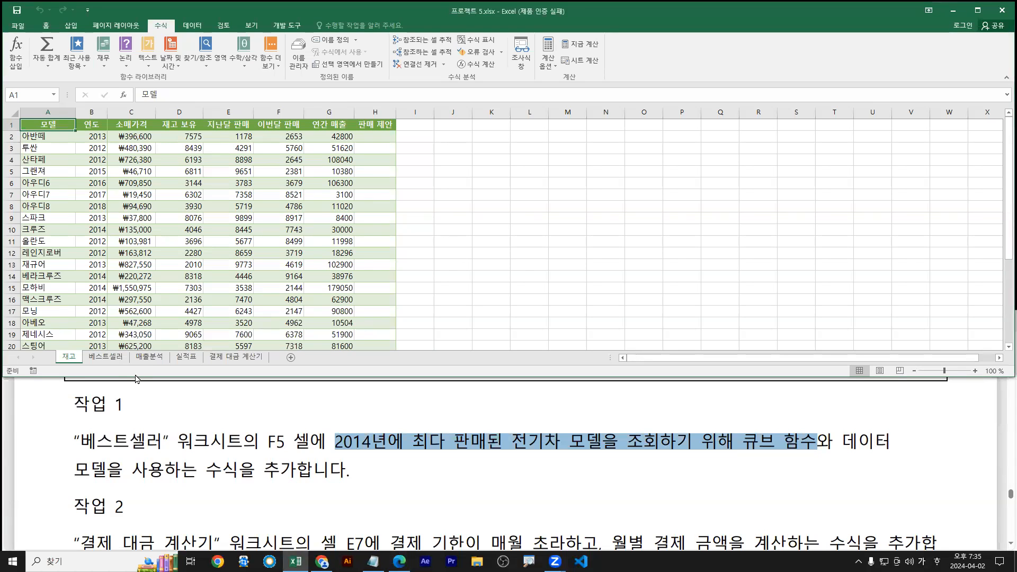
left_click(105, 356)
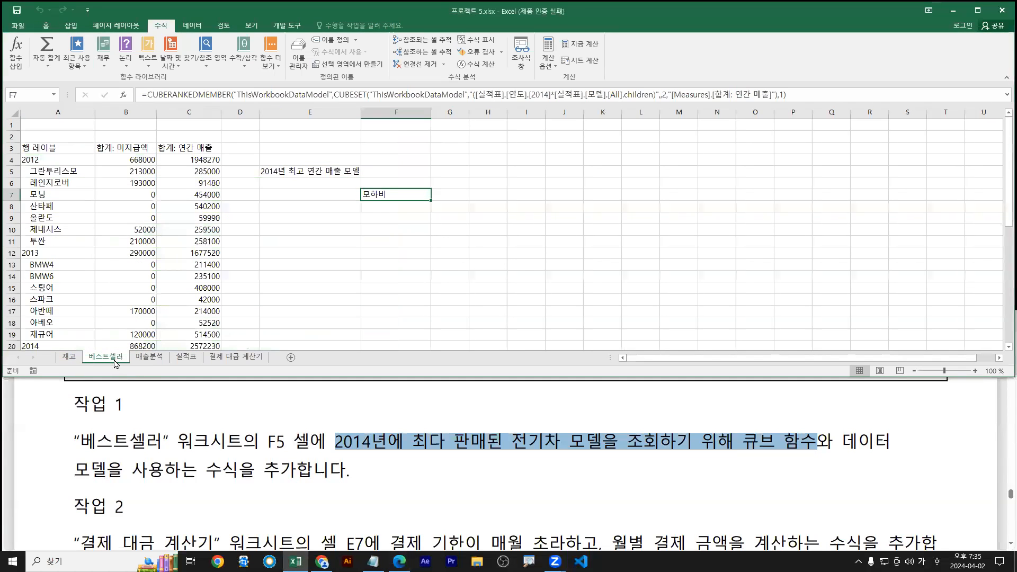
left_click_drag(99, 380, 101, 365)
mouse_move(347, 245)
left_mouse_down()
mouse_move(367, 201)
mouse_move(434, 203)
left_mouse_up()
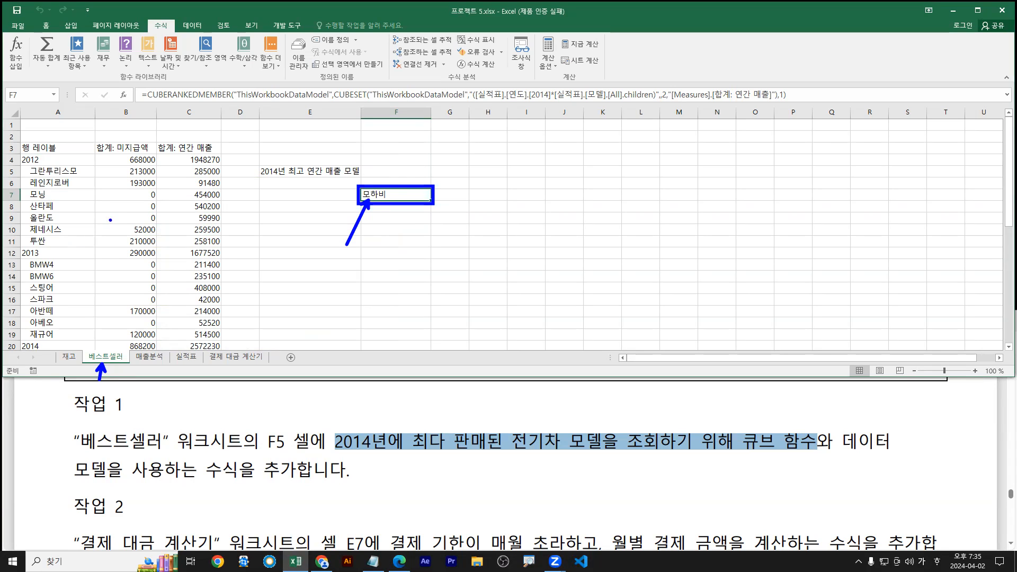
left_click_drag(335, 454, 614, 452)
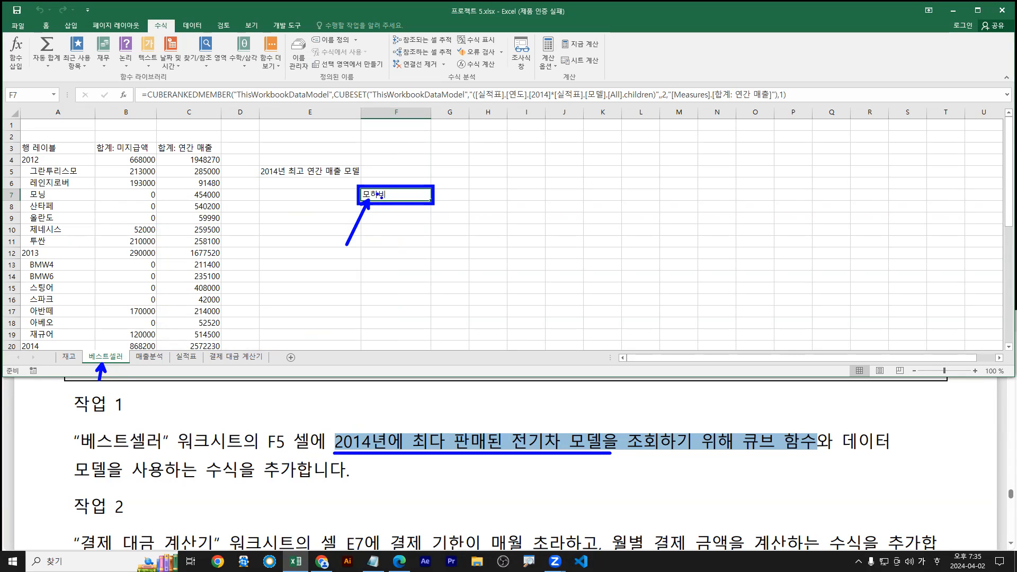
left_click_drag(142, 105, 796, 106)
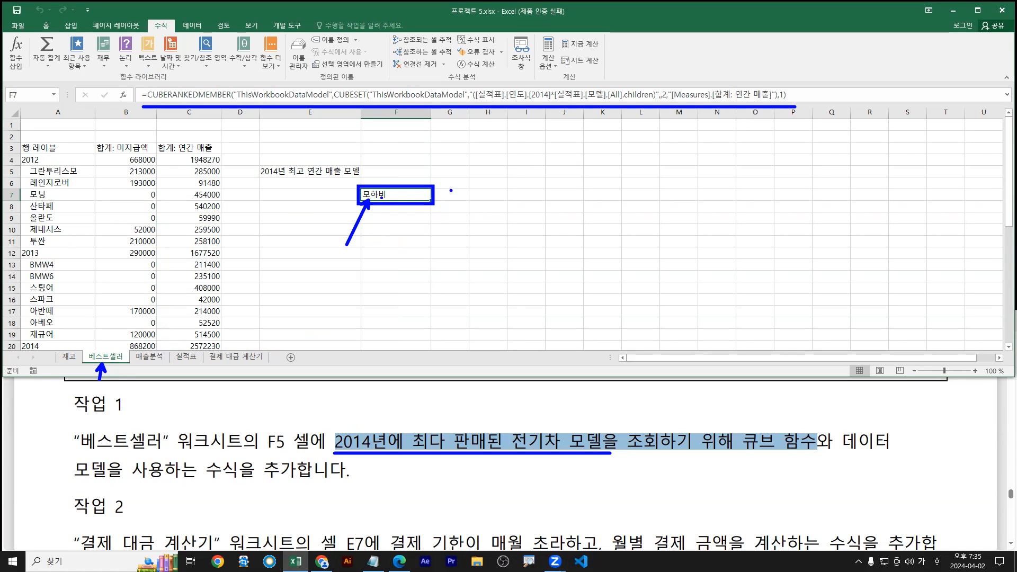
key("Escape")
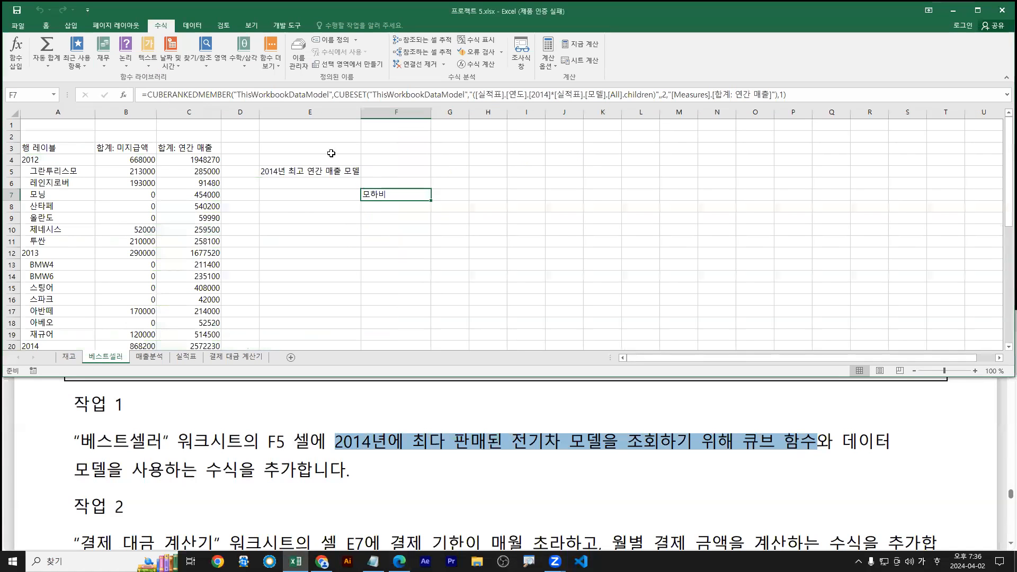
Review F7's CUBERANKEDMEMBER/CUBESET formula, annotating its [연도] and [2014] parts without changing it
double_click(380, 197)
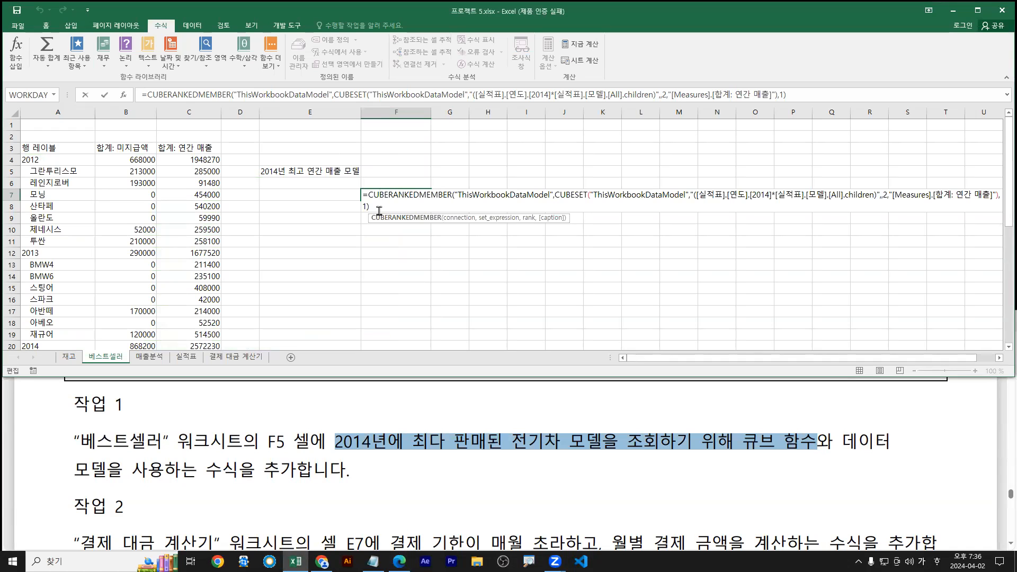
left_click_drag(132, 112, 826, 111)
key("Escape")
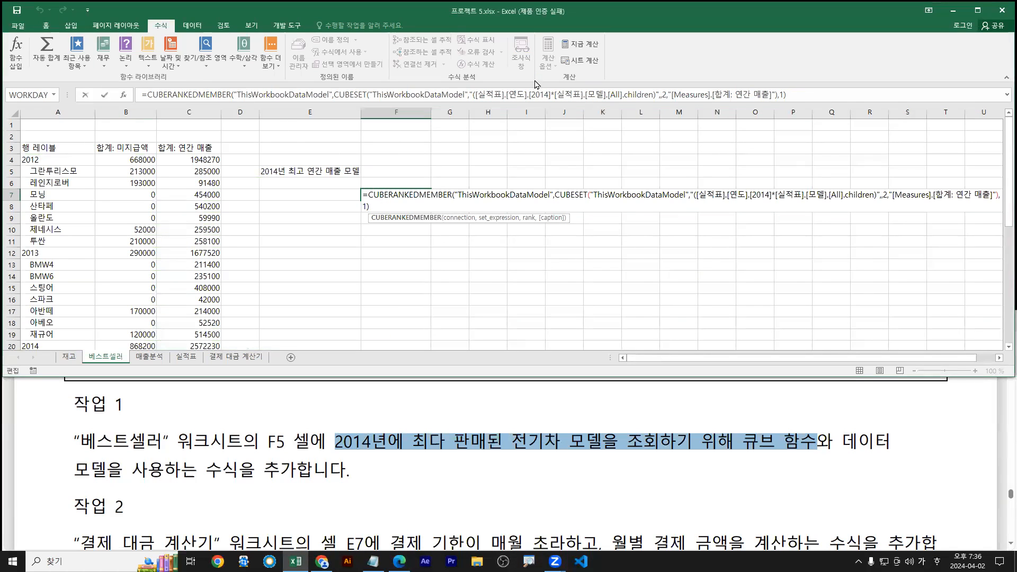
mouse_move(511, 101)
left_mouse_down()
mouse_move(566, 123)
mouse_move(551, 148)
mouse_move(556, 135)
mouse_move(581, 152)
left_mouse_up()
key("r")
mouse_move(581, 139)
left_mouse_down()
mouse_move(594, 150)
mouse_move(581, 169)
left_mouse_up()
left_click_drag(547, 164, 547, 163)
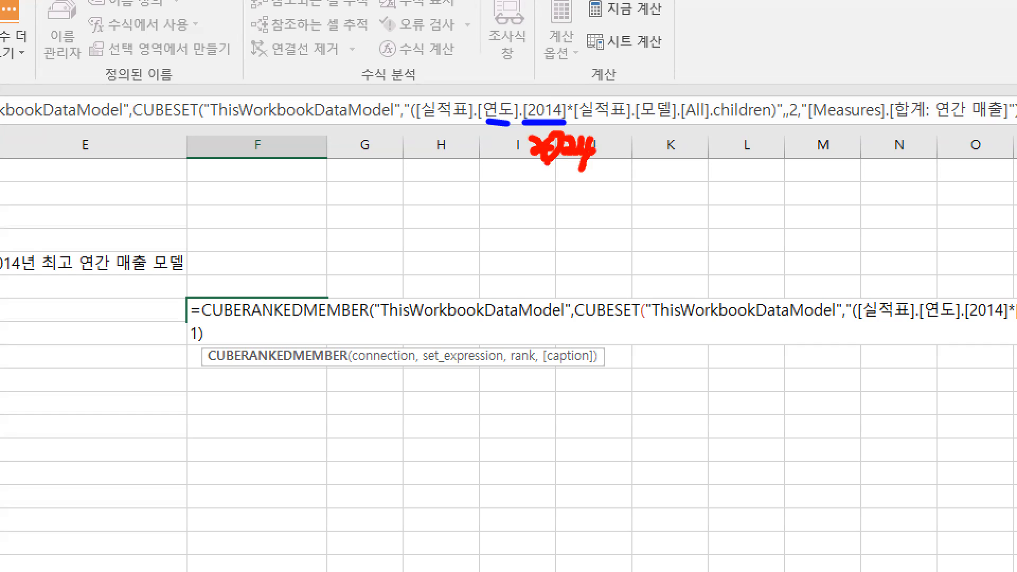
key("e")
left_click_drag(547, 99, 560, 90)
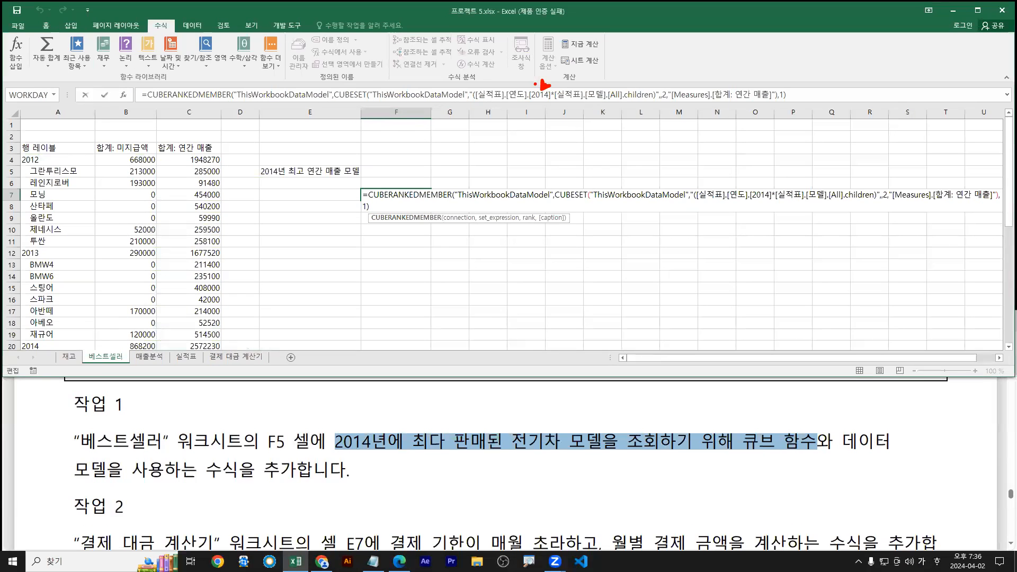
mouse_move(148, 101)
left_mouse_down()
mouse_move(250, 103)
mouse_move(230, 101)
left_mouse_up()
key("b")
left_click_drag(336, 102, 781, 102)
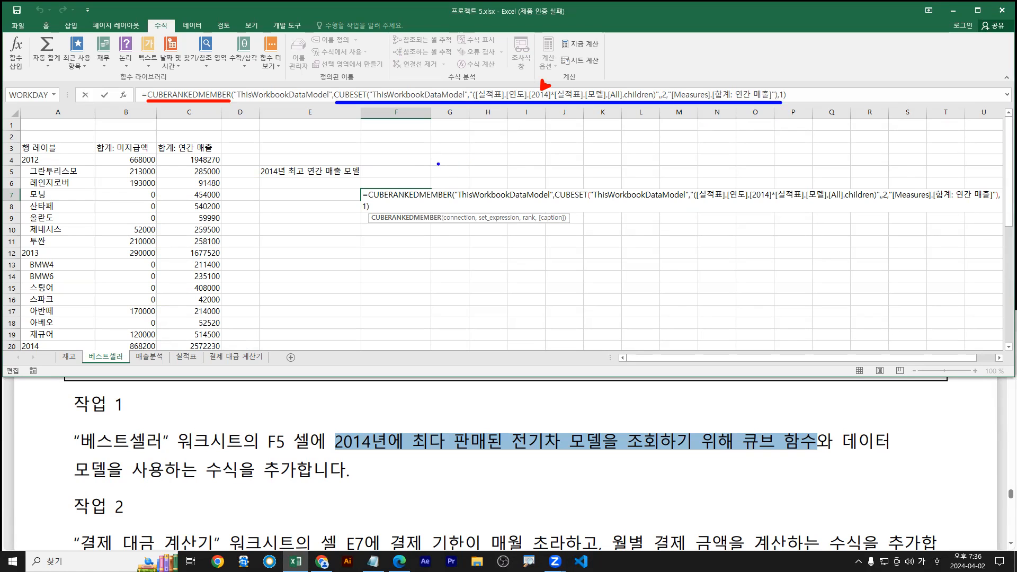
key("Escape")
key("Escape")
Recheck the task PDF and keep F7's formula unchanged so it still returns 모하비
double_click(398, 200)
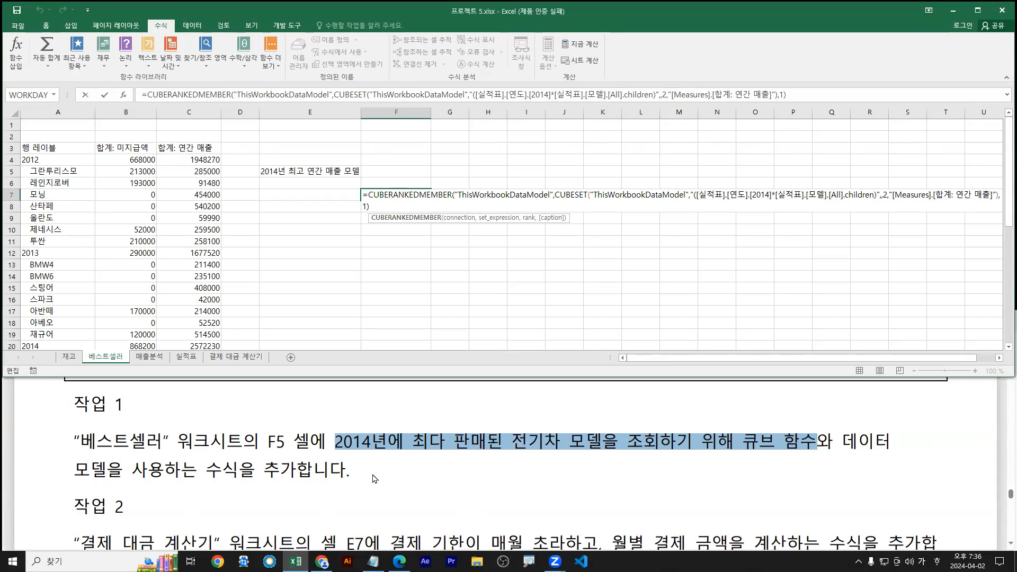
left_click(263, 466)
scroll(265, 465, "down", 3)
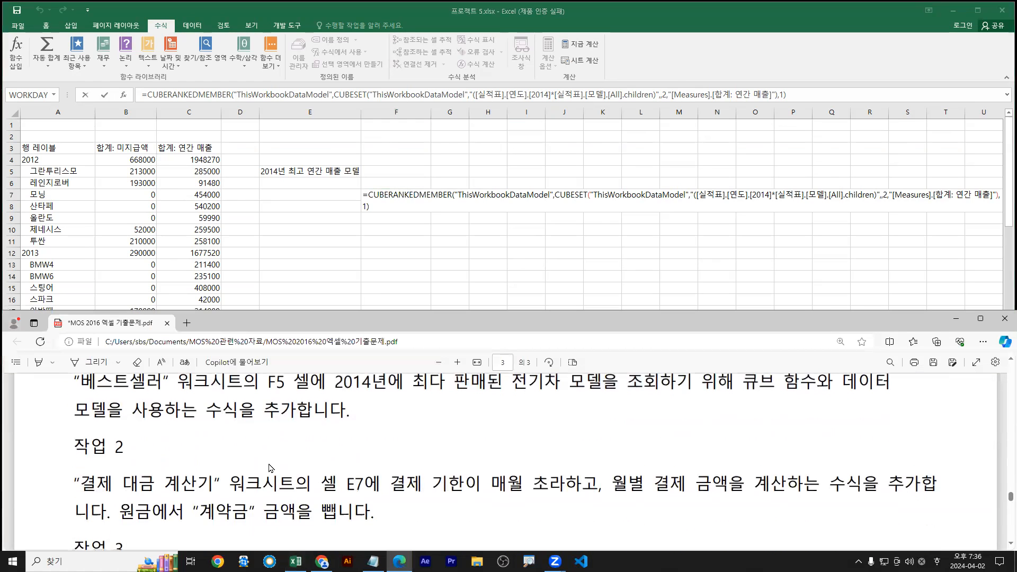
left_click(425, 239)
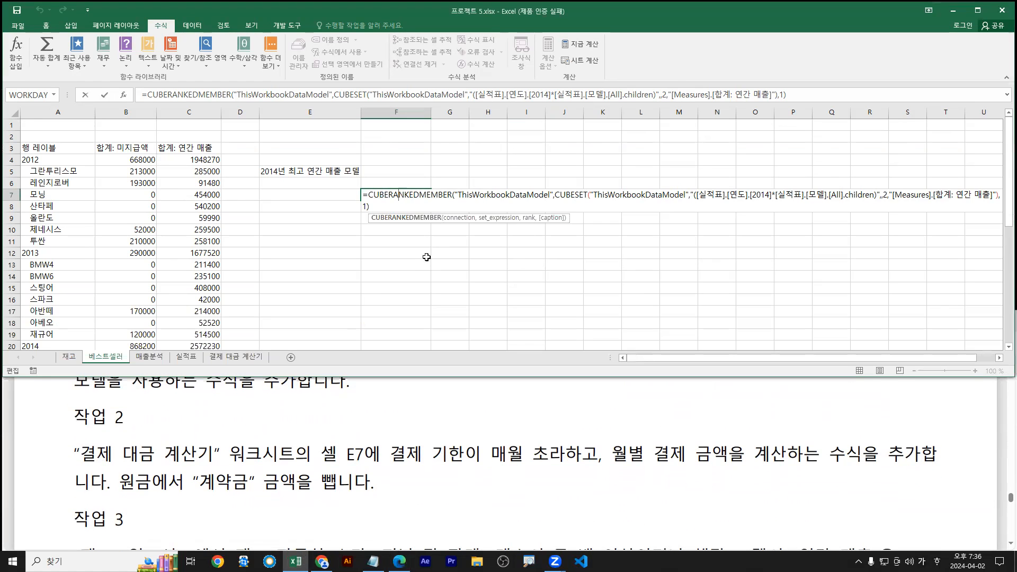
key("ctrl+Return")
Reread the task instructions and go to the 결제 대금 계산기 sheet
left_click(162, 420)
scroll(253, 437, "down", 1)
left_click(332, 217)
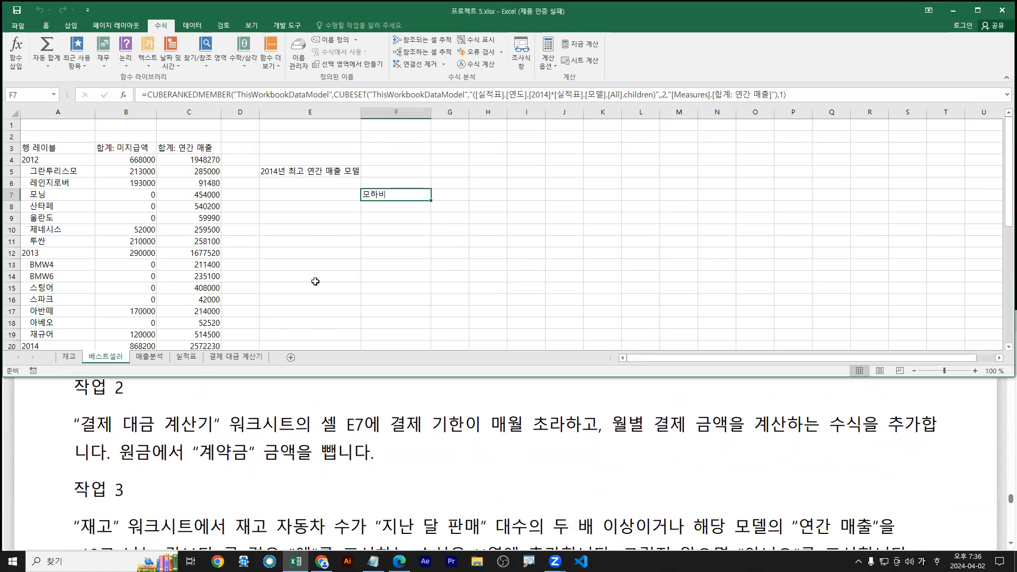
left_click(238, 359)
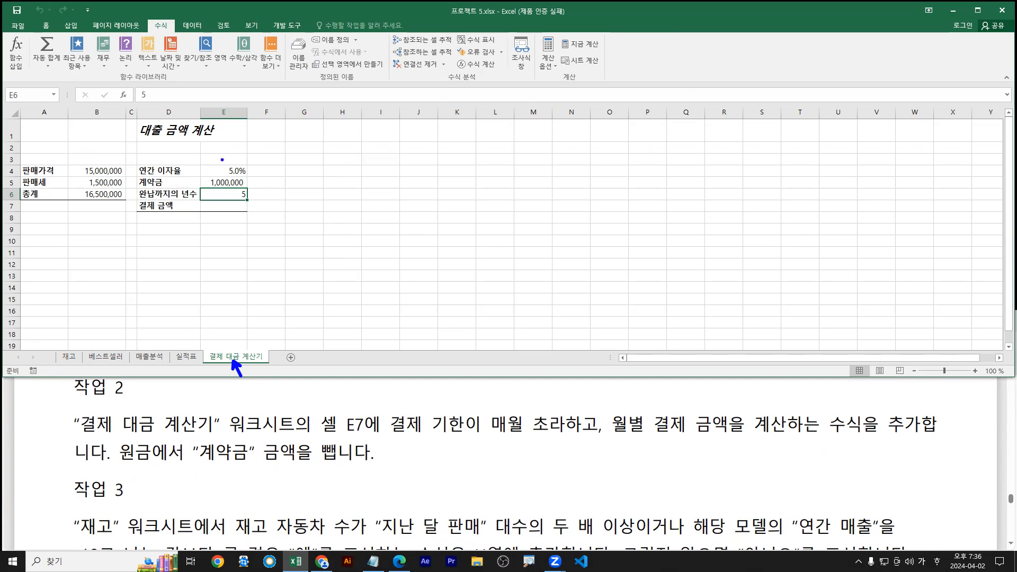
Select payment cell E7, then highlight 매월 초 in Task 2 of the PDF in yellow
left_click(229, 207)
scroll(233, 214, "up", 3)
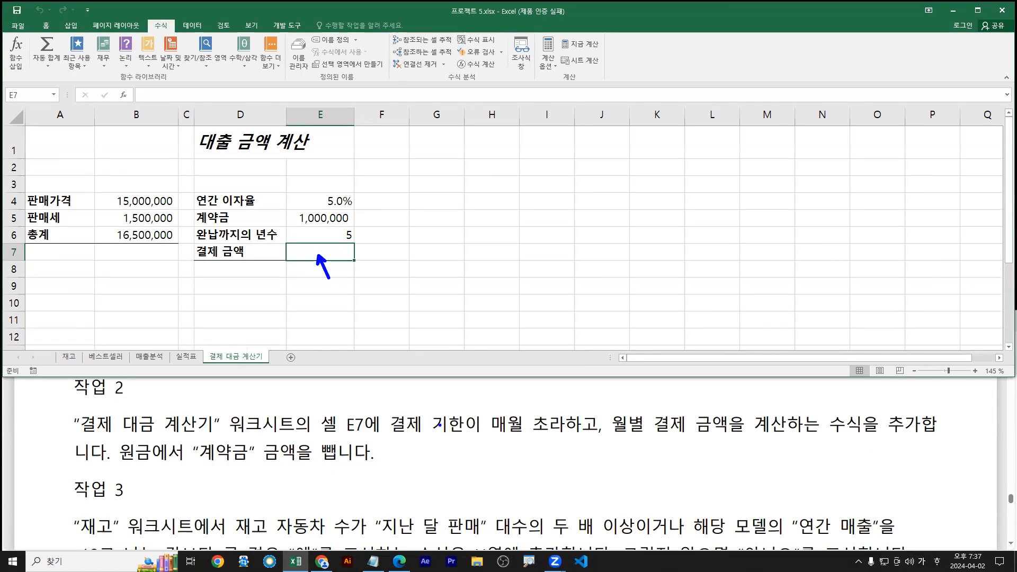
left_click(528, 425)
left_click_drag(492, 425, 549, 425)
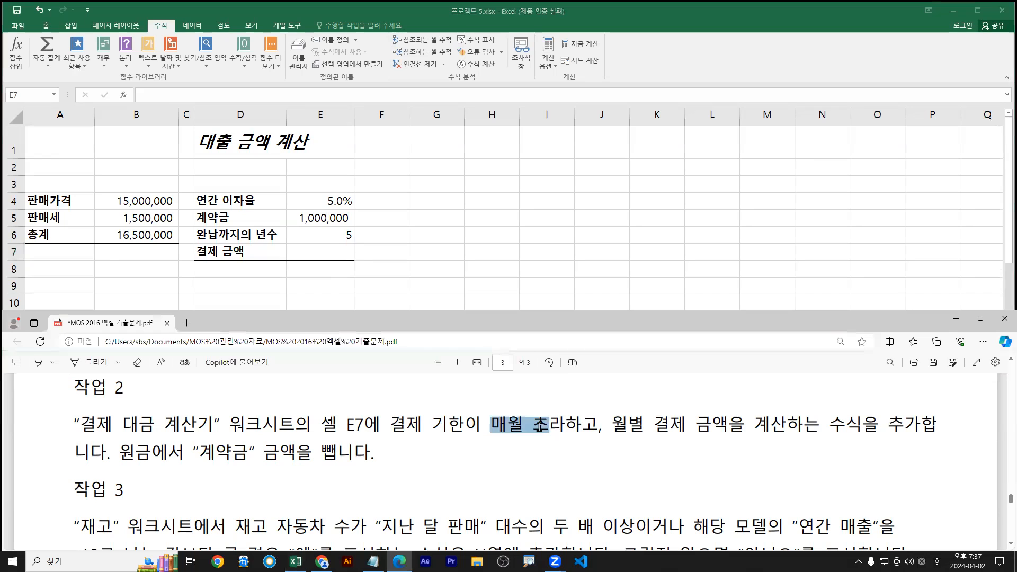
left_click(652, 391)
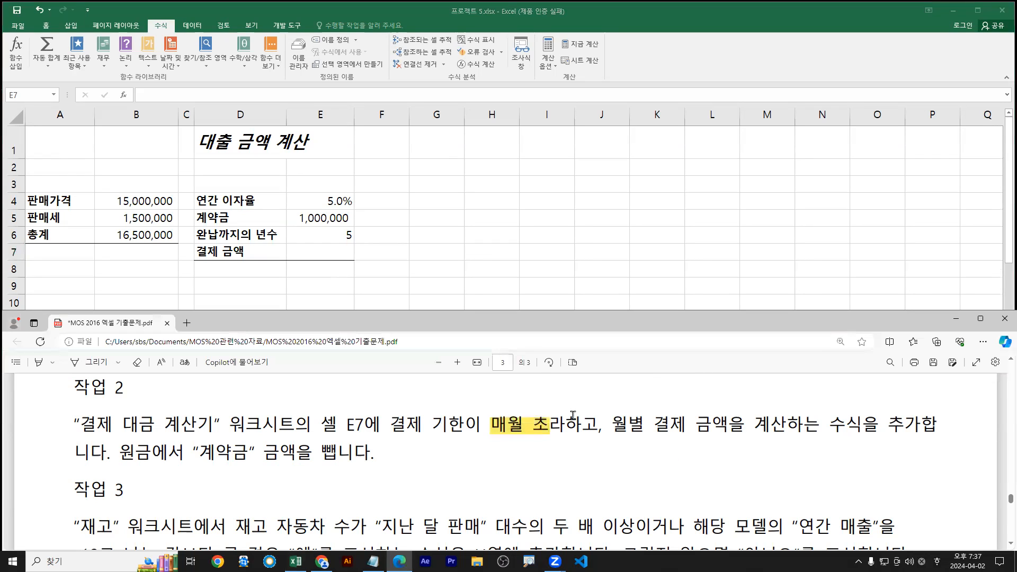
Highlight 월별 결제 금액 in light blue and the 계약금 subtraction sentence in green
left_click_drag(611, 426, 715, 428)
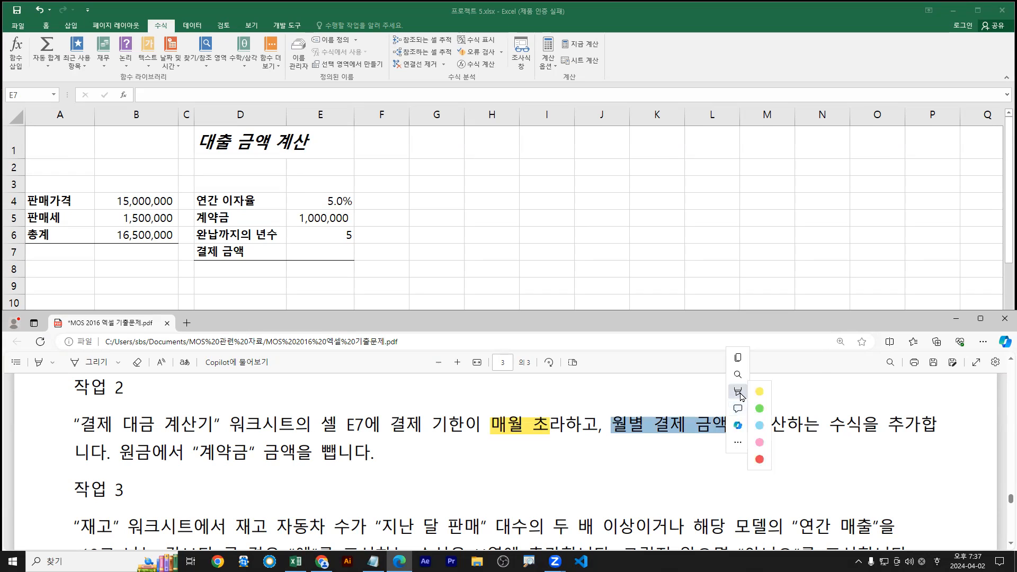
mouse_move(773, 391)
left_click(836, 427)
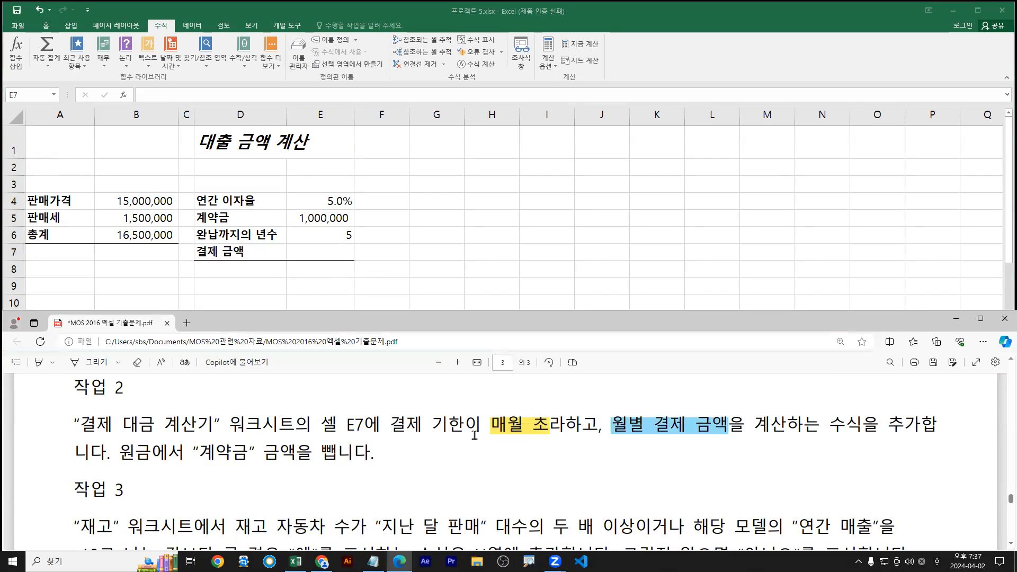
left_click_drag(133, 452, 371, 453)
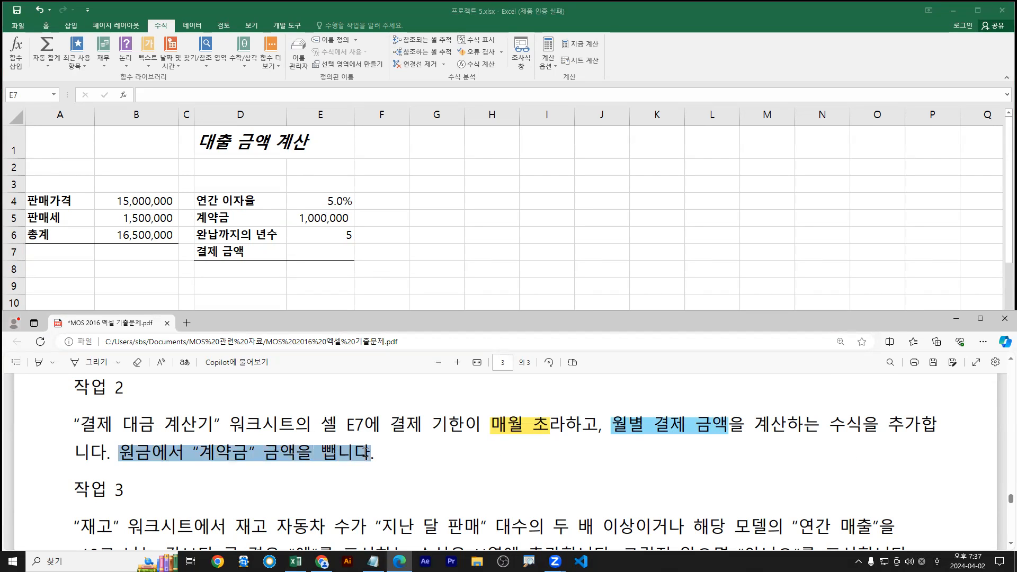
mouse_move(390, 403)
left_click(479, 410)
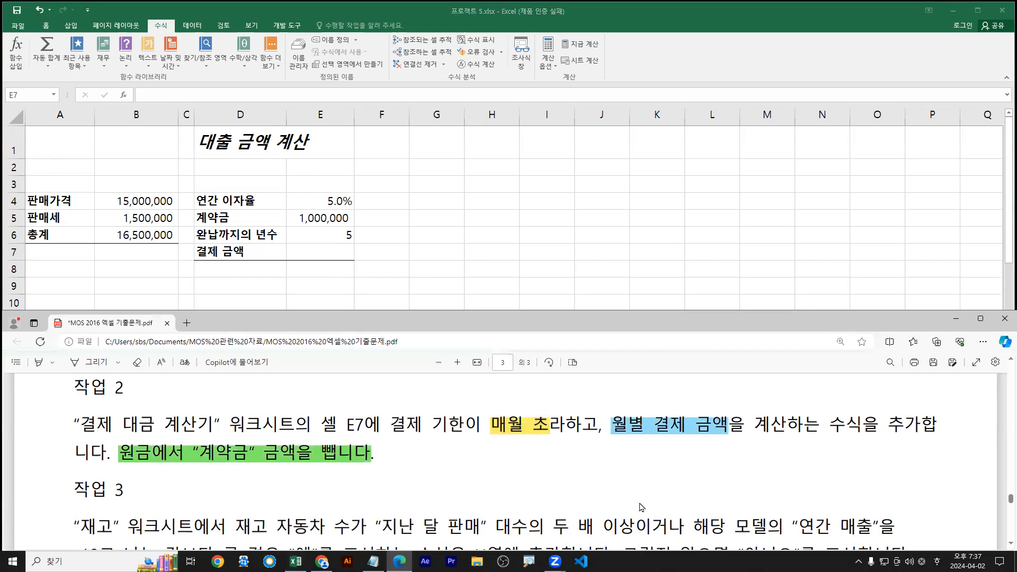
left_click_drag(395, 437, 920, 438)
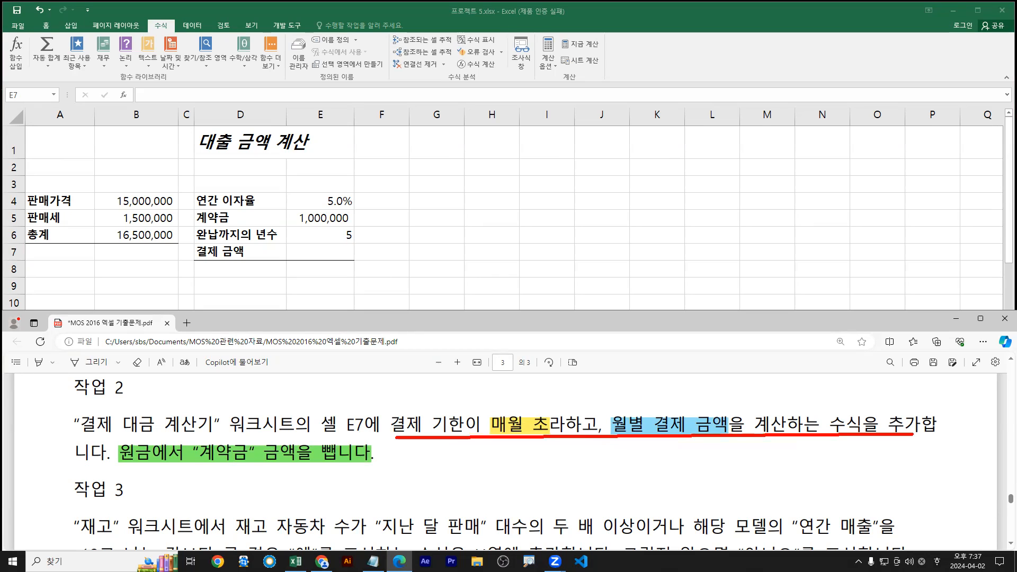
left_click_drag(116, 464, 389, 464)
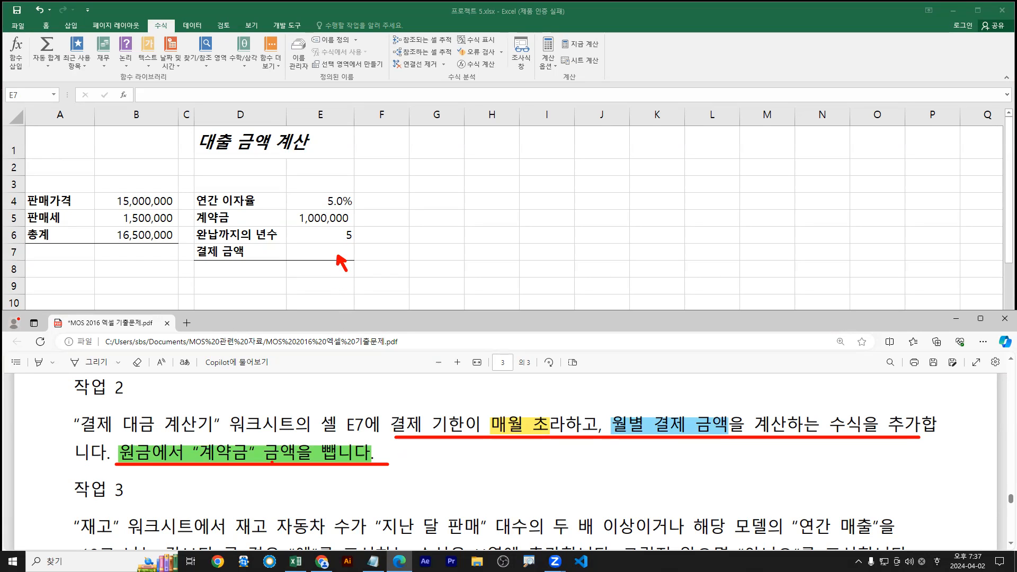
left_click_drag(610, 413, 729, 435)
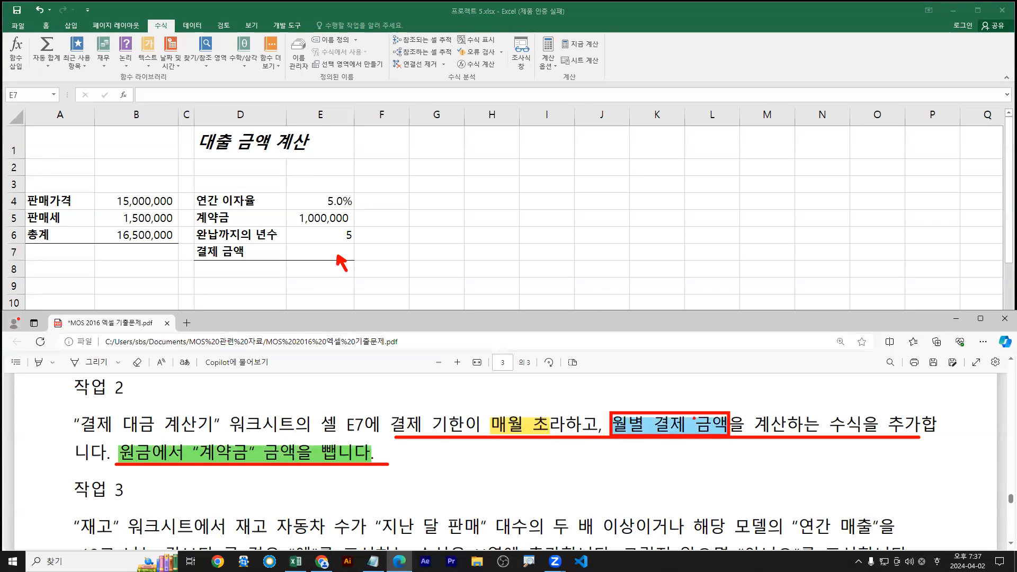
type("tP")
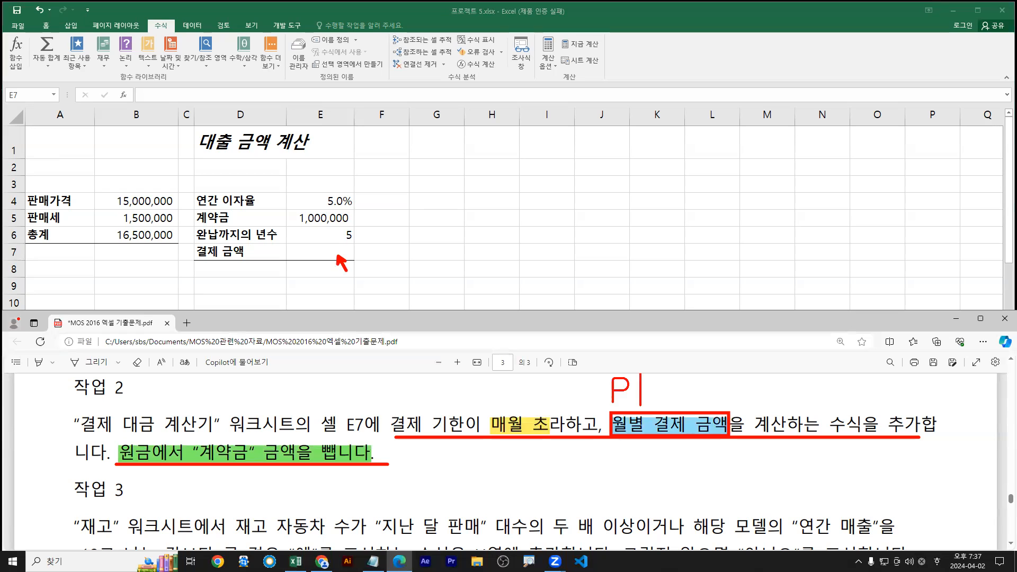
type("er MonTh")
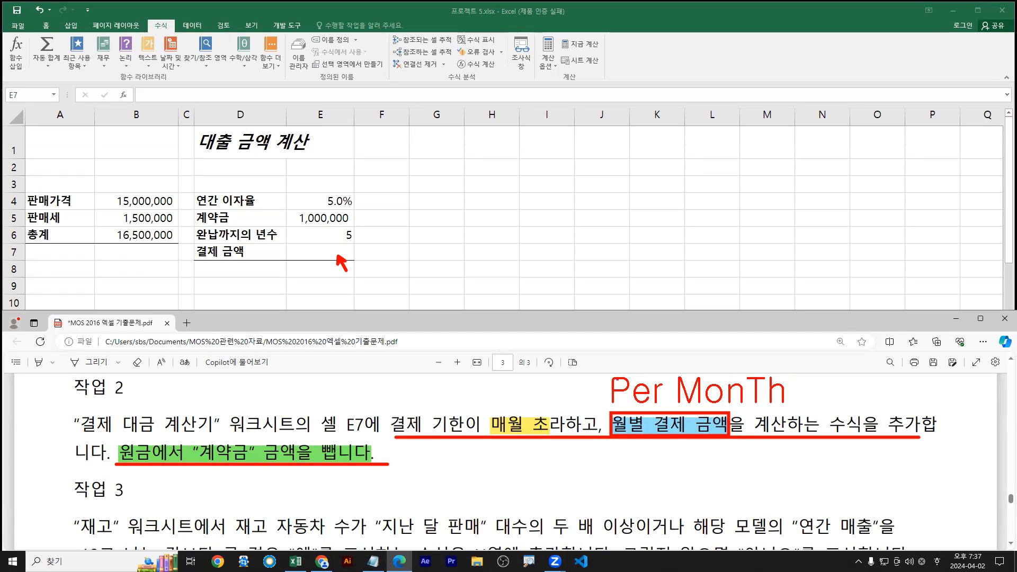
left_click_drag(618, 362, 696, 365)
left_click_drag(757, 363, 767, 365)
left_click_drag(530, 454, 529, 485)
type("pmt ")
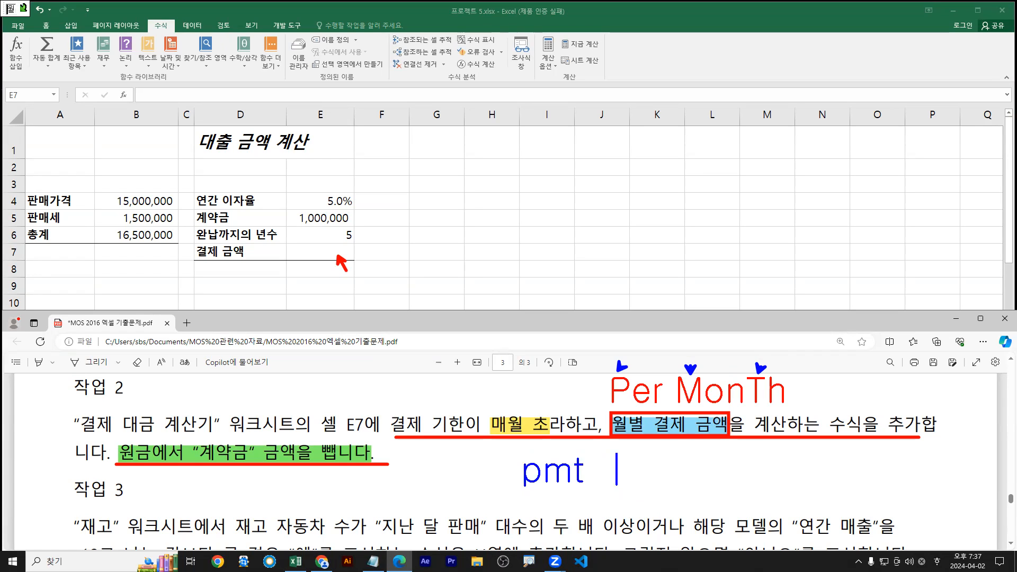
type(" 월납부")
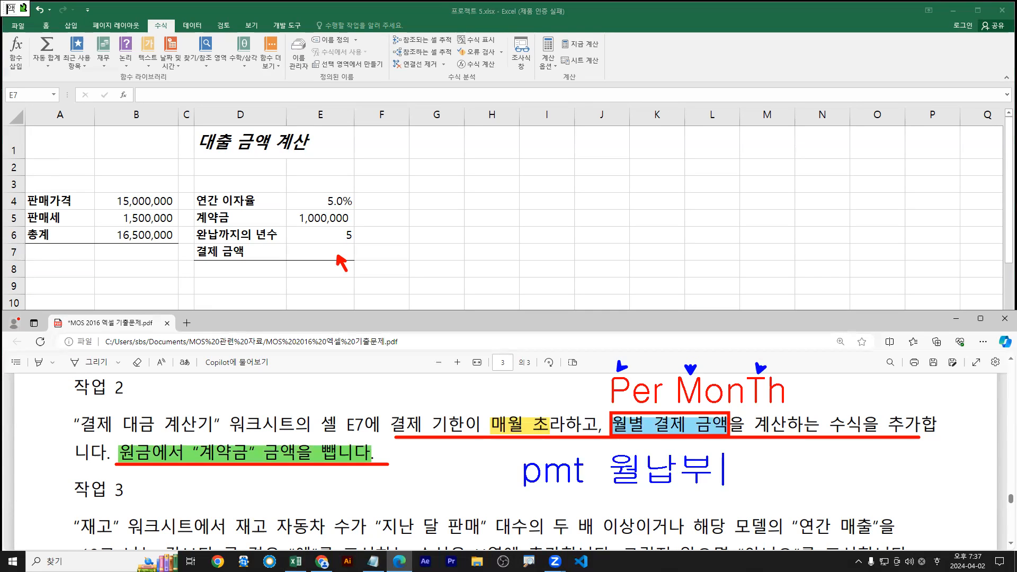
type("액")
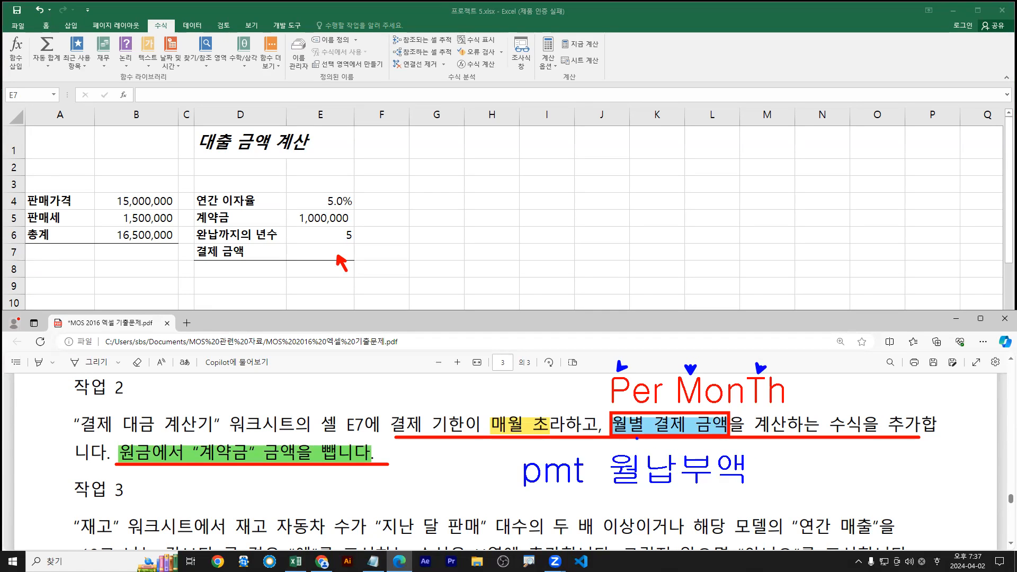
left_click_drag(337, 256, 342, 258)
left_click_drag(96, 225, 177, 245)
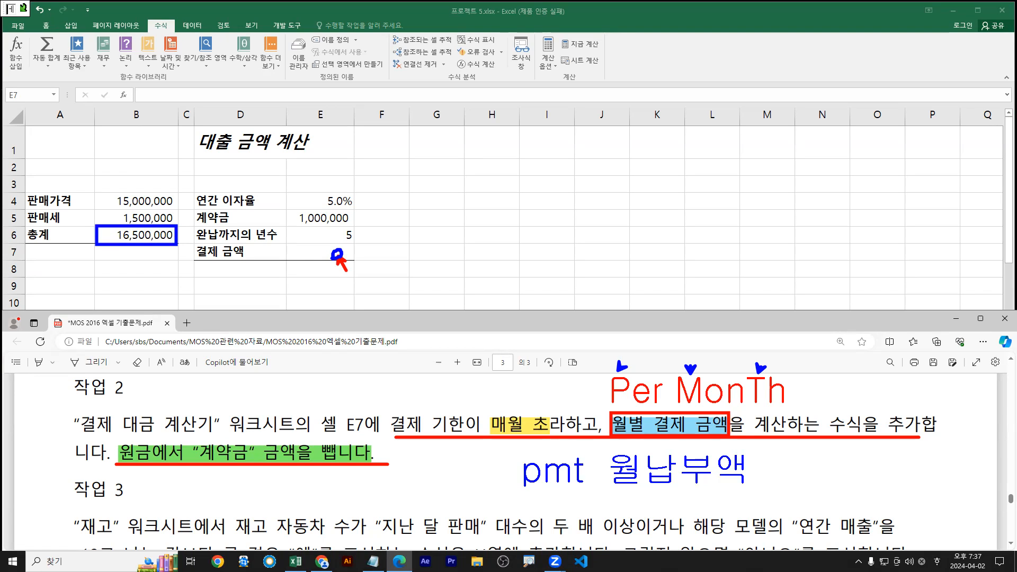
left_click_drag(297, 226, 351, 226)
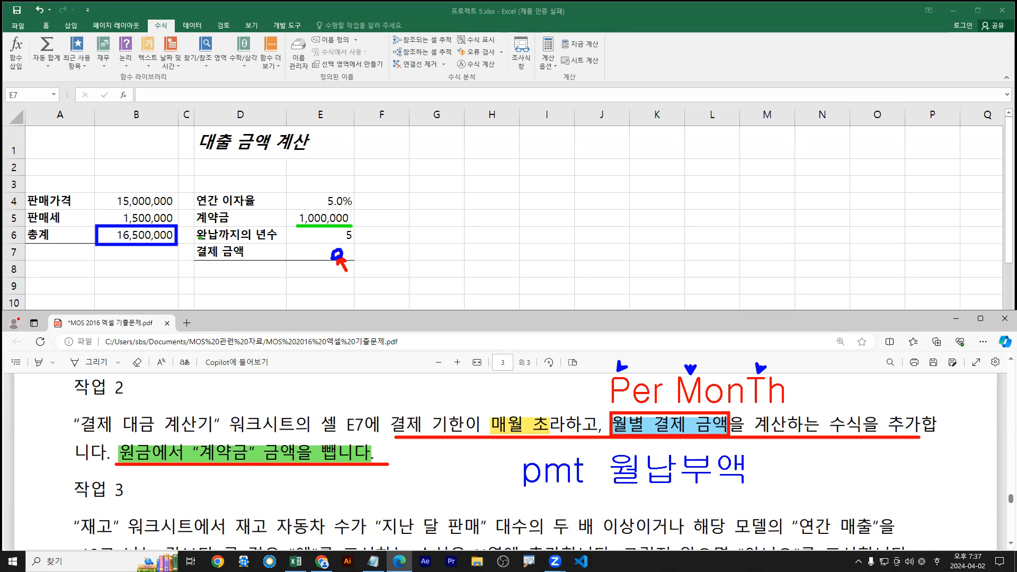
left_click(125, 239)
mouse_move(355, 239)
left_mouse_down()
mouse_move(344, 245)
mouse_move(343, 228)
mouse_move(355, 241)
left_mouse_up()
left_click_drag(327, 210, 349, 209)
left_click_drag(338, 258, 349, 275)
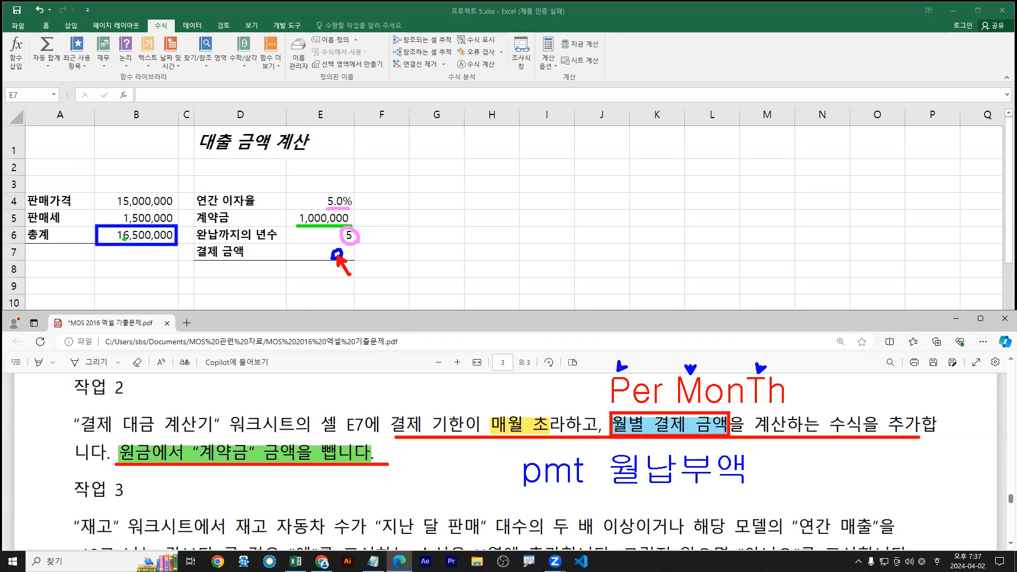
key("Escape")
Start a =PMT formula in cell E7 from the function suggestion
left_click(313, 256)
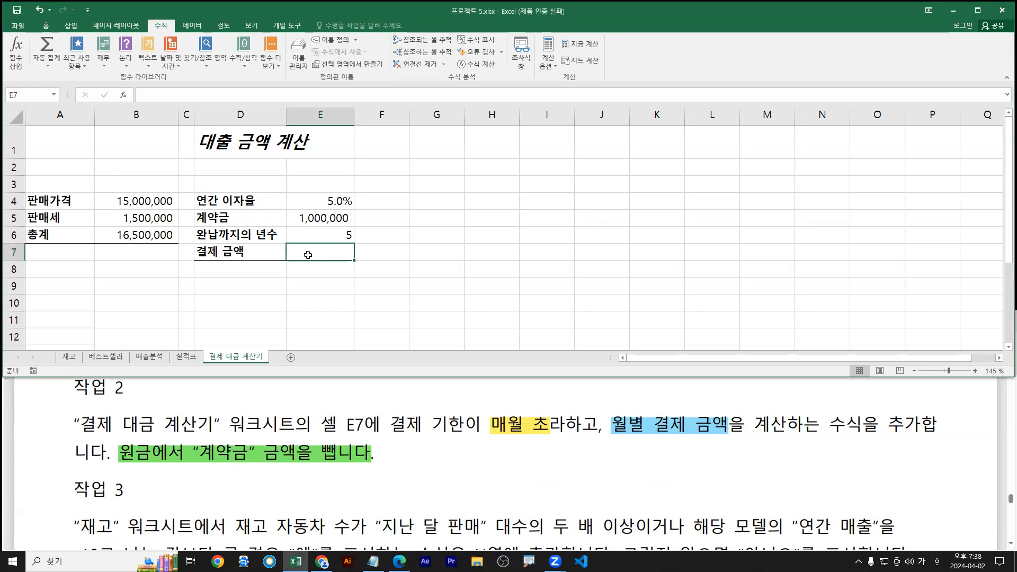
type("=")
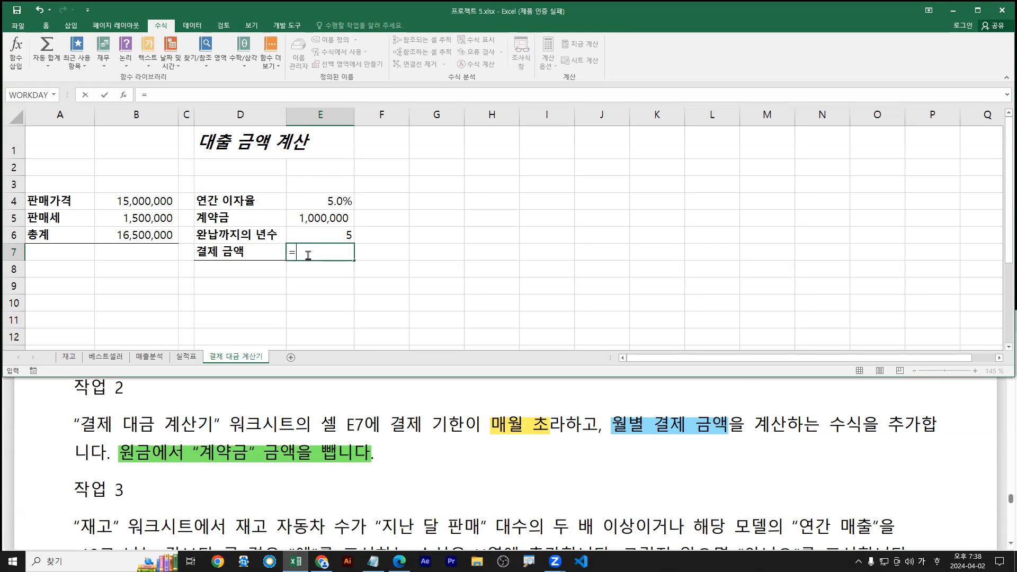
key("Hangul")
type("pmt")
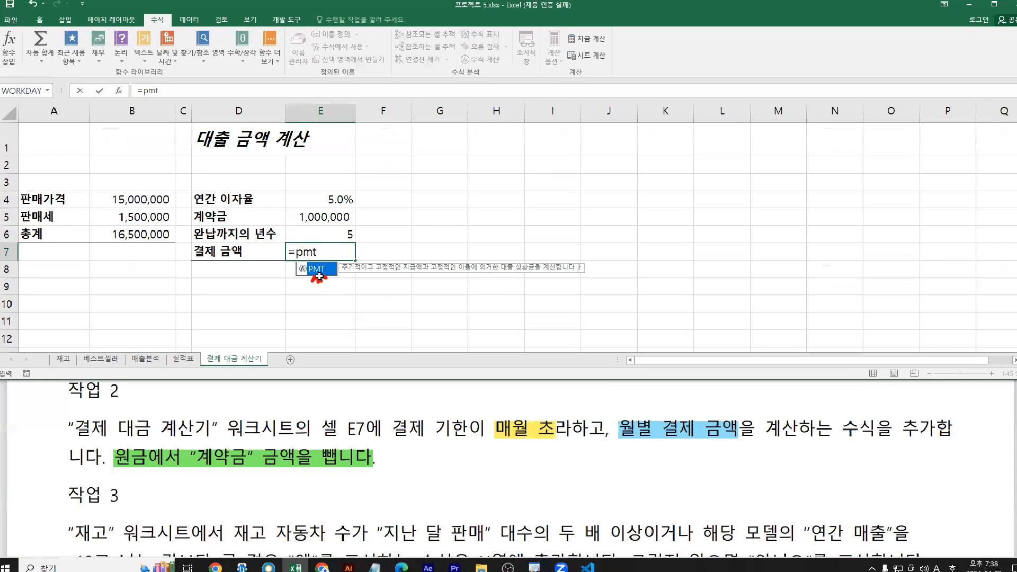
double_click(326, 286)
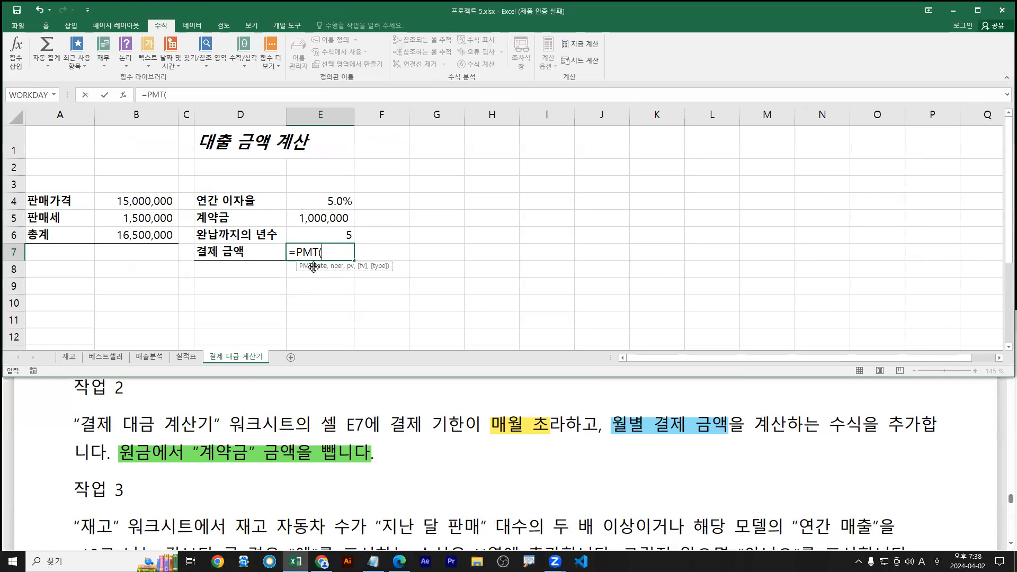
In PMT's Function Arguments, set Rate to E4/12, the monthly interest rate
left_click(123, 95)
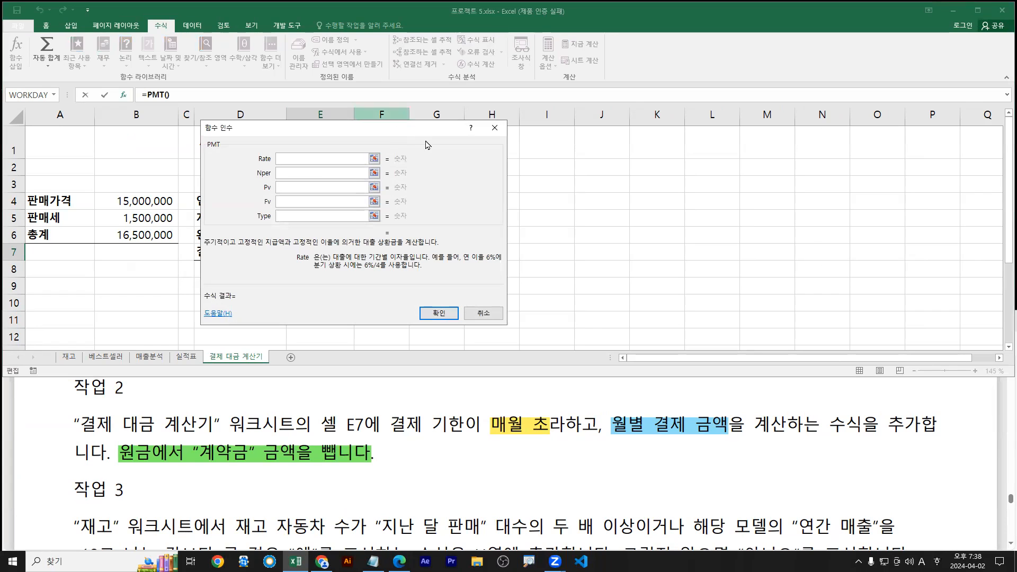
left_click_drag(427, 145, 582, 185)
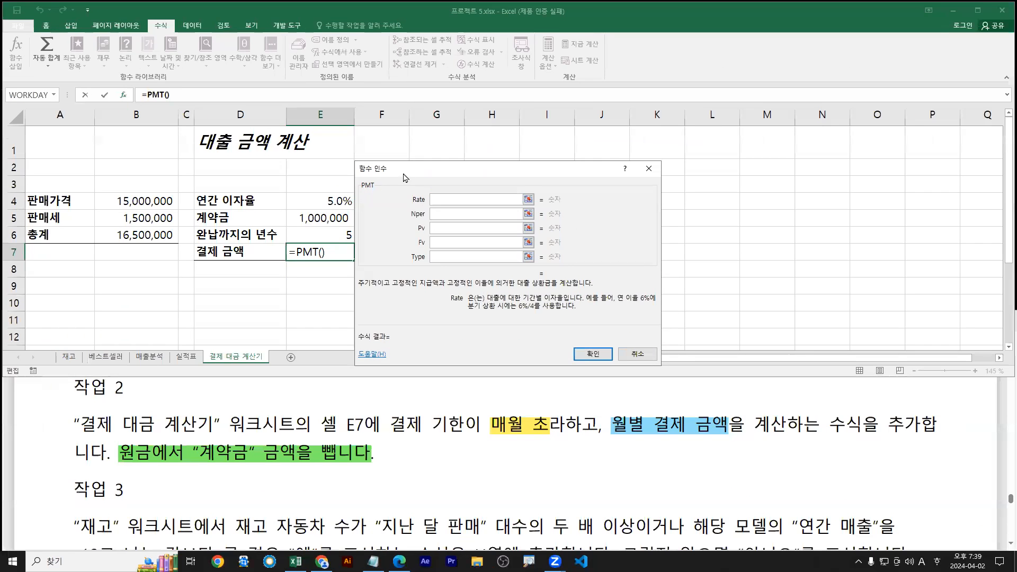
left_click(337, 201)
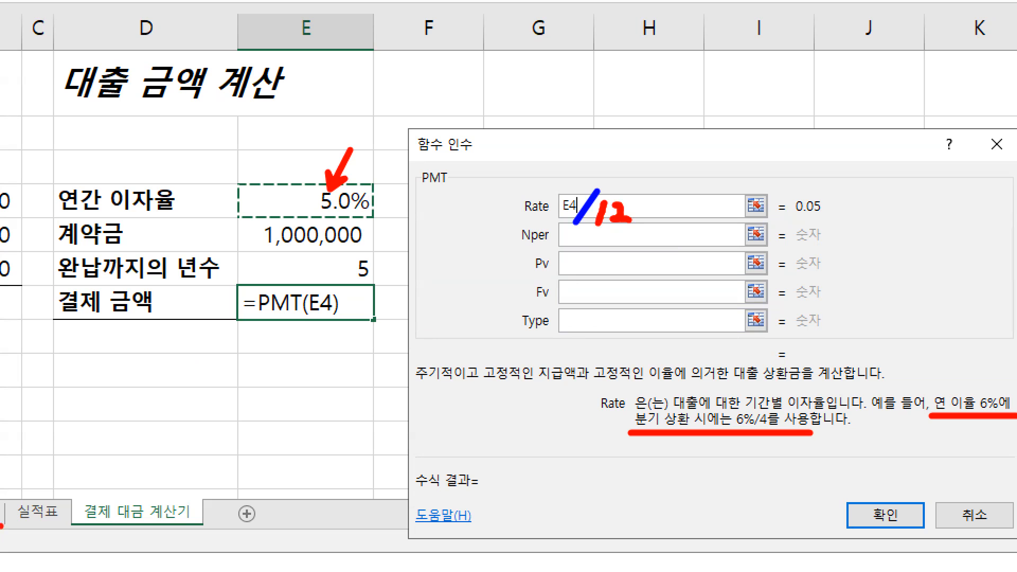
left_click_drag(318, 181, 354, 214)
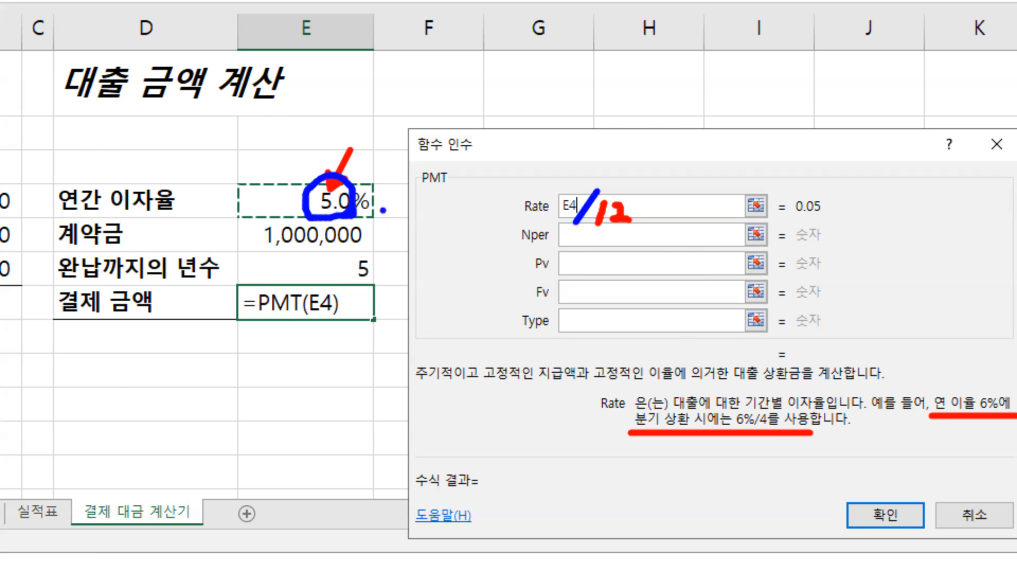
type("/12")
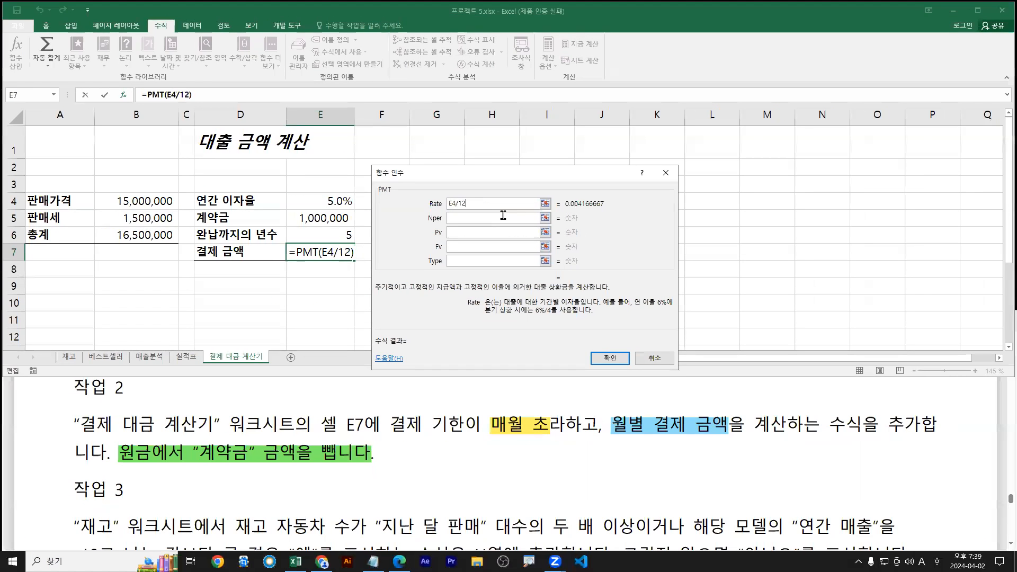
Set PMT's Nper argument to E6, the years to payoff
key("Tab")
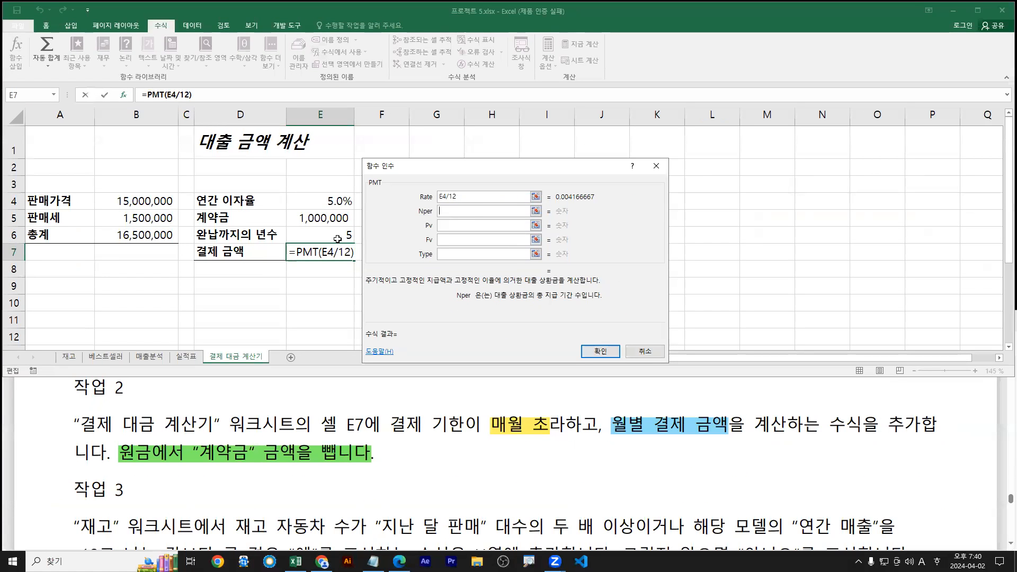
left_click(338, 237)
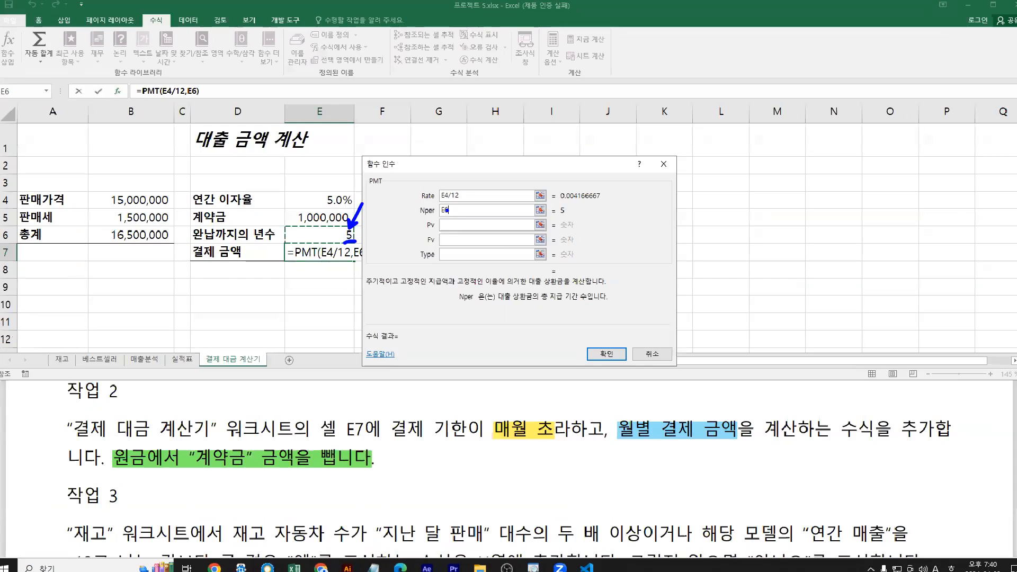
left_click(374, 567)
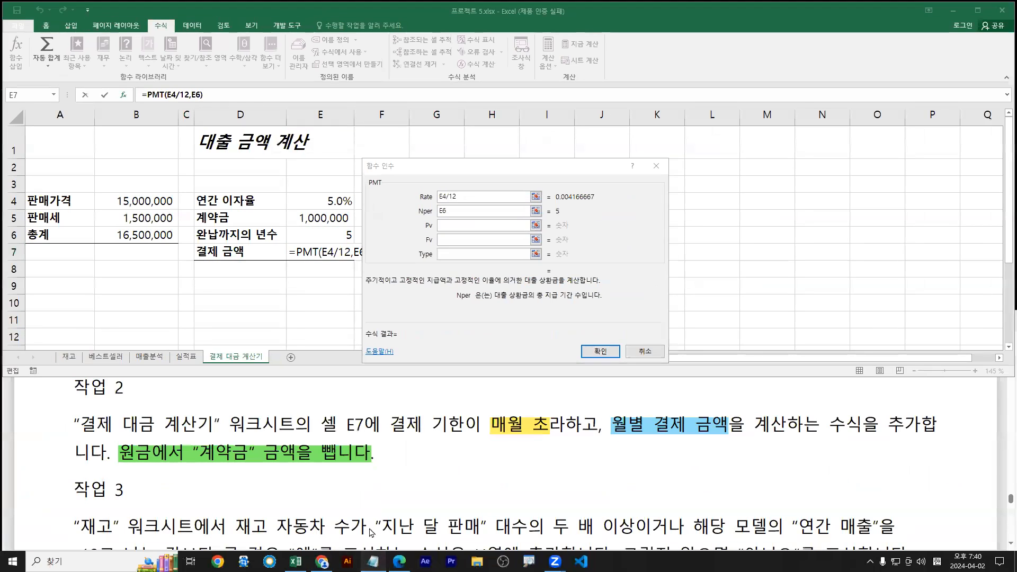
Scroll to the PMT example in the notes and mark rate ÷12 and periods ×12
scroll(287, 489, "down", 5)
scroll(287, 489, "down", 6)
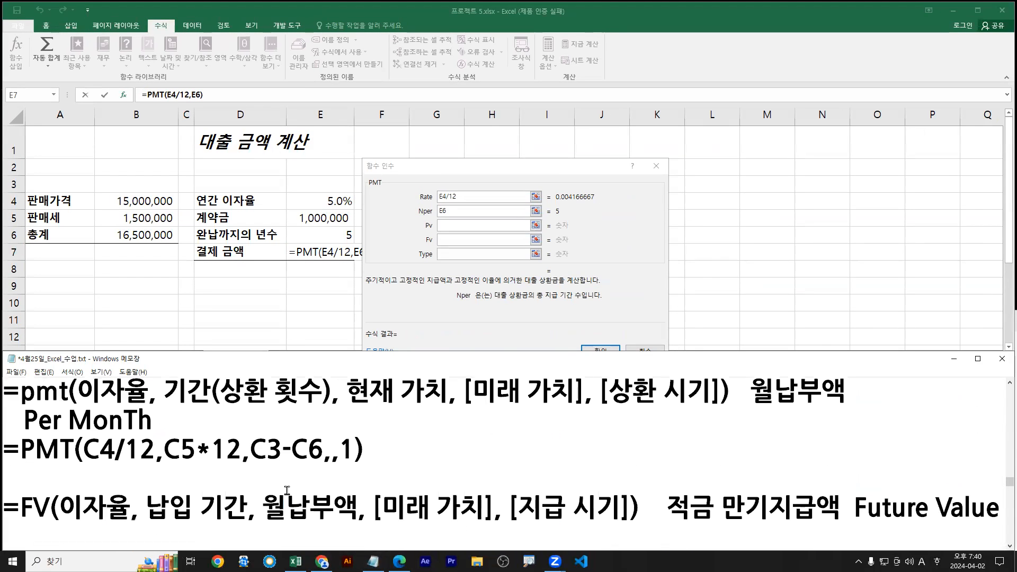
left_click_drag(85, 406, 324, 406)
mouse_move(121, 351)
left_mouse_down()
mouse_move(108, 369)
mouse_move(126, 370)
left_mouse_up()
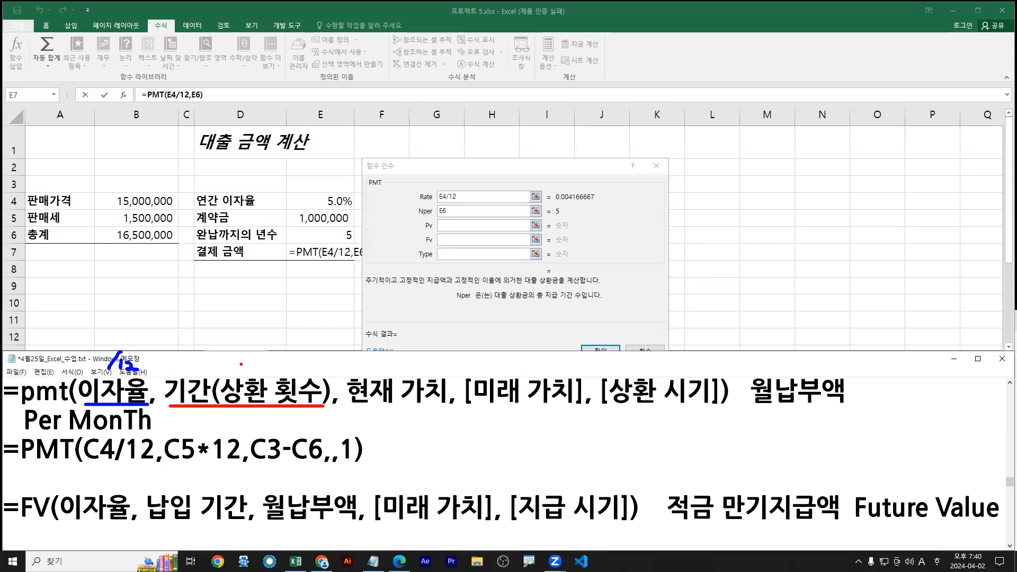
left_click_drag(232, 363, 248, 360)
left_click_drag(245, 353, 234, 375)
left_click_drag(235, 354, 274, 371)
Change Nper to E6*12 and annotate that Rate and Nper are both monthly
key("Escape")
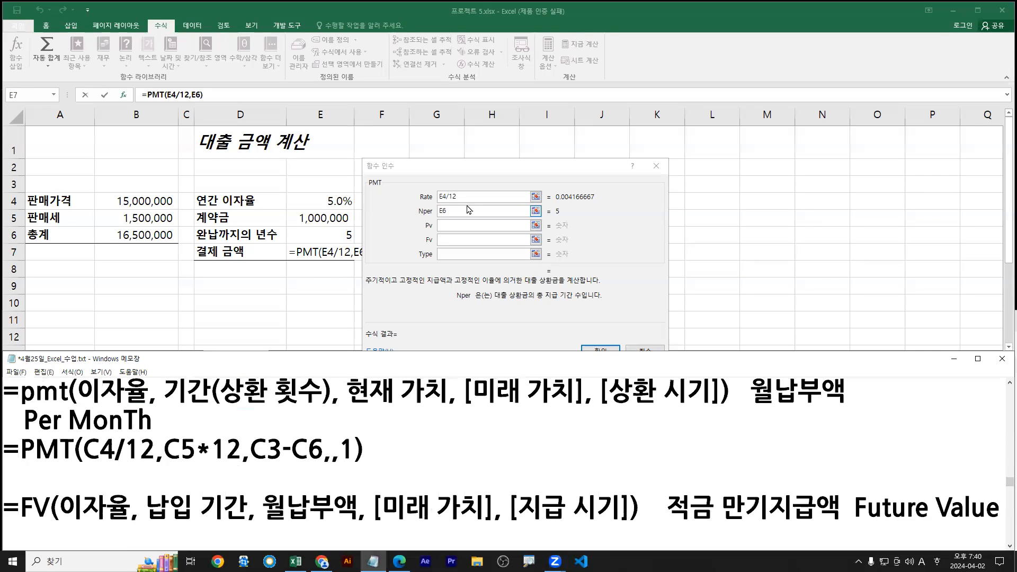
left_click(469, 211)
type("*12")
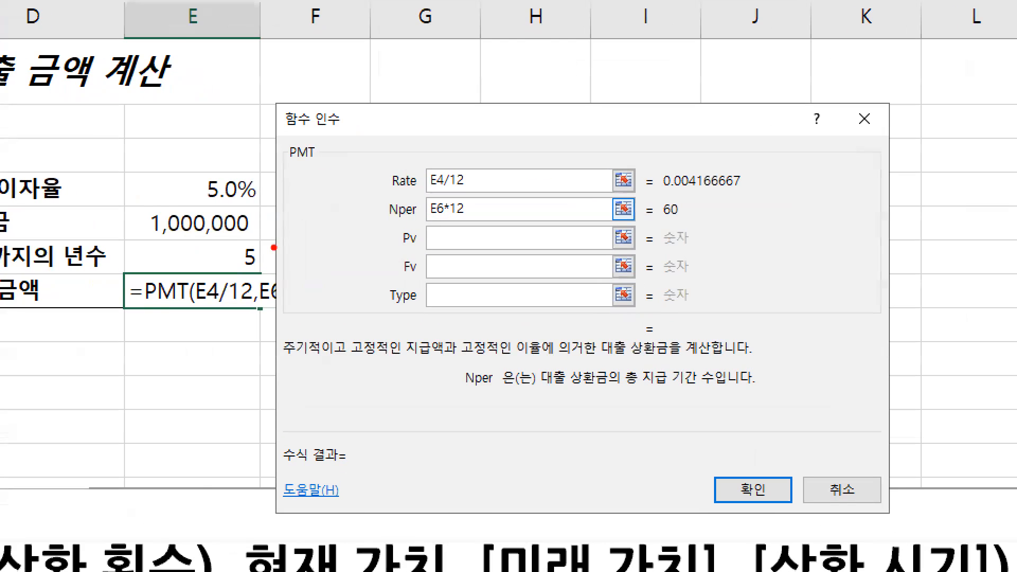
mouse_move(262, 252)
left_mouse_down()
mouse_move(285, 236)
mouse_move(230, 256)
mouse_move(263, 264)
left_mouse_up()
left_click_drag(395, 222, 460, 222)
key("b")
mouse_move(392, 191)
left_mouse_down()
mouse_move(484, 191)
mouse_move(505, 215)
left_mouse_up()
key("g")
mouse_move(513, 172)
left_mouse_down()
mouse_move(530, 212)
mouse_move(521, 219)
mouse_move(527, 188)
mouse_move(528, 200)
left_mouse_up()
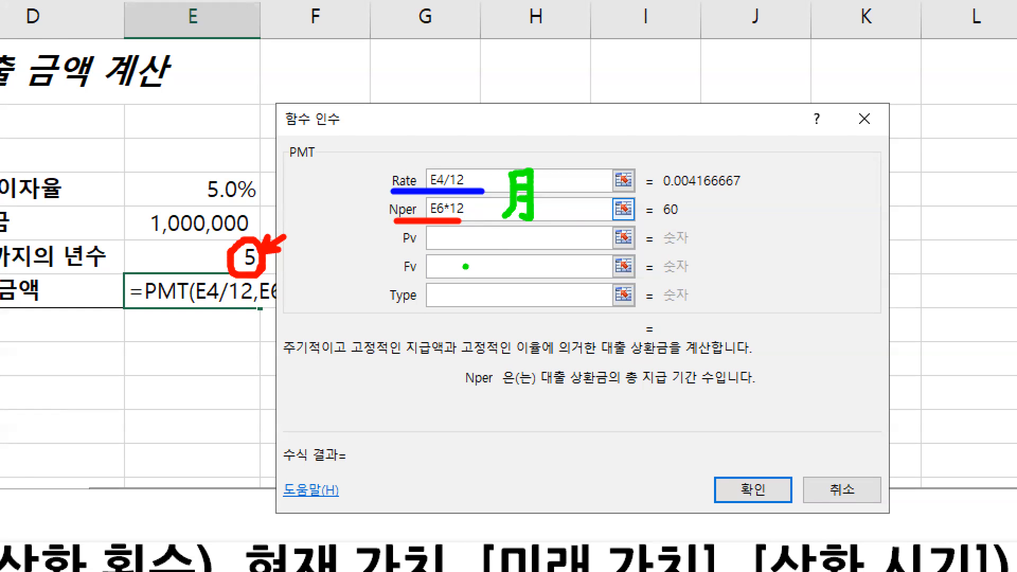
key("Escape")
Zoom in on and annotate the Pv argument and its explanation
left_click(448, 228)
key("ctrl+1")
left_click(448, 229)
left_click_drag(438, 228, 410, 259)
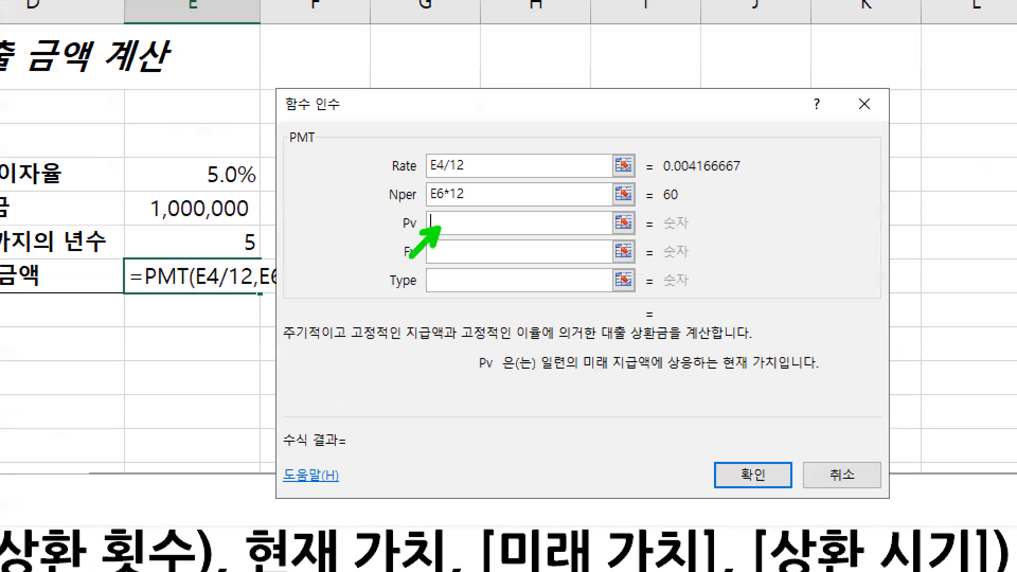
mouse_move(542, 374)
left_mouse_down()
mouse_move(785, 374)
mouse_move(778, 378)
left_mouse_up()
key("r")
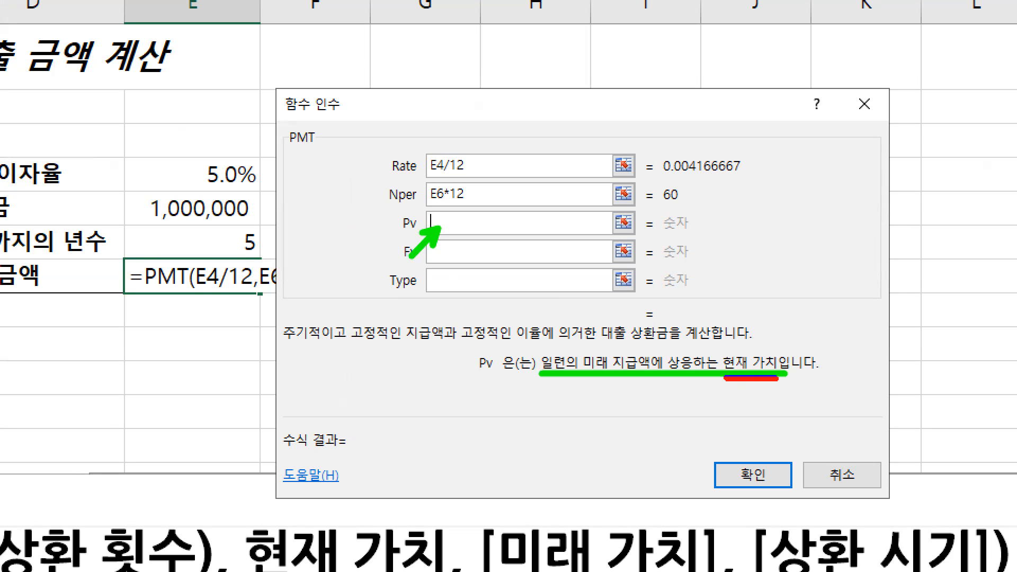
key("p")
key("Escape")
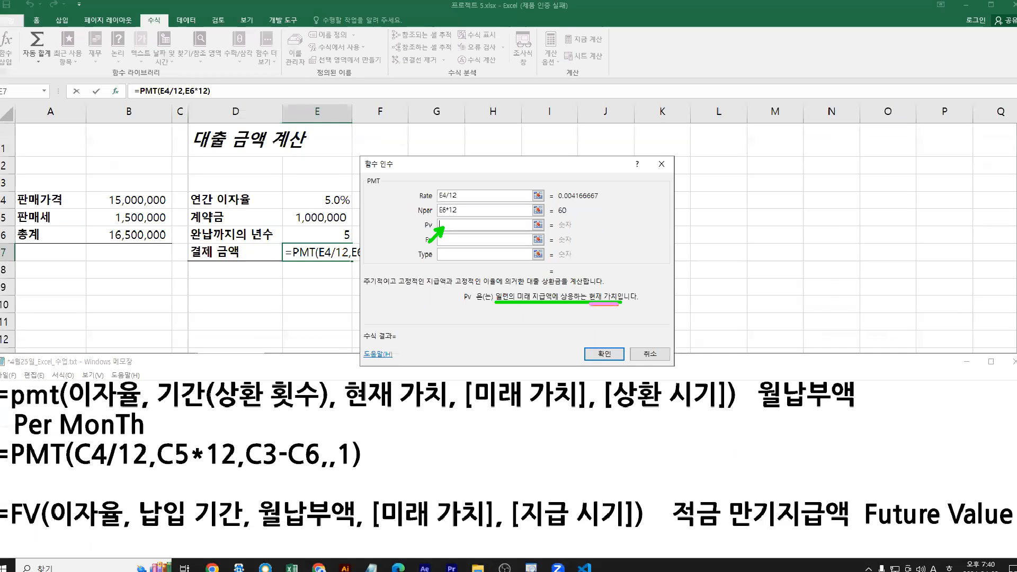
Reread the down payment rule in the PDF and set Pv to B6-E5
left_click(399, 561)
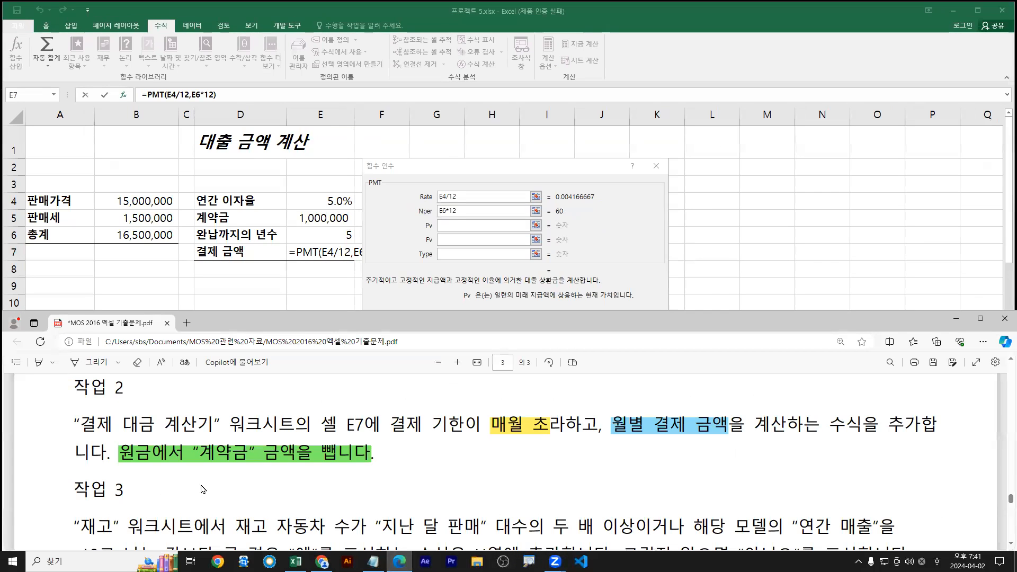
left_click_drag(119, 465, 377, 466)
key("Escape")
left_click(444, 225)
left_click(130, 239)
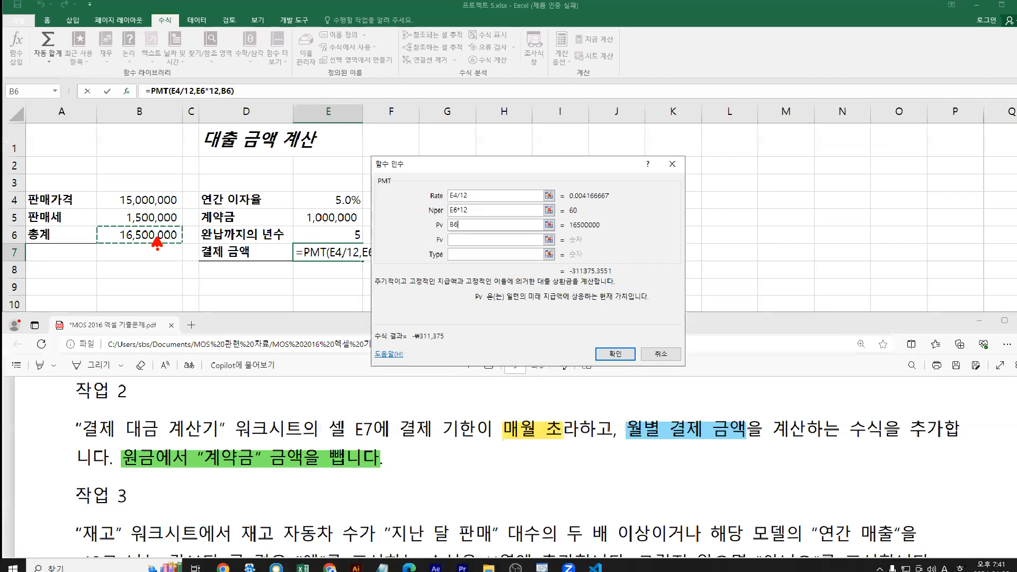
type("-")
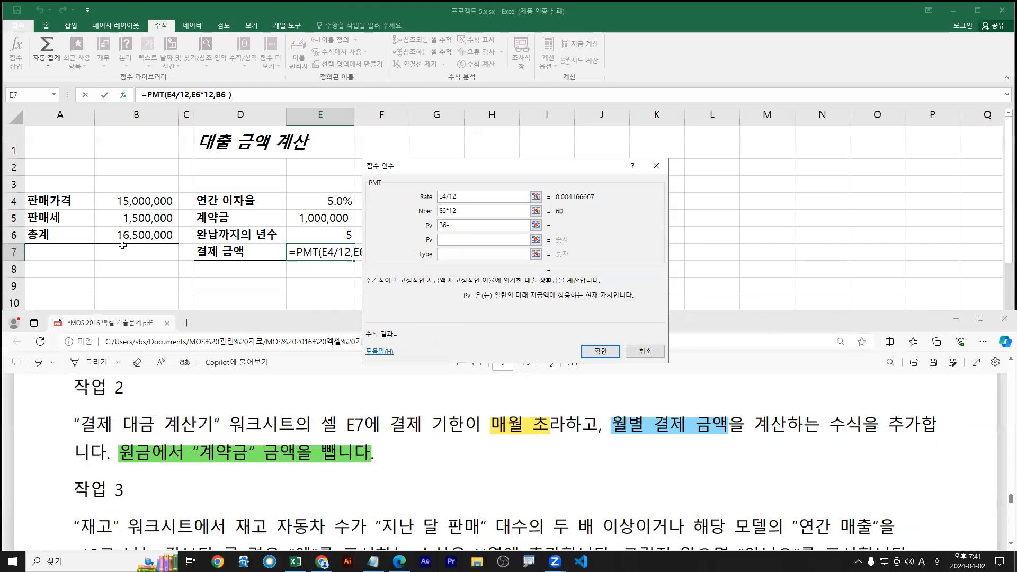
left_click(316, 216)
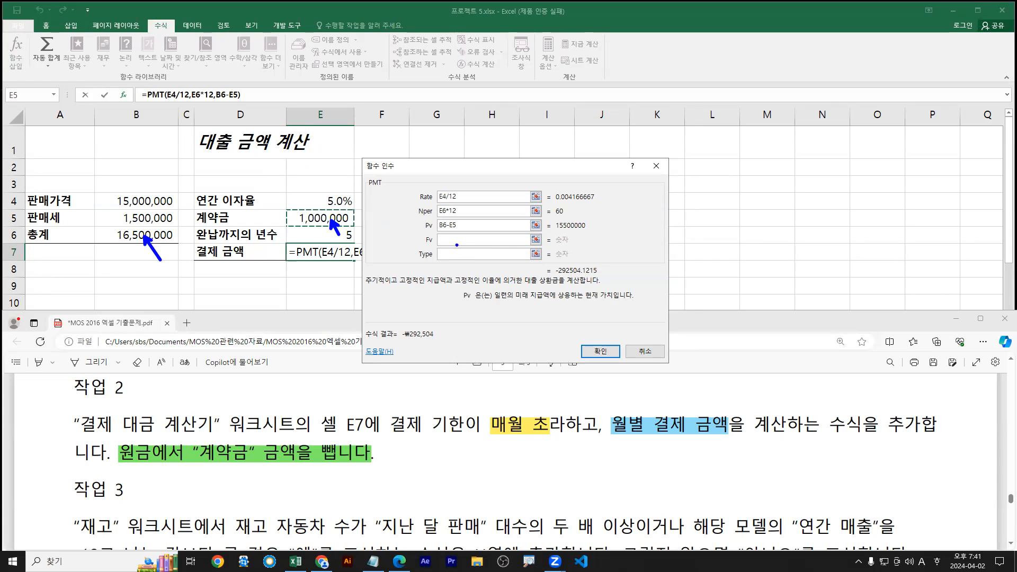
left_click(456, 242)
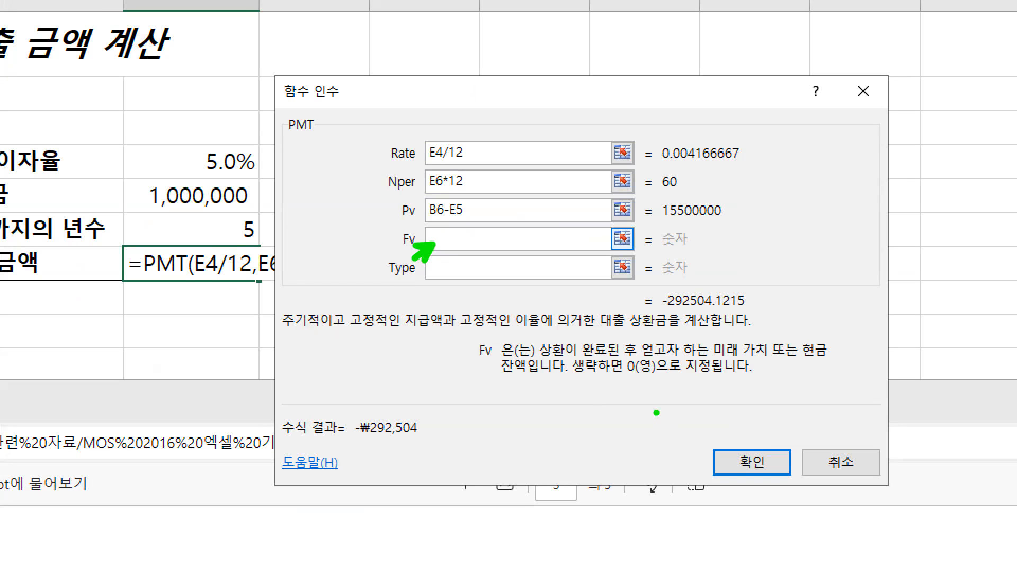
left_click_drag(572, 375, 713, 376)
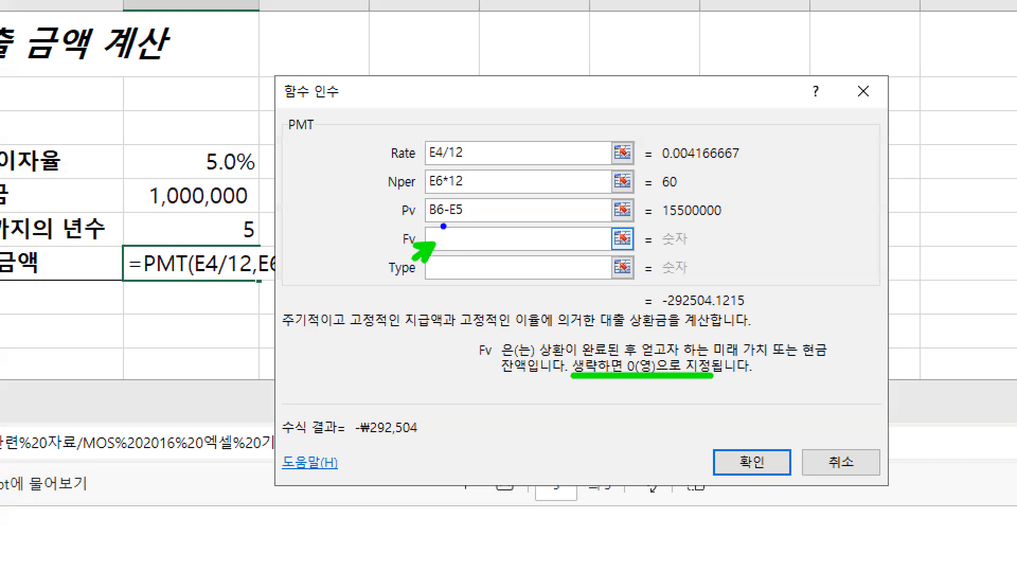
left_click_drag(444, 227, 498, 234)
key("e")
key("g")
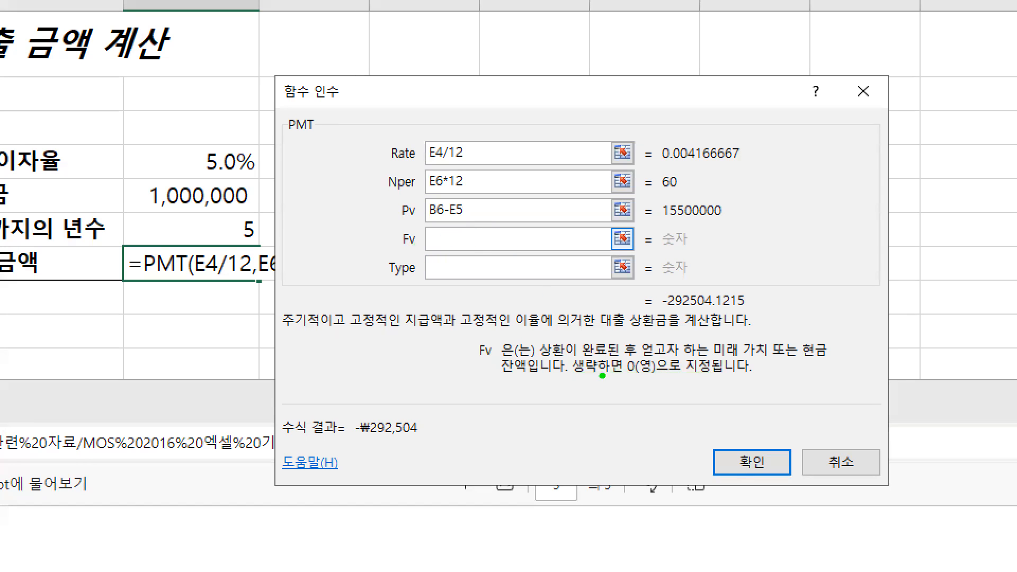
left_click_drag(572, 377, 707, 376)
mouse_move(424, 234)
left_mouse_down()
mouse_move(426, 253)
mouse_move(415, 256)
left_mouse_up()
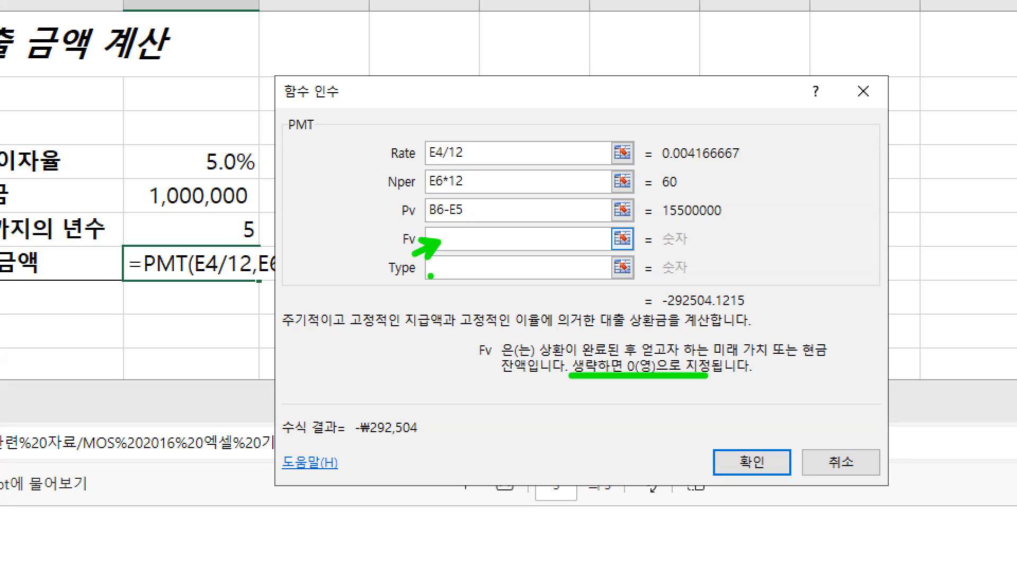
key("Escape")
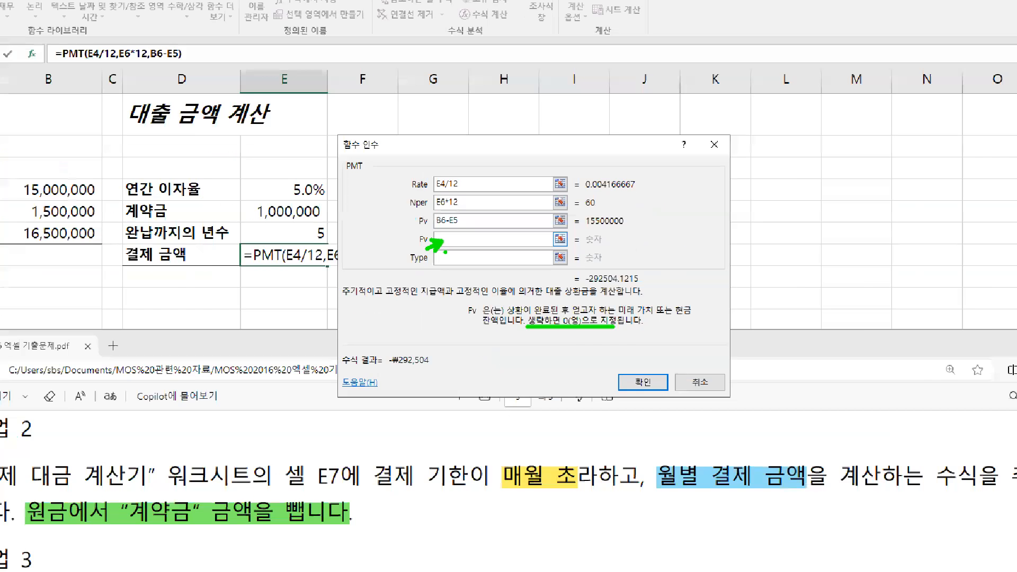
Annotate the Type argument's meanings: 1 for start of period, 0 for end, matching 매월 초
left_click(454, 257)
key("ctrl+1")
left_click(454, 257)
key("r")
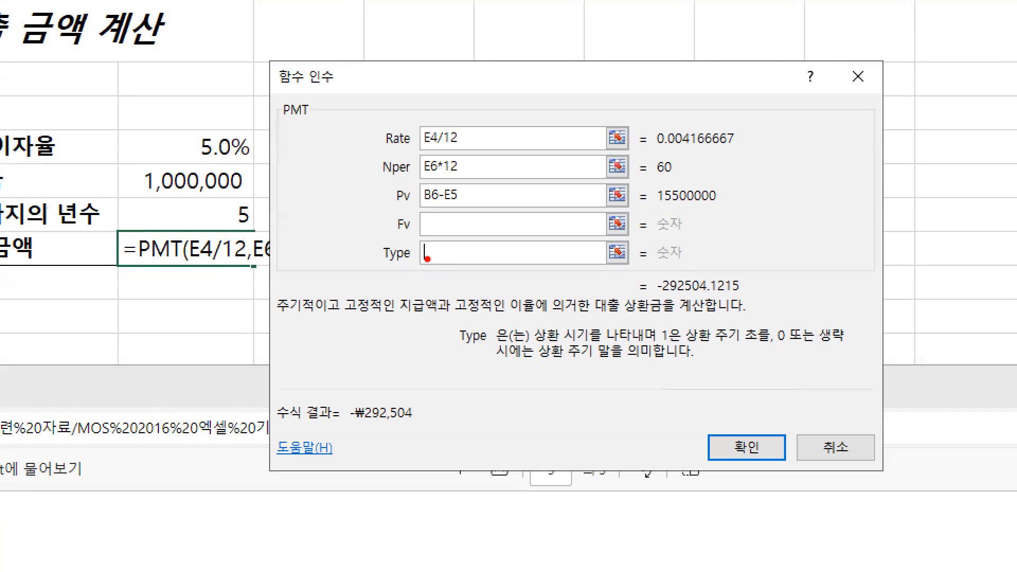
left_click_drag(433, 260, 405, 293)
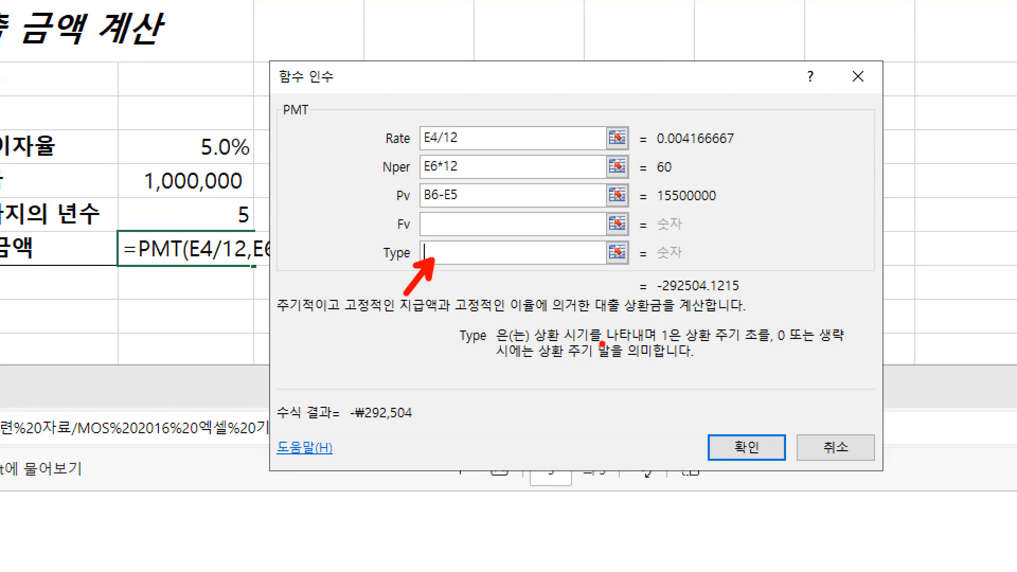
left_click_drag(666, 349, 760, 346)
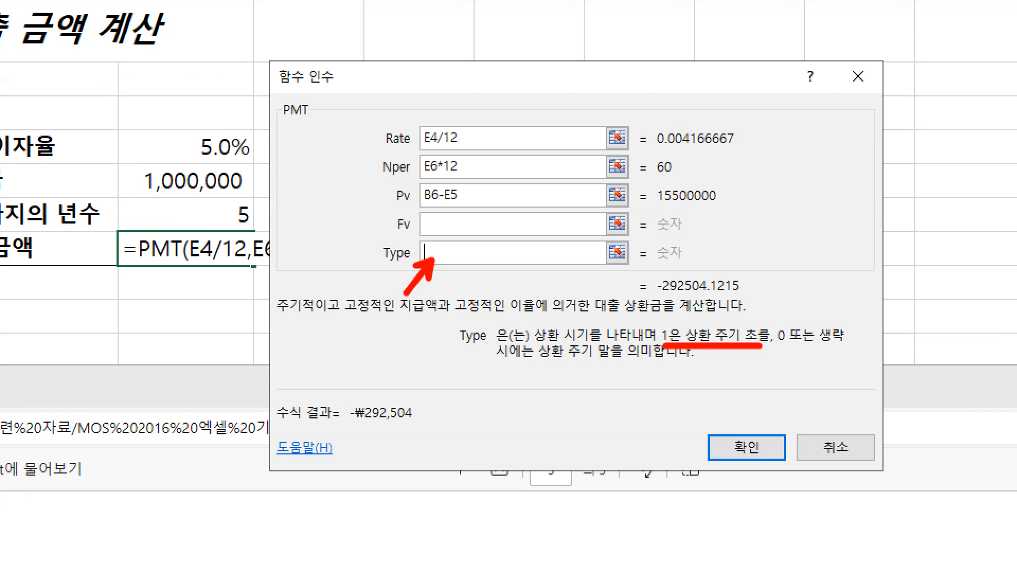
mouse_move(434, 247)
left_mouse_down()
mouse_move(441, 237)
mouse_move(441, 270)
left_mouse_up()
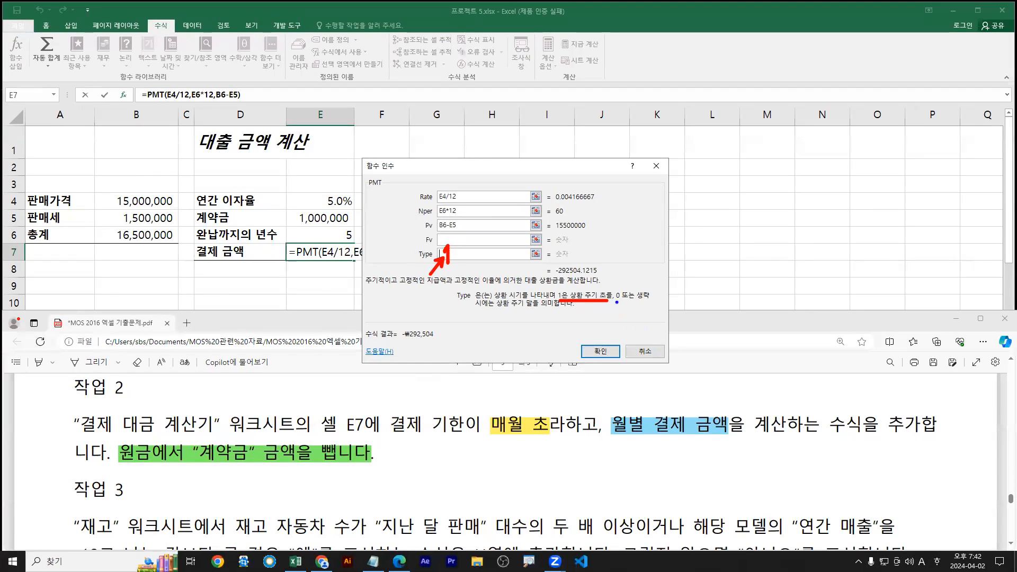
left_click_drag(616, 301, 658, 302)
left_click_drag(472, 309, 555, 308)
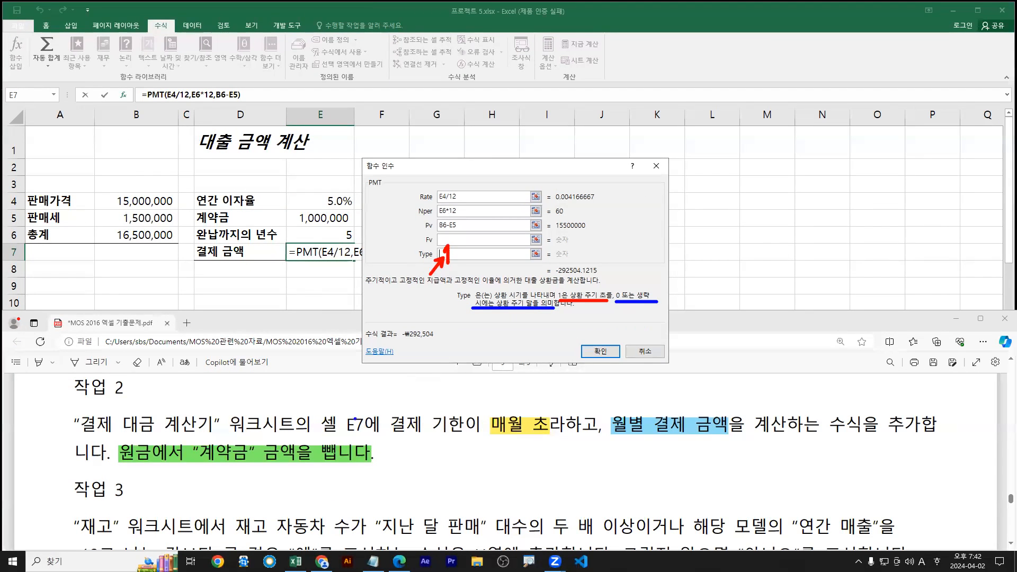
left_click_drag(519, 407, 530, 406)
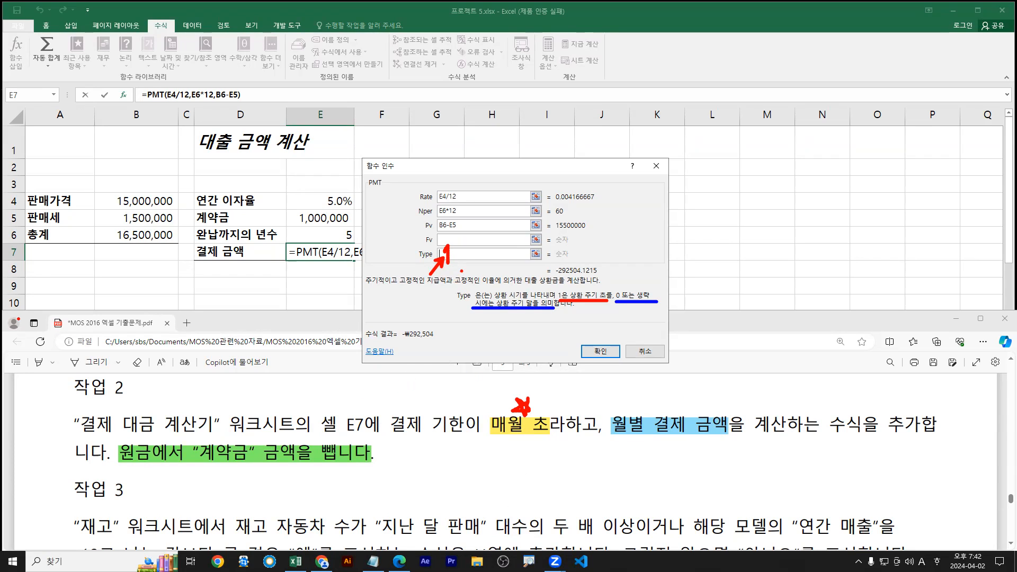
Enter 1 as the Type argument and confirm, giving -₩291,290
type("1")
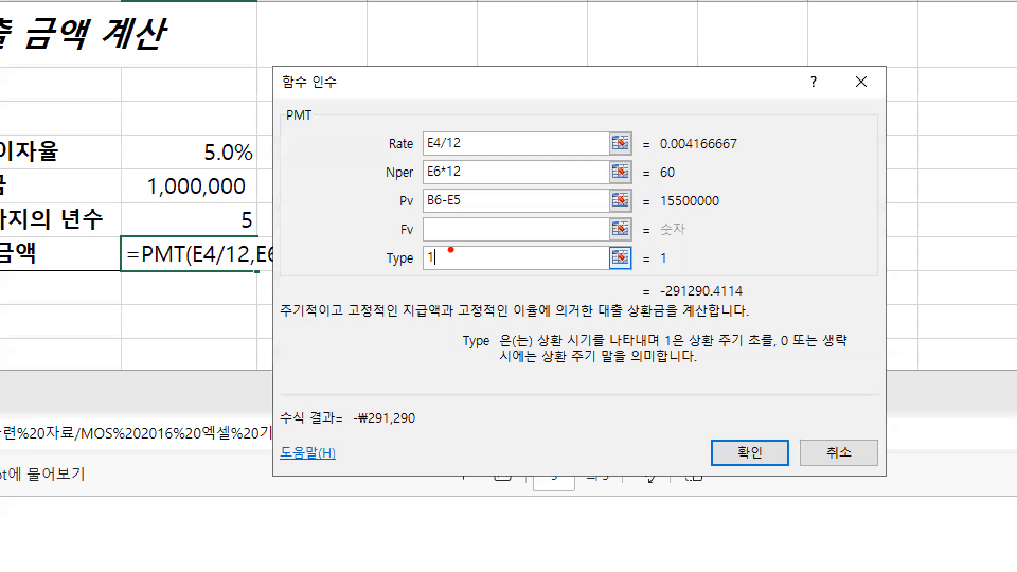
left_click_drag(663, 350, 767, 351)
left_click_drag(419, 270, 441, 270)
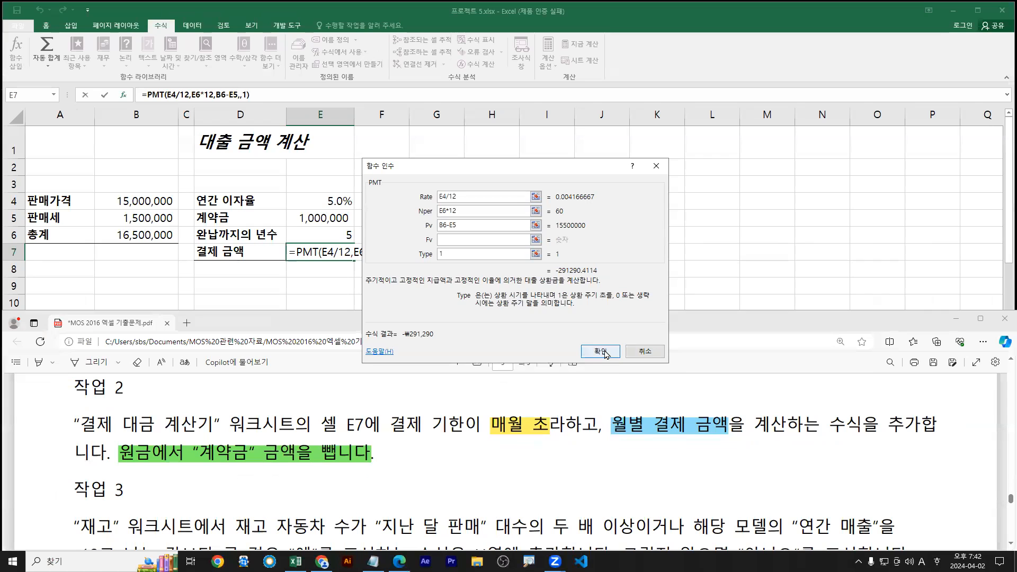
left_click(600, 351)
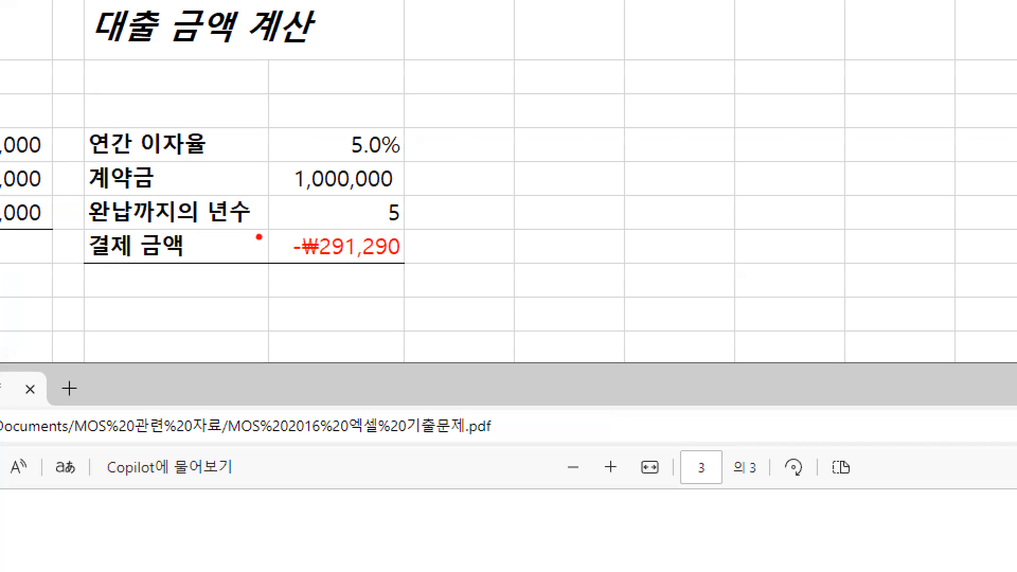
Replace the example PMT line in Notepad with =PMT(E4/12,E6*12,B6-E5,,1) and add a blank line
left_click_drag(284, 242, 408, 271)
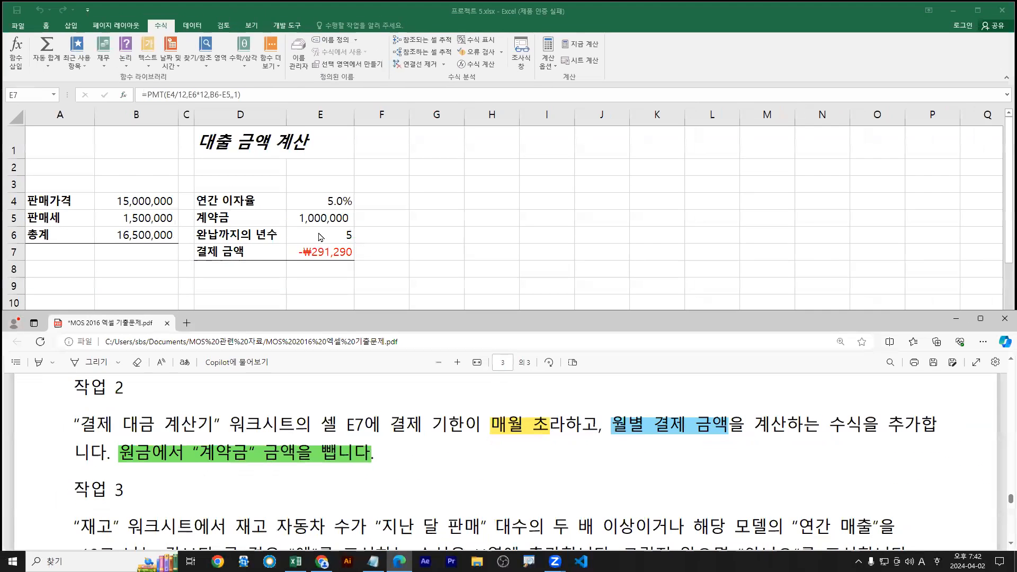
double_click(336, 245)
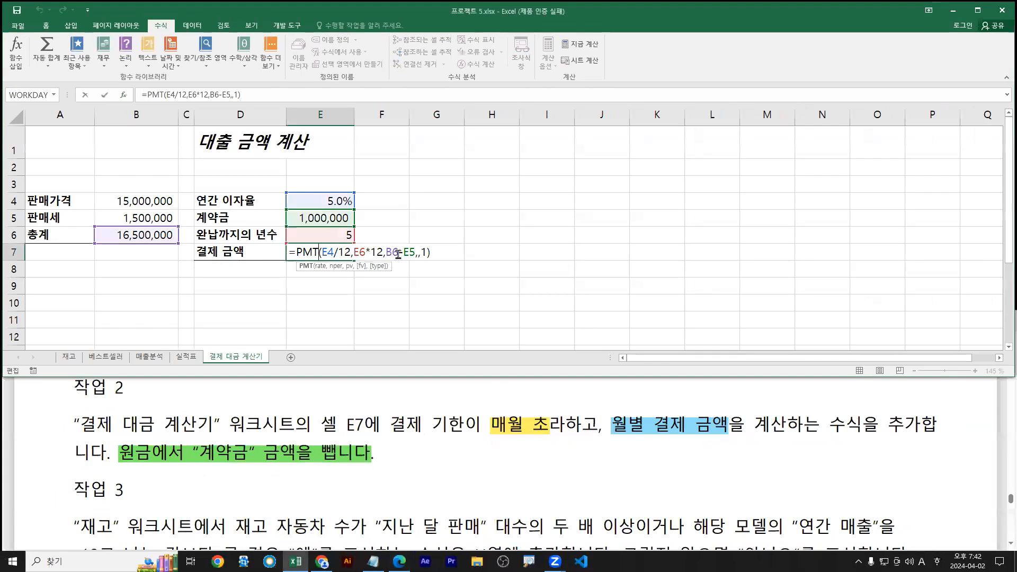
left_click(373, 561)
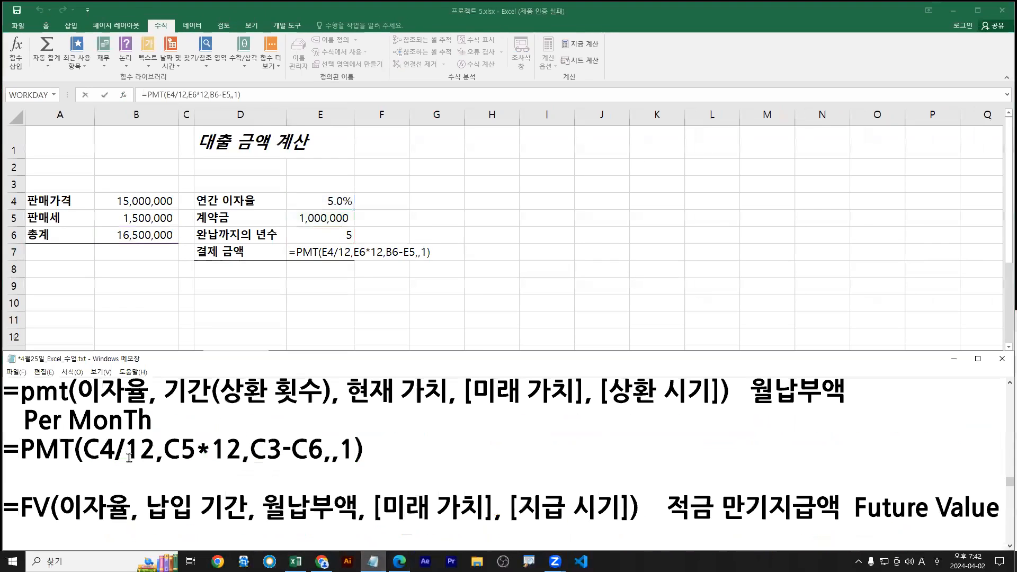
key("Up")
key("Home")
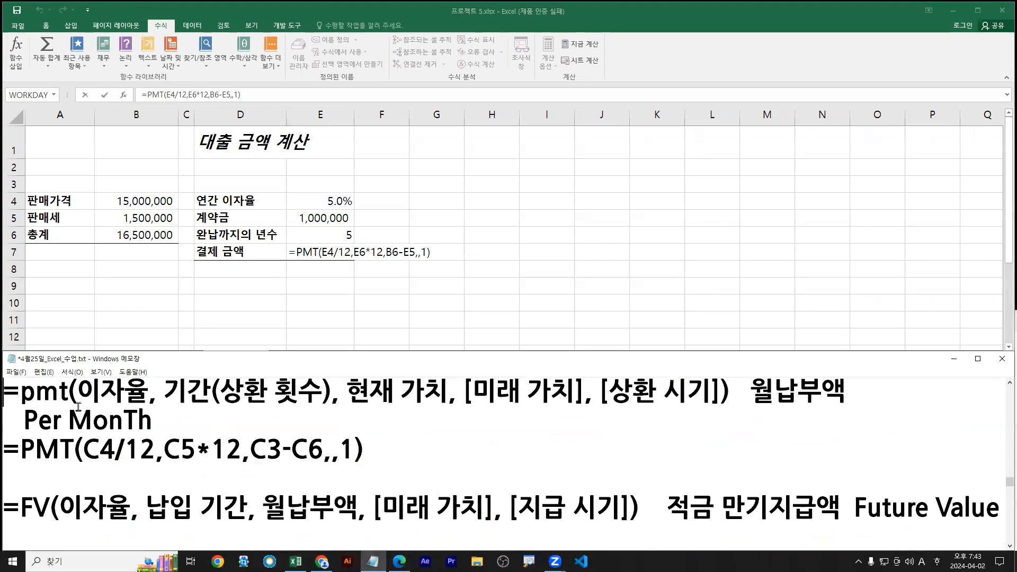
key("Down")
key("Down")
key("shift+End")
type("=PMT(E4/12,E6*12,B6-E5,,1)")
key("Return")
Annotate the formula's E4/12, E6*12, B6-E5, empty Fv and Type arguments
left_click_drag(87, 467, 234, 467)
mouse_move(156, 479)
left_mouse_down()
mouse_move(154, 506)
mouse_move(170, 505)
left_mouse_up()
key("e")
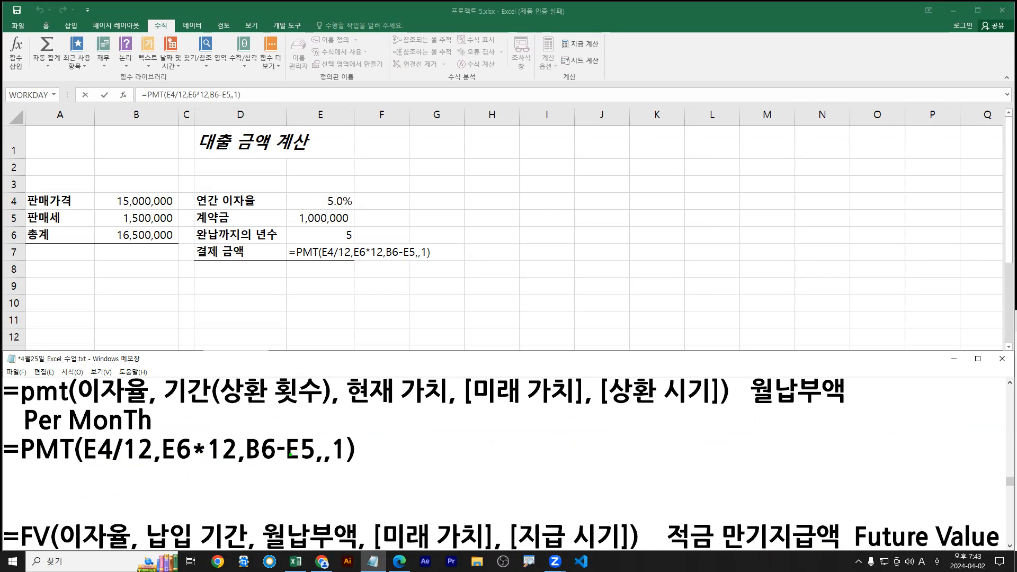
left_click_drag(249, 464, 317, 463)
left_click_drag(353, 407, 448, 406)
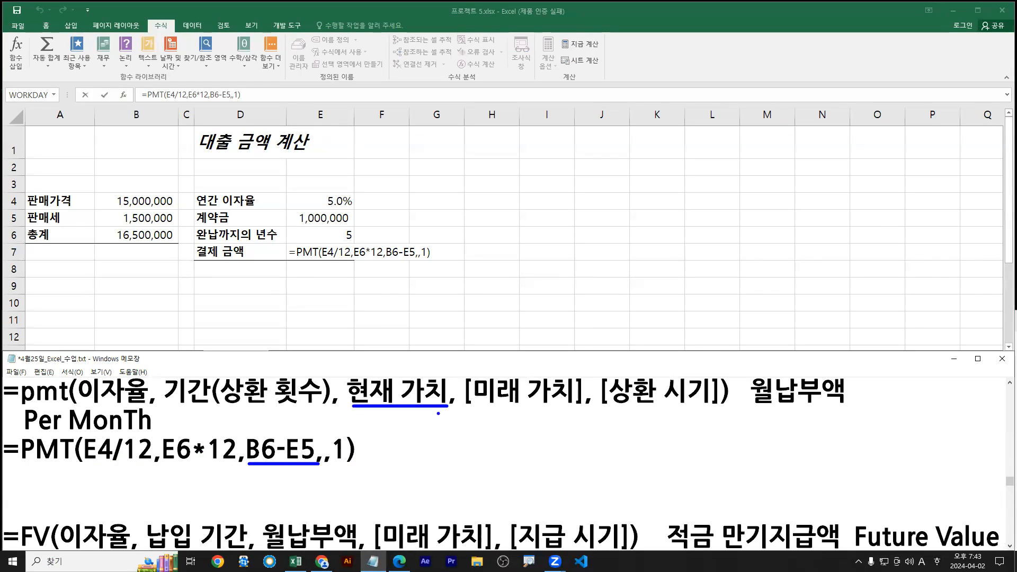
key("g")
left_click_drag(481, 409, 554, 409)
left_click_drag(322, 465, 346, 464)
key("e")
left_click_drag(613, 405, 713, 405)
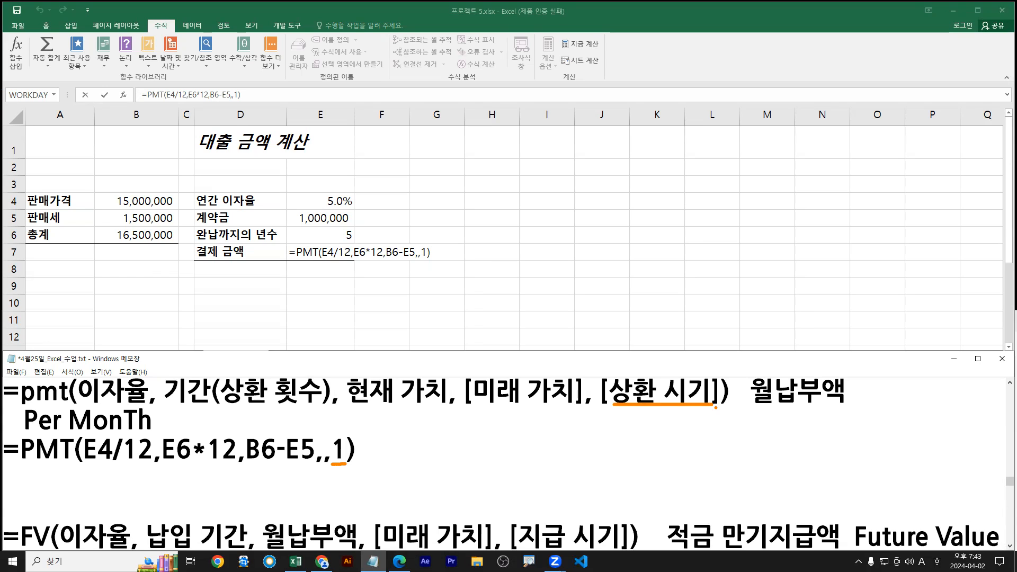
key("Escape")
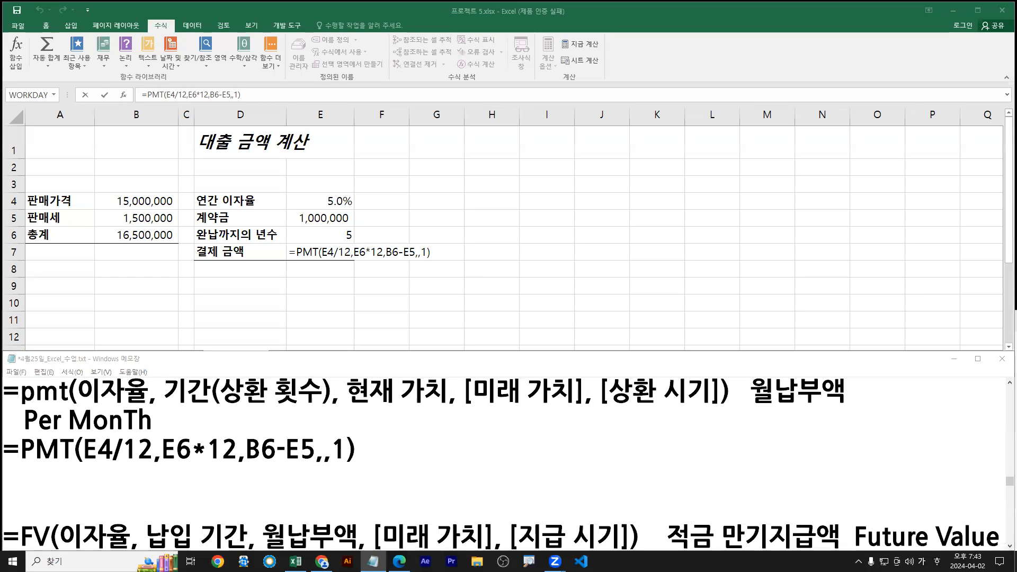
Switch typing input to English and scroll the exam PDF down to Task 3
key("Hangul")
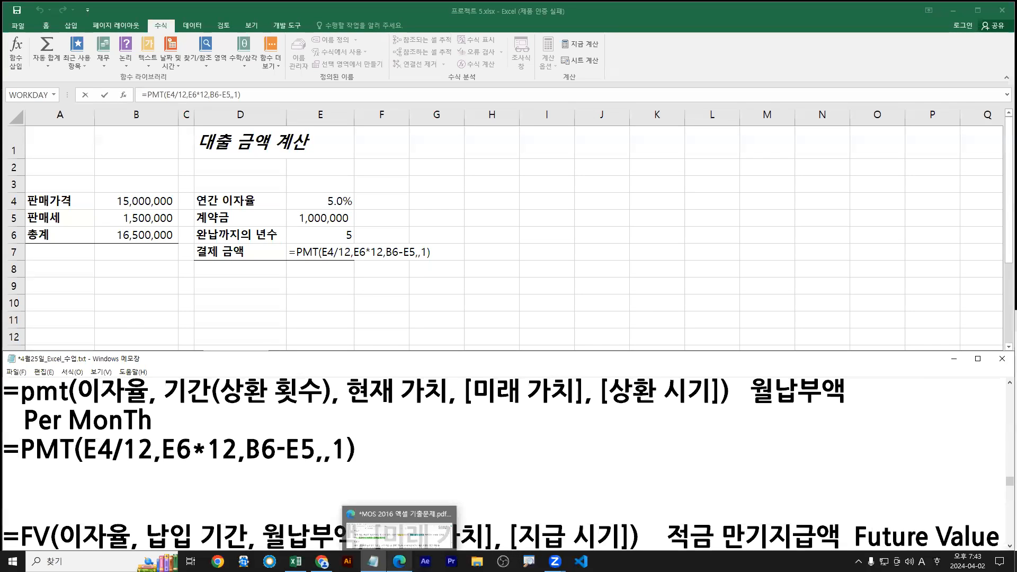
left_click(399, 561)
scroll(435, 442, "down", 2)
scroll(435, 441, "down", 2)
Commit the PMT formula in E7 and open the 재고 worksheet
left_click(422, 201)
key("Return")
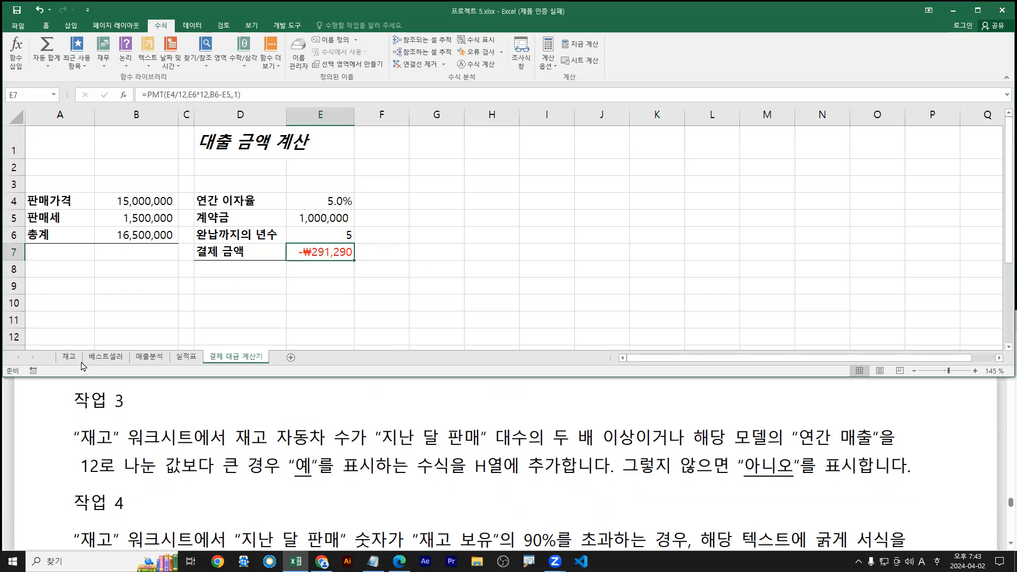
left_click(69, 357)
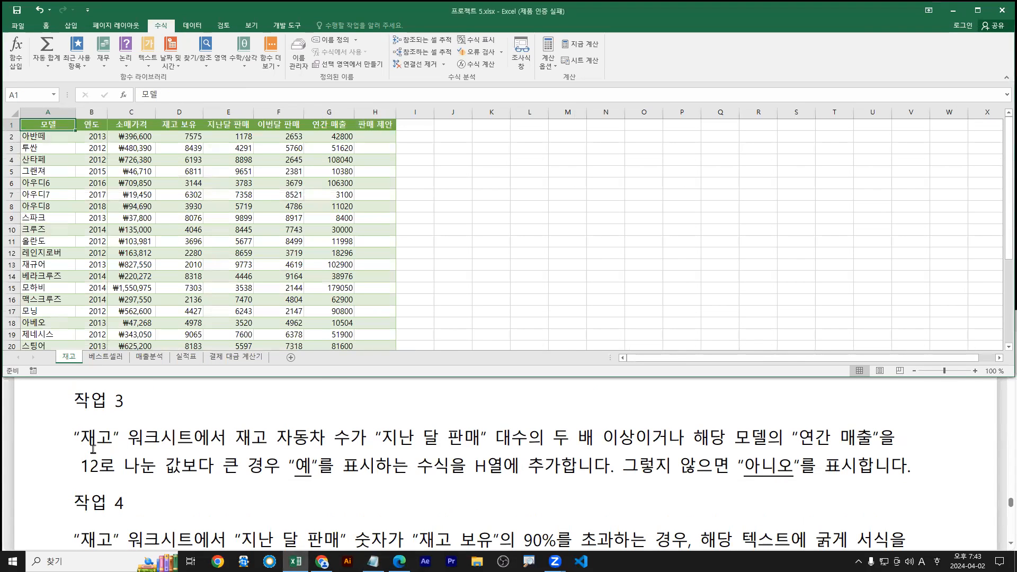
Highlight Task 3's first condition in light blue and the second in yellow
left_click_drag(235, 437, 626, 437)
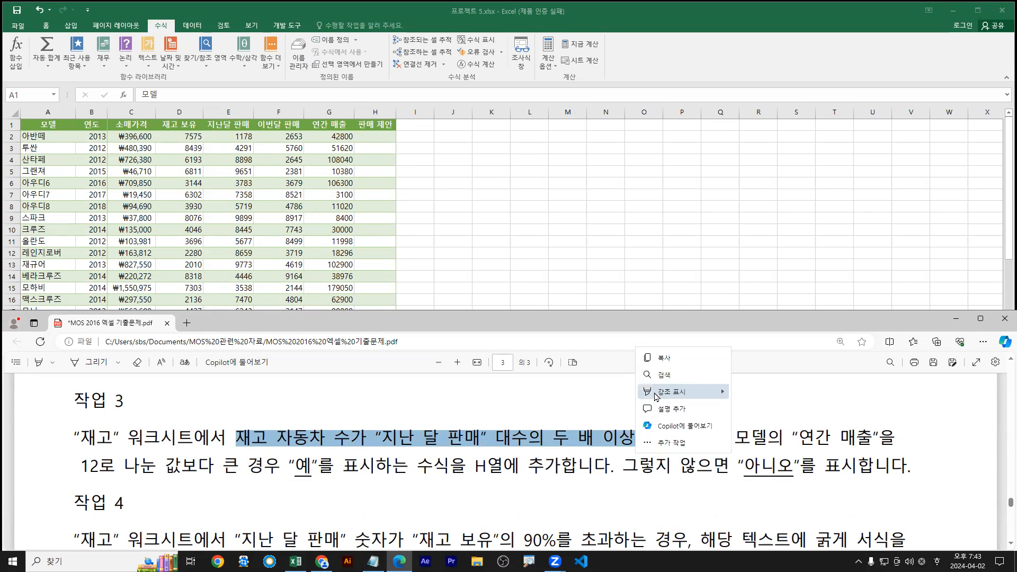
mouse_move(657, 394)
left_click(747, 421)
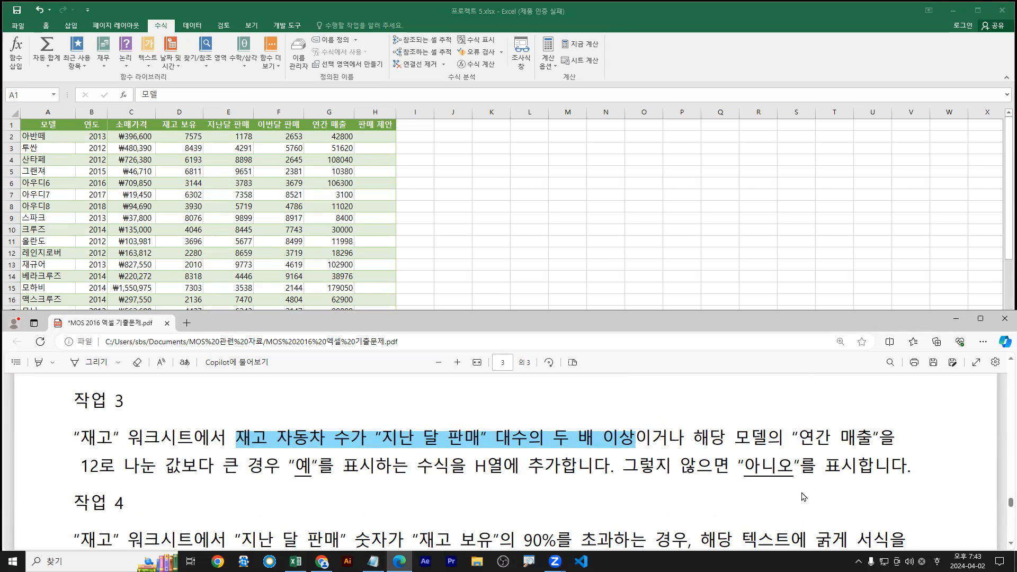
left_click_drag(694, 437, 273, 472)
left_click(299, 403)
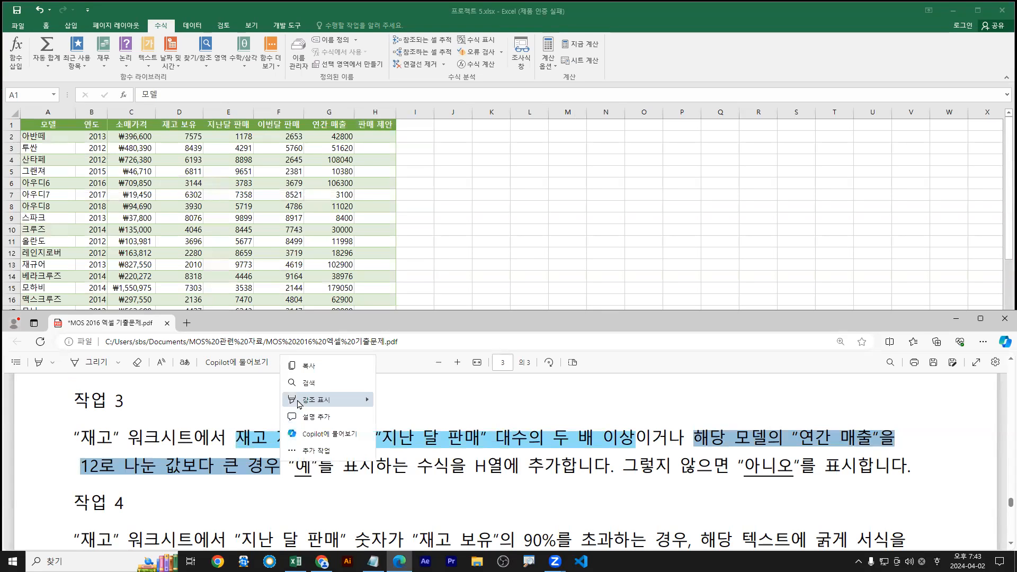
mouse_move(366, 399)
left_click(421, 405)
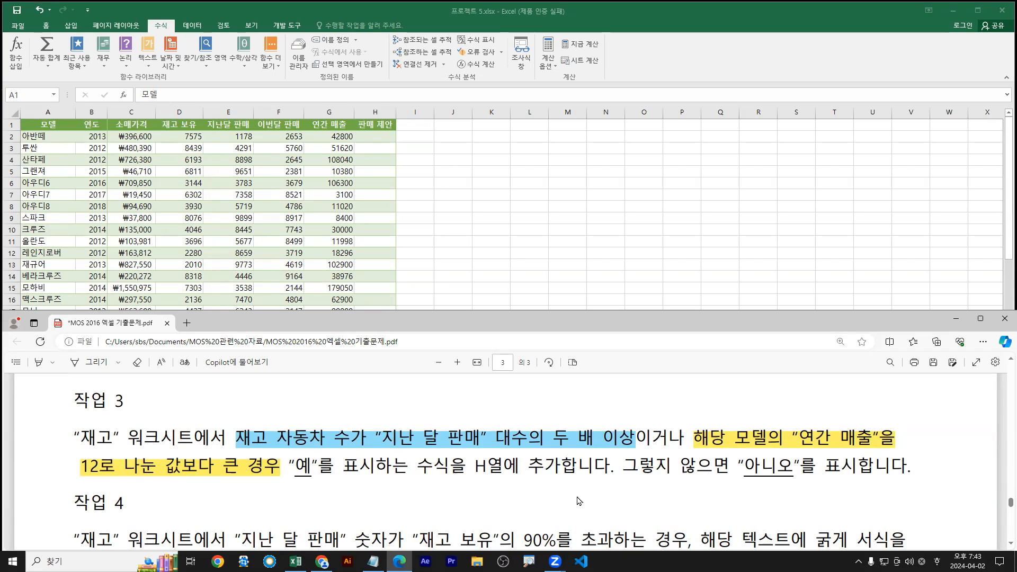
Label the conditions 1, 2 and 'or' and underline the 예/아니오 clauses
mouse_move(446, 406)
left_mouse_down()
mouse_move(433, 430)
mouse_move(429, 408)
mouse_move(452, 427)
left_mouse_up()
mouse_move(798, 409)
left_mouse_down()
mouse_move(799, 424)
mouse_move(816, 423)
mouse_move(790, 415)
mouse_move(821, 406)
mouse_move(823, 427)
left_mouse_up()
left_click(819, 425)
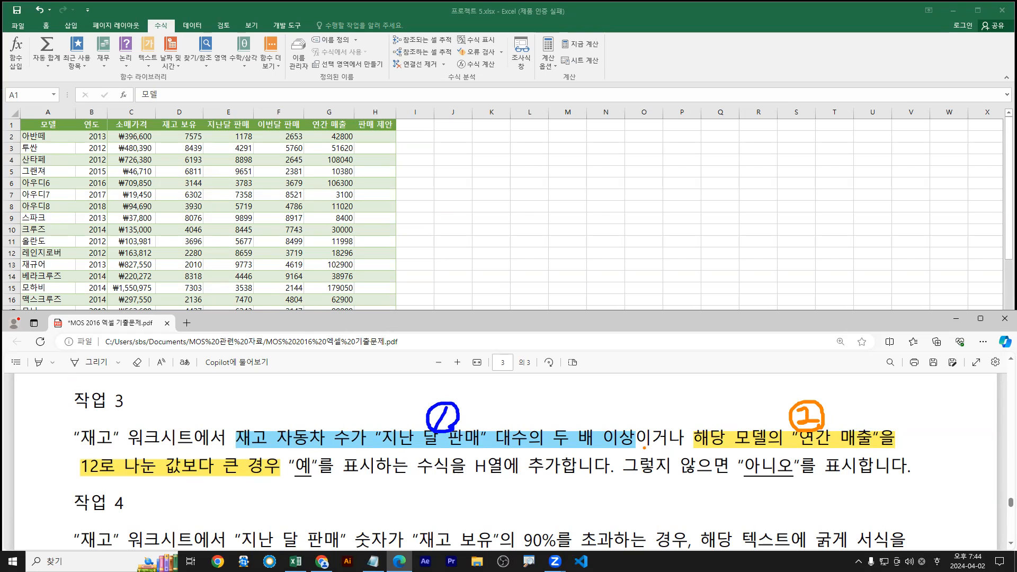
left_click_drag(642, 450, 685, 450)
mouse_move(649, 404)
left_mouse_down()
mouse_move(657, 414)
mouse_move(650, 401)
mouse_move(664, 412)
mouse_move(677, 401)
left_mouse_up()
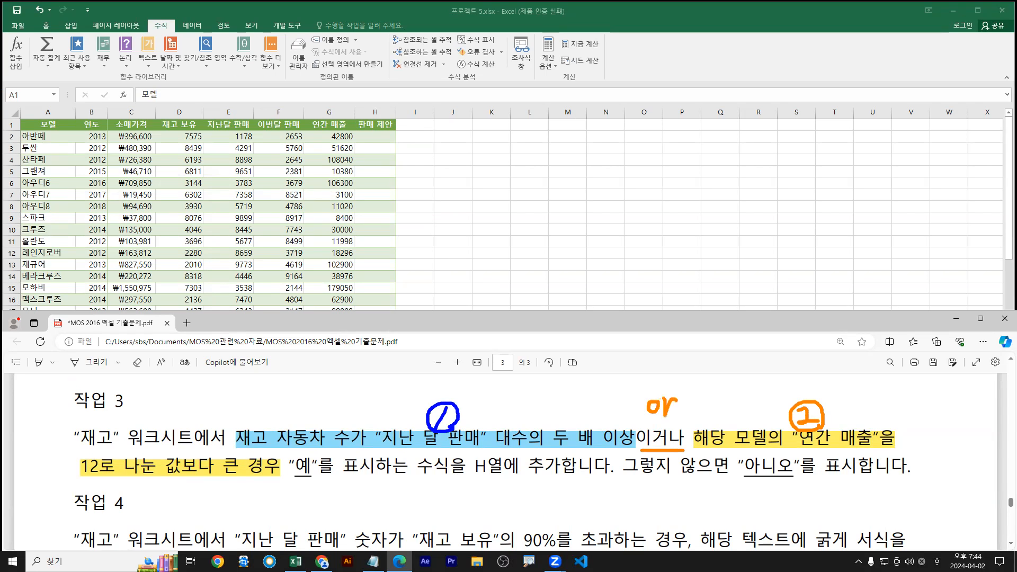
left_click_drag(227, 451, 897, 451)
left_click_drag(81, 483, 327, 484)
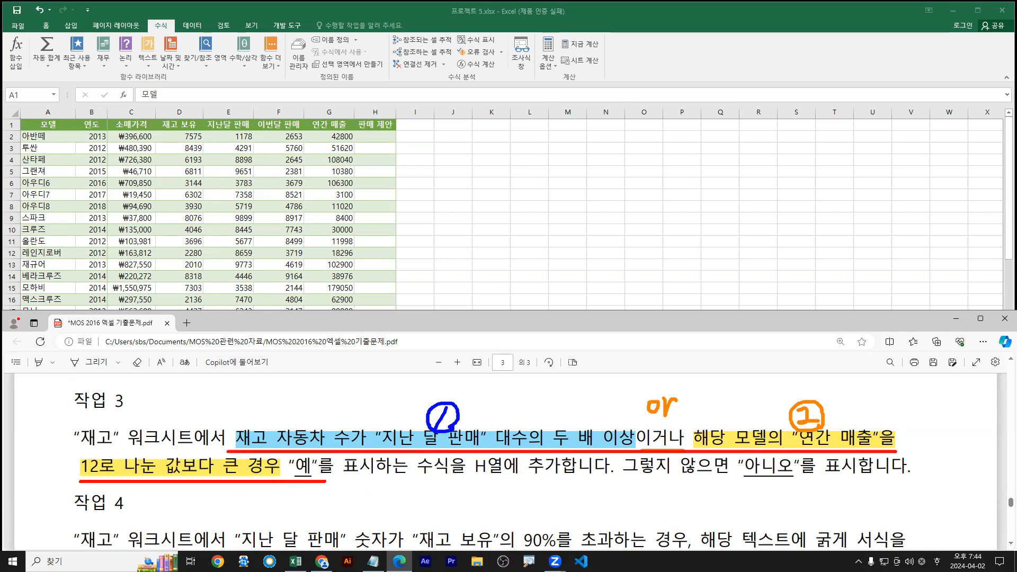
left_click_drag(120, 479, 380, 481)
left_click_drag(617, 482, 857, 479)
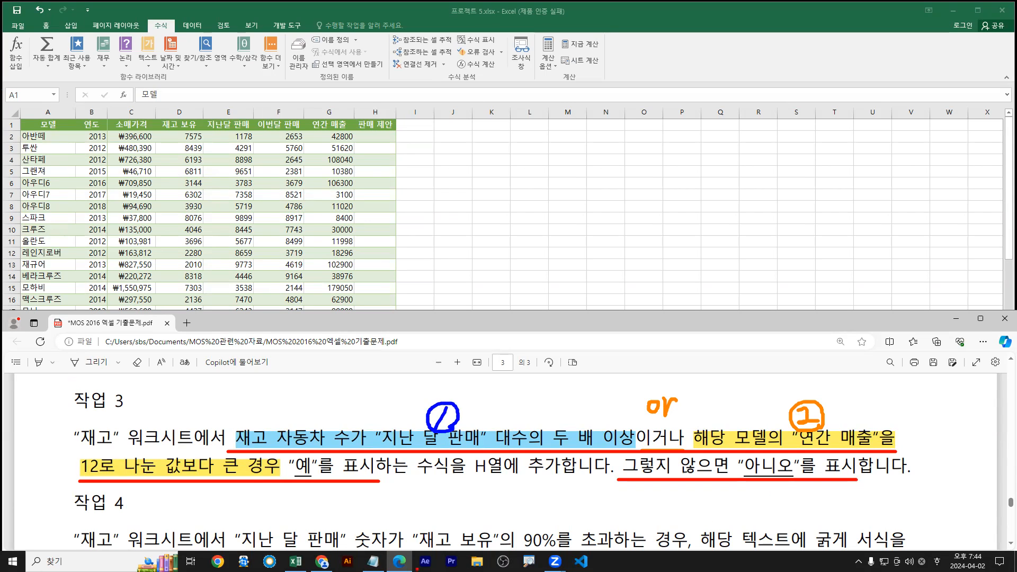
Mark the 예 and 아니오 outcomes in the task PDF and bring the Excel workbook forward
left_click_drag(303, 483, 301, 498)
left_click_drag(771, 481, 769, 510)
key("Escape")
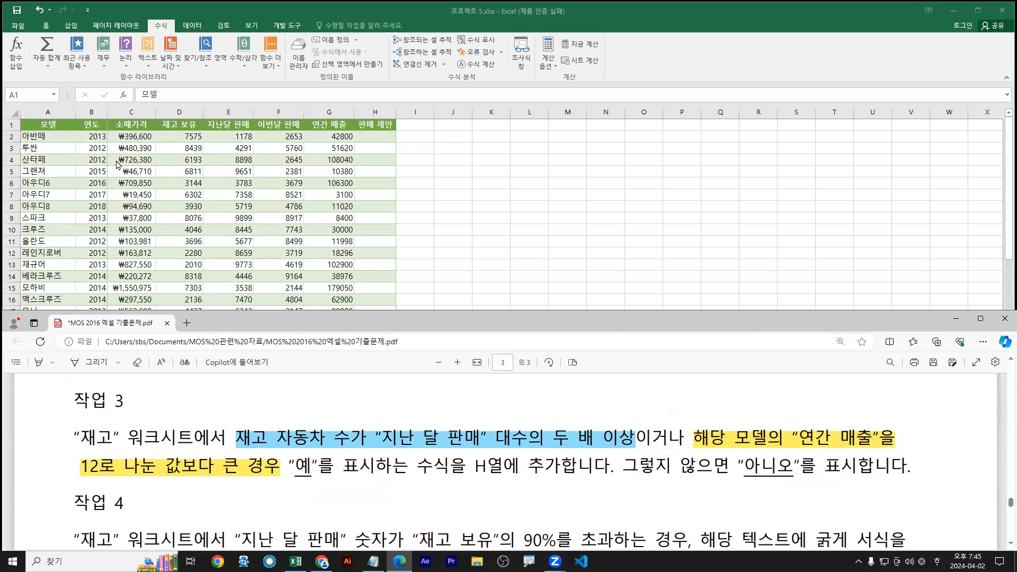
left_click(254, 234)
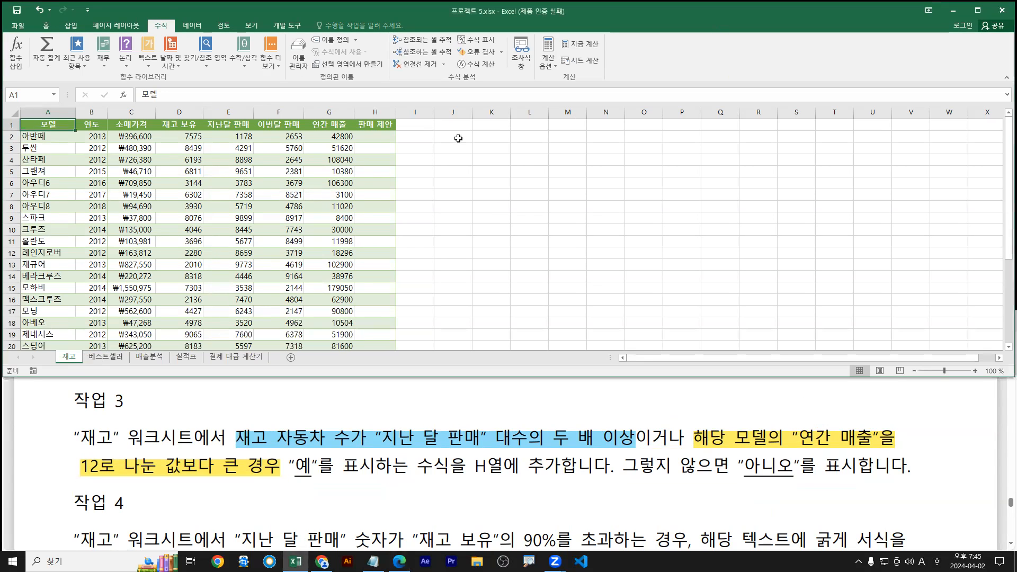
Start an =IF formula in H2 and open its Function Arguments dialog
left_click(383, 133)
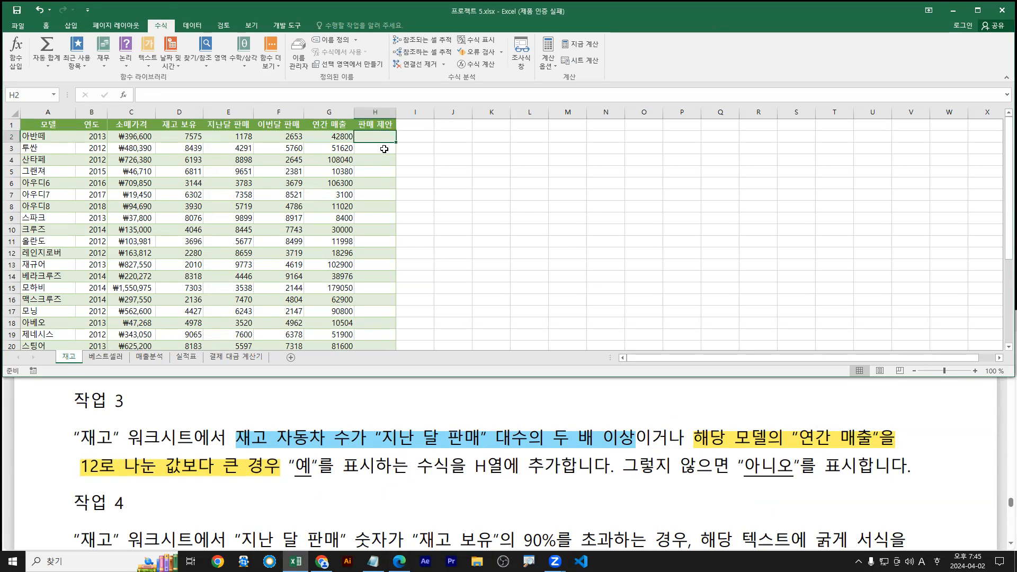
type("=")
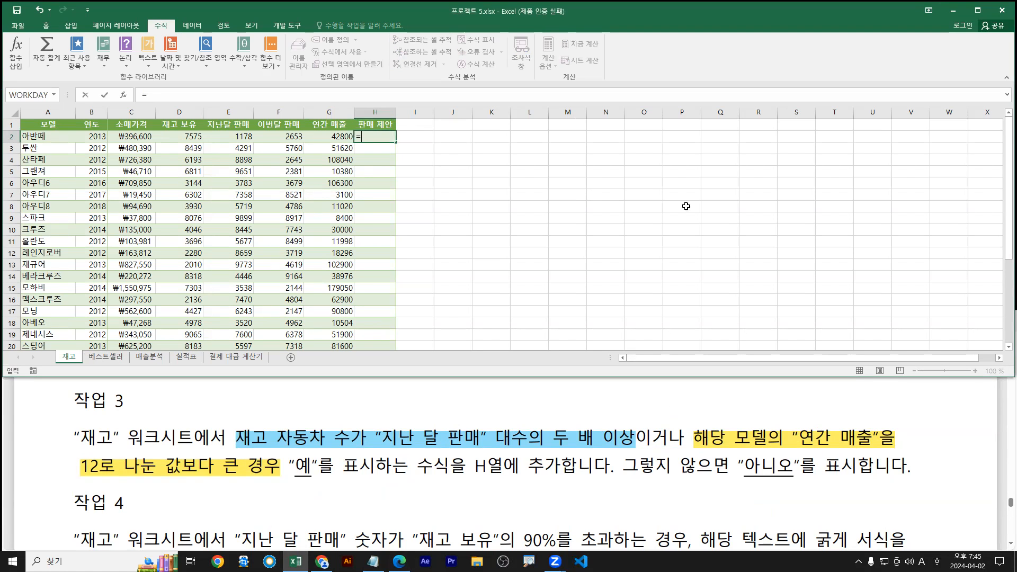
type("if")
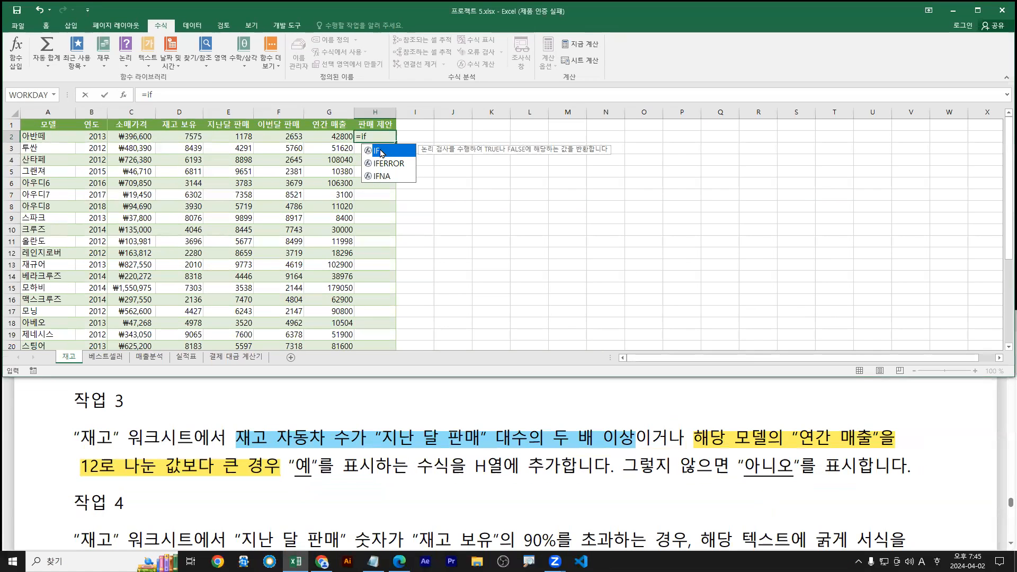
double_click(388, 153)
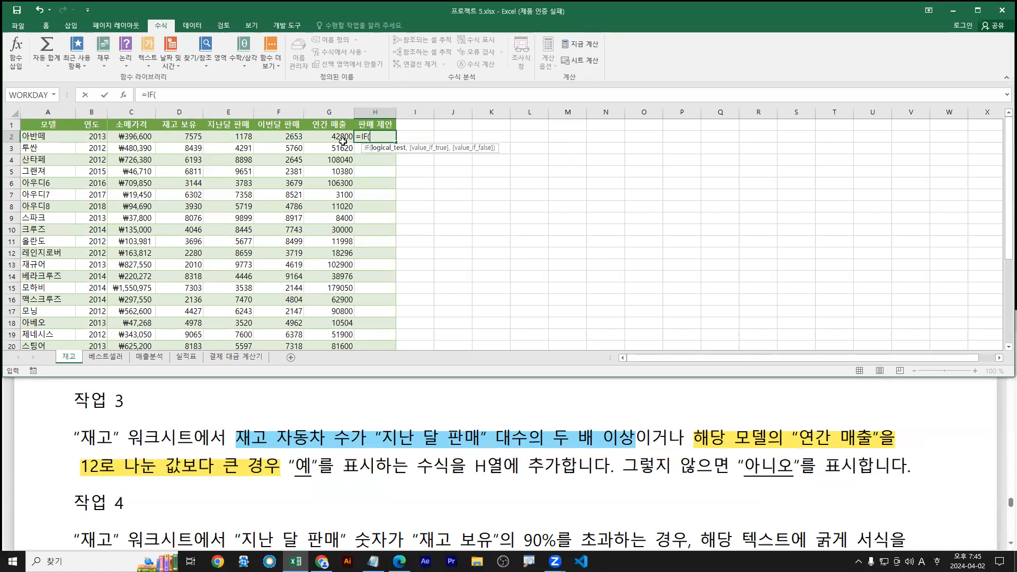
left_click(124, 95)
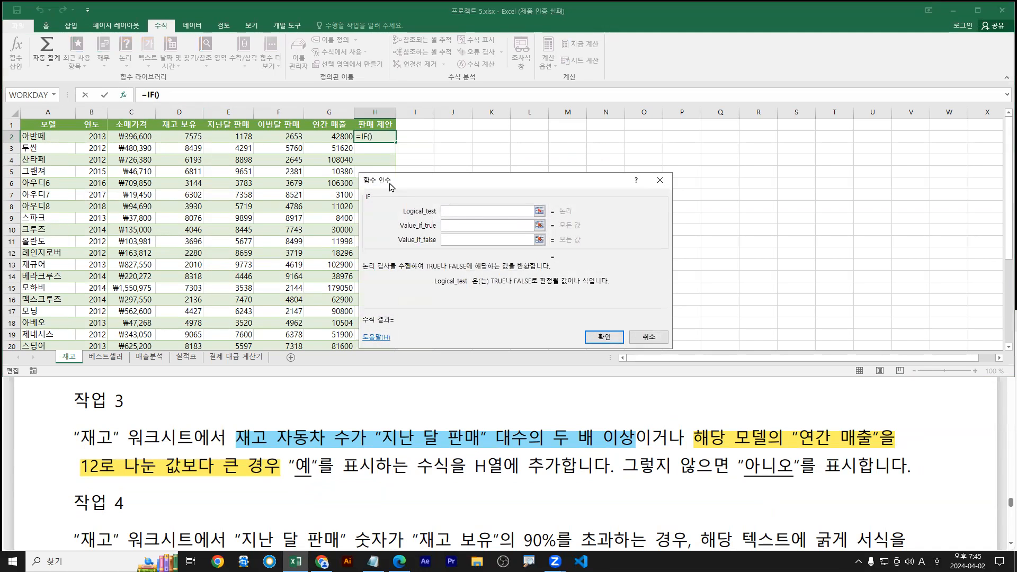
left_click_drag(390, 183, 312, 178)
key("ctrl+1")
left_click(360, 175)
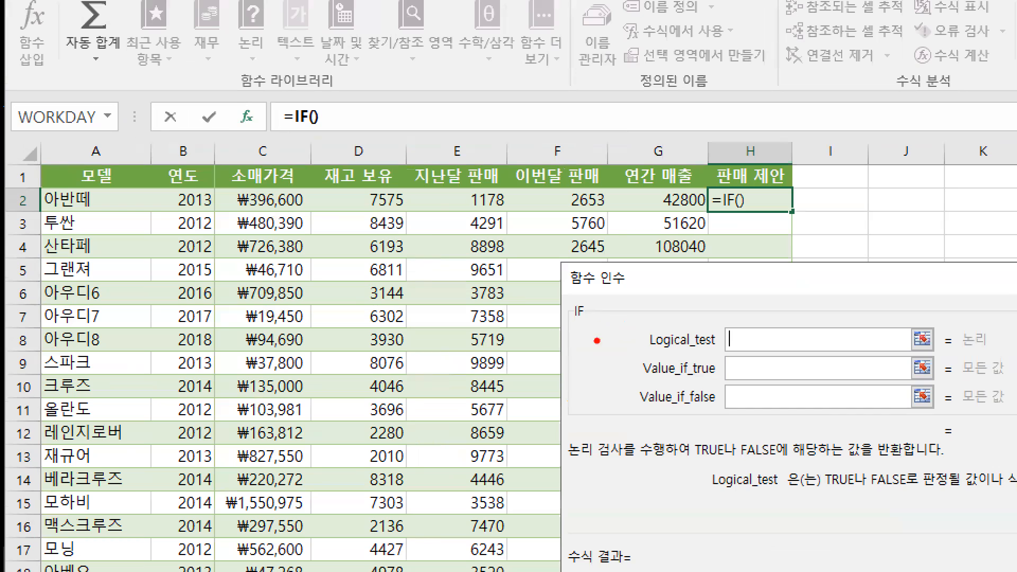
Number the task's two conditions, underline 이거나, and link the IF test to an OR
left_click_drag(639, 350, 828, 352)
left_click_drag(744, 313, 763, 313)
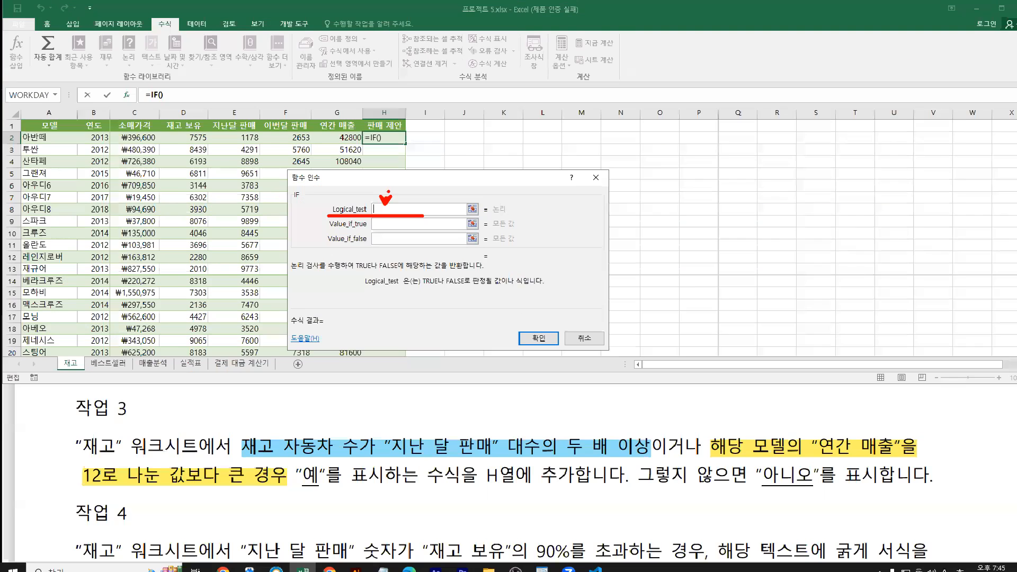
key("e")
key("b")
mouse_move(453, 414)
left_mouse_down()
mouse_move(447, 428)
mouse_move(467, 417)
mouse_move(462, 433)
left_mouse_up()
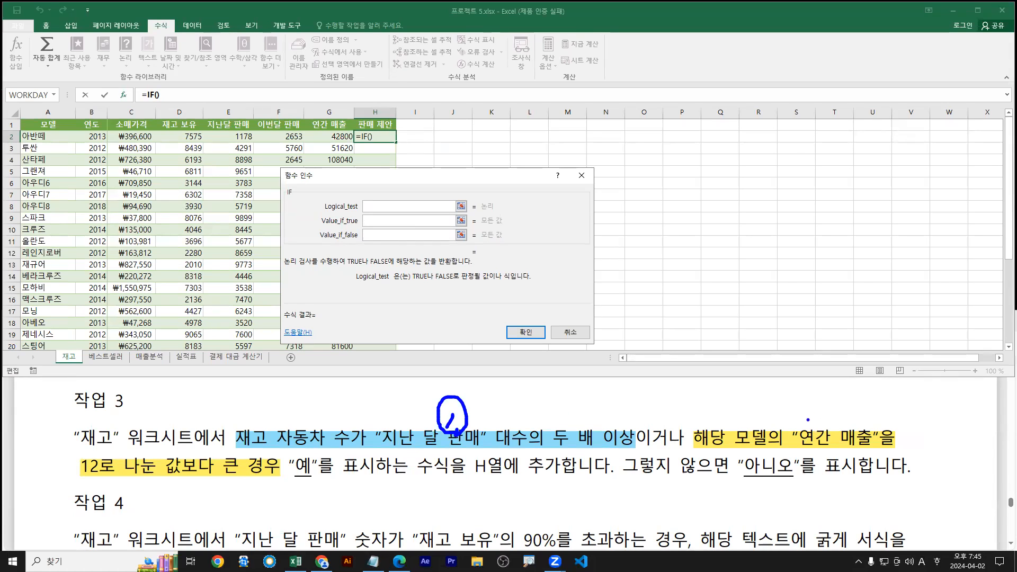
left_click_drag(789, 412, 811, 424)
mouse_move(812, 428)
left_mouse_down()
mouse_move(769, 421)
mouse_move(814, 433)
left_mouse_up()
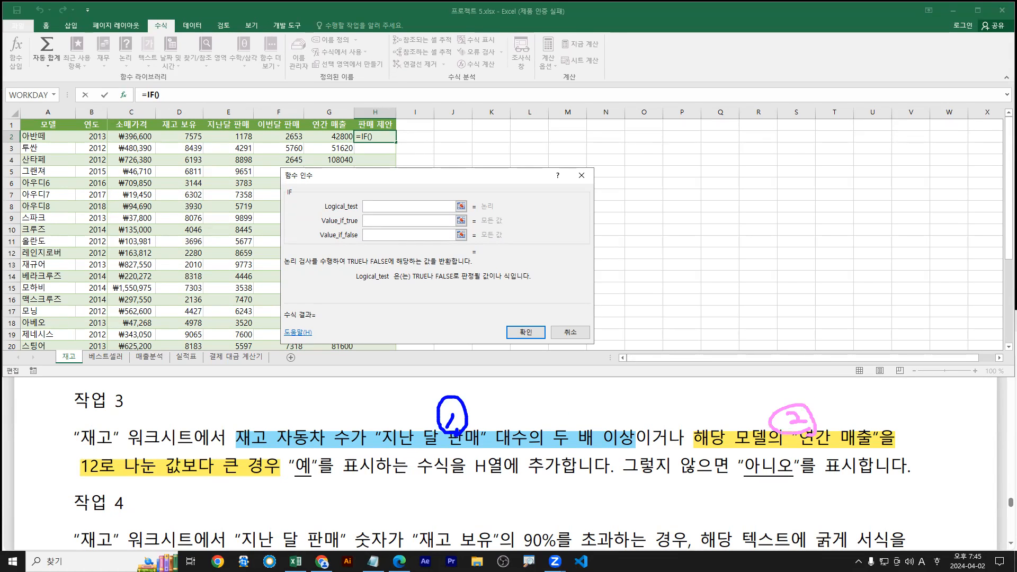
left_click_drag(642, 448, 686, 447)
left_click_drag(373, 210, 656, 430)
left_click_drag(369, 198, 375, 210)
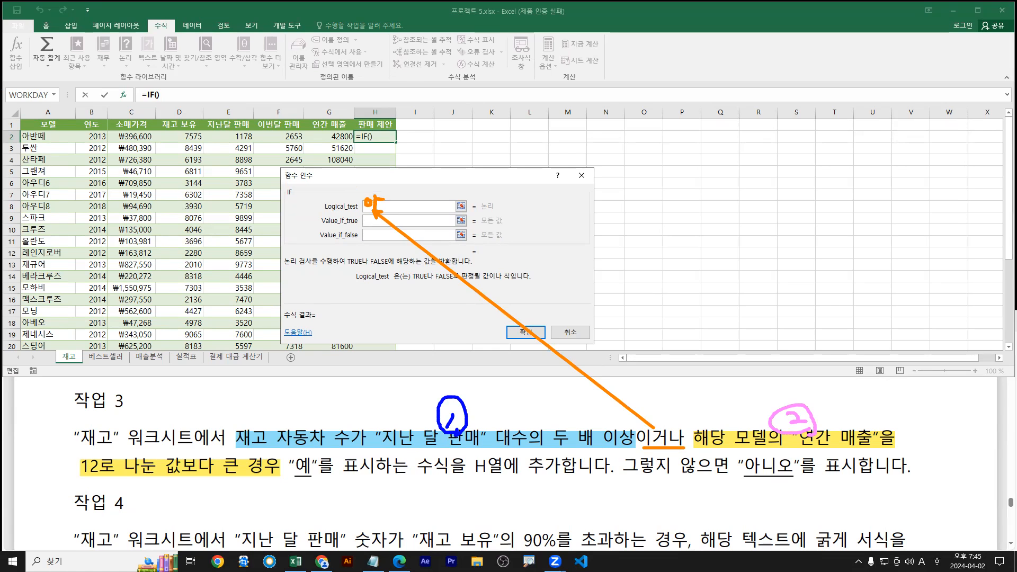
Begin the logical test with or( and reference D2, the stock value 7575
type("or(")
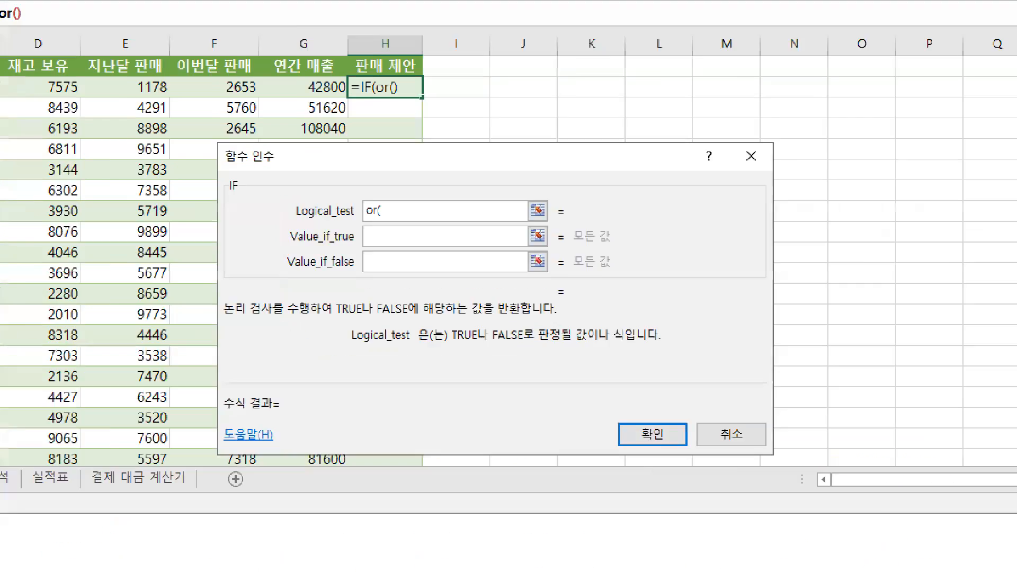
mouse_move(387, 215)
left_mouse_down()
mouse_move(423, 215)
mouse_move(430, 226)
mouse_move(494, 216)
left_mouse_up()
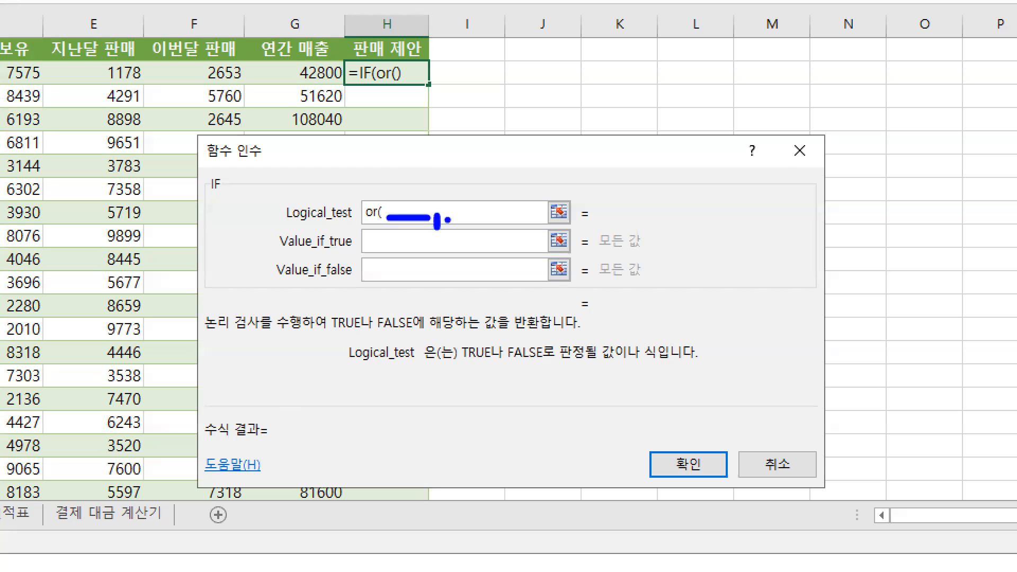
key("r")
left_click_drag(383, 200, 379, 215)
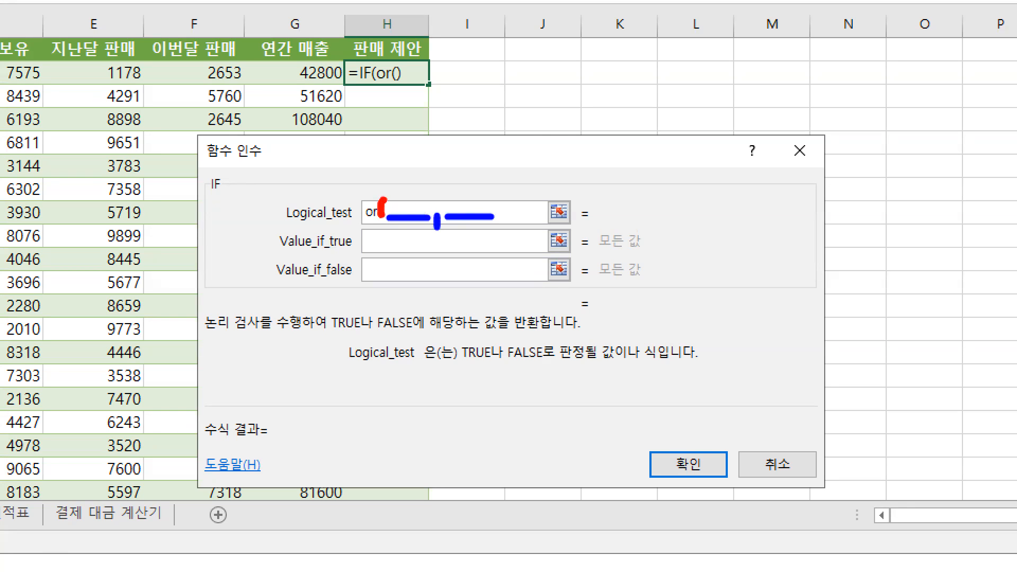
left_click_drag(495, 197, 500, 223)
key("e")
key("b")
left_click_drag(386, 224, 425, 225)
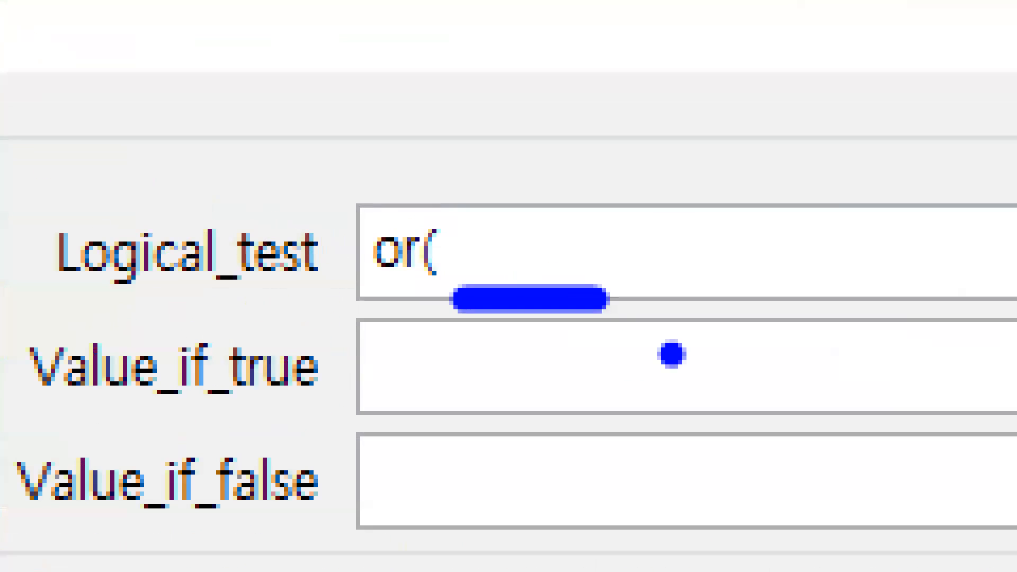
left_click_drag(231, 447, 637, 446)
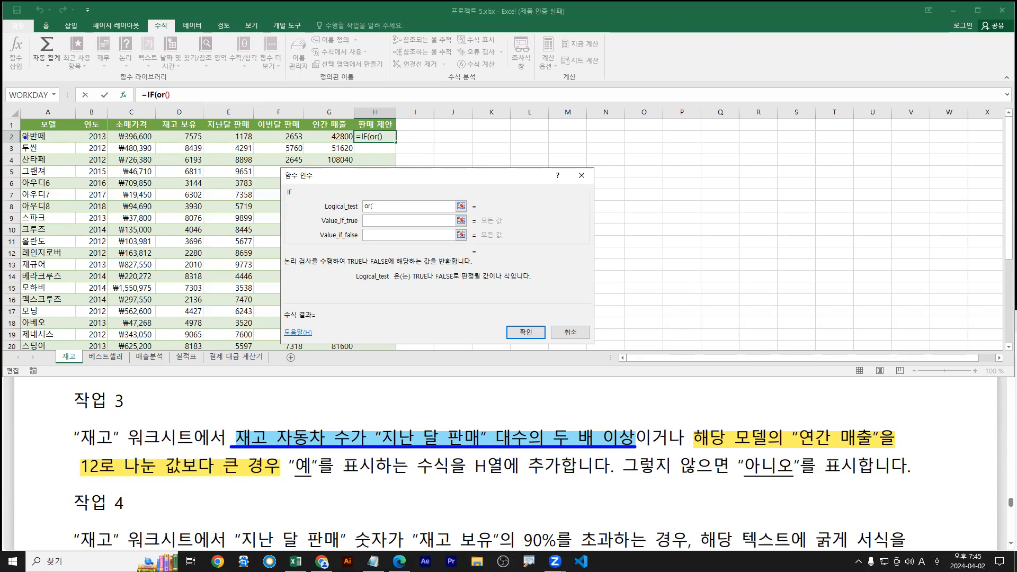
left_click_drag(20, 144, 408, 143)
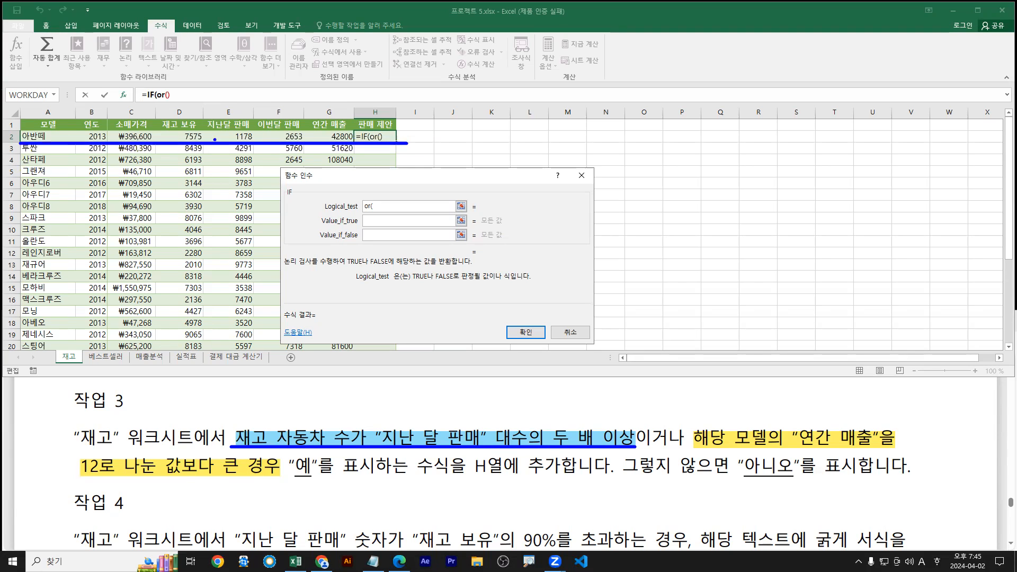
left_click_drag(187, 138, 144, 168)
left_click(185, 137)
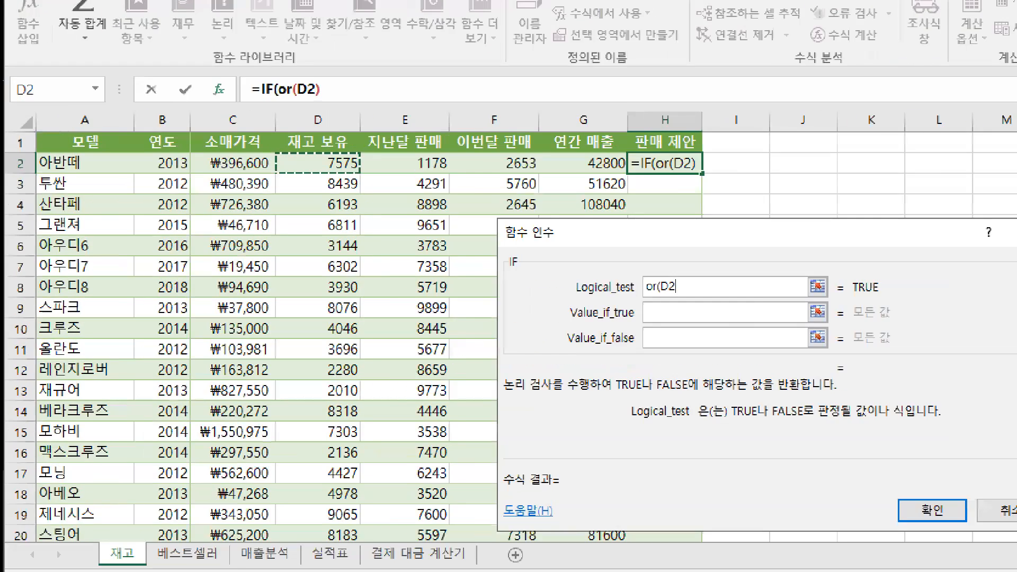
mouse_move(348, 169)
left_mouse_down()
mouse_move(300, 202)
mouse_move(346, 166)
left_mouse_up()
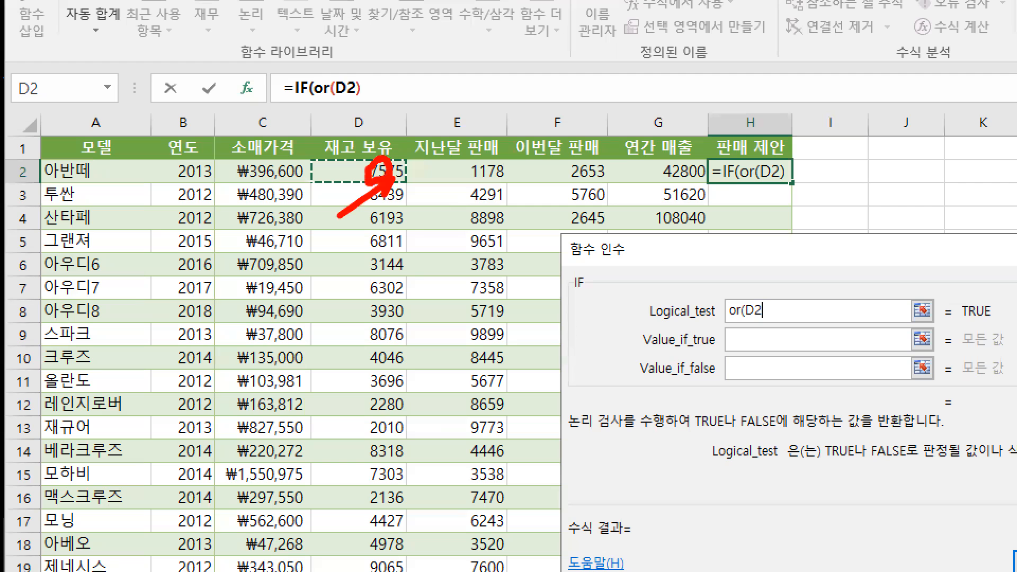
key("Escape")
Complete the first OR condition as D2>=E2*2 followed by a comma
type(">=")
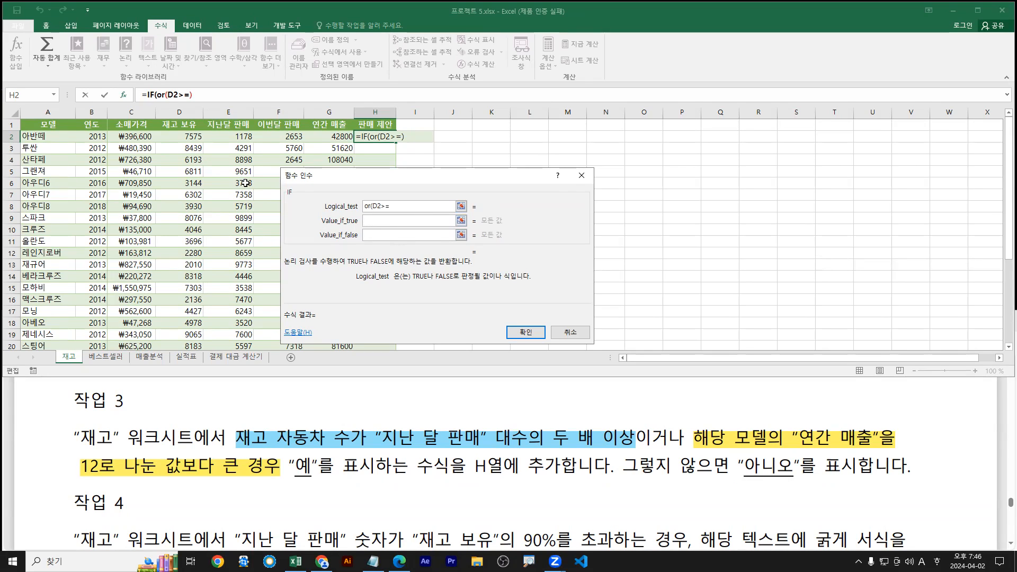
left_click(233, 138)
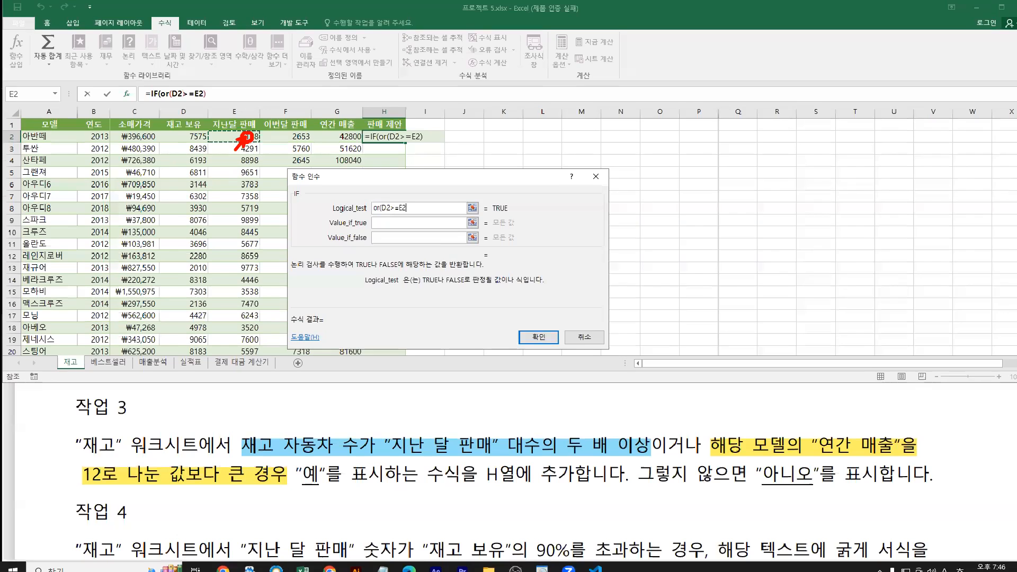
type("*2")
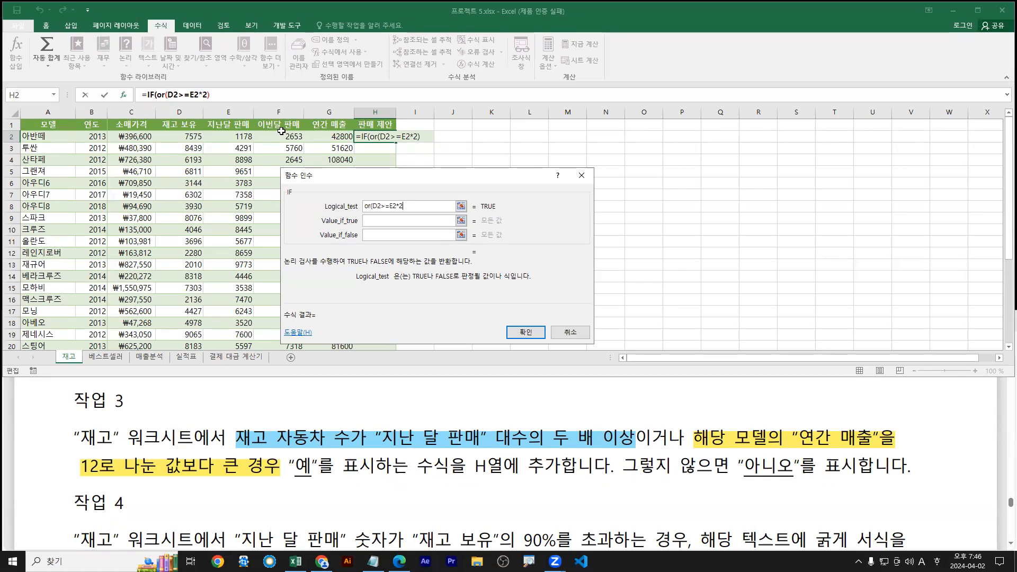
type("b")
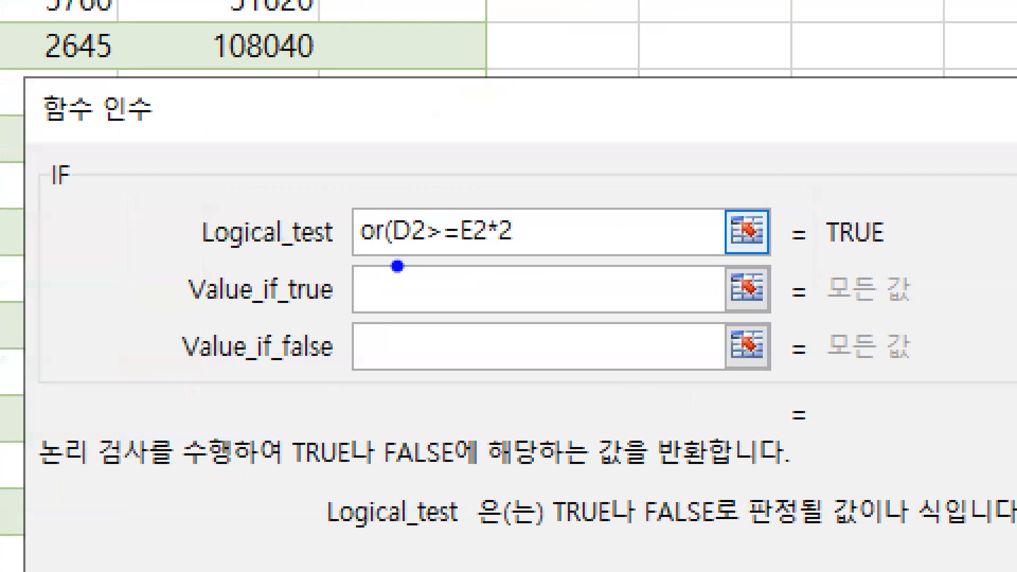
mouse_move(395, 257)
left_mouse_down()
mouse_move(513, 254)
mouse_move(524, 276)
left_mouse_up()
key("r")
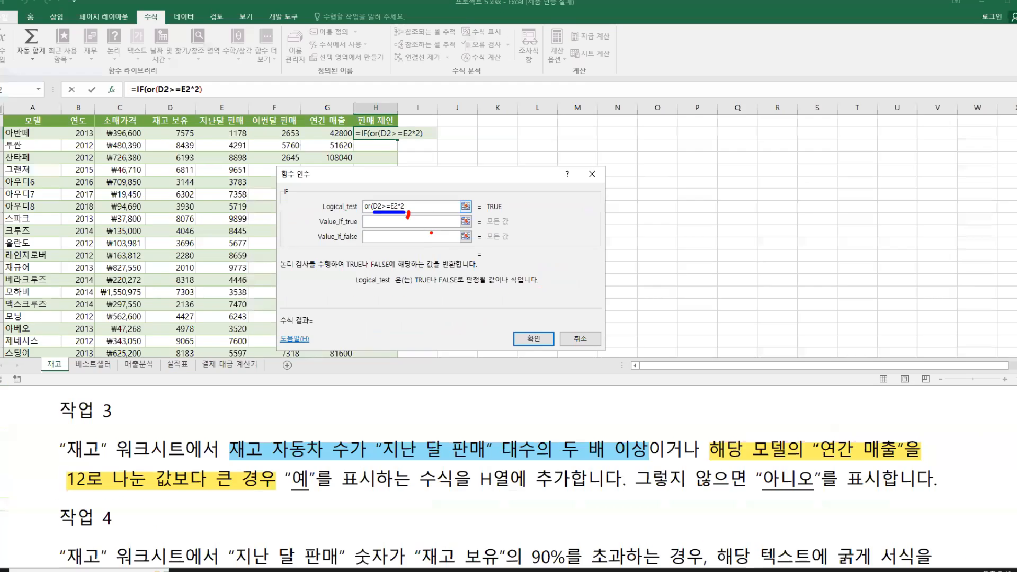
type(",")
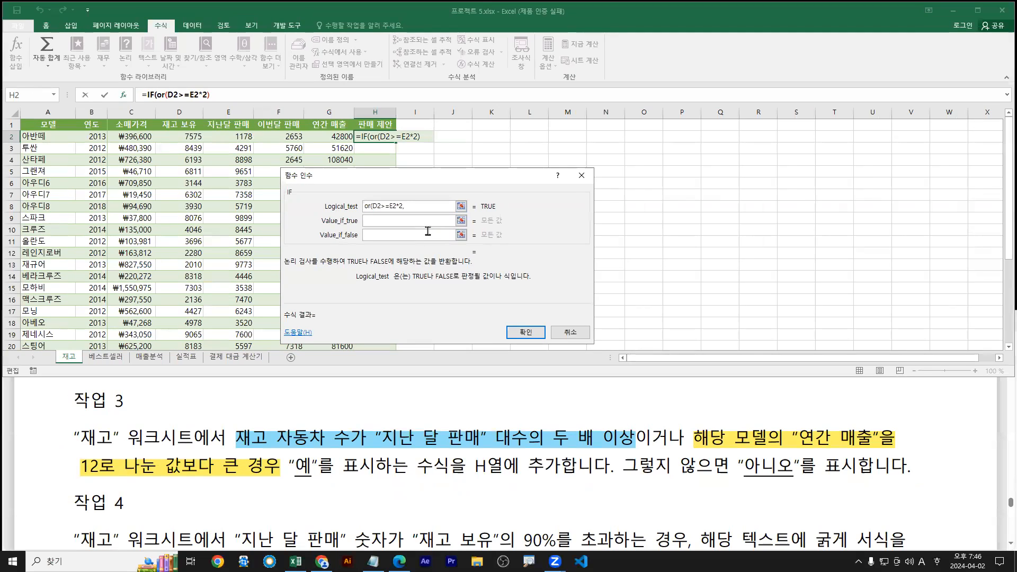
left_click_drag(696, 450, 893, 451)
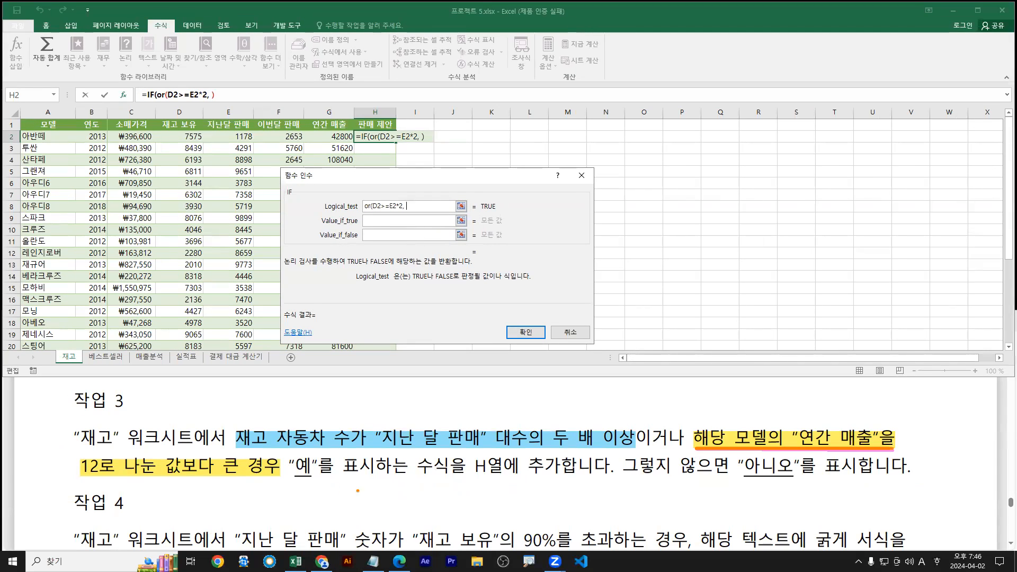
left_click_drag(81, 477, 283, 478)
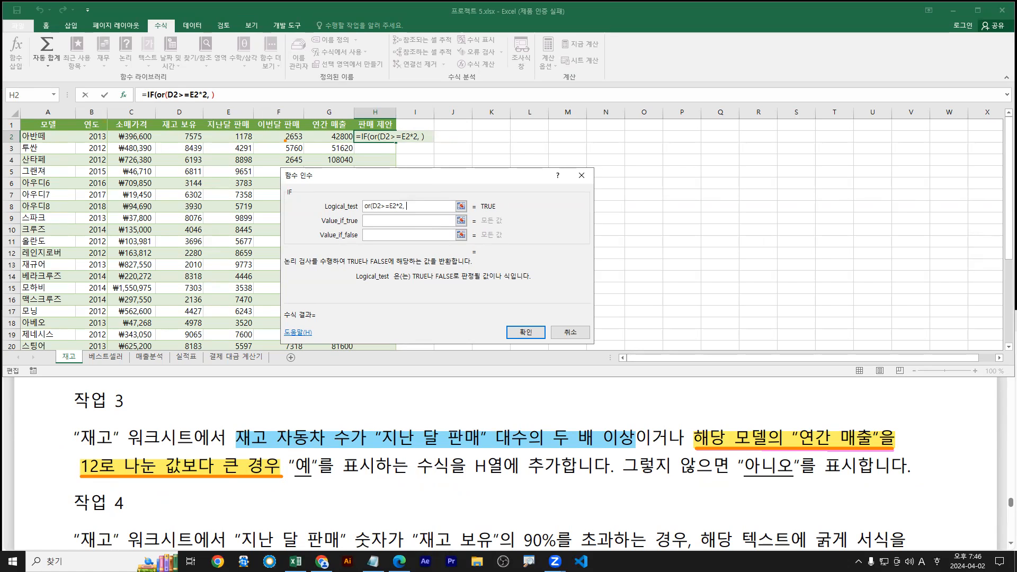
mouse_move(331, 141)
left_mouse_down()
mouse_move(347, 141)
mouse_move(348, 161)
mouse_move(375, 154)
left_mouse_up()
mouse_move(315, 131)
left_mouse_down()
mouse_move(324, 139)
mouse_move(309, 149)
left_mouse_up()
left_click_drag(226, 425, 366, 452)
mouse_move(319, 422)
left_mouse_down()
mouse_move(418, 391)
mouse_move(666, 421)
mouse_move(687, 433)
left_mouse_up()
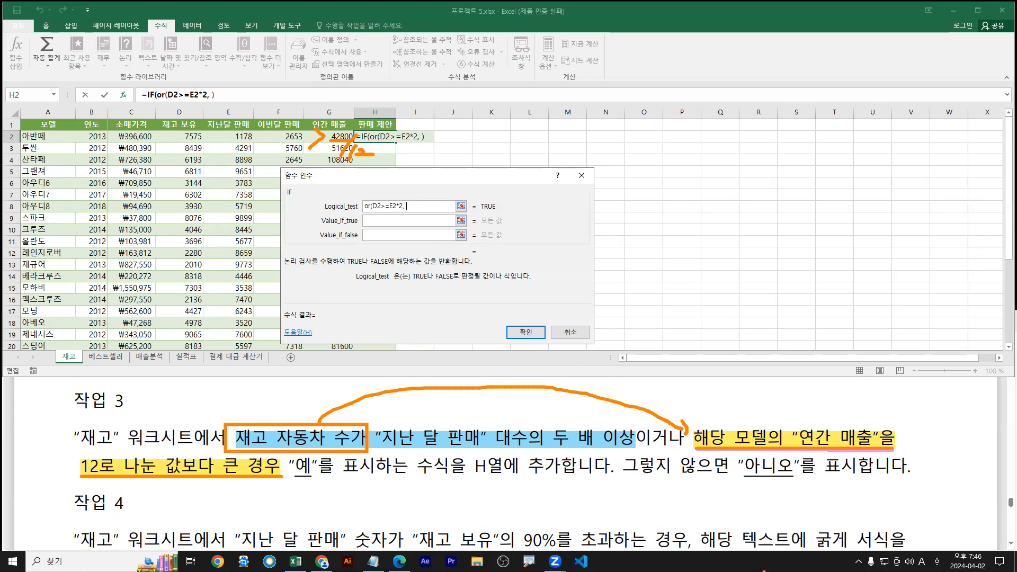
Start the second OR condition with D2>
key("Escape")
key("ctrl+1")
left_click(404, 215)
key("r")
left_click_drag(403, 203, 399, 222)
key("Escape")
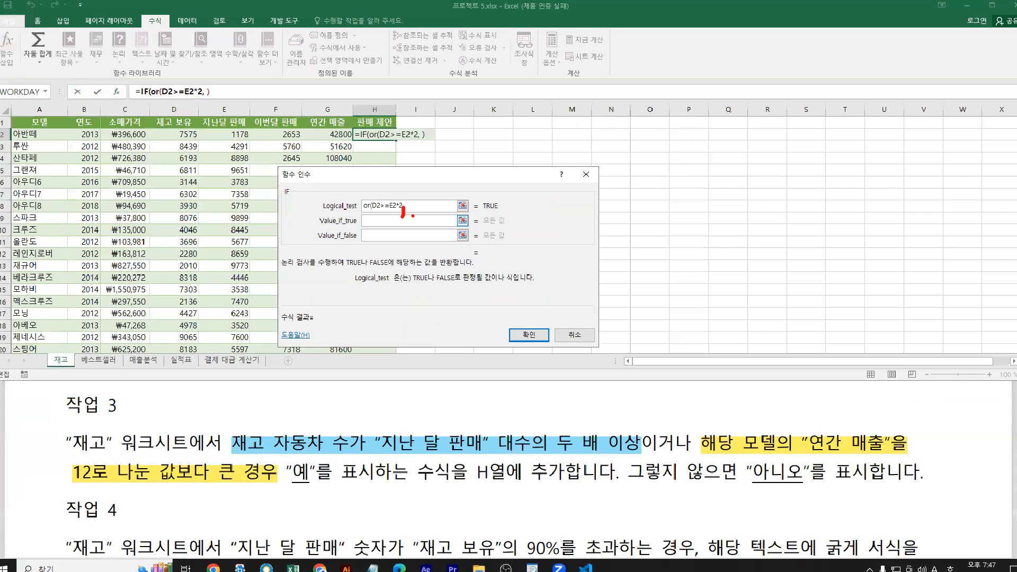
left_click(195, 133)
key("ctrl+1")
left_click(349, 170)
mouse_move(380, 174)
left_mouse_down()
mouse_move(363, 204)
mouse_move(399, 165)
mouse_move(399, 186)
left_mouse_up()
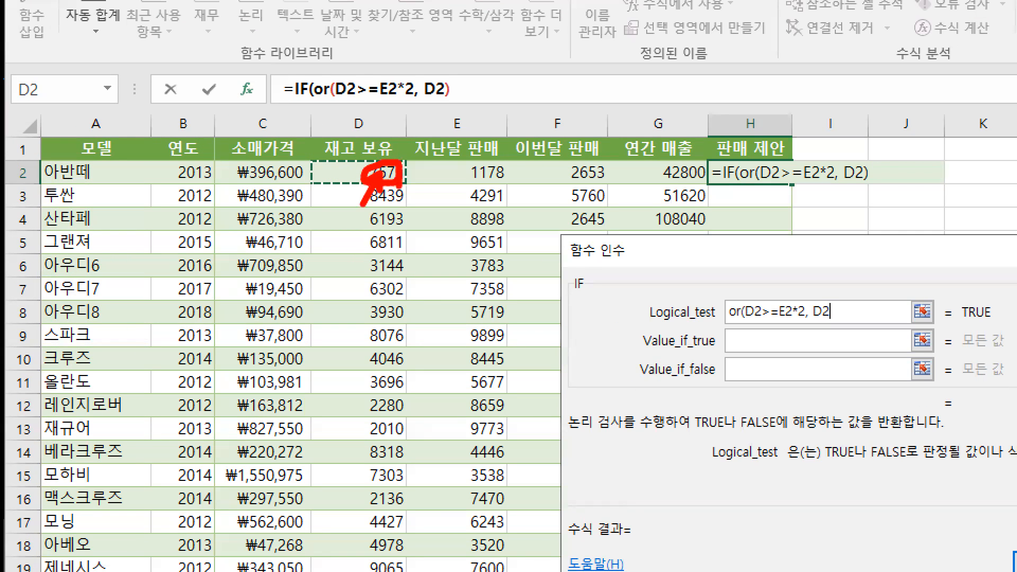
key("Escape")
type(">")
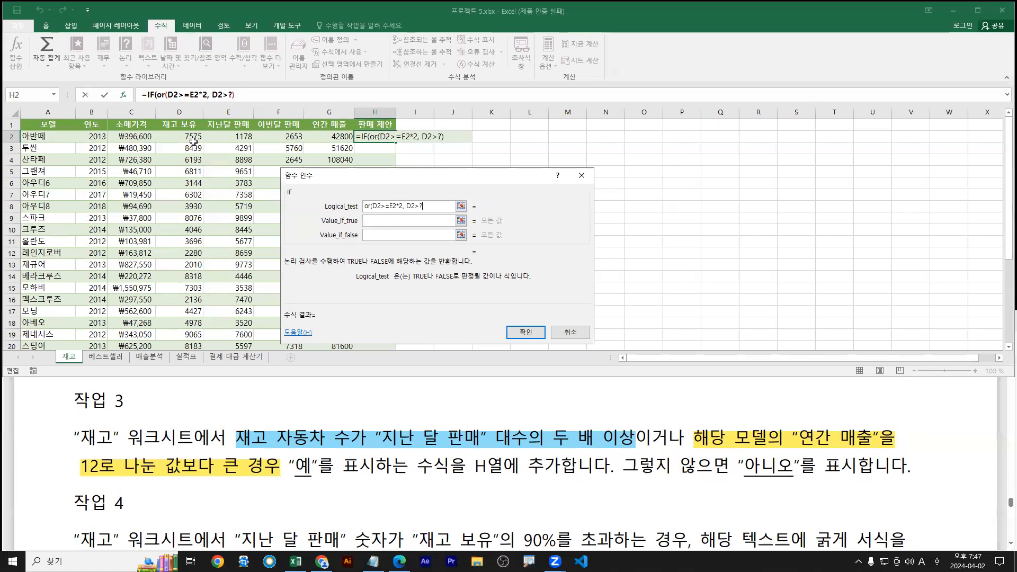
Finish the second condition as D2>G2/12
left_click(332, 137)
left_click_drag(351, 113, 335, 135)
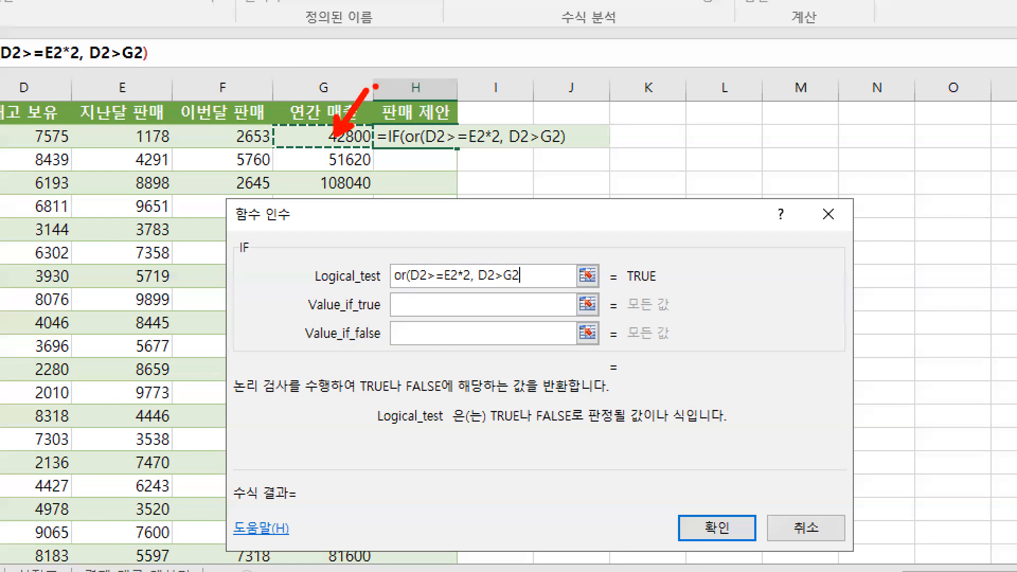
key("Escape")
type("/12")
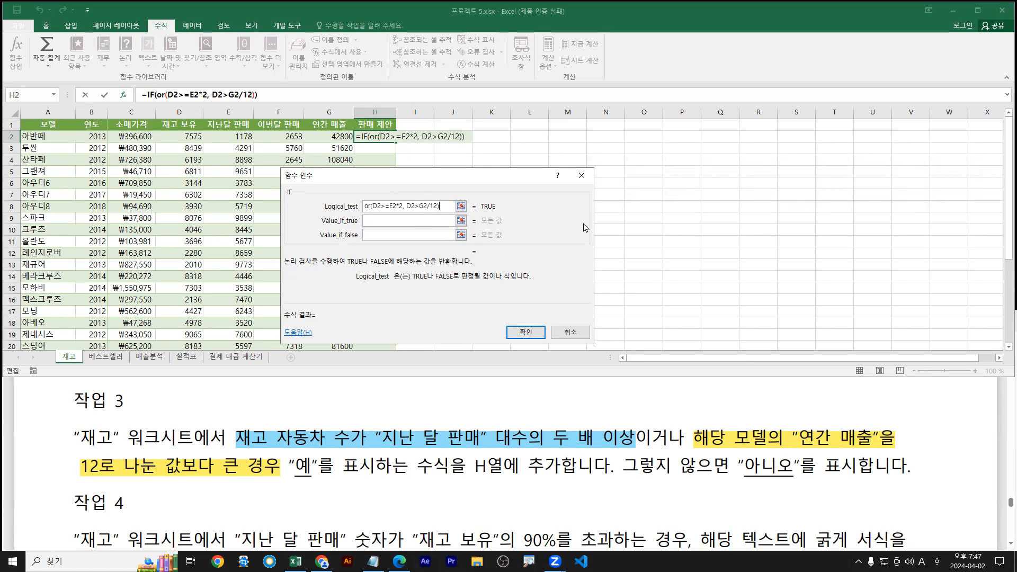
Mark the first condition and the OR's opening and closing parentheses in the logical test
key("ctrl+1")
left_click(398, 186)
scroll(470, 281, "up", 2)
key("b")
mouse_move(299, 296)
left_mouse_down()
mouse_move(413, 297)
mouse_move(422, 318)
mouse_move(559, 296)
left_mouse_up()
key("r")
key("b")
key("r")
mouse_move(303, 249)
left_mouse_down()
mouse_move(291, 279)
mouse_move(313, 296)
left_mouse_up()
mouse_move(554, 250)
left_mouse_down()
mouse_move(566, 265)
mouse_move(553, 298)
left_mouse_up()
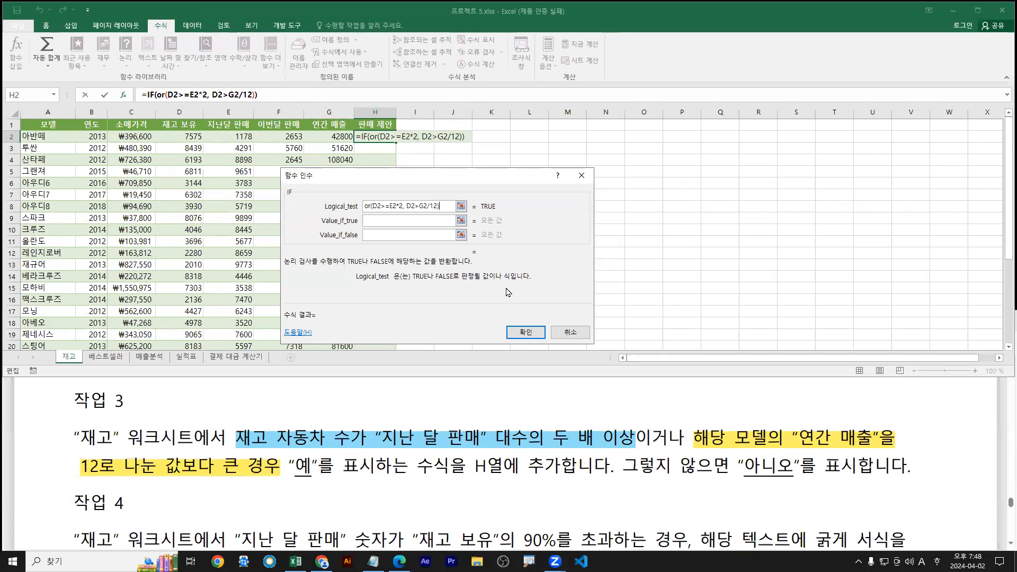
left_click(404, 222)
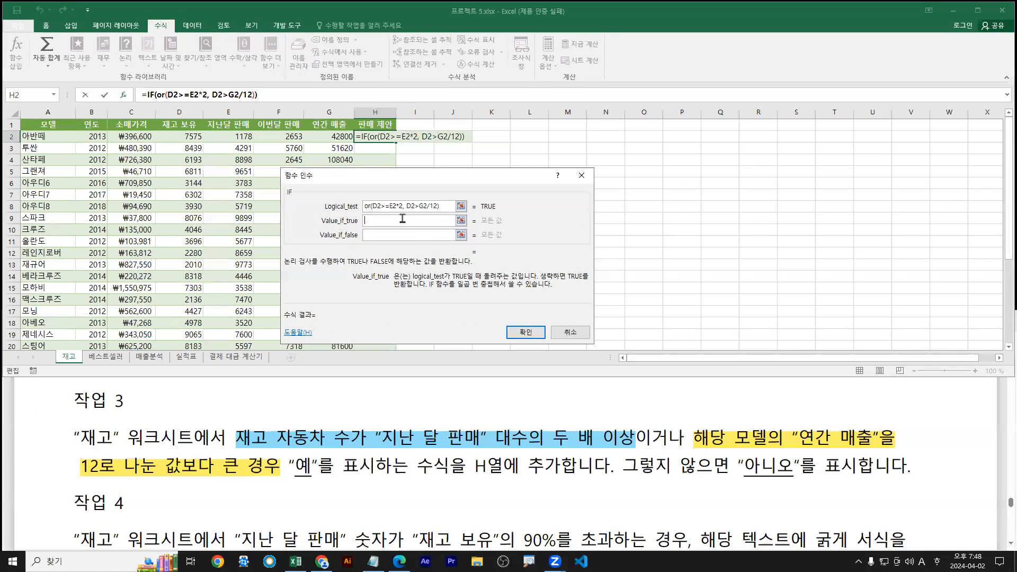
Set the IF results to 예 when true and 아니오 when false, and confirm
type("예")
key("Tab")
type("아니오")
left_click(527, 332)
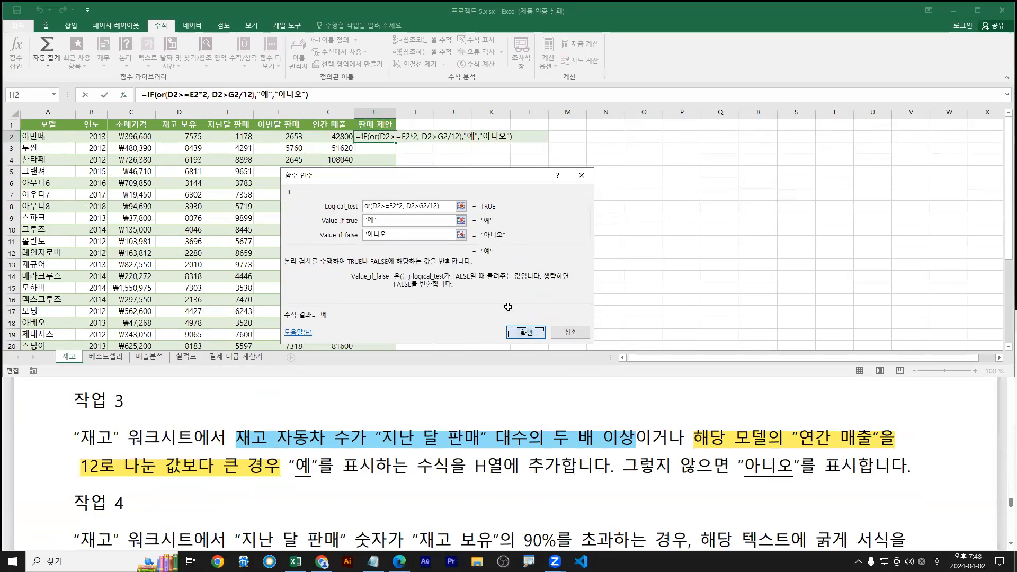
left_click(525, 333)
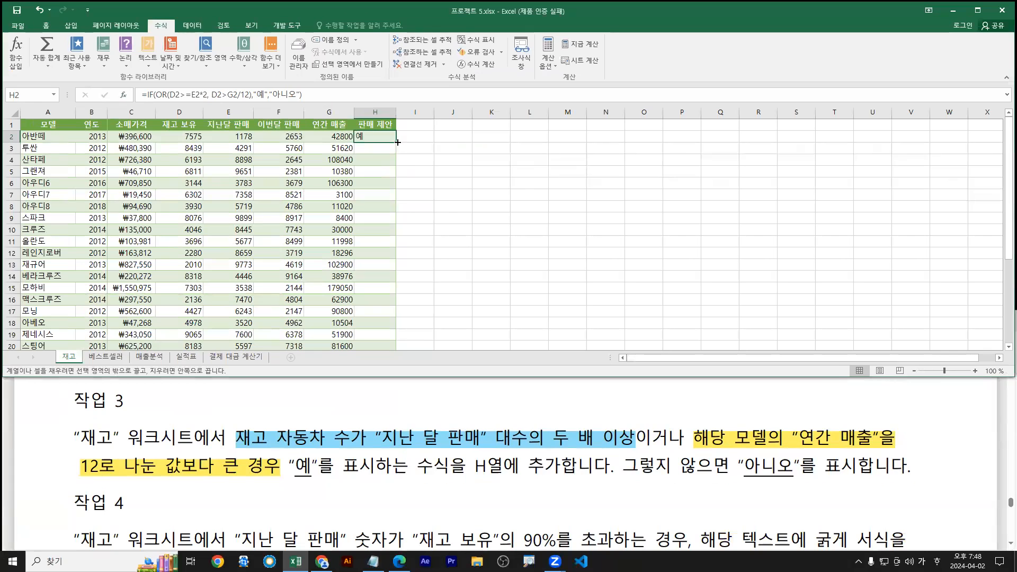
Fill the H2 formula down column H and reopen H2 to review it
double_click(398, 142)
left_click(379, 136)
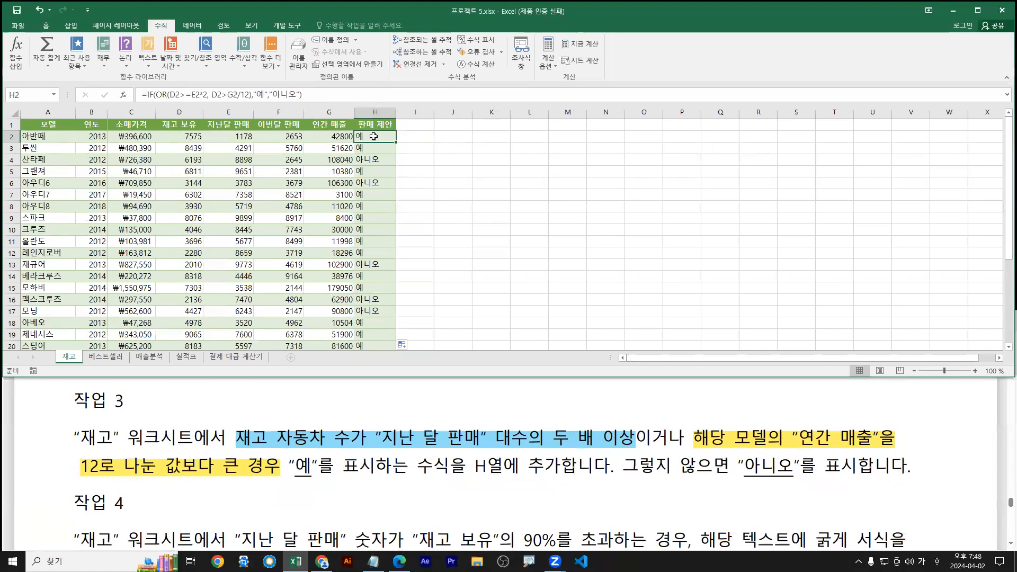
double_click(374, 137)
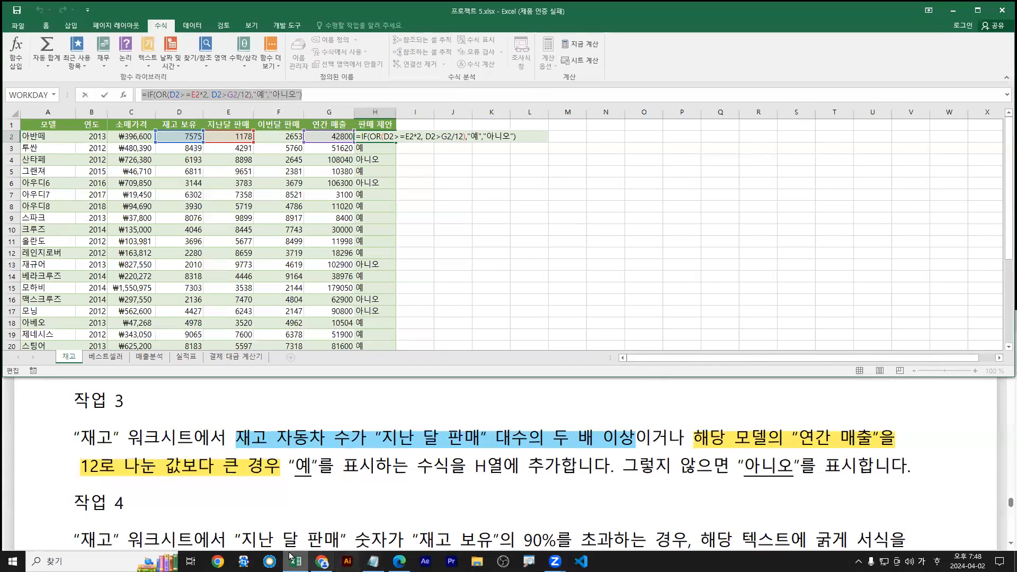
Paste =IF(OR(D2>=E2*2, D2>G2/12),"예","아니오") as the first line of the Notepad notes
left_click(373, 561)
key("Down")
key("Down")
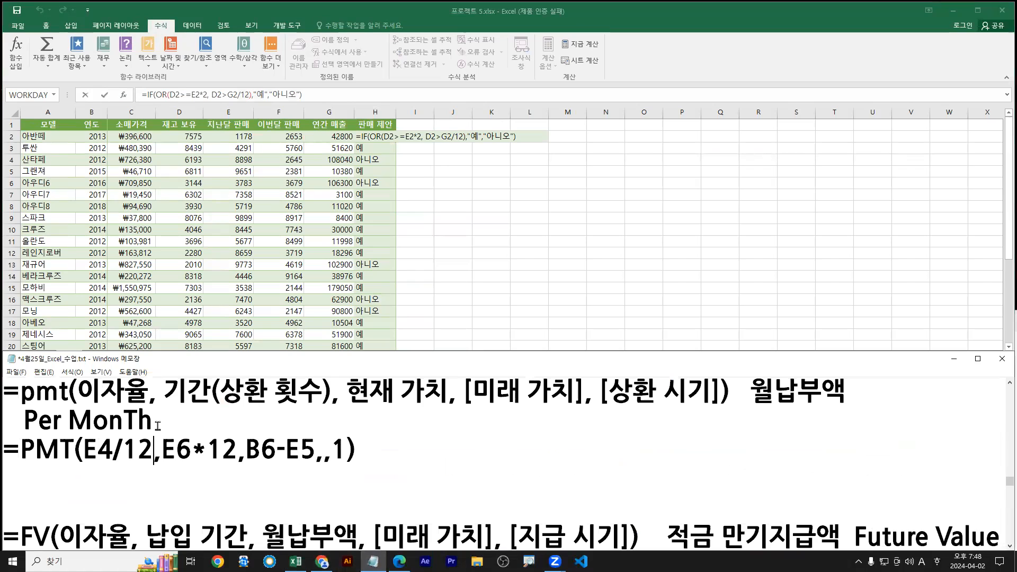
key("Up")
key("Up")
key("Up")
key("Return")
key("Up")
key("ctrl+v")
key("Return")
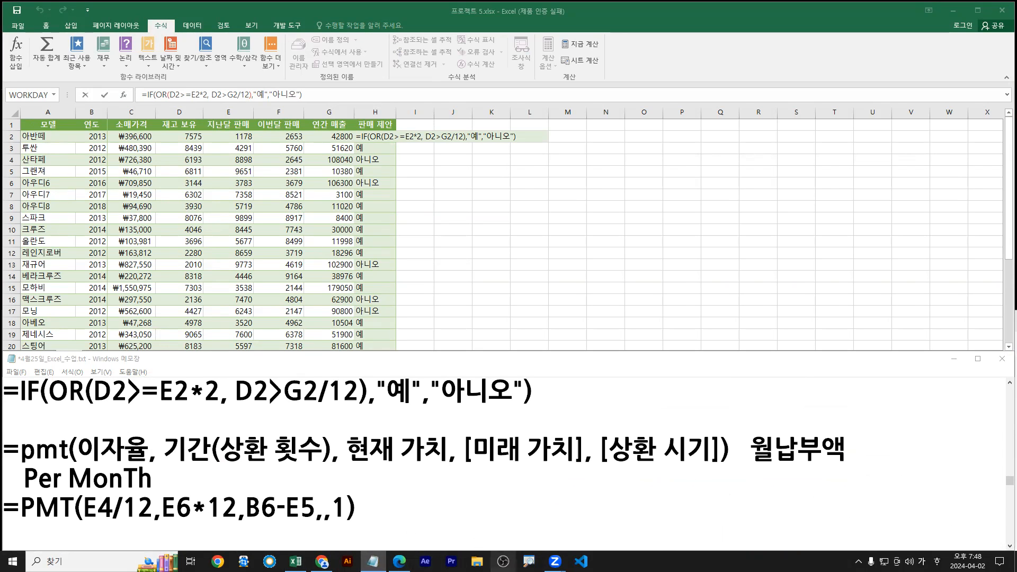
Highlight task 4's 90% stock condition in light blue in the exam PDF
left_click(398, 562)
scroll(239, 463, "down", 2)
left_click_drag(74, 451, 194, 451)
left_click(247, 176)
left_click(66, 360)
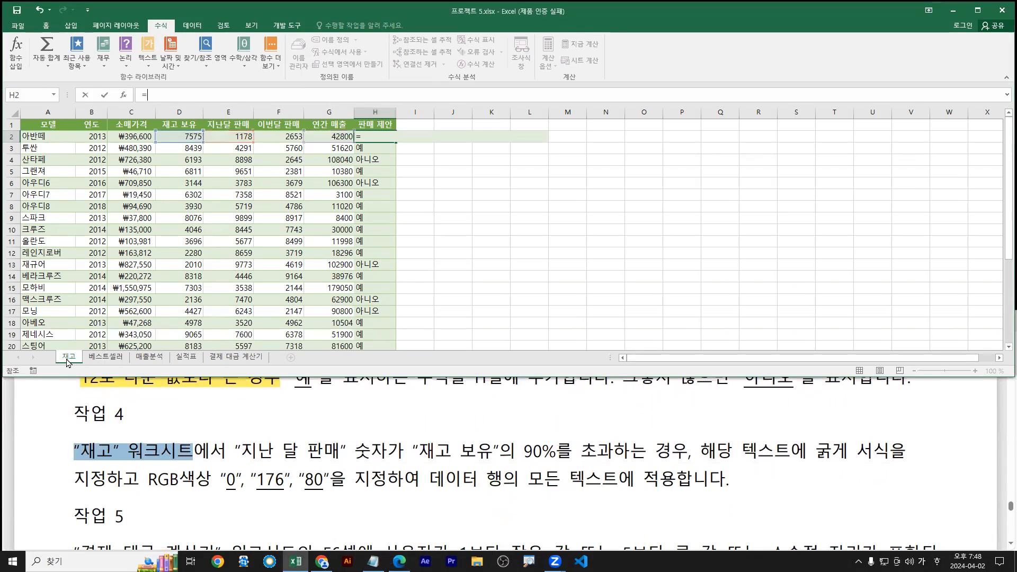
left_click_drag(237, 452, 419, 452)
scroll(424, 460, "down", 1)
scroll(424, 460, "down", 1)
left_click_drag(236, 422, 607, 422)
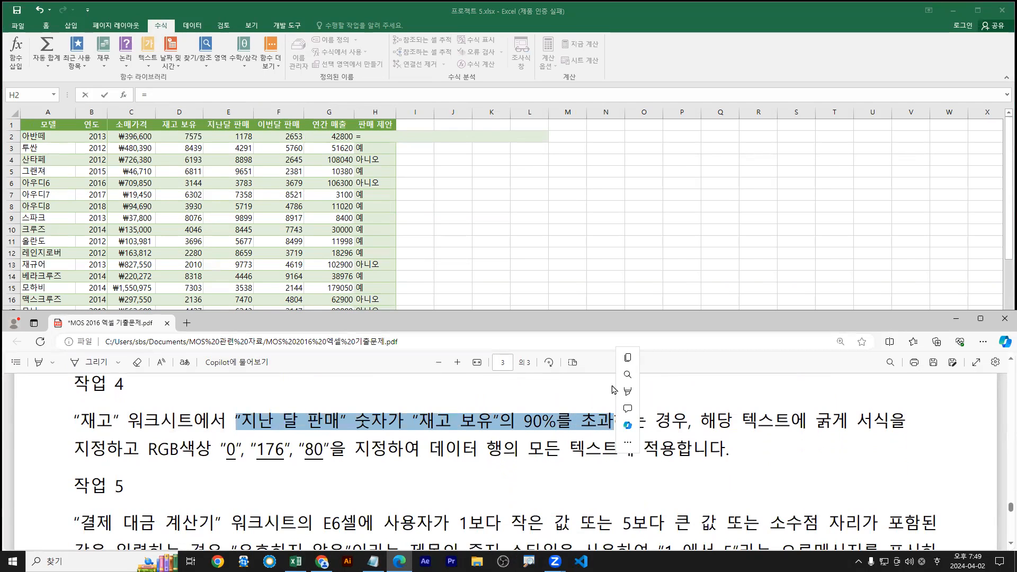
mouse_move(713, 398)
left_click(737, 427)
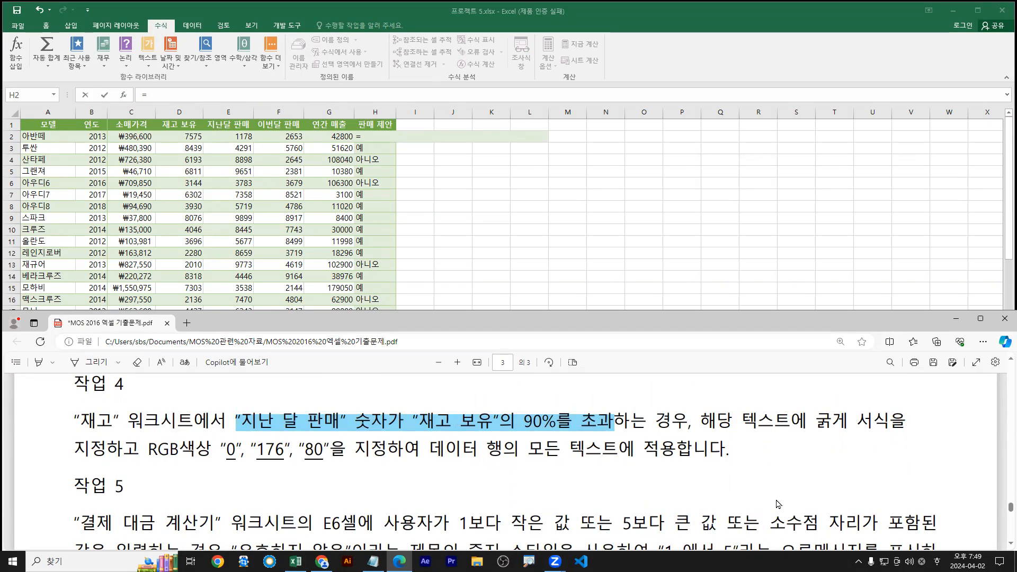
Highlight task 4's bold RGB 0, 176, 80 formatting instruction in yellow
left_click_drag(702, 422, 665, 450)
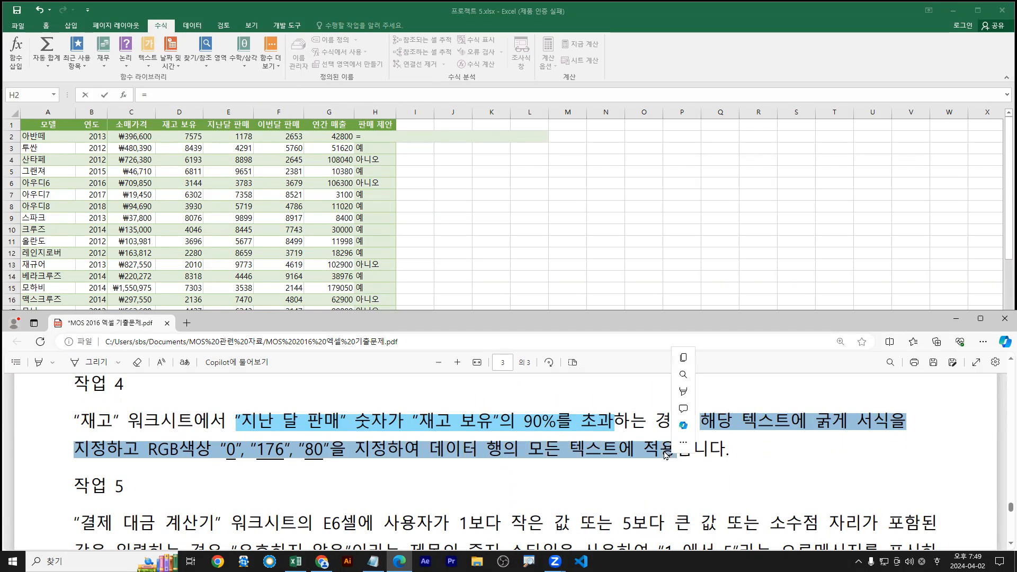
right_click(686, 396)
mouse_move(709, 392)
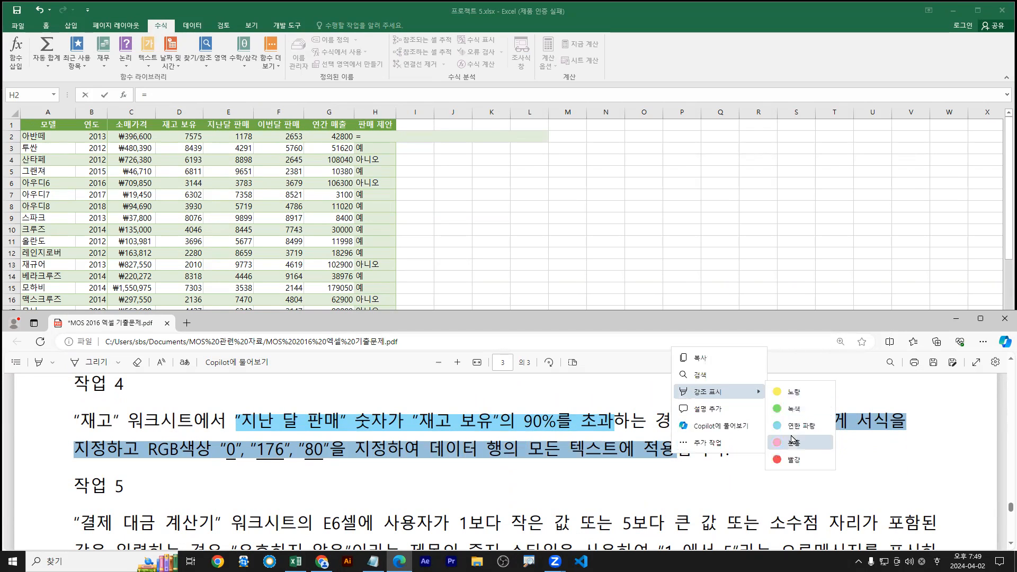
left_click(793, 392)
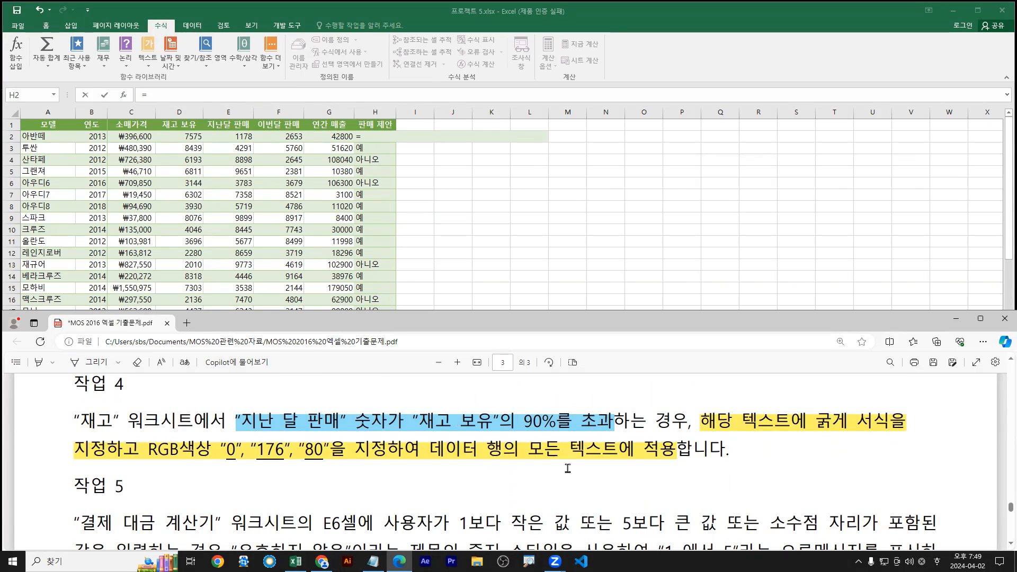
mouse_move(819, 423)
left_mouse_down()
mouse_move(871, 423)
mouse_move(838, 422)
left_mouse_up()
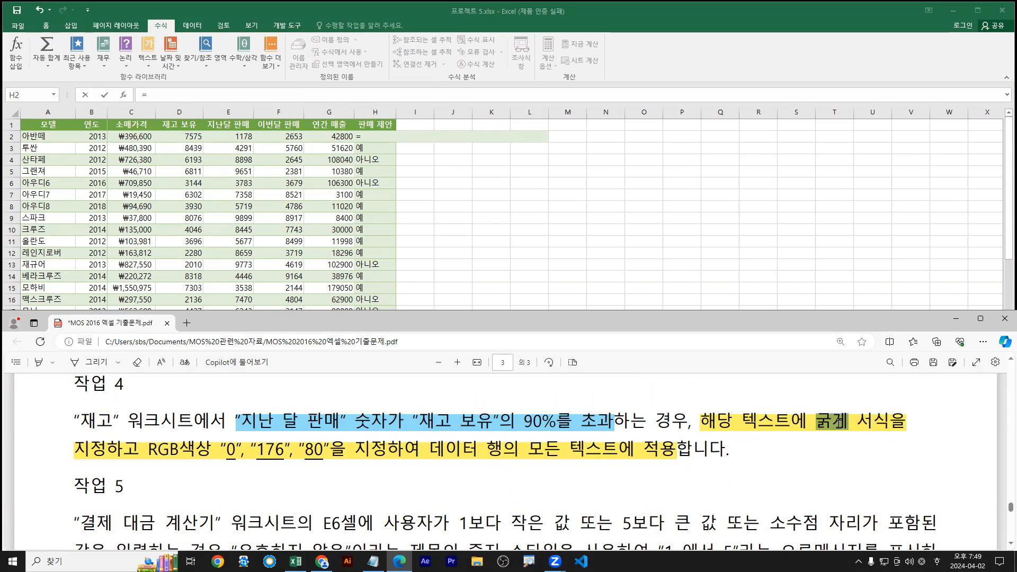
left_click_drag(702, 422, 669, 454)
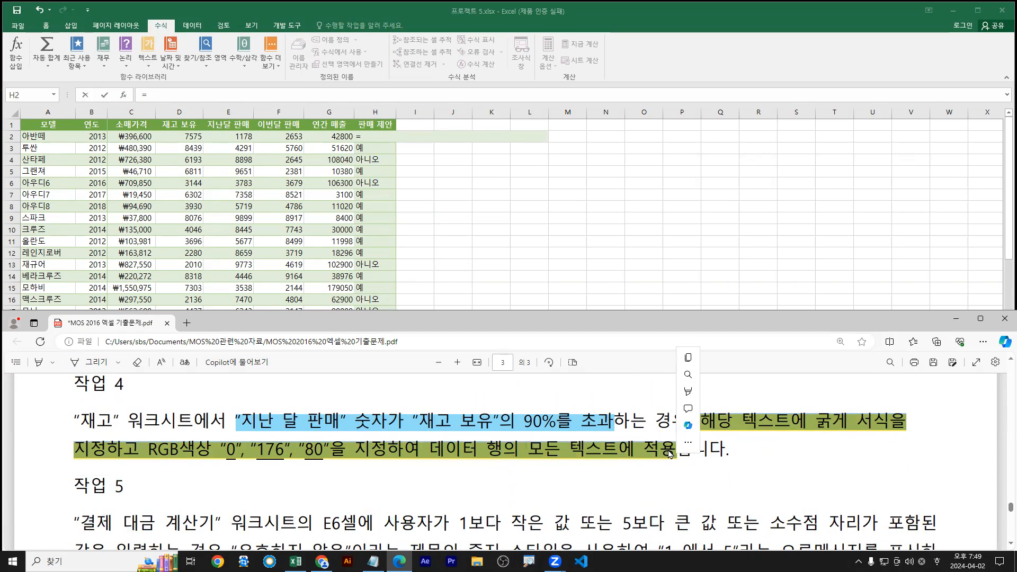
Underline 데이터 행의 모든 텍스트에 and frame rows 3 and 5 as whole data rows
key("ctrl+2")
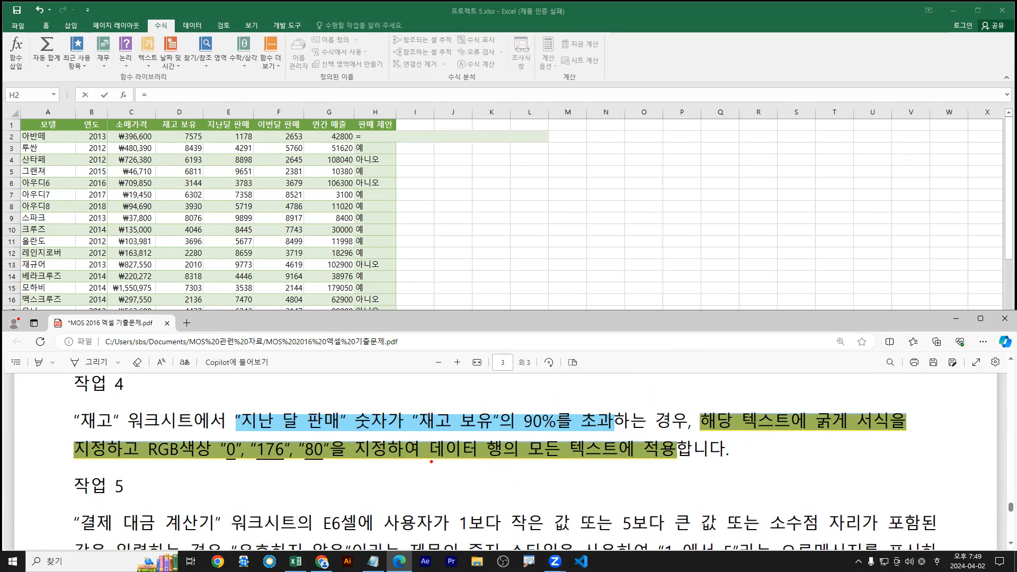
left_click_drag(430, 461, 621, 460)
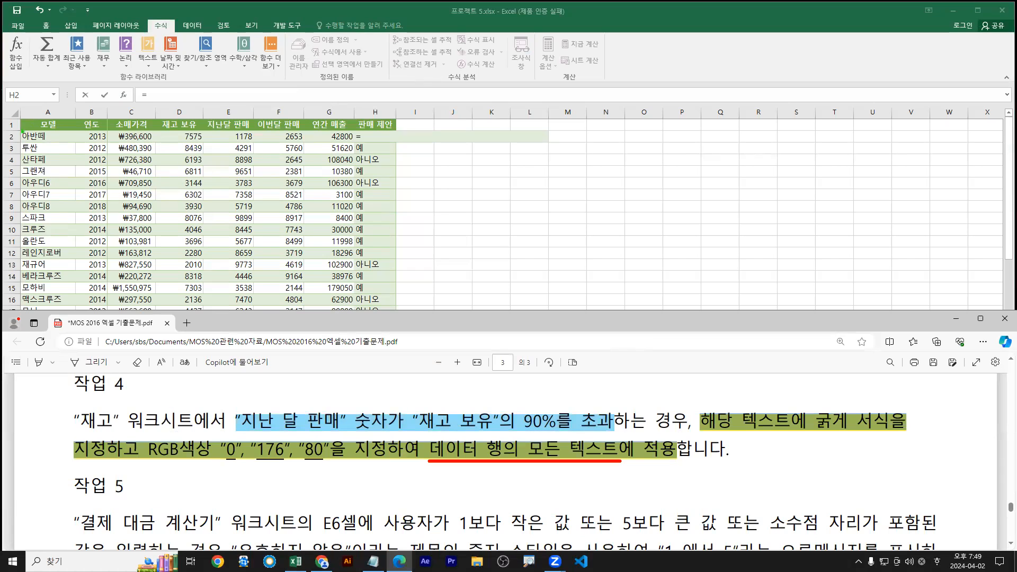
mouse_move(22, 130)
left_mouse_down()
mouse_move(83, 295)
mouse_move(77, 288)
mouse_move(77, 313)
left_mouse_up()
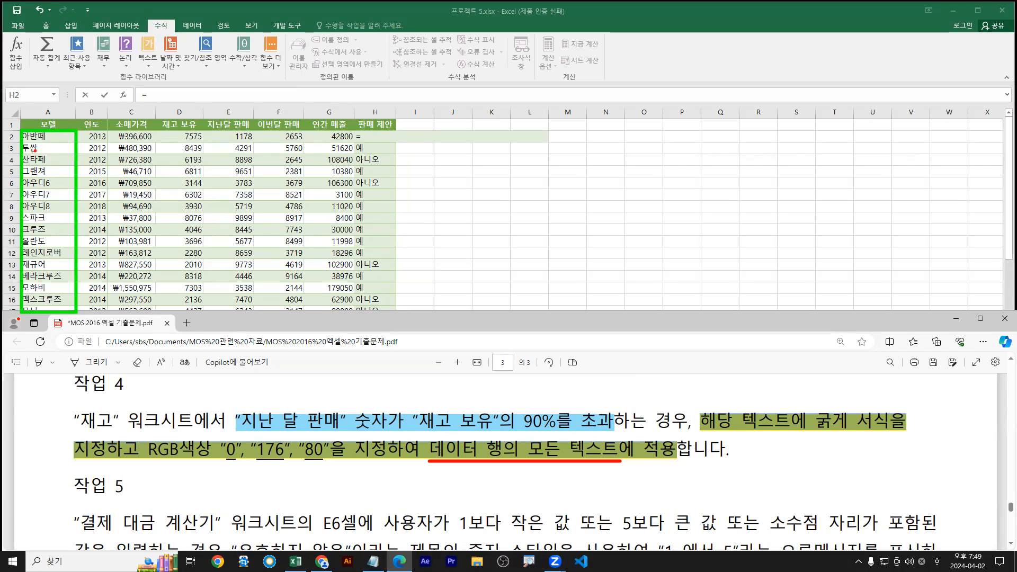
left_click_drag(21, 142, 73, 154)
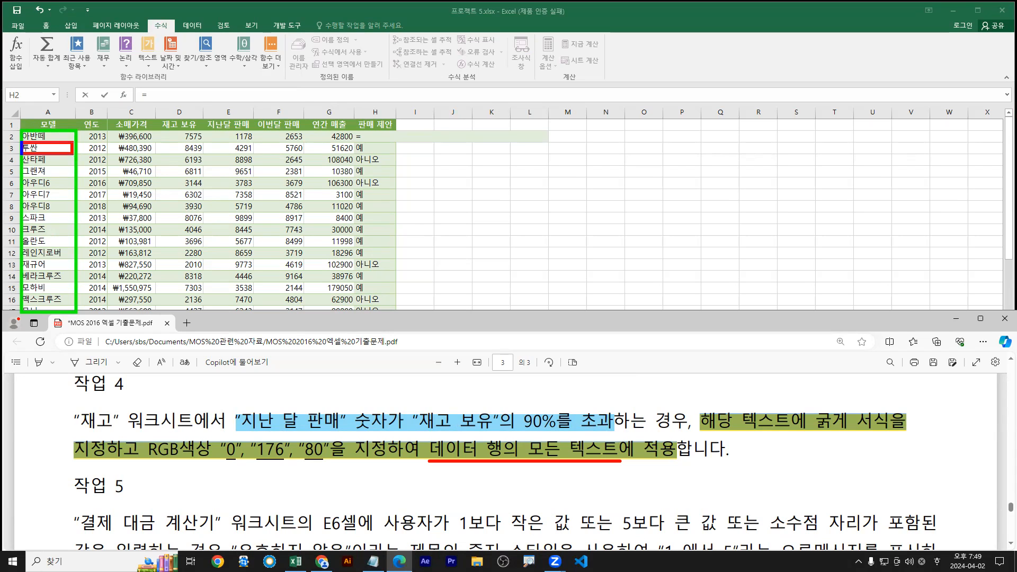
left_click_drag(72, 155, 454, 147)
left_click_drag(455, 137, 449, 158)
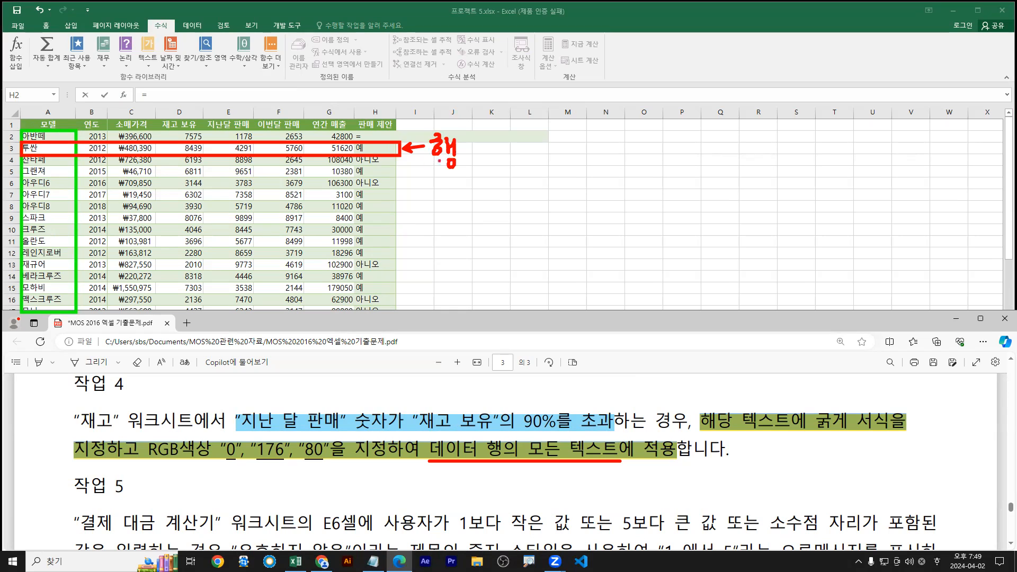
left_click_drag(32, 151, 371, 151)
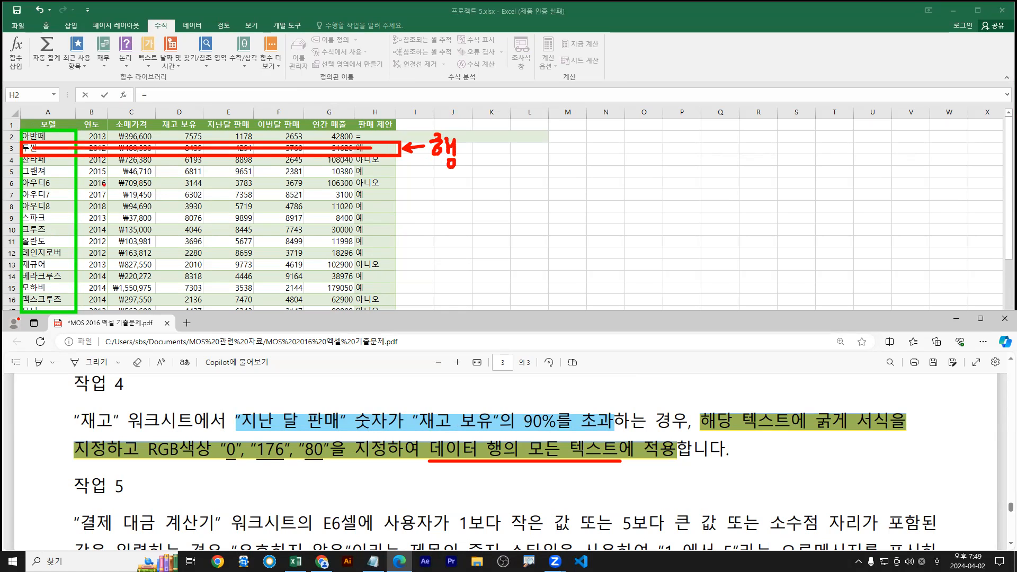
mouse_move(21, 166)
left_mouse_down()
mouse_move(381, 167)
mouse_move(394, 179)
mouse_move(21, 168)
mouse_move(381, 171)
left_mouse_up()
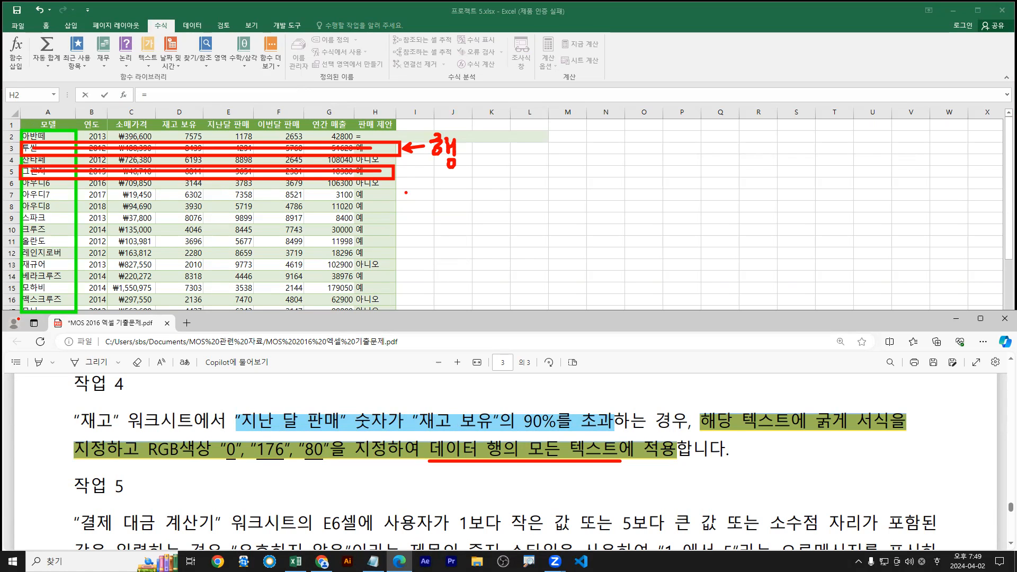
double_click(297, 8)
Cancel the H2 edit and select the data range A2:H29, framing it as data rows
left_click(51, 136)
key("Escape")
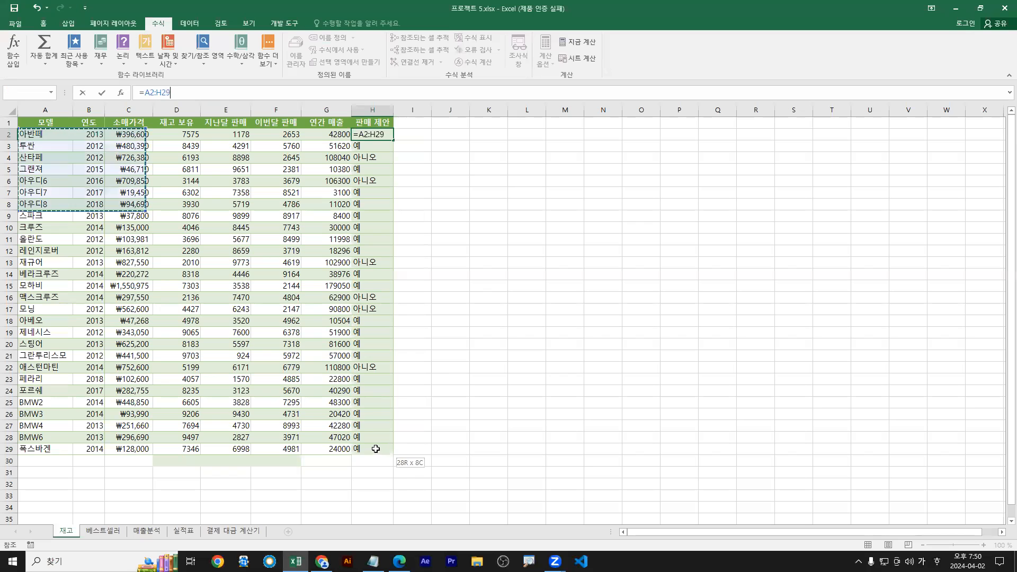
left_click(32, 135)
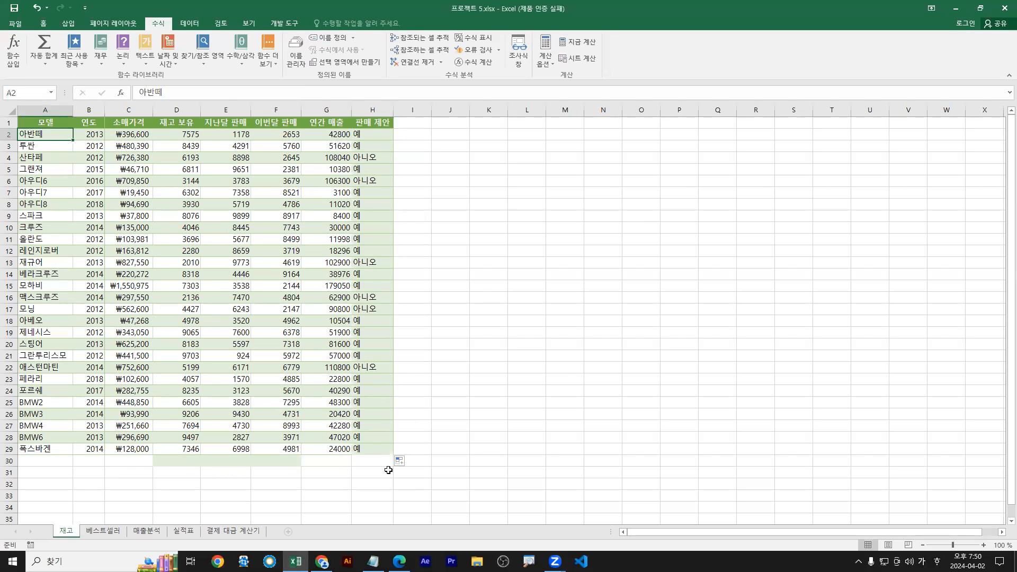
left_click(375, 449, "shift")
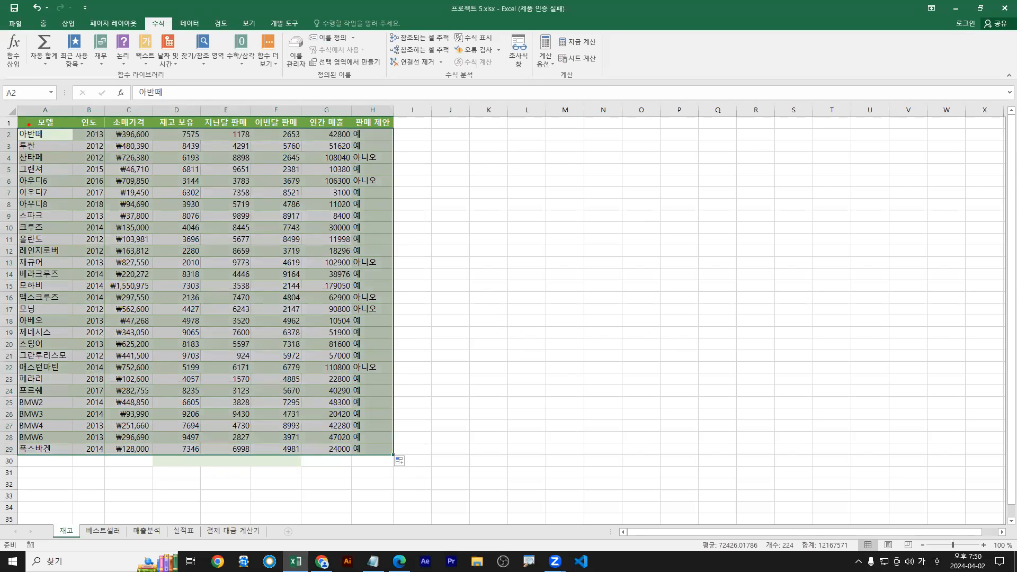
mouse_move(15, 127)
left_mouse_down()
mouse_move(288, 339)
mouse_move(392, 455)
left_mouse_up()
mouse_move(37, 134)
left_mouse_down()
mouse_move(266, 339)
mouse_move(368, 449)
mouse_move(357, 451)
left_mouse_up()
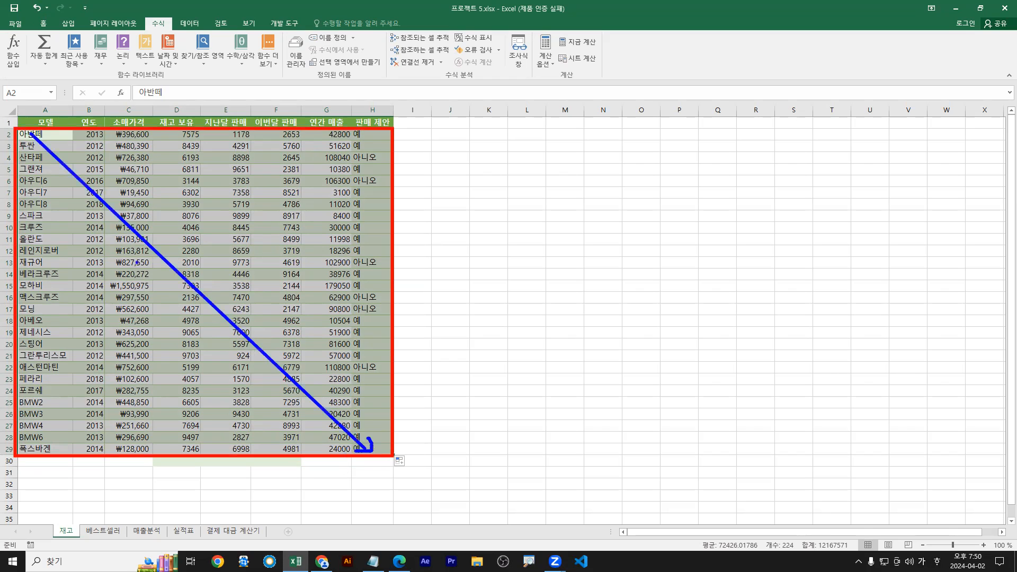
left_click_drag(16, 137, 402, 152)
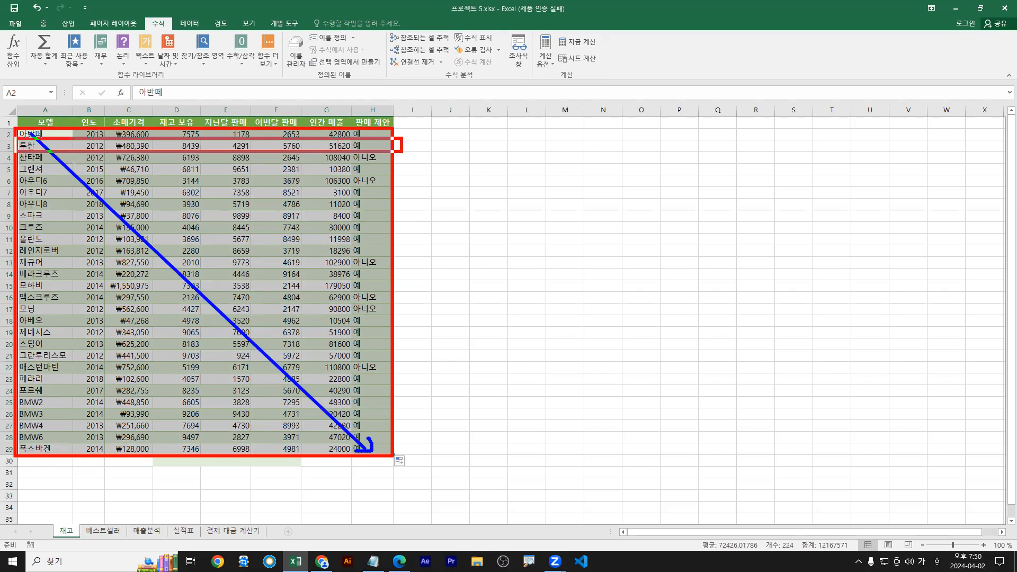
left_click_drag(55, 135, 49, 447)
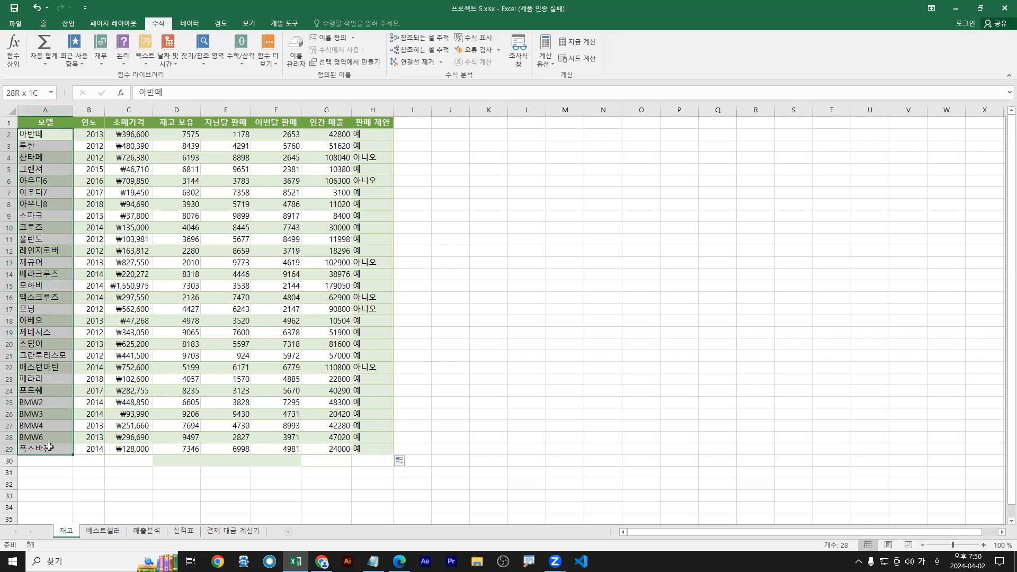
left_click(51, 134)
left_click(375, 448, "shift")
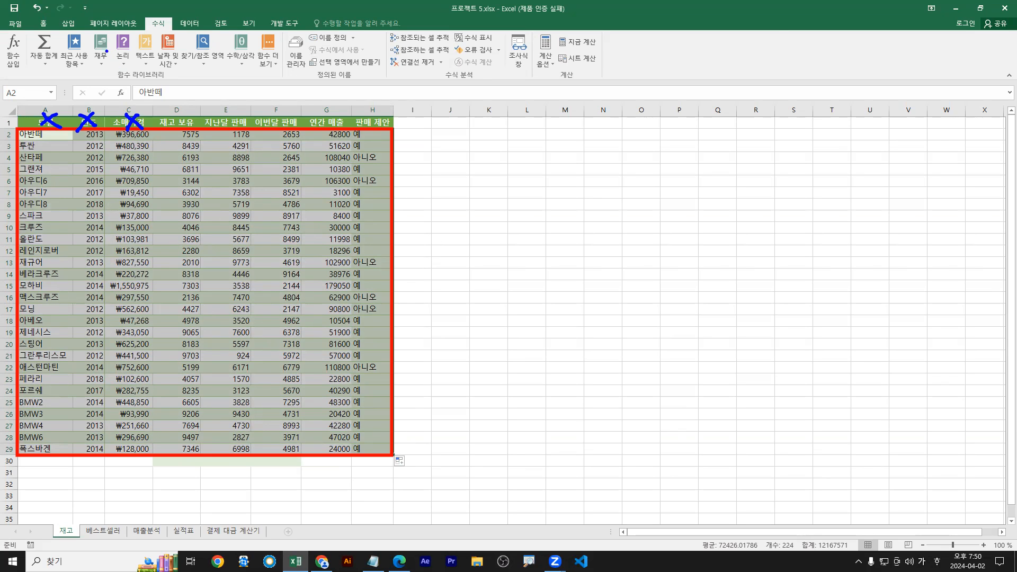
Start a new conditional formatting rule from the Home tab's Conditional Formatting menu
left_click(43, 24)
left_click(451, 56)
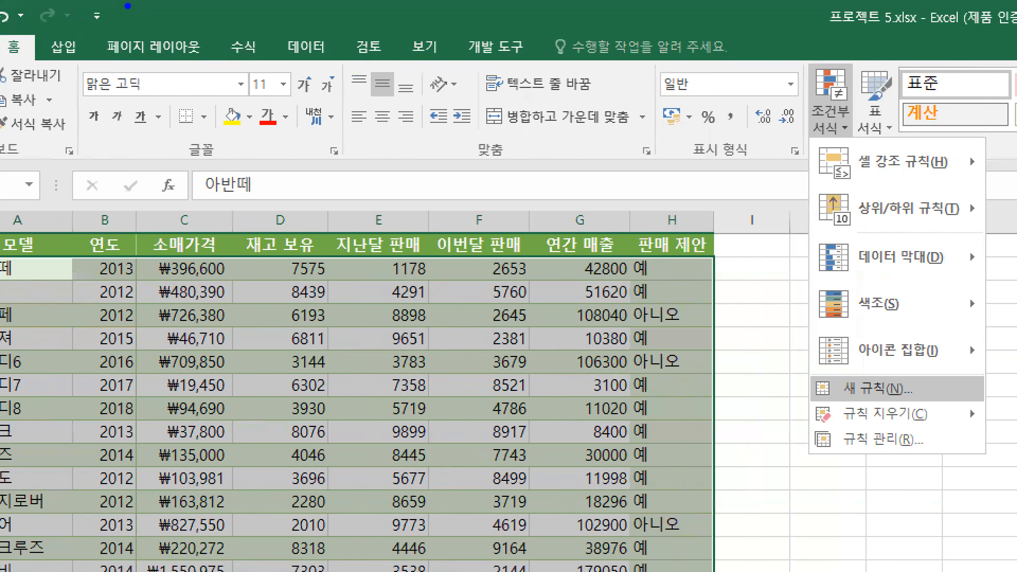
left_click_drag(10, 63, 27, 60)
left_click_drag(836, 115, 854, 116)
left_click_drag(802, 367, 922, 405)
left_click_drag(897, 403, 900, 423)
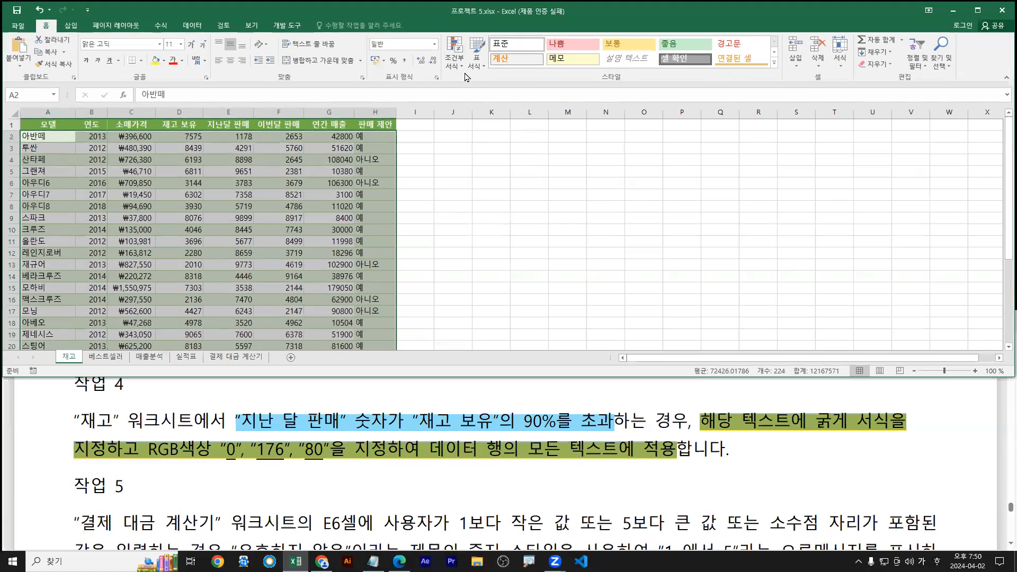
left_click(830, 100)
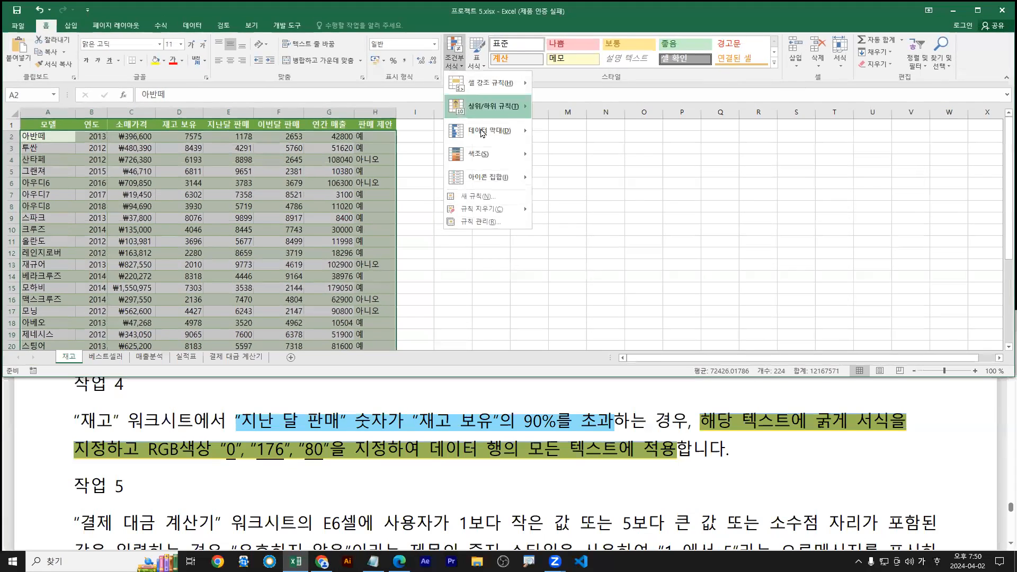
left_click(477, 196)
Choose the 'Use a formula to determine which cells to format' rule type and begin the formula
left_click(304, 252)
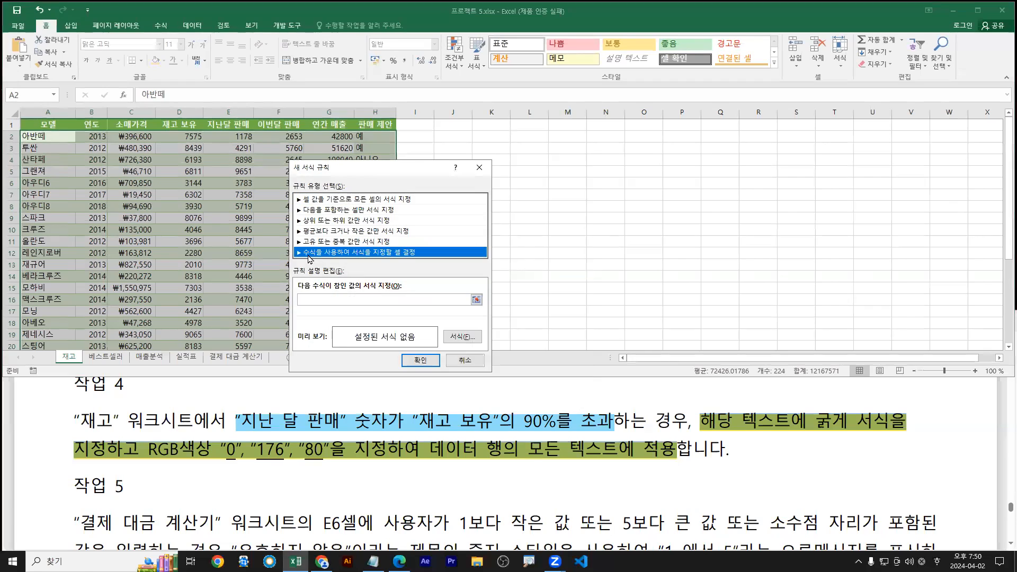
left_click_drag(301, 251, 280, 252)
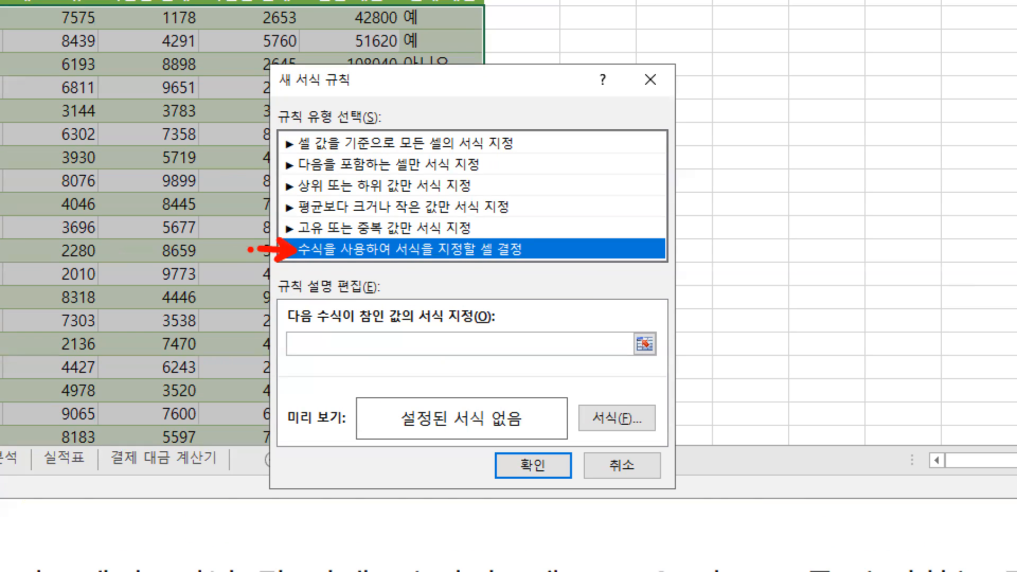
key("Escape")
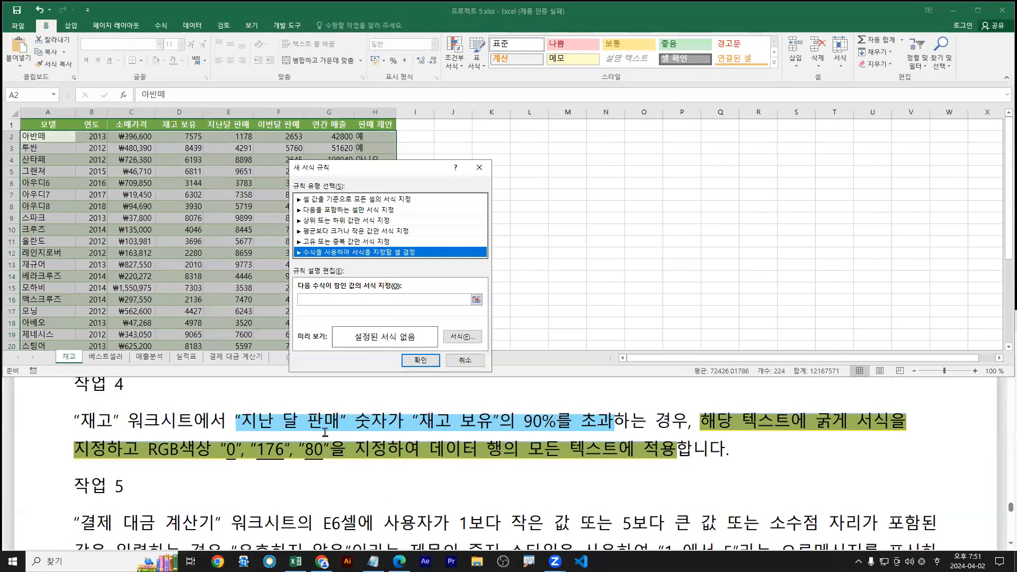
left_click_drag(237, 433, 614, 431)
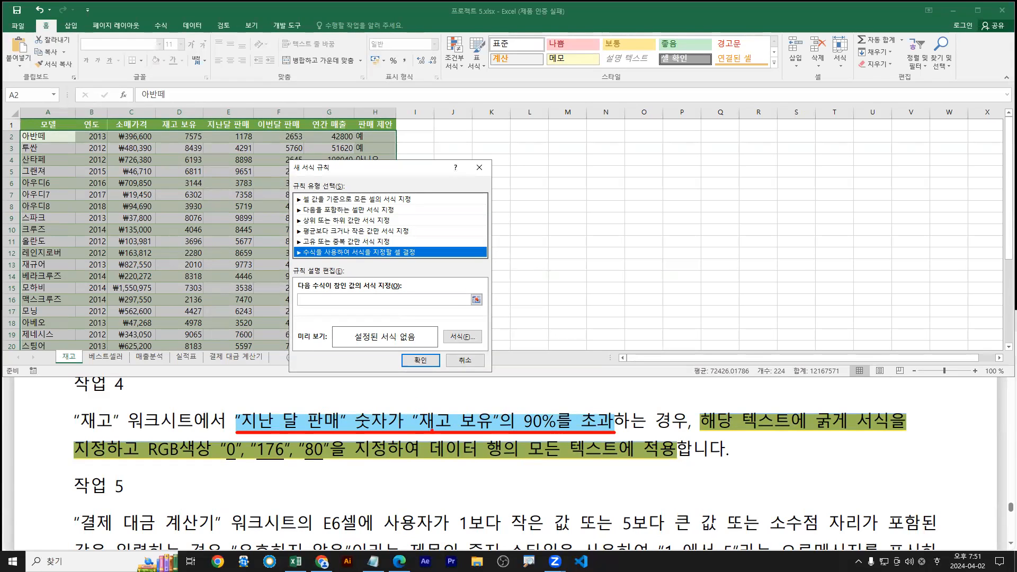
left_click_drag(424, 431, 561, 431)
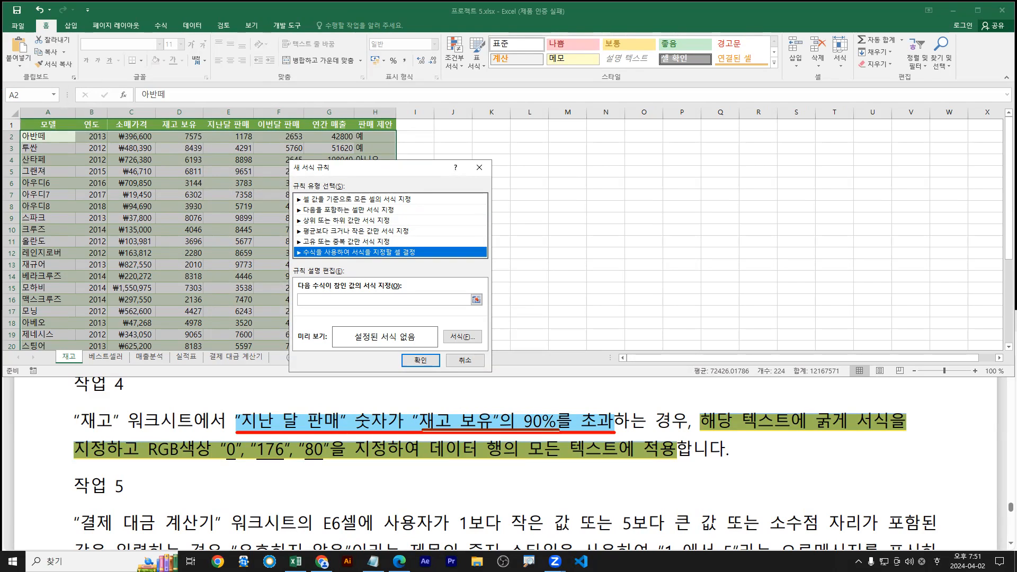
mouse_move(507, 390)
left_mouse_down()
mouse_move(496, 405)
mouse_move(520, 398)
left_mouse_up()
key("e")
mouse_move(514, 389)
left_mouse_down()
mouse_move(505, 407)
mouse_move(531, 394)
mouse_move(554, 417)
left_mouse_up()
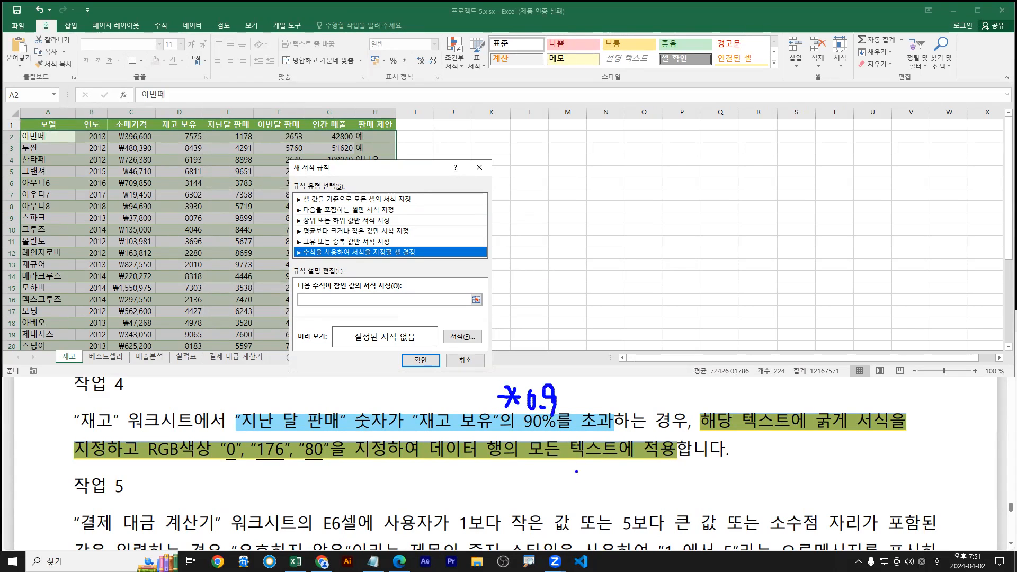
left_click_drag(470, 402, 487, 397)
key("Escape")
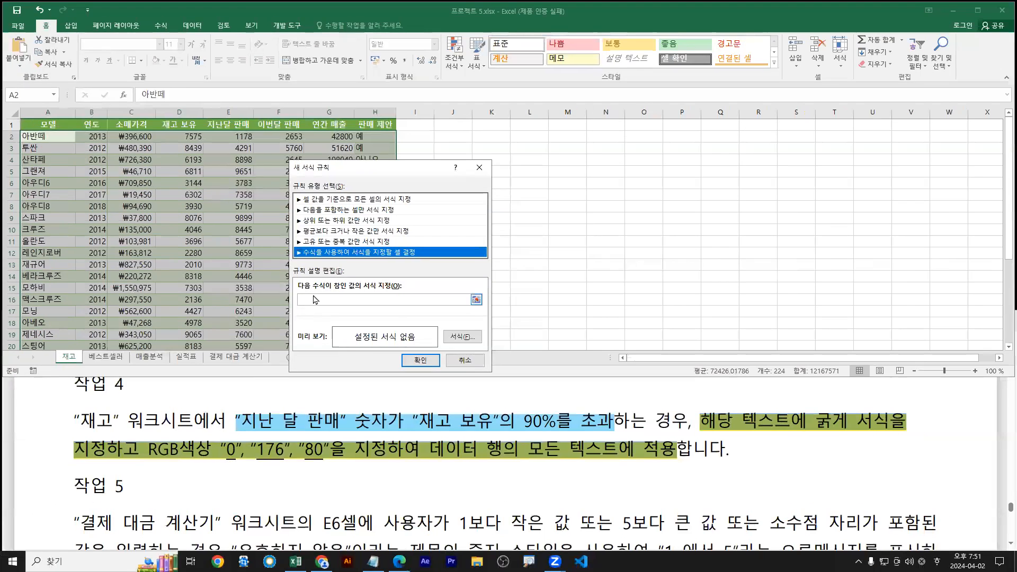
left_click(313, 300)
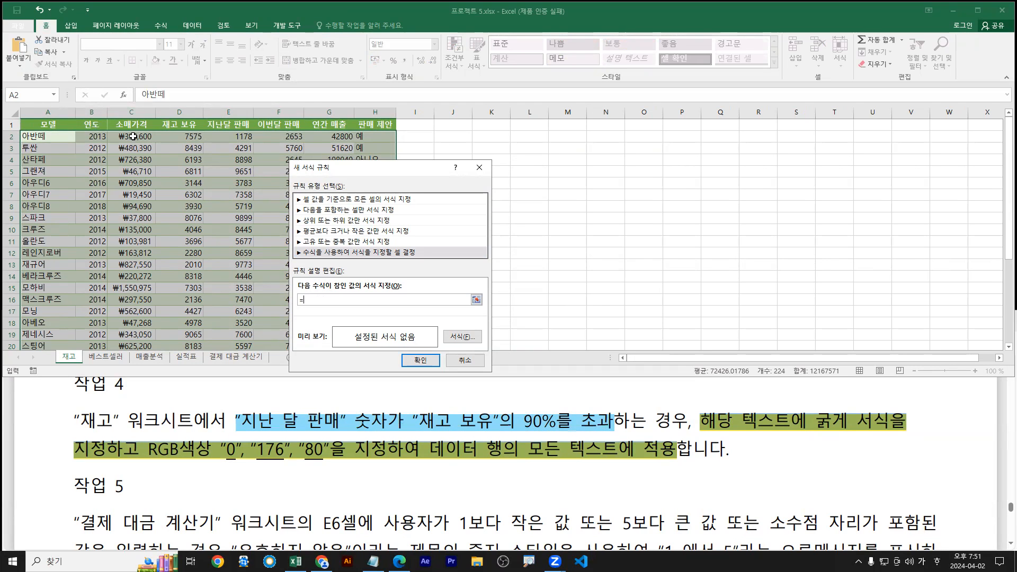
Insert a reference to cell E2 as the start of the rule formula
key("ctrl+1")
left_click(44, 140)
left_click_drag(41, 152, 968, 152)
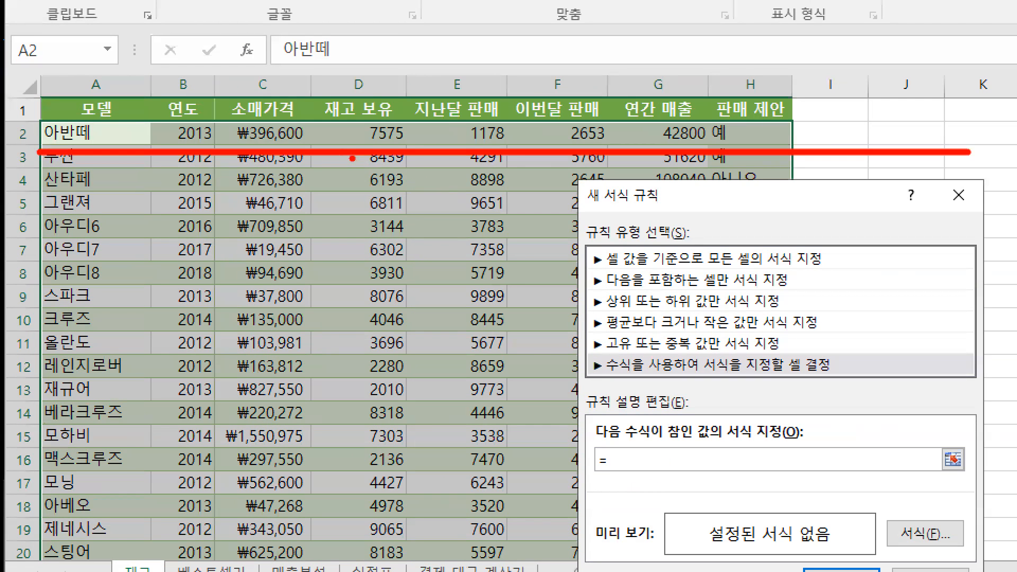
key("b")
mouse_move(482, 137)
left_mouse_down()
mouse_move(452, 183)
mouse_move(495, 134)
left_mouse_up()
key("Escape")
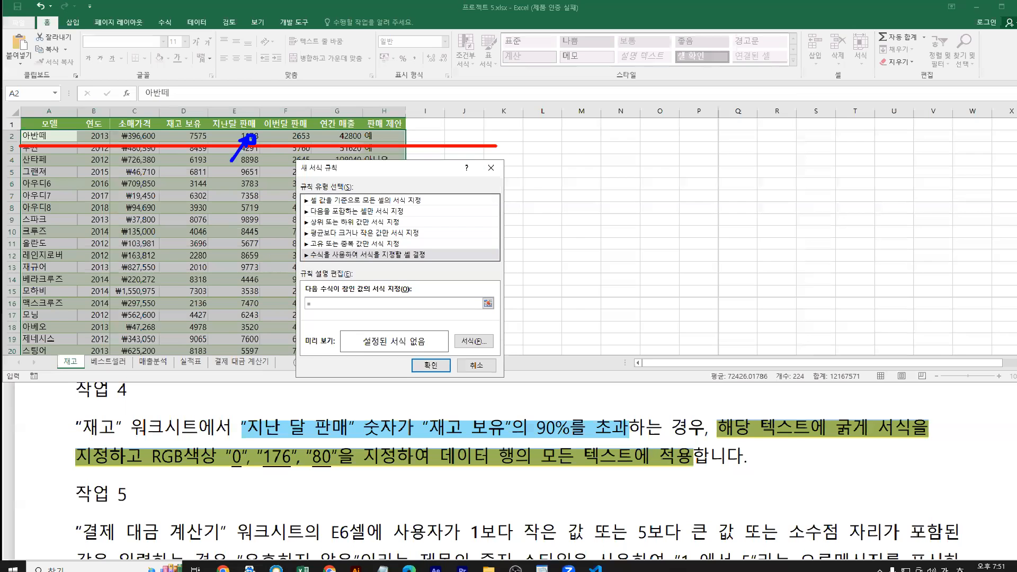
left_click(238, 137)
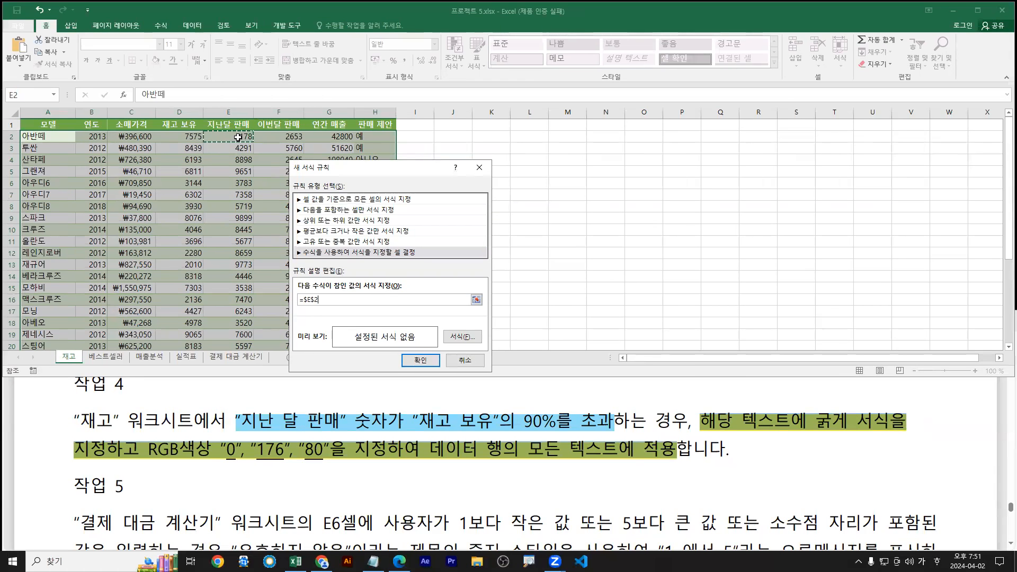
key("ctrl+1")
left_click_drag(472, 132, 472, 86)
left_click_drag(608, 468, 639, 469)
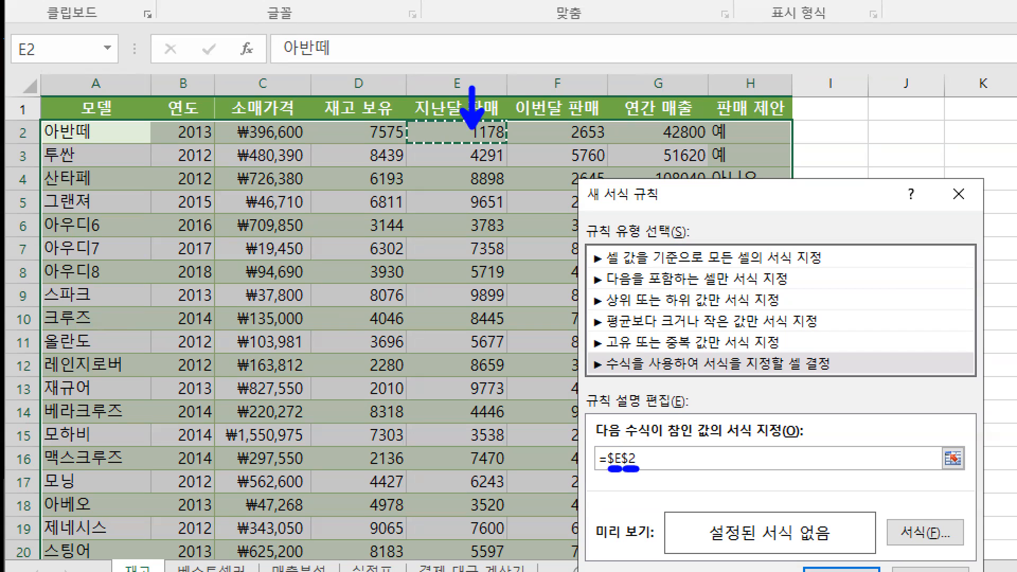
mouse_move(449, 67)
left_mouse_down()
mouse_move(424, 79)
mouse_move(430, 93)
left_mouse_up()
mouse_move(436, 48)
left_mouse_down()
mouse_move(428, 118)
mouse_move(408, 91)
mouse_move(507, 570)
left_mouse_up()
left_click_drag(479, 135, 483, 260)
mouse_move(448, 128)
left_mouse_down()
mouse_move(43, 127)
mouse_move(2, 141)
left_mouse_up()
key("r")
mouse_move(13, 107)
left_mouse_down()
mouse_move(18, 163)
mouse_move(7, 141)
left_mouse_up()
key("g")
left_click_drag(7, 127, 35, 153)
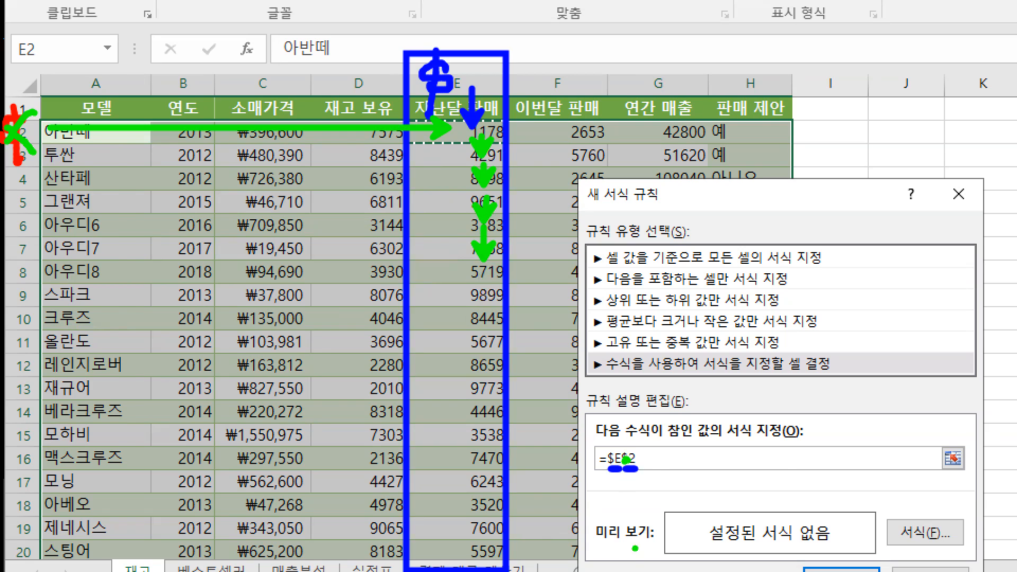
key("Escape")
Replace the E2 reference with the column-locked $E2
left_click_drag(325, 300, 197, 273)
key("BackSpace")
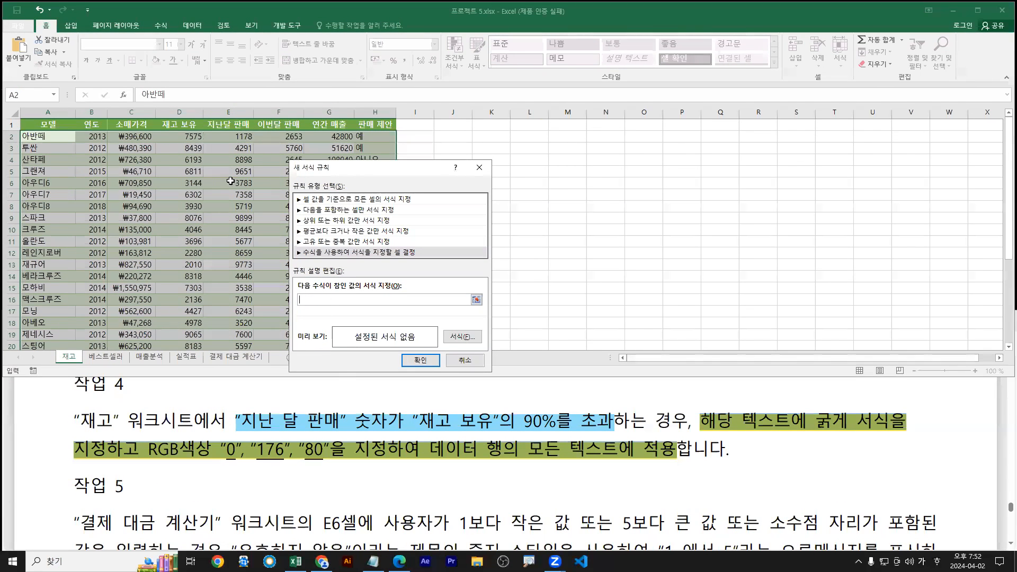
left_click(232, 136)
key("F4")
key("F4")
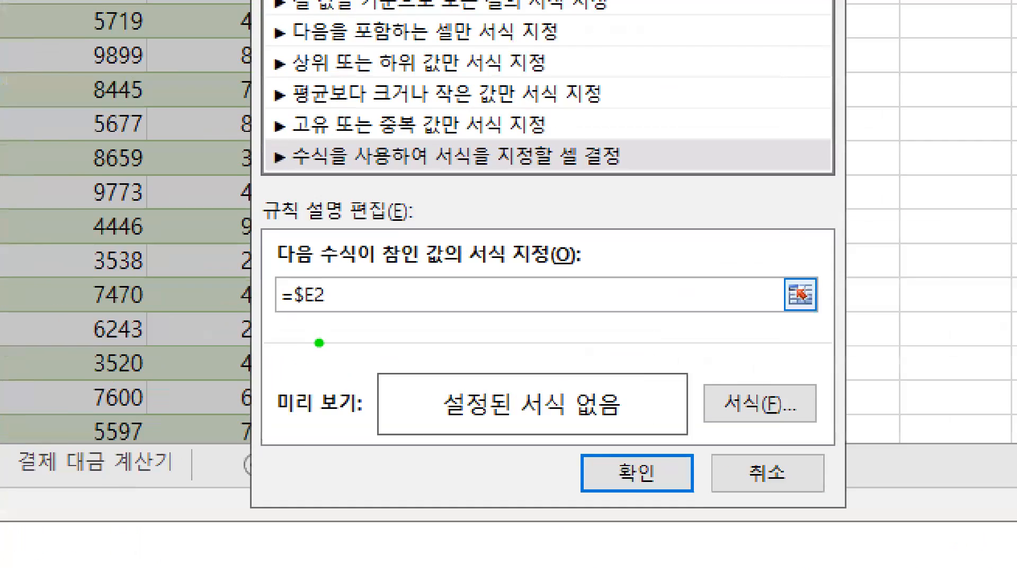
key("r")
left_click_drag(295, 311, 316, 310)
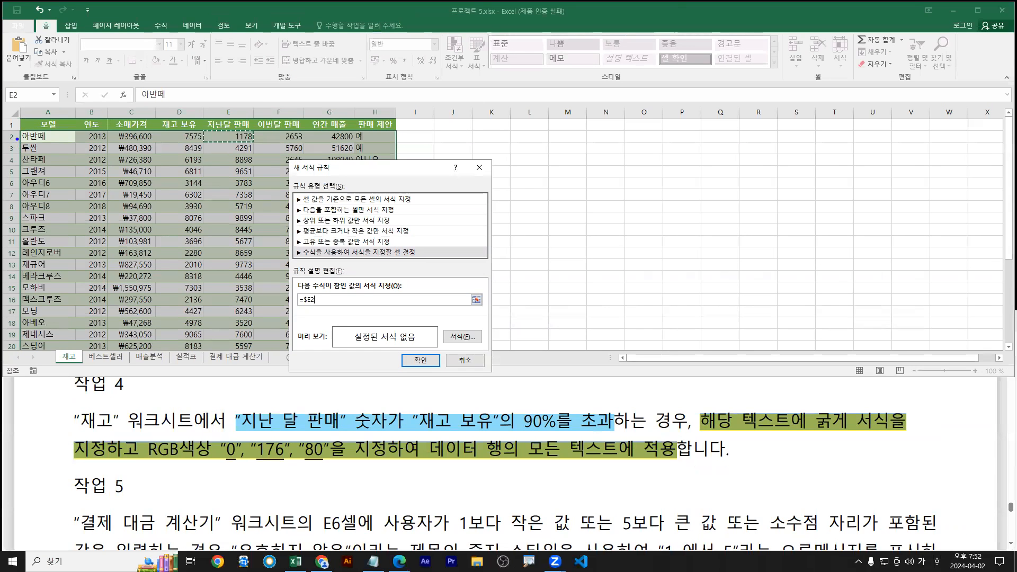
left_click_drag(17, 132, 416, 350)
left_click_drag(214, 103, 248, 366)
left_click_drag(235, 139, 269, 138)
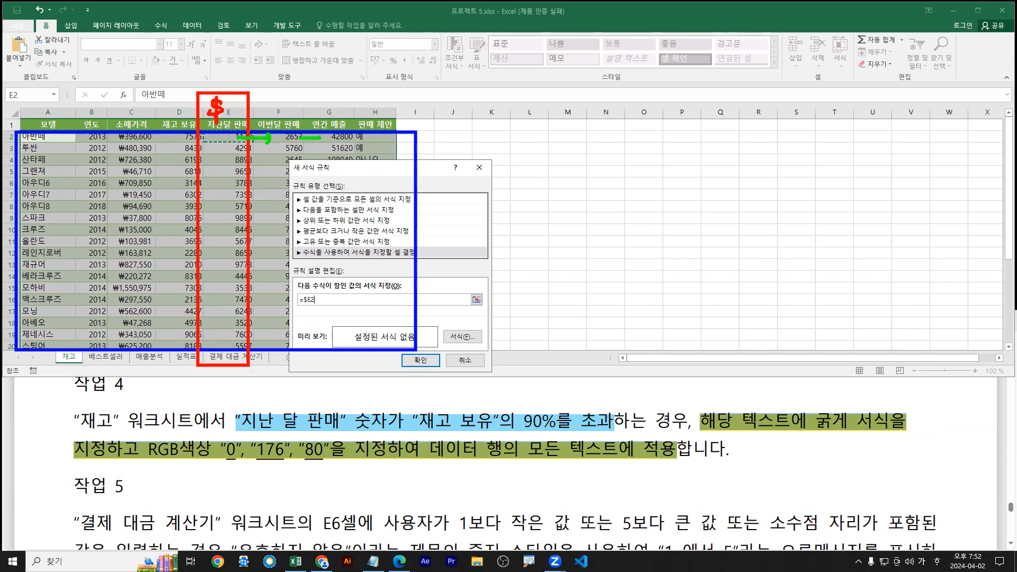
left_click_drag(280, 123, 247, 160)
mouse_move(244, 125)
left_mouse_down()
mouse_move(293, 144)
mouse_move(278, 173)
left_mouse_up()
left_click_drag(289, 133, 333, 157)
key("Escape")
key("ctrl+1")
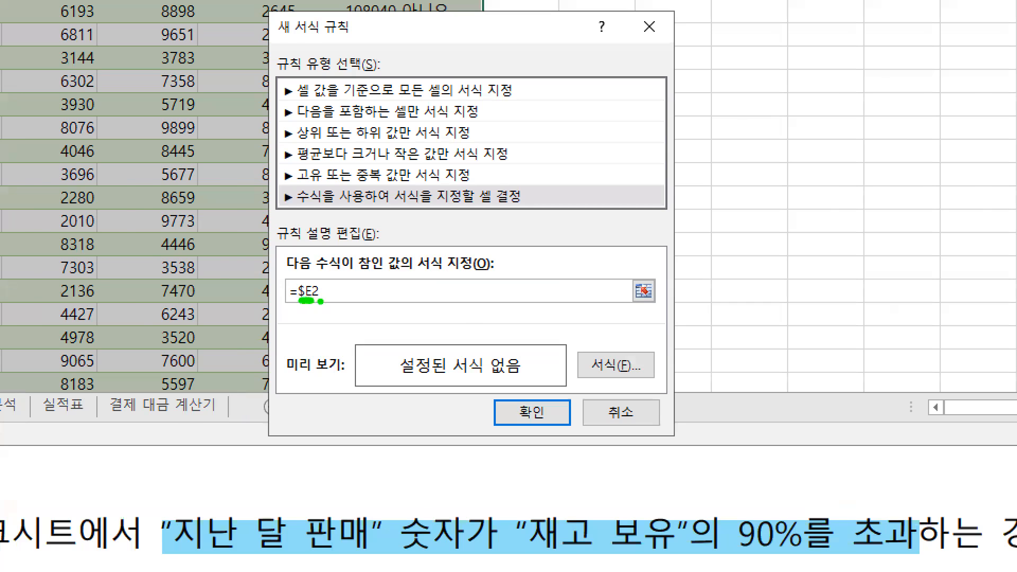
key("Escape")
left_click_drag(419, 432, 611, 434)
key("Escape")
Add > and a column-locked $D2 reference to the rule formula
type(">")
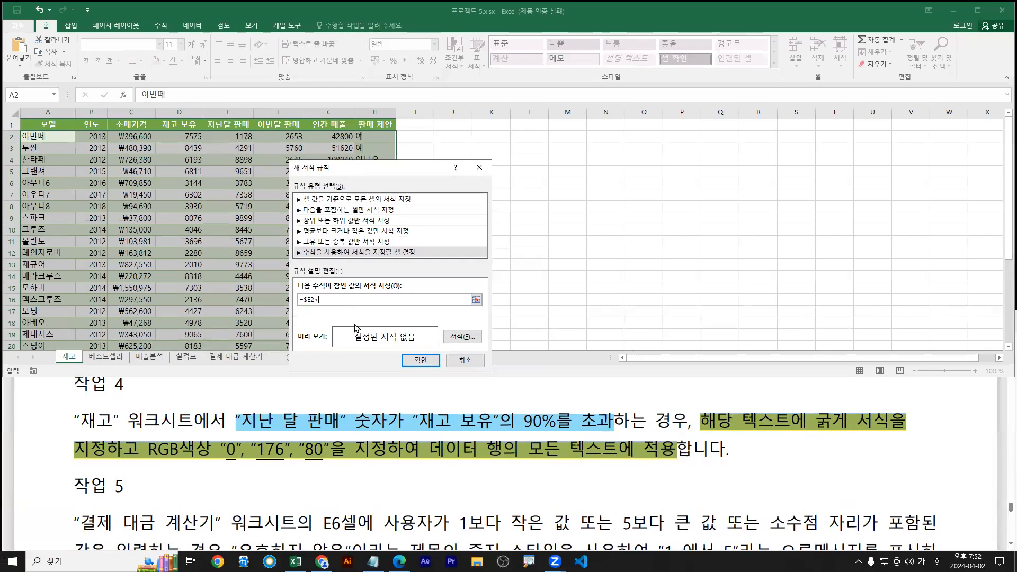
key("ctrl+1")
left_click(328, 315)
key("r")
key("e")
left_click_drag(298, 271, 291, 303)
key("Escape")
left_click(190, 141)
key("ctrl+1")
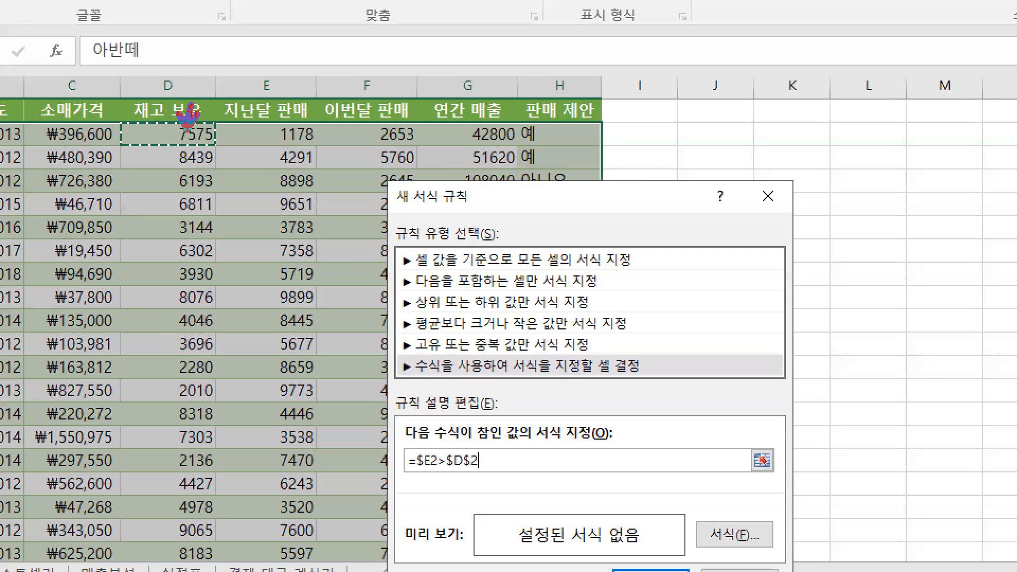
left_click_drag(186, 90, 187, 131)
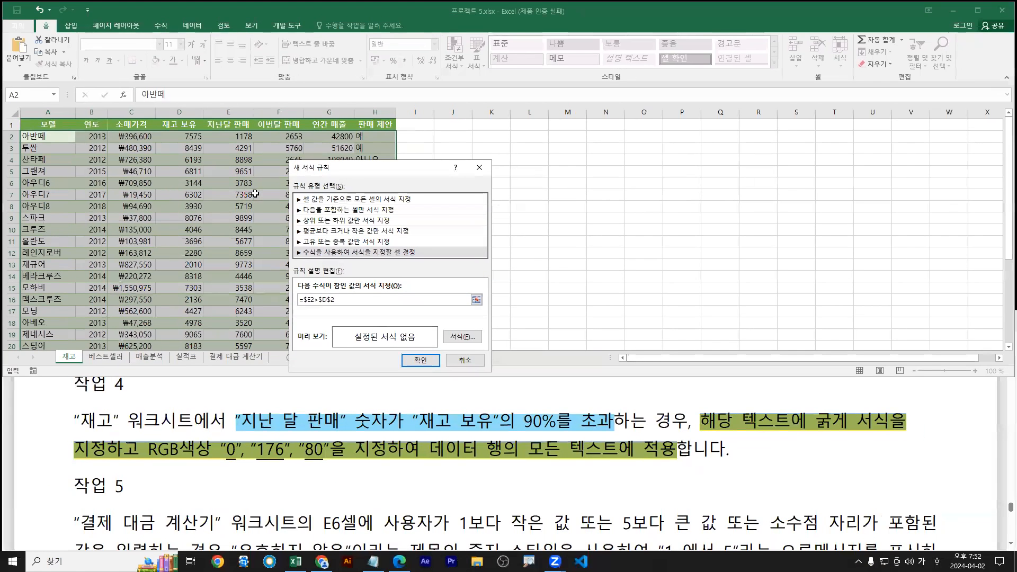
key("F4")
key("F4")
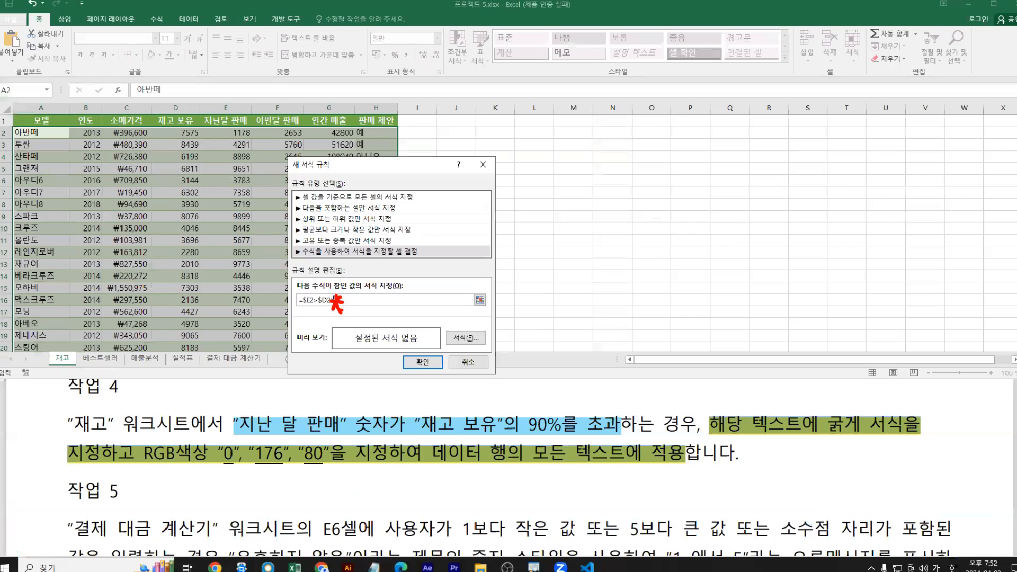
Finish the rule formula with the 0.9 multiplier so it reads =$E2>$D2*0.9
type("0.9")
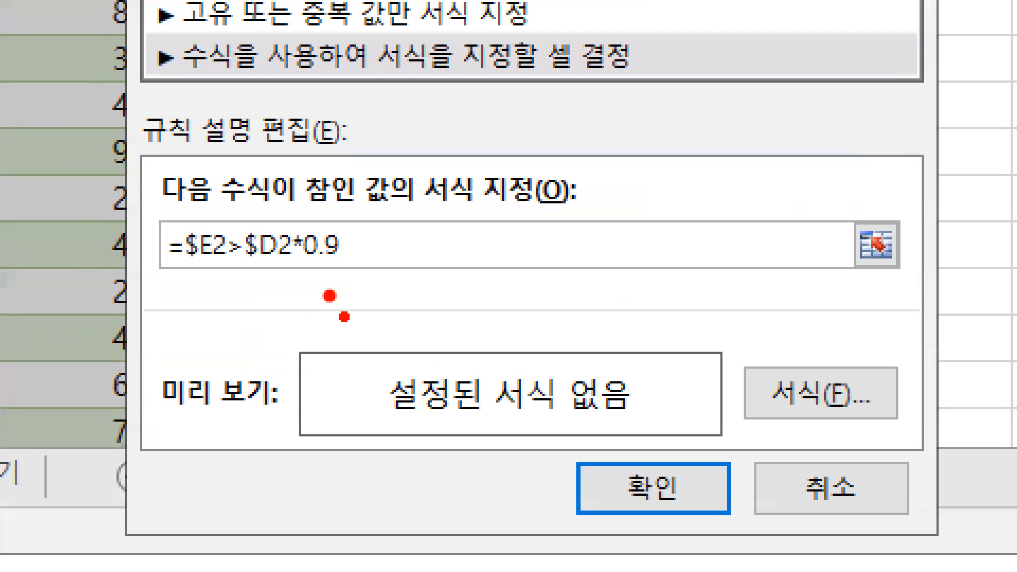
mouse_move(340, 297)
left_mouse_down()
mouse_move(331, 284)
mouse_move(319, 342)
mouse_move(385, 300)
mouse_move(367, 302)
left_mouse_up()
mouse_move(450, 293)
left_mouse_down()
mouse_move(421, 330)
mouse_move(451, 337)
left_mouse_up()
key("b")
left_click_drag(300, 269, 356, 261)
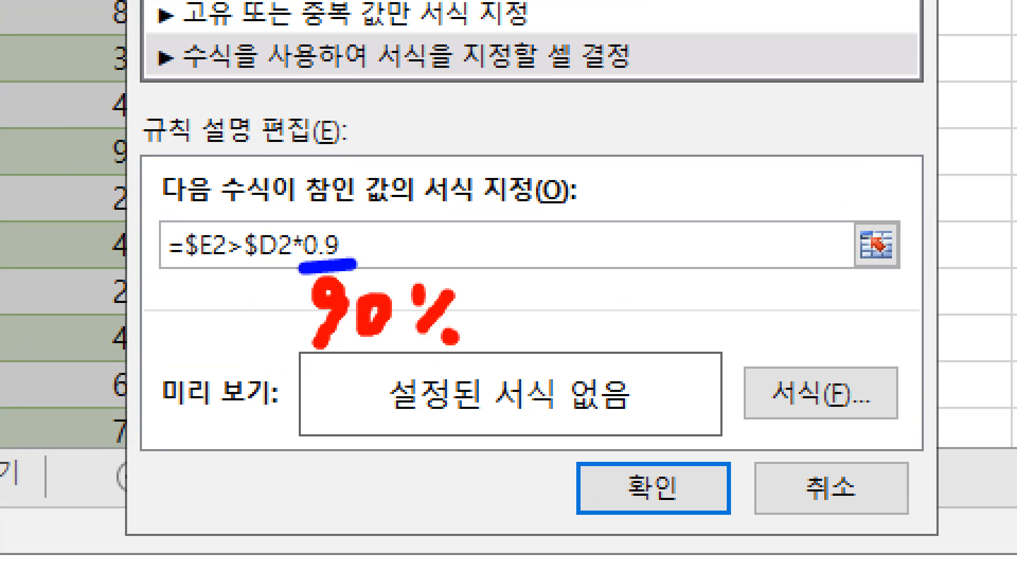
left_click_drag(353, 180, 342, 232)
left_click_drag(374, 196, 402, 186)
left_click_drag(371, 119, 395, 146)
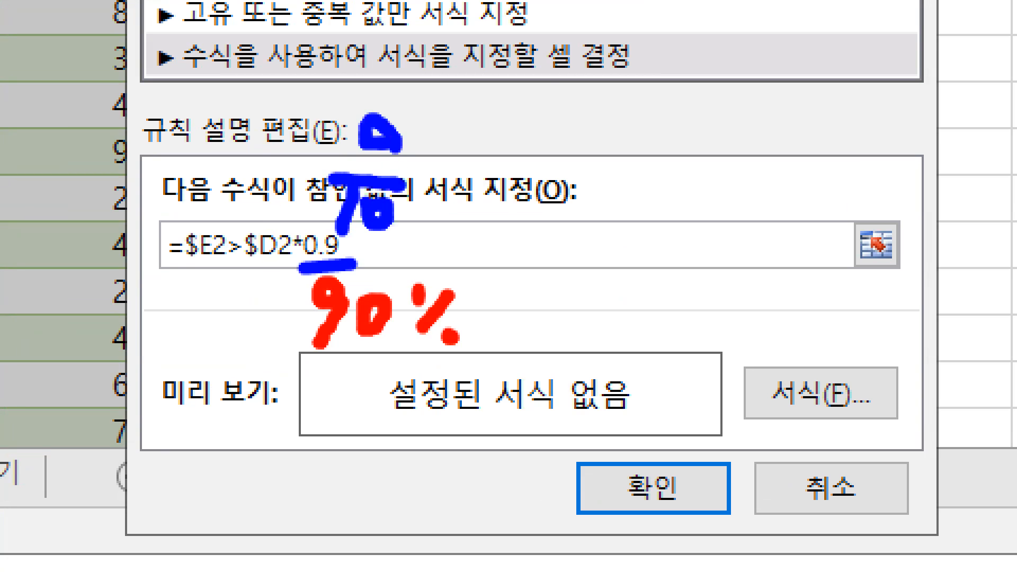
key("e")
left_click_drag(241, 270, 349, 269)
left_click_drag(169, 279, 347, 281)
left_click_drag(819, 417, 776, 458)
mouse_move(752, 352)
left_mouse_down()
mouse_move(866, 447)
mouse_move(909, 450)
mouse_move(898, 447)
left_mouse_up()
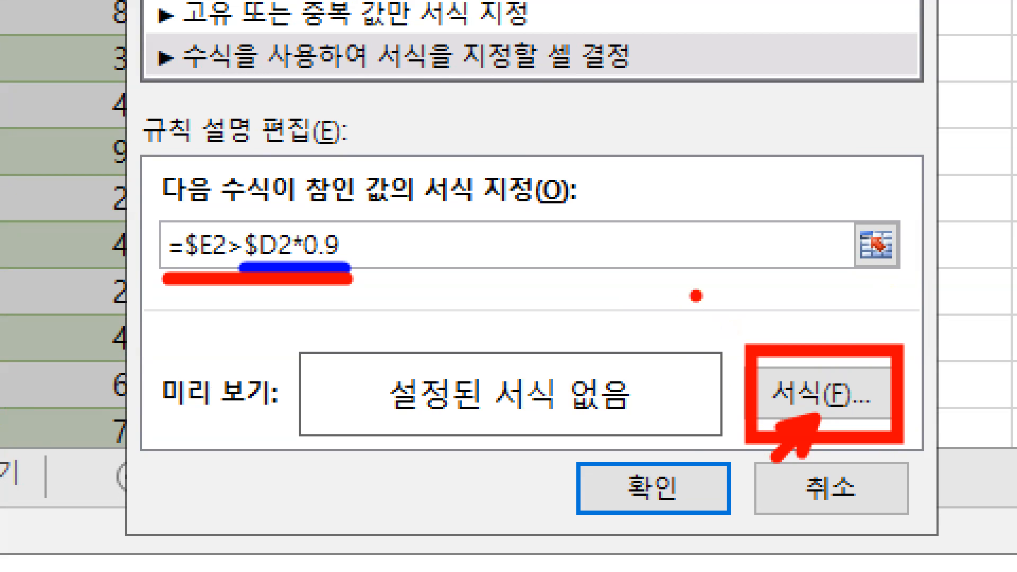
key("Escape")
Set the rule's format font to bold in Format Cells
left_click(462, 336)
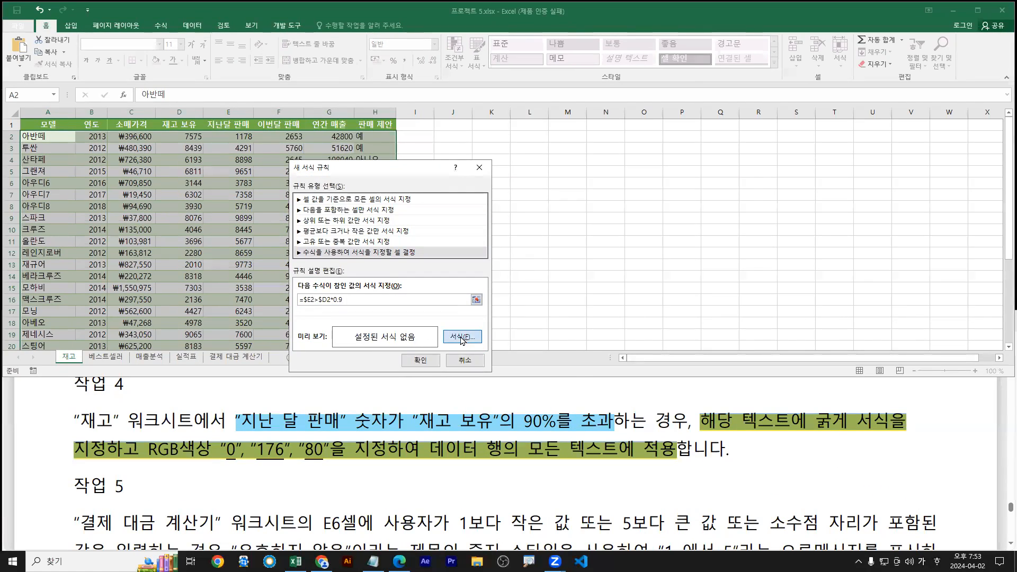
left_click_drag(492, 117, 702, 122)
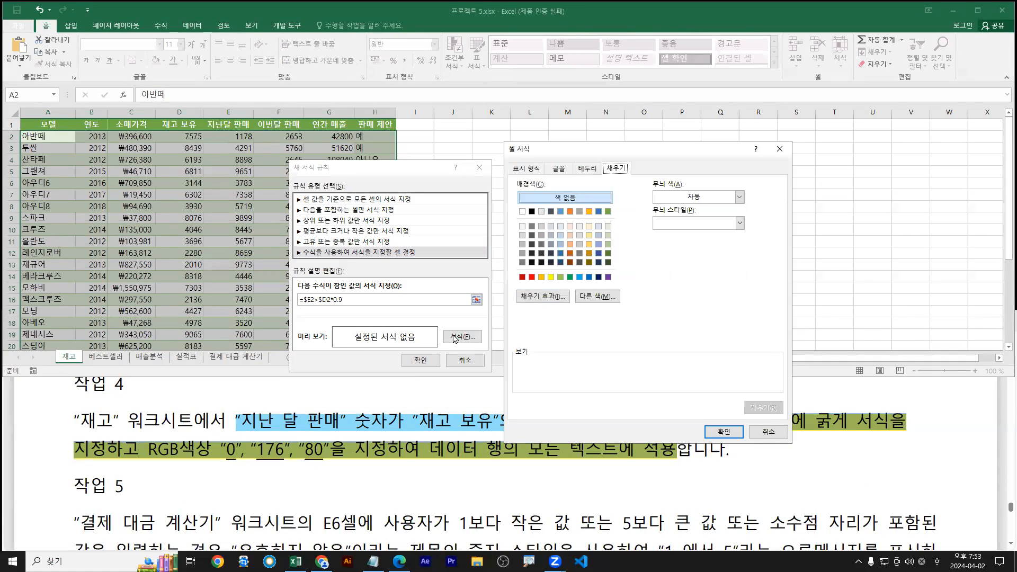
left_click(558, 136)
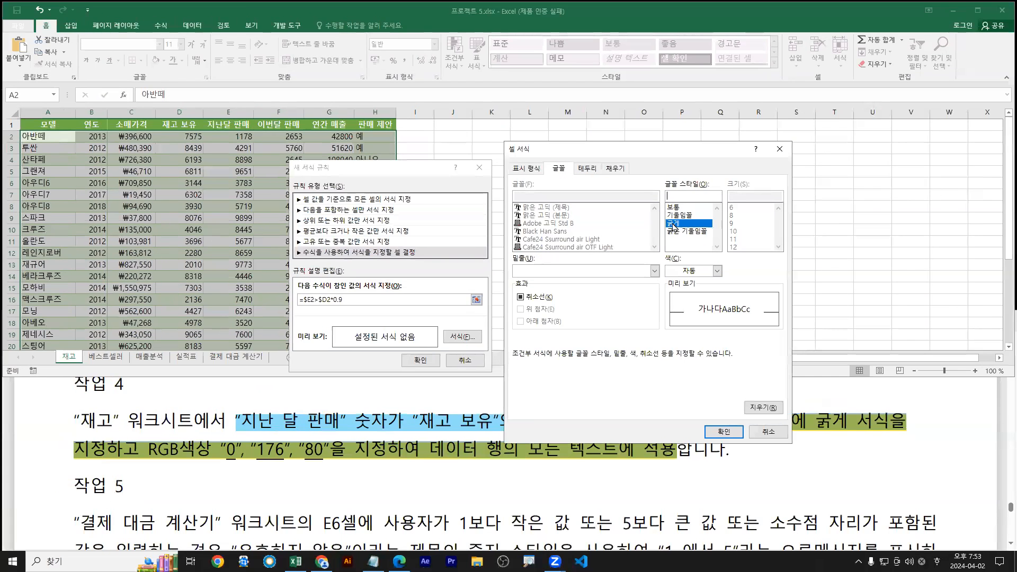
left_click(786, 274)
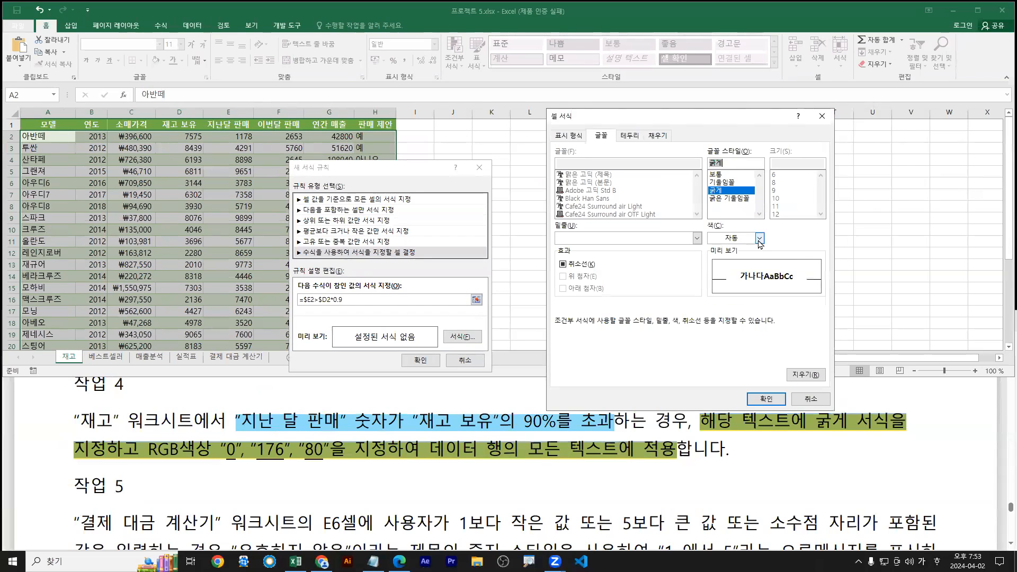
Bring up the full colour picker via the font Color list's More Colors
left_click(759, 239)
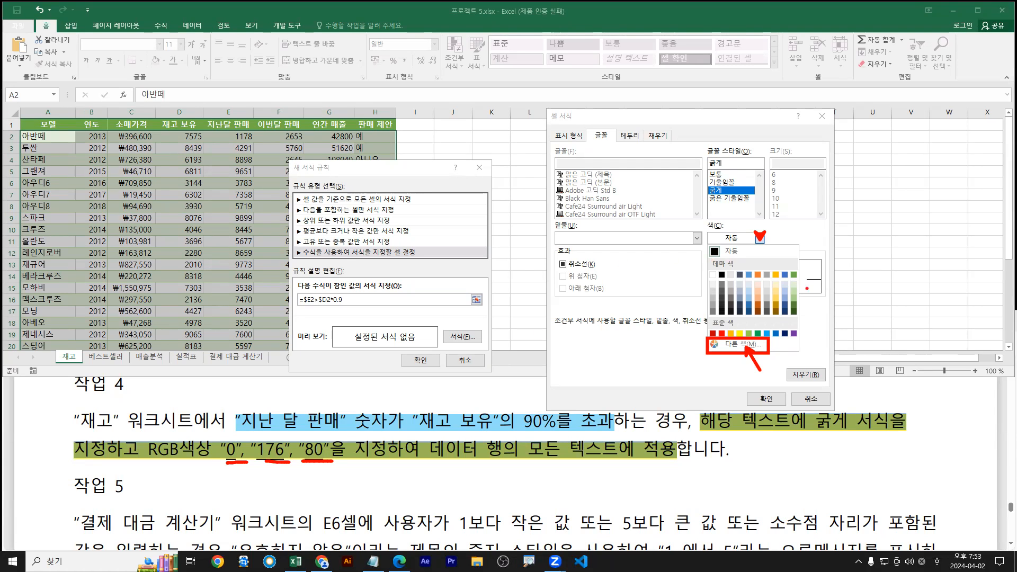
left_click(759, 237)
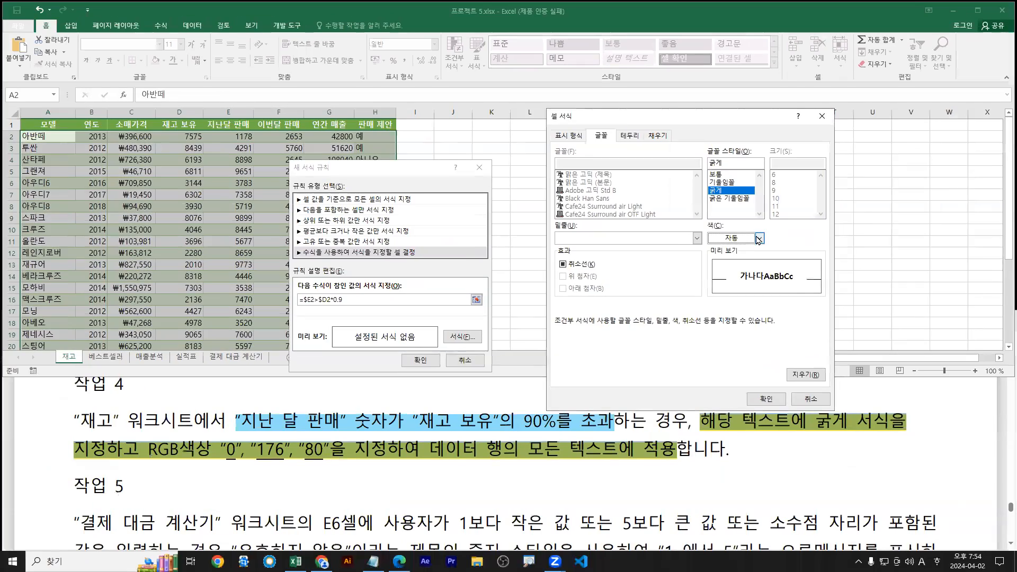
left_click(804, 264)
left_click(736, 345)
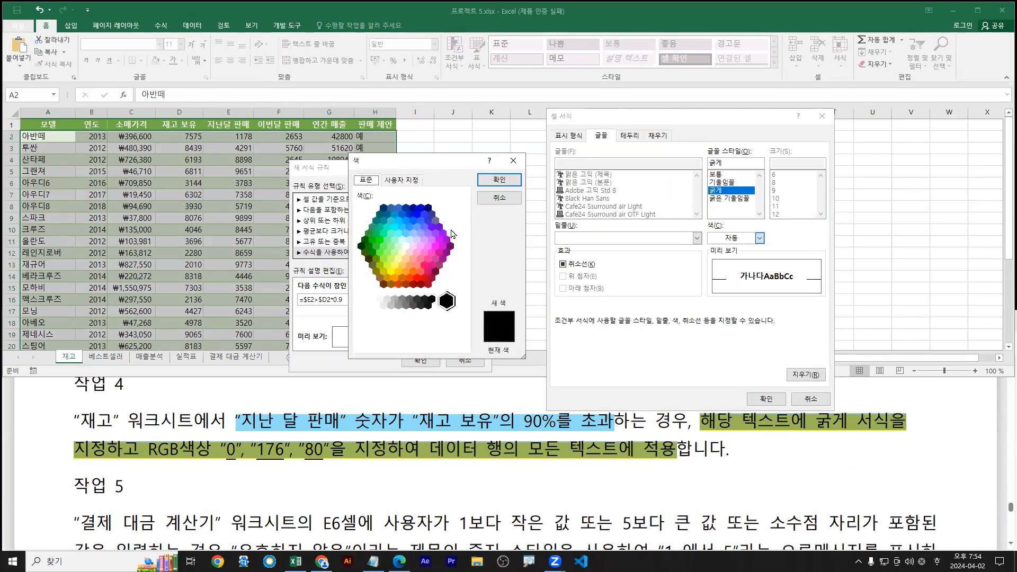
Make the rule's font colour RGB 0, 176, 80 and confirm the bold green rule
left_click(400, 181)
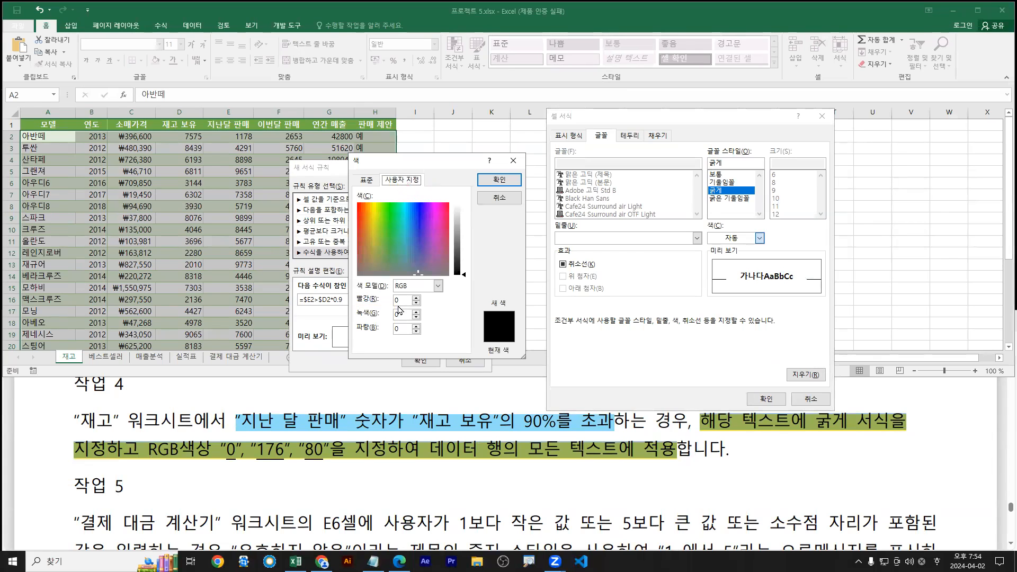
left_click(403, 315)
type("176")
key("Tab")
type("80")
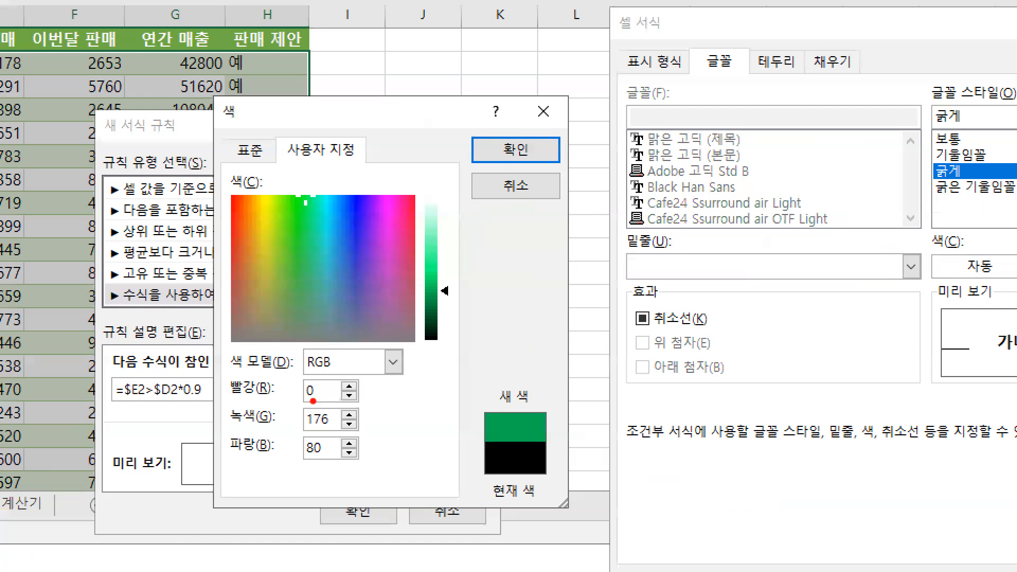
mouse_move(304, 404)
left_mouse_down()
mouse_move(317, 404)
mouse_move(340, 455)
left_mouse_up()
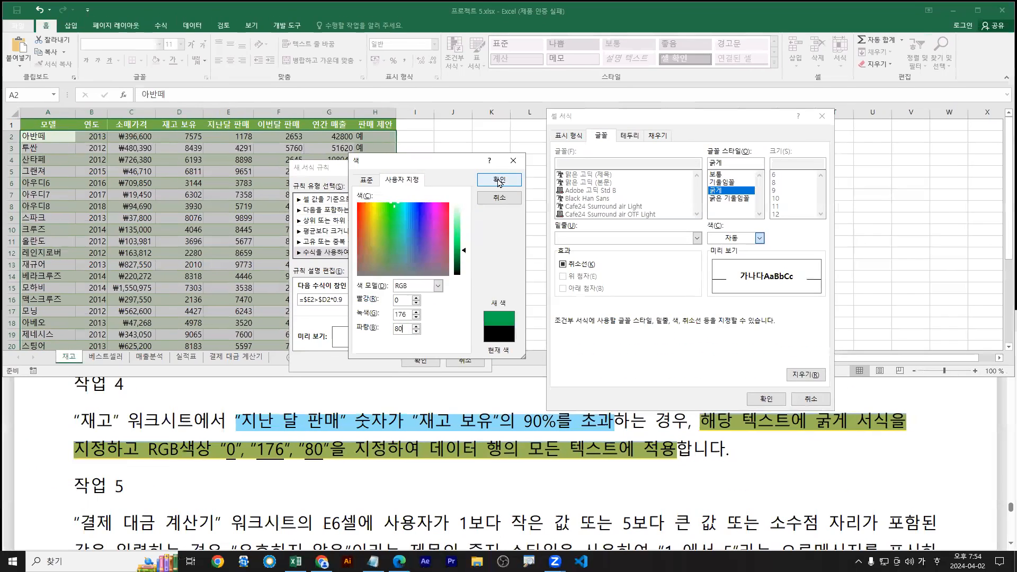
left_click(516, 149)
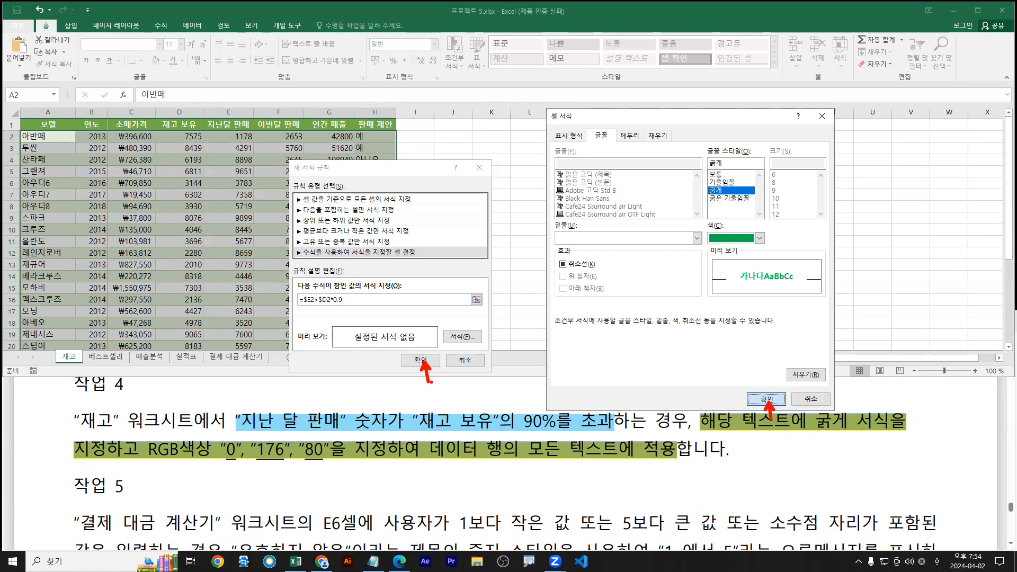
left_click(766, 399)
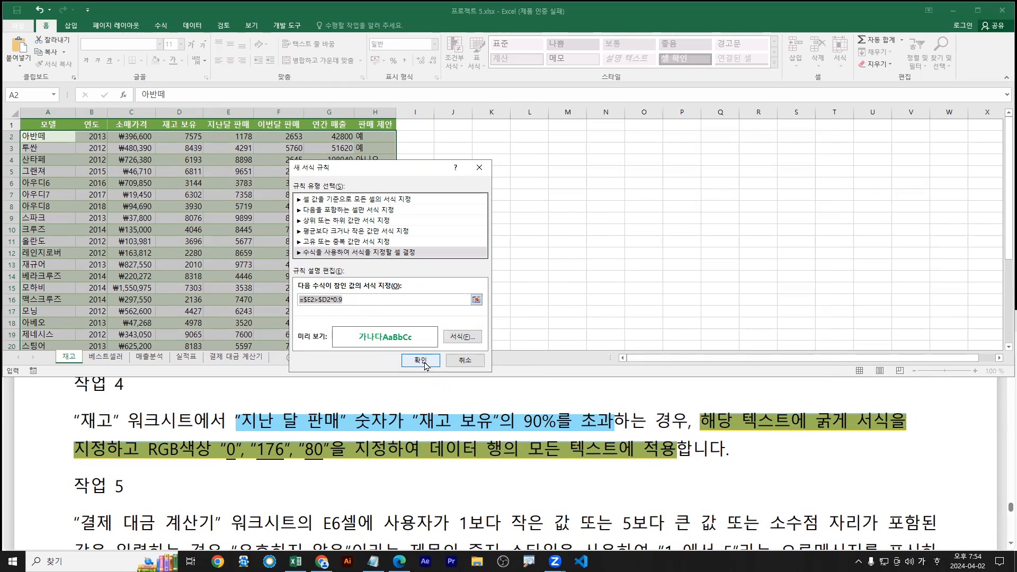
left_click(419, 360)
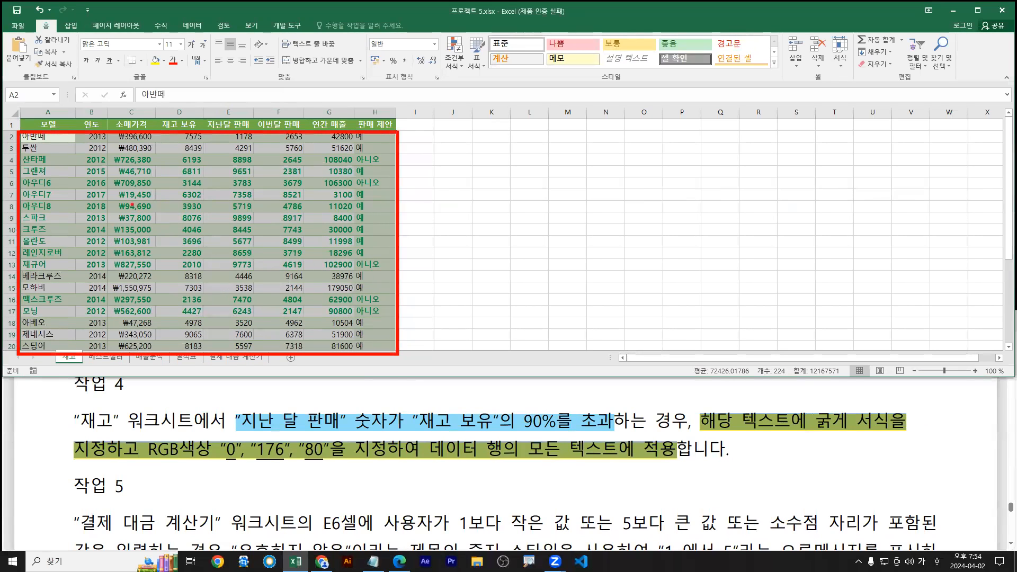
Open the =$E2>$D2*0.9 rule for editing from Manage Rules
left_click(454, 55)
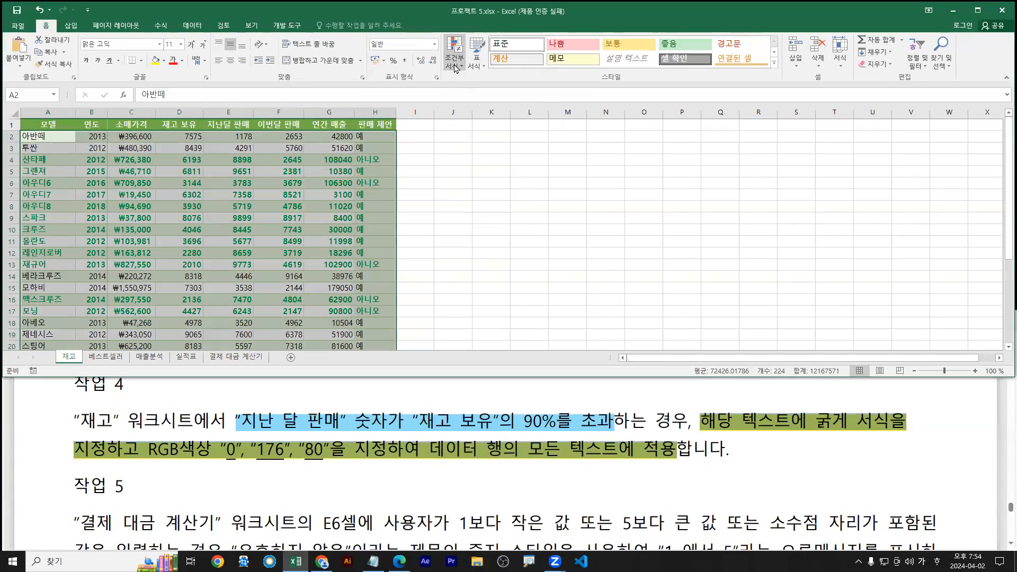
left_click(455, 64)
left_click(471, 227)
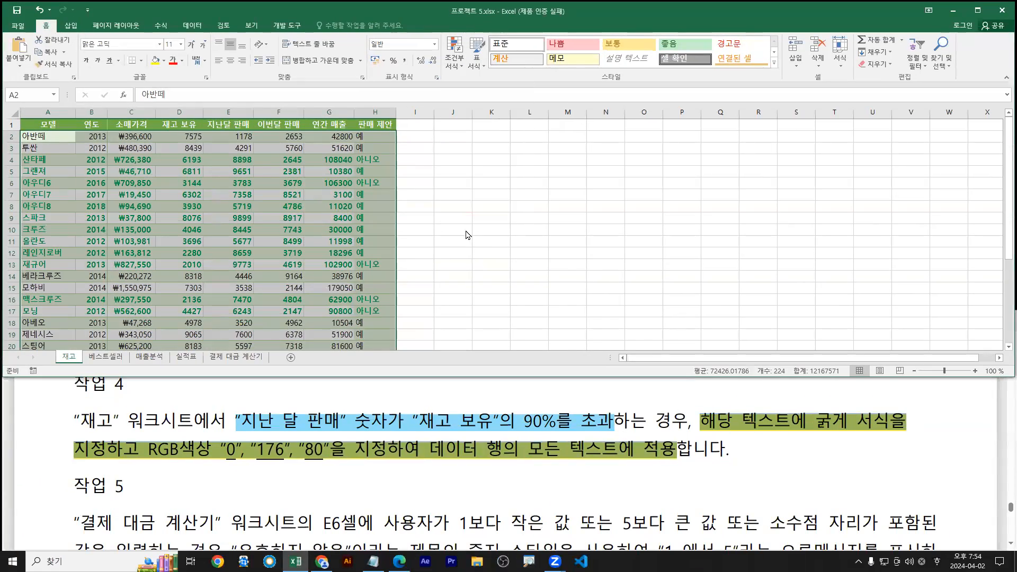
left_click(265, 257)
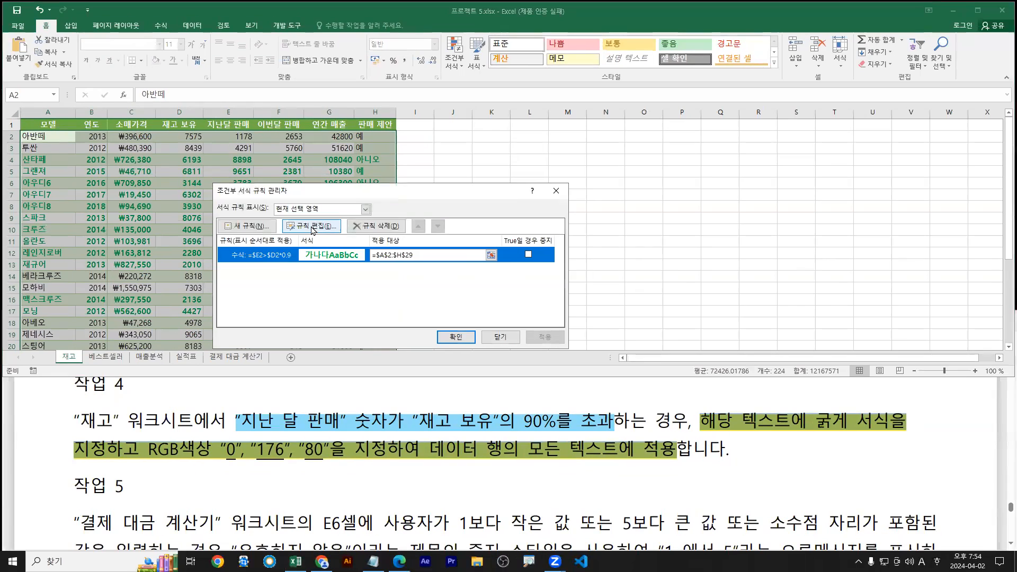
left_click(312, 228)
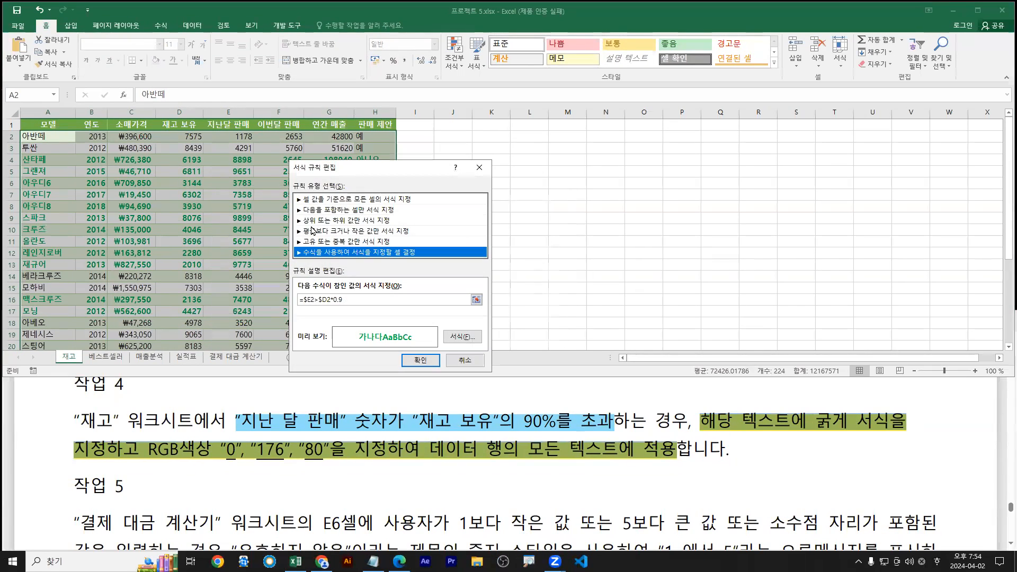
left_click(373, 562)
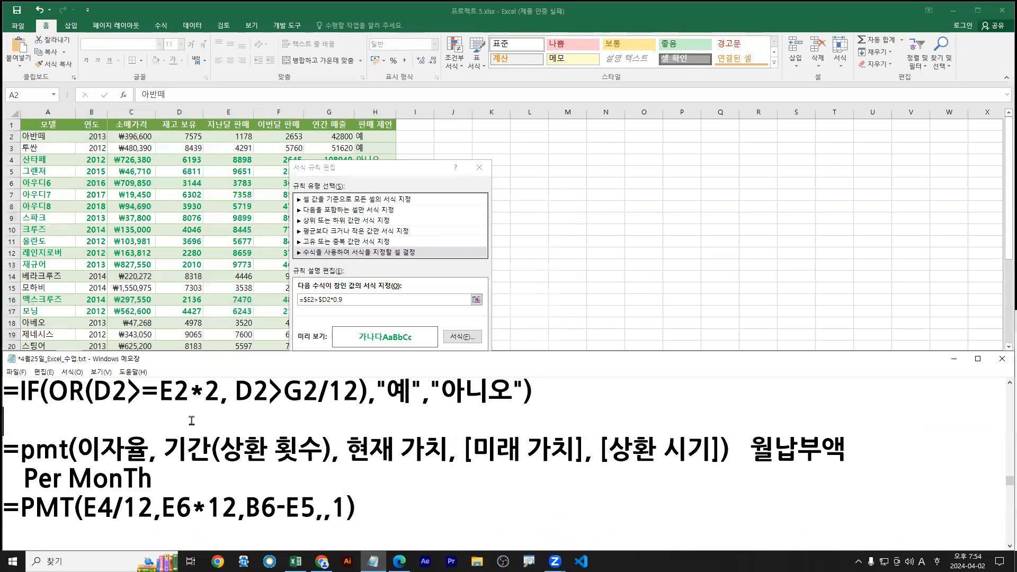
Paste =$E2>$D2*0.9 into Notepad on its own line above the =IF formula
key("Up")
key("Return")
key("Up")
type("=$E2>$D2*0.9")
key("Return")
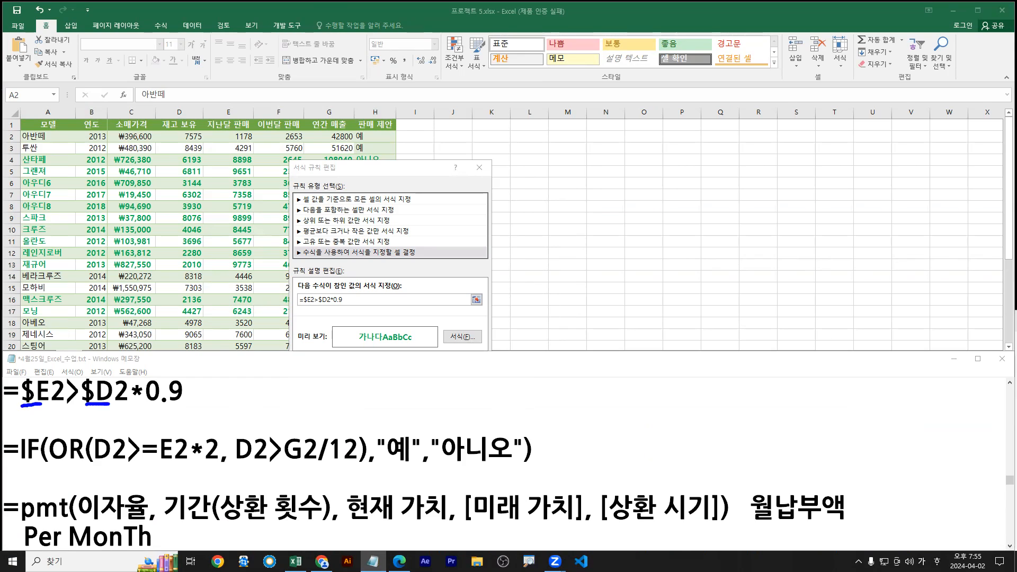
key("Escape")
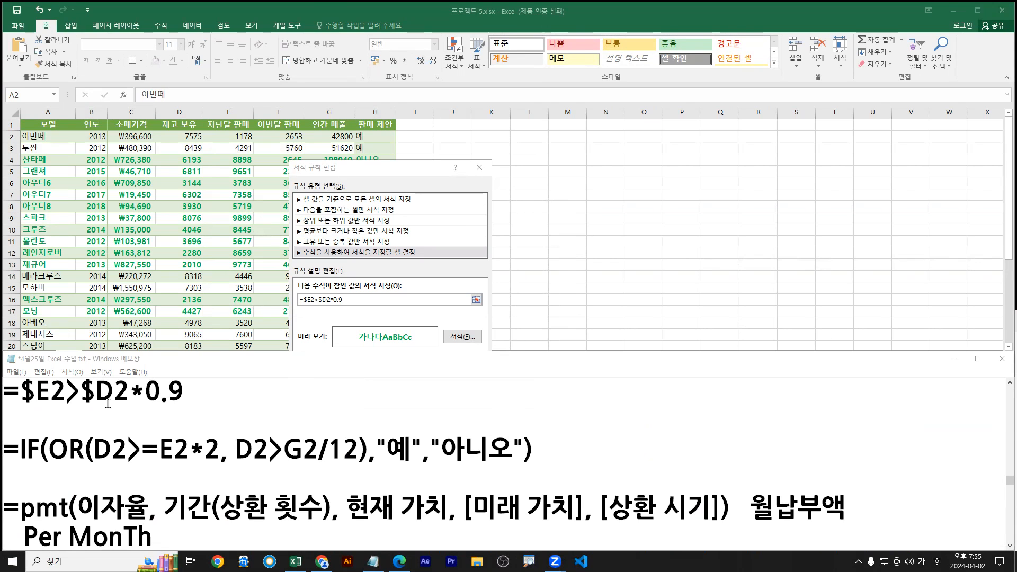
Confirm the edited rule and close the Excel rule manager
left_click(359, 173)
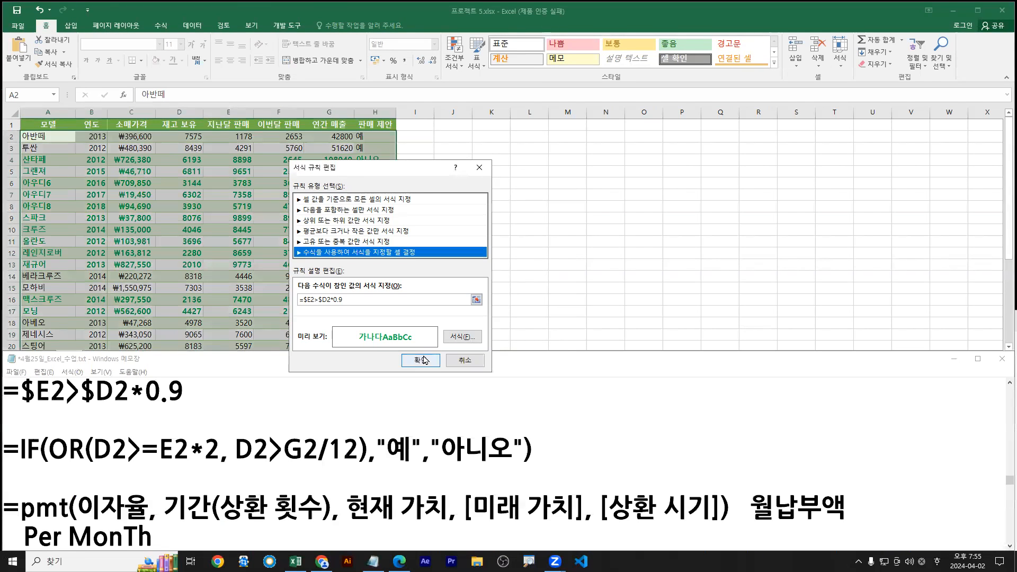
left_click(424, 360)
left_click(455, 339)
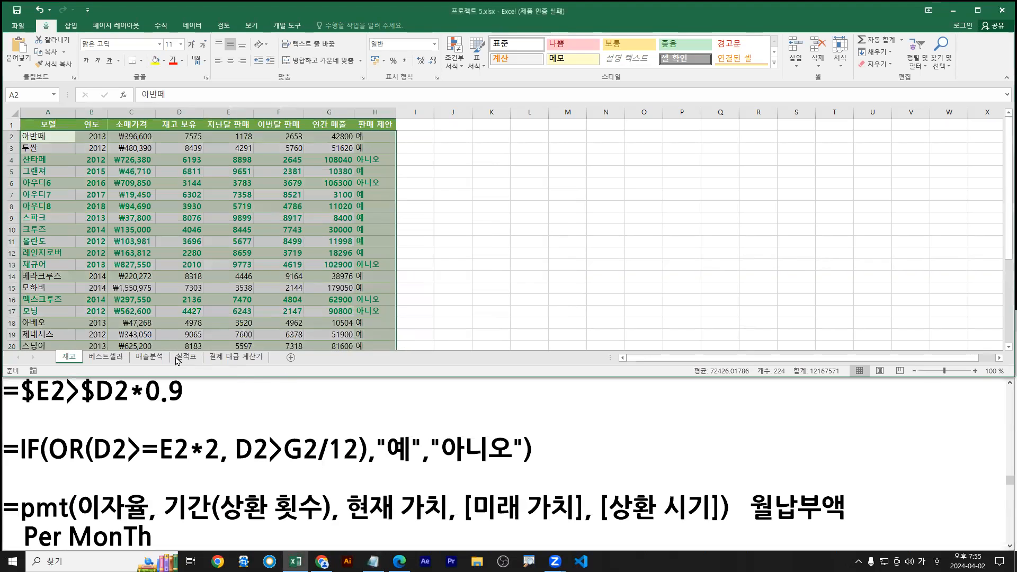
Go to the 결제 대금 계산기 sheet and select cell E6 holding the payoff years
left_click(233, 358)
left_click(192, 358)
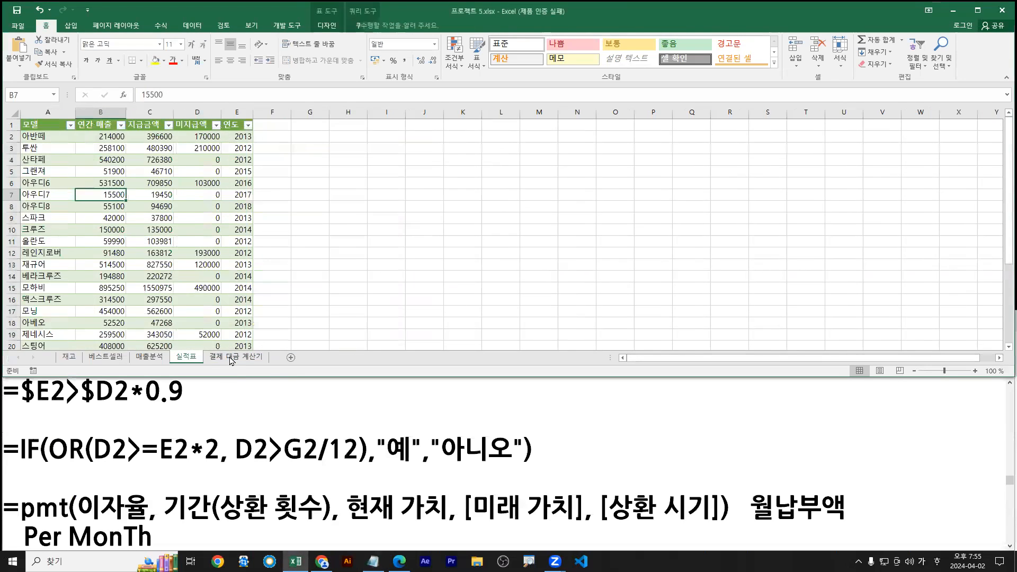
left_click(233, 358)
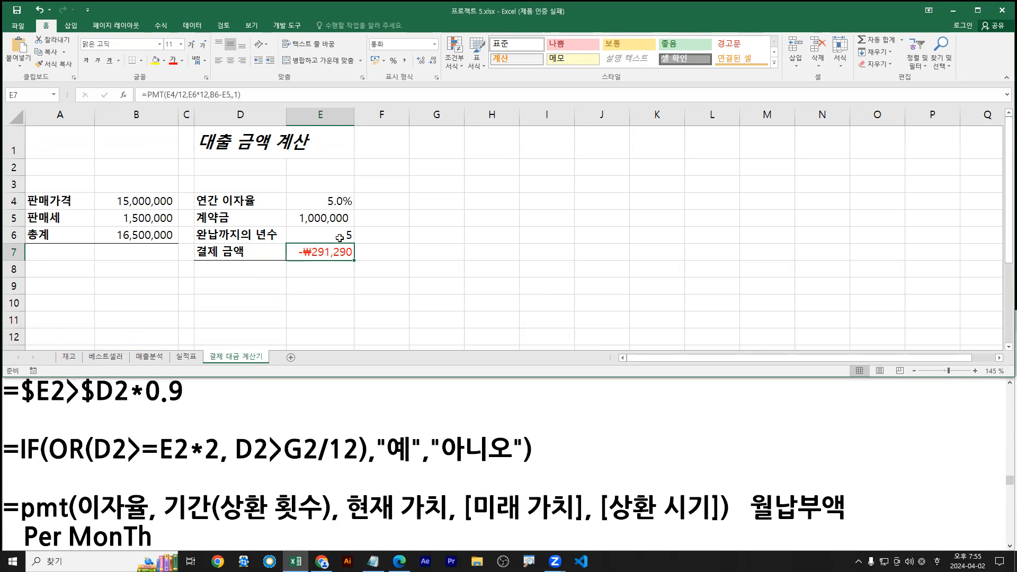
left_click(319, 241)
left_click_drag(284, 224, 356, 245)
left_click_drag(355, 232, 390, 214)
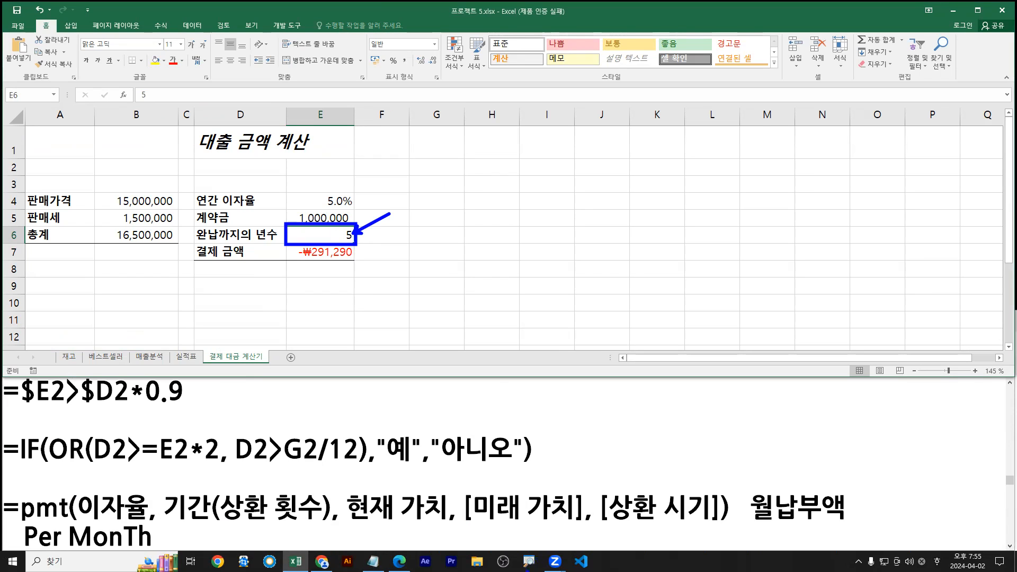
left_click(399, 561)
Highlight 1보다 작은 값 yellow and the 5보다 큰 값 and decimal conditions light blue
scroll(401, 523, "down", 2)
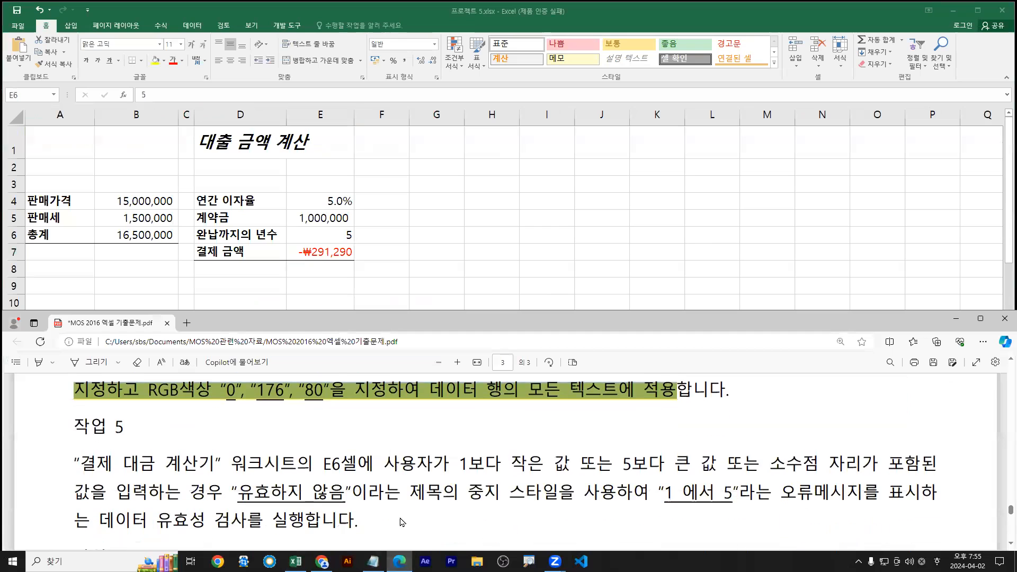
left_click_drag(458, 435, 716, 435)
mouse_move(583, 392)
left_click(683, 392)
mouse_move(794, 392)
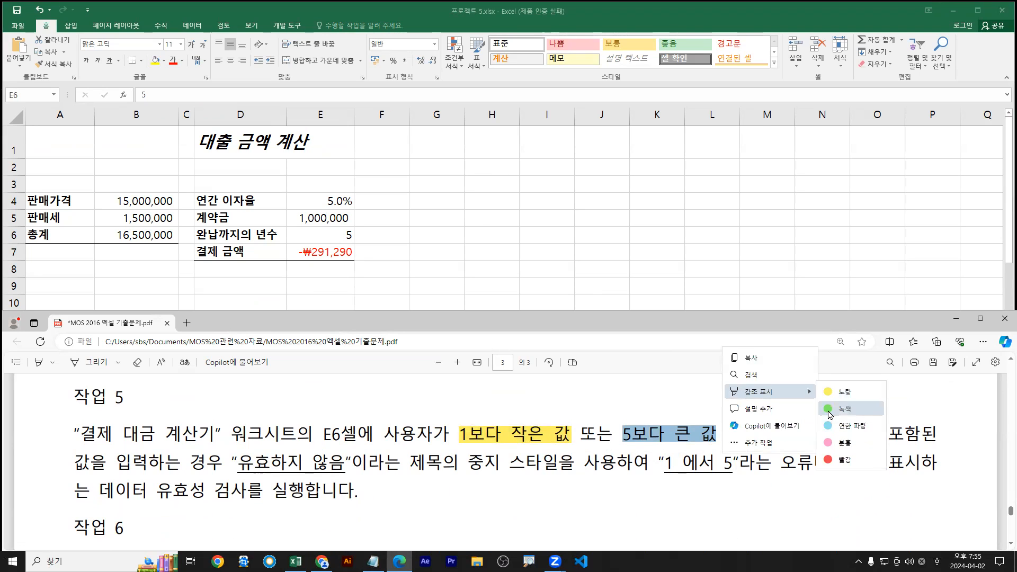
left_click(831, 425)
left_click_drag(784, 434, 219, 462)
mouse_move(321, 394)
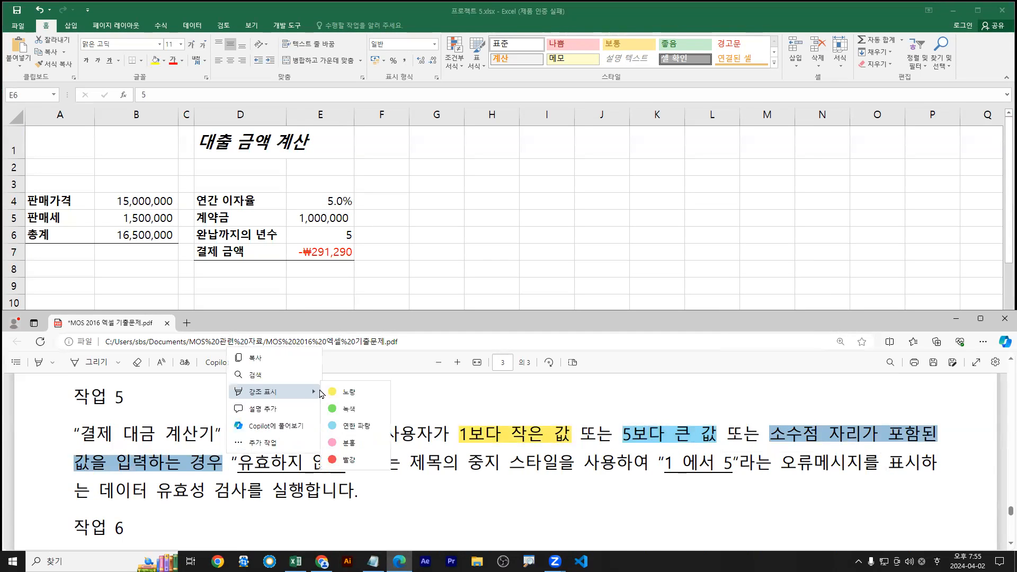
left_click(350, 426)
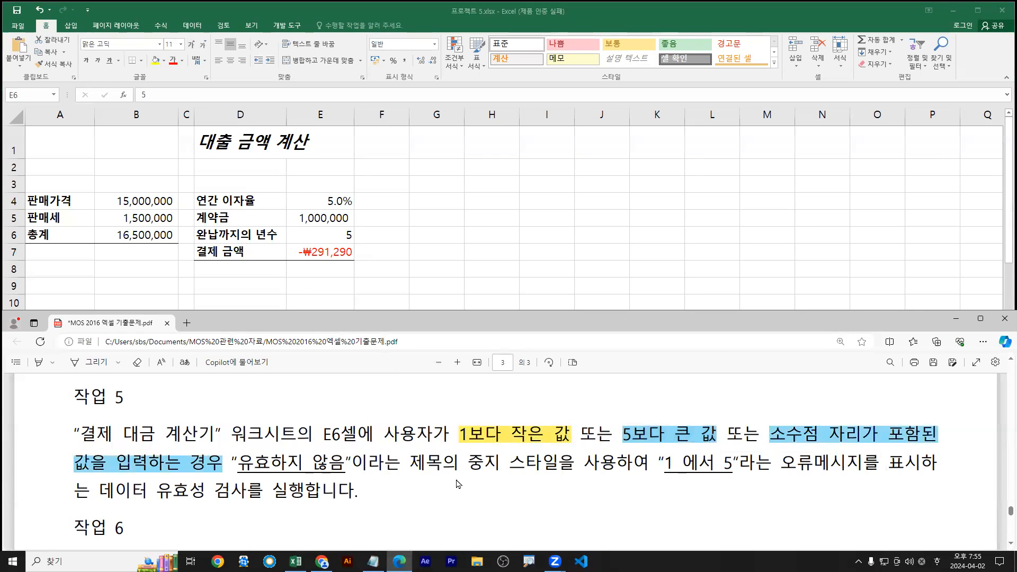
Highlight the error title and message requirement in pink
left_click_drag(241, 462, 922, 466)
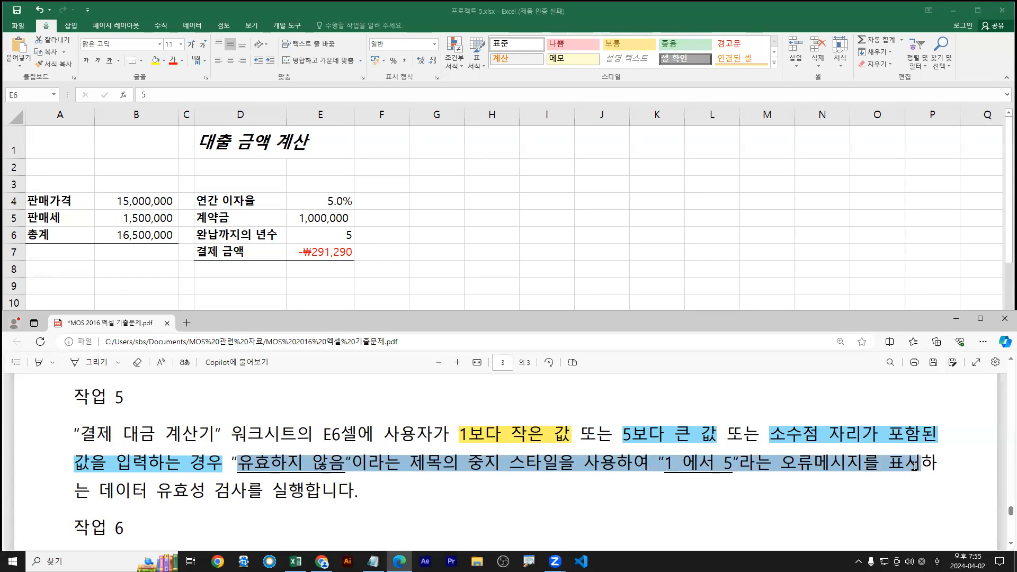
mouse_move(951, 394)
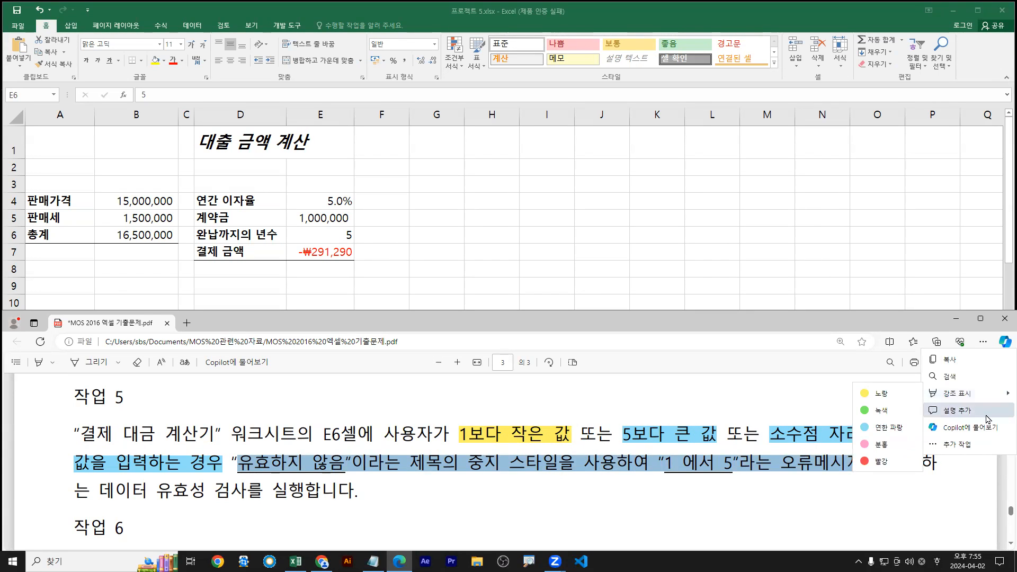
left_click(877, 444)
left_click_drag(99, 490, 297, 494)
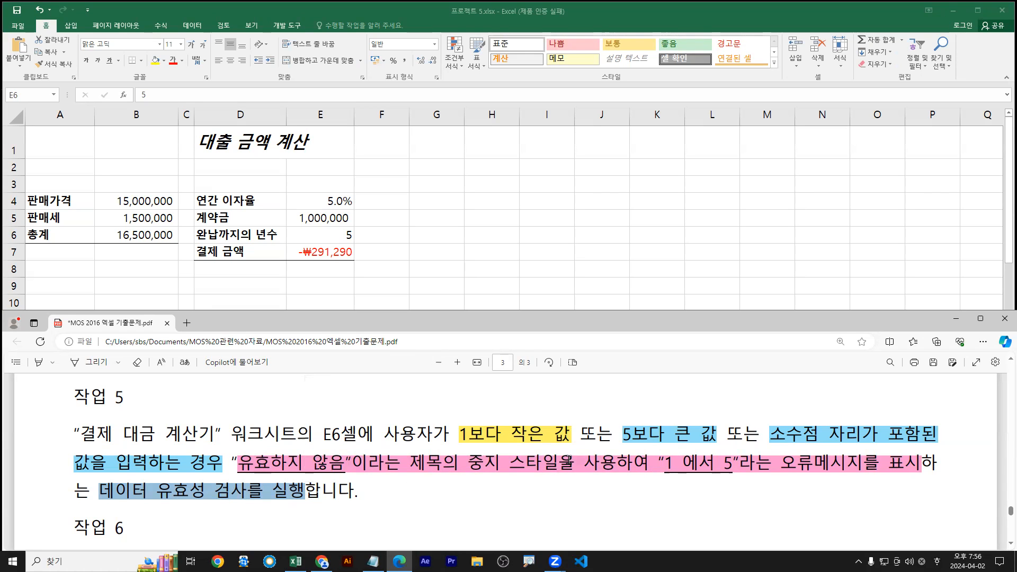
left_click(321, 234)
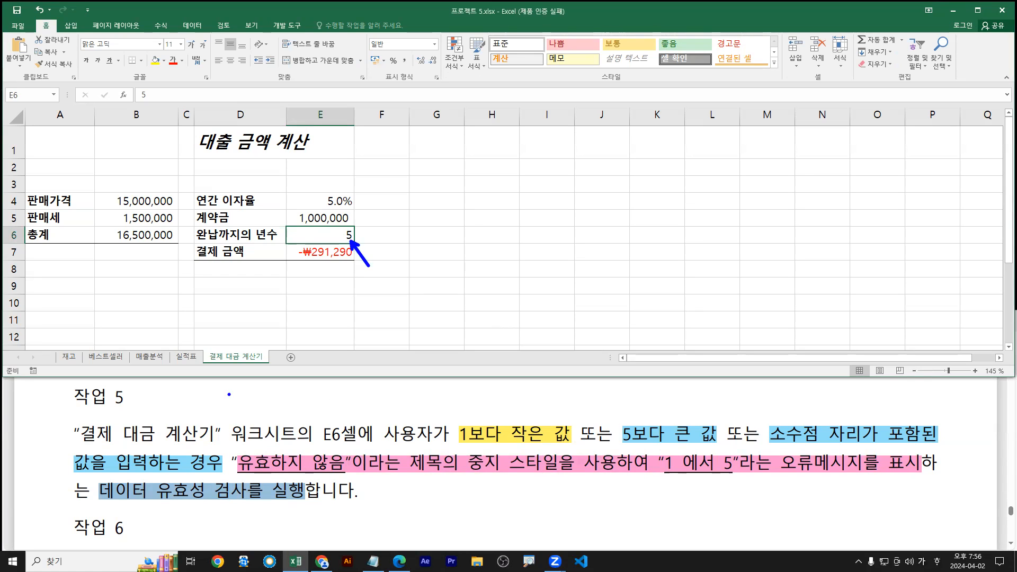
Show the Data tab's tools with cell E6 still selected
mouse_move(98, 499)
left_mouse_down()
mouse_move(265, 499)
mouse_move(242, 498)
left_mouse_up()
left_click_drag(288, 223, 356, 246)
key("Escape")
left_click(192, 26)
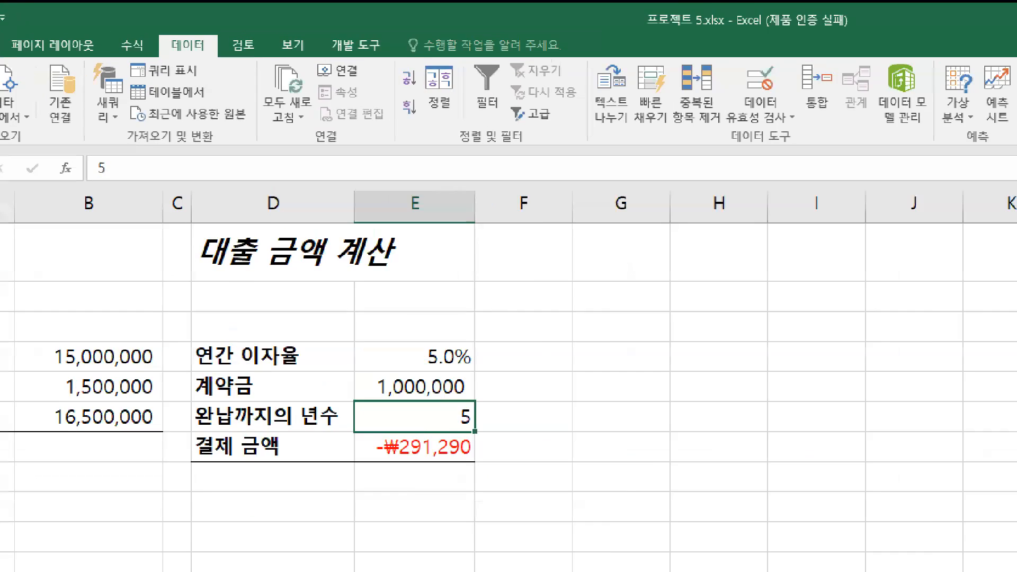
left_click_drag(205, 50, 196, 30)
mouse_move(631, 66)
left_mouse_down()
mouse_move(808, 140)
mouse_move(1013, 172)
left_mouse_up()
mouse_move(799, 68)
left_mouse_down()
mouse_move(839, 62)
mouse_move(851, 111)
mouse_move(857, 90)
mouse_move(884, 138)
left_mouse_up()
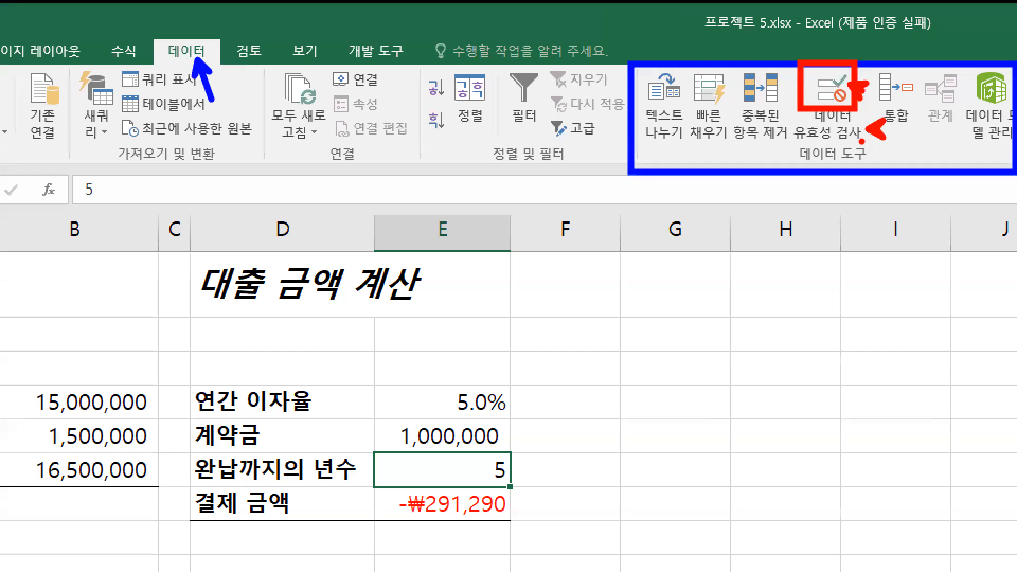
key("Escape")
Bring up the Data Validation dialog for cell E6
left_click(515, 45)
key("Escape")
left_click(526, 64)
key("ctrl+1")
left_click(310, 384)
left_click_drag(467, 459, 503, 427)
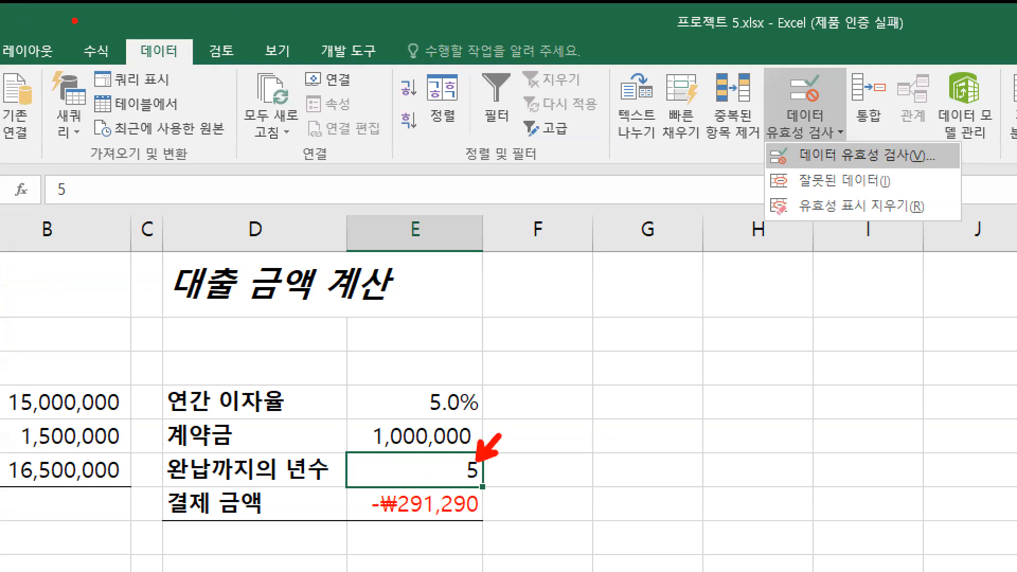
left_click_drag(120, 32, 198, 67)
left_click_drag(684, 162, 781, 162)
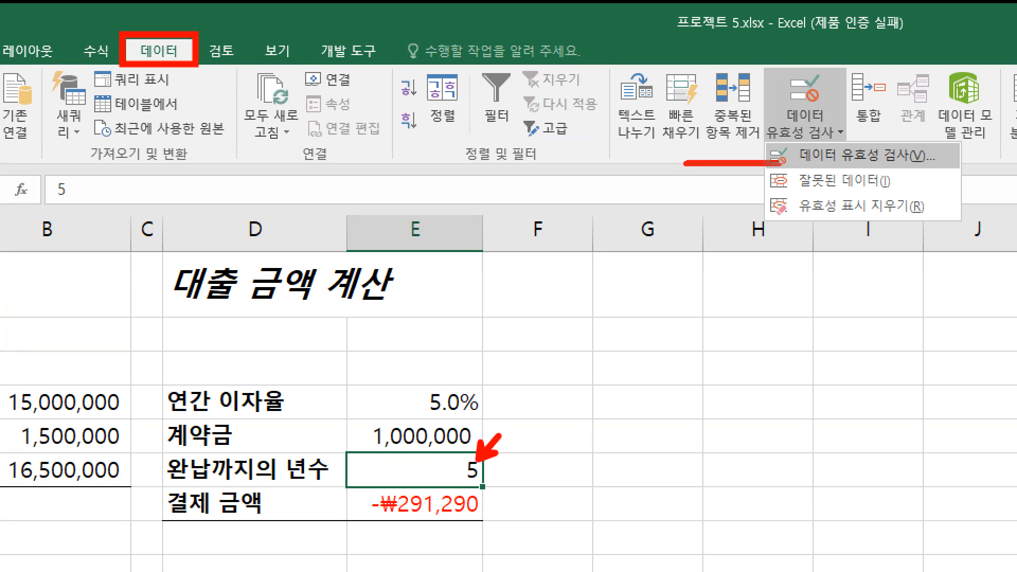
left_click_drag(840, 138, 853, 110)
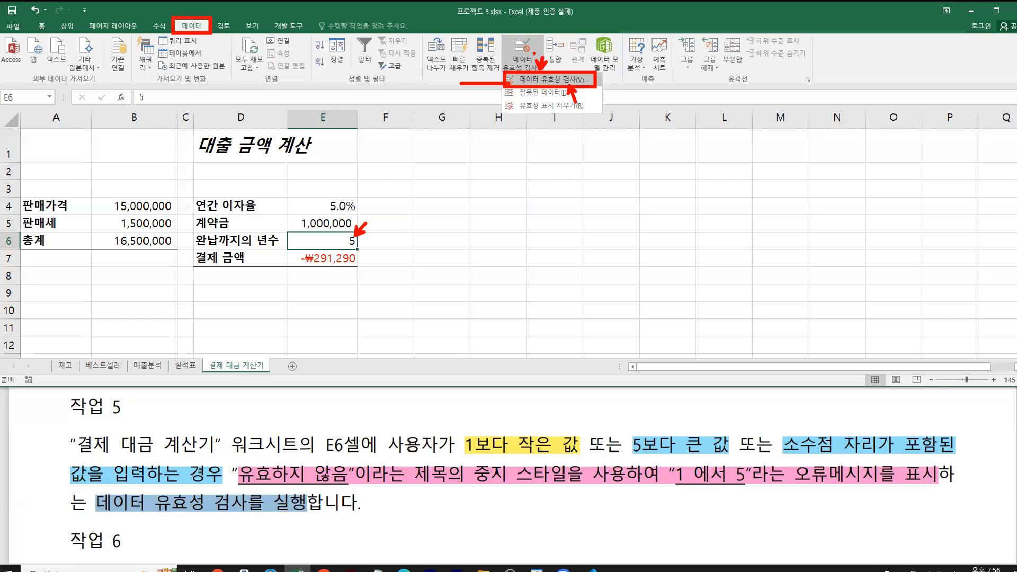
left_click(551, 80)
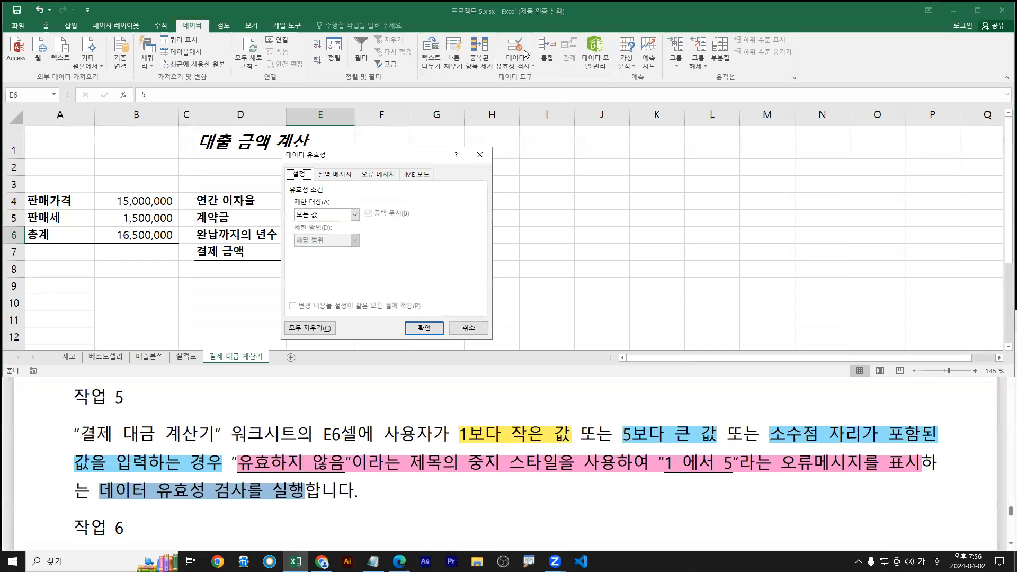
Set E6's validation rule to allow only Whole number values
left_click_drag(414, 159, 506, 139)
left_click(447, 195)
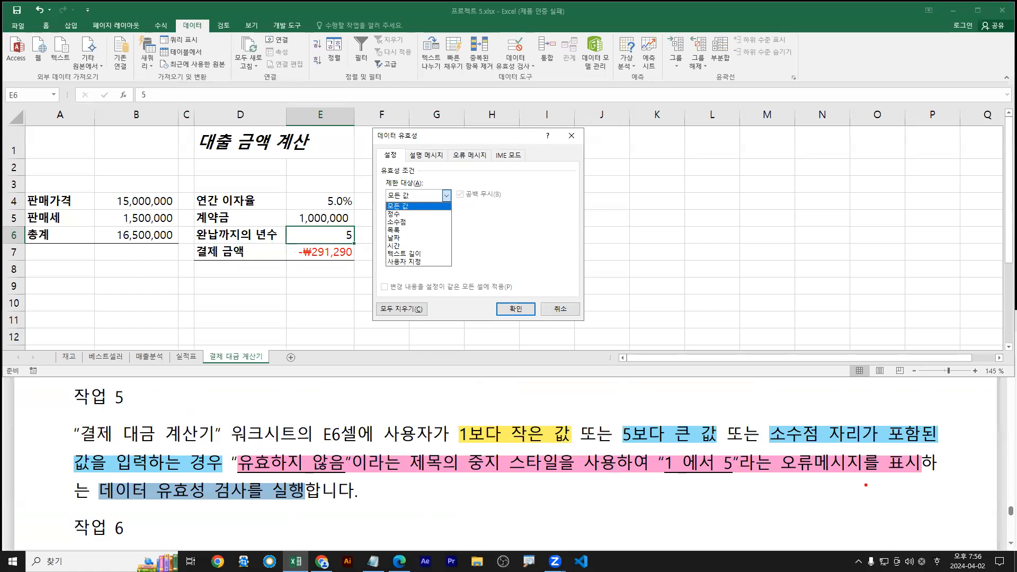
left_click_drag(769, 445, 937, 446)
left_click_drag(76, 476, 210, 473)
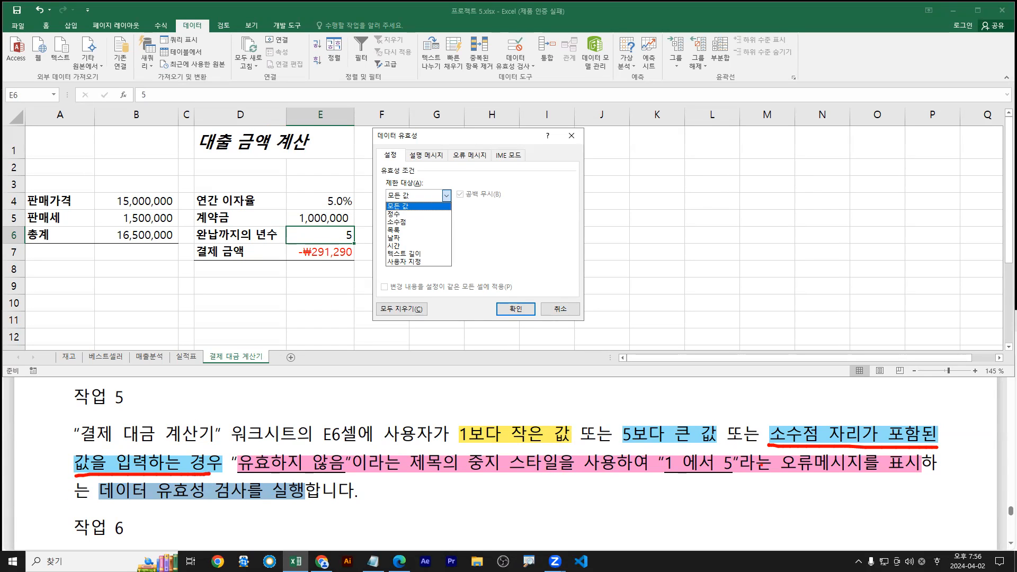
left_click_drag(786, 475, 877, 476)
left_click_drag(465, 474, 556, 473)
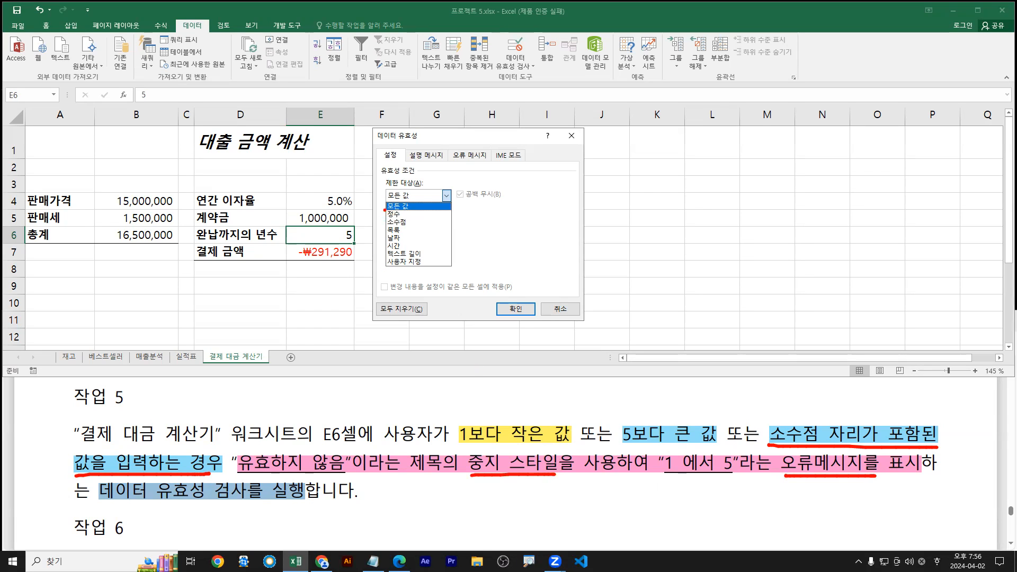
left_click_drag(384, 209, 403, 220)
left_click(395, 215)
left_click_drag(393, 243, 391, 249)
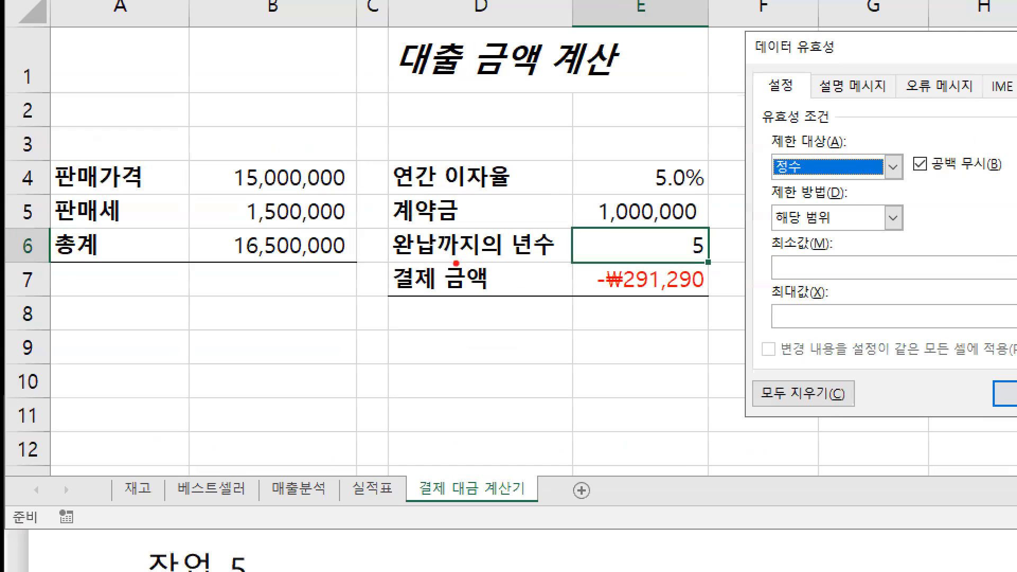
left_click_drag(387, 261, 704, 262)
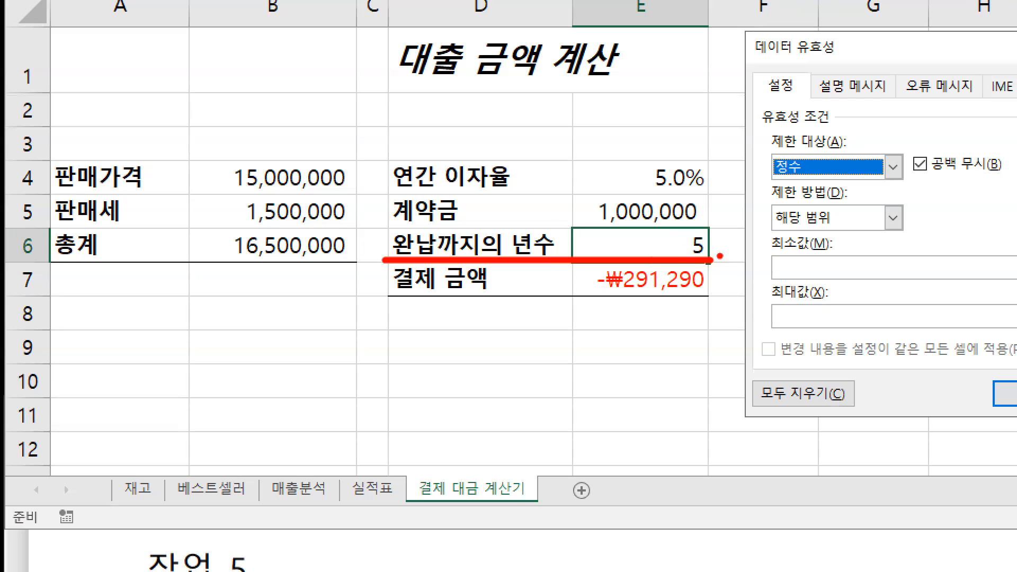
mouse_move(786, 257)
left_mouse_down()
mouse_move(778, 320)
mouse_move(766, 334)
mouse_move(803, 314)
left_mouse_up()
left_click_drag(800, 274, 808, 295)
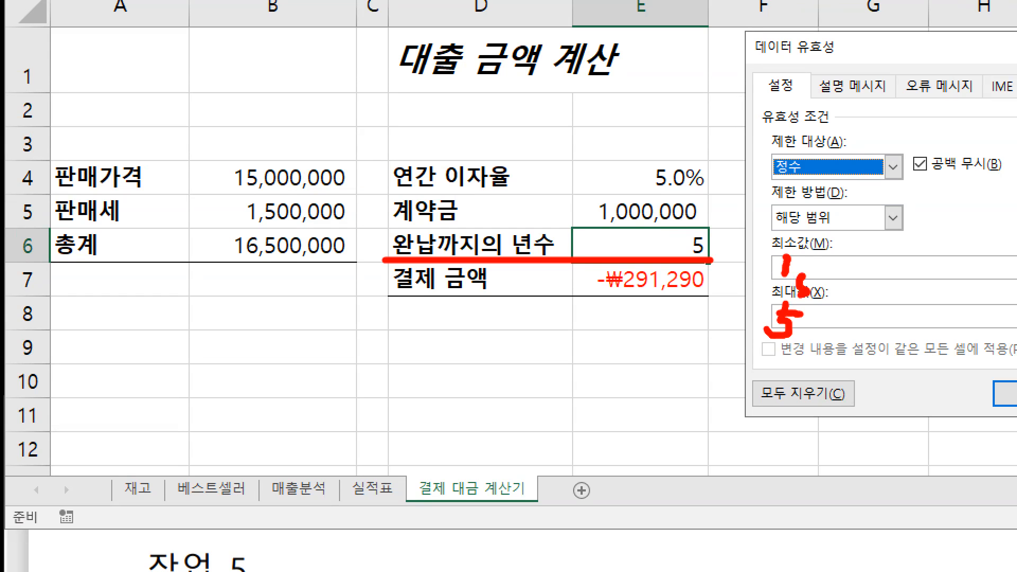
key("Escape")
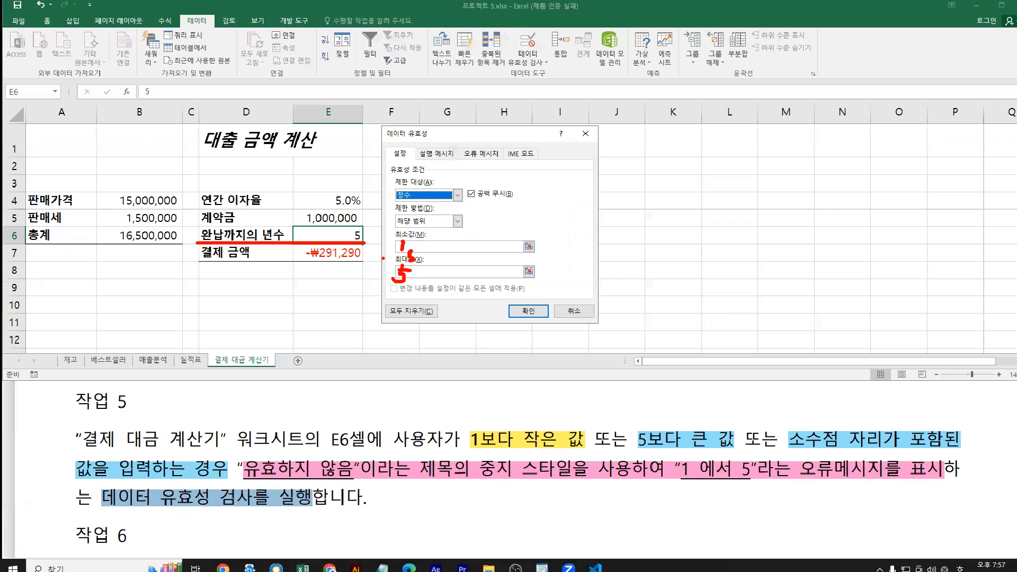
Limit the whole numbers to between a minimum of 1 and a maximum of 5
left_click(401, 246)
type("1")
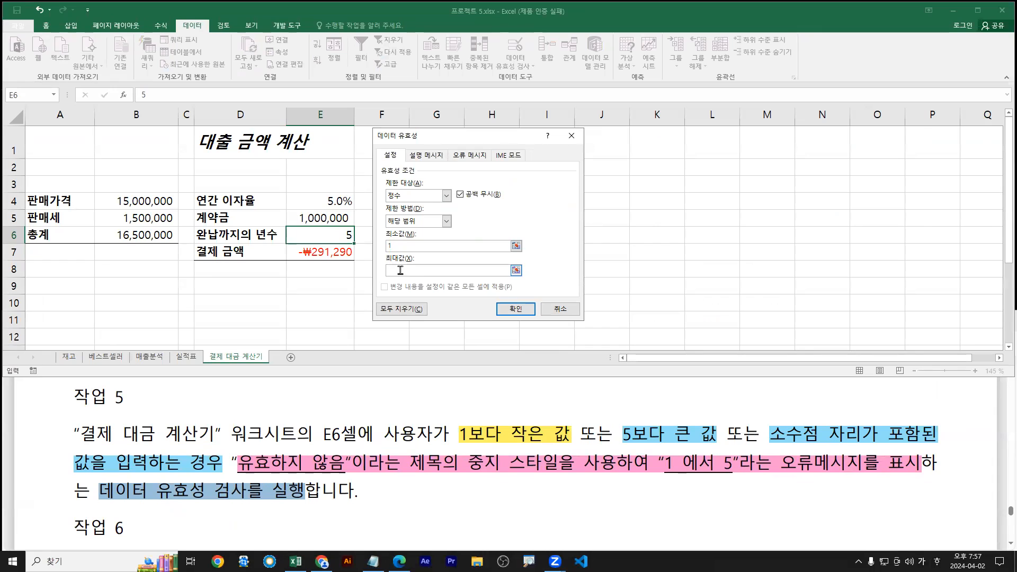
left_click(406, 271)
type("5")
key("ctrl+1")
left_click(473, 353)
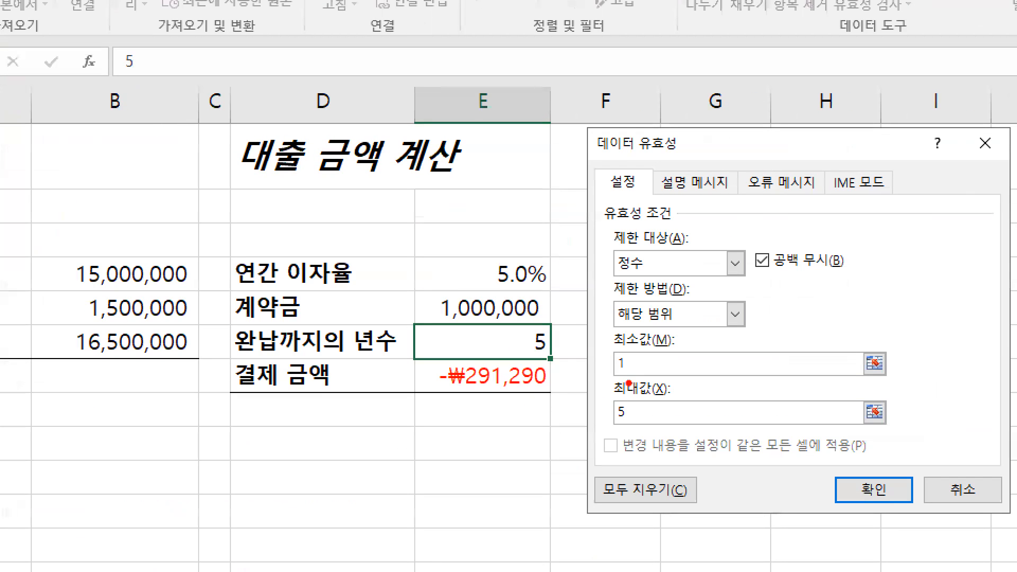
left_click_drag(632, 375, 629, 395)
left_click_drag(464, 447, 548, 446)
left_click_drag(623, 448, 727, 448)
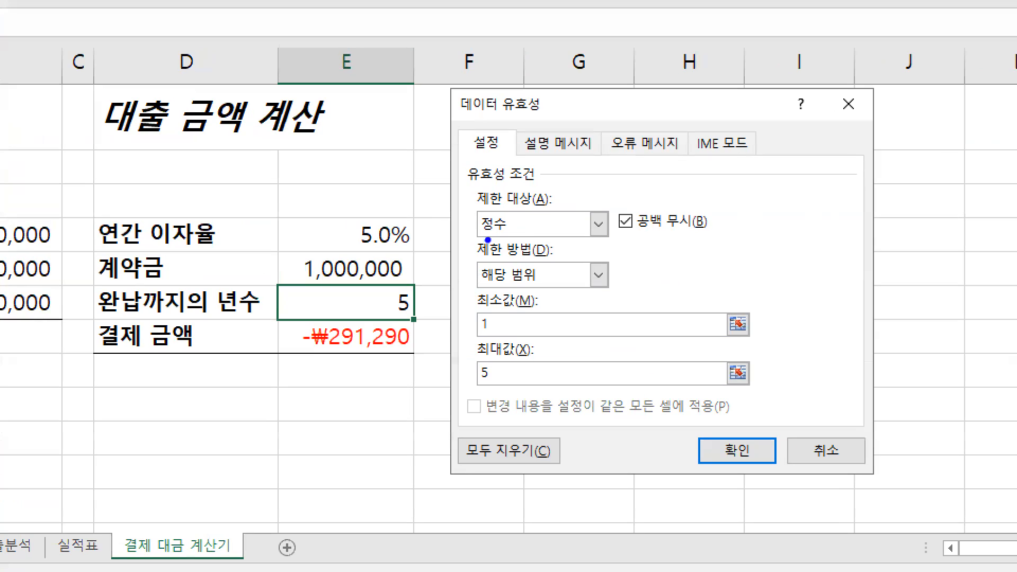
left_click_drag(386, 200, 412, 202)
mouse_move(492, 316)
left_mouse_down()
mouse_move(486, 374)
mouse_move(471, 386)
mouse_move(506, 369)
left_mouse_up()
left_click_drag(633, 150, 613, 210)
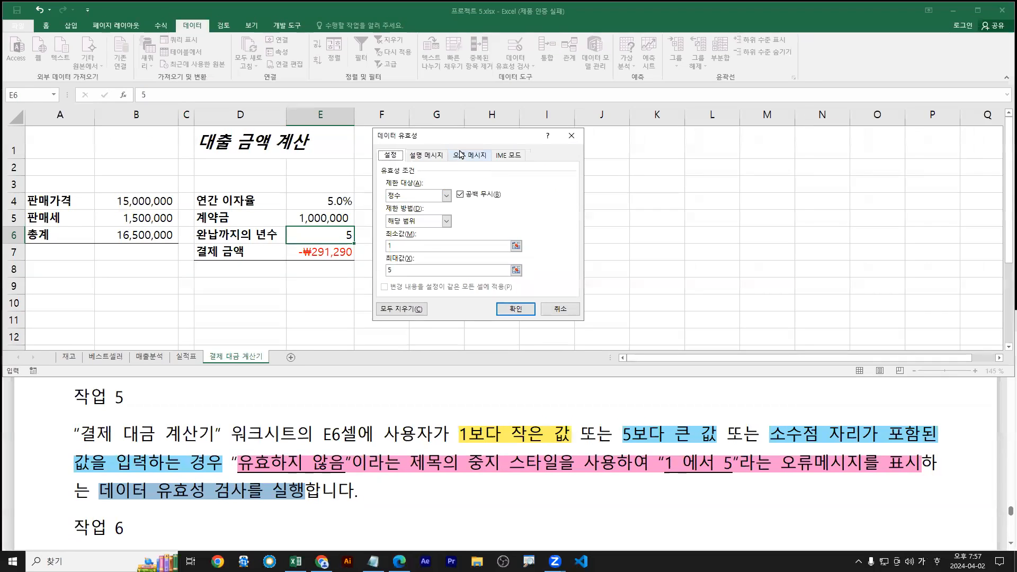
Keep Stop as the error alert style for E6's validation
left_click(645, 143)
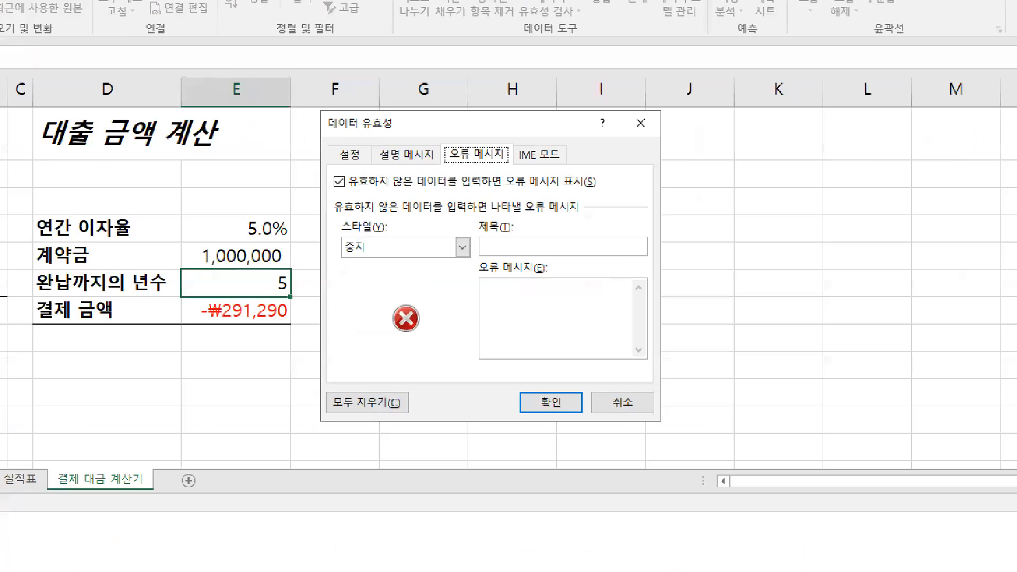
left_click_drag(466, 150, 480, 122)
mouse_move(342, 256)
left_mouse_down()
mouse_move(412, 255)
mouse_move(465, 228)
left_mouse_up()
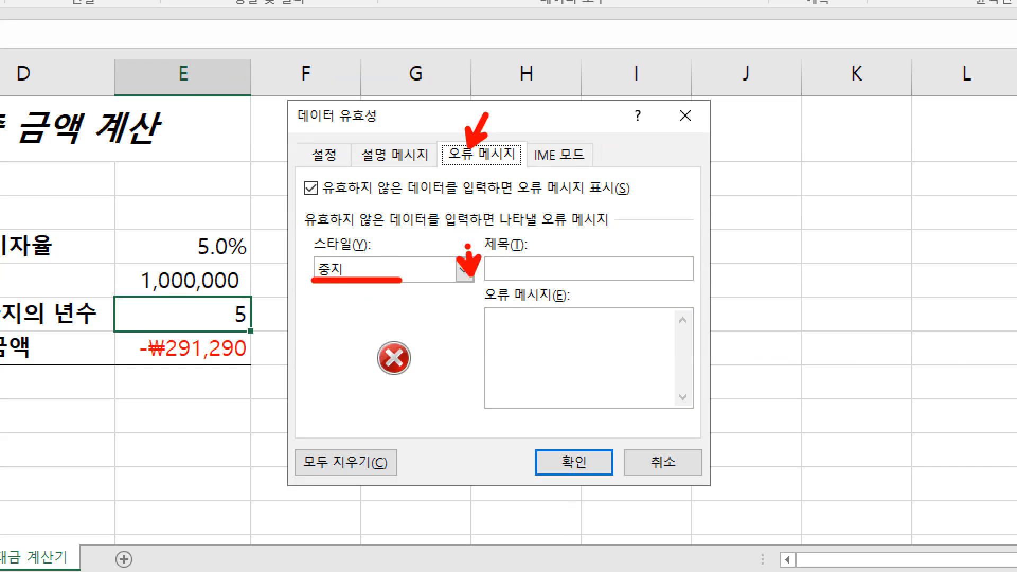
left_click_drag(406, 350, 422, 317)
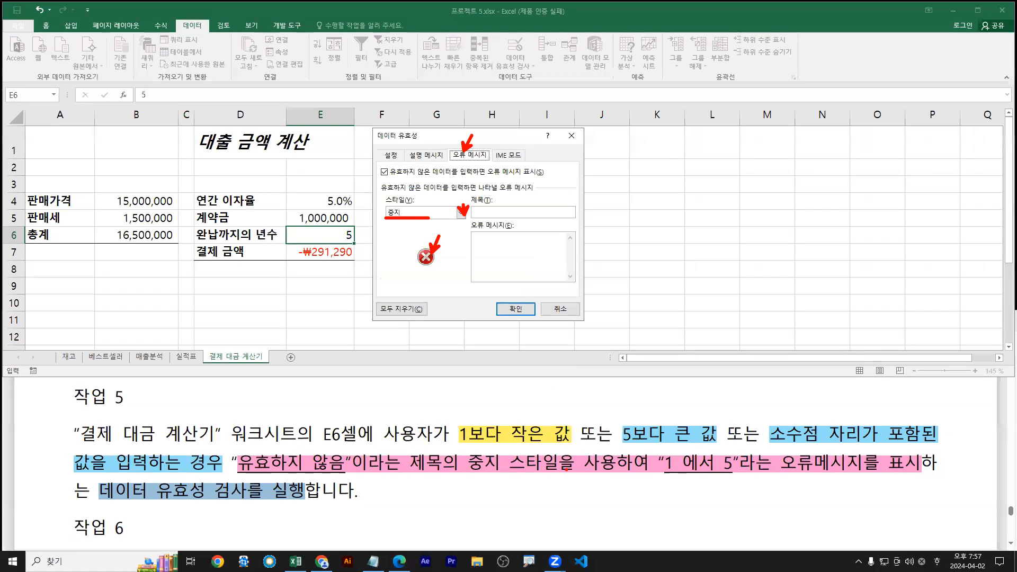
left_click_drag(461, 475, 562, 474)
left_click_drag(462, 448, 564, 477)
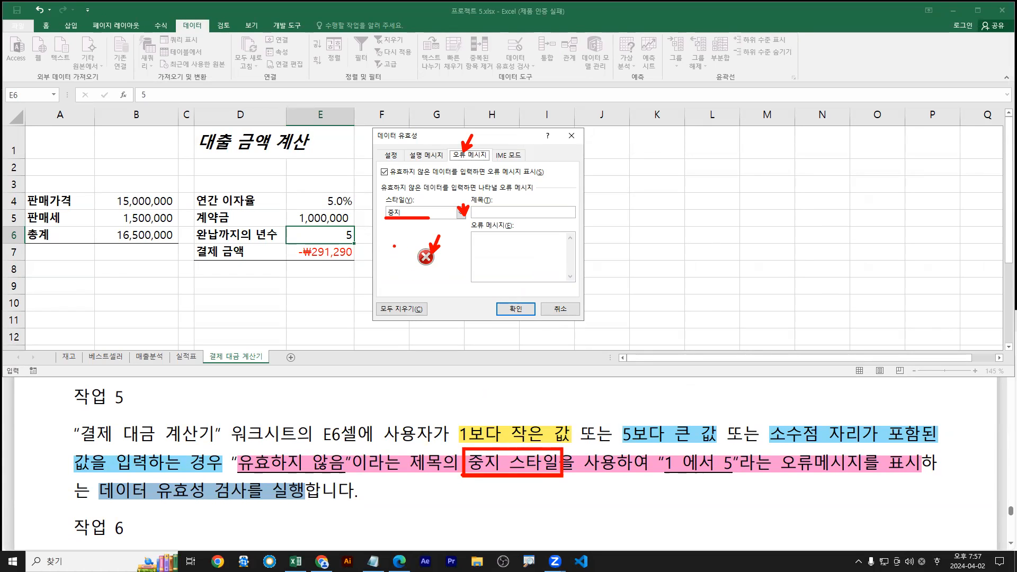
key("Escape")
left_click(416, 212)
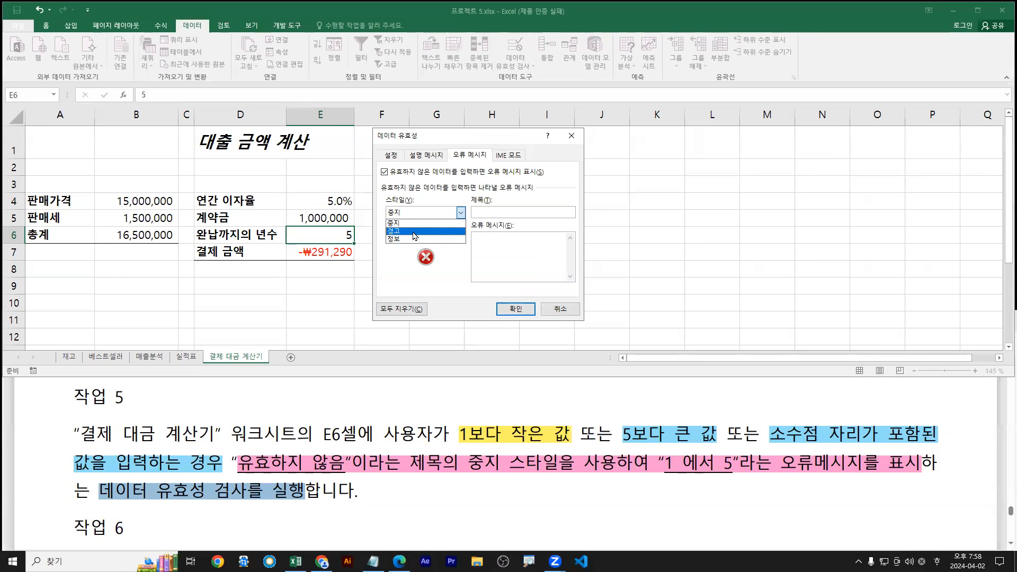
left_click(416, 224)
Title the error alert 유효하지 않음
left_click(498, 212)
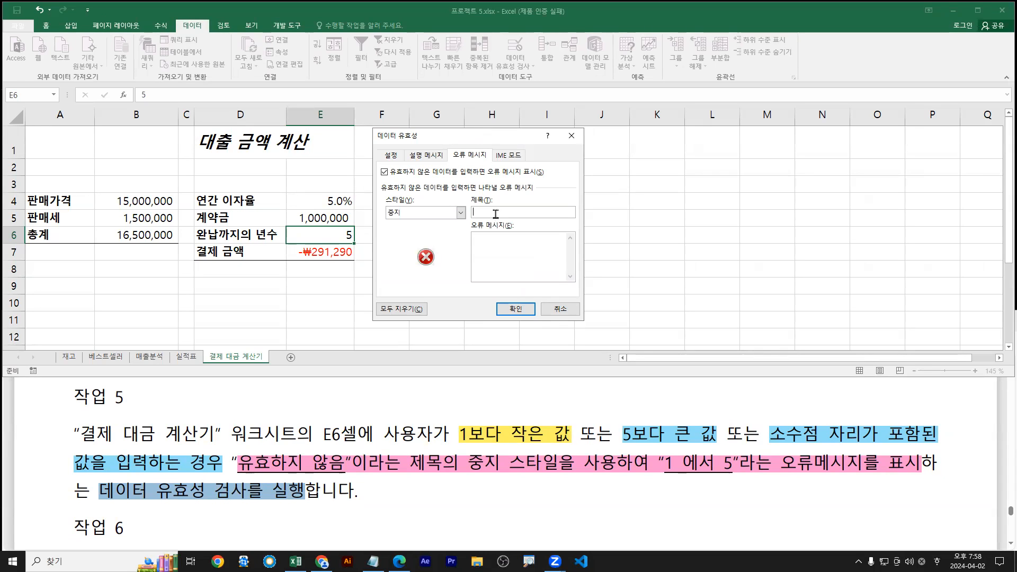
key("ctrl+2")
left_click_drag(235, 474, 343, 475)
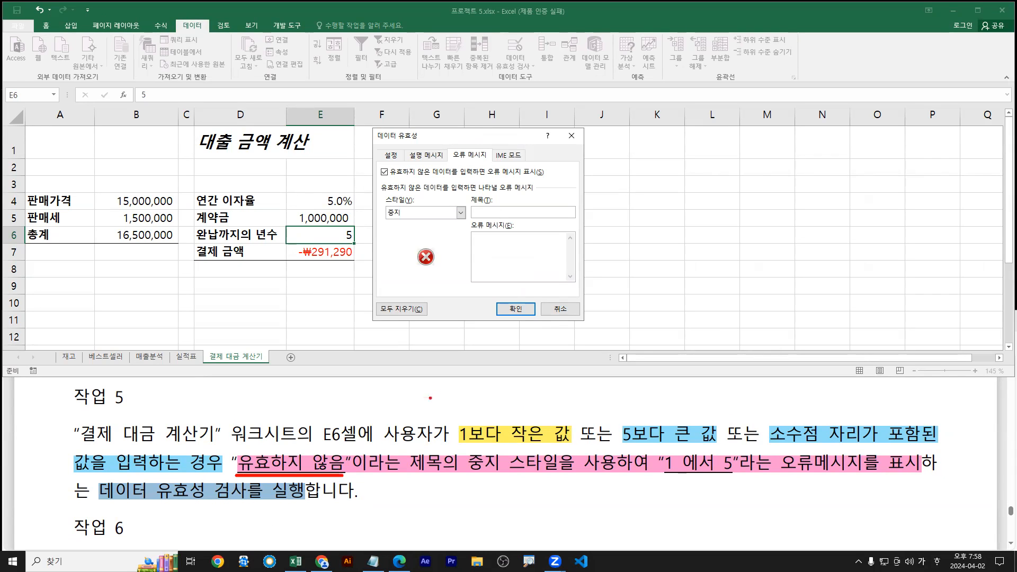
left_click_drag(234, 474, 461, 473)
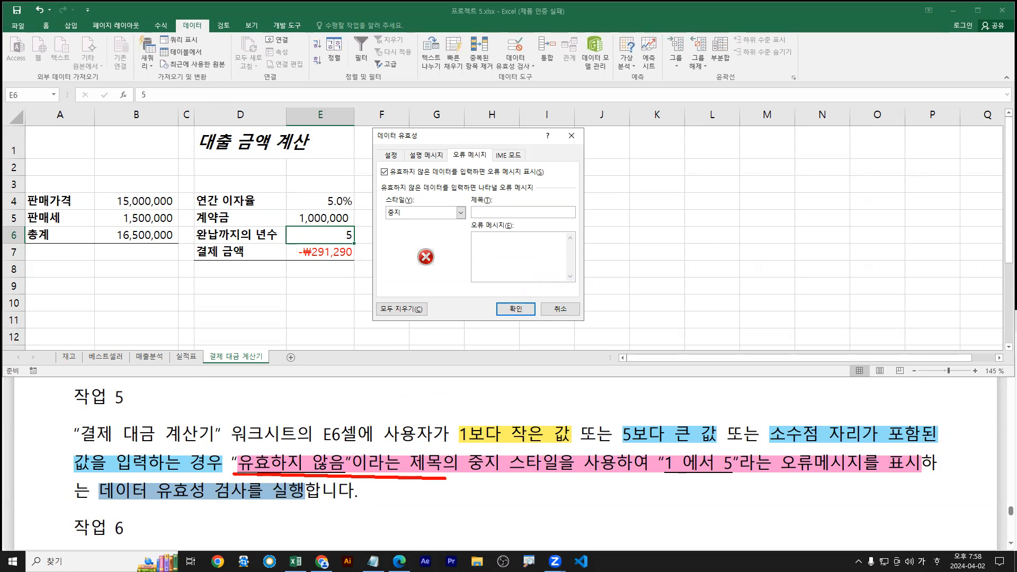
key("Escape")
type("ㅇ")
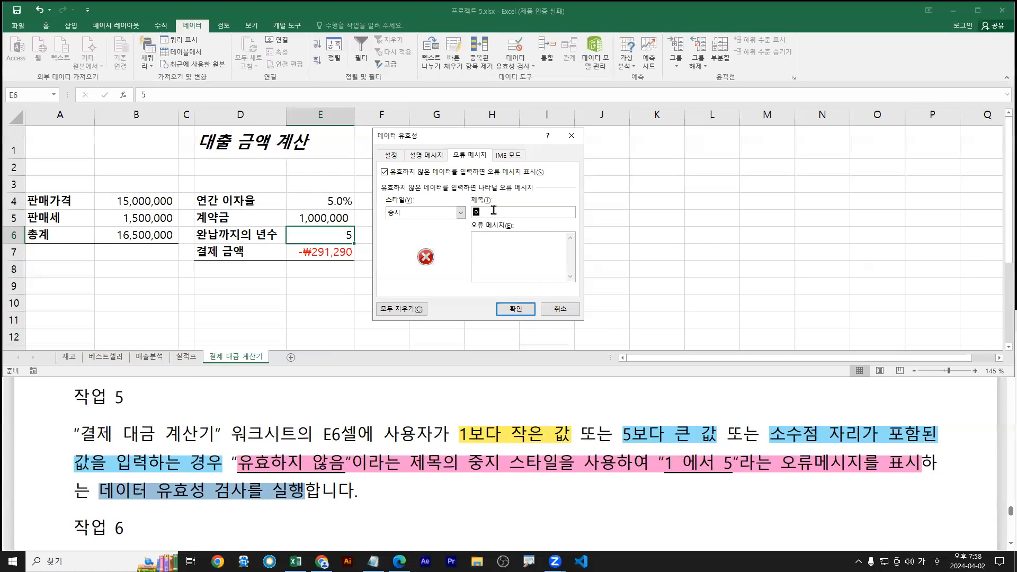
type("유효하지")
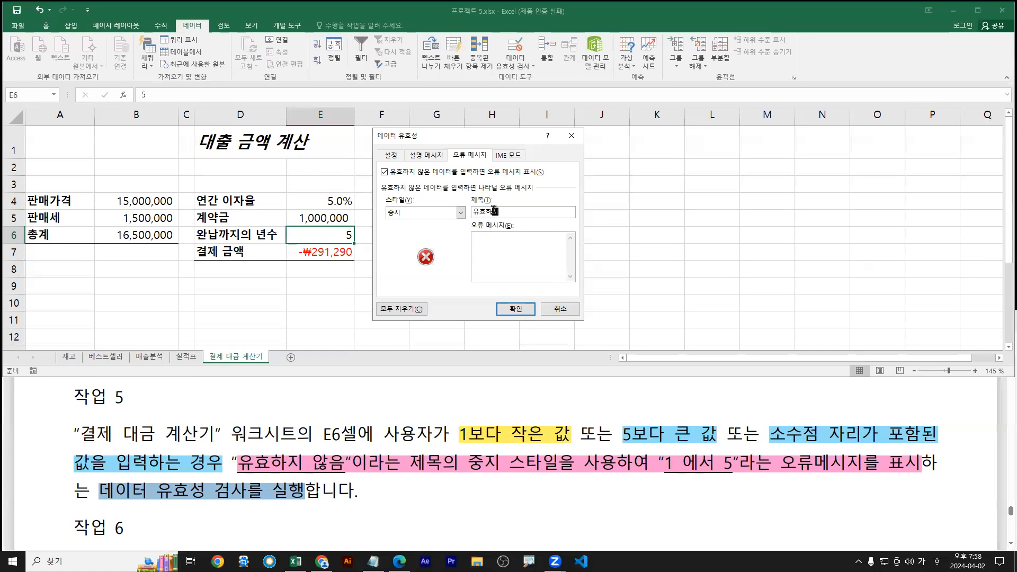
type(" 않음")
Enter 1 에서 5 as the error alert message
left_click(492, 239)
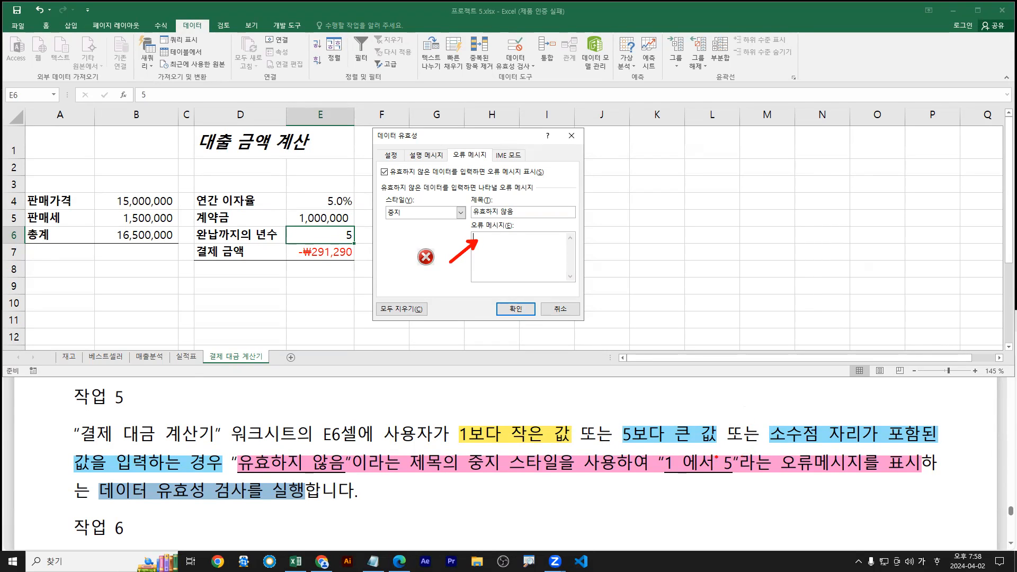
left_click_drag(655, 476, 744, 476)
type("1 ㅇ")
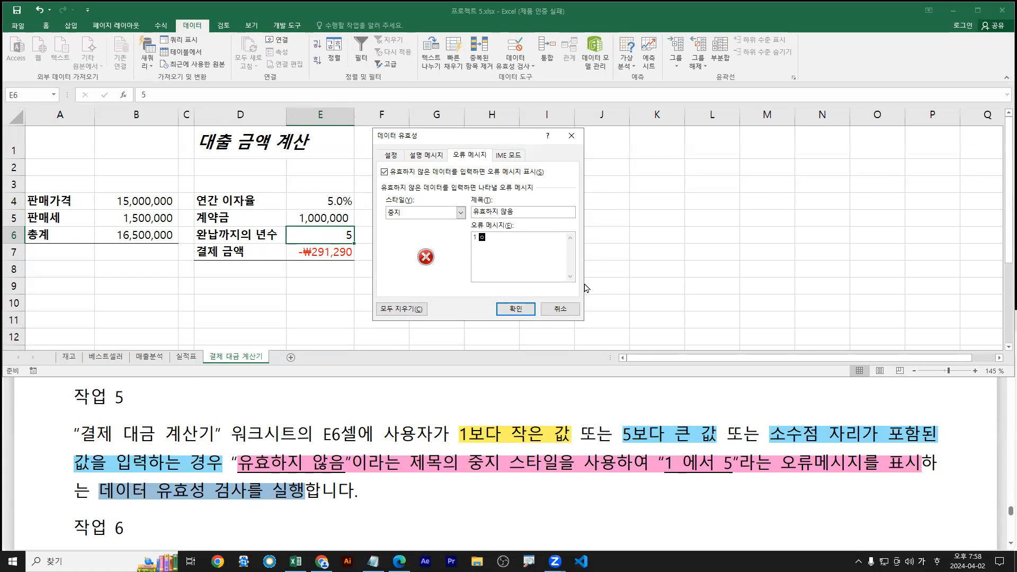
type(" 애ㅅㅄ")
key("BackSpace")
key("BackSpace")
key("BackSpace")
key("BackSpace")
type("에서 5")
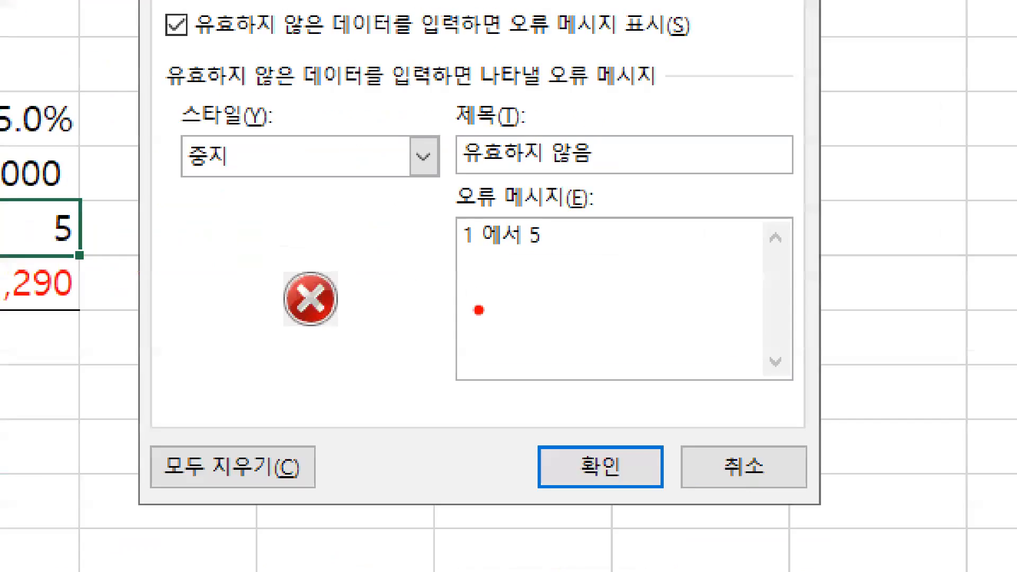
type("g")
left_click(480, 245)
left_click(538, 249)
key("b")
left_click_drag(450, 260, 554, 259)
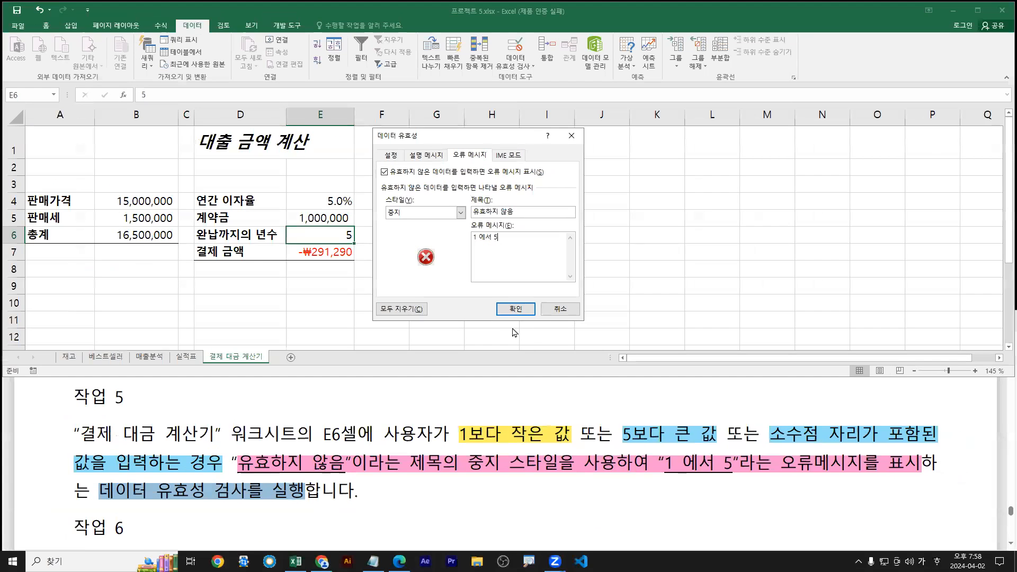
Apply the rule, then test it by entering 10 in E6 and cancelling the rejection
left_click(628, 522)
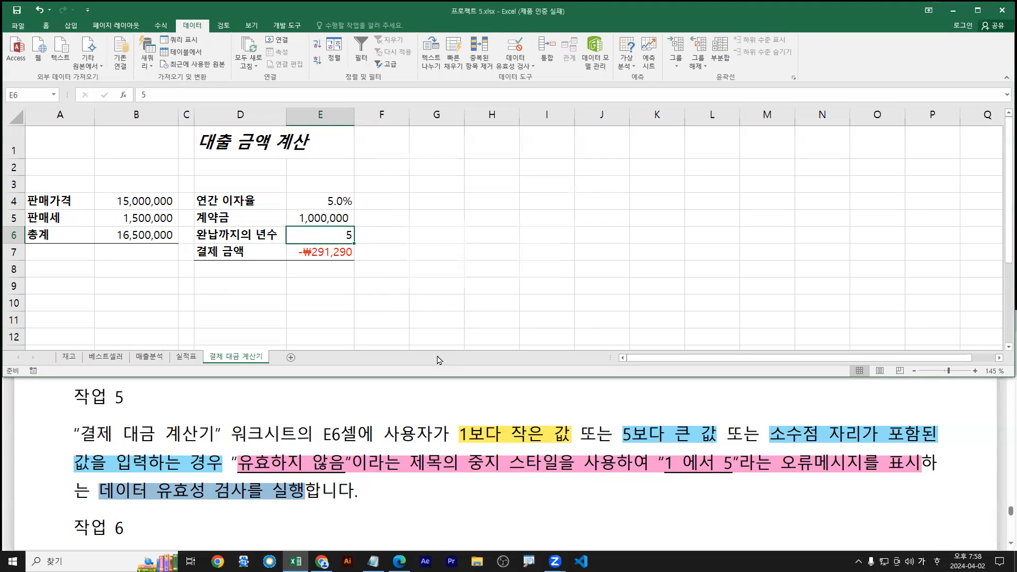
type("10")
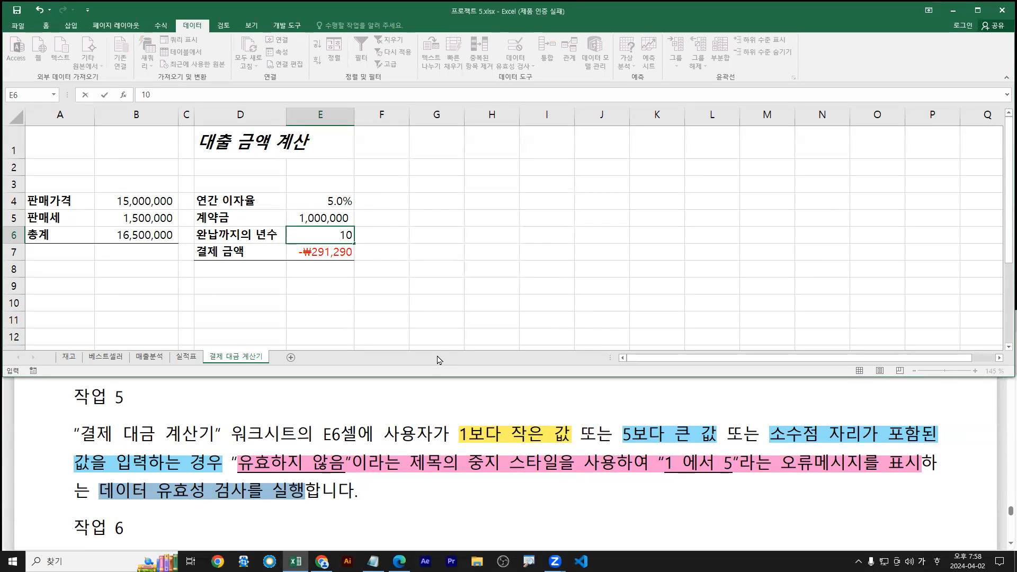
key("Return")
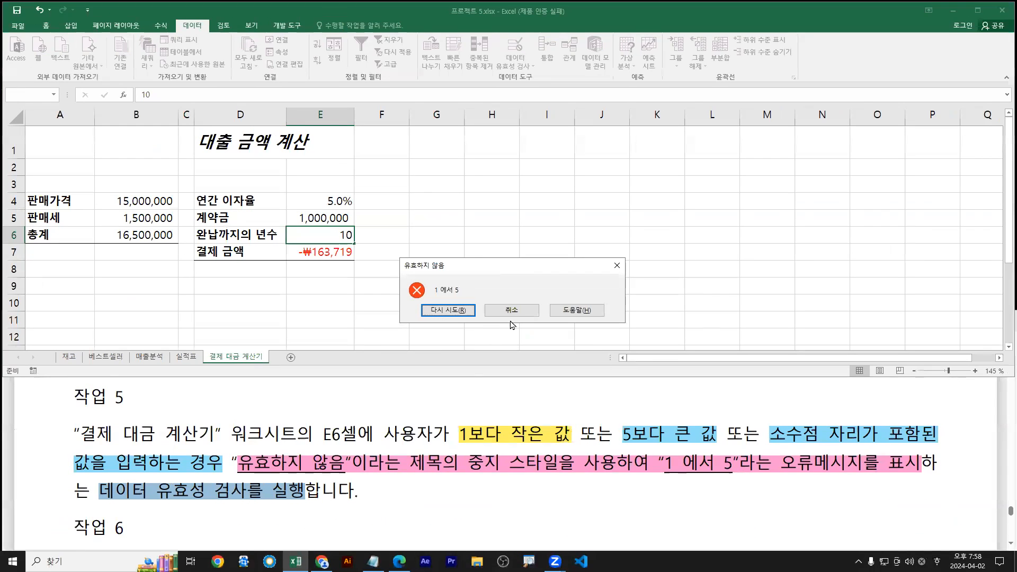
left_click(522, 317)
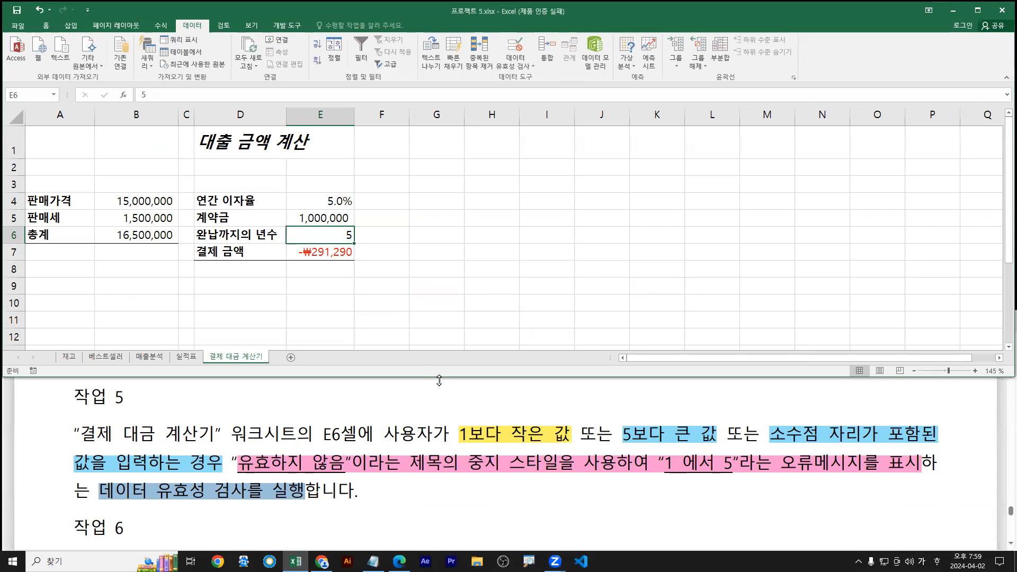
Enter 3.333 in E6 and cancel the 유효하지 않음 stop alert so E6 keeps 5
type("3.333")
key("Return")
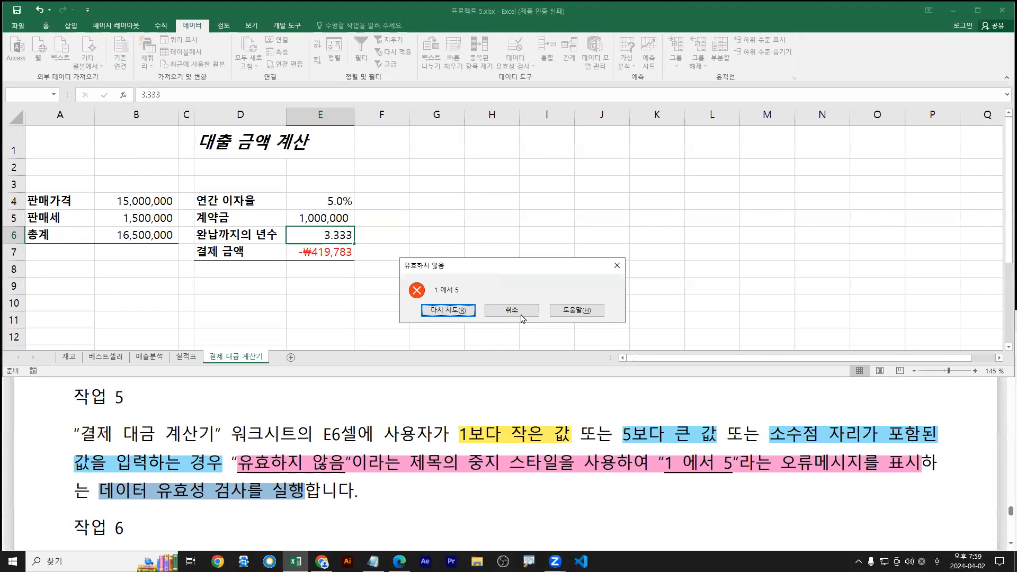
left_click(670, 369)
Check the instructions PDF, then switch to the 매출분석 sheet
left_click(444, 413)
scroll(431, 463, "down", 3)
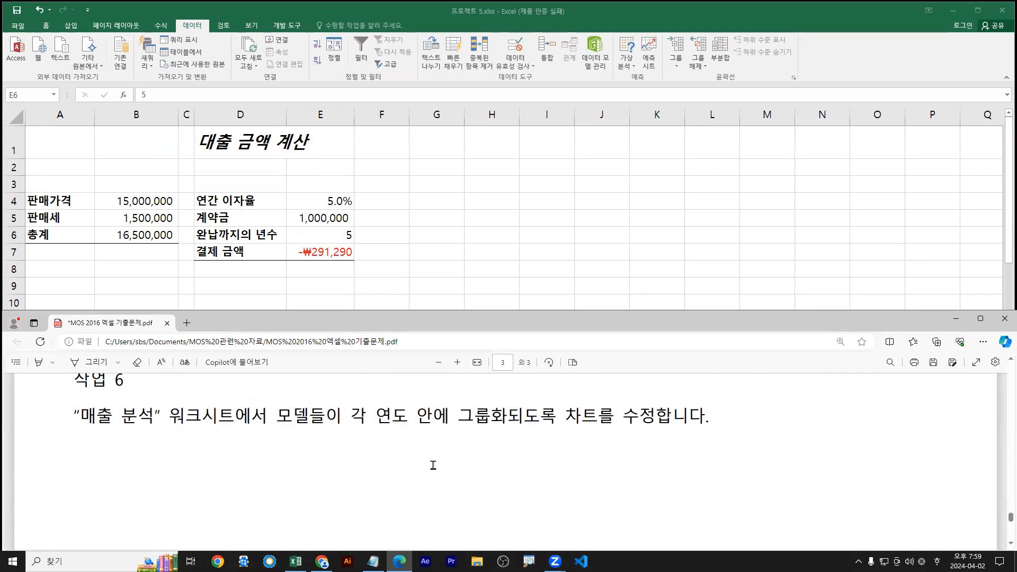
scroll(327, 519, "up", 2)
scroll(403, 402, "down", 1)
left_click(384, 297)
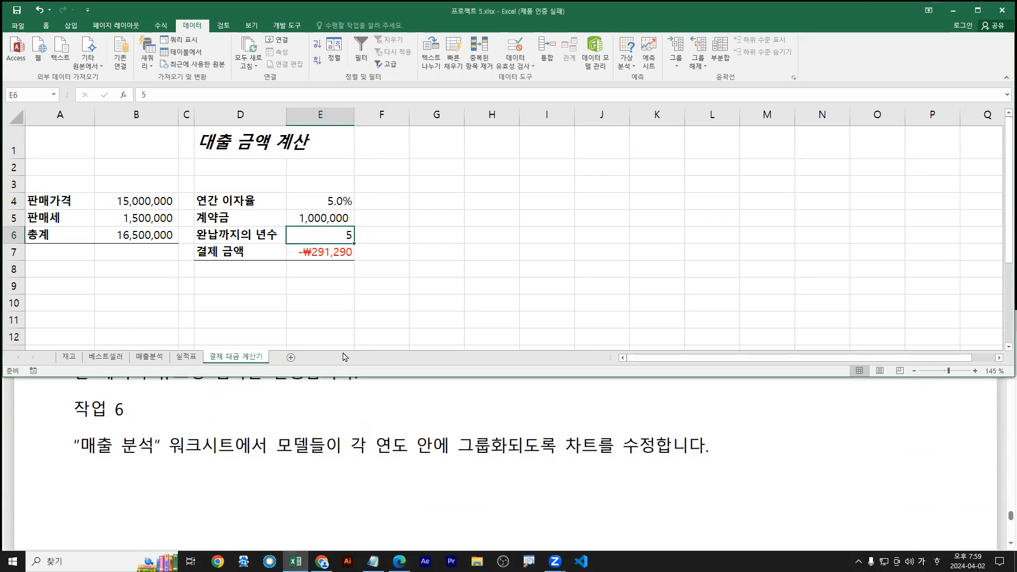
left_click(150, 357)
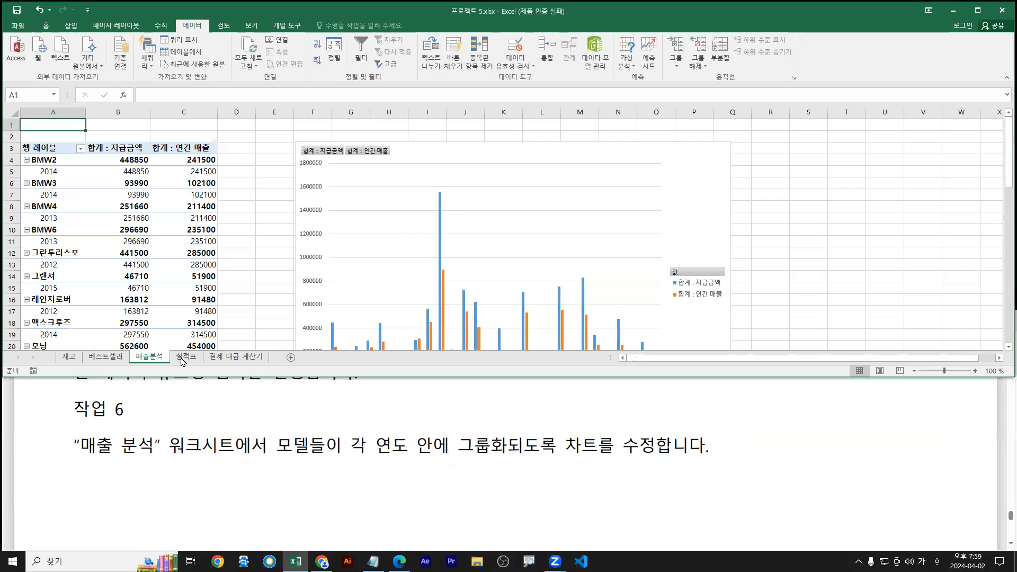
Highlight task 6's 모델들이 grouping instruction in yellow in the PDF
left_click_drag(73, 446, 646, 452)
left_click(298, 452)
left_click_drag(278, 448, 654, 448)
mouse_move(688, 392)
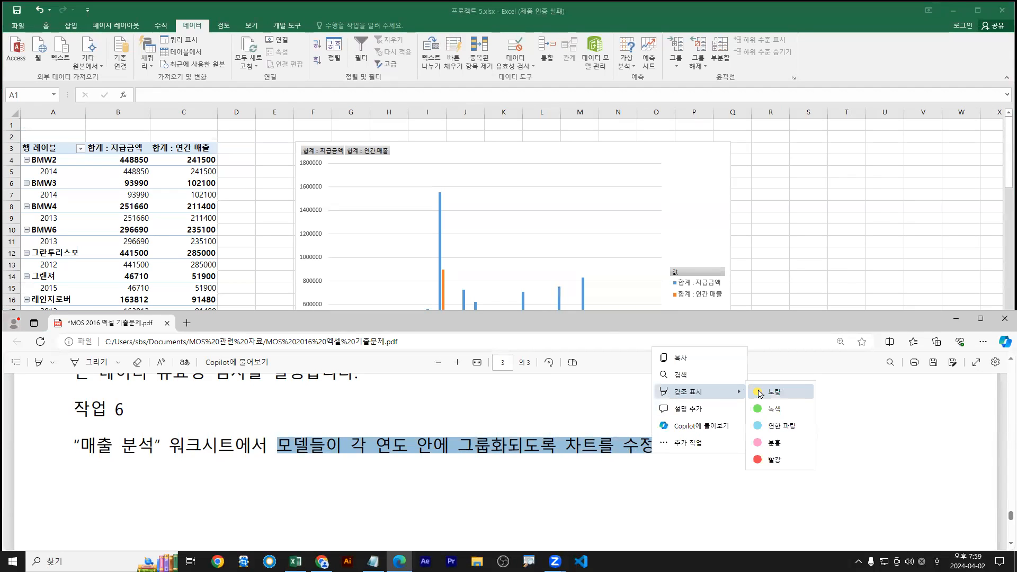
left_click(760, 394)
Select the 매출분석 pivot chart to show its PivotChart Fields pane
left_click(365, 255)
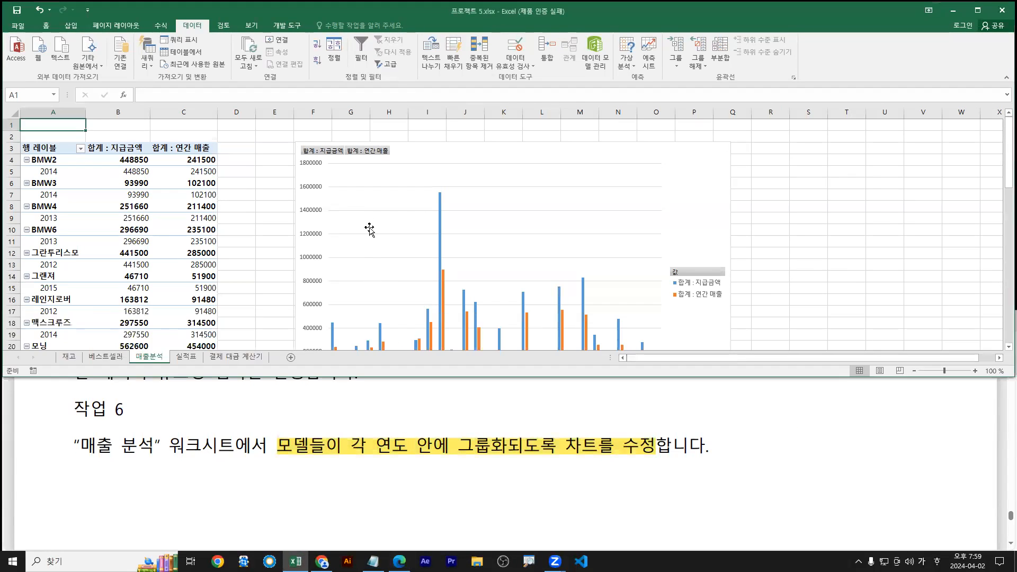
left_click(370, 229)
scroll(409, 250, "down", 1)
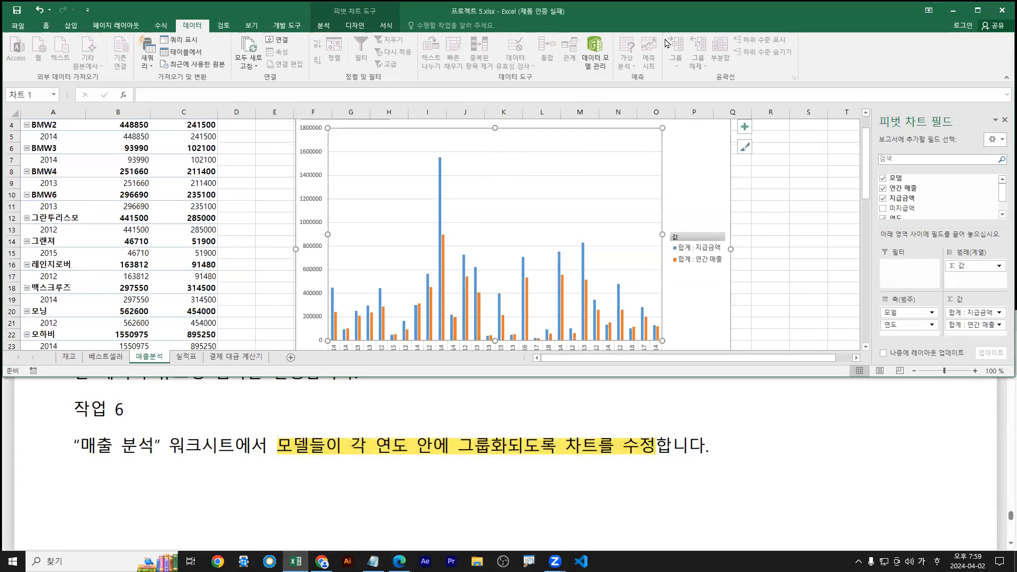
Move 모델 below 연도 in the chart's Axis area so models group under each year
double_click(800, 11)
mouse_move(317, 337)
left_mouse_down()
mouse_move(588, 393)
mouse_move(683, 394)
mouse_move(668, 383)
left_mouse_up()
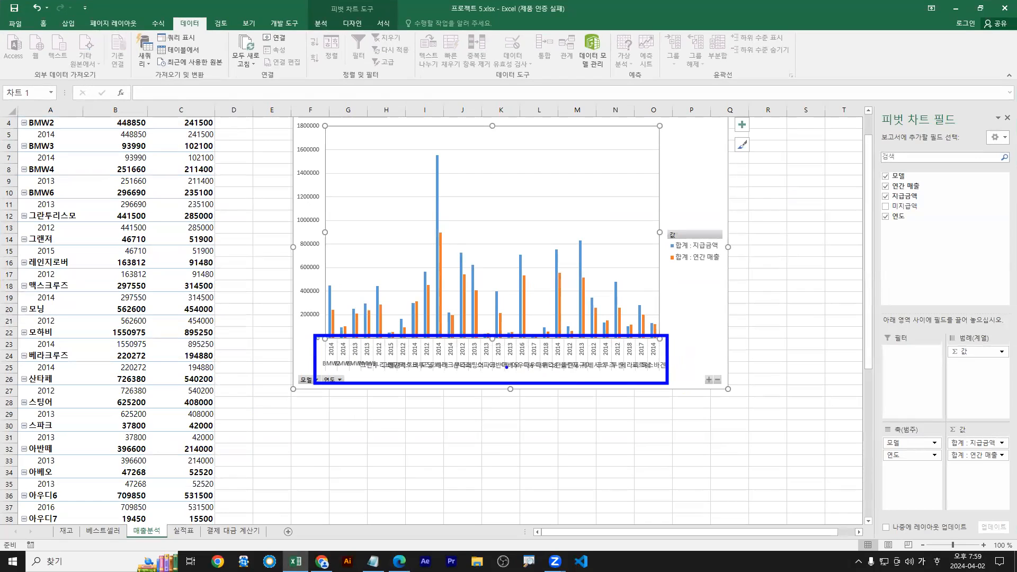
left_click_drag(477, 373, 477, 407)
left_click_drag(375, 365, 376, 344)
key("Escape")
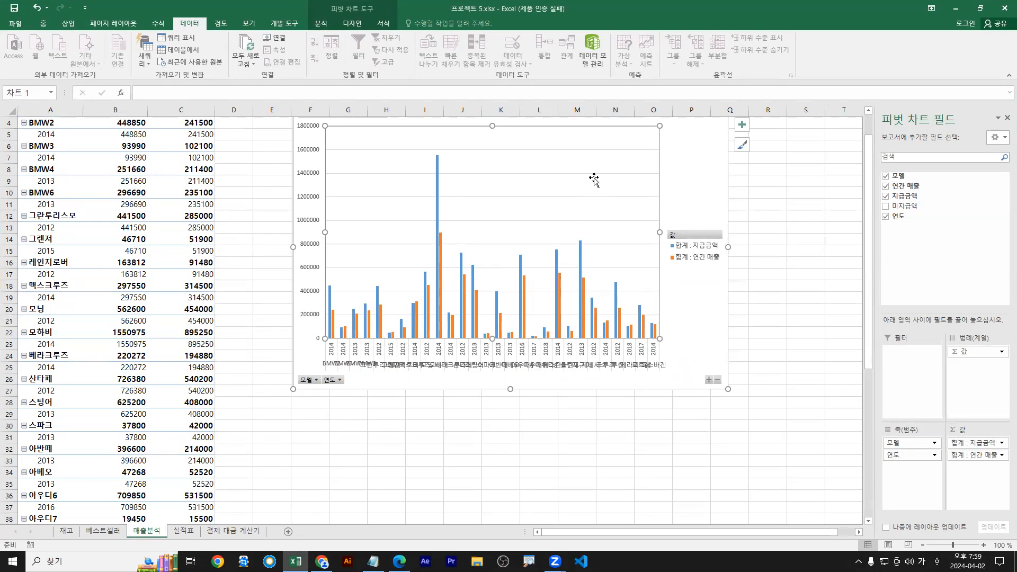
key("ctrl+1")
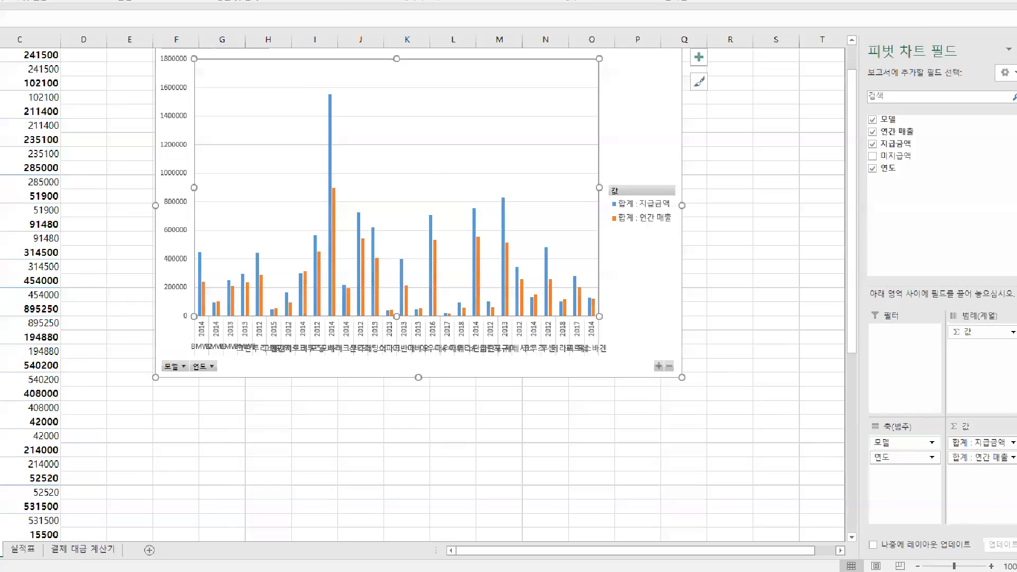
left_click(875, 452)
mouse_move(866, 454)
left_mouse_down()
mouse_move(901, 452)
mouse_move(893, 478)
left_mouse_up()
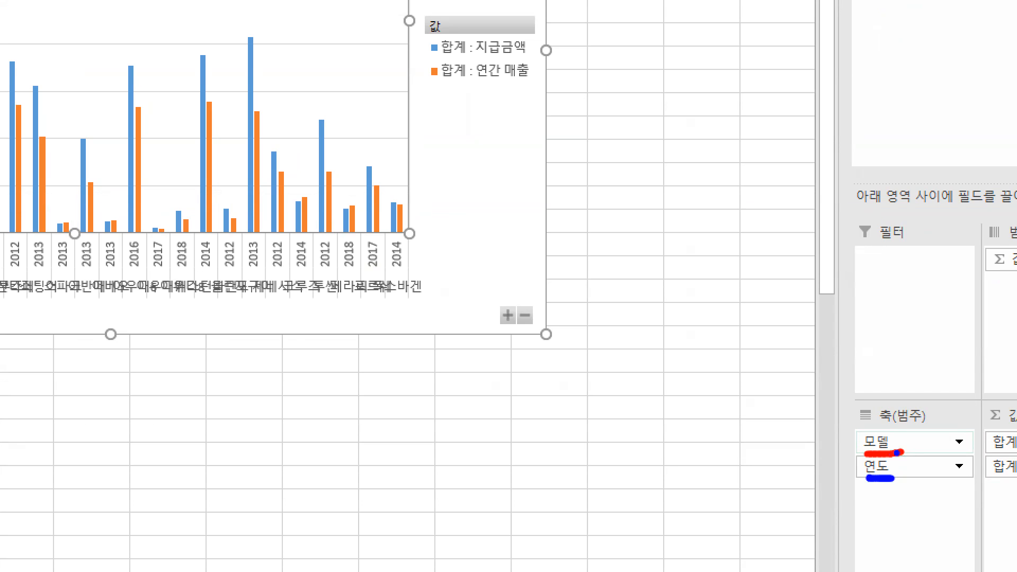
key("r")
mouse_move(896, 449)
left_mouse_down()
mouse_move(897, 497)
mouse_move(908, 479)
left_mouse_up()
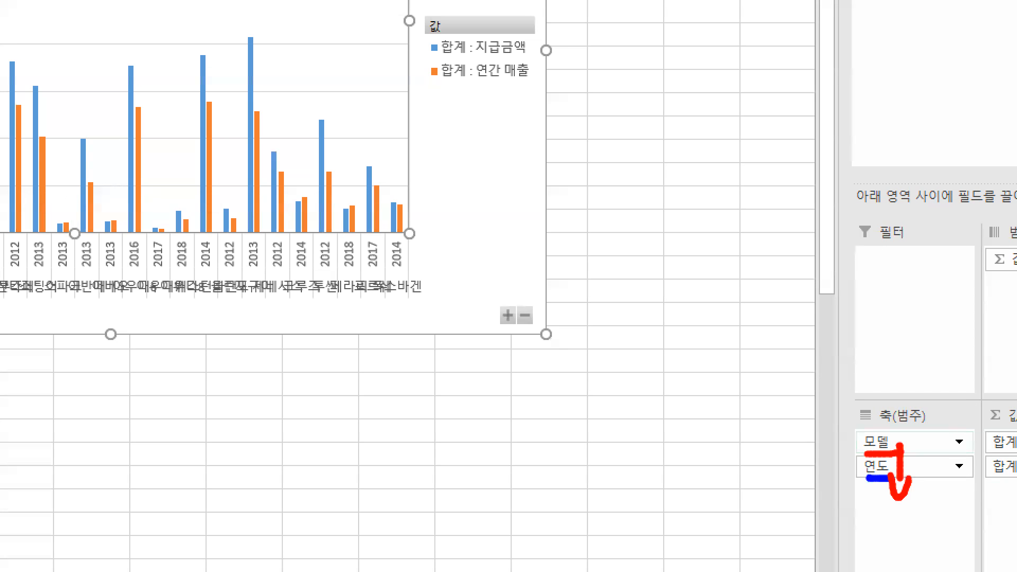
key("Escape")
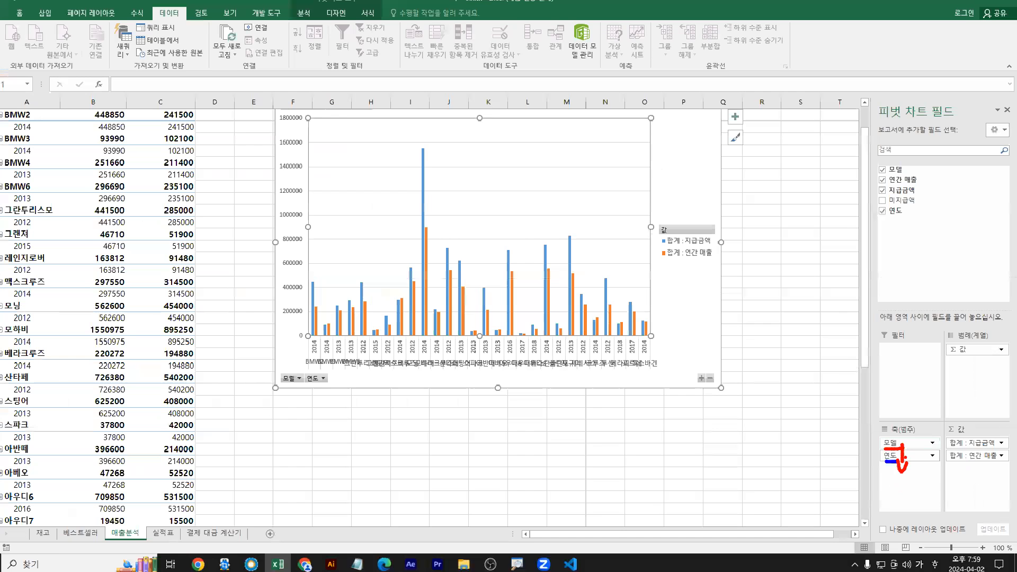
left_click_drag(899, 443, 899, 460)
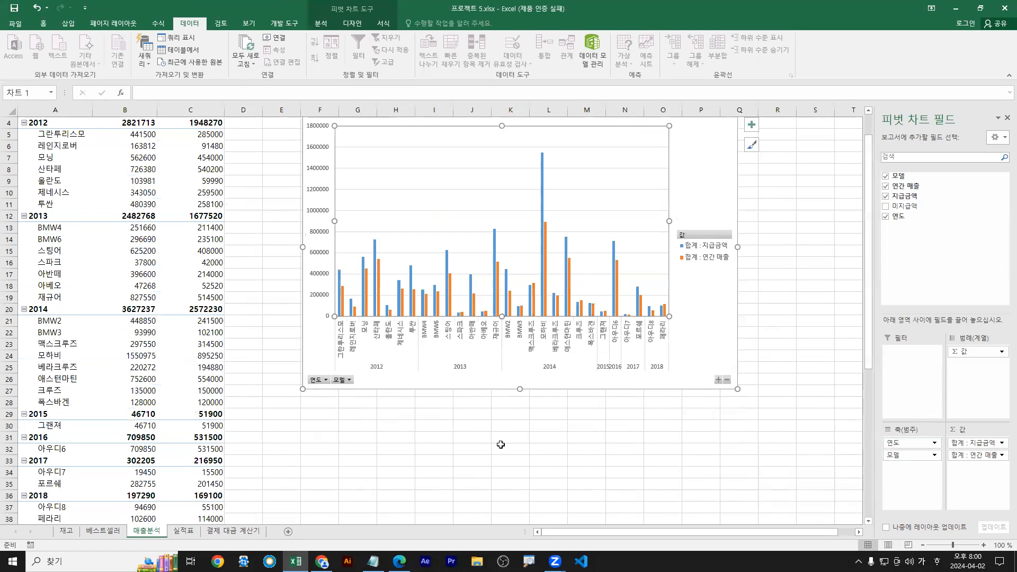
key("ctrl+1")
left_click(347, 364)
mouse_move(328, 357)
left_mouse_down()
mouse_move(330, 368)
mouse_move(481, 356)
mouse_move(481, 387)
left_mouse_up()
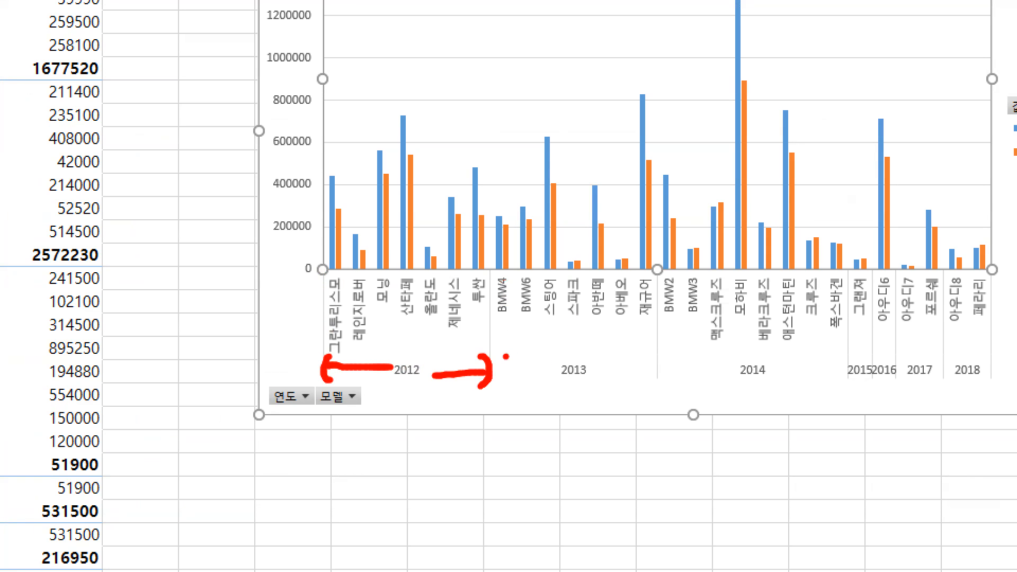
key("Escape")
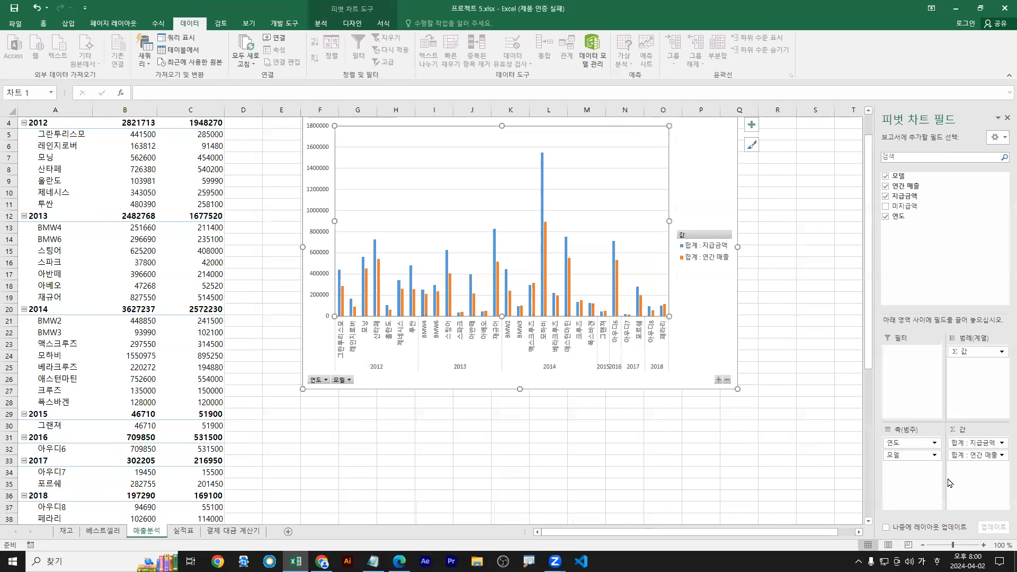
mouse_move(920, 454)
left_mouse_down()
mouse_move(920, 442)
mouse_move(895, 513)
mouse_move(911, 481)
left_mouse_up()
key("ctrl+1")
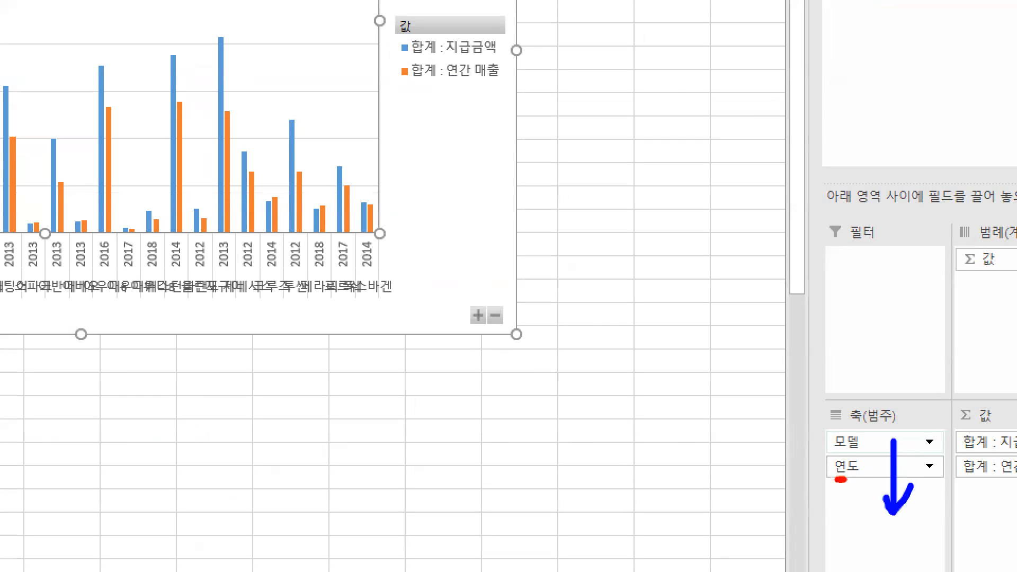
key("Escape")
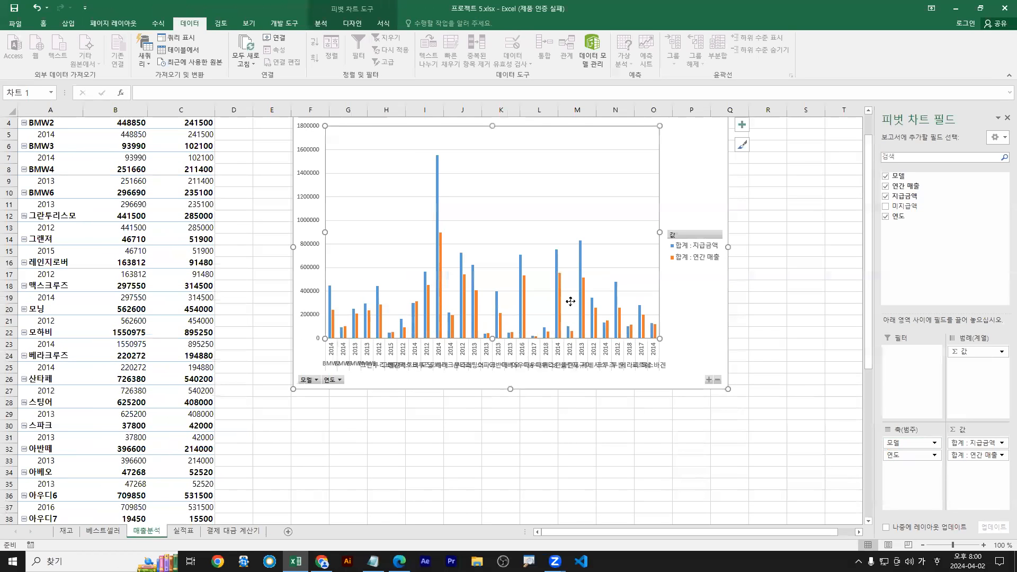
left_click_drag(911, 455, 908, 439)
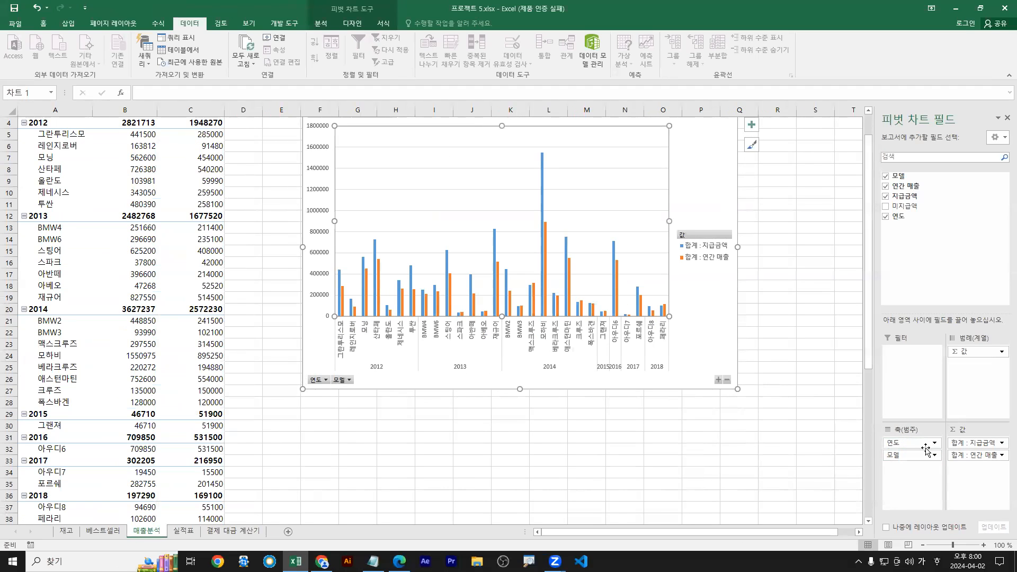
left_click(926, 444)
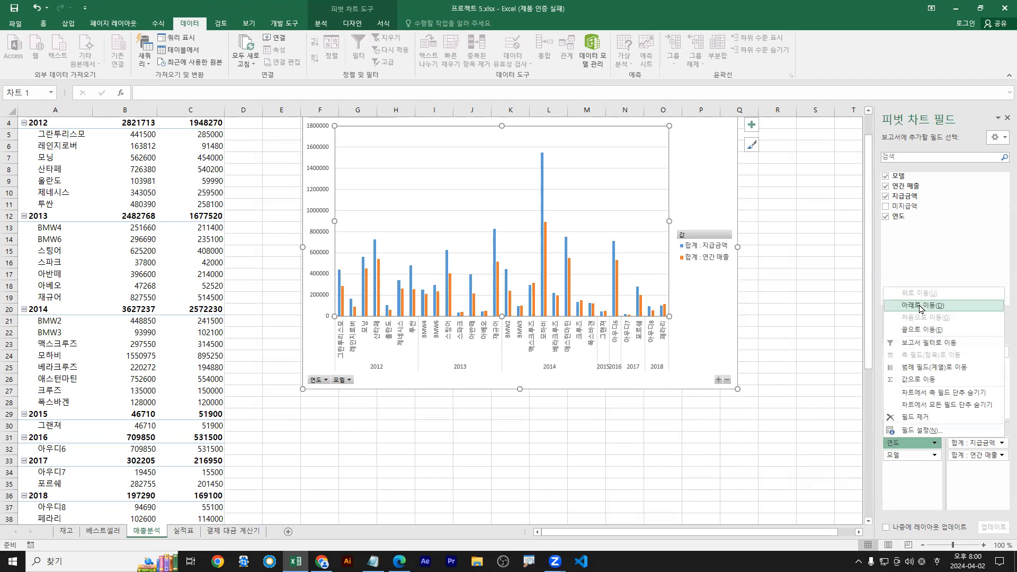
left_click(920, 307)
left_click(924, 455)
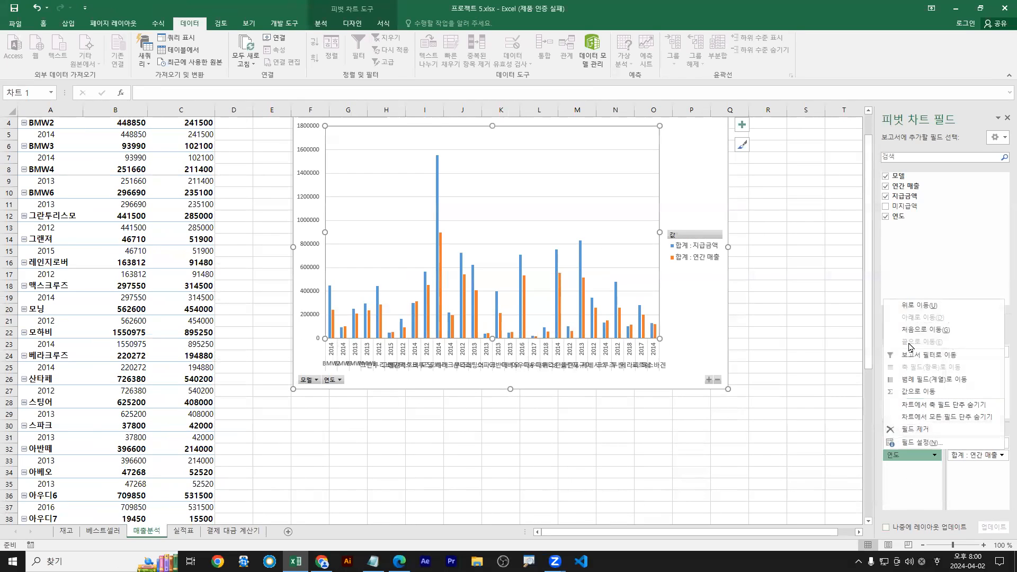
left_click(914, 307)
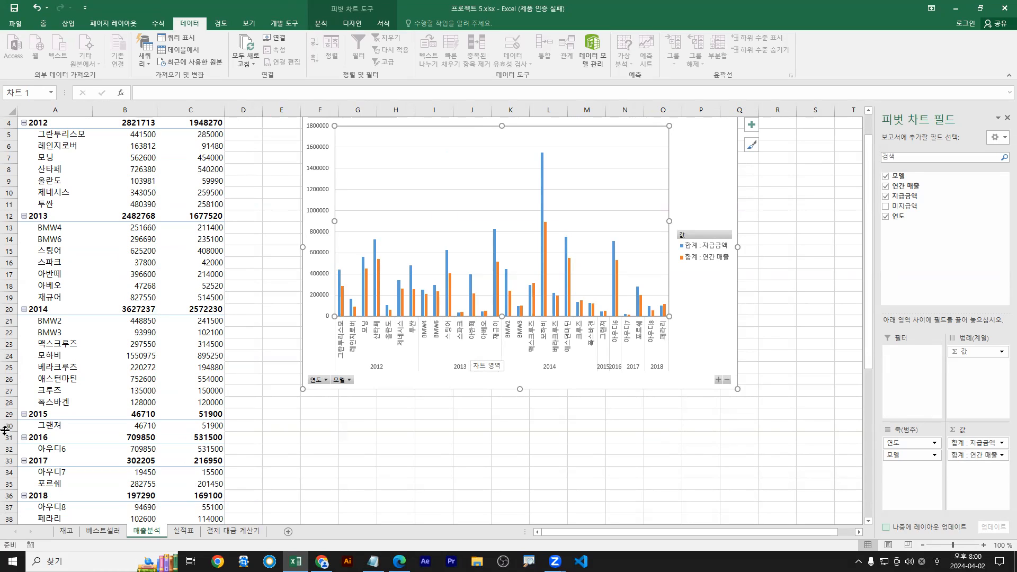
mouse_move(322, 561)
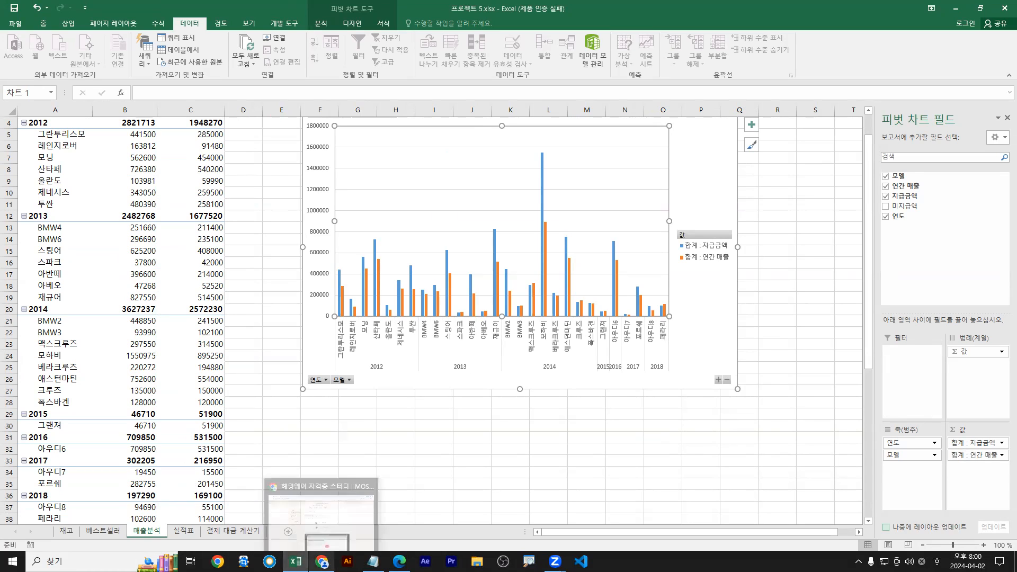
In Daum Cafe, open the MOS Excel 2016 모의테스트 post from MOS 2016 자료 and view its attachments
left_click(351, 505)
scroll(511, 302, "down", 4)
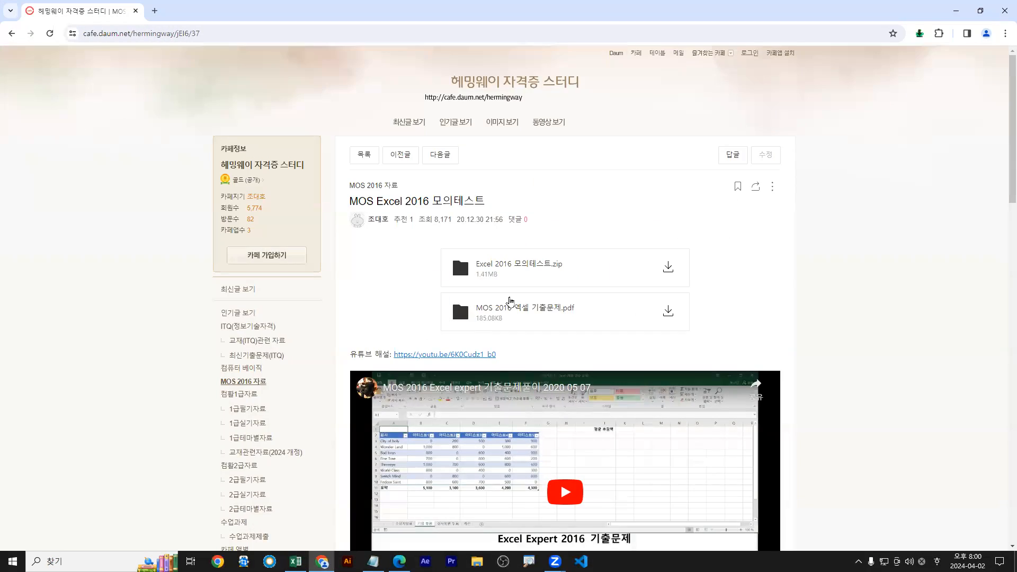
scroll(510, 302, "down", 3)
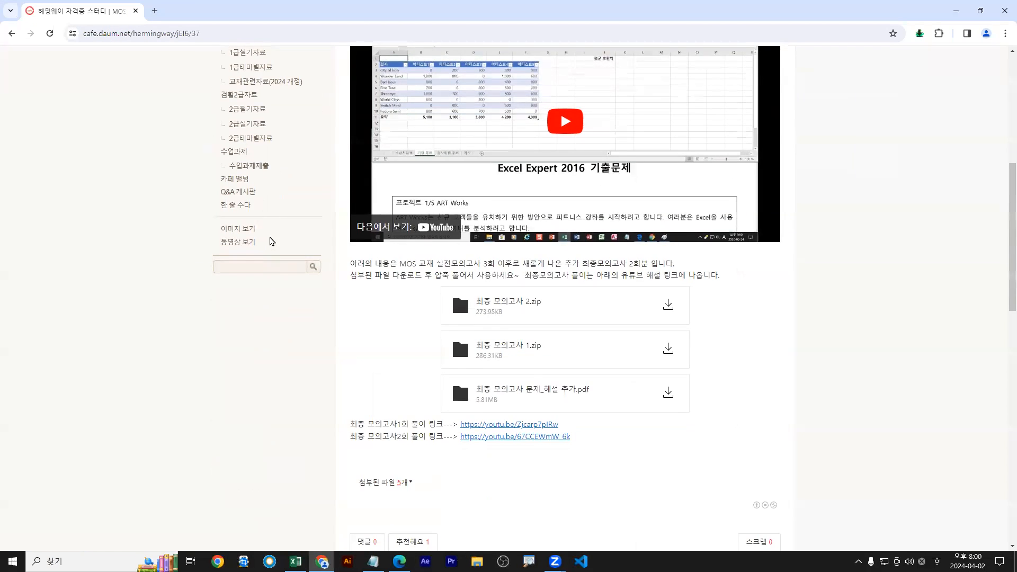
scroll(286, 201, "up", 2)
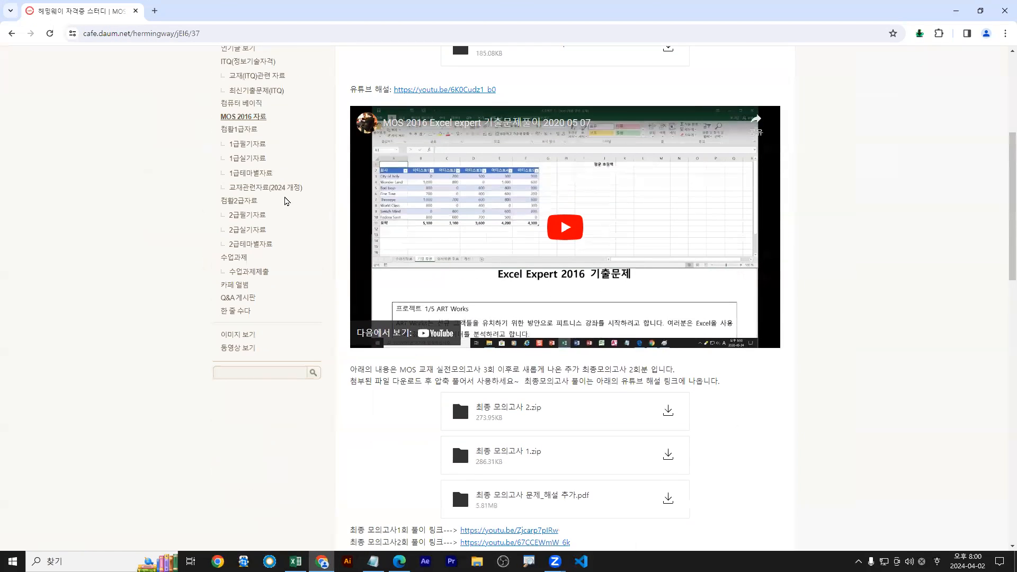
left_click(256, 119)
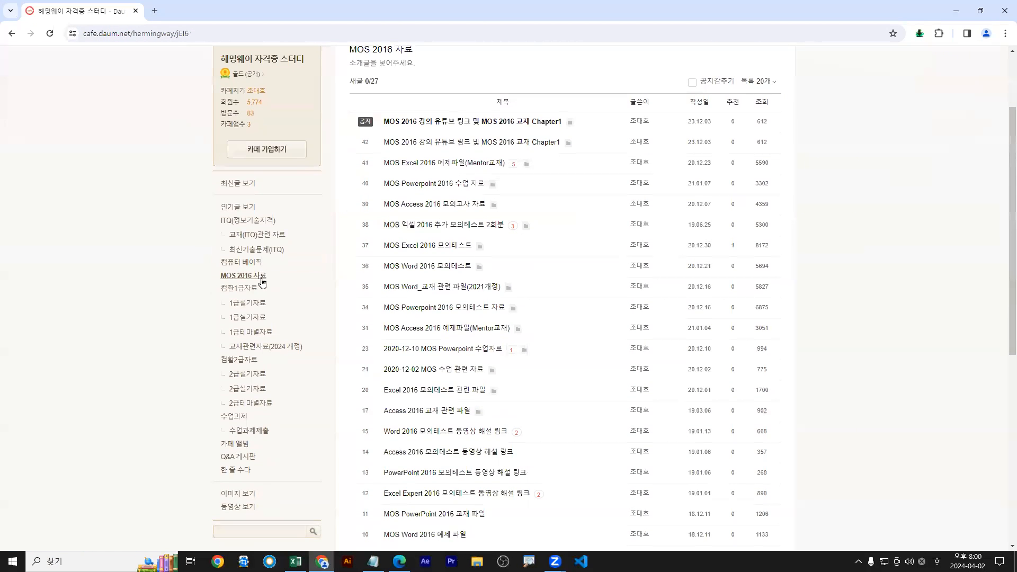
left_click_drag(352, 233, 484, 257)
left_click_drag(475, 255, 475, 260)
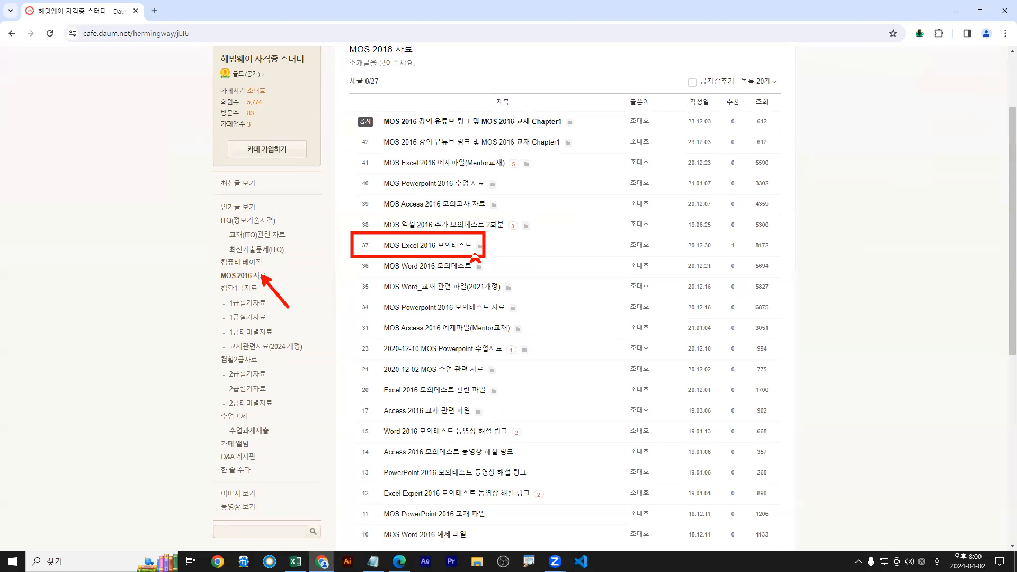
left_click(454, 245)
scroll(533, 371, "down", 5)
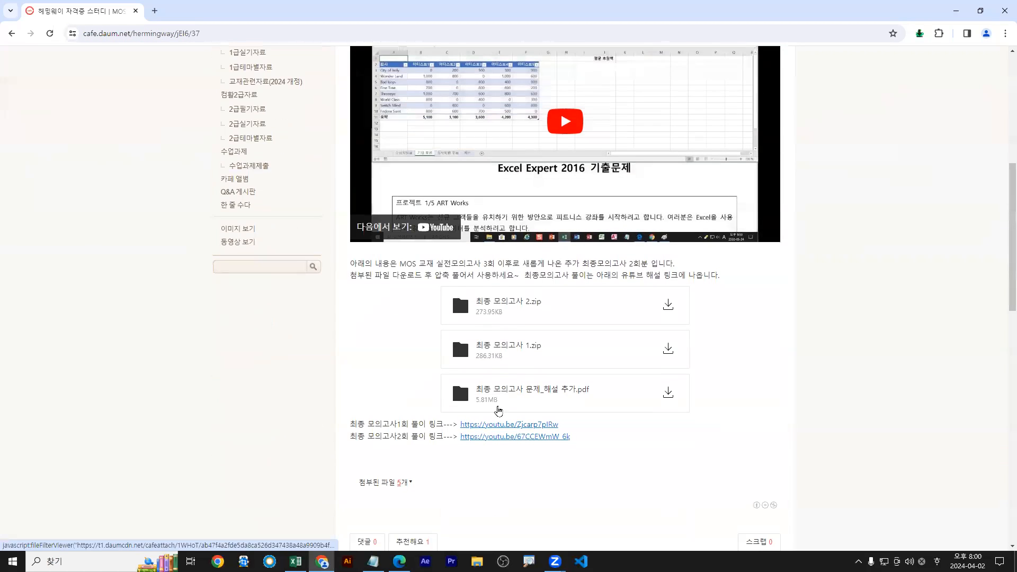